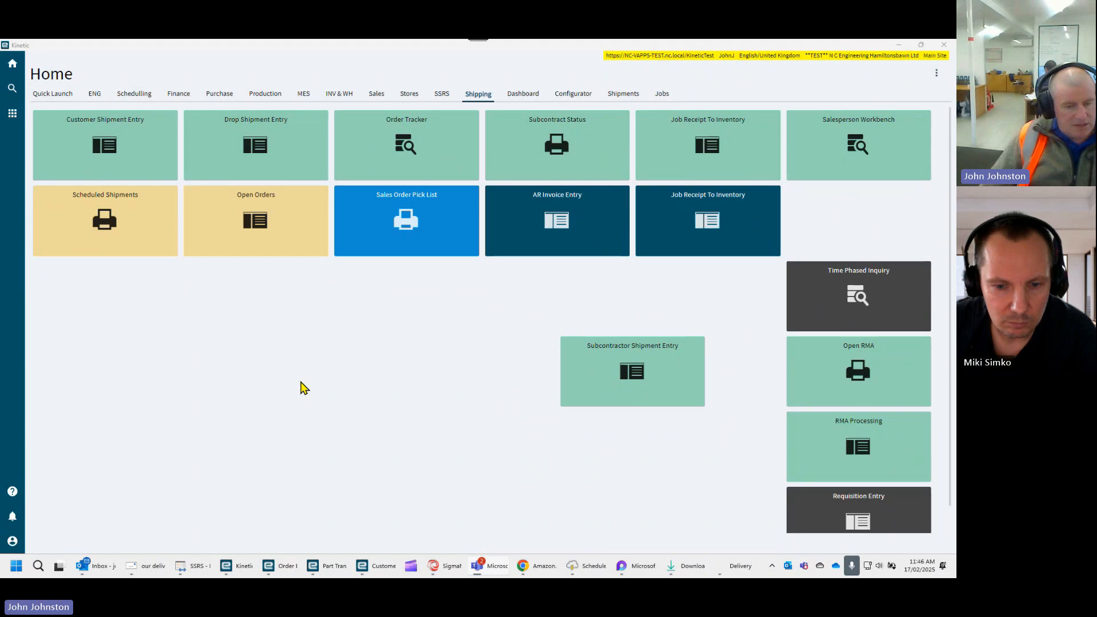
- Switch to the Downloads folder in File Explorer and search it for "invoi"
left_click(666, 568)
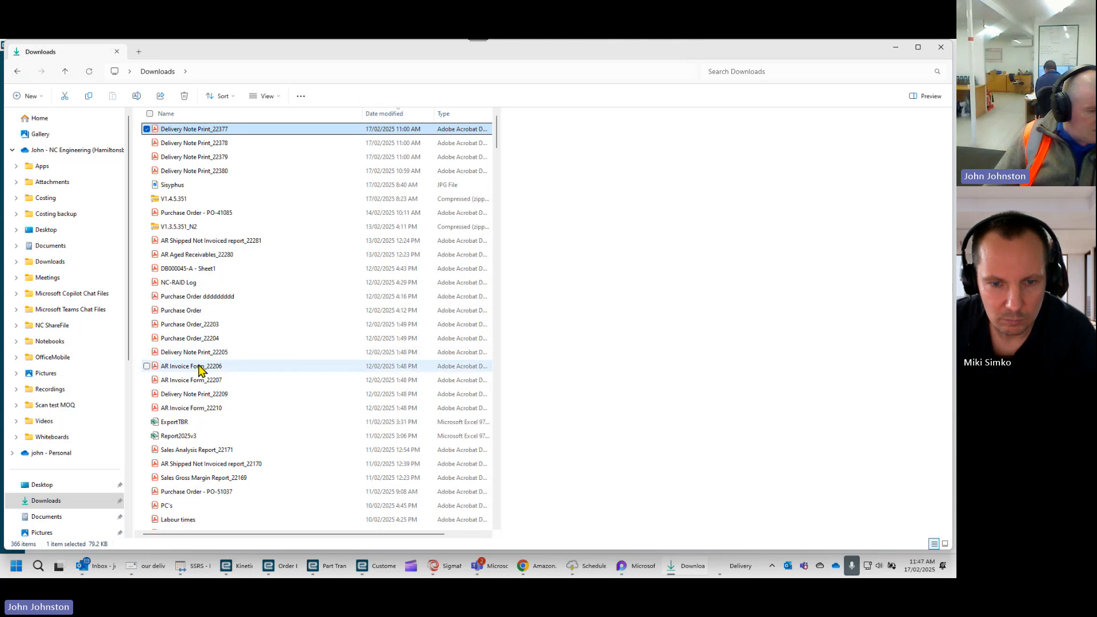
scroll(206, 400, "down", 1)
scroll(206, 432, "down", 2)
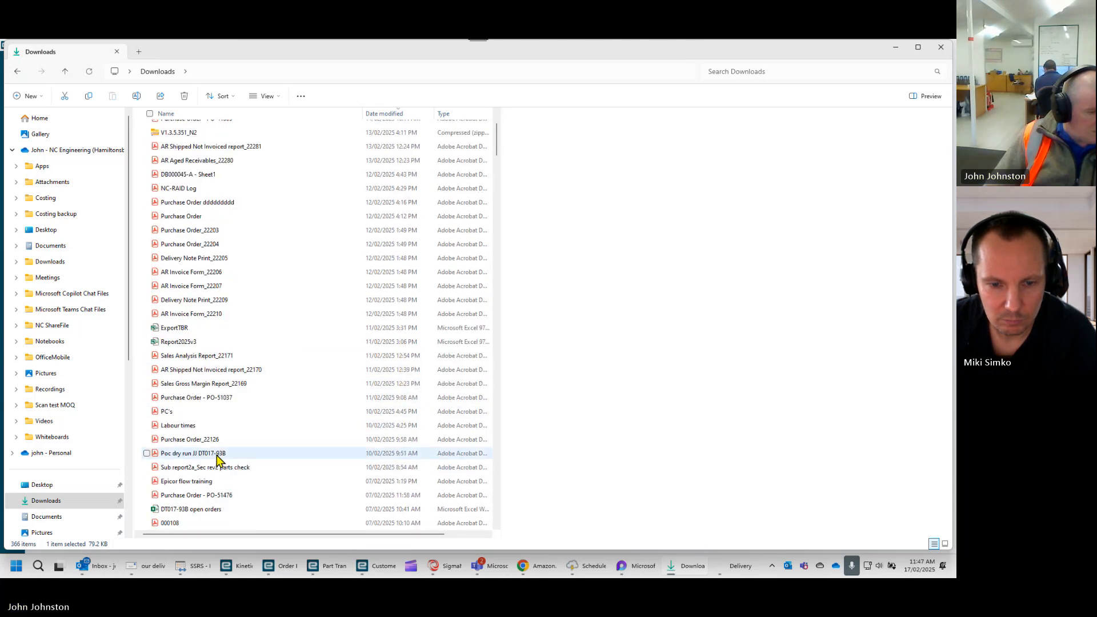
scroll(214, 457, "down", 2)
scroll(212, 456, "up", 1)
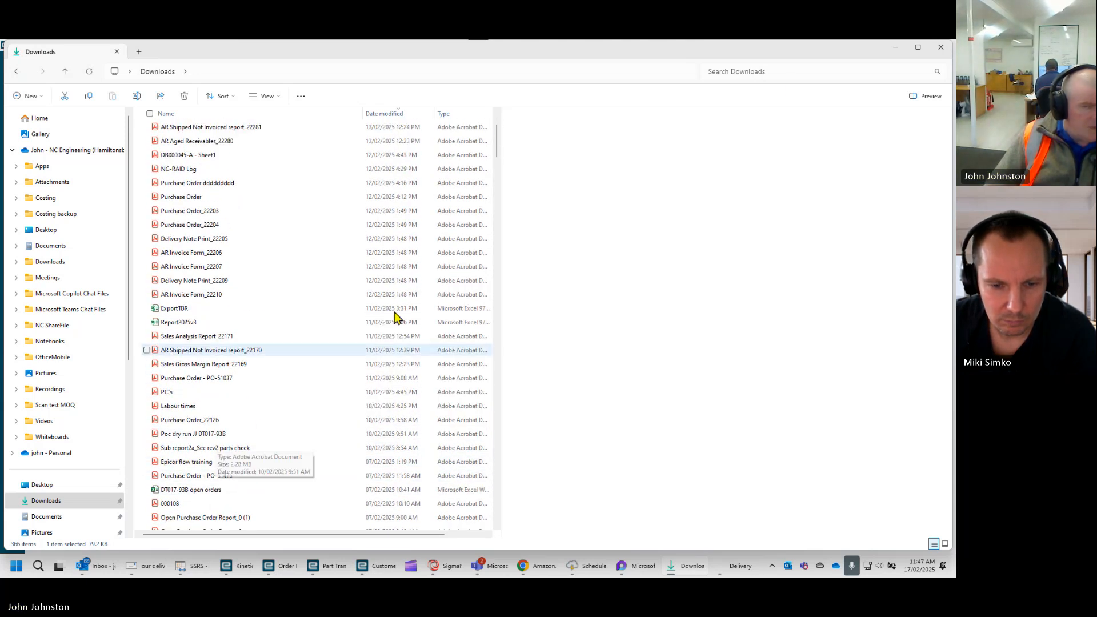
left_click(821, 69)
type("inv")
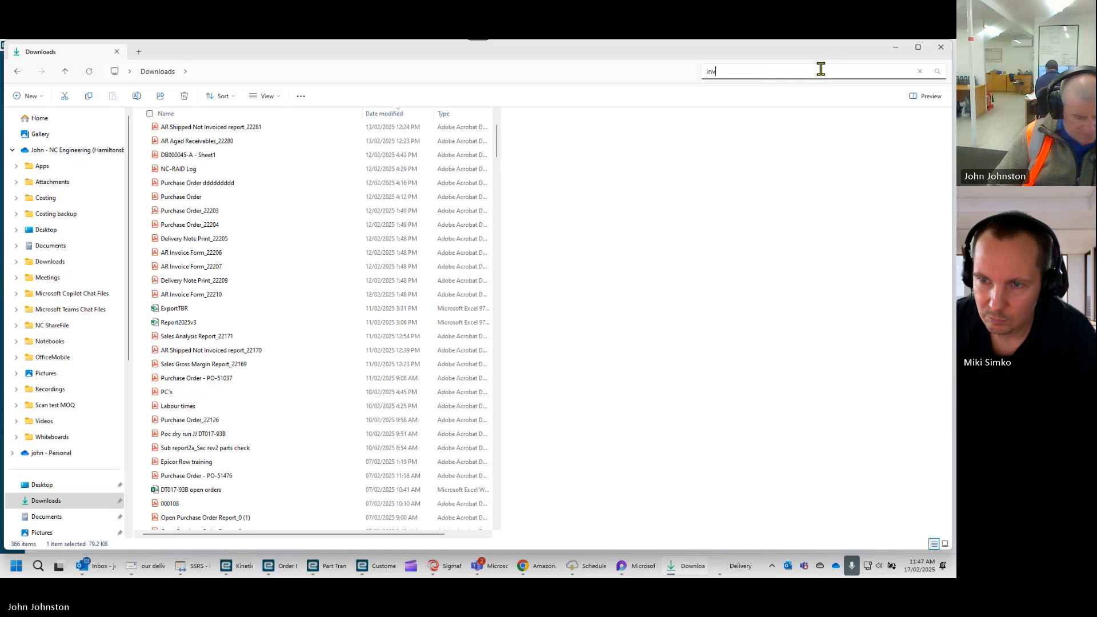
type("oi")
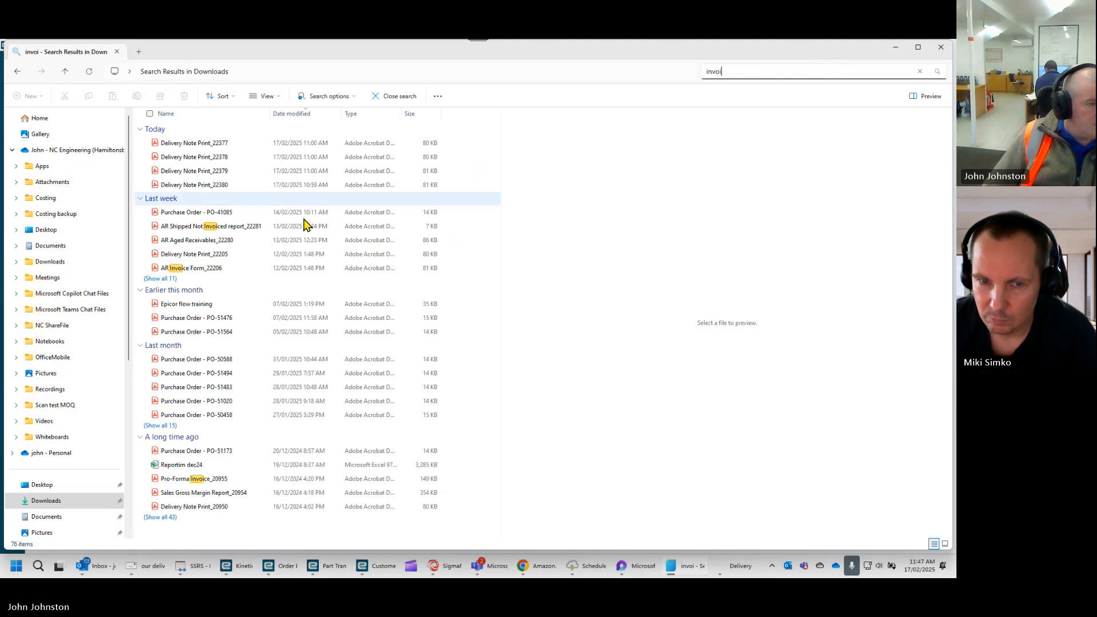
- Preview AR Invoice Form_22206 and examine its header, line details, totals and form footer
left_click(194, 274)
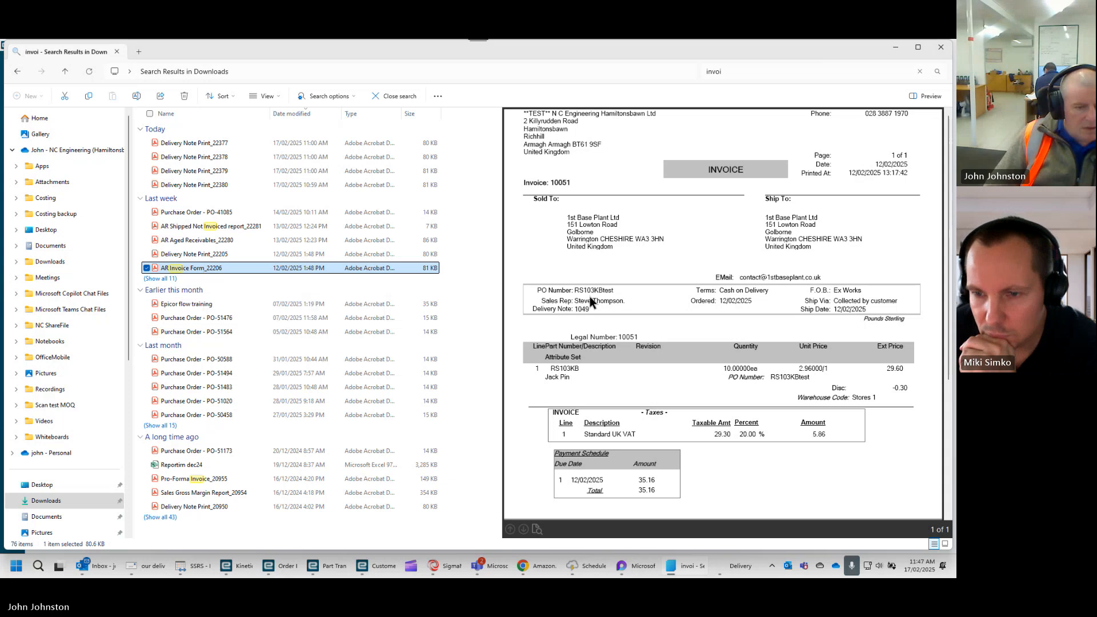
scroll(590, 302, "down", 1)
scroll(591, 298, "down", 2)
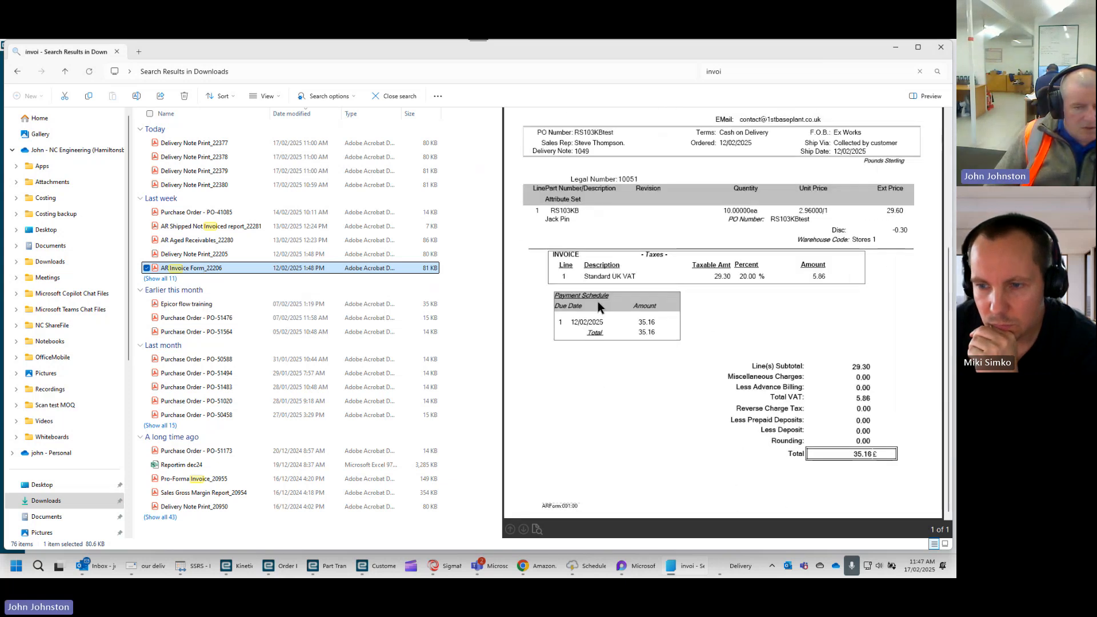
scroll(597, 301, "up", 3)
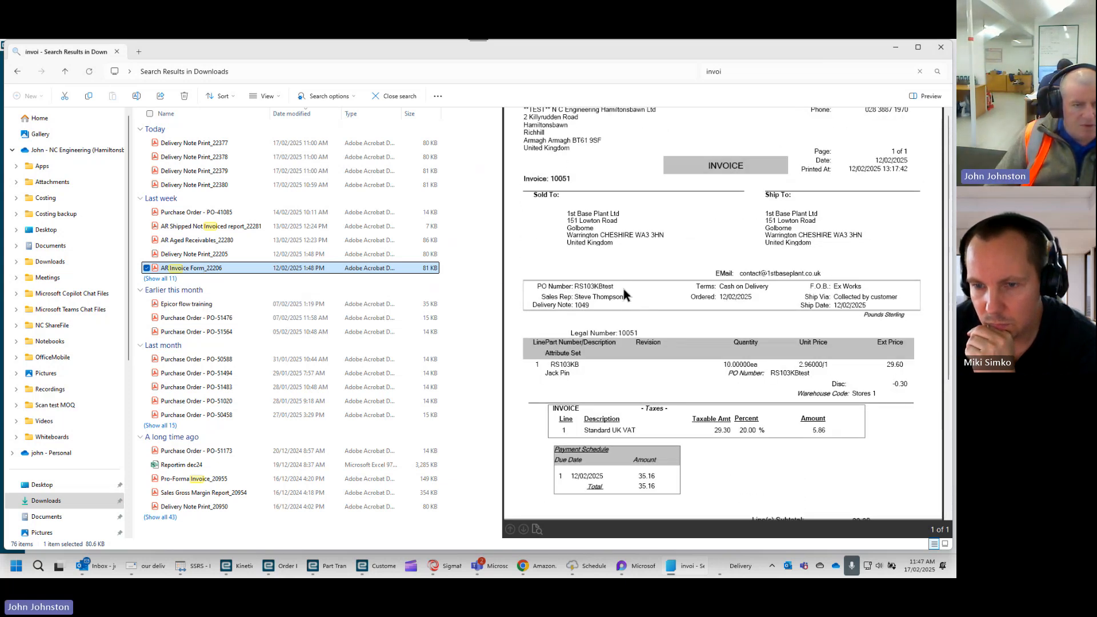
scroll(622, 289, "up", 1)
scroll(623, 289, "down", 3)
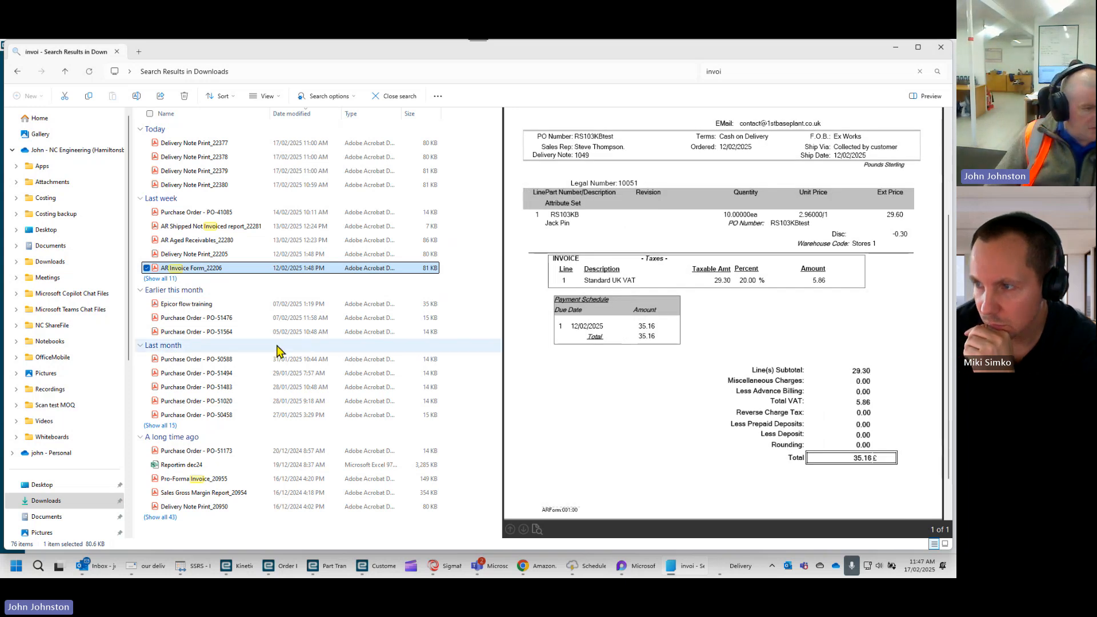
- Preview Pro-Forma Invoice_20955, examine its lines and totals, and minimise File Explorer to return to Kinetic
left_click(228, 480)
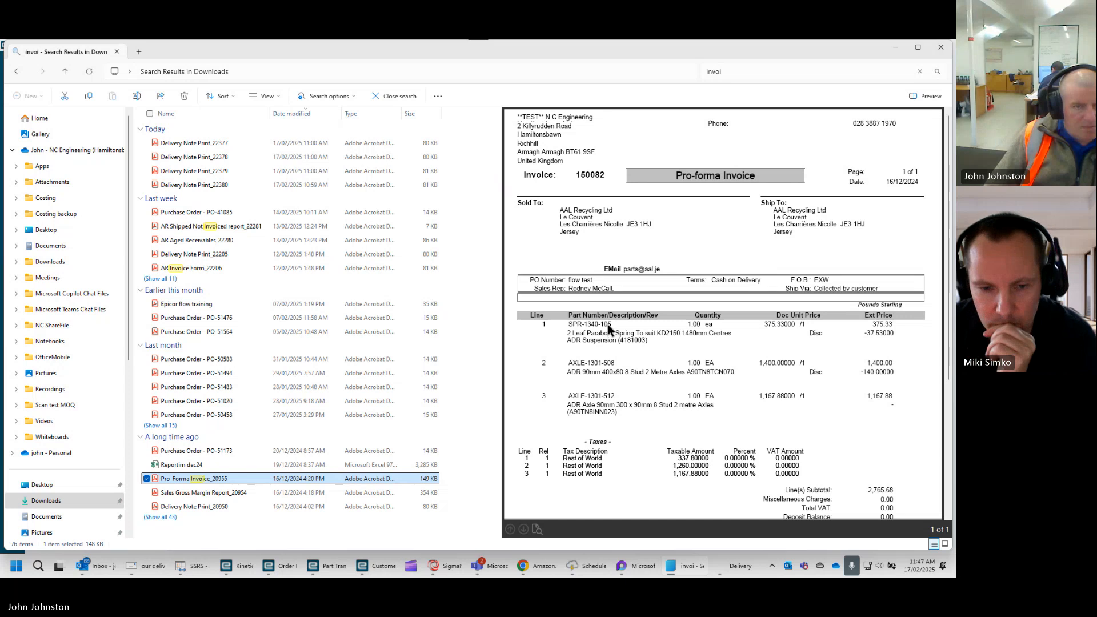
scroll(607, 324, "down", 1)
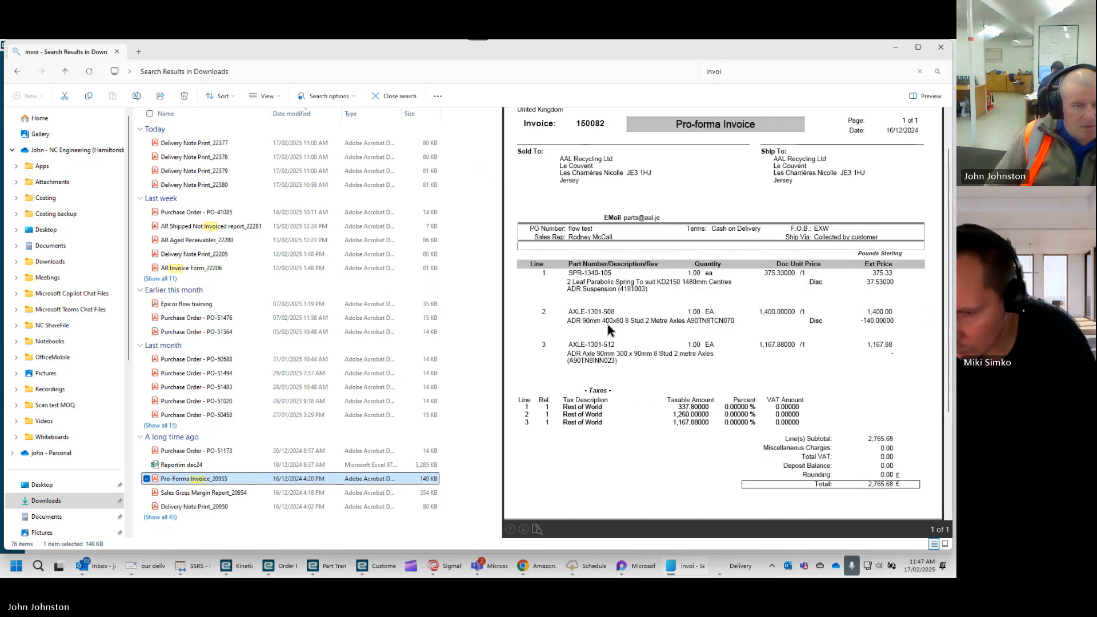
scroll(608, 324, "up", 1)
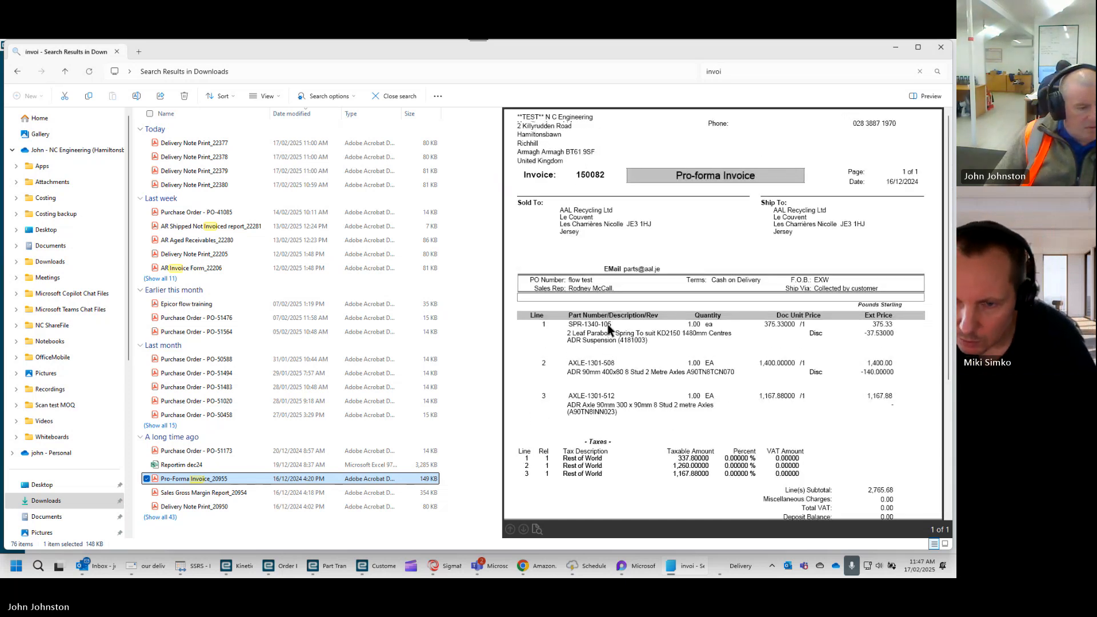
scroll(607, 324, "down", 3)
scroll(601, 328, "up", 3)
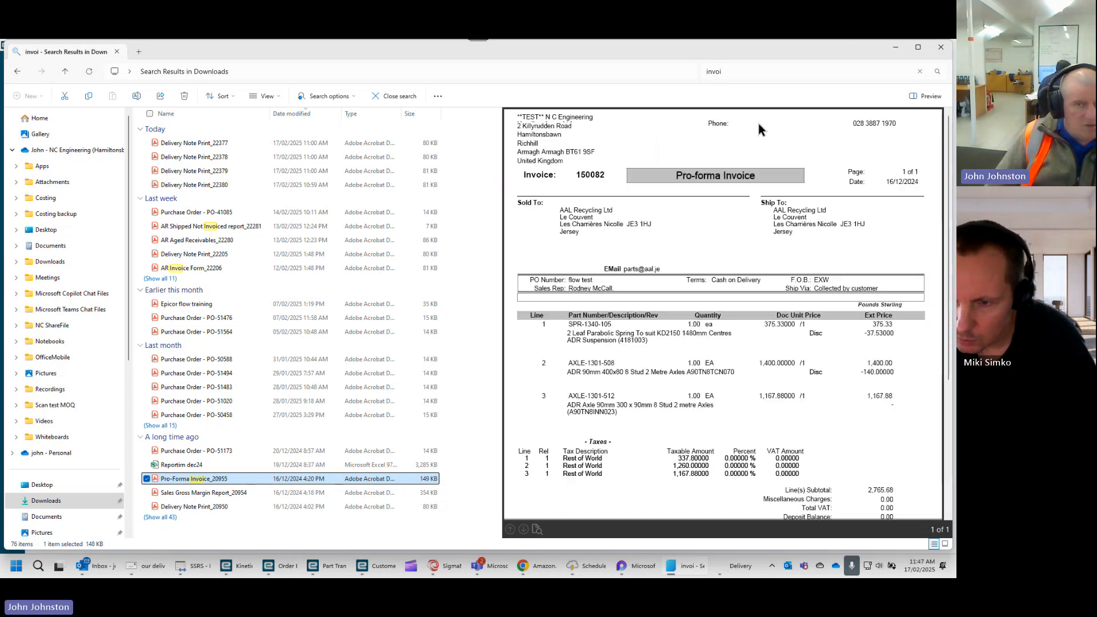
left_click(894, 47)
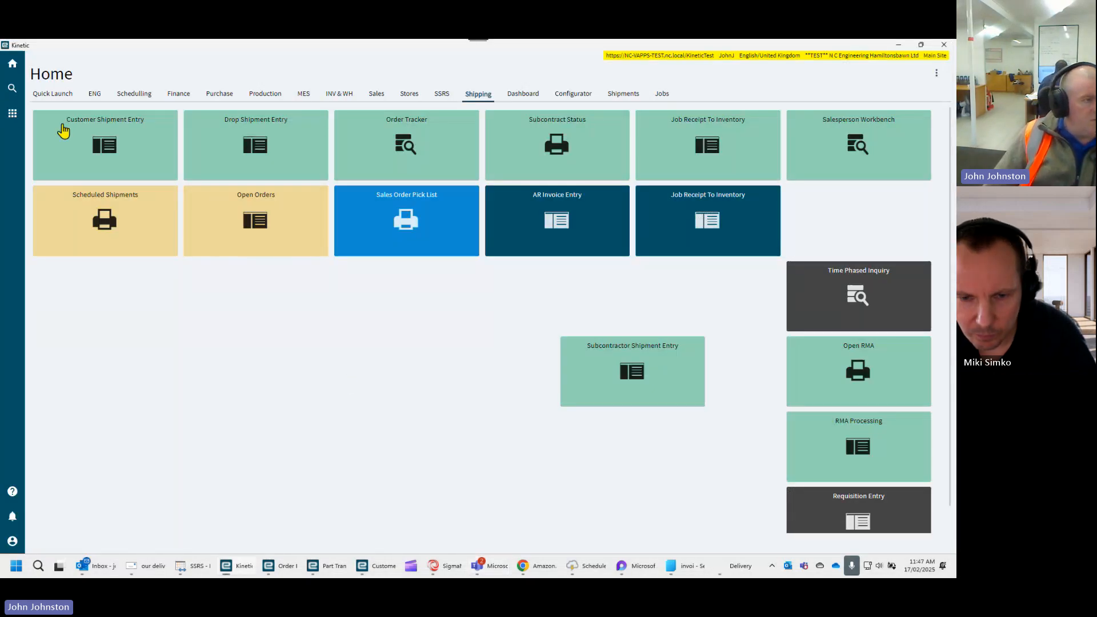
left_click(12, 115)
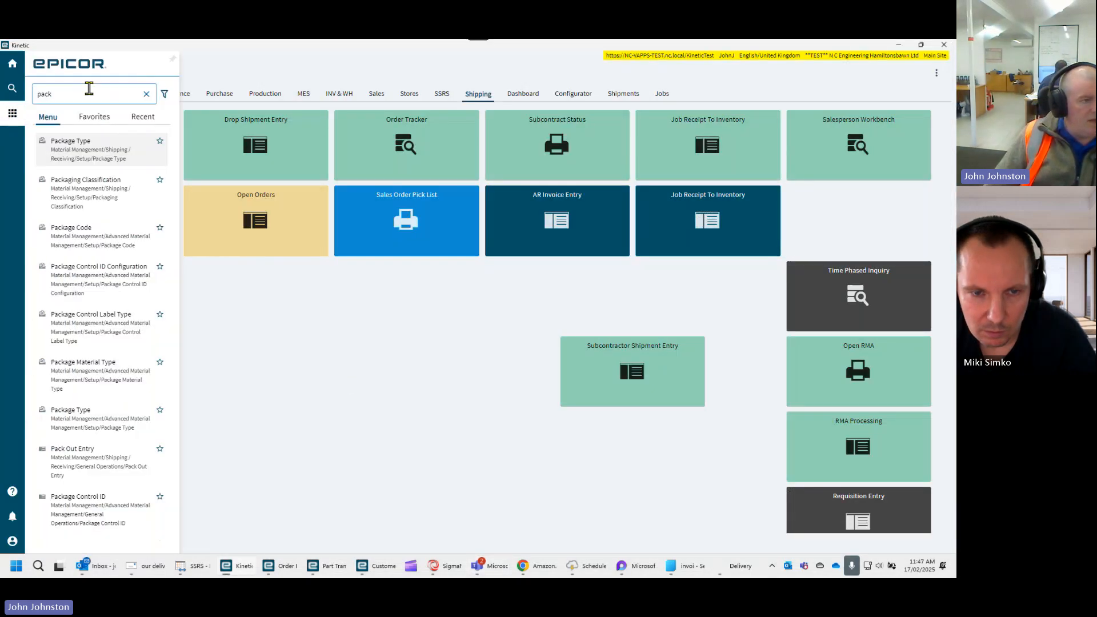
left_click_drag(89, 89, 25, 120)
left_click(322, 311)
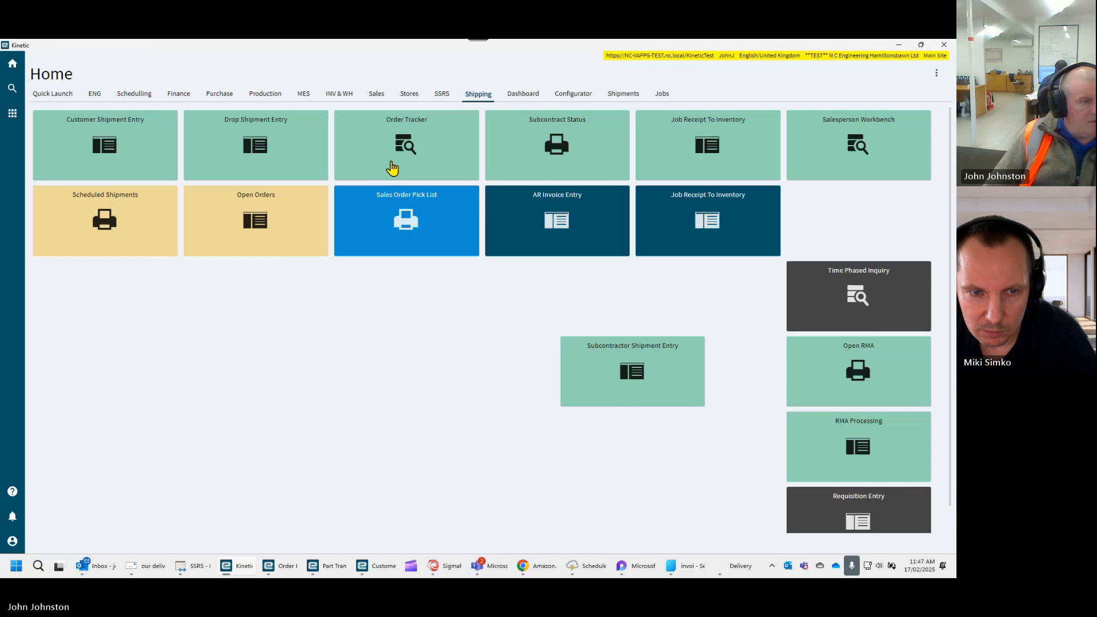
left_click(12, 114)
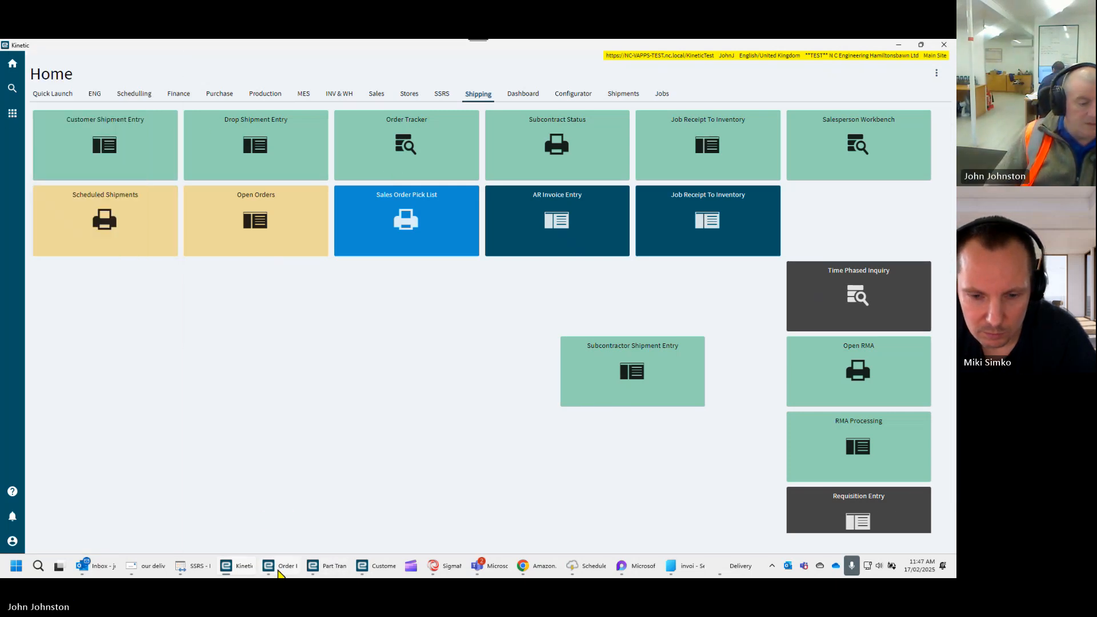
- Close the Print Delivery Note/Labels options and the Customer Shipment Entry window
left_click(380, 569)
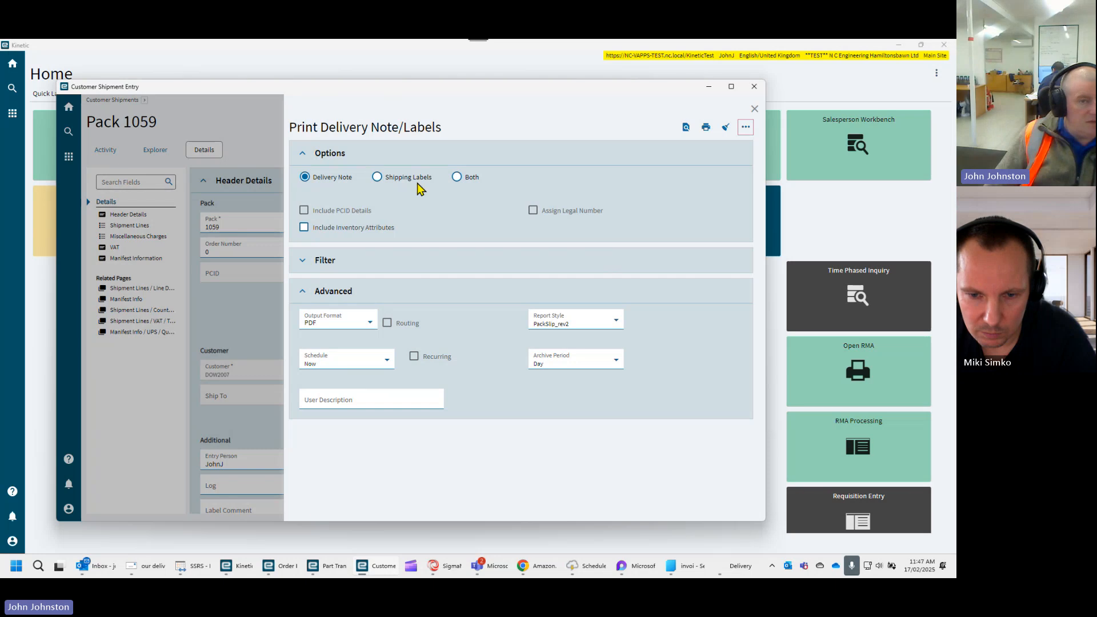
left_click(755, 109)
left_click(754, 87)
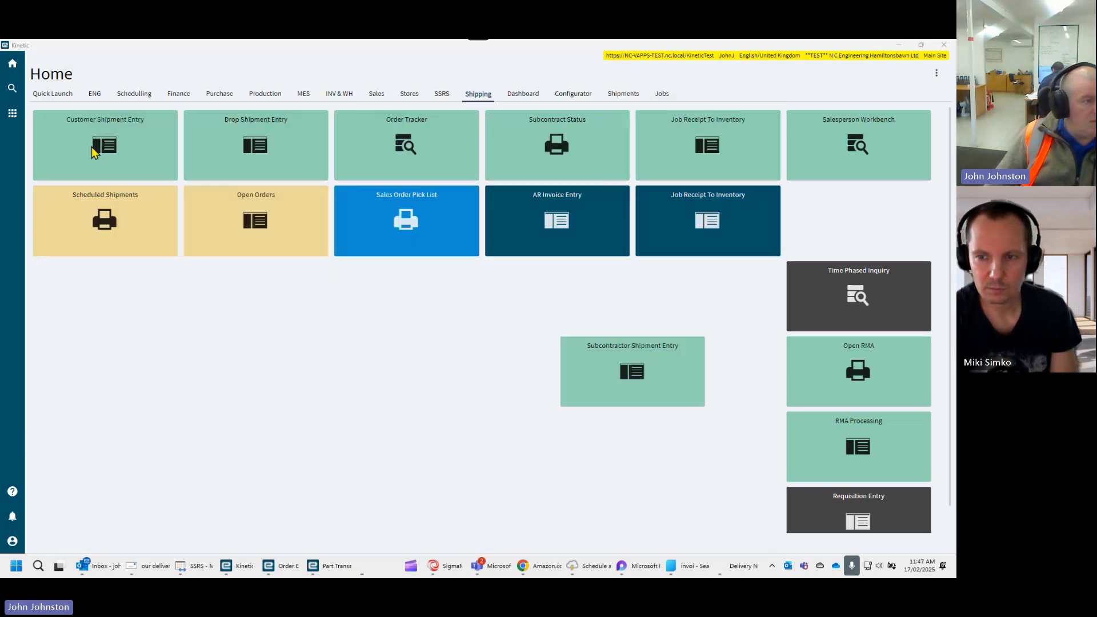
- Find the Report Style program by searching for "report", open it and maximise its window
left_click(12, 112)
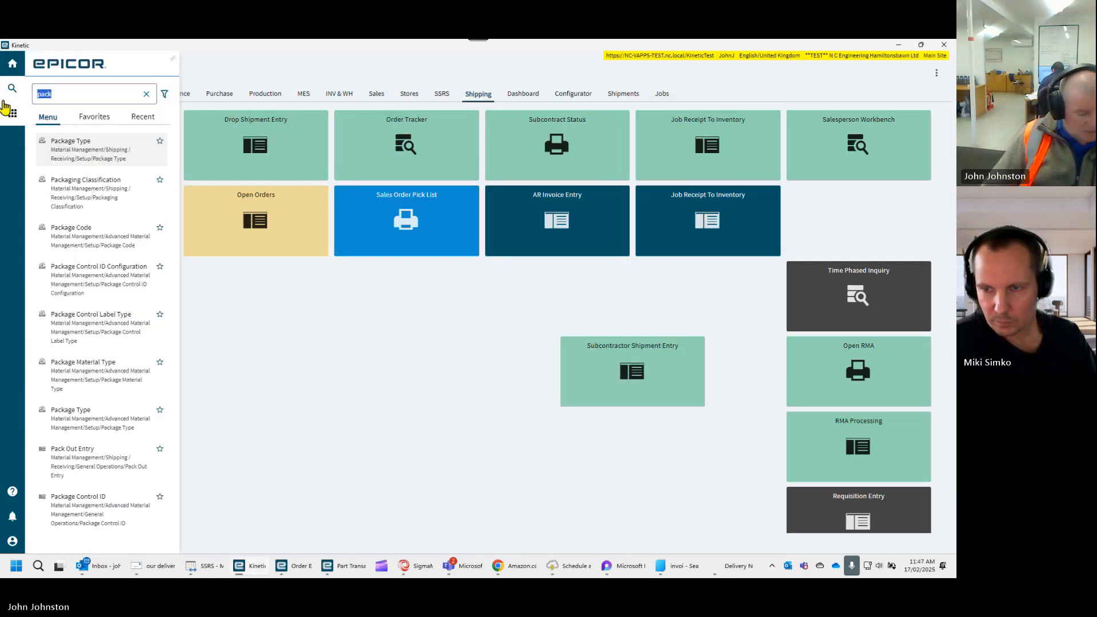
key("BackSpace")
type("report")
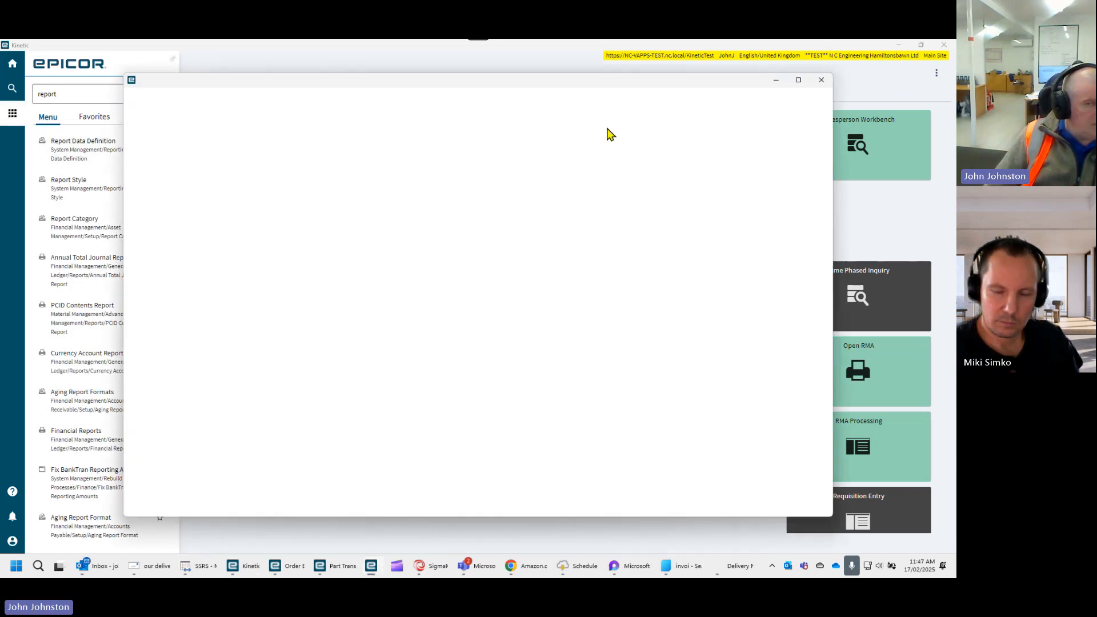
left_click(799, 80)
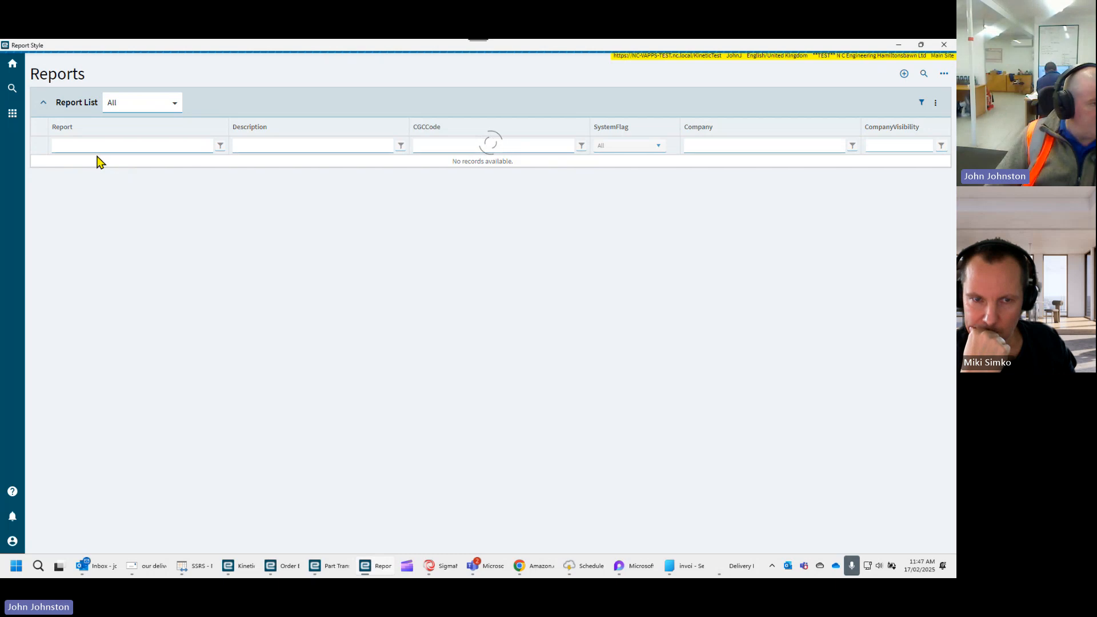
- Filter the report list by report name "arform" and open the ARForm report
left_click(94, 146)
type("ar")
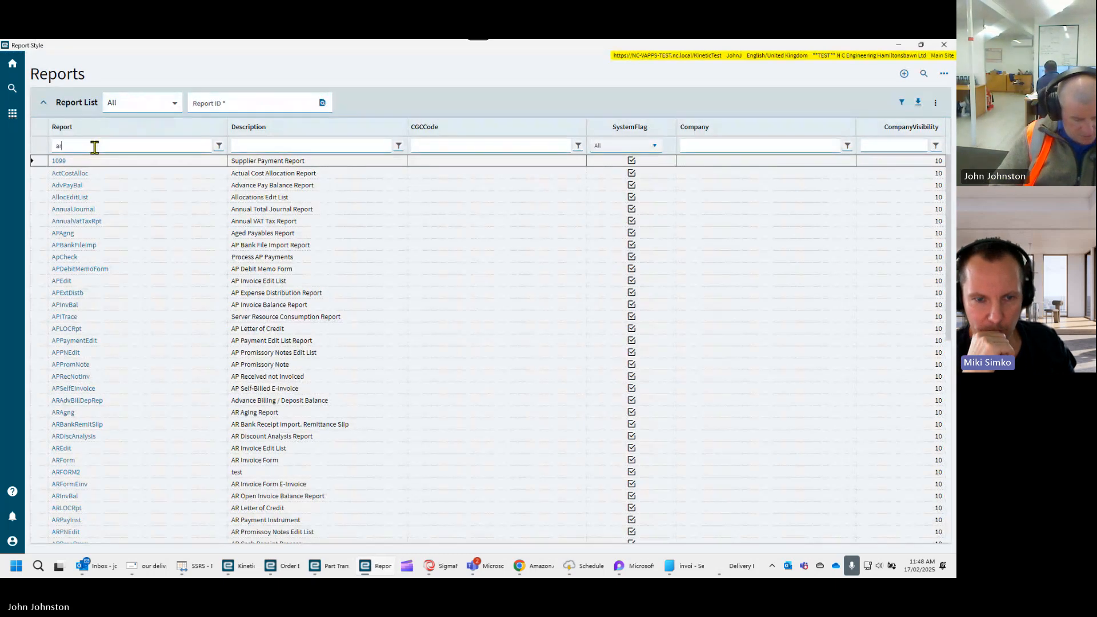
type("form")
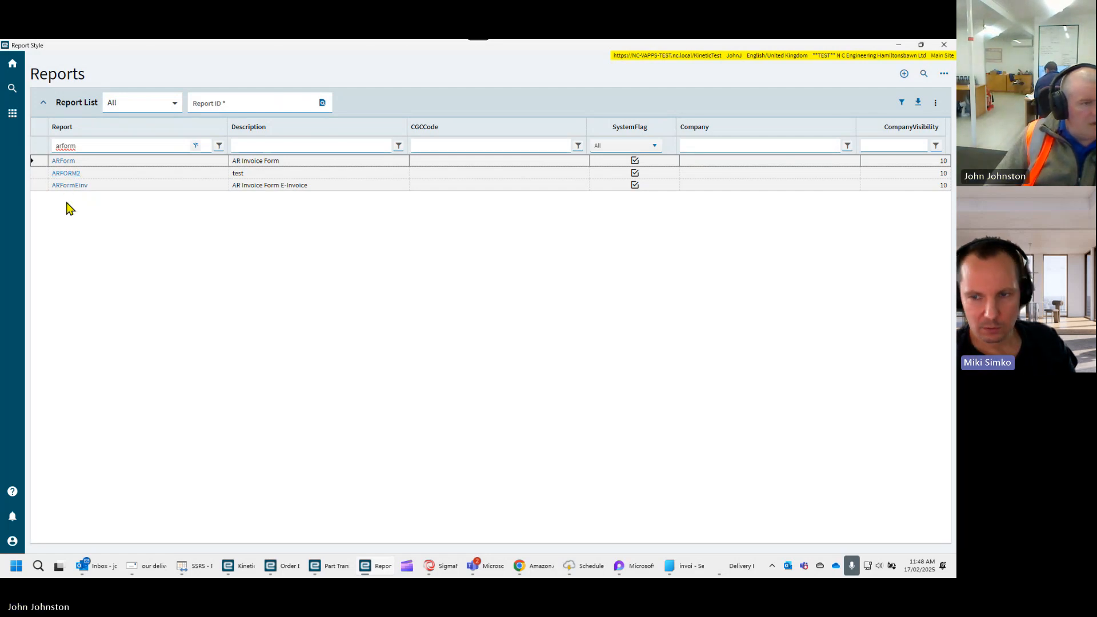
left_click(64, 162)
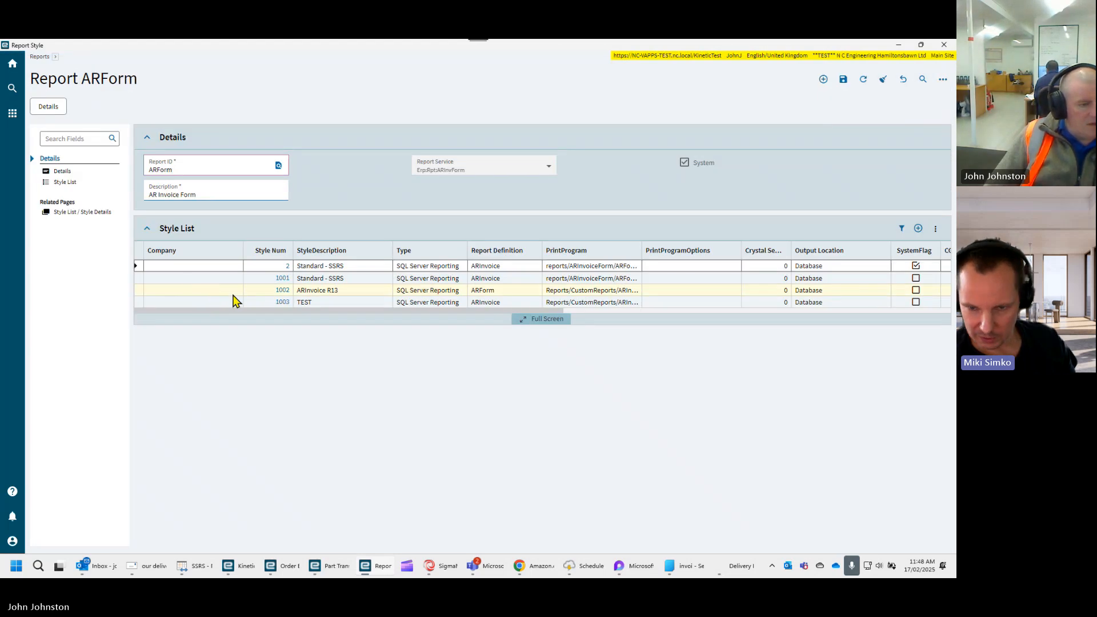
- Open ARForm style 1003 (TEST), examine its details and company list, and minimise the Report Style window
left_click(282, 303)
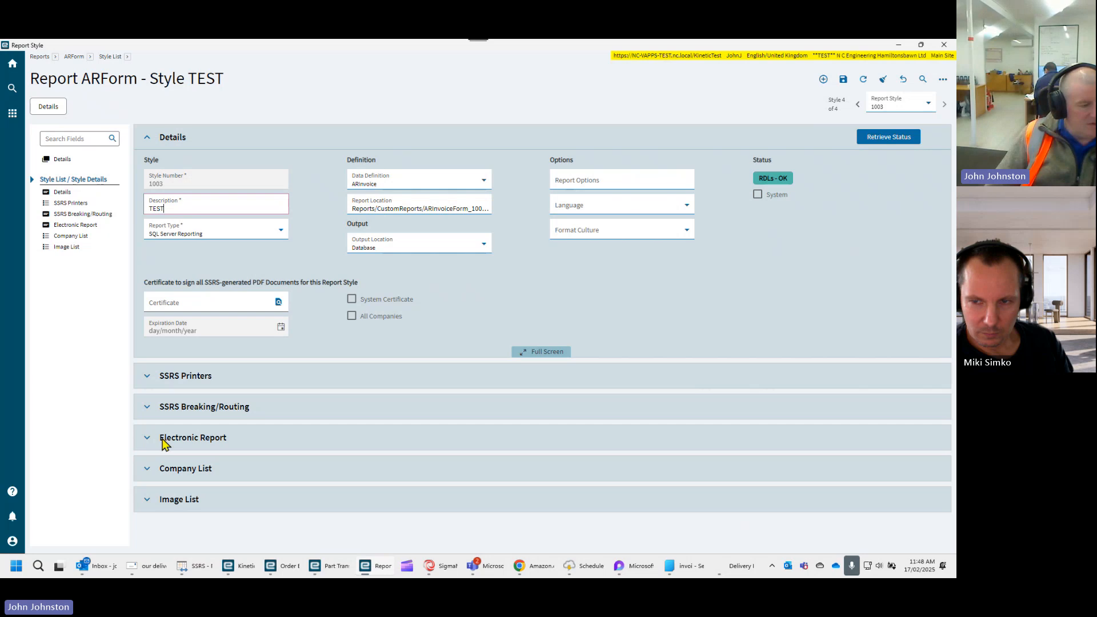
left_click(146, 473)
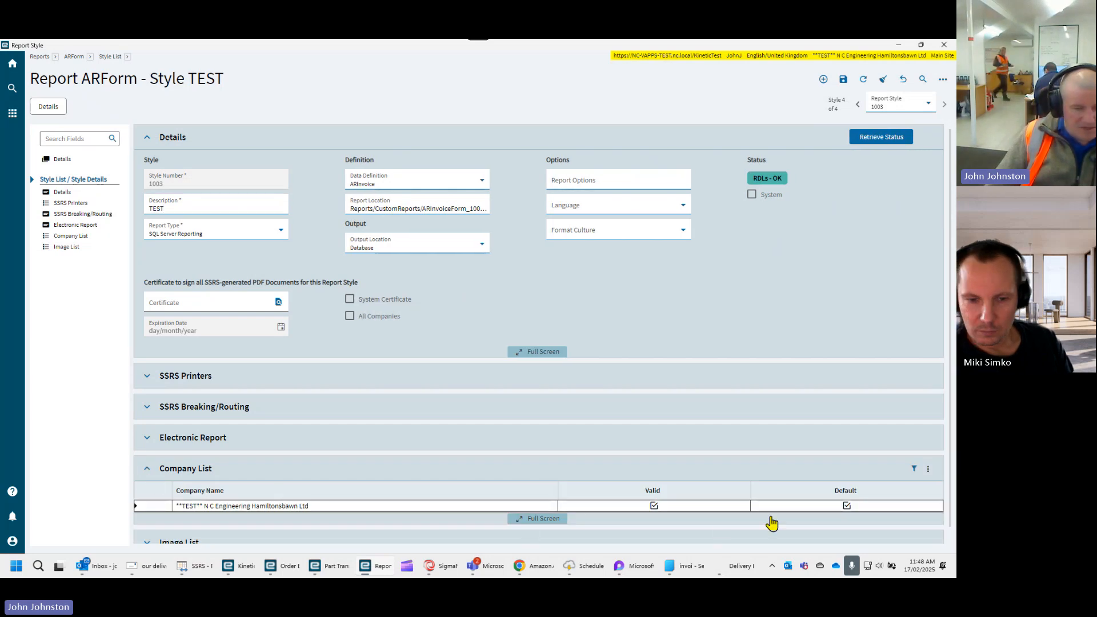
left_click(202, 207)
left_click(290, 269)
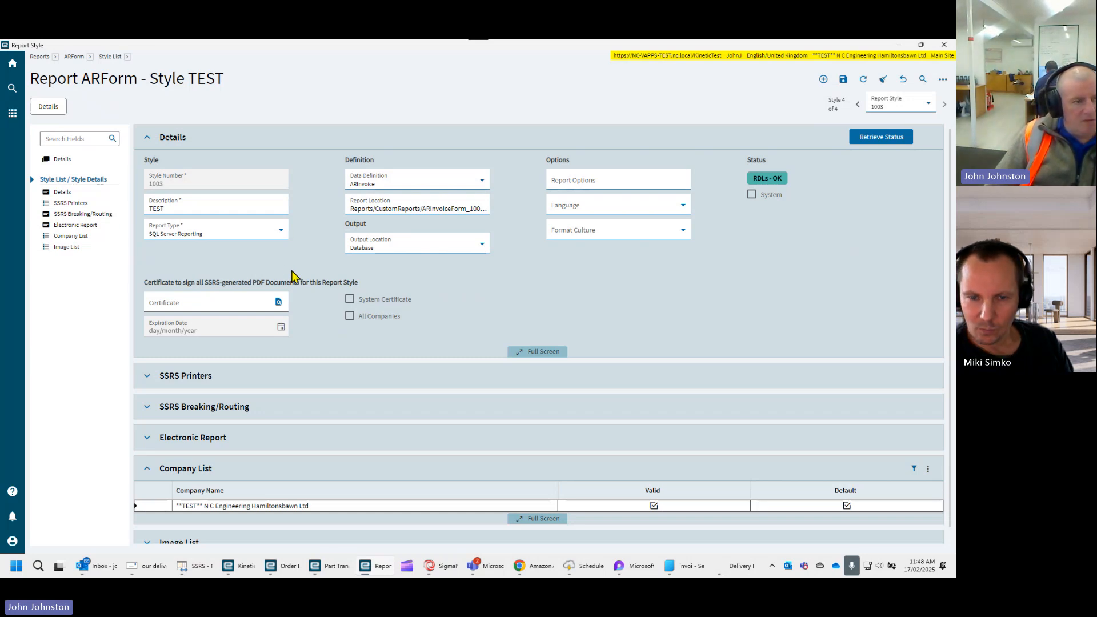
left_click(901, 47)
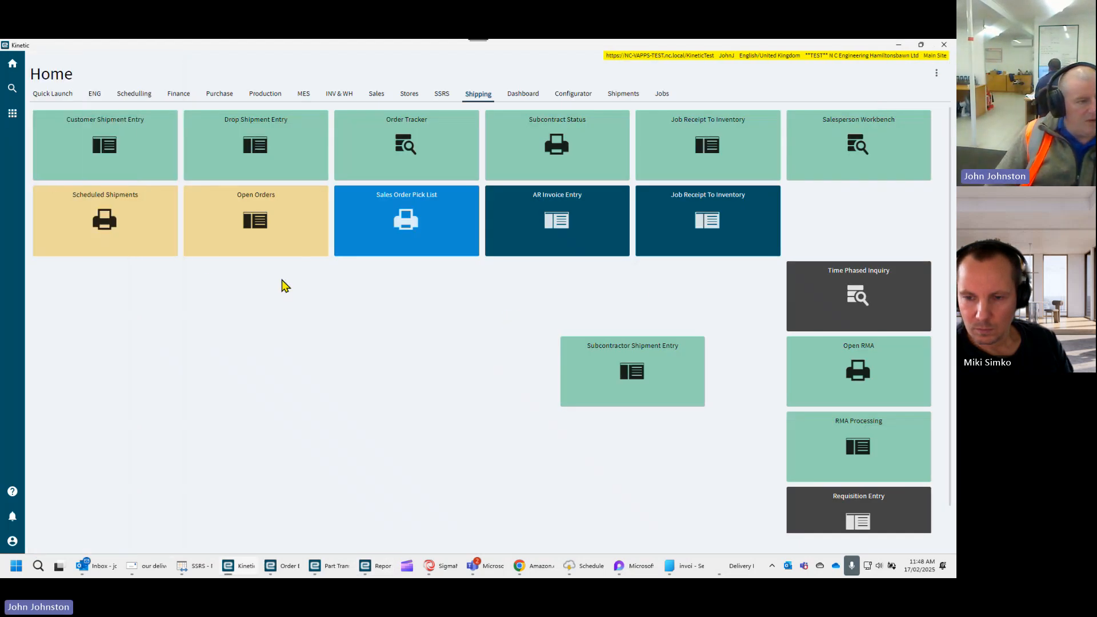
left_click(12, 113)
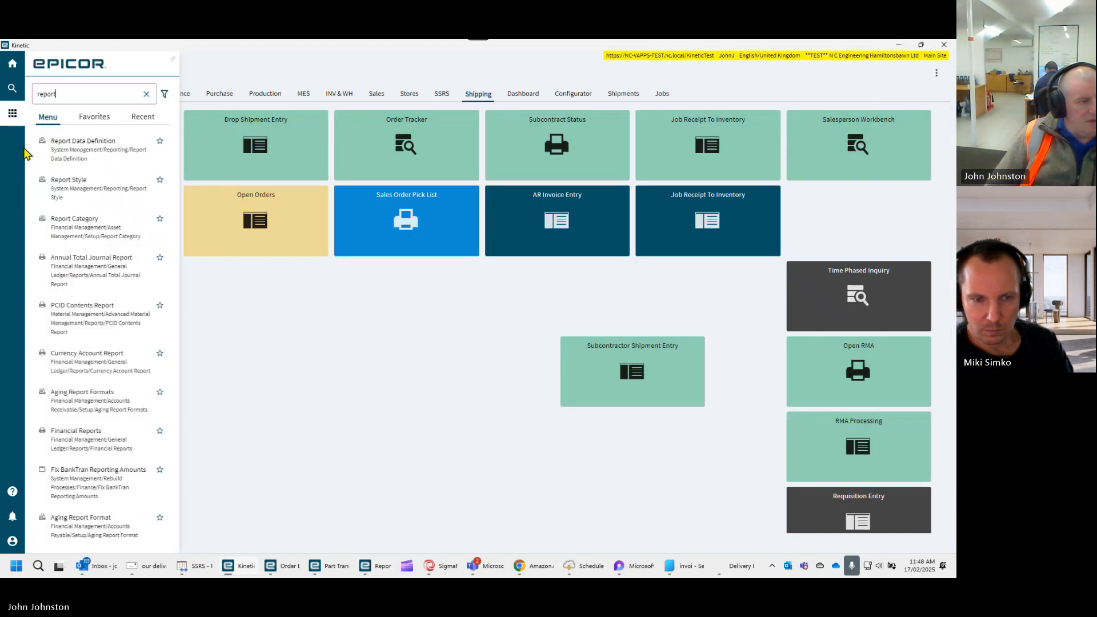
left_click(304, 349)
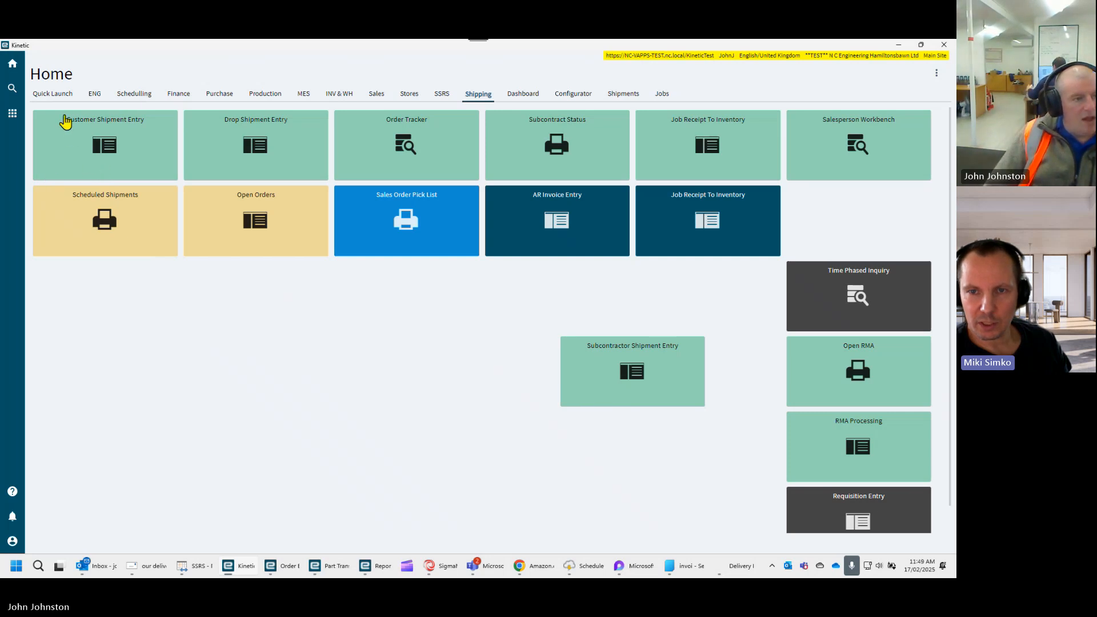
- Search the program menu for "invoice" and look through the matching programs
left_click(12, 113)
type("in")
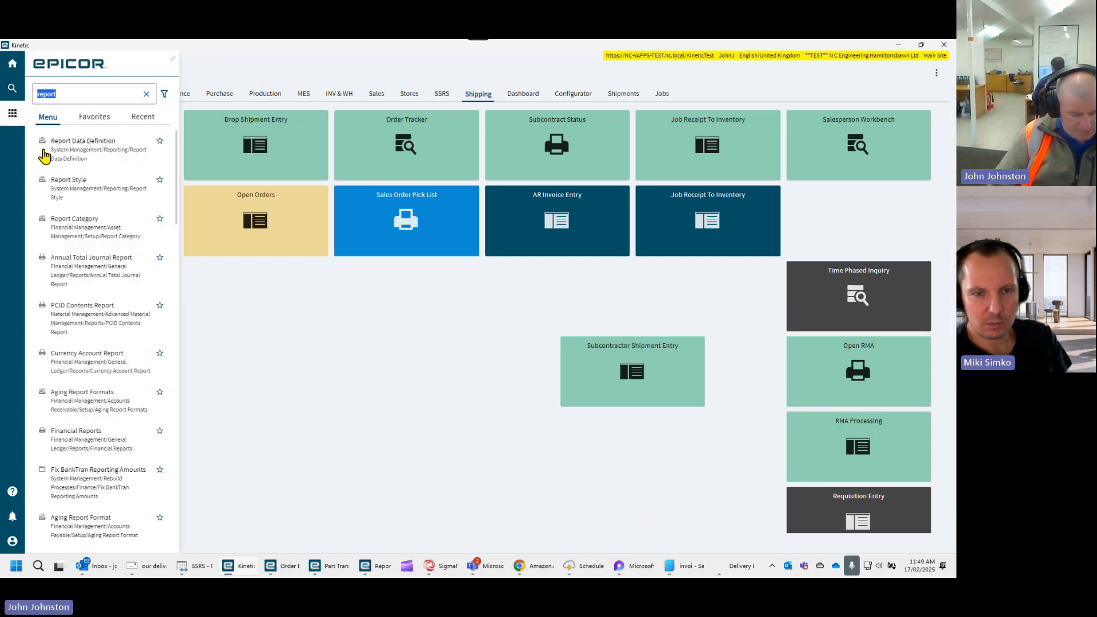
type("voice")
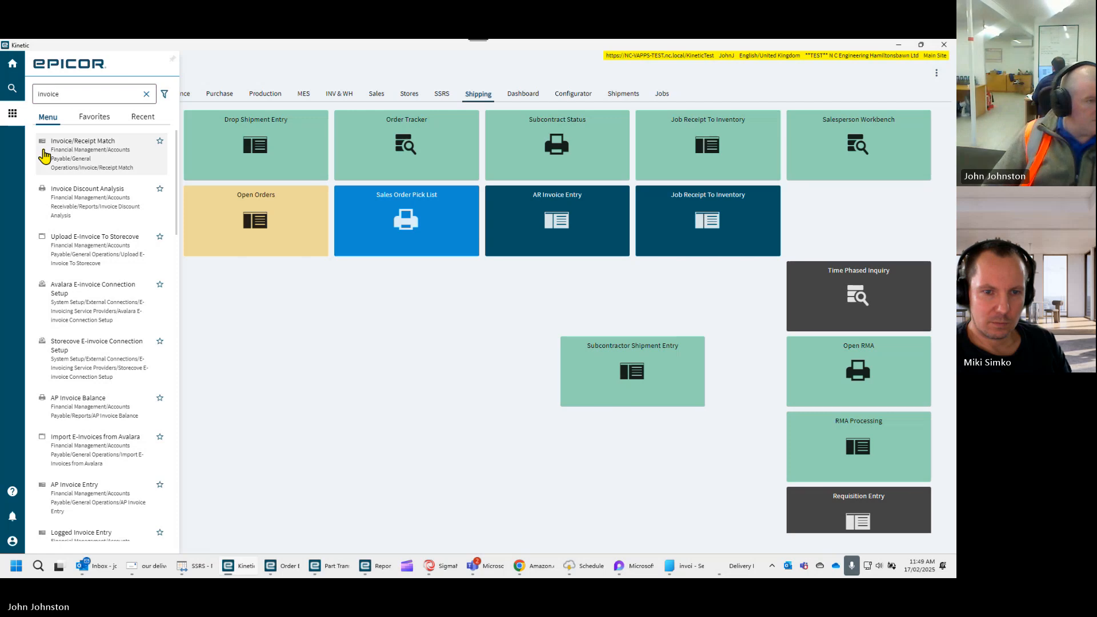
scroll(105, 331, "down", 3)
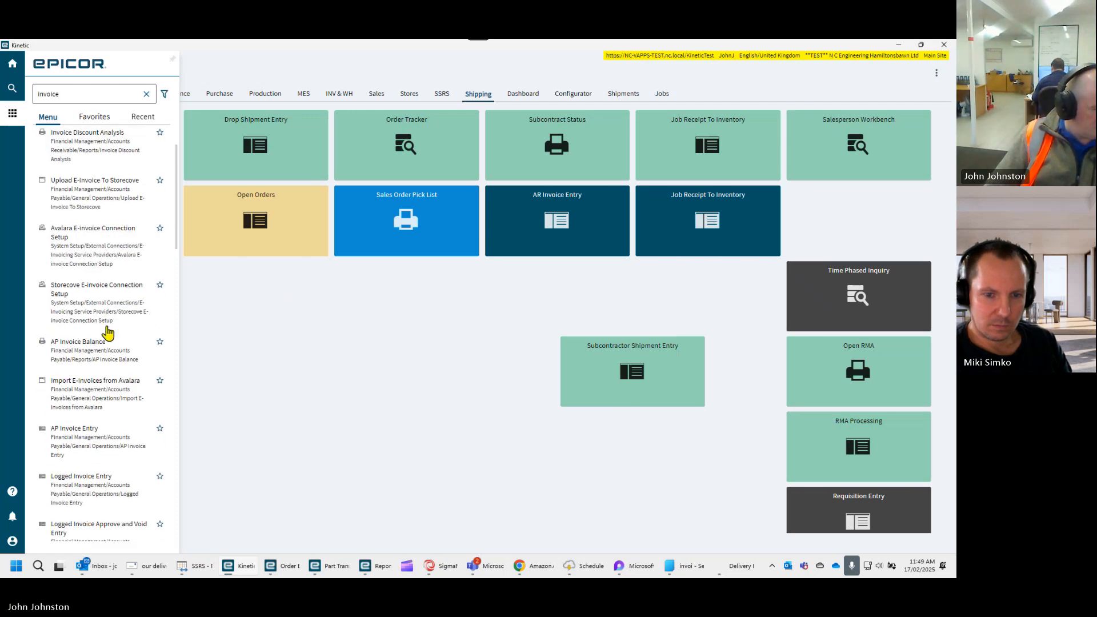
scroll(109, 333, "down", 5)
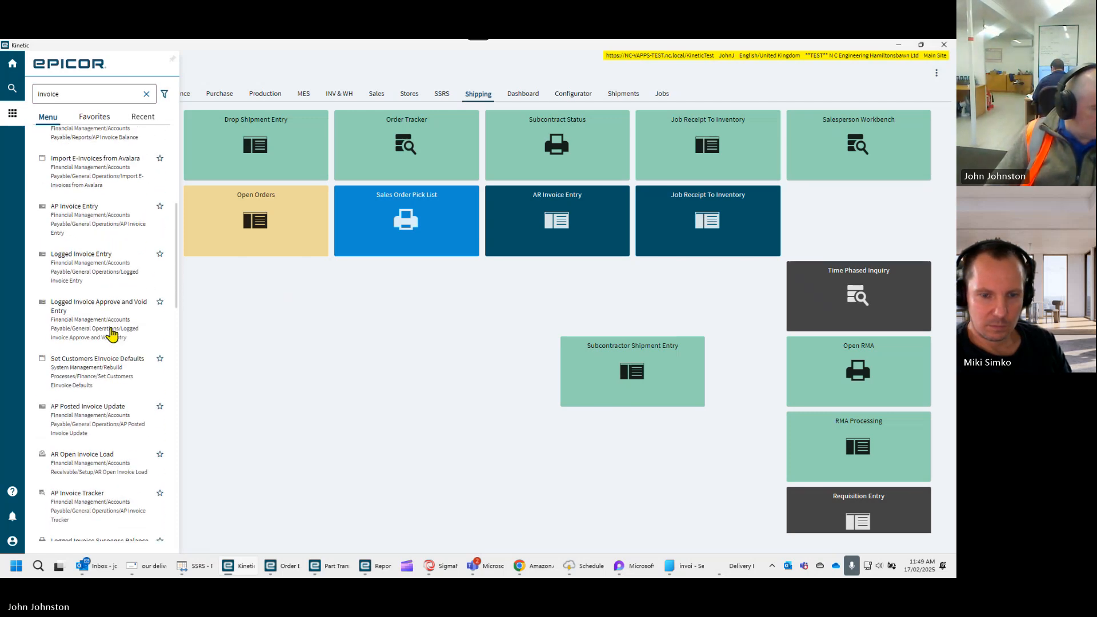
scroll(114, 337, "down", 2)
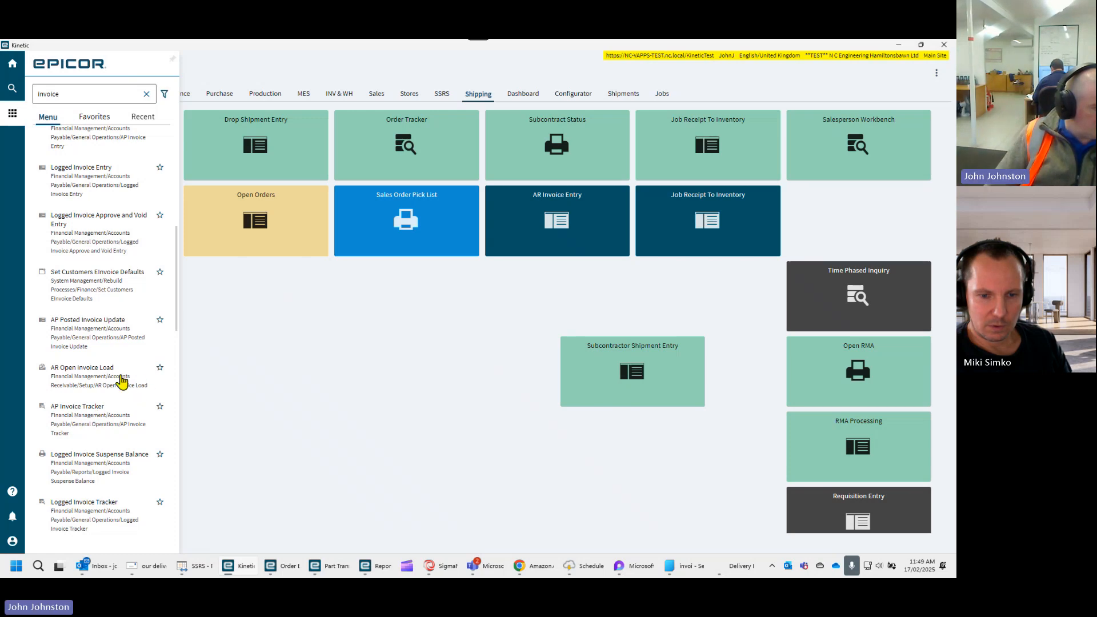
double_click(54, 93)
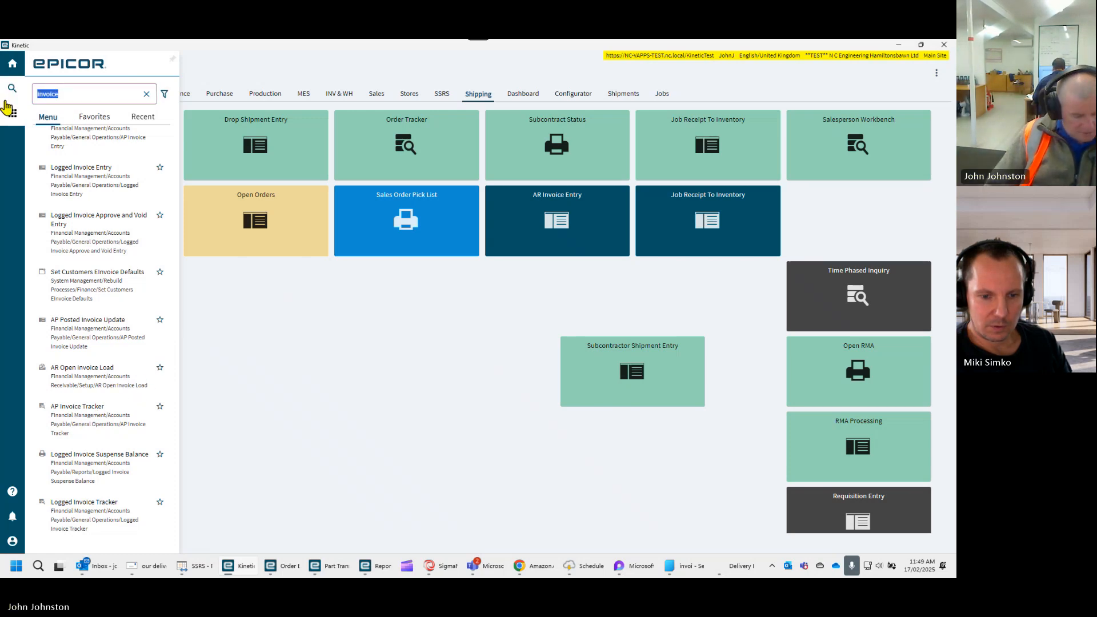
type("artr")
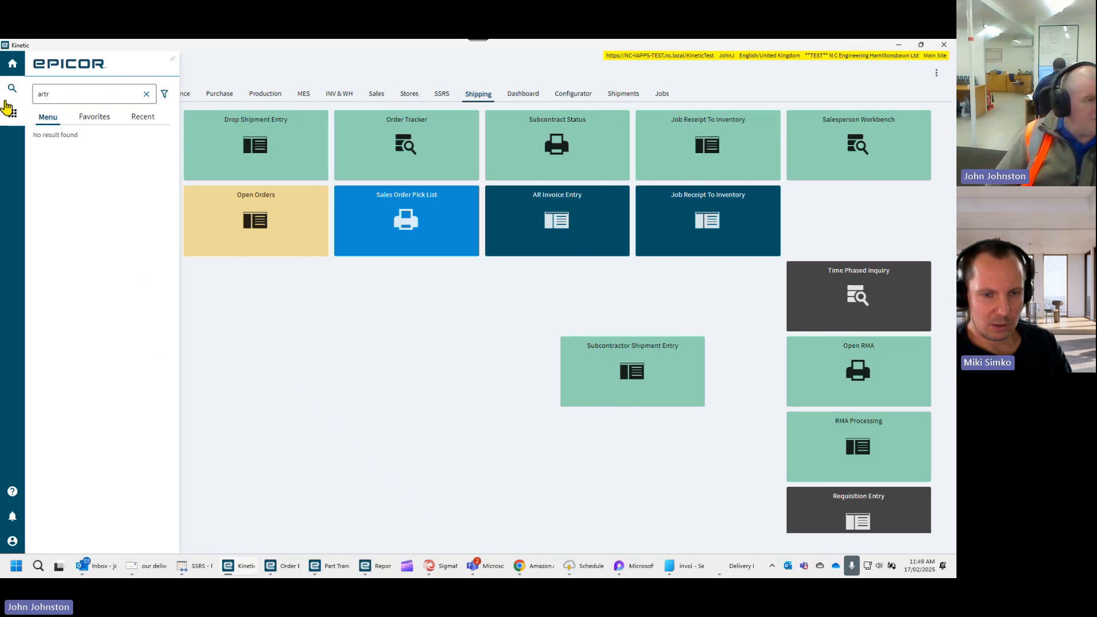
key("BackSpace")
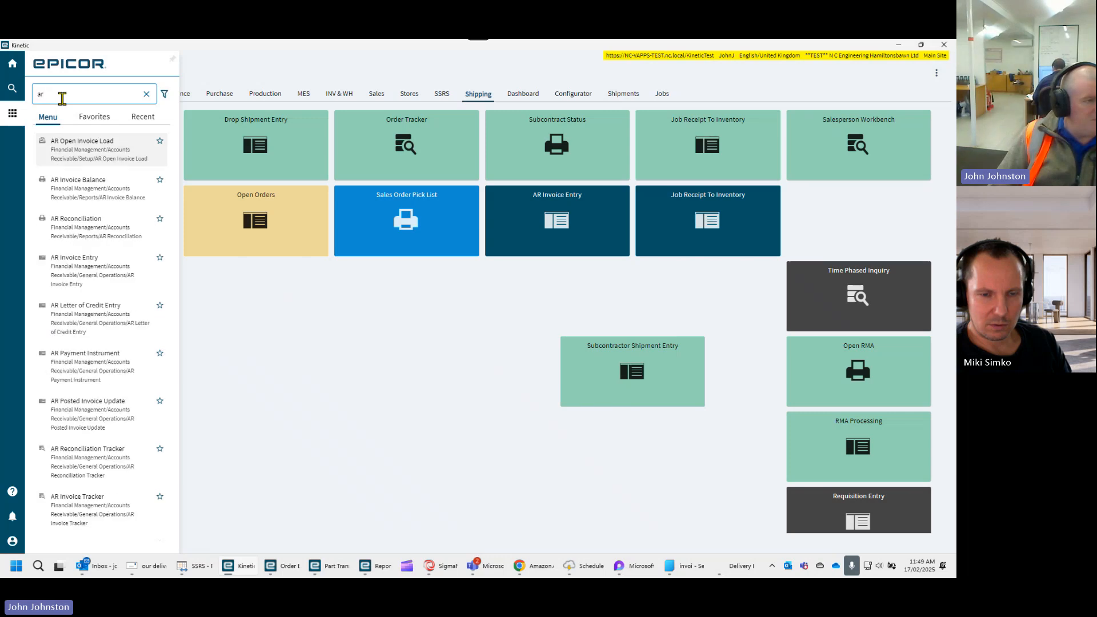
type("t")
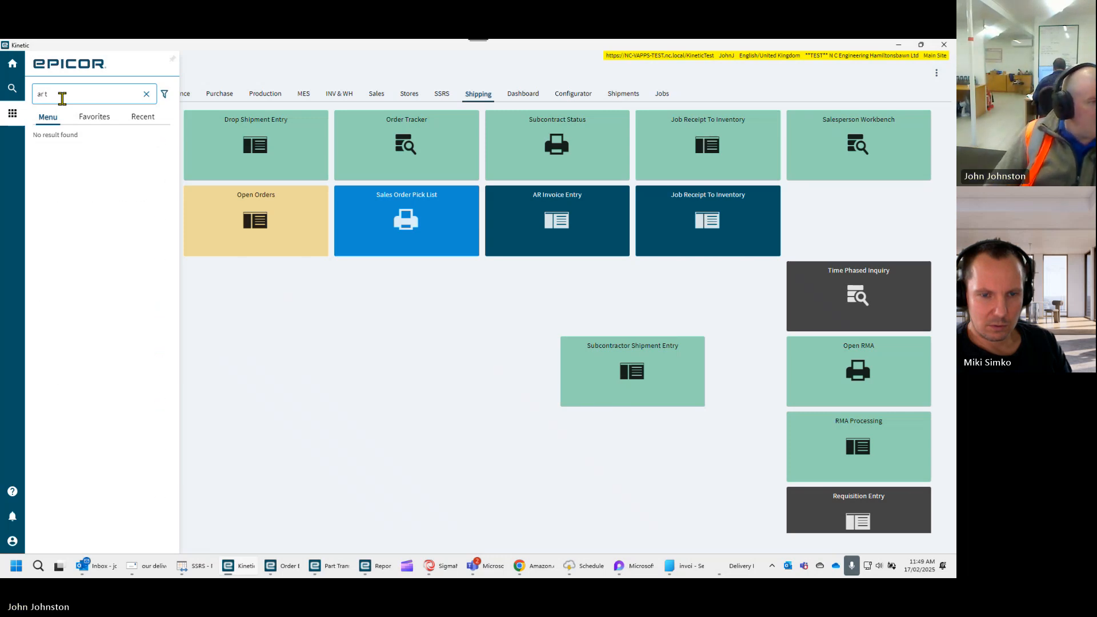
left_click_drag(63, 98, 7, 109)
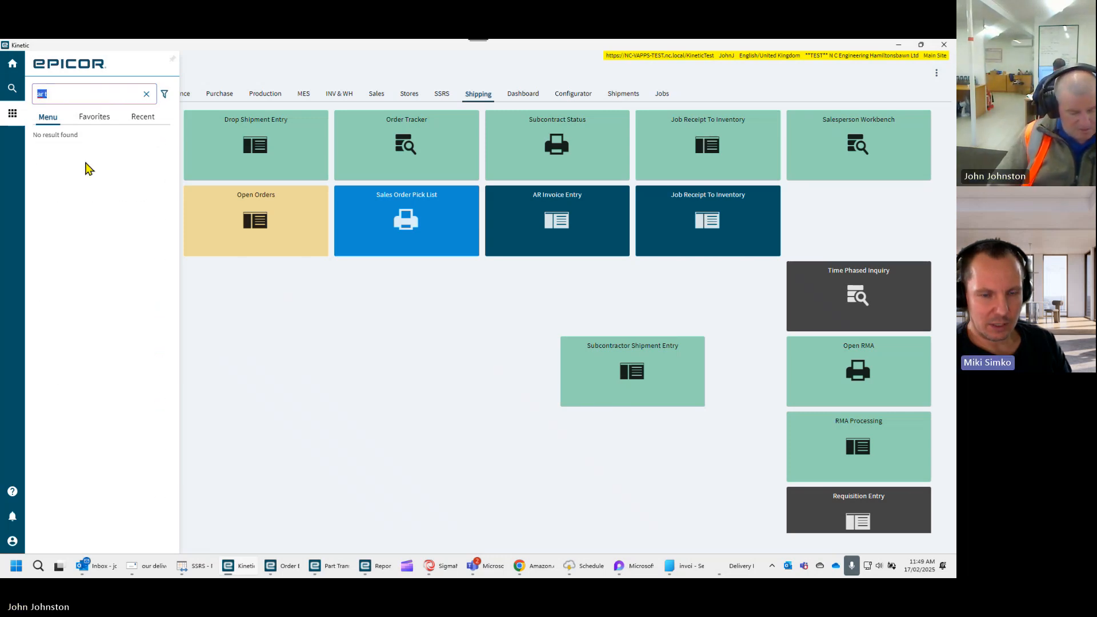
type("tra")
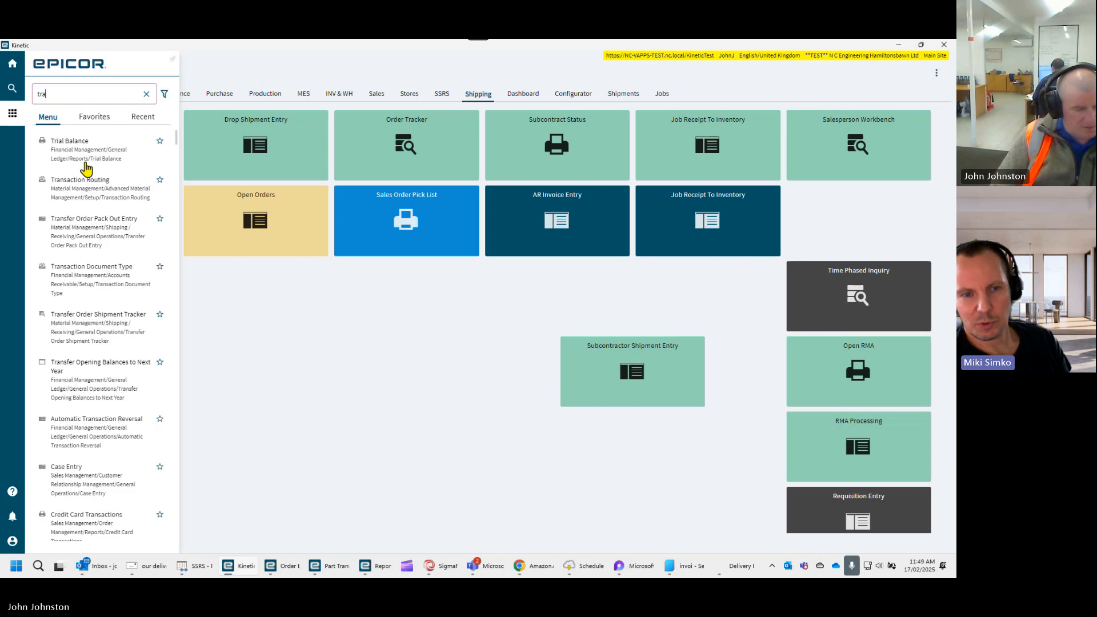
- Find the AR Invoice Tracker by searching the program menu for "invoice t" and open it
key("BackSpace")
key("BackSpace")
key("BackSpace")
type("invoice")
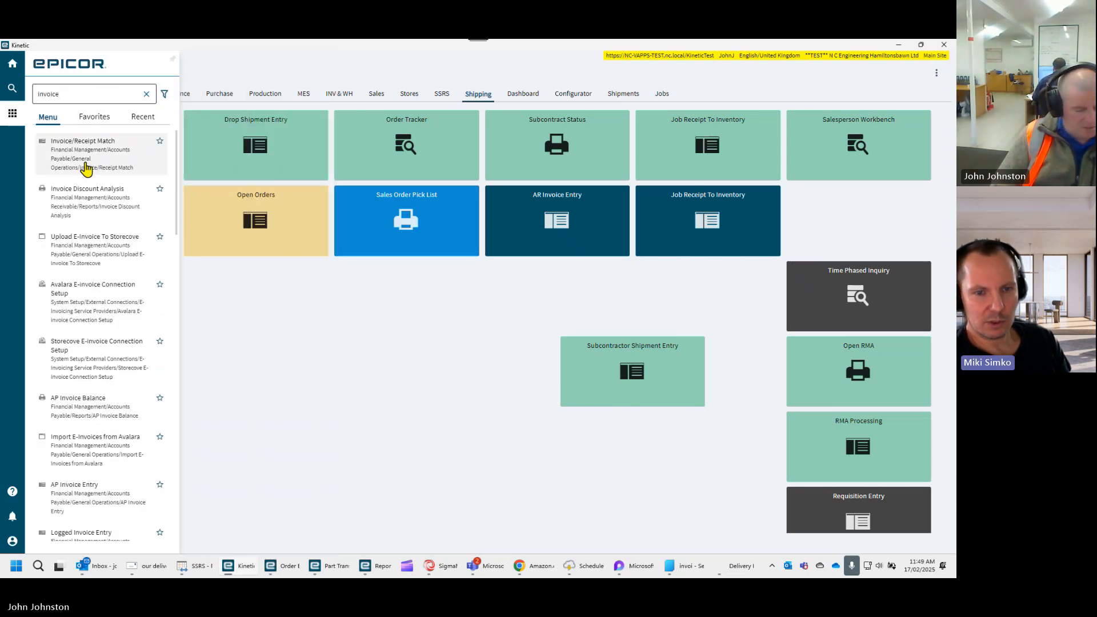
type(" t")
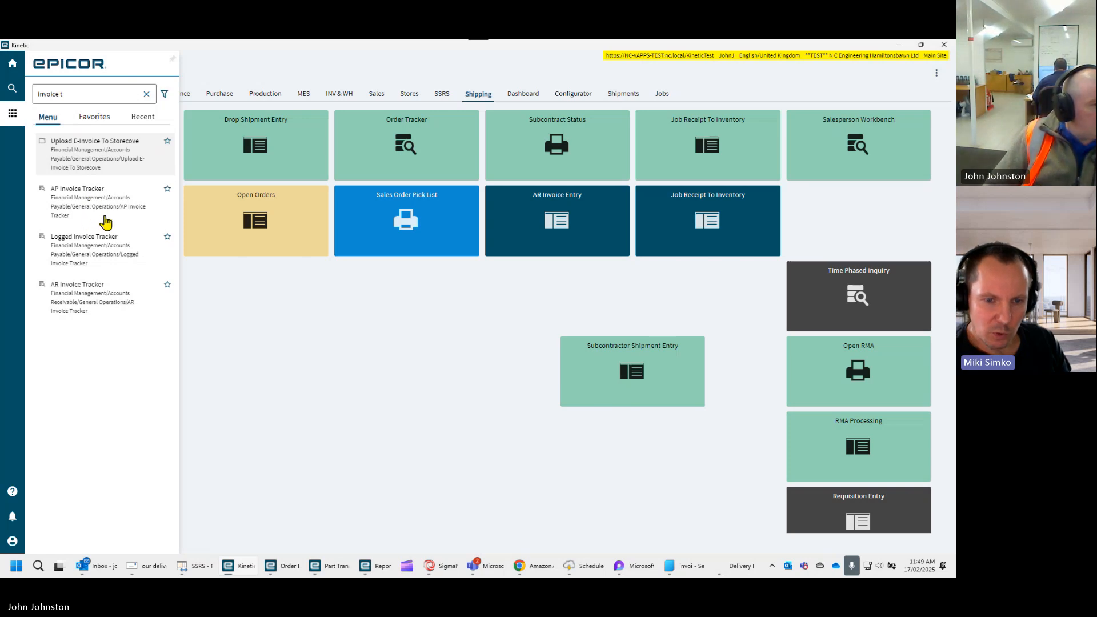
left_click(97, 297)
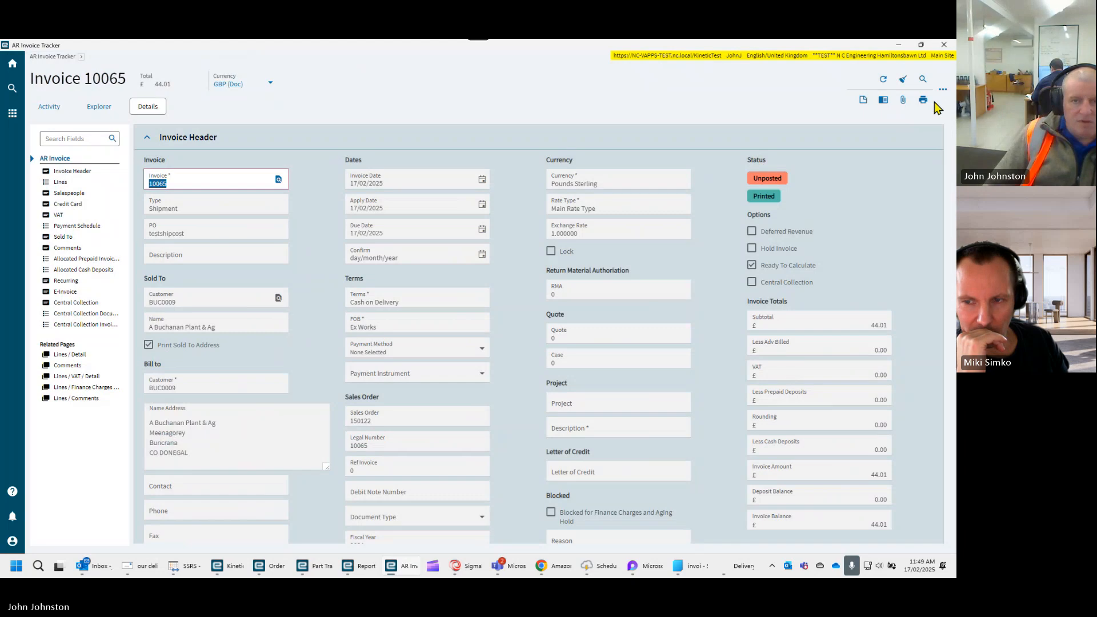
- Open the Print Invoice options for the loaded AR invoice and cancel the client printer settings
left_click(923, 101)
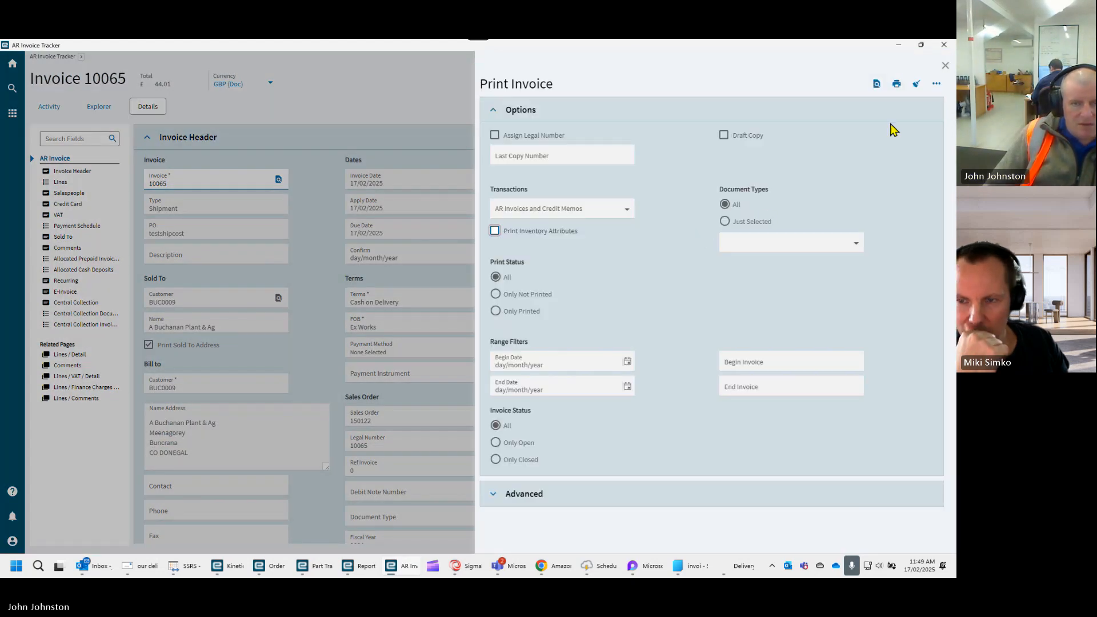
left_click(897, 91)
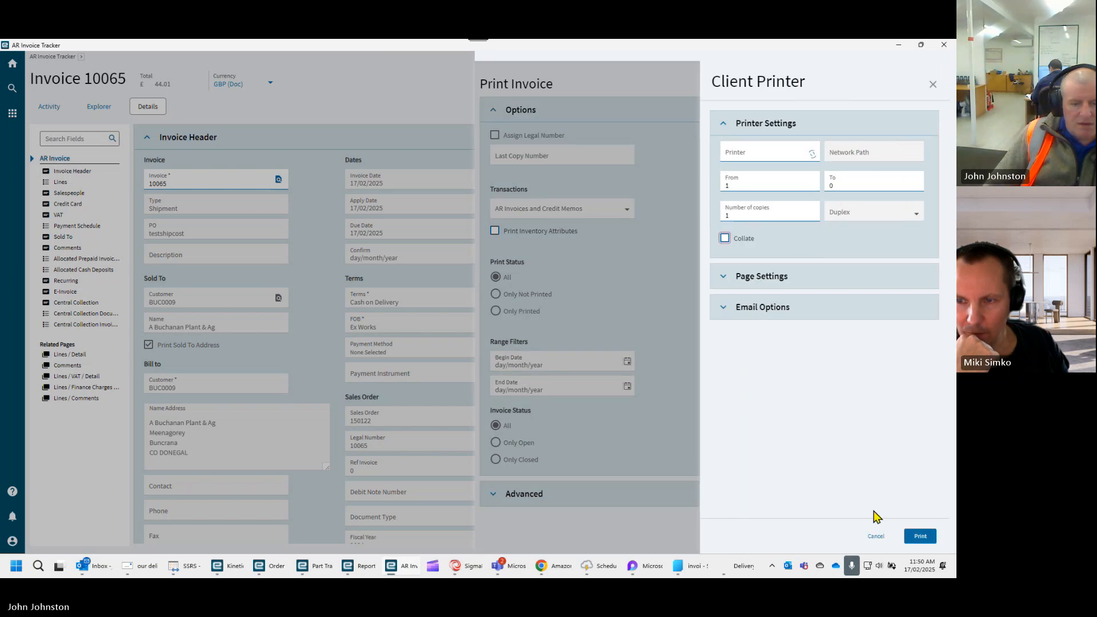
left_click(876, 536)
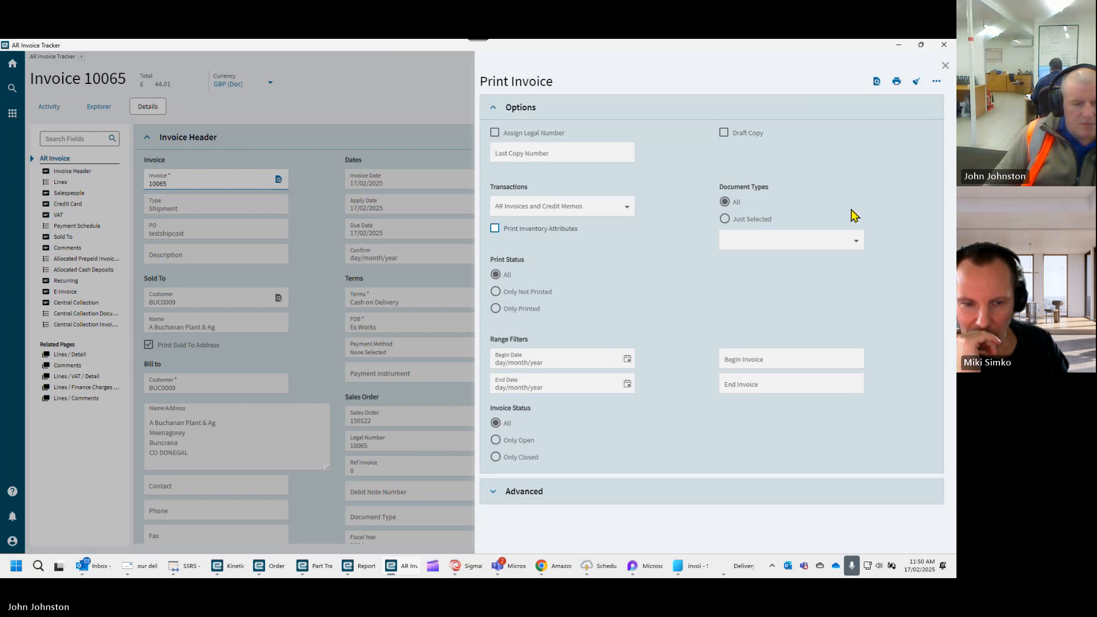
- Examine the AR Invoice Form PDF preview, including its header, lines, miscellaneous charges, taxes and totals
scroll(610, 344, "down", 3)
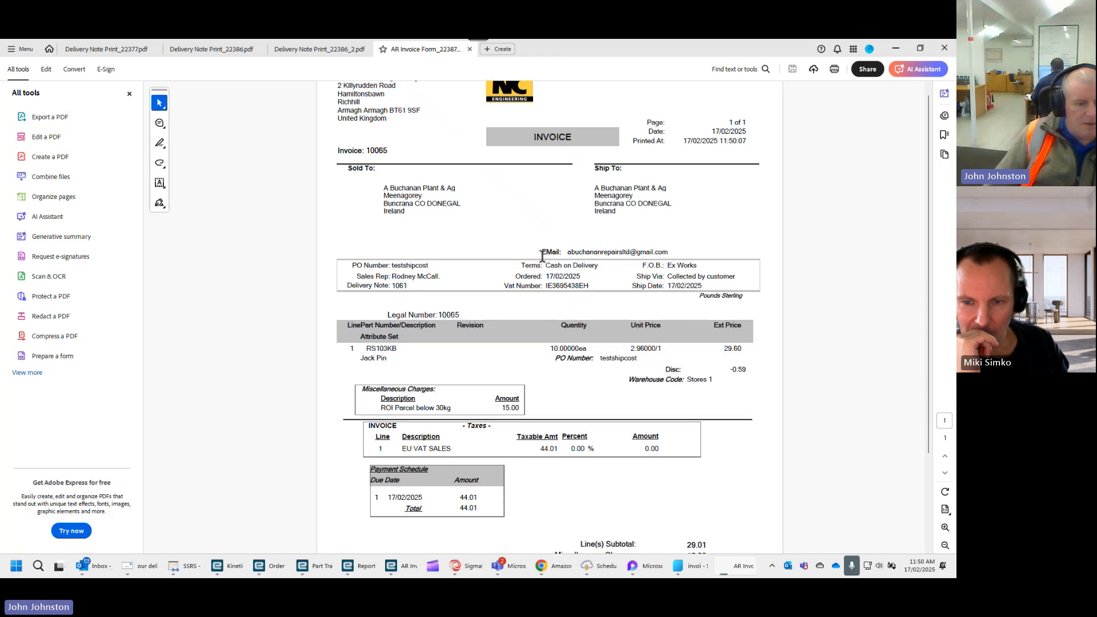
scroll(542, 256, "down", 3)
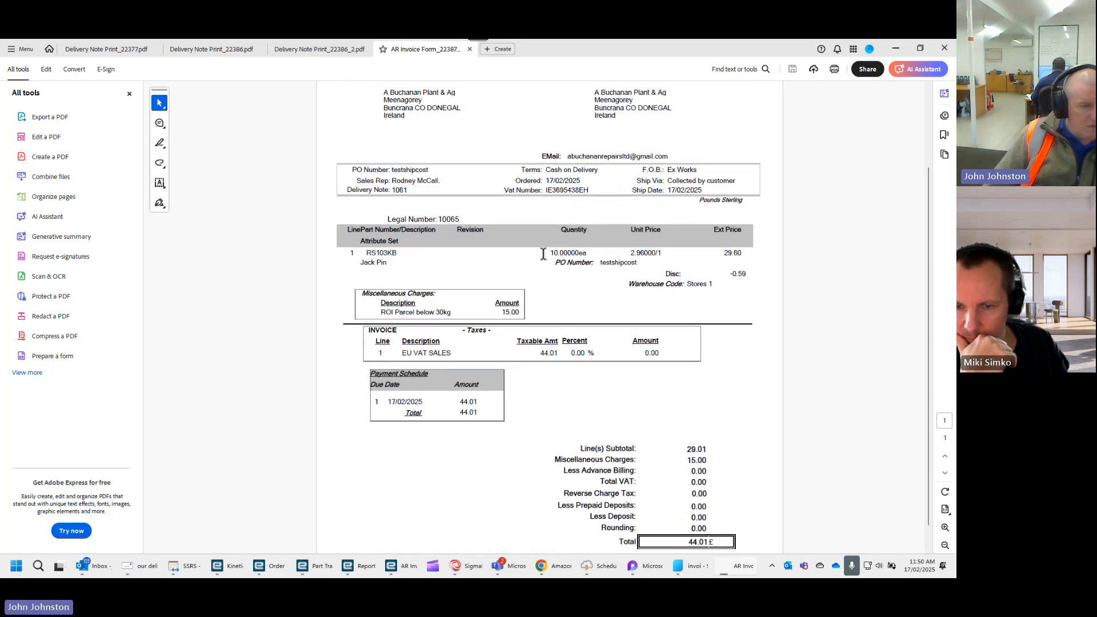
scroll(547, 248, "up", 2)
scroll(548, 252, "up", 3)
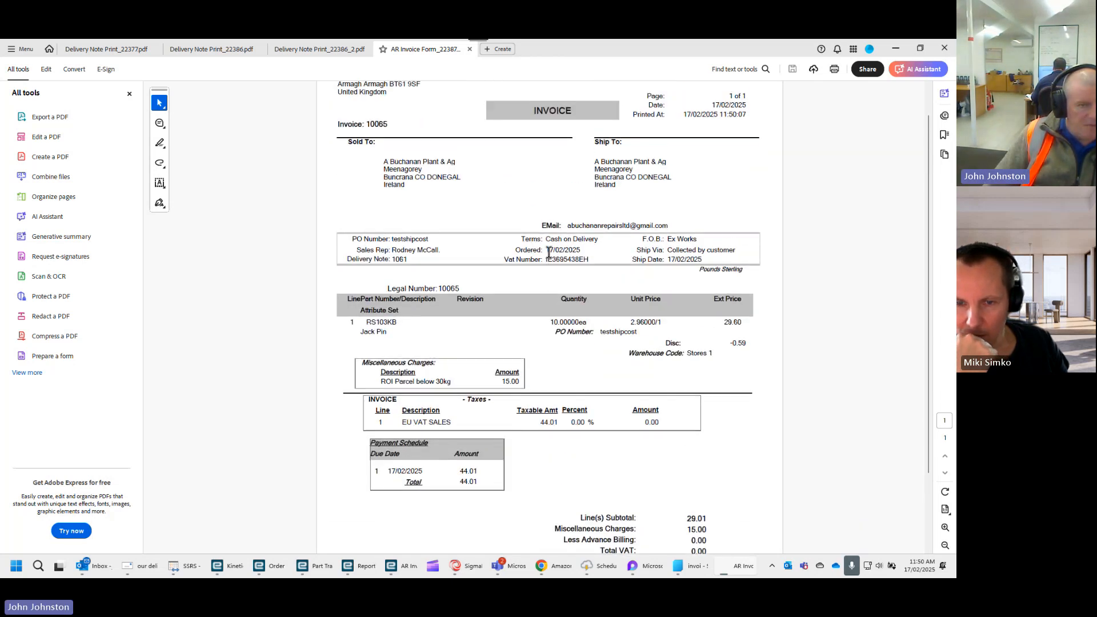
scroll(548, 252, "down", 1)
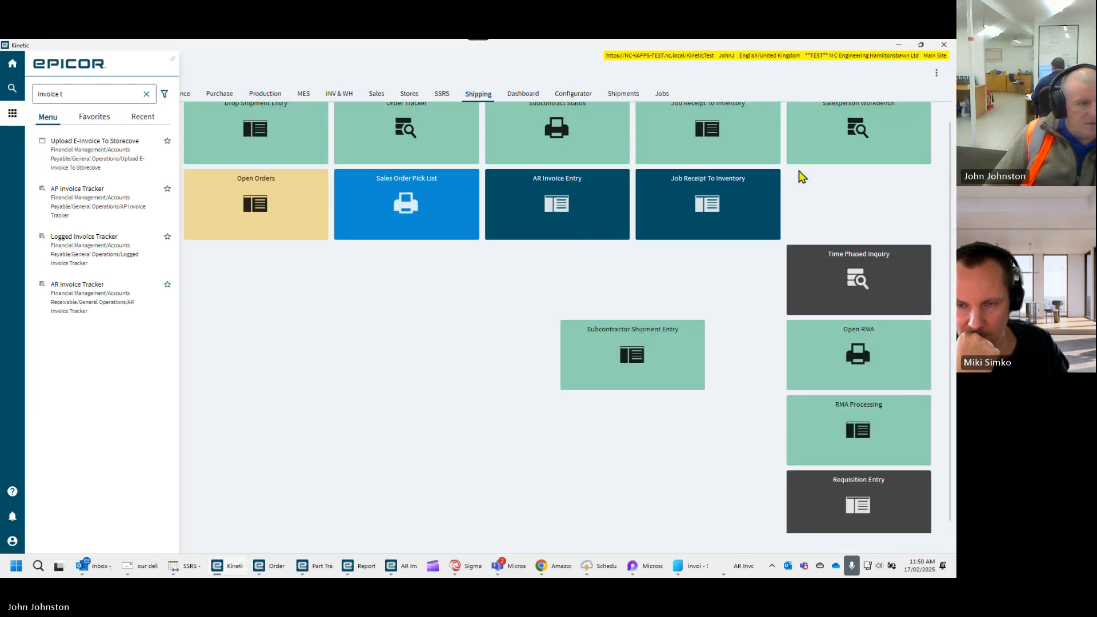
- Return to the Print Invoice options, expand the advanced settings and review the available report styles, keeping TEST
left_click(394, 565)
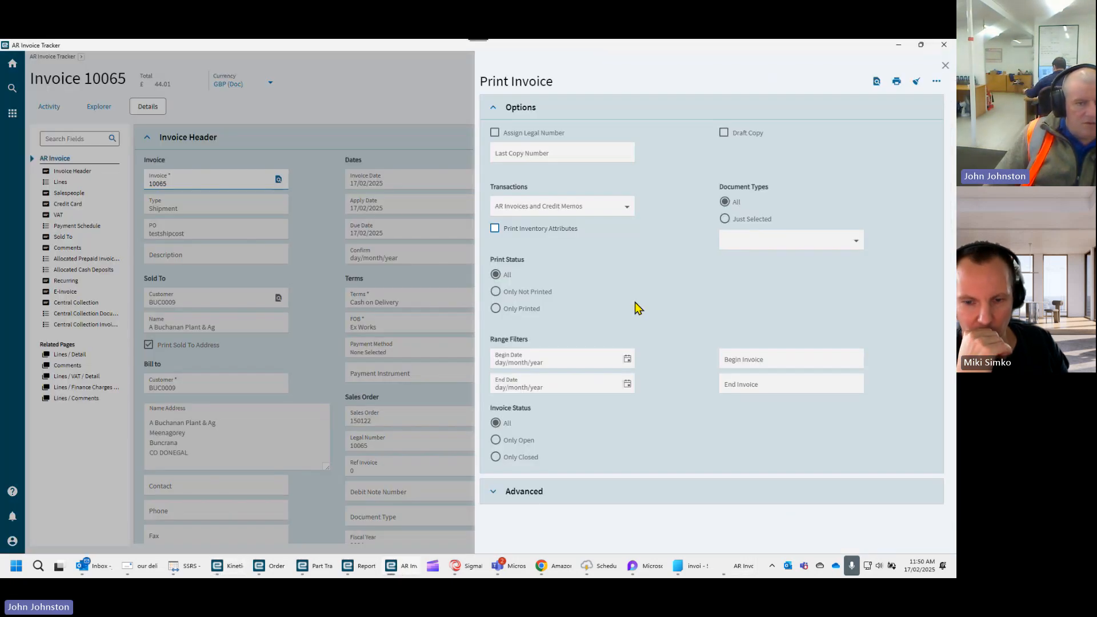
left_click(489, 499)
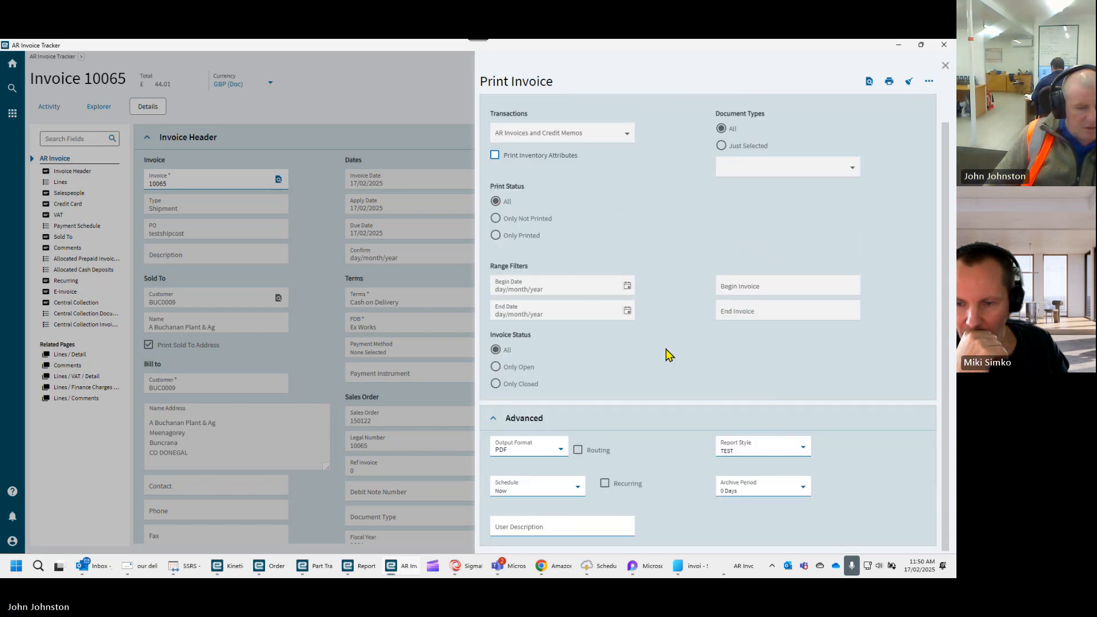
left_click(804, 449)
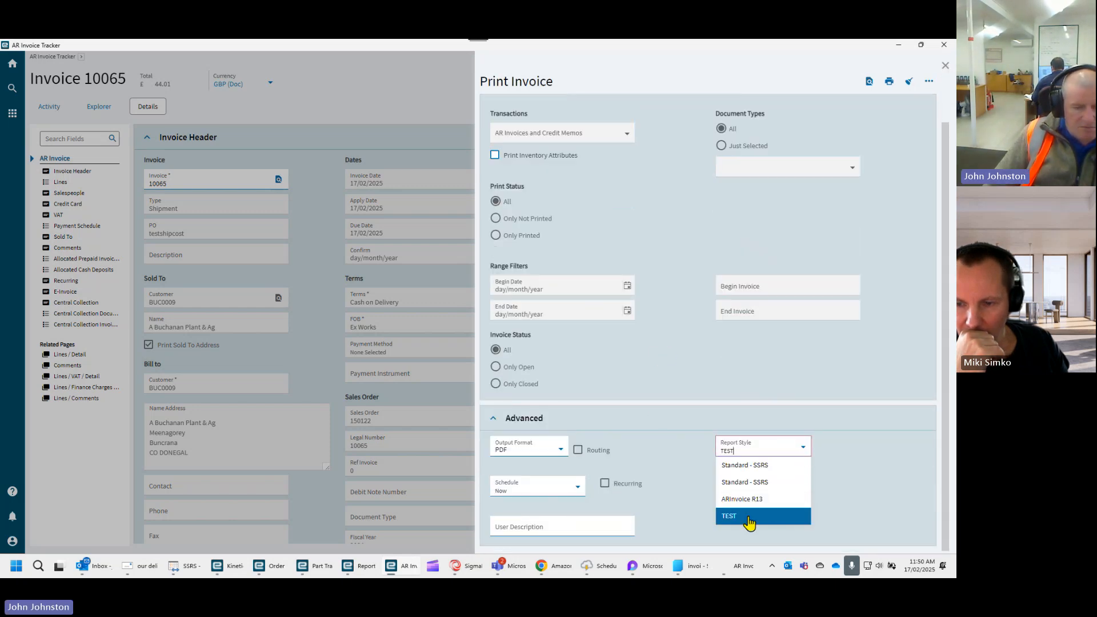
left_click(676, 499)
left_click(804, 448)
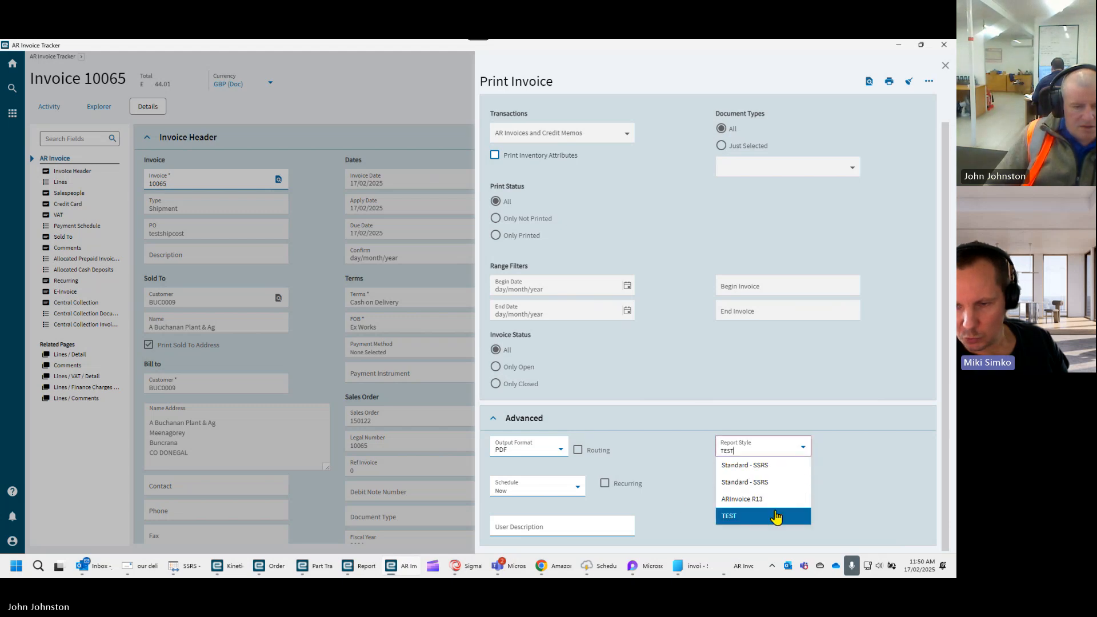
left_click(690, 520)
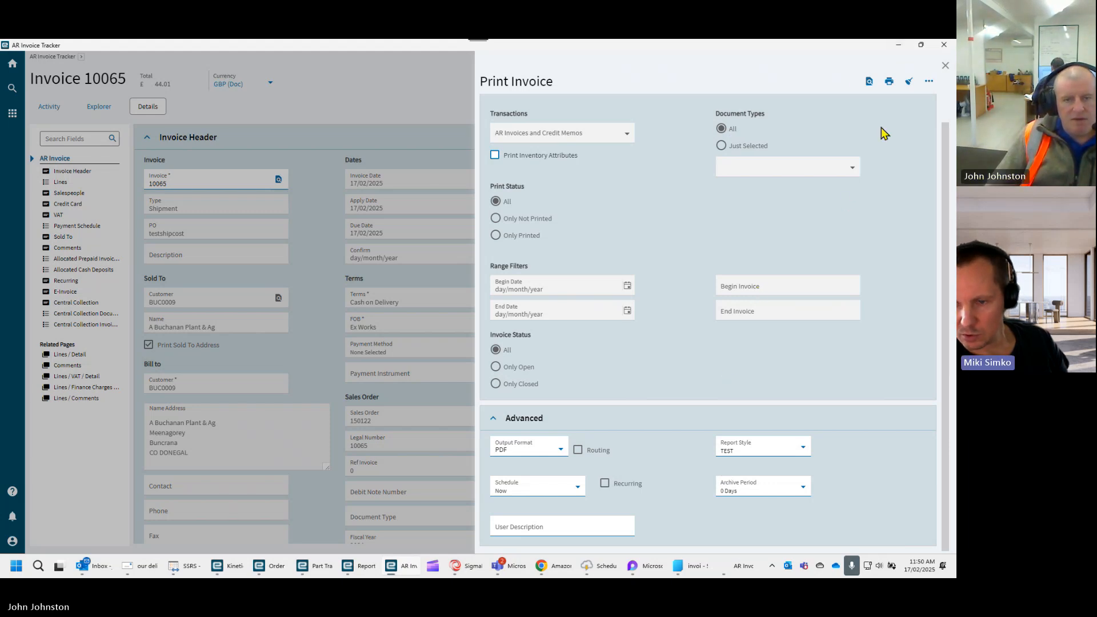
- Generate the invoice report for design with the TEST style and archive period Day, and minimise the AR Invoice Tracker
left_click(929, 81)
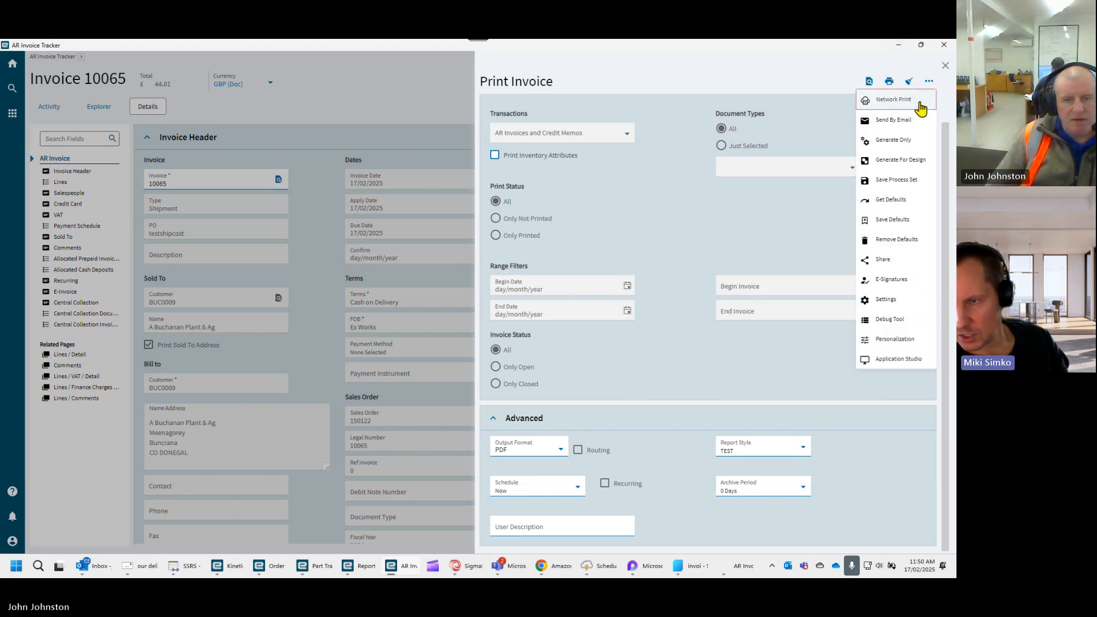
left_click(907, 165)
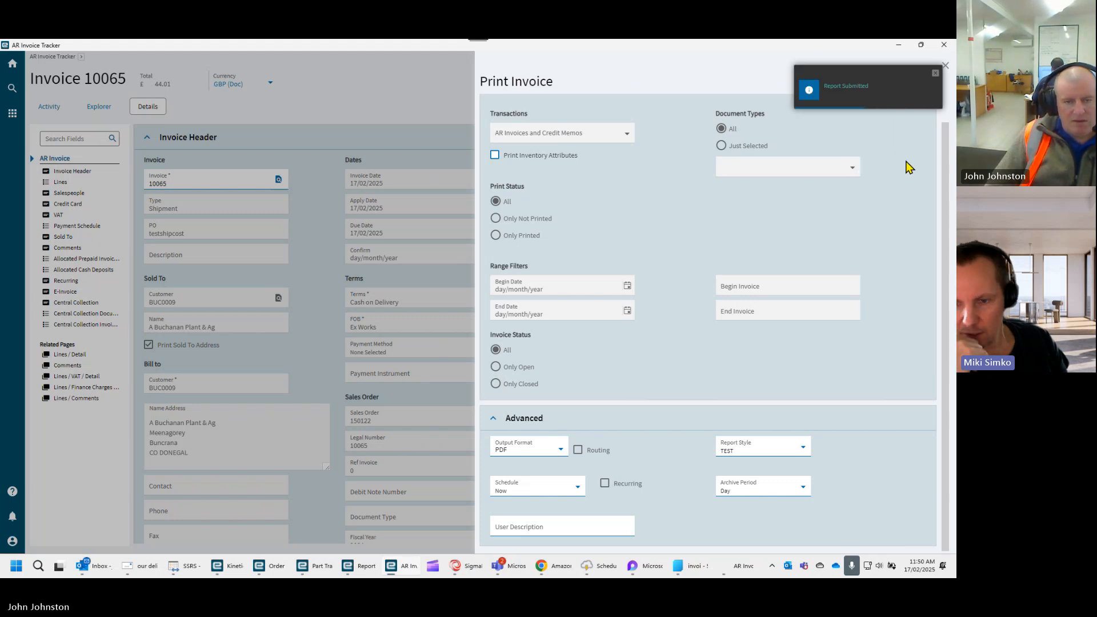
left_click(898, 46)
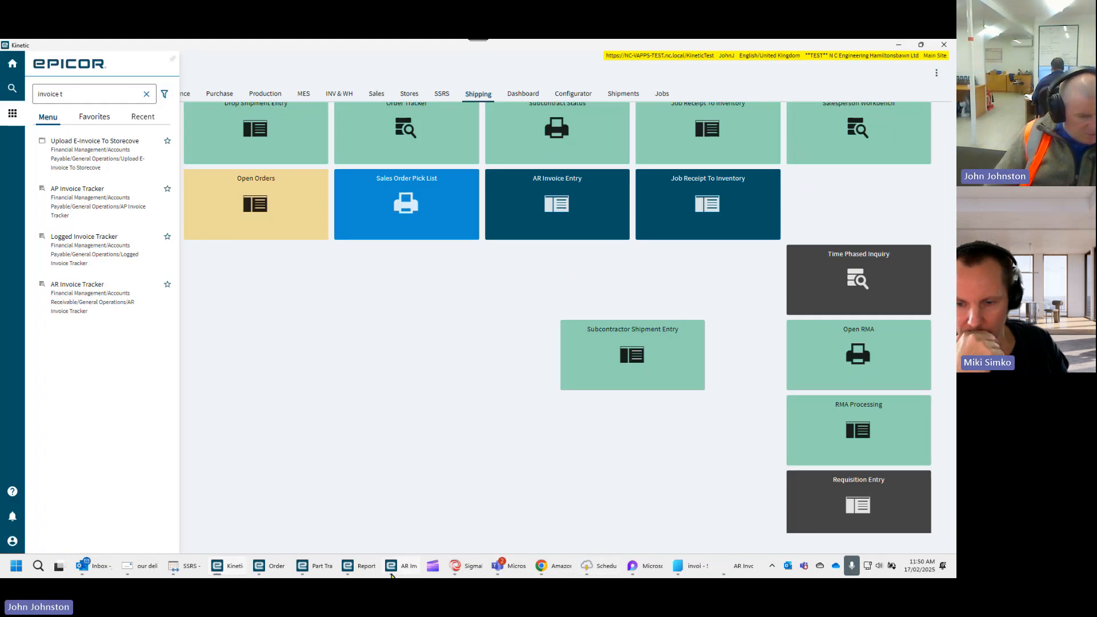
- Open the System Monitor, select the newest AR Invoice Form report and launch Design SSRS Report for it
mouse_move(400, 570)
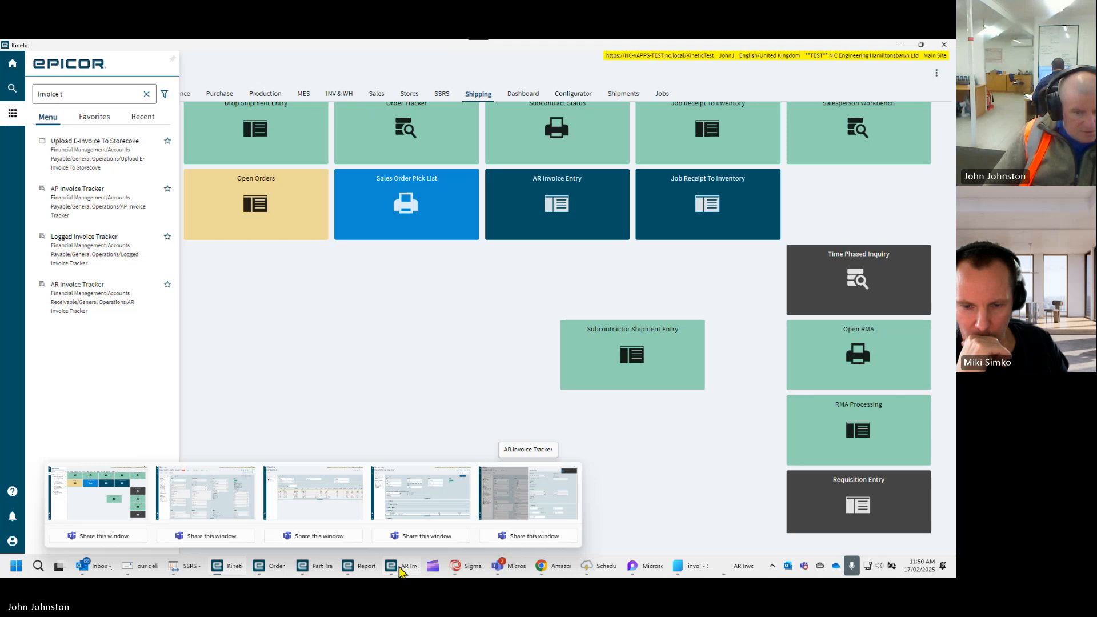
left_click(772, 565)
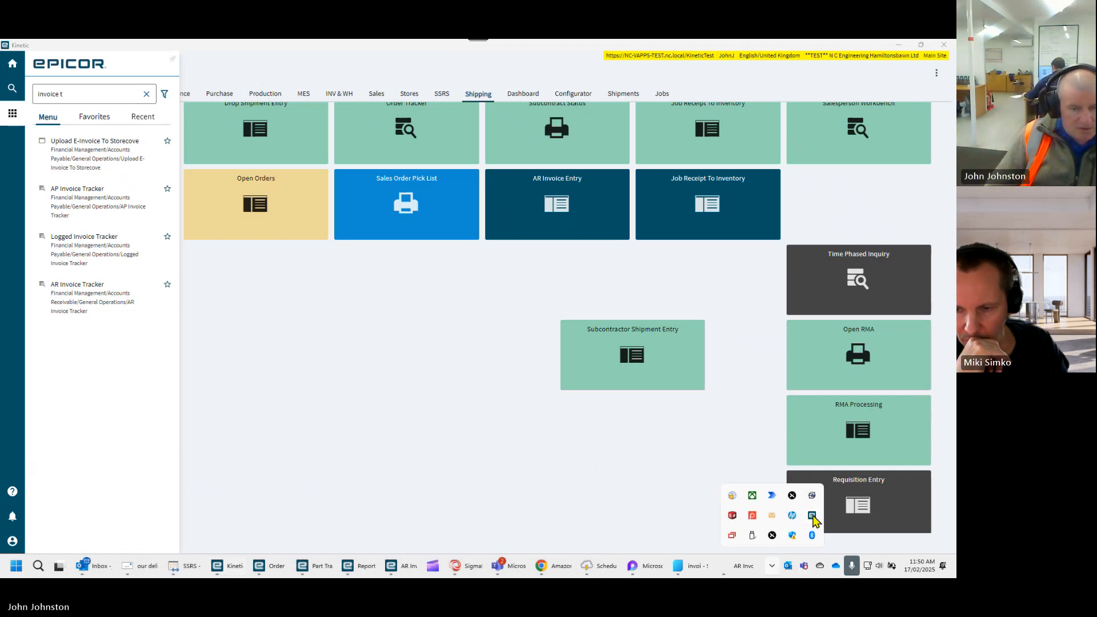
left_click(812, 516)
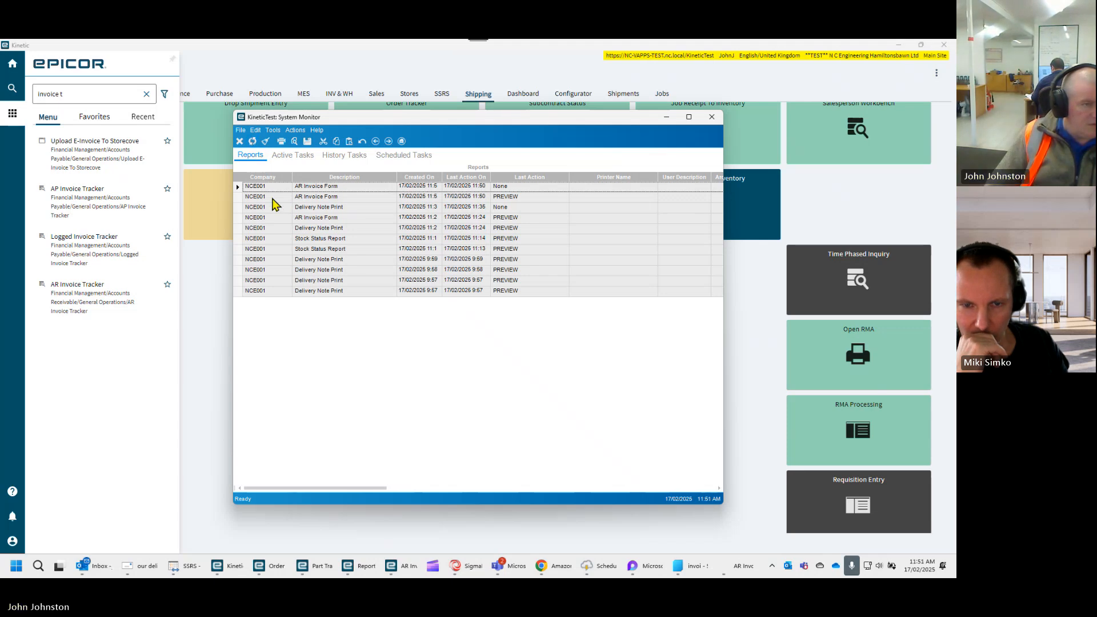
left_click(373, 187)
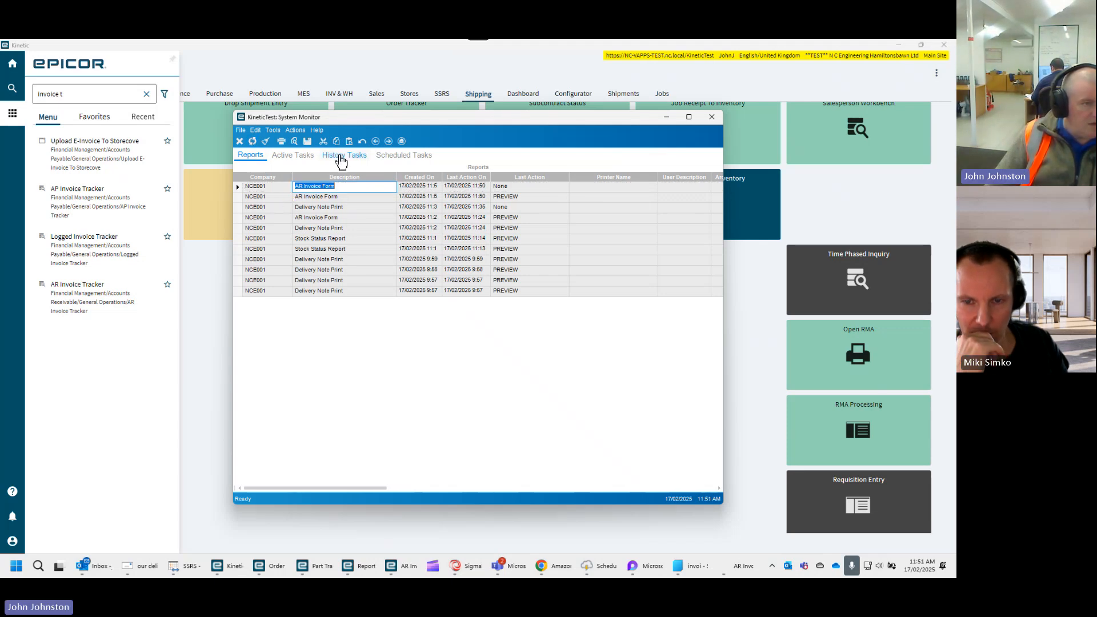
left_click(295, 130)
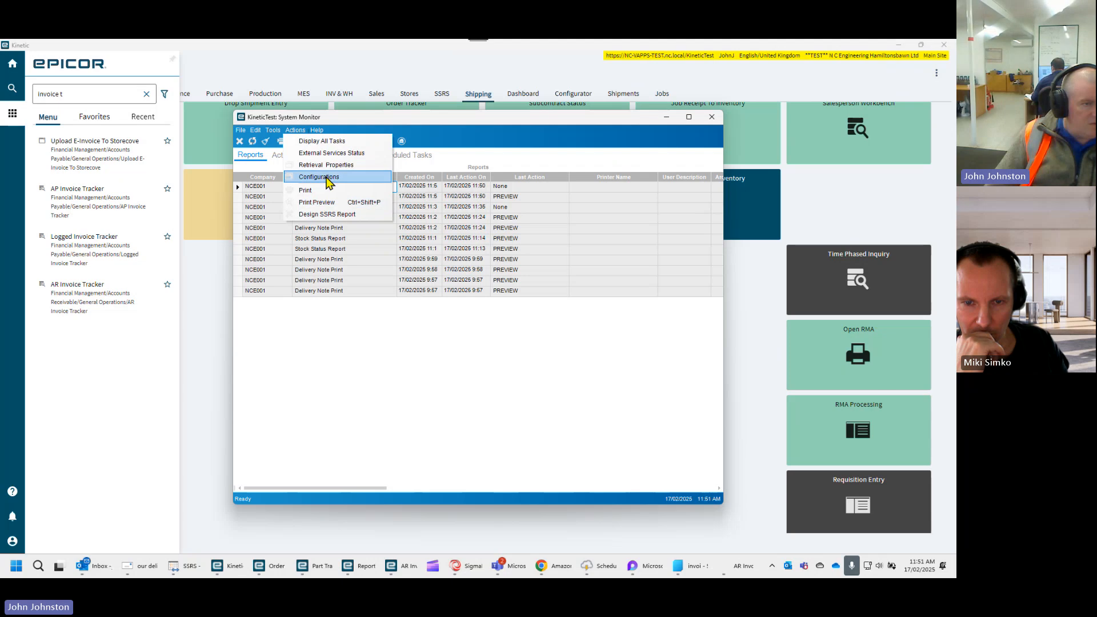
left_click(348, 214)
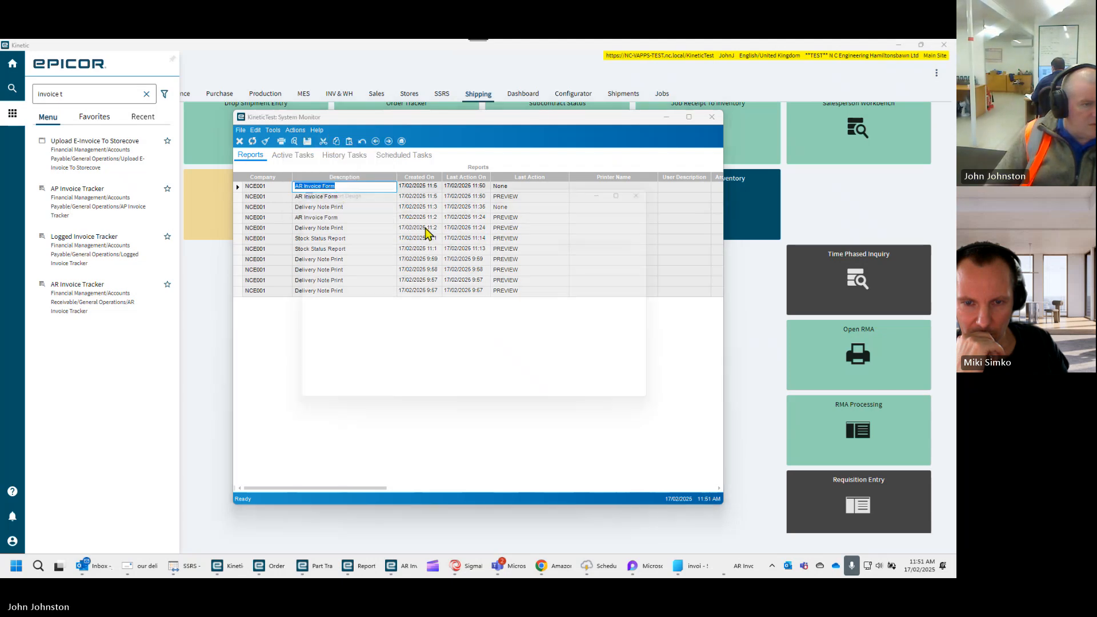
- Download the AR Invoice Form report definition to the jepicor folder on drive C and open its design in a maximised Report Builder window
left_click(344, 197)
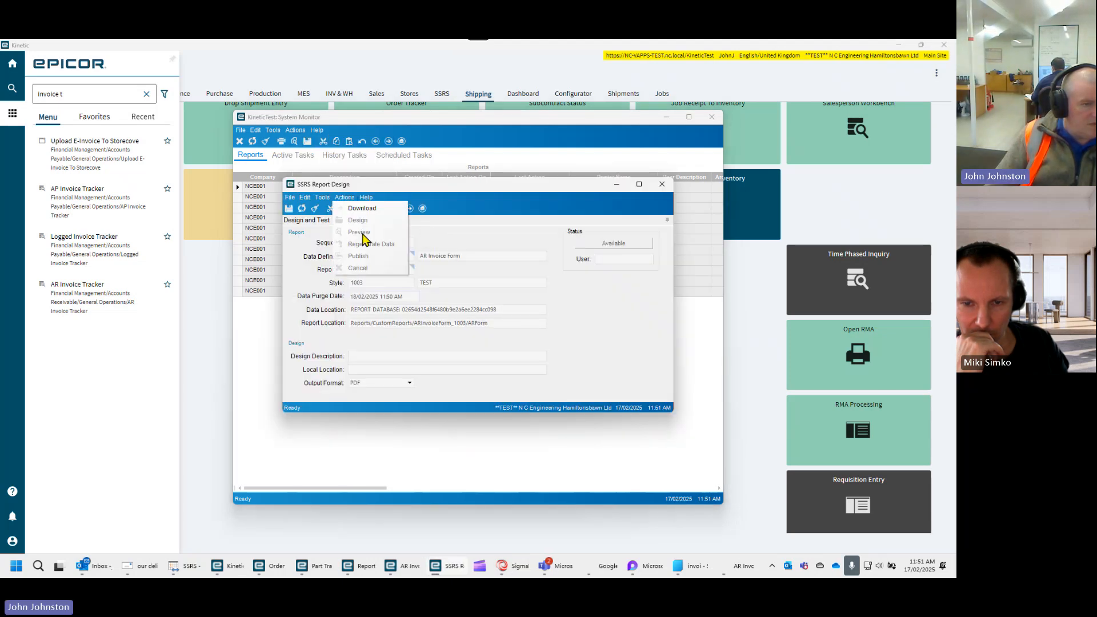
left_click(362, 208)
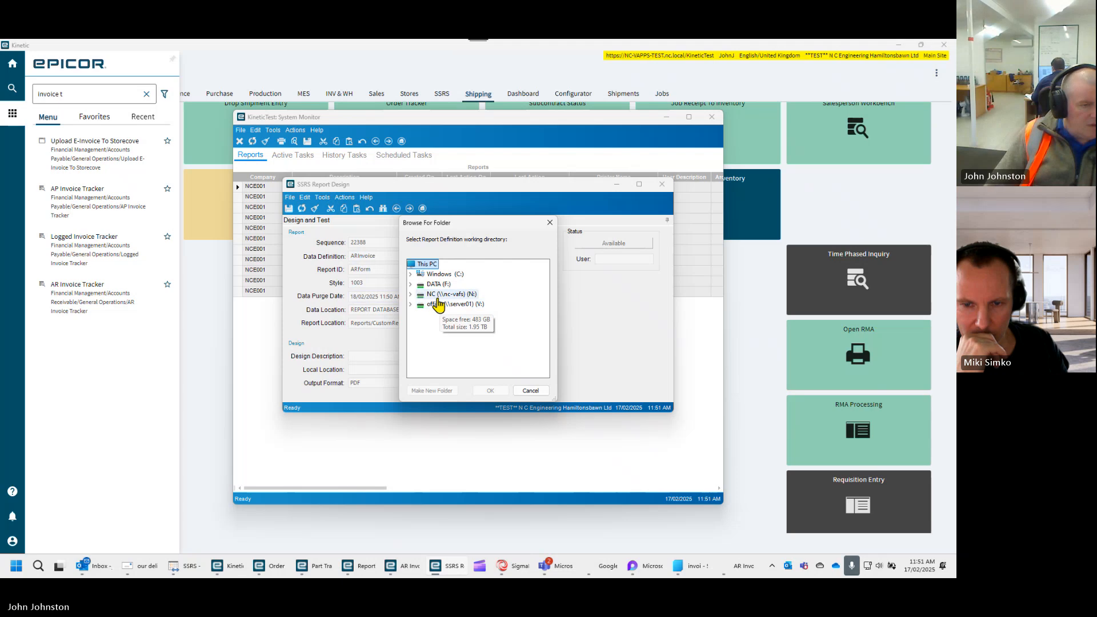
left_click(438, 276)
left_click(449, 288)
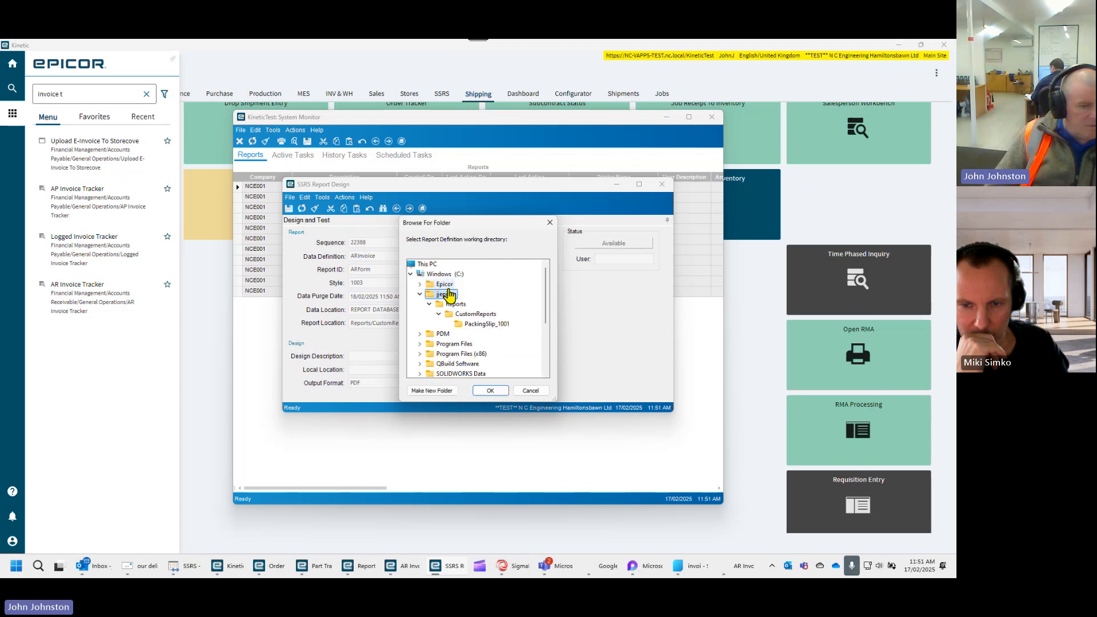
left_click(490, 393)
left_click(517, 337)
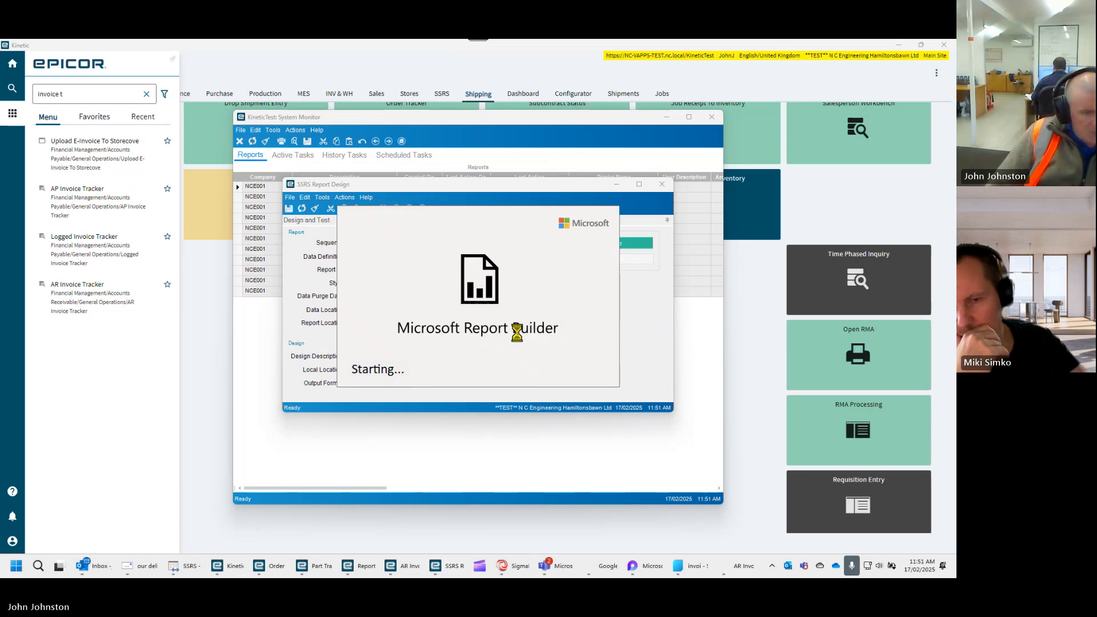
left_click(402, 343)
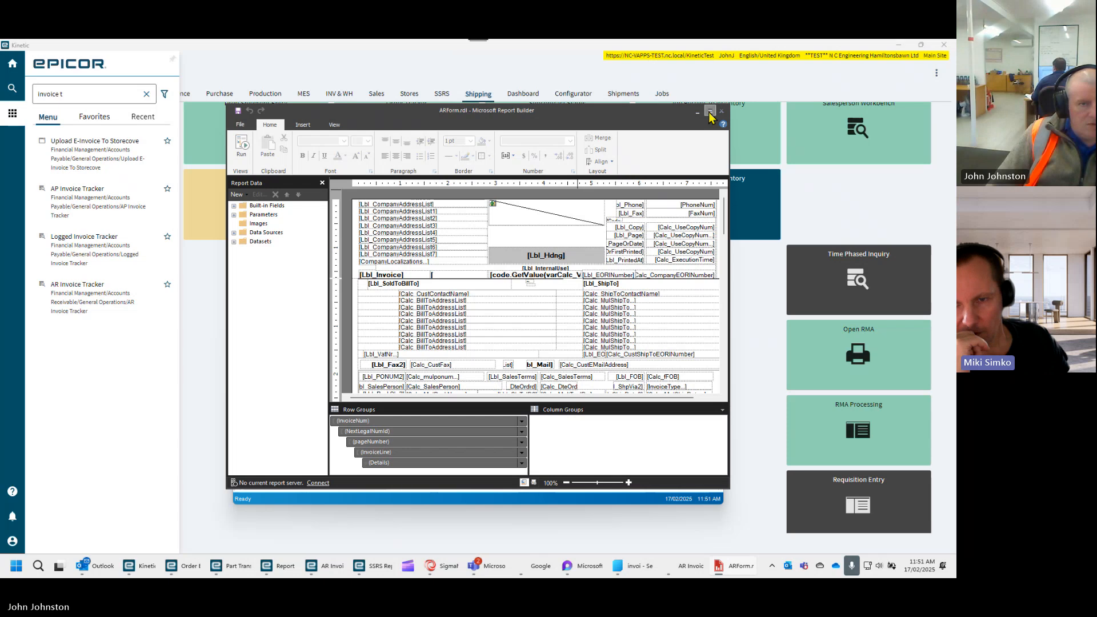
left_click(709, 112)
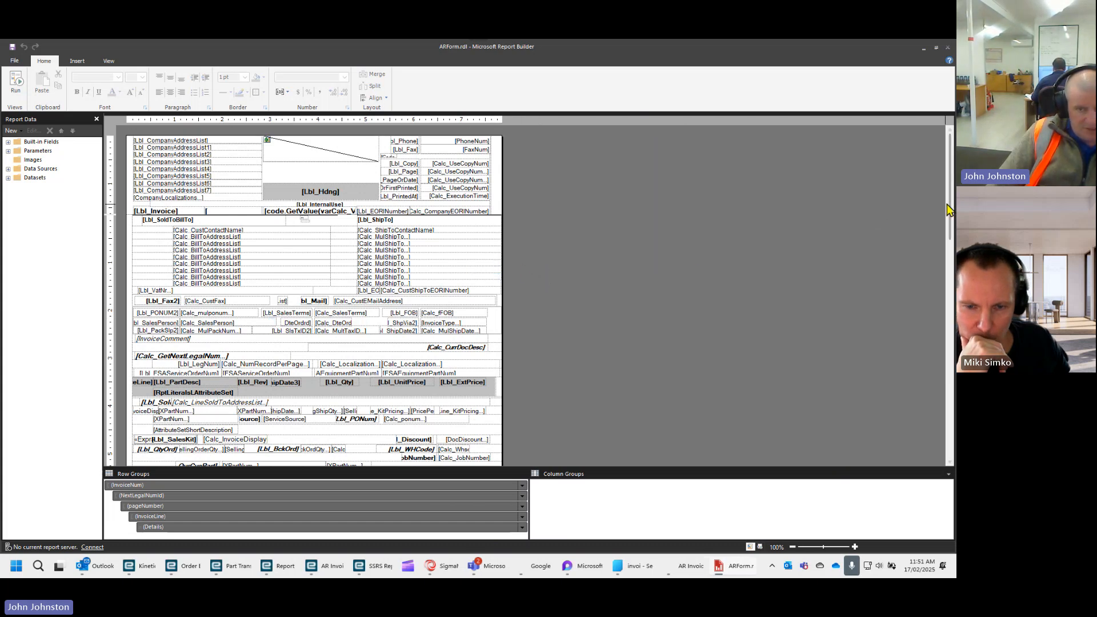
- Inspect the company address and bank payment fields in the last row of the ARForm layout
left_click_drag(947, 204, 949, 457)
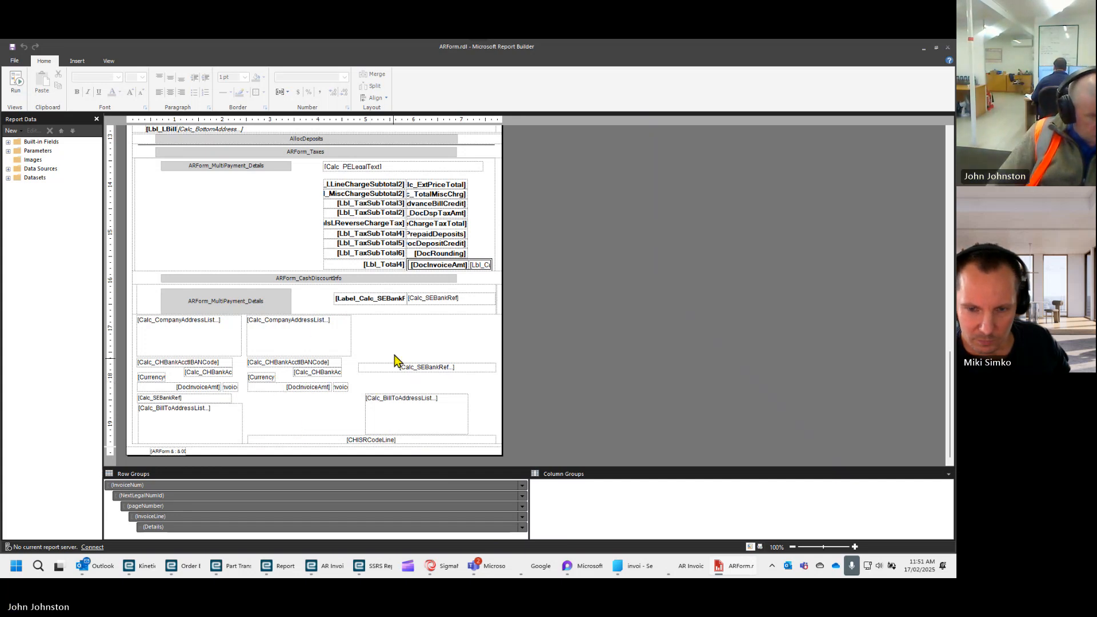
left_click(414, 346)
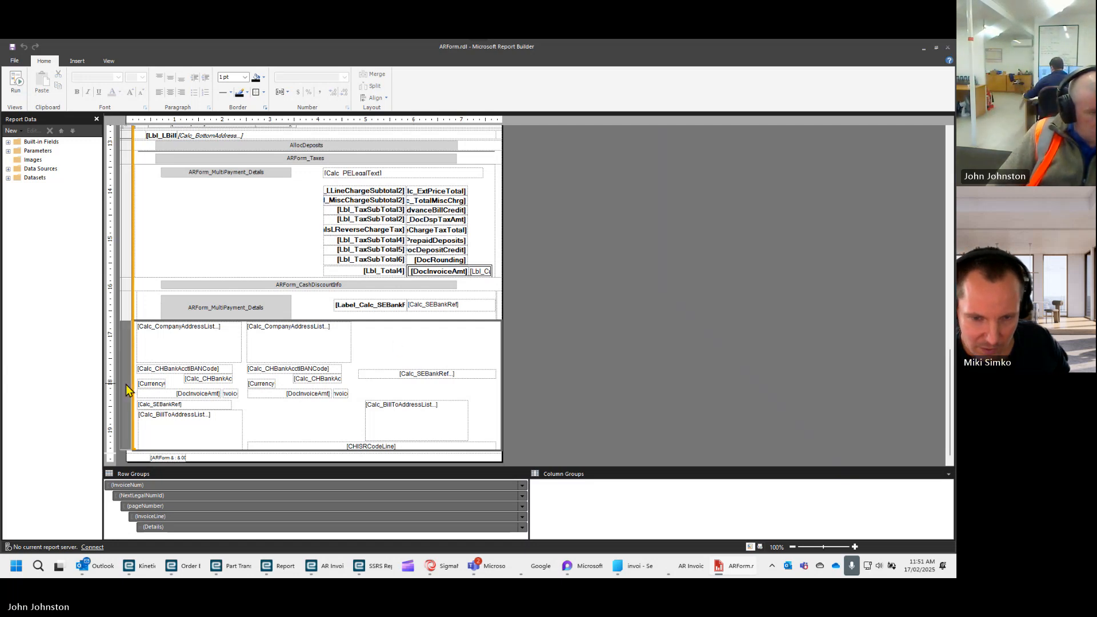
left_click(177, 351)
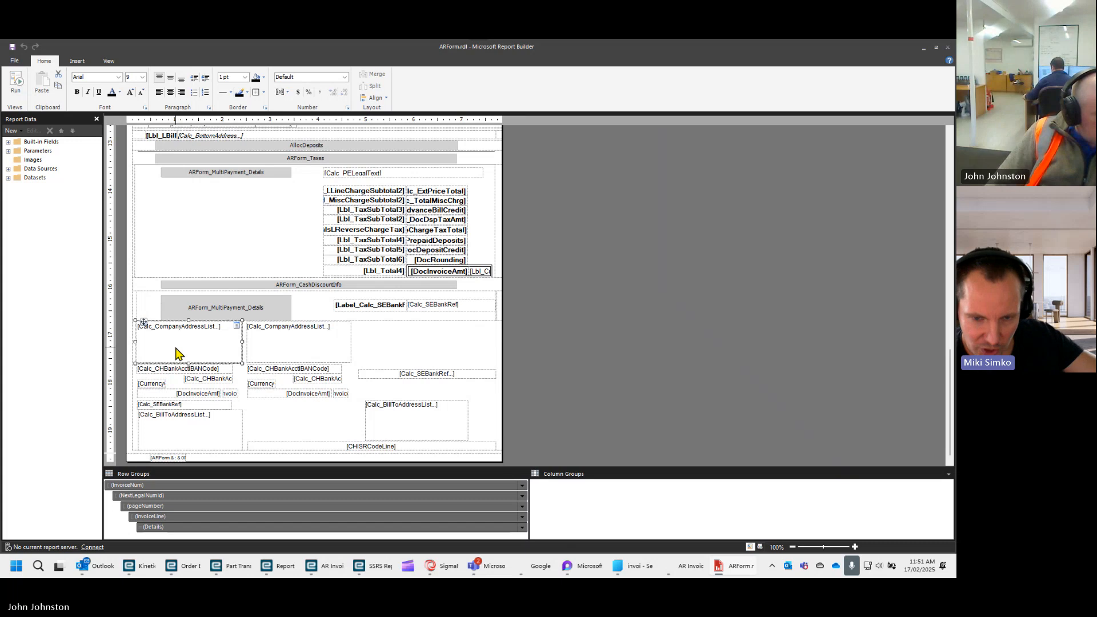
left_click(271, 349)
left_click(277, 421)
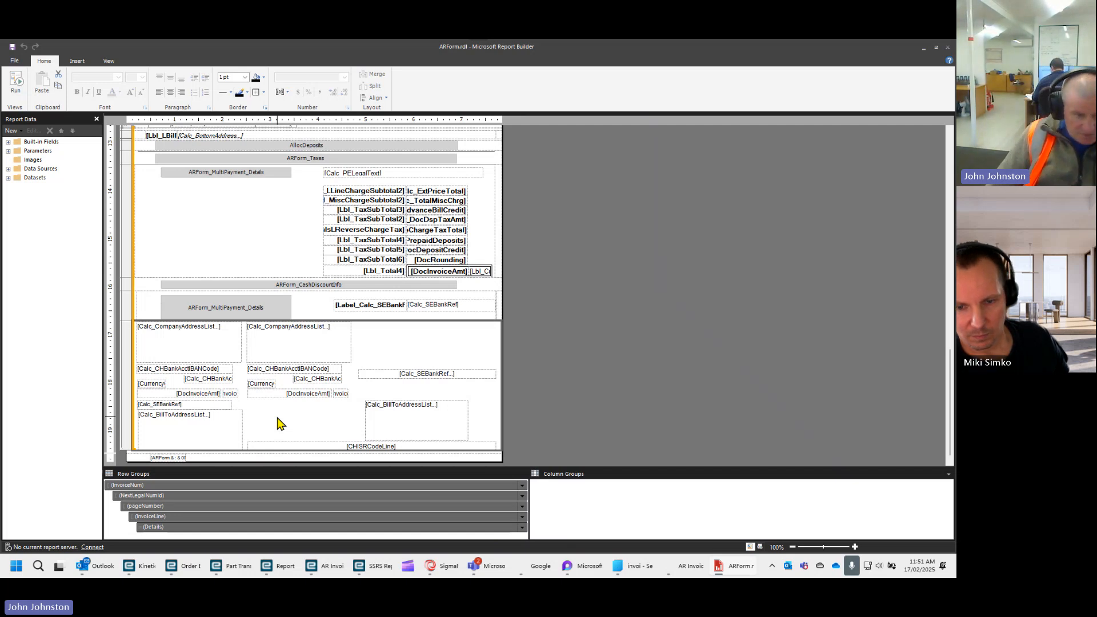
- Open the visibility expression of the bank payment row at the layout's end and examine its "CH" localization condition
left_click(128, 392)
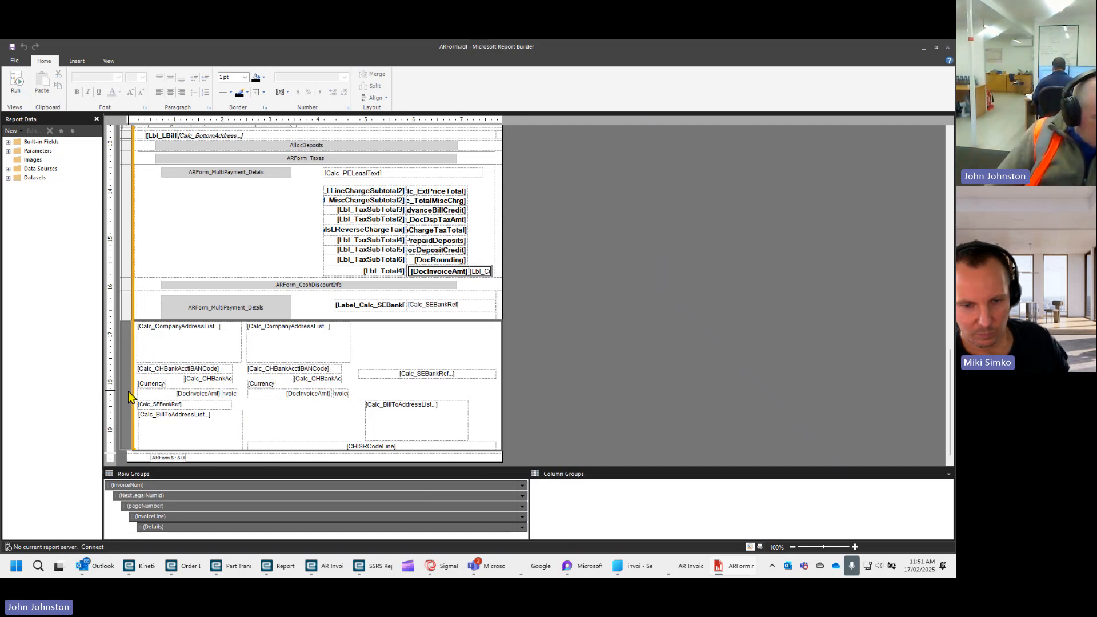
right_click(128, 392)
left_click(148, 444)
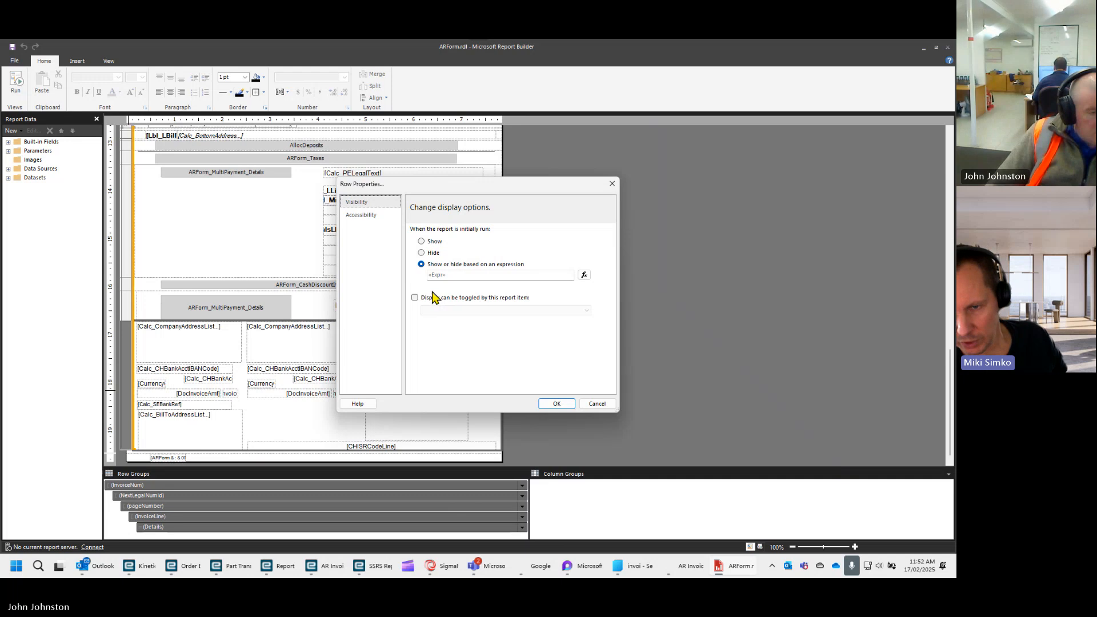
left_click(584, 275)
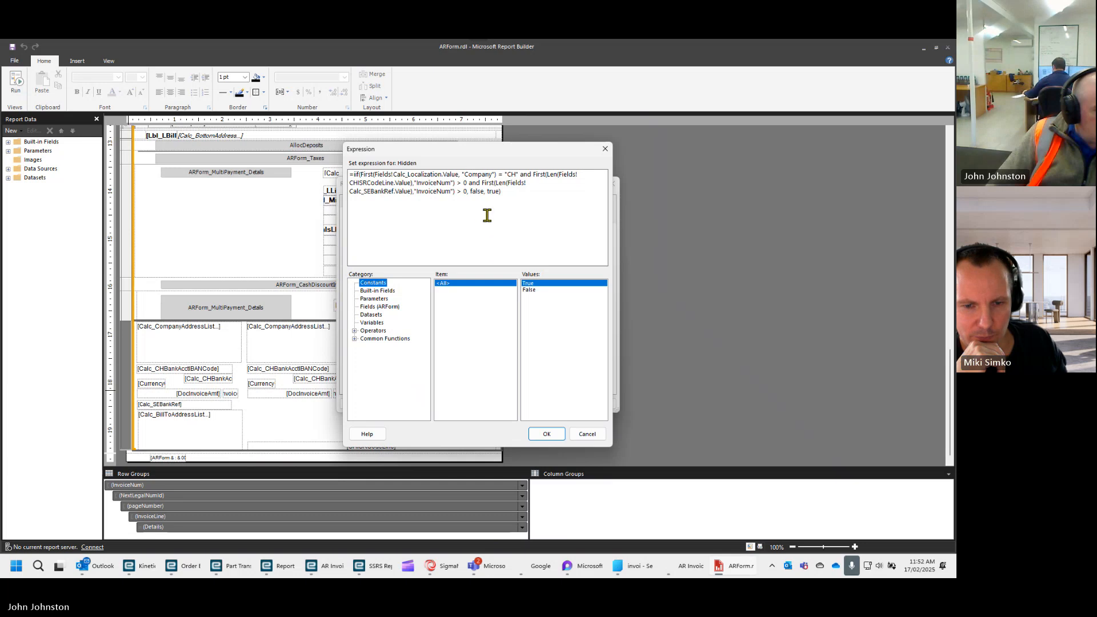
left_click(514, 176)
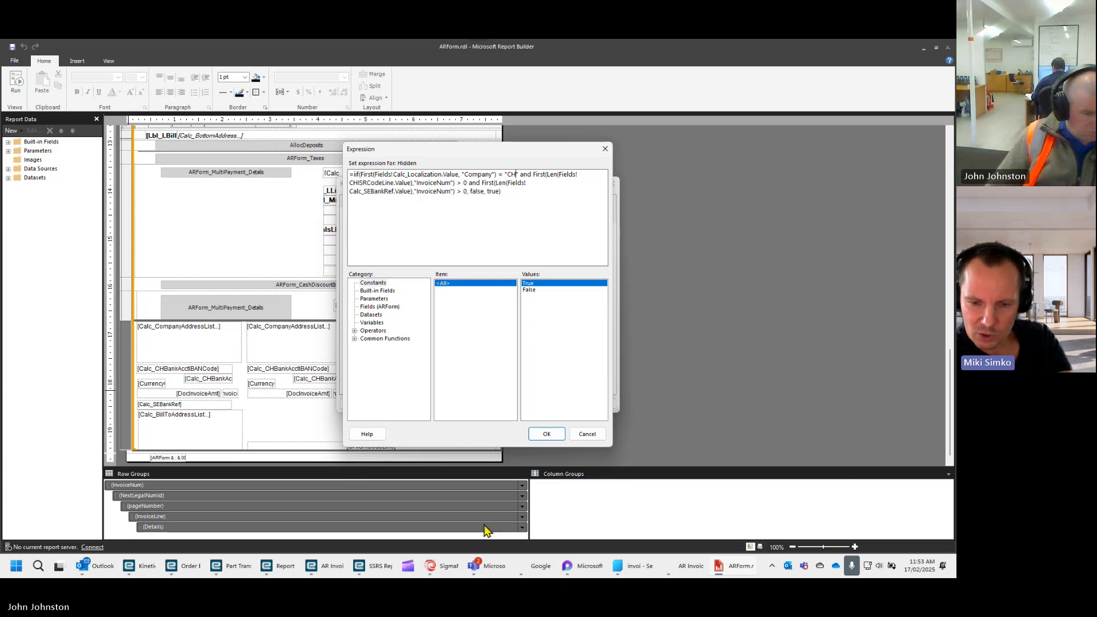
- Switch to the AR Invoice Tracker, close the Print Invoice options and examine the invoice header's Sold To, Bill To, terms and line details
mouse_move(329, 569)
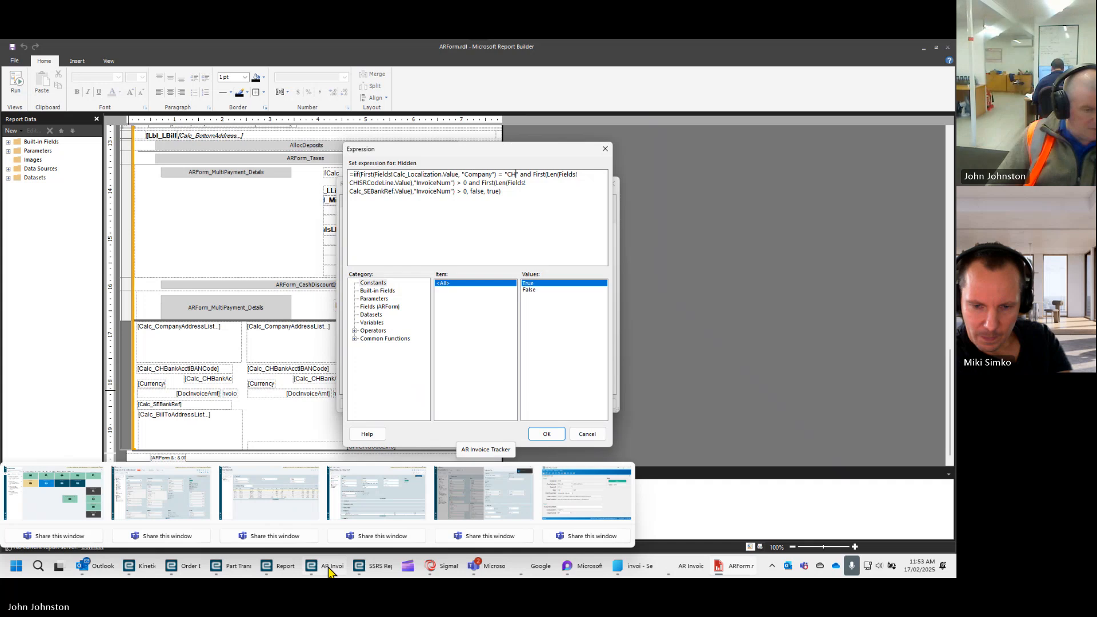
left_click(329, 569)
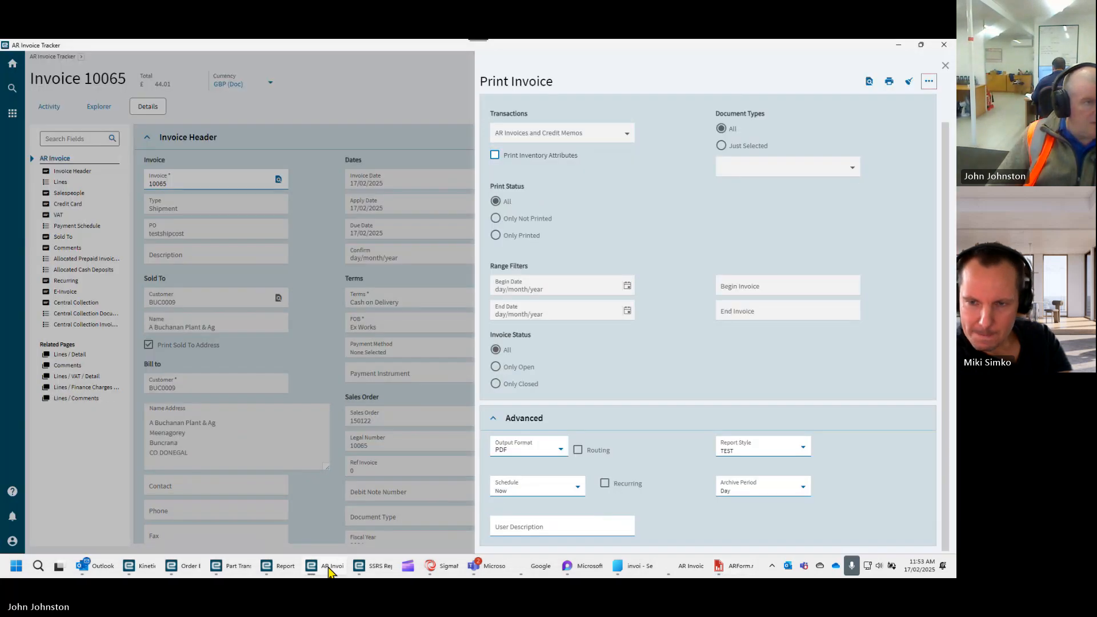
left_click(945, 66)
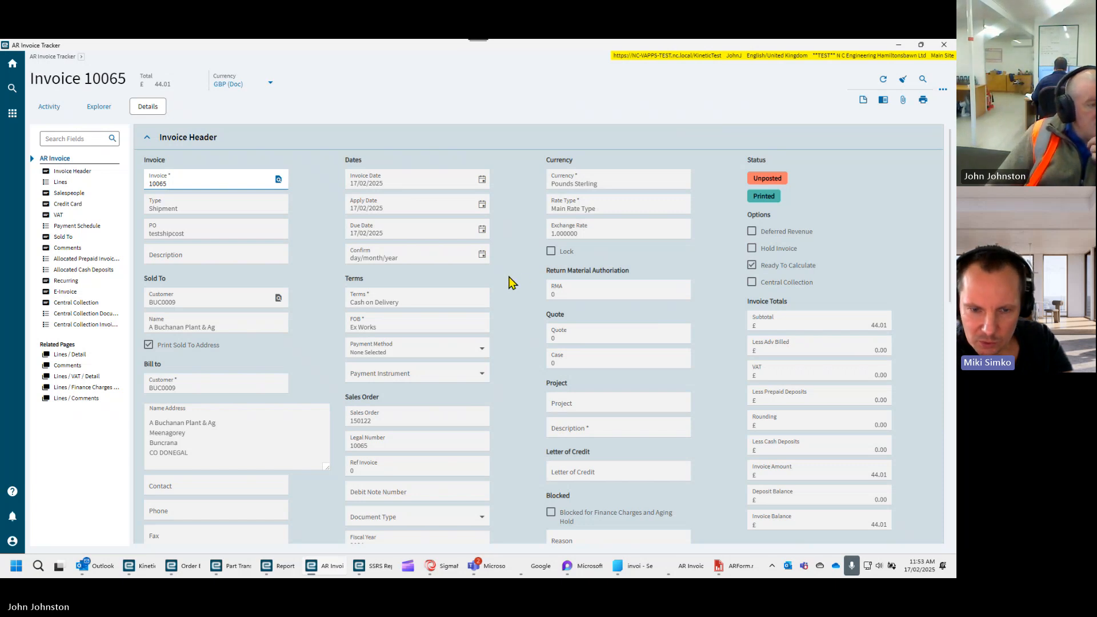
scroll(510, 282, "down", 1)
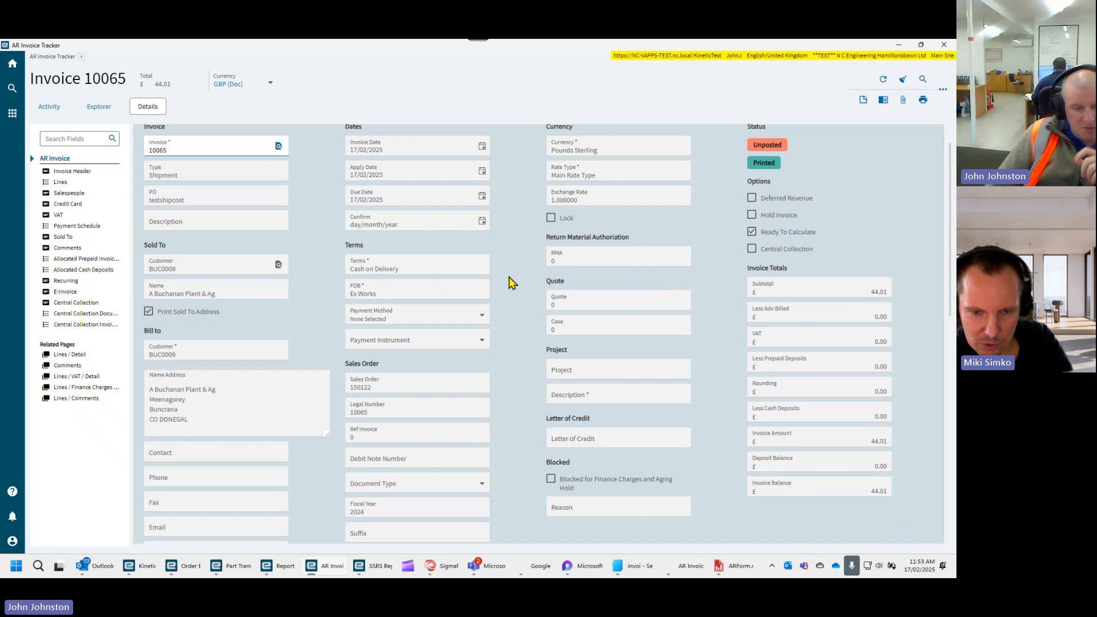
scroll(510, 282, "down", 1)
scroll(510, 282, "down", 1)
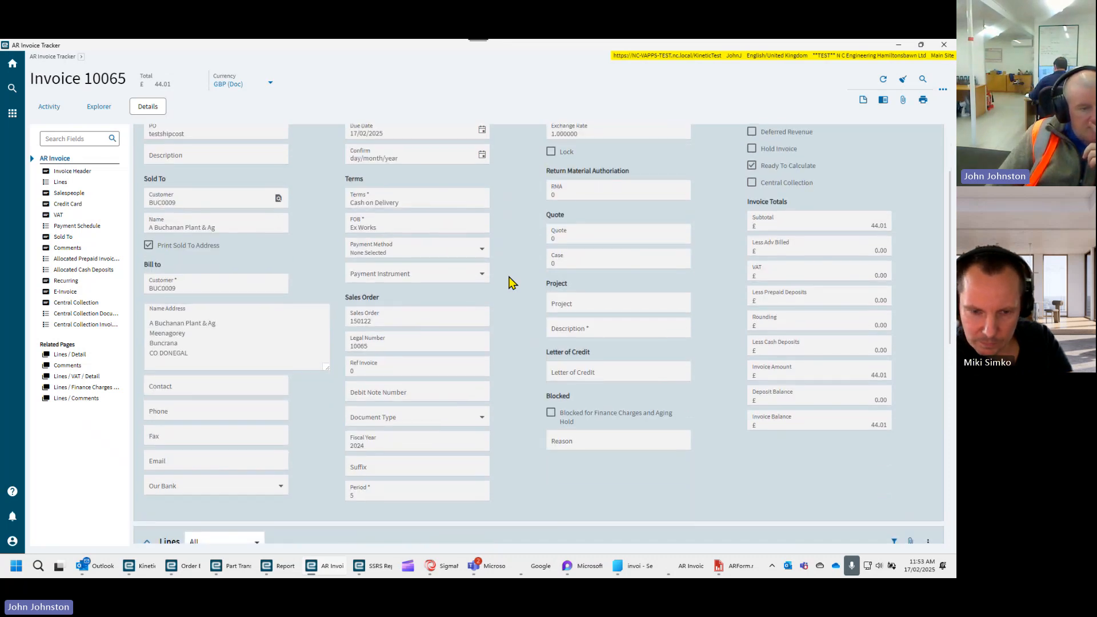
scroll(511, 282, "down", 2)
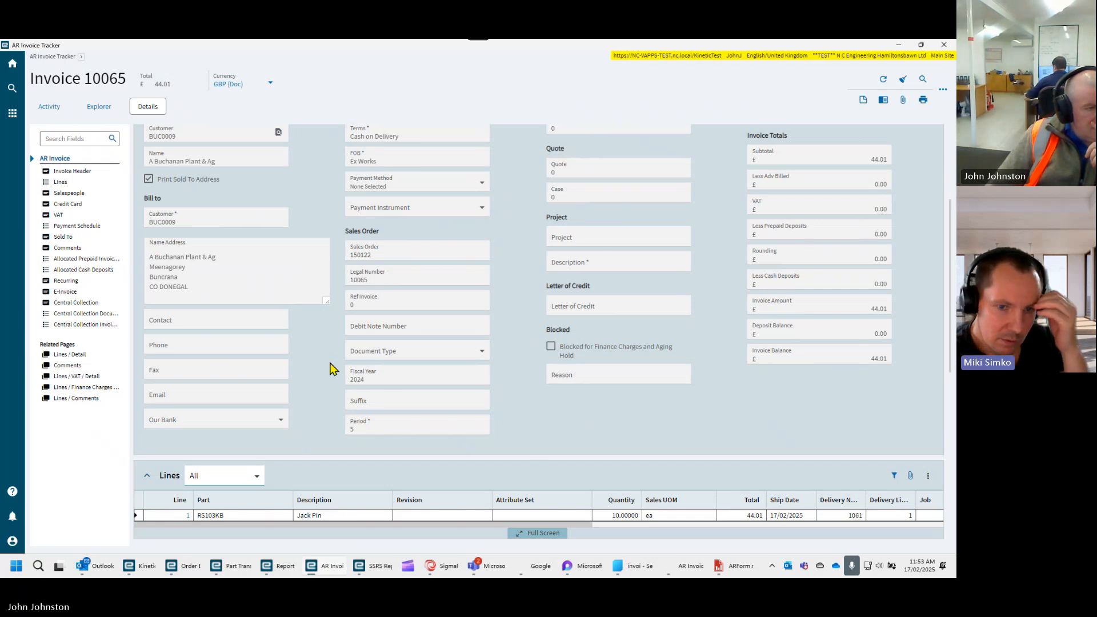
scroll(330, 369, "up", 2)
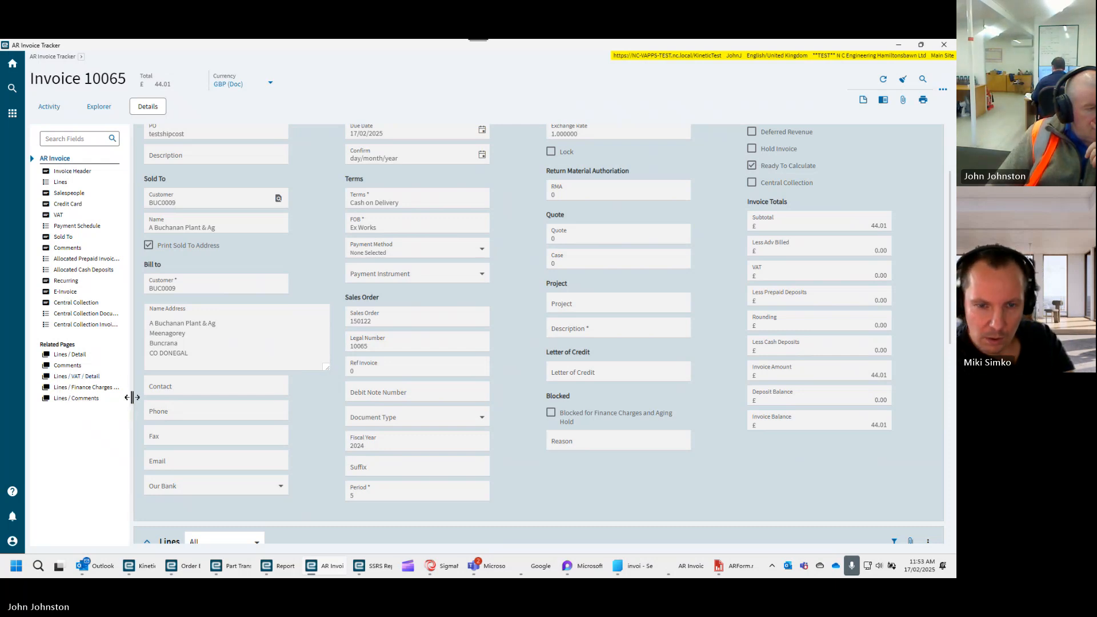
left_click_drag(132, 398, 172, 399)
scroll(303, 378, "down", 1)
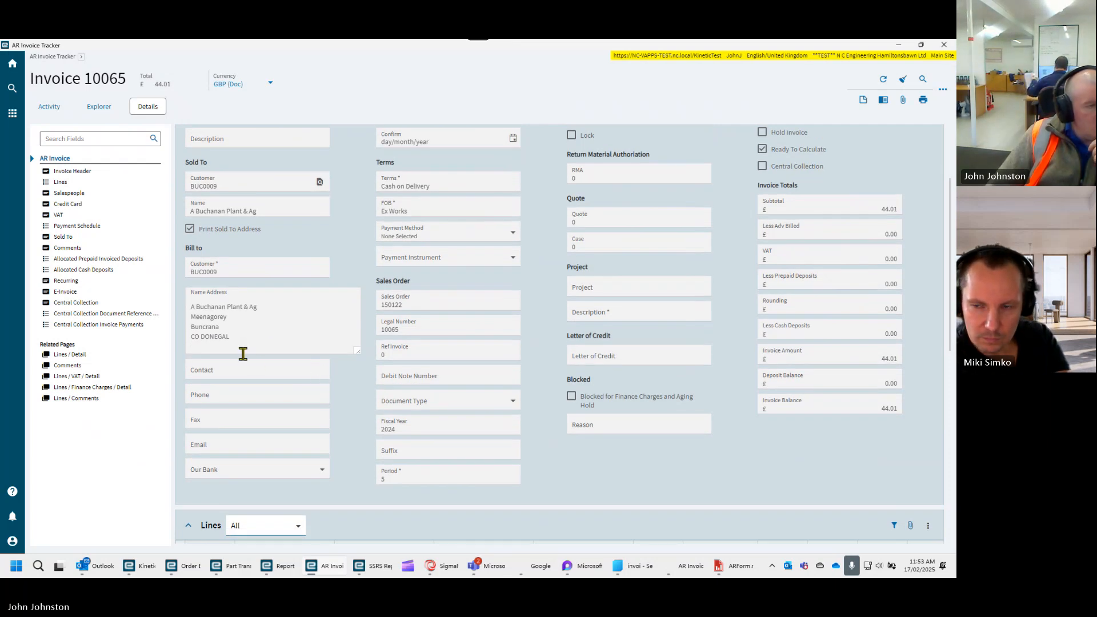
scroll(242, 354, "up", 1)
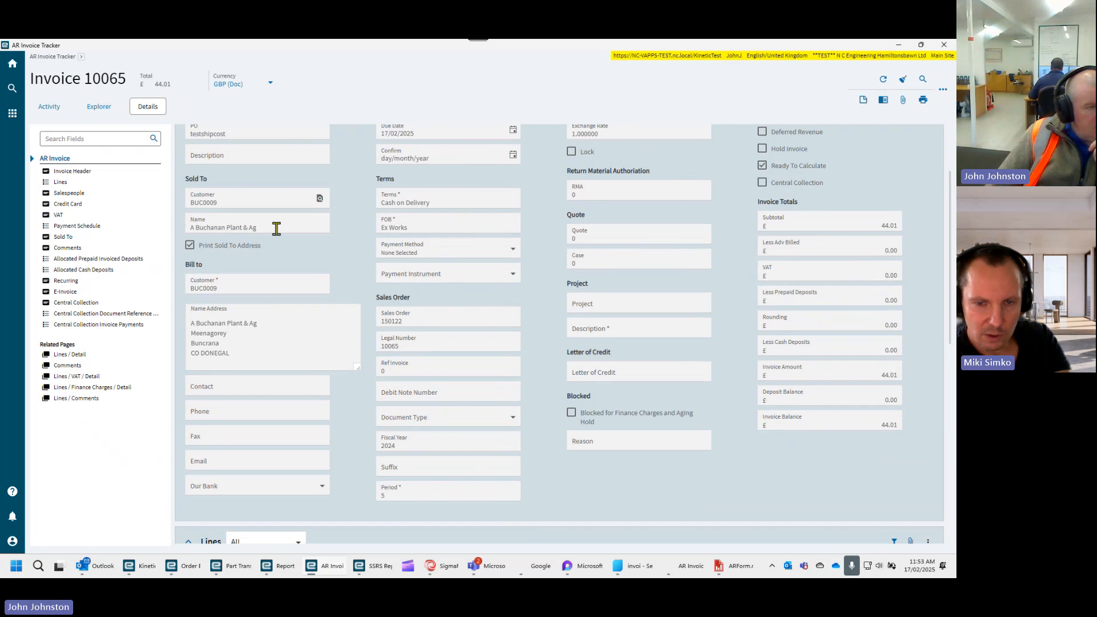
scroll(331, 309, "down", 1)
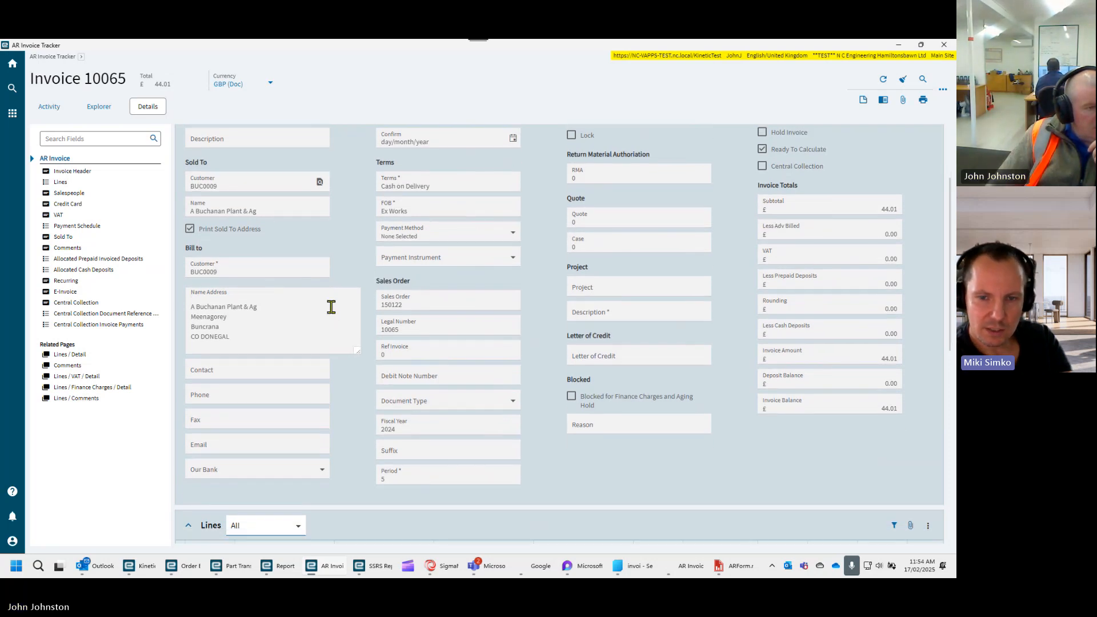
scroll(330, 306, "up", 2)
- Open Customer Entry for the invoice's Sold To customer in a maximised window and go to the Billing page
right_click(233, 214)
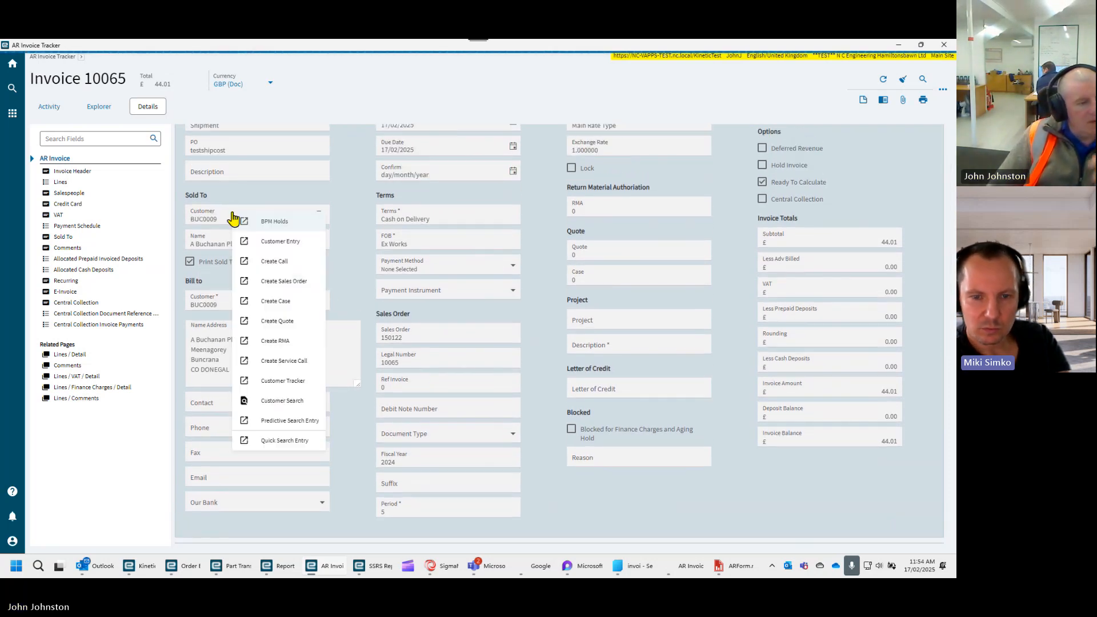
left_click(270, 241)
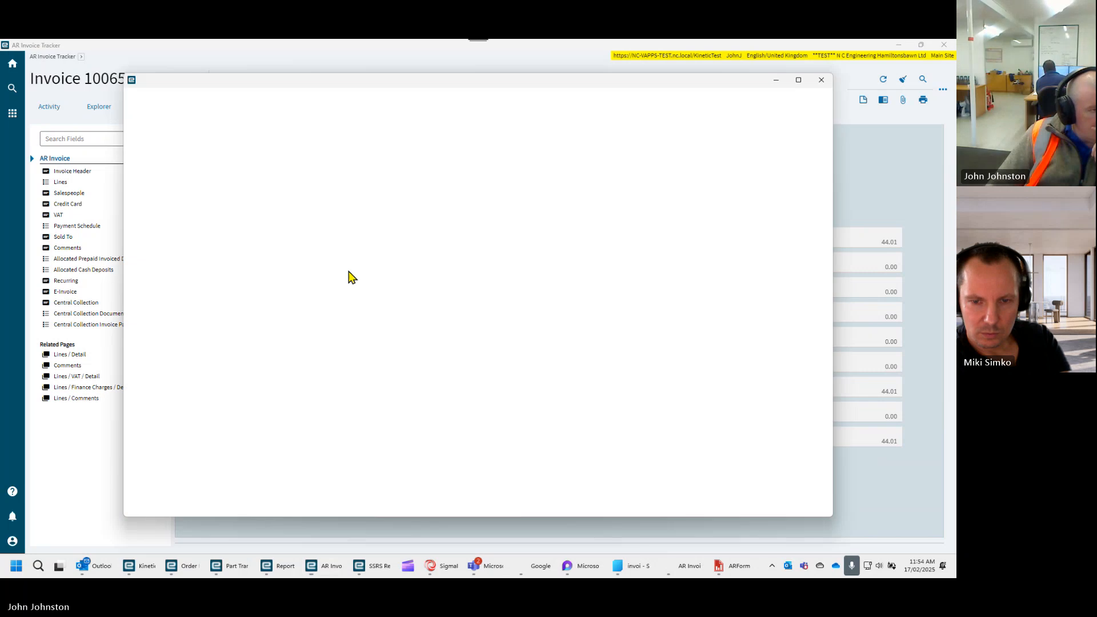
left_click(798, 80)
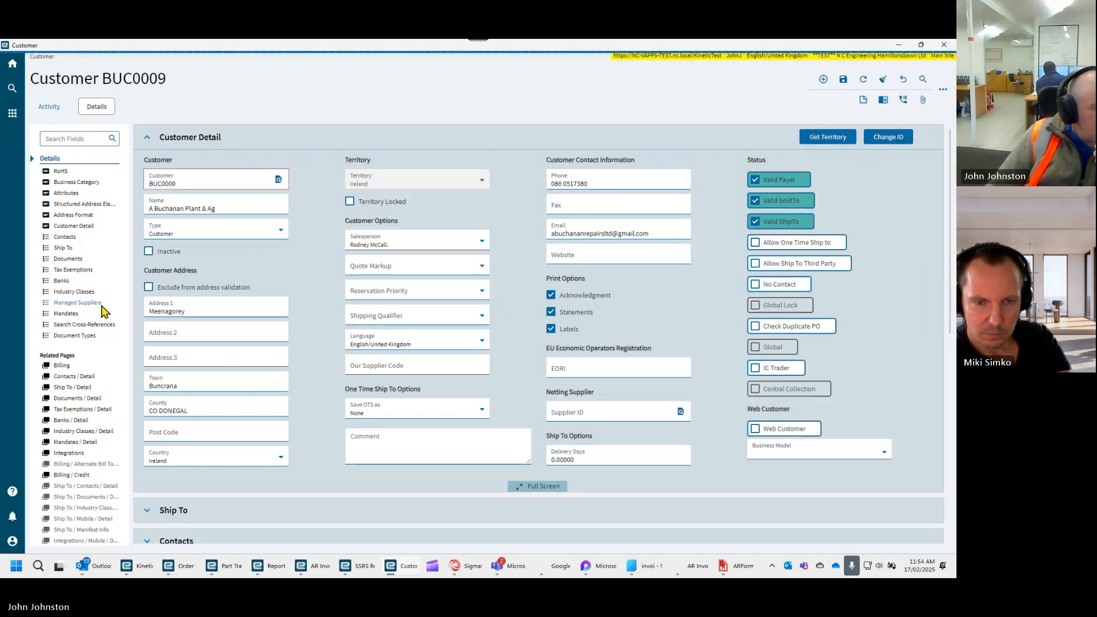
left_click(60, 366)
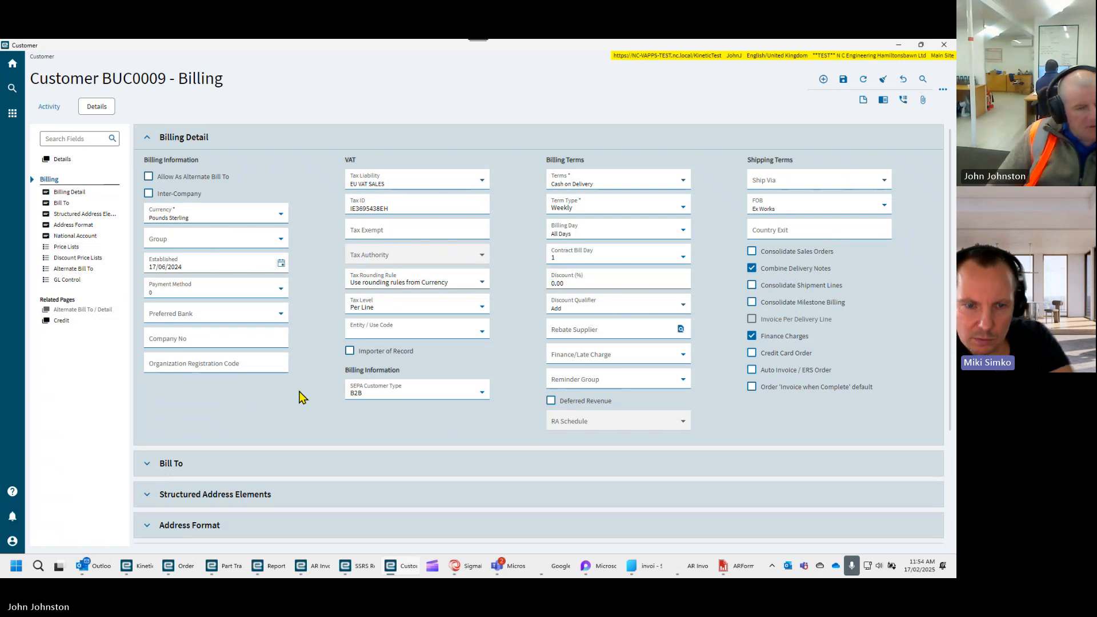
- Examine the customer's billing details, expanding Bill To and checking its Country choices
scroll(294, 394, "down", 1)
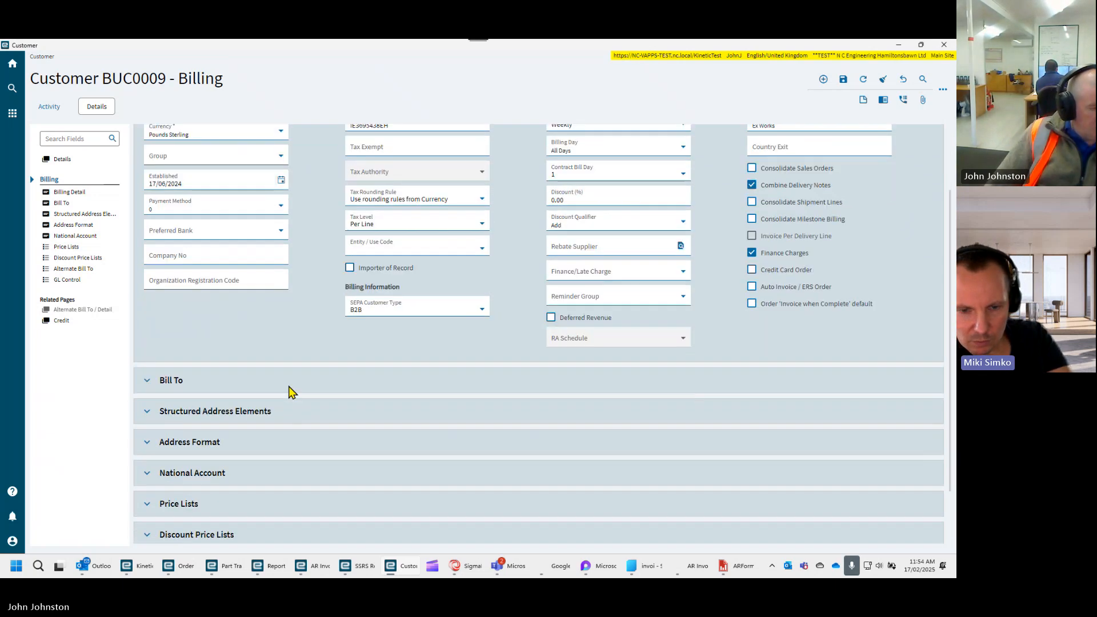
scroll(180, 374, "down", 1)
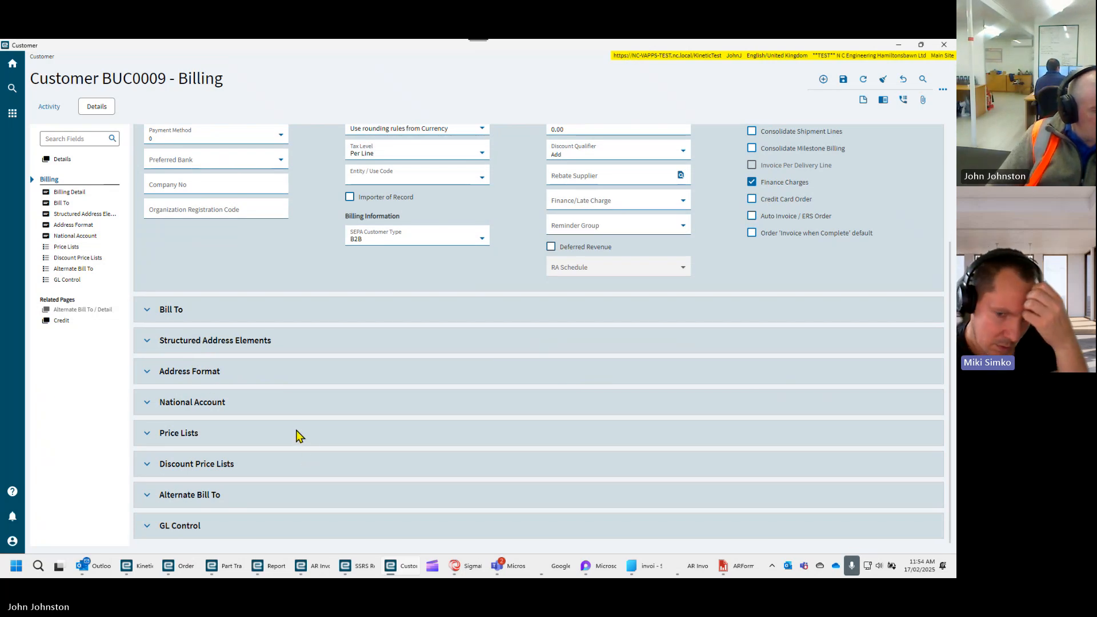
left_click(154, 313)
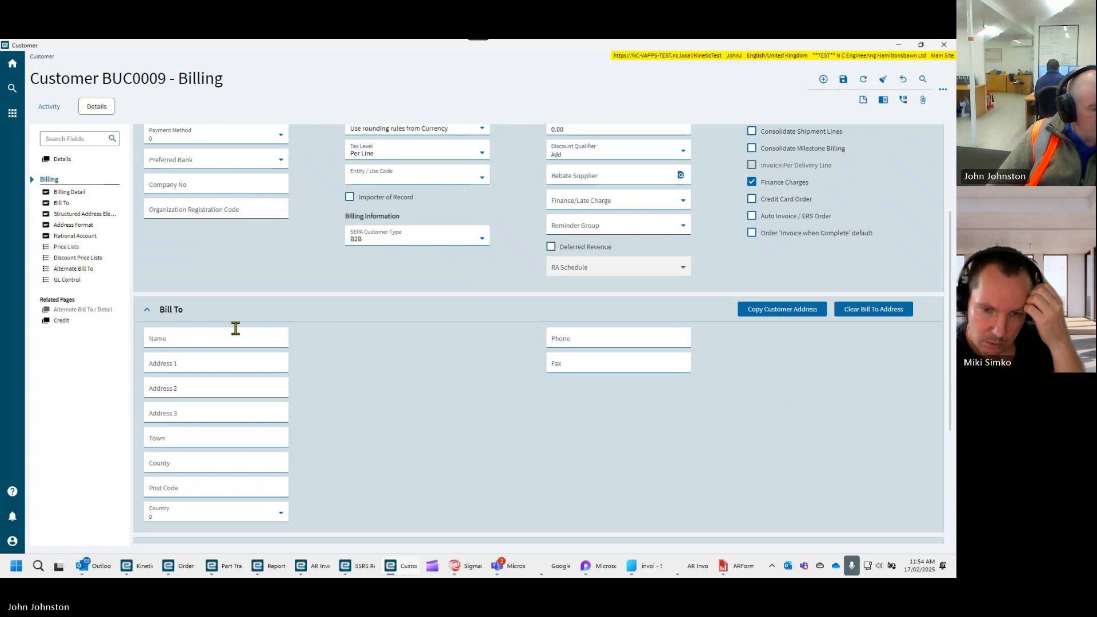
left_click(283, 521)
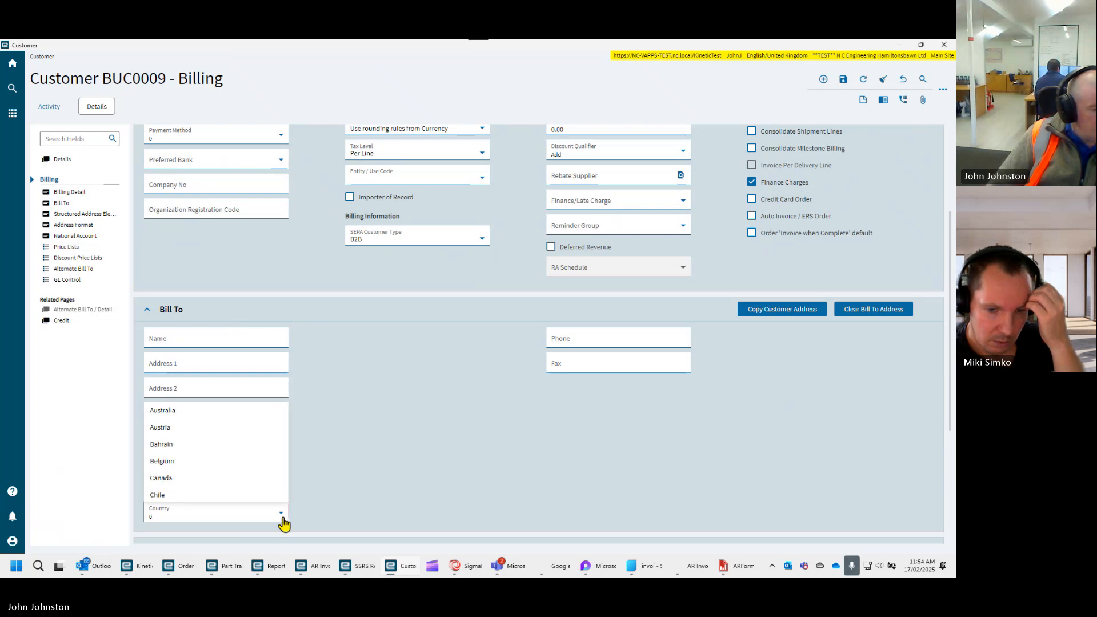
left_click(282, 521)
scroll(366, 491, "up", 2)
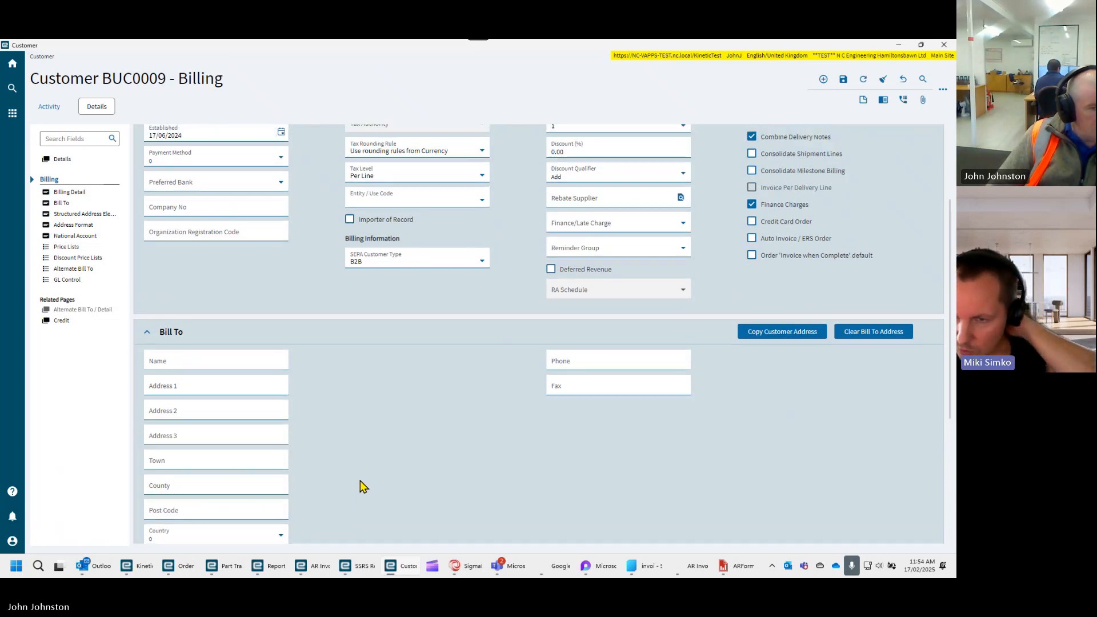
scroll(360, 481, "up", 5)
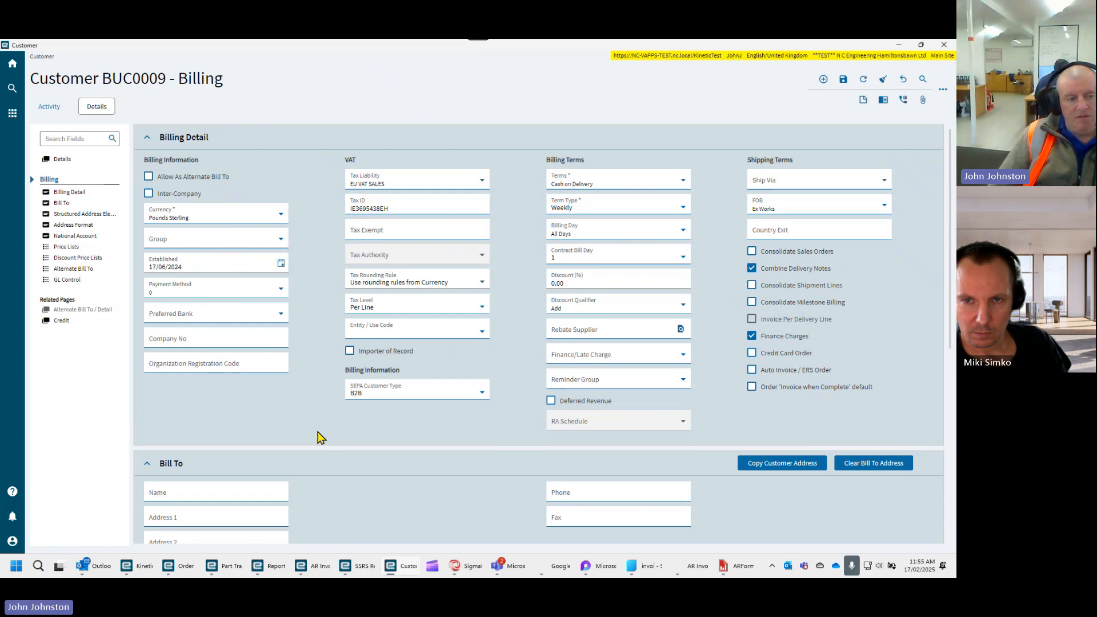
- Search the Kinetic menu for "bank", view the Bank/Branch Code list in a maximised window and close it
left_click(12, 66)
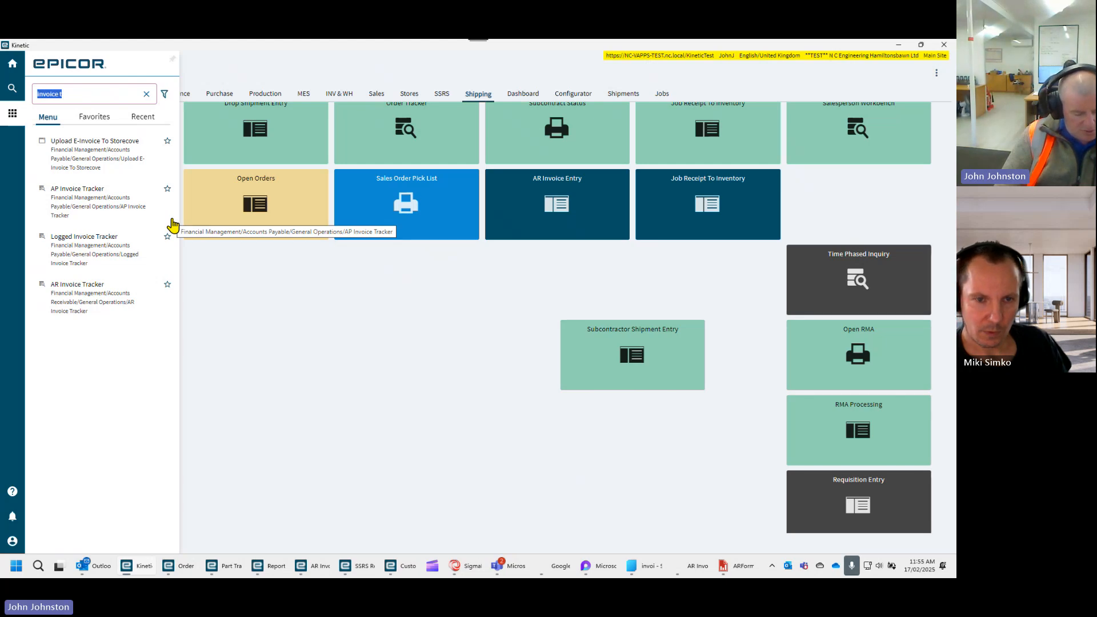
type("bank")
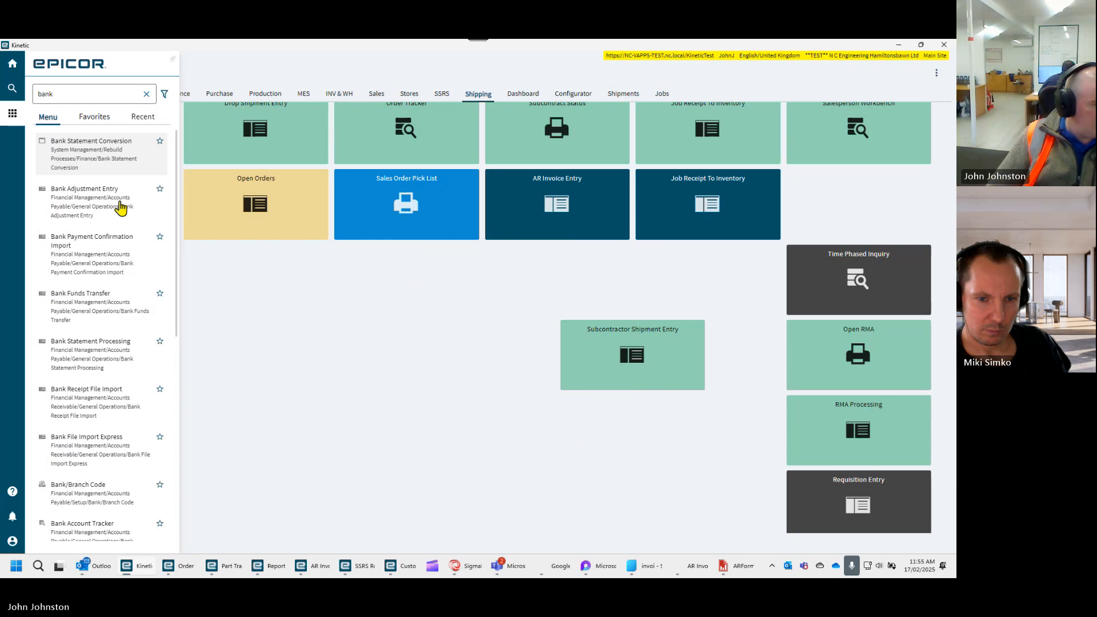
scroll(120, 500, "down", 1)
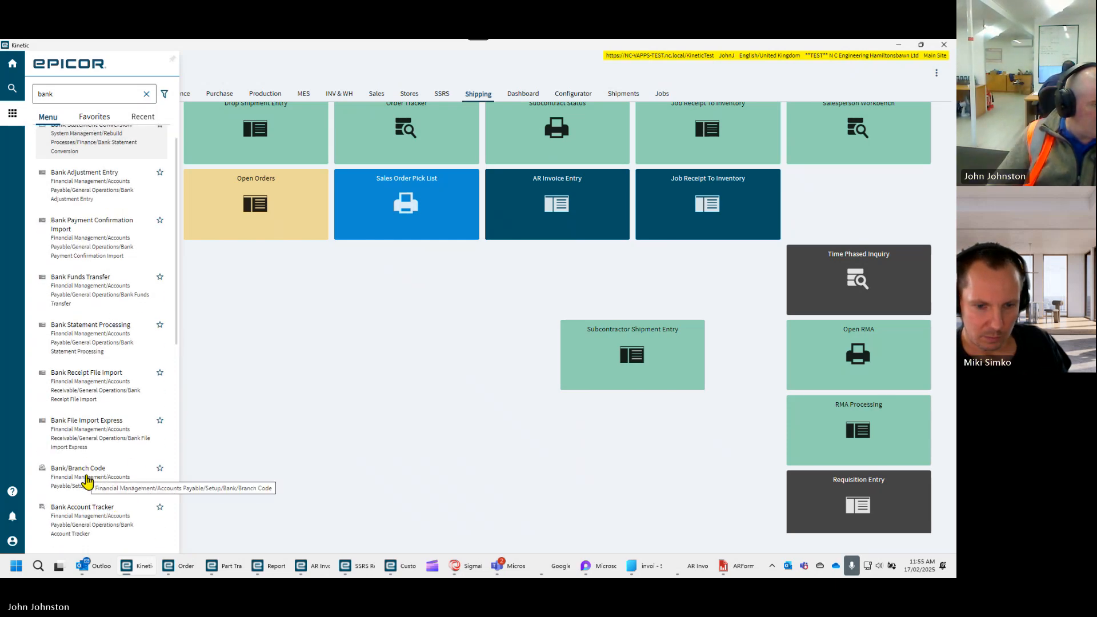
left_click(86, 479)
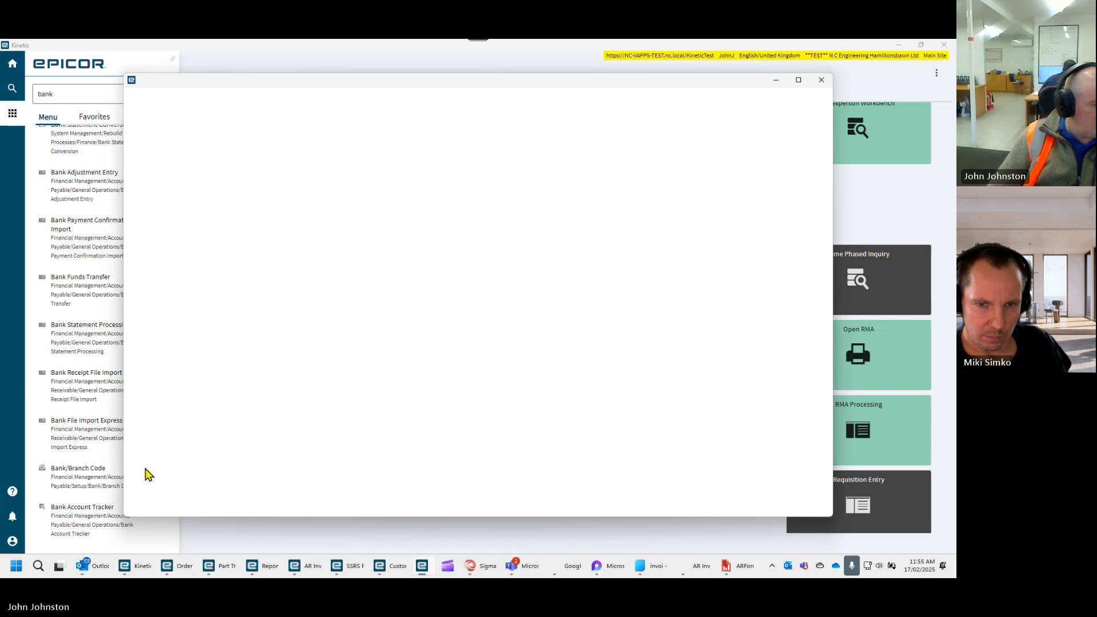
left_click(798, 79)
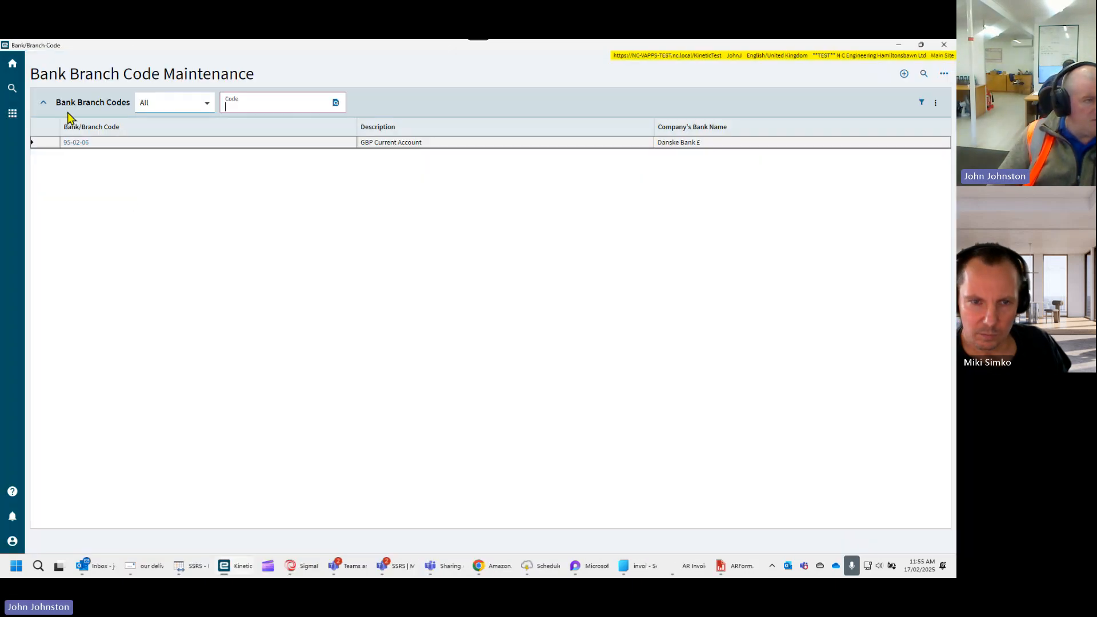
left_click(943, 44)
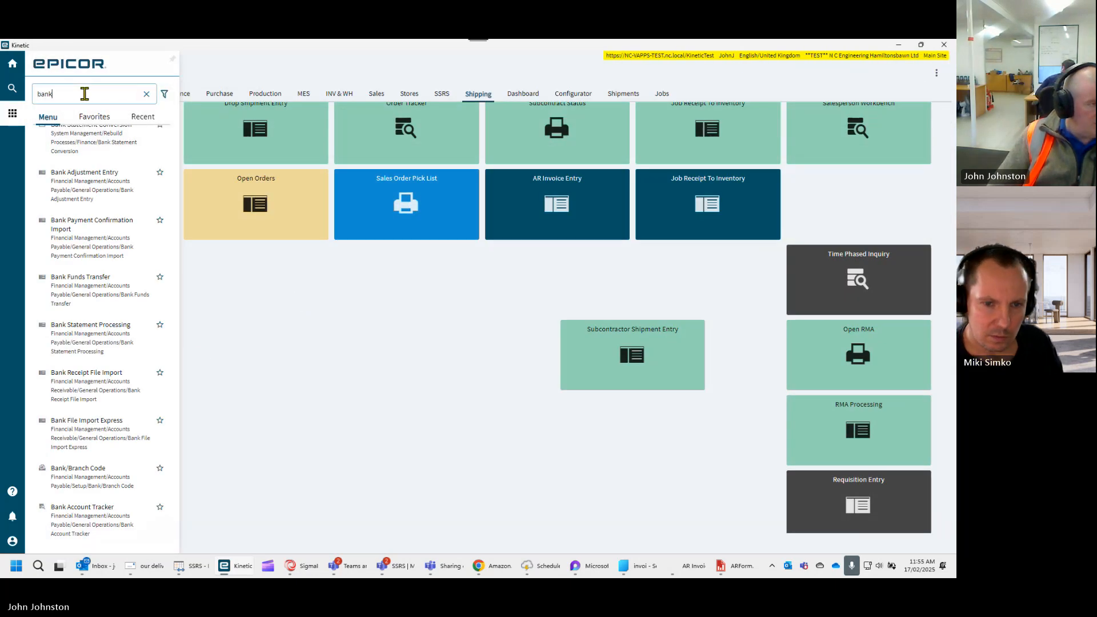
- Open Bank Account from the bank search results and maximise its window
scroll(94, 171, "up", 1)
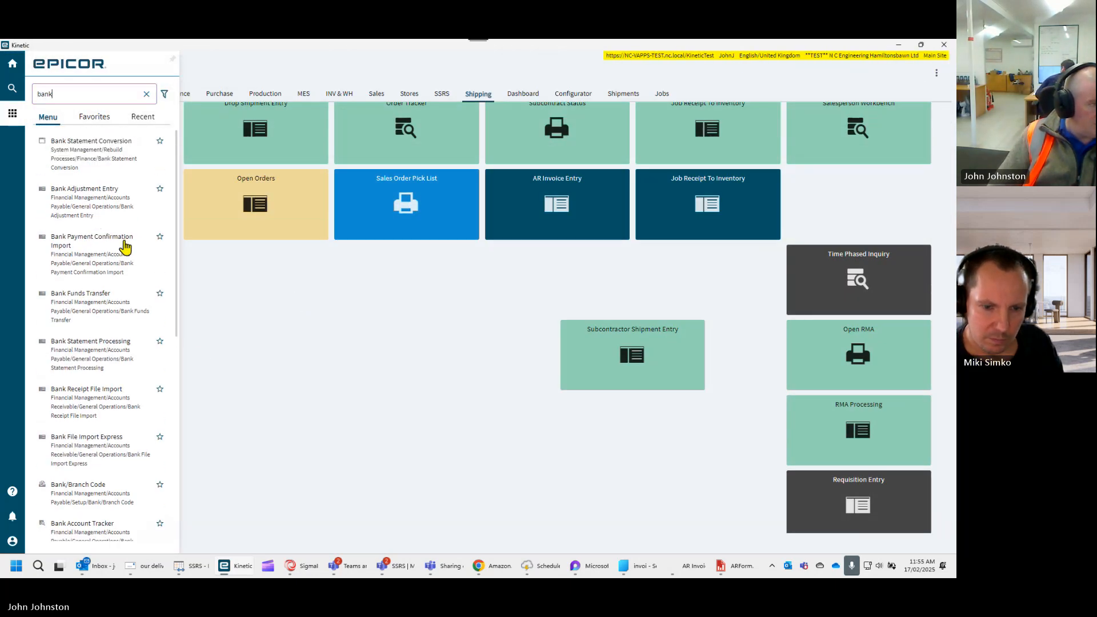
scroll(131, 263, "down", 3)
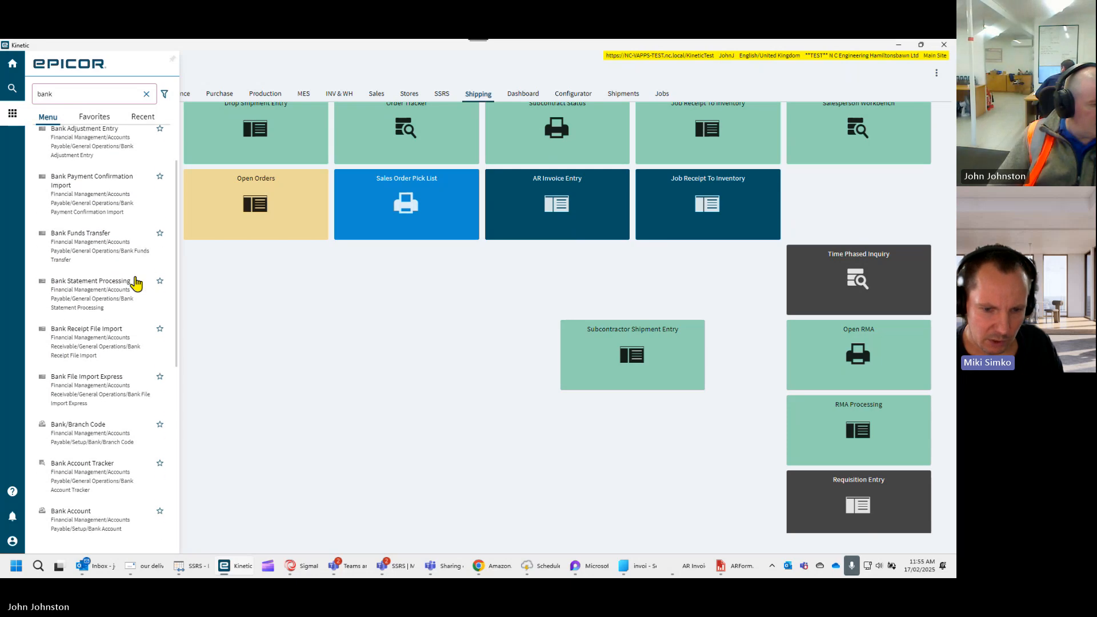
scroll(140, 343, "down", 2)
left_click(143, 430)
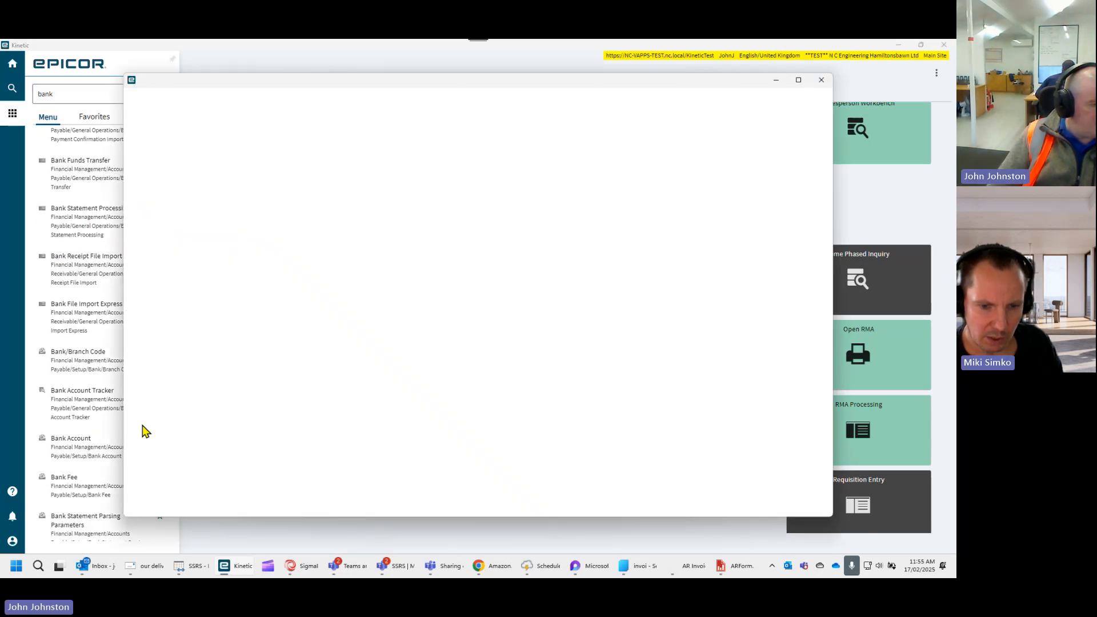
left_click(798, 80)
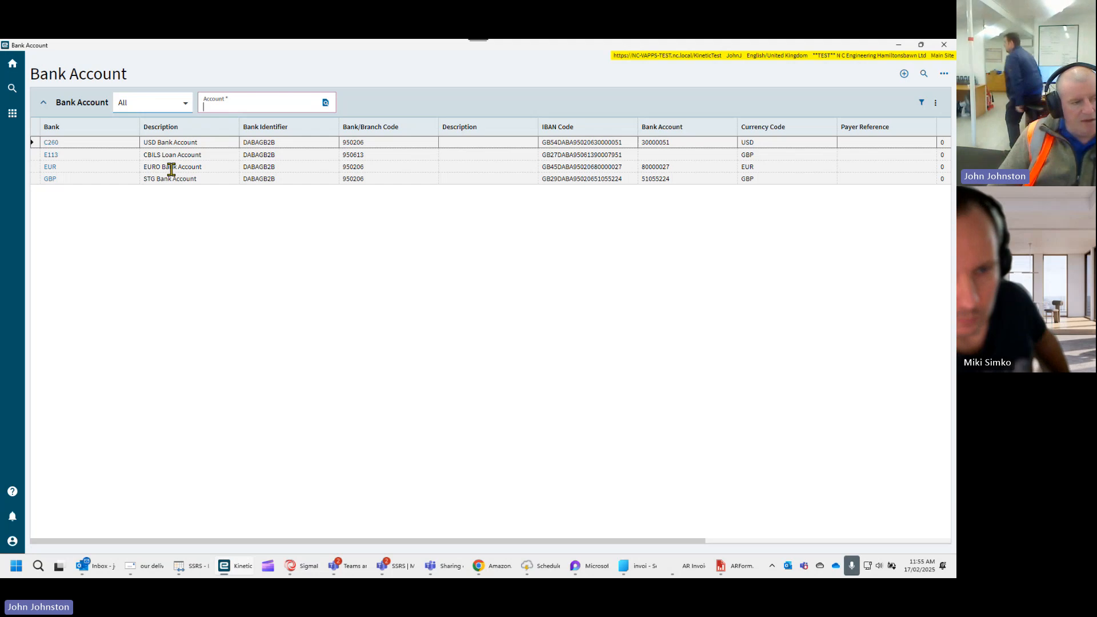
- Examine the EURO and STG bank account entries in the list, comparing their bank identifier, IBAN and account columns
left_click(191, 167)
left_click(193, 178)
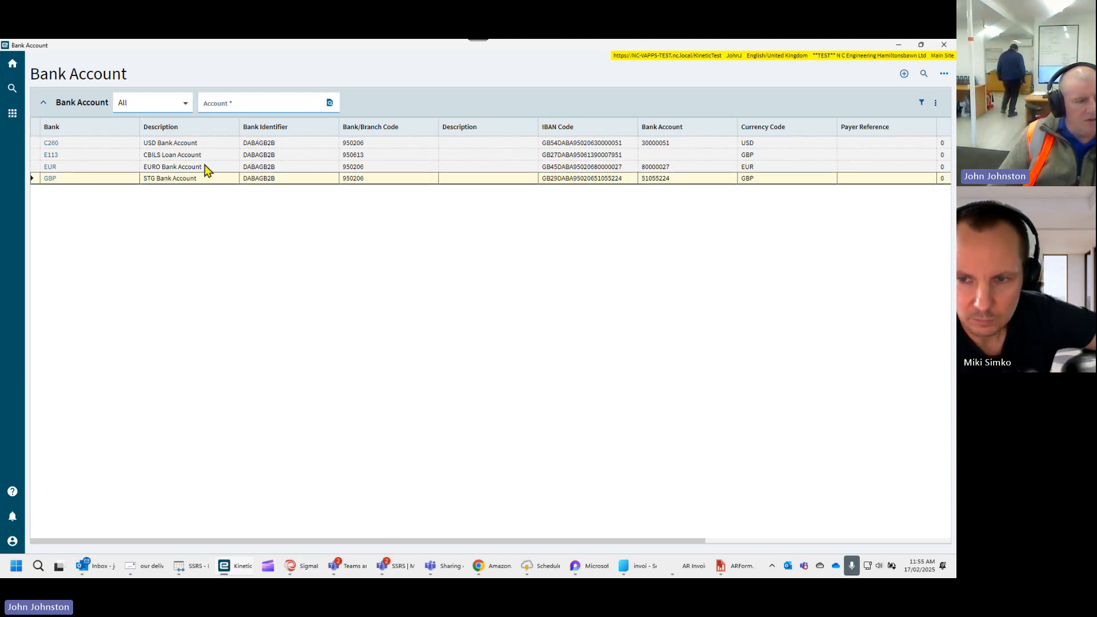
left_click(206, 167)
left_click(204, 178)
left_click(208, 169)
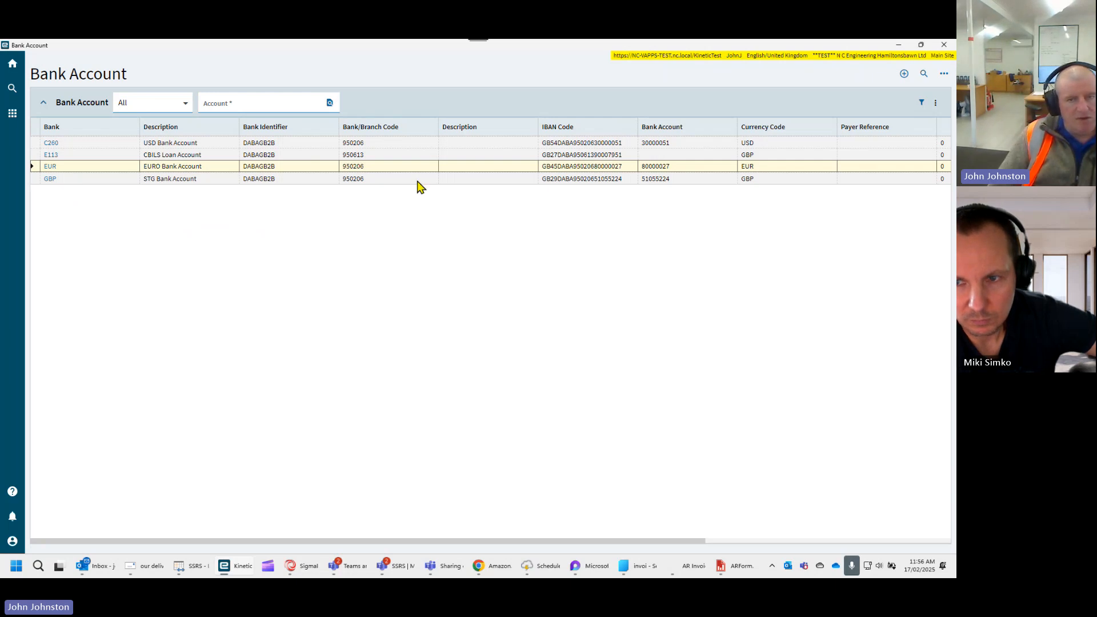
mouse_move(921, 47)
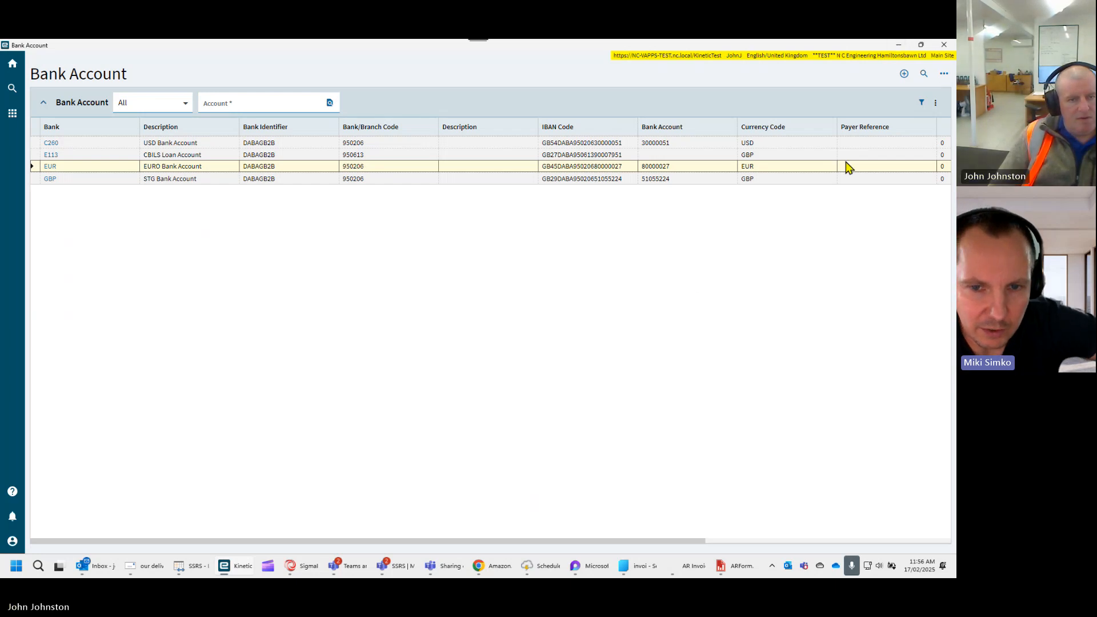
- Sort the bank accounts by IBAN Code and narrow the empty Description column and the Bank column
left_click(539, 130)
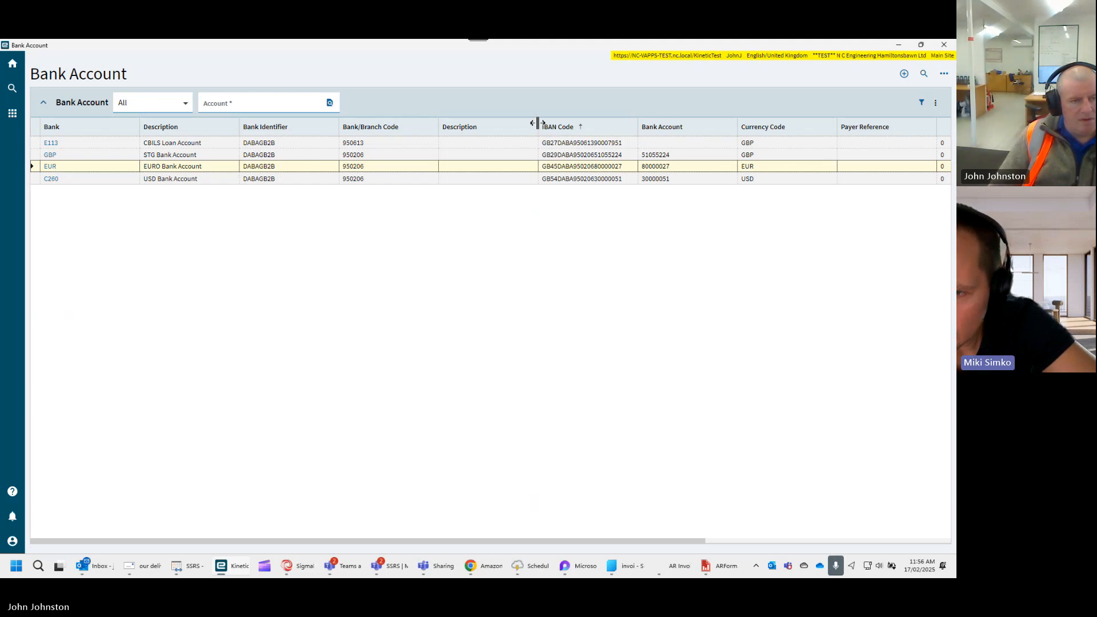
left_click_drag(537, 126, 469, 124)
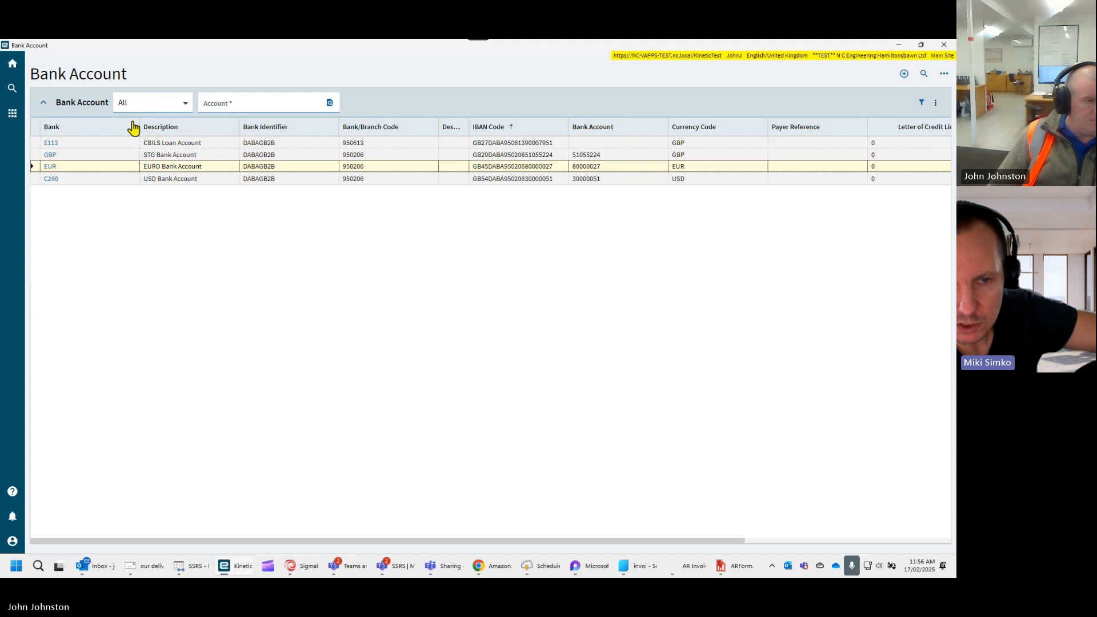
left_click_drag(136, 121, 74, 122)
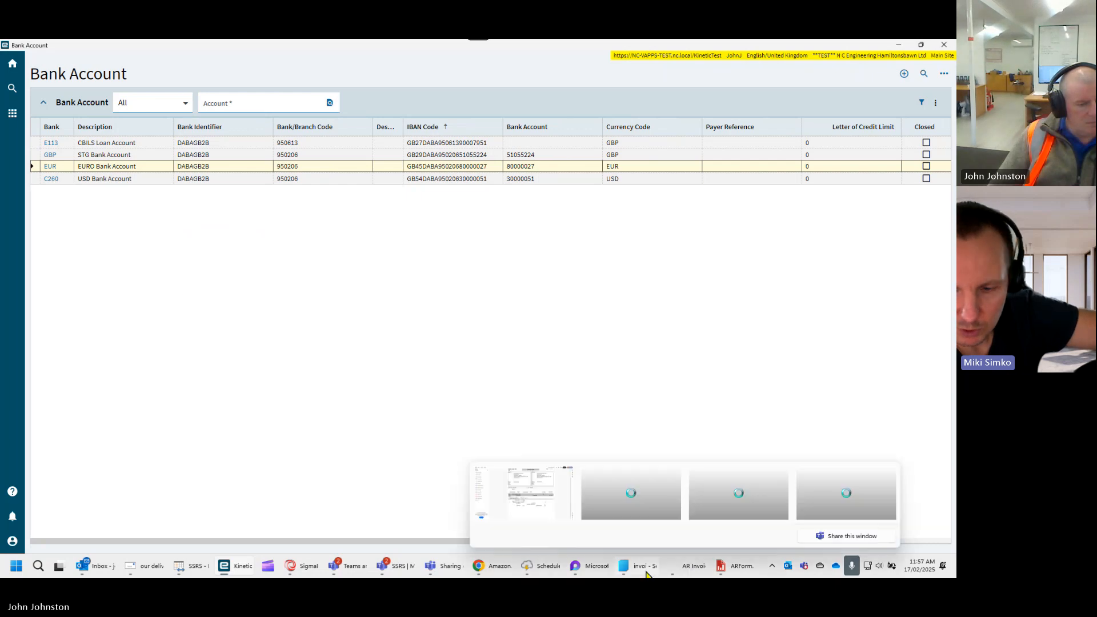
mouse_move(395, 574)
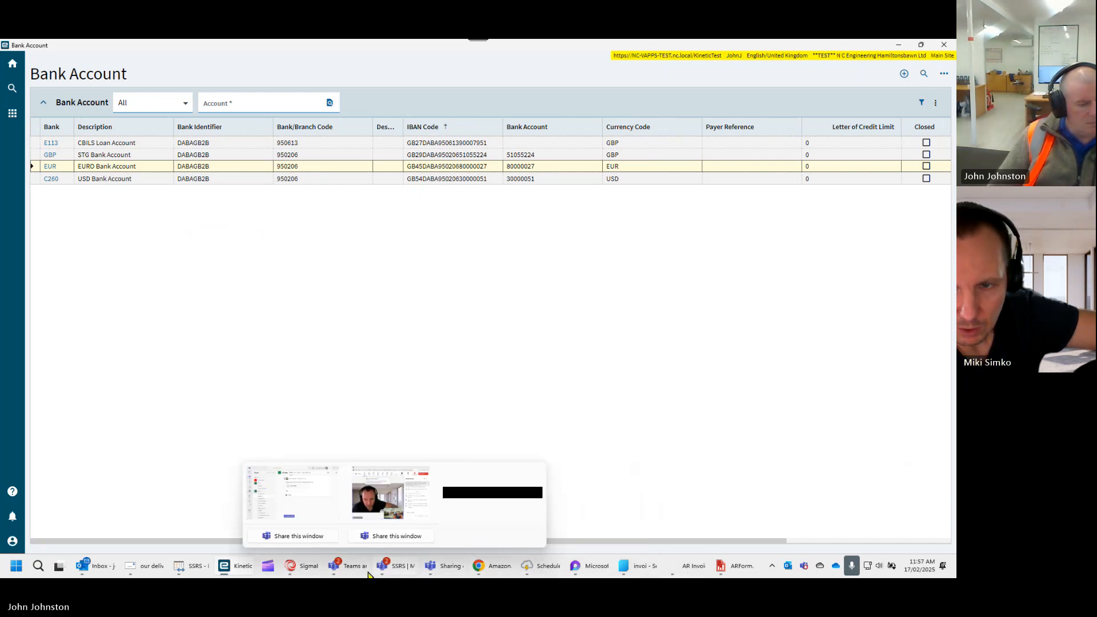
mouse_move(234, 575)
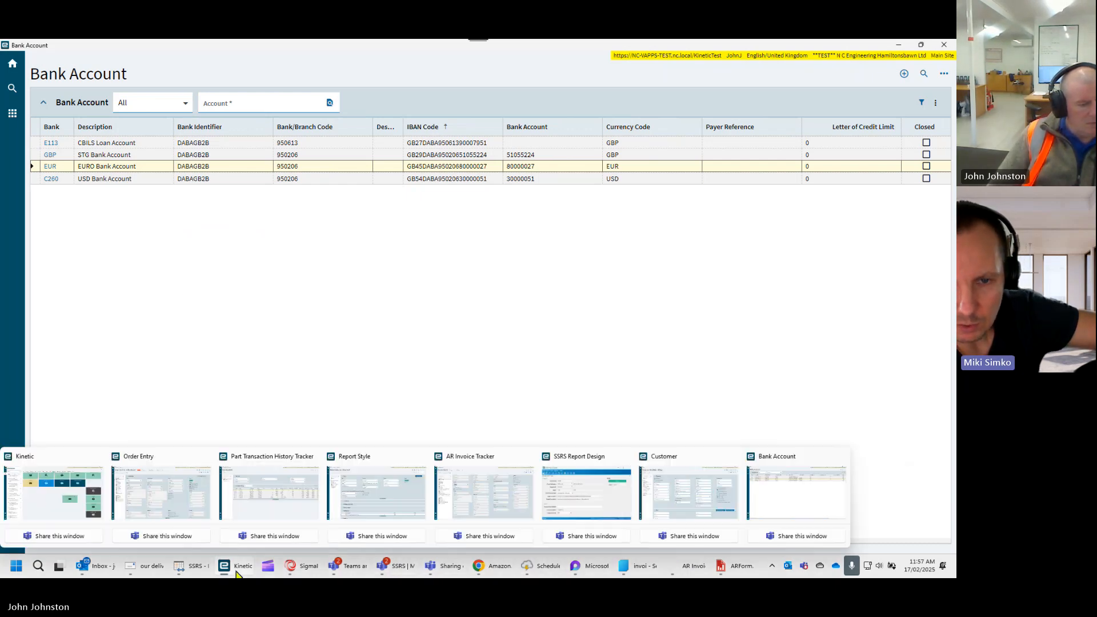
left_click(196, 574)
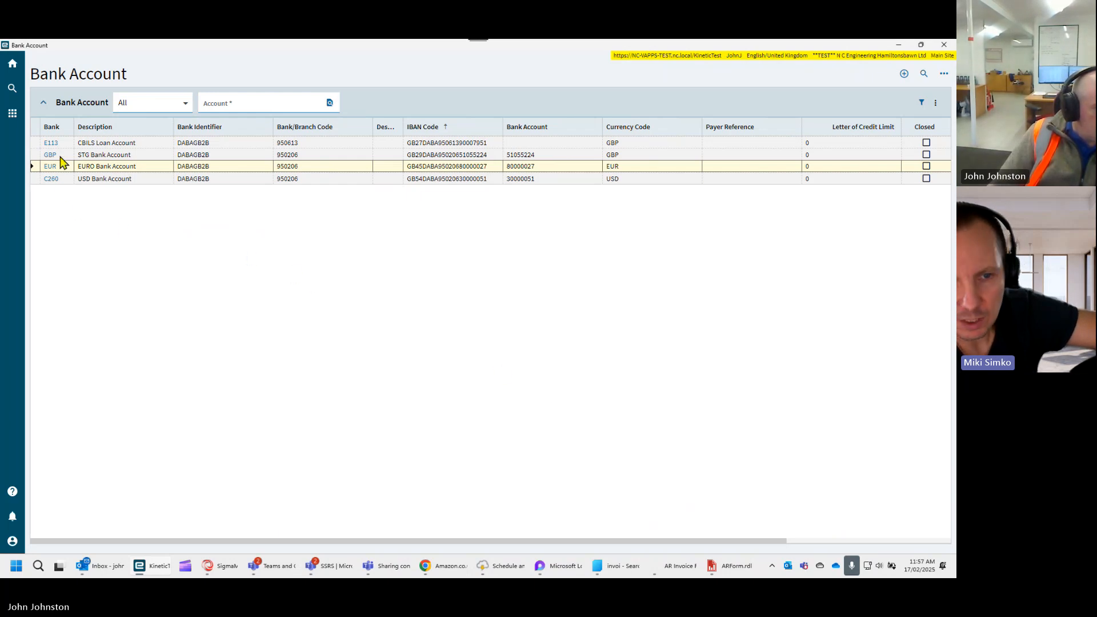
- Open the CBILS Loan Account record, examine its details and GL Control section, and return to the bank account list
left_click(99, 153)
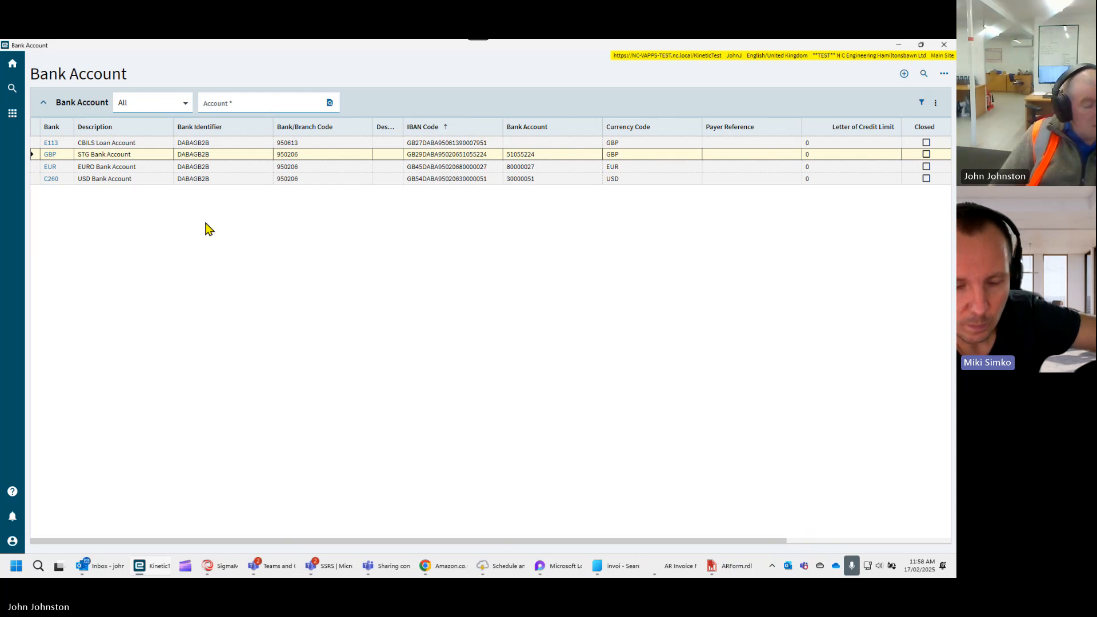
left_click(50, 143)
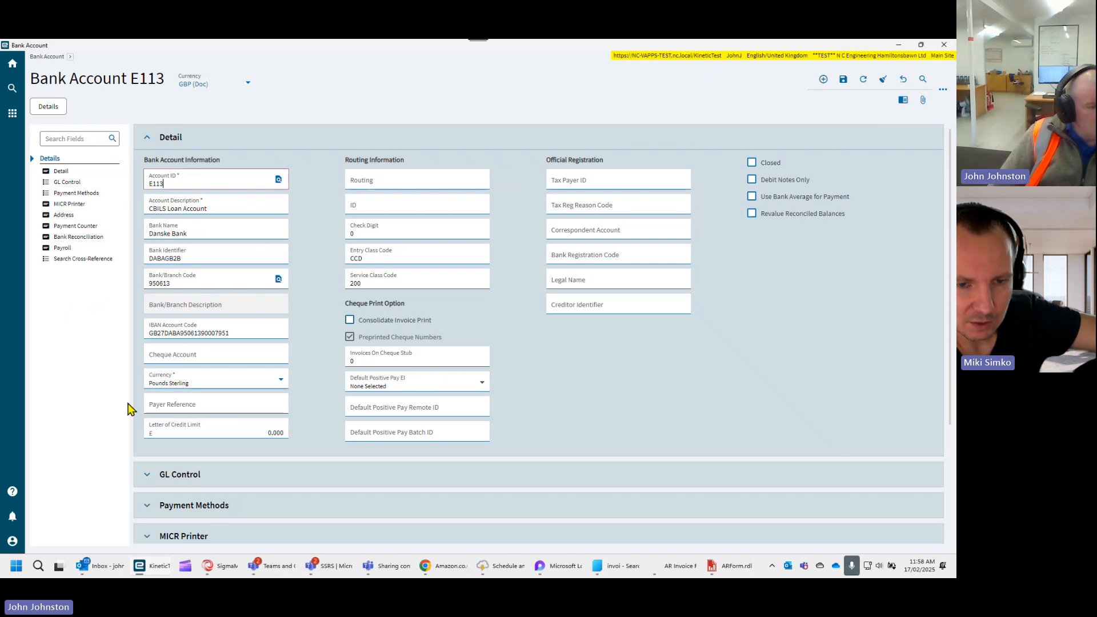
scroll(216, 403, "down", 2)
scroll(166, 451, "down", 4)
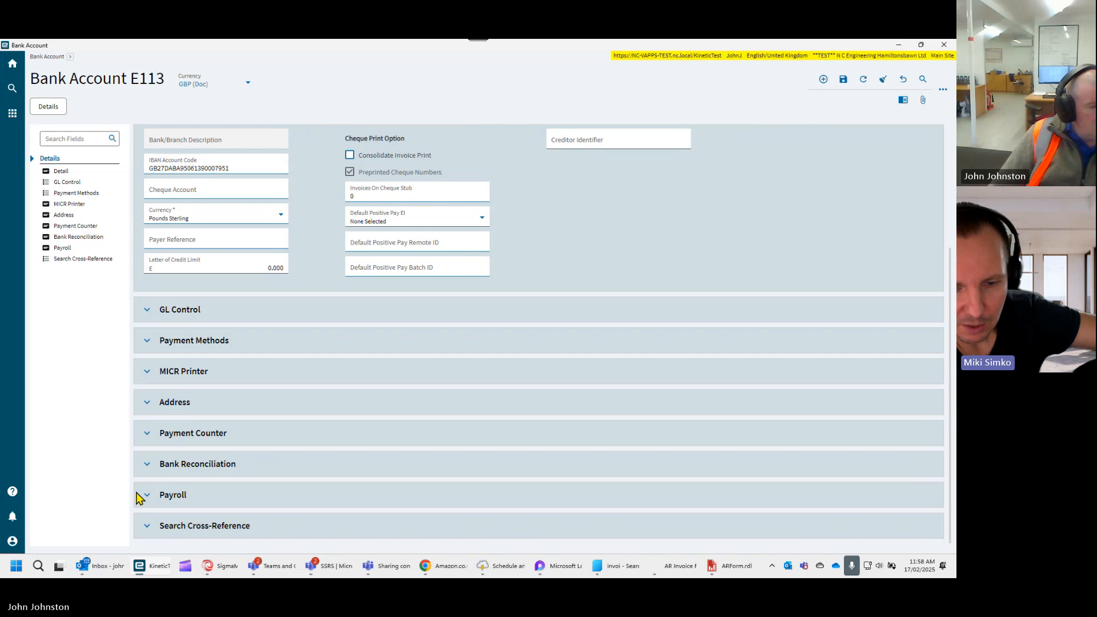
scroll(140, 457, "up", 2)
left_click(147, 359)
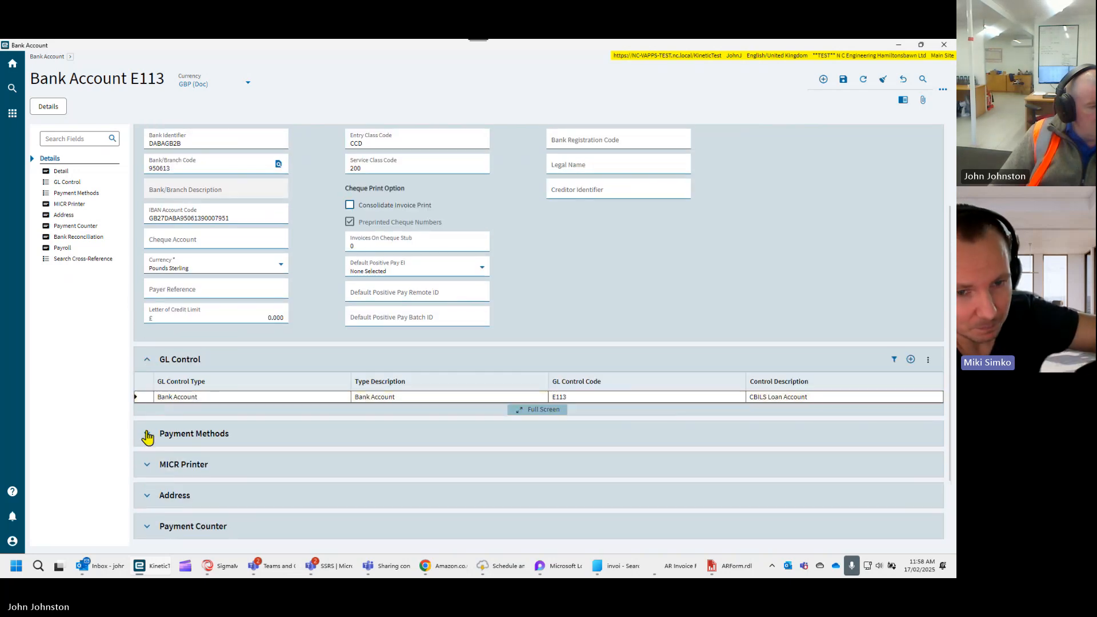
left_click(148, 364)
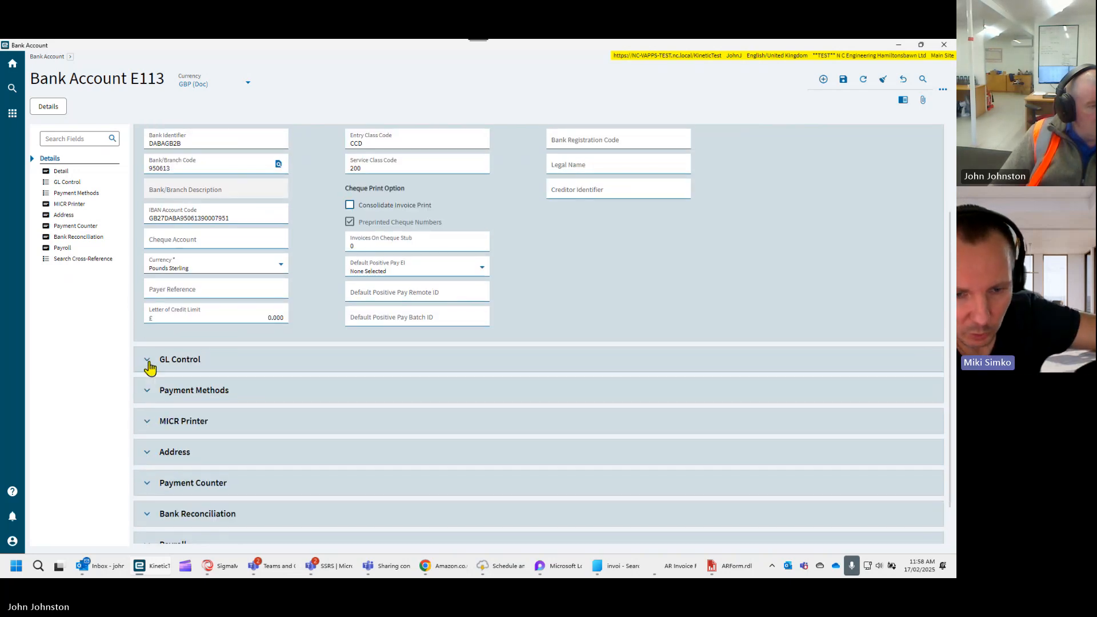
scroll(147, 360, "up", 3)
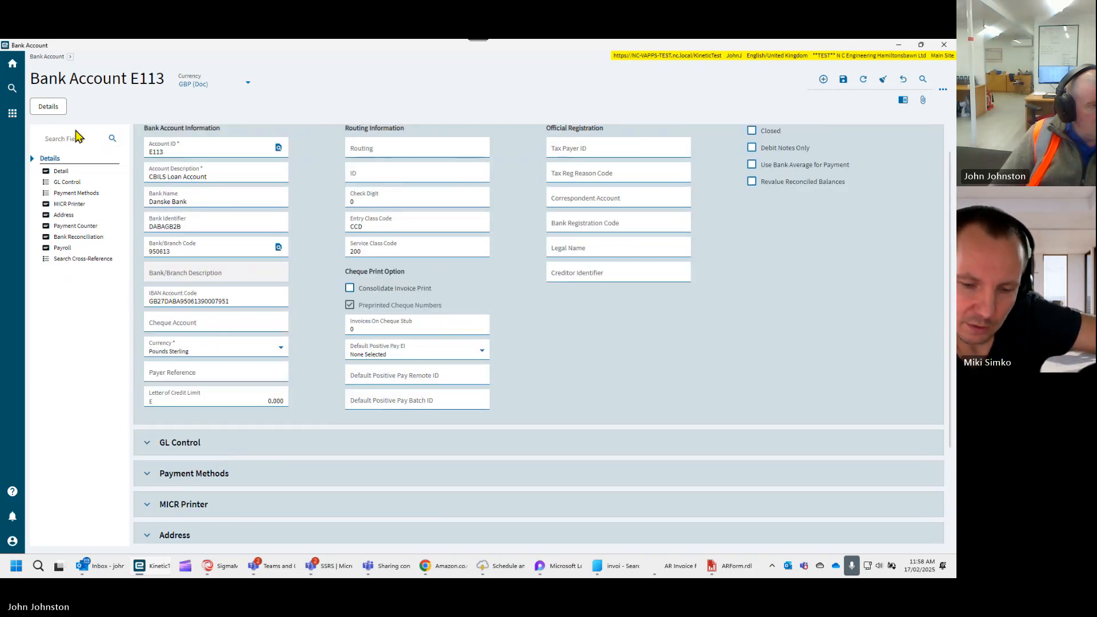
left_click(46, 57)
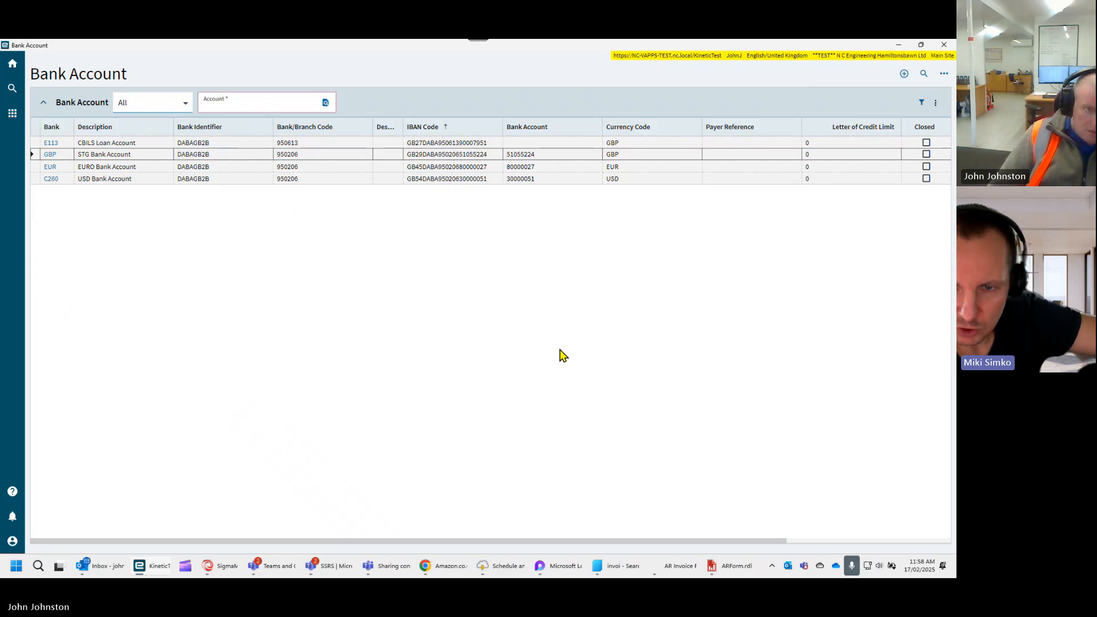
- Switch to ARForm.rdl in Report Builder and close the visibility expression and the row properties without changes
left_click(728, 566)
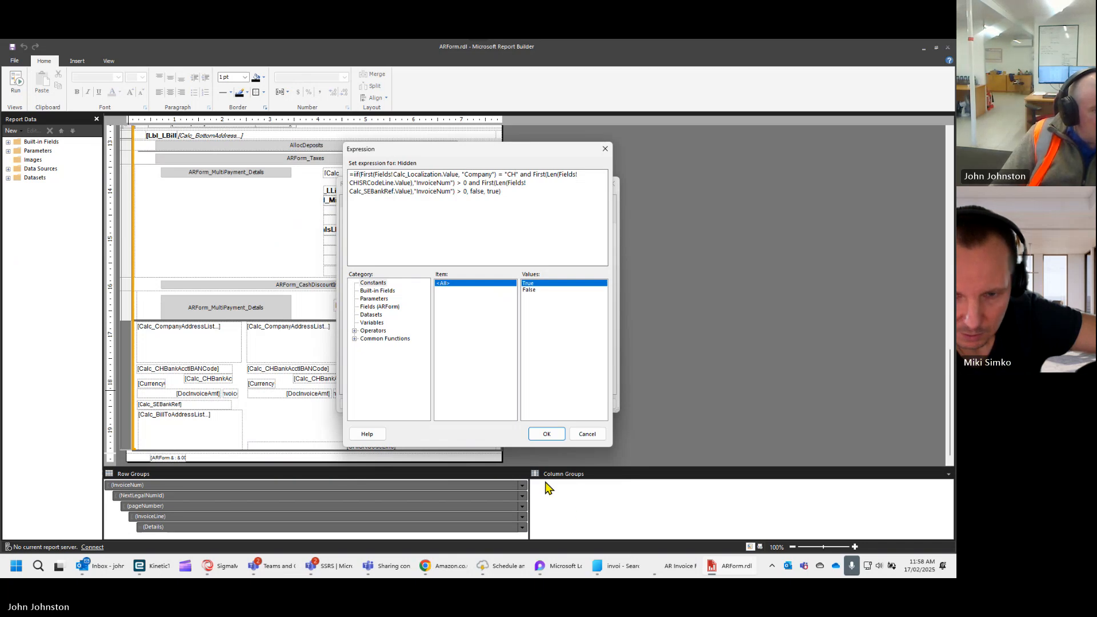
left_click(585, 436)
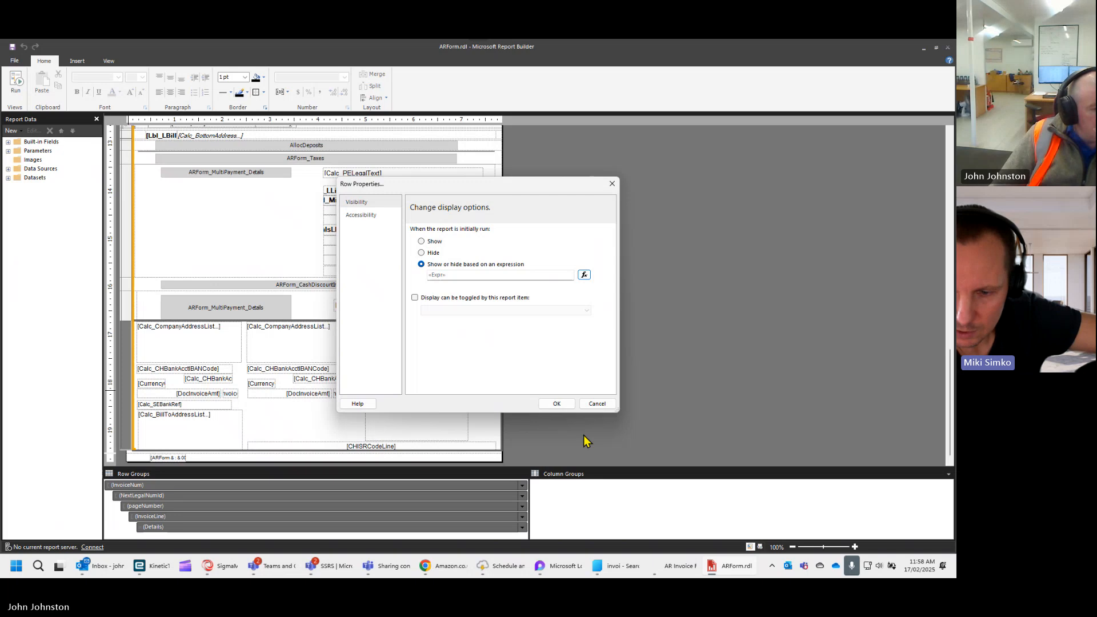
left_click(591, 406)
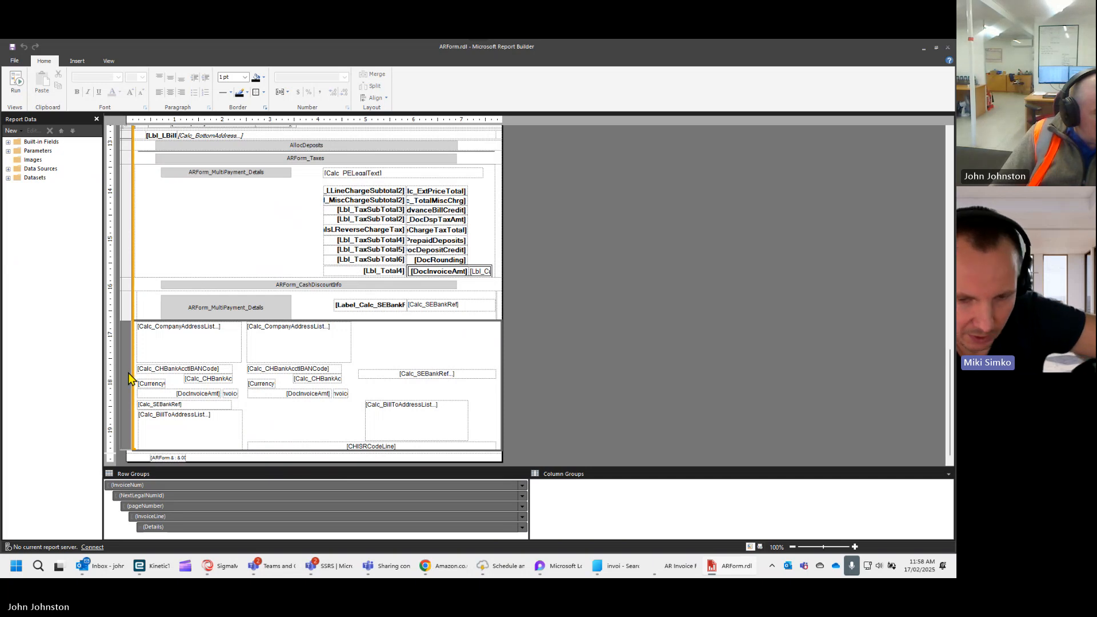
- Switch to the ARForm Report Style window and open the report data definition ARInvoice used by style TEST
left_click(139, 565)
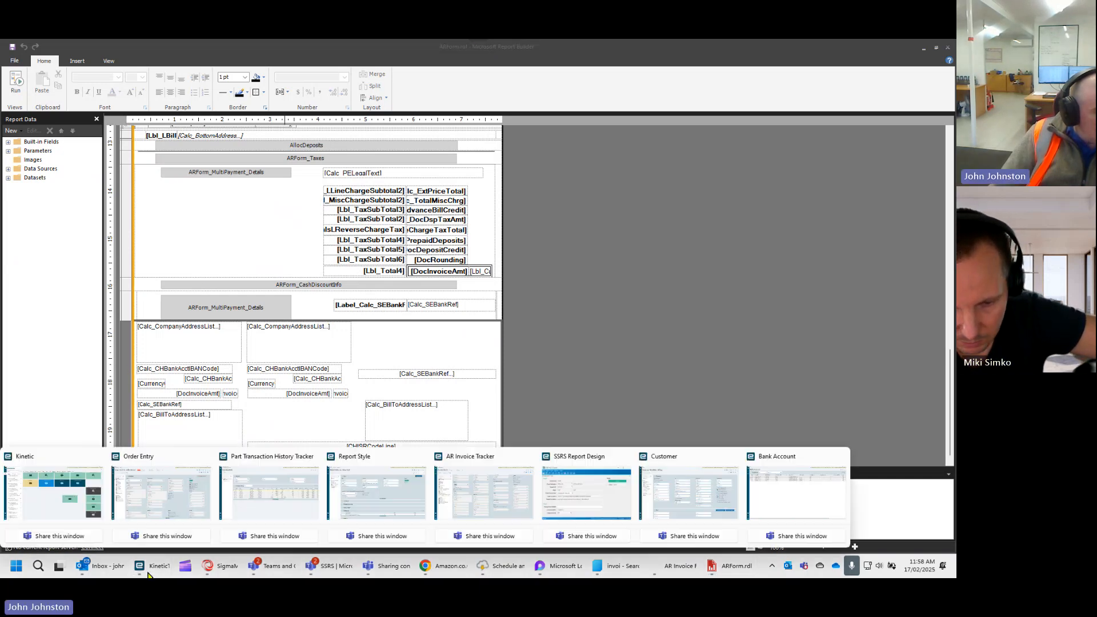
left_click(373, 494)
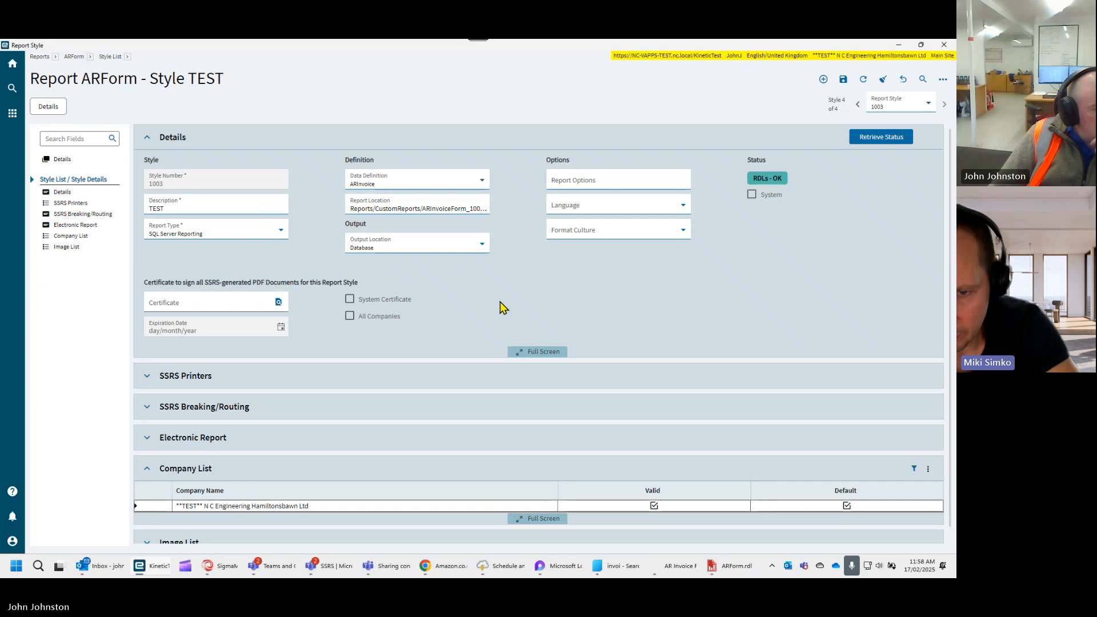
scroll(500, 302, "down", 1)
scroll(499, 302, "up", 1)
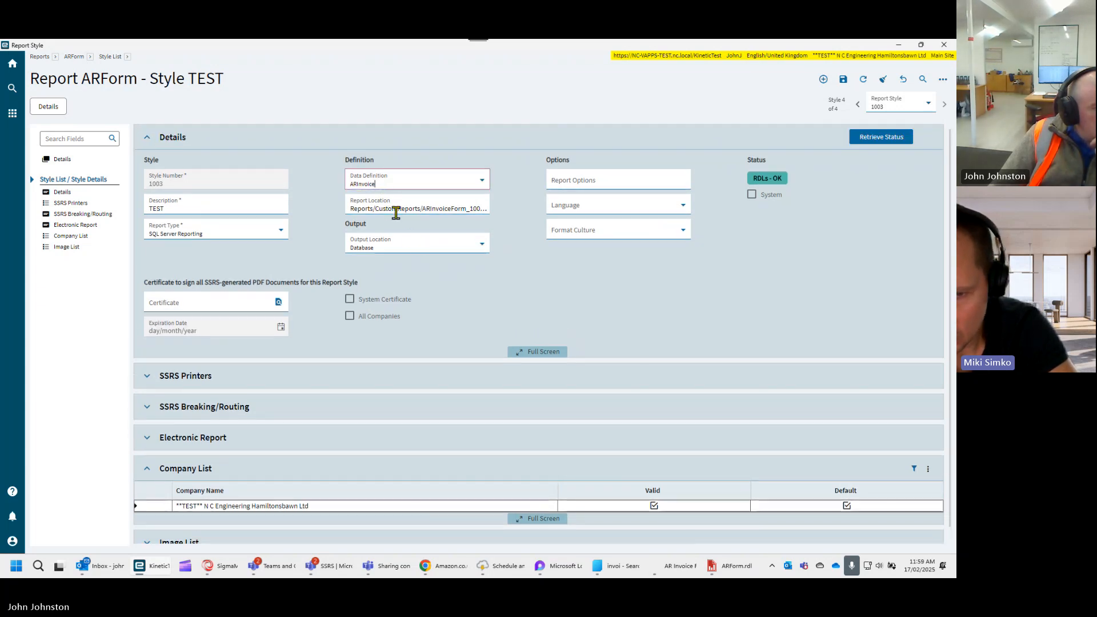
left_click(484, 183)
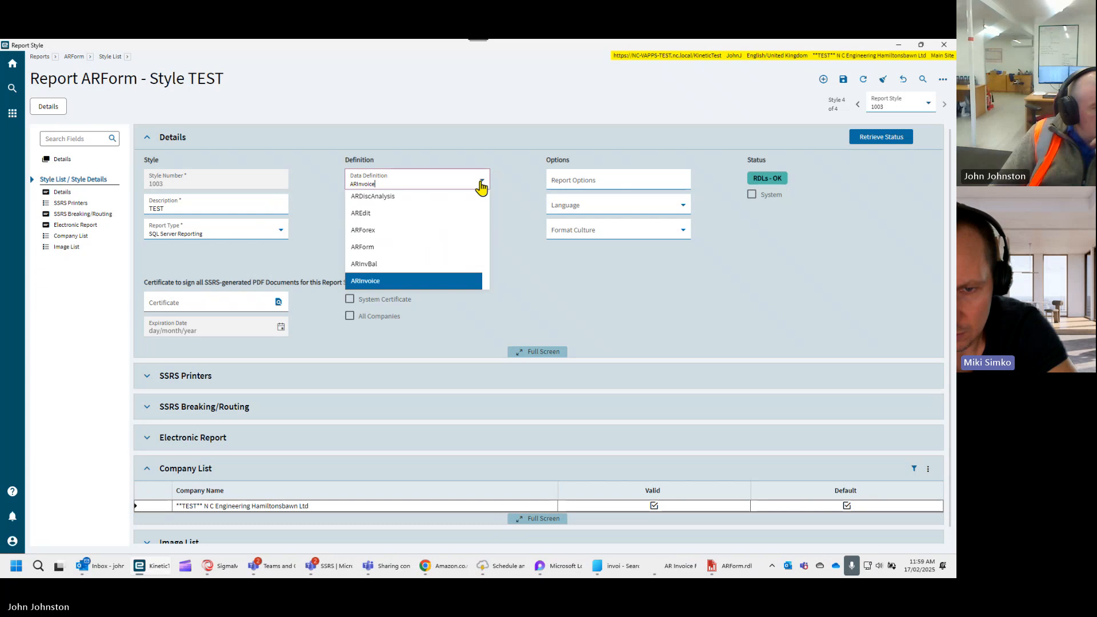
right_click(454, 180)
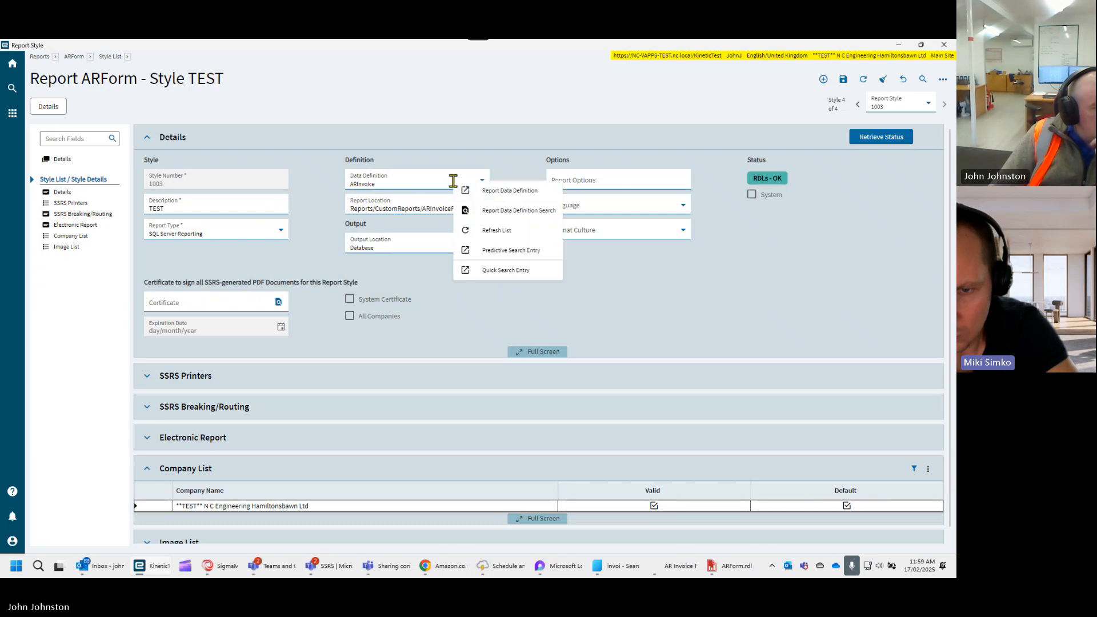
left_click(516, 194)
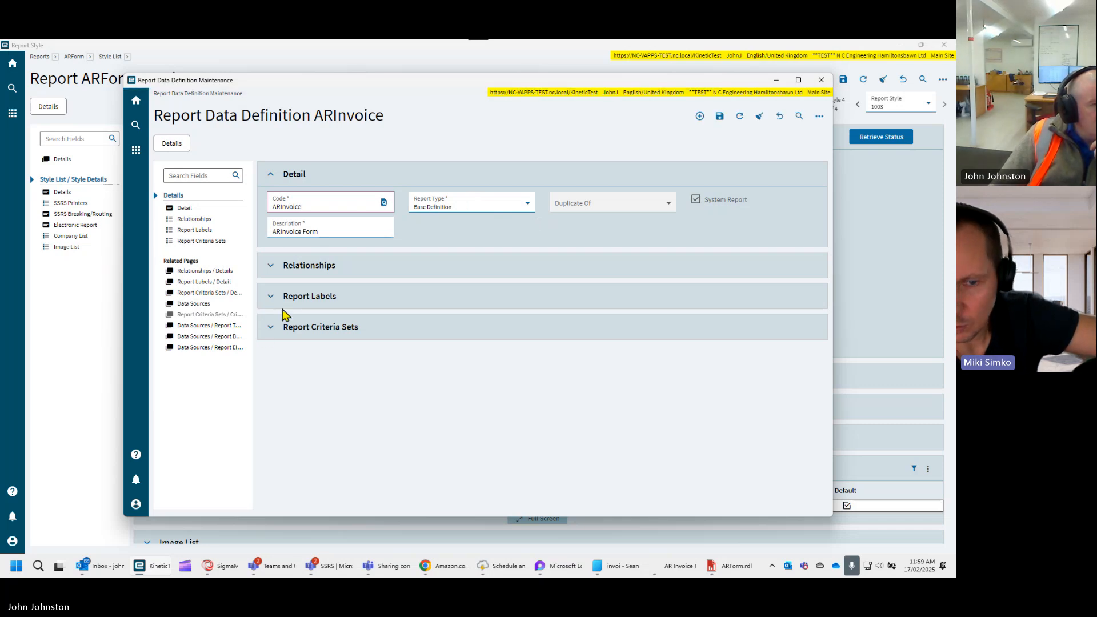
- Duplicate the report data definition ARInvoice as ARInvoice_Rev2, keeping the description ARInvoice Form
left_click(820, 116)
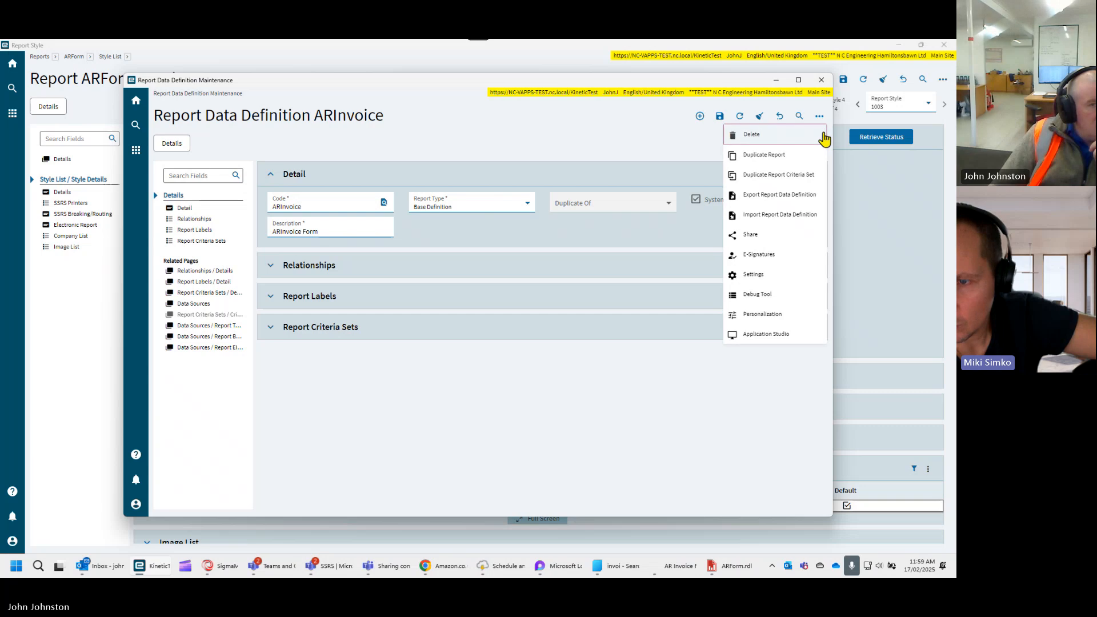
left_click(808, 163)
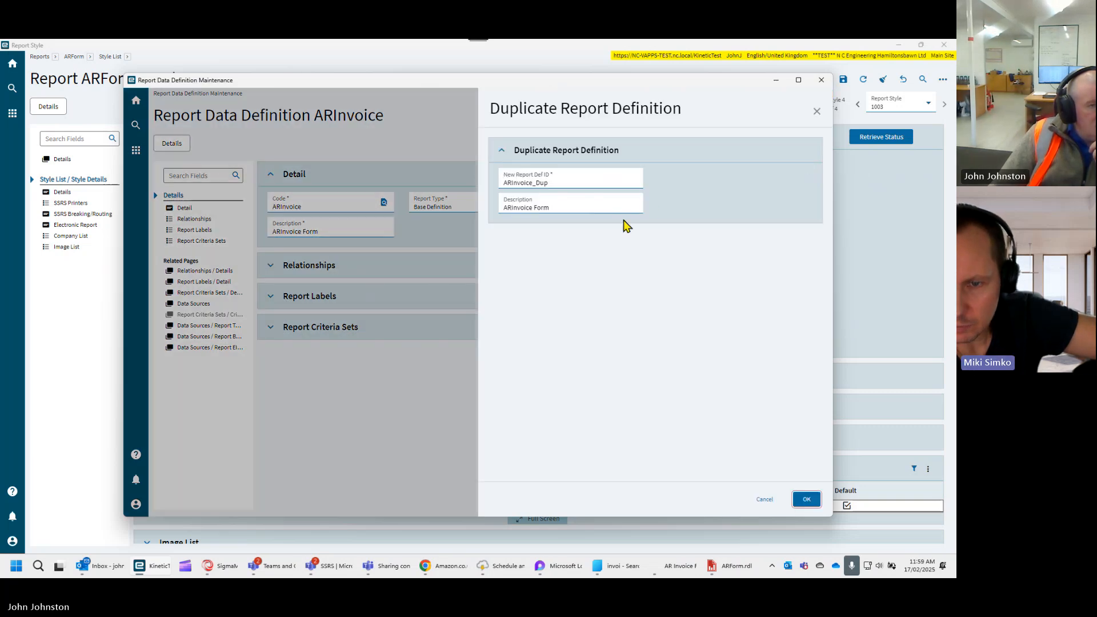
left_click(574, 184)
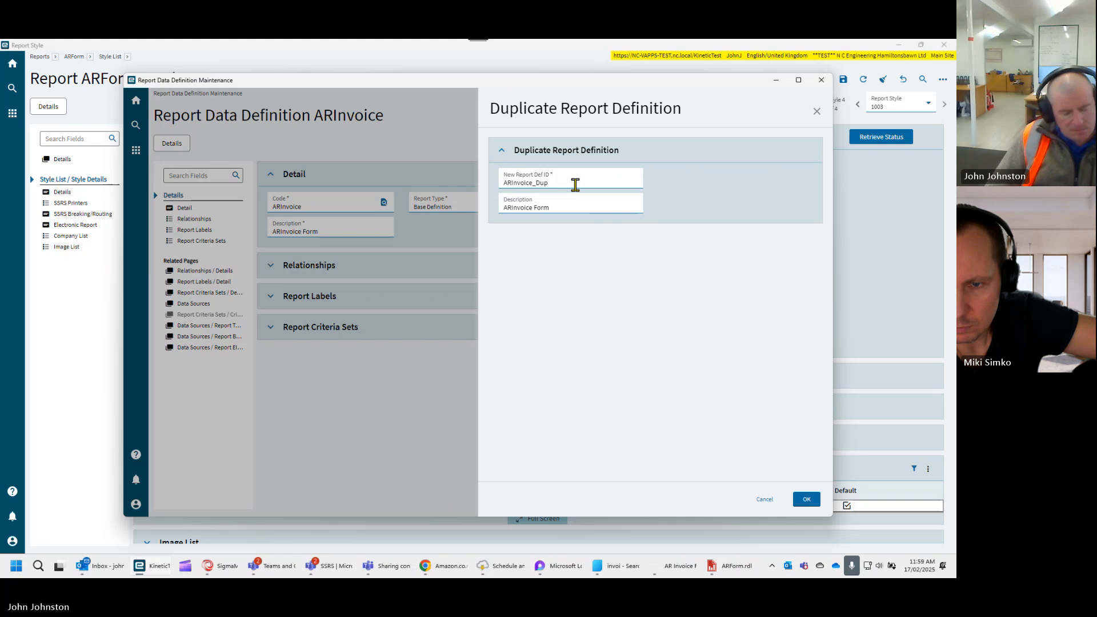
key("BackSpace")
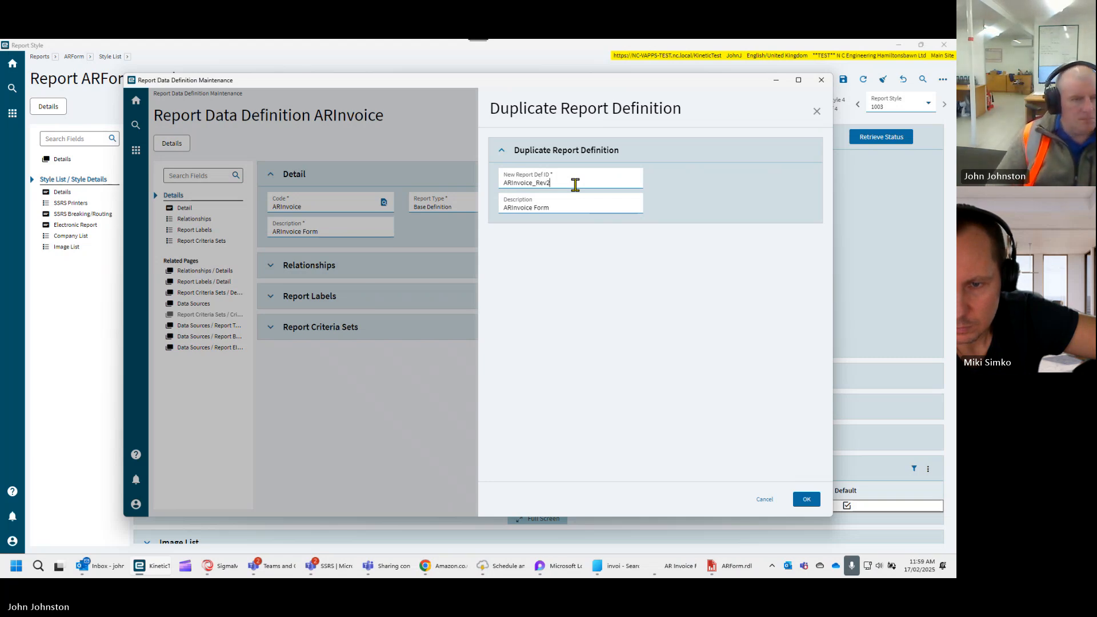
left_click(566, 207)
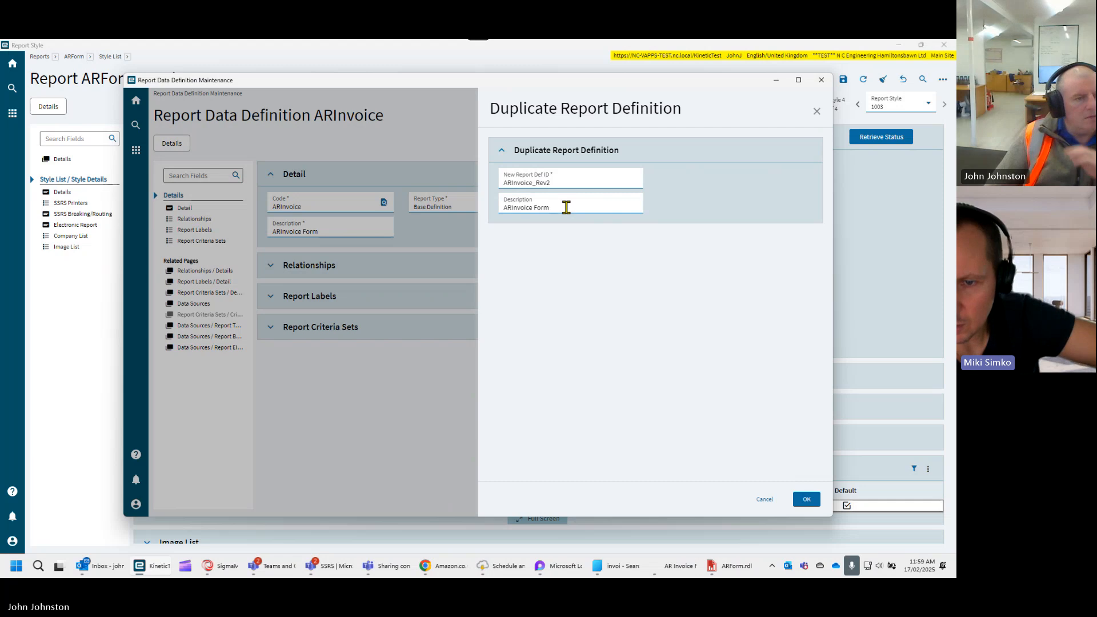
left_click(812, 498)
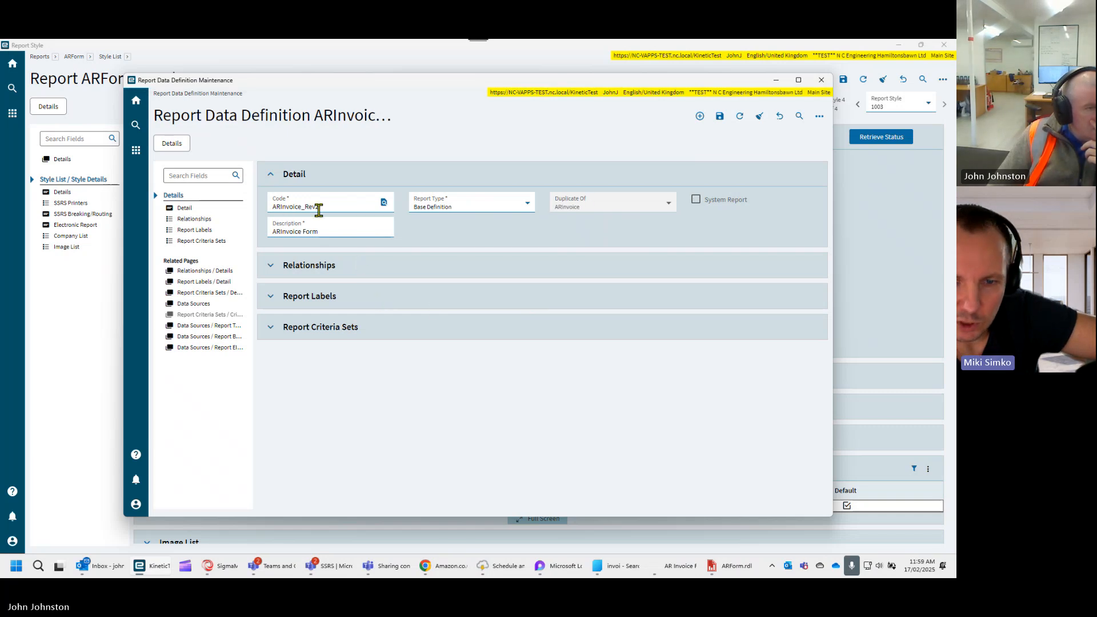
- Examine the relationships of ARInvoice_Rev2 in the maximized window, filtering their descriptions by "inv" and clearing that filter
left_click(272, 267)
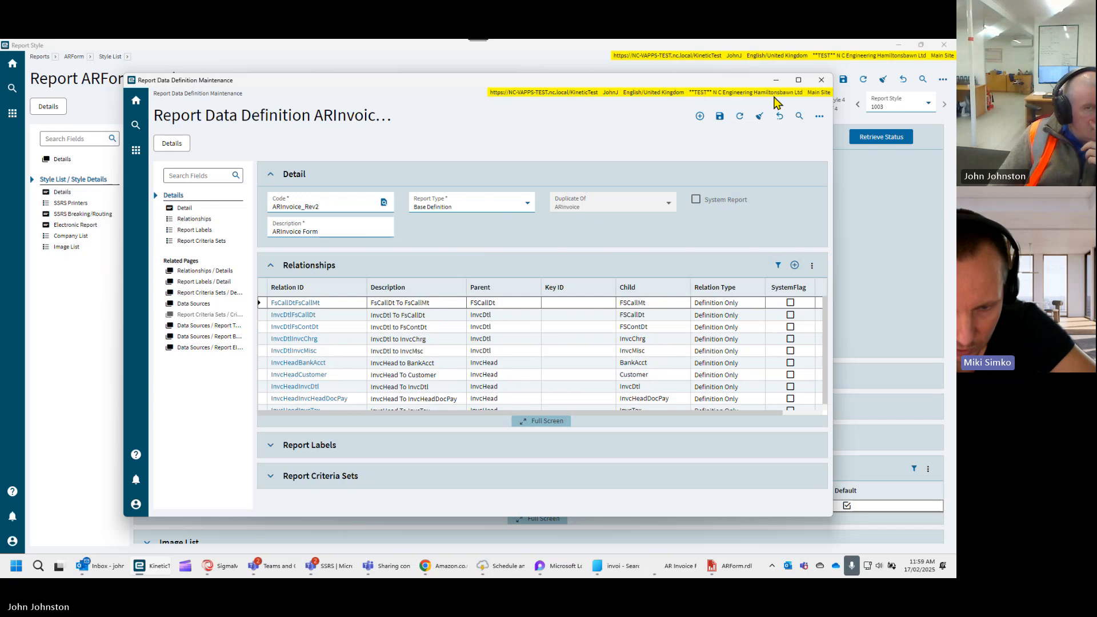
left_click(798, 80)
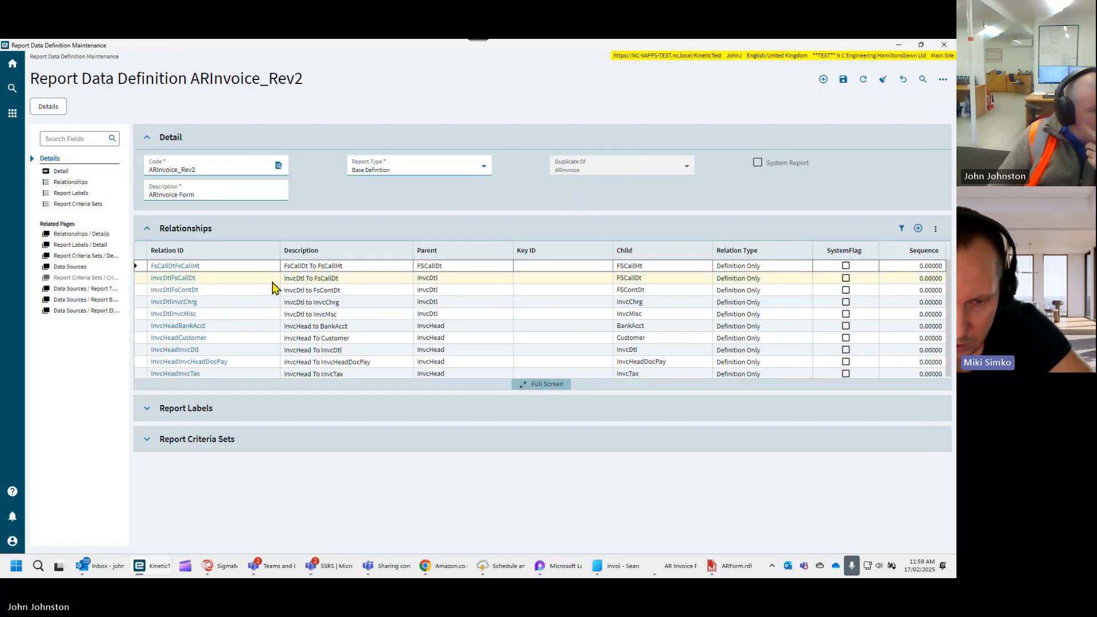
left_click(901, 229)
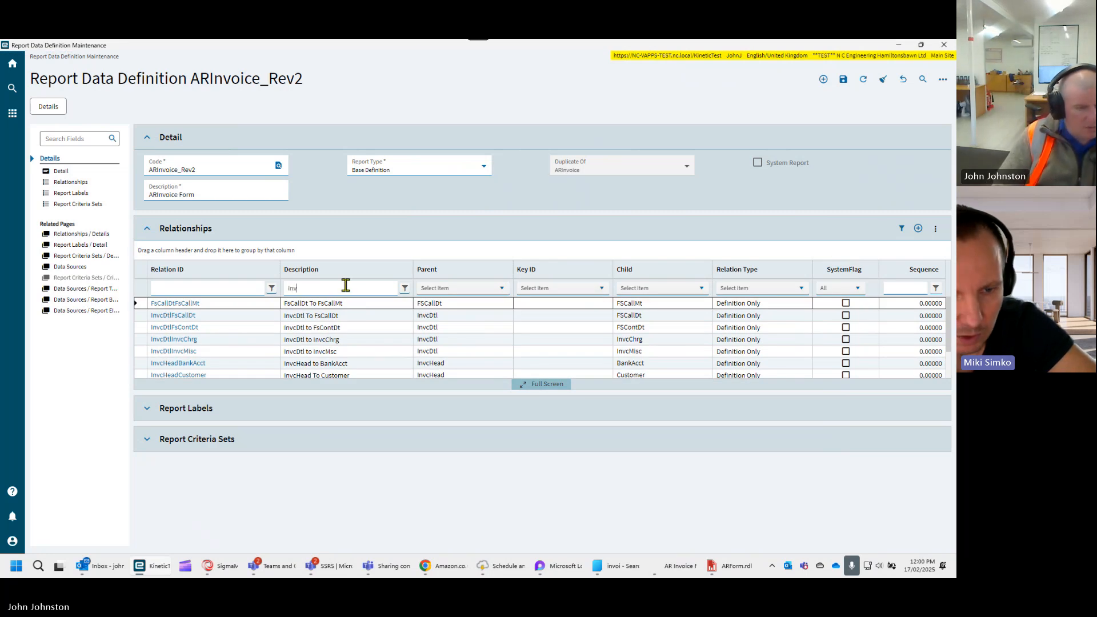
left_click_drag(345, 285, 255, 288)
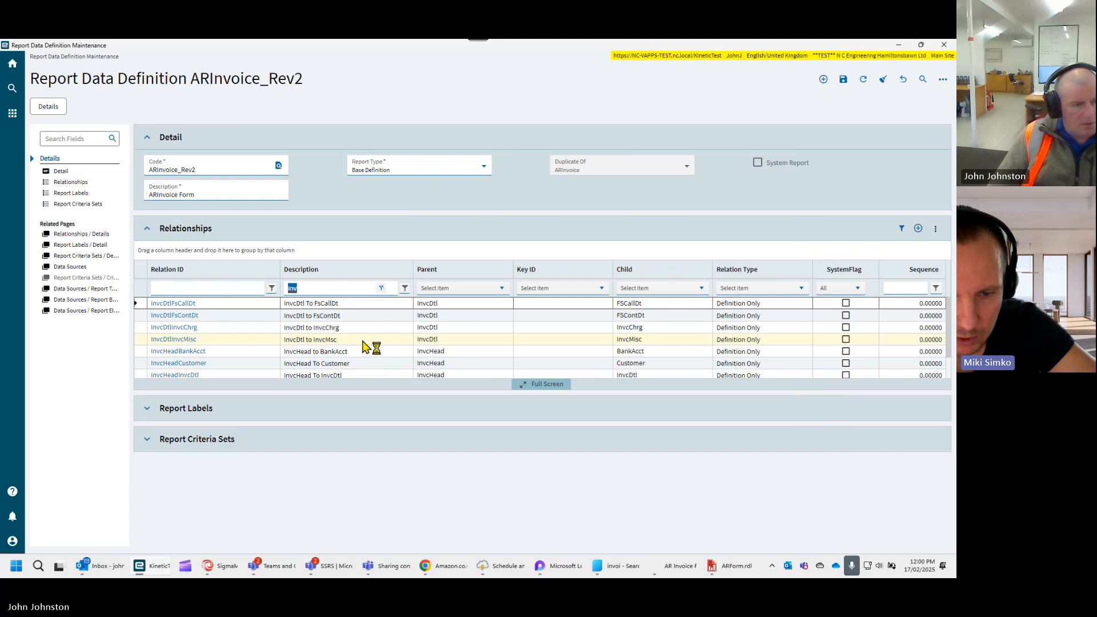
key("BackSpace")
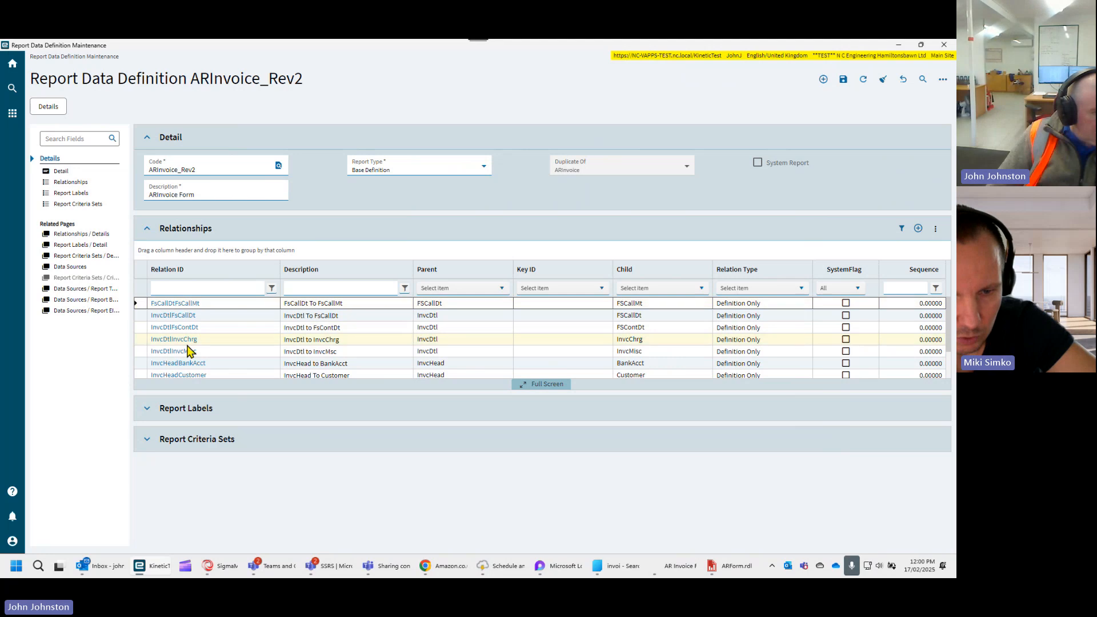
left_click(189, 287)
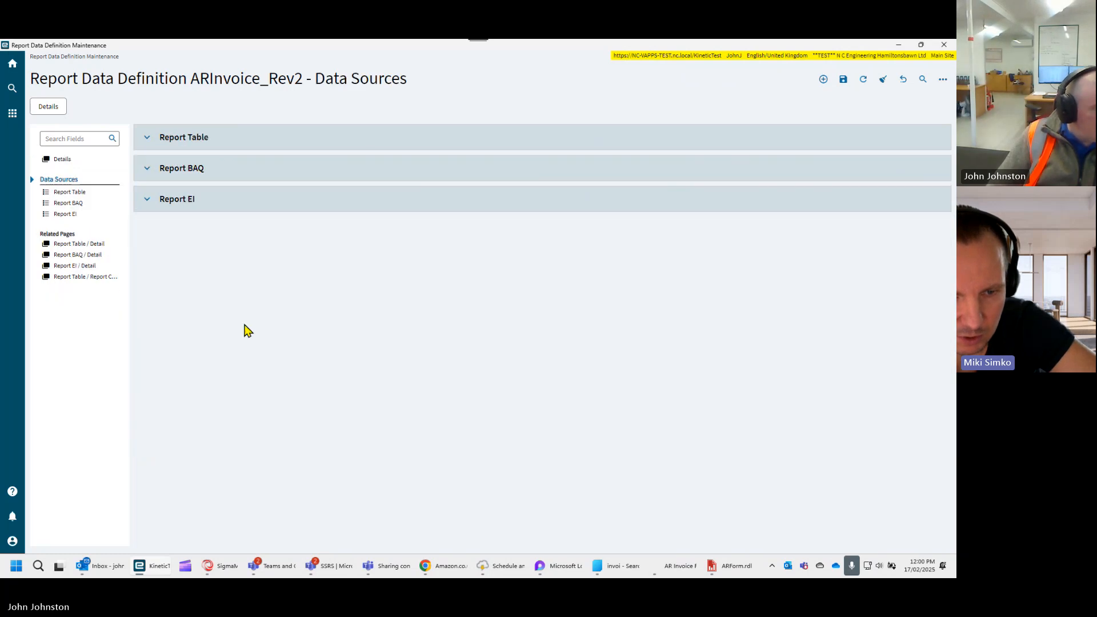
- Examine the report tables listed in the data sources of ARInvoice_Rev2, from AllocDeposit and BankAcct through the invoice tables
left_click(147, 140)
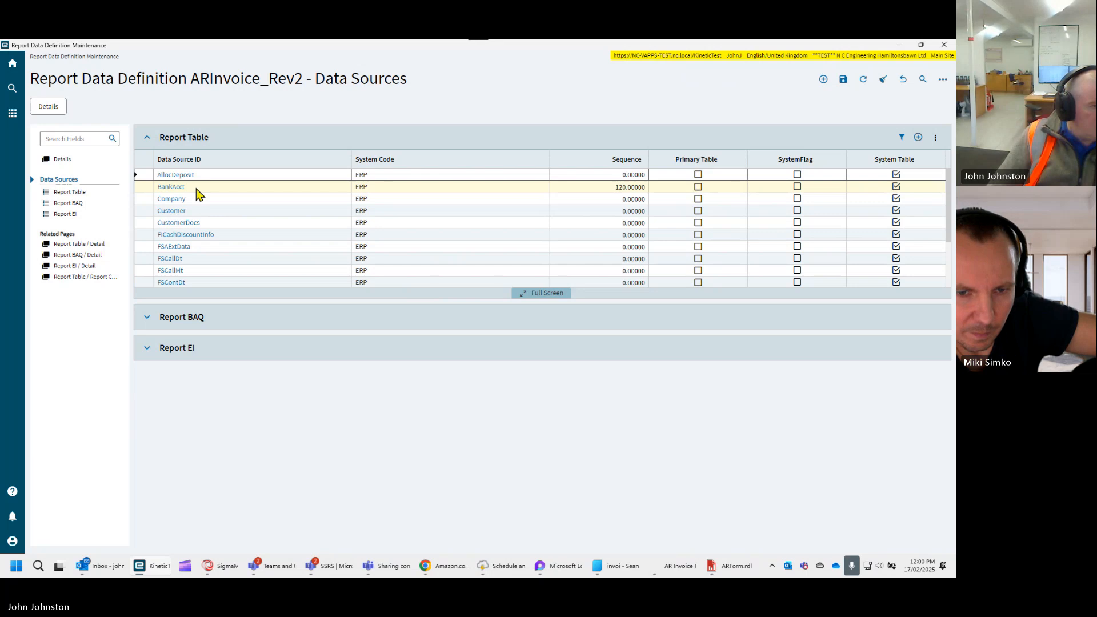
scroll(298, 245, "down", 3)
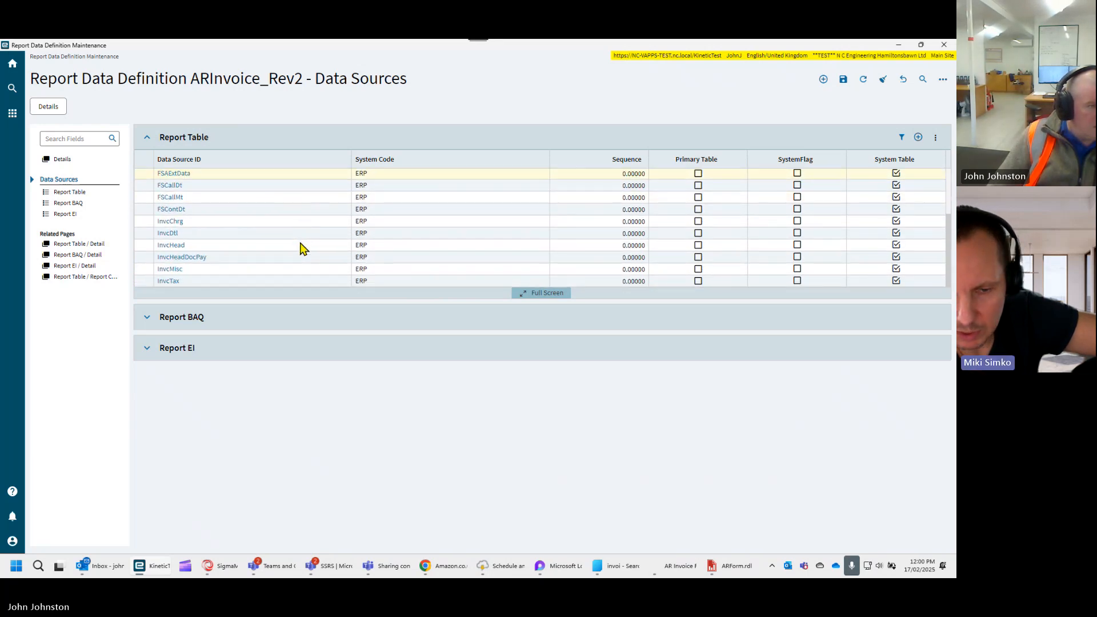
scroll(303, 247, "up", 3)
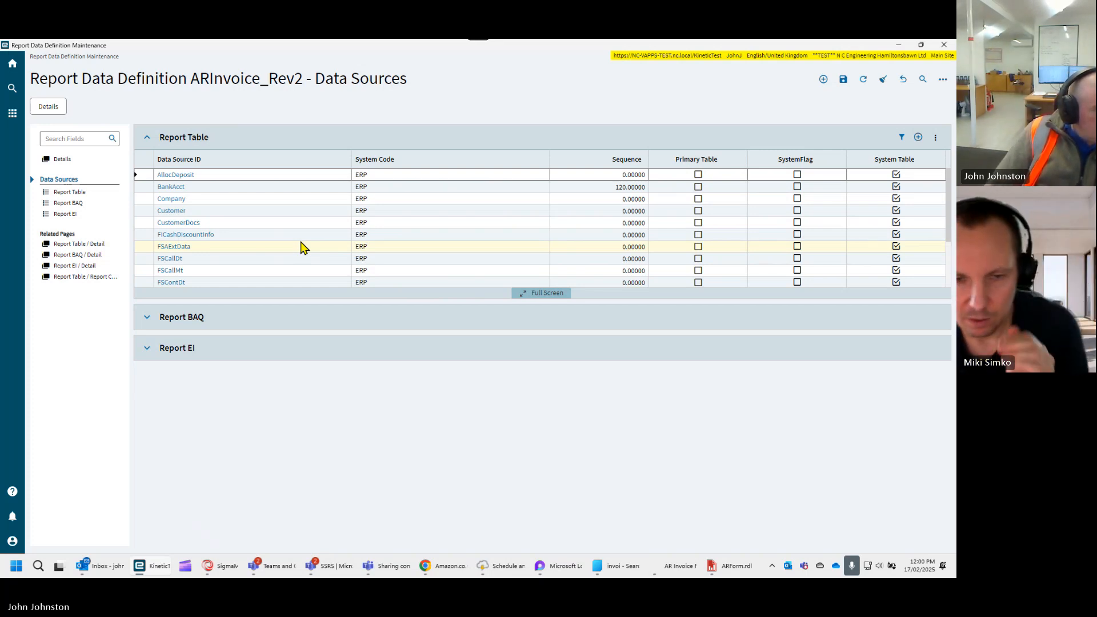
scroll(305, 254, "down", 1)
scroll(308, 261, "down", 3)
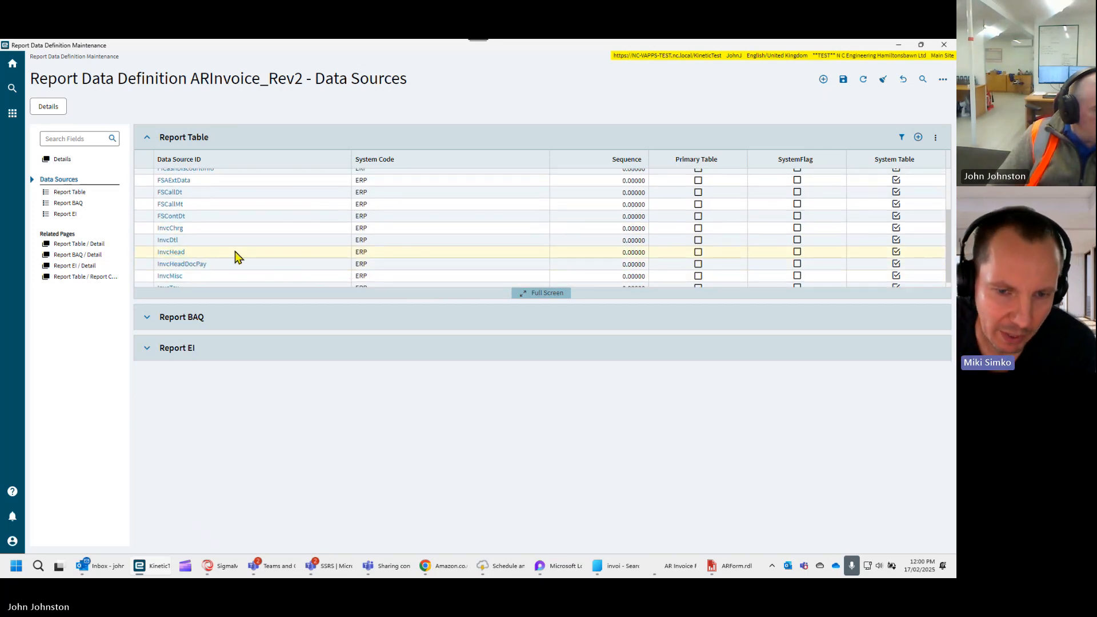
scroll(236, 254, "down", 1)
scroll(204, 258, "up", 5)
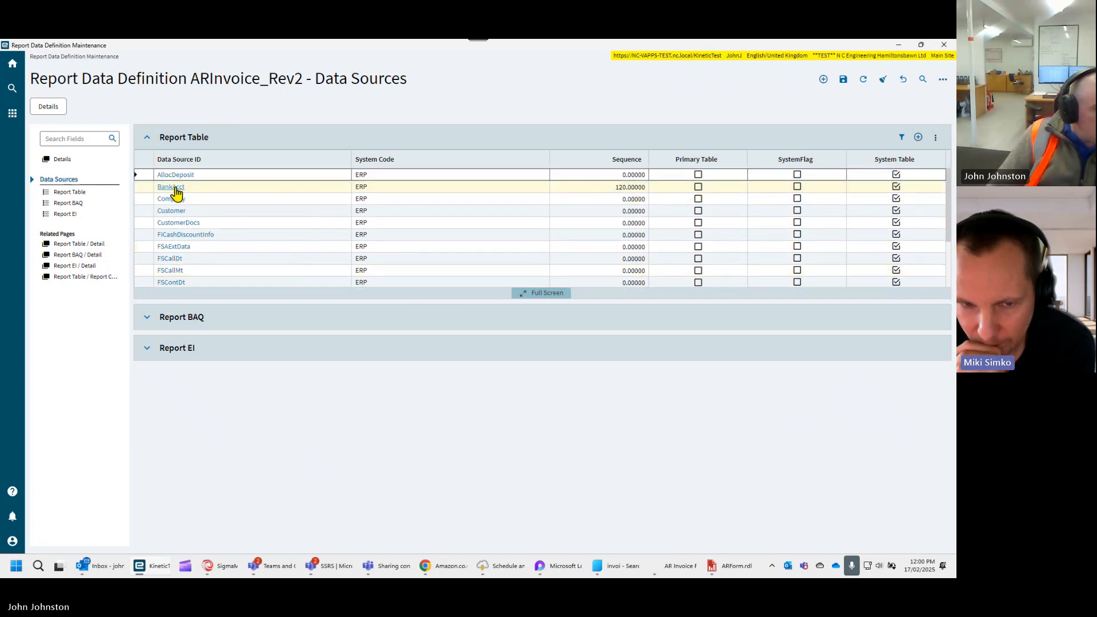
- Add a new report table and search for its data source, filtering the results by DataTableID "ban"
left_click(917, 139)
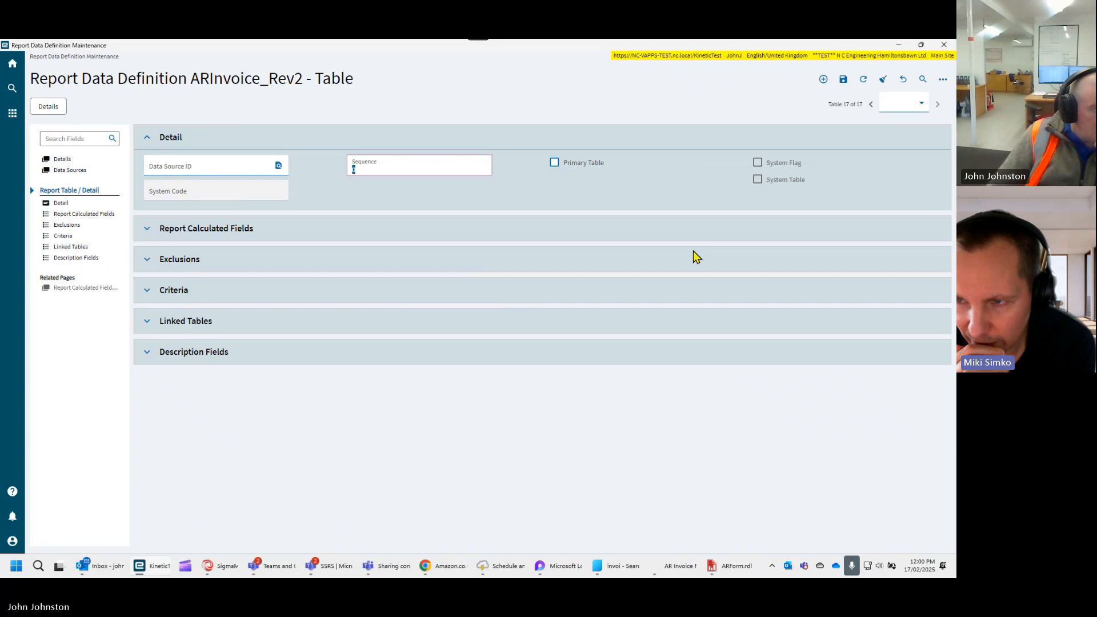
left_click(279, 166)
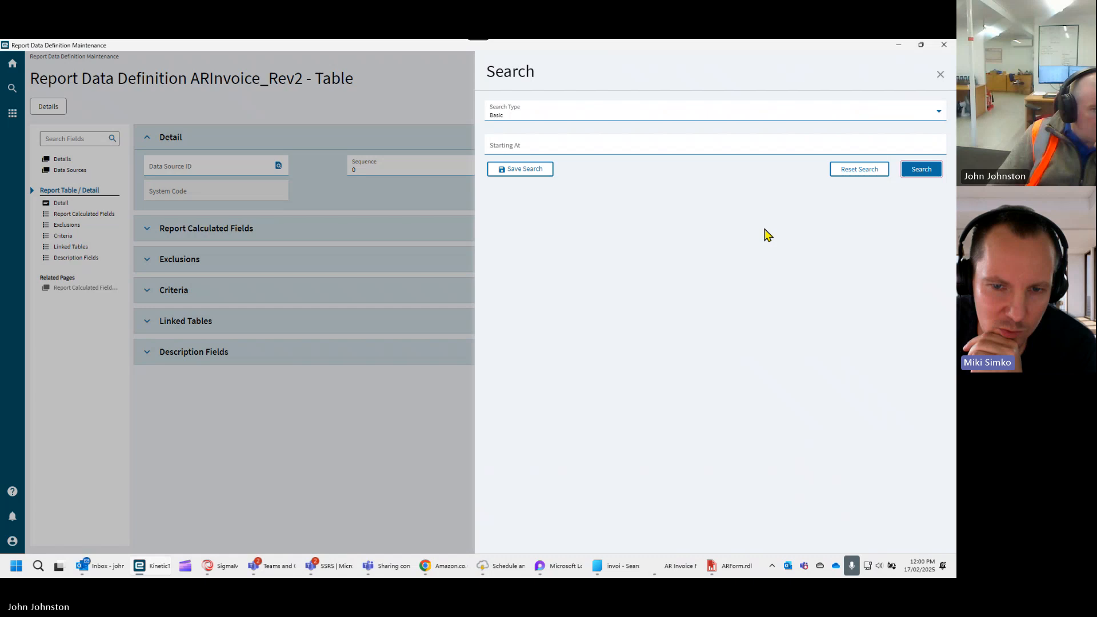
left_click(920, 169)
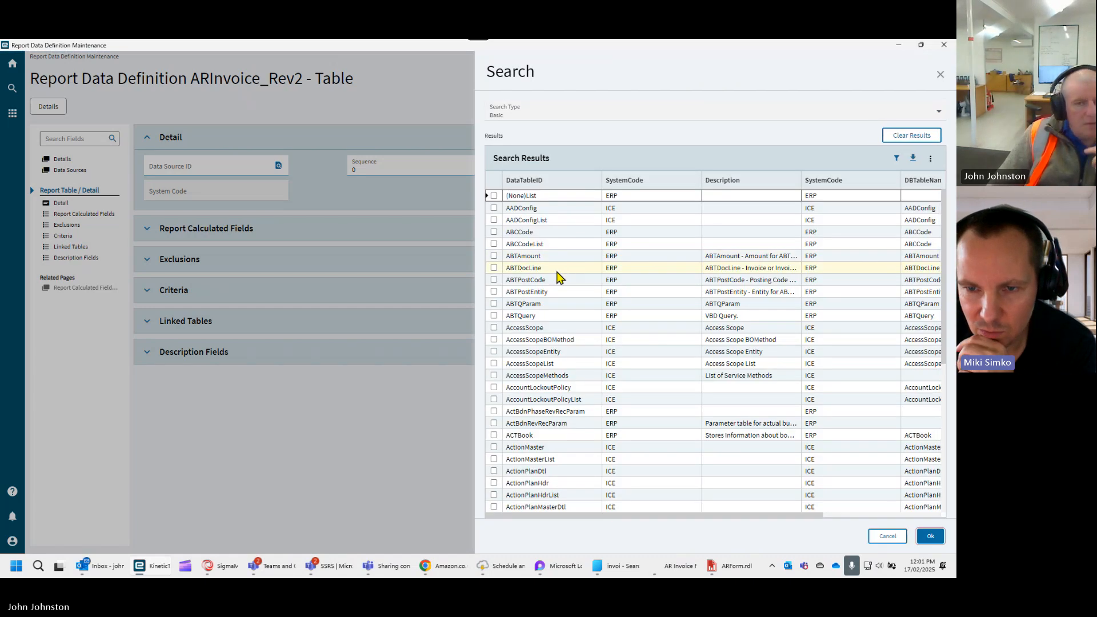
left_click(896, 159)
left_click(531, 196)
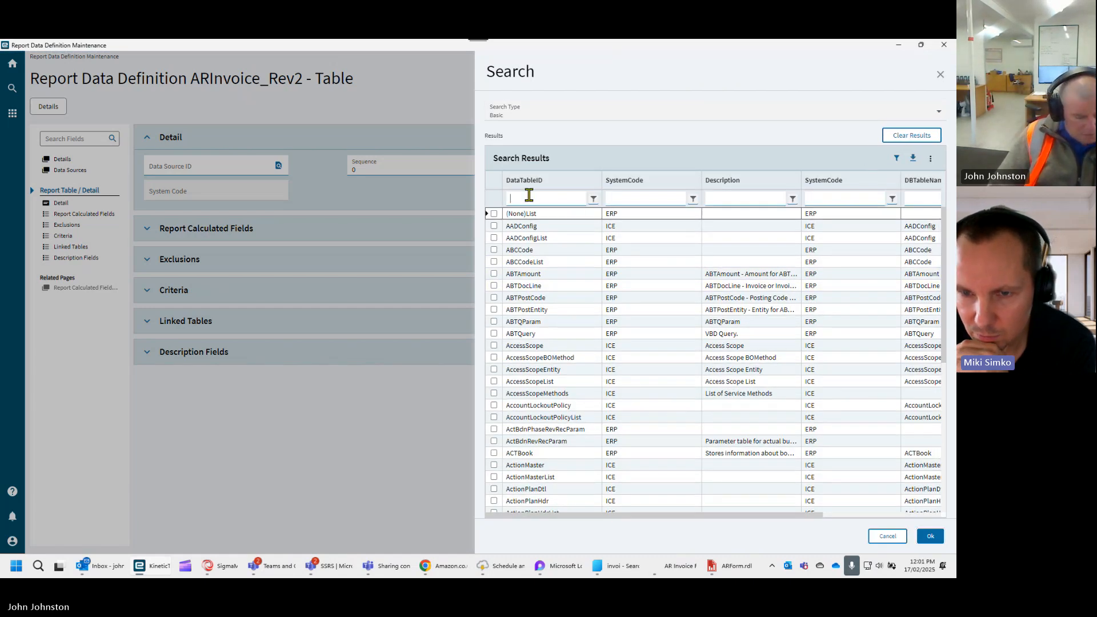
type("ban")
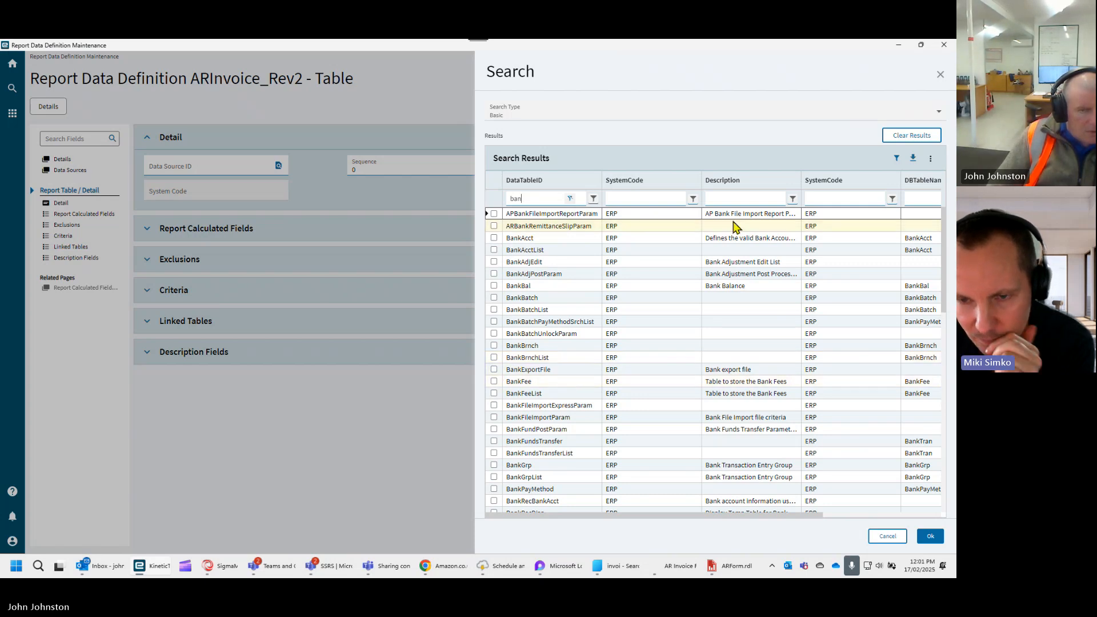
- Try to narrow the data source results to descriptions containing "list", and clear that description filter
left_click(733, 199)
type("lis")
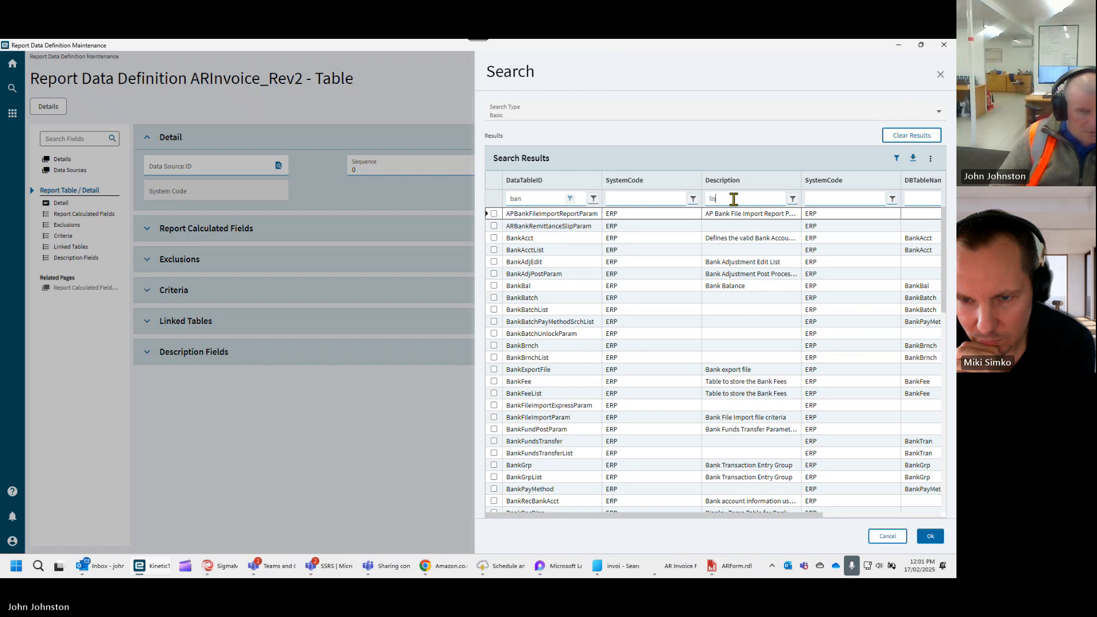
type("t")
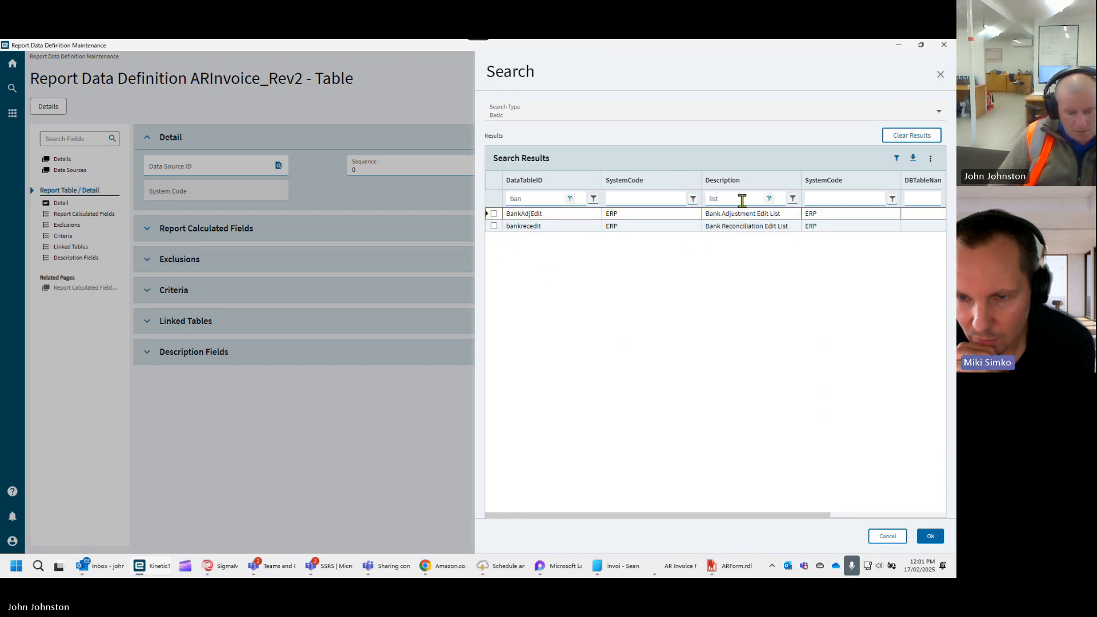
key("BackSpace")
key("BackSpace")
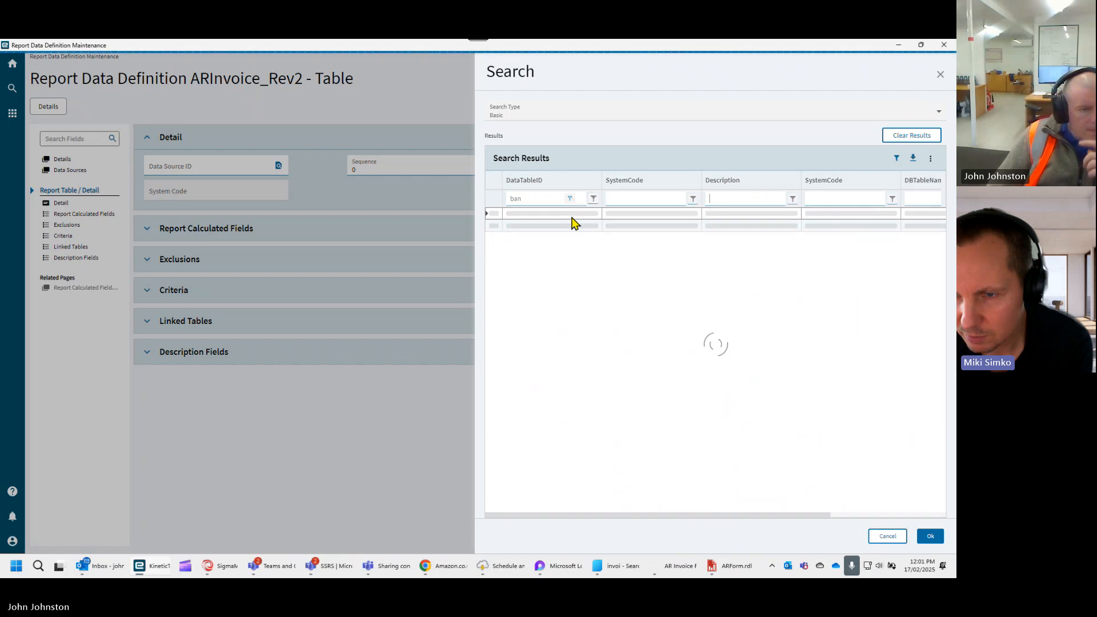
- Filter the data source results by DataTableID "bank" and choose BankAcctList as the new table's data source
left_click(539, 201)
type("k")
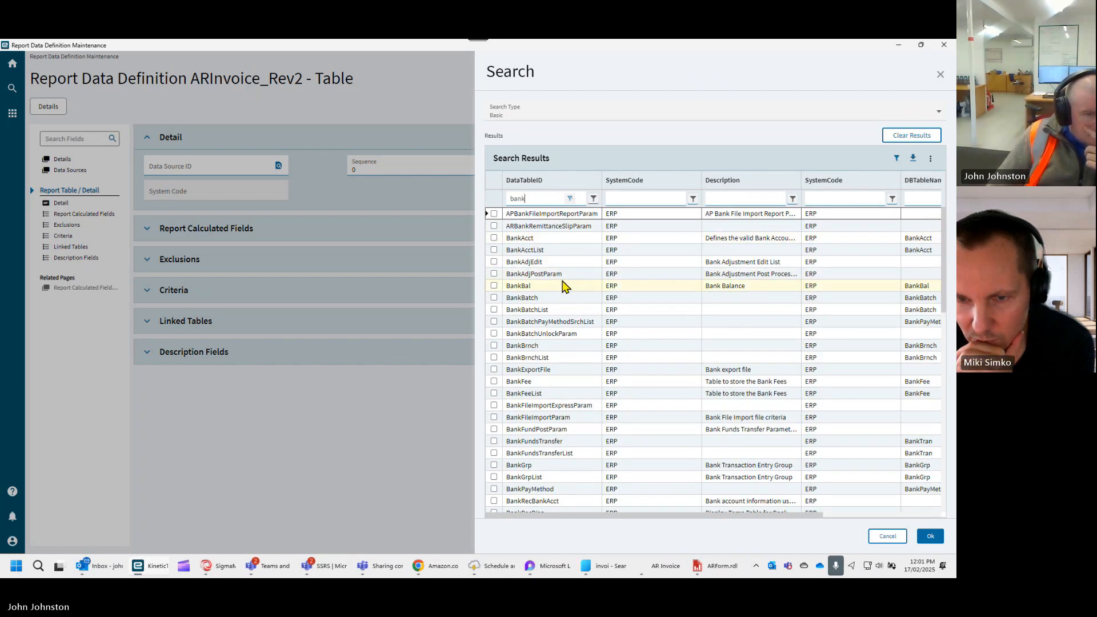
left_click(493, 250)
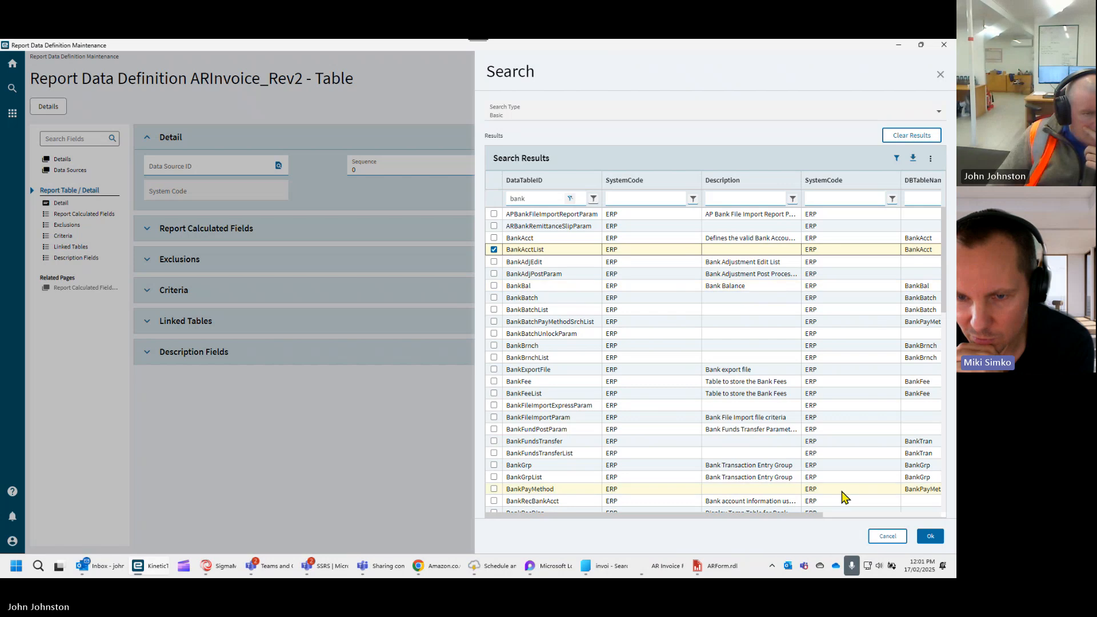
left_click(929, 536)
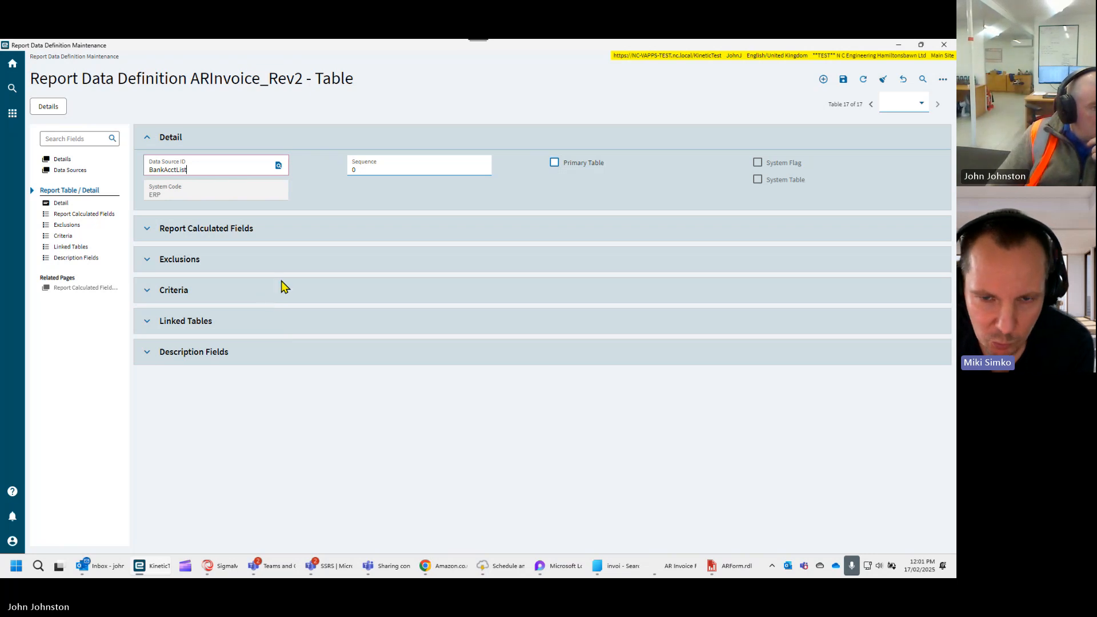
- Set the BankAcctList table's sequence to 200 and save the report data definition
left_click(365, 165)
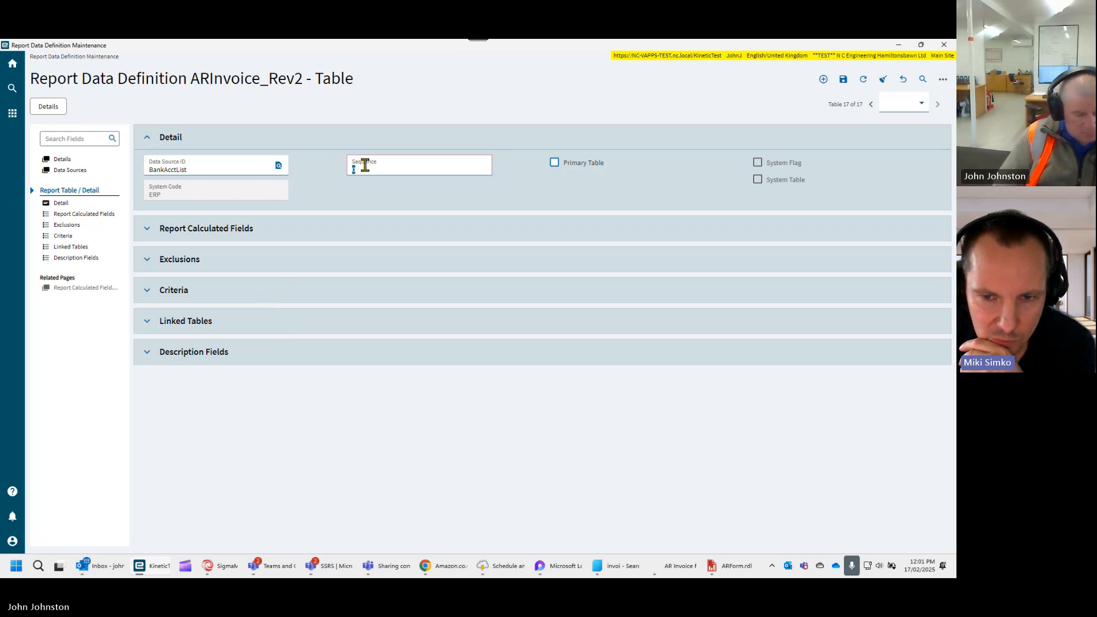
type("200")
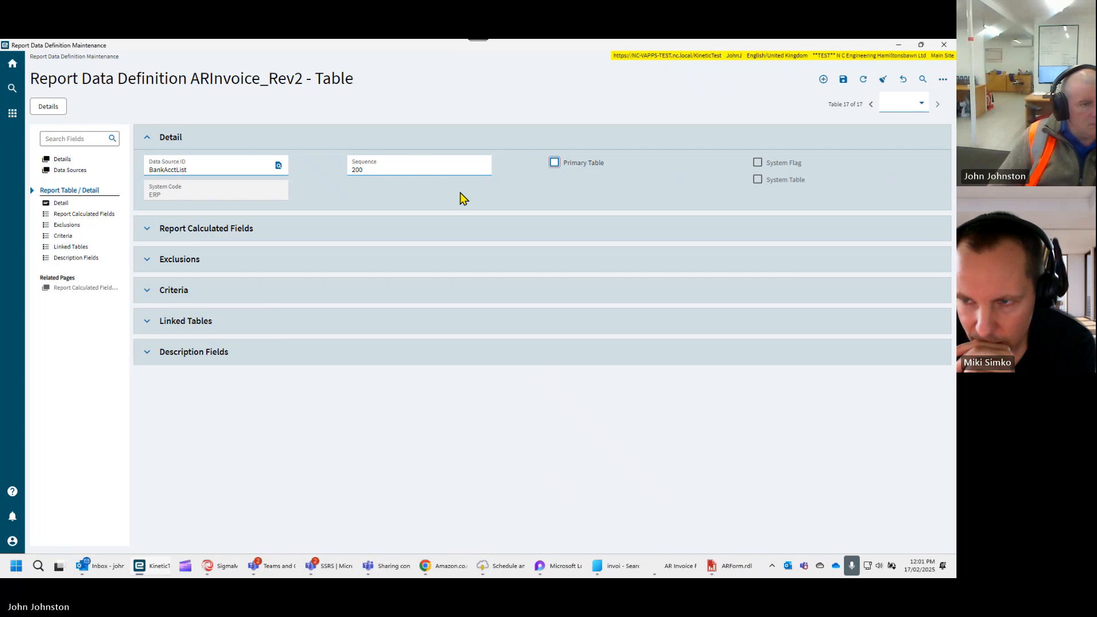
left_click(846, 80)
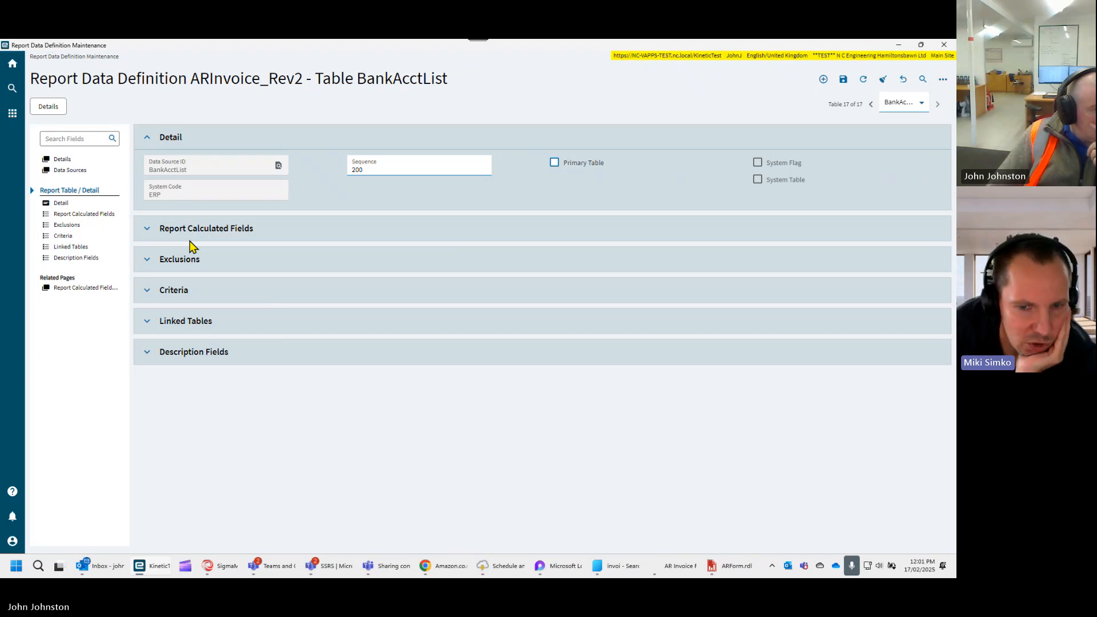
- Examine the exclusions, criteria and linked tables of the BankAcctList table, and collapse these sections again
left_click(155, 260)
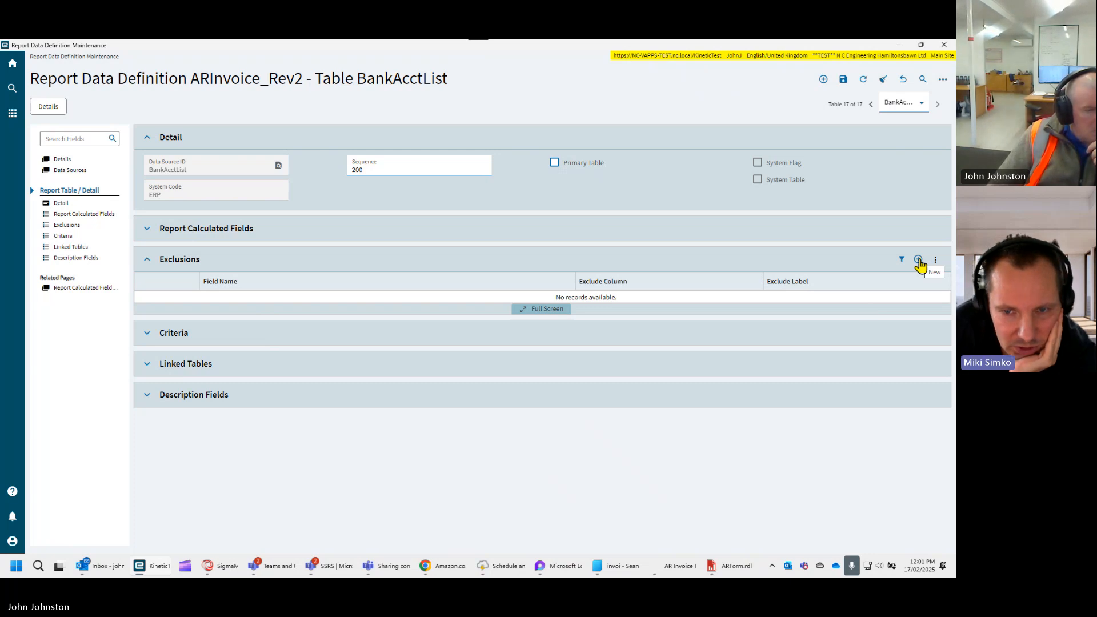
left_click(148, 335)
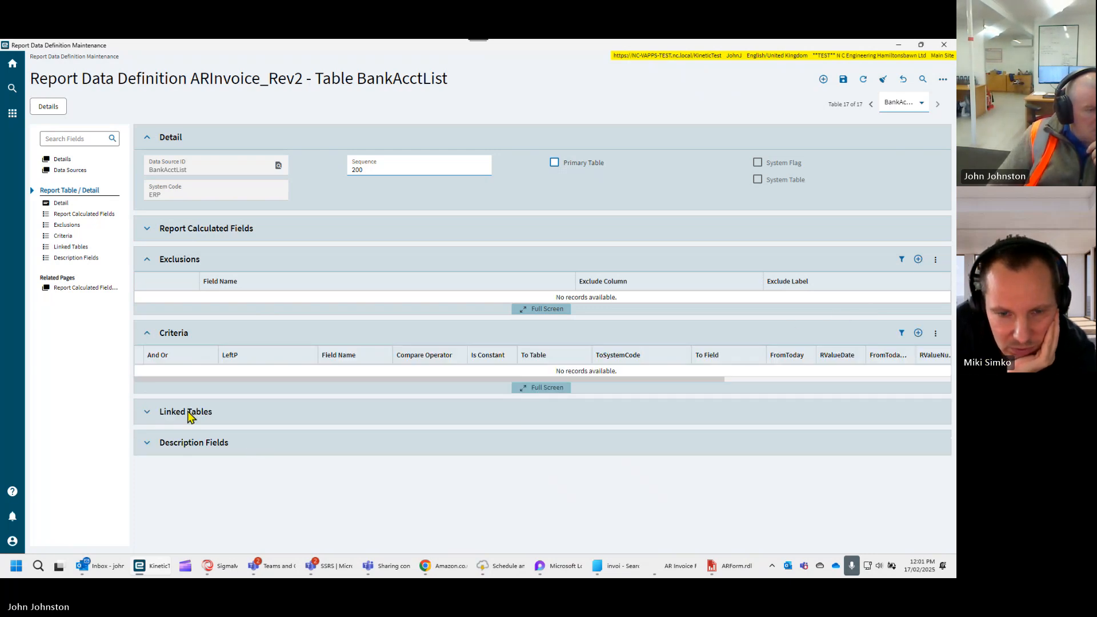
left_click(144, 422)
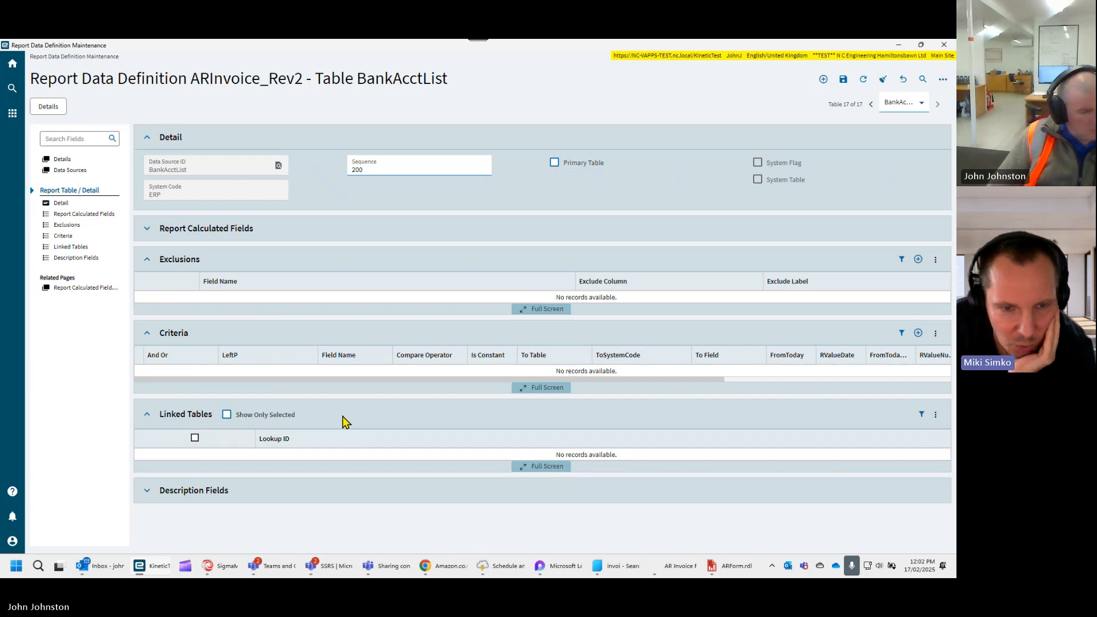
left_click(144, 416)
left_click(143, 338)
left_click(142, 266)
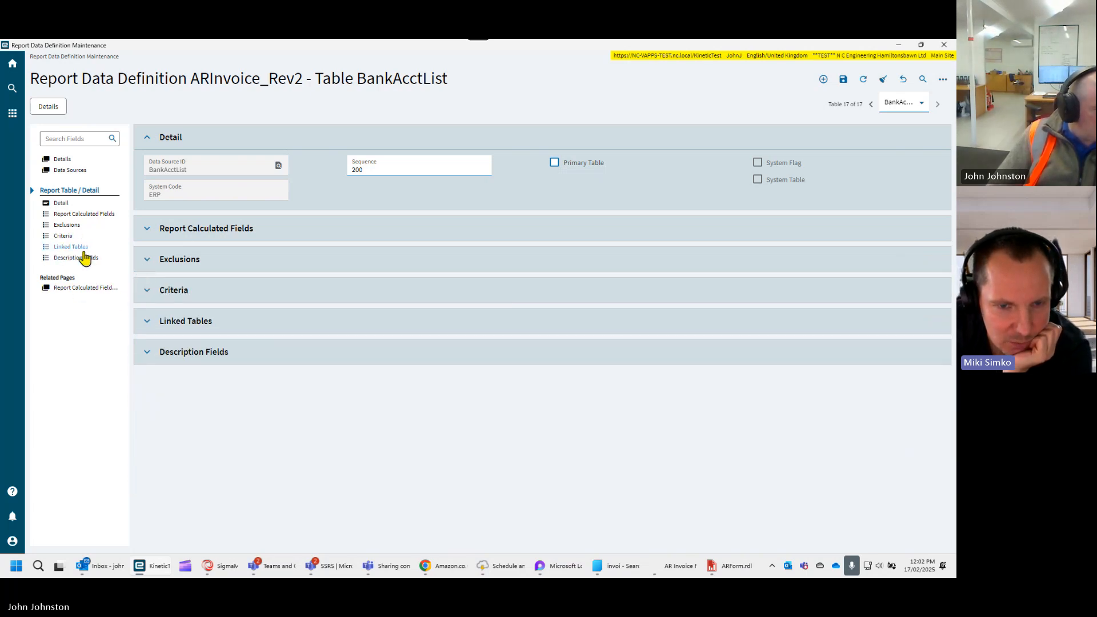
- Reopen the BankAcctList table from the report's data sources, expand its exclusions and refresh the report data definition
left_click(71, 170)
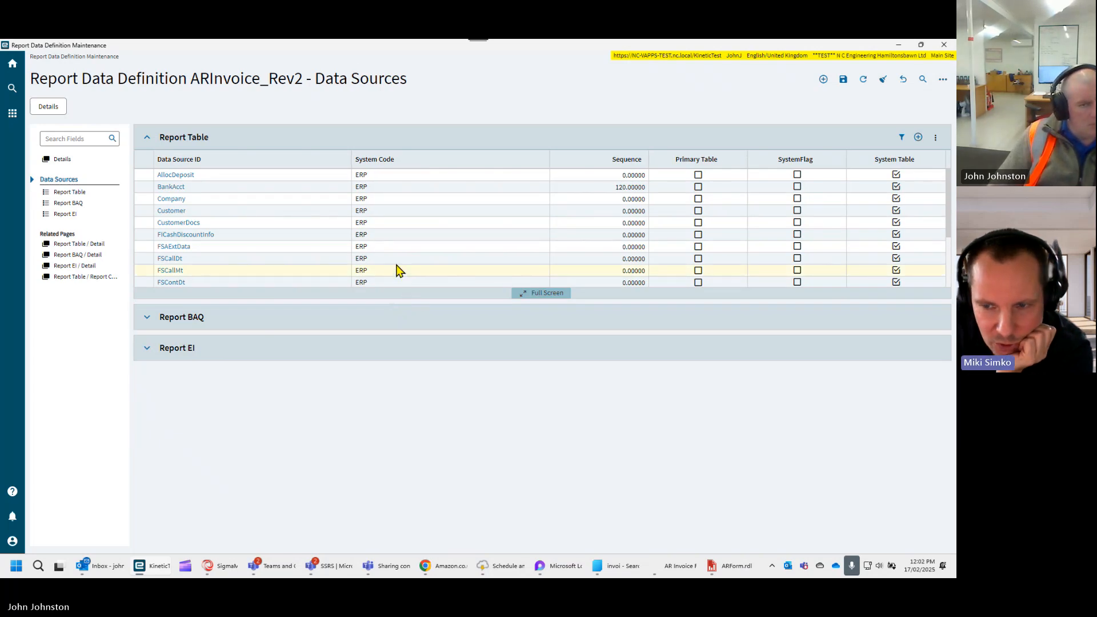
scroll(481, 255, "down", 3)
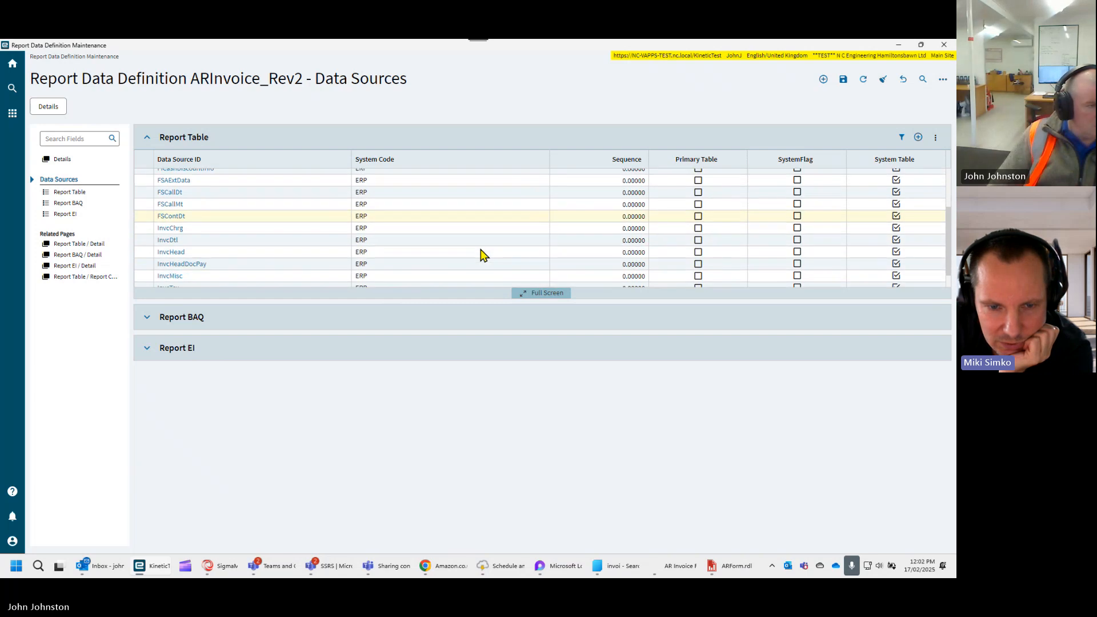
scroll(481, 255, "down", 1)
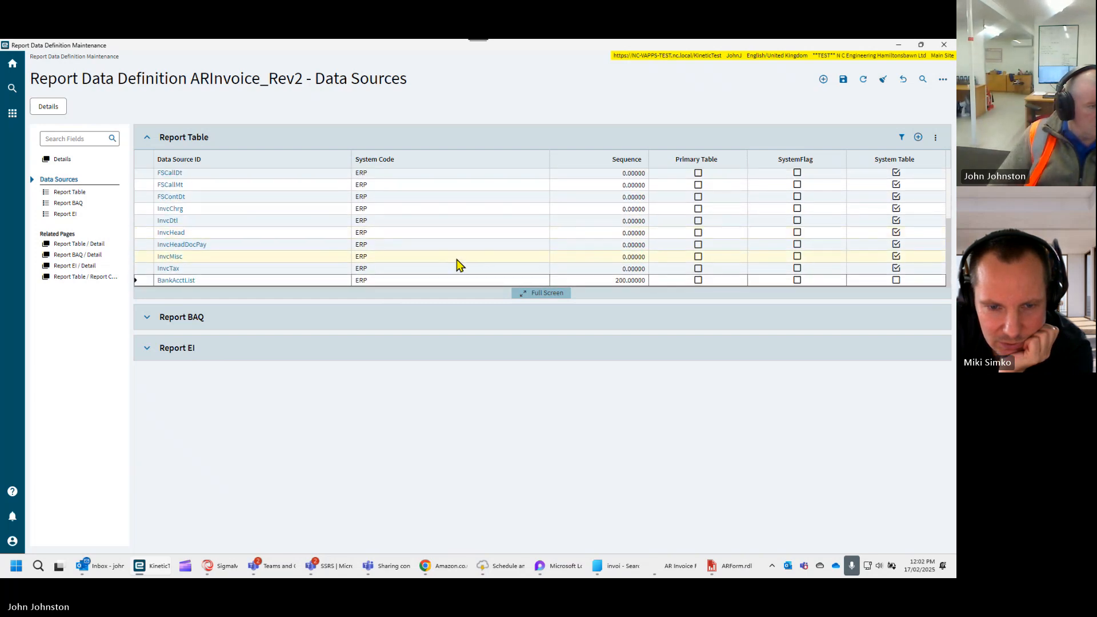
left_click(180, 281)
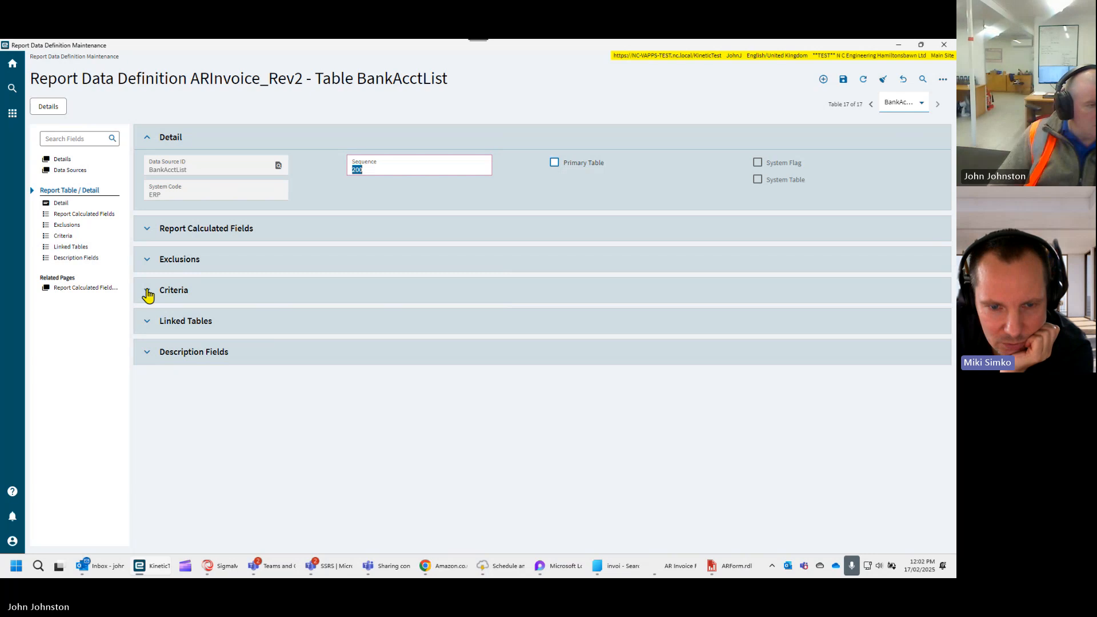
left_click(146, 261)
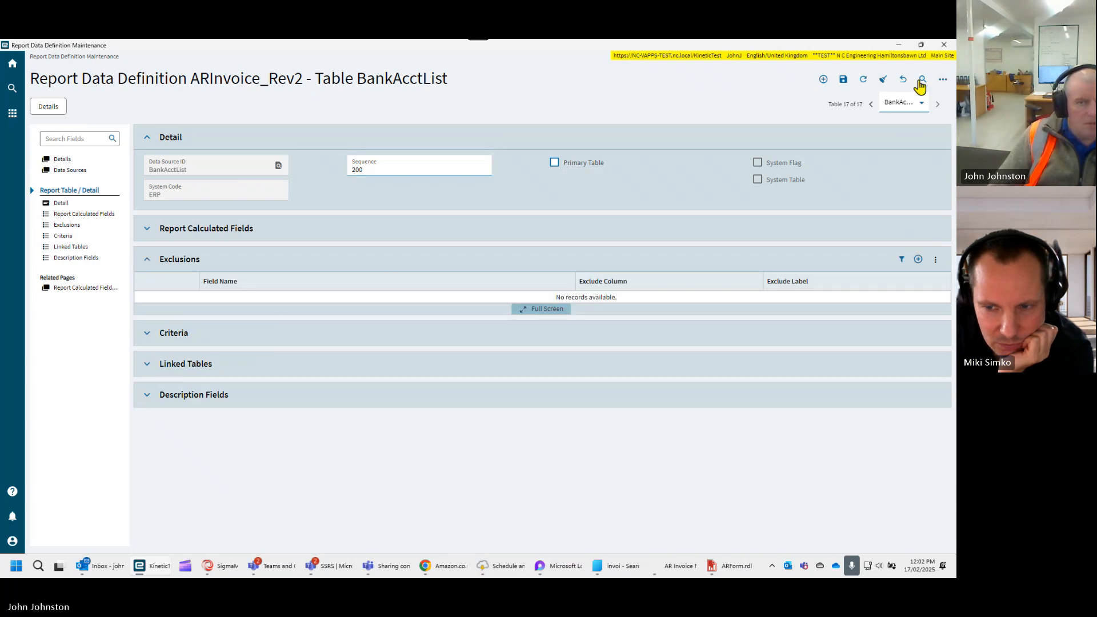
left_click(863, 81)
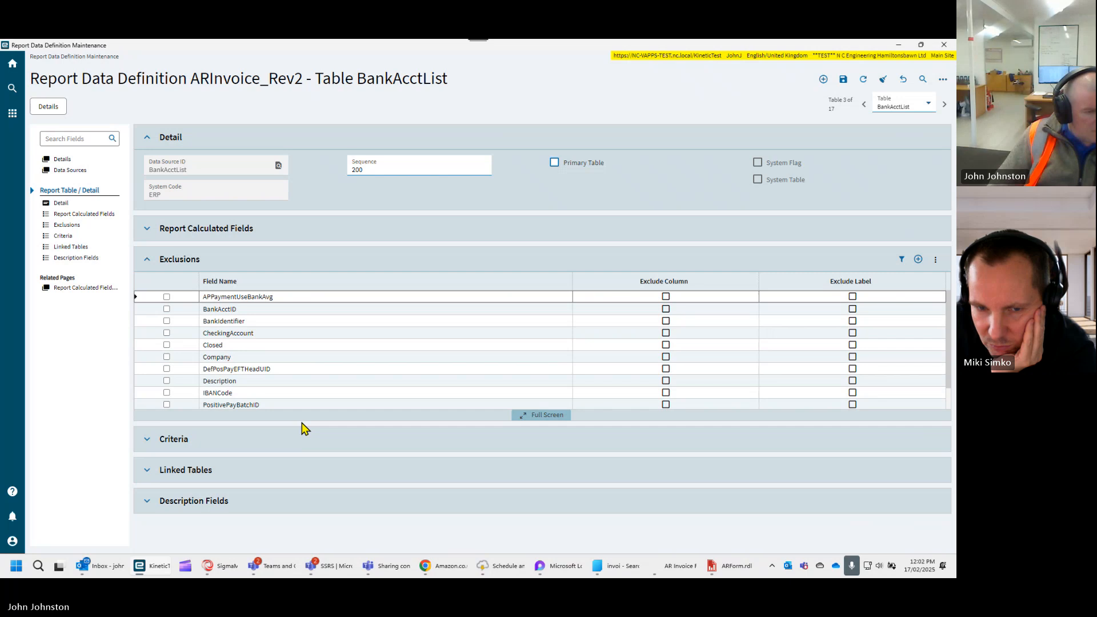
- Examine the field names in the BankAcctList table's exclusions, and collapse the section again
scroll(318, 367, "down", 1)
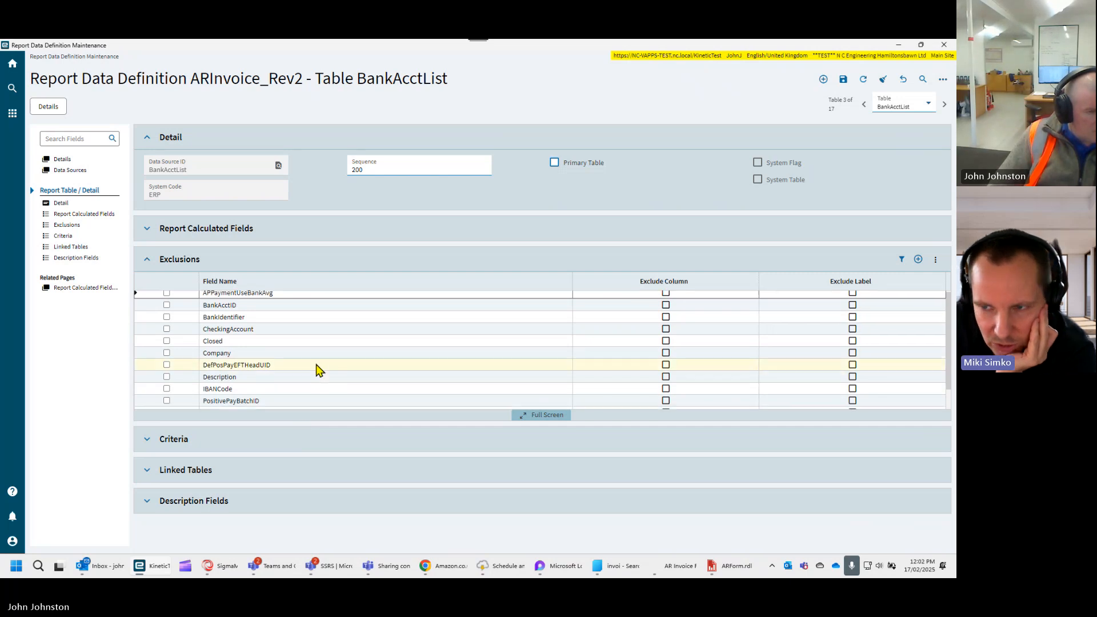
scroll(346, 355, "up", 1)
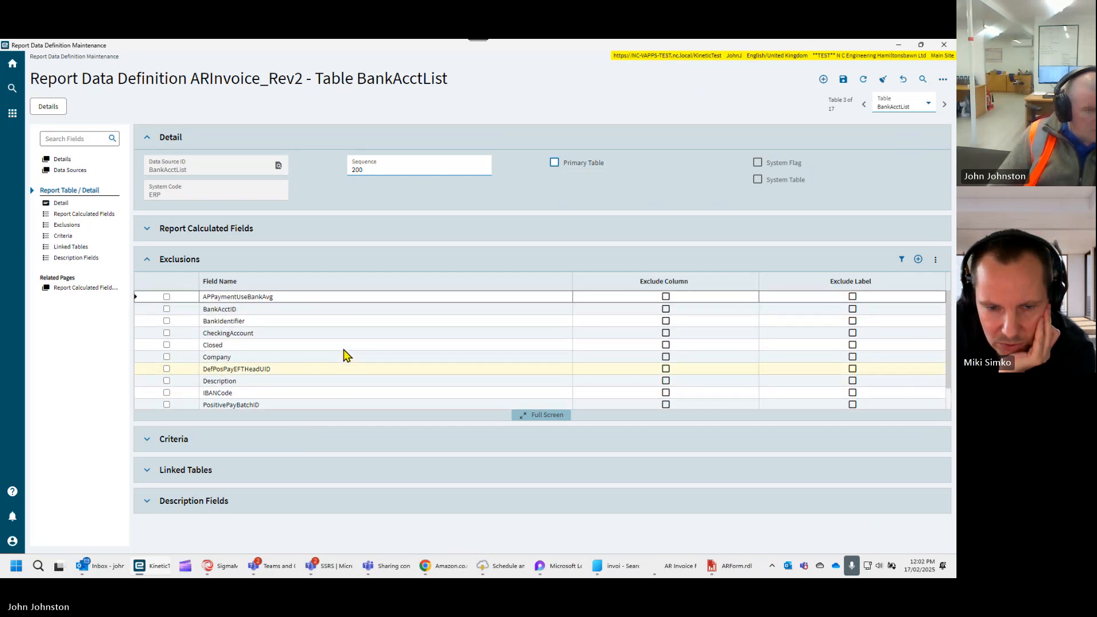
scroll(345, 354, "down", 1)
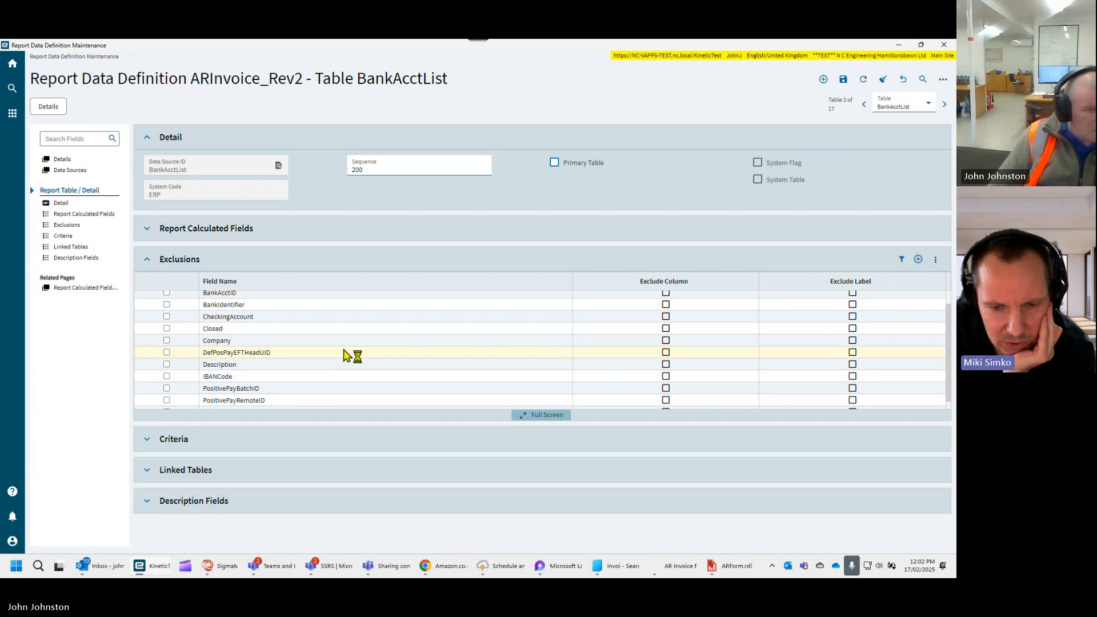
scroll(347, 355, "down", 1)
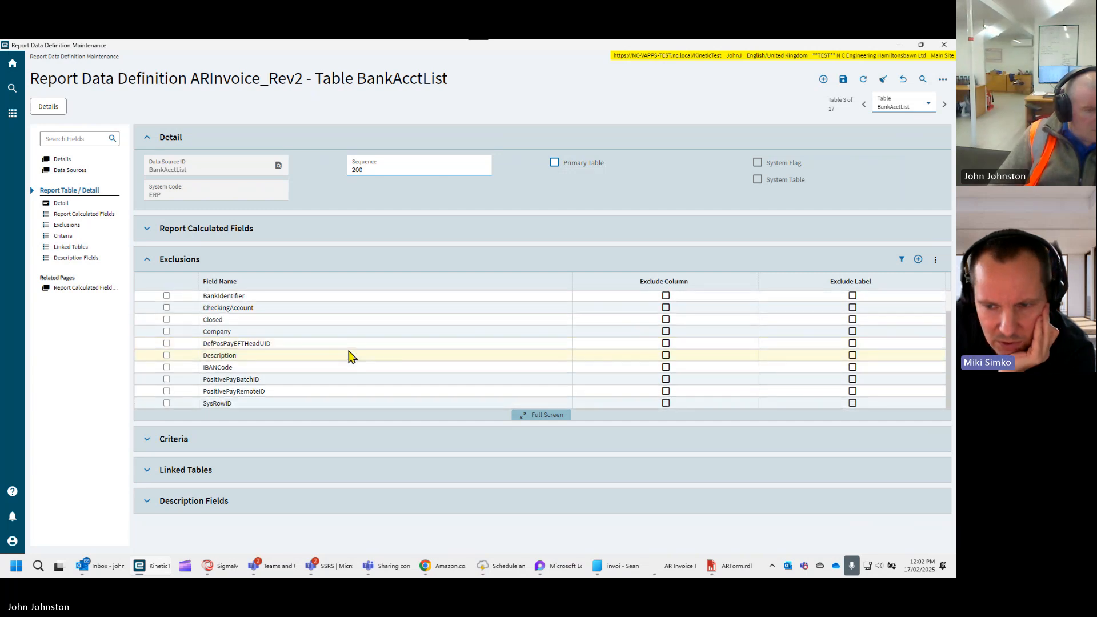
scroll(351, 356, "up", 2)
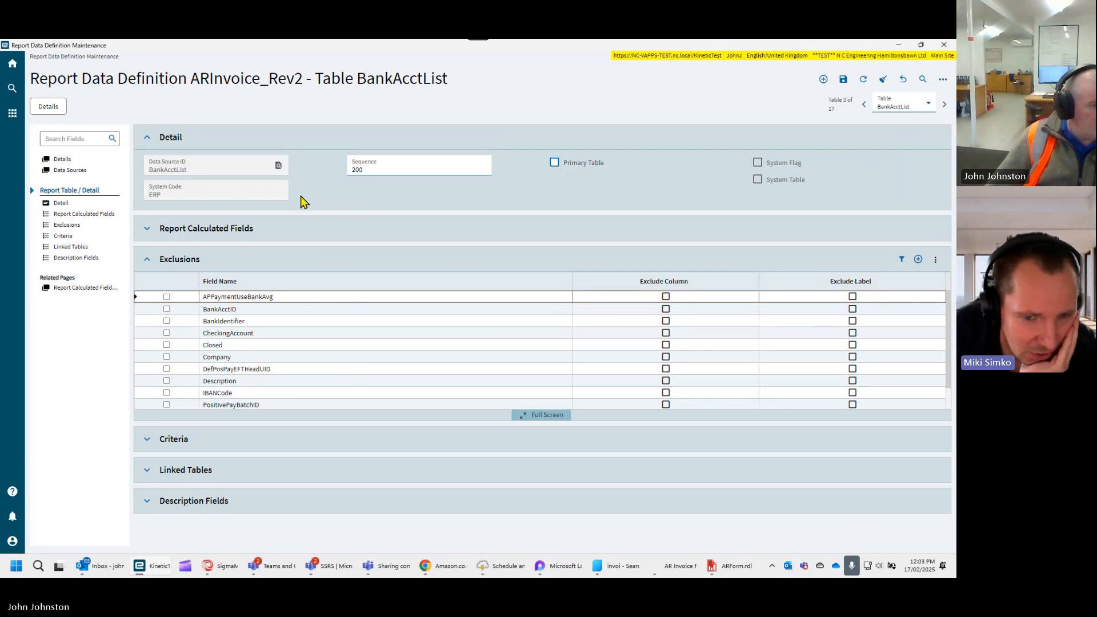
left_click(145, 260)
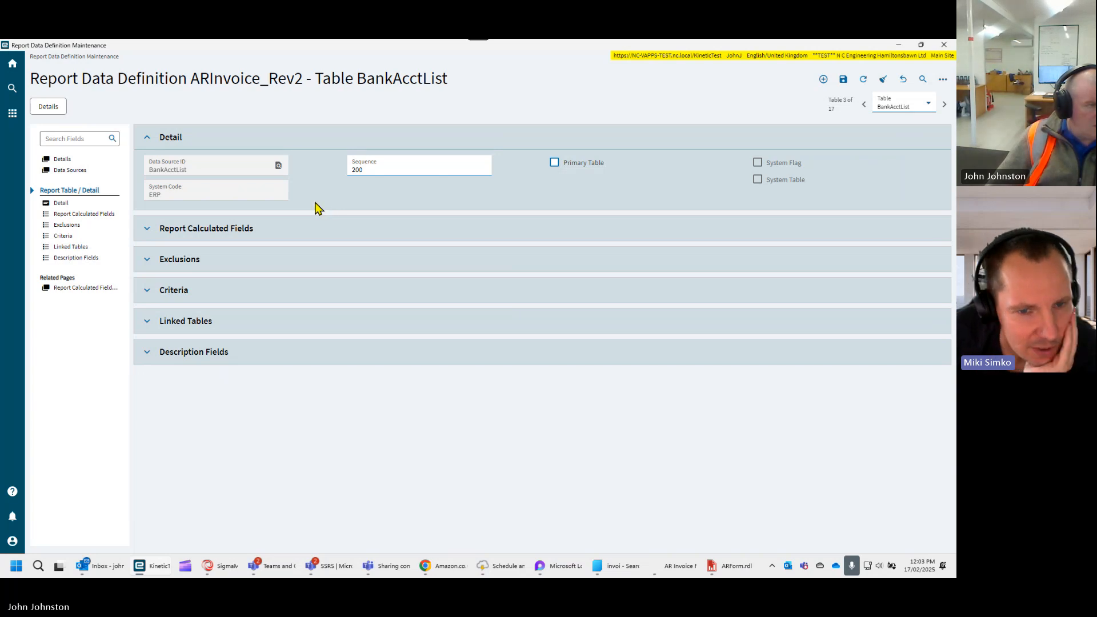
- Add a new relationship to the ARInvoice_Rev2 definition with the relation ID InvcHeacBaccList
left_click(46, 109)
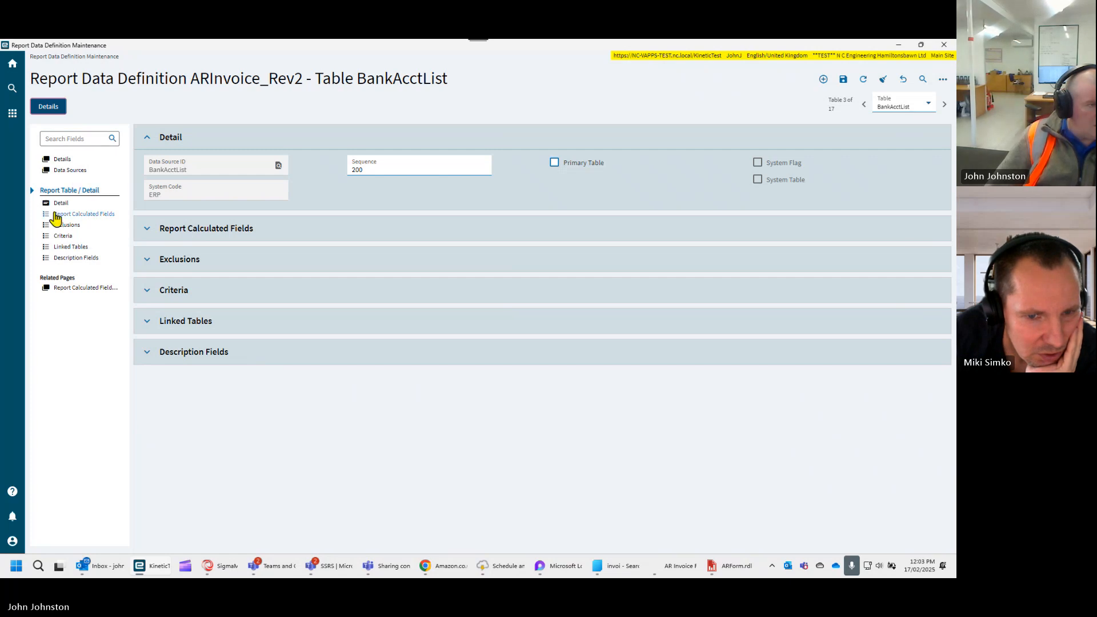
left_click(60, 159)
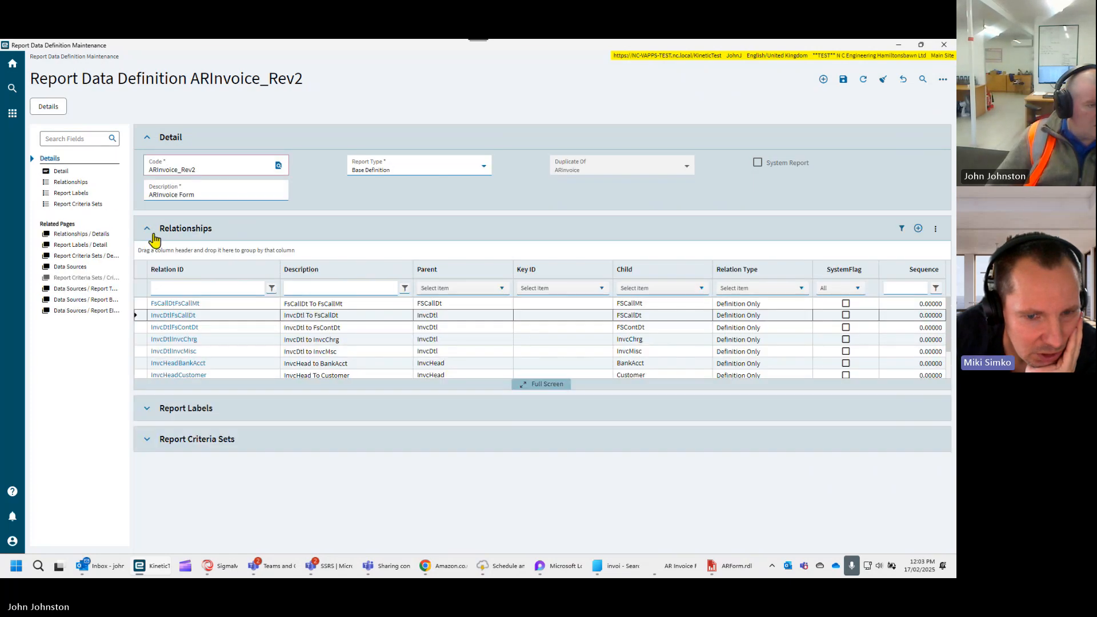
left_click(72, 182)
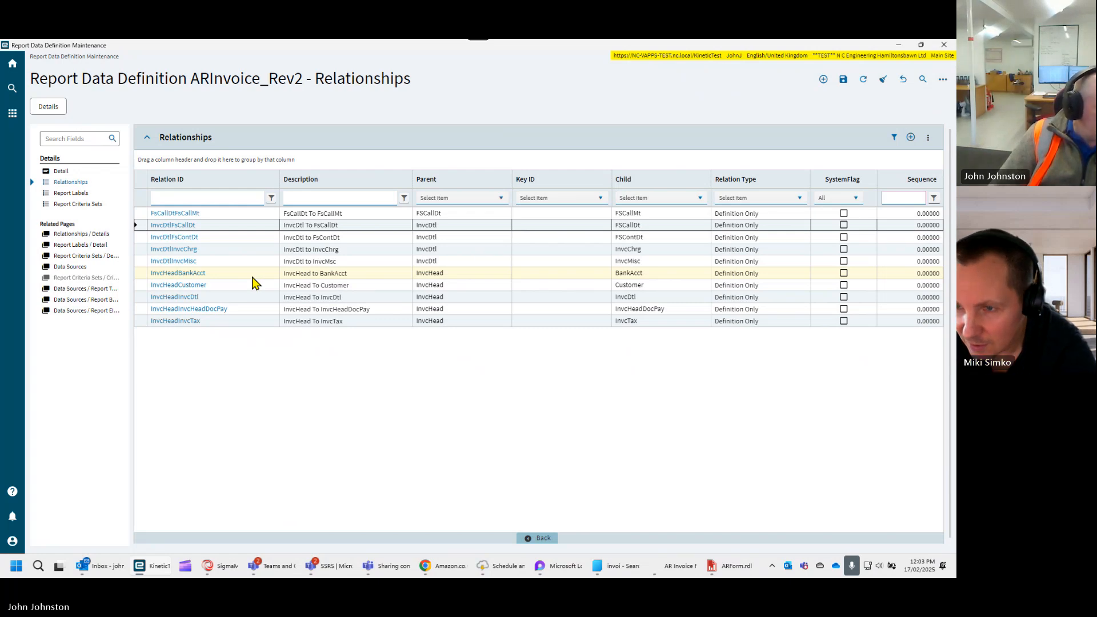
left_click(911, 138)
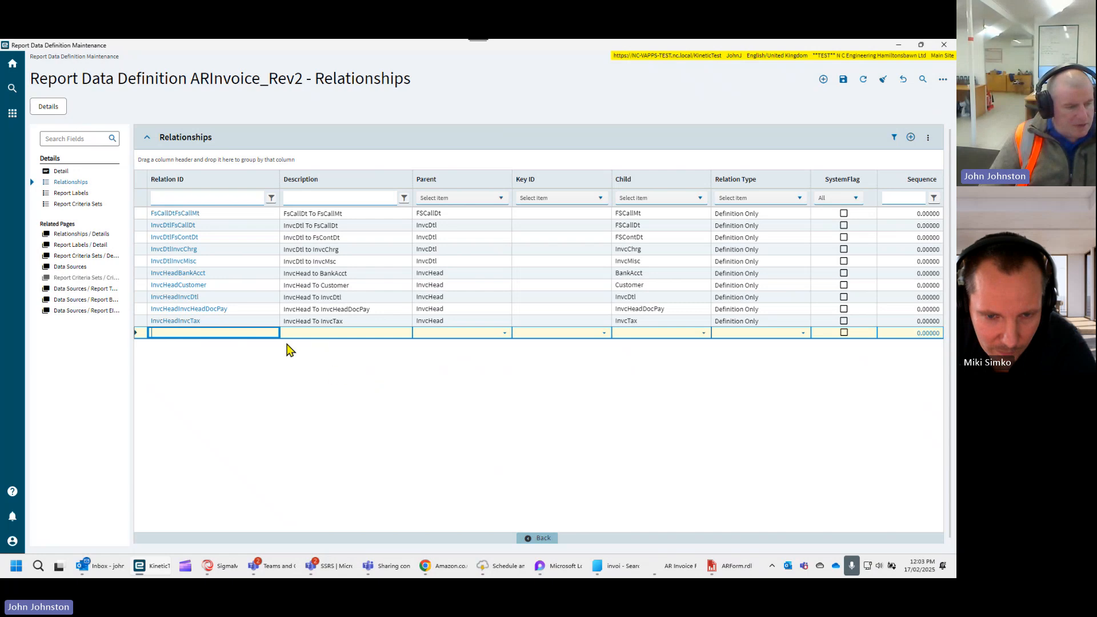
right_click(267, 335)
left_click(252, 331)
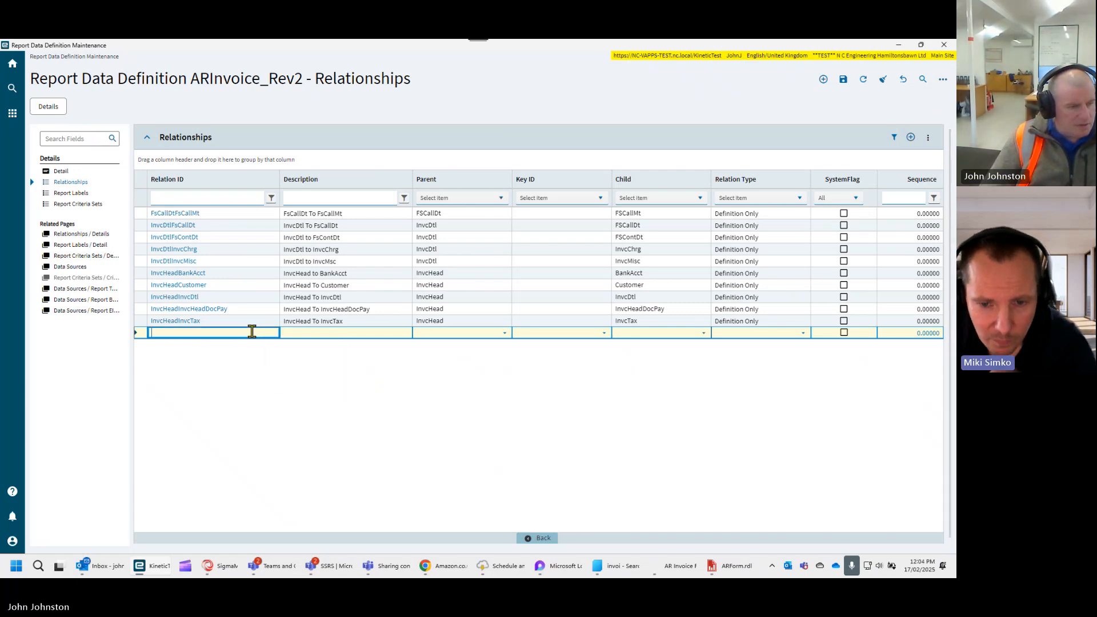
type("InvcHeacBaccList")
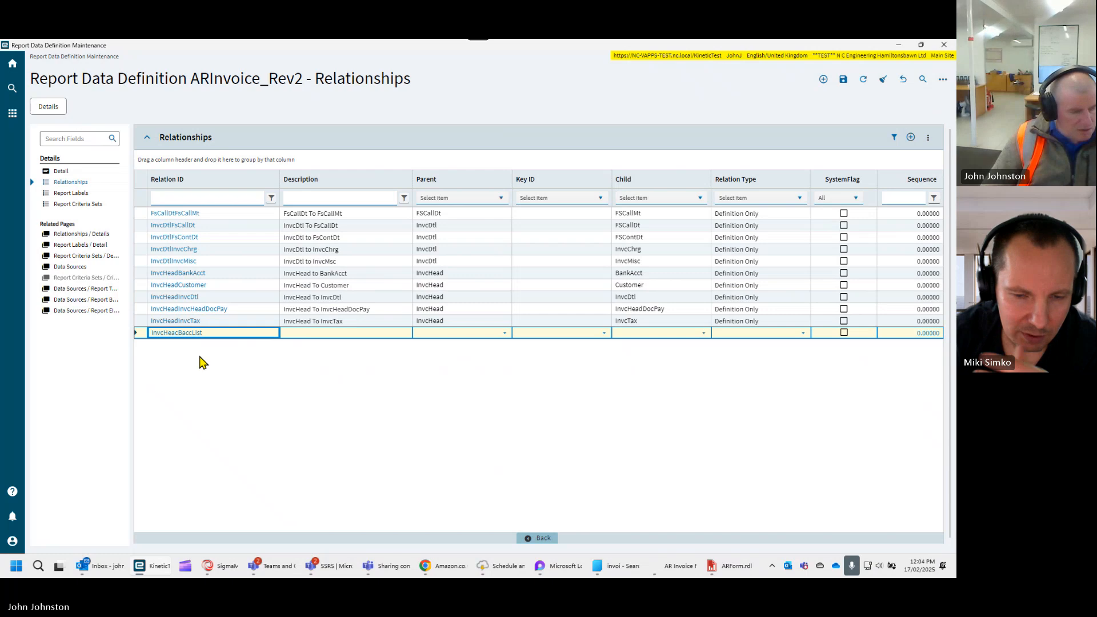
key("Tab")
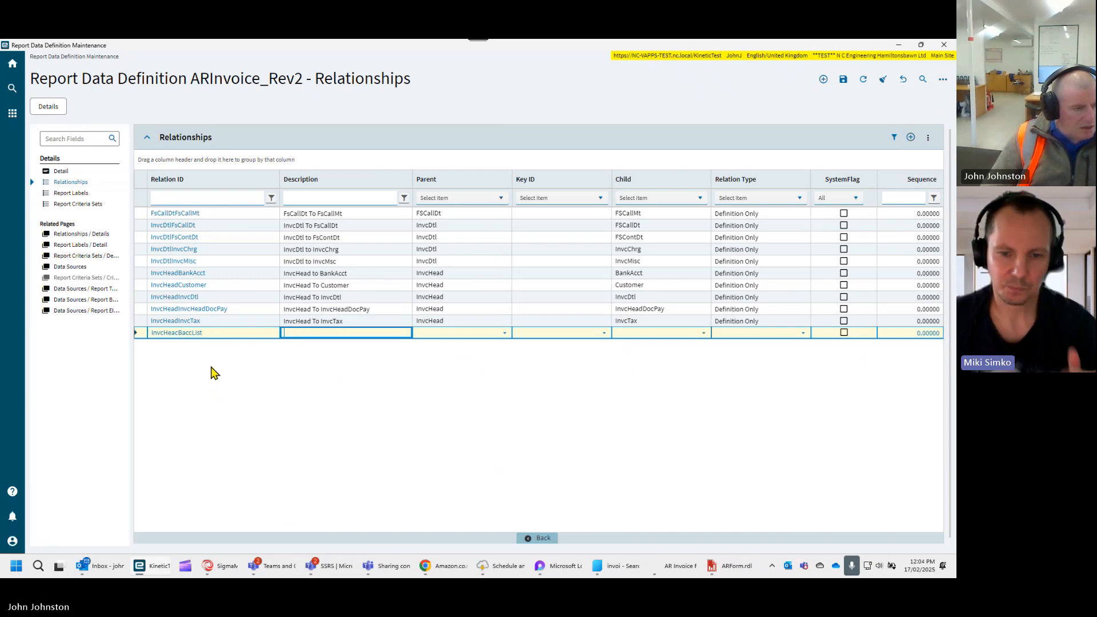
- Copy the new relationship's ID into its description and edit the description to read "InvcHead To BaccList"
left_click(214, 332)
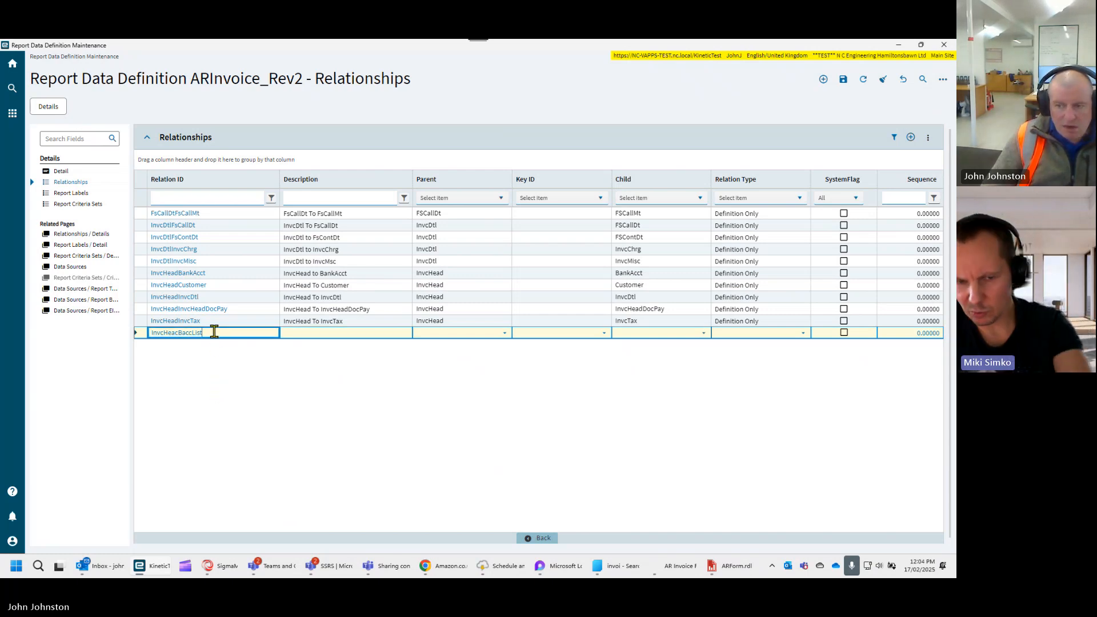
left_click(301, 332)
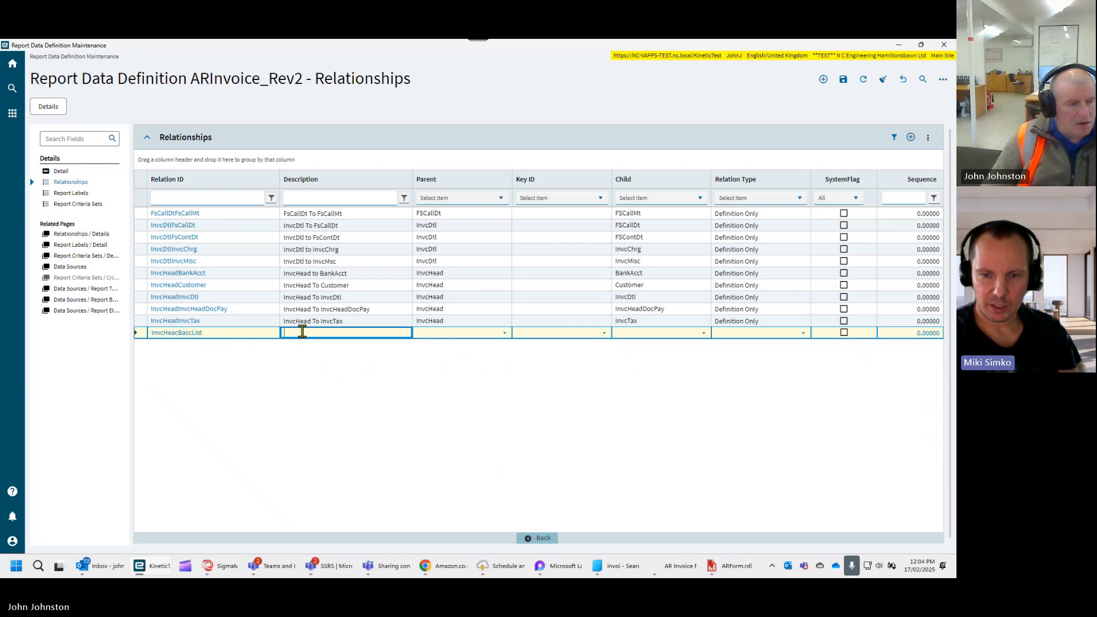
left_click(188, 332)
left_click_drag(195, 333, 129, 338)
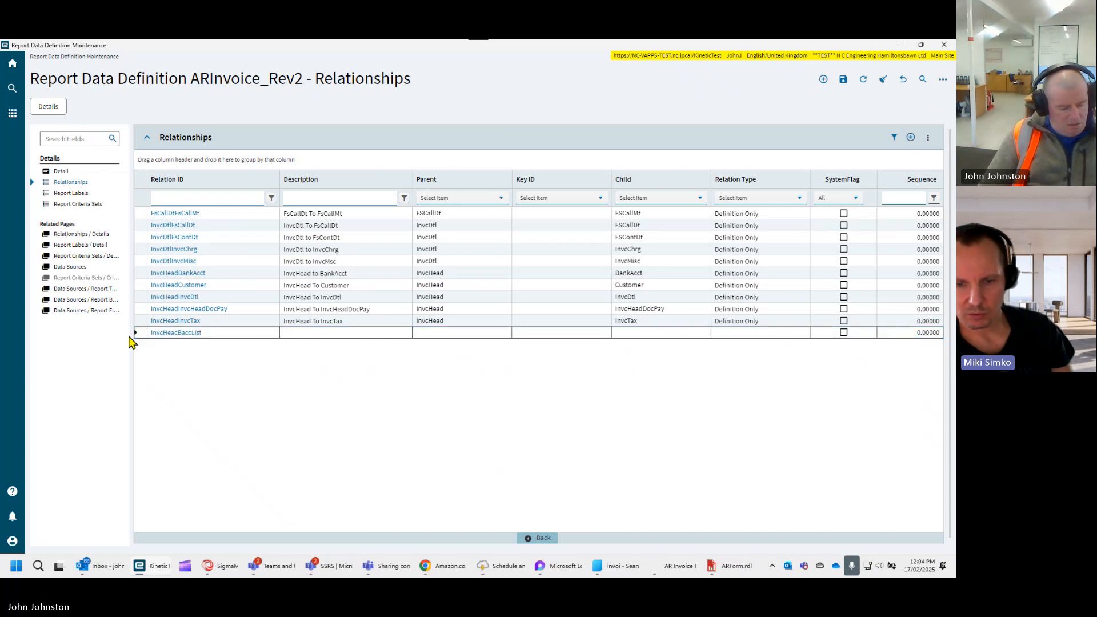
left_click(254, 333)
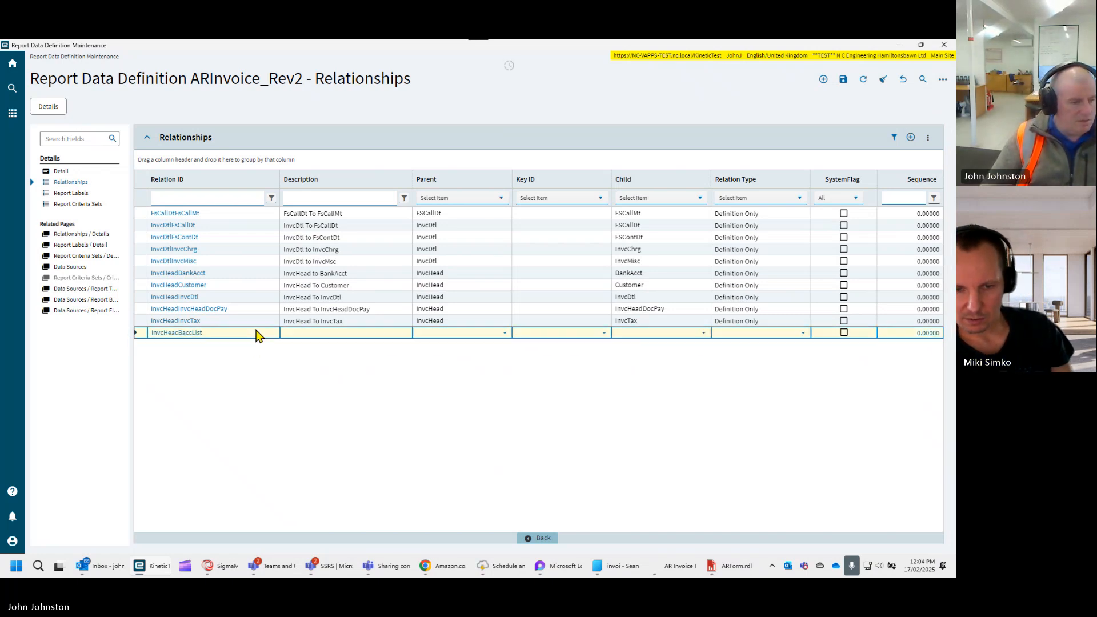
double_click(239, 332)
key("ctrl+c")
left_click(297, 332)
key("ctrl+v")
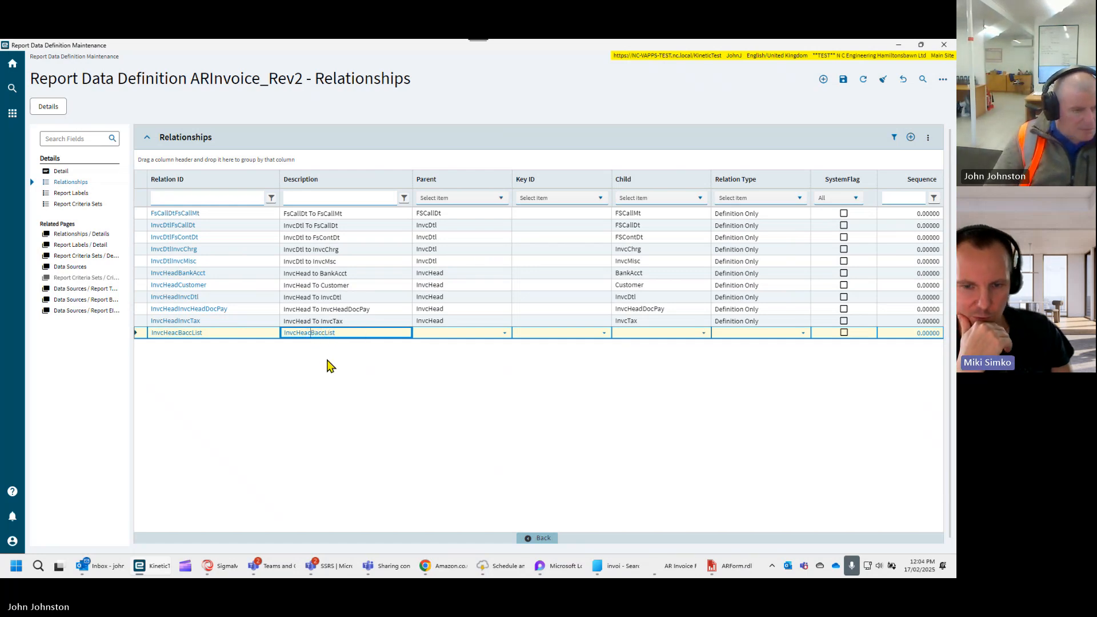
key("BackSpace")
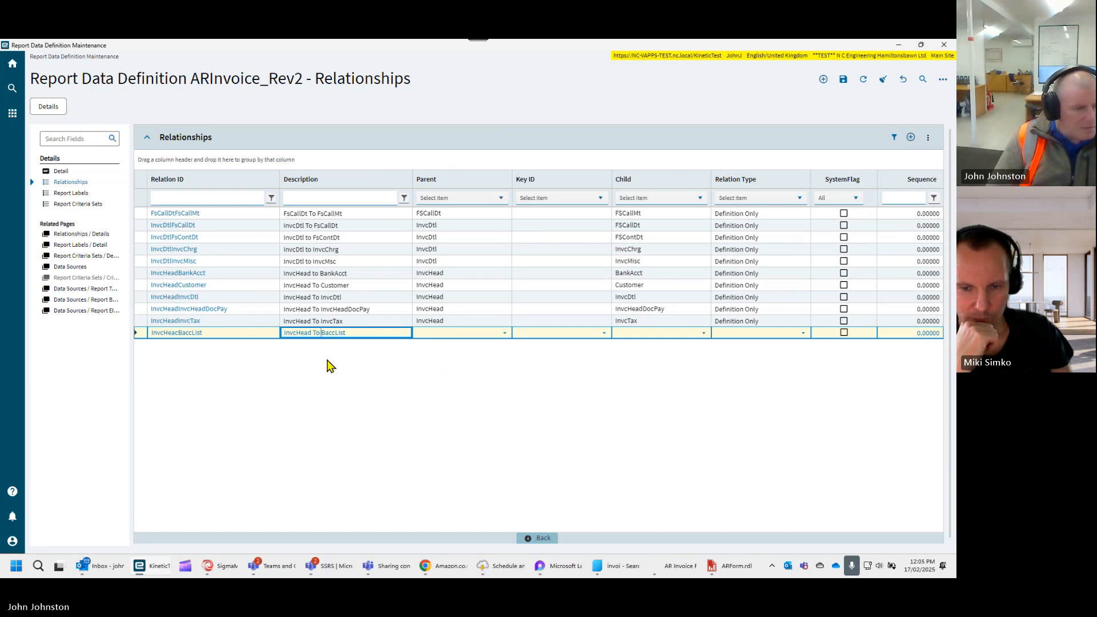
left_click(358, 332)
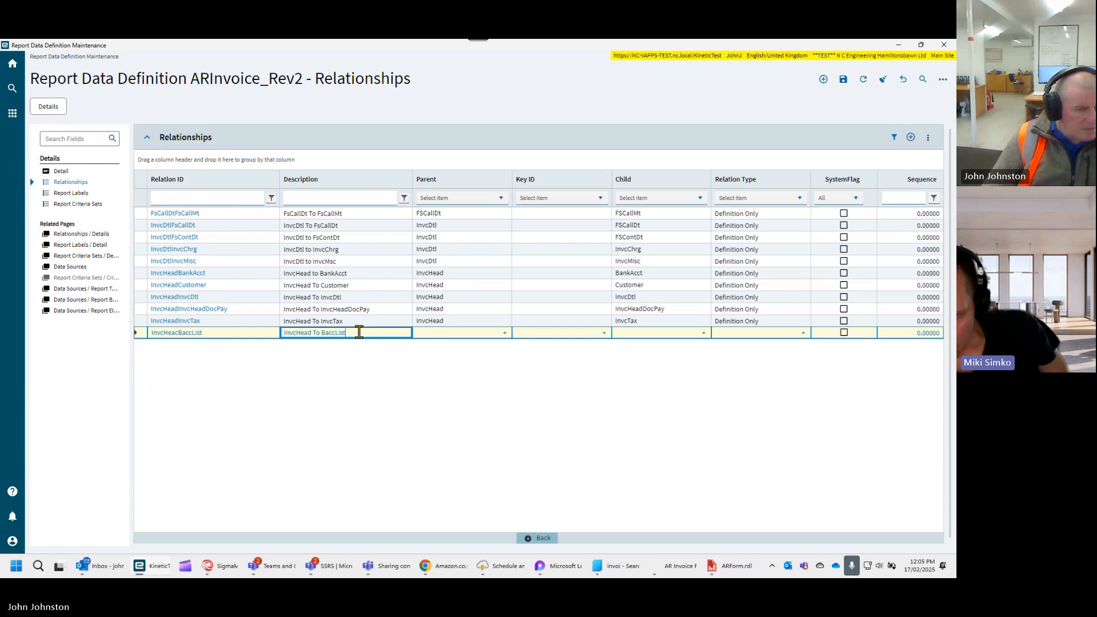
- Choose InvcHead as the parent table of the new relationship
left_click(504, 334)
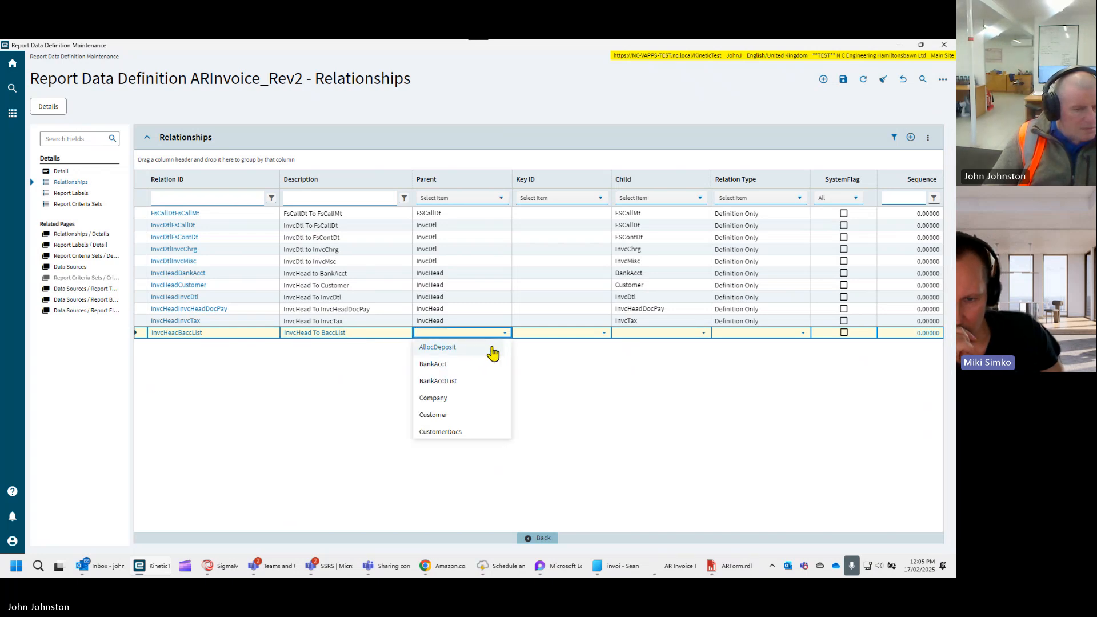
scroll(471, 410, "down", 1)
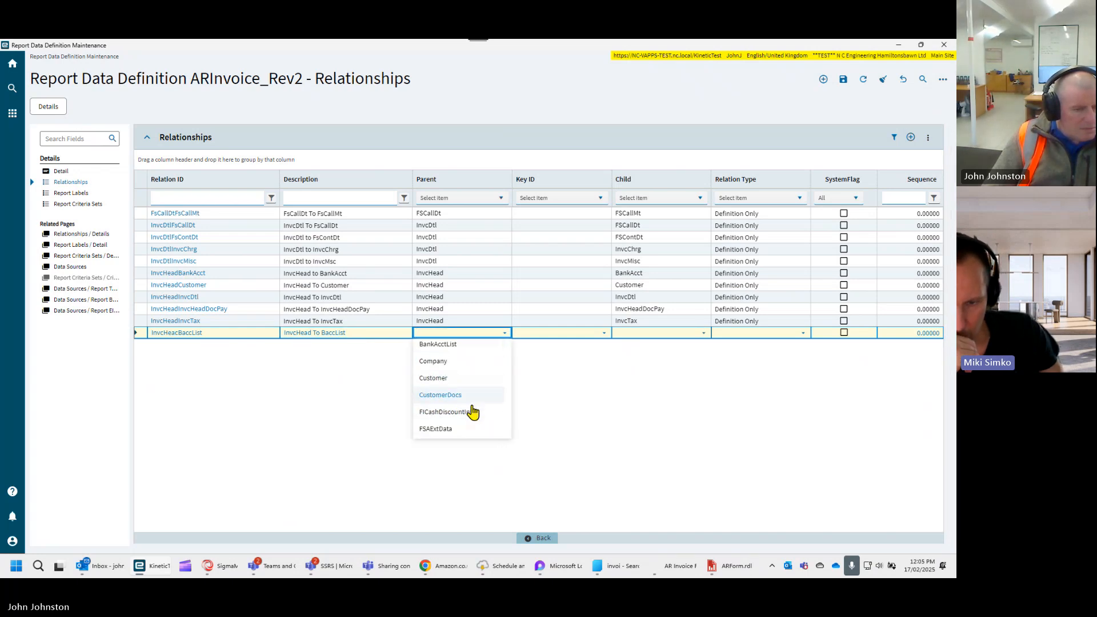
scroll(472, 411, "down", 3)
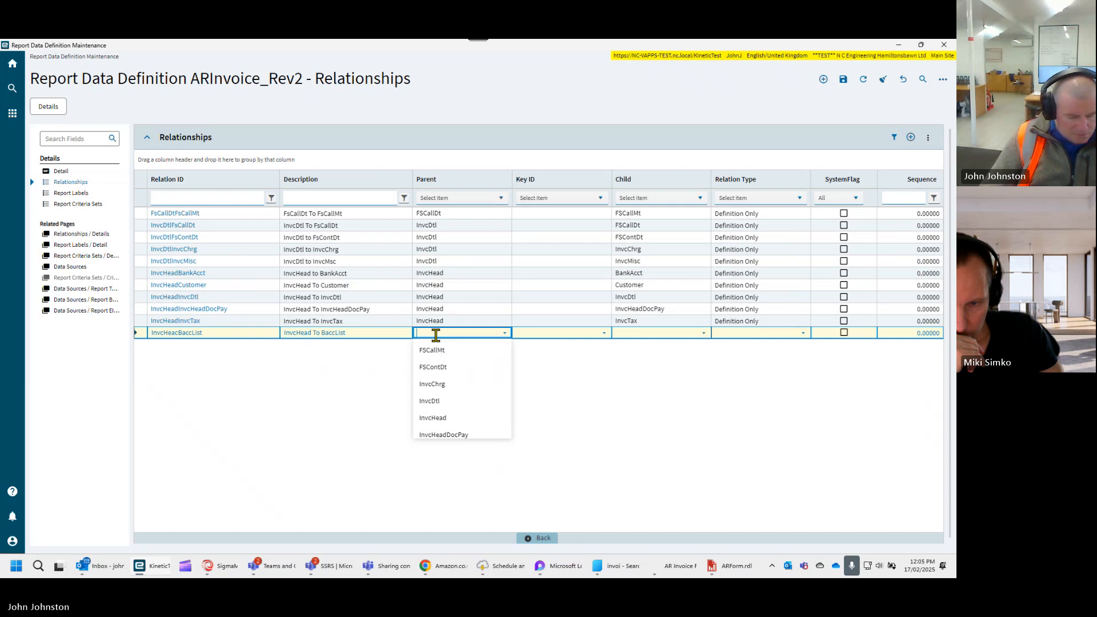
type("invcChrg")
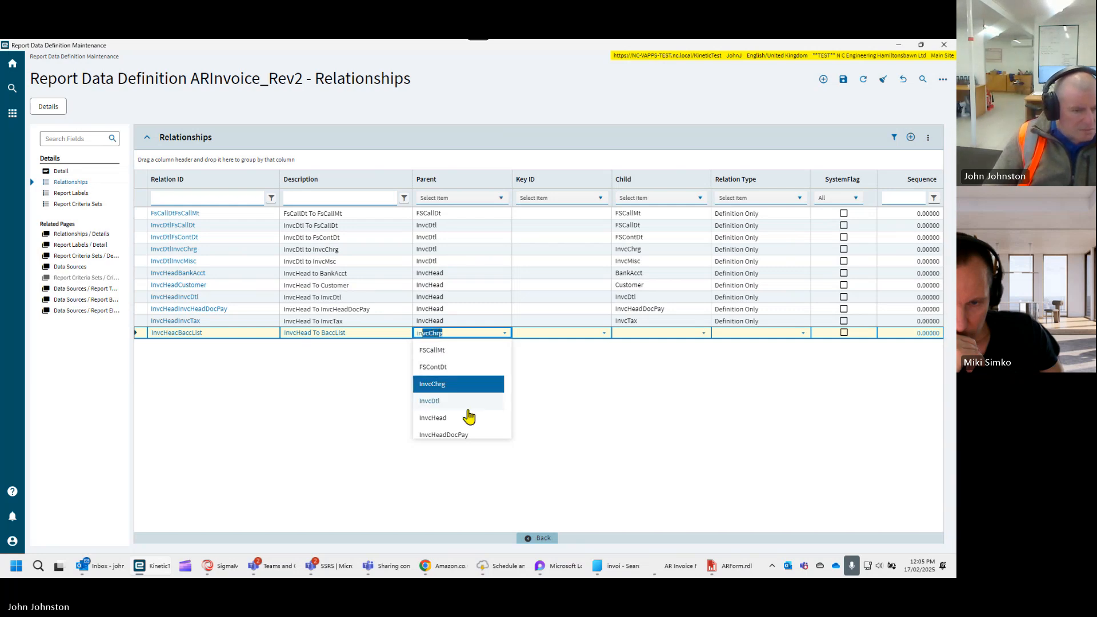
left_click(468, 418)
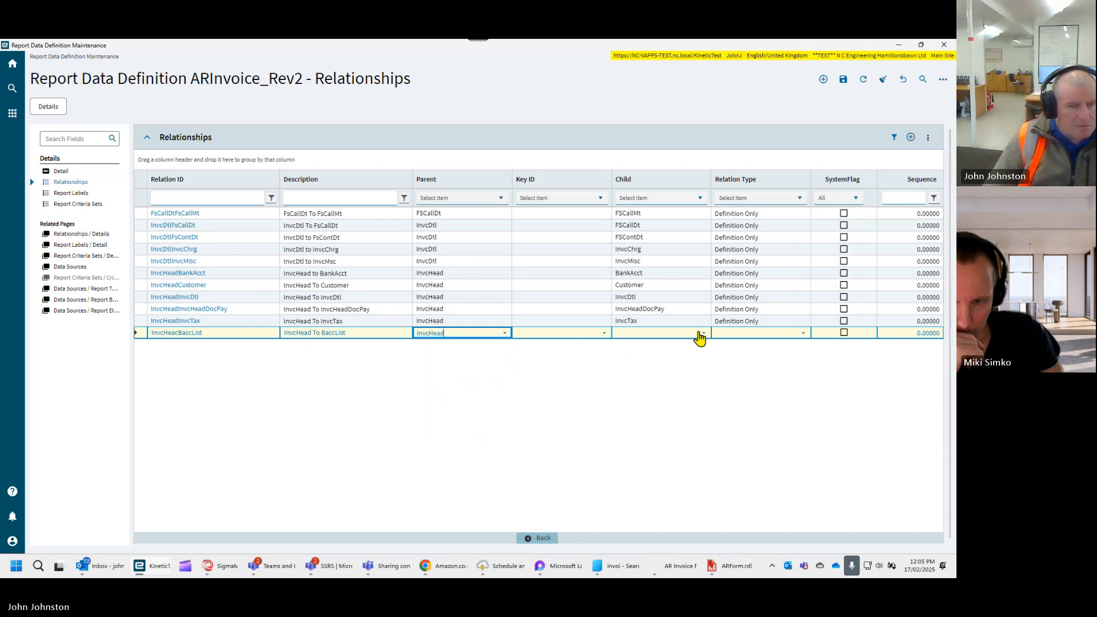
- Set the new relationship's child table to BankAcctList and its relation type to Output
left_click(701, 333)
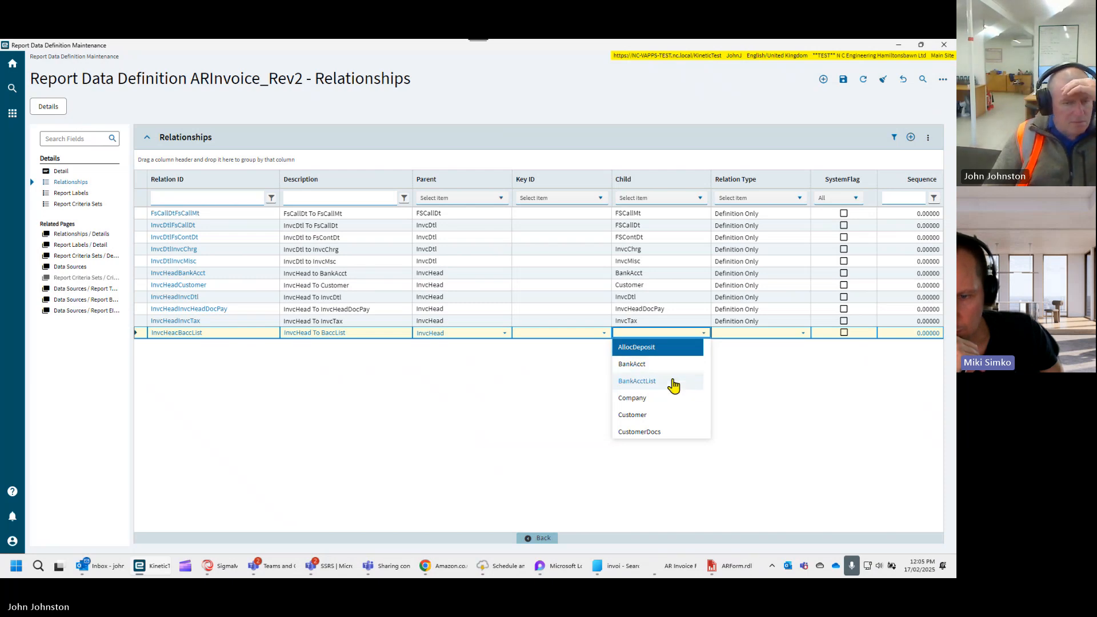
left_click(673, 382)
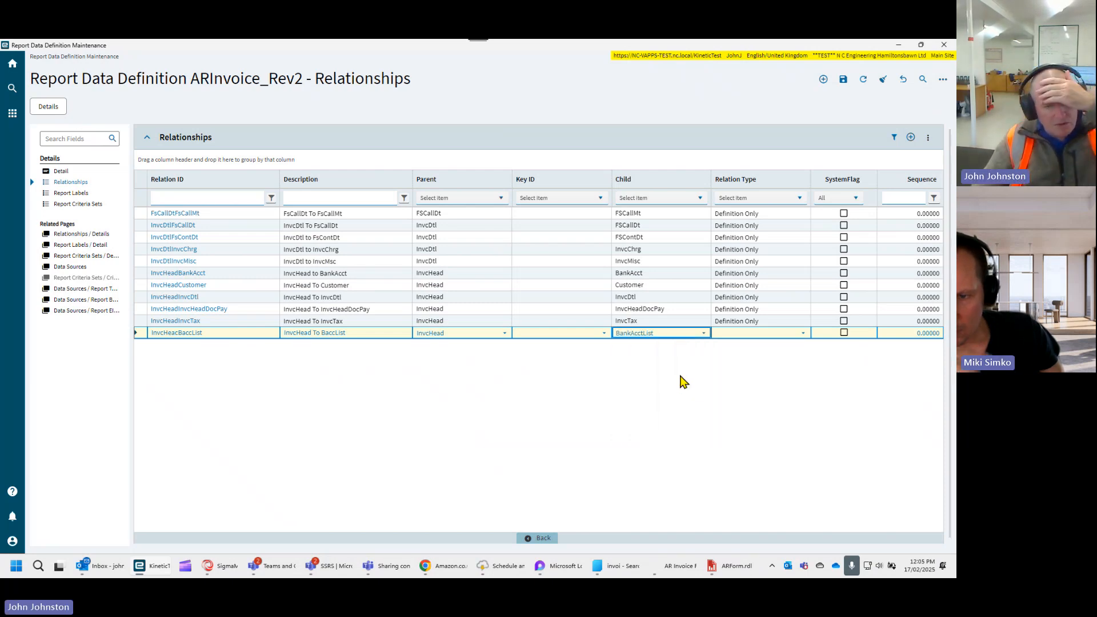
left_click(803, 334)
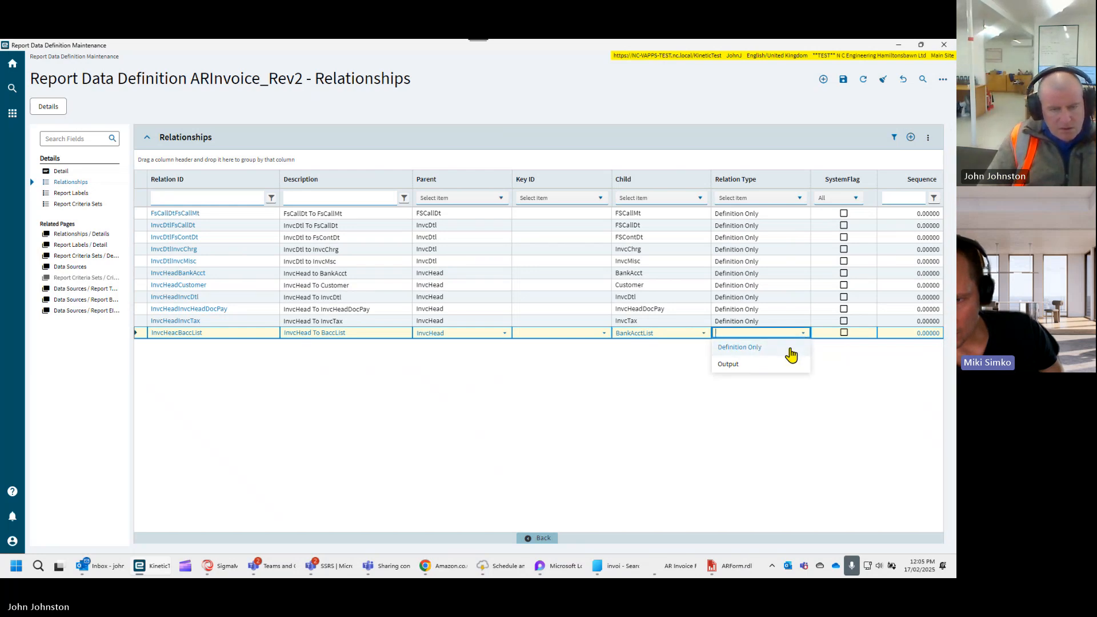
left_click(779, 366)
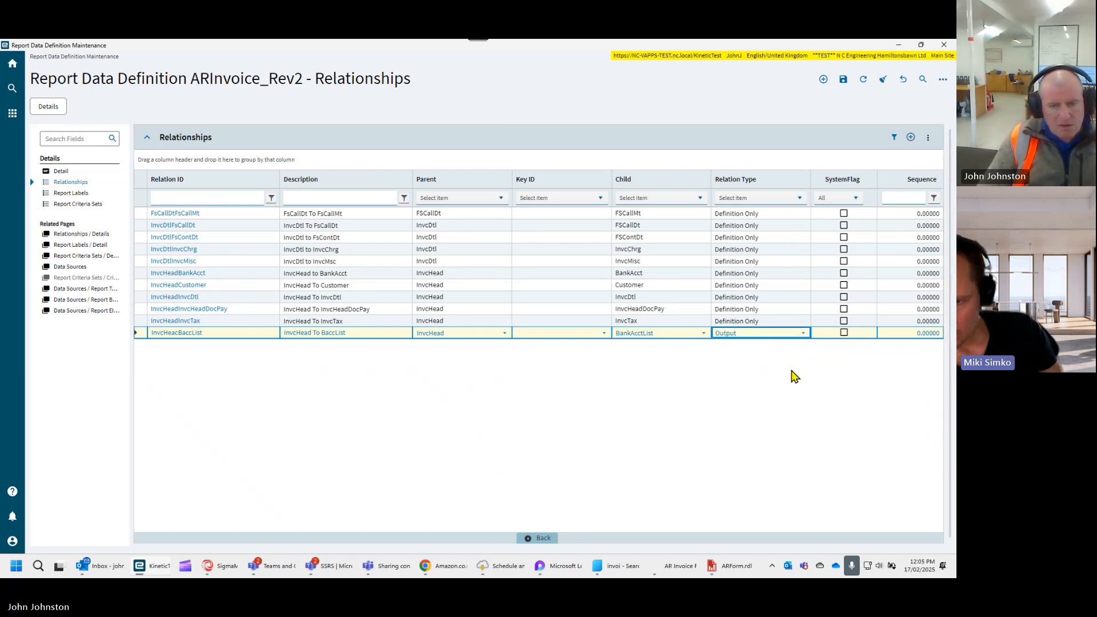
- Save the InvcHeacBaccList relationship and add a field link joining parent field Company to child field Company
left_click(843, 79)
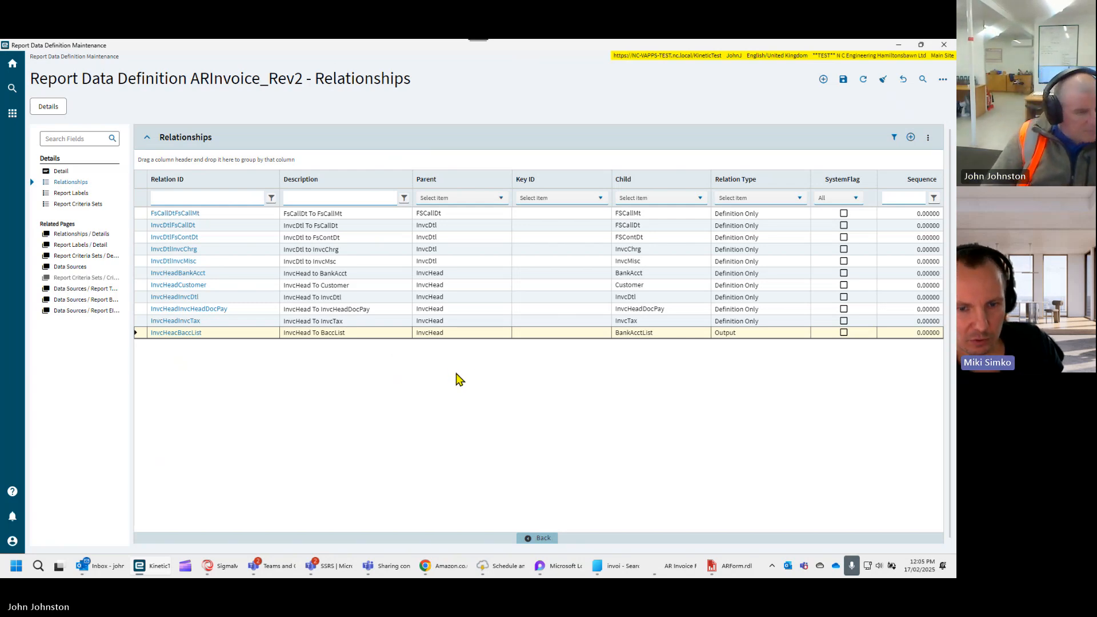
left_click(176, 334)
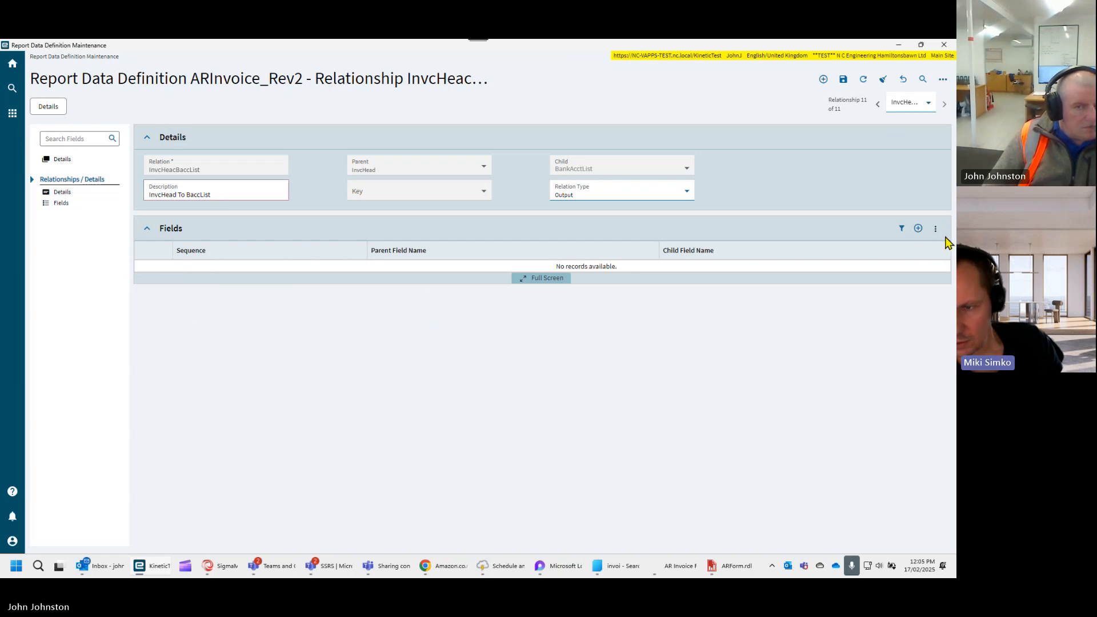
left_click(918, 229)
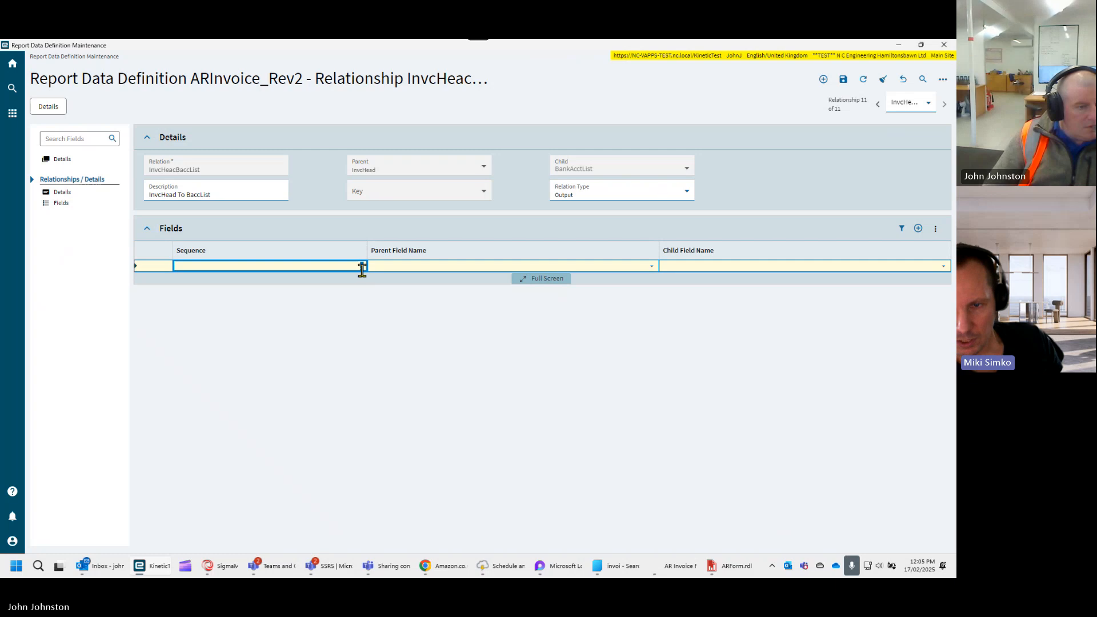
left_click(650, 266)
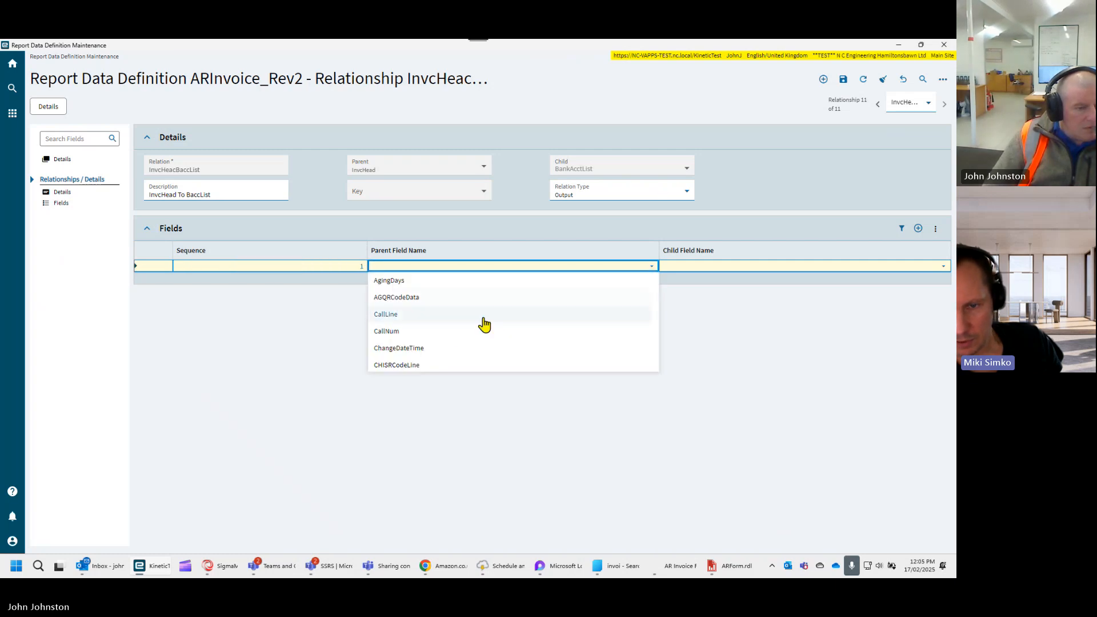
scroll(447, 333, "down", 6)
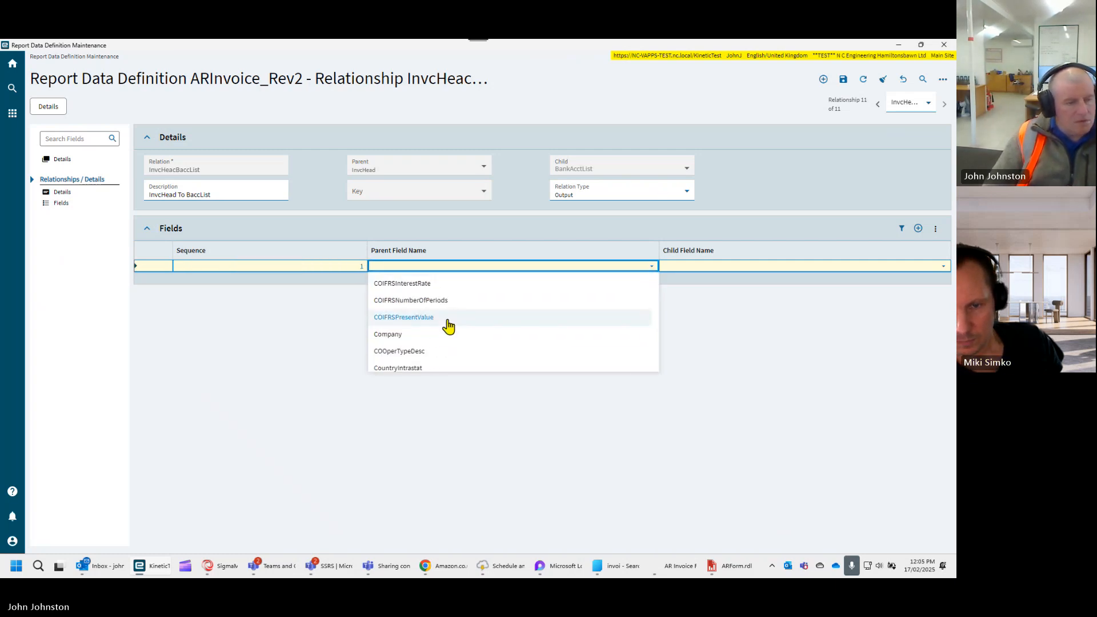
left_click(446, 335)
left_click(942, 267)
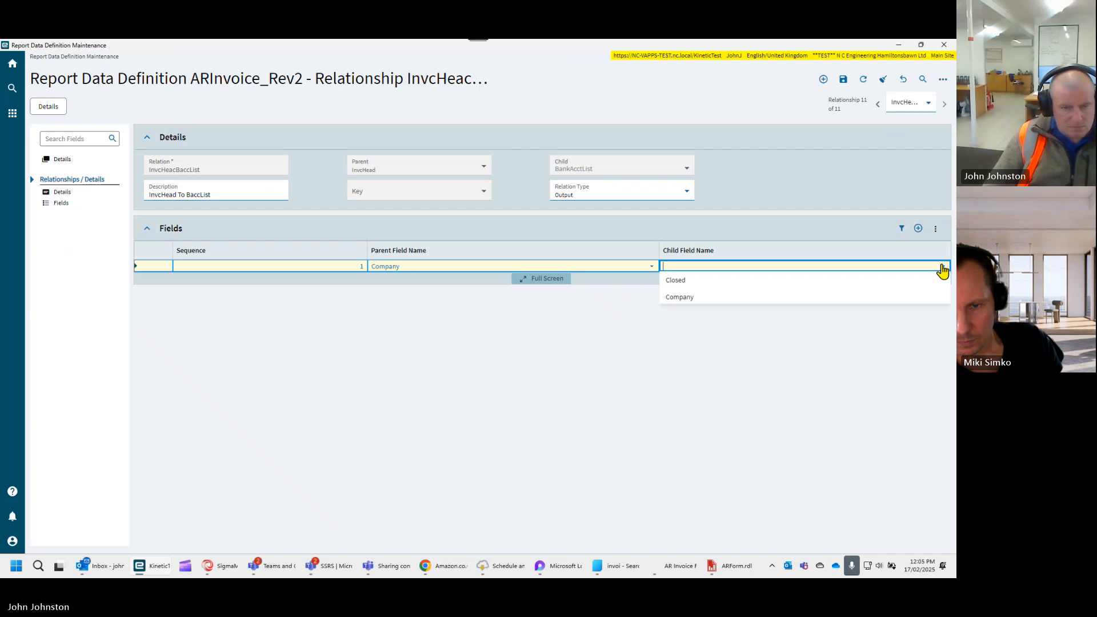
scroll(725, 333, "down", 1)
left_click(698, 338)
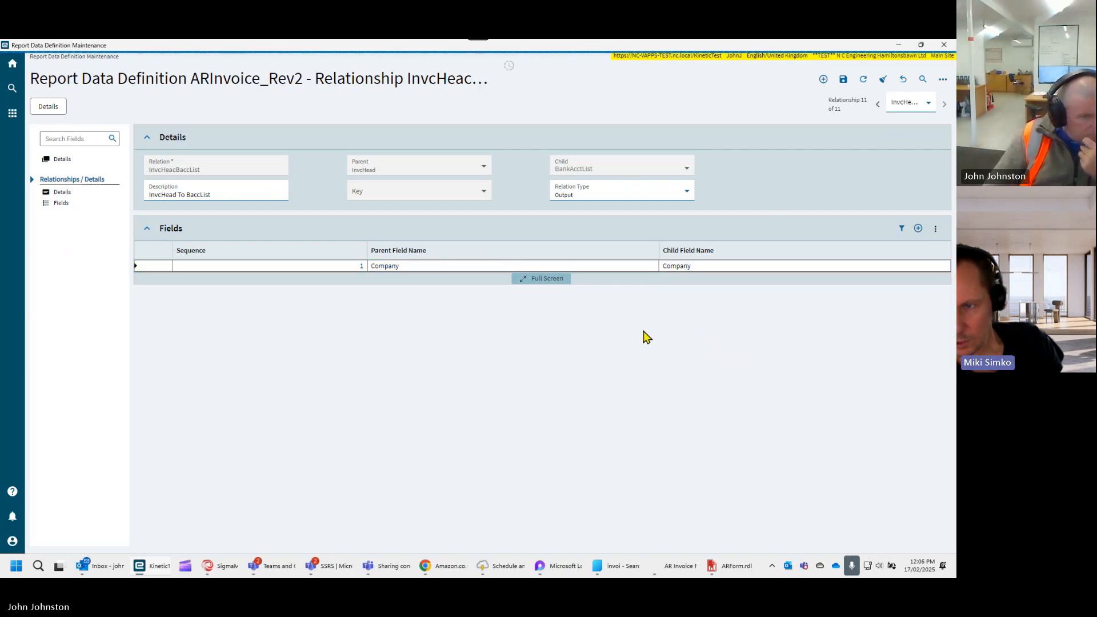
- Try to add a second field link to the relationship using a currency field as the parent field
left_click(918, 228)
left_click(652, 278)
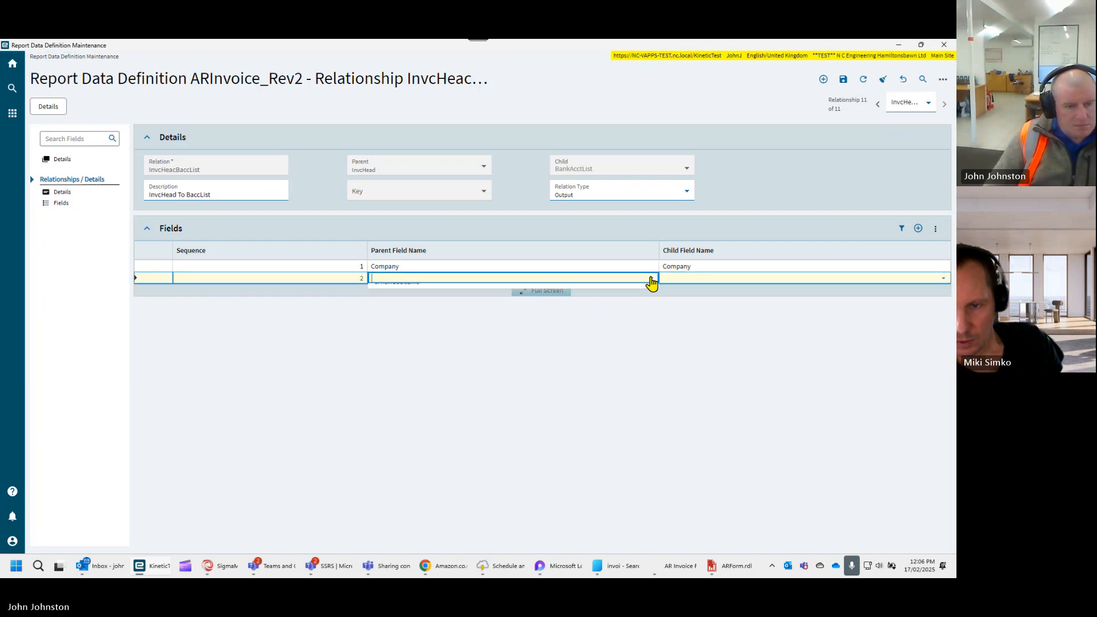
scroll(570, 331, "down", 1)
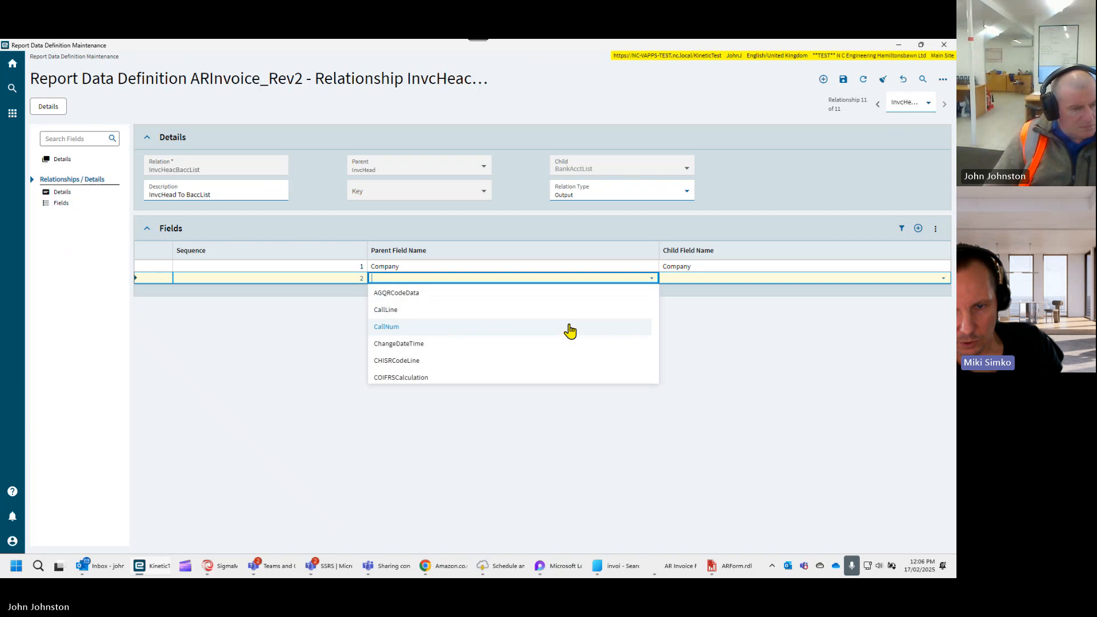
scroll(570, 330, "down", 5)
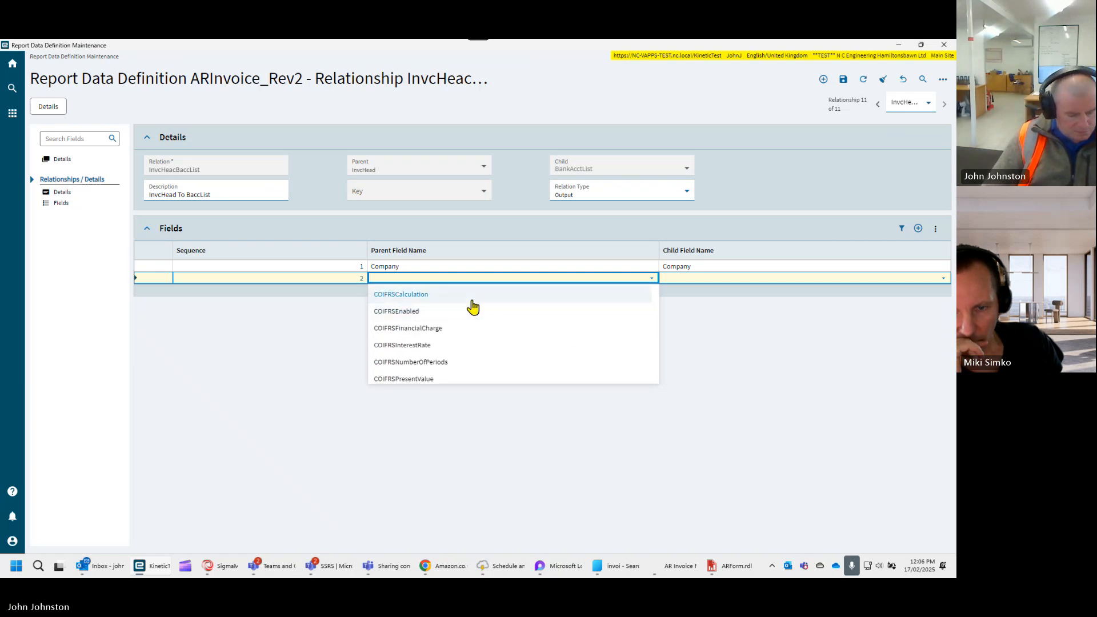
type("custNum")
scroll(482, 358, "down", 2)
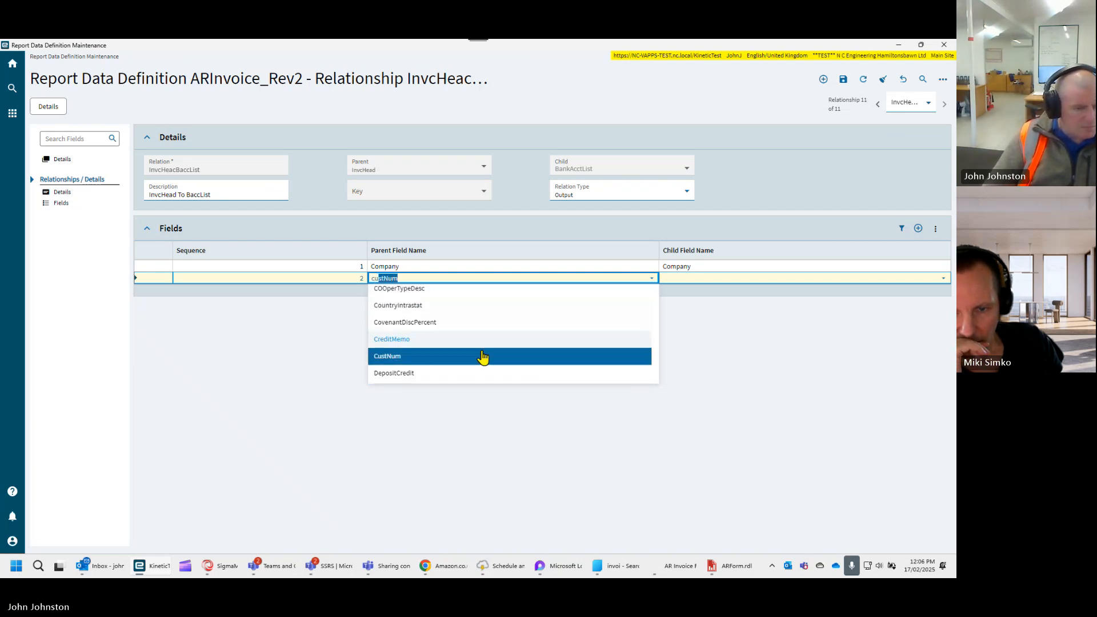
scroll(483, 358, "down", 1)
scroll(482, 358, "up", 2)
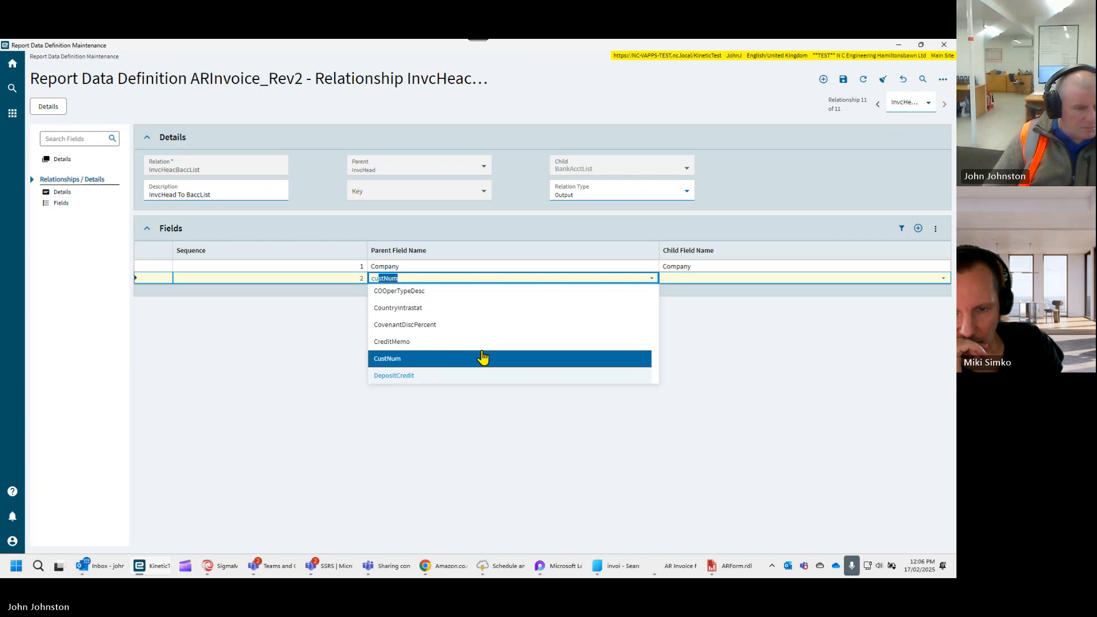
scroll(482, 358, "up", 3)
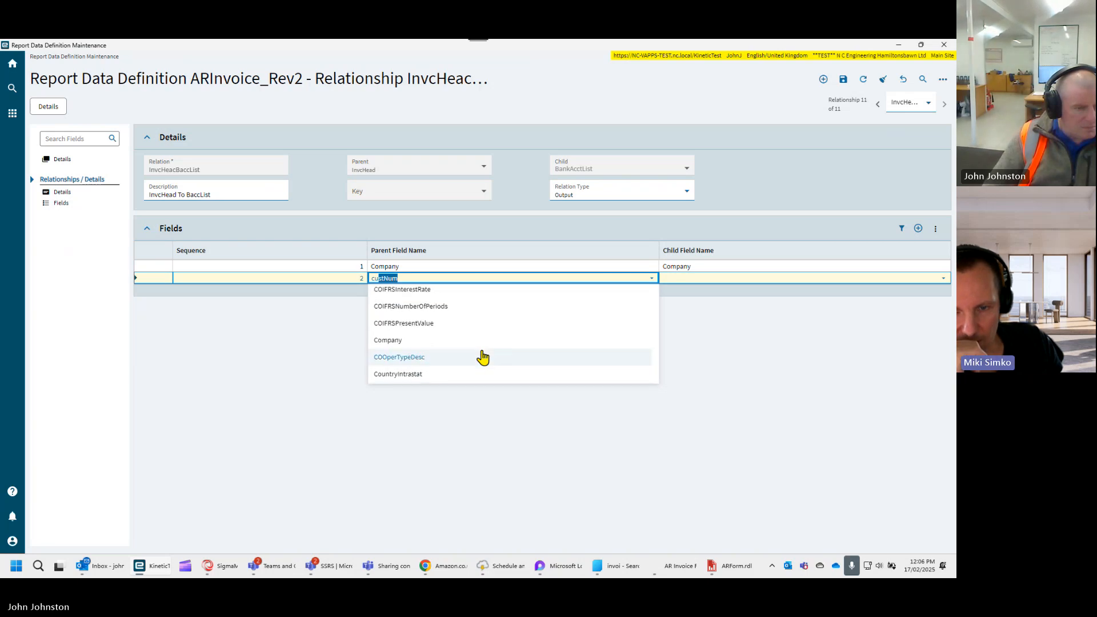
scroll(482, 358, "down", 3)
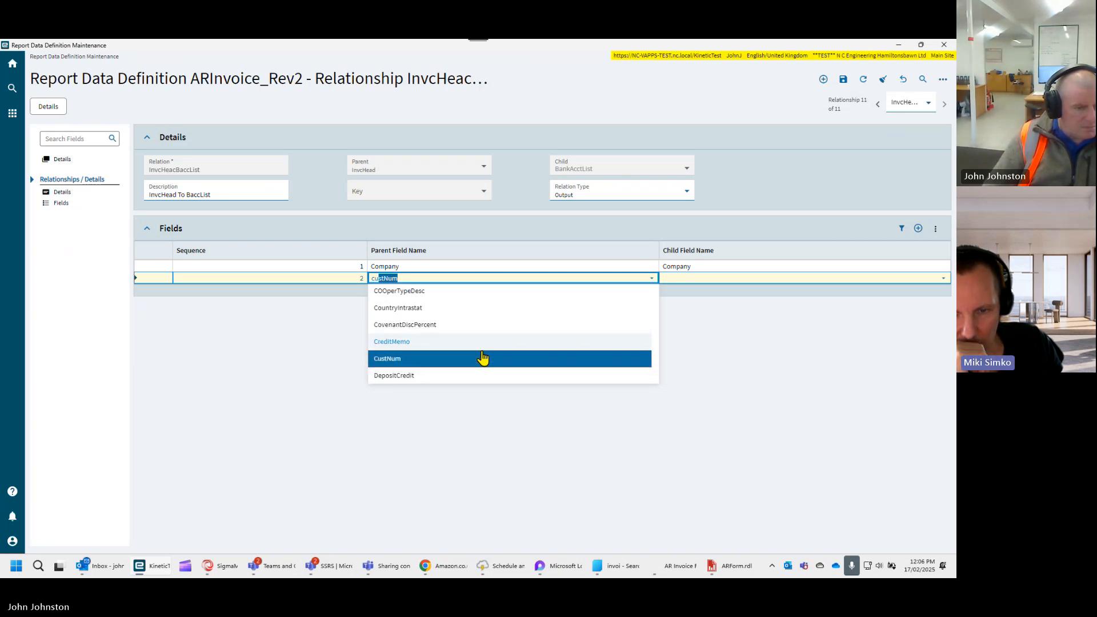
left_click(414, 277)
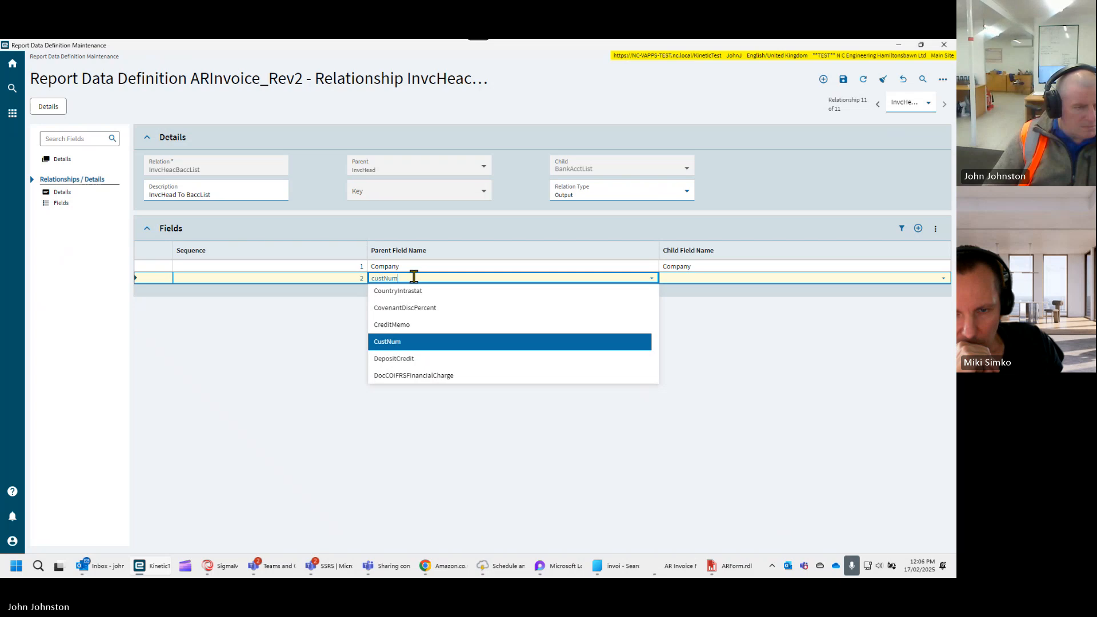
key("BackSpace")
key("BackSpace")
key("BackSpace")
key("BackSpace")
key("BackSpace")
key("BackSpace")
key("BackSpace")
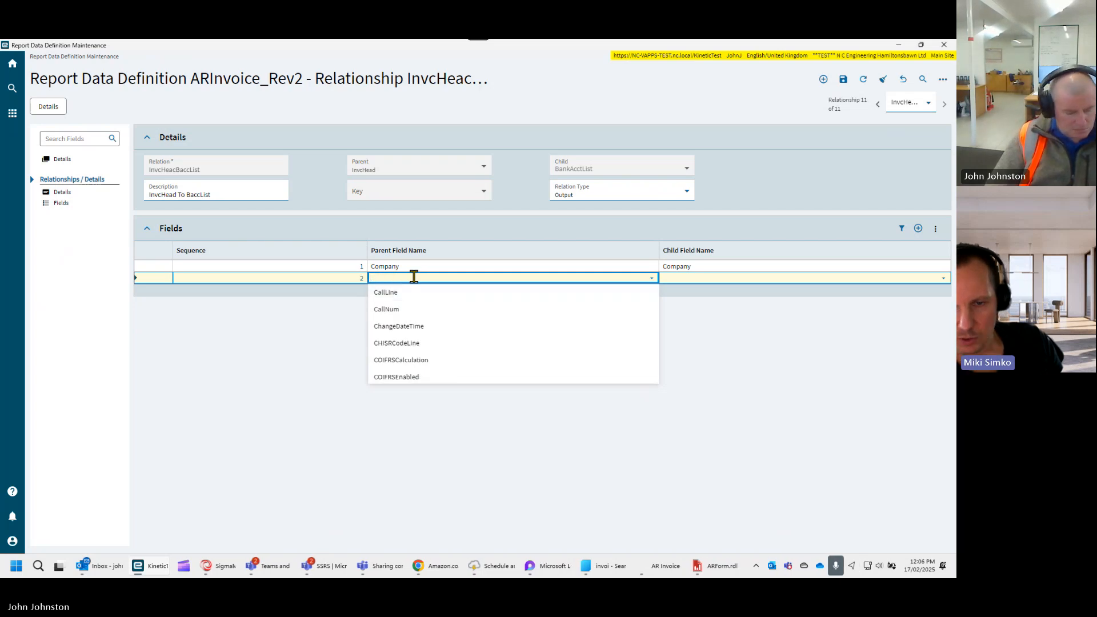
type("cur")
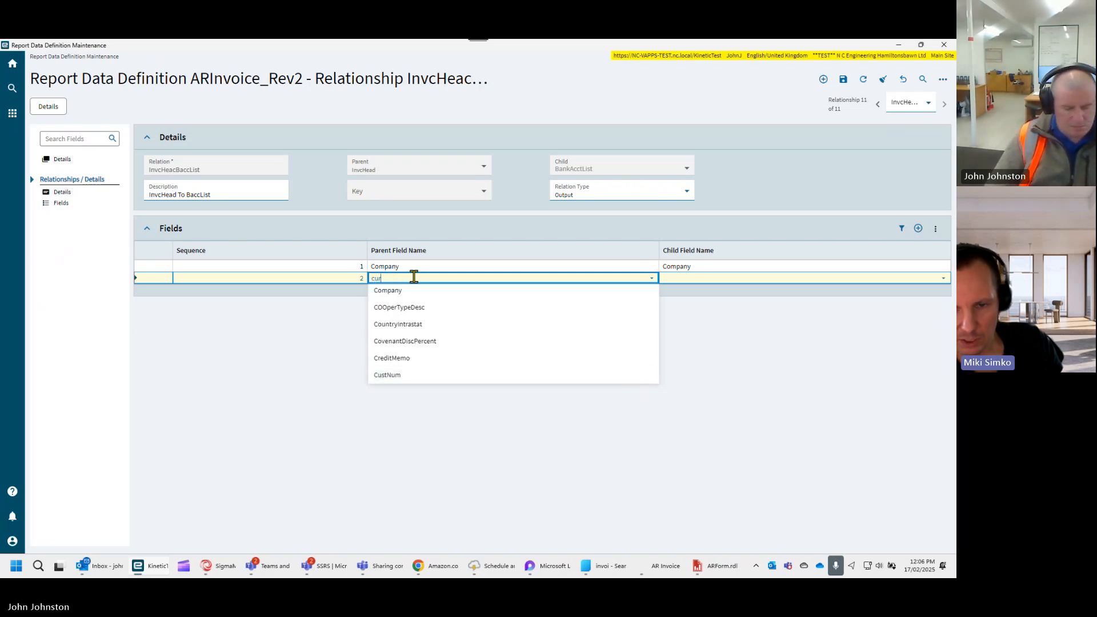
key("BackSpace")
key("BackSpace")
key("BackSpace")
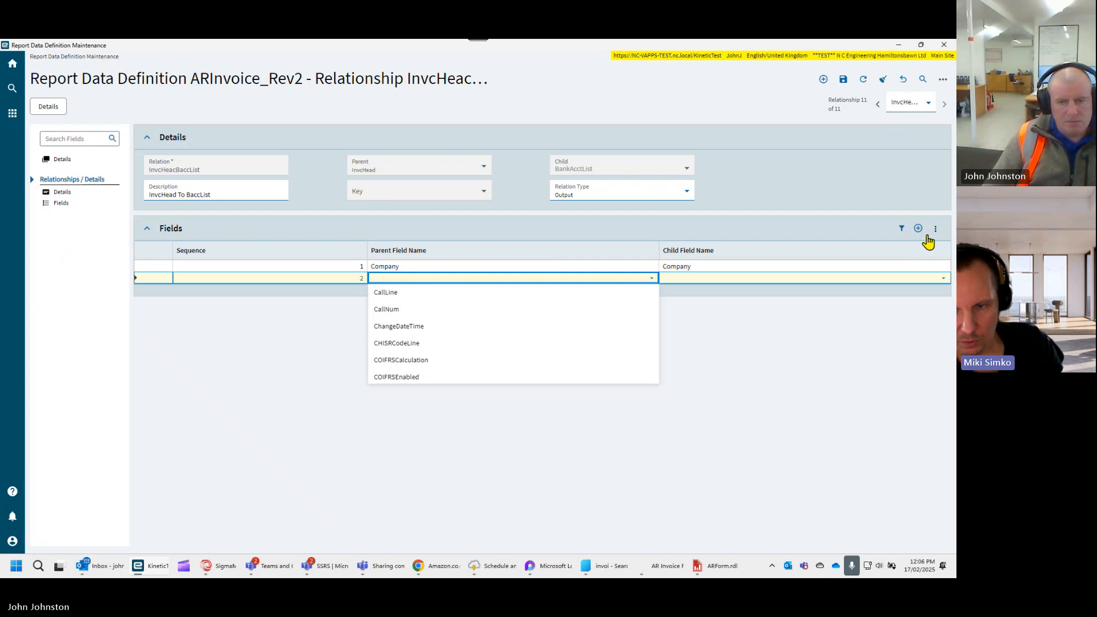
- Delete the empty second field link from the relationship and confirm the deletion
left_click(935, 228)
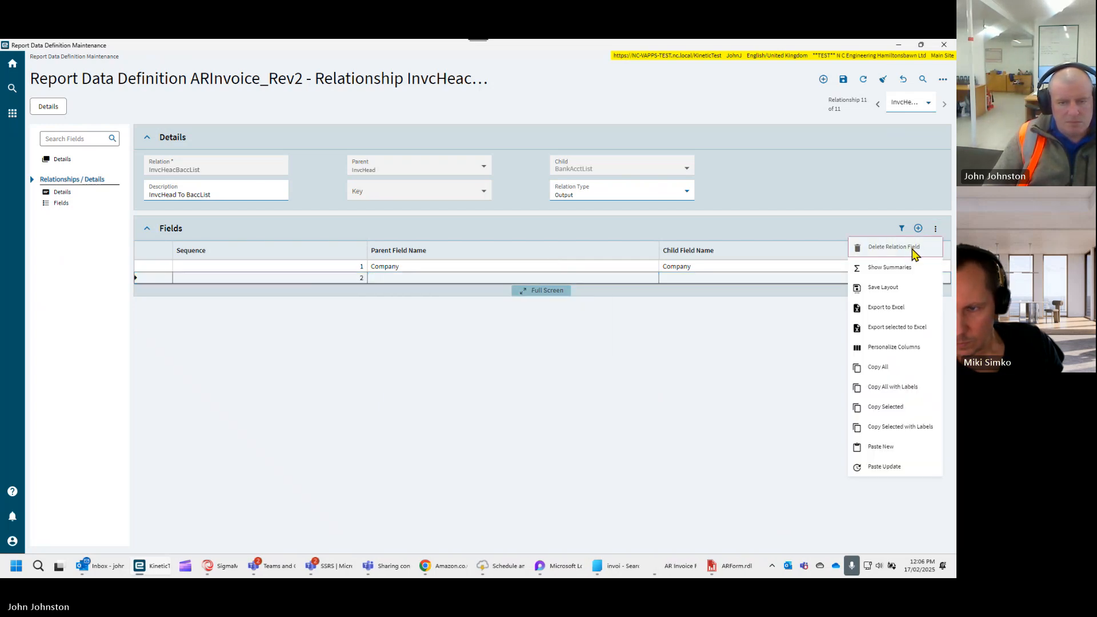
left_click(894, 246)
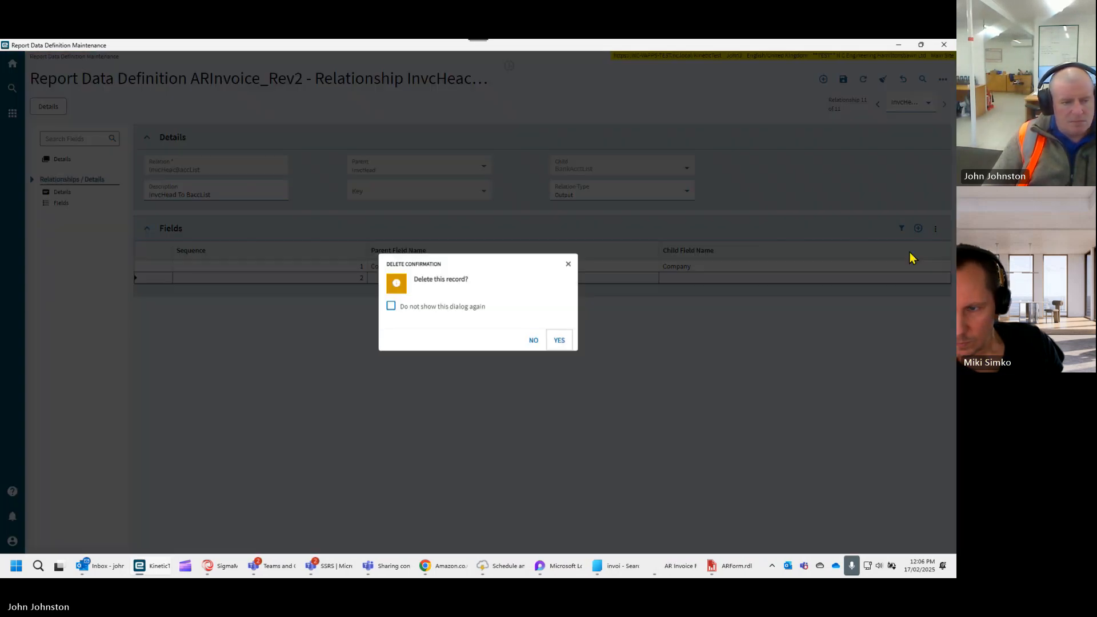
left_click(559, 341)
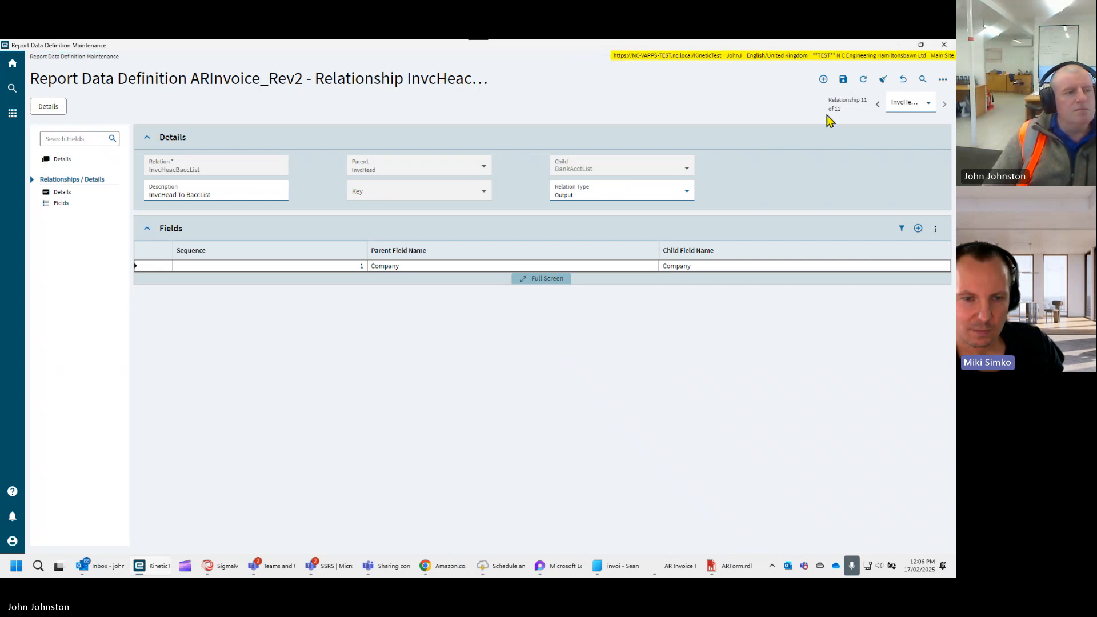
- Open the InvcHead table from the data sources of the ARInvoice_Rev2 definition
left_click(37, 112)
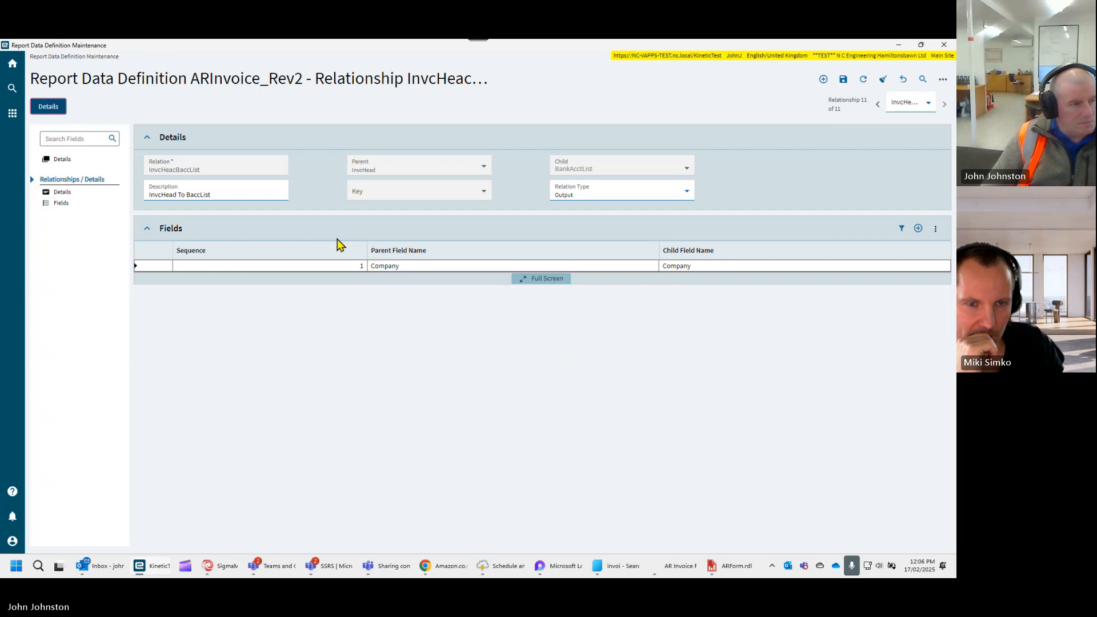
left_click(57, 159)
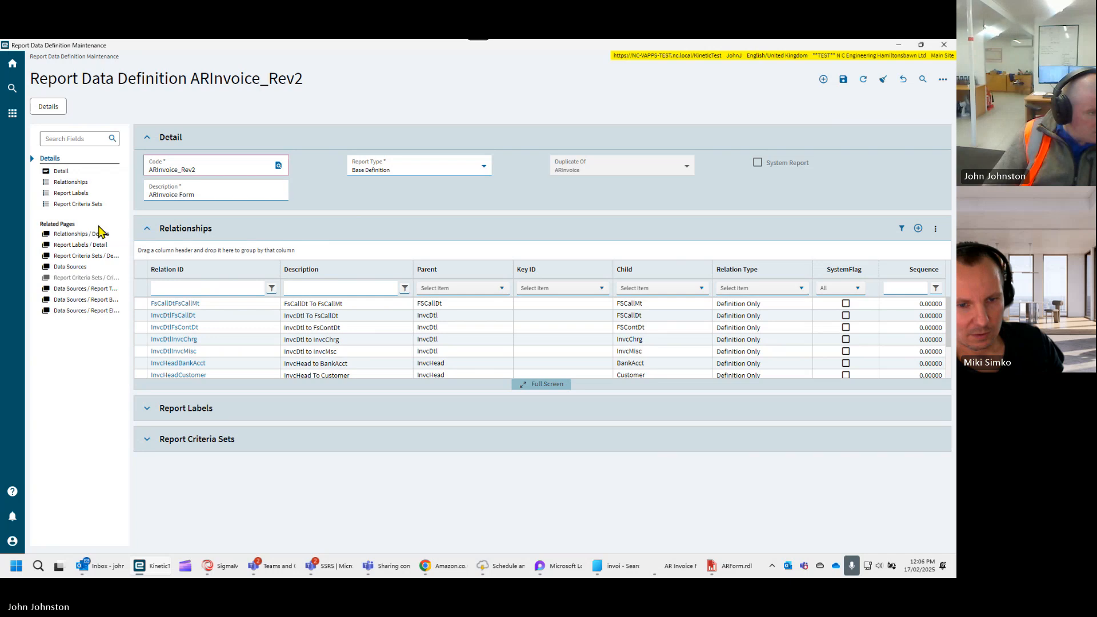
left_click(73, 270)
scroll(414, 236, "down", 3)
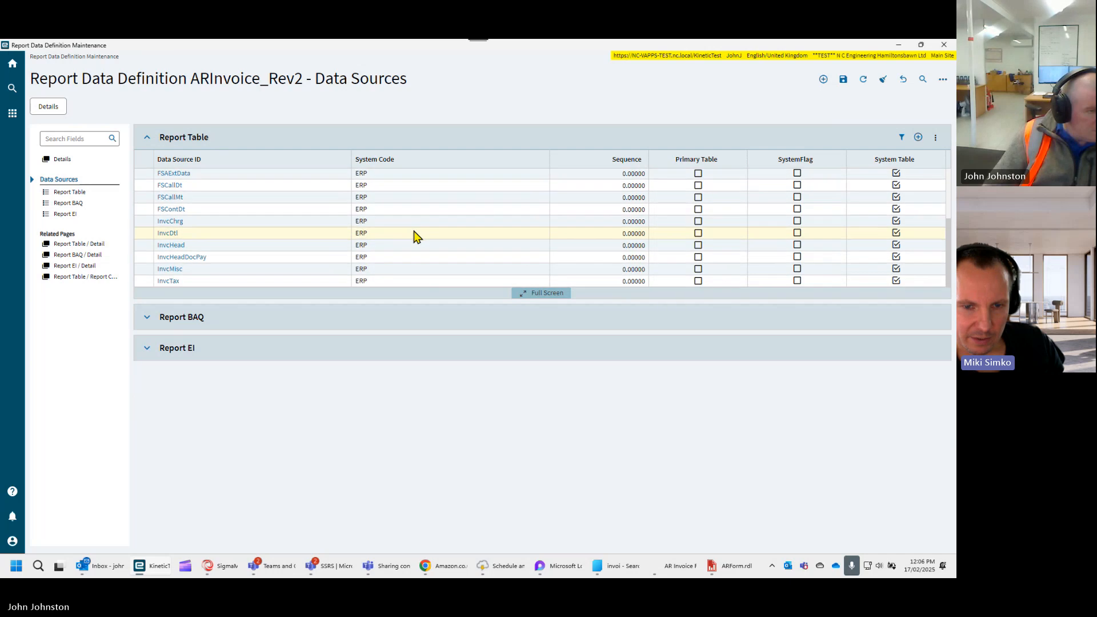
left_click(169, 245)
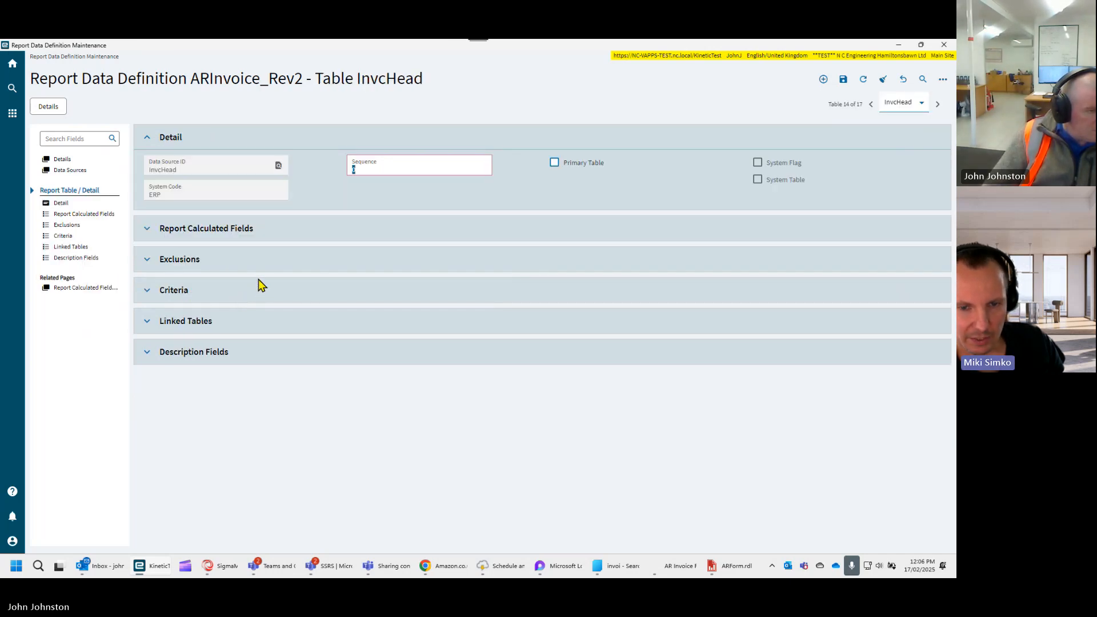
- Filter the InvcHead exclusions by "cur", stop excluding the CurrencyCode column, and save the definition
left_click(148, 261)
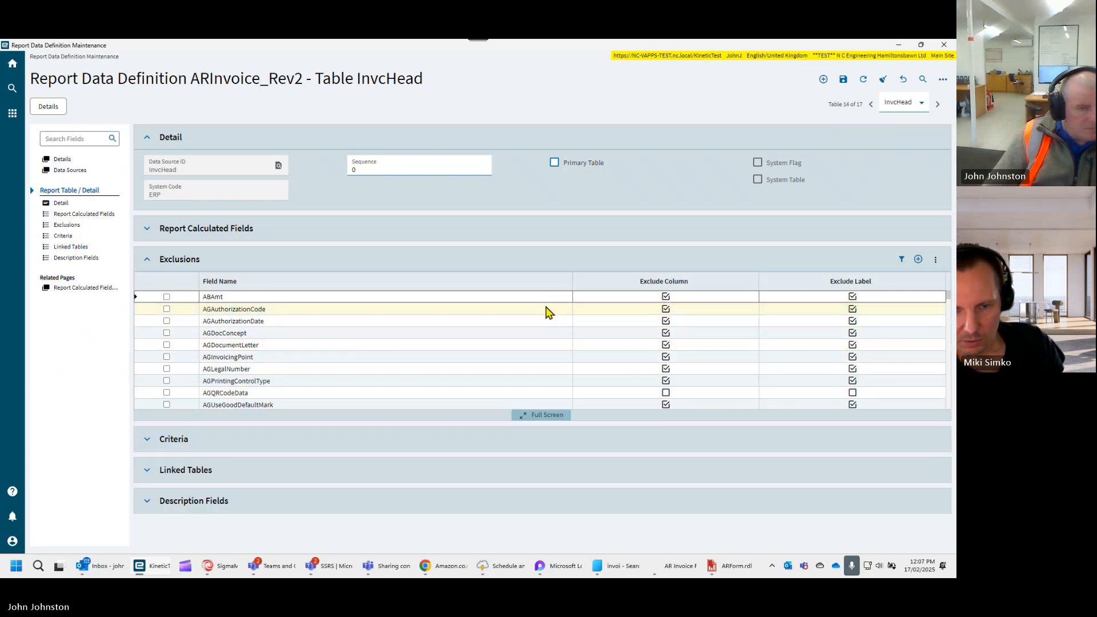
left_click(902, 260)
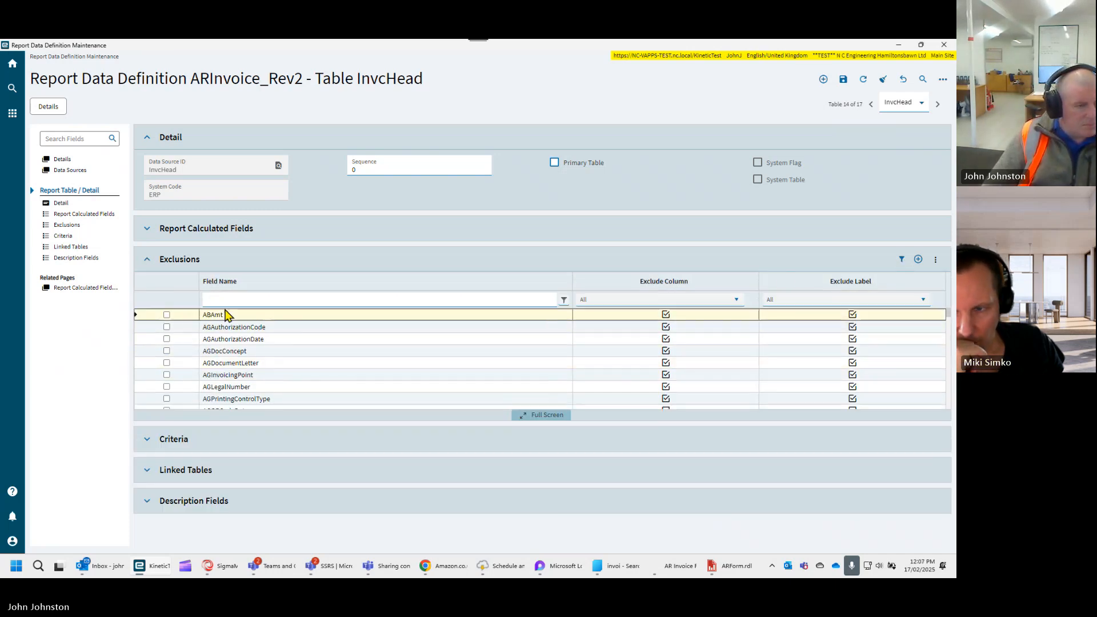
left_click(229, 301)
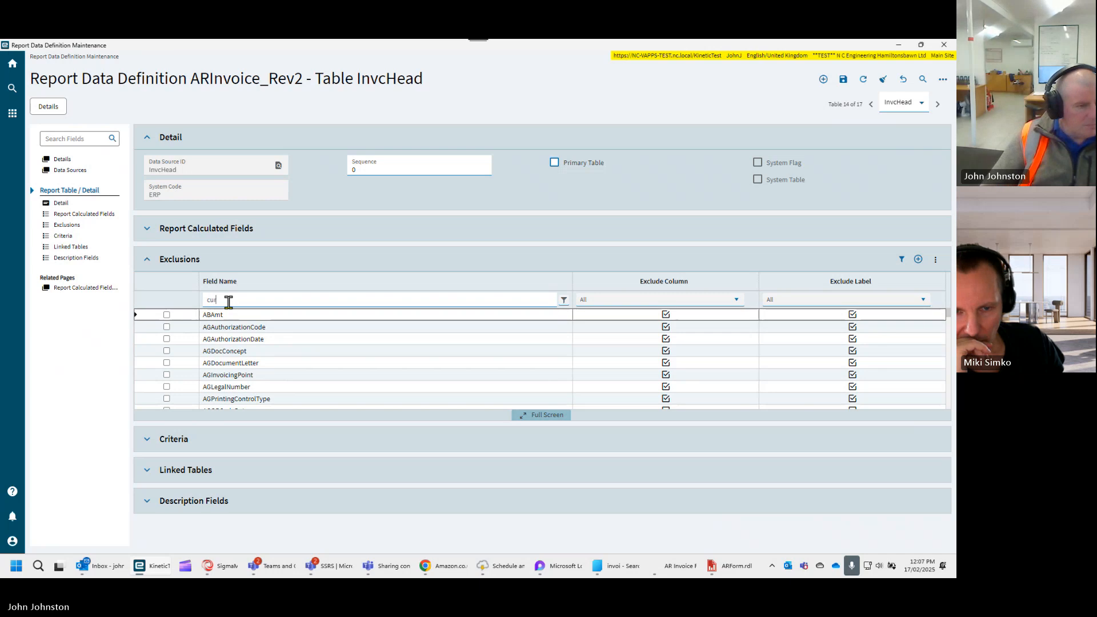
type("cur")
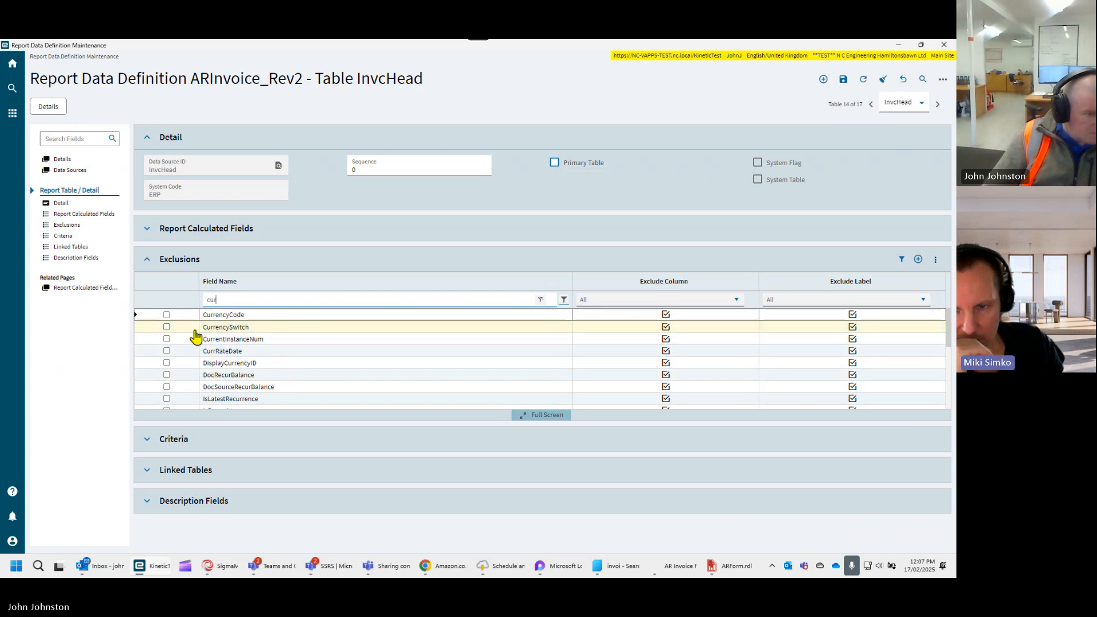
left_click(666, 316)
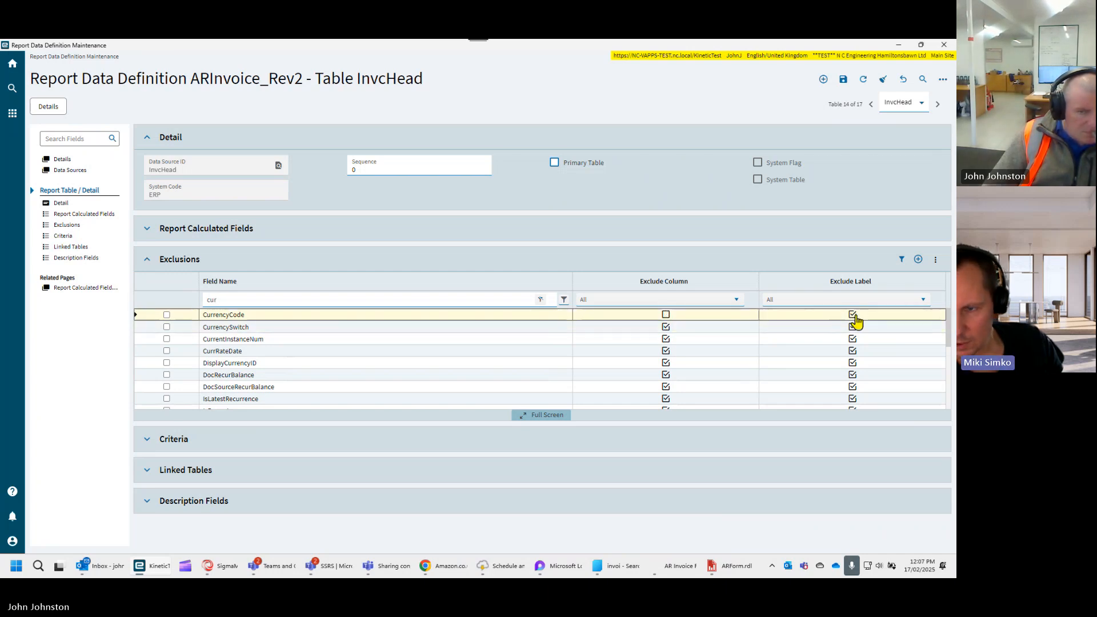
left_click(842, 80)
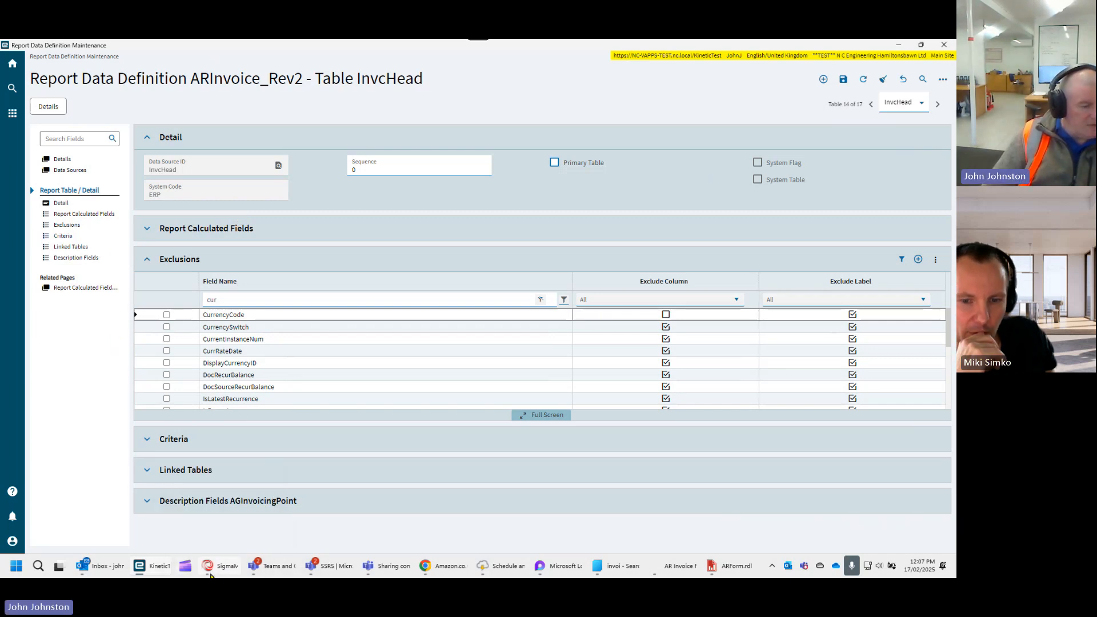
- Reopen the InvcHeacBaccList relationship from the definition's relationships
mouse_move(214, 573)
mouse_move(153, 568)
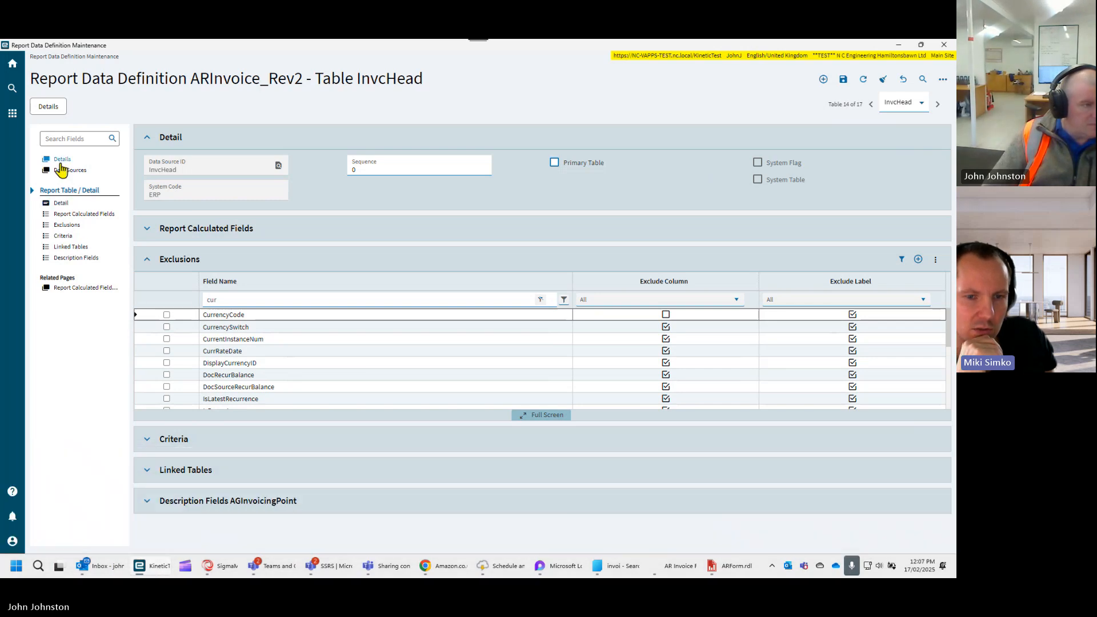
left_click(62, 161)
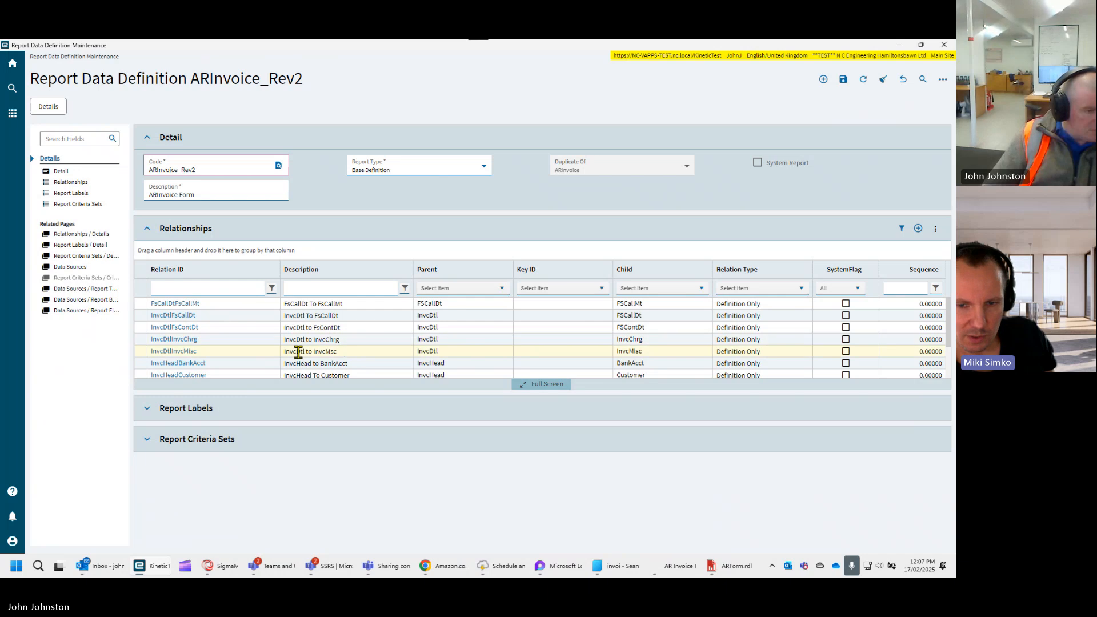
left_click(77, 184)
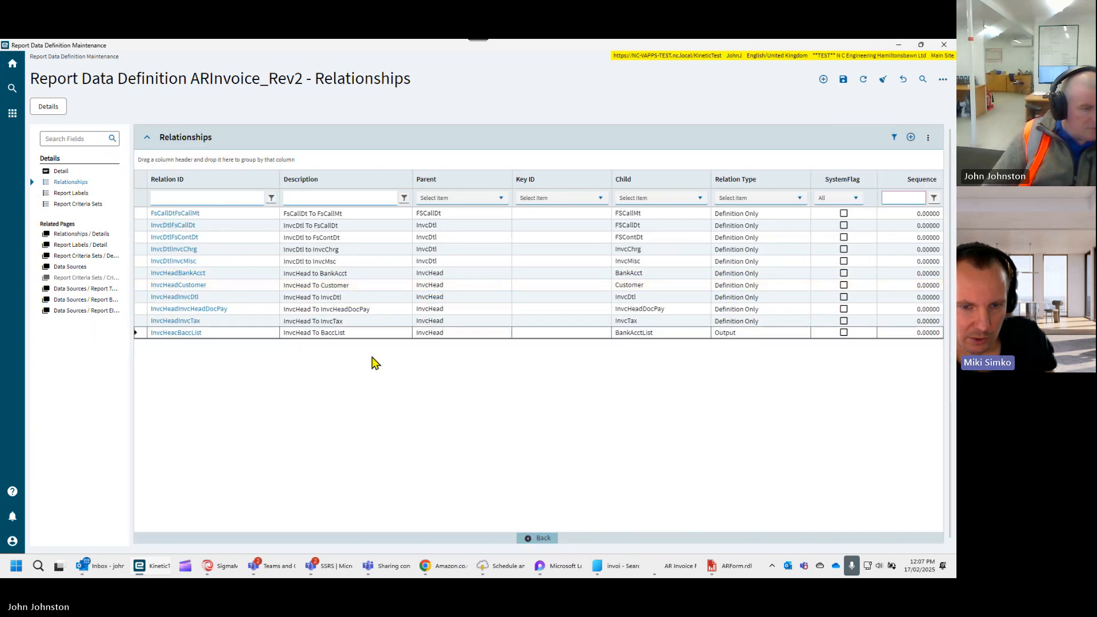
left_click(190, 334)
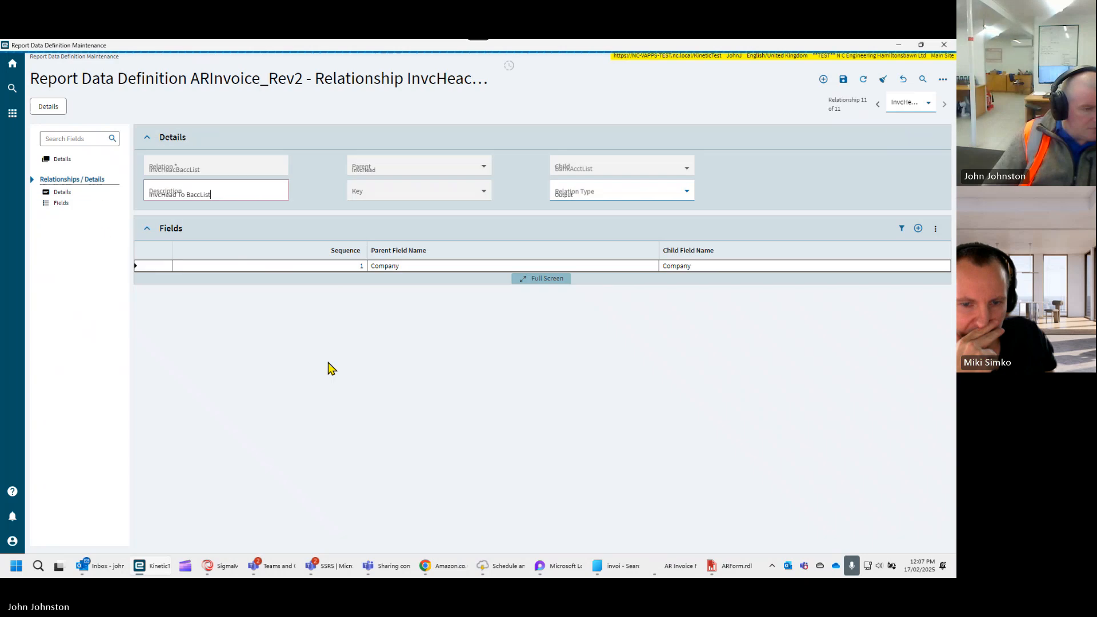
- Add a second field link to the relationship with CurrencyCode as the parent field
left_click(919, 228)
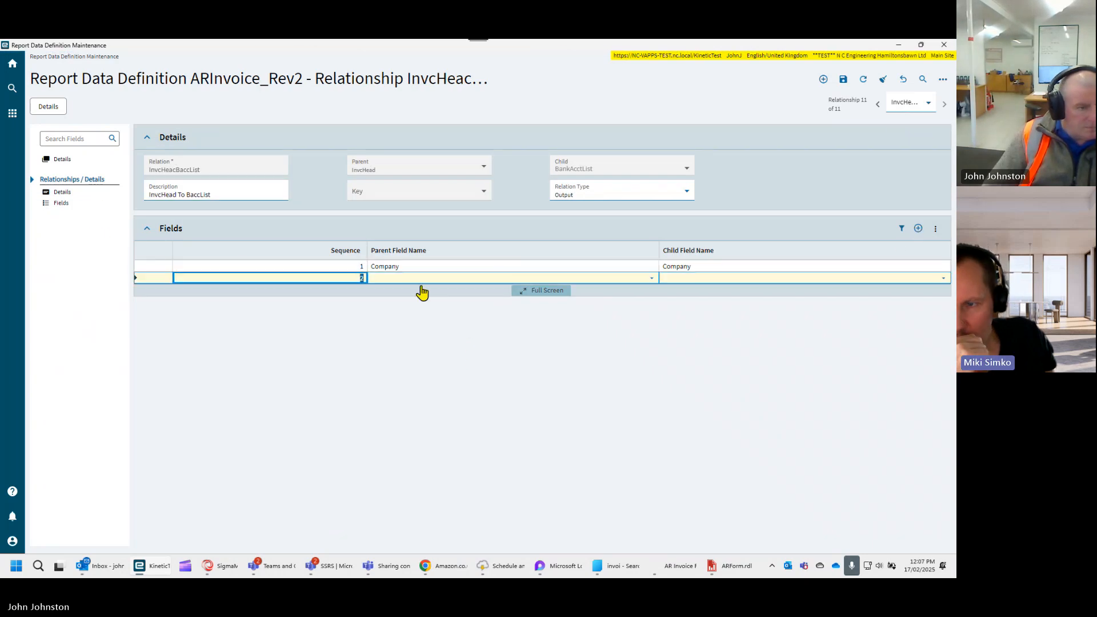
left_click(412, 277)
type("currencyCode")
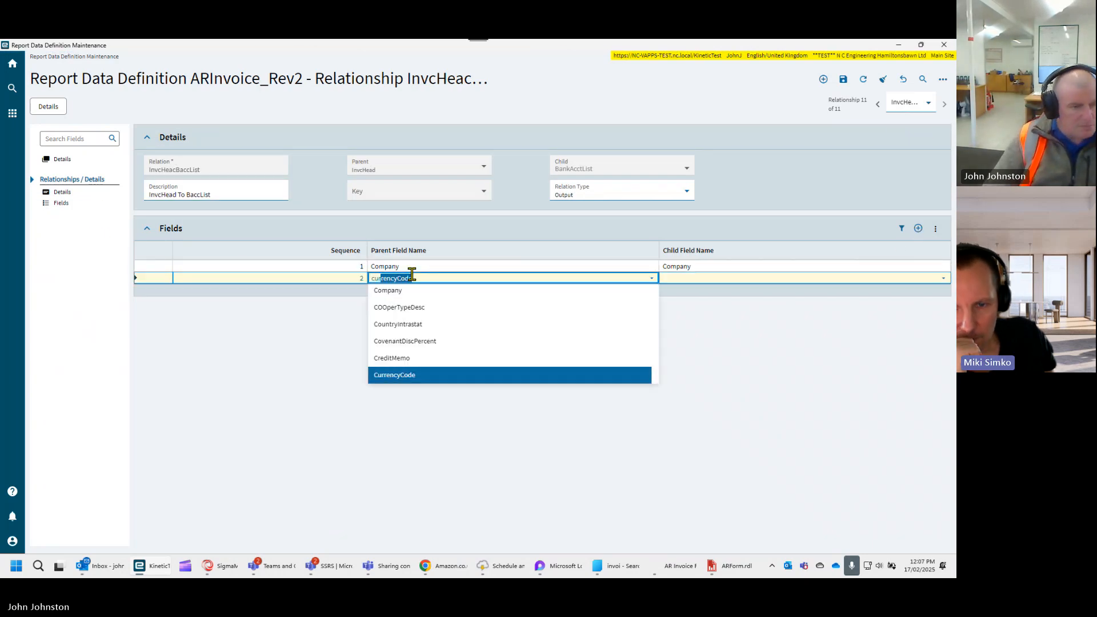
left_click(392, 375)
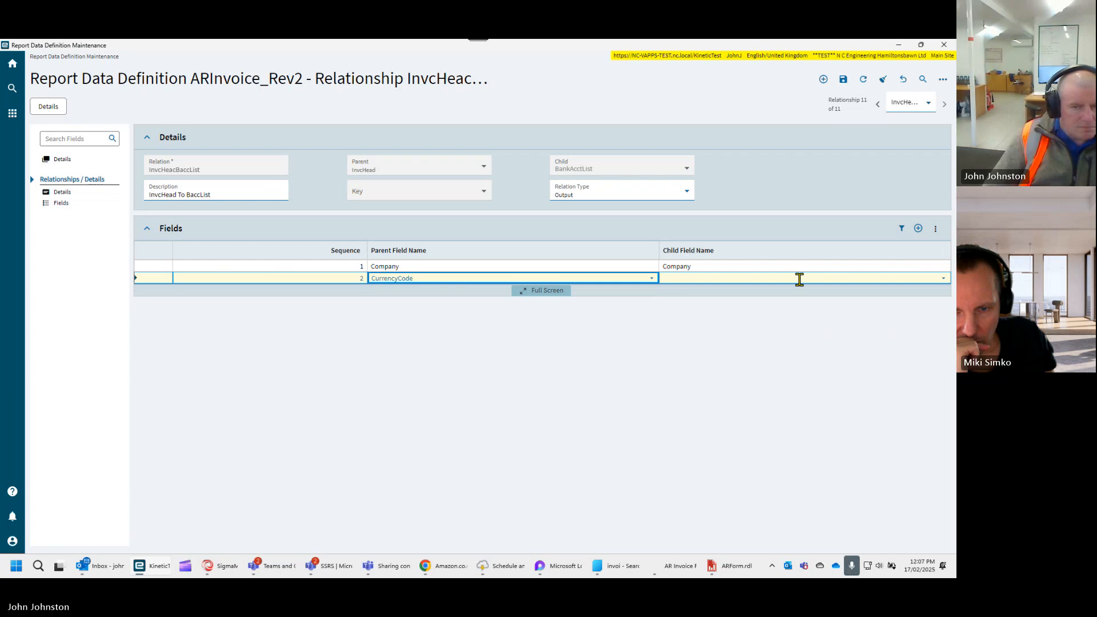
- Search the second link's child field choices for "cur" and examine the available BankAcctList fields for a currency match
left_click(944, 280)
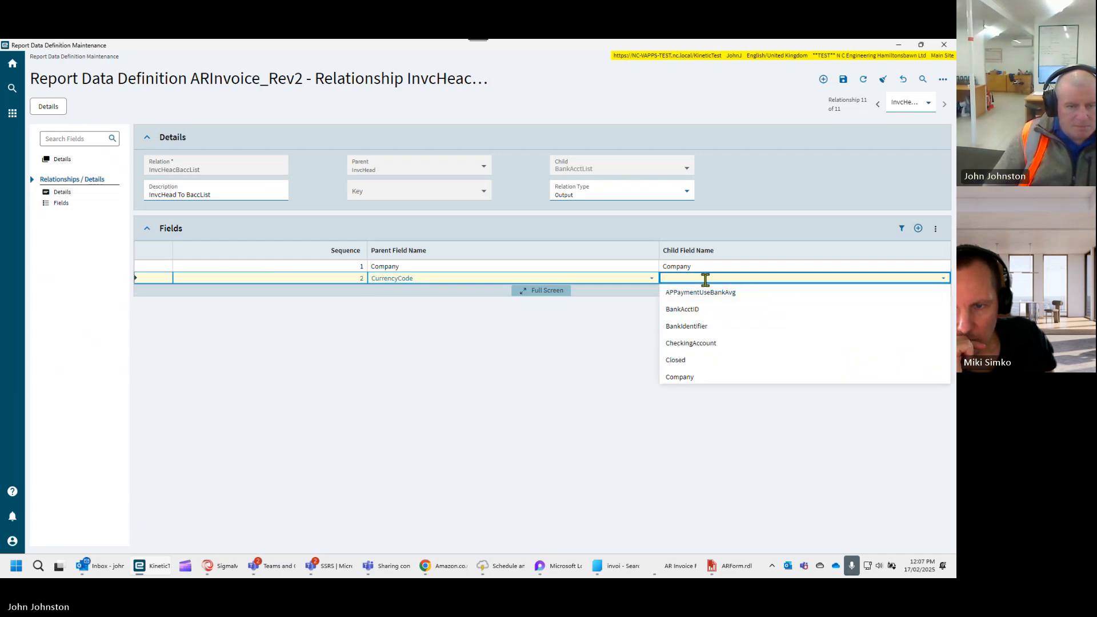
type("cur")
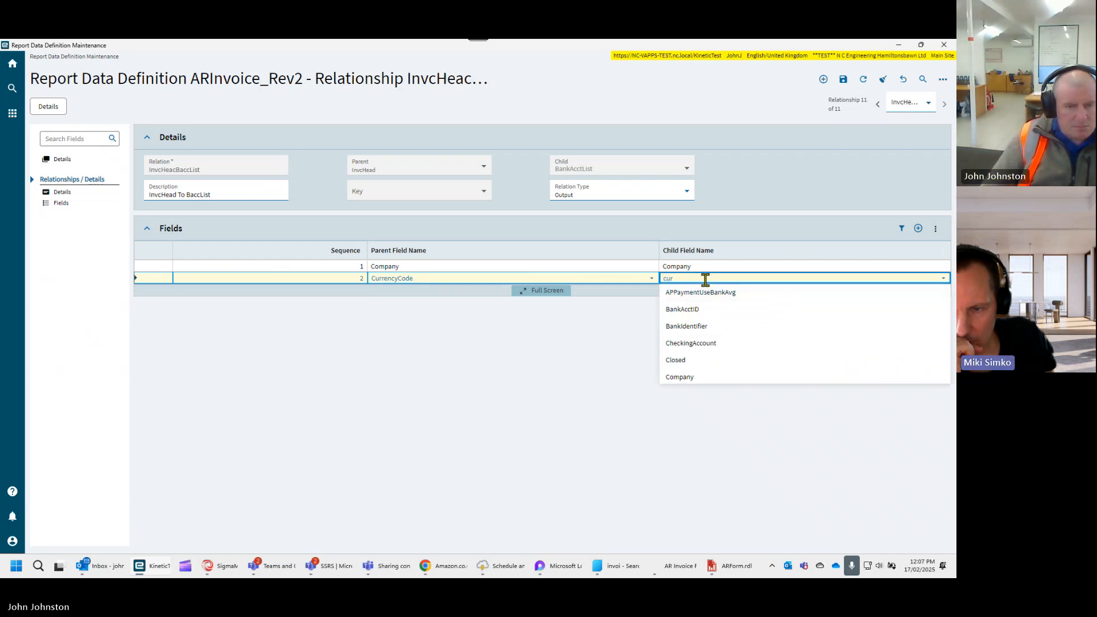
scroll(714, 373, "down", 2)
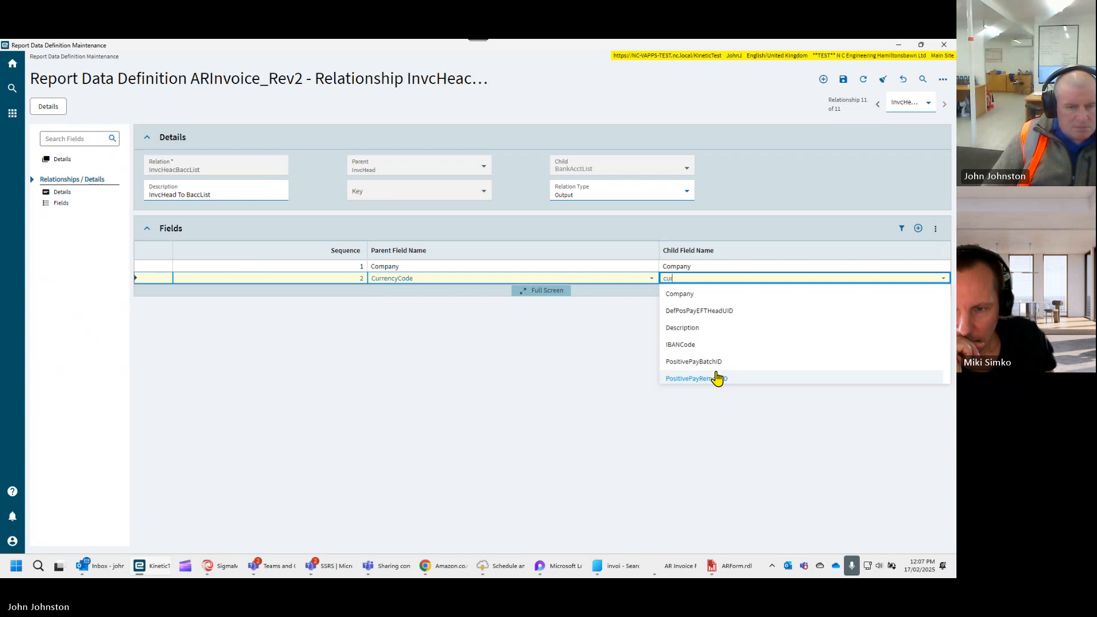
scroll(719, 377, "up", 2)
scroll(719, 377, "down", 4)
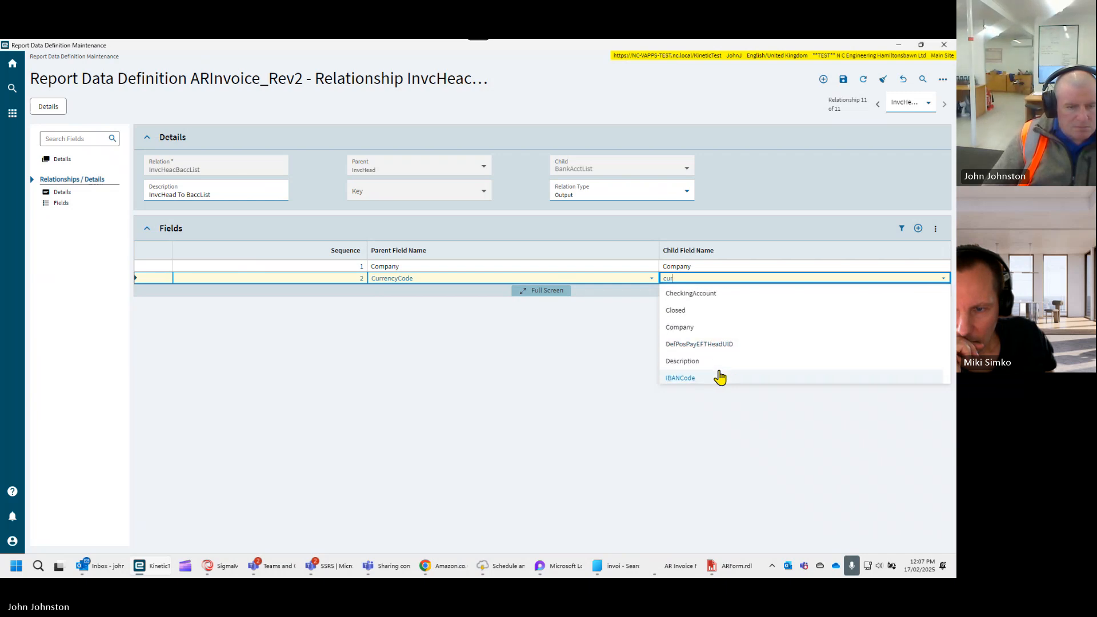
scroll(719, 377, "up", 2)
scroll(720, 377, "up", 2)
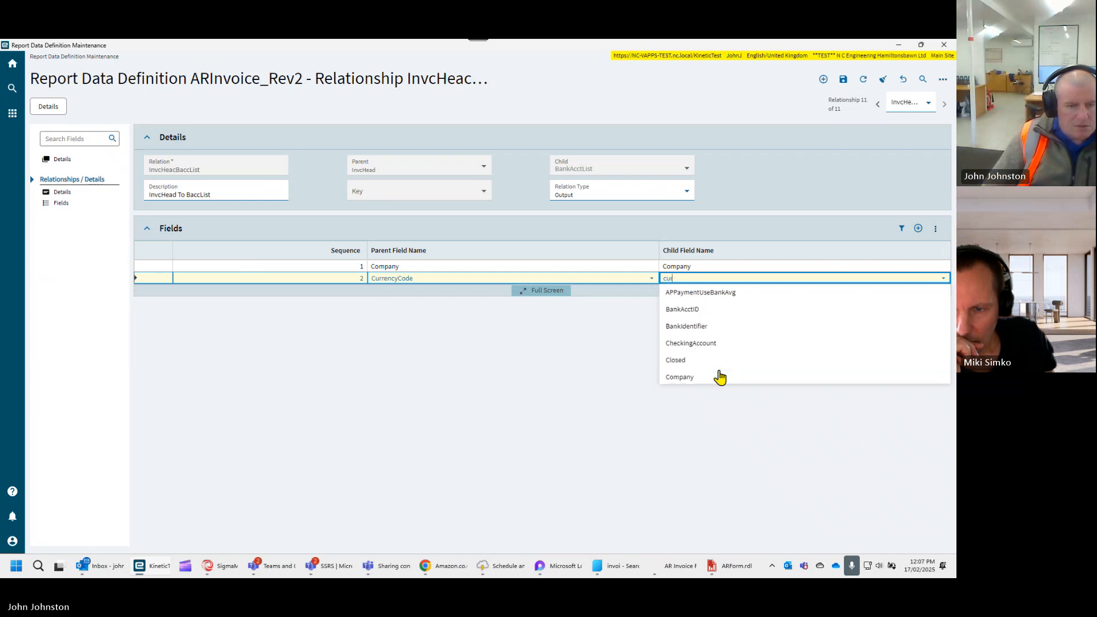
key("BackSpace")
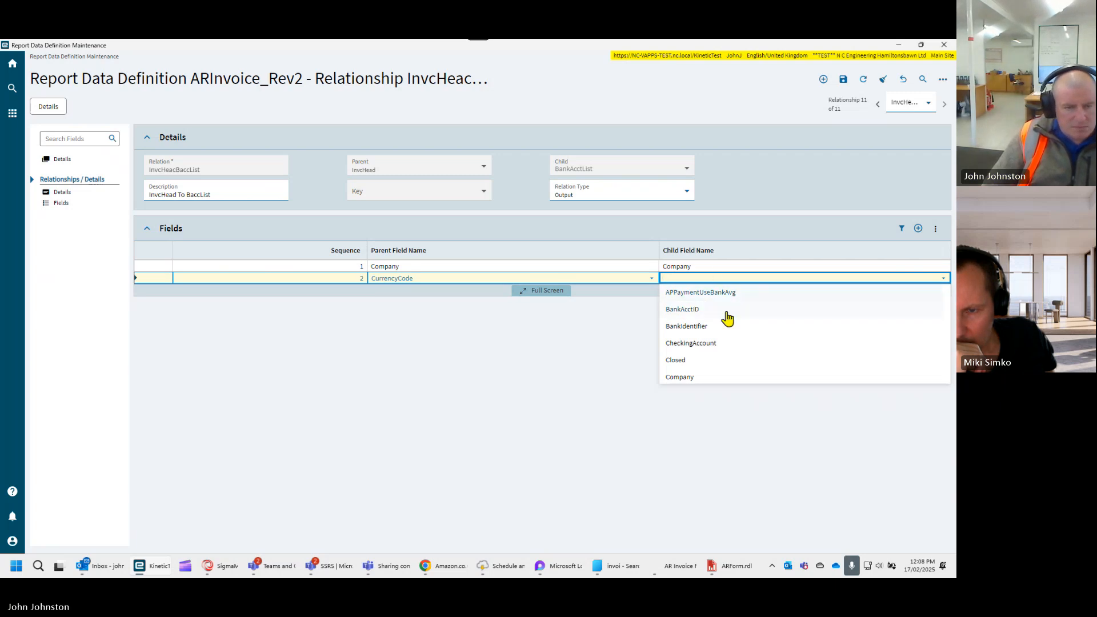
scroll(725, 313, "down", 4)
scroll(759, 350, "down", 3)
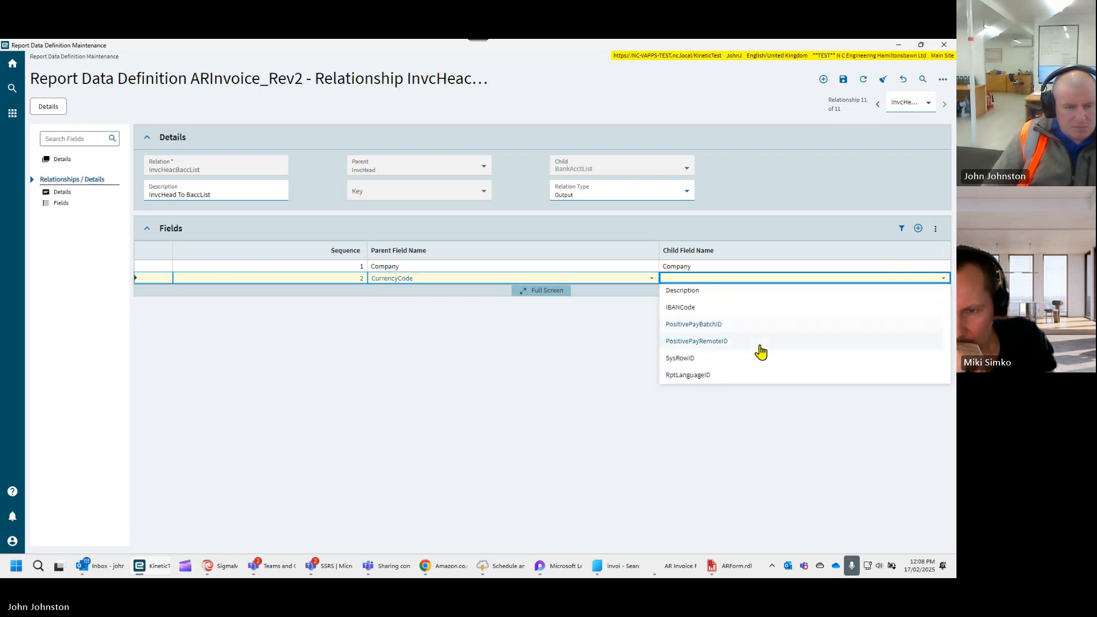
scroll(761, 352, "up", 7)
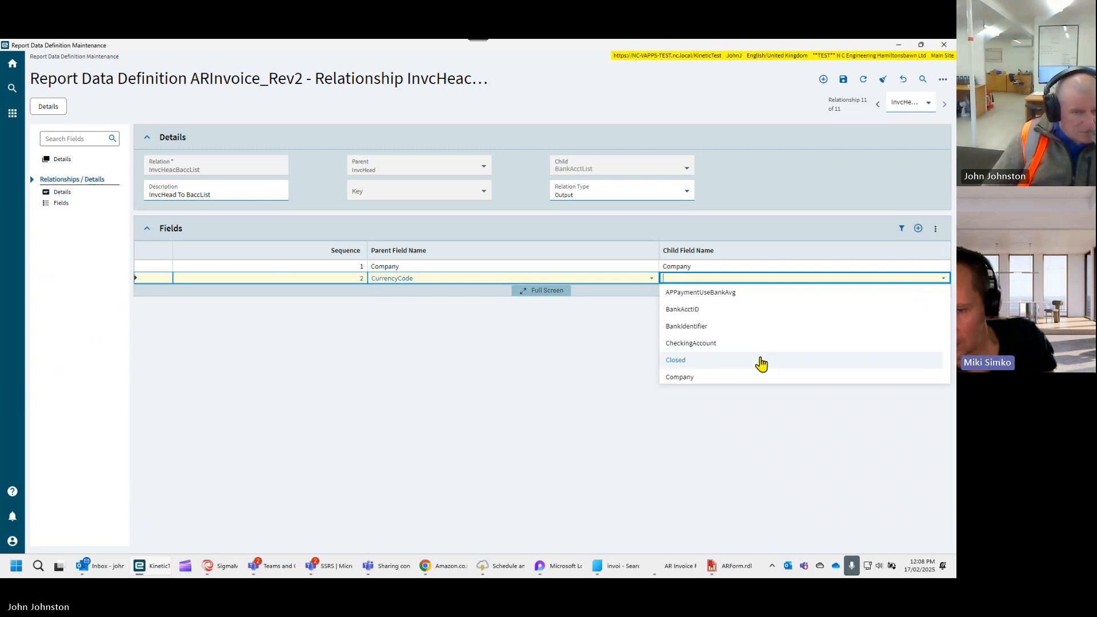
scroll(761, 362, "down", 1)
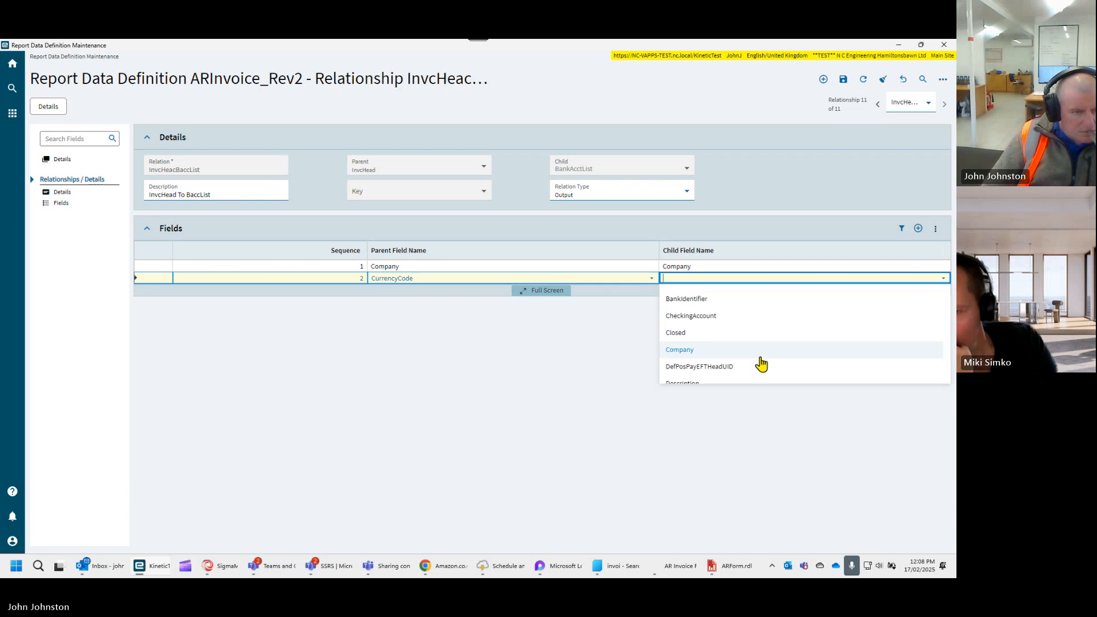
scroll(762, 364, "down", 1)
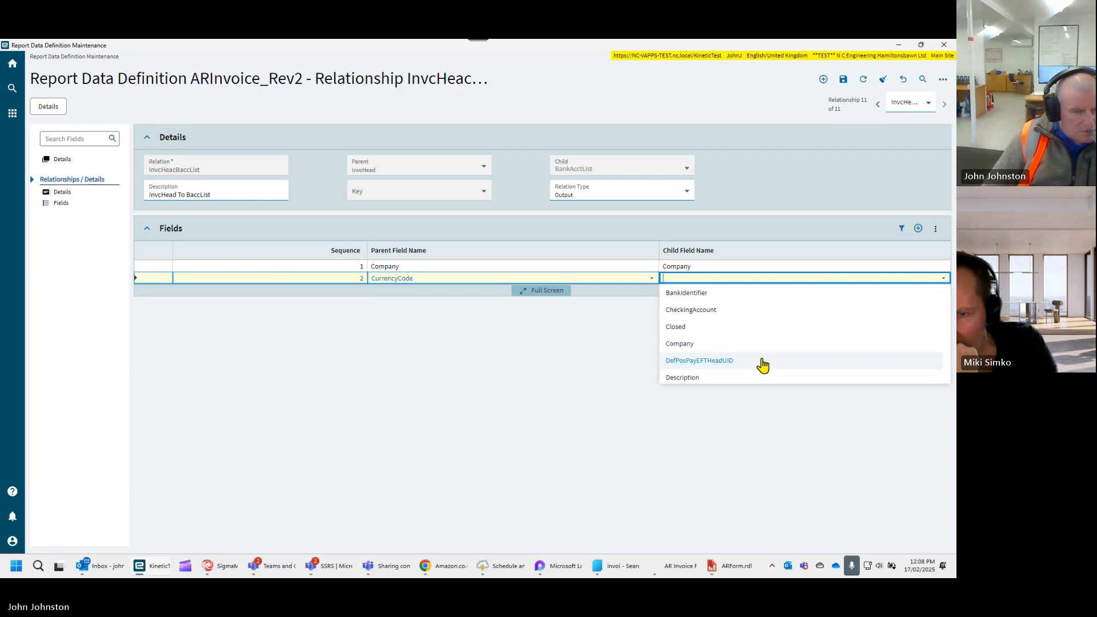
scroll(762, 365, "down", 5)
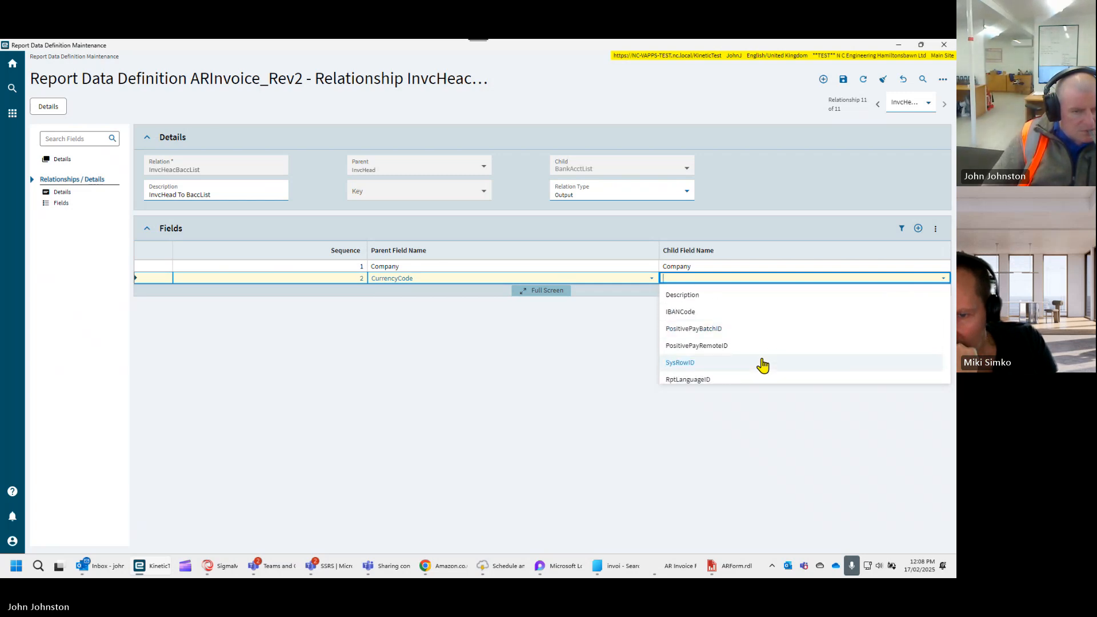
scroll(762, 365, "up", 8)
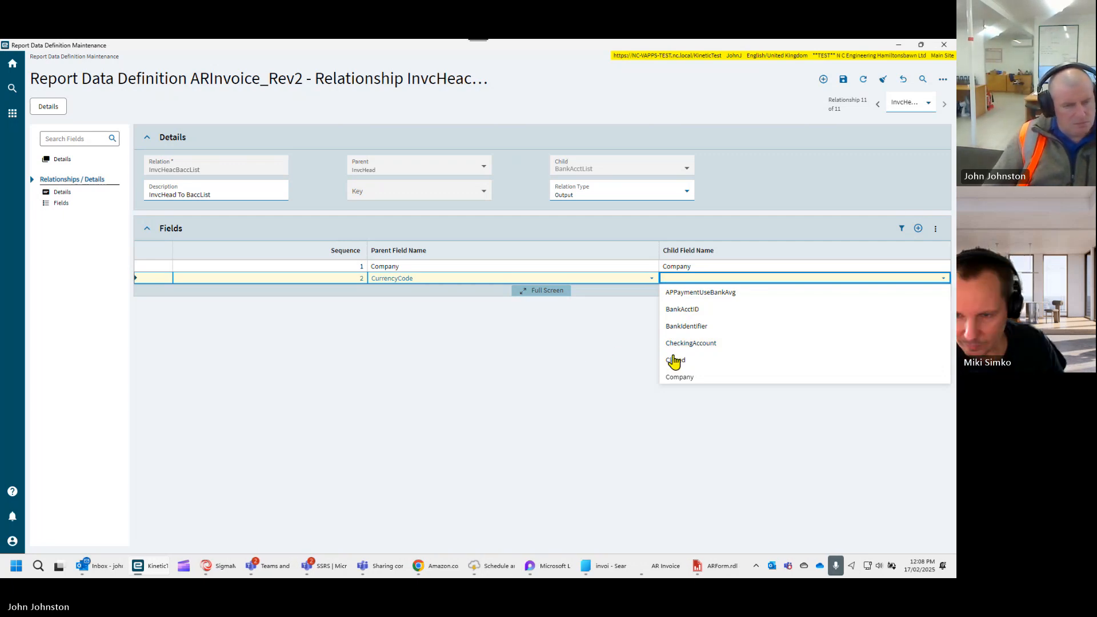
scroll(740, 360, "down", 3)
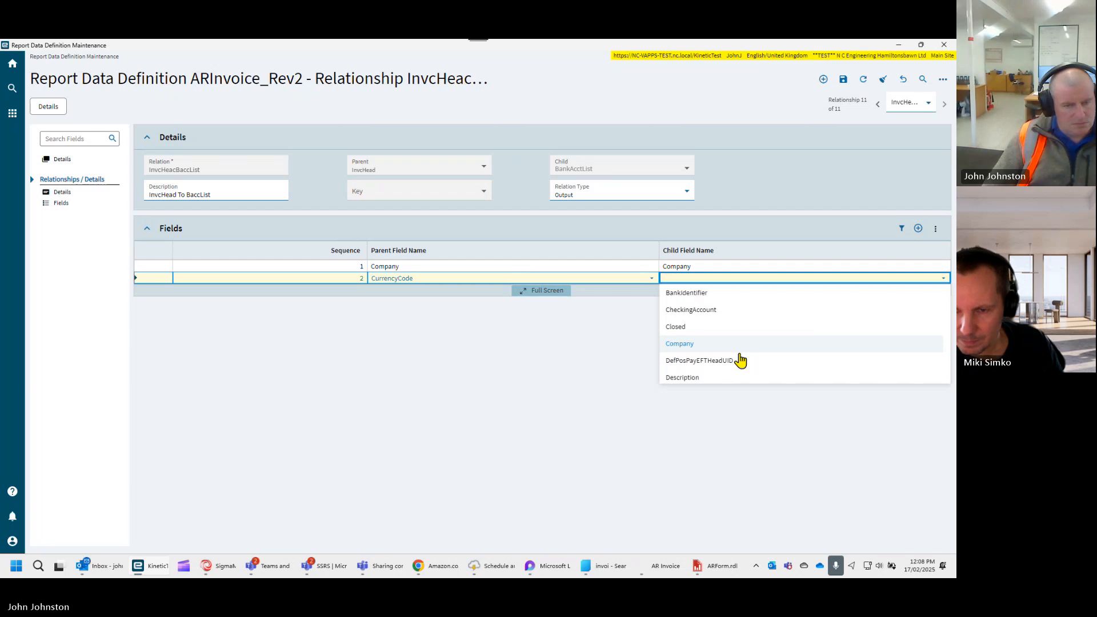
scroll(741, 360, "down", 1)
scroll(741, 360, "up", 3)
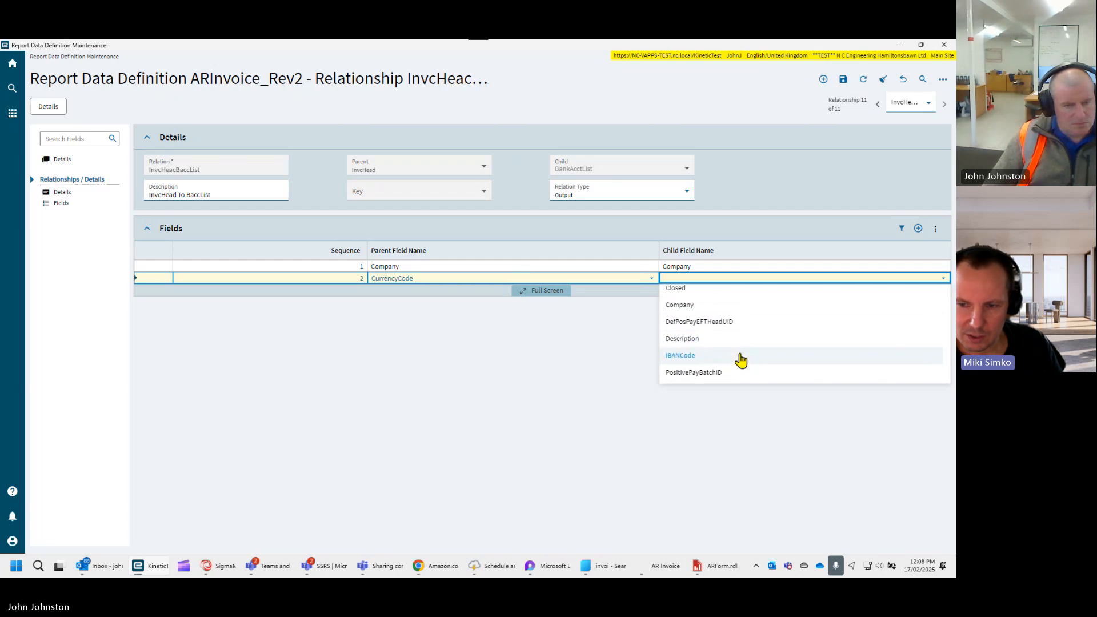
scroll(740, 360, "up", 3)
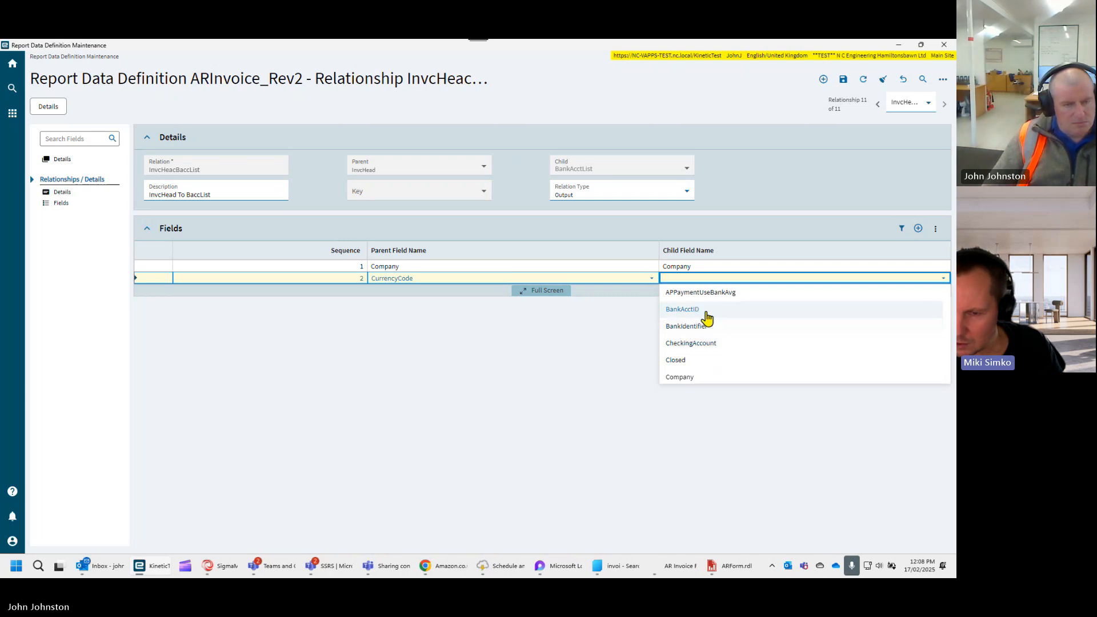
left_click(583, 357)
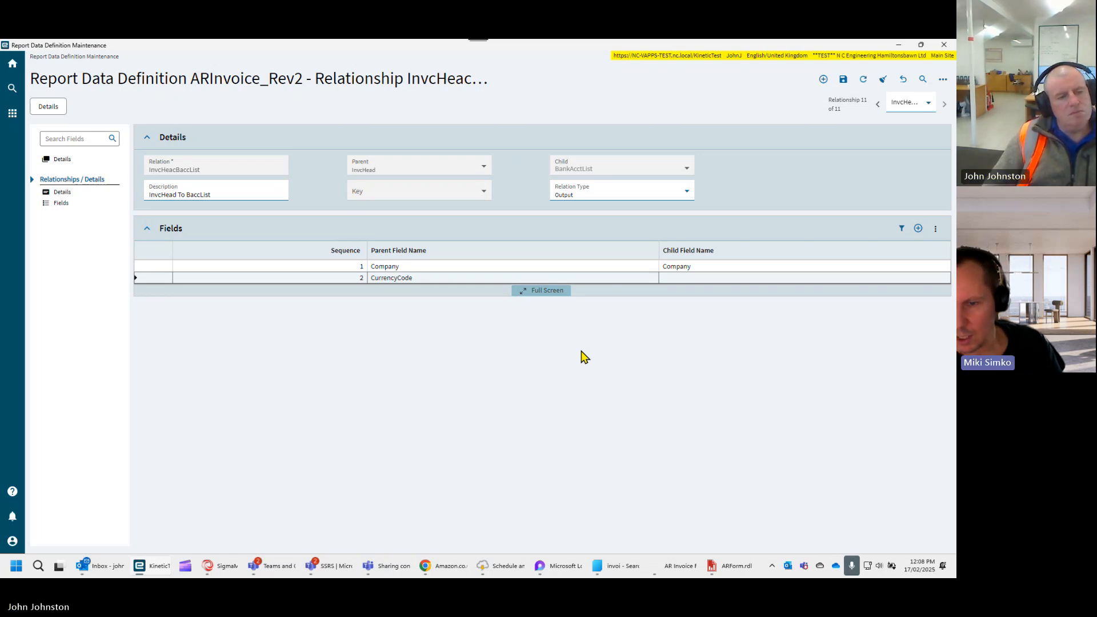
- Delete the incomplete CurrencyCode field link from the relationship and confirm the deletion
left_click(936, 232)
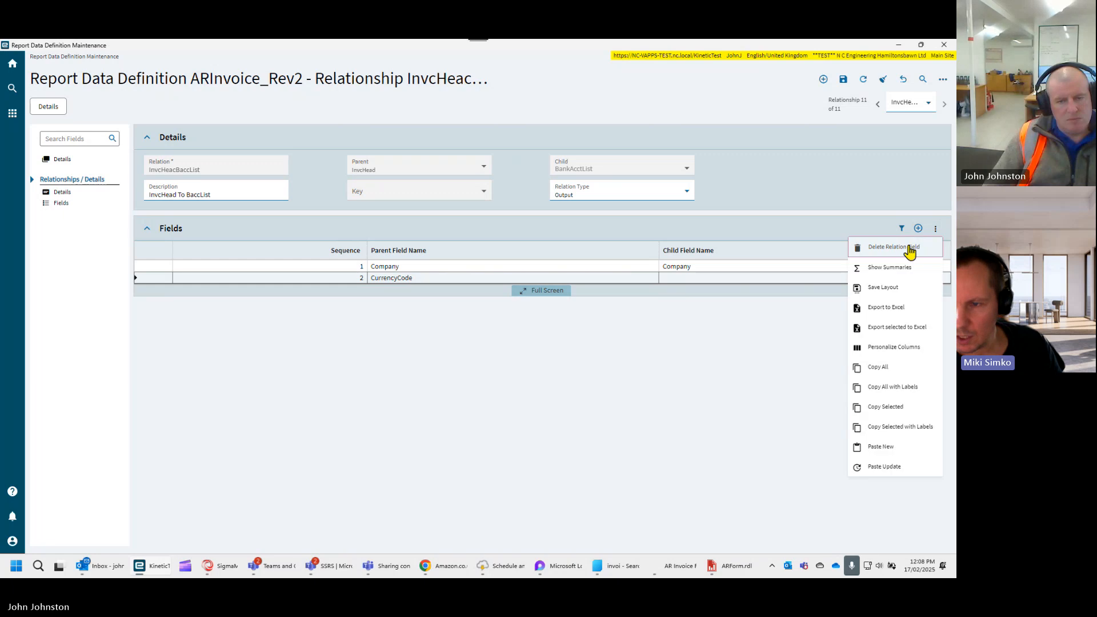
left_click(894, 247)
left_click(559, 343)
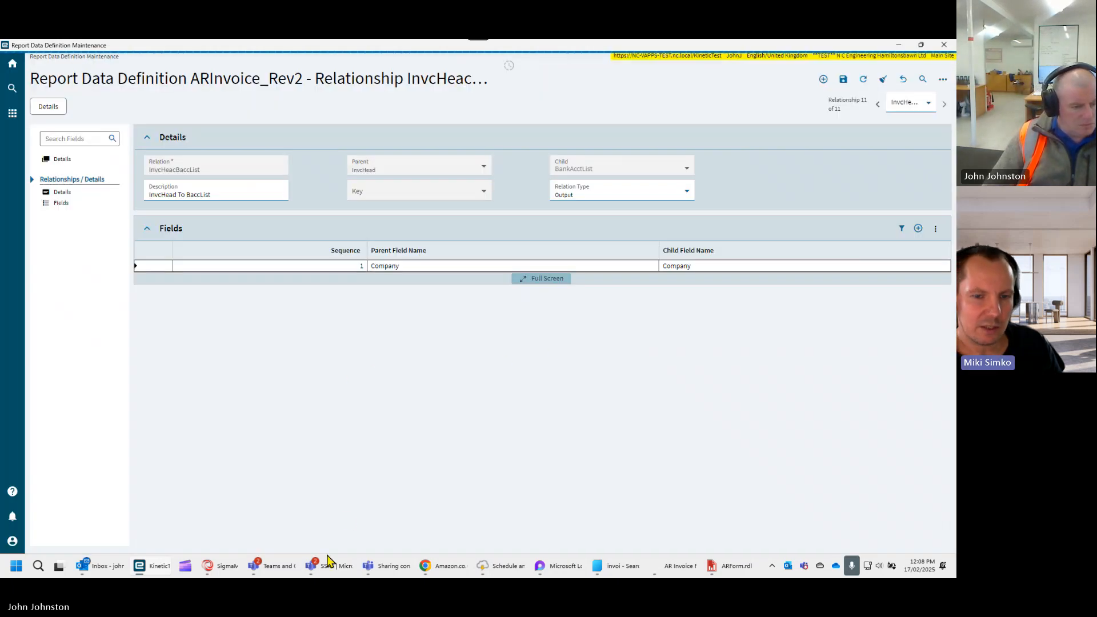
- Return to the ARInvoice_Rev2 definition and open the BankAcctList table from its data sources
mouse_move(320, 571)
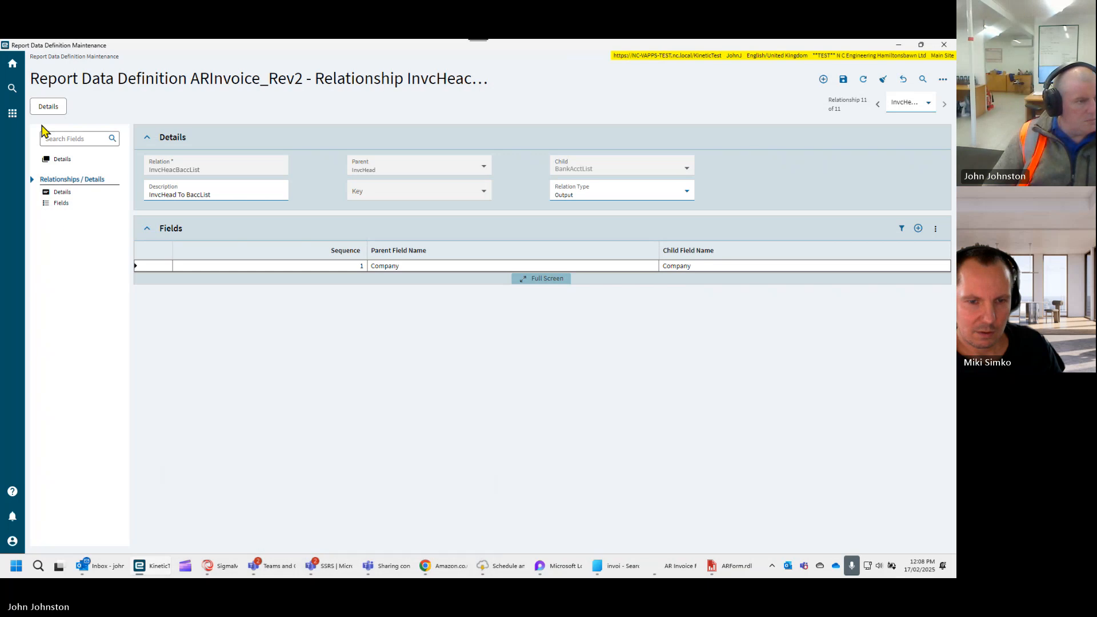
left_click(54, 164)
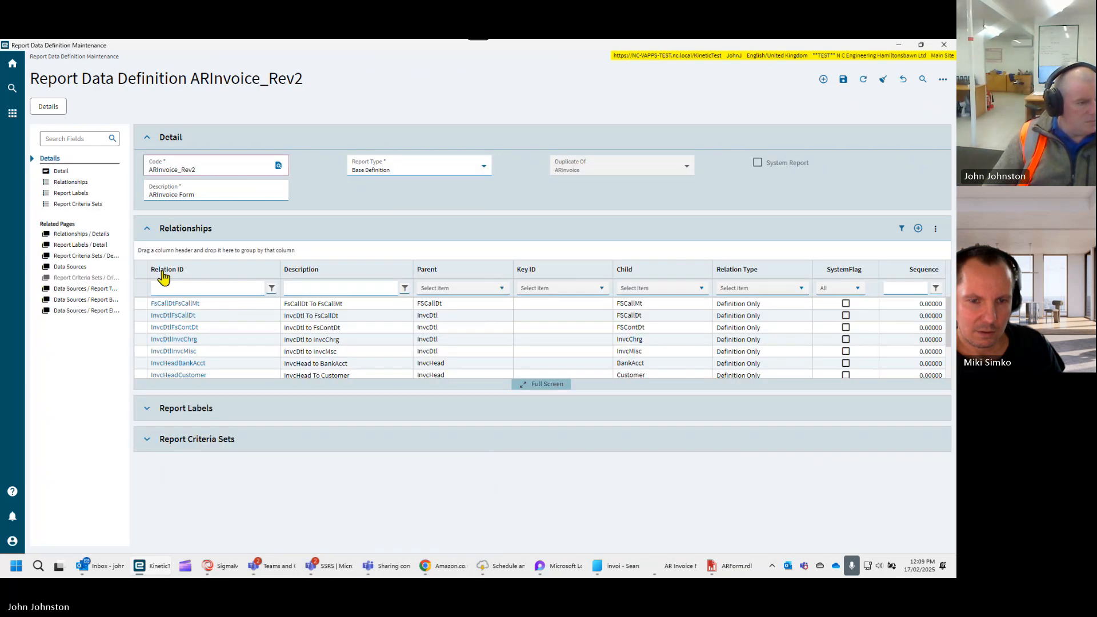
left_click(190, 288)
scroll(240, 346, "down", 4)
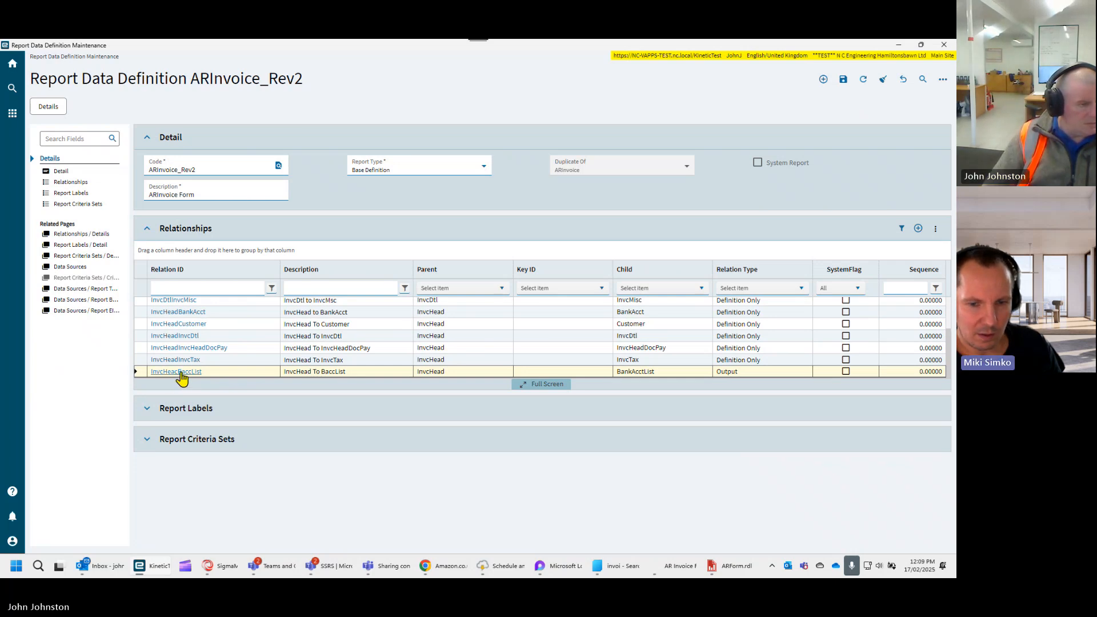
left_click(70, 267)
scroll(205, 237, "down", 1)
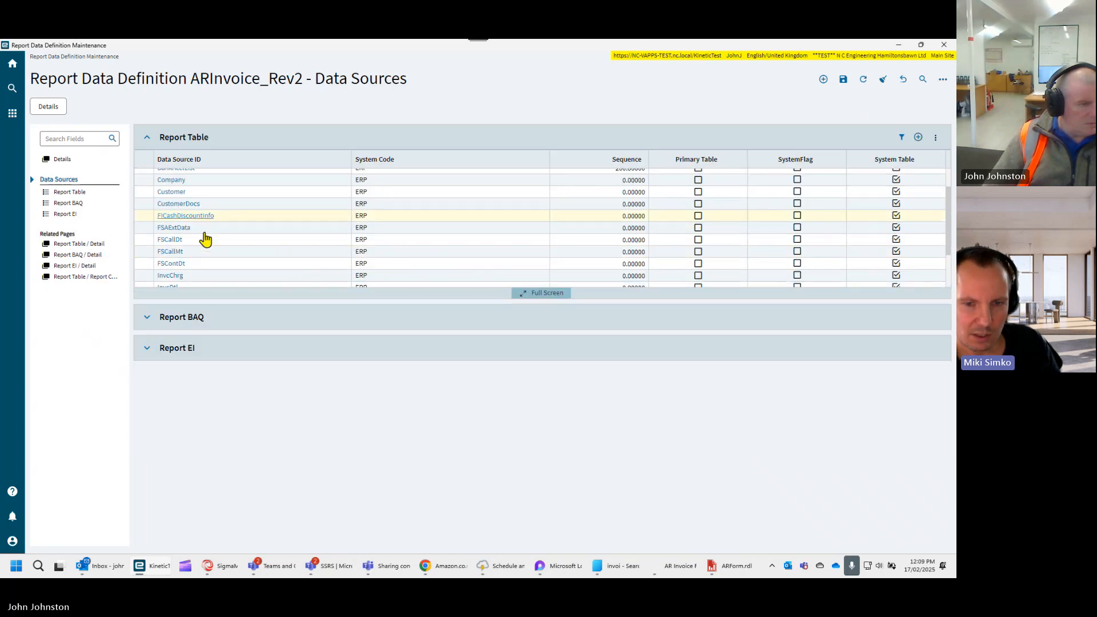
scroll(200, 225, "up", 1)
left_click(181, 200)
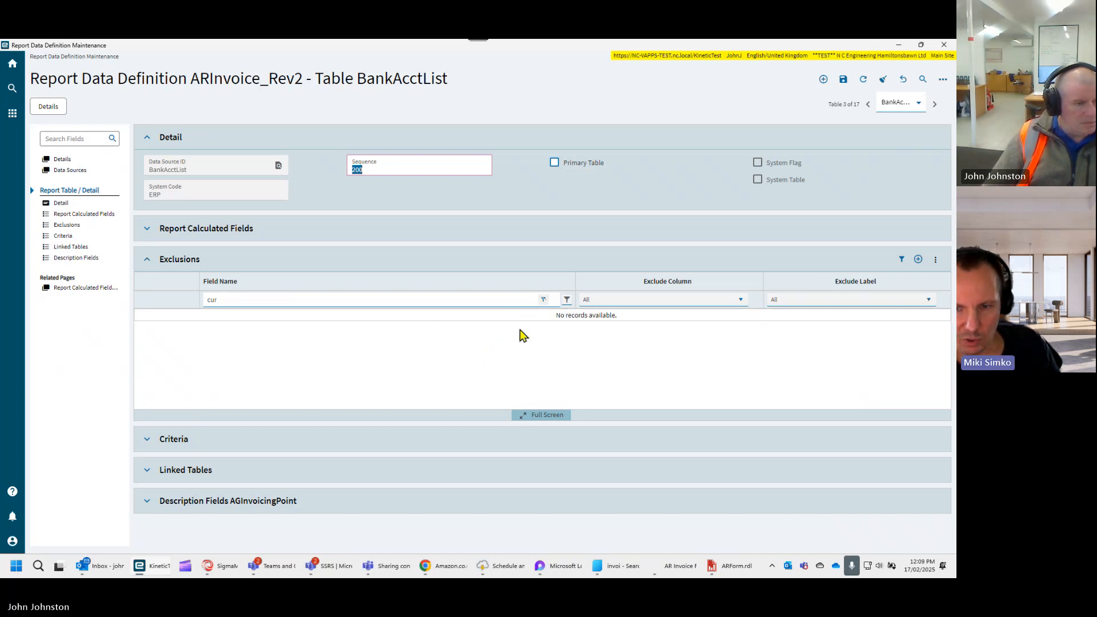
- Clear the "cur" filter from the BankAcctList exclusions and examine the full list of field names for a currency column
left_click(543, 300)
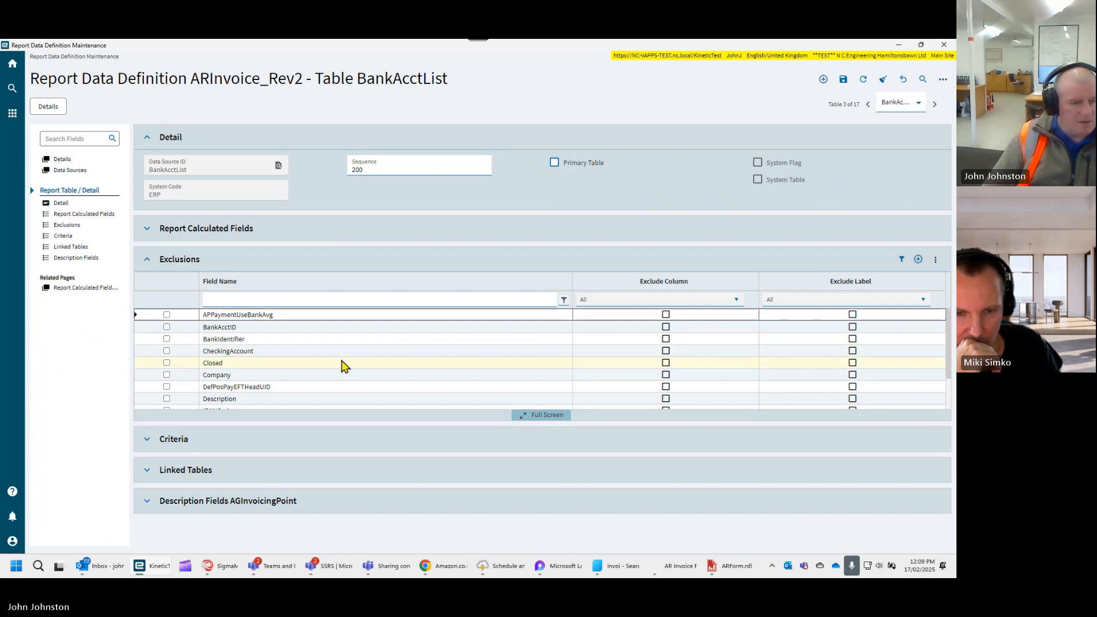
scroll(342, 367, "down", 1)
scroll(342, 367, "down", 1)
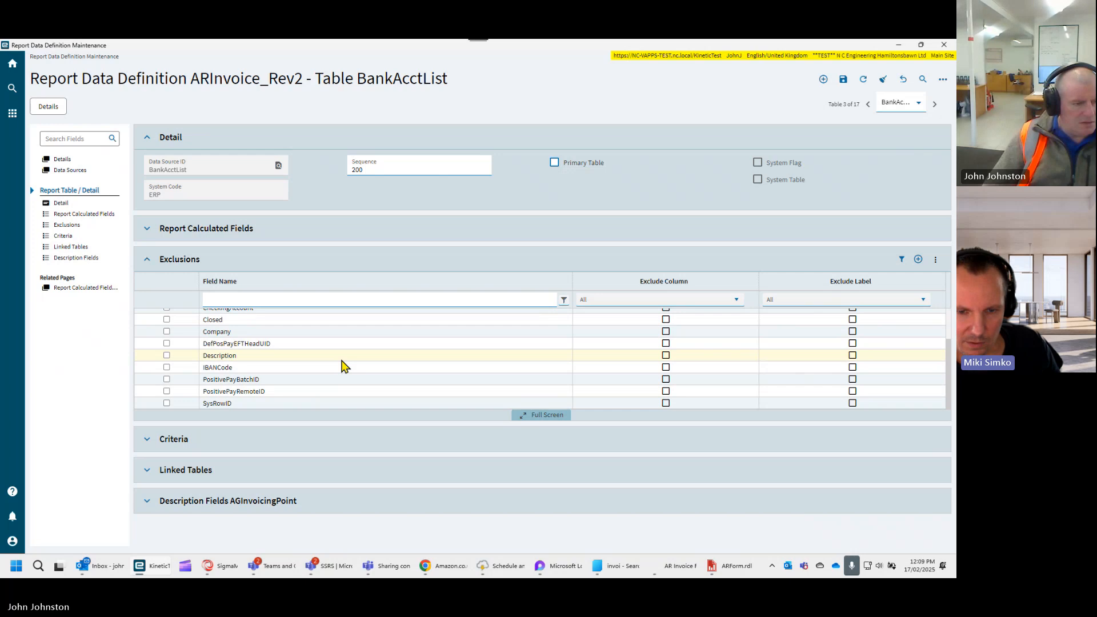
scroll(342, 367, "up", 1)
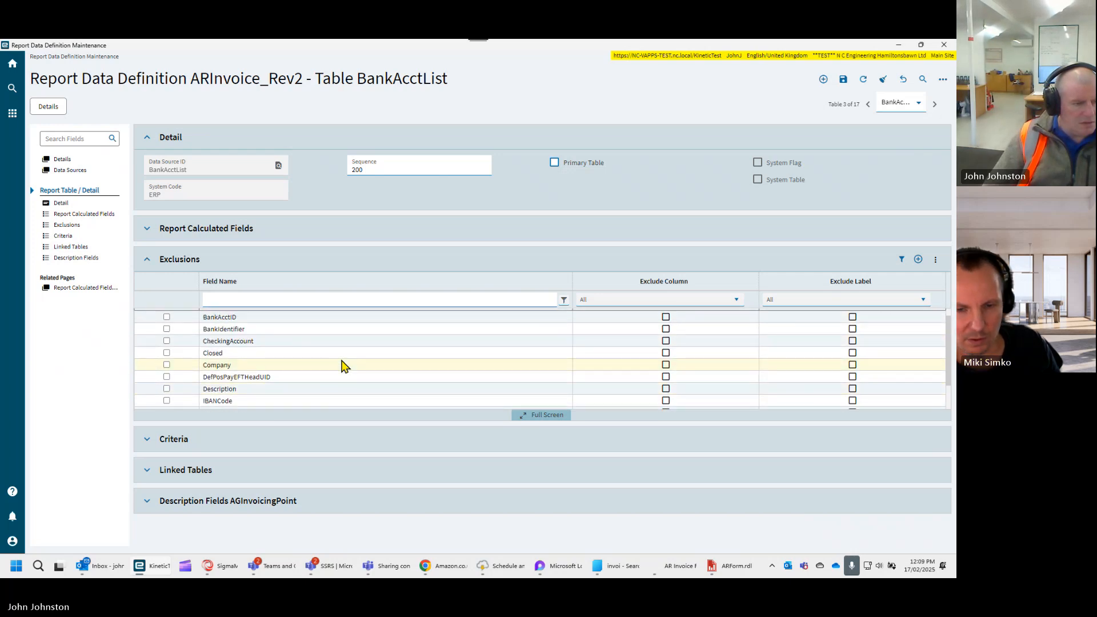
scroll(341, 367, "down", 1)
scroll(341, 367, "up", 2)
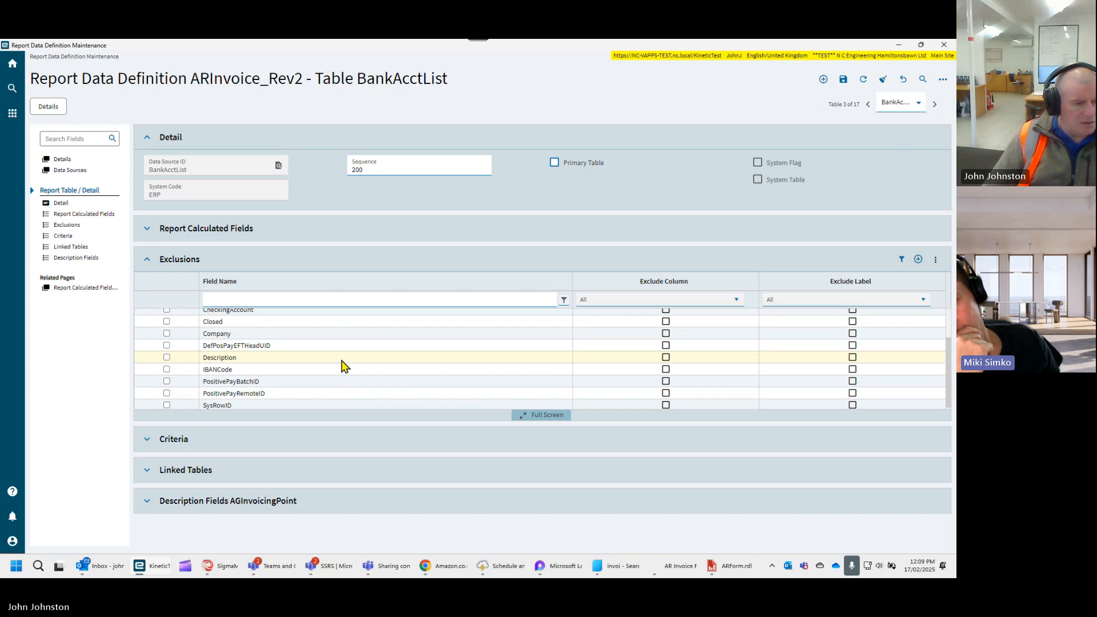
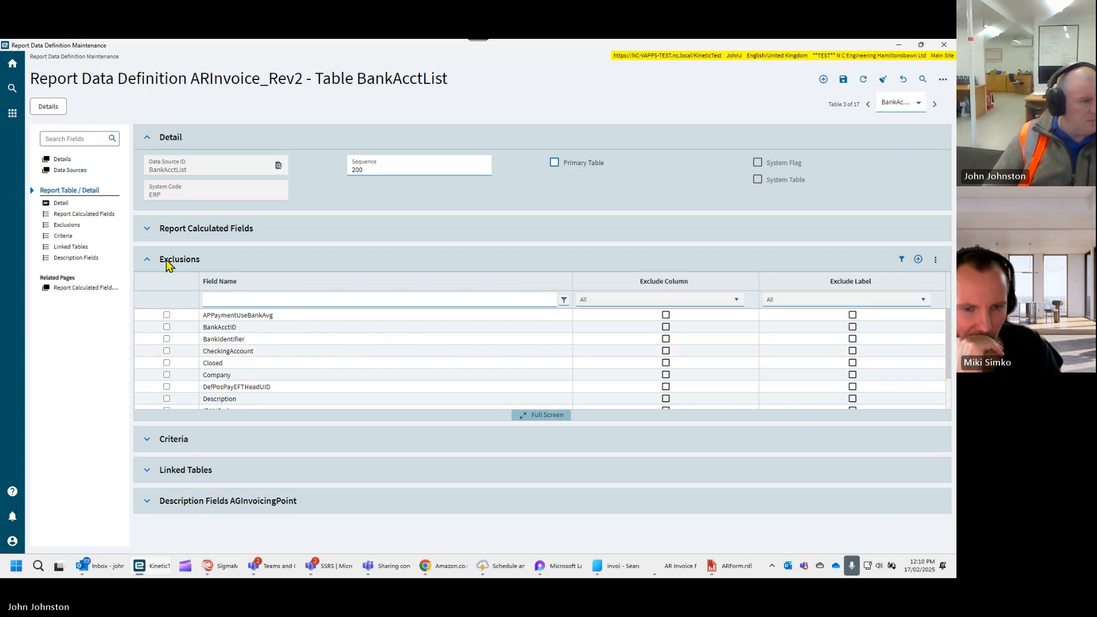
- Return to the ARInvoice_Rev2 relationships and open InvcHeadCustomer to examine its field links
left_click(62, 160)
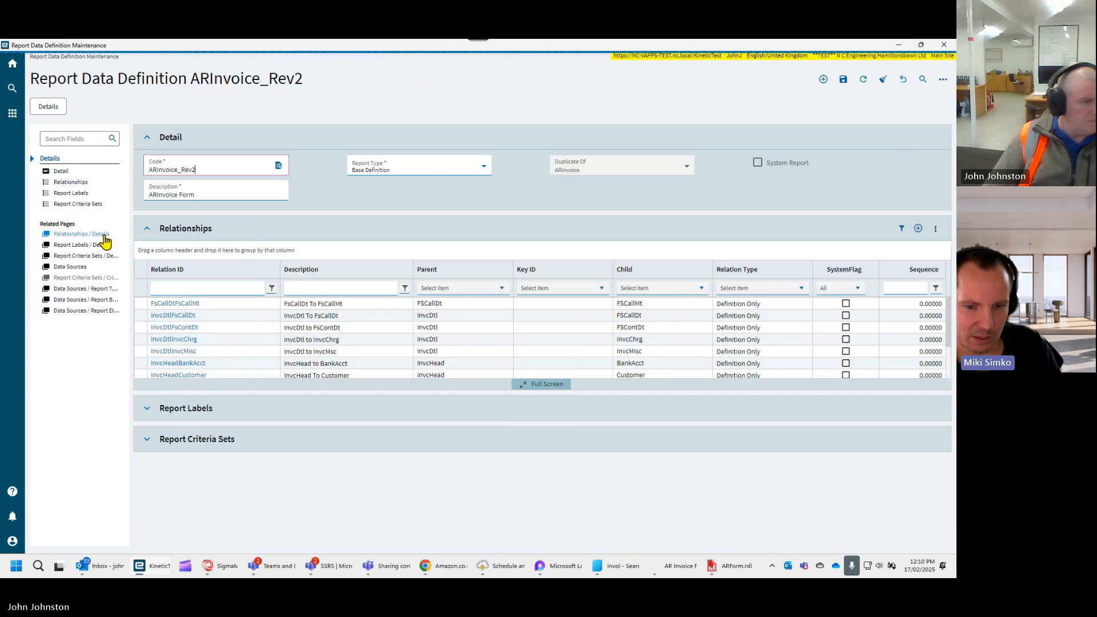
left_click(72, 183)
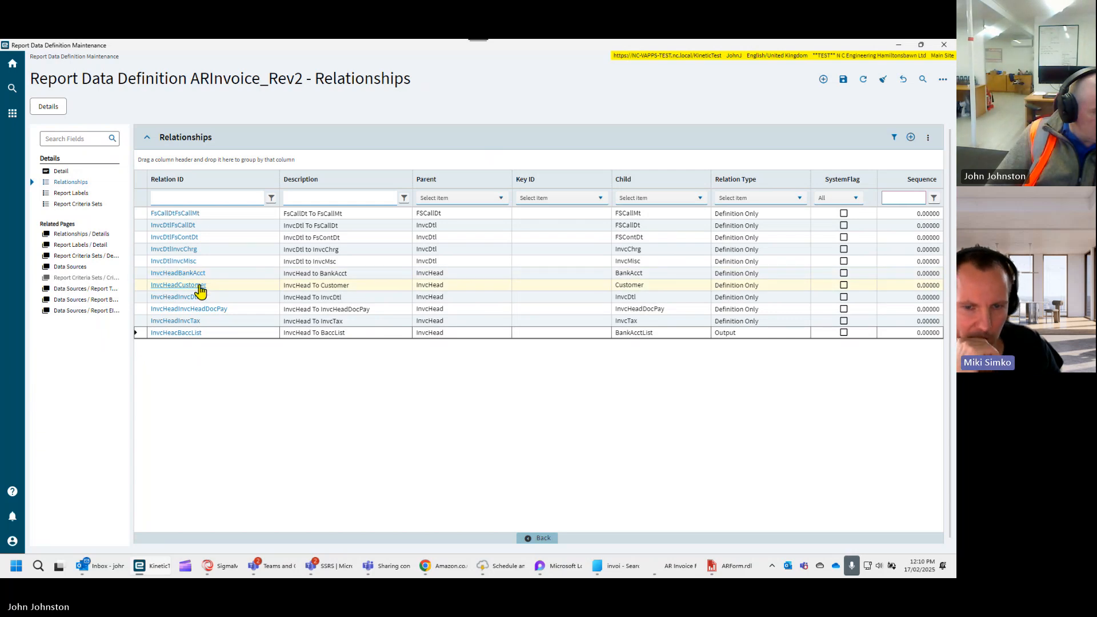
left_click(198, 287)
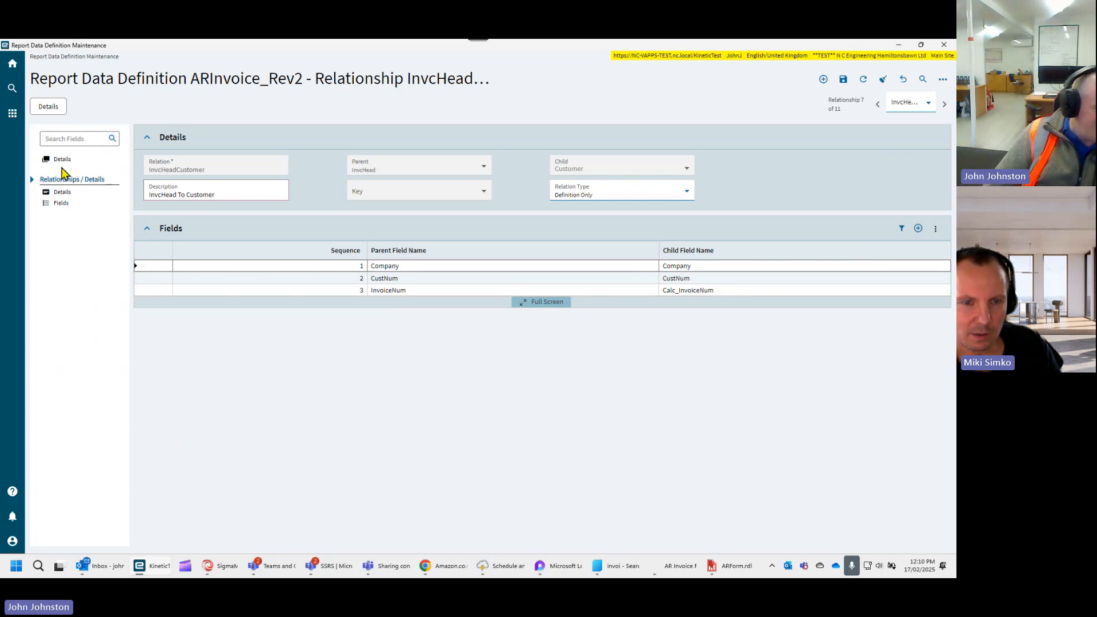
- Open the InvcHeadBankAcct relationship and examine the child field choices available for its OurBank link
left_click(60, 162)
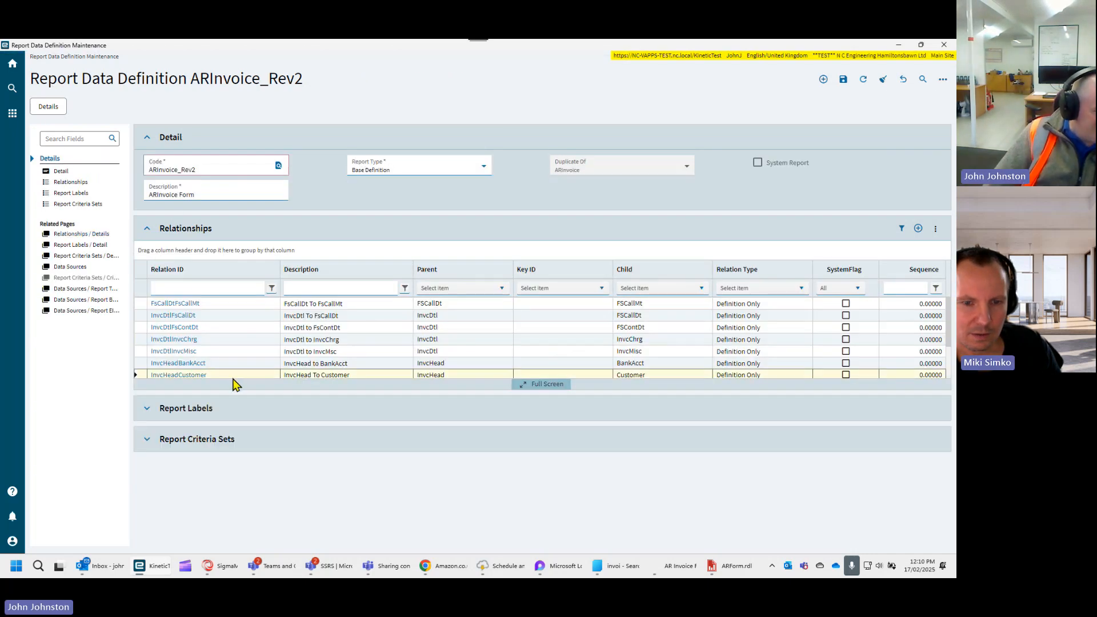
left_click(72, 183)
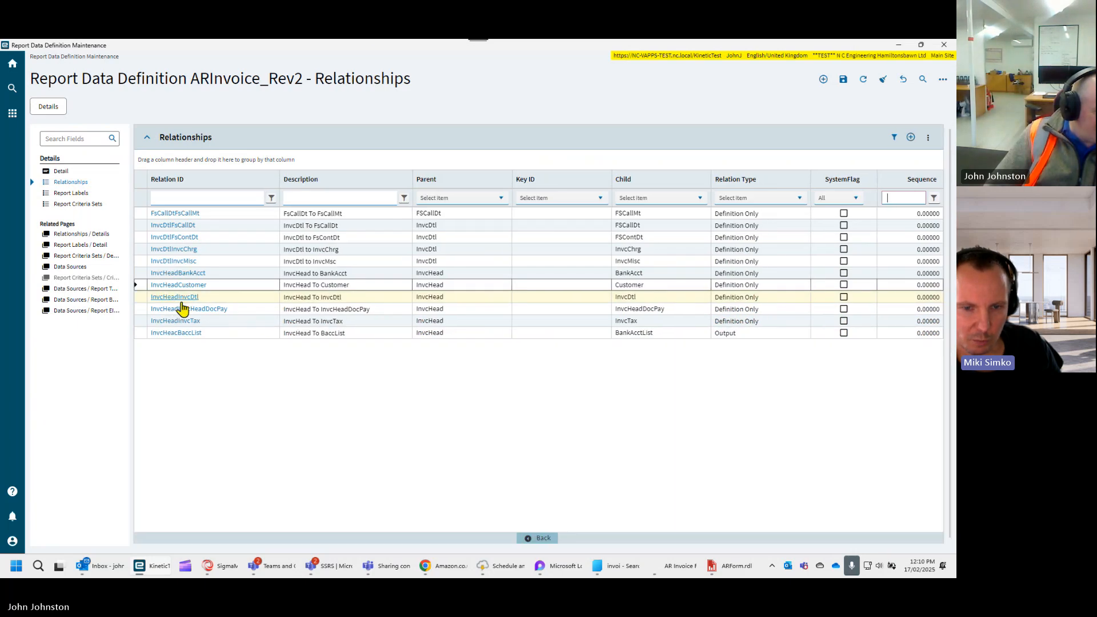
left_click(178, 273)
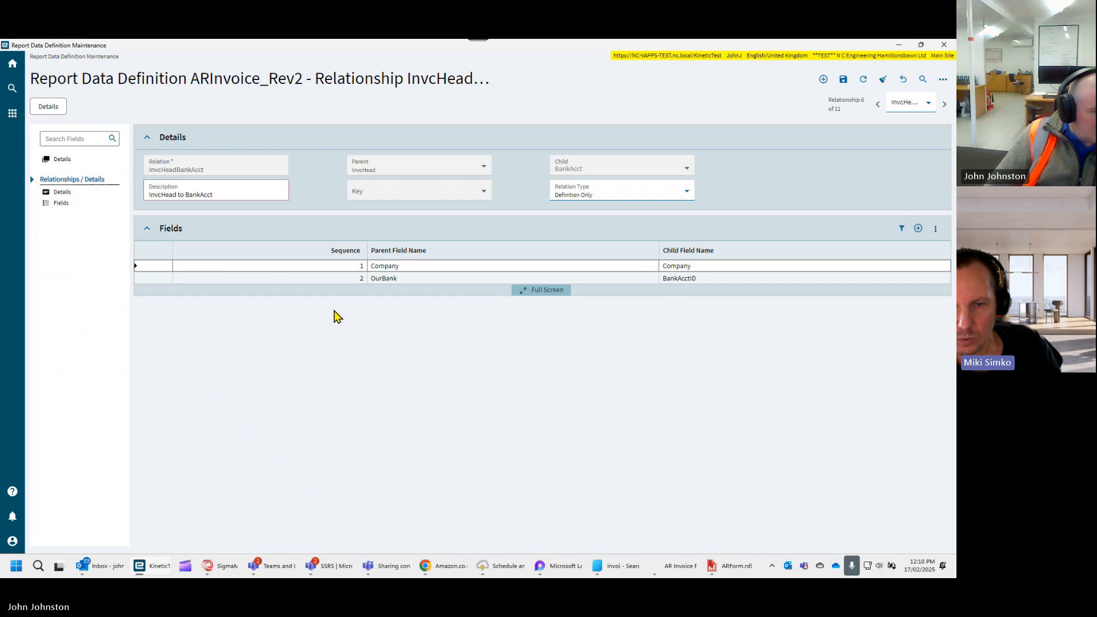
left_click(394, 279)
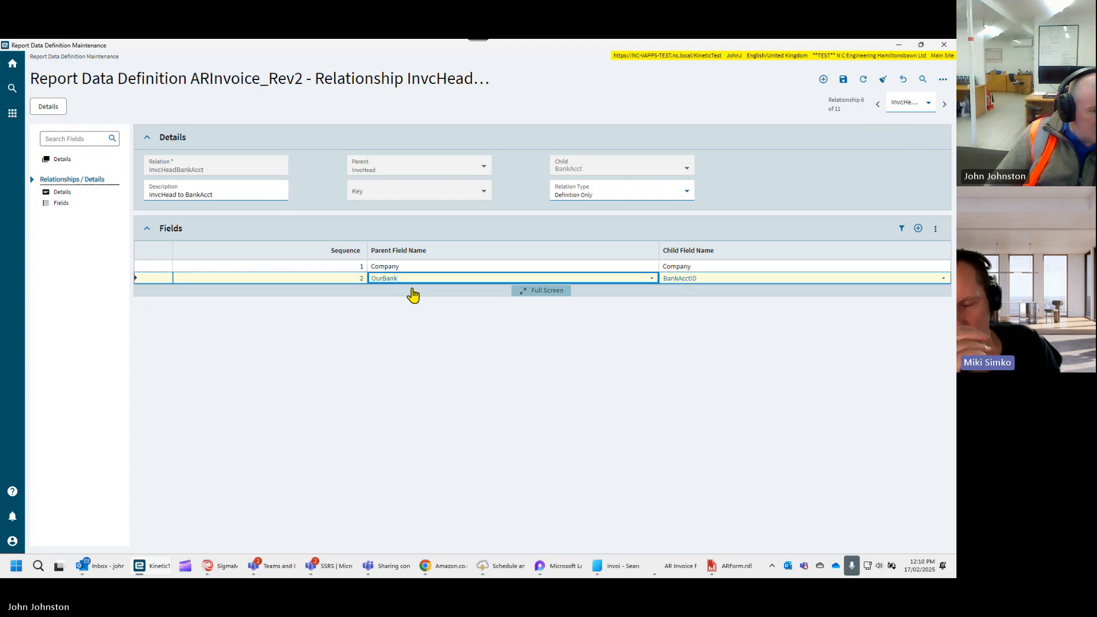
left_click(710, 277)
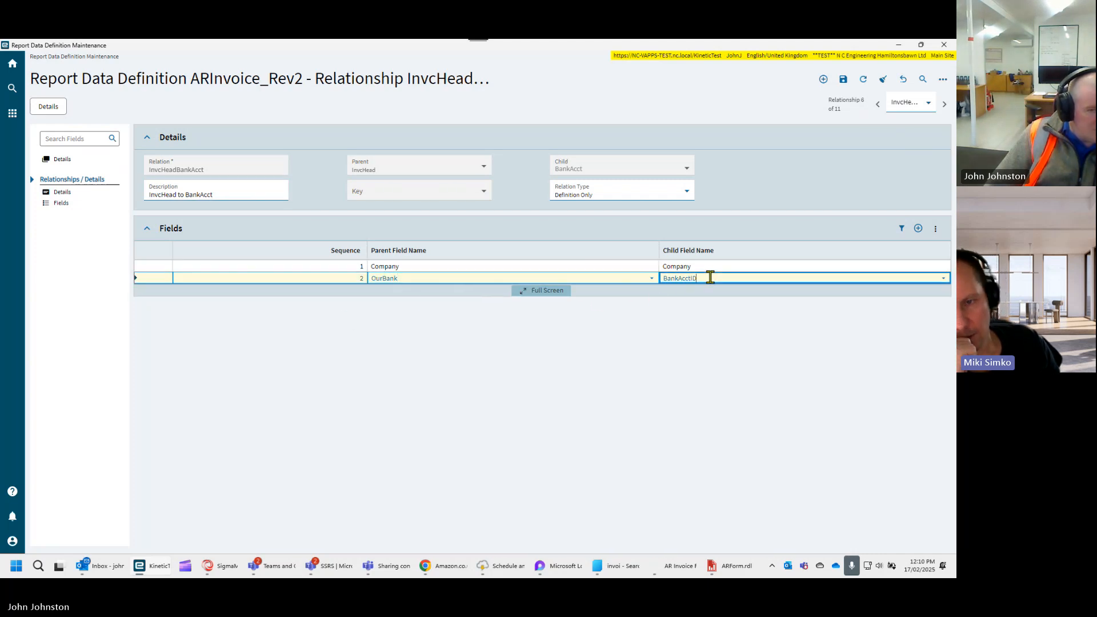
left_click(941, 280)
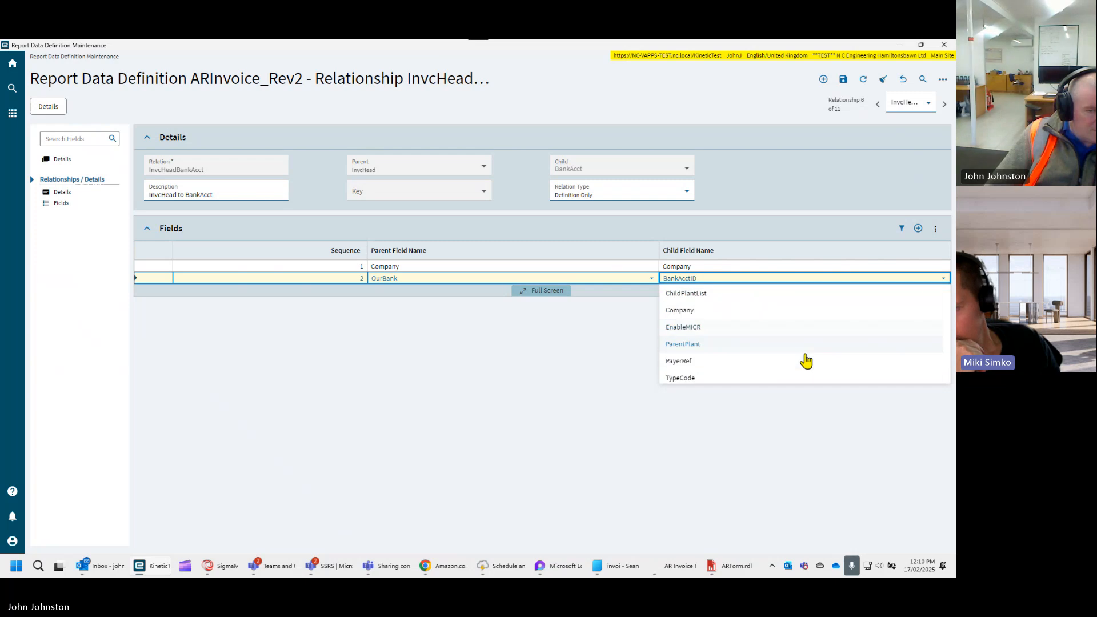
scroll(805, 360, "up", 3)
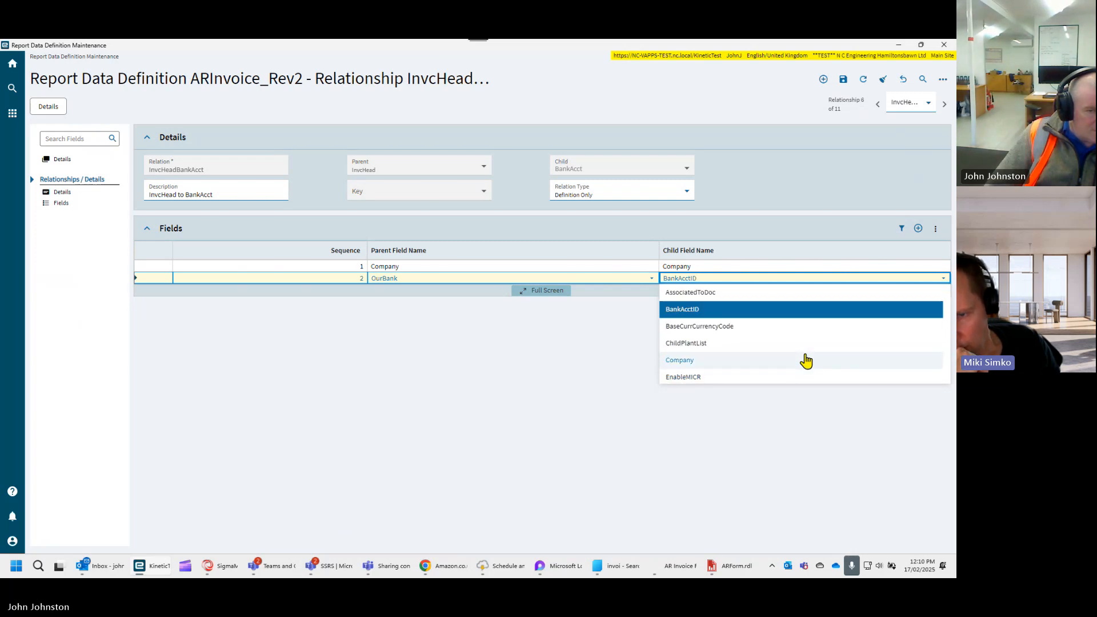
scroll(806, 360, "down", 4)
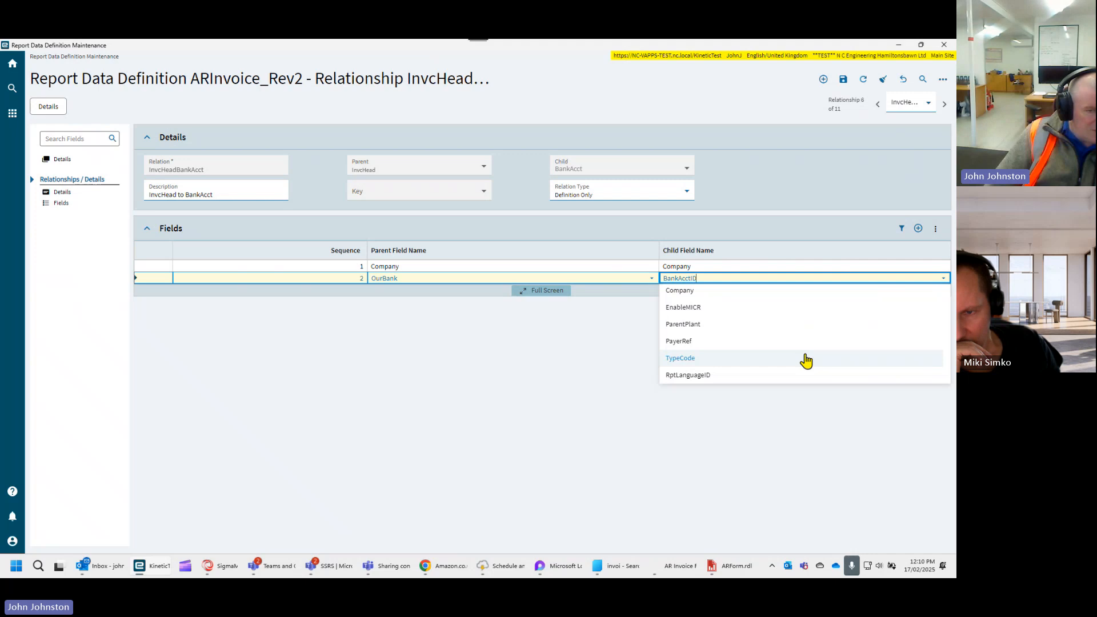
scroll(805, 360, "up", 4)
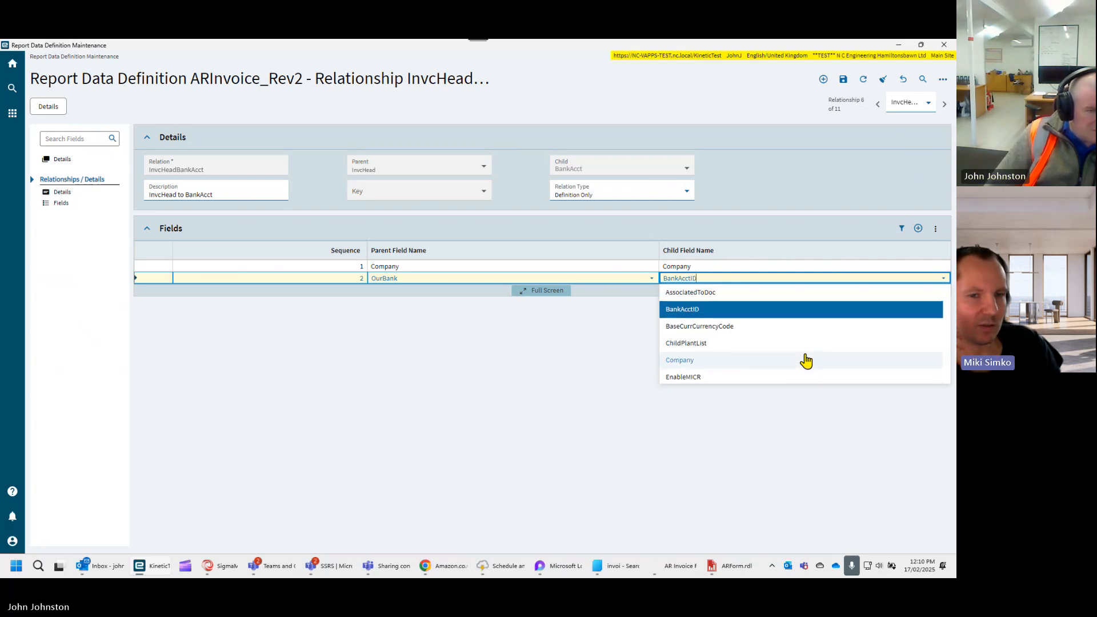
scroll(806, 360, "down", 4)
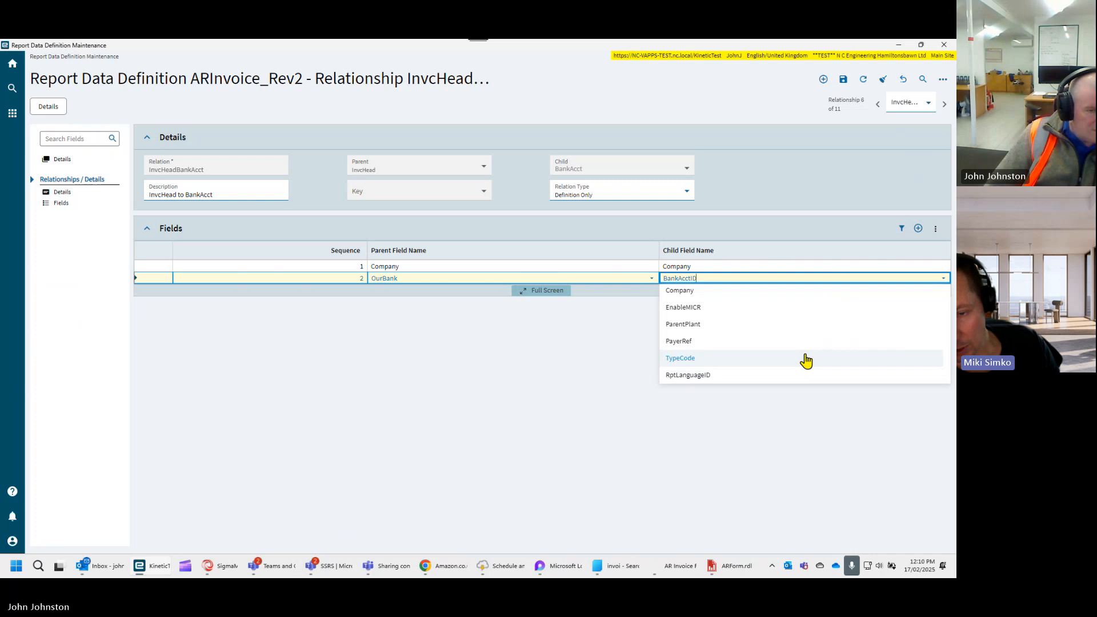
left_click(601, 376)
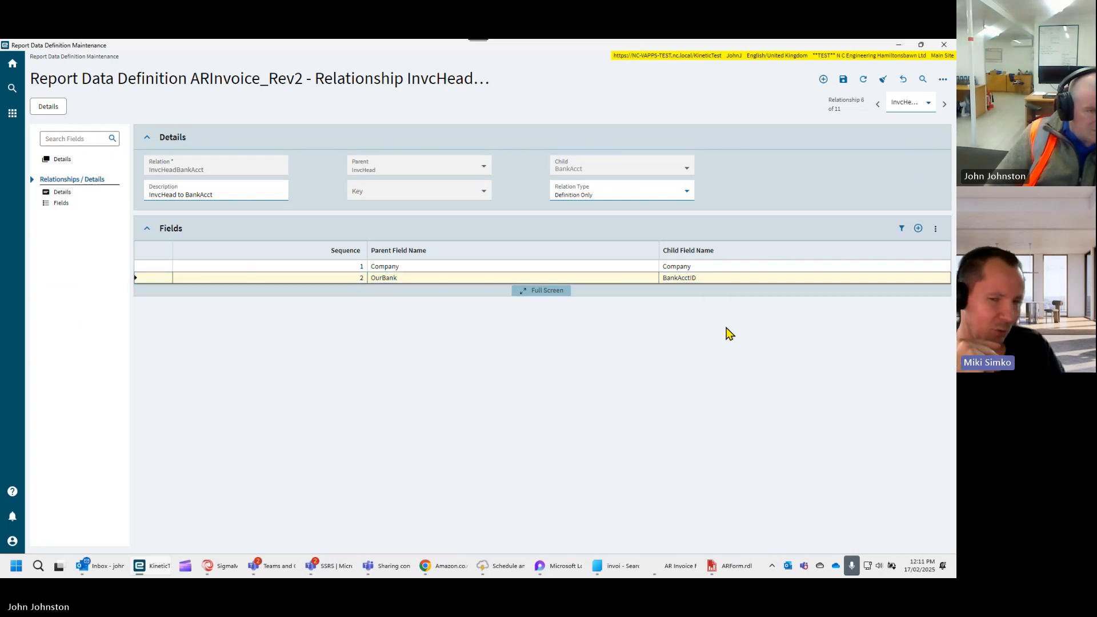
- Return to the ARInvoice_Rev2 definition and open the BankAcct table from its data sources
left_click(52, 162)
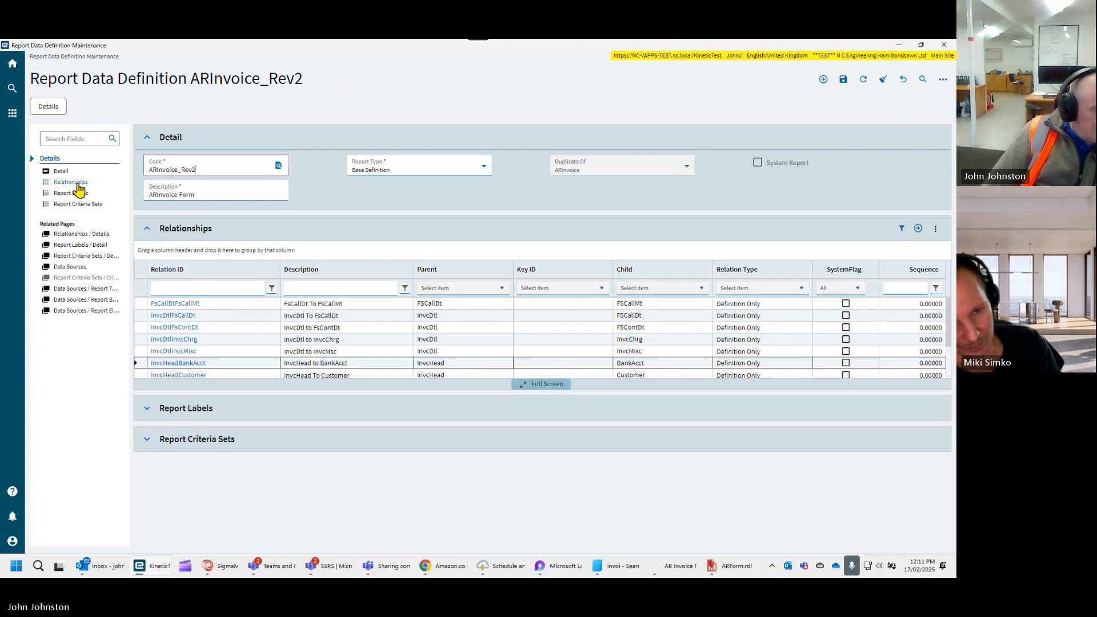
left_click(69, 267)
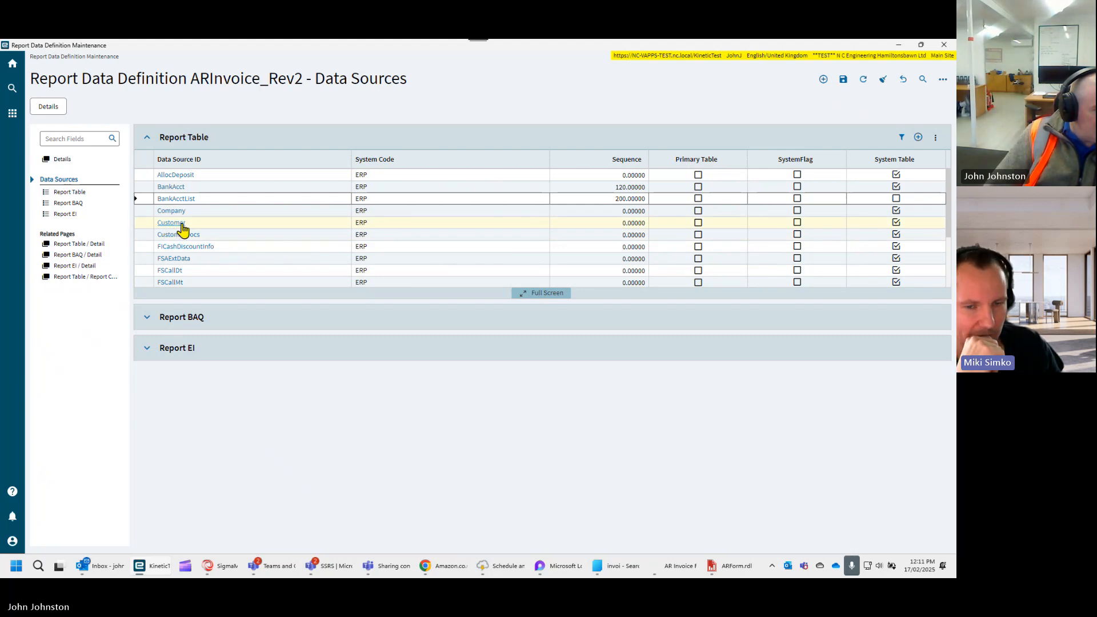
left_click(178, 190)
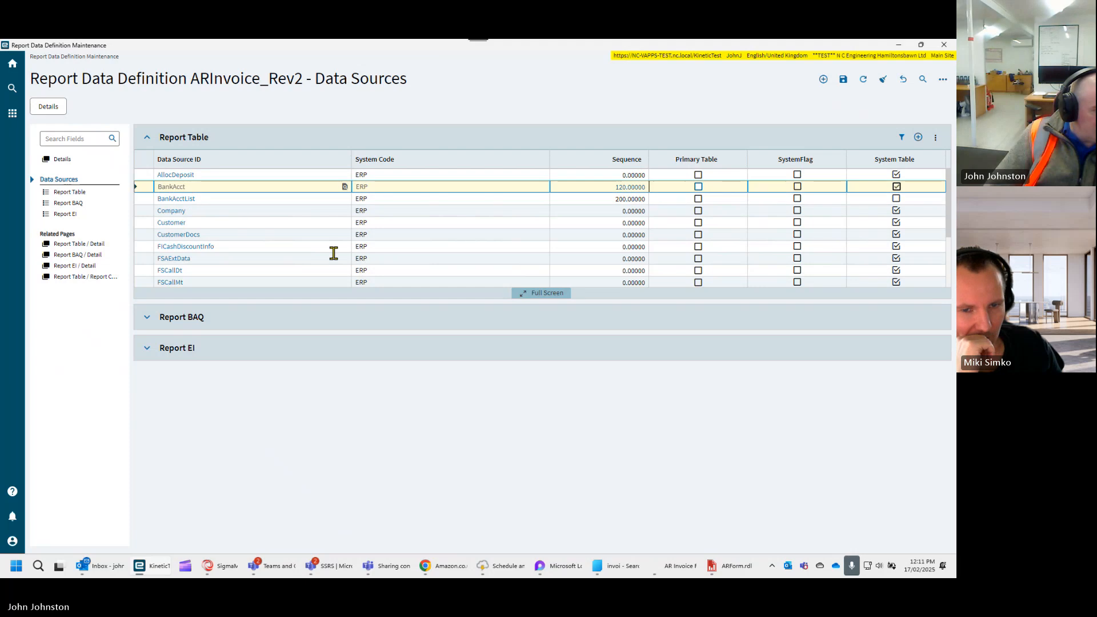
- Remove the column exclusion from the CurrencyCode field of the BankAcct table and save the definition
scroll(303, 325, "down", 3)
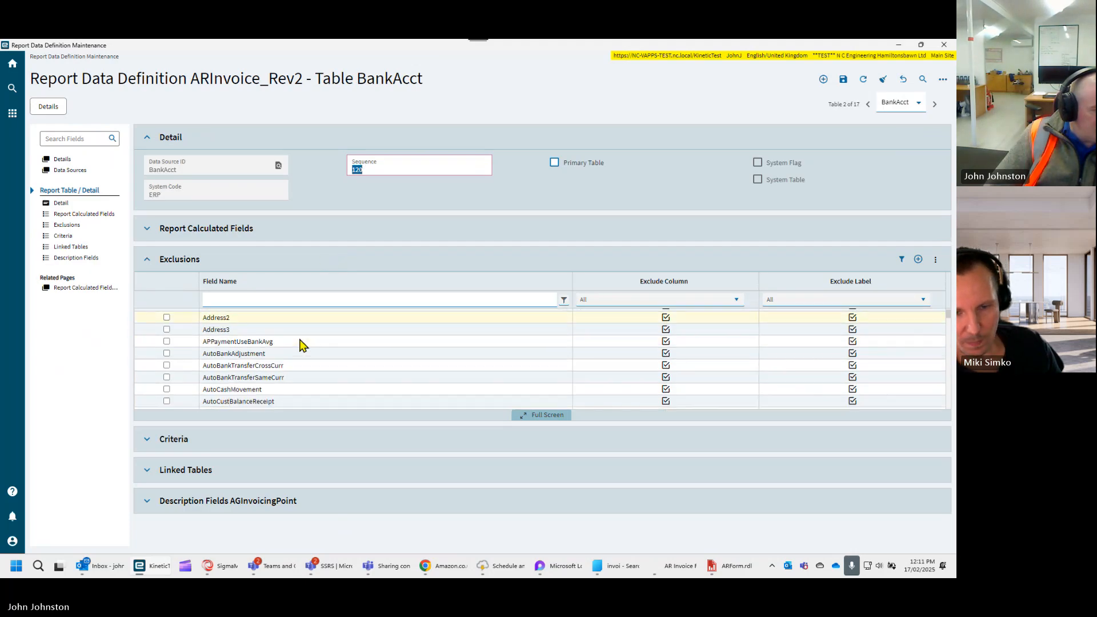
scroll(301, 337, "down", 6)
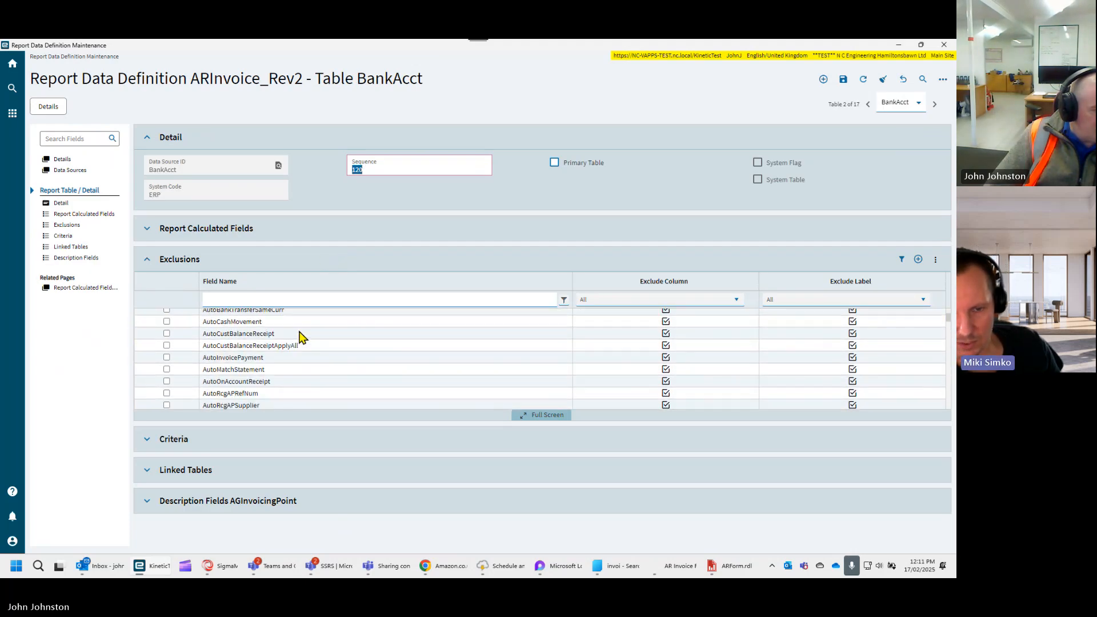
scroll(303, 337, "down", 10)
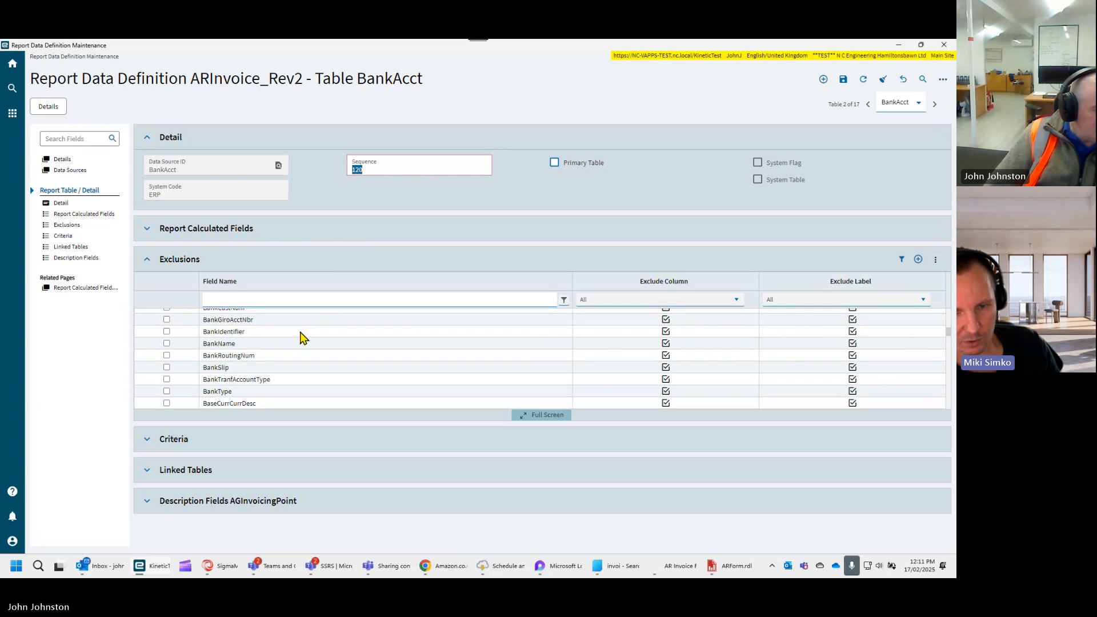
scroll(303, 337, "down", 8)
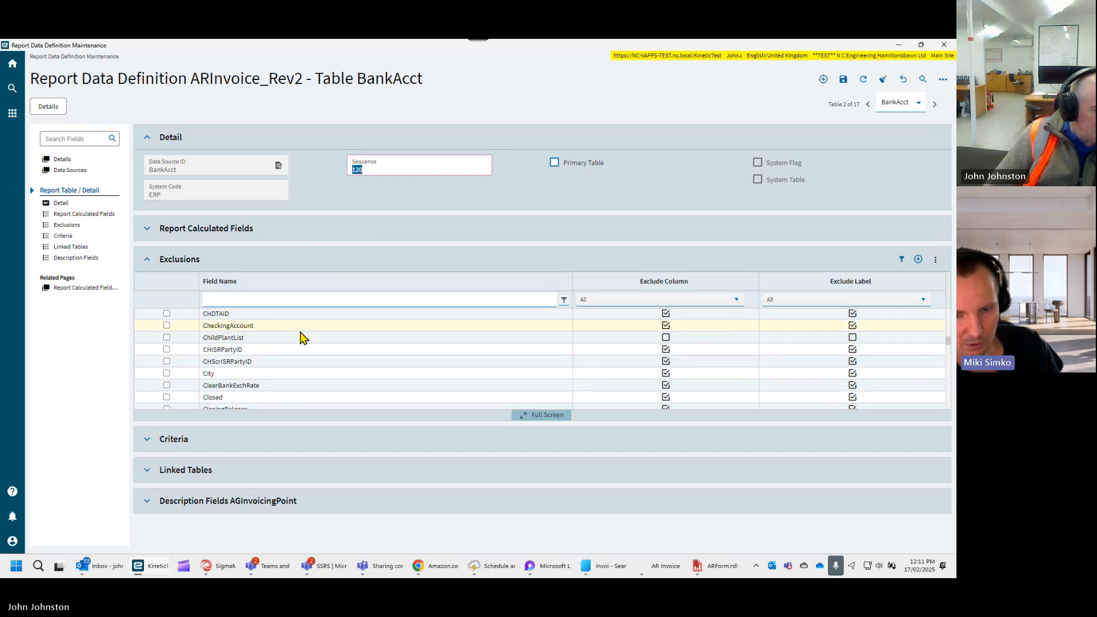
scroll(303, 337, "down", 8)
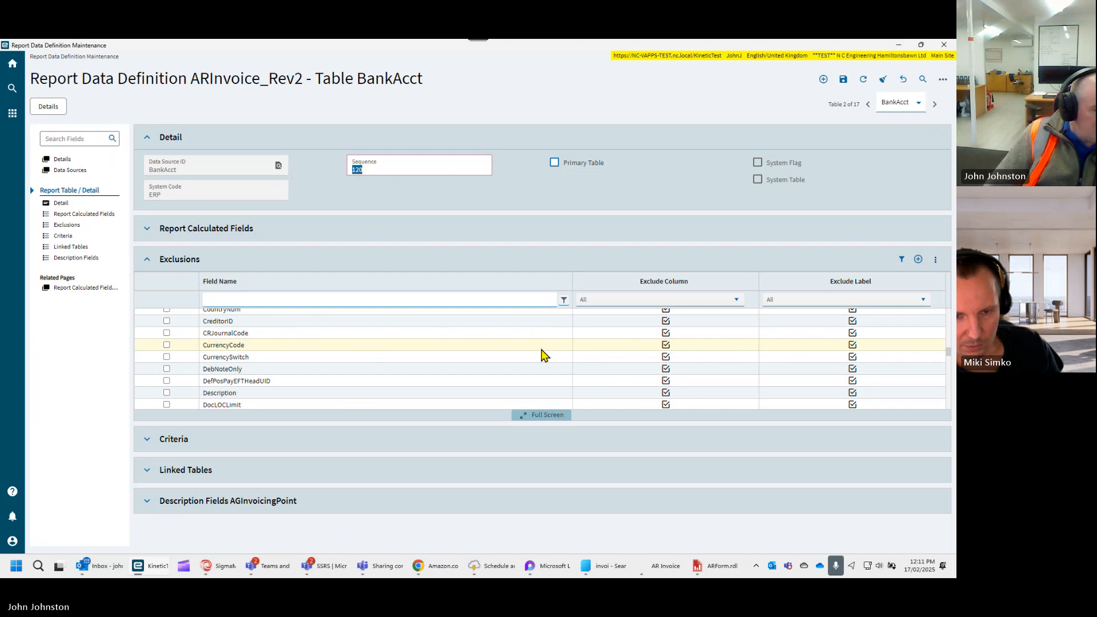
left_click(666, 345)
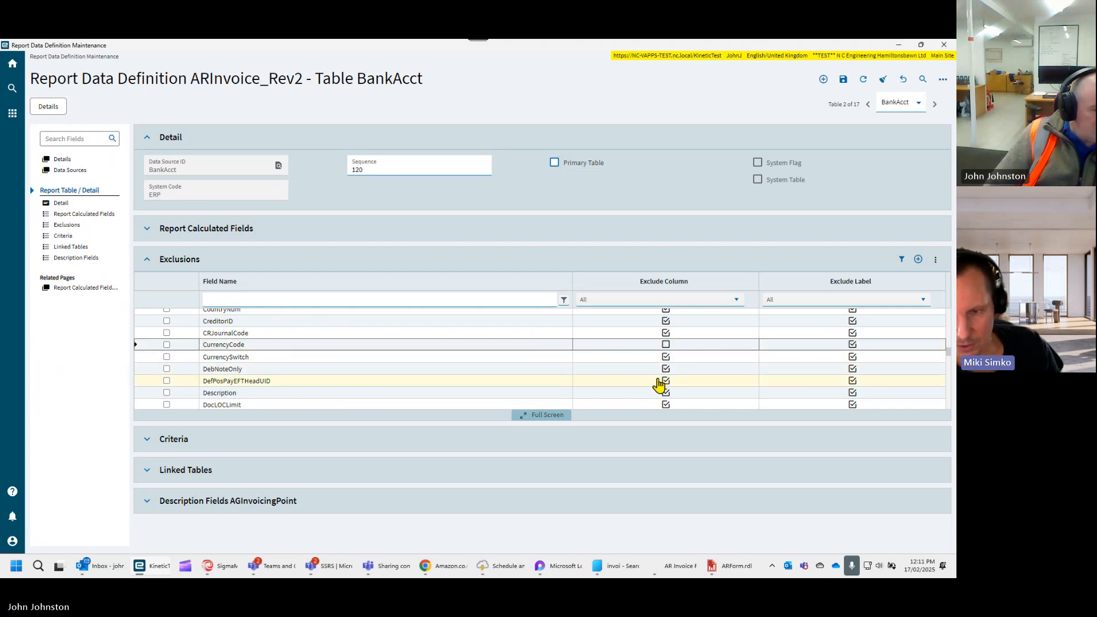
left_click(844, 81)
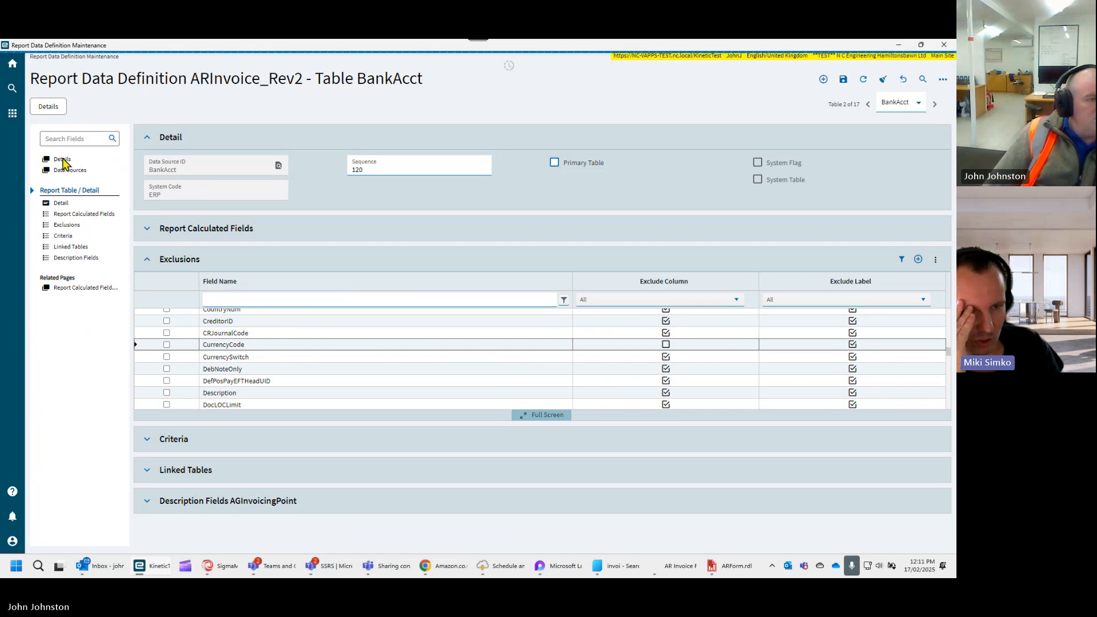
- Reopen the InvcHeadBankAcct relationship, set the child field of its OurBank link to CurrencyCode, and save
left_click(62, 160)
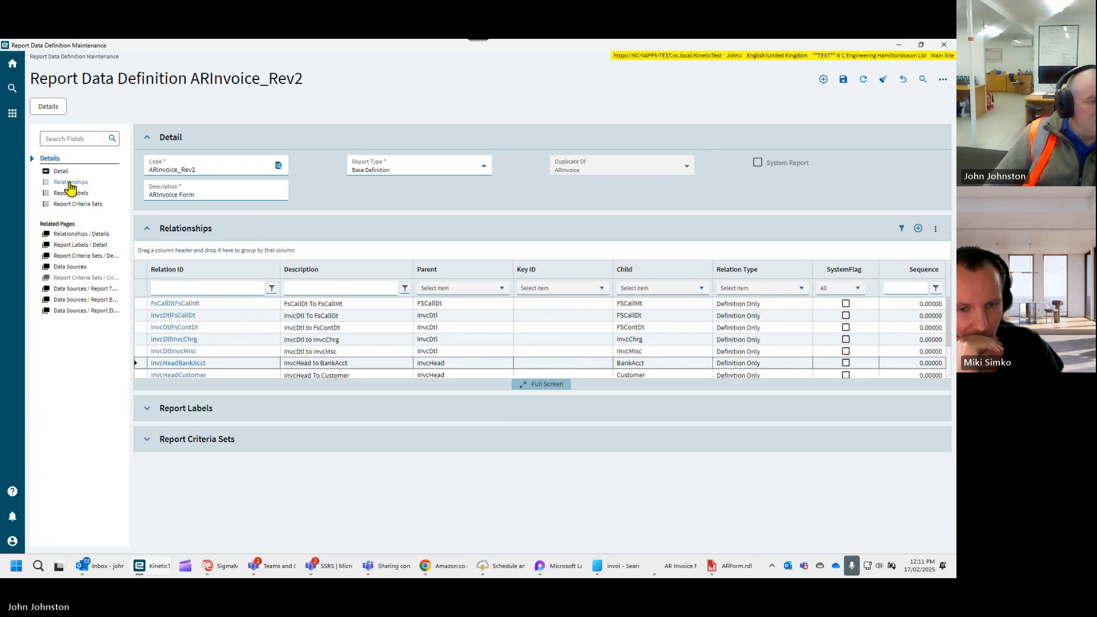
left_click(70, 183)
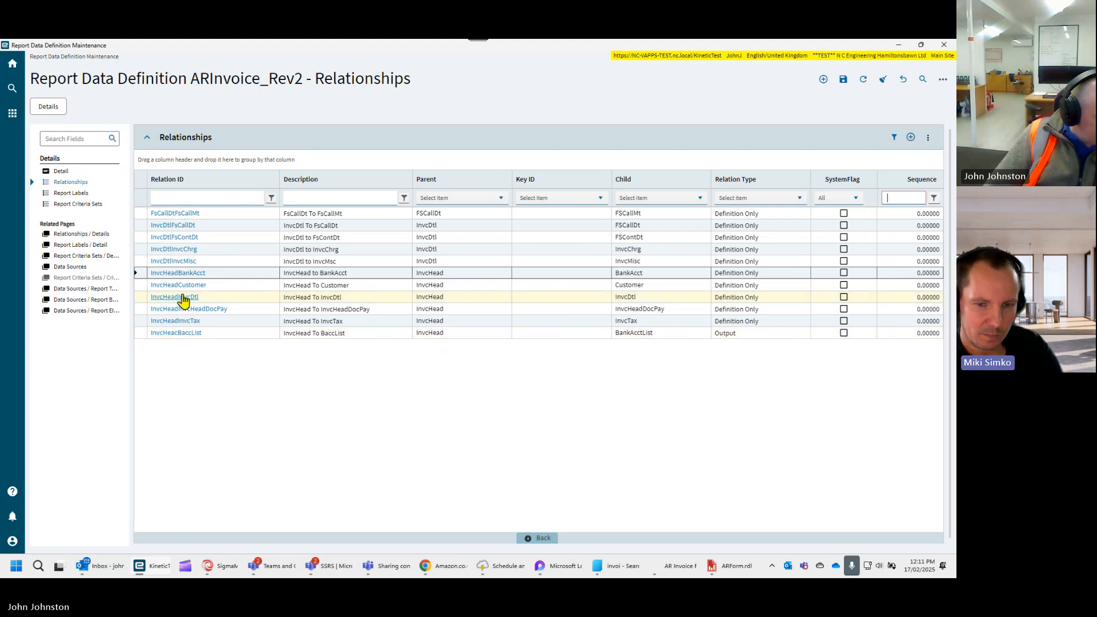
left_click(196, 275)
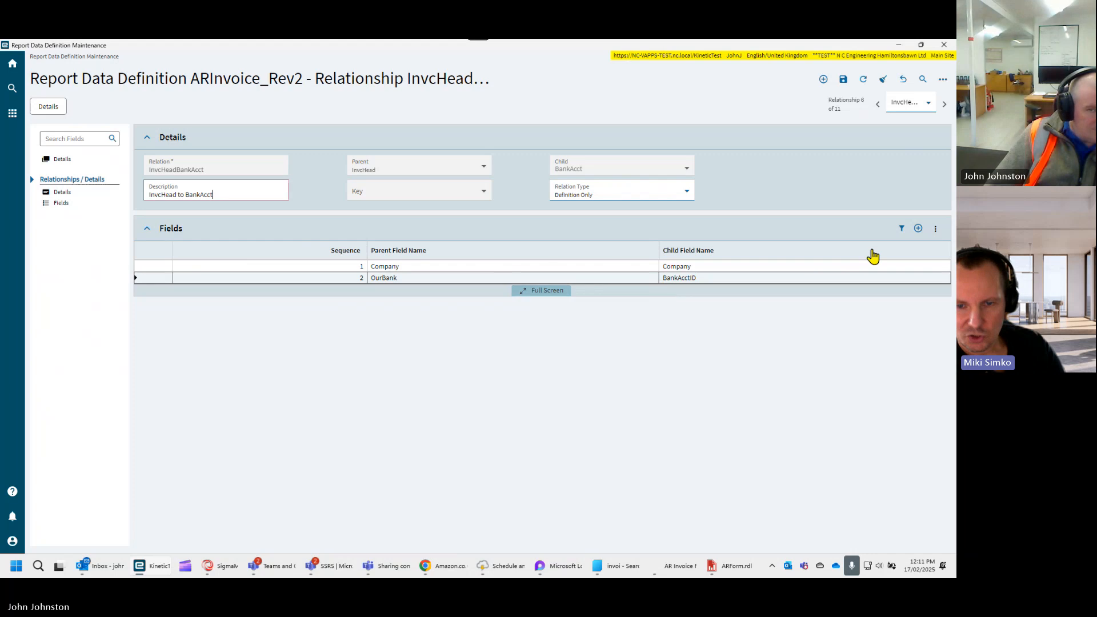
left_click(792, 278)
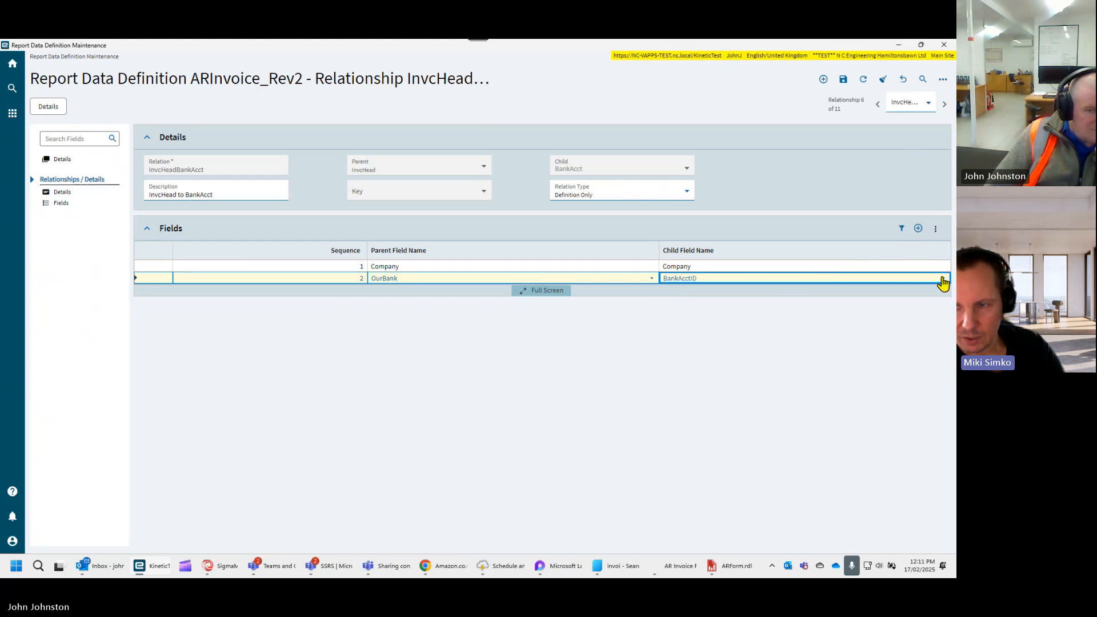
left_click(942, 280)
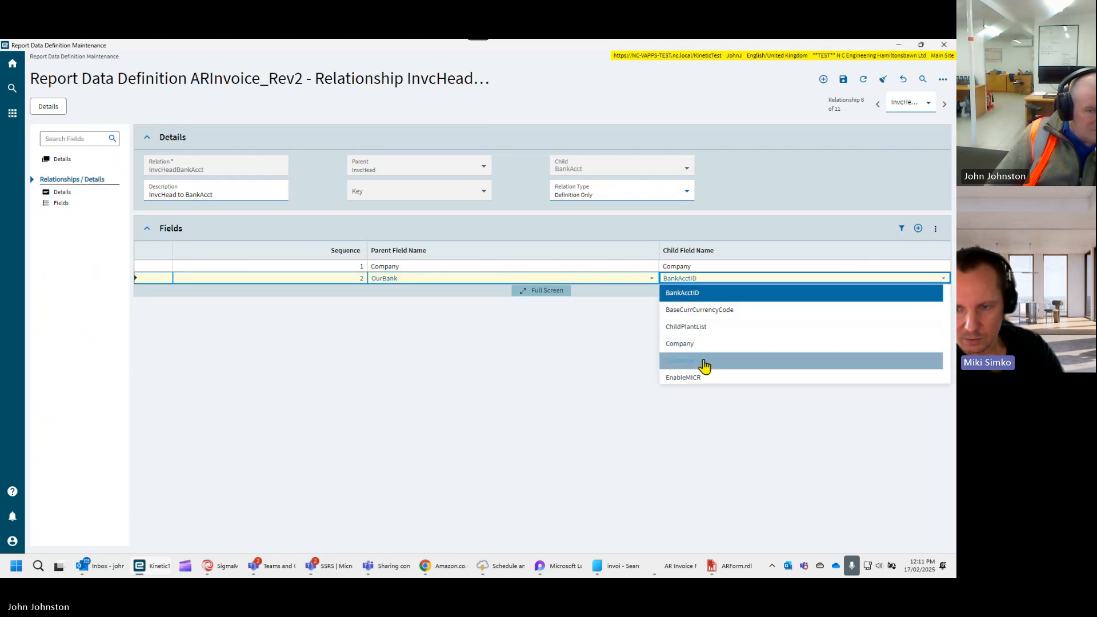
left_click(704, 362)
left_click(843, 80)
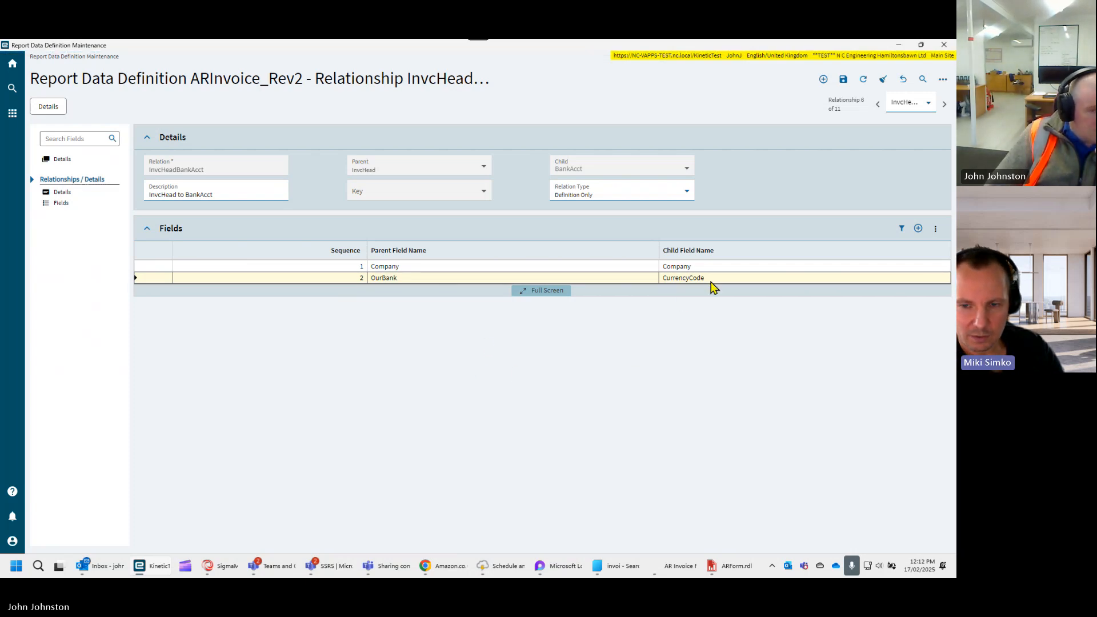
- Set the parent field of the InvcHeadBankAcct relationship's second link to CurrencyCode and save the definition
left_click(565, 278)
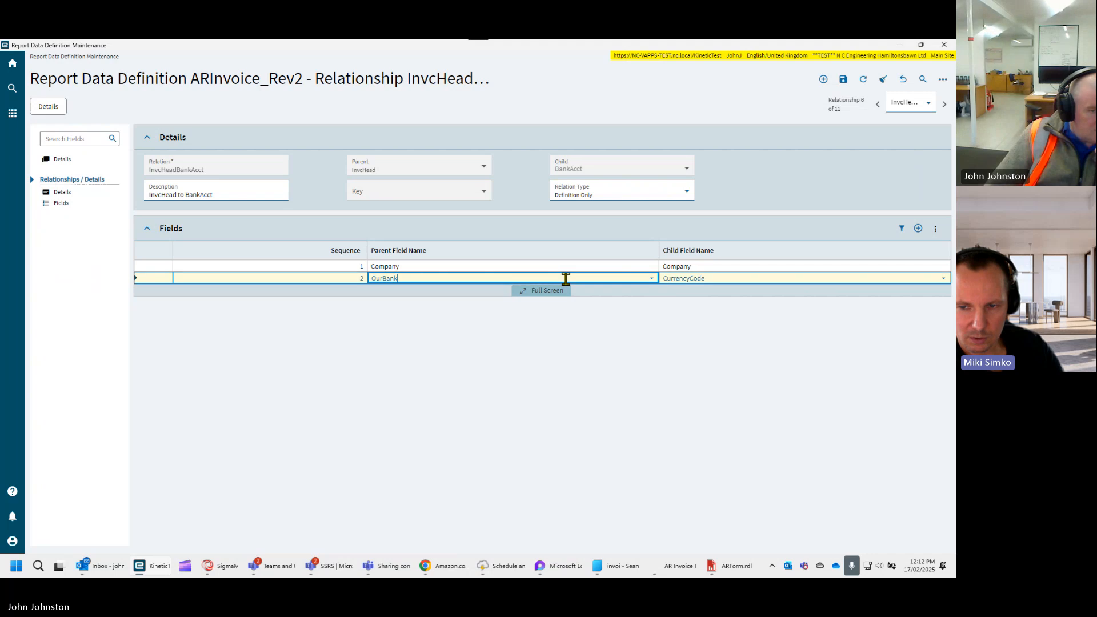
left_click(652, 280)
scroll(491, 353, "down", 2)
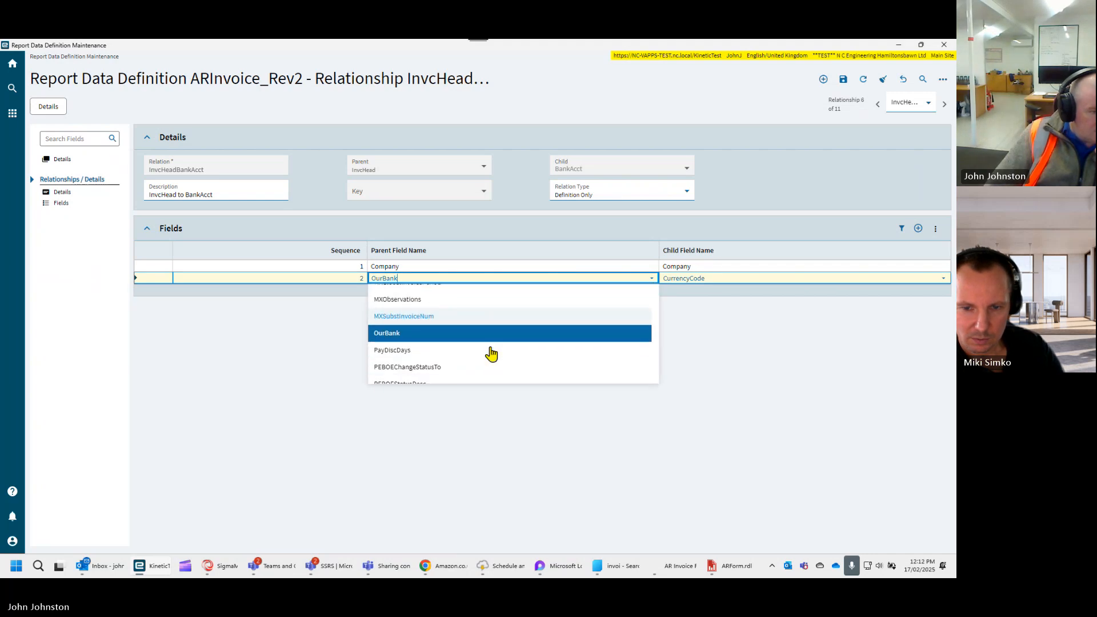
scroll(491, 354, "up", 8)
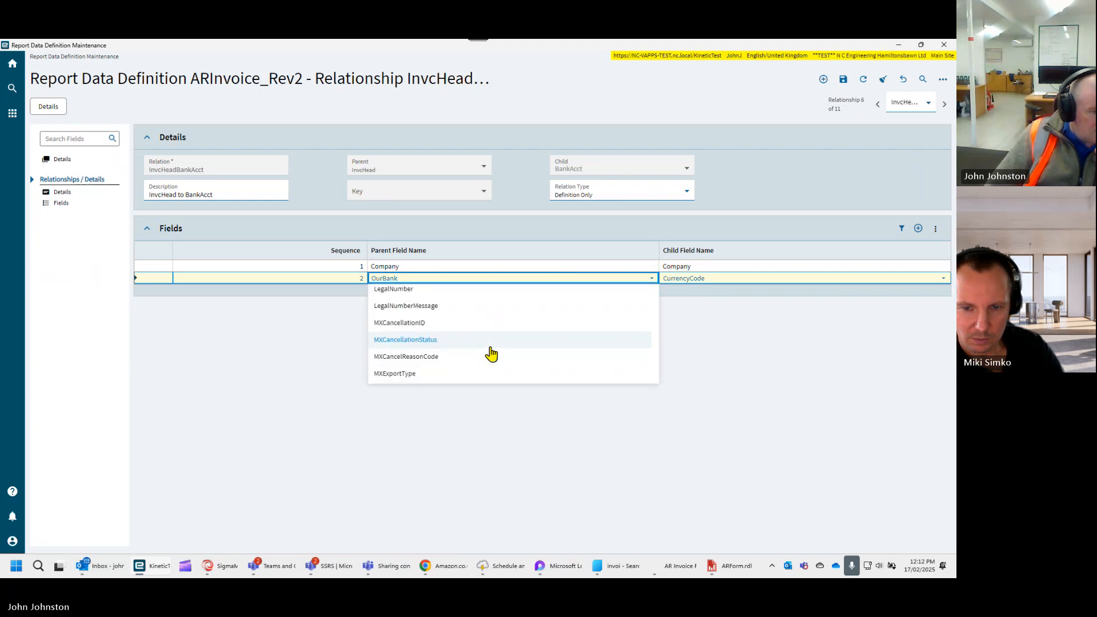
scroll(491, 355, "up", 10)
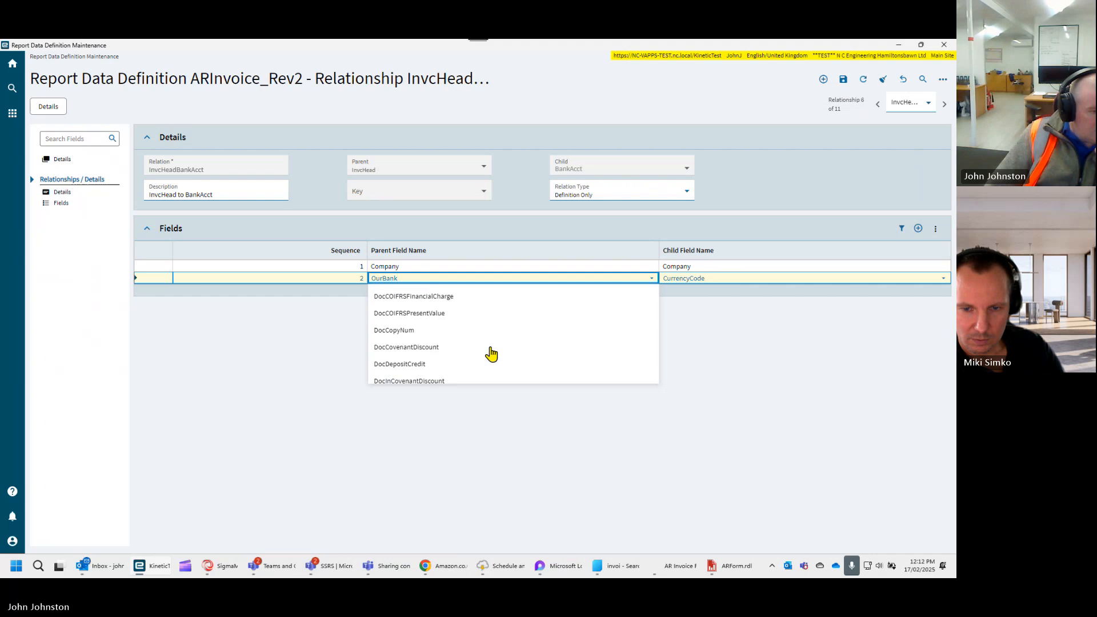
scroll(491, 354, "up", 1)
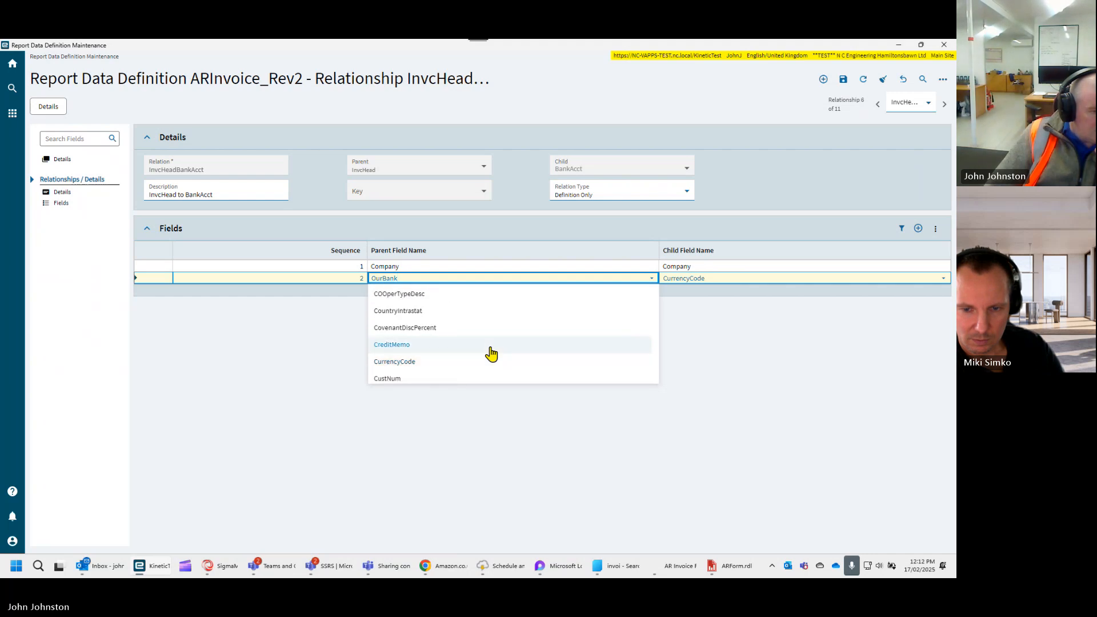
left_click(445, 362)
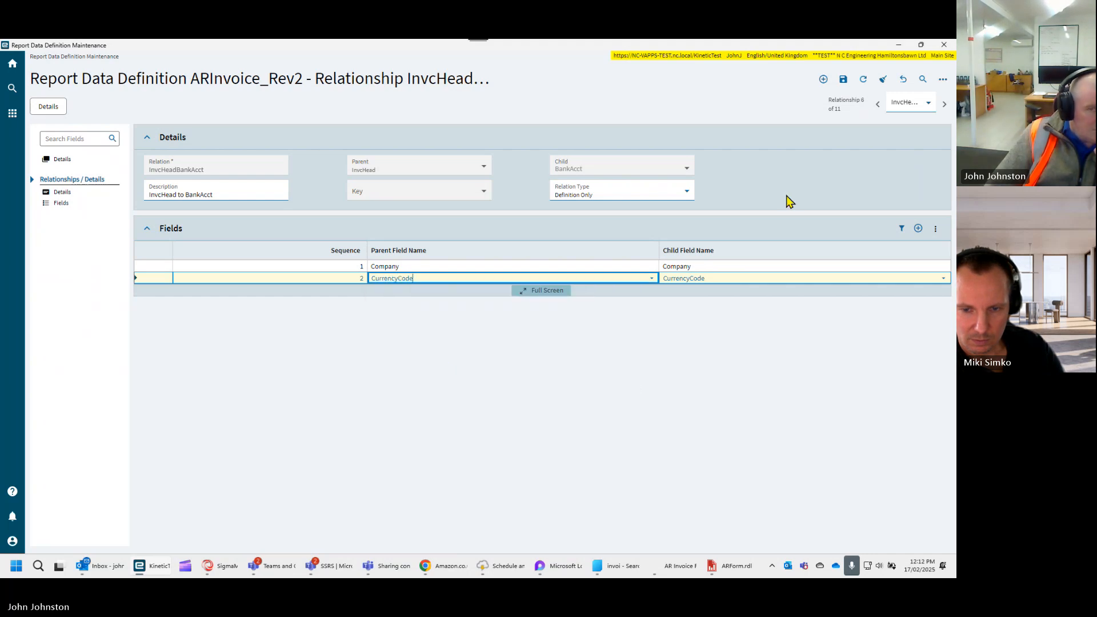
left_click(843, 80)
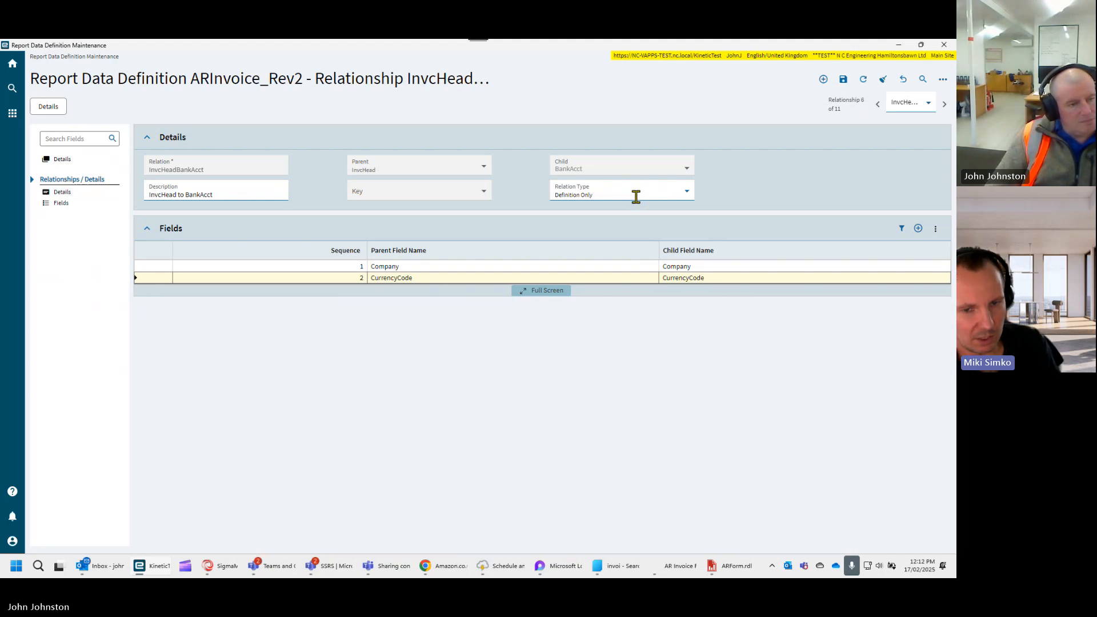
- Return to the ARInvoice_Rev2 relationships, open InvcHeacBaccList, and delete that relation
left_click(54, 161)
scroll(222, 365, "down", 2)
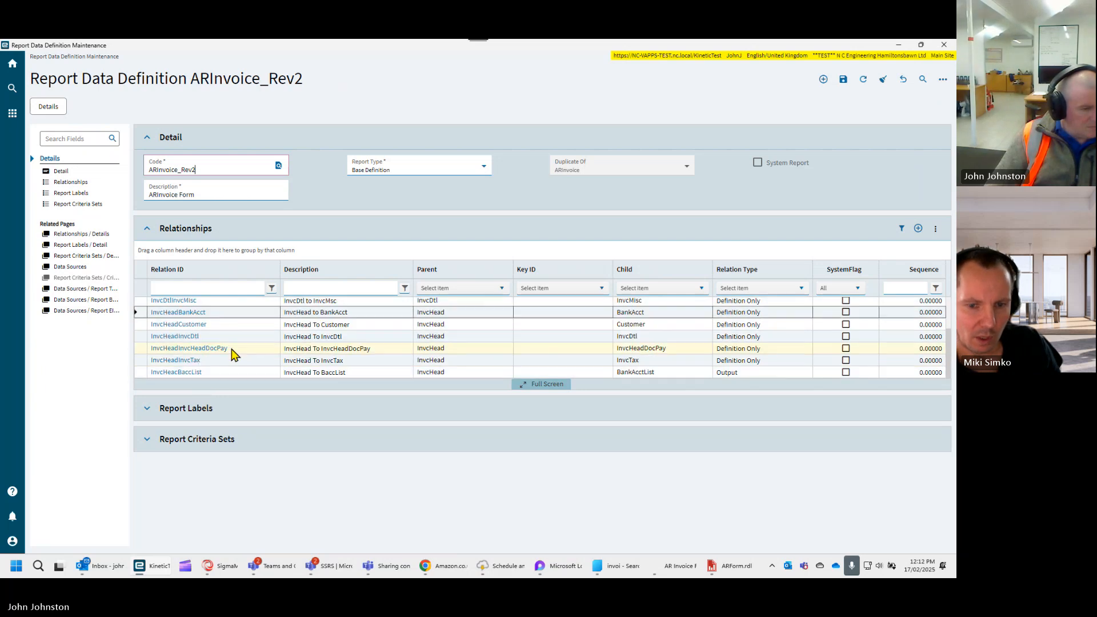
left_click(182, 372)
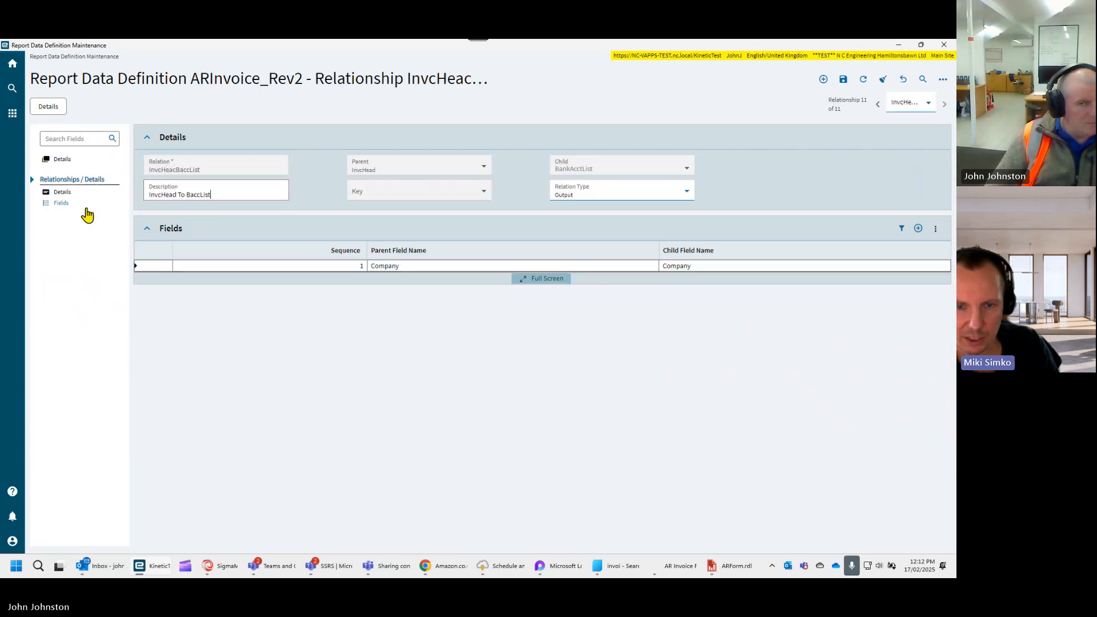
left_click(942, 79)
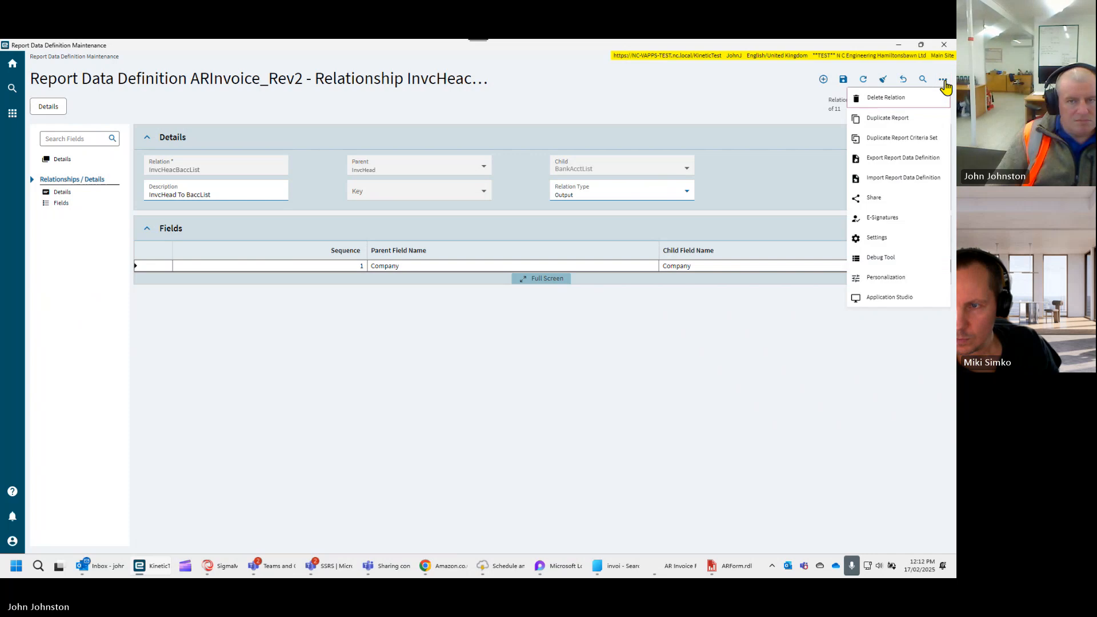
left_click(885, 98)
left_click(560, 341)
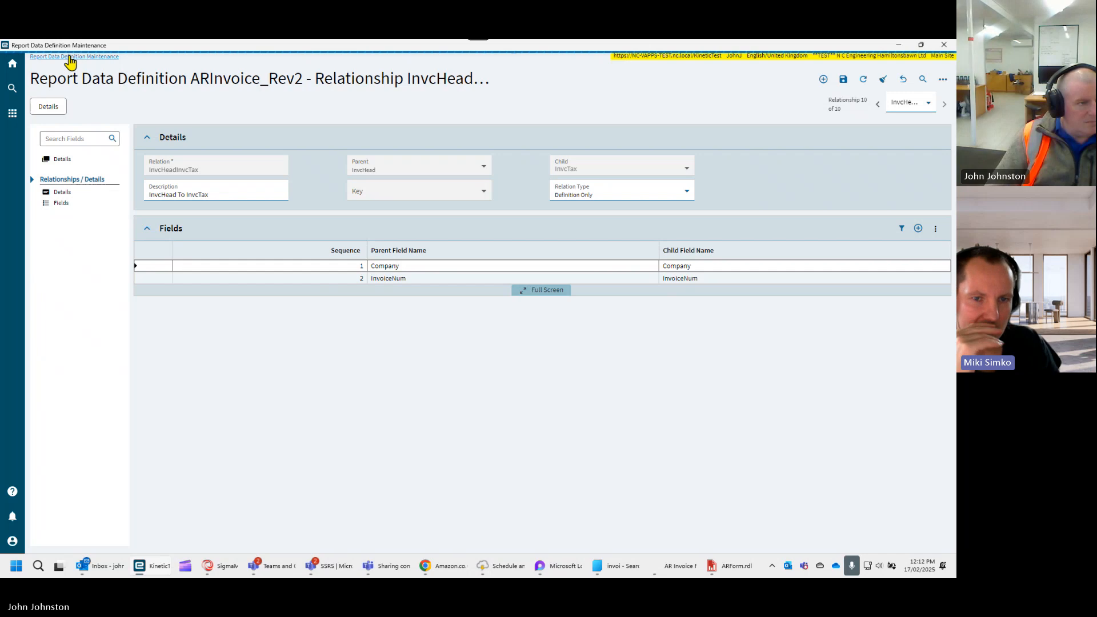
- Delete the BankAcctList table from the ARInvoice_Rev2 data sources and close the report data definition
left_click(55, 164)
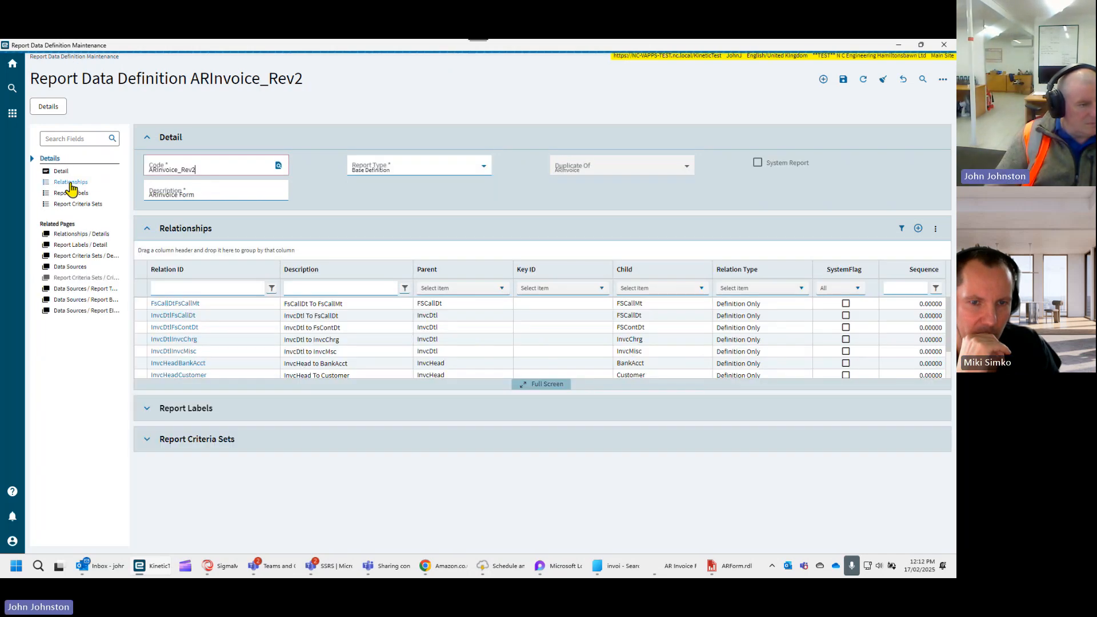
left_click(85, 267)
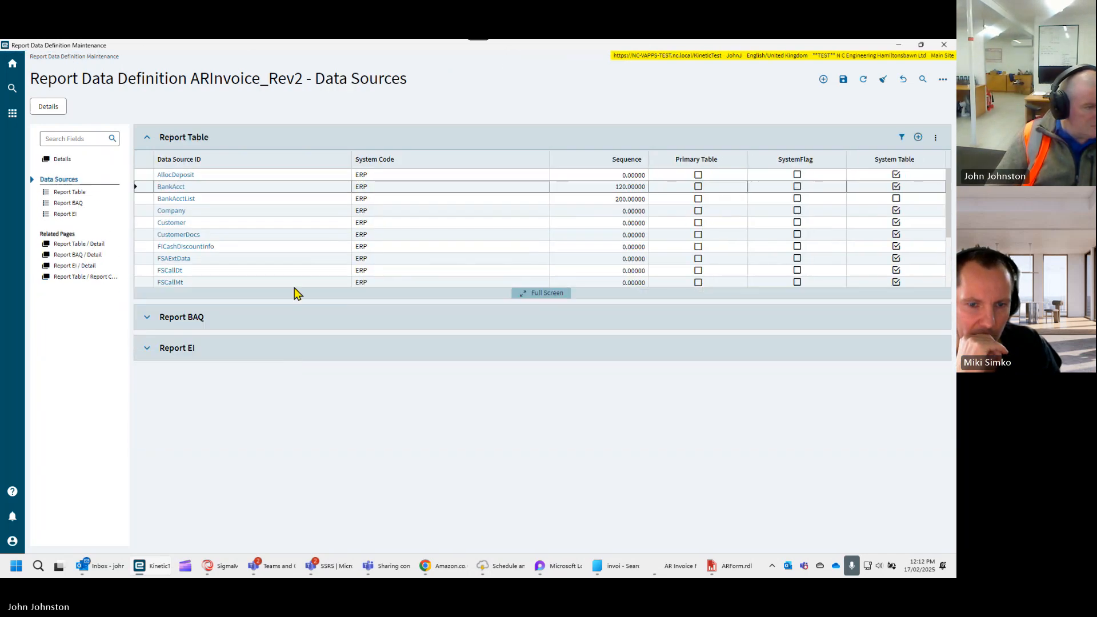
scroll(314, 262, "down", 5)
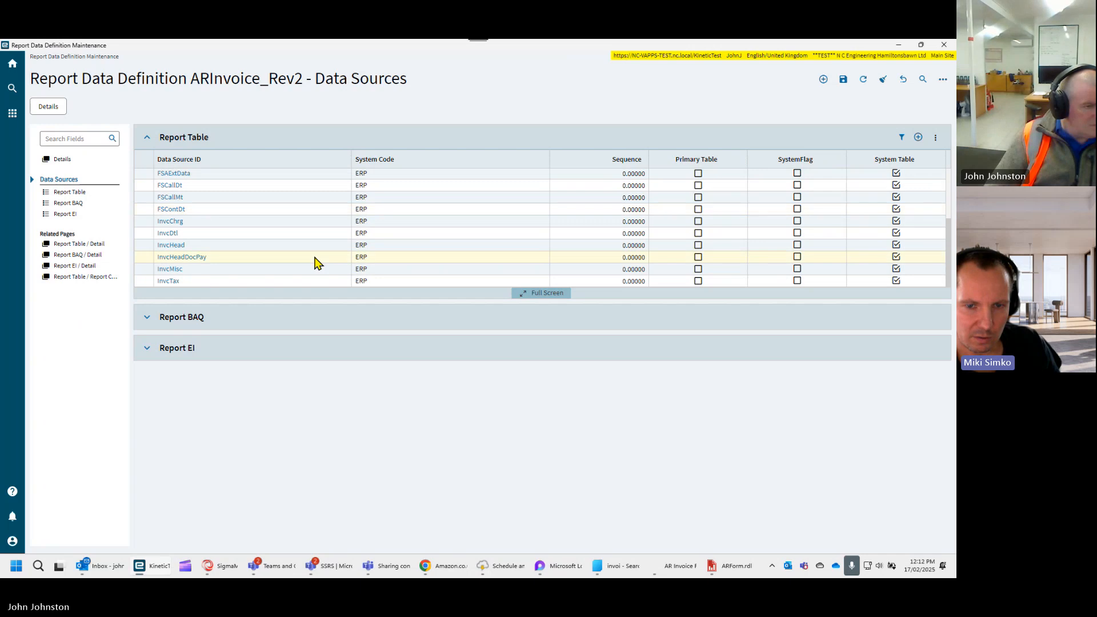
scroll(315, 263, "up", 1)
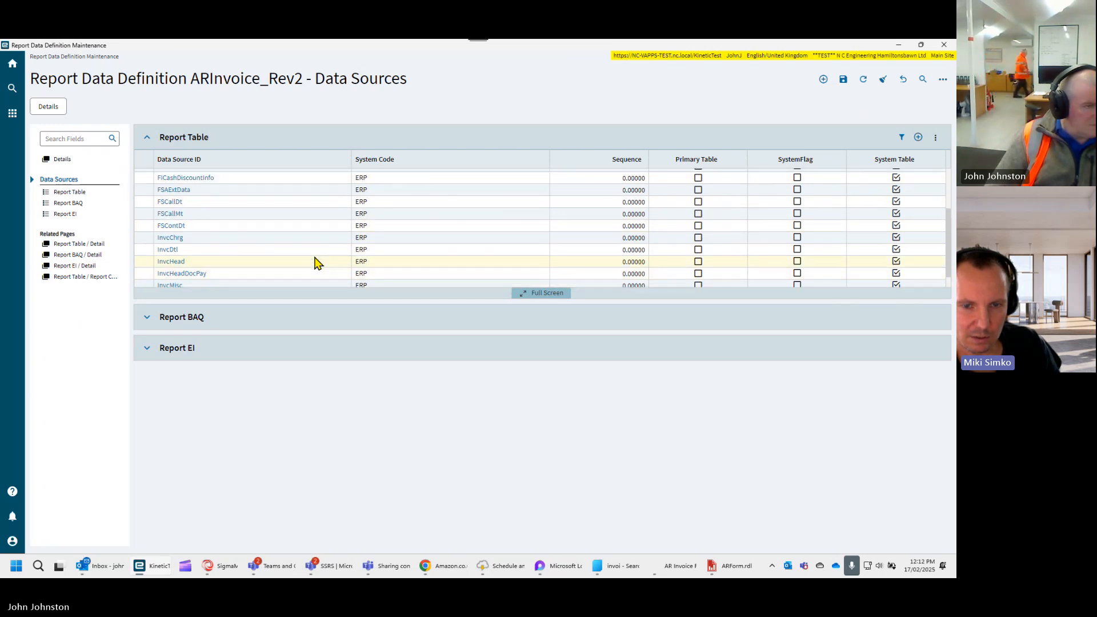
scroll(315, 263, "up", 1)
scroll(315, 263, "up", 2)
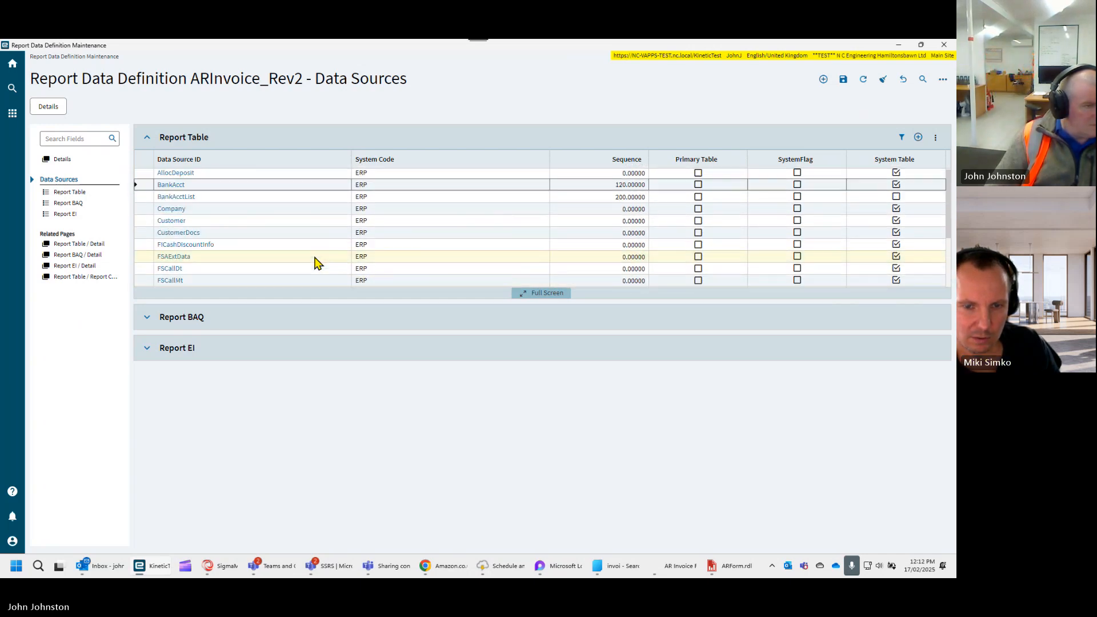
left_click(210, 199)
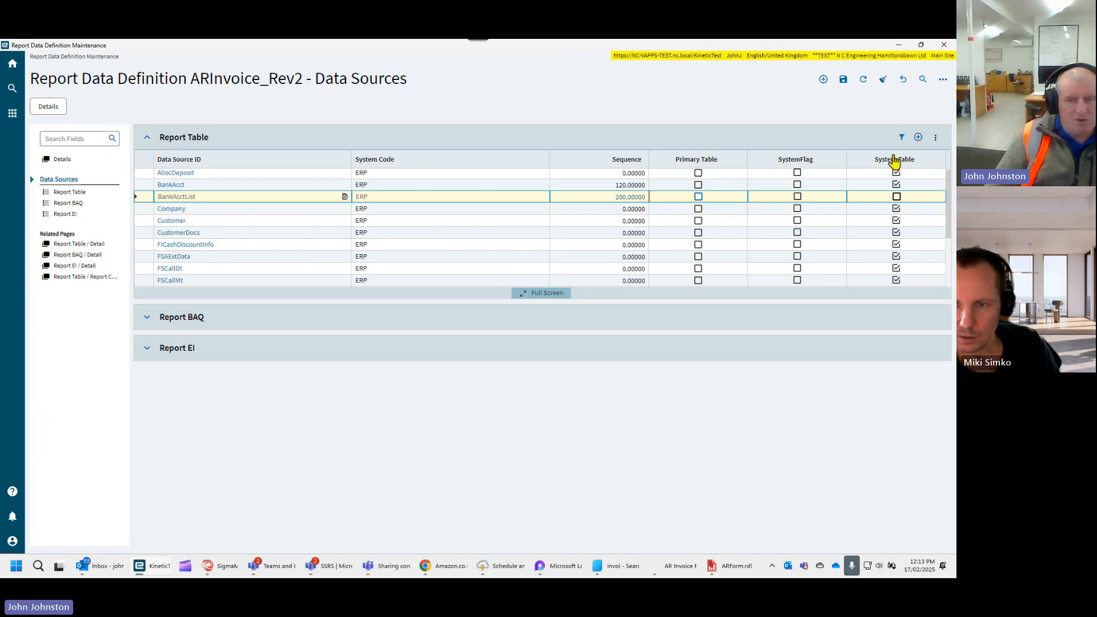
left_click(935, 138)
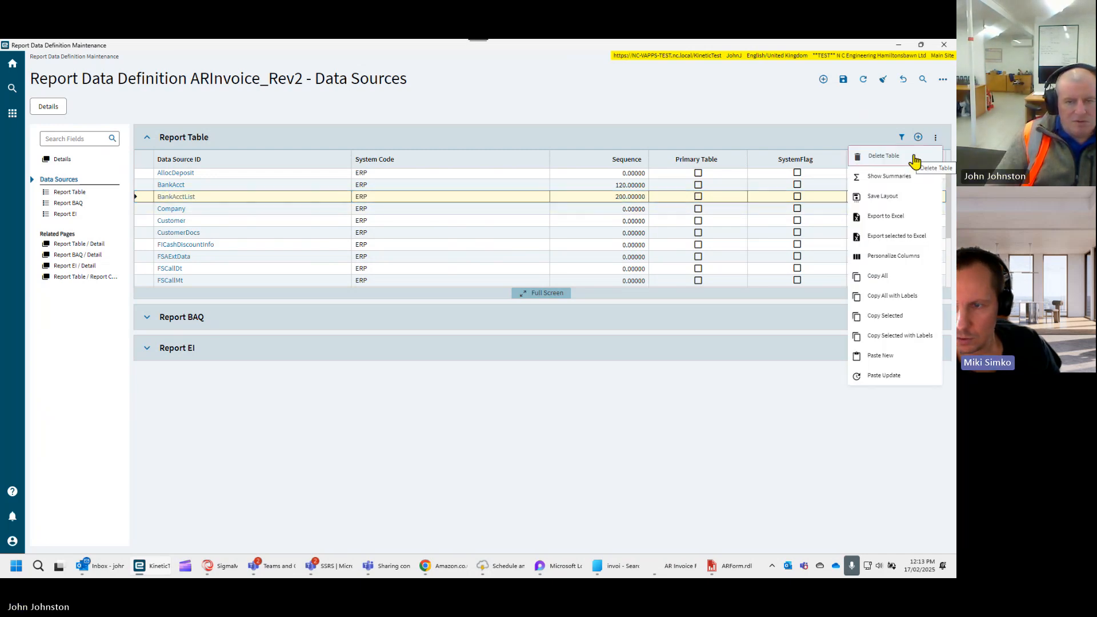
left_click(873, 165)
left_click(558, 343)
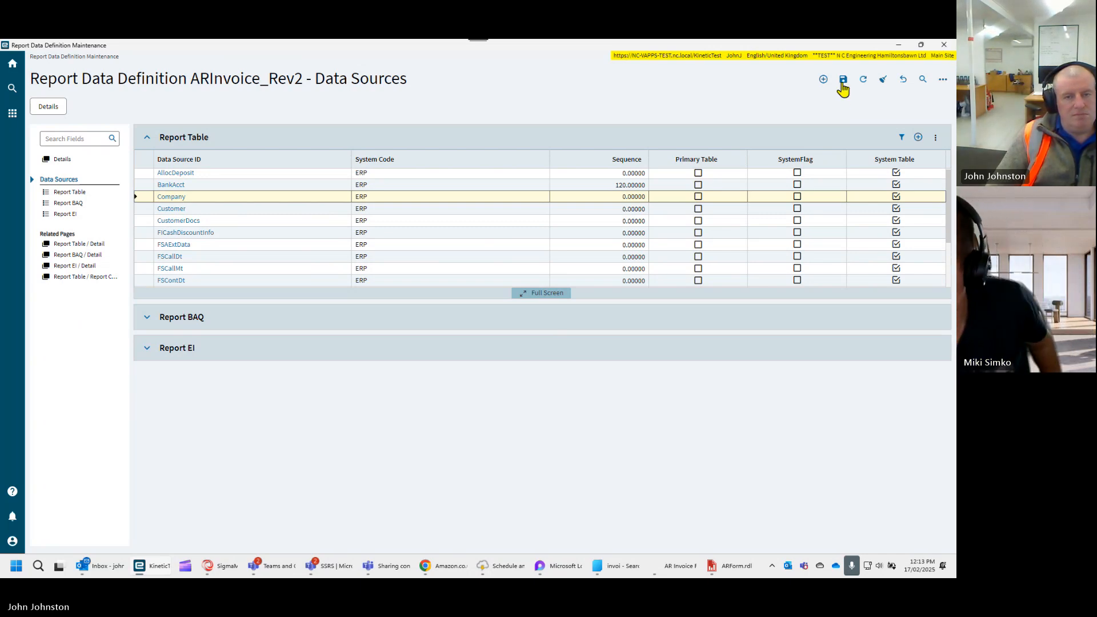
left_click(940, 47)
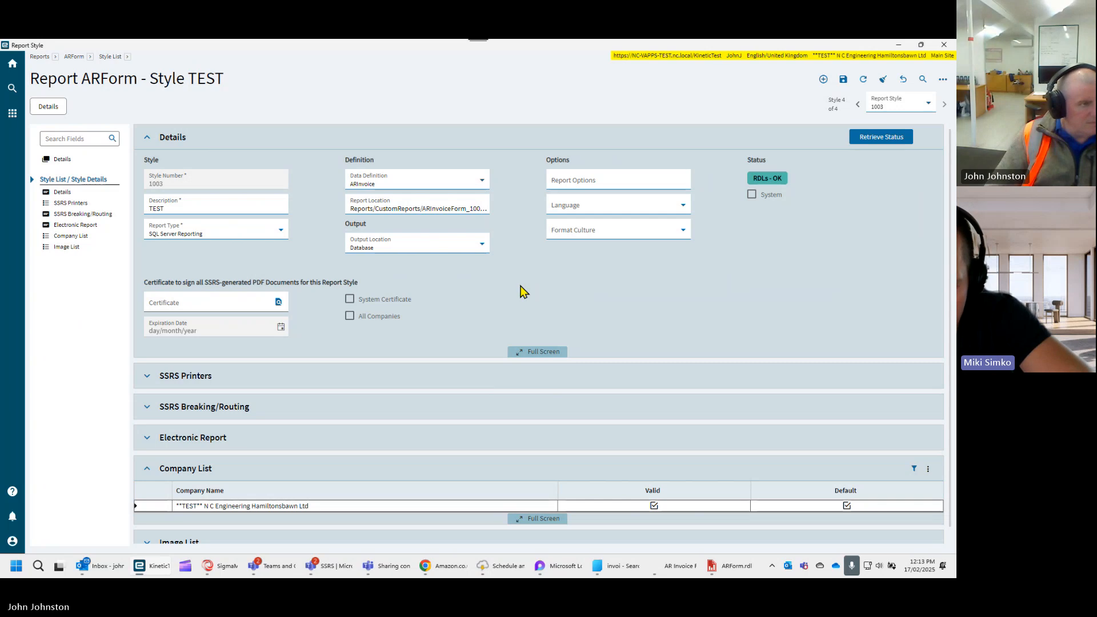
scroll(490, 303, "down", 1)
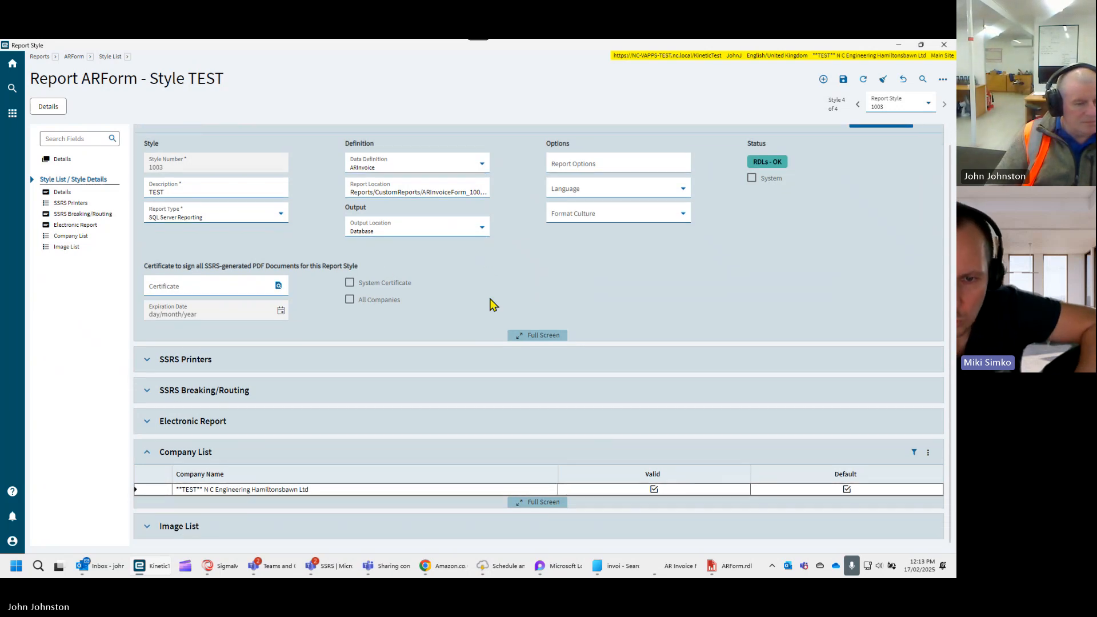
scroll(490, 303, "up", 1)
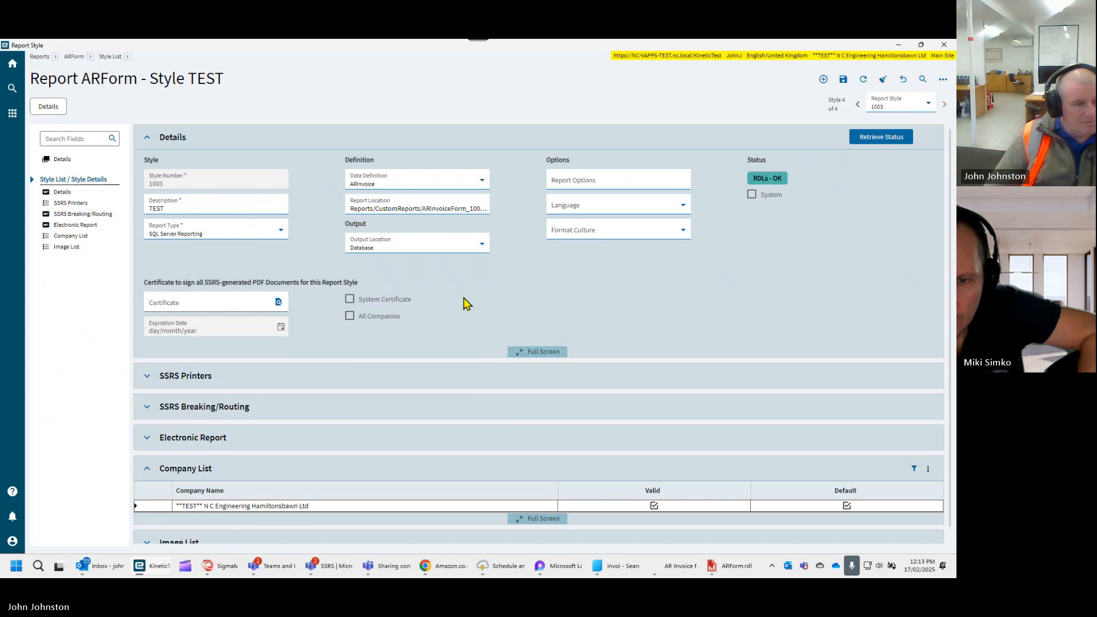
left_click(482, 180)
scroll(430, 255, "down", 4)
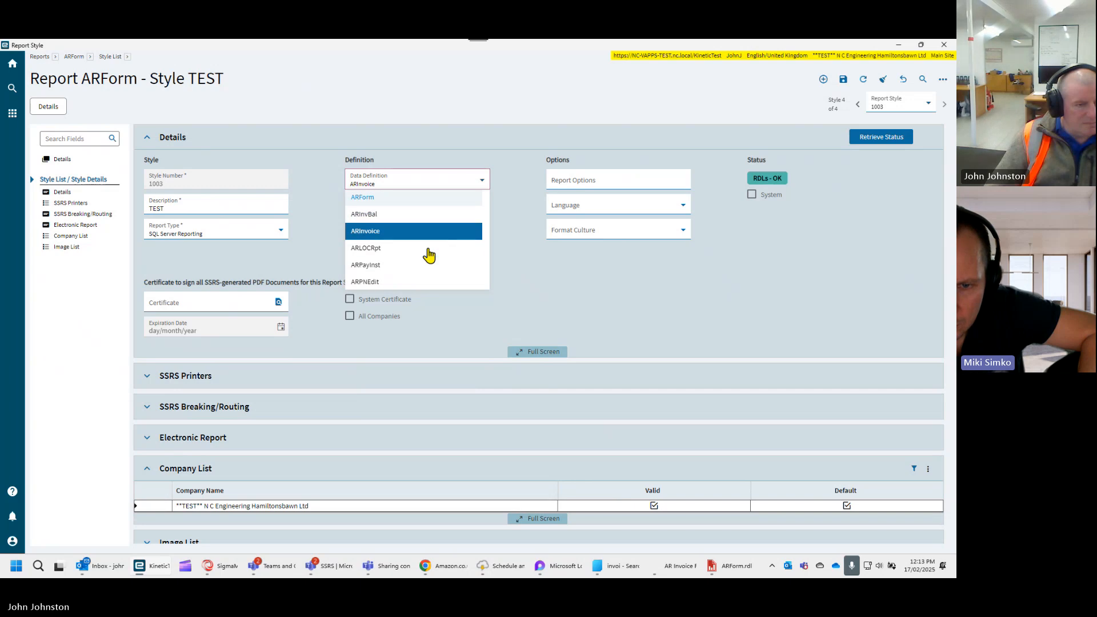
scroll(437, 255, "down", 3)
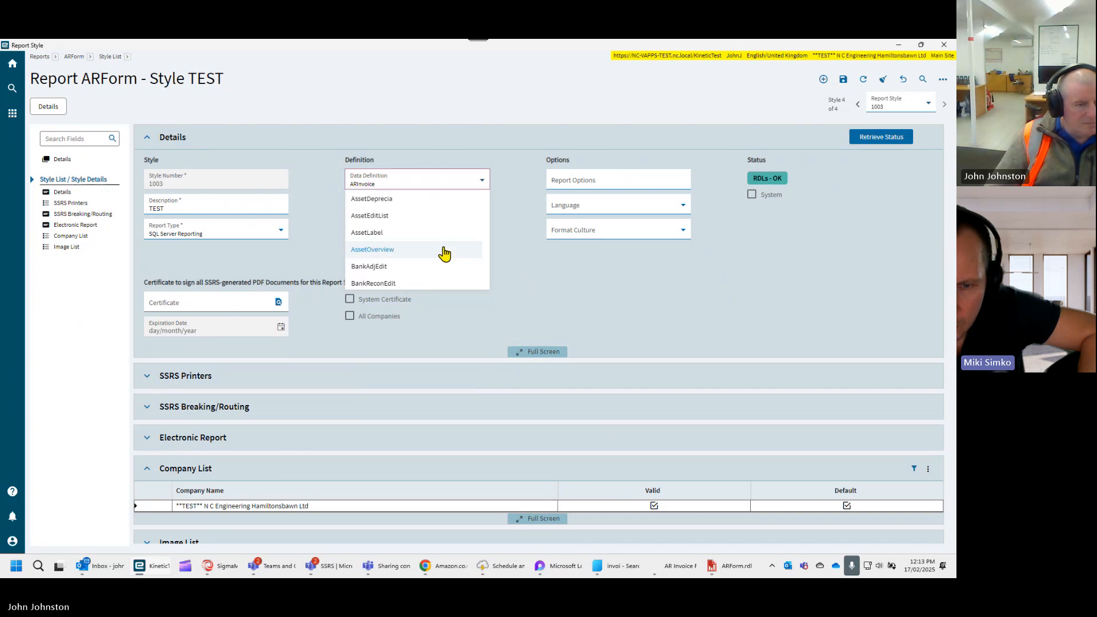
right_click(446, 180)
left_click(496, 226)
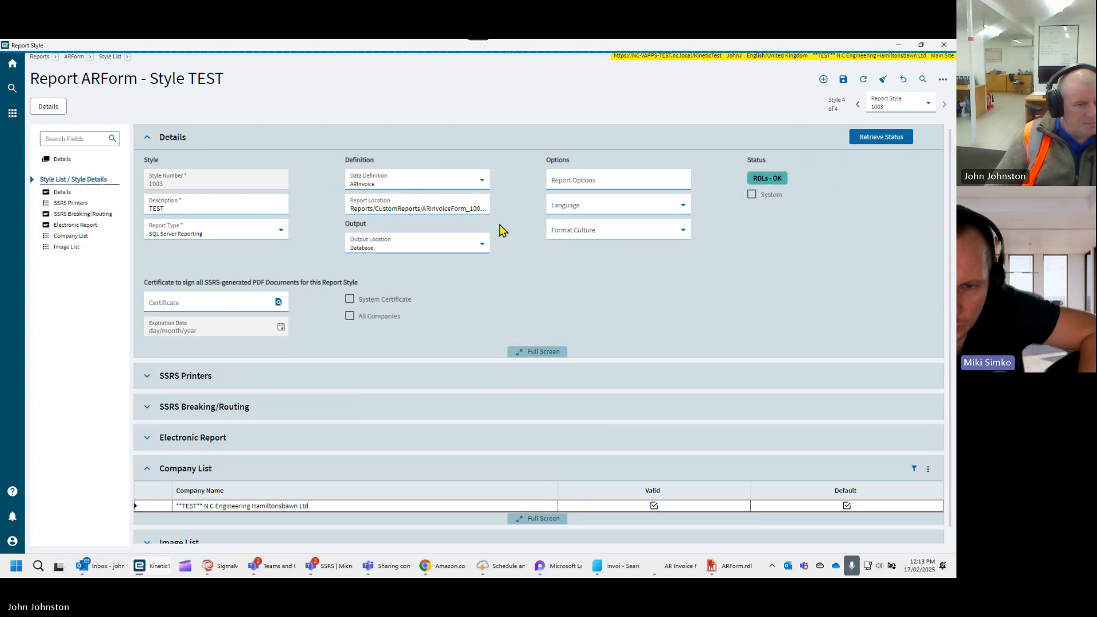
- Set the data definition of the ARForm TEST style to ARInvoice_Rev2 and save the style
left_click(482, 182)
scroll(441, 236, "down", 2)
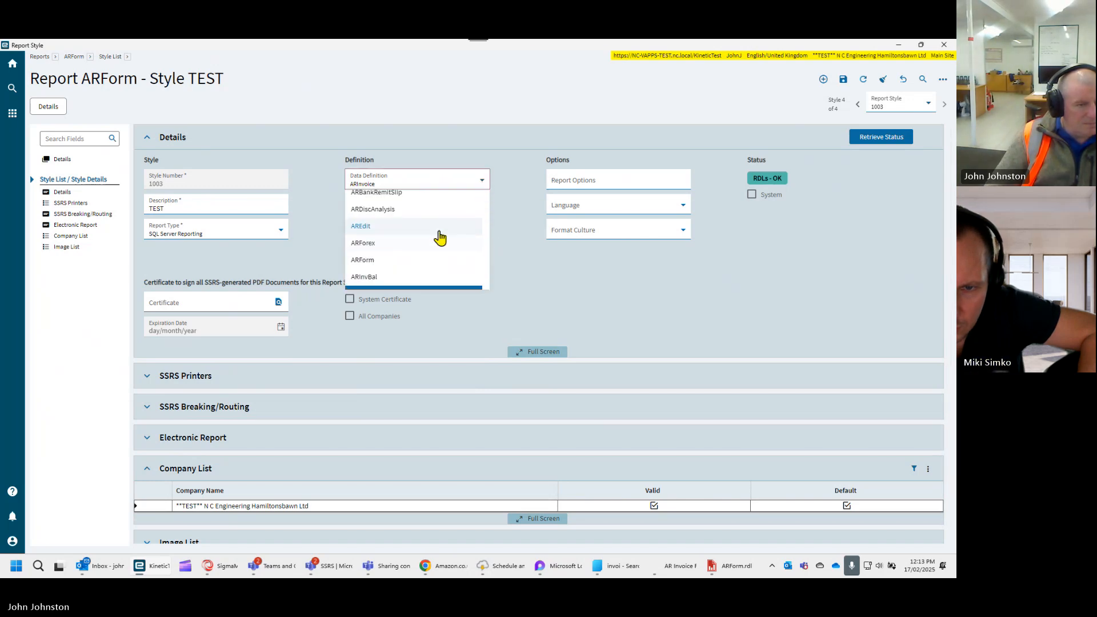
left_click(403, 249)
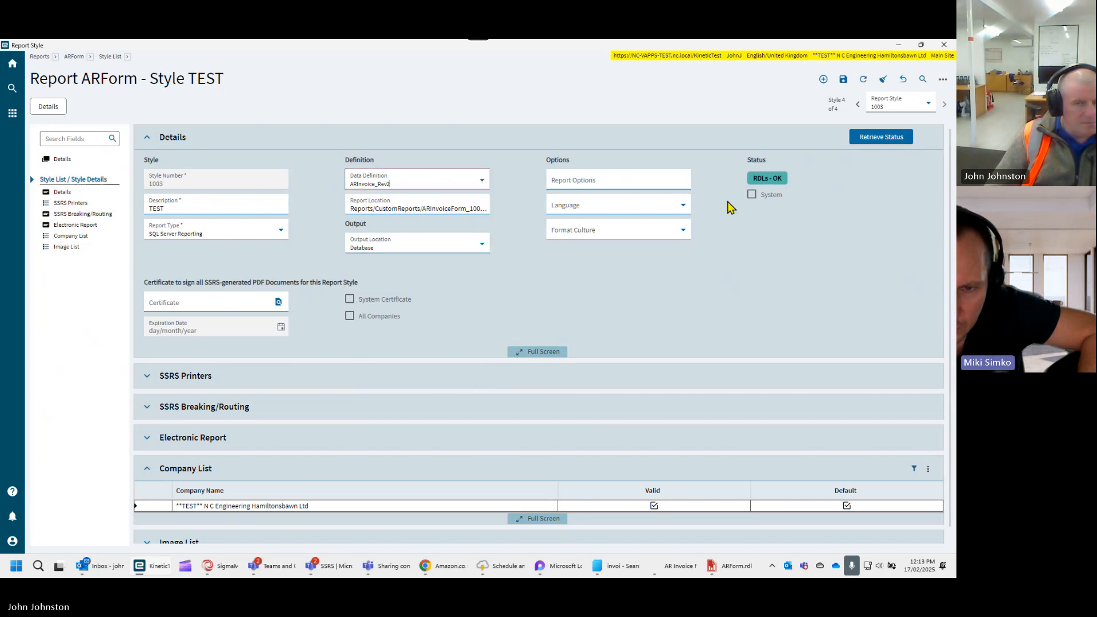
left_click(844, 80)
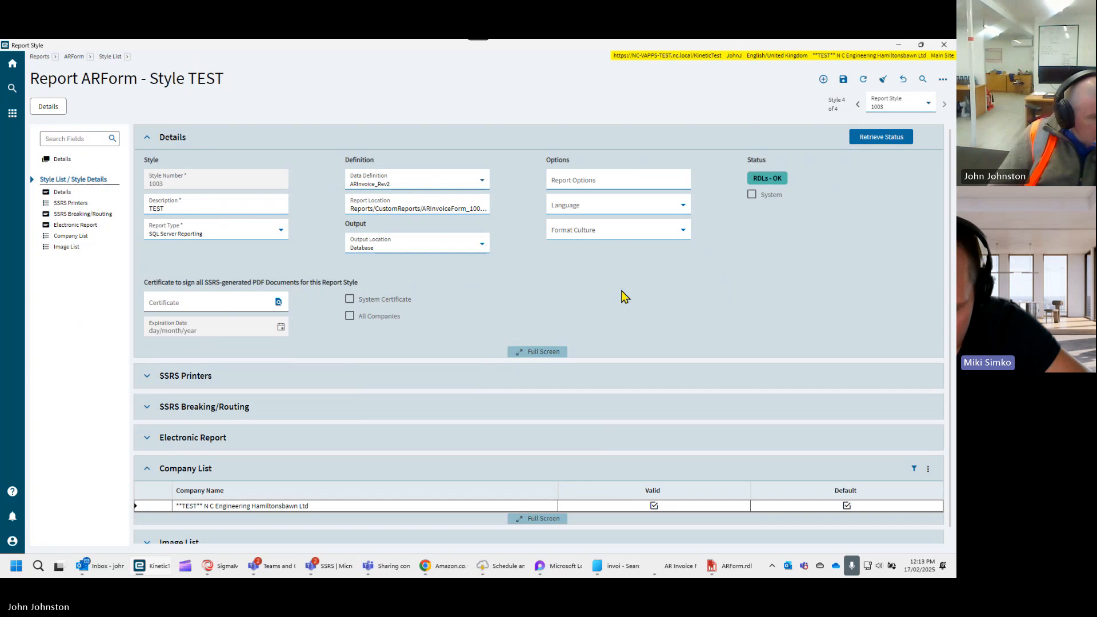
- Switch to Report Builder, look over the ARForm.rdl invoice layout, and return to the report style
scroll(561, 288, "down", 1)
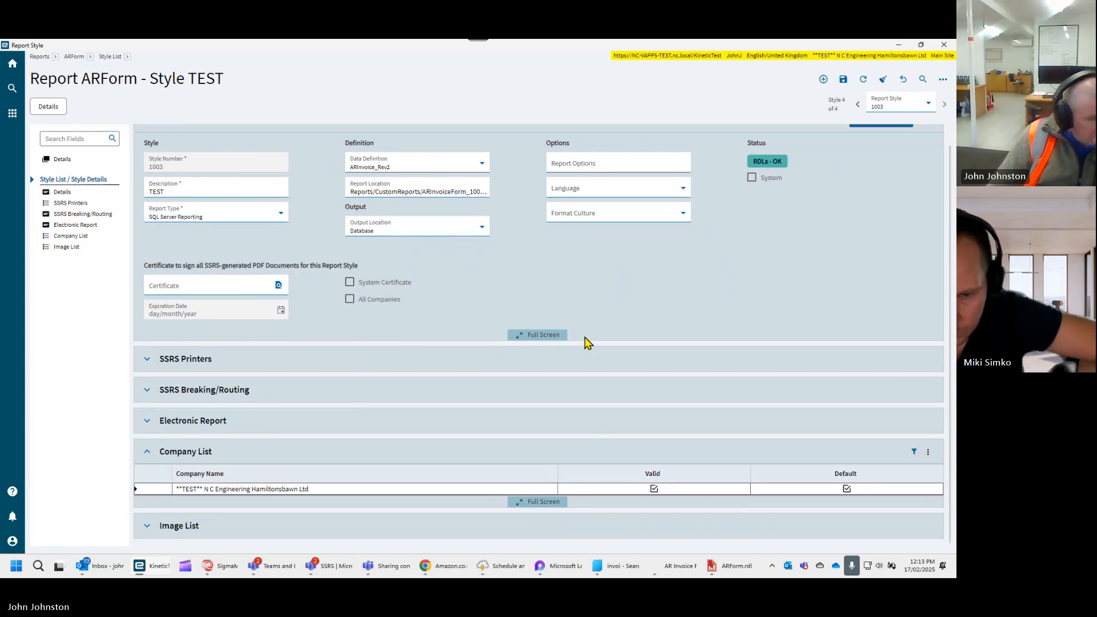
left_click(733, 568)
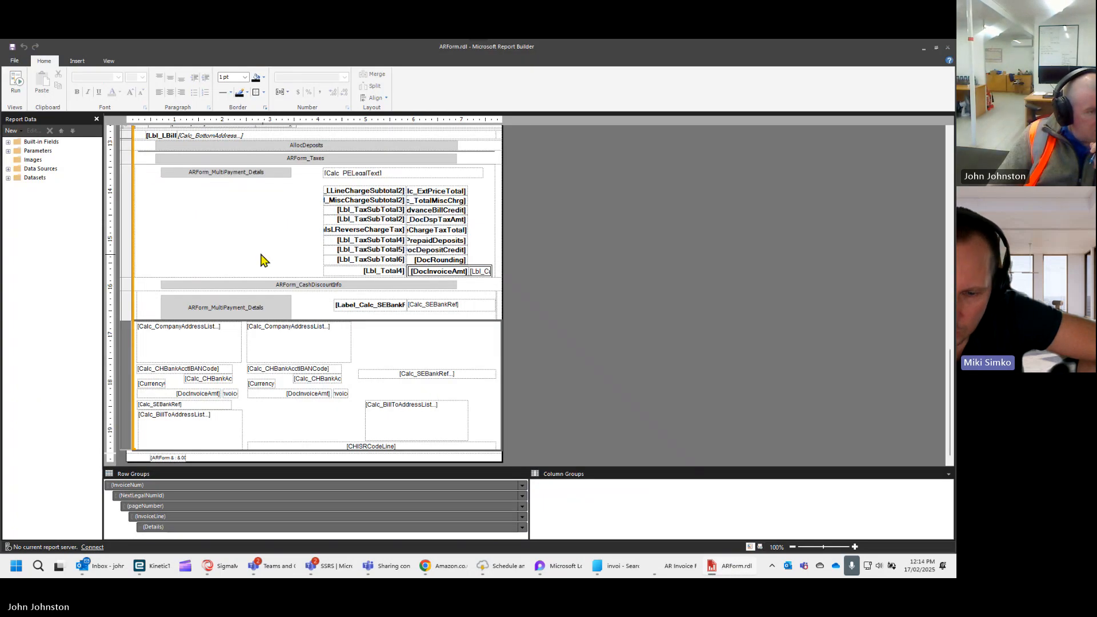
scroll(227, 237, "up", 10)
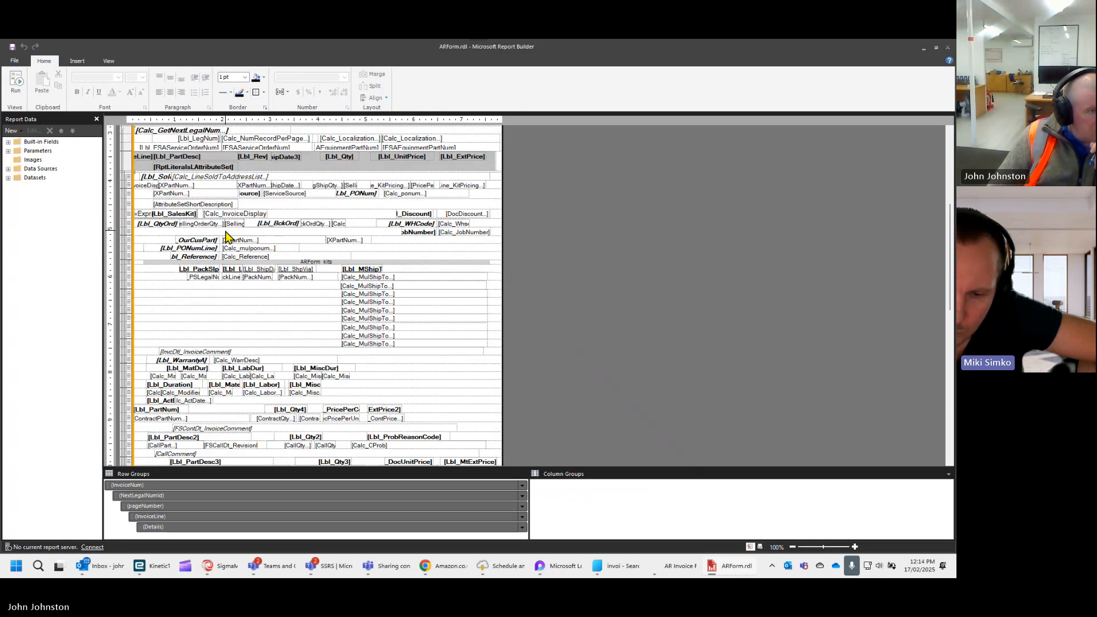
left_click(924, 47)
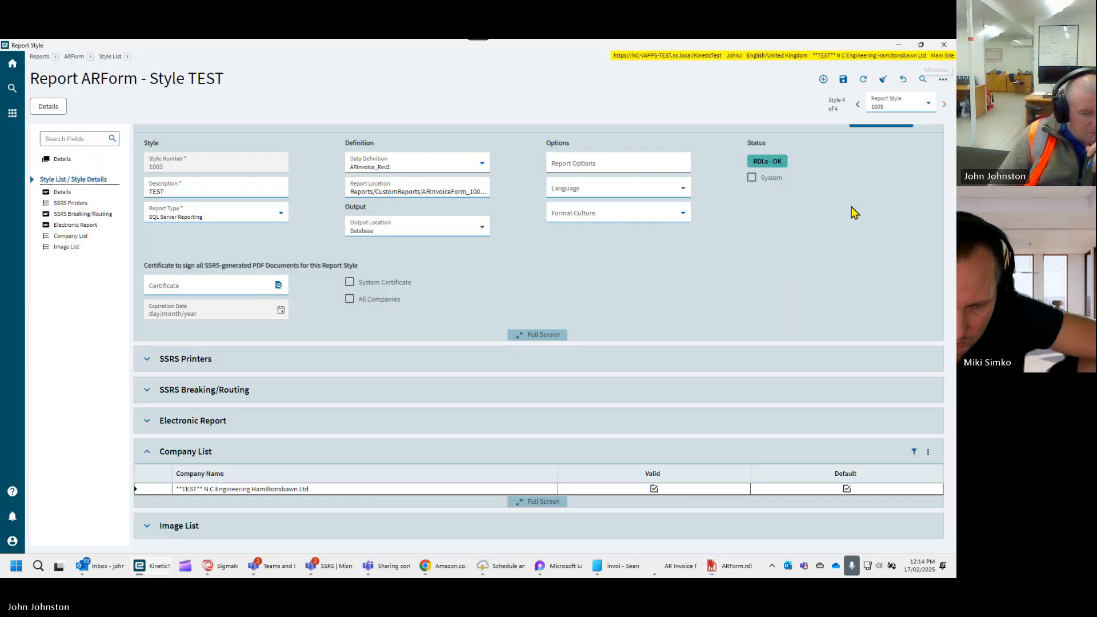
- Close the separate AR Invoice window and bring up the SSRS Report Design window for the ARForm TEST style
left_click(663, 567)
left_click(935, 46)
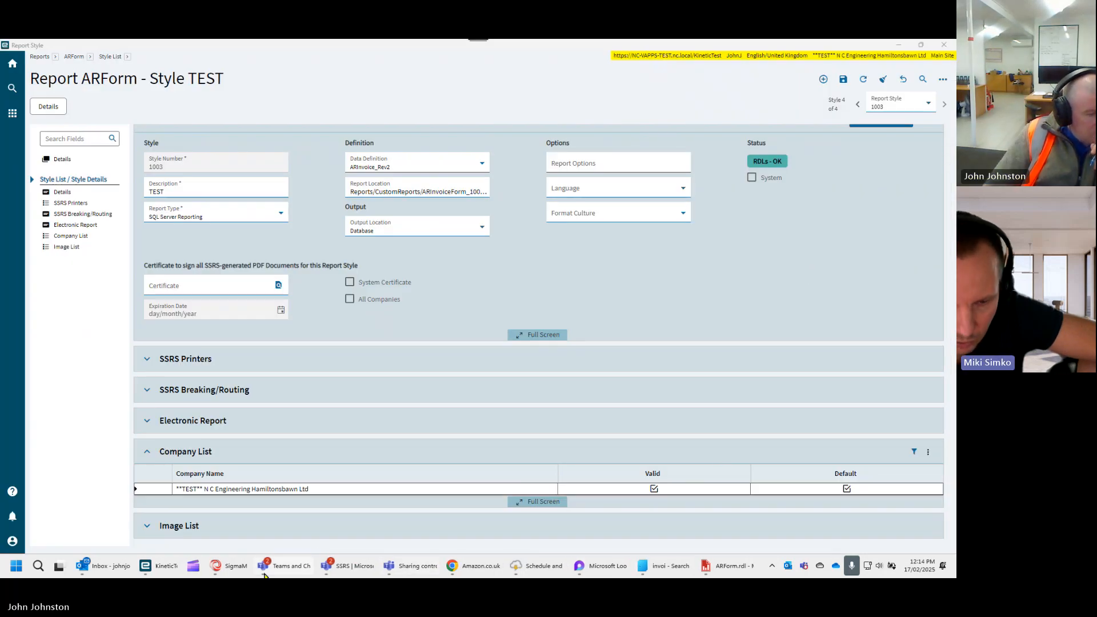
mouse_move(155, 573)
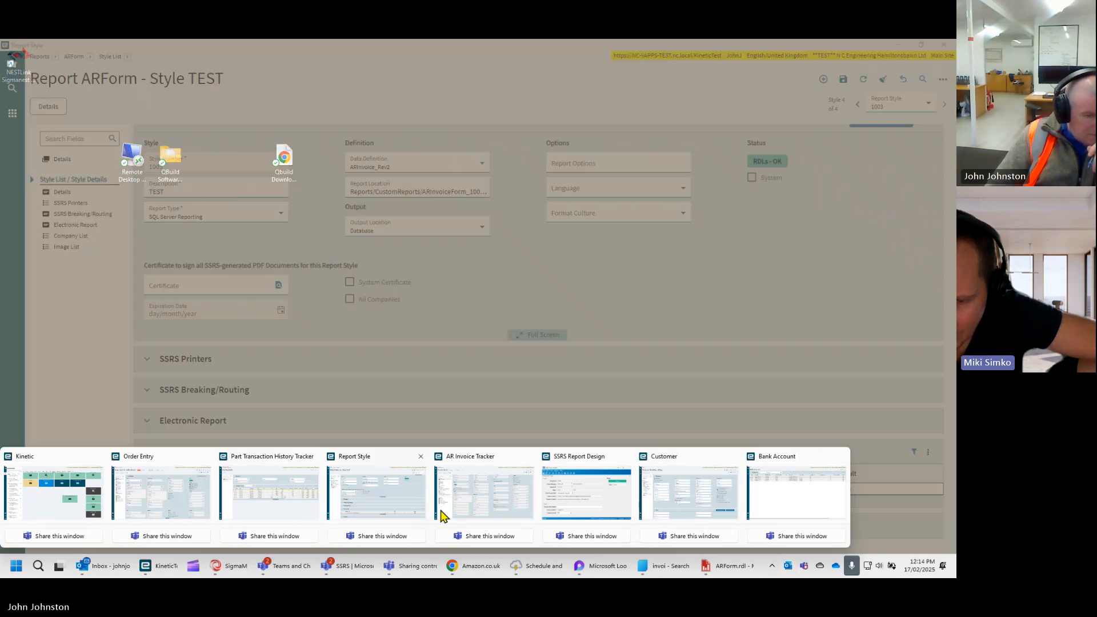
left_click(575, 501)
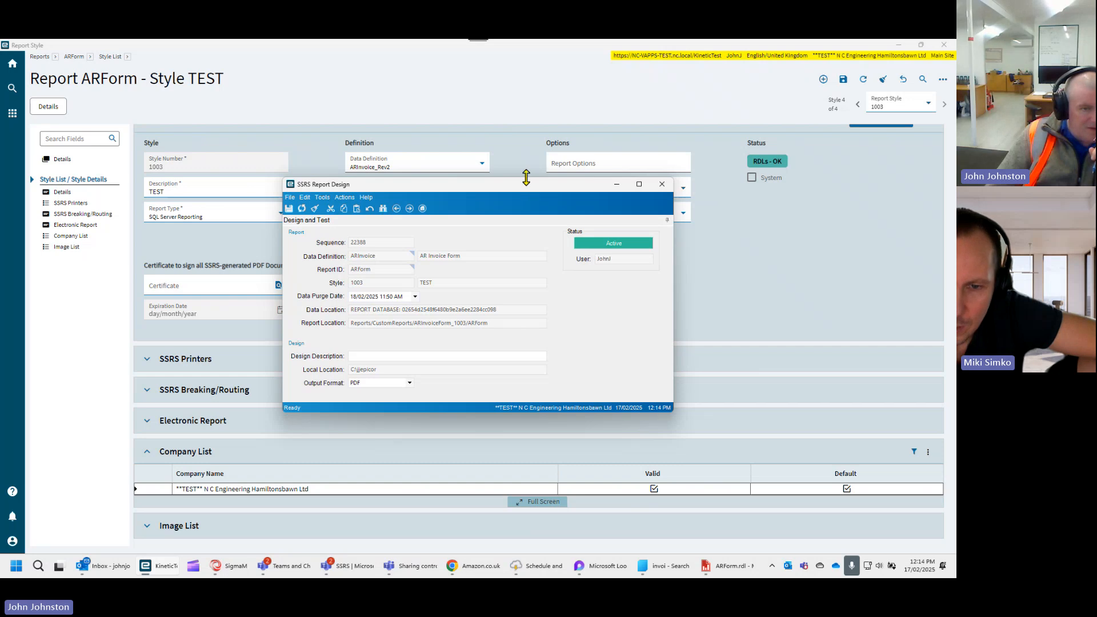
- Refresh the SSRS Report Design record of the TEST style to load the ARInvoice_Rev2 data definition
left_click_drag(526, 178, 660, 197)
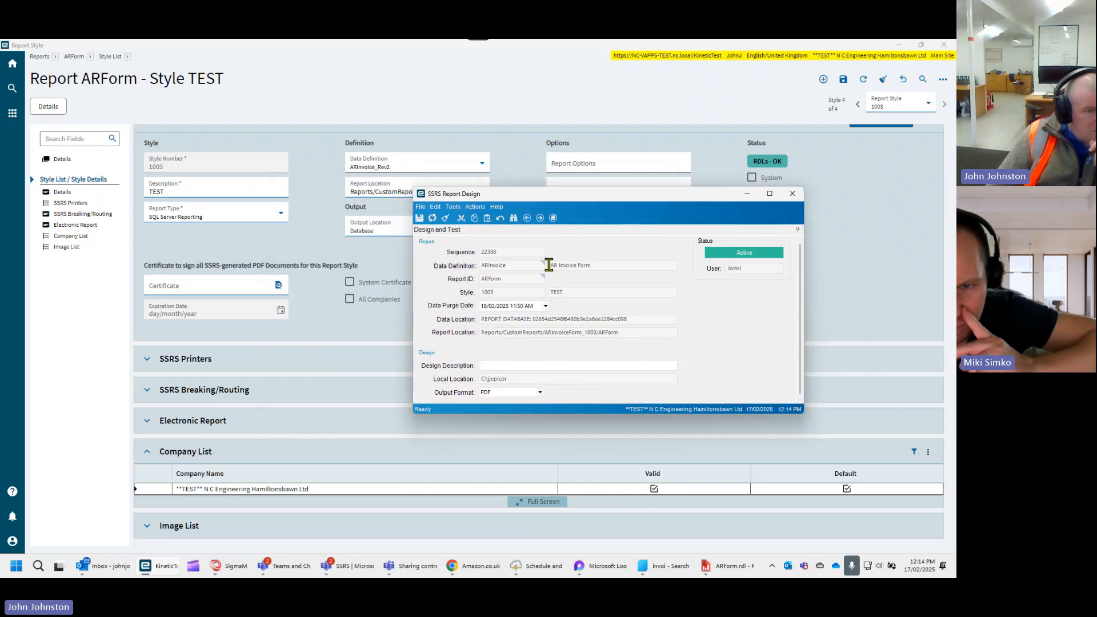
left_click(523, 281)
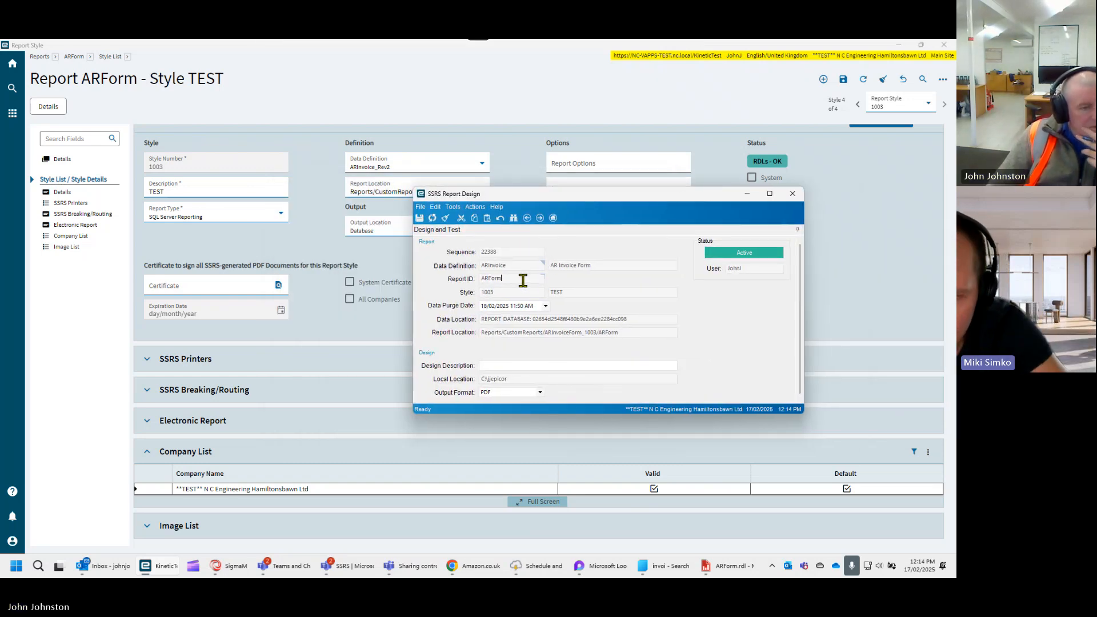
right_click(522, 266)
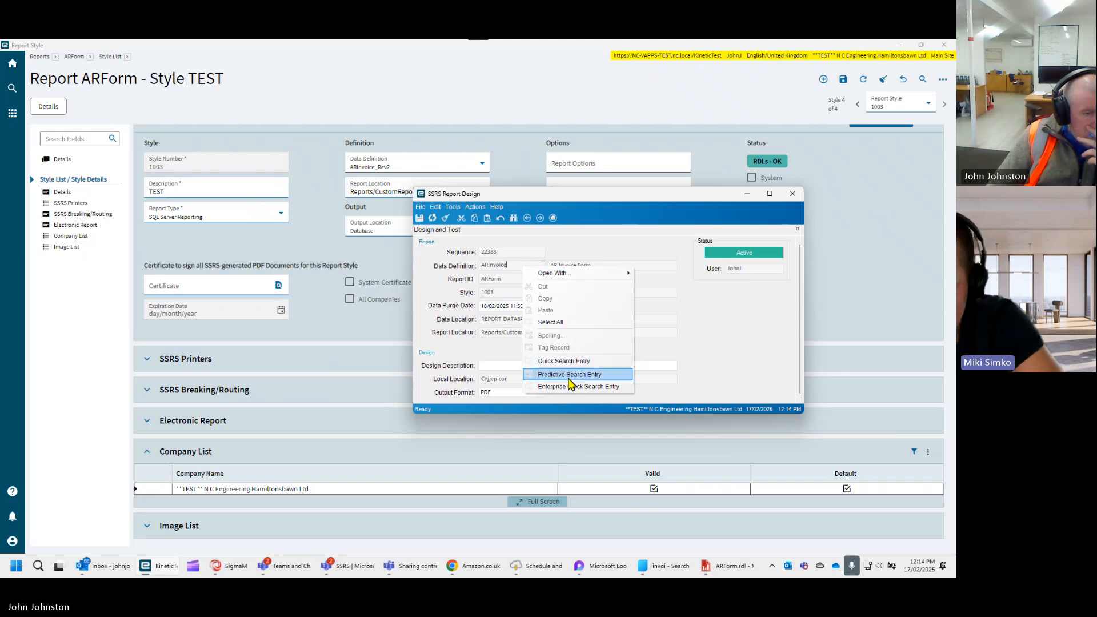
left_click(605, 191)
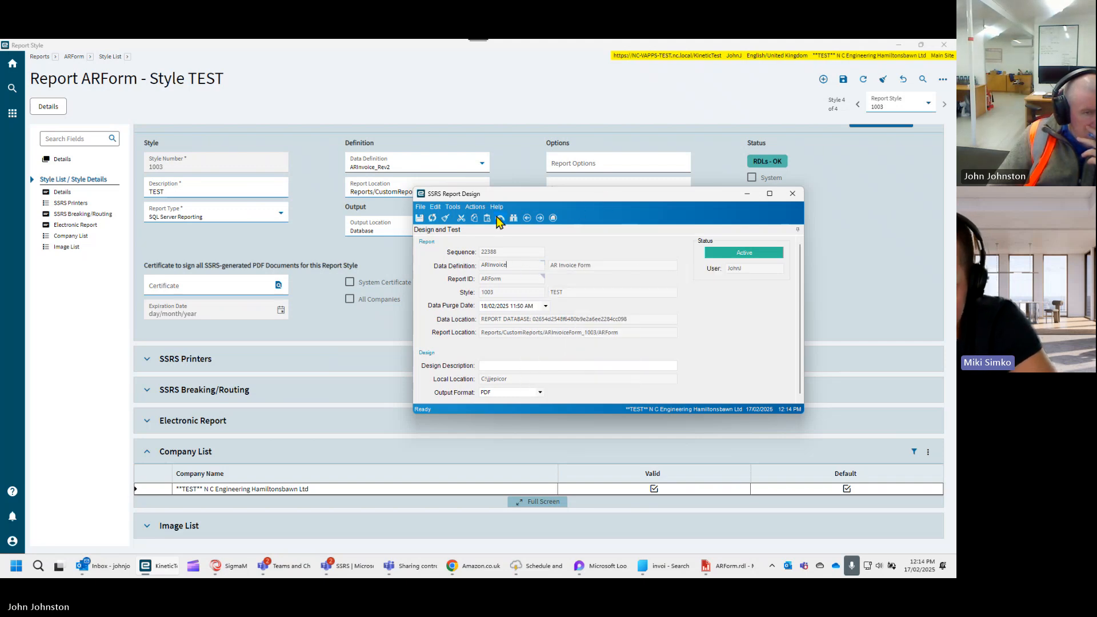
left_click(433, 220)
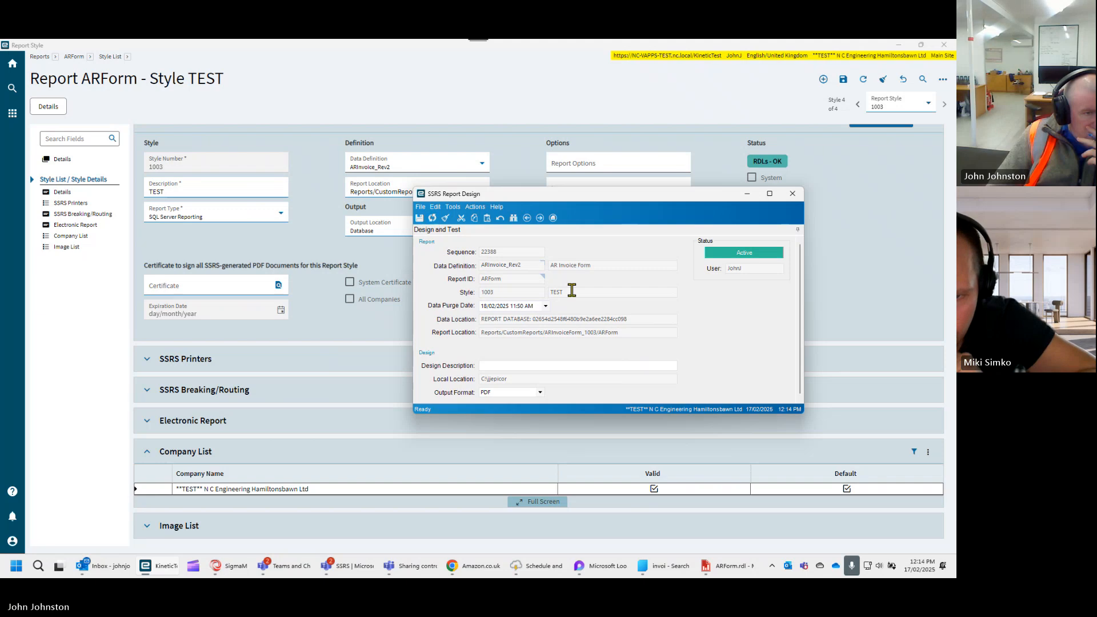
- Enlarge the SSRS Report Design window and regenerate the report data into a new report record
left_click_drag(591, 222, 534, 129)
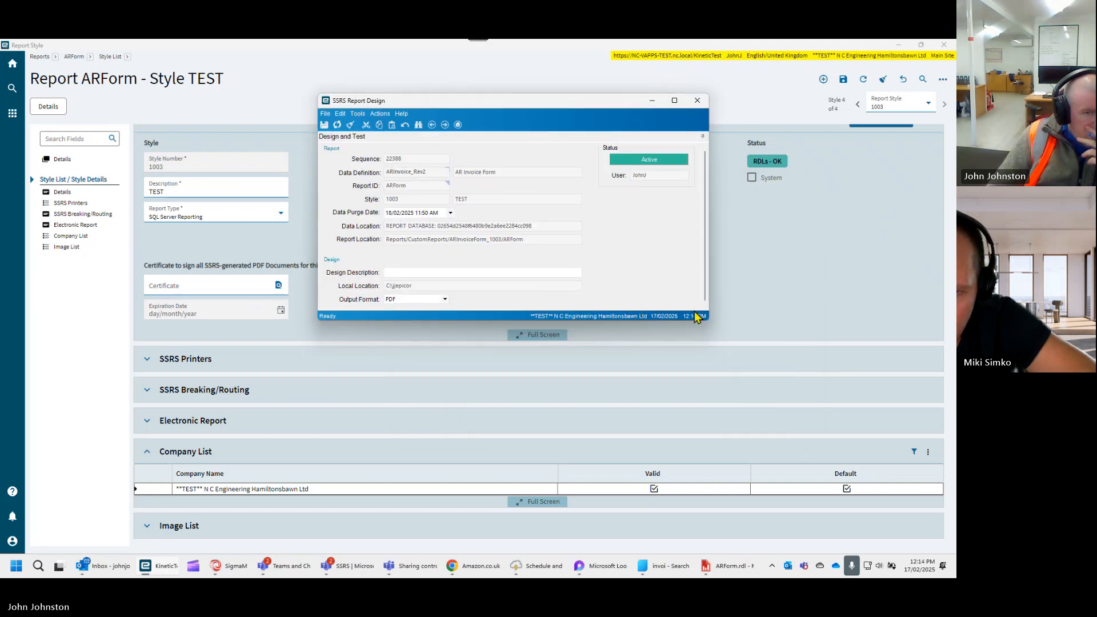
left_click_drag(709, 323, 789, 449)
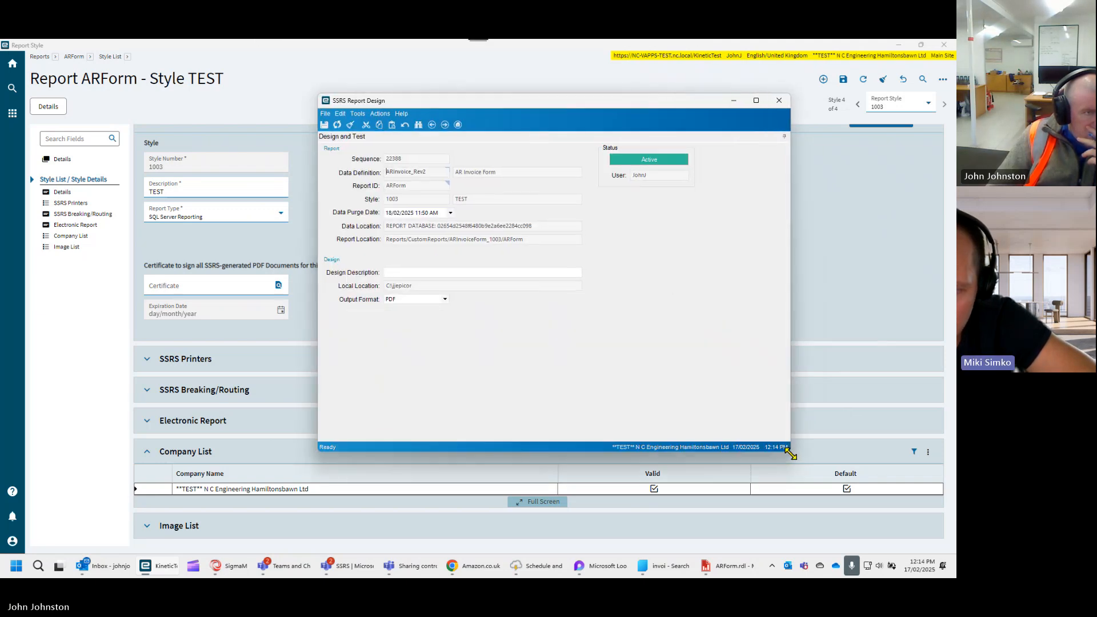
left_click(380, 114)
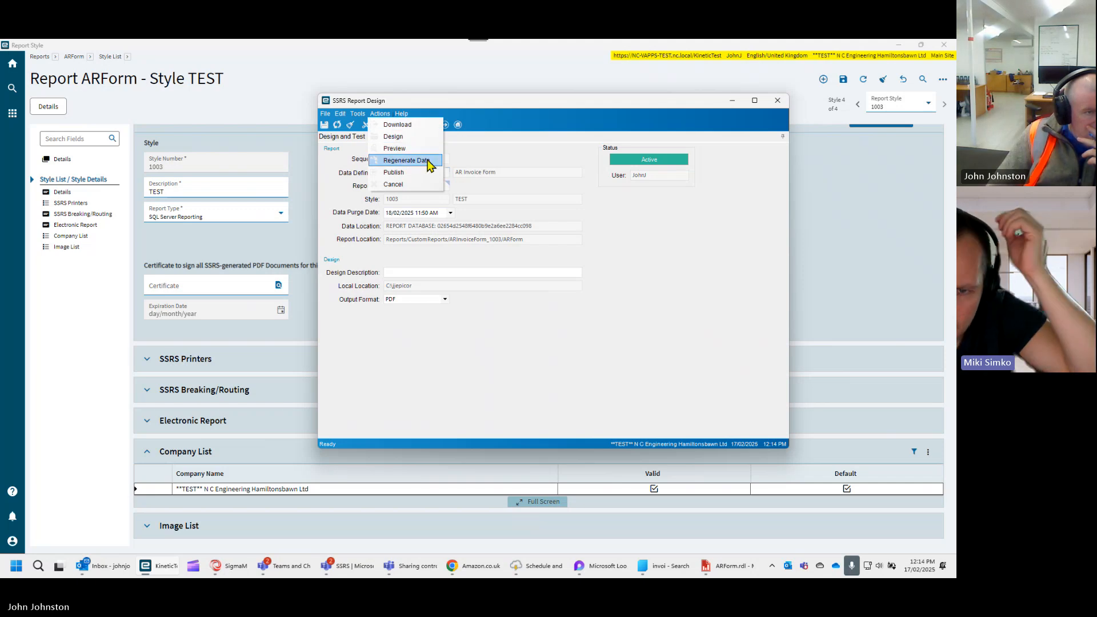
left_click(400, 160)
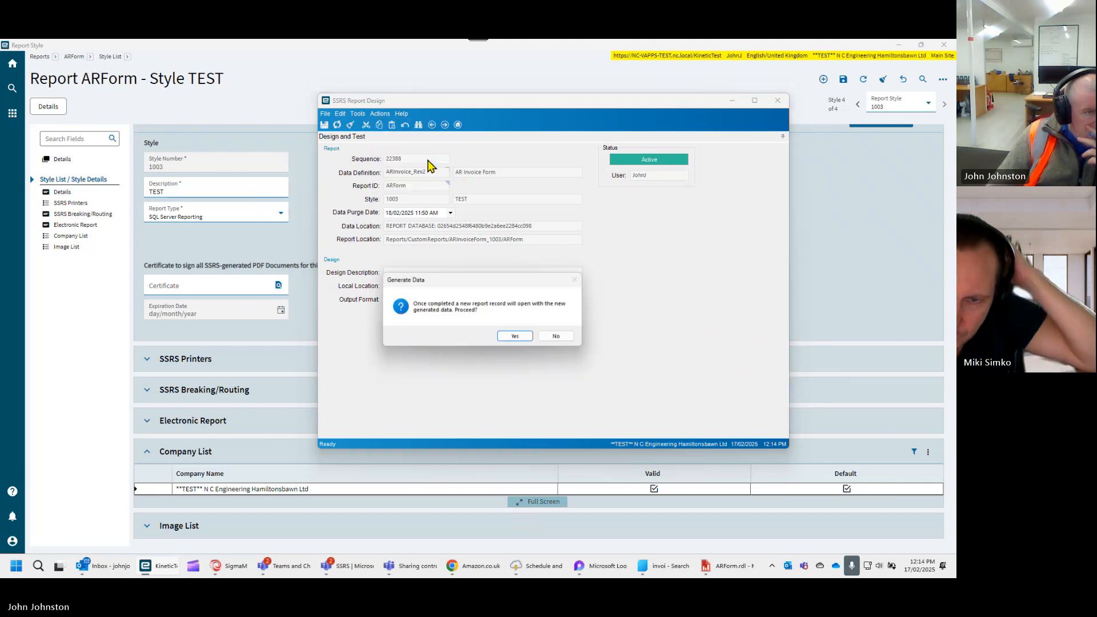
left_click(508, 336)
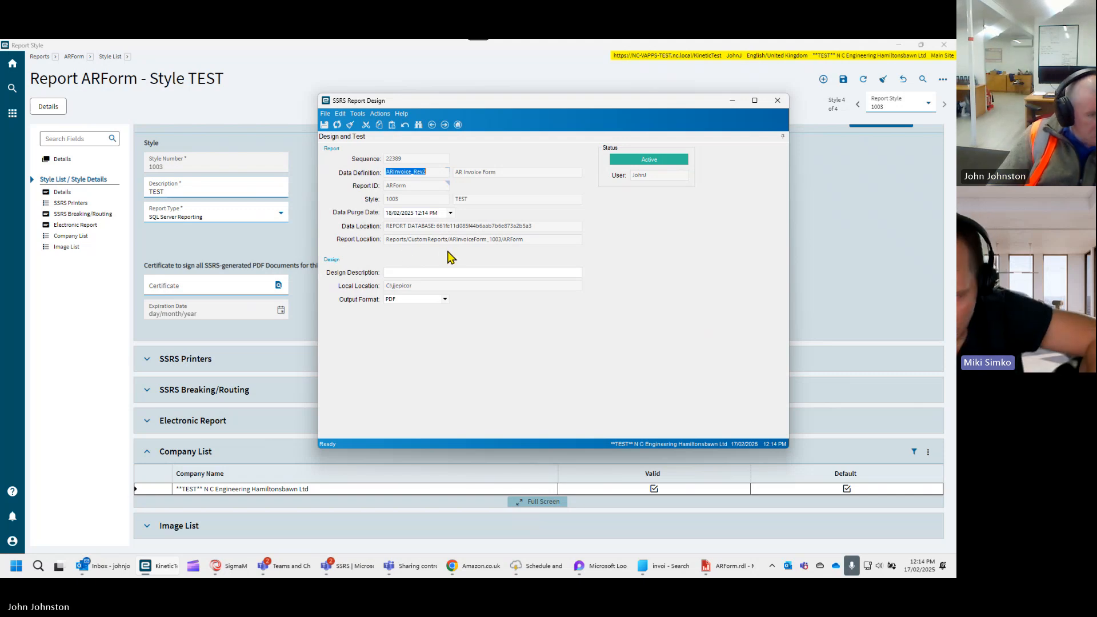
- Preview the report as a PDF, look through the invoice from header to totals, and minimize the PDF window
left_click(379, 114)
left_click(392, 149)
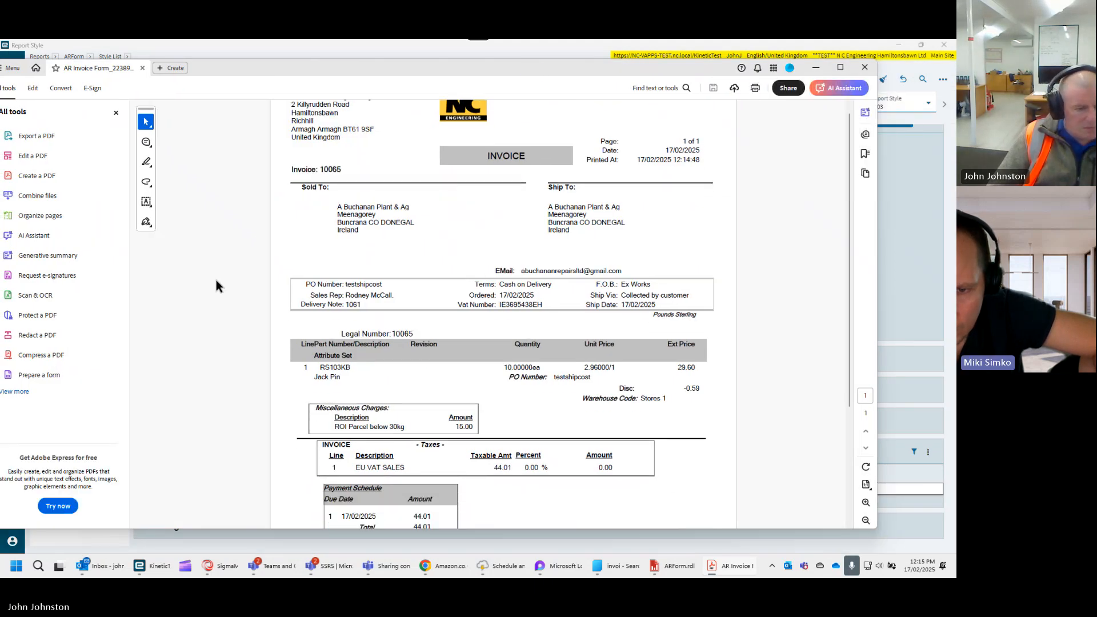
scroll(239, 262, "down", 1)
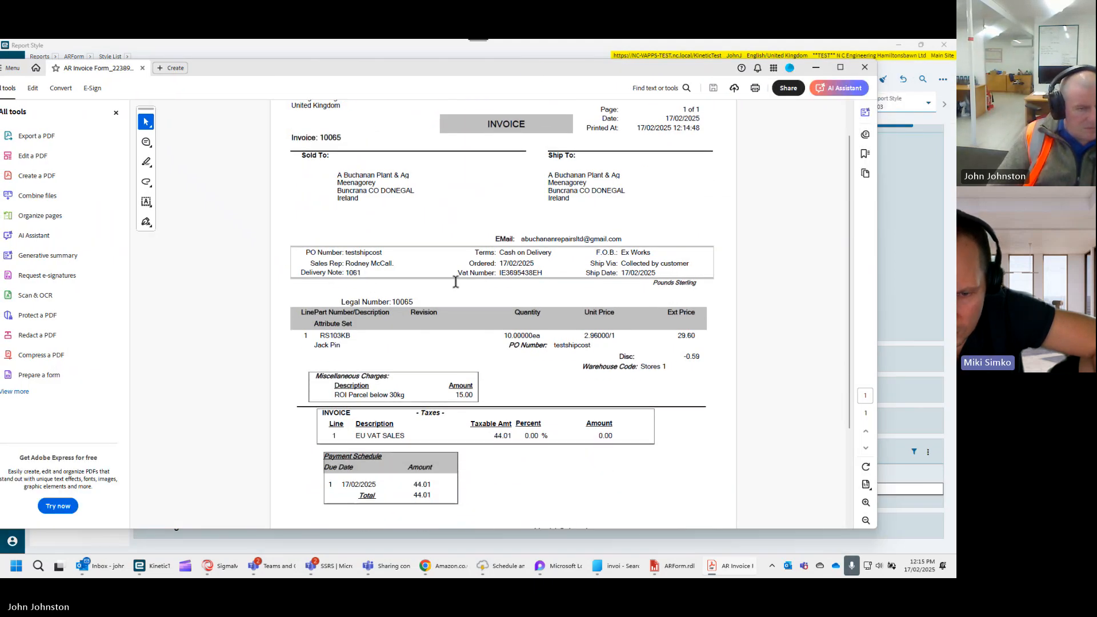
scroll(514, 275, "down", 1)
left_click_drag(849, 211, 849, 373)
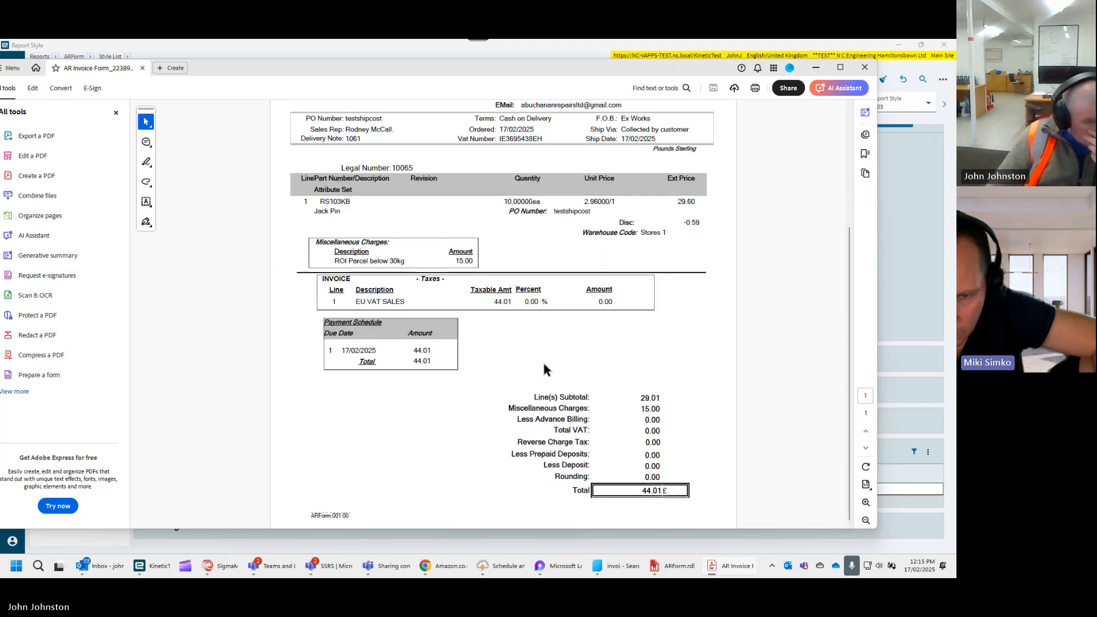
scroll(543, 363, "up", 1)
scroll(542, 369, "up", 5)
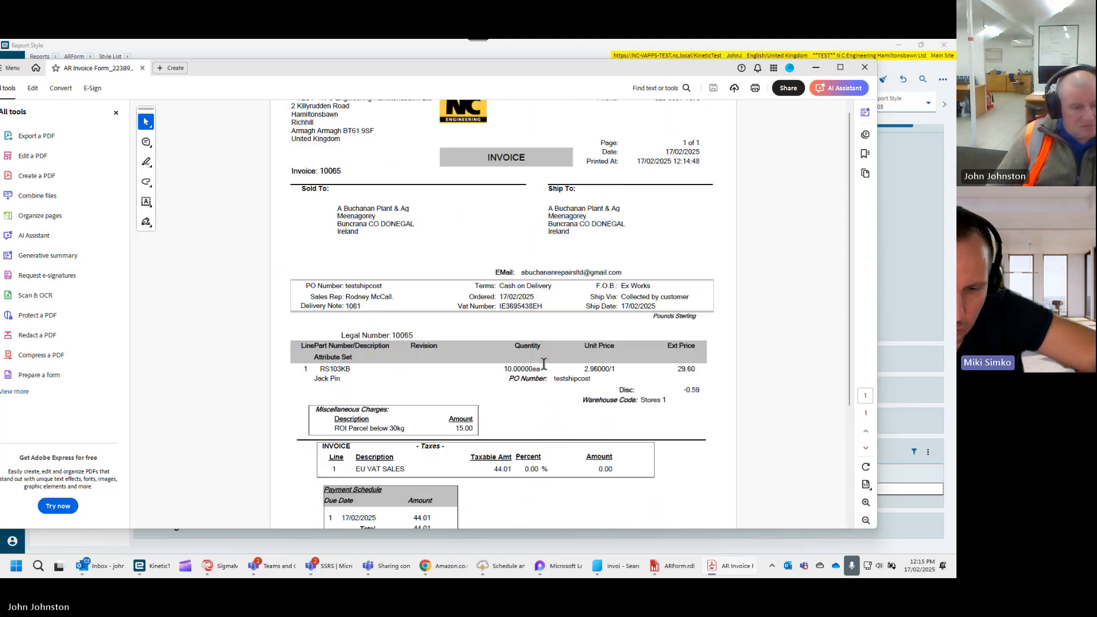
left_click(817, 67)
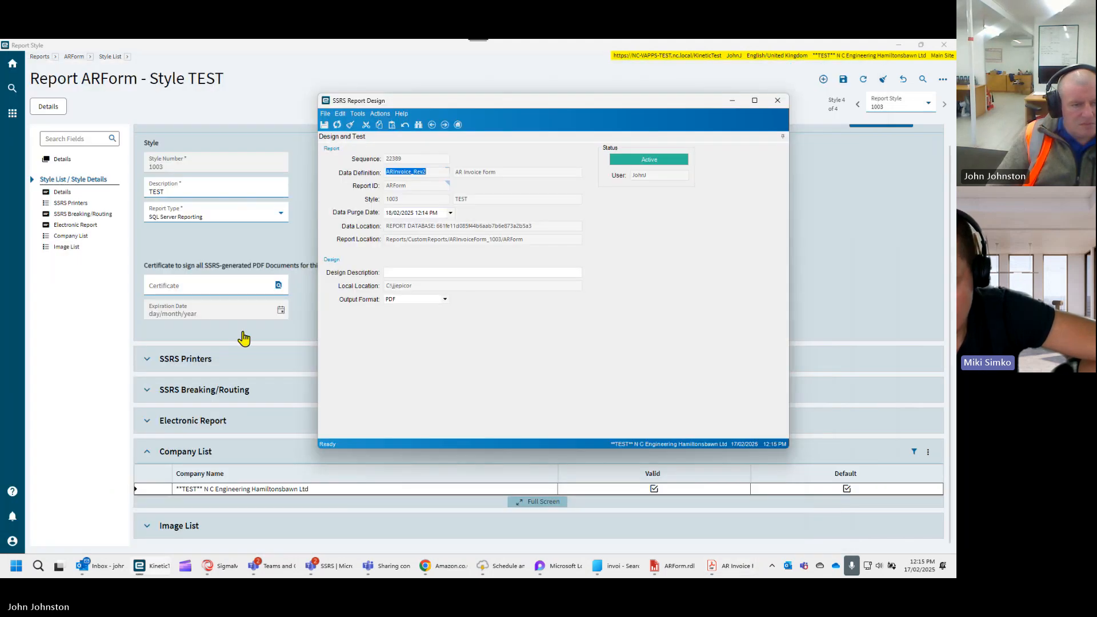
left_click(380, 114)
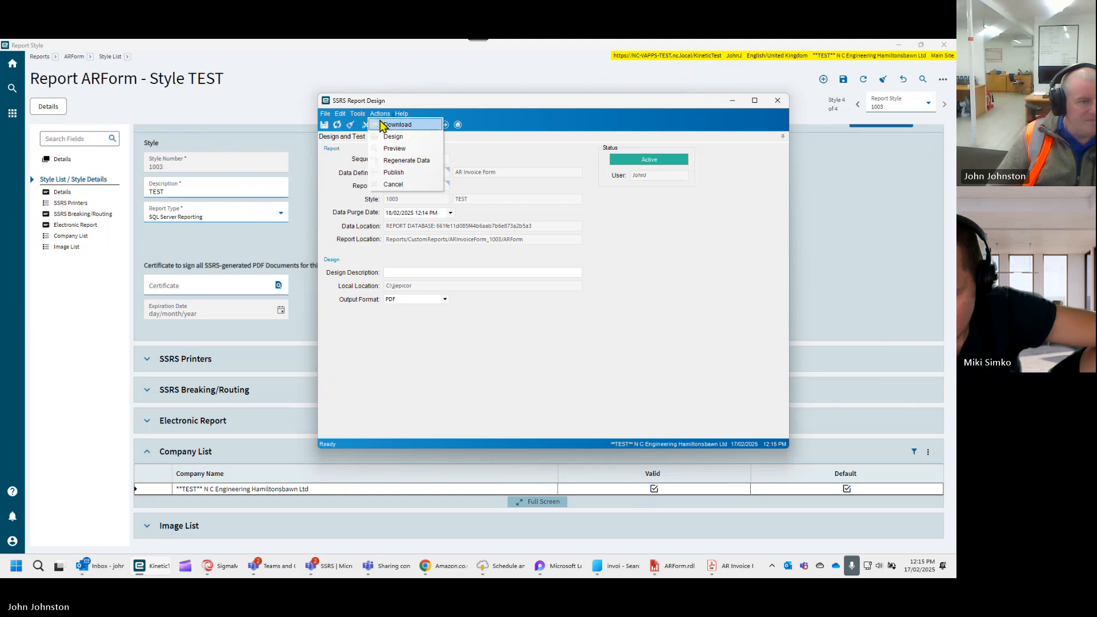
left_click(609, 239)
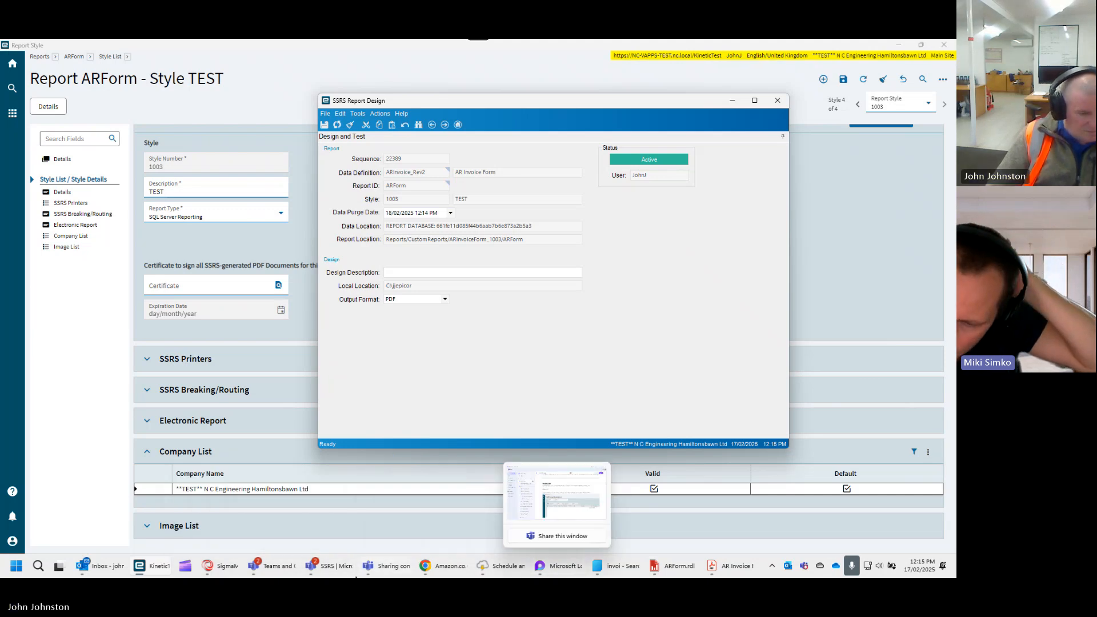
mouse_move(153, 566)
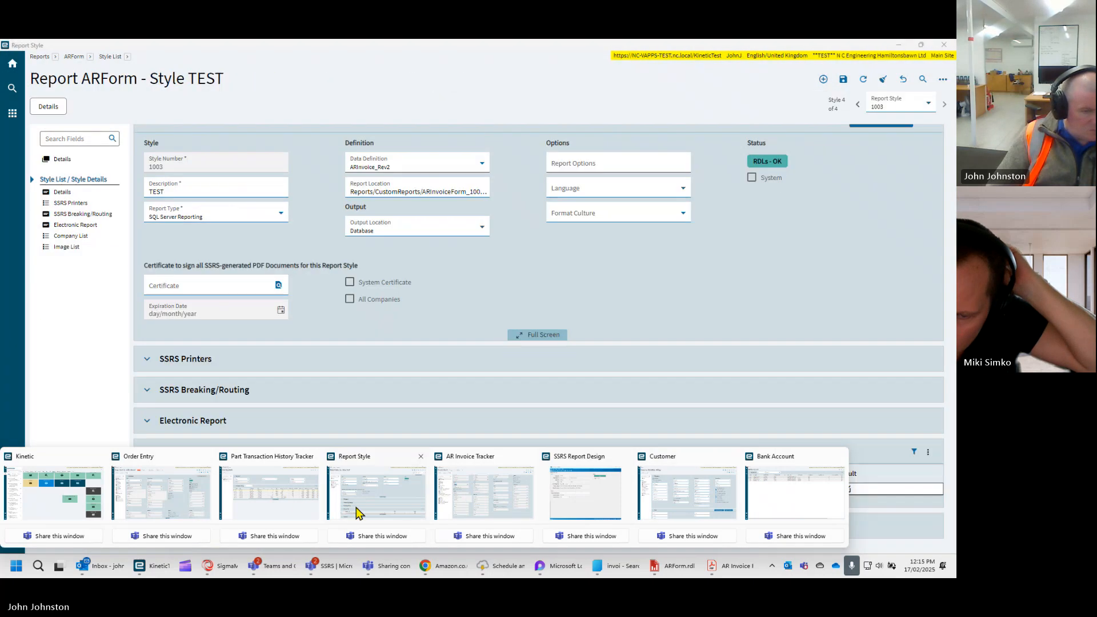
left_click(358, 513)
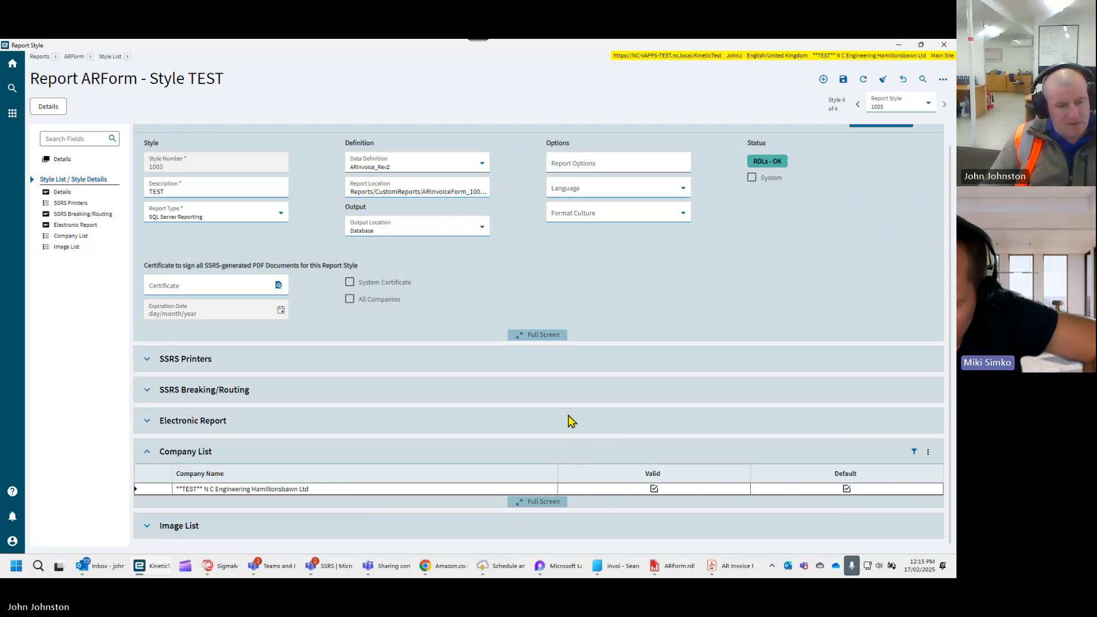
- Switch to ARForm.rdl in Report Builder and examine the end of the layout and the fields of its datasets
mouse_move(678, 565)
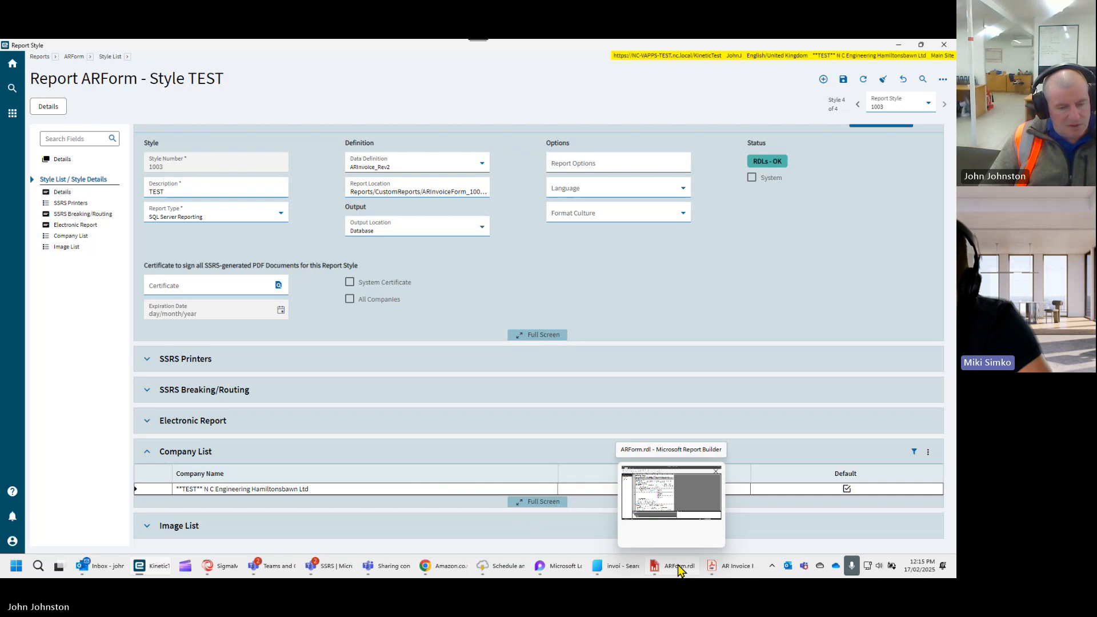
left_click(678, 566)
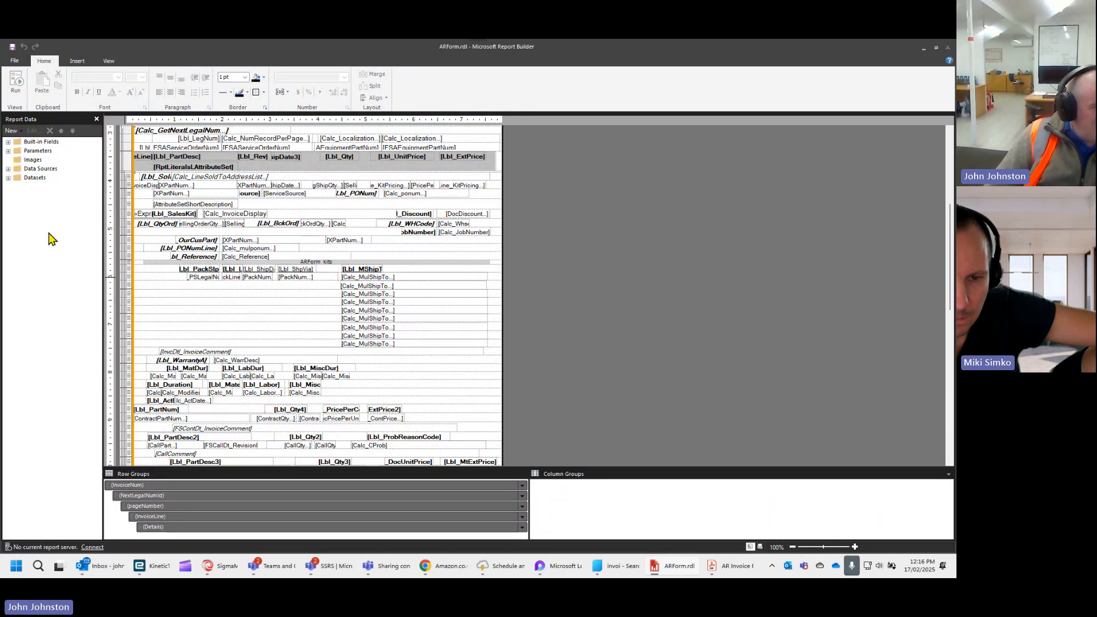
scroll(188, 320, "down", 15)
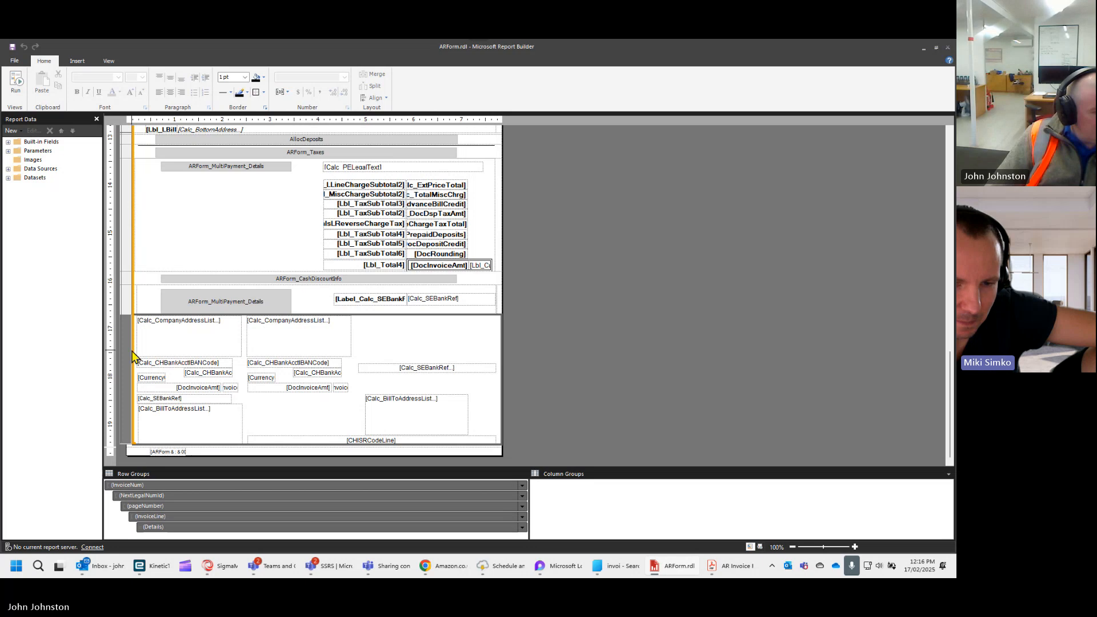
left_click(8, 177)
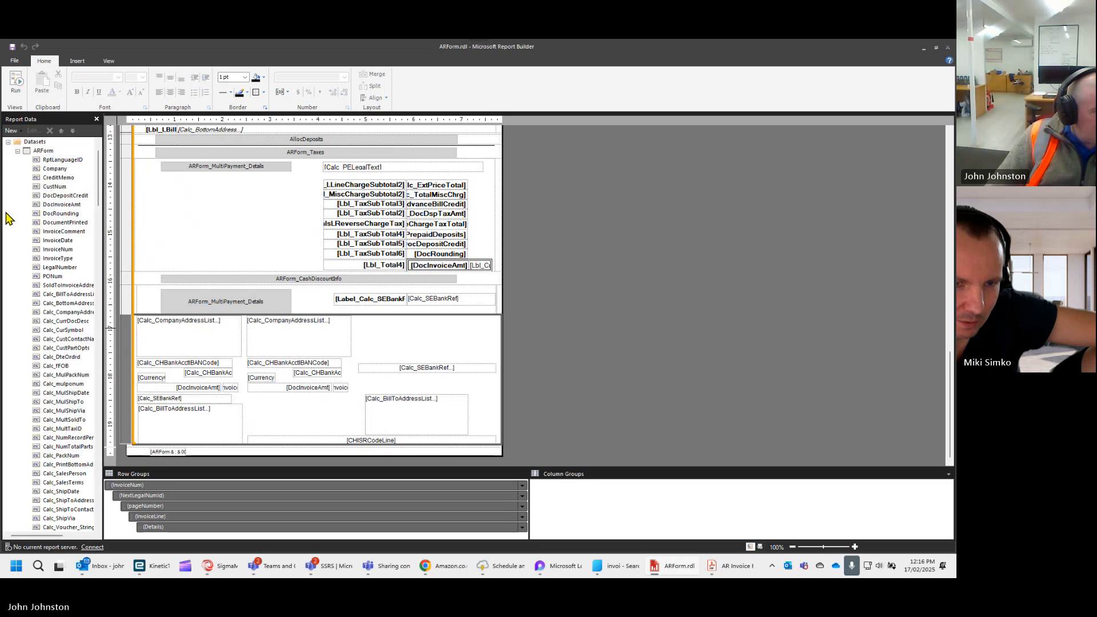
left_click_drag(103, 240, 216, 247)
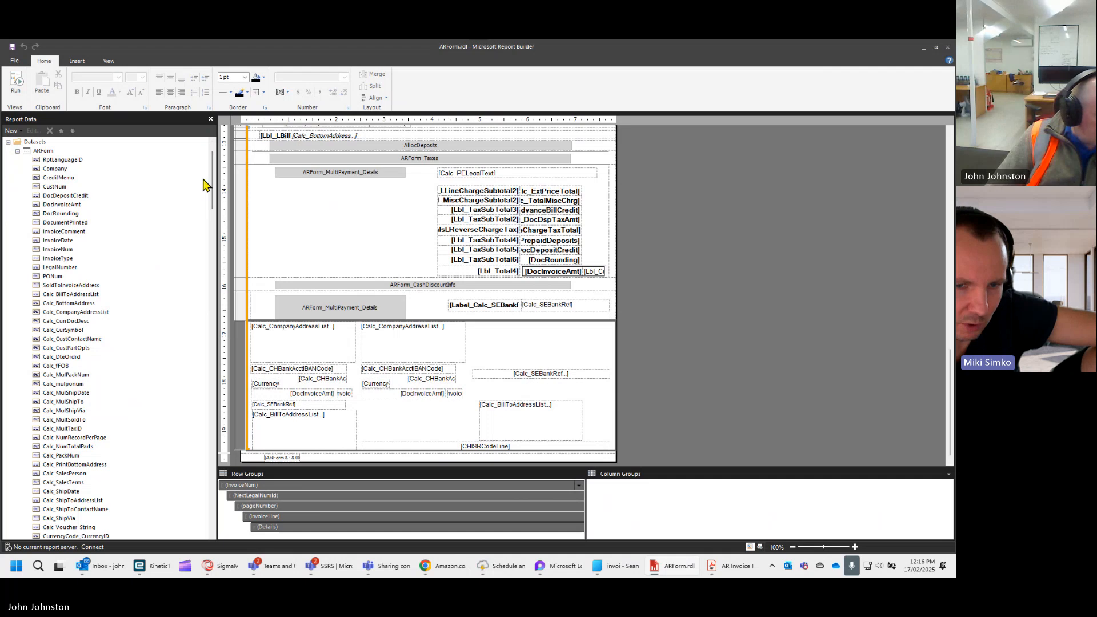
left_click(45, 151)
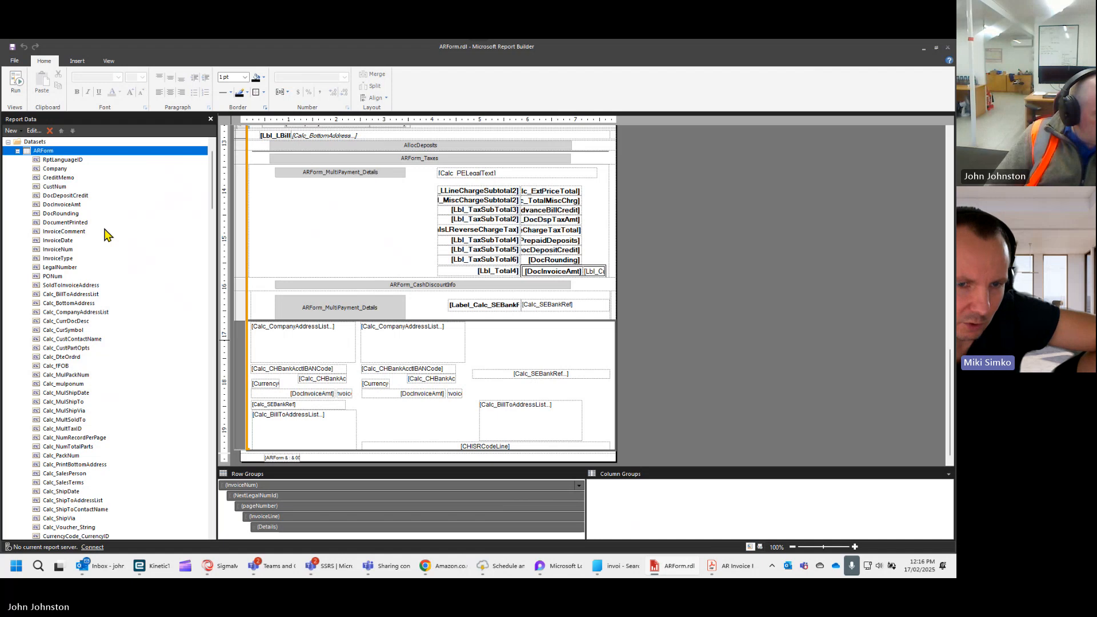
left_click(18, 151)
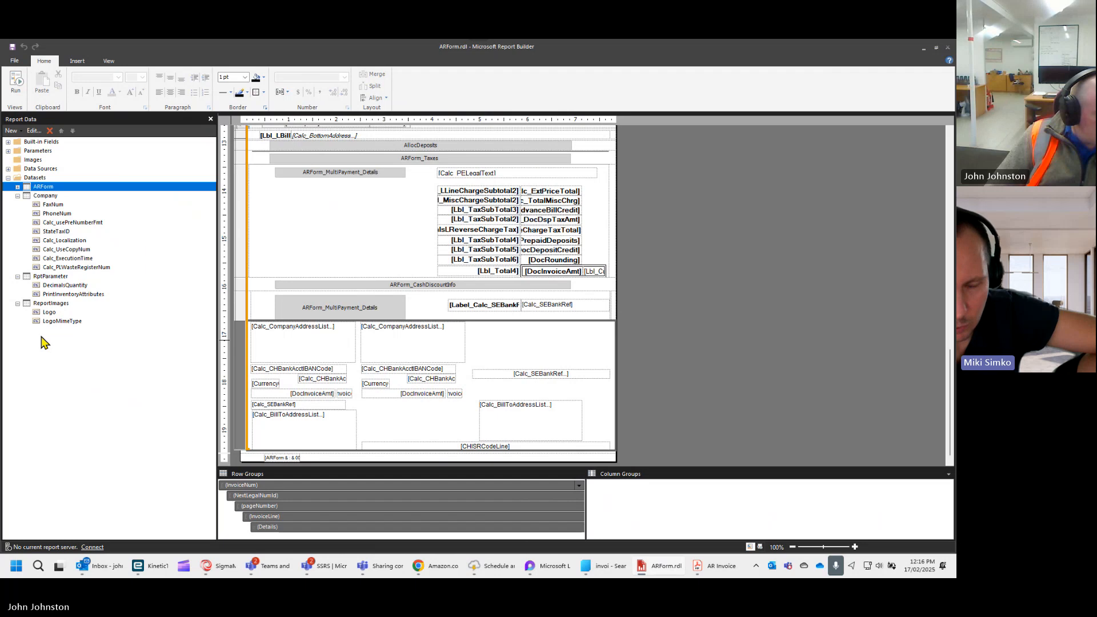
left_click(18, 188)
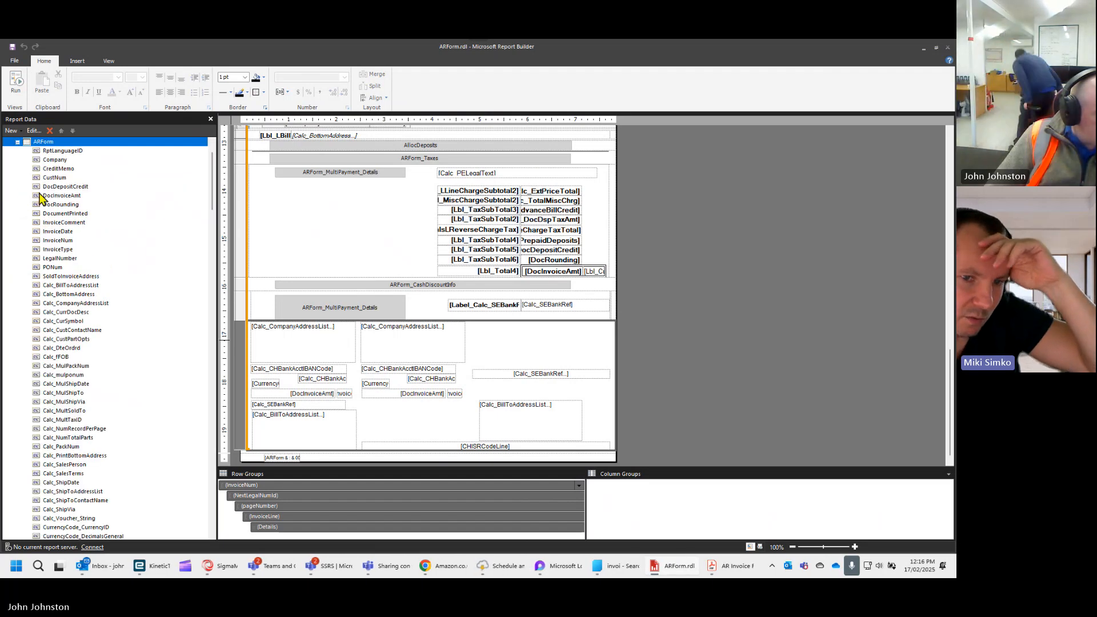
left_click(18, 142)
- Open the ARForm dataset's query expression, enlarge the editor to fit the whole query, and place the cursor at the query's end
right_click(44, 187)
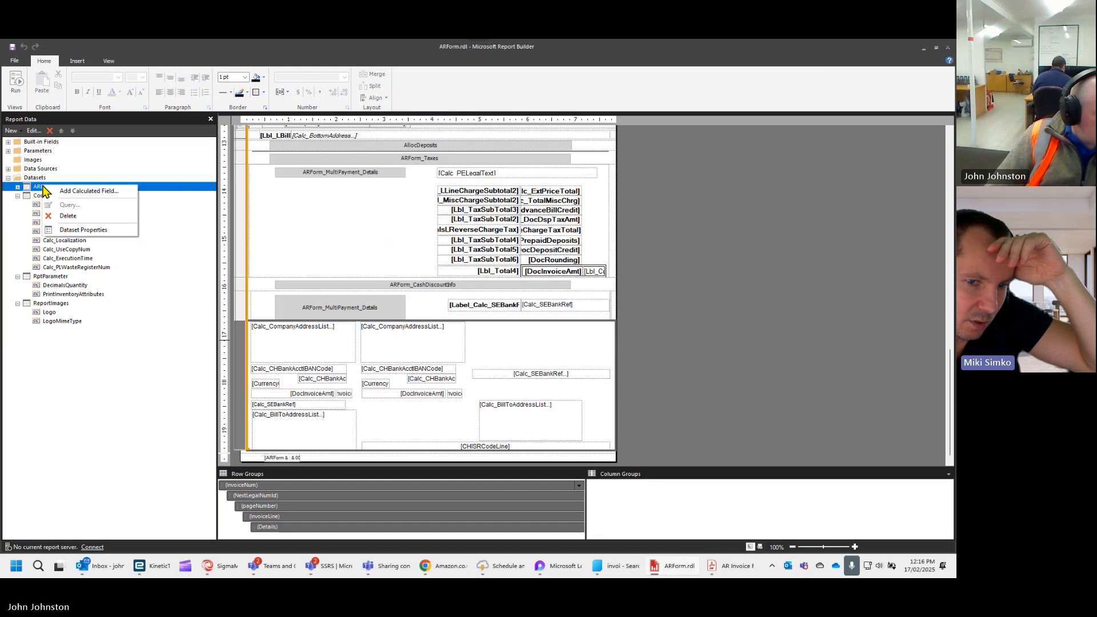
left_click(62, 231)
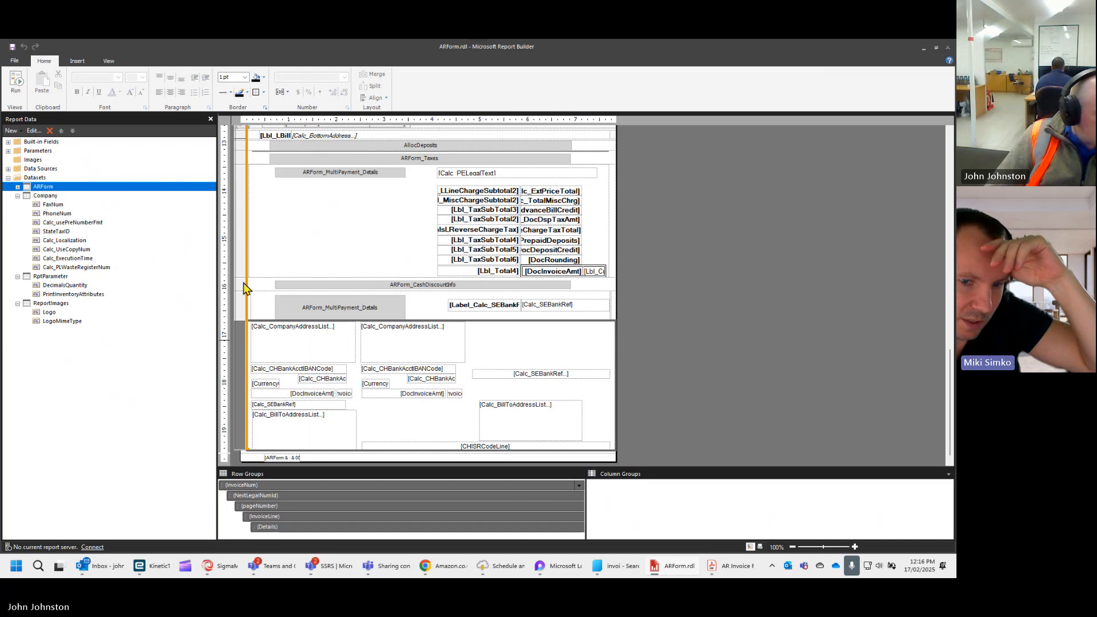
left_click_drag(485, 146, 278, 145)
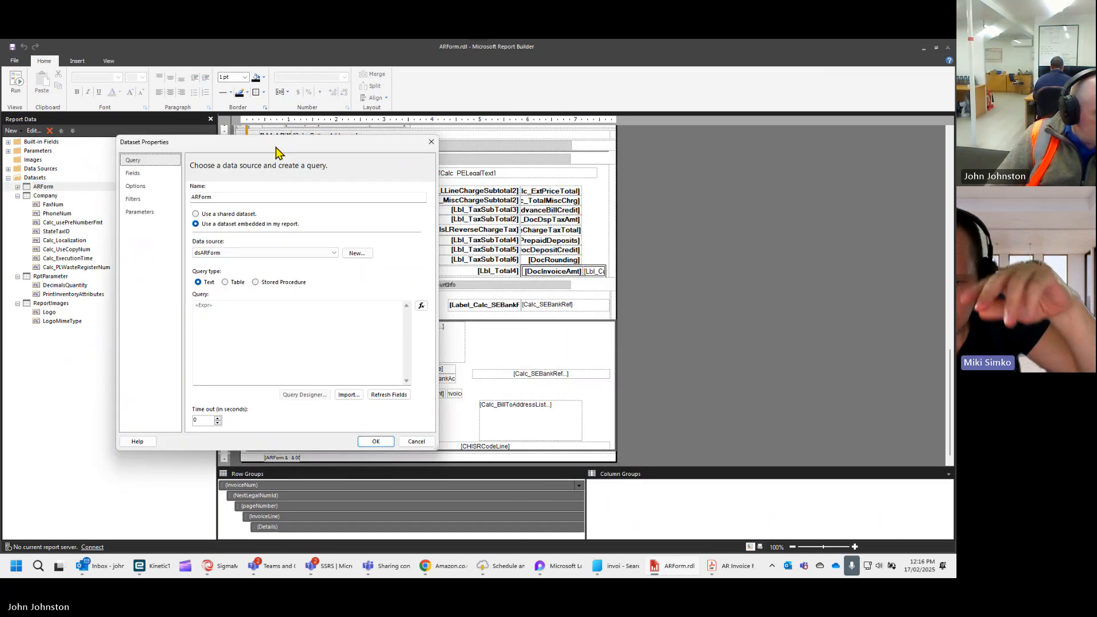
left_click(421, 307)
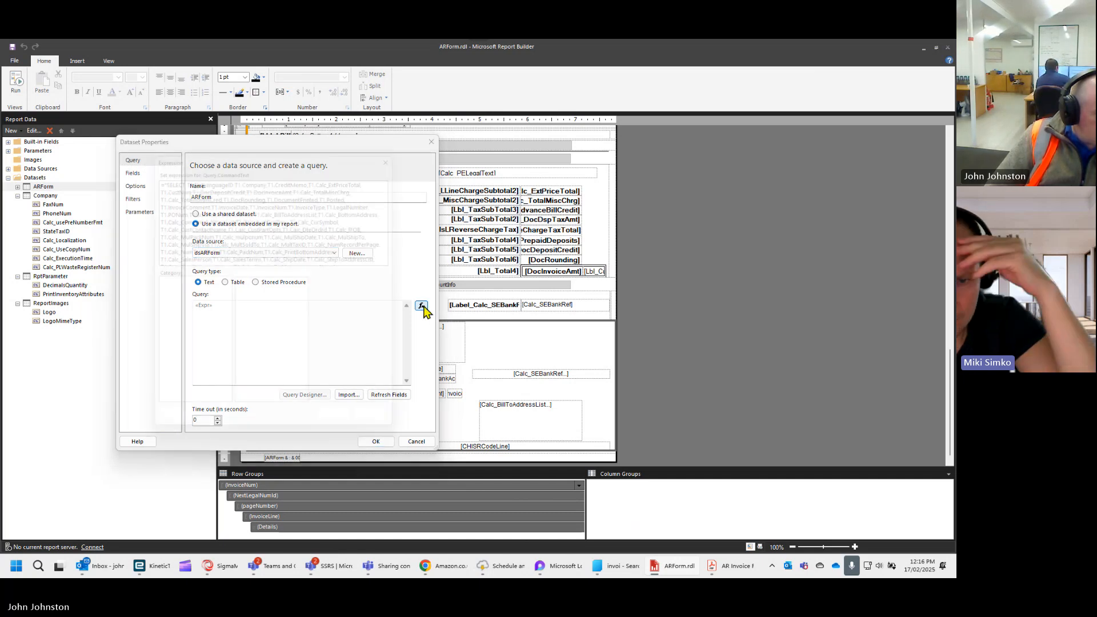
left_click_drag(409, 447, 921, 527)
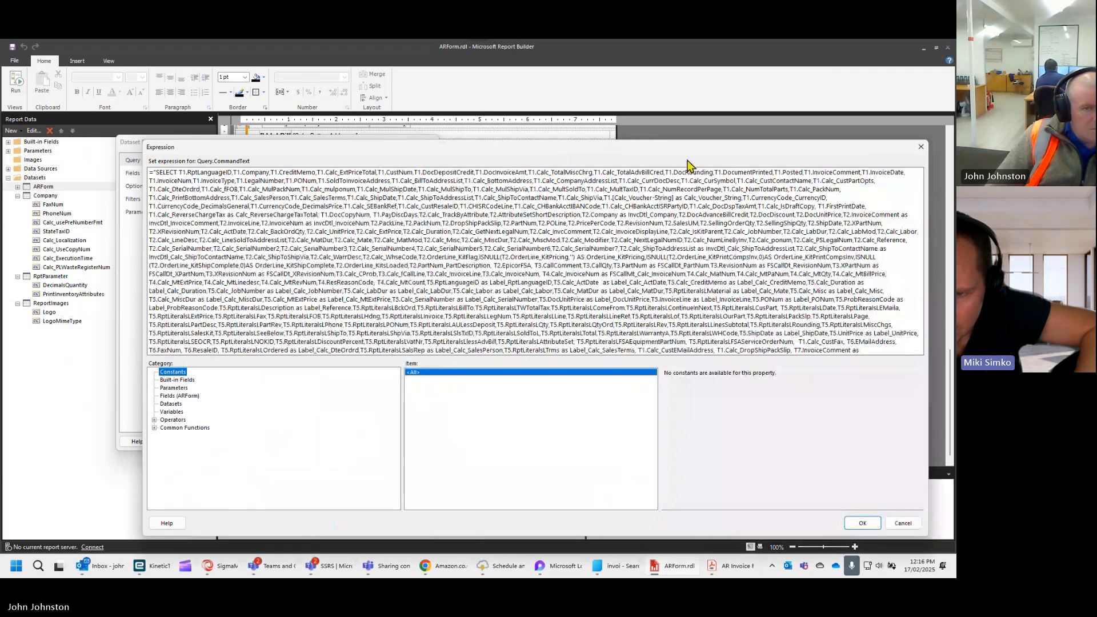
left_click_drag(682, 150, 646, 70)
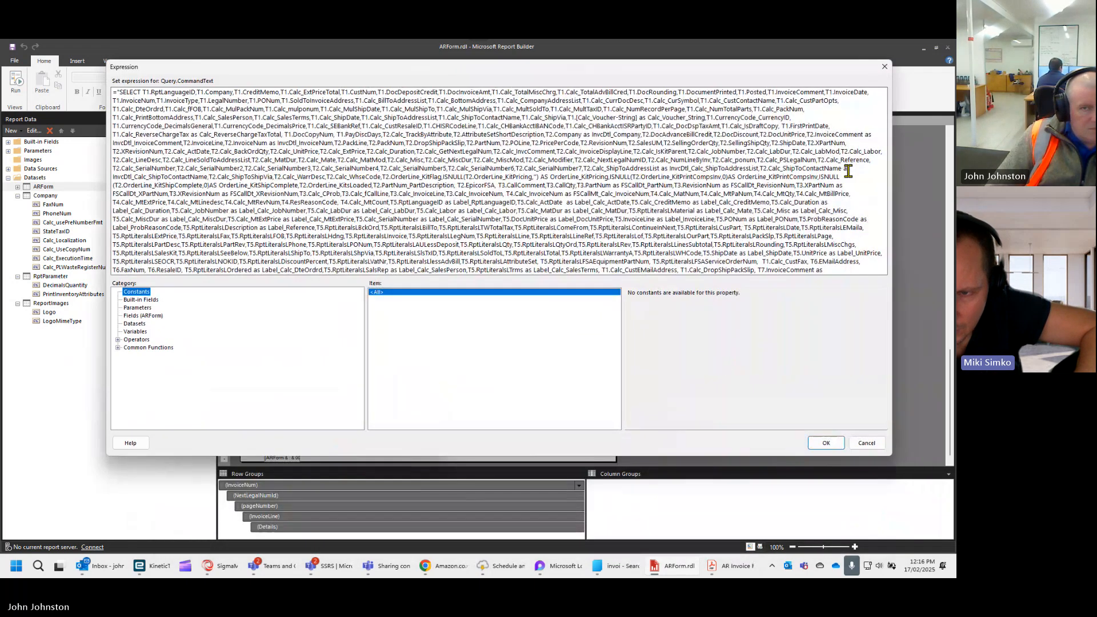
left_click_drag(886, 455, 956, 574)
left_click_drag(659, 63, 580, 72)
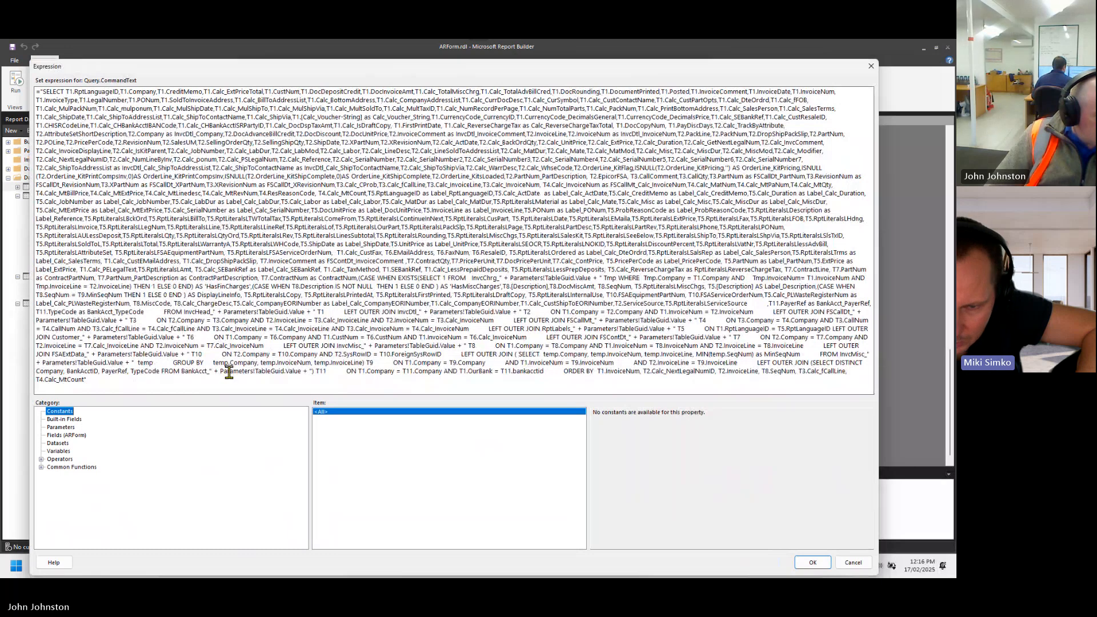
left_click(184, 380)
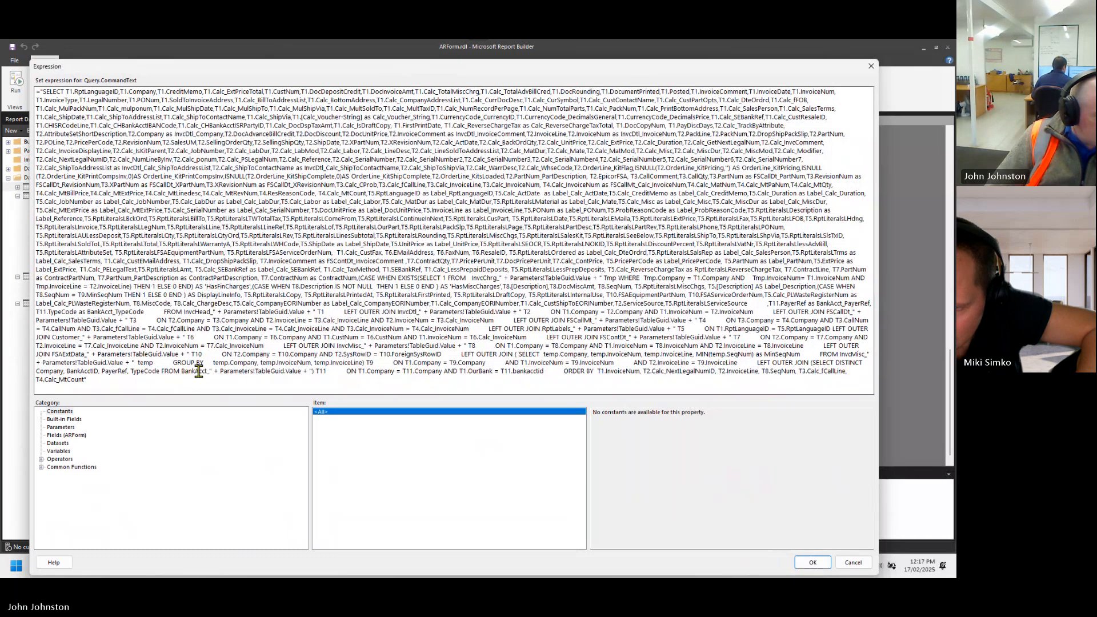
- Examine the BankAcct_ table reference in the last join of the ARForm query expression
mouse_move(199, 371)
left_mouse_down()
mouse_move(225, 376)
mouse_move(182, 373)
left_mouse_up()
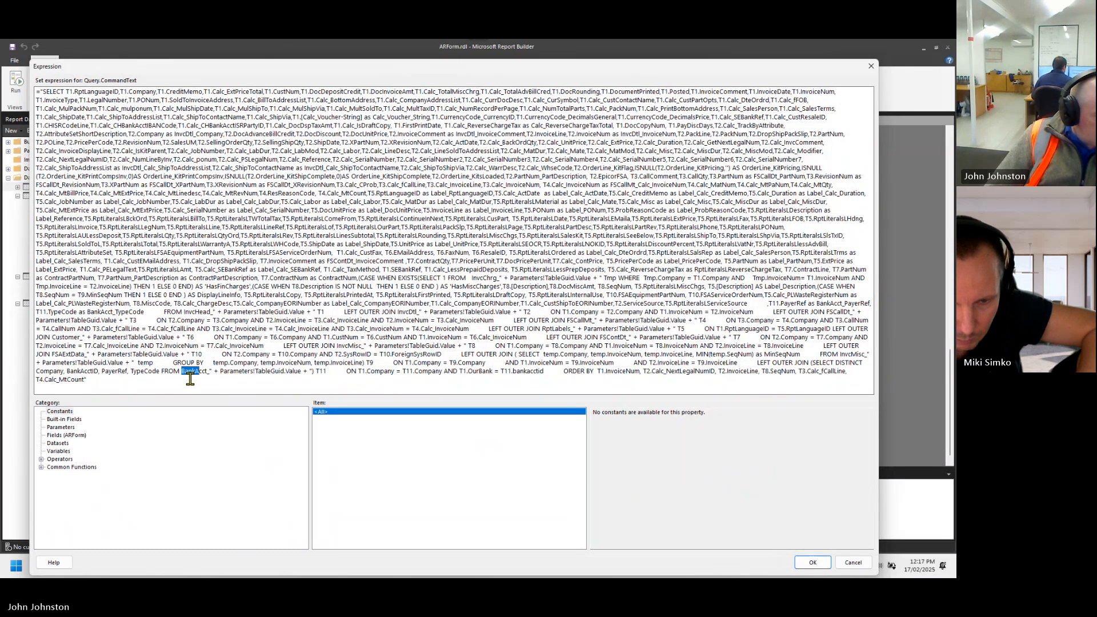
left_click_drag(210, 372, 183, 372)
left_click(186, 386)
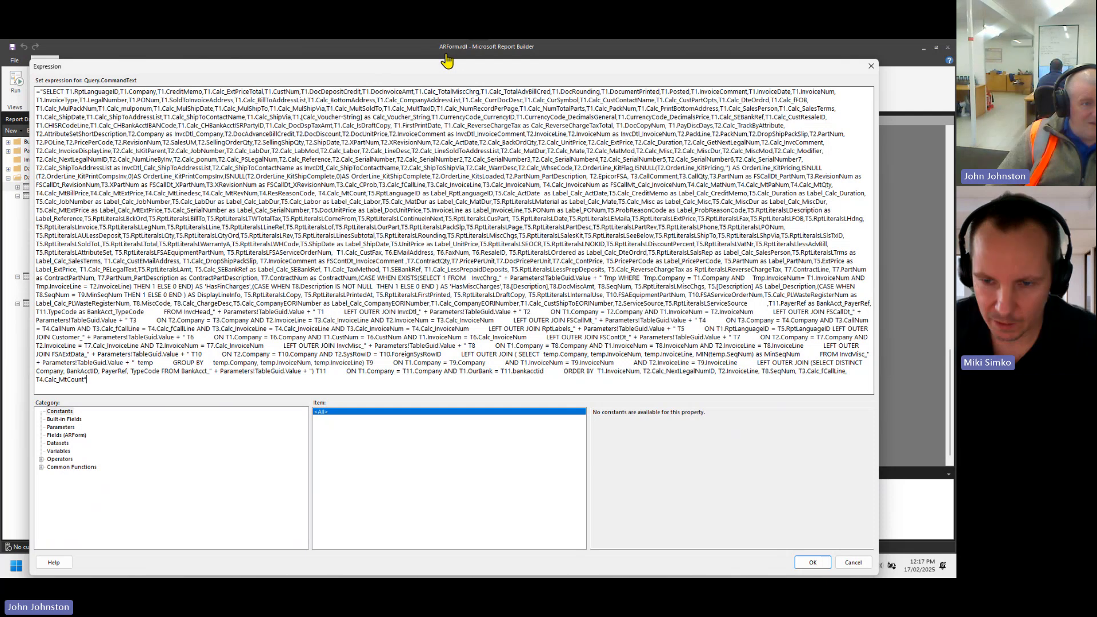
left_click(405, 60)
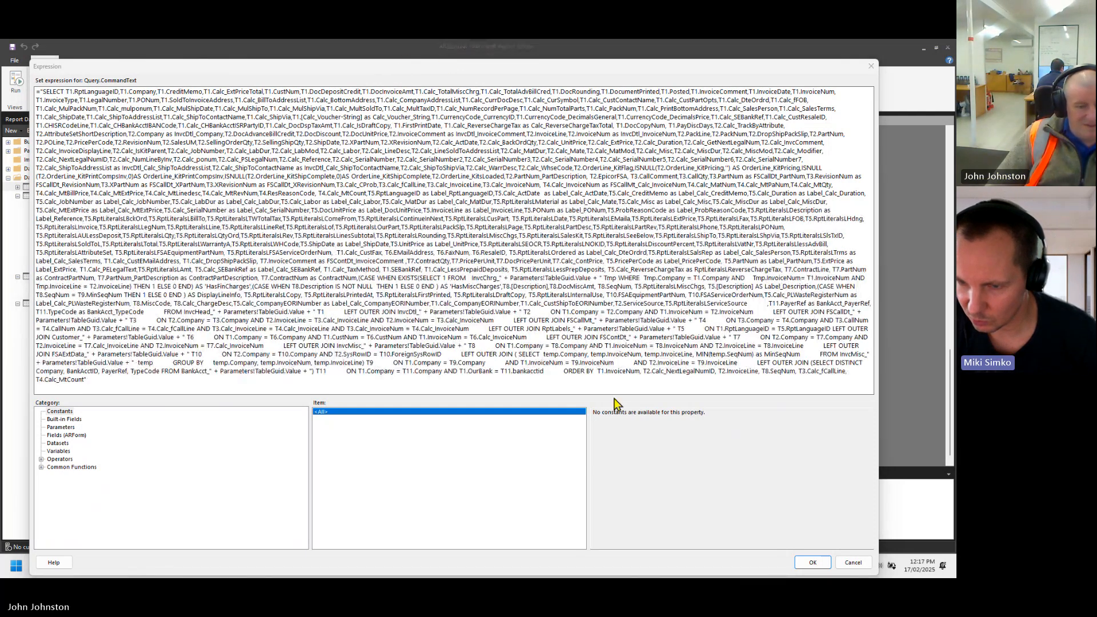
left_click(603, 389)
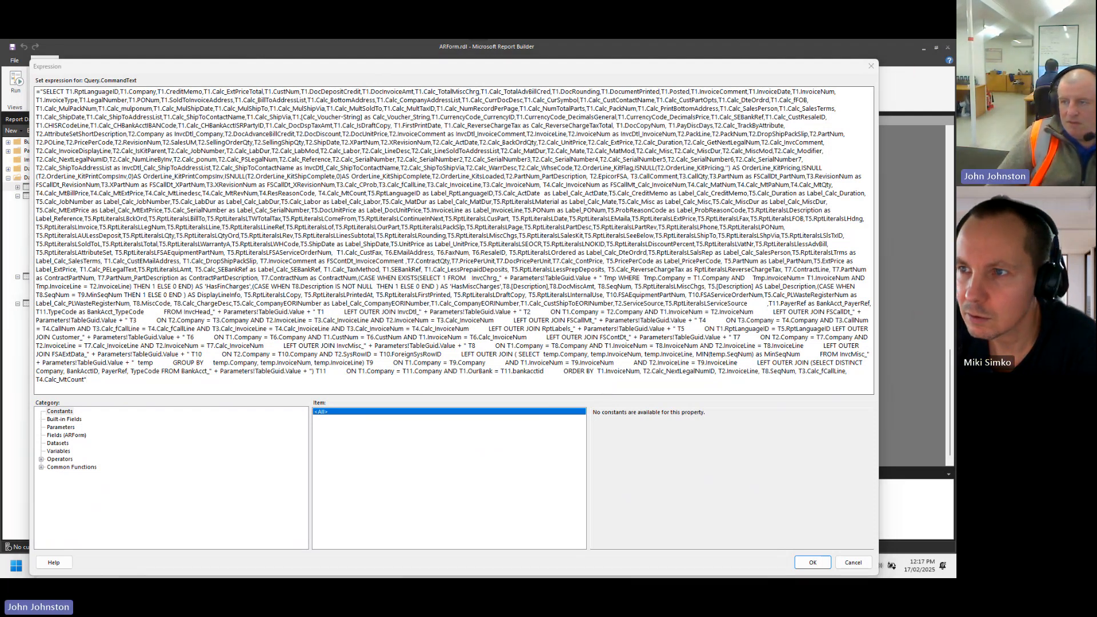
left_click(724, 473)
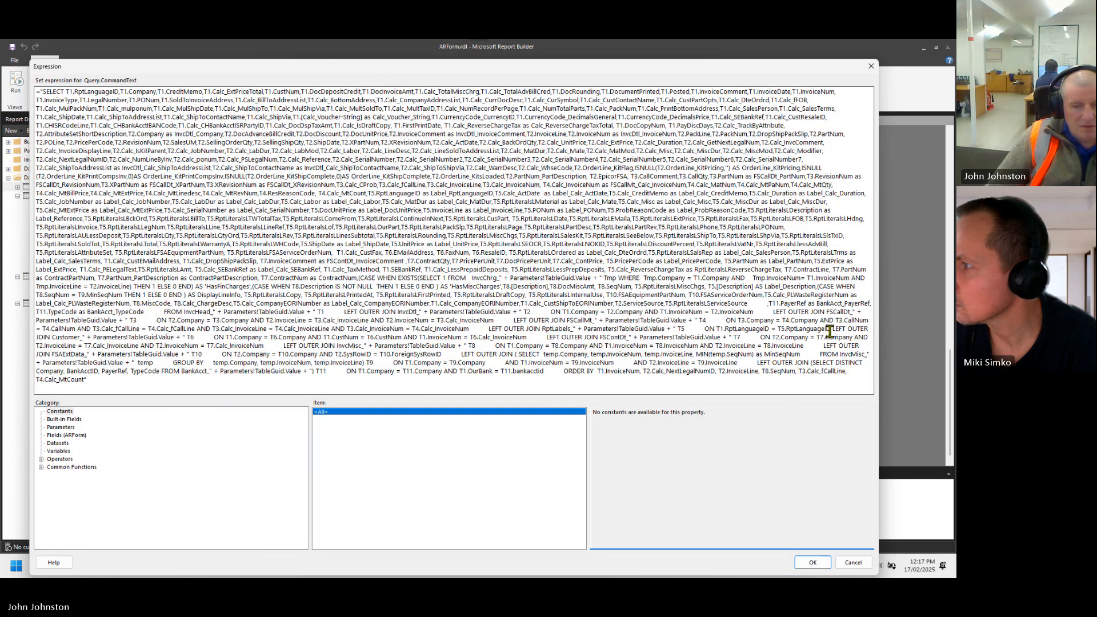
left_click(387, 56)
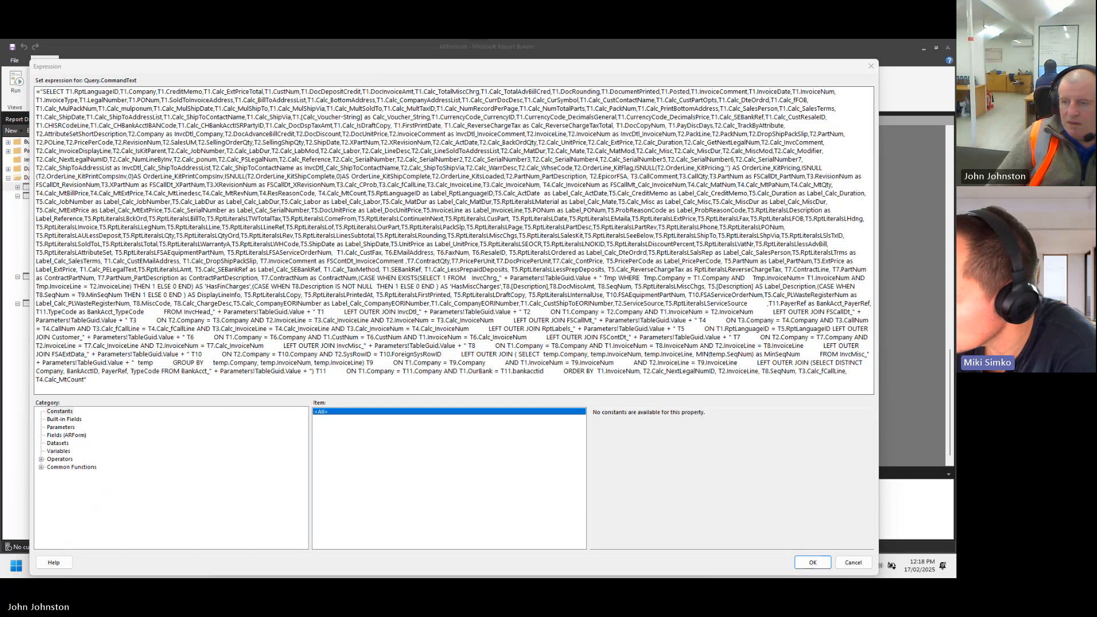
left_click(350, 45)
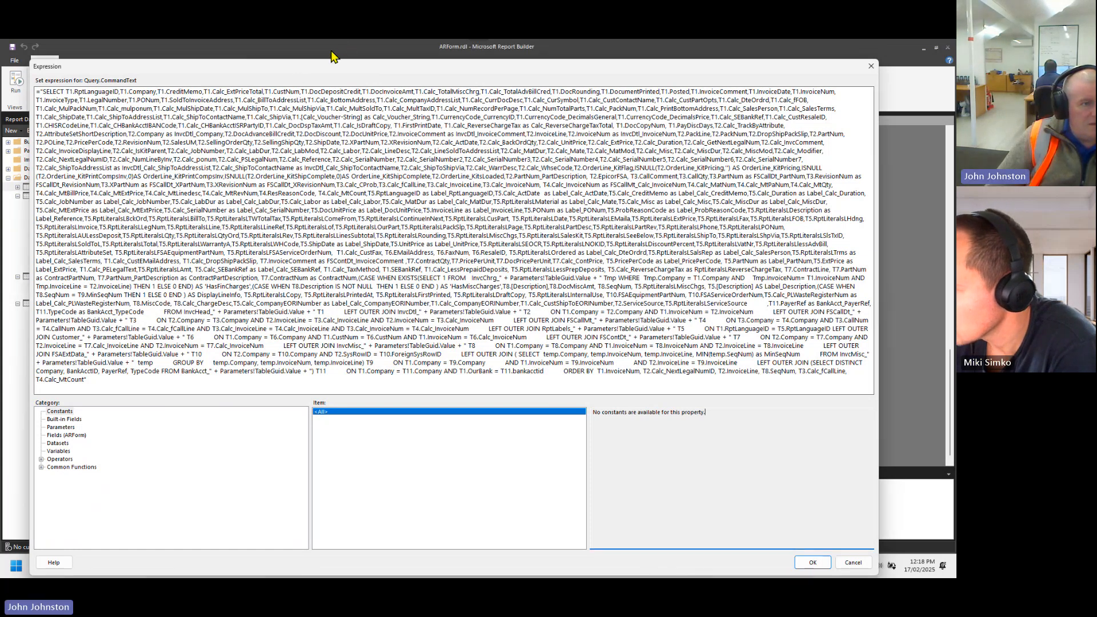
- Leave the ARForm query expression without changes and close the dataset's properties
left_click(856, 567)
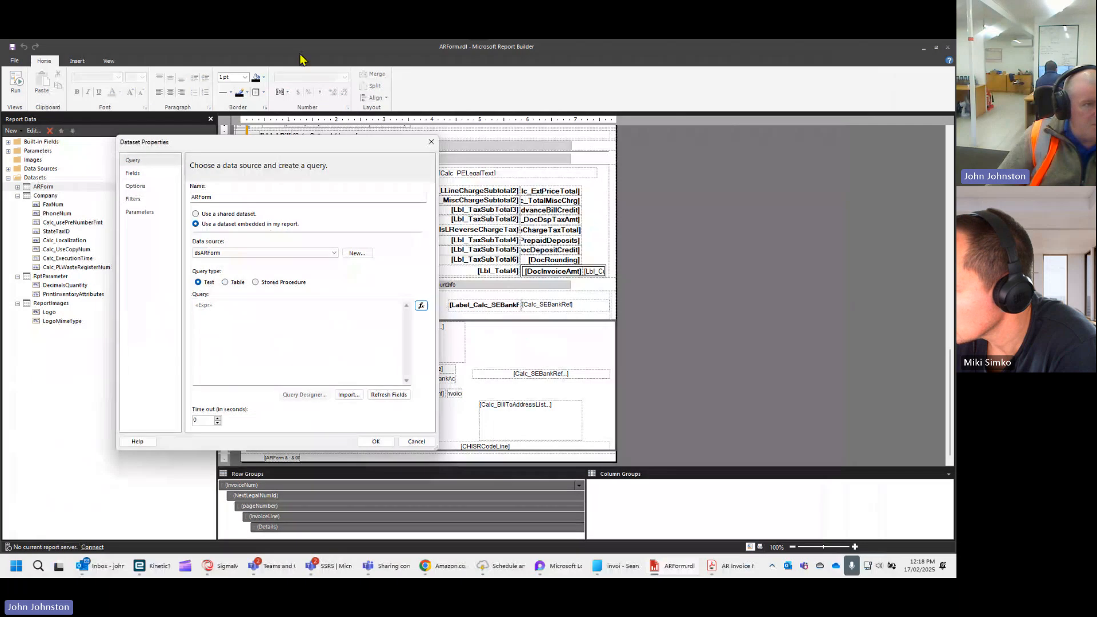
left_click(306, 41)
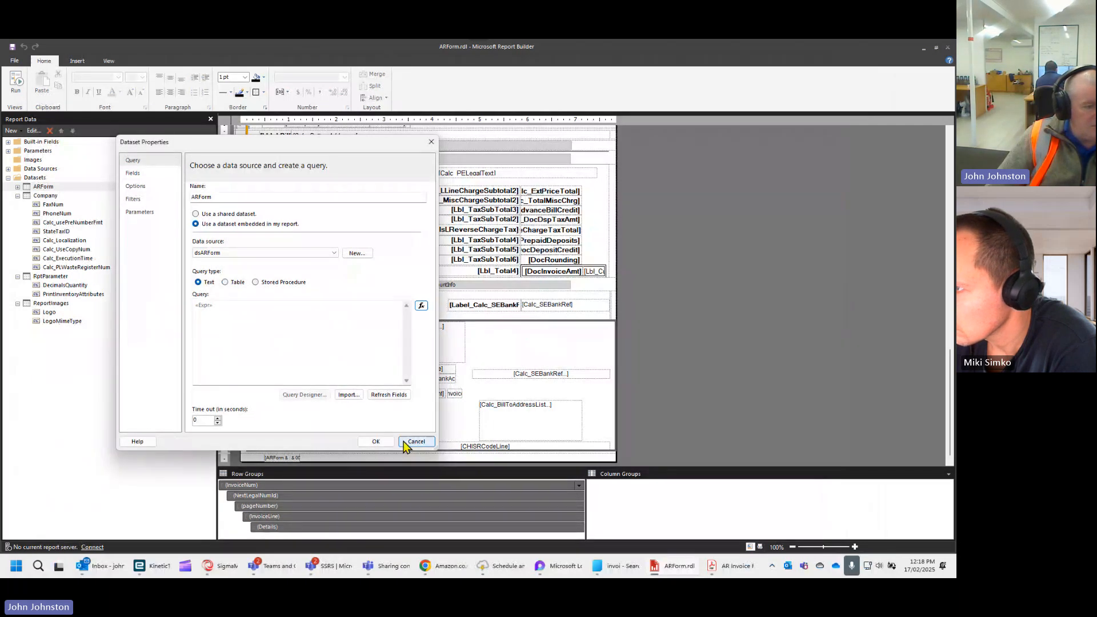
left_click(384, 444)
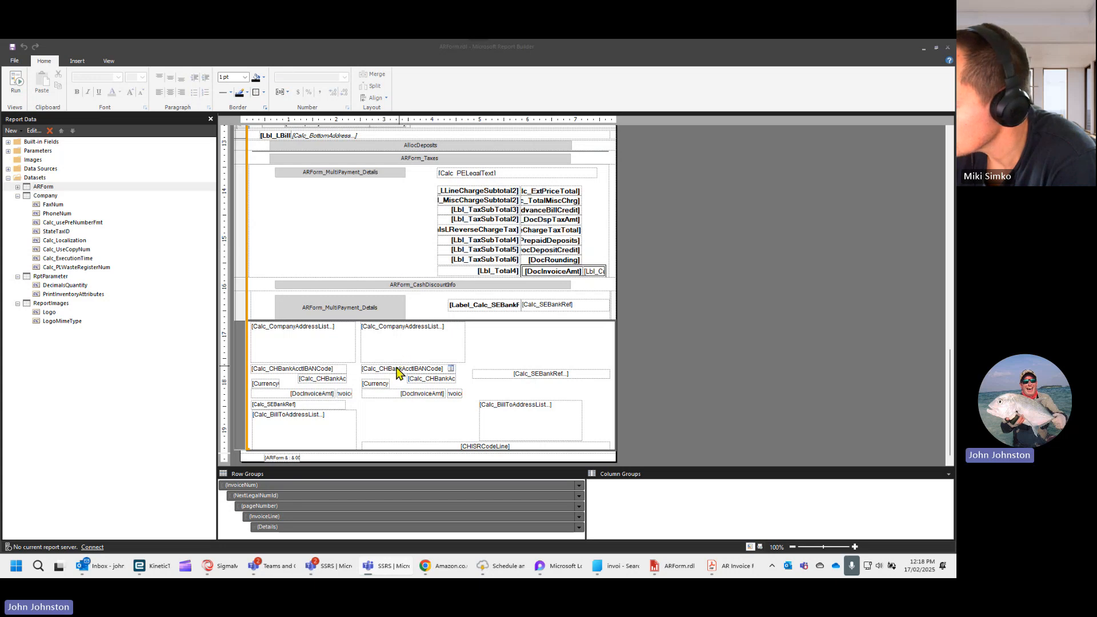
left_click(172, 419)
left_click(670, 187)
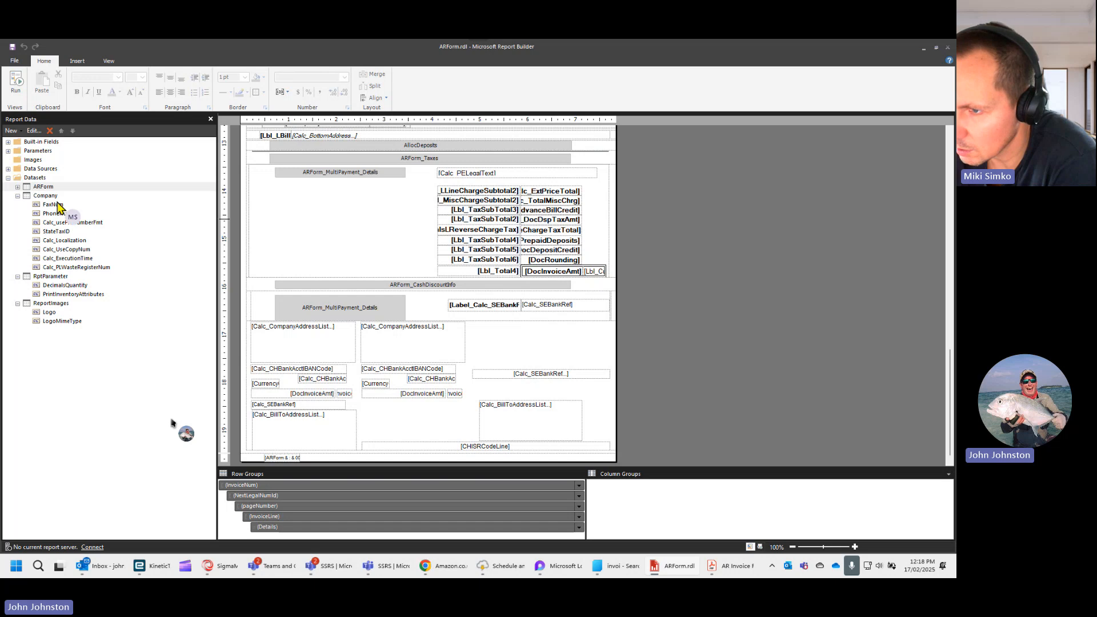
- Reopen the ARForm dataset's query expression and put the T11 bank account join and the ORDER BY clause on separate lines
right_click(50, 188)
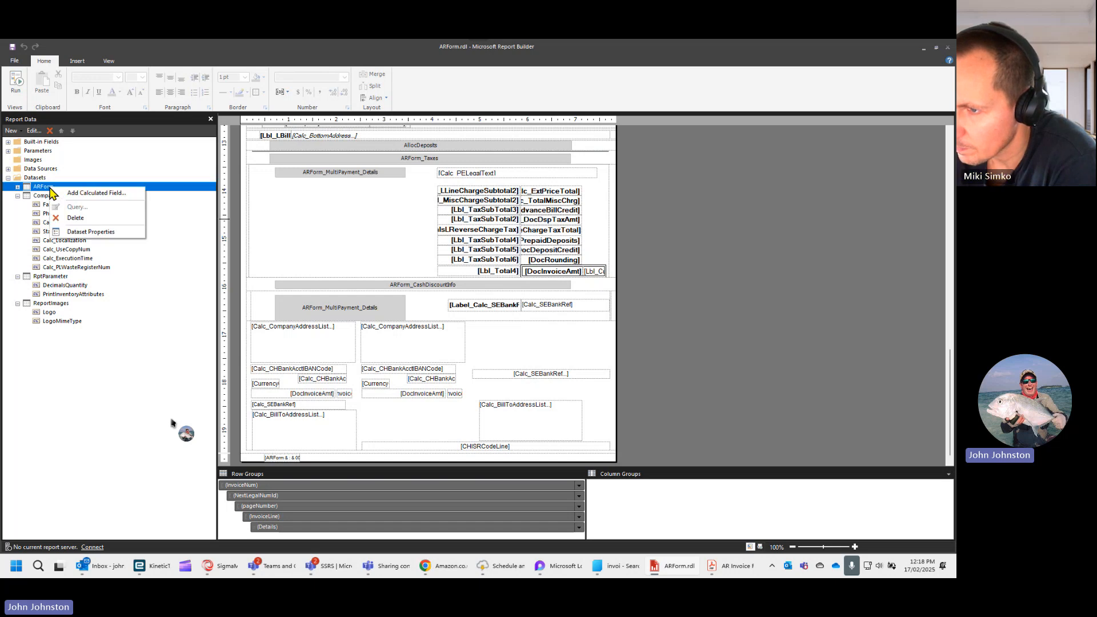
left_click(82, 231)
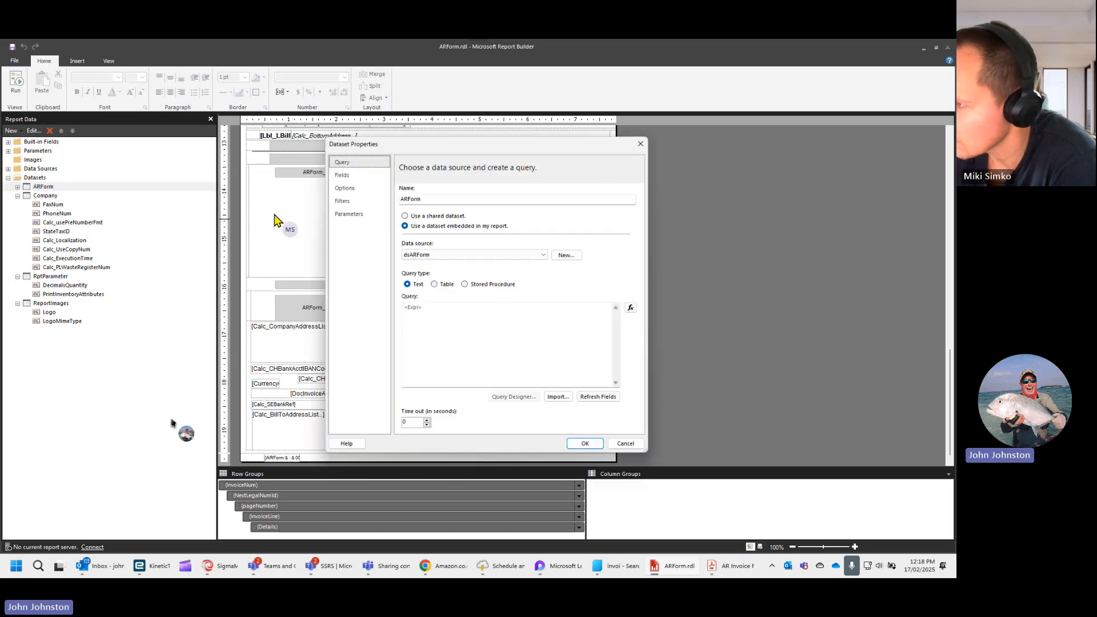
left_click(630, 308)
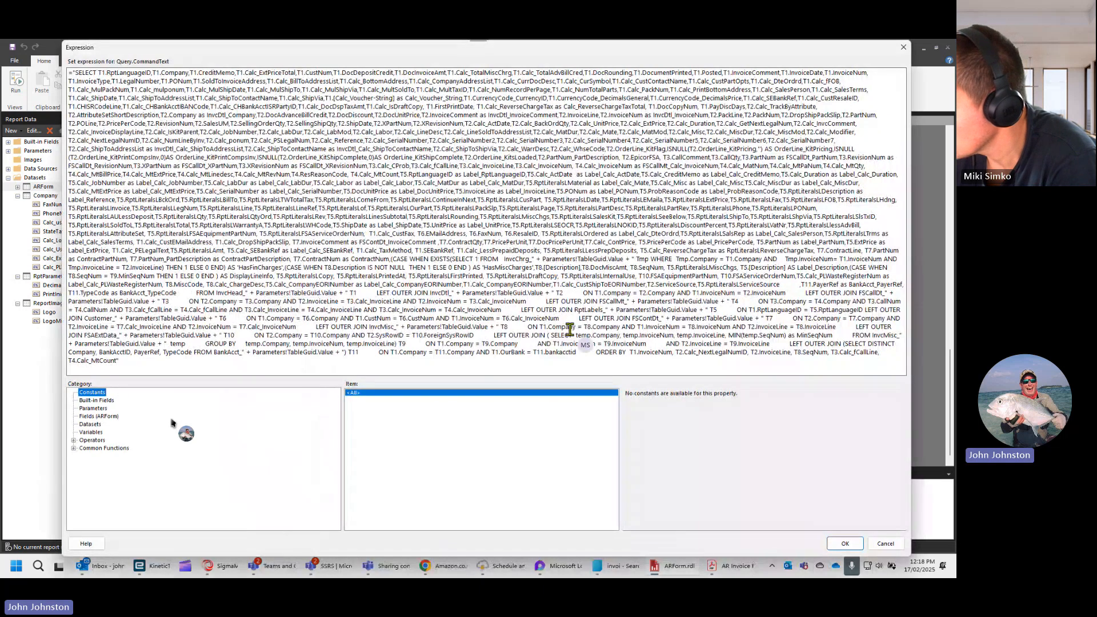
left_click(778, 344)
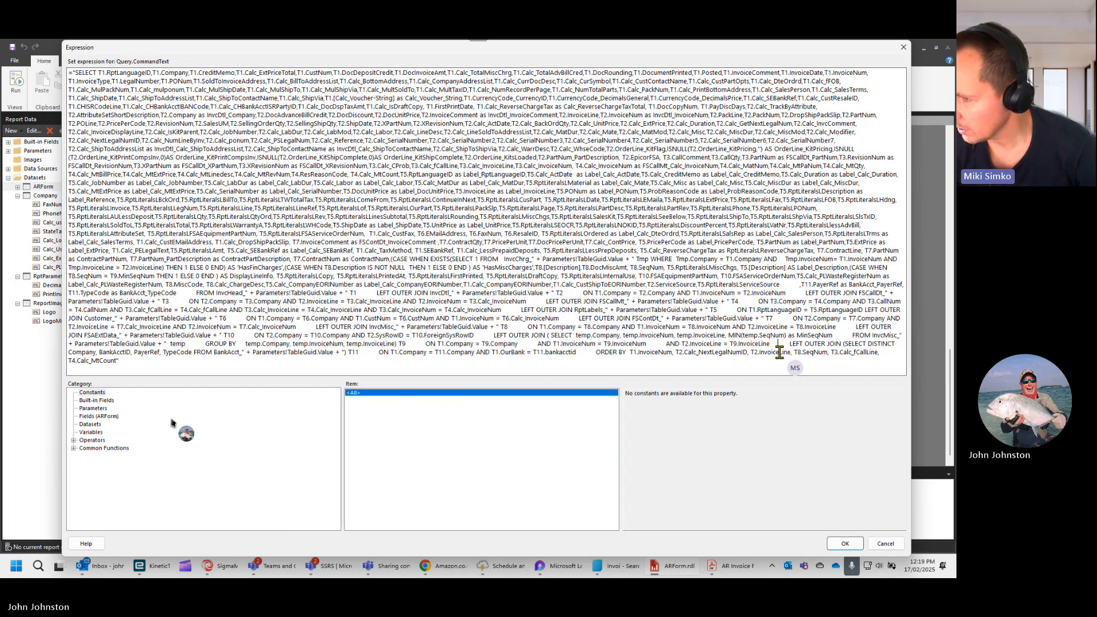
key("Return")
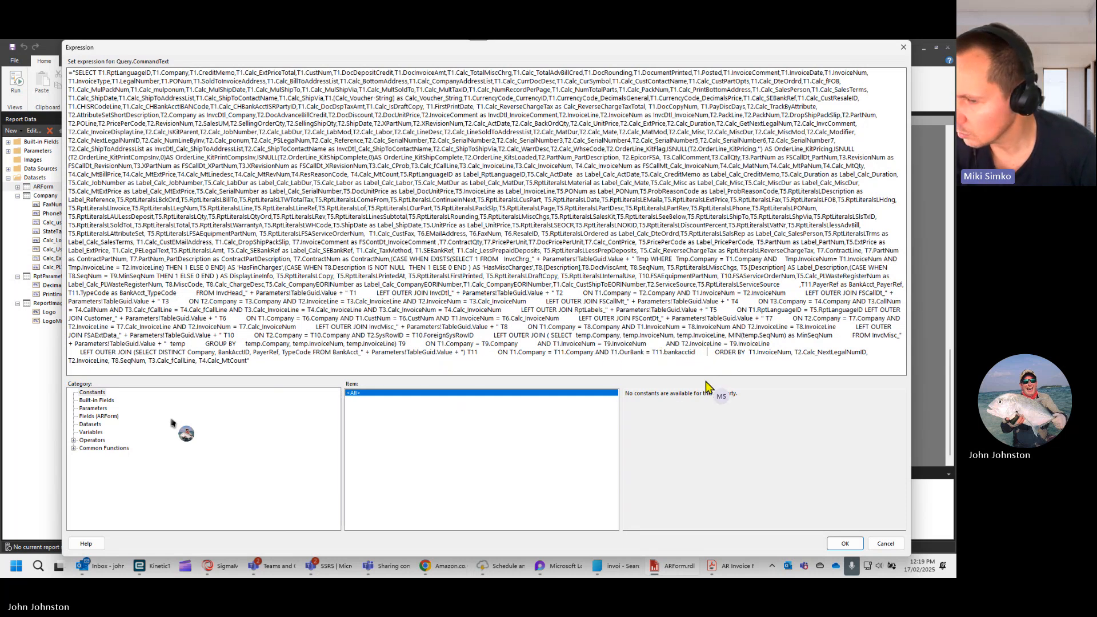
key("Return")
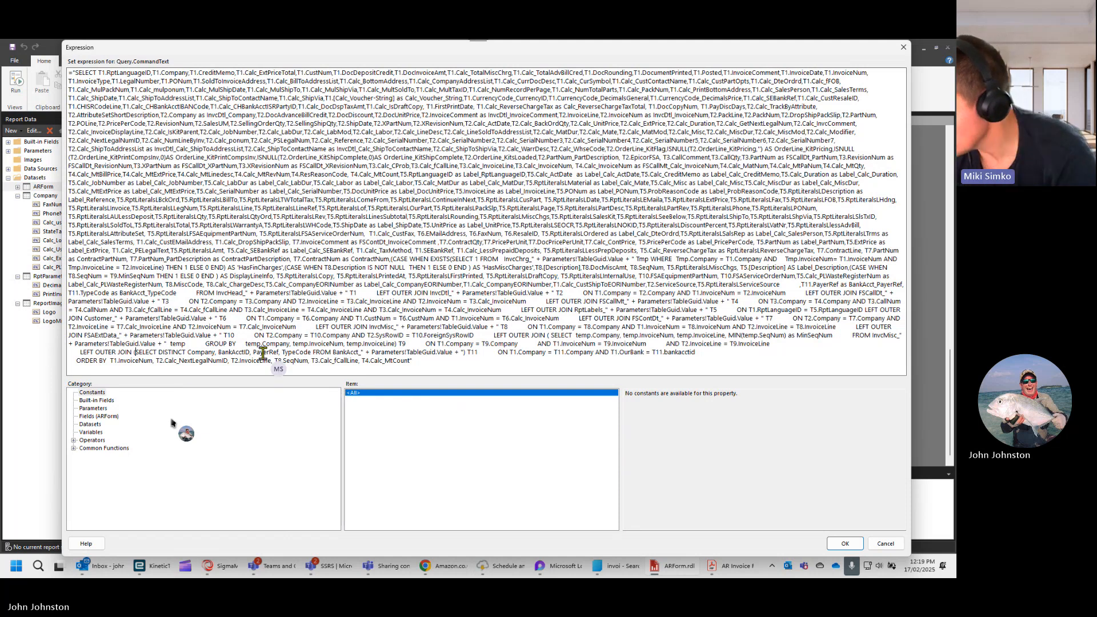
- Examine the T1.OurBank condition and select the whole T11 join line, then discard the expression changes and close the dataset properties
double_click(622, 352)
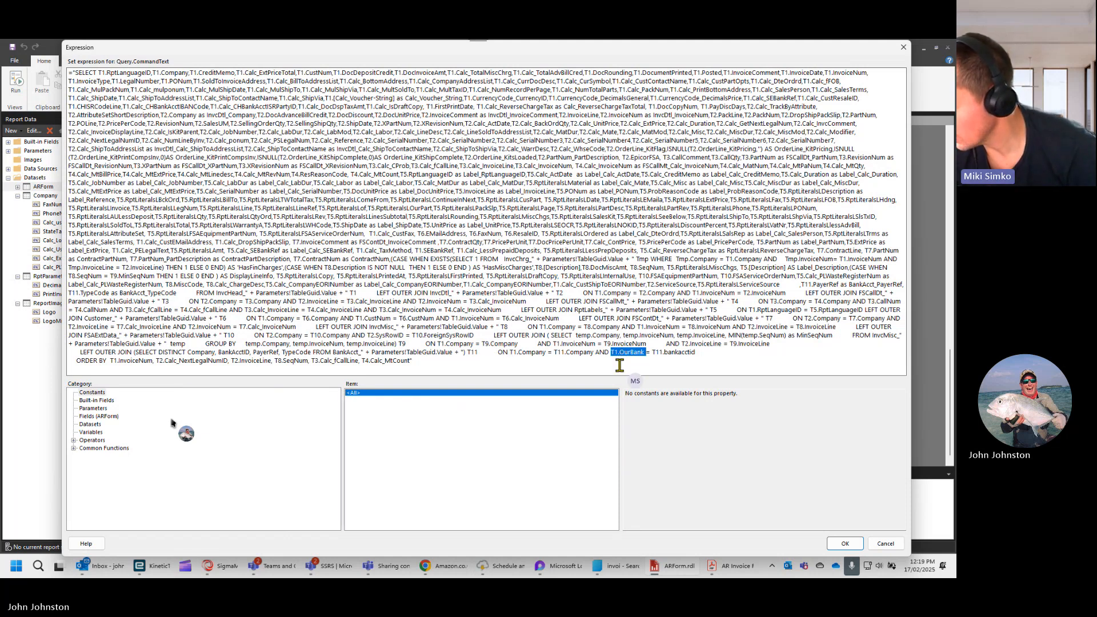
left_click(618, 366)
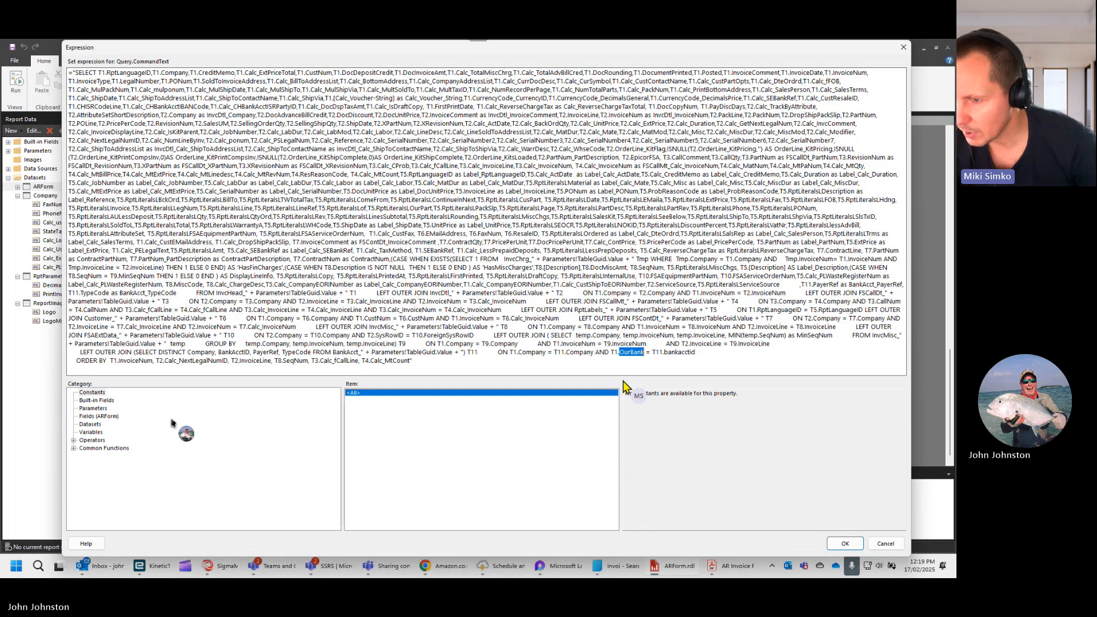
key("Home")
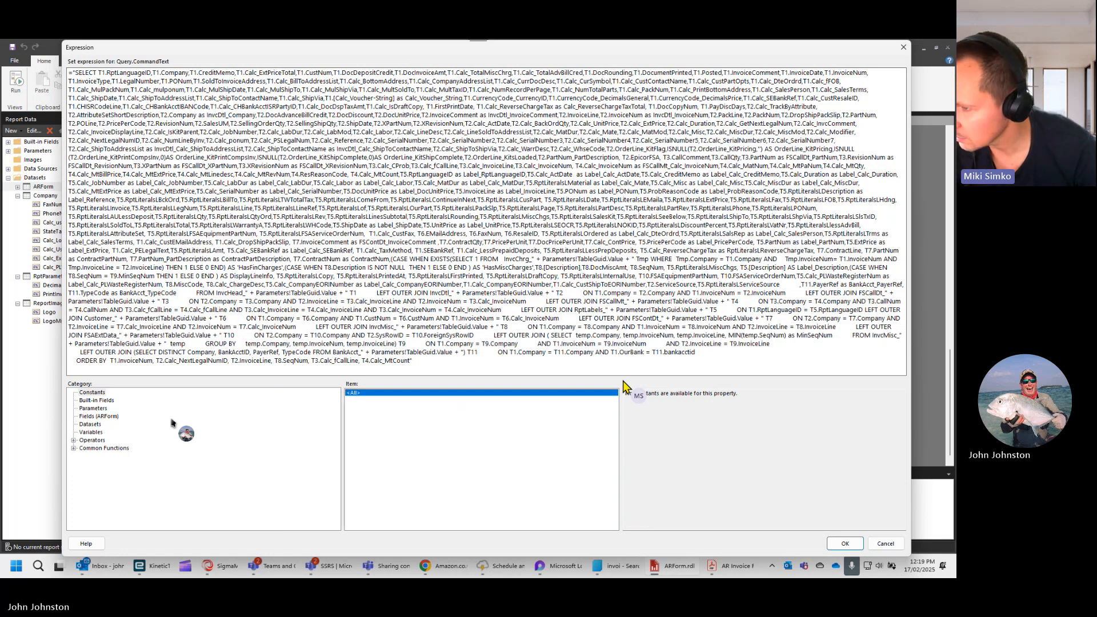
key("shift+End")
key("ctrl+c")
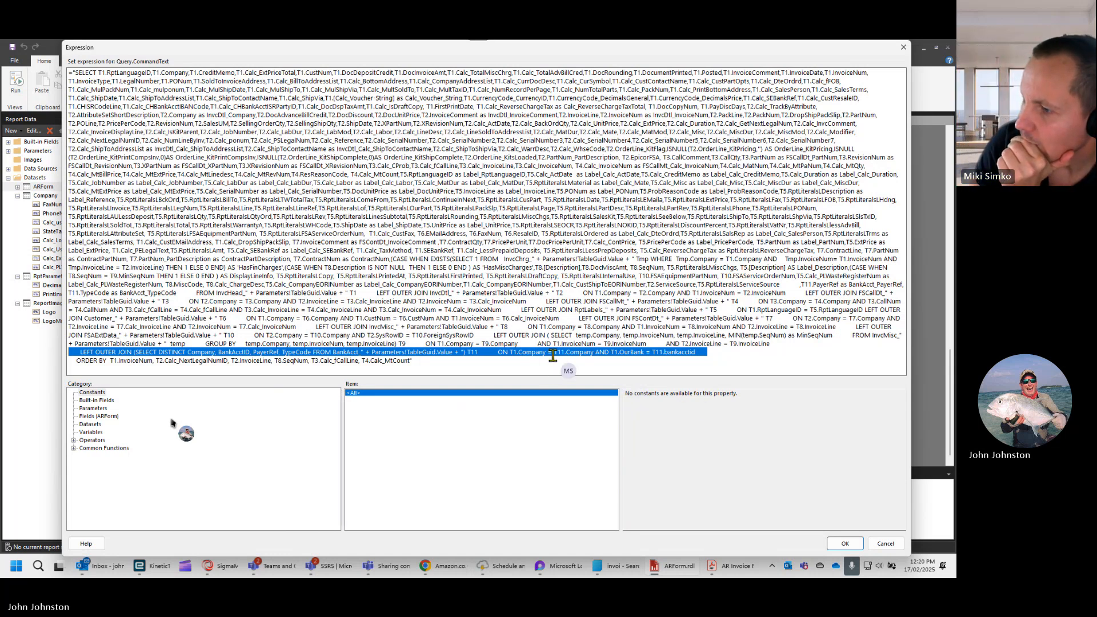
left_click(885, 543)
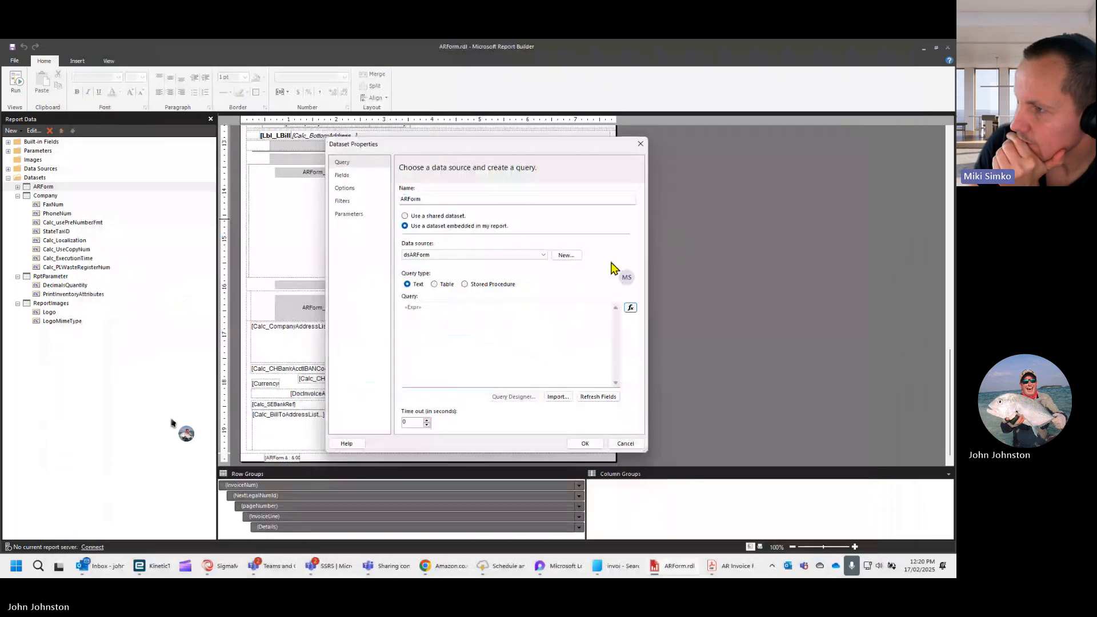
left_click(640, 144)
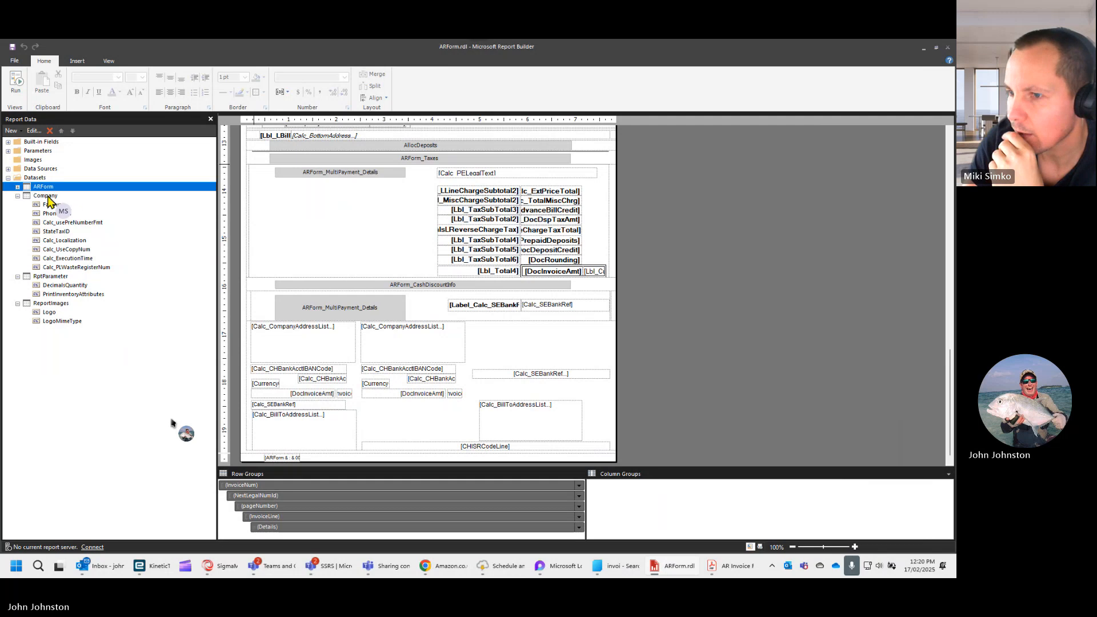
- Add a new dataset to the report and name it Bank
right_click(43, 178)
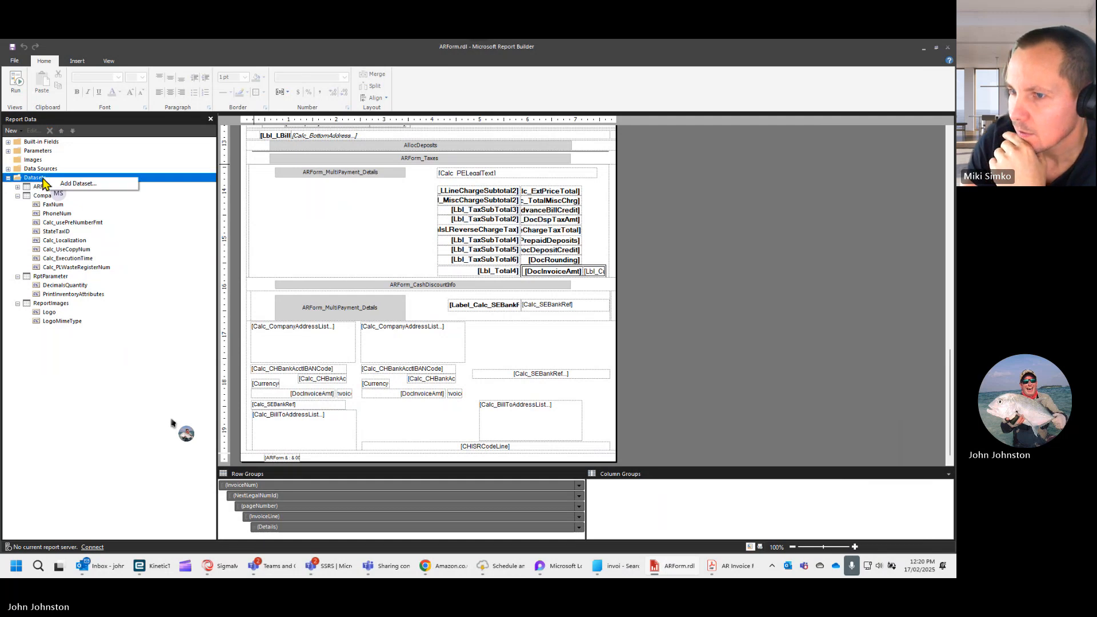
left_click(70, 183)
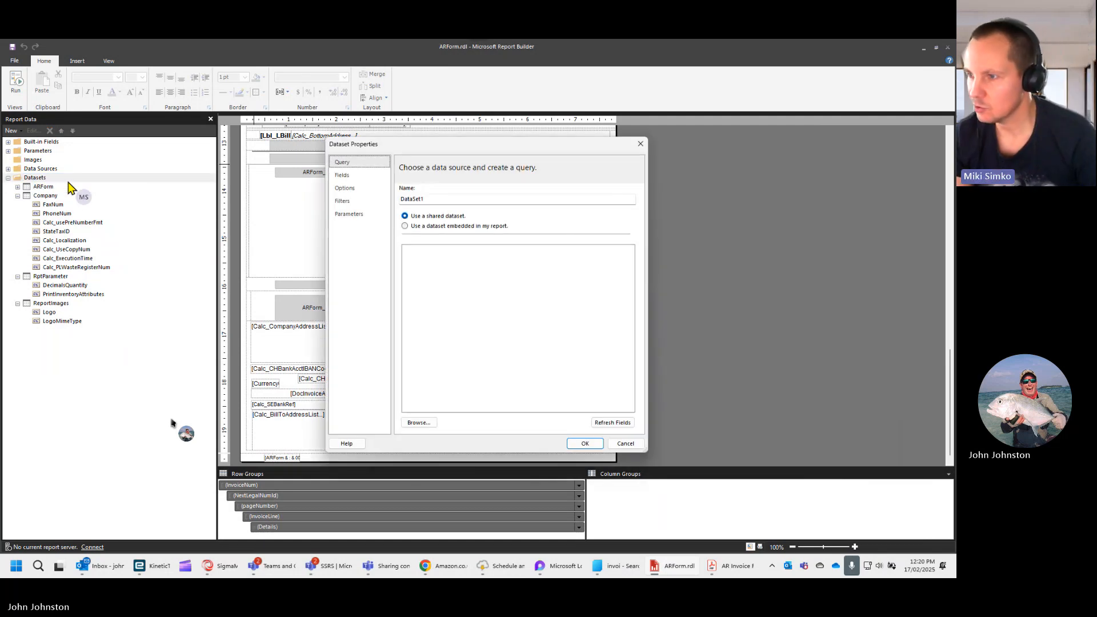
left_click(435, 199)
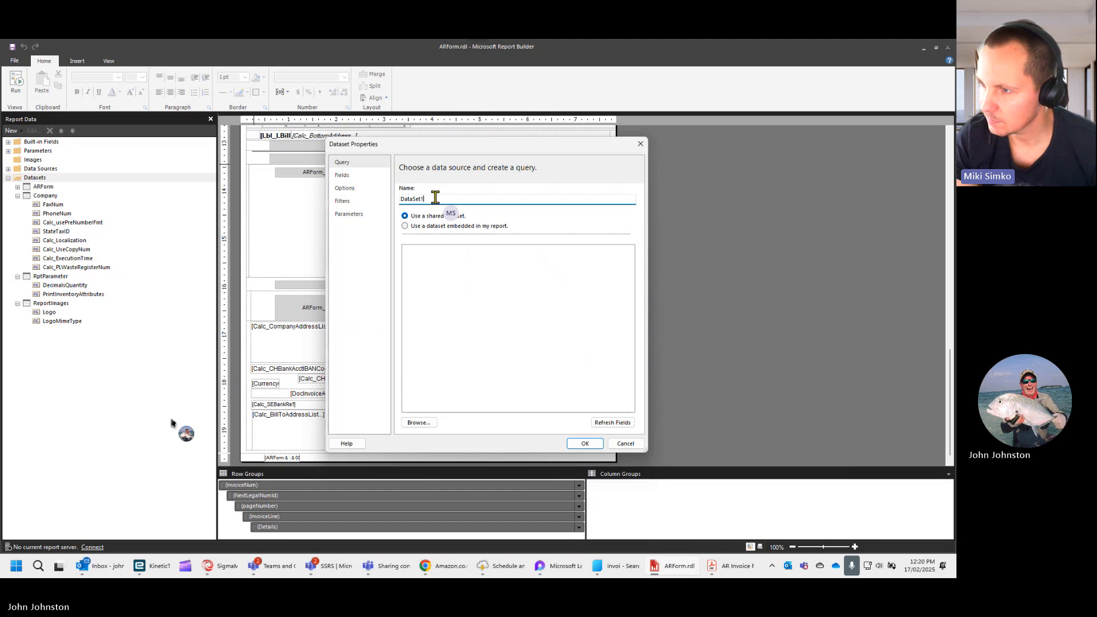
double_click(435, 199)
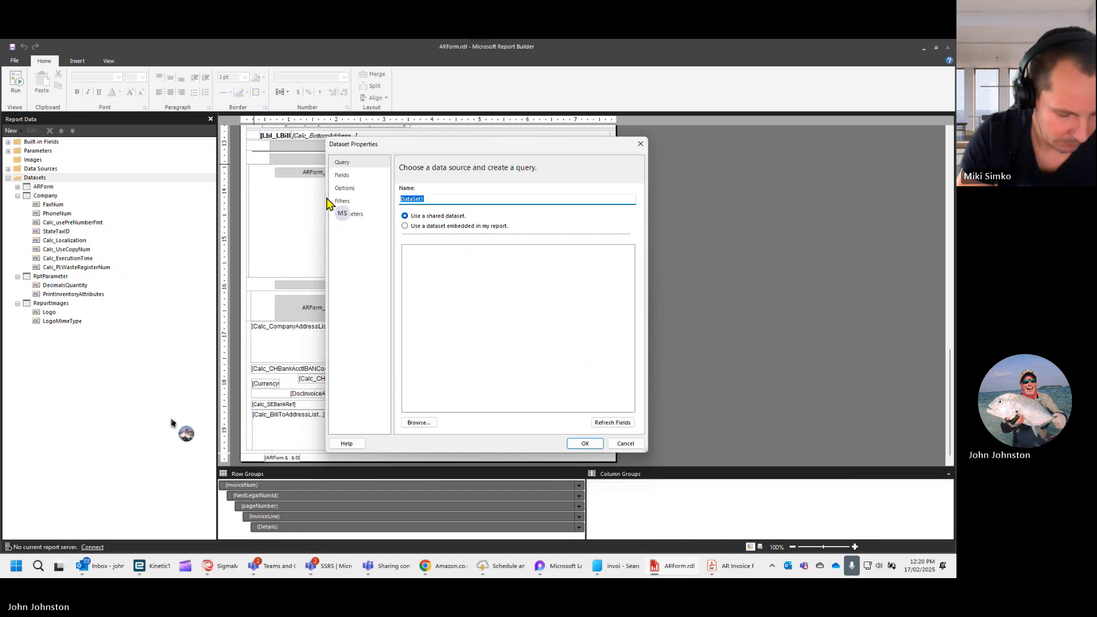
type("Bank")
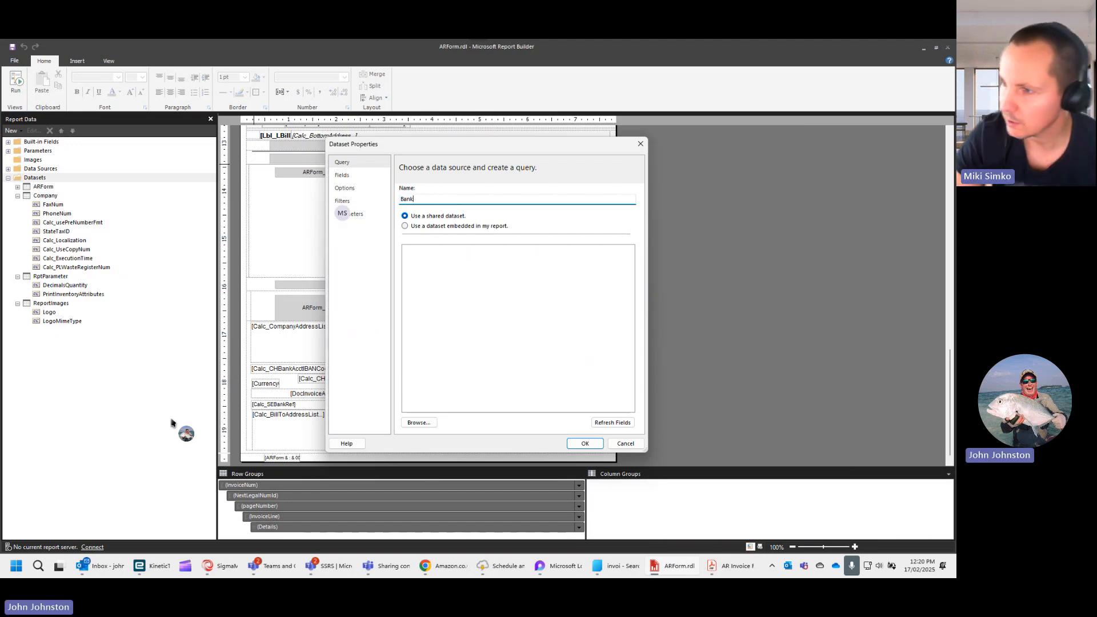
- Make the Bank dataset embedded in the report and use dsARForm as its data source
left_click(346, 175)
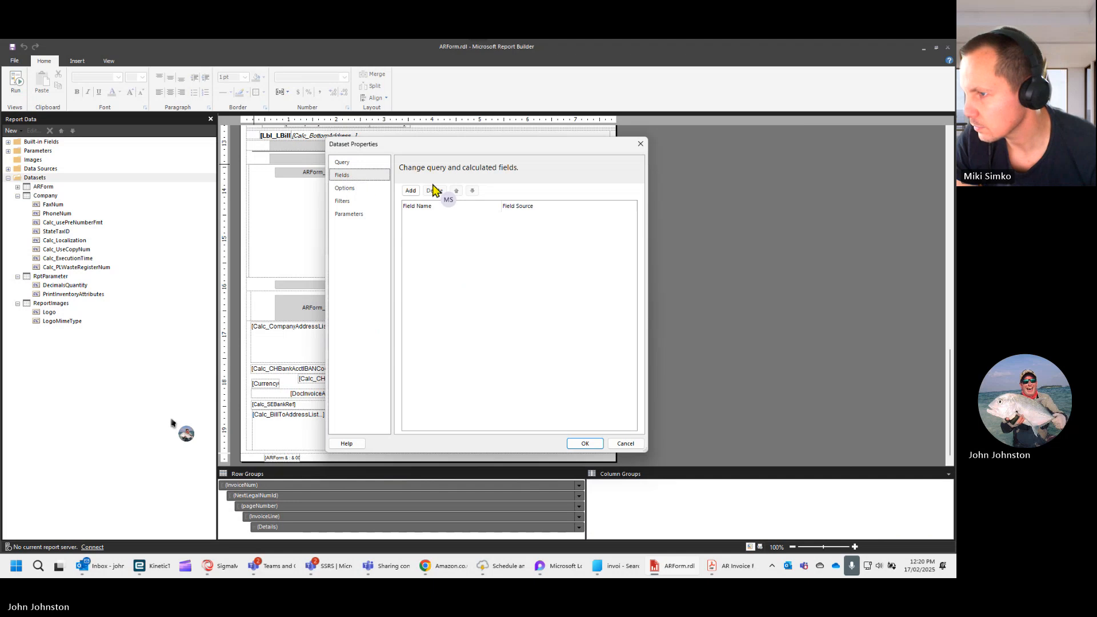
left_click(357, 163)
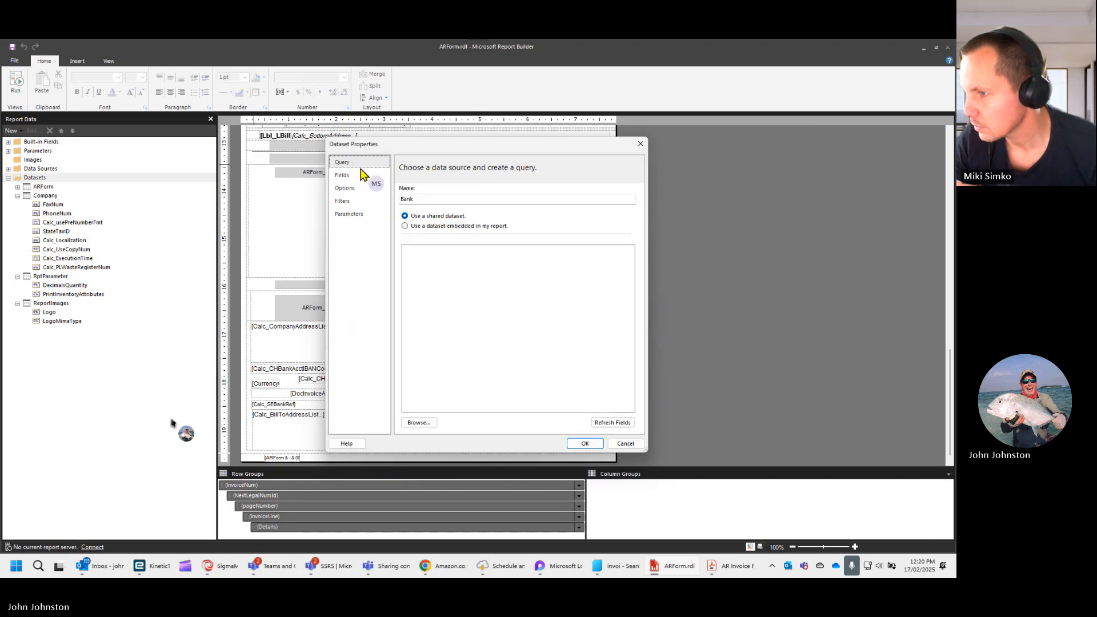
left_click(424, 226)
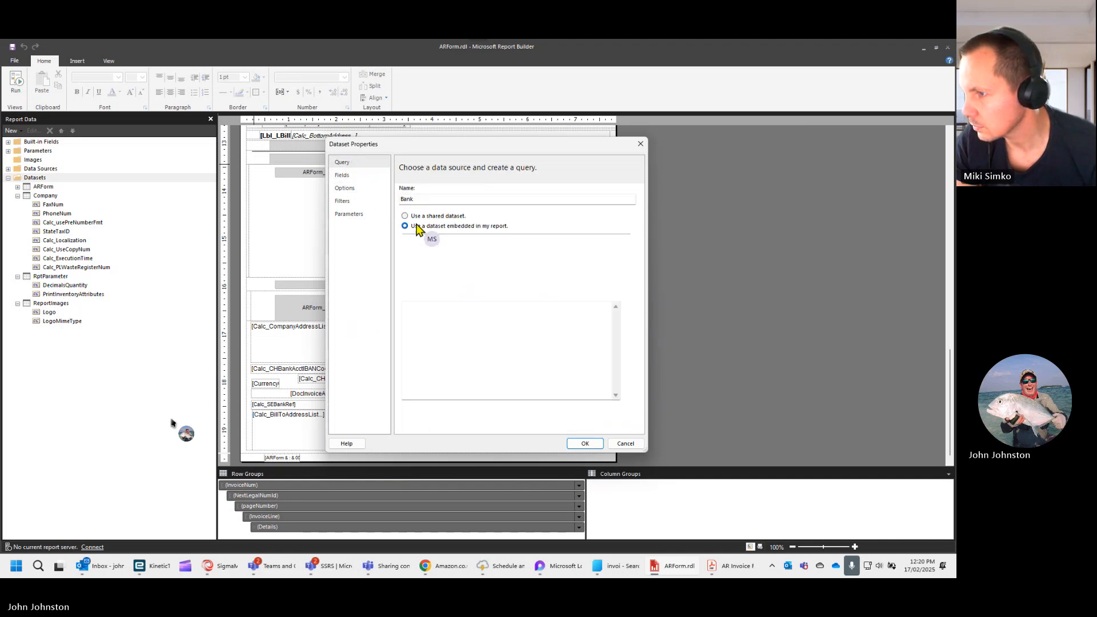
left_click(543, 255)
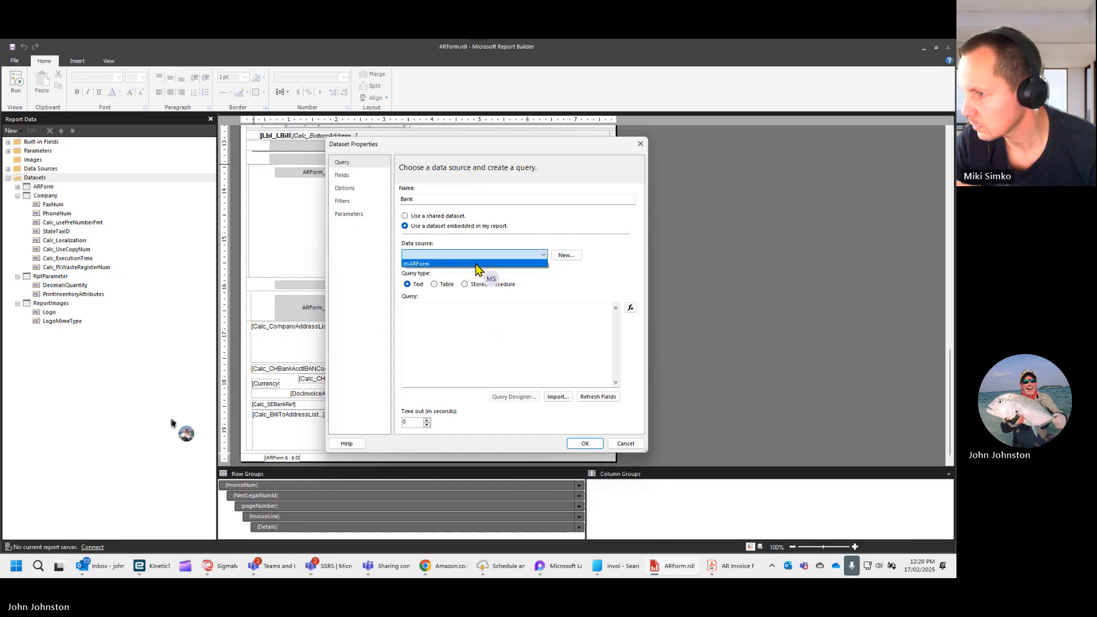
left_click(474, 264)
- Open the Bank dataset's query expression and paste the copied T11 bank account join inside a pair of double quotes
left_click(469, 316)
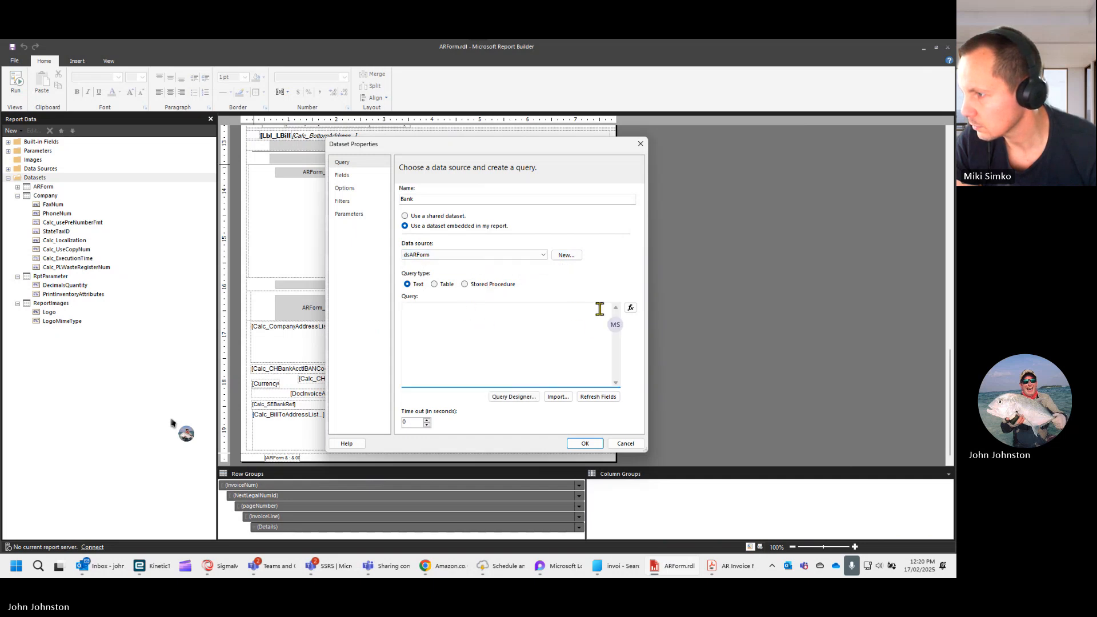
left_click(631, 308)
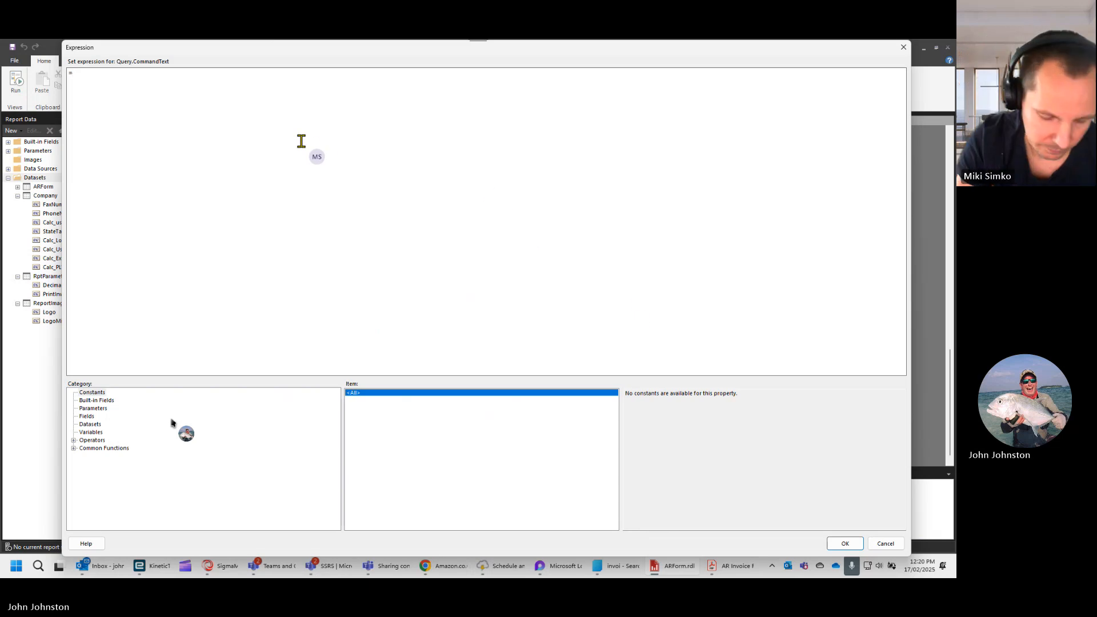
type("~~")
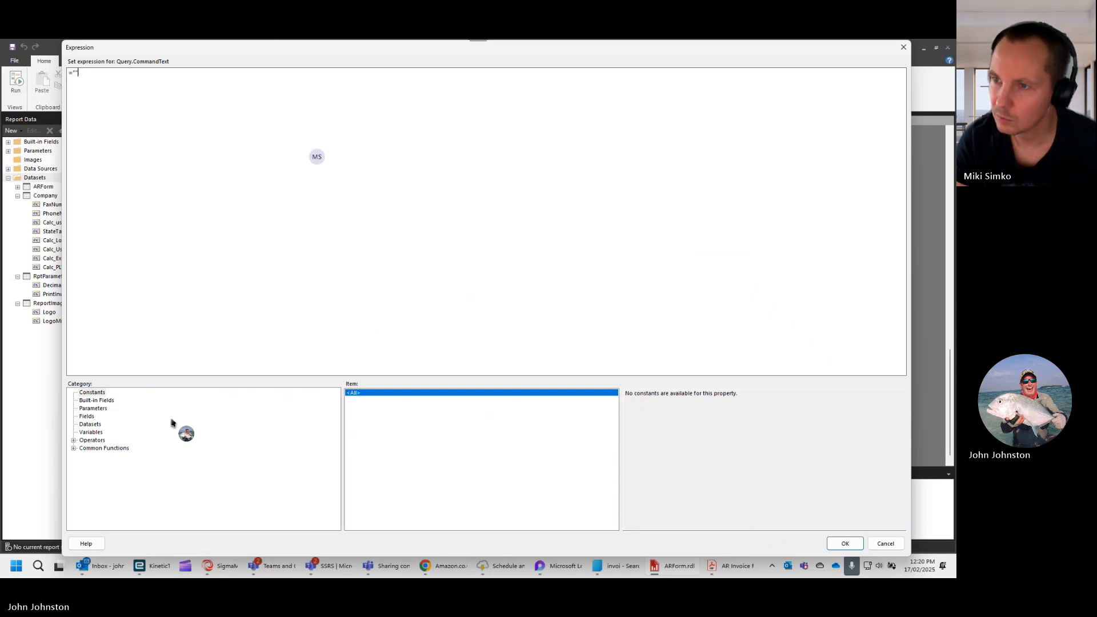
key("Left")
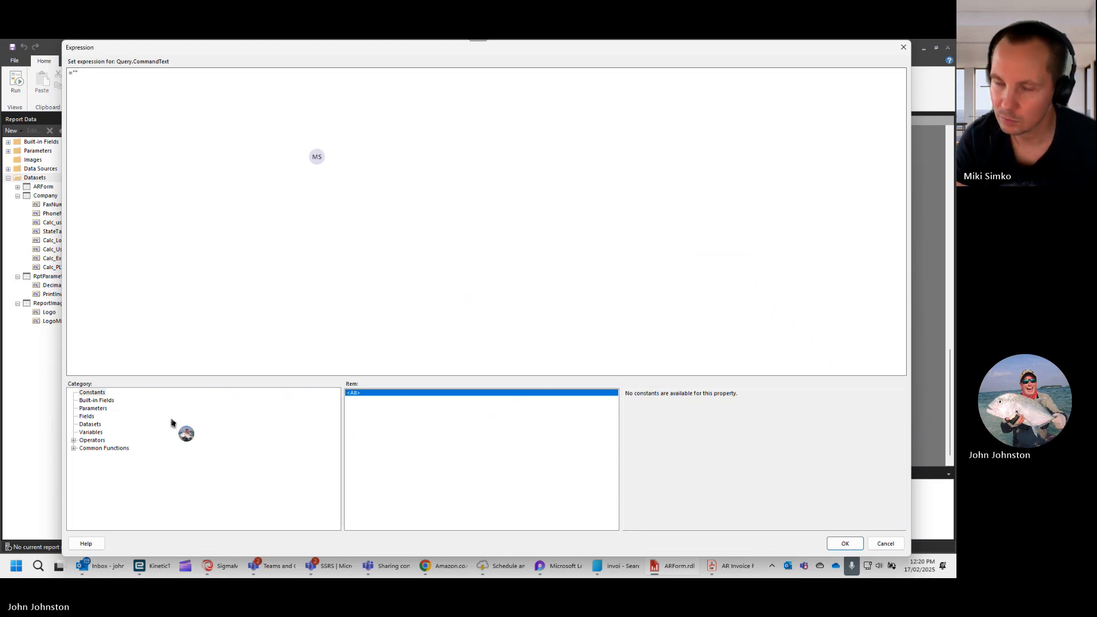
key("ctrl+v")
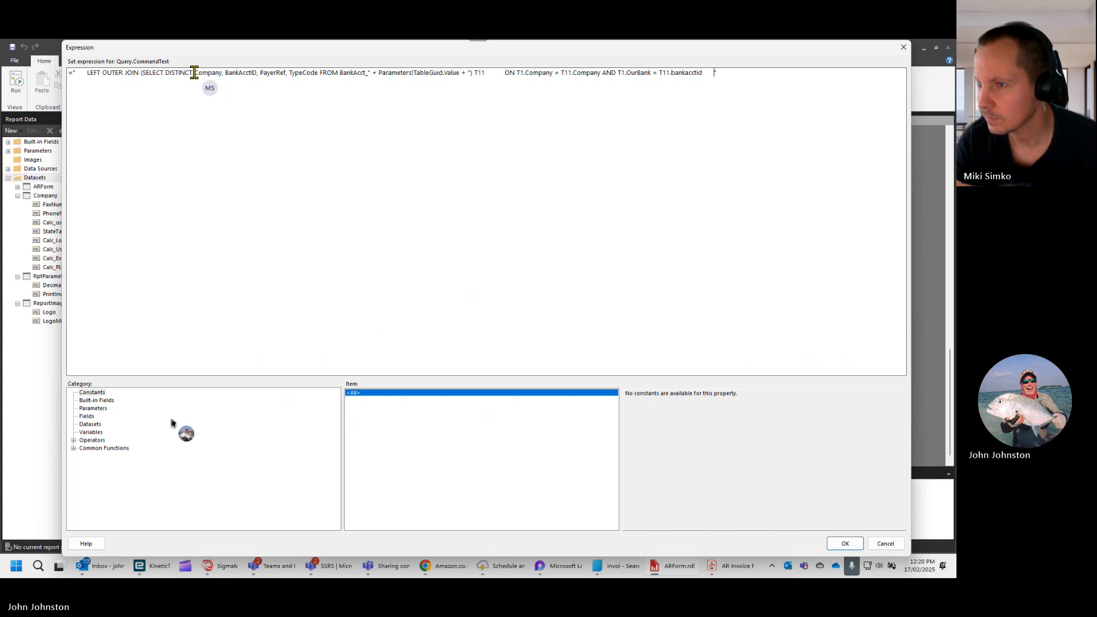
- Replace the leading "LEFT OUTER JOIN (SELECT DISTINCT" of the pasted query with "SELECT TOP 1"
left_click_drag(193, 73, 86, 73)
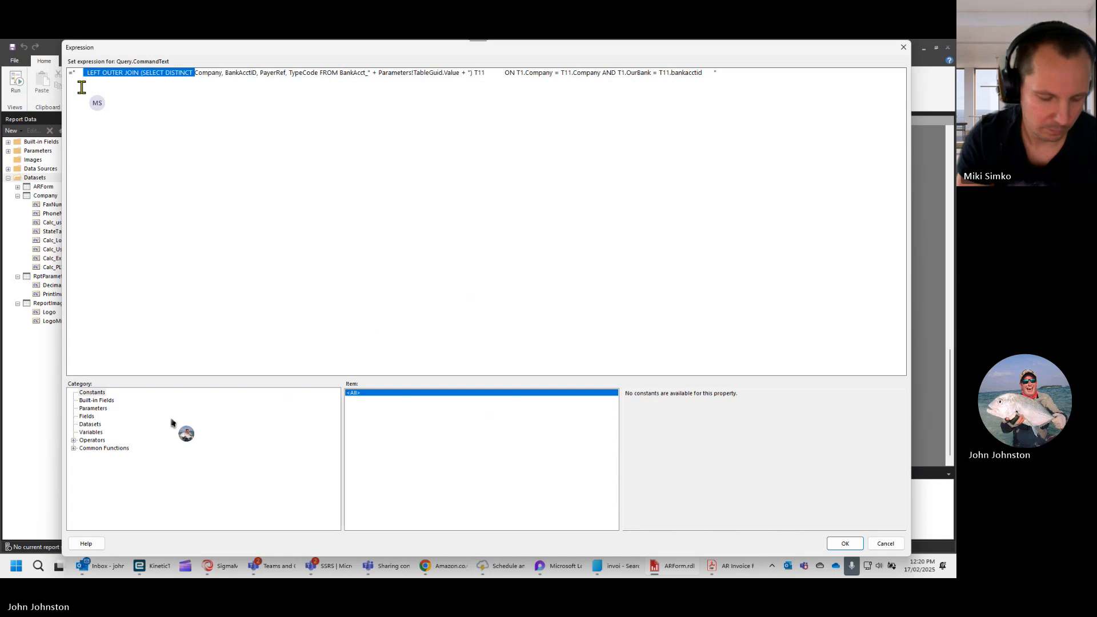
type("SELECT")
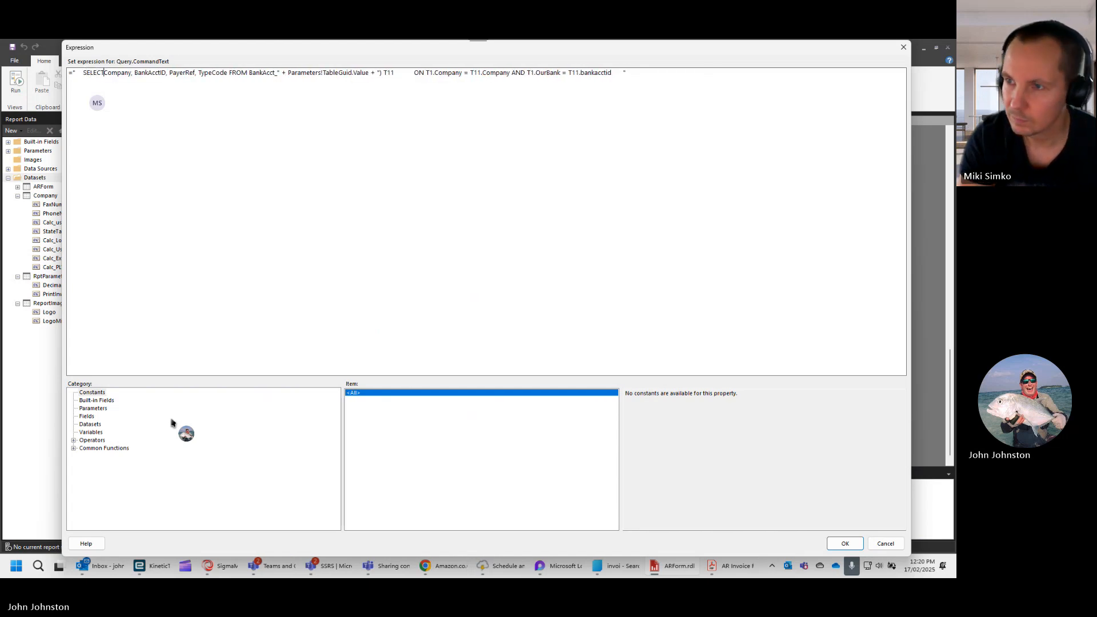
type(" TOP")
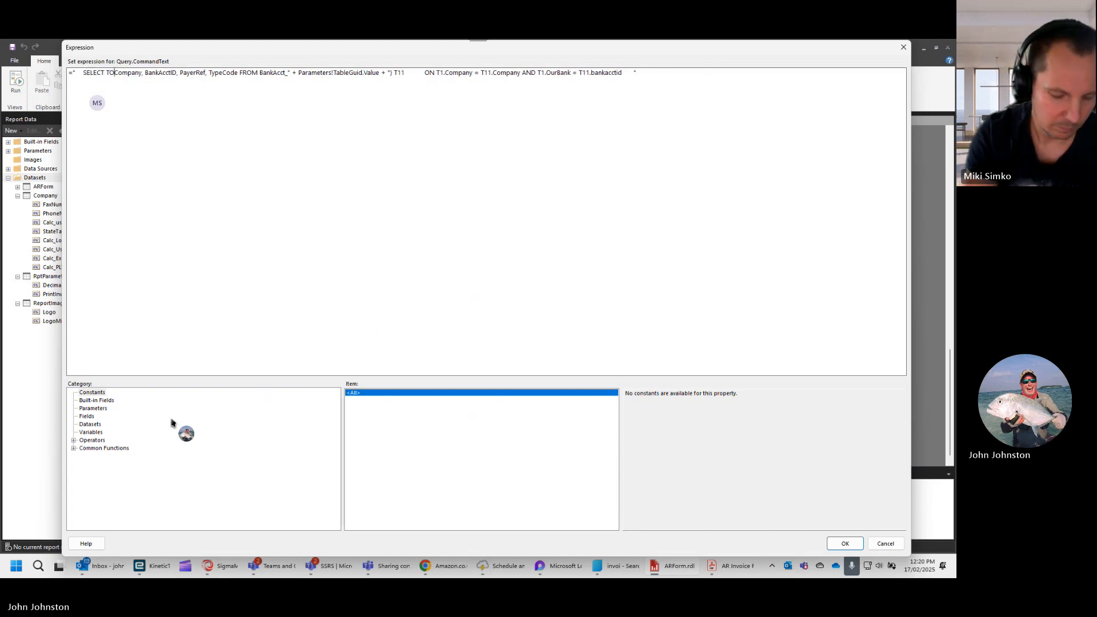
type(" 1")
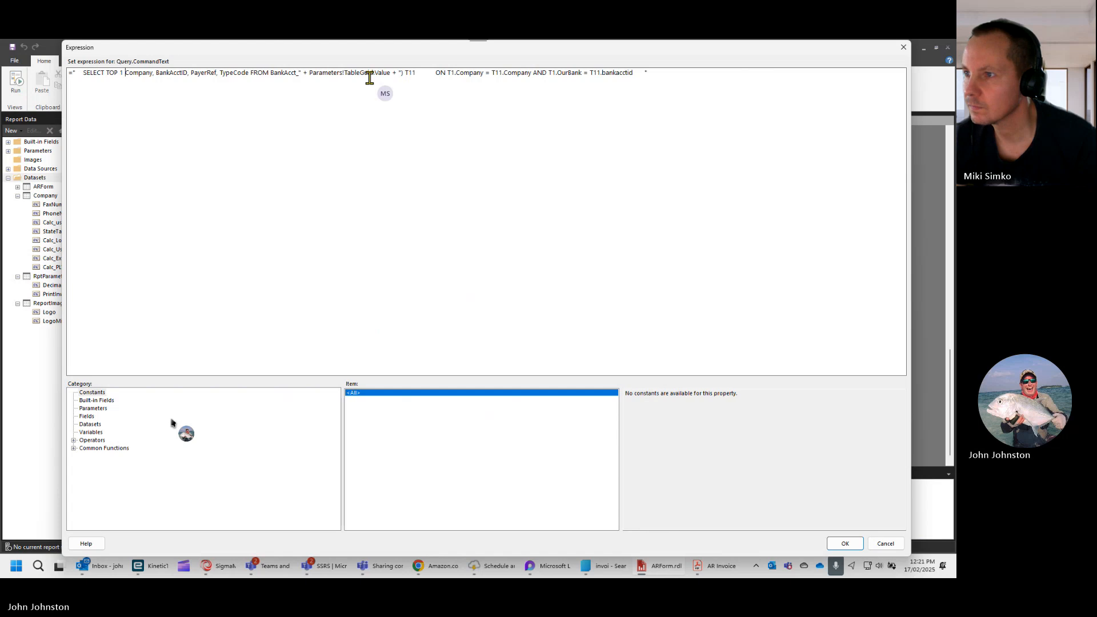
- Delete the closing parenthesis before T11 and the whole ON condition after it from the Bank query
left_click(402, 73)
type("\"")
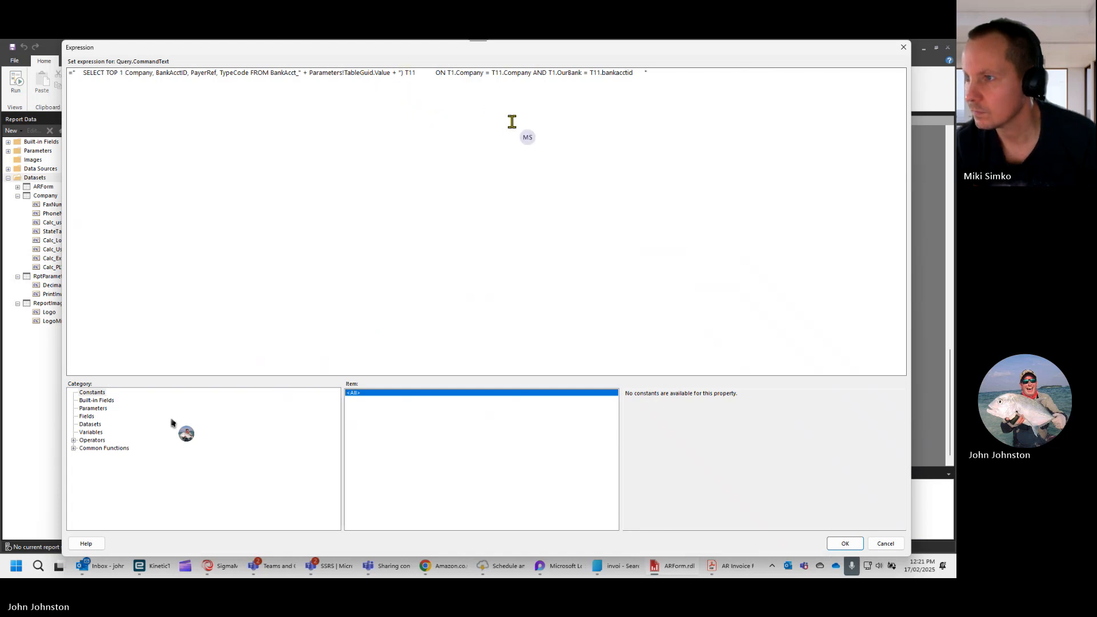
key("Delete")
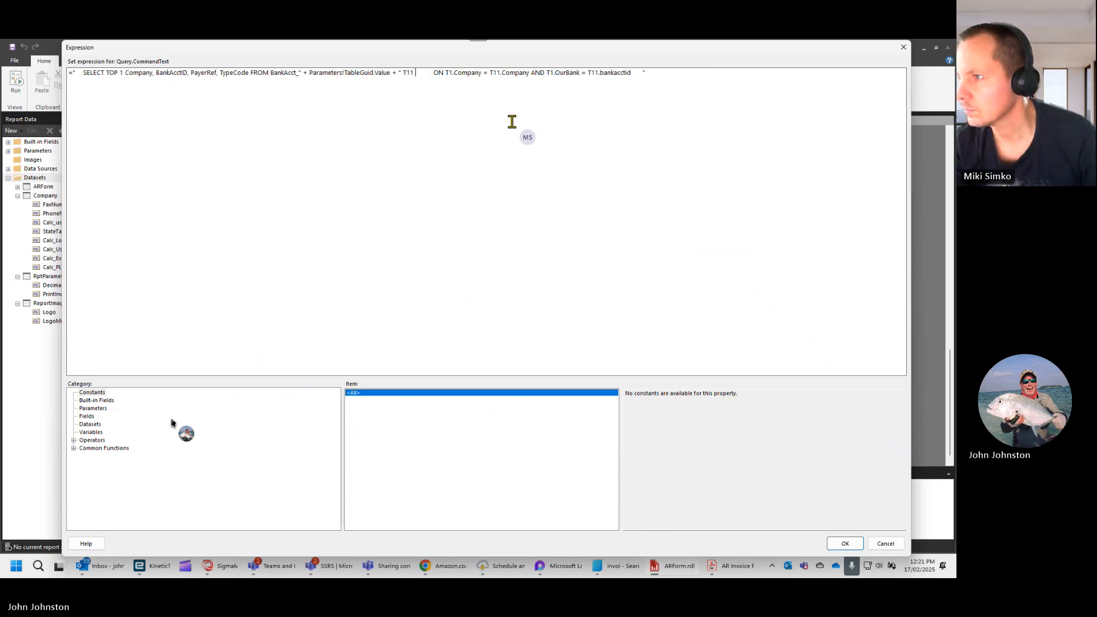
key("shift+End")
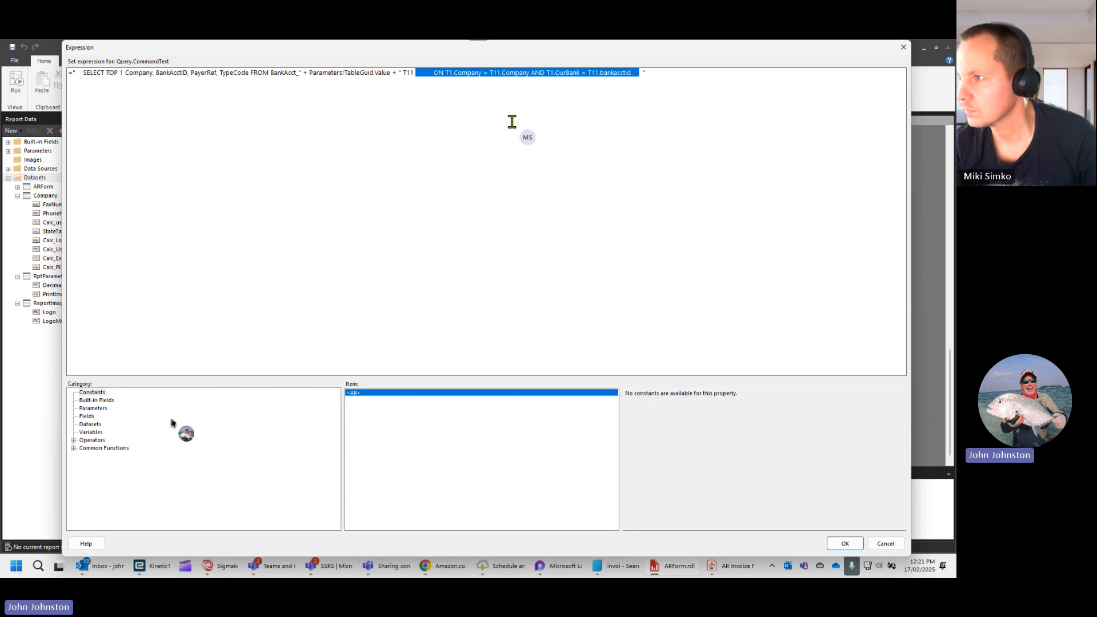
key("Delete")
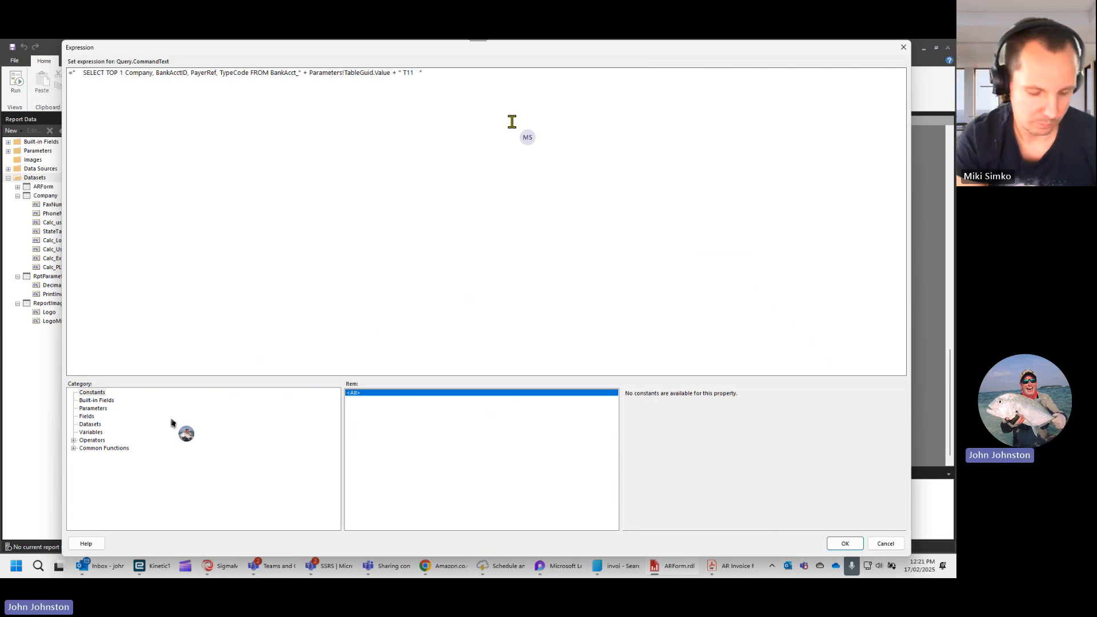
- Add "ORDER BY CheckingAccount DESC" after T11 in the Bank query
type("ORDER BY")
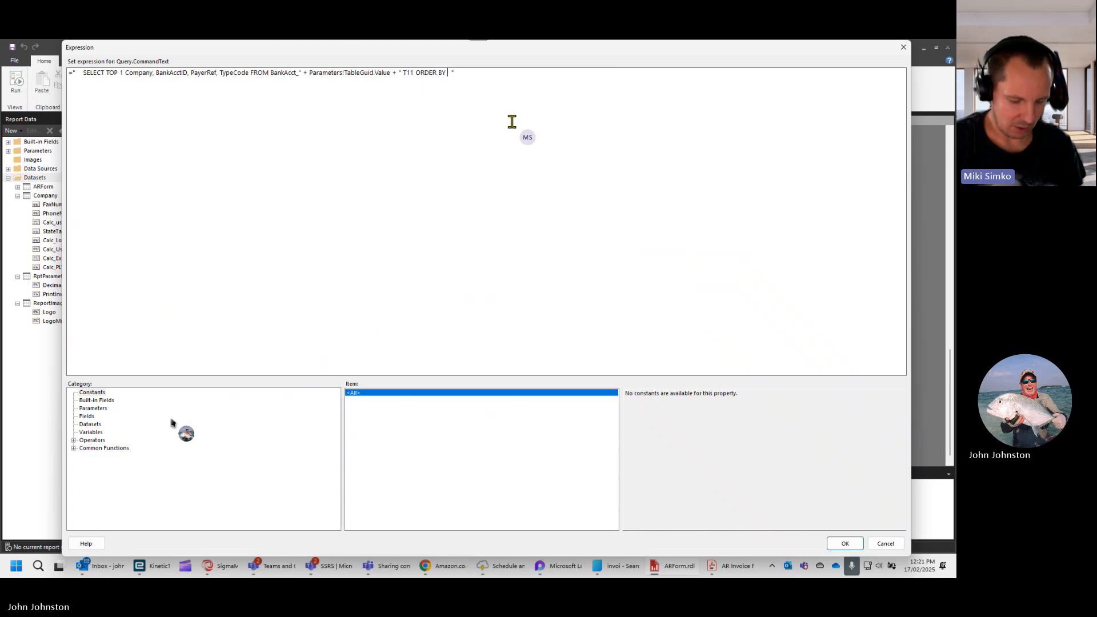
type("CheckingA ")
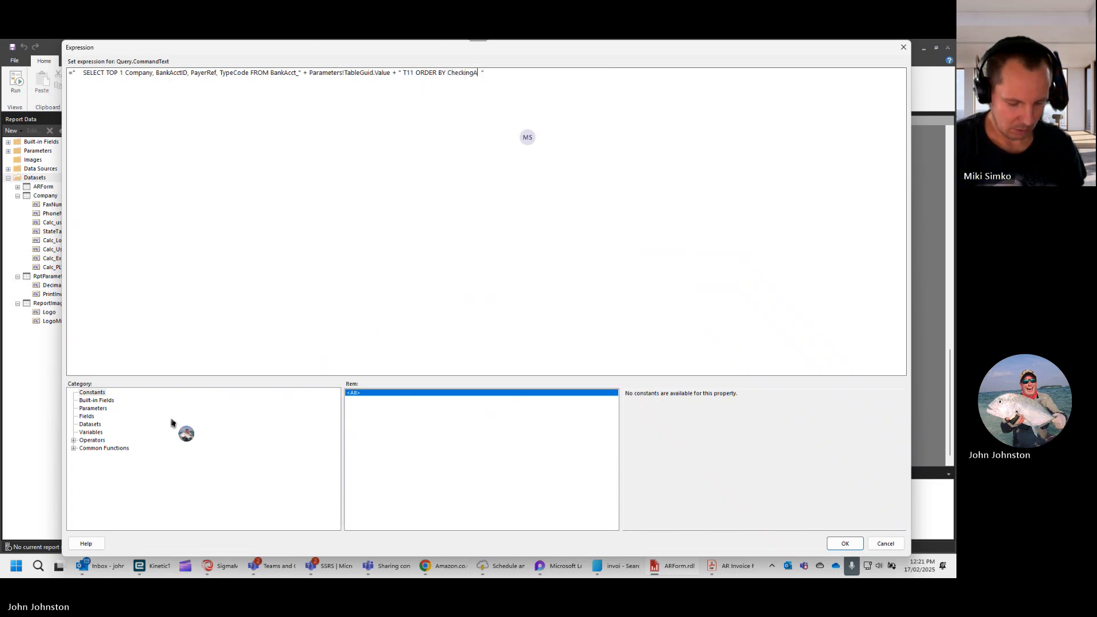
type("ccount ")
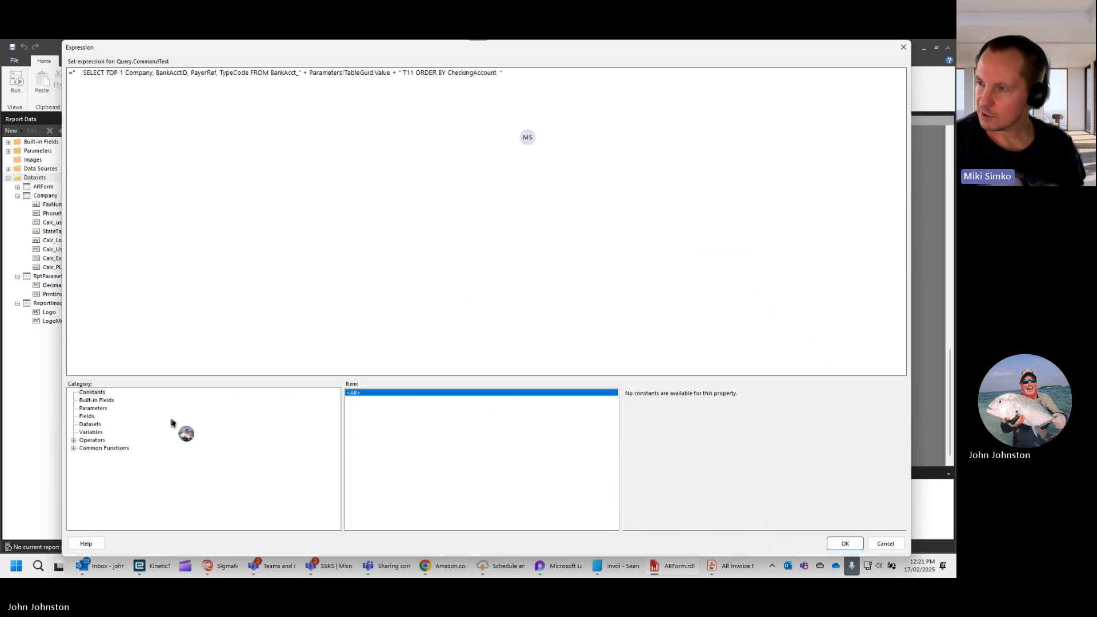
type("DESC")
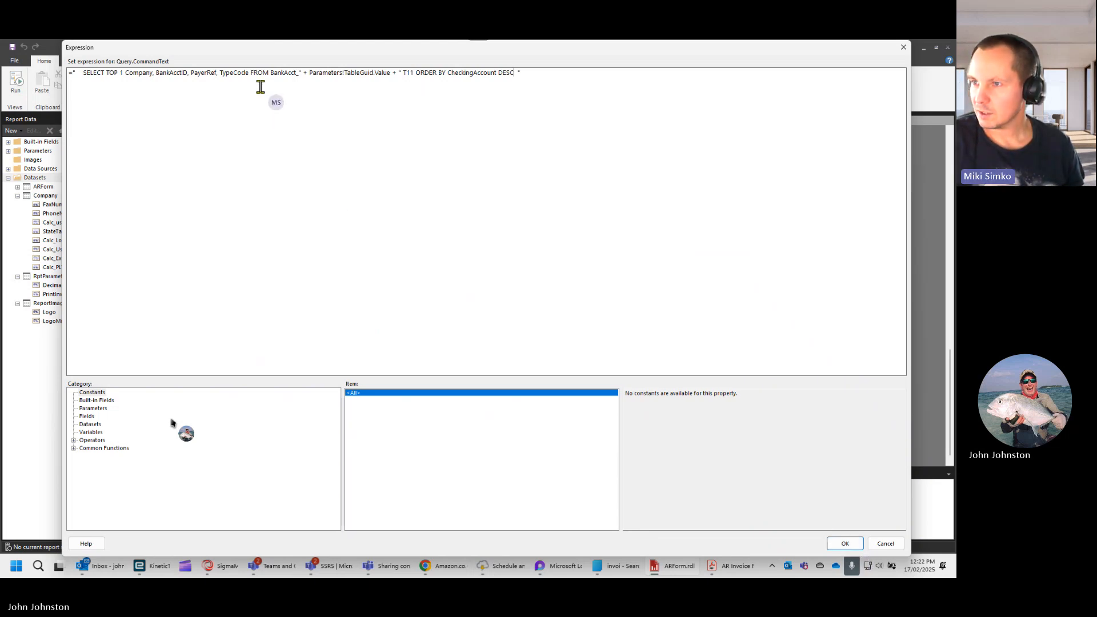
- Examine the CheckingAccount sort column and select the query's column list from Company to TypeCode
double_click(456, 74)
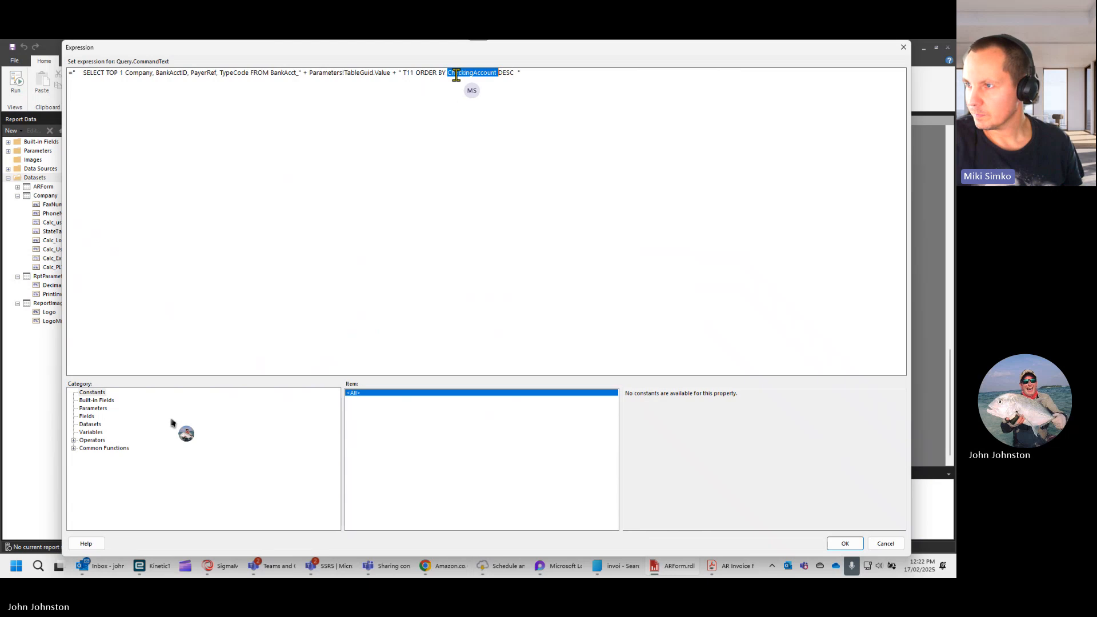
left_click(456, 74)
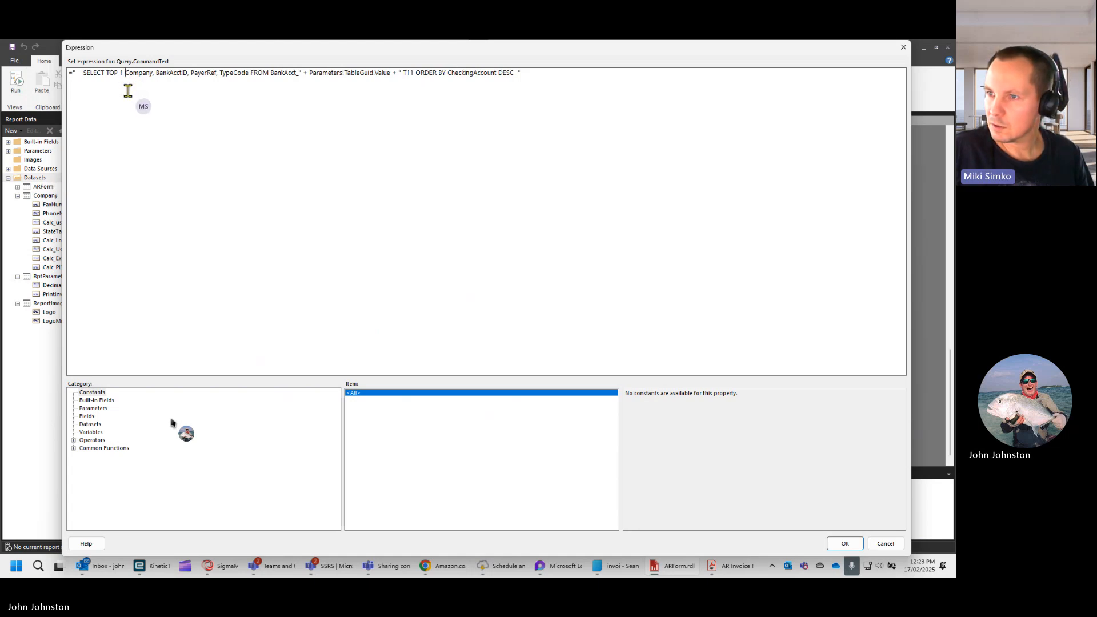
left_click(248, 73, "shift")
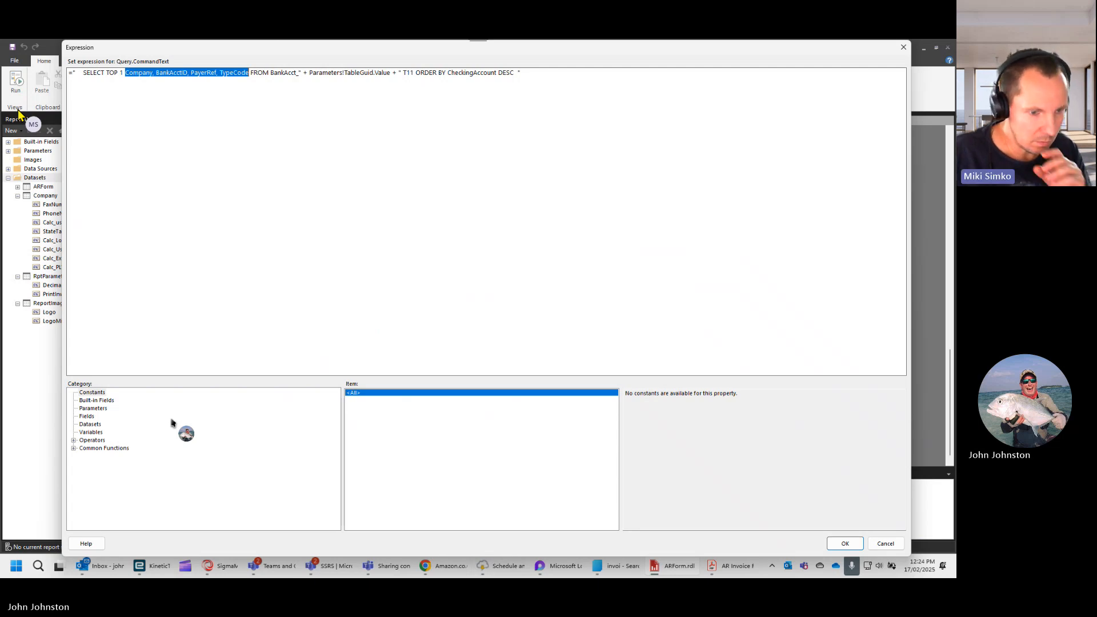
- Close the Downloads search results window and minimise the browser showing the shopping basket
left_click(617, 566)
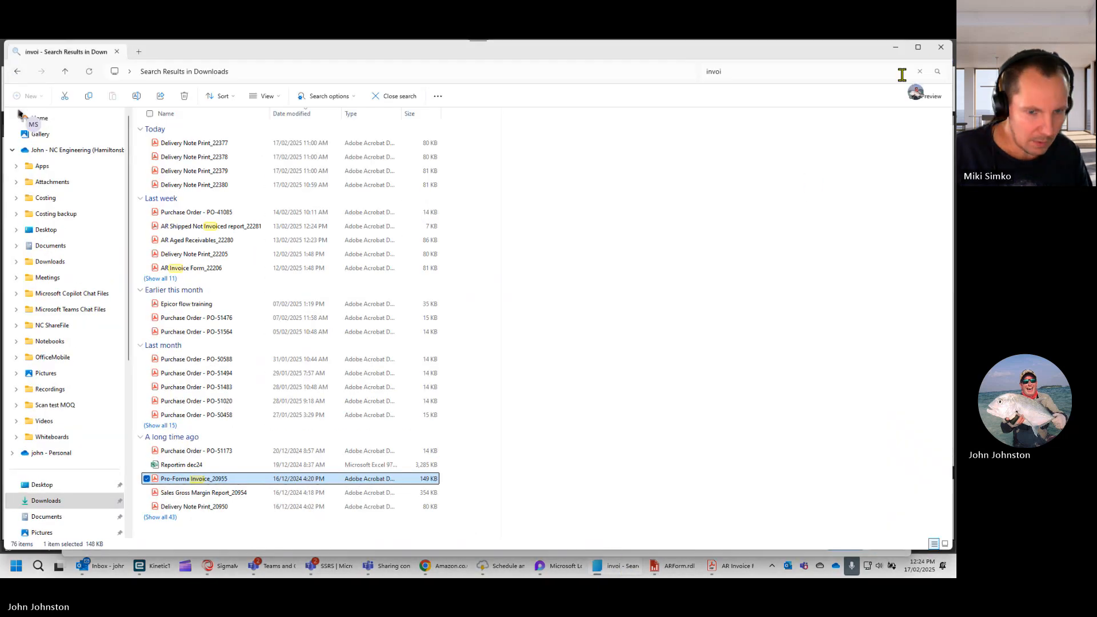
left_click(940, 47)
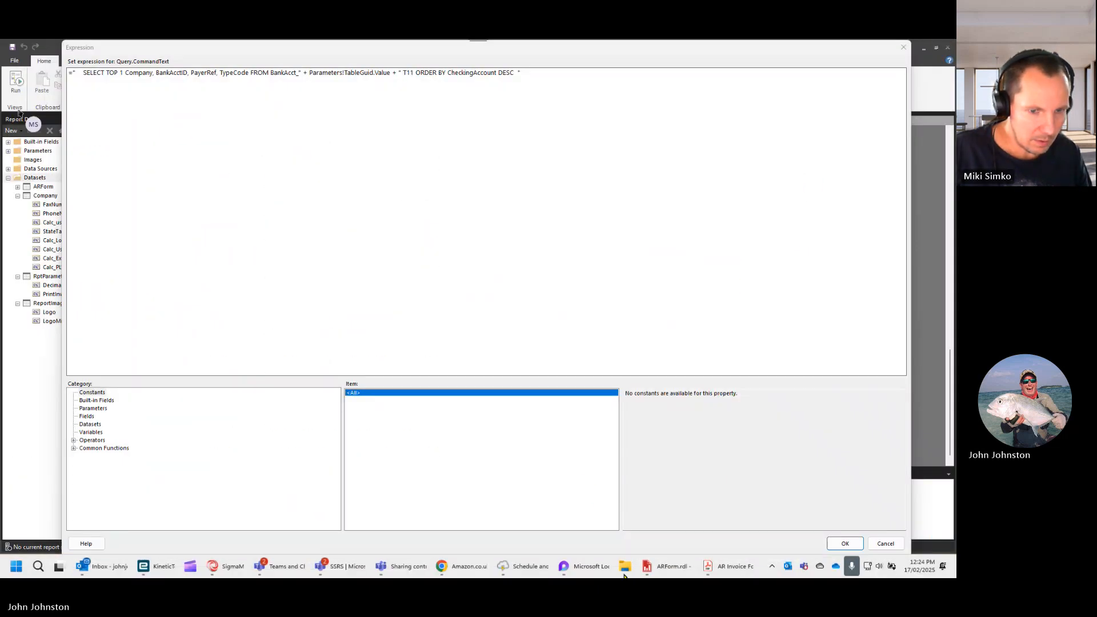
mouse_move(591, 574)
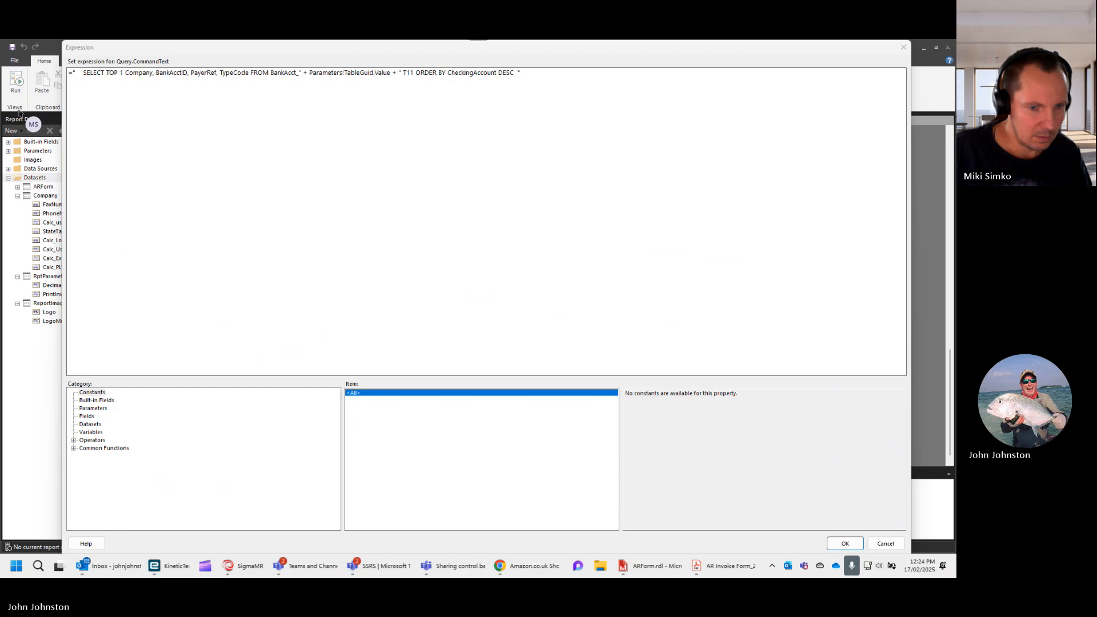
left_click(517, 571)
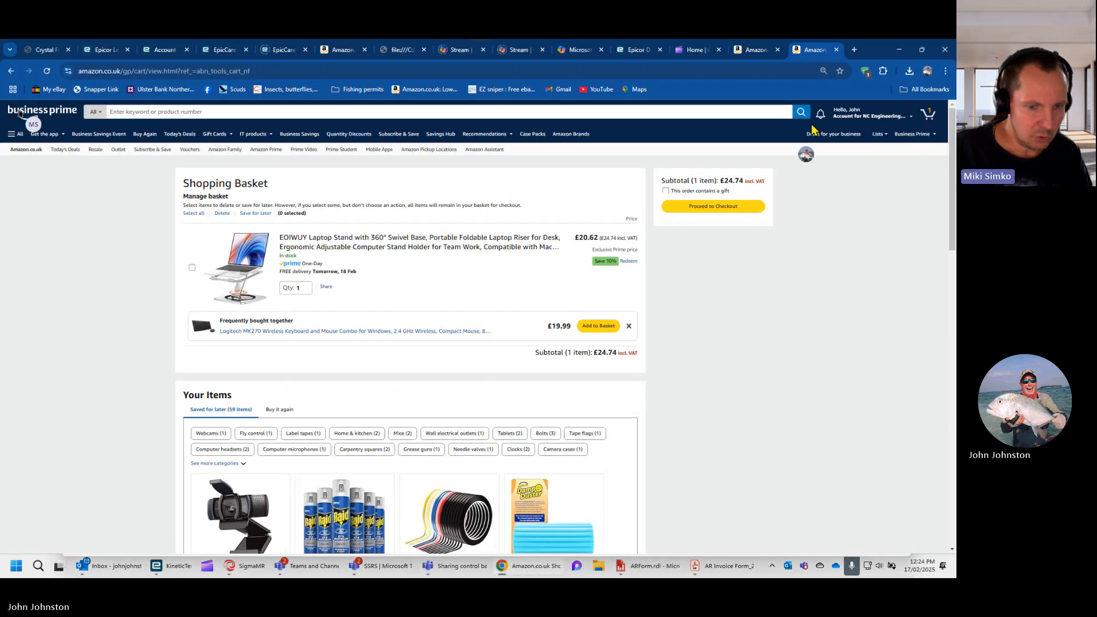
left_click(899, 49)
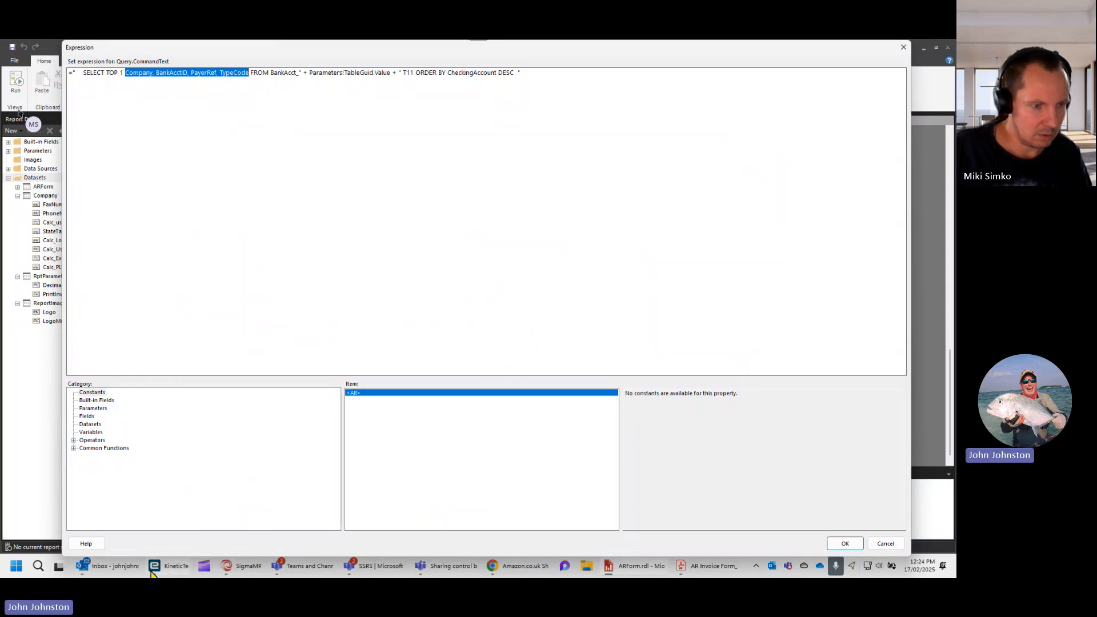
- Switch to the Kinetic Bank Account window and sort the account list by Bank/Branch Code
mouse_move(156, 571)
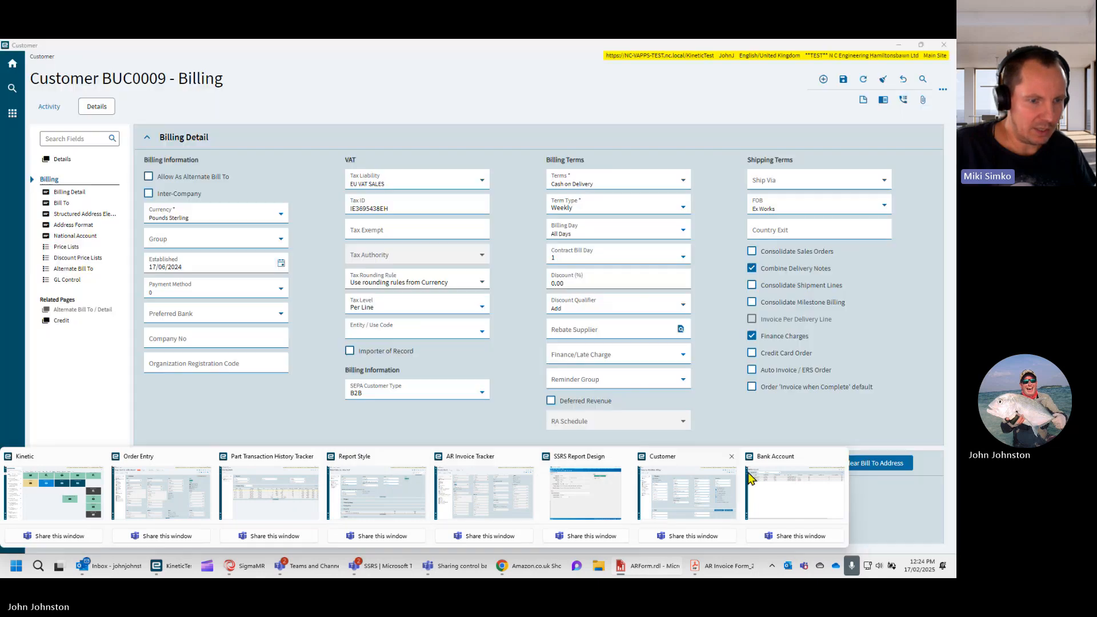
left_click(762, 466)
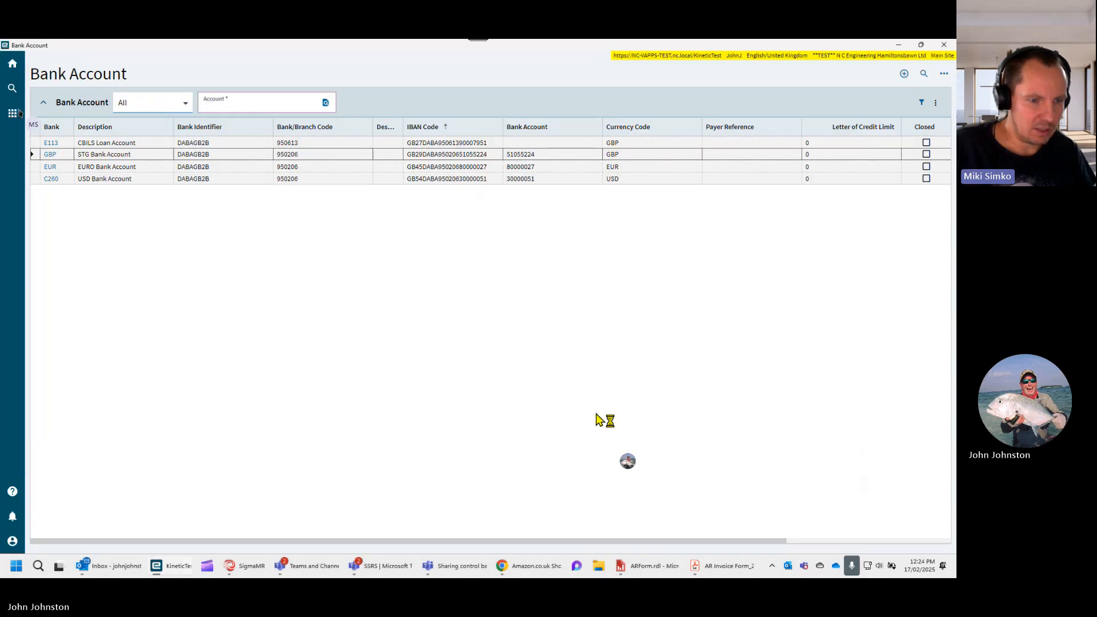
left_click(298, 130)
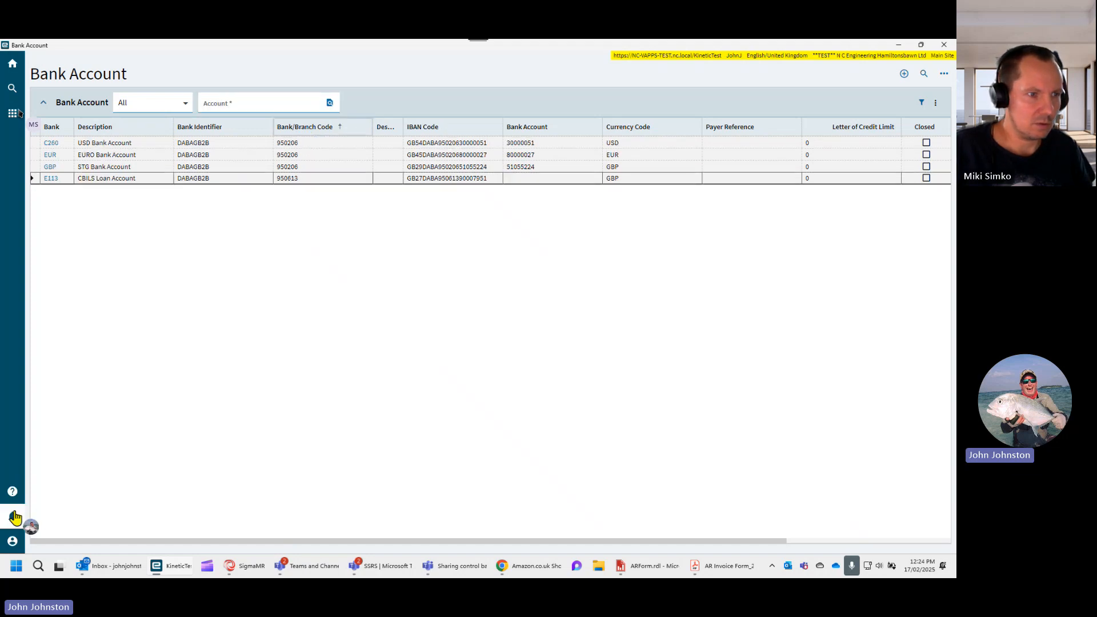
- Enable Display Field Level Help in the help options for Bank Account and close the help pane
left_click(12, 491)
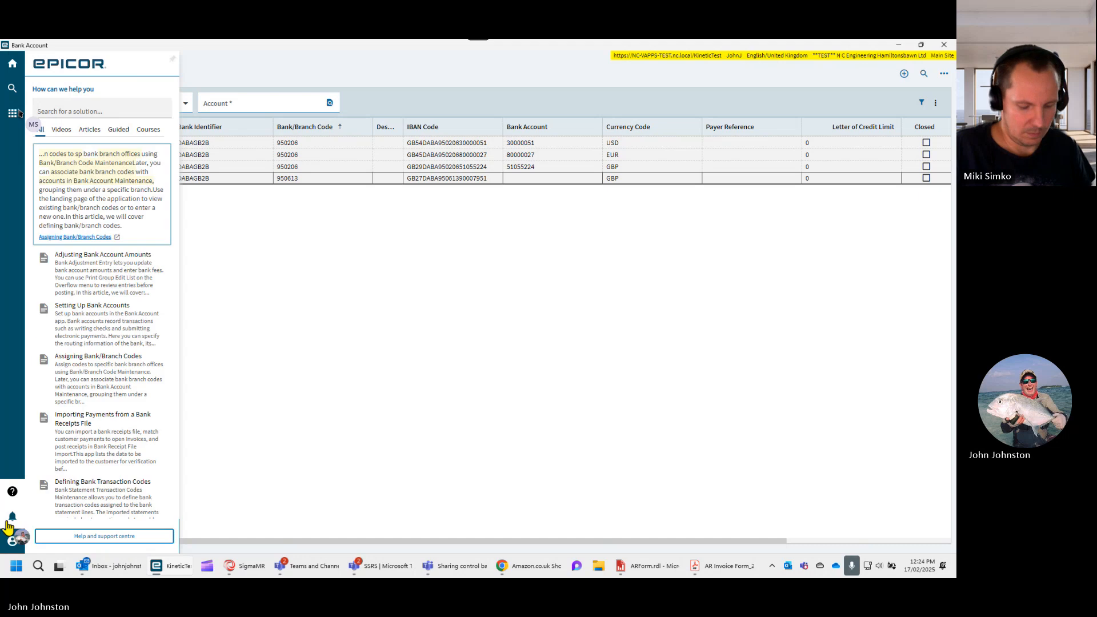
left_click(10, 518)
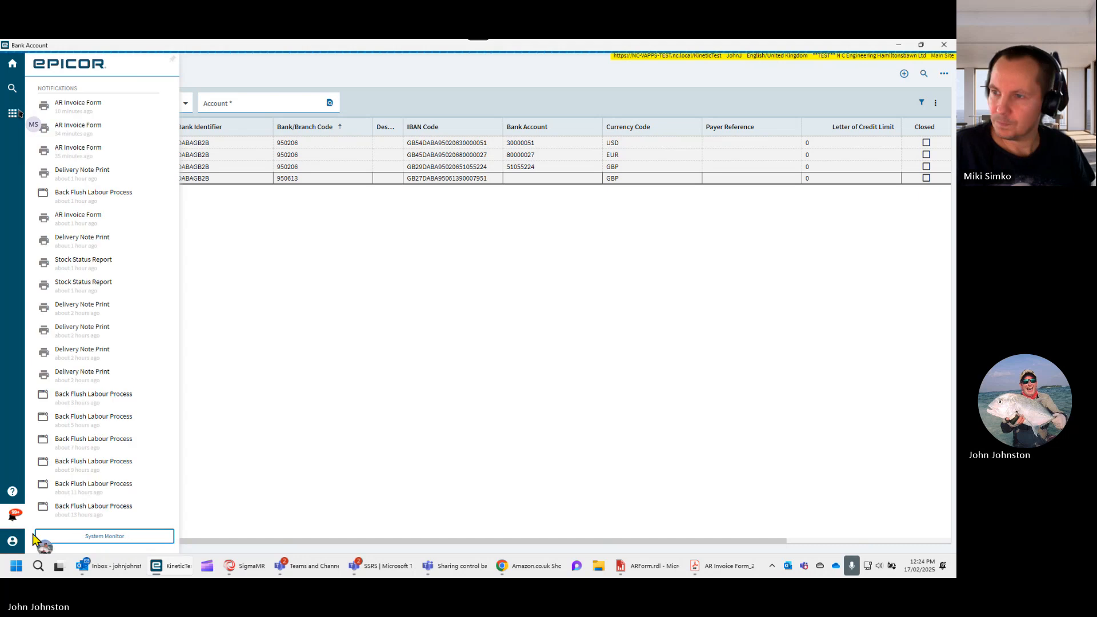
left_click(12, 493)
left_click(220, 150)
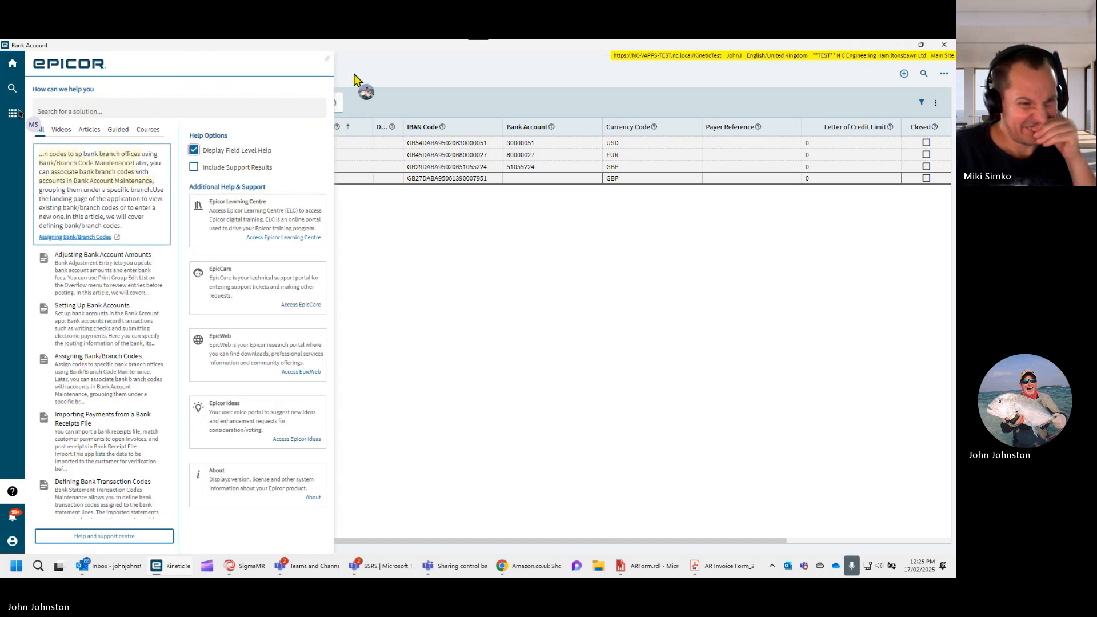
left_click(356, 86)
- Look up the field help for the Bank/Branch Code and Bank Account columns and select the Bank Account column's field name
left_click(337, 127)
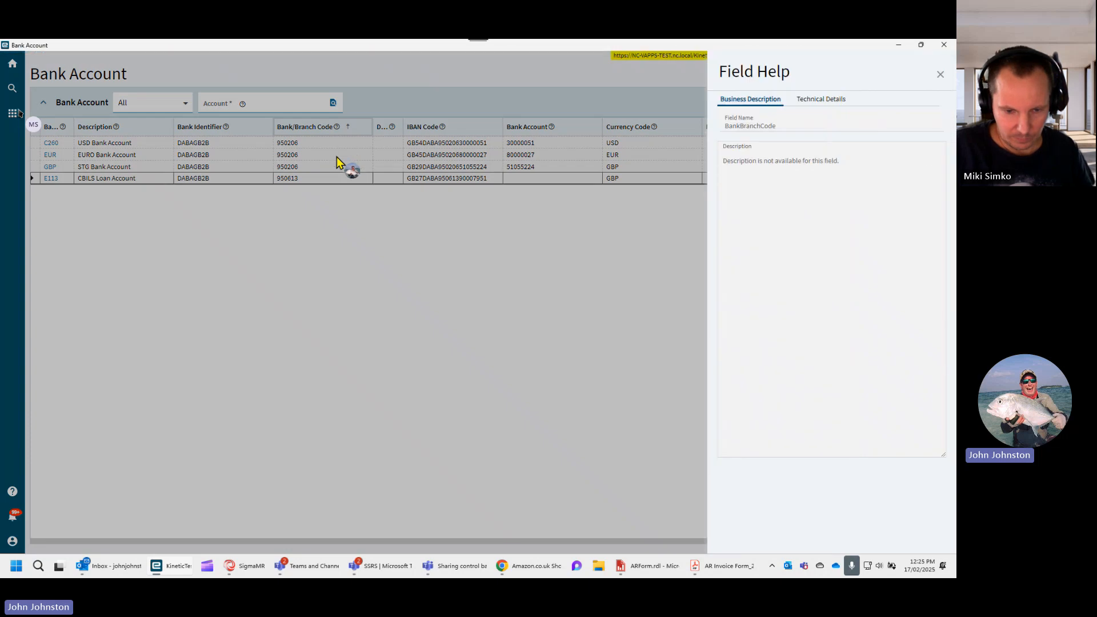
left_click(443, 129)
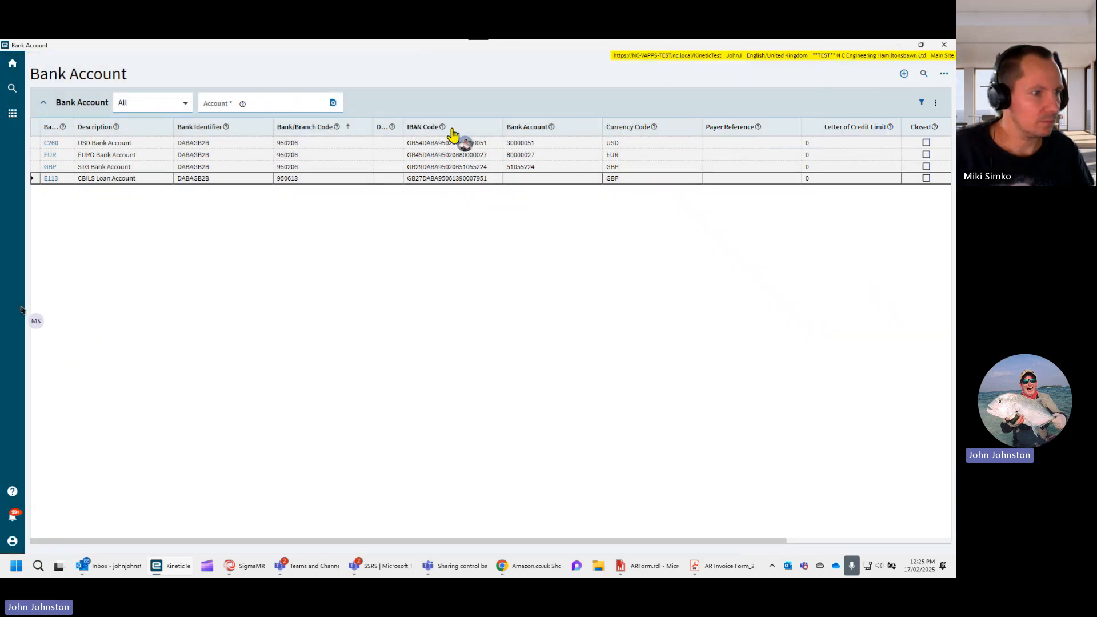
left_click(551, 127)
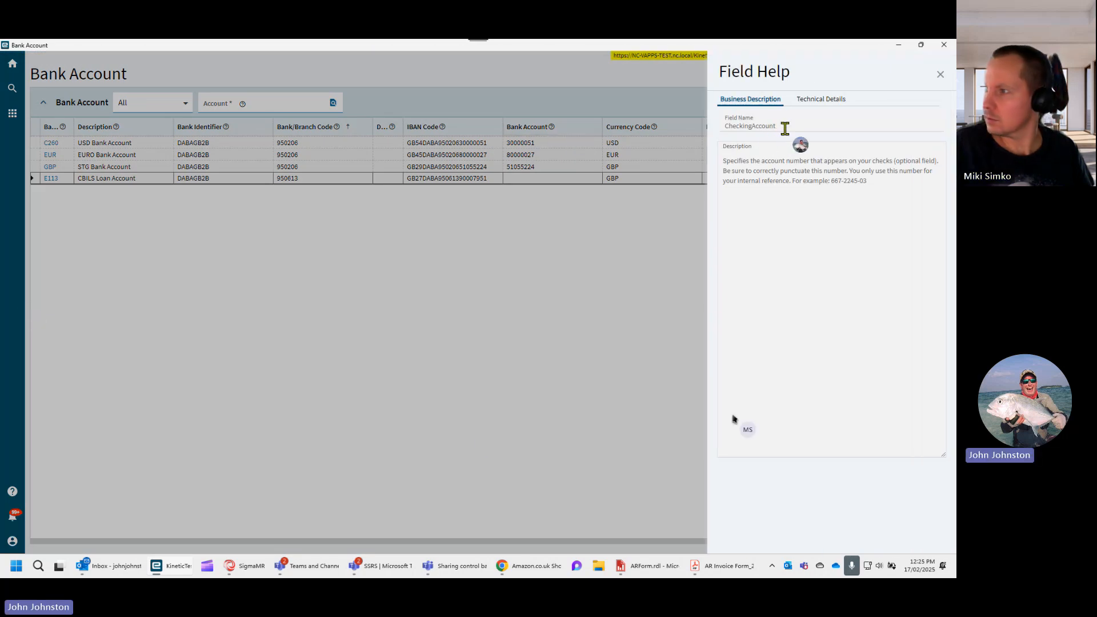
left_click_drag(784, 126, 715, 129)
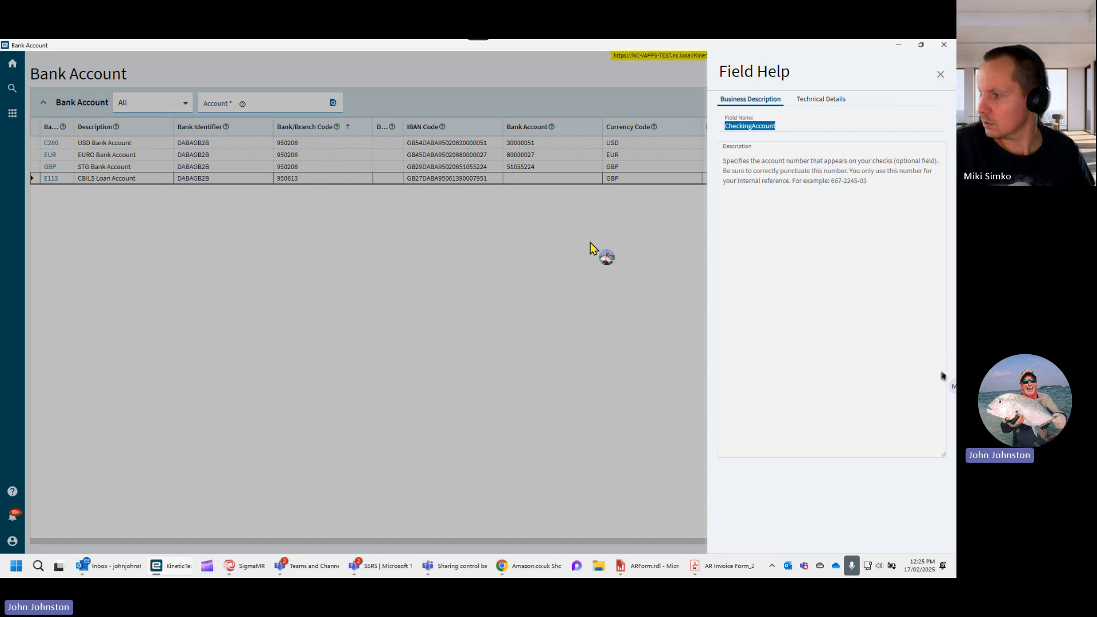
- In Report Builder, append Description, CheckingAccount, BankName, IBANCode, BankIdentifier and BankBranchCode to the query's SELECT list, copy the full field list and confirm the expression
left_click(563, 252)
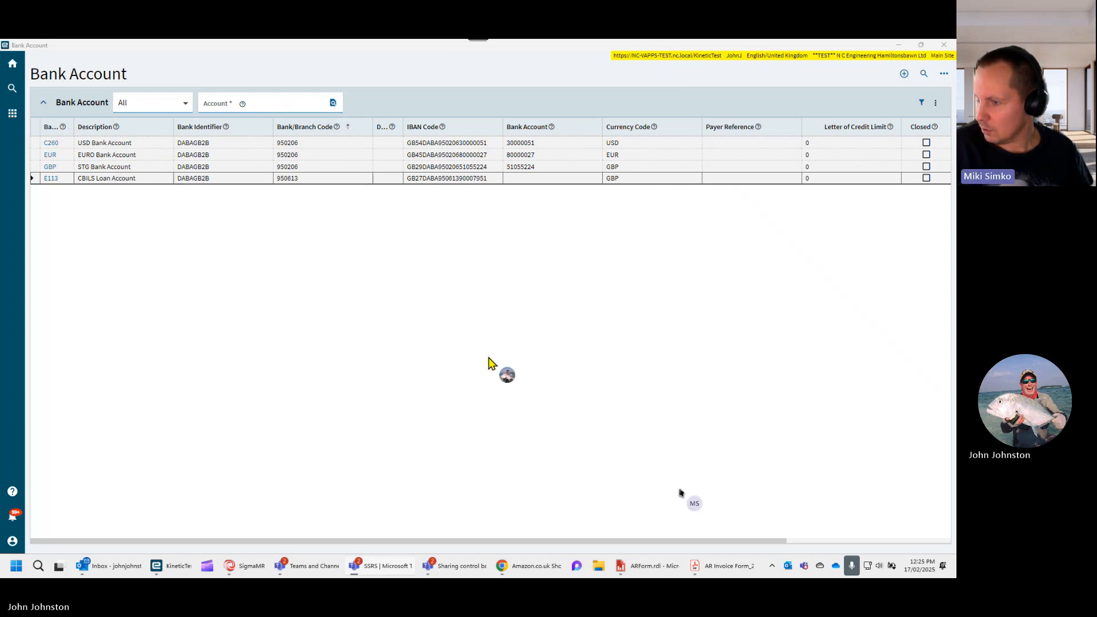
left_click(635, 566)
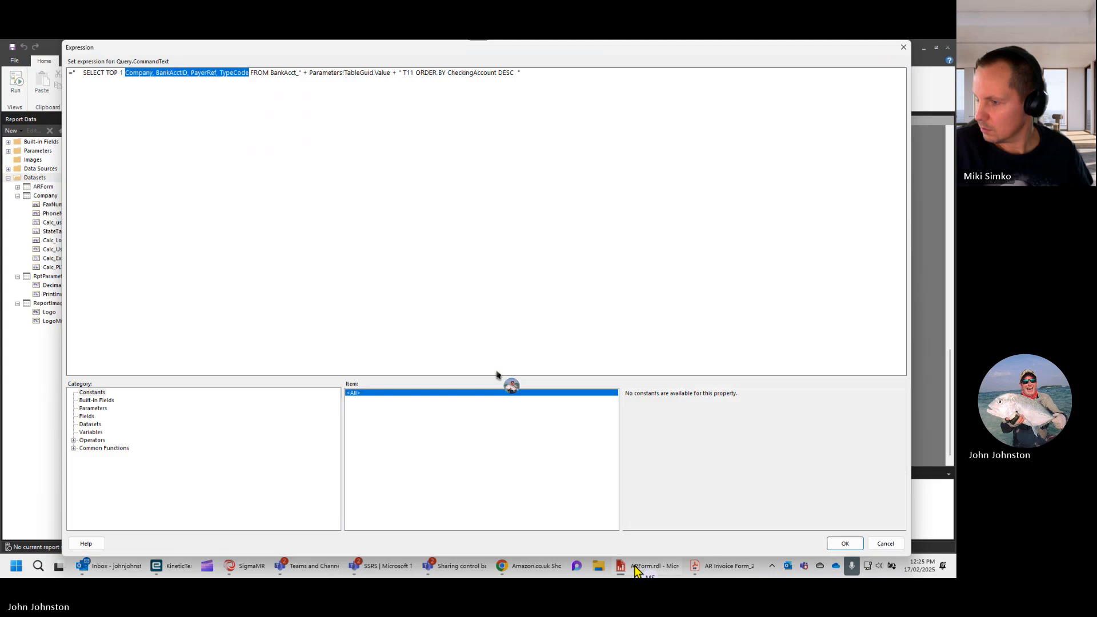
left_click(247, 72)
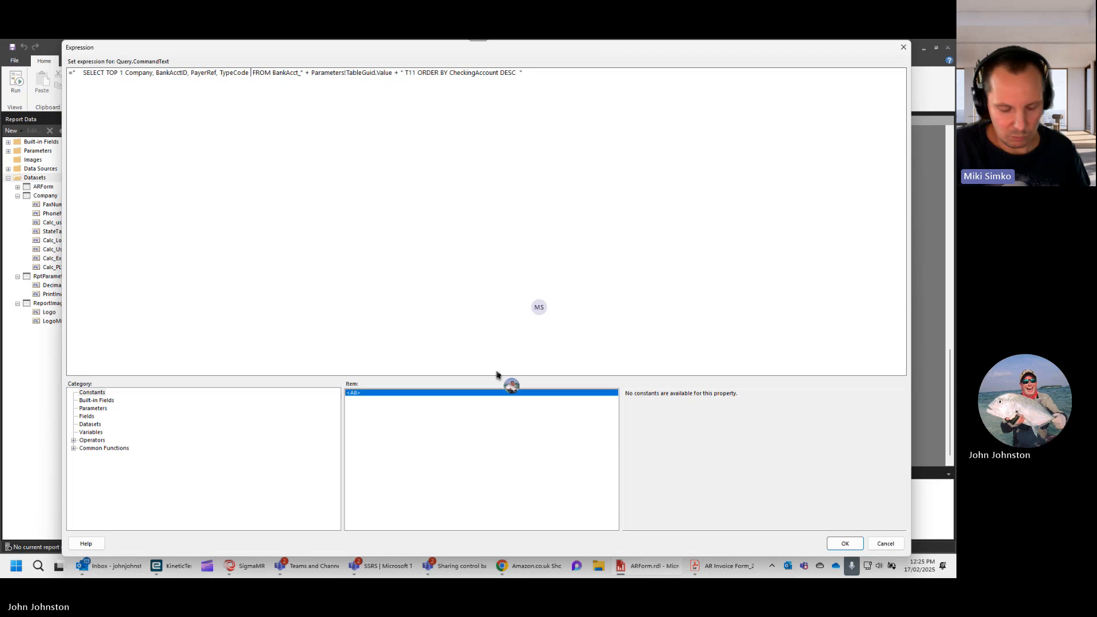
type("Description, CheckingAccount, BankName, IBANCode, BankIdentifier, BankBranchCode")
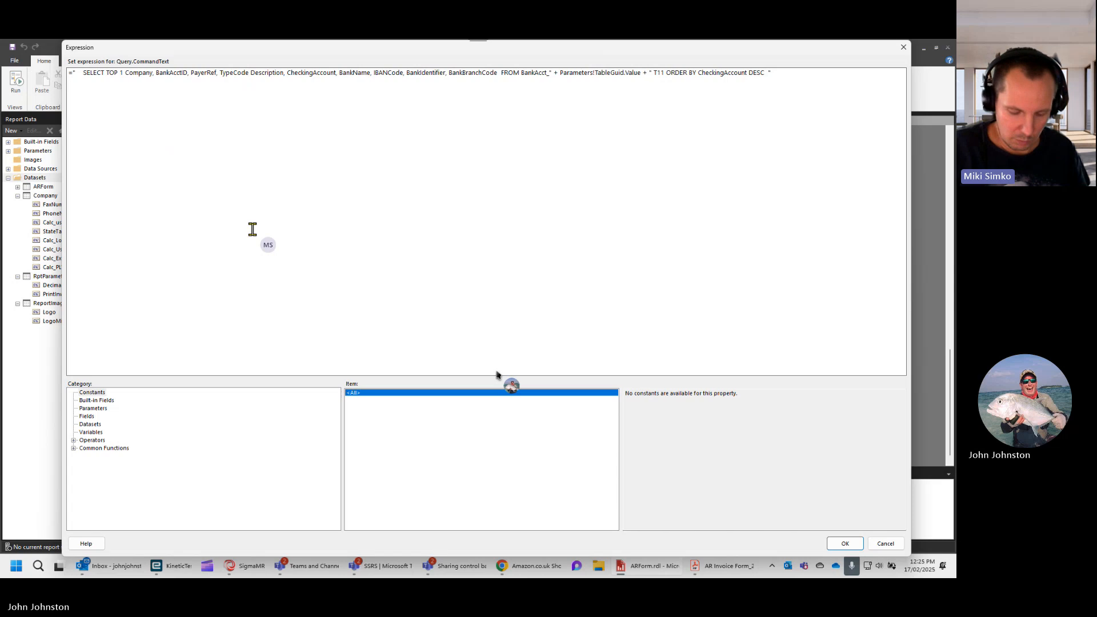
type(",")
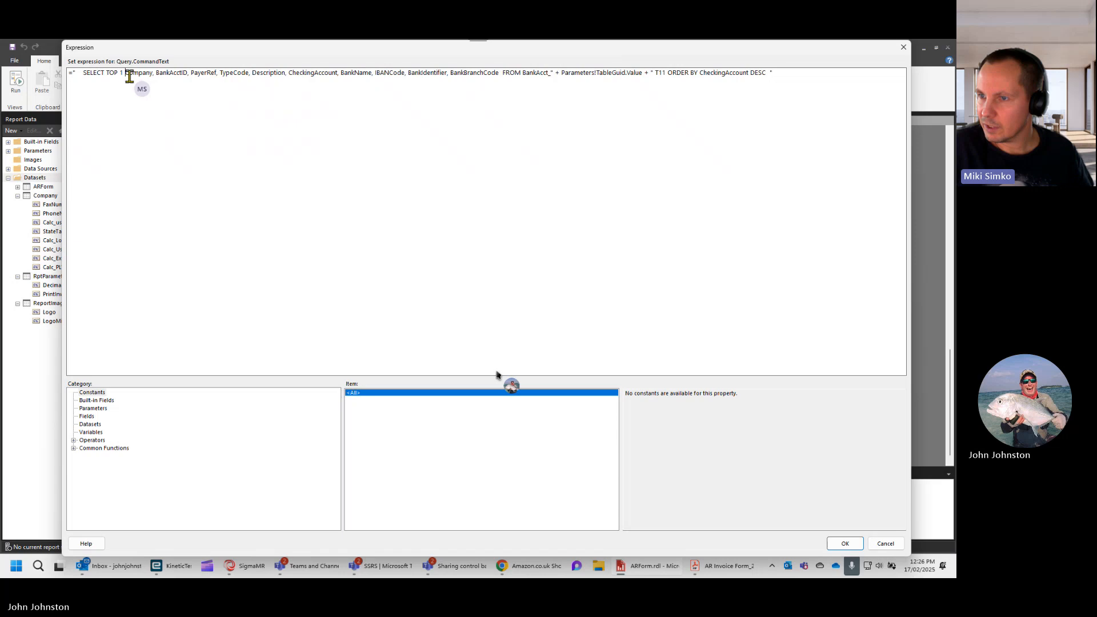
left_click(500, 73, "shift")
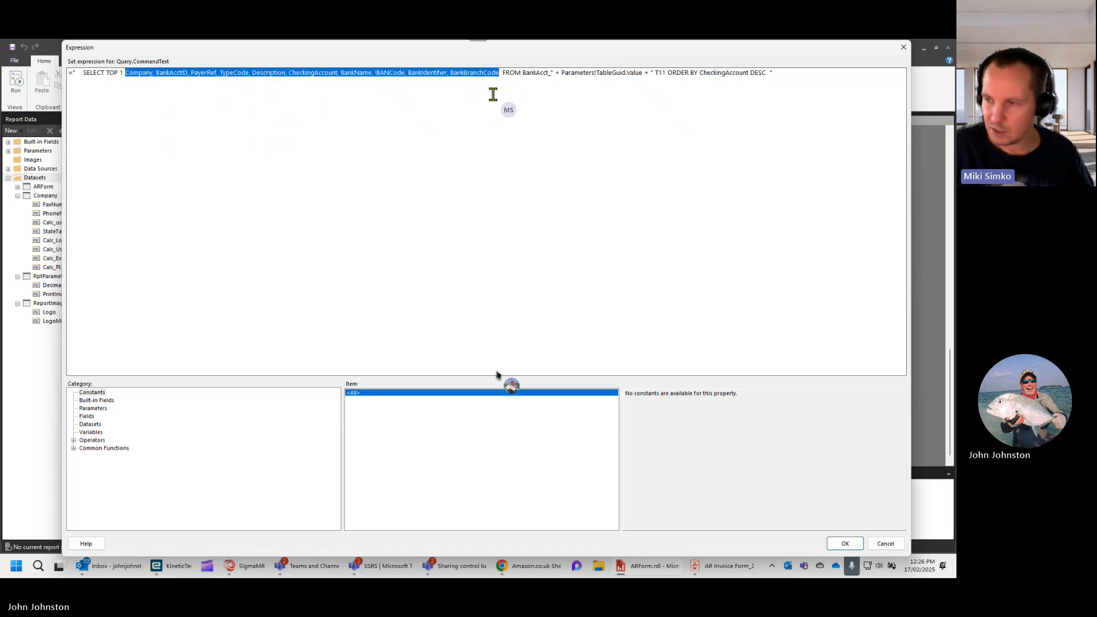
left_click(840, 544)
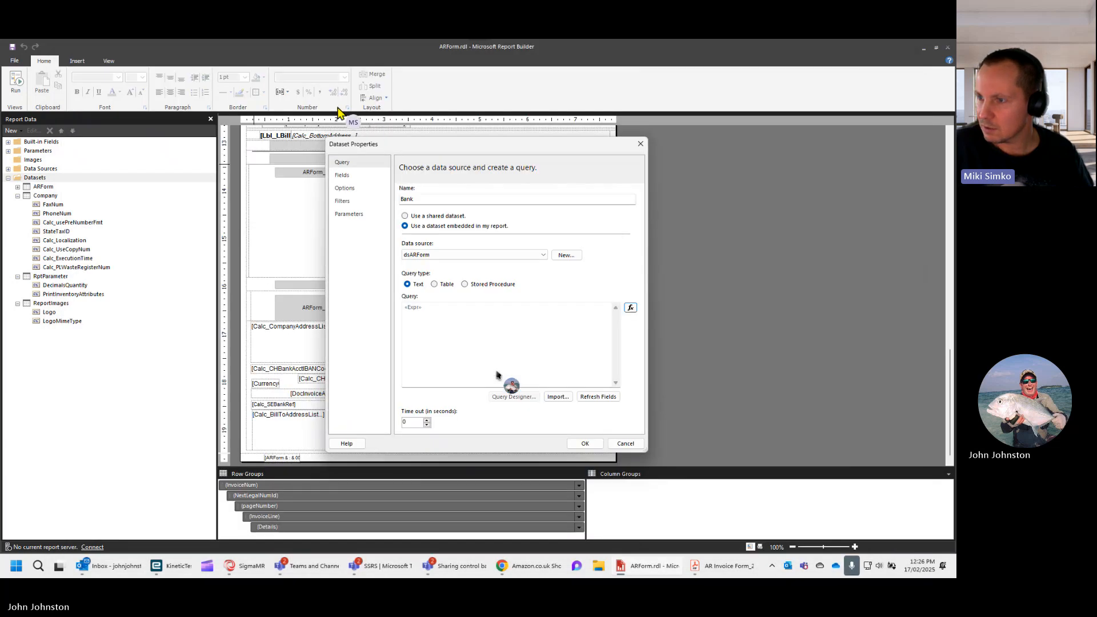
- Add four blank query fields to the Bank dataset's field list
left_click(344, 175)
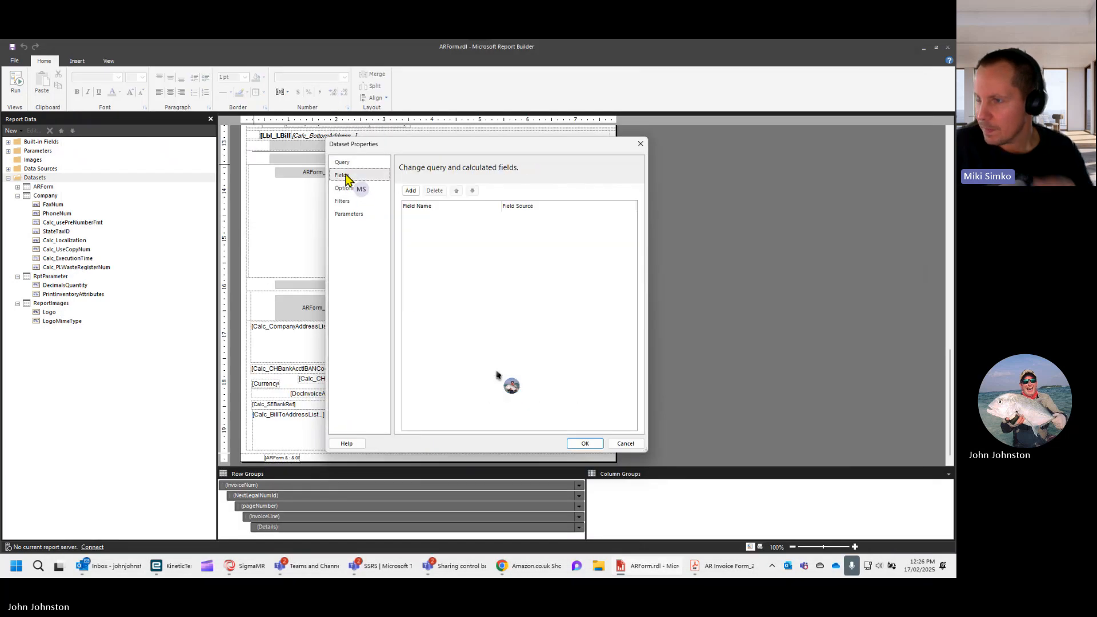
left_click(412, 190)
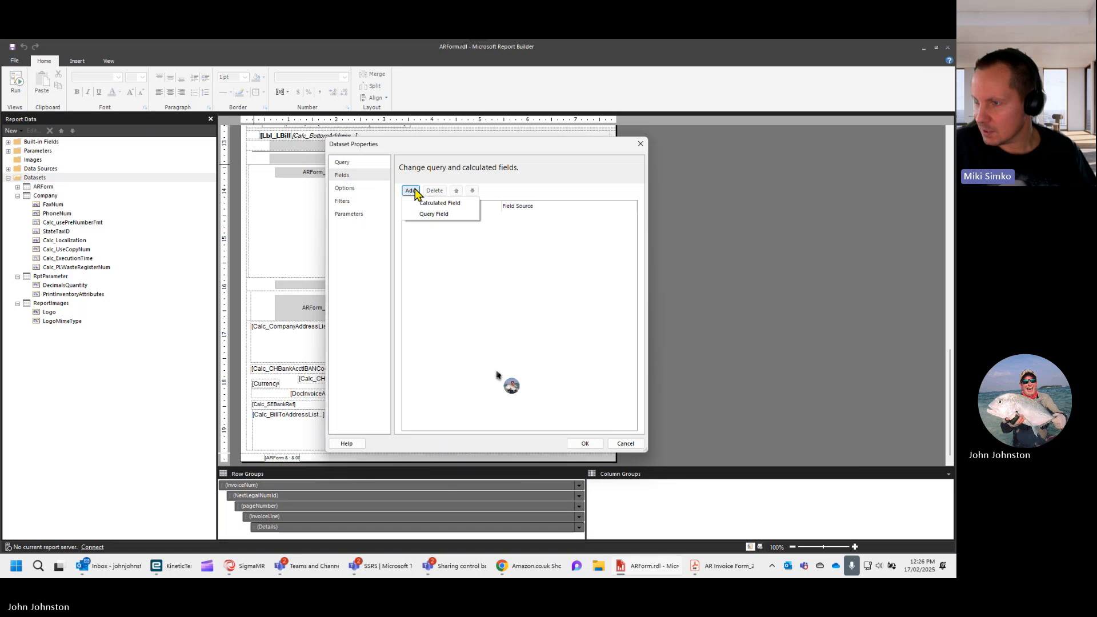
left_click(435, 214)
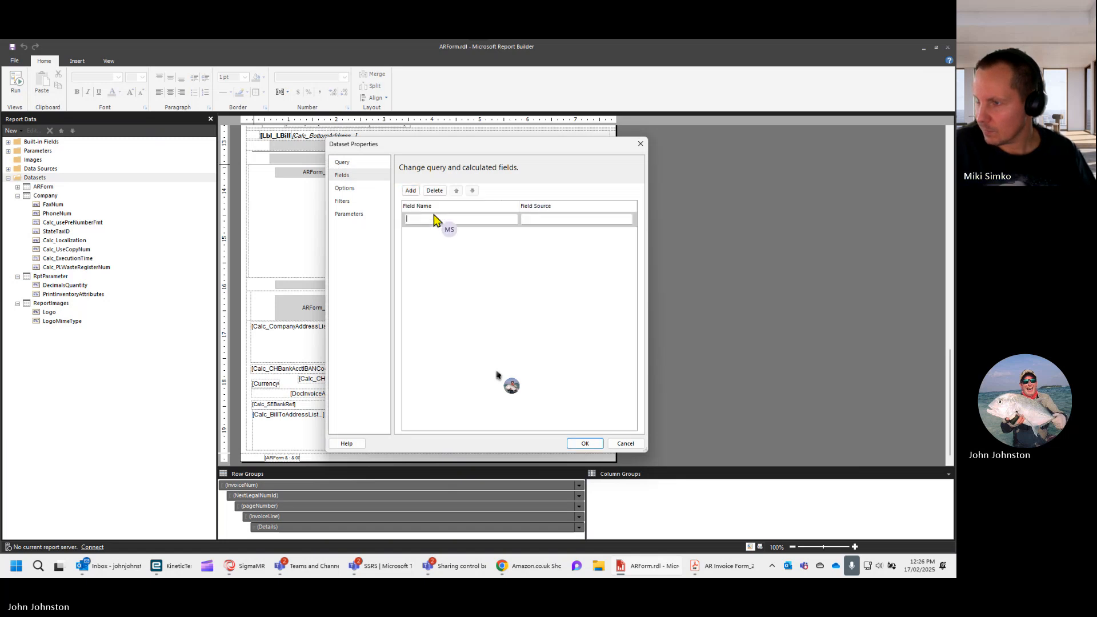
left_click(411, 191)
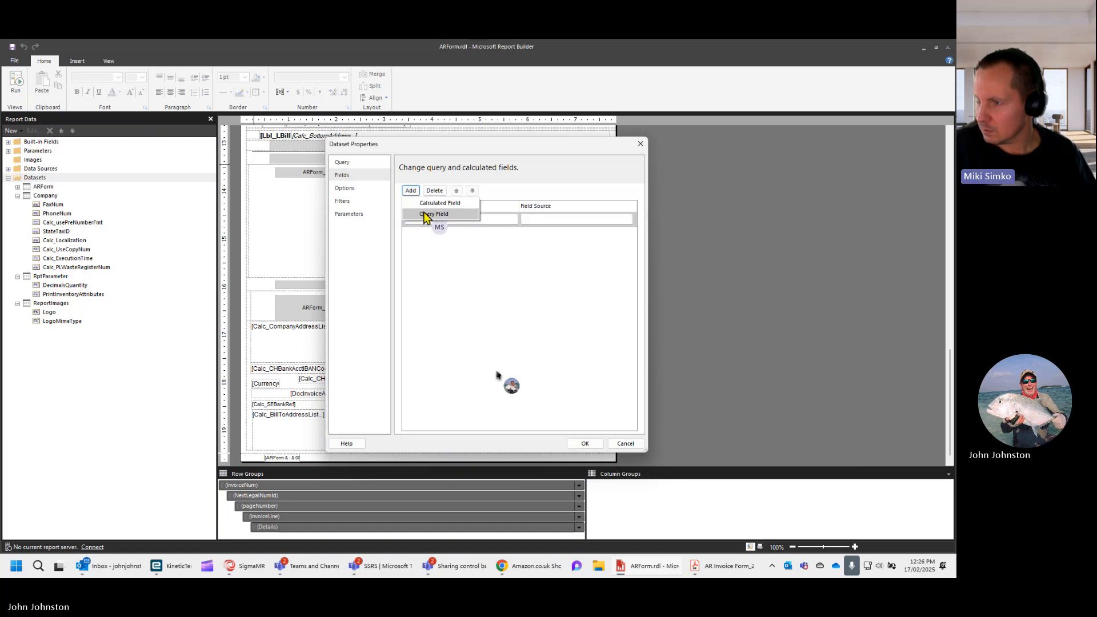
left_click(425, 215)
left_click(411, 191)
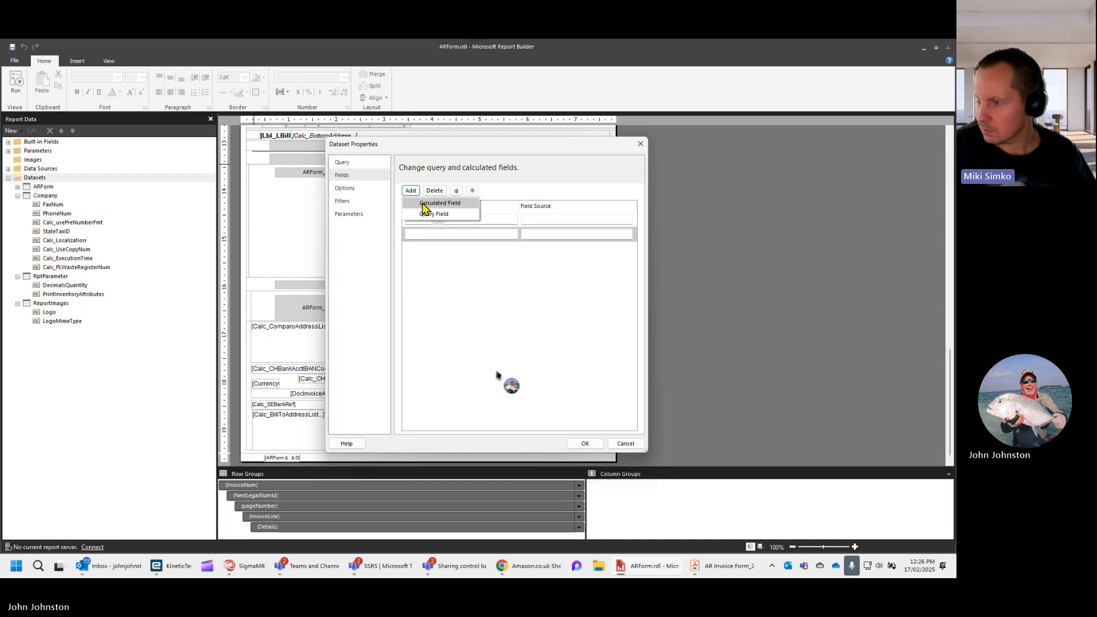
left_click(426, 215)
left_click(411, 191)
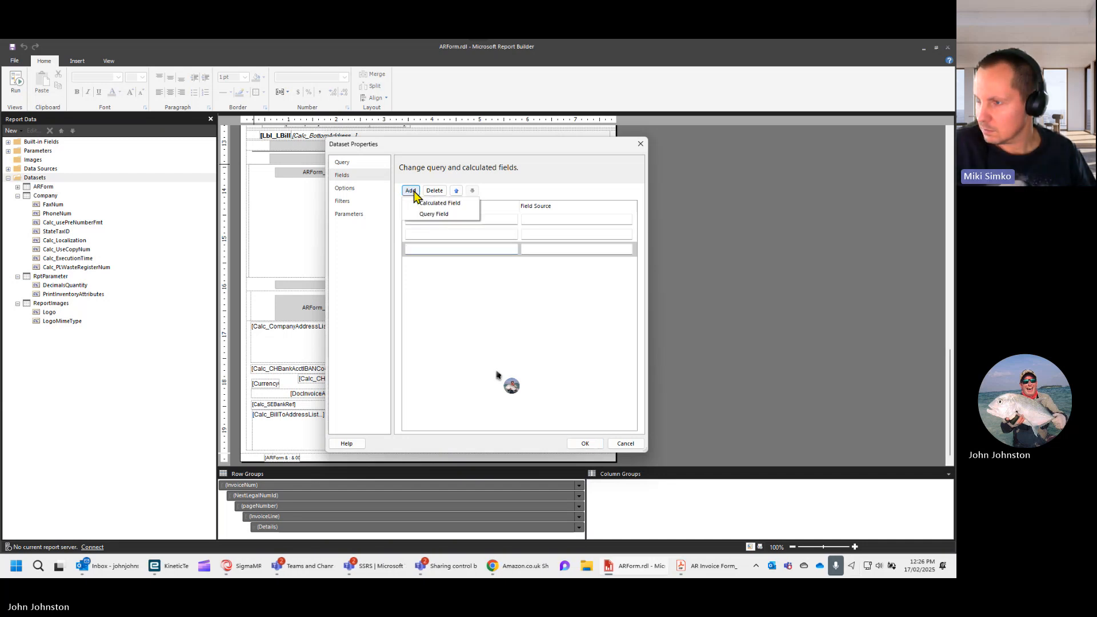
left_click(425, 215)
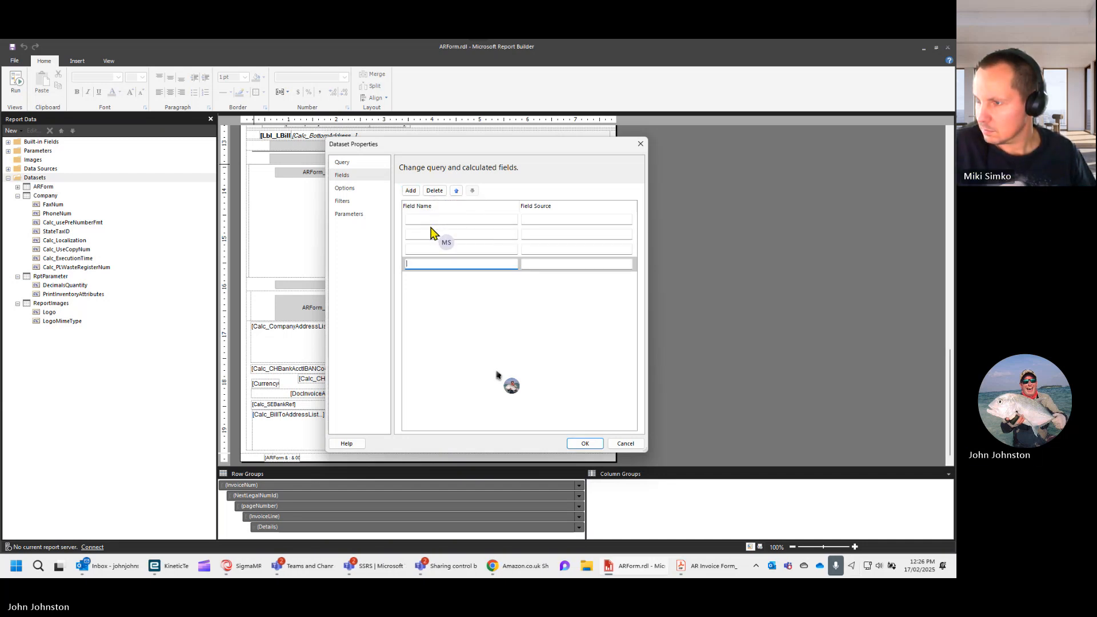
- Paste the copied field list into the first query field's name and reduce it to BankBranchCode
left_click(423, 218)
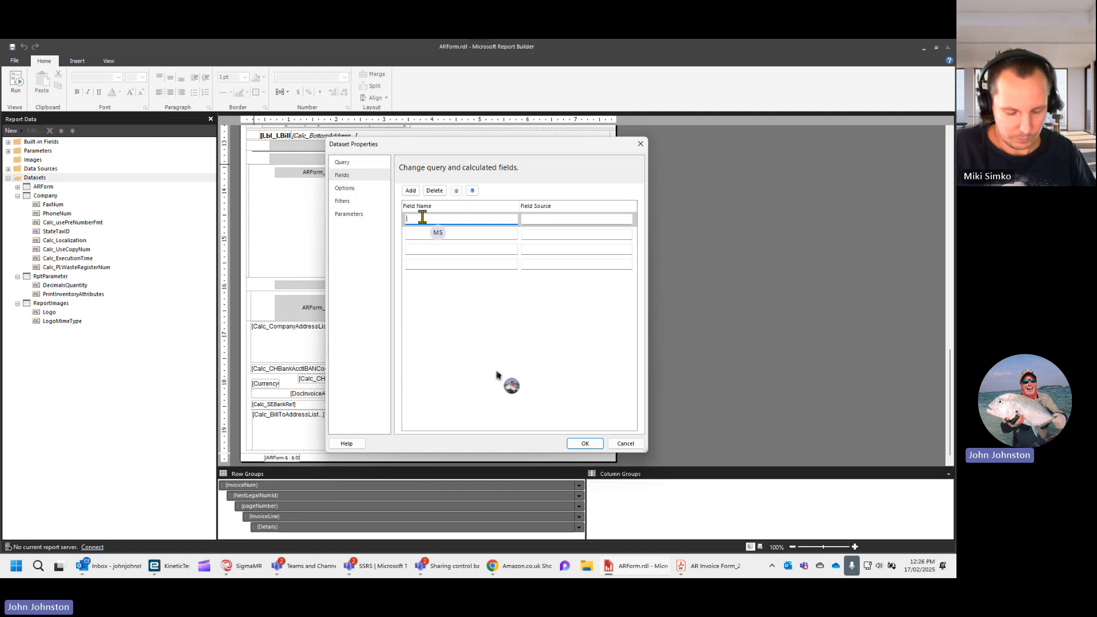
type("IBANCode, BankIdentifier, BankBranchCode")
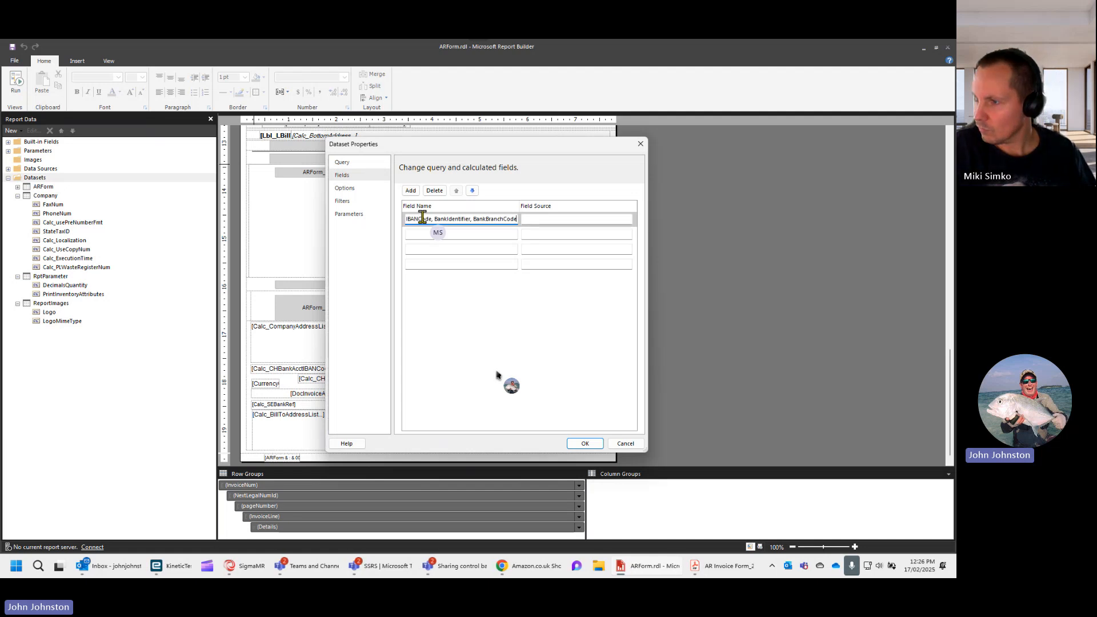
key("ctrl+Left")
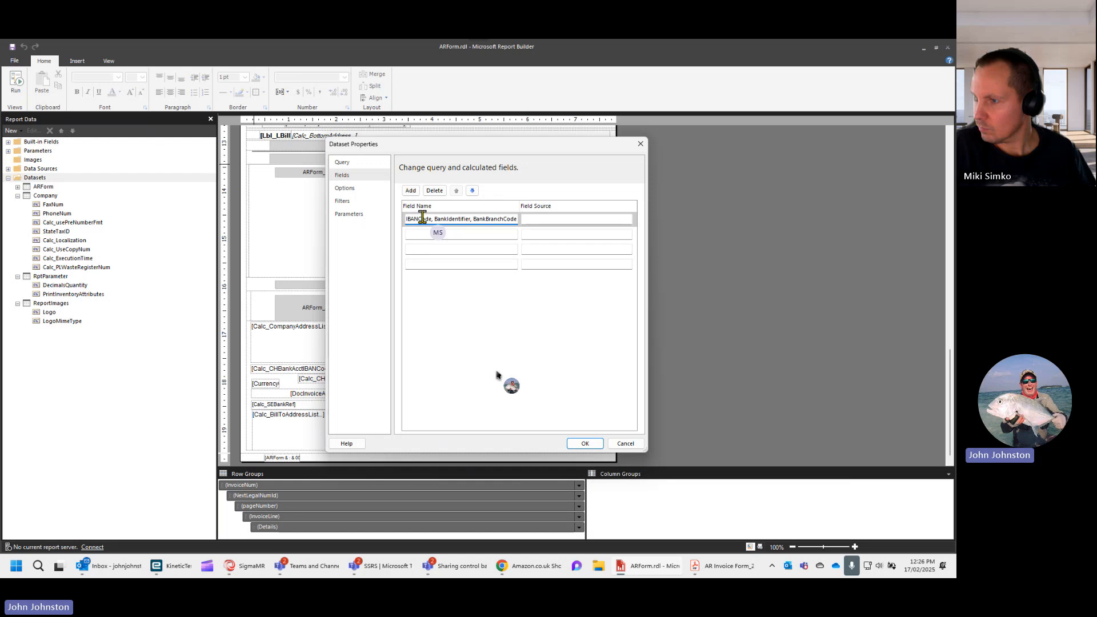
key("ctrl+a")
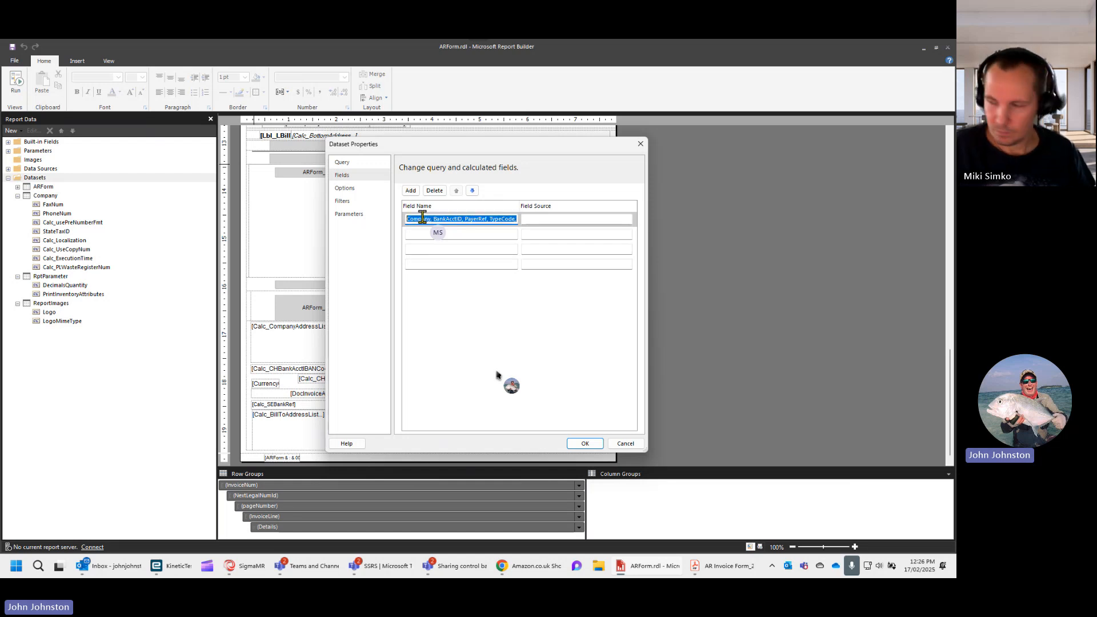
type("BankBranchCode")
- Name the second query field BankIdentifier by trimming the pasted field list
left_click(421, 232)
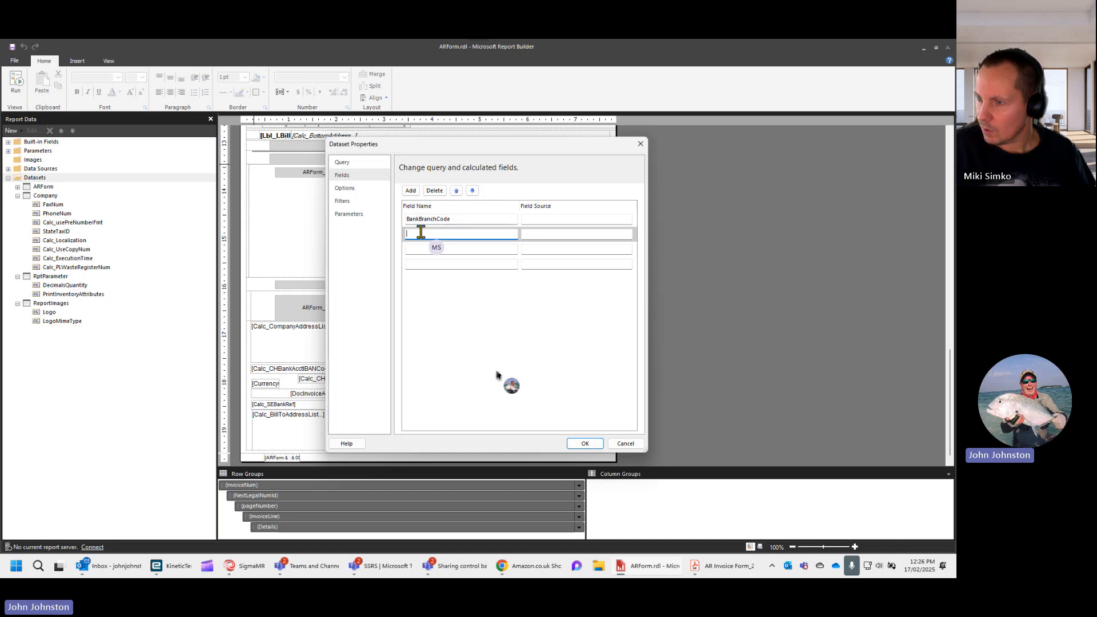
key("ctrl+v")
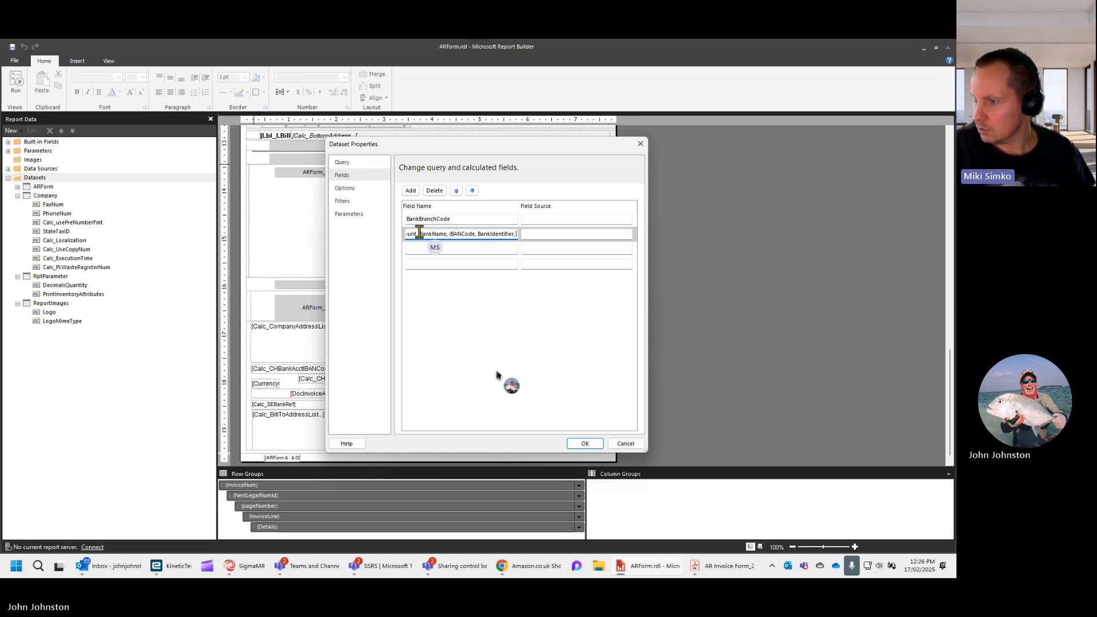
key("BackSpace")
key("BackSpace")
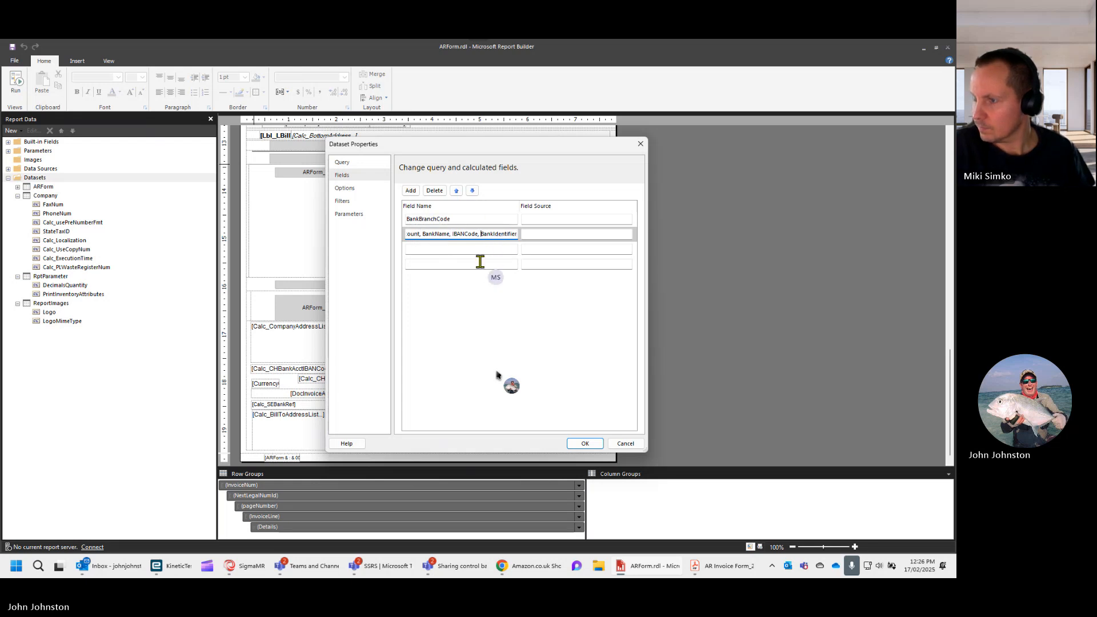
key("ctrl+a")
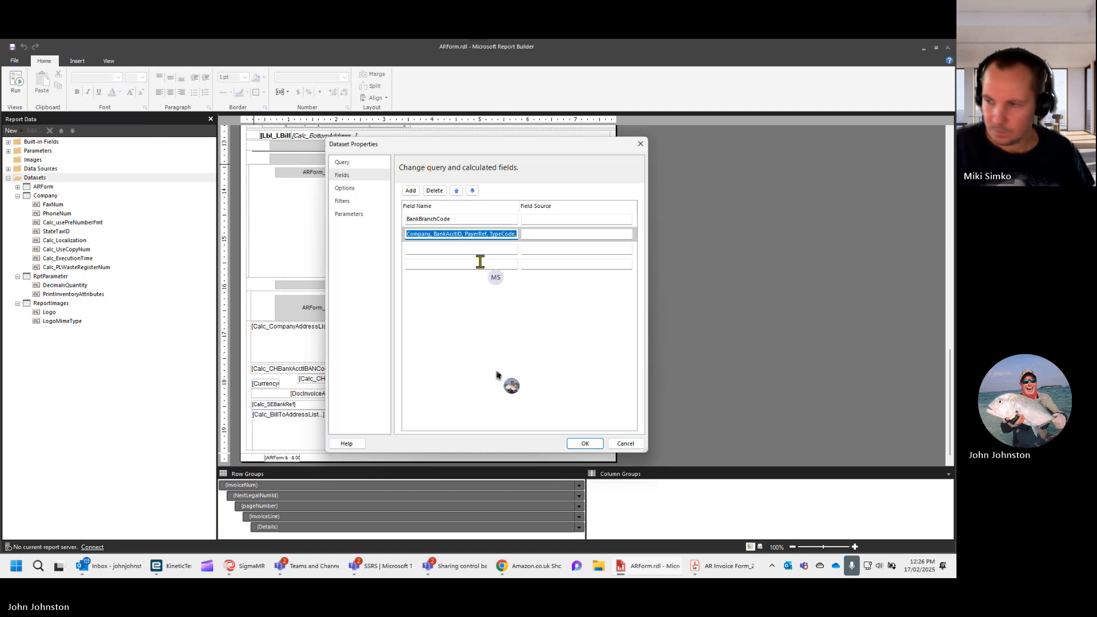
key("BackSpace")
- Name the third query field IBANCode by trimming the pasted field list
left_click(459, 248)
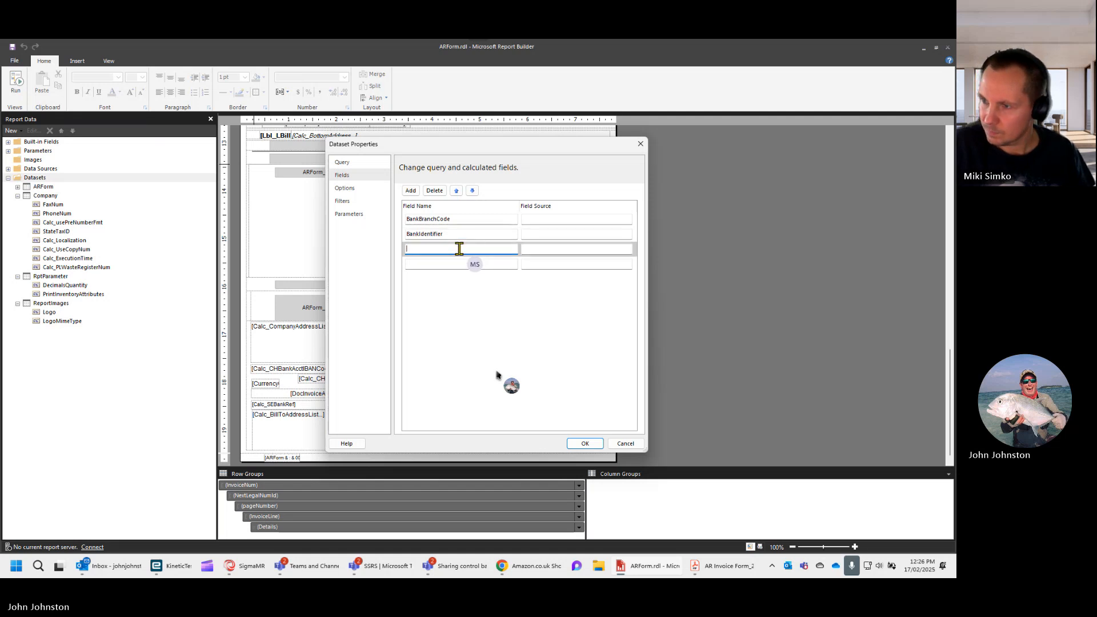
key("ctrl+v")
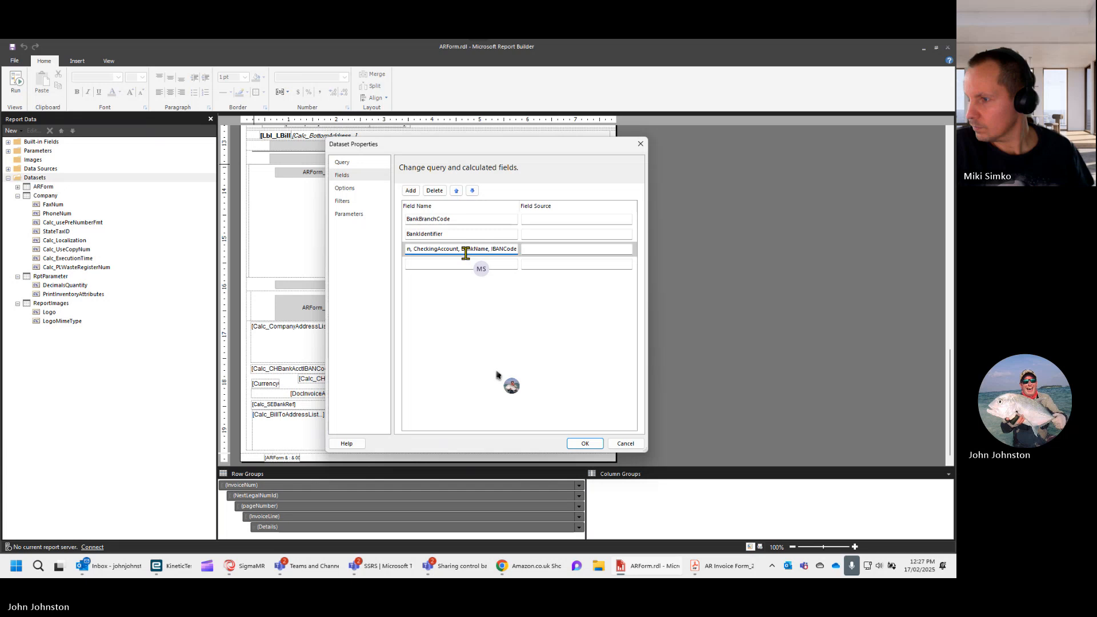
key("ctrl+a")
type("IBANCode")
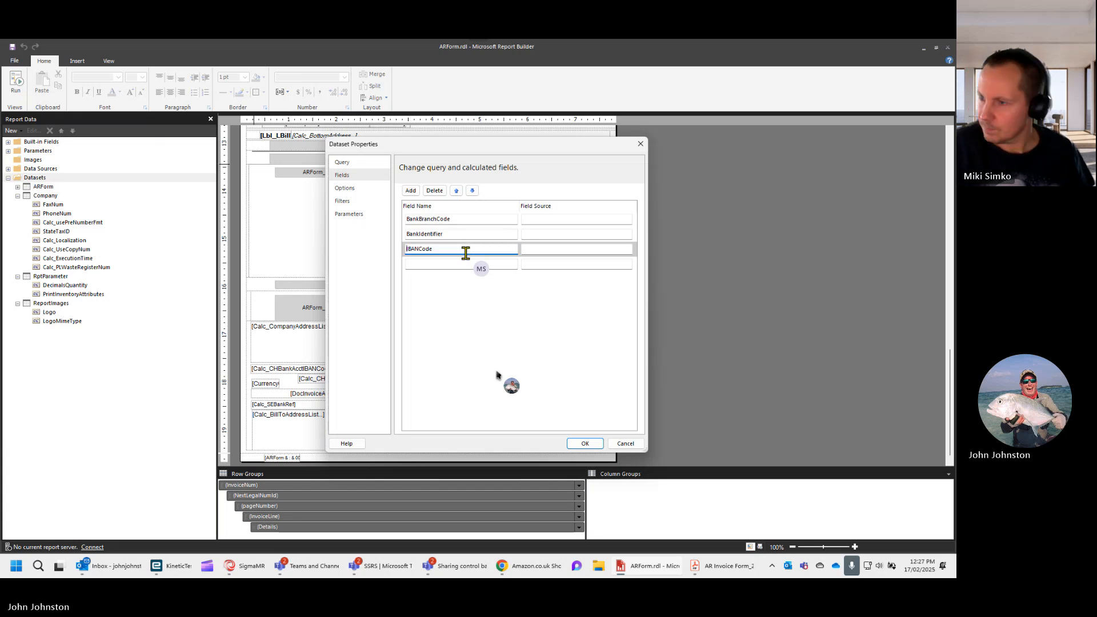
- Name the fourth query field BankName by trimming the pasted field list
left_click(458, 263)
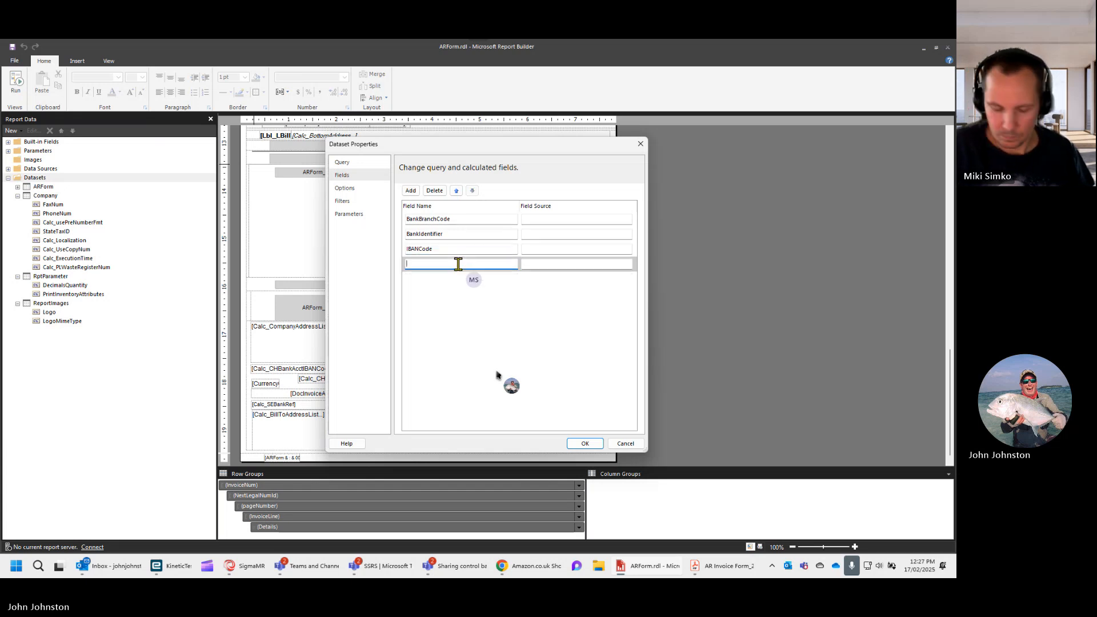
key("ctrl+v")
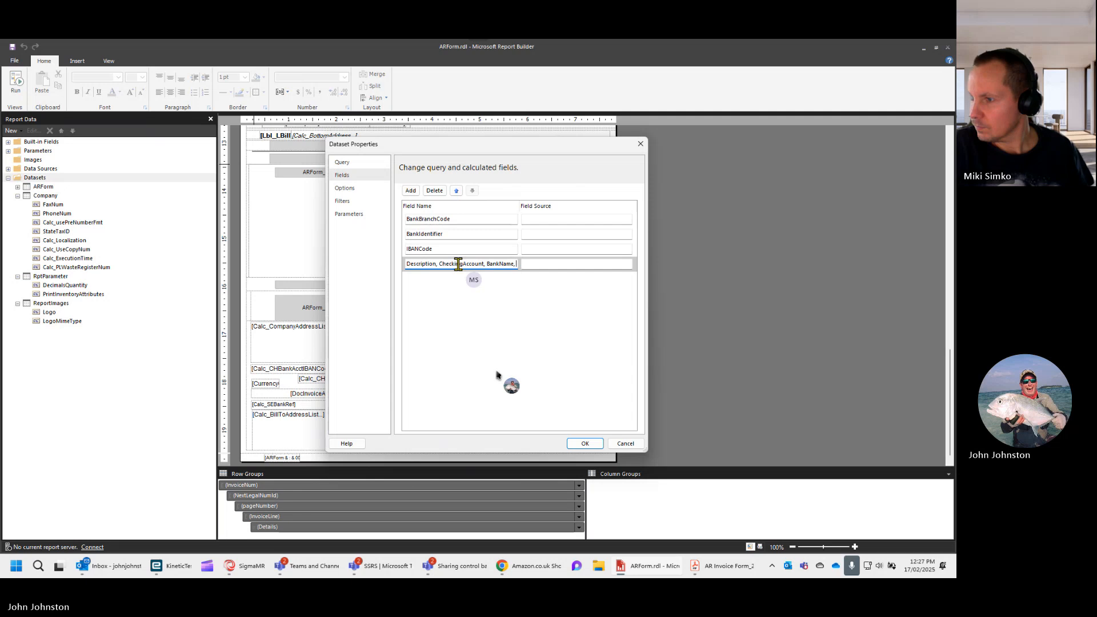
key("BackSpace")
key("BackSpace")
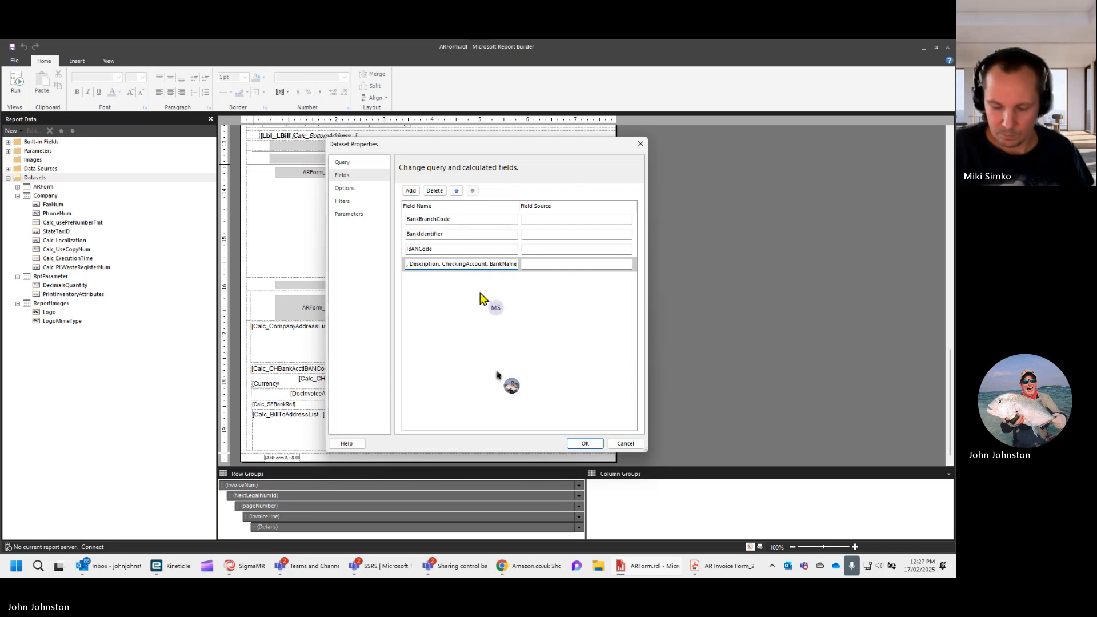
key("shift+Home")
key("Delete")
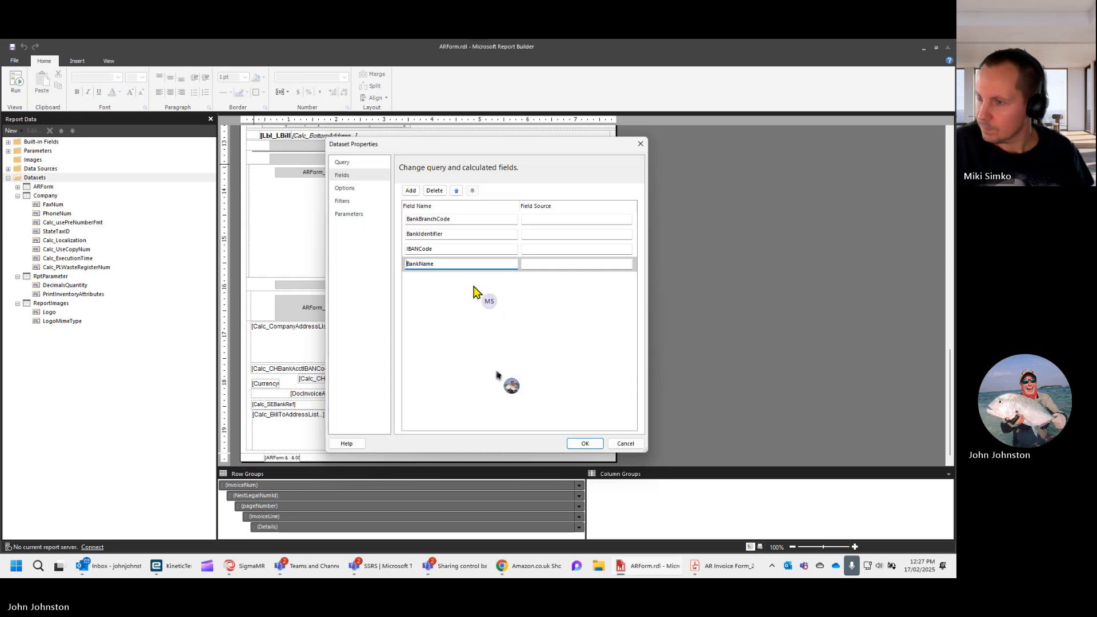
- Add three more blank query fields below BankName in the Bank dataset
left_click(411, 190)
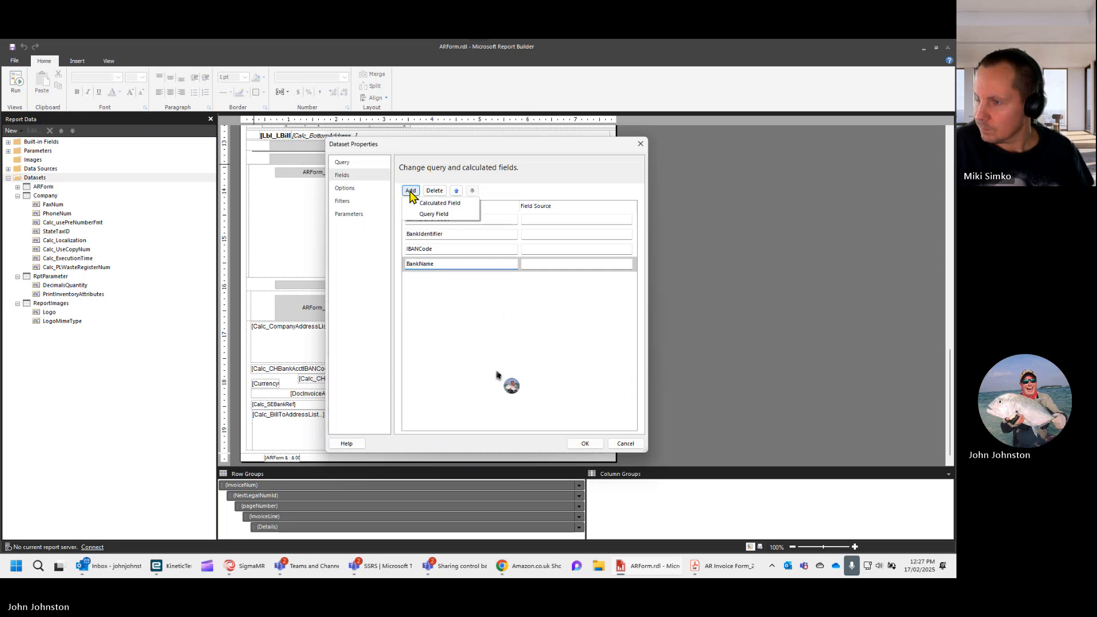
left_click(421, 216)
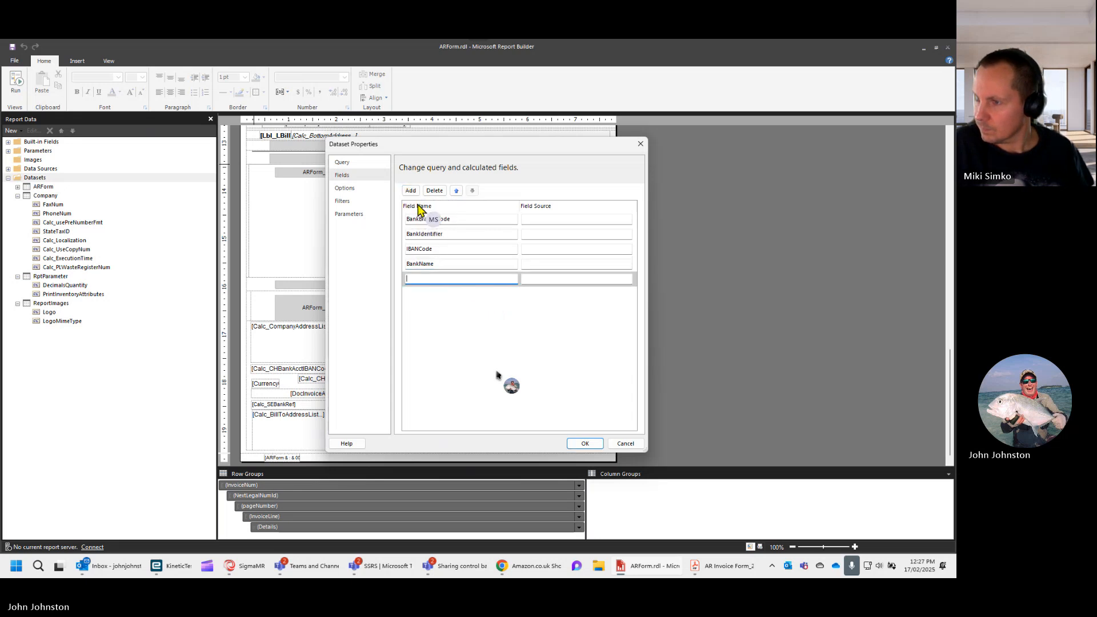
left_click(415, 194)
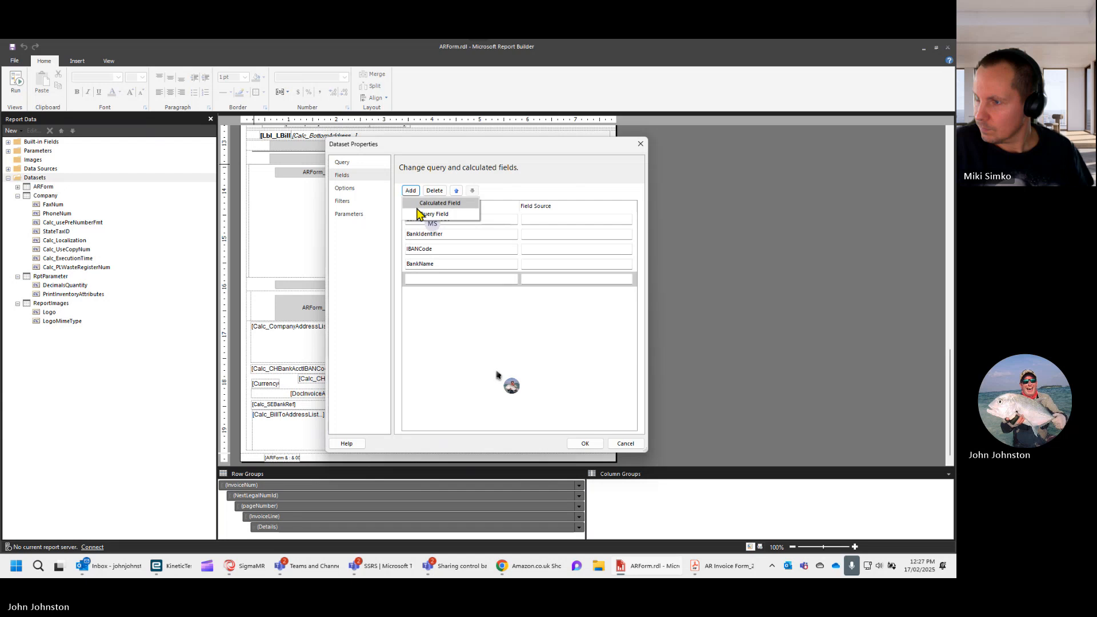
left_click(420, 214)
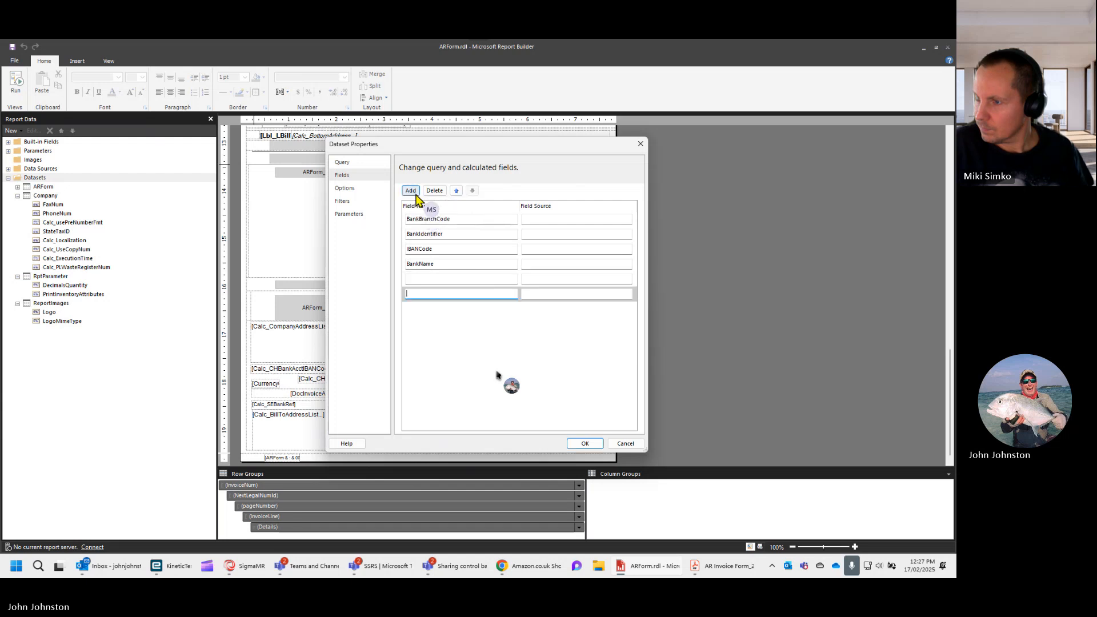
left_click(415, 193)
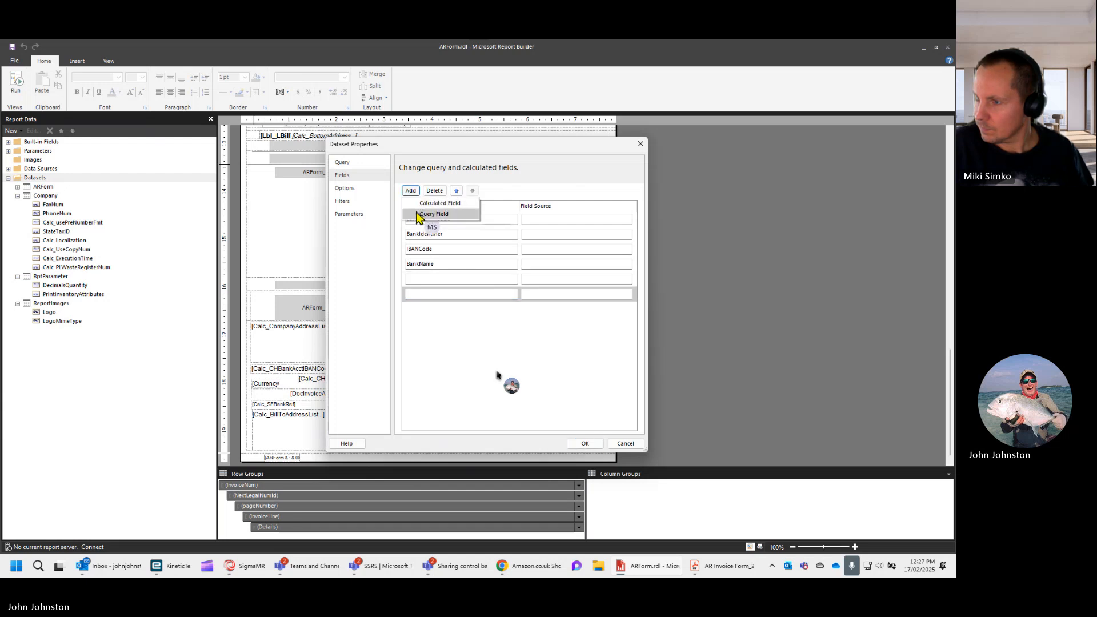
left_click(417, 213)
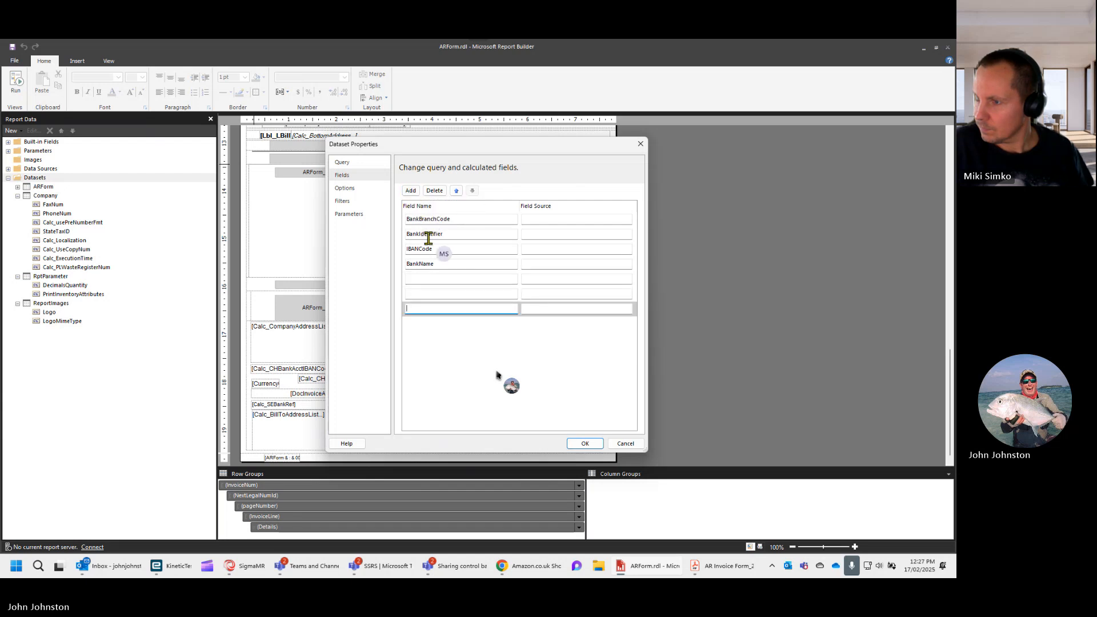
- Name the fifth query field CheckingAccount by trimming the pasted field list
left_click(419, 278)
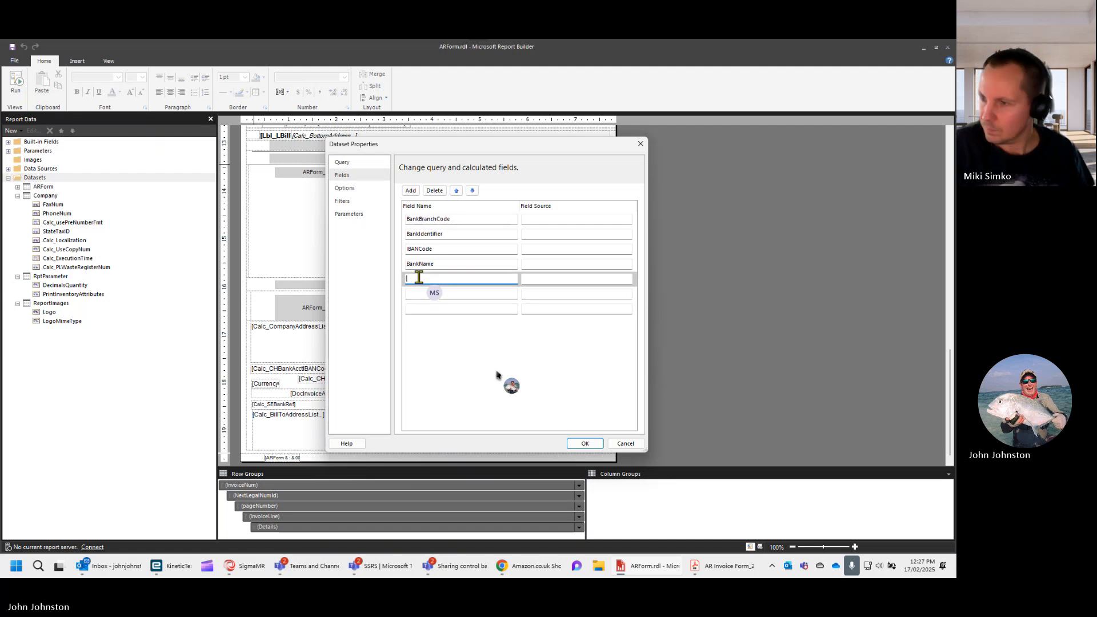
type("TypeCode, Description, CheckingAccount,")
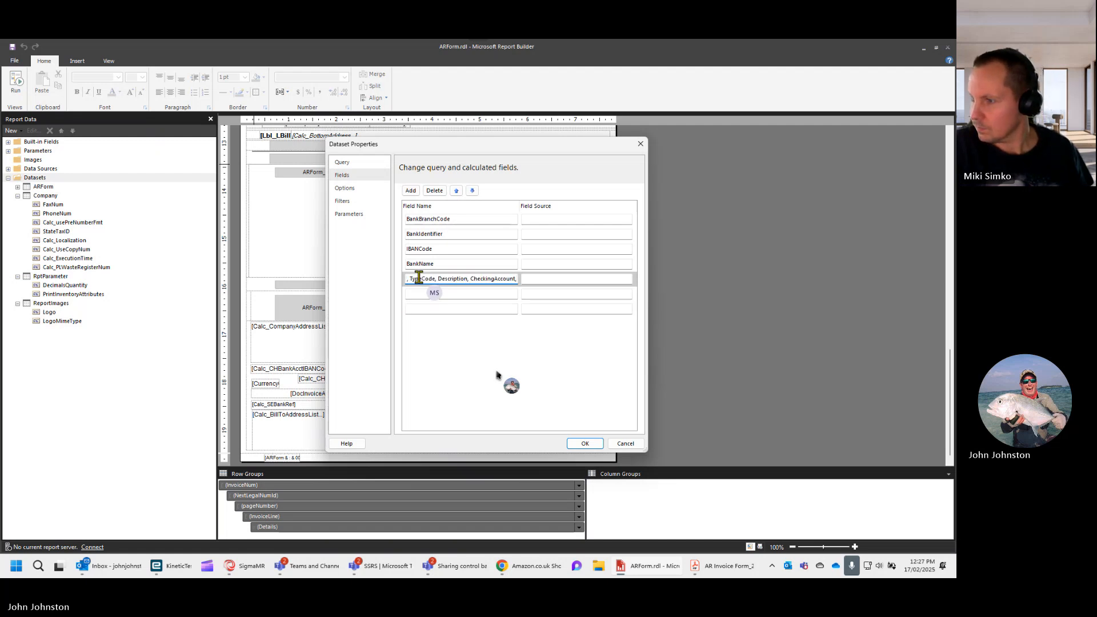
key("BackSpace")
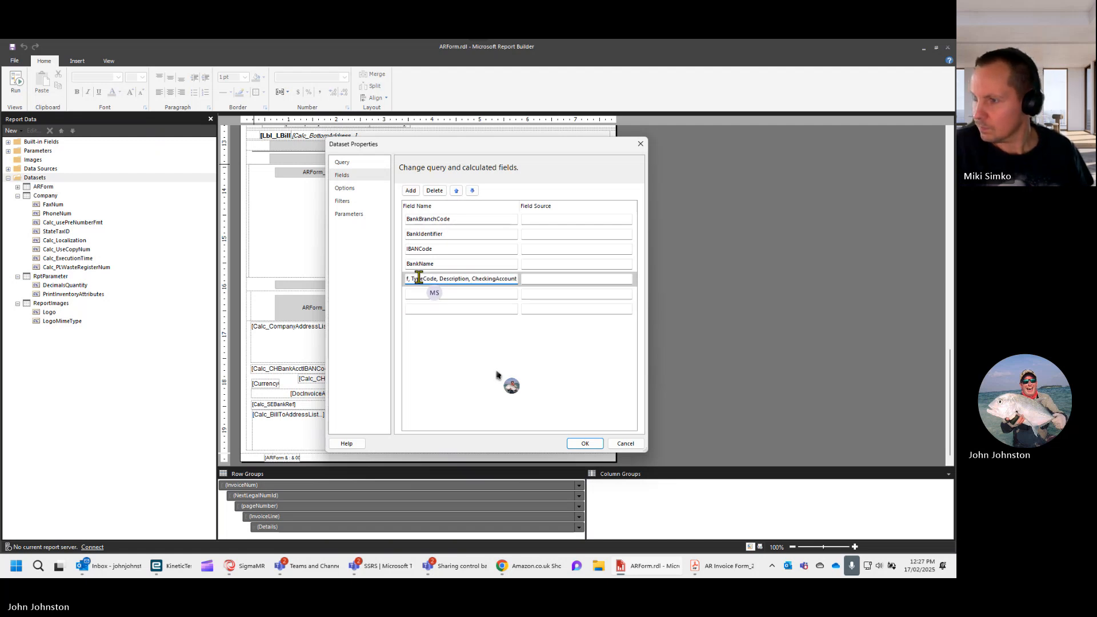
left_click(474, 279)
key("shift+Home")
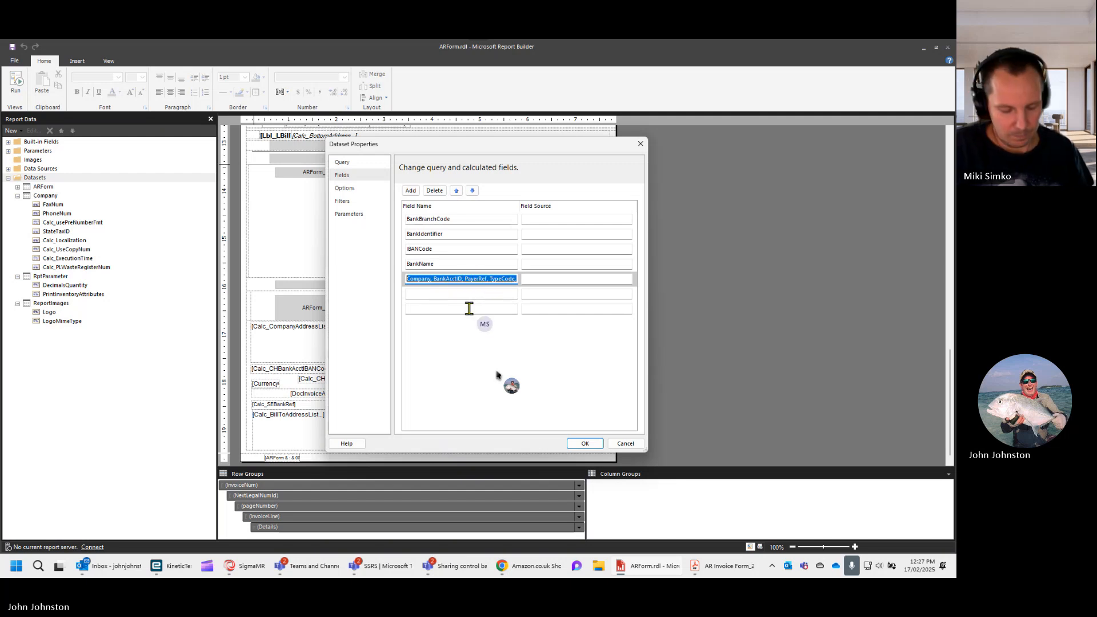
key("BackSpace")
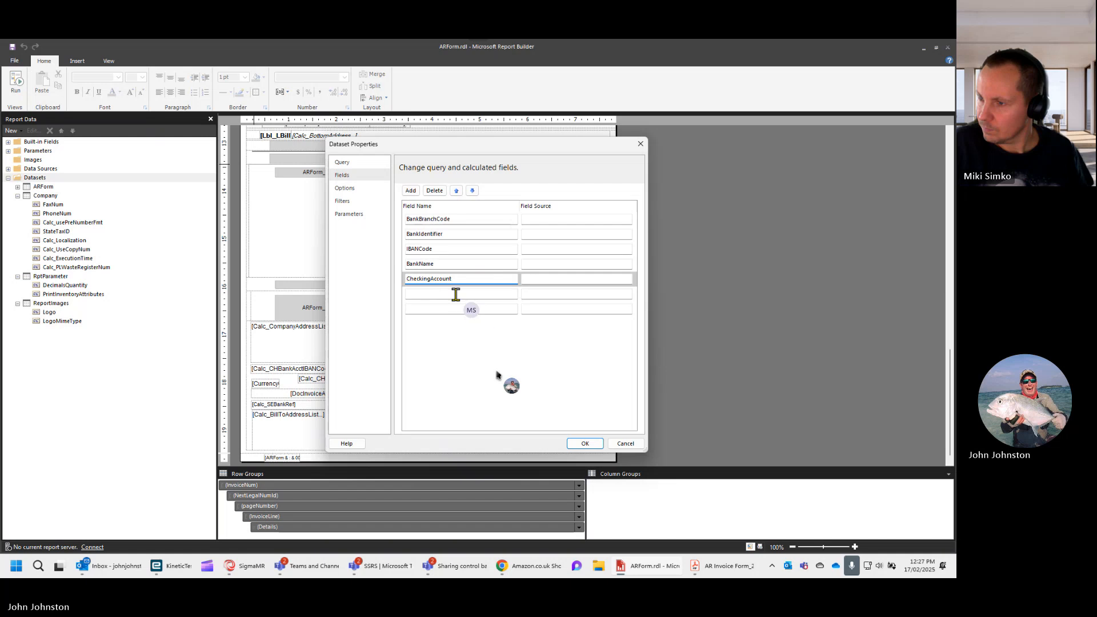
- Name the sixth query field Description by trimming the pasted field list
left_click(456, 293)
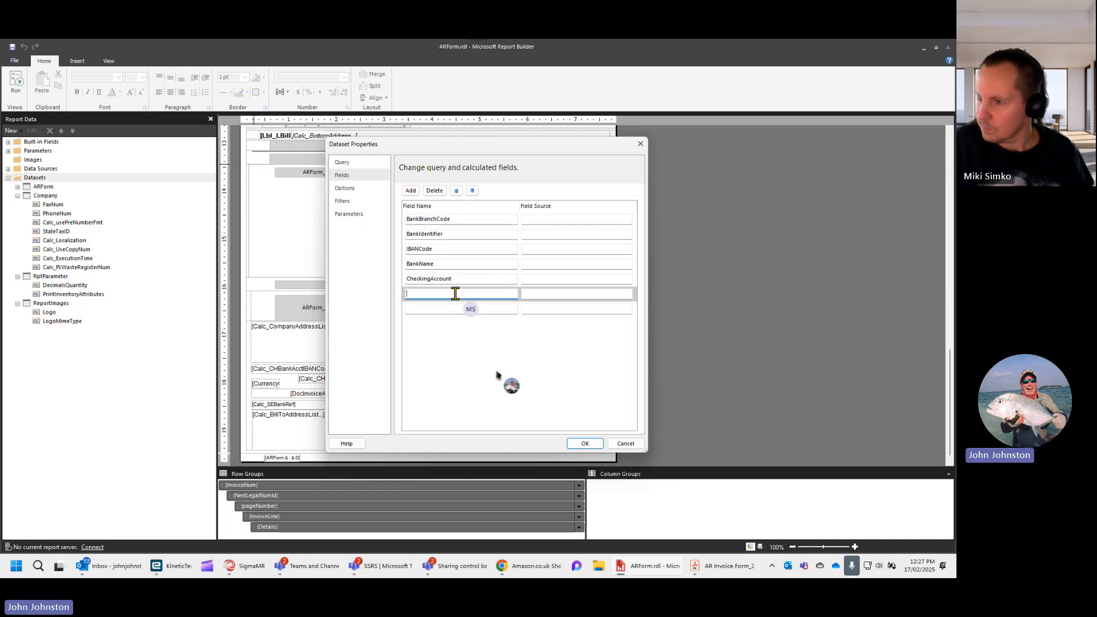
key("ctrl+v")
key("BackSpace")
key("BackSpace")
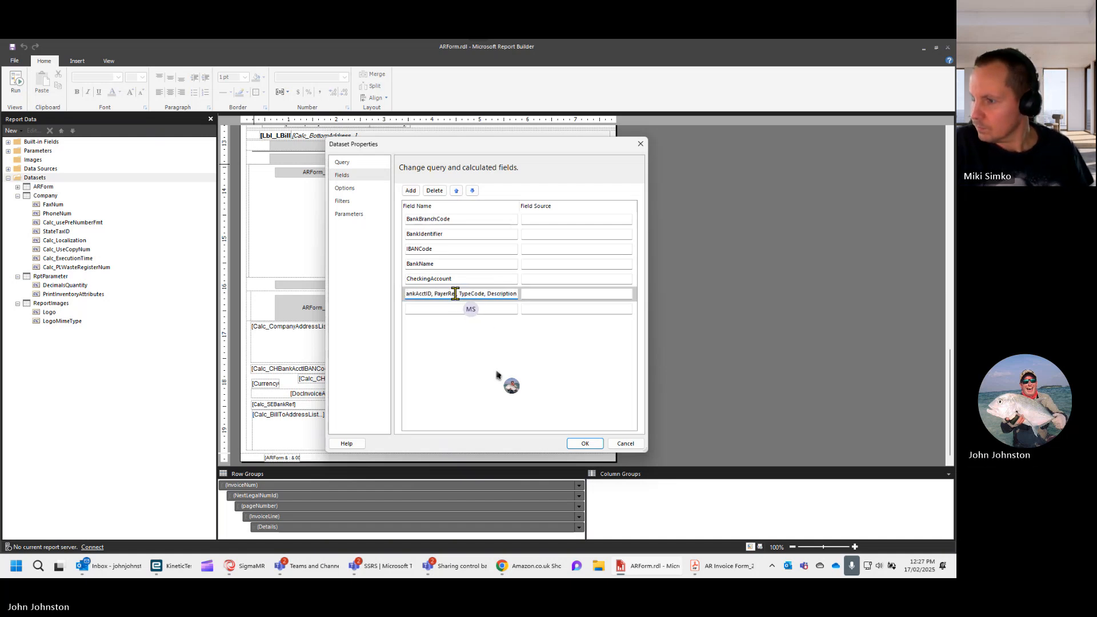
left_click(486, 293)
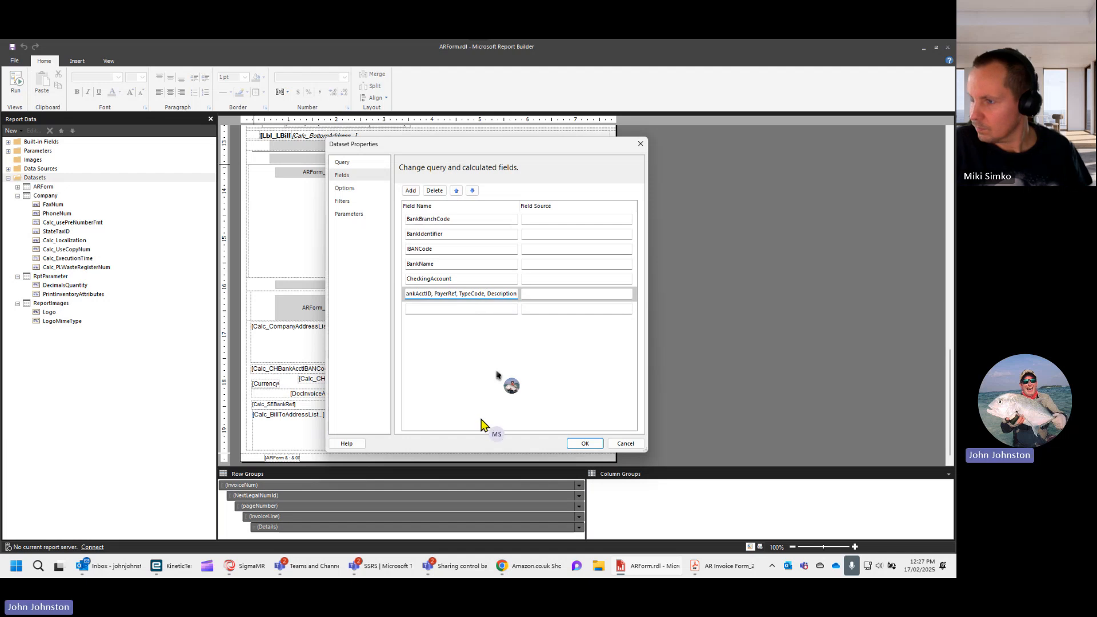
key("shift+Home")
key("ctrl+c")
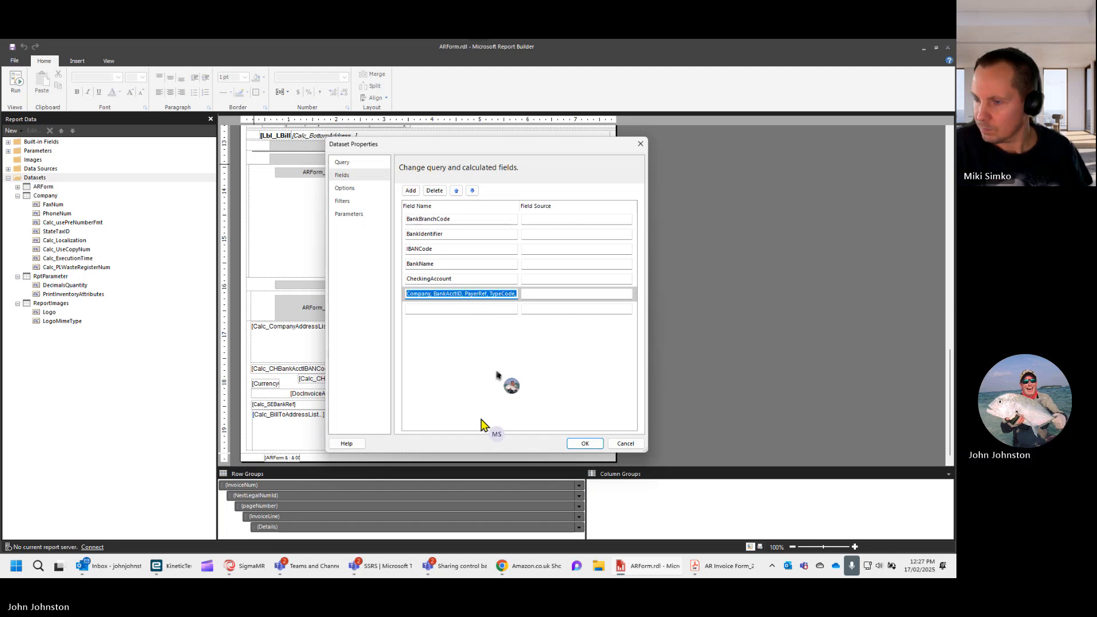
type("Description")
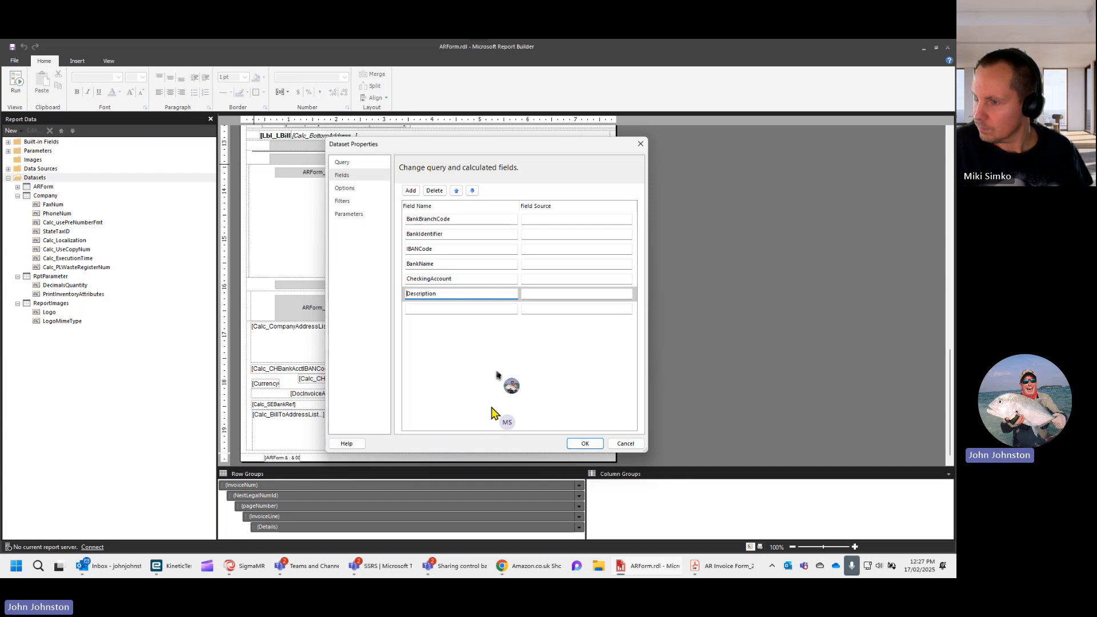
- Name the seventh query field BankAcctID by trimming the pasted field list
left_click(474, 307)
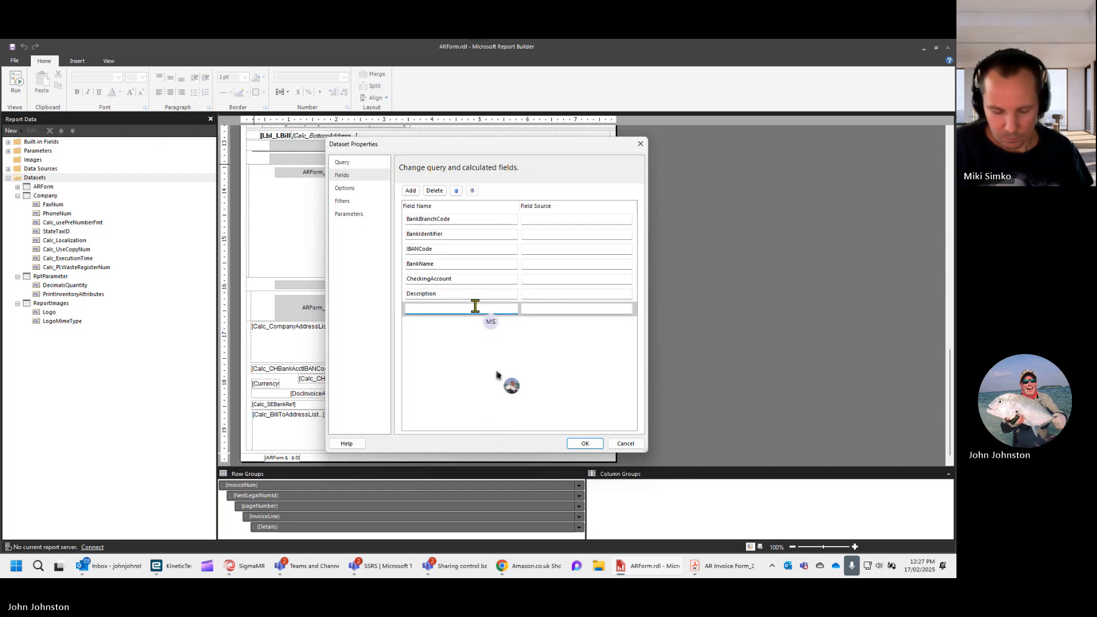
key("ctrl+v")
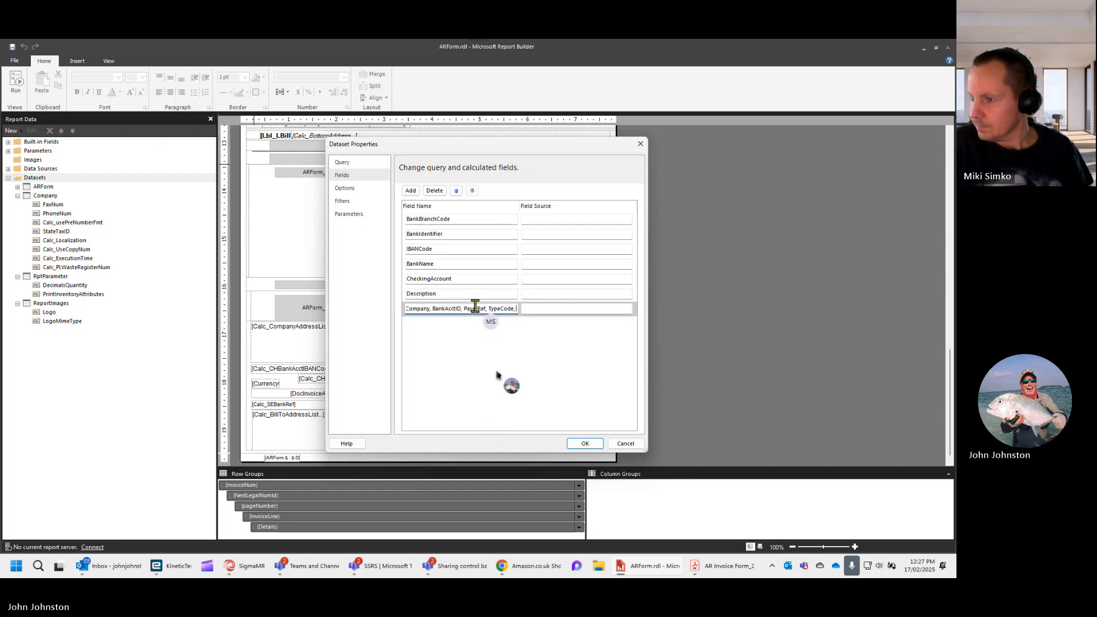
key("BackSpace")
key("BackSpace")
key("BackSpace")
key("BackSpace")
key("BackSpace")
key("BackSpace")
key("BackSpace")
key("BackSpace")
key("BackSpace")
key("BackSpace")
key("BackSpace")
key("BackSpace")
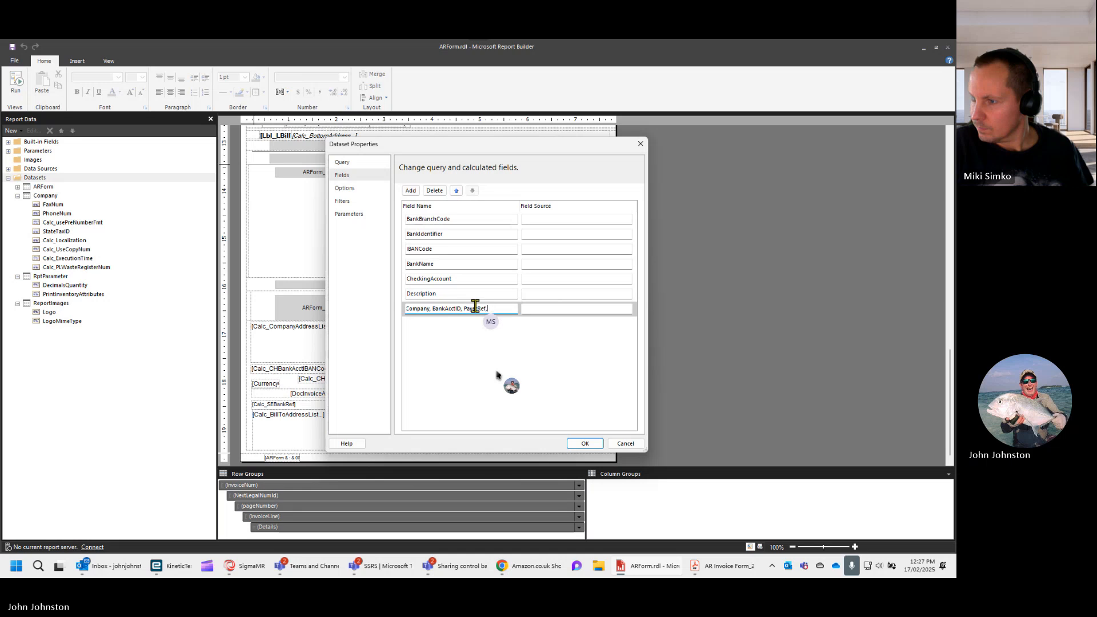
key("BackSpace")
key("BackSpace")
key("BackSpace")
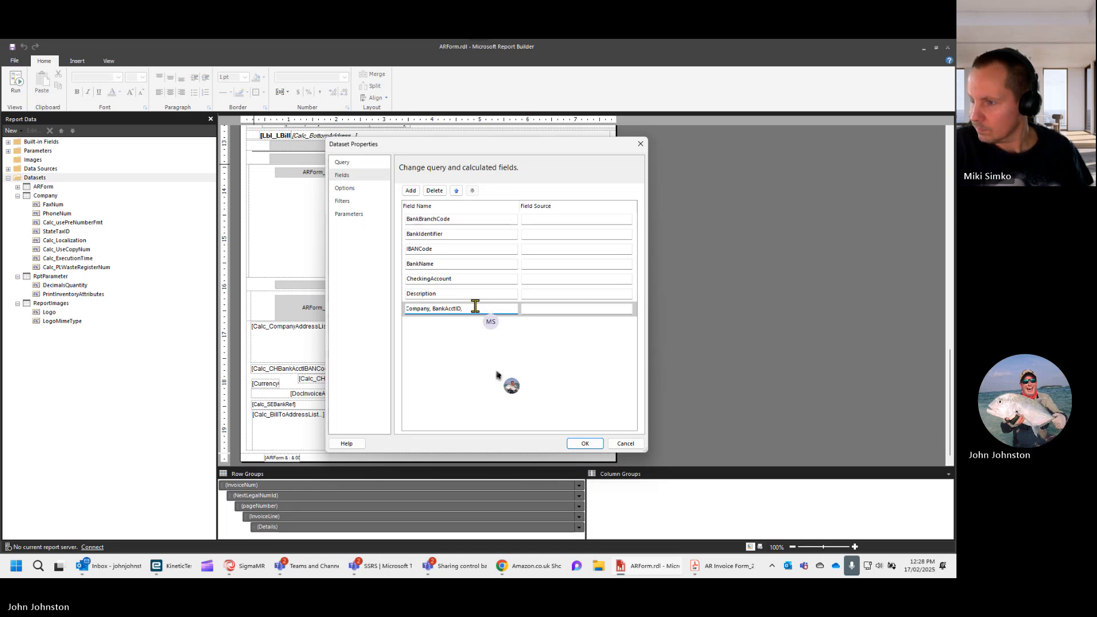
left_click(431, 310)
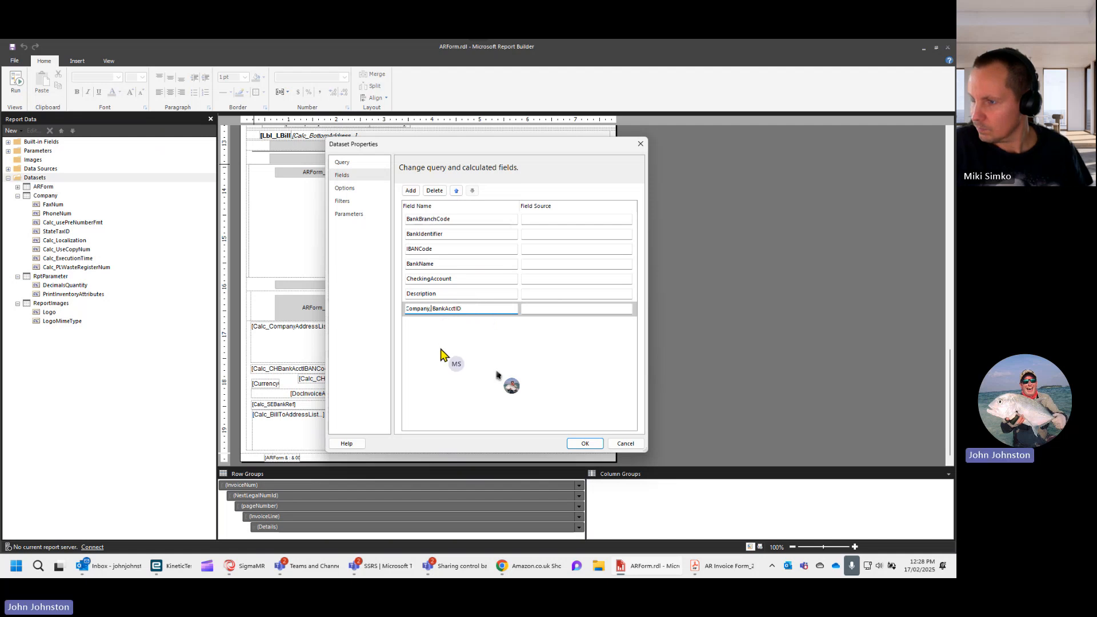
key("shift+Home")
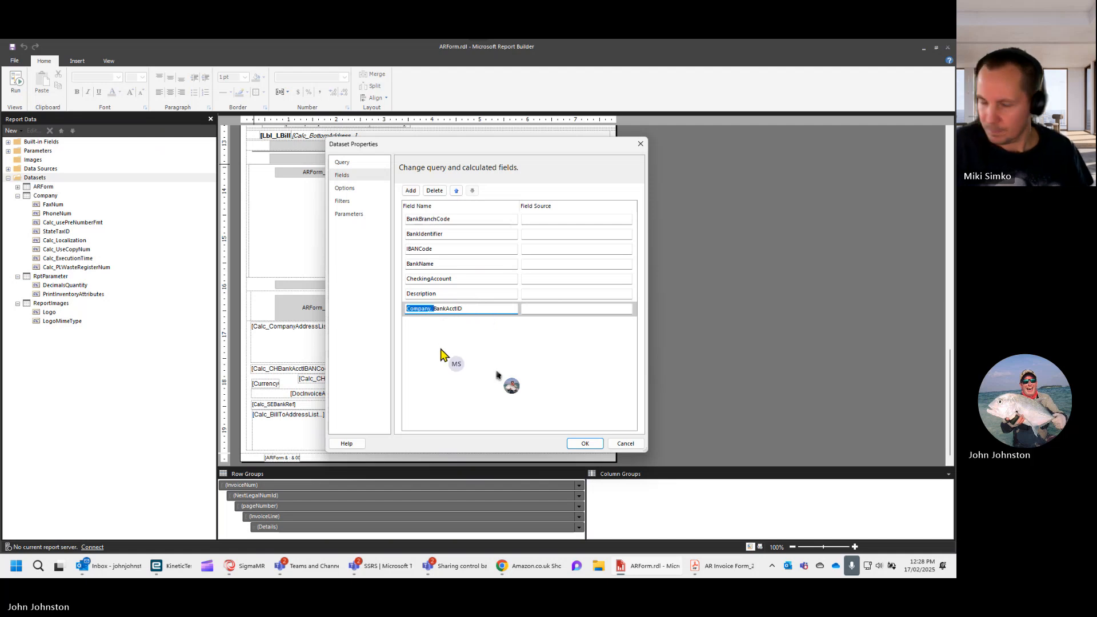
key("BackSpace")
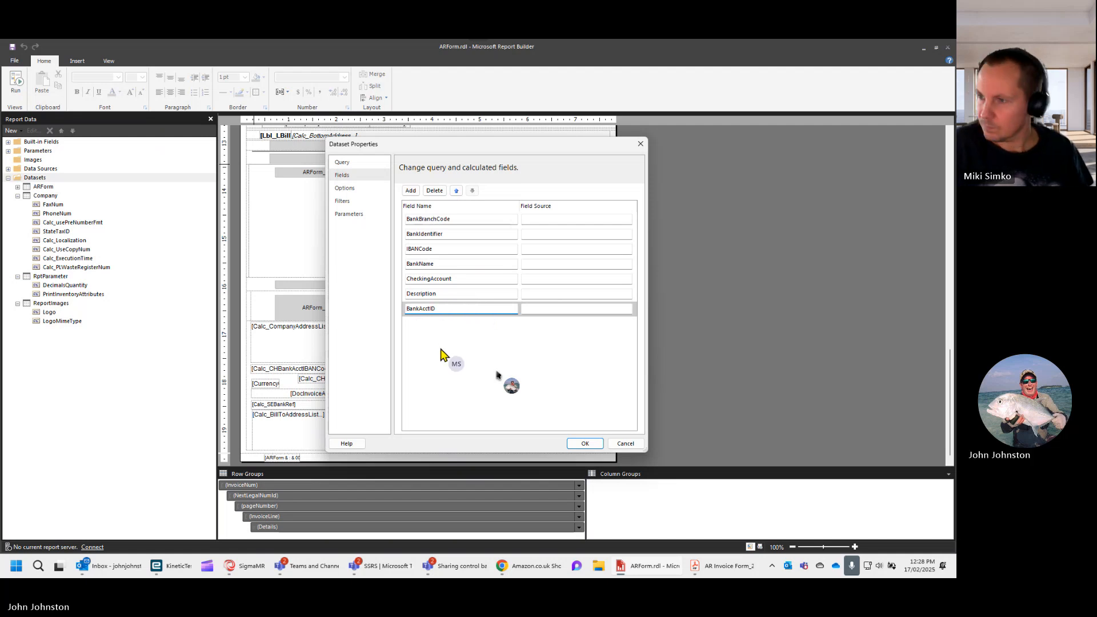
- Add an eighth query field named Company and set its field source to Company
left_click(411, 191)
left_click(434, 214)
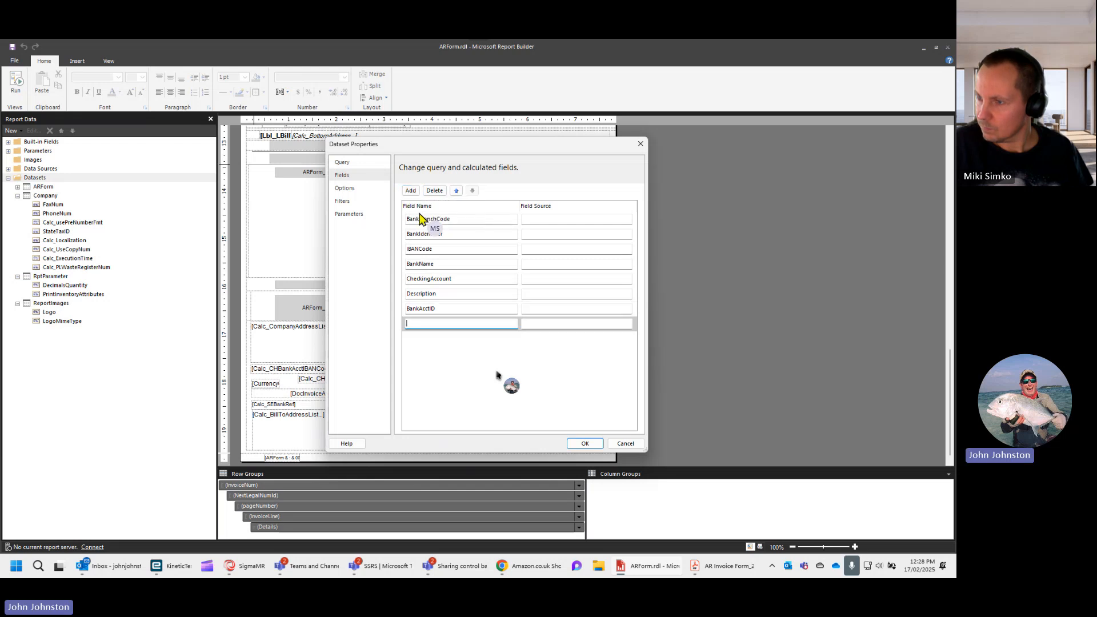
type("Company,")
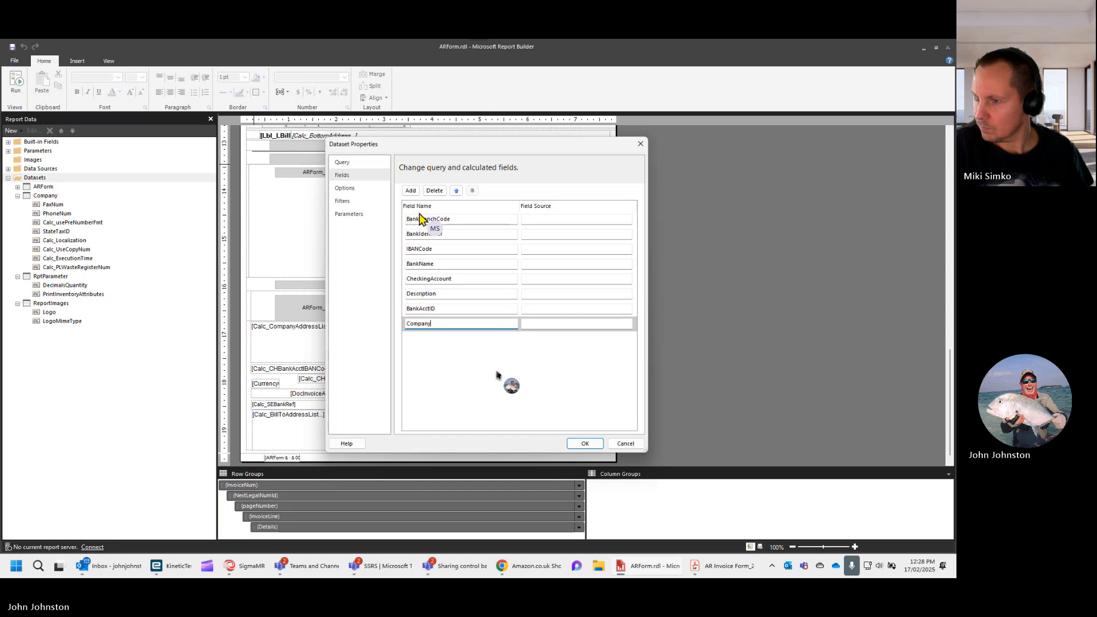
key("ctrl+a")
key("ctrl+c")
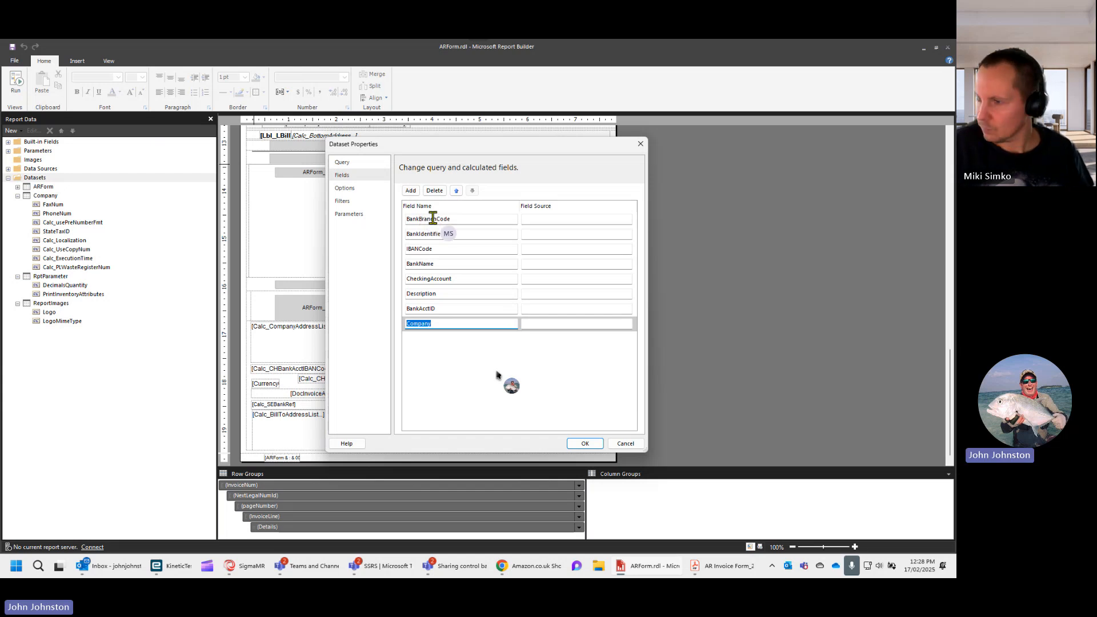
left_click(531, 324)
key("ctrl+v")
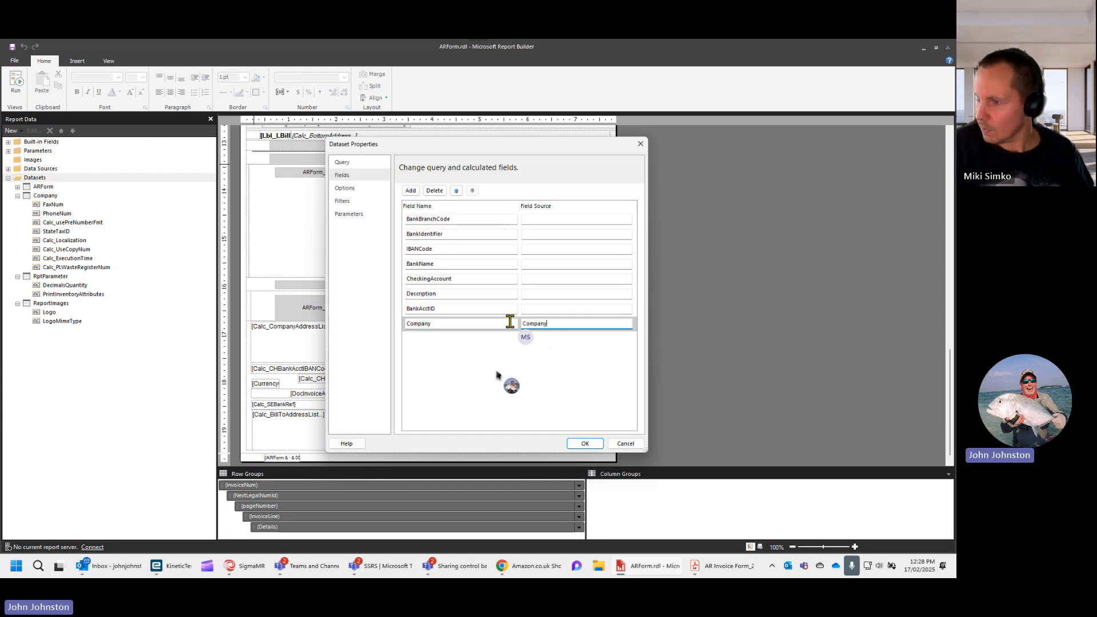
- Copy the names of the BankAcctID, CheckingAccount and Description fields into their matching field sources
left_click(423, 308)
key("ctrl+c")
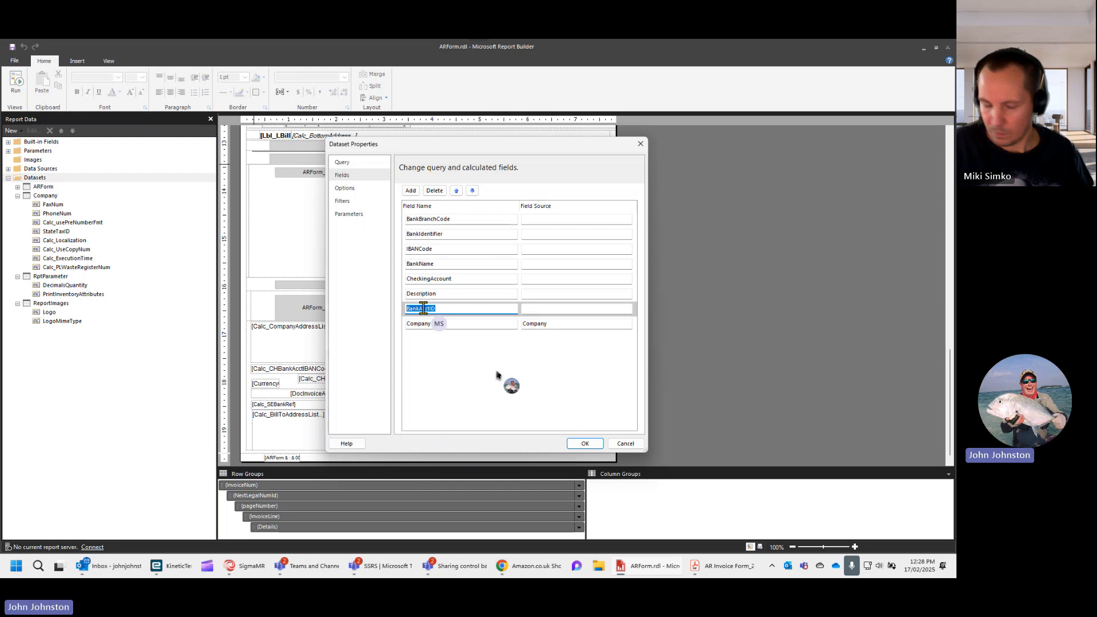
left_click(537, 309)
key("ctrl+v")
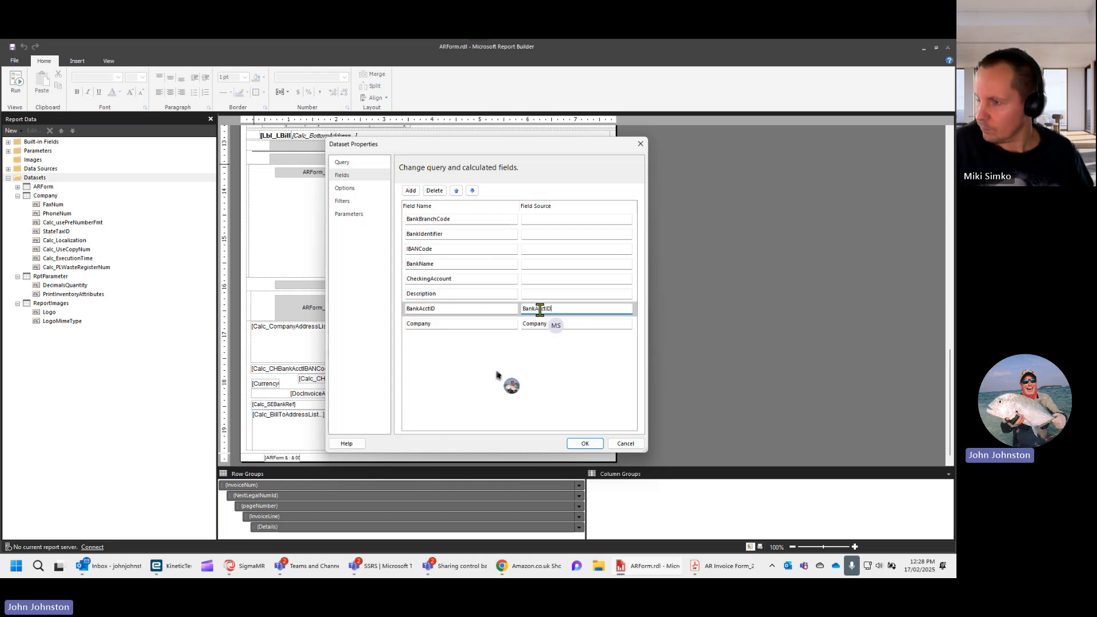
left_click(414, 280)
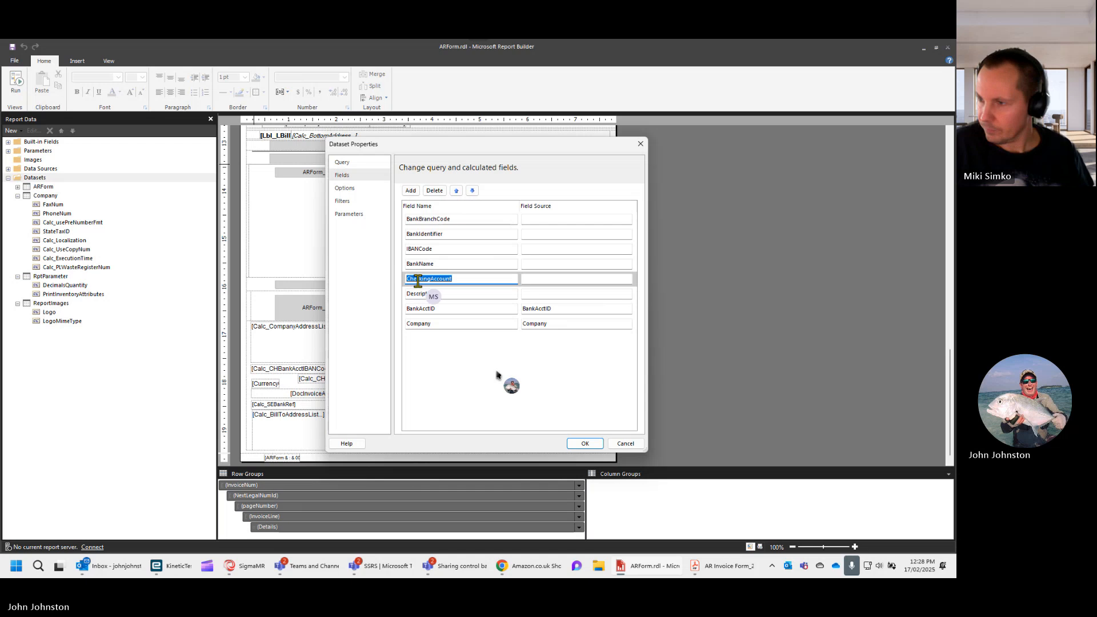
left_click(537, 279)
type("CheckingAccount")
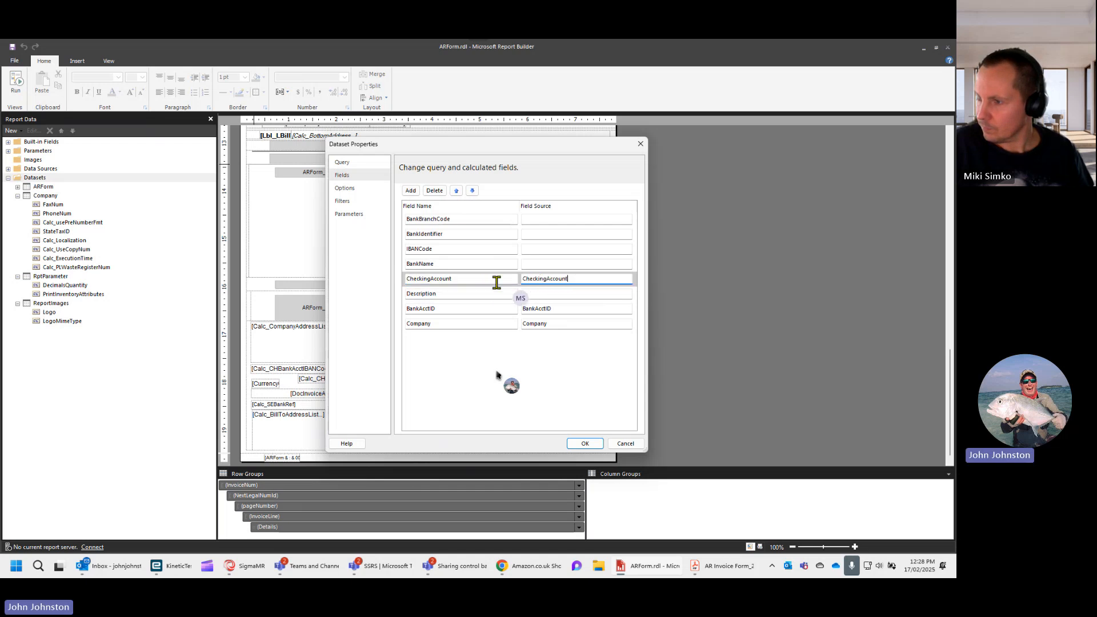
left_click(424, 294)
key("ctrl+c")
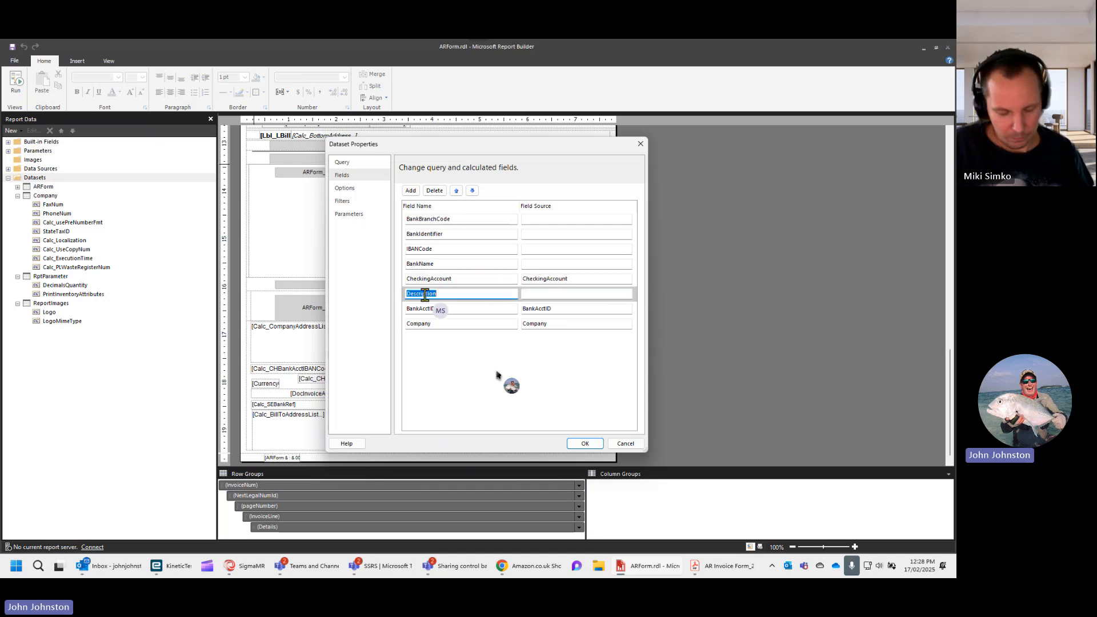
left_click(551, 293)
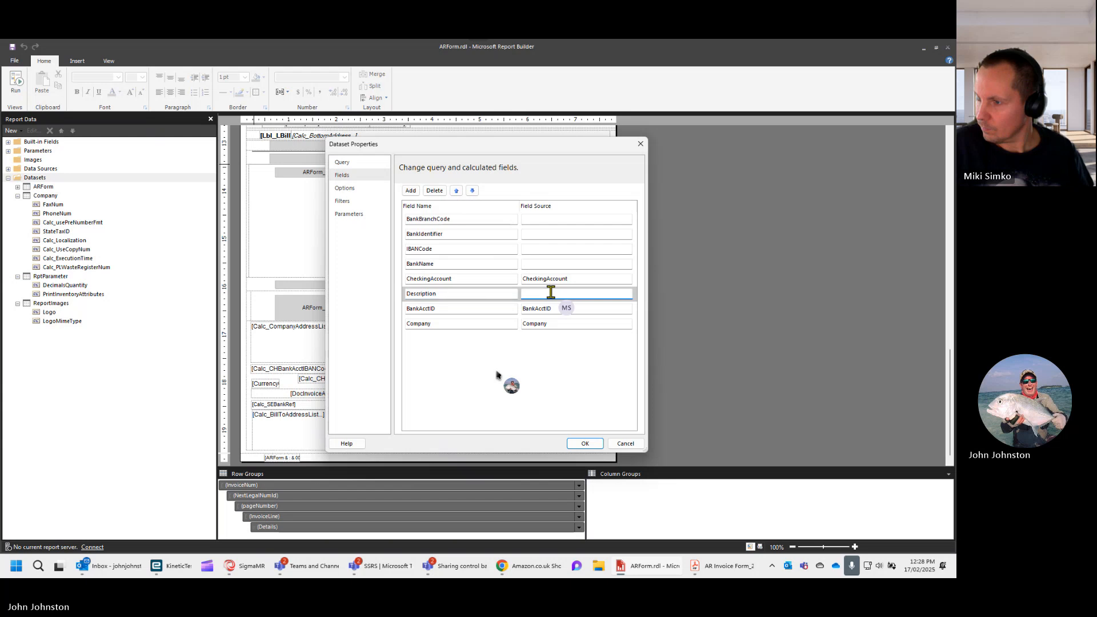
key("ctrl+v")
- Set the field sources of IBANCode and BankName to the same names as their fields
left_click(427, 248)
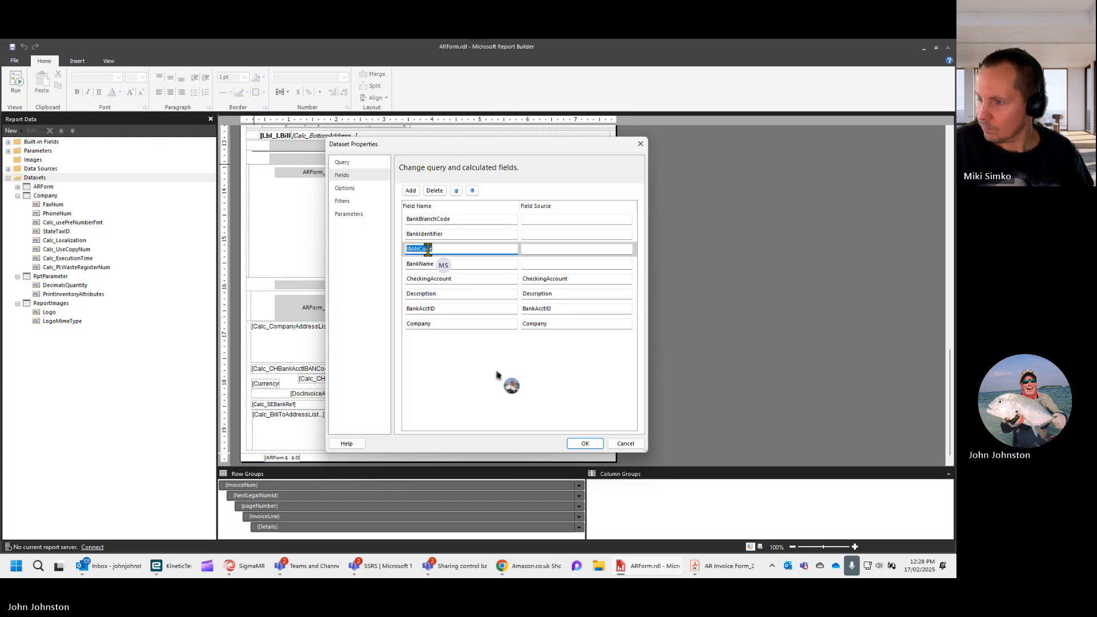
left_click(550, 250)
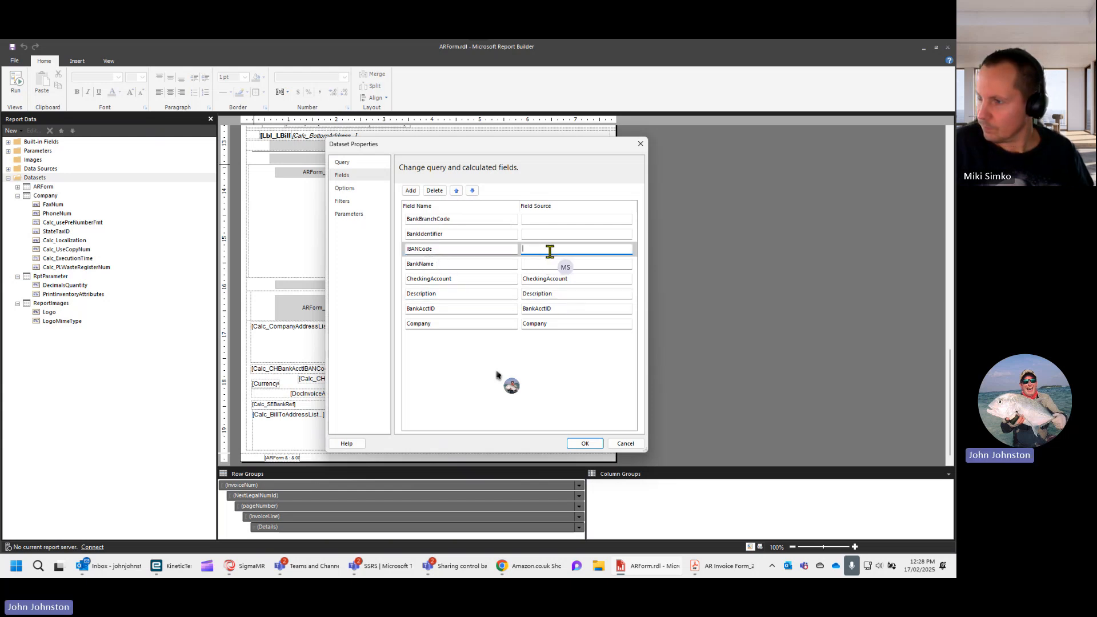
left_click(423, 264)
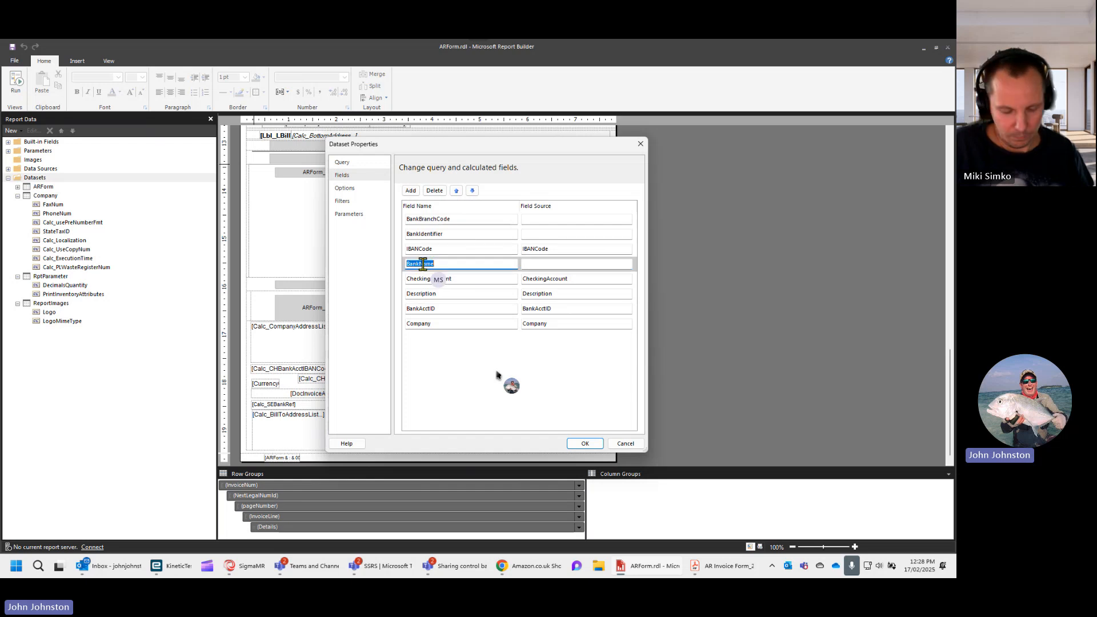
left_click(548, 264)
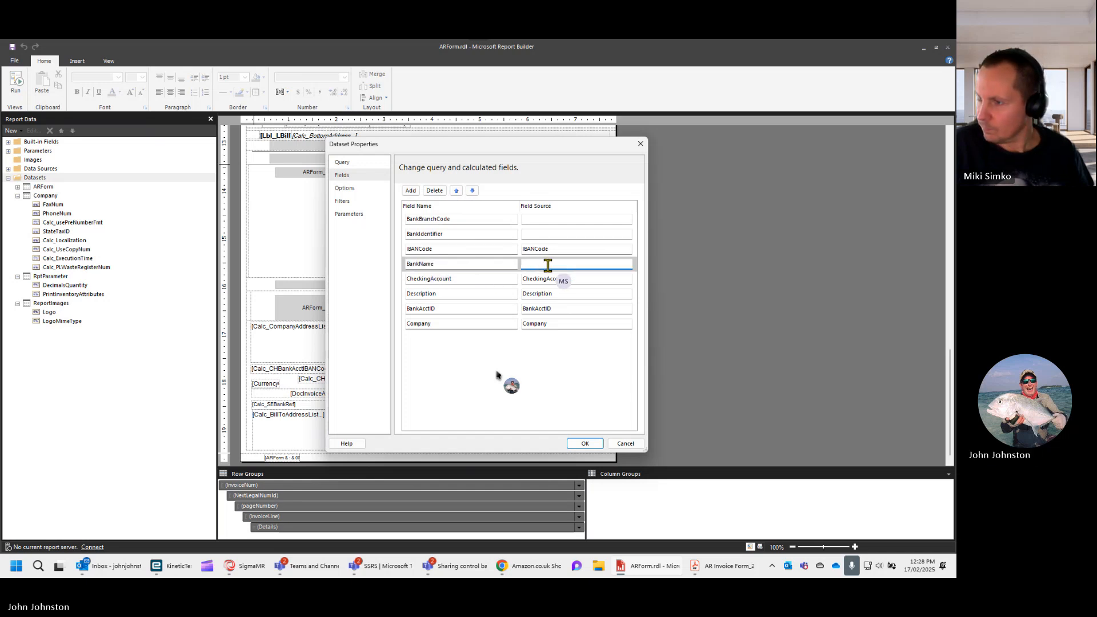
type("BankName")
- Fill in the BankIdentifier and BankBranchCode field sources with their own field names and accept the Bank dataset
left_click(422, 233)
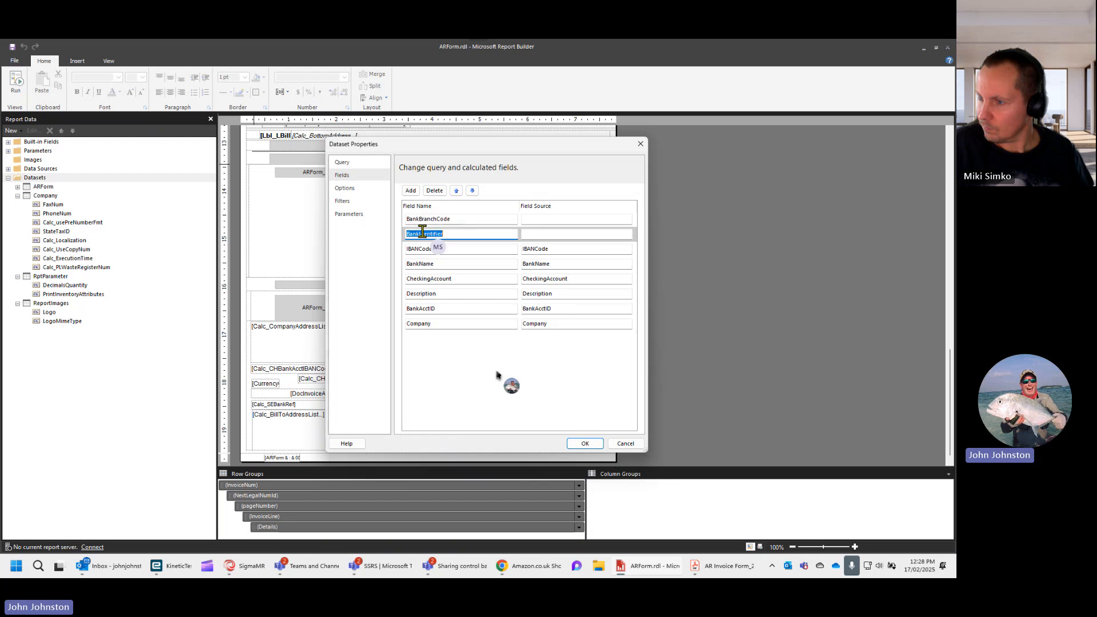
left_click(537, 234)
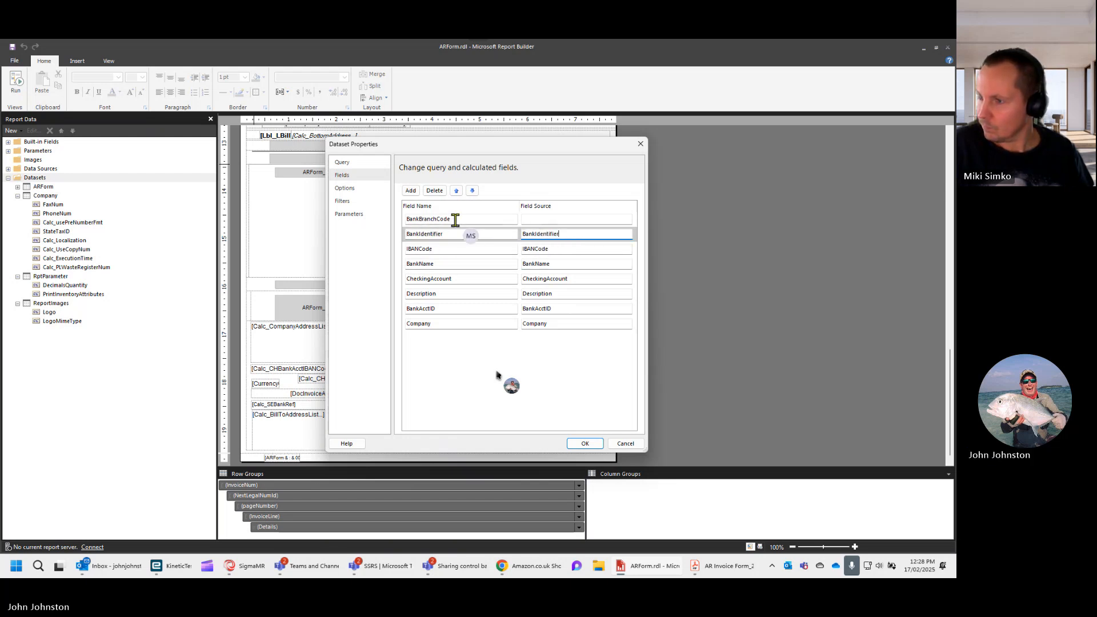
left_click(426, 218)
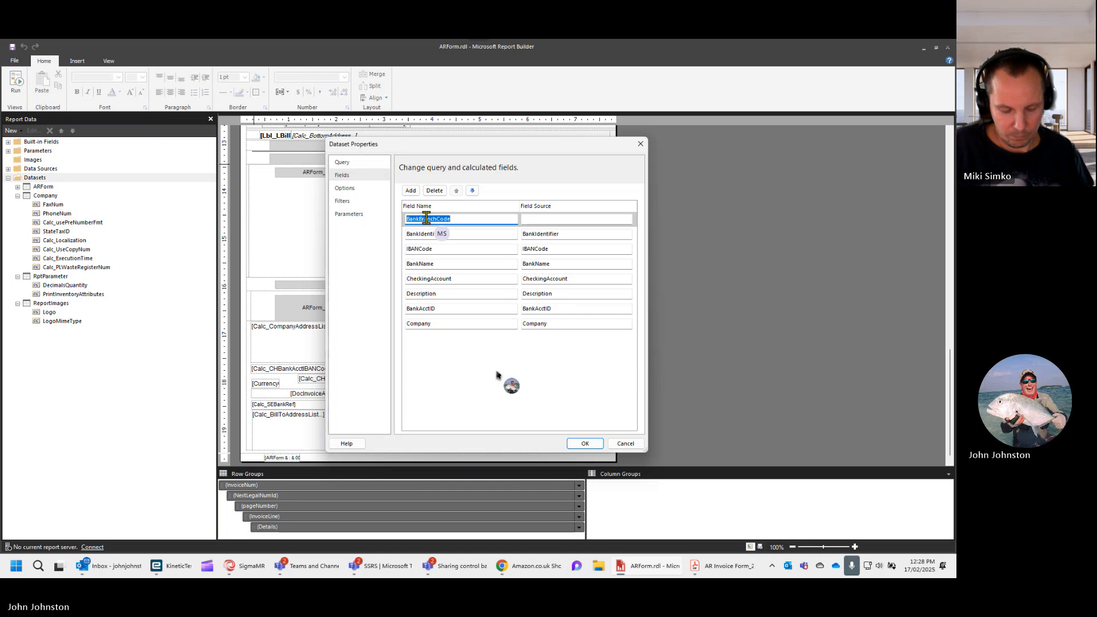
left_click(567, 219)
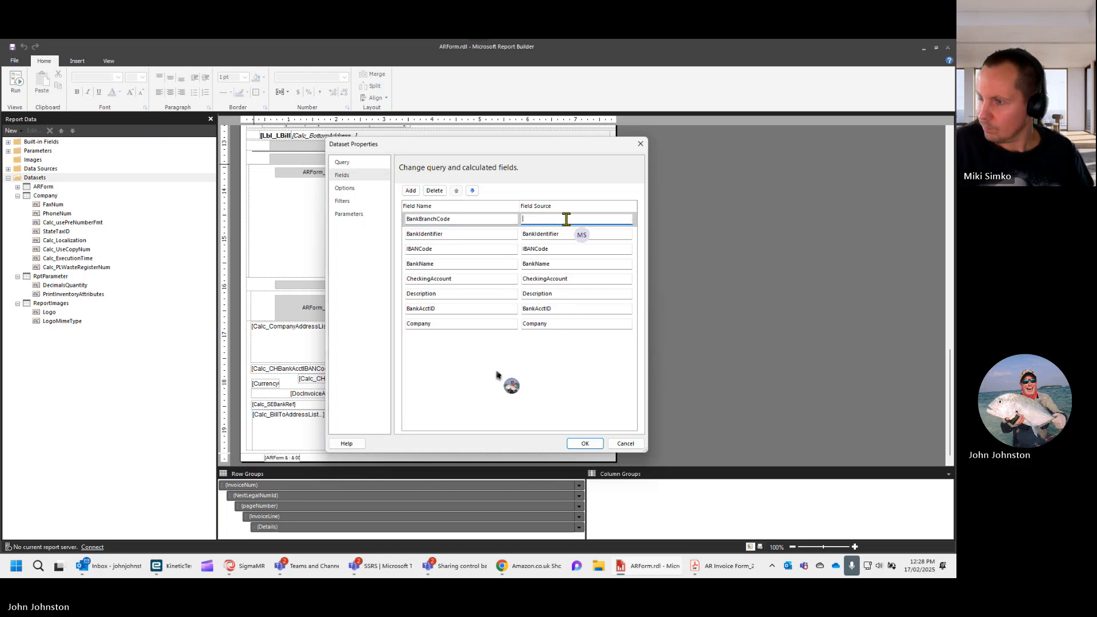
left_click(585, 444)
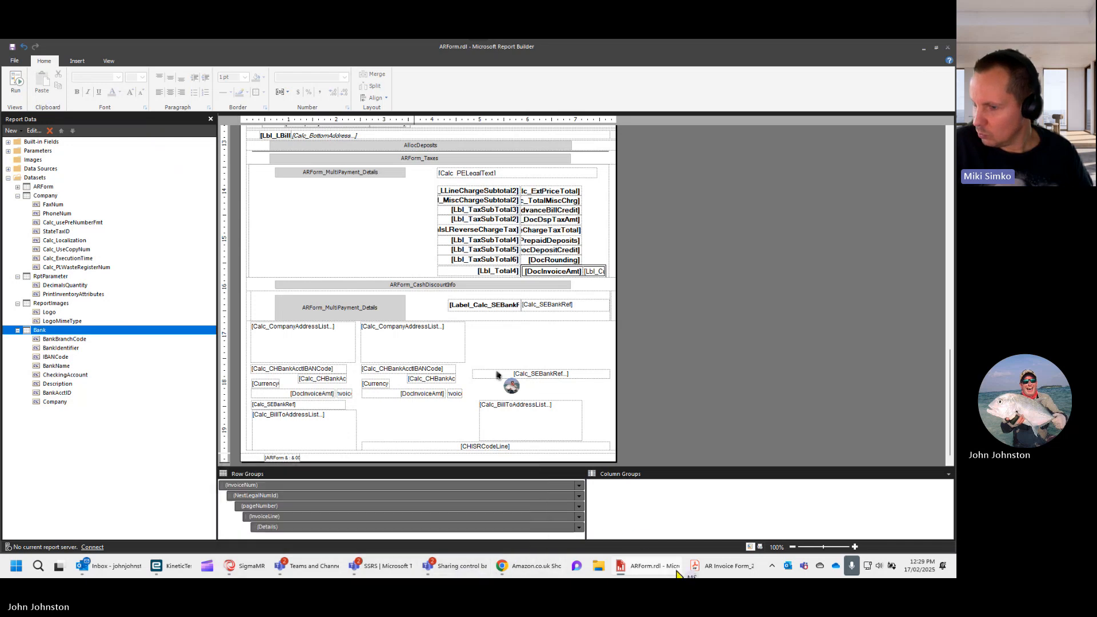
- Switch to the SSRS Report Design window in Epicor Kinetic and preview the ARForm TEST report
mouse_move(170, 573)
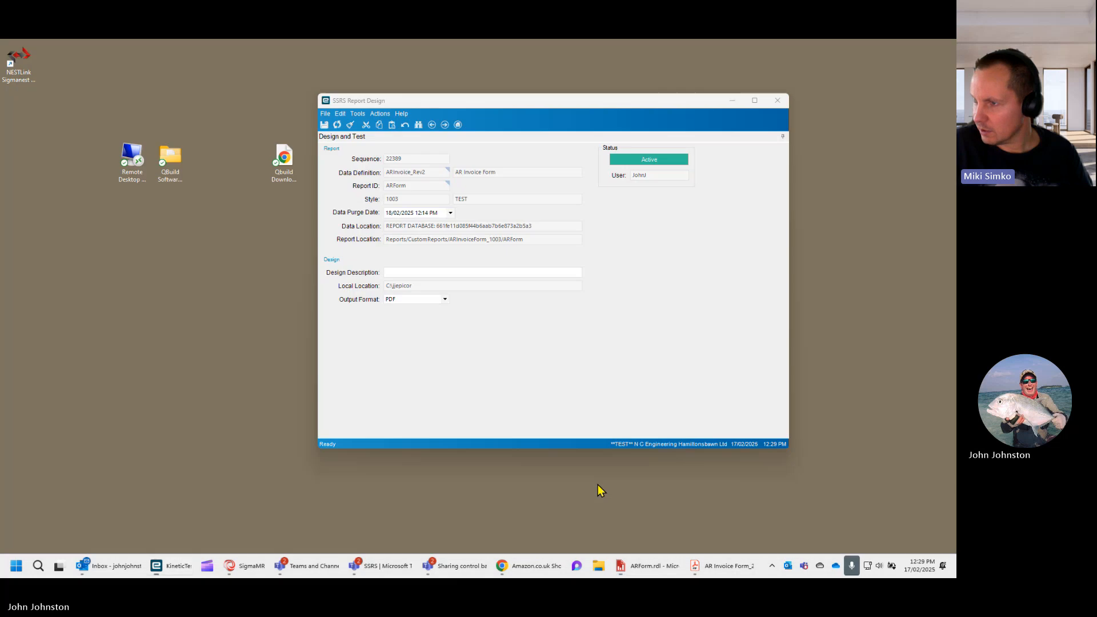
left_click(598, 484)
left_click(381, 113)
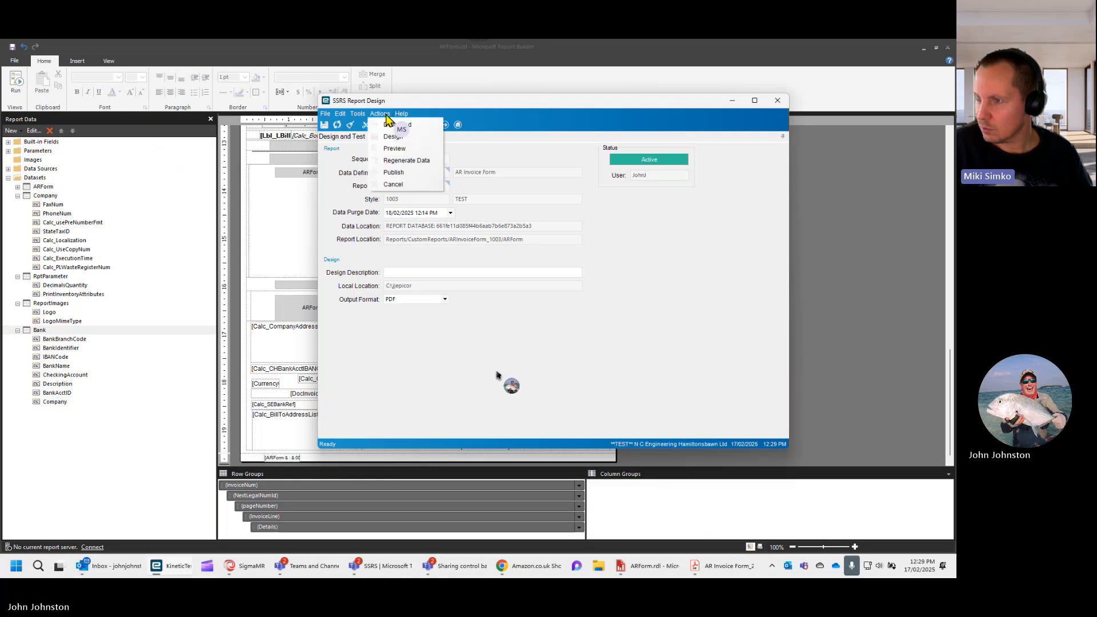
left_click(392, 150)
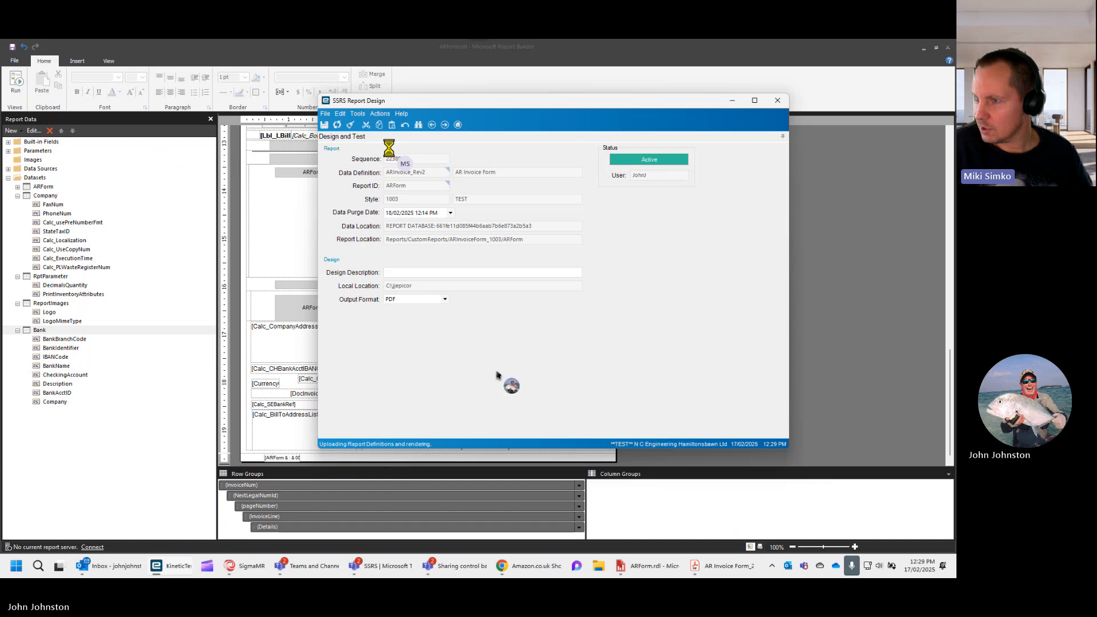
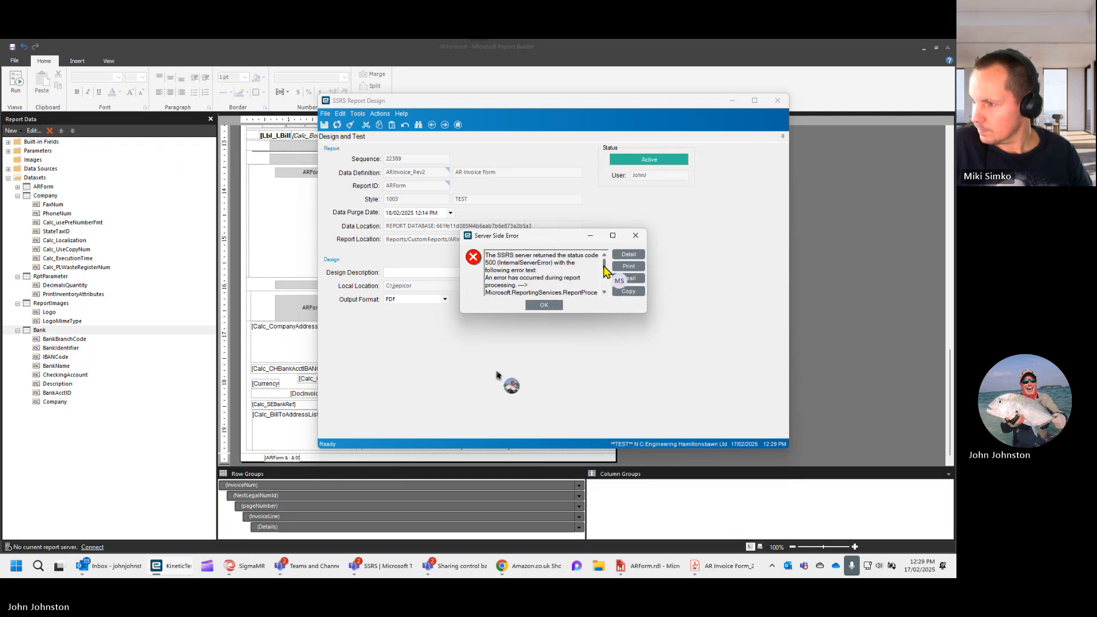
- Read through the full server-side error text from the report preview and dismiss it
left_click_drag(606, 271, 607, 281)
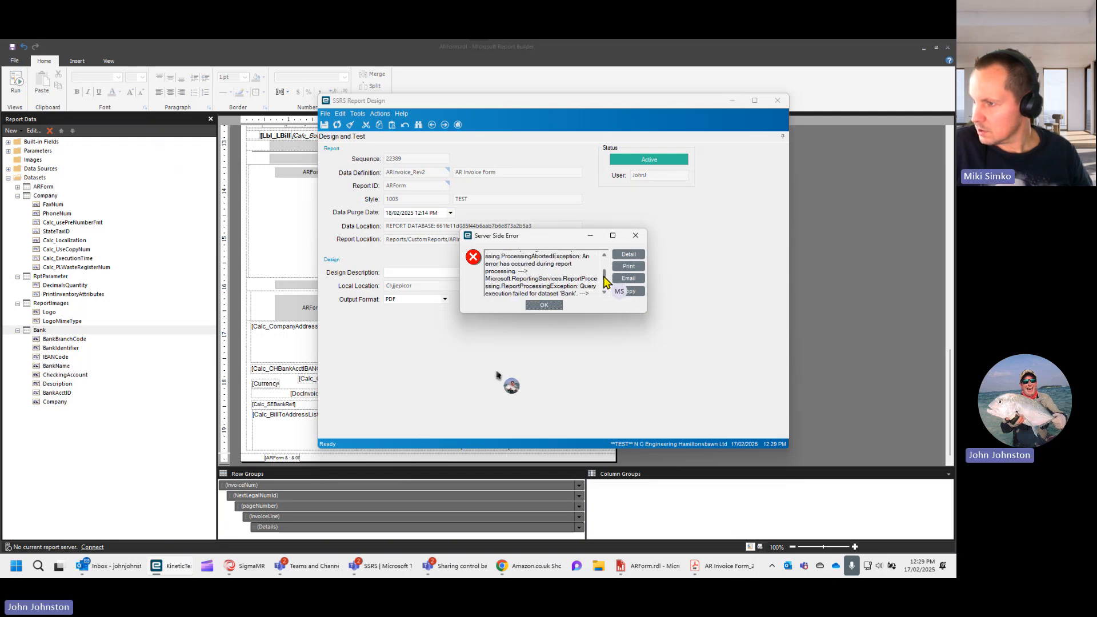
scroll(594, 289, "down", 1)
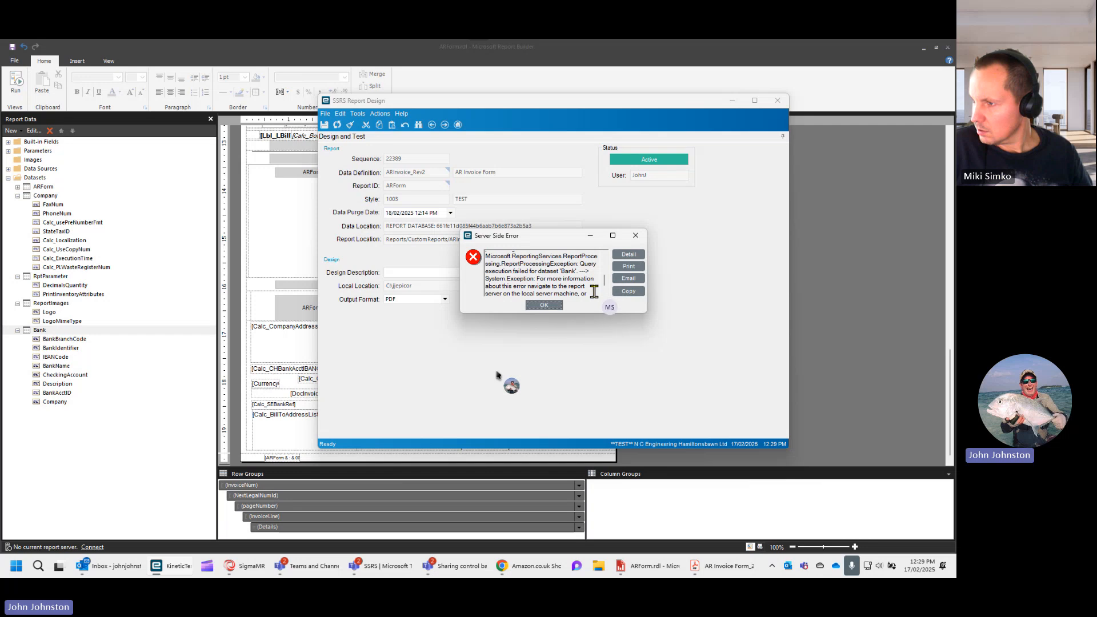
scroll(529, 284, "down", 1)
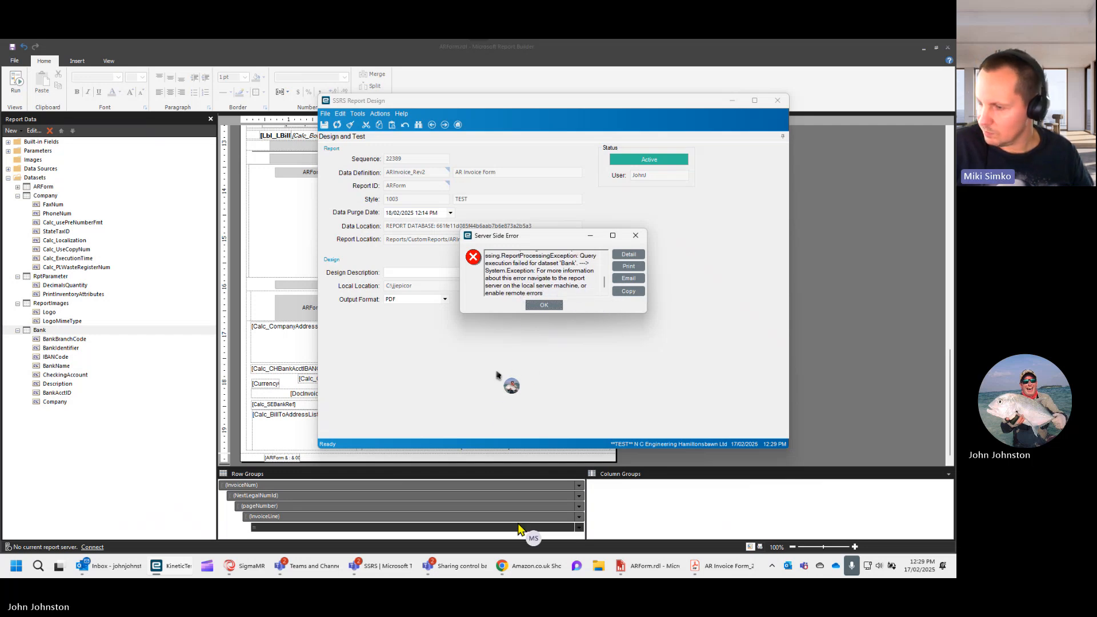
left_click(544, 305)
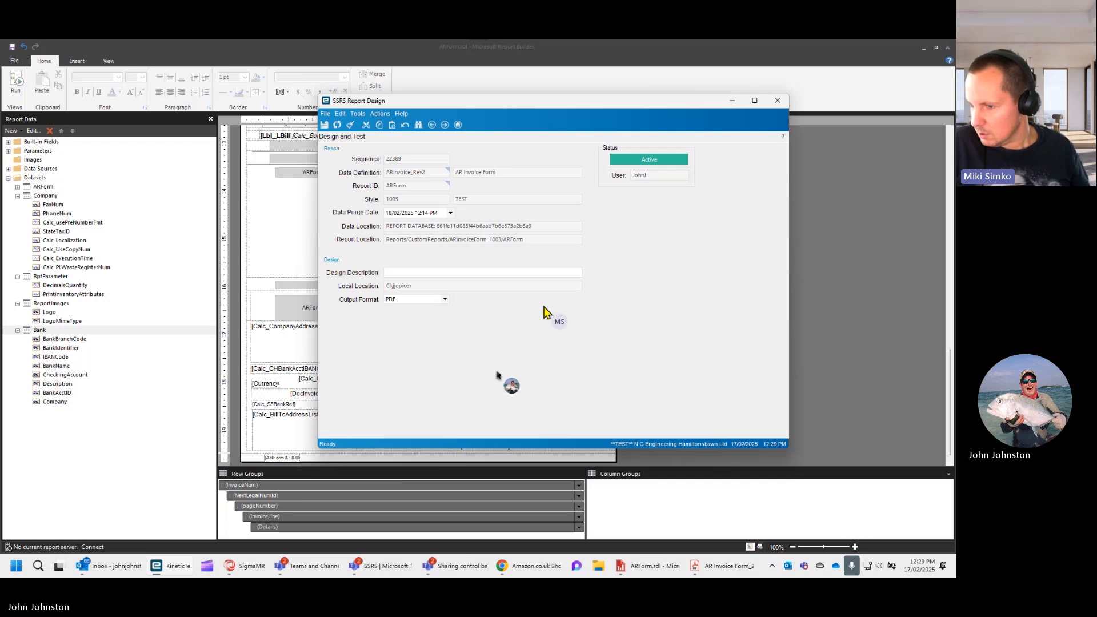
- Return to the ARForm TEST report style and open its ARInvoice_Rev2 report data definition
mouse_move(171, 573)
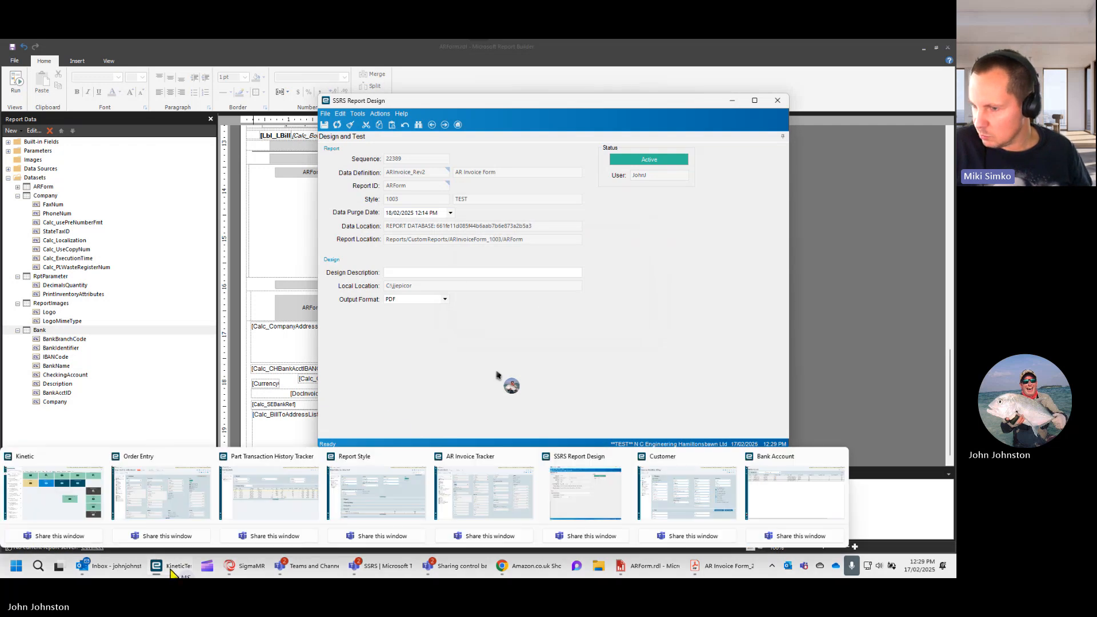
mouse_move(589, 501)
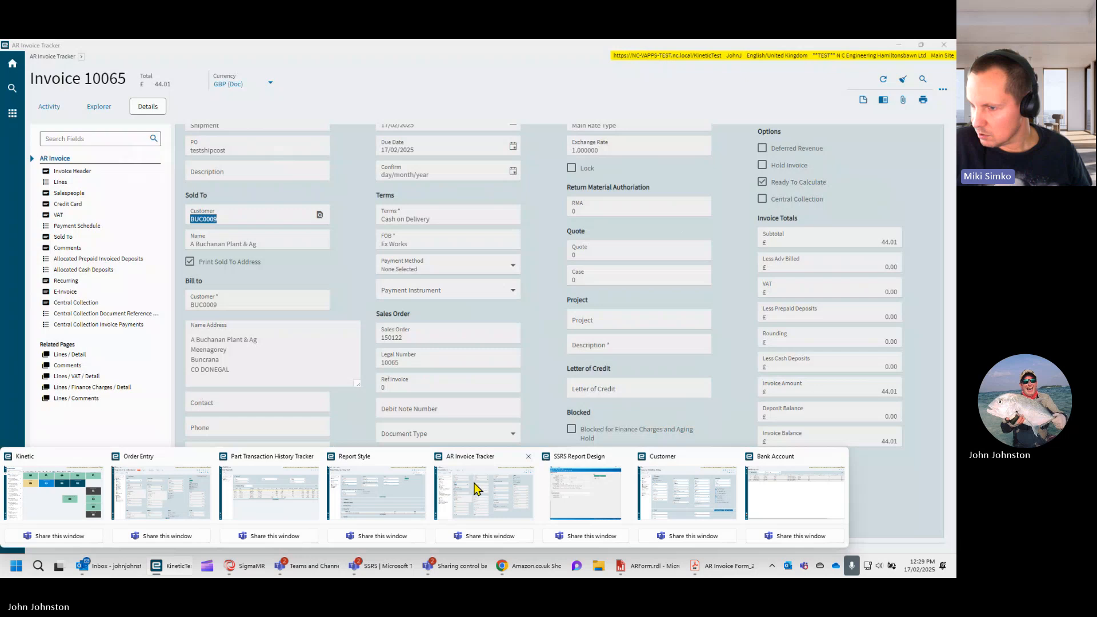
mouse_move(337, 488)
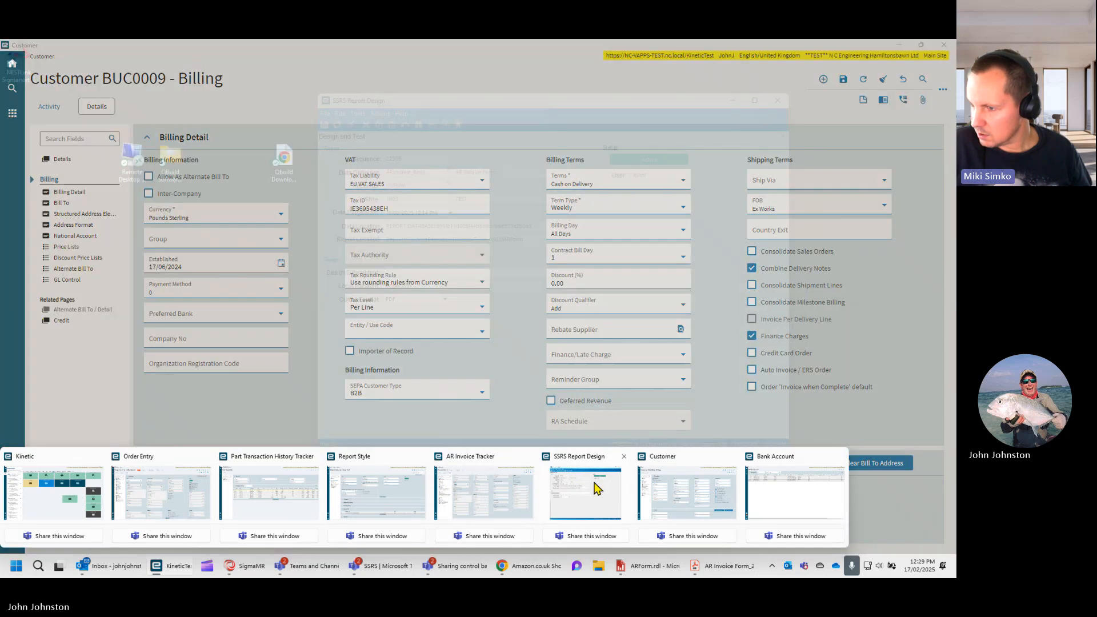
mouse_move(501, 488)
mouse_move(382, 484)
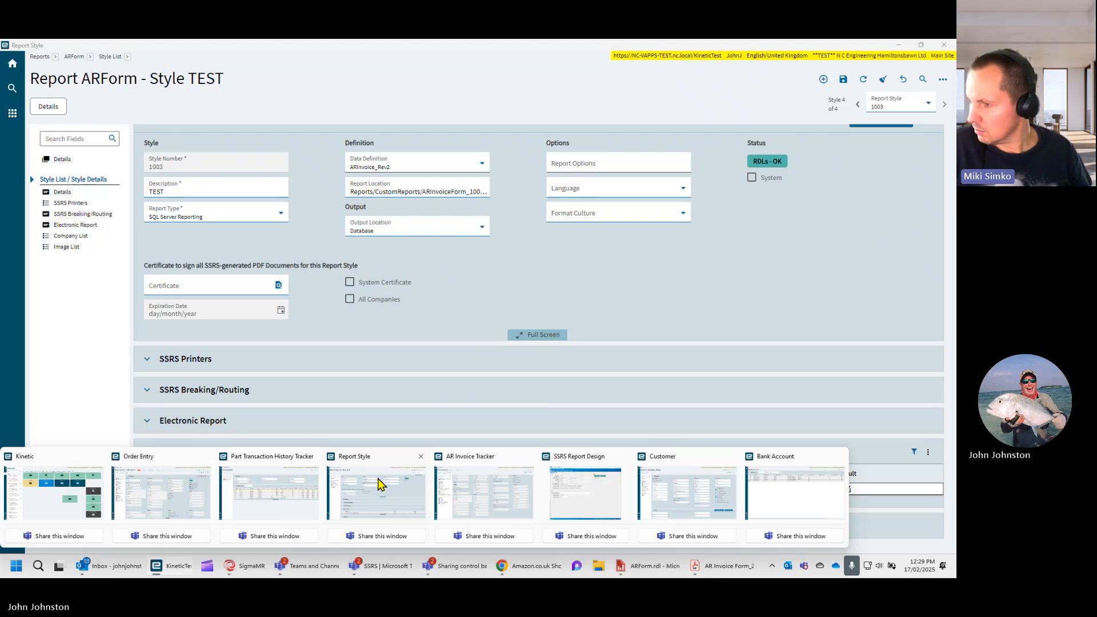
left_click(378, 485)
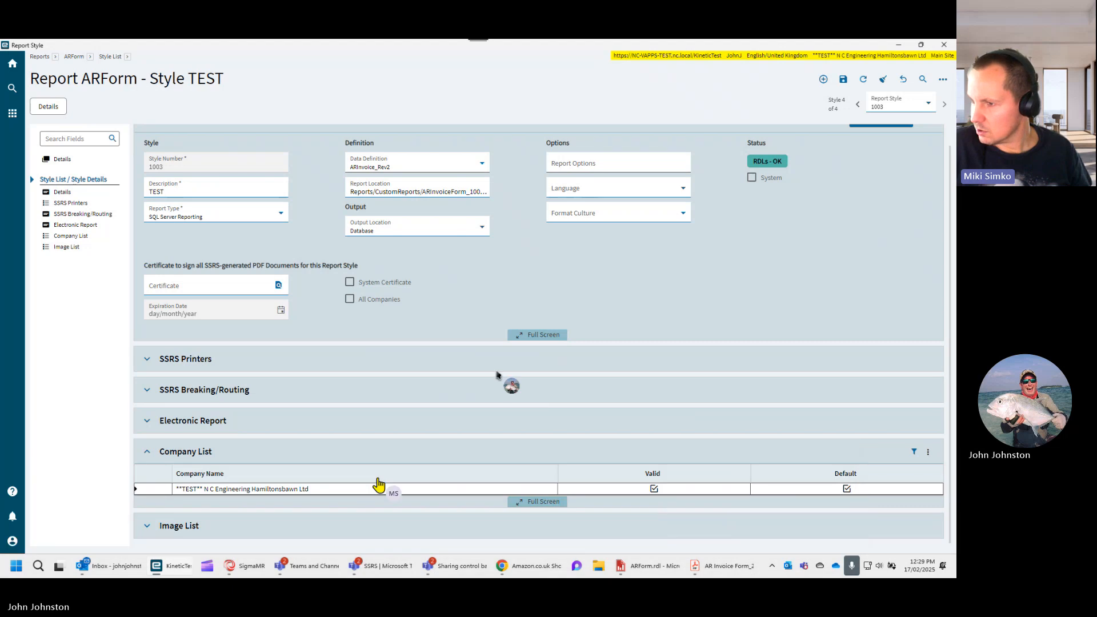
right_click(403, 166)
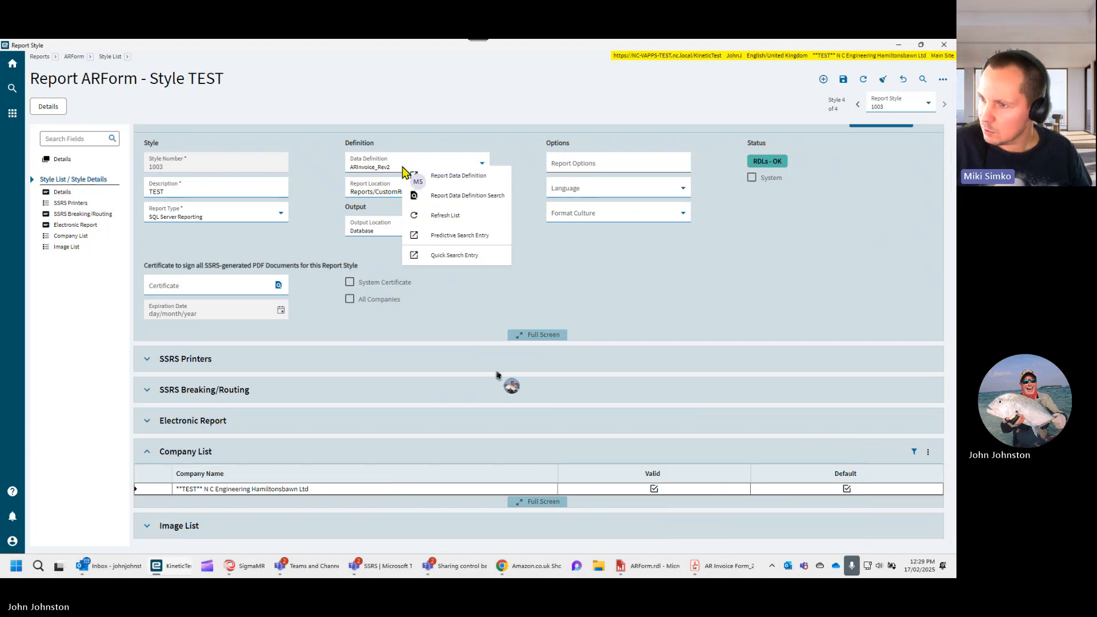
left_click(444, 177)
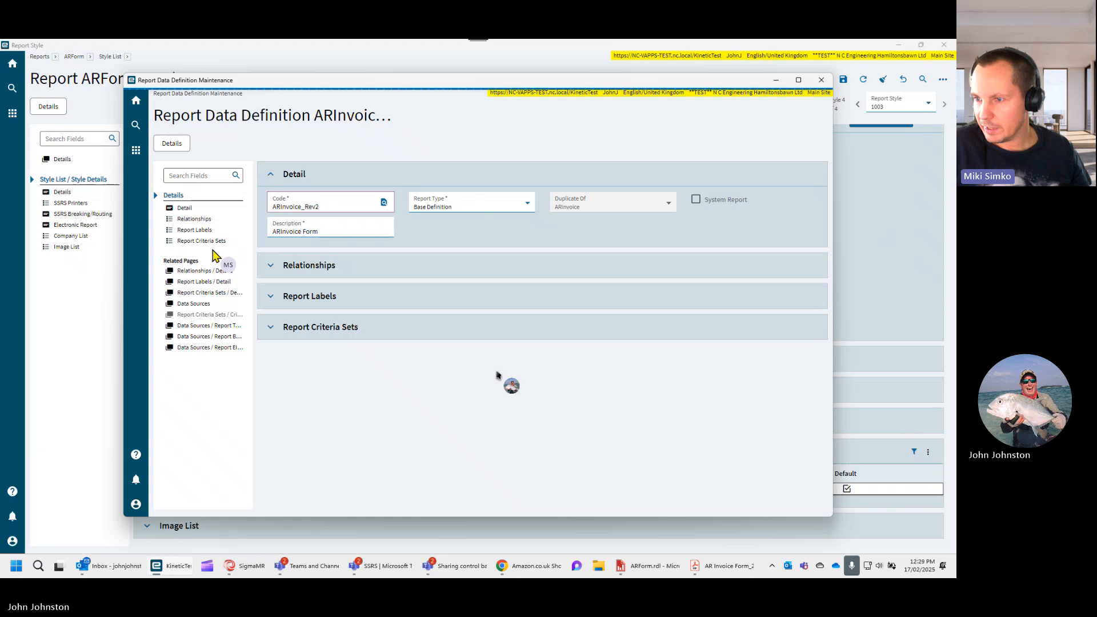
- Open the BankAcct report table from the definition's data sources and expand its exclusions
left_click(192, 305)
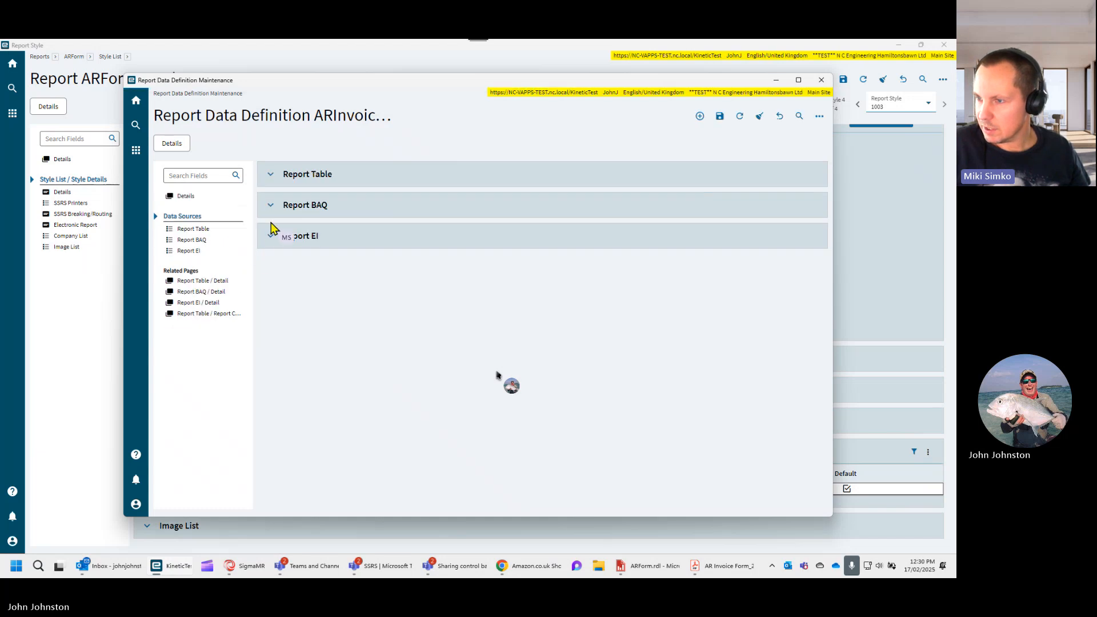
left_click(271, 176)
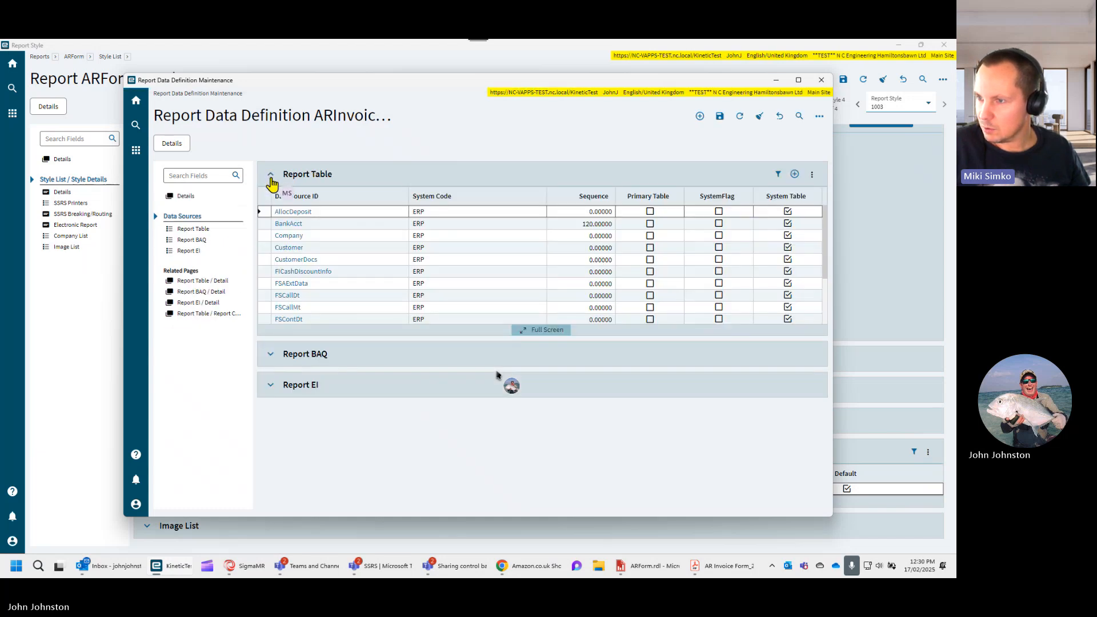
left_click(287, 224)
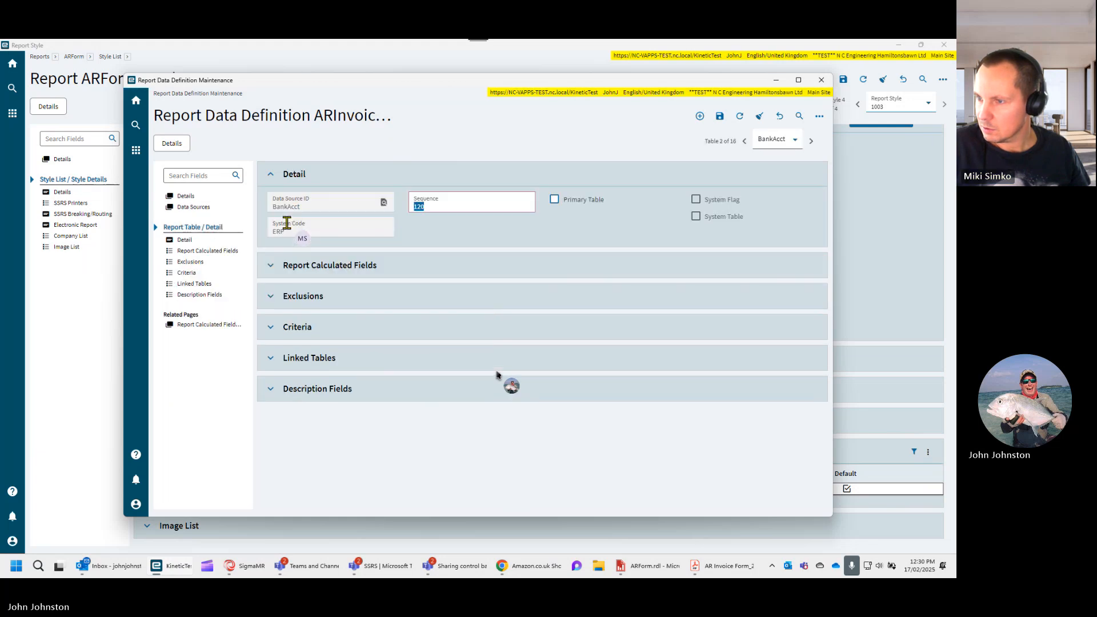
left_click(271, 297)
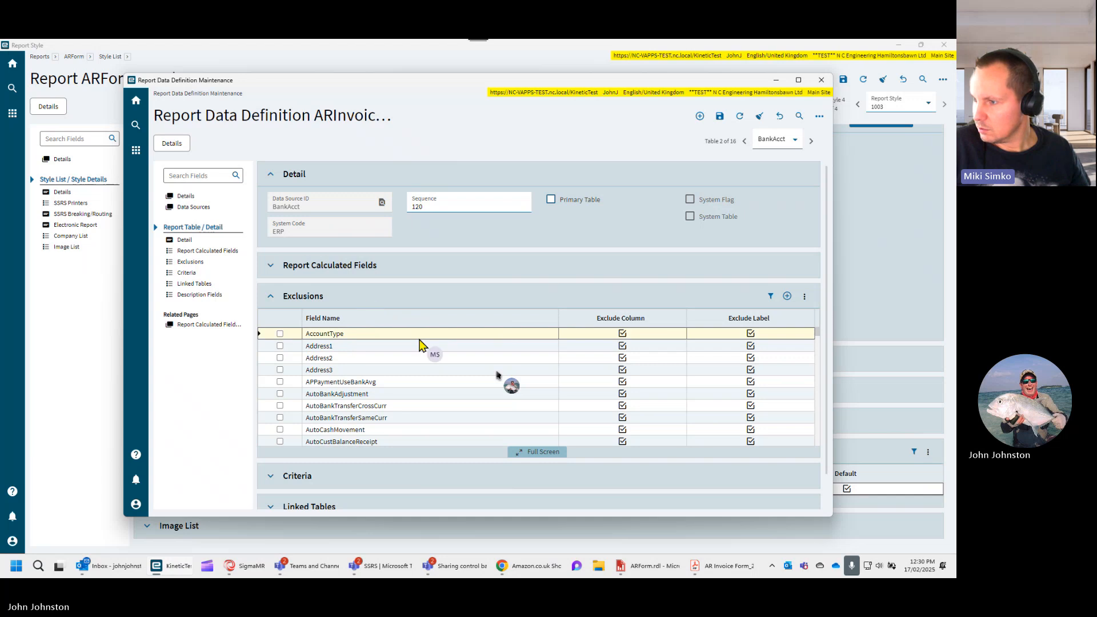
- Clear Exclude Column for the BankName and BankIdentifier fields of the BankAcct table
scroll(435, 363, "down", 1)
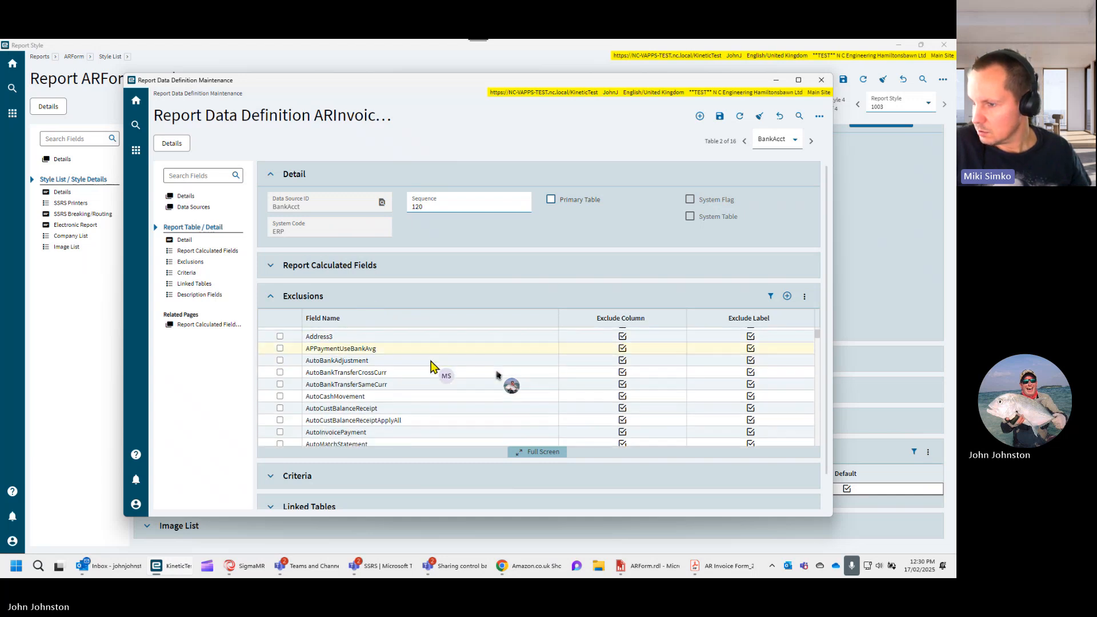
scroll(430, 366, "down", 3)
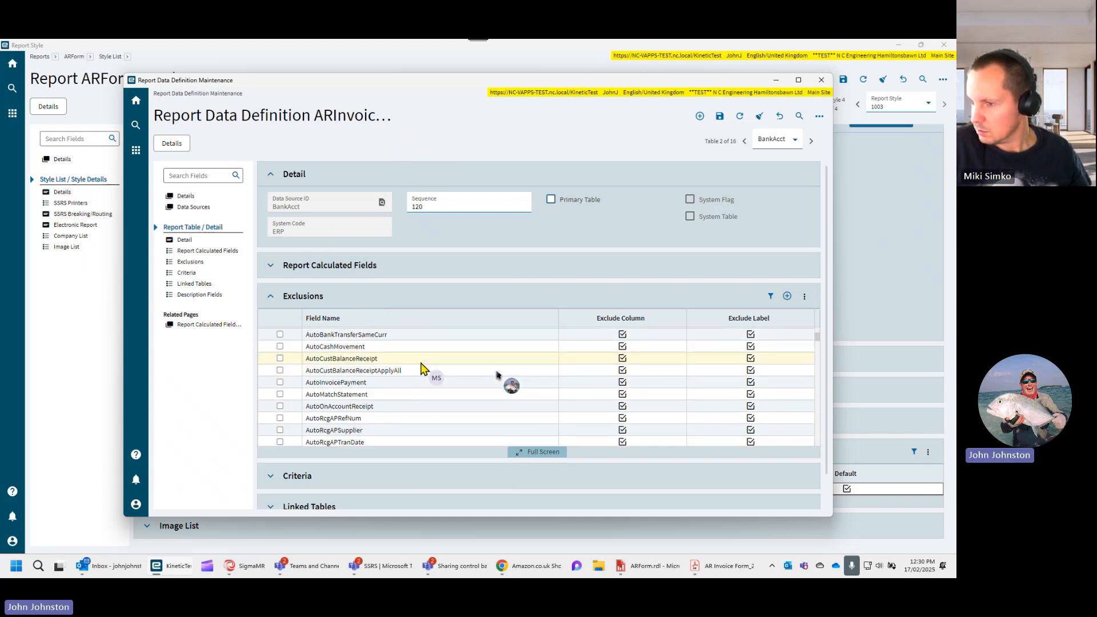
scroll(422, 368, "down", 5)
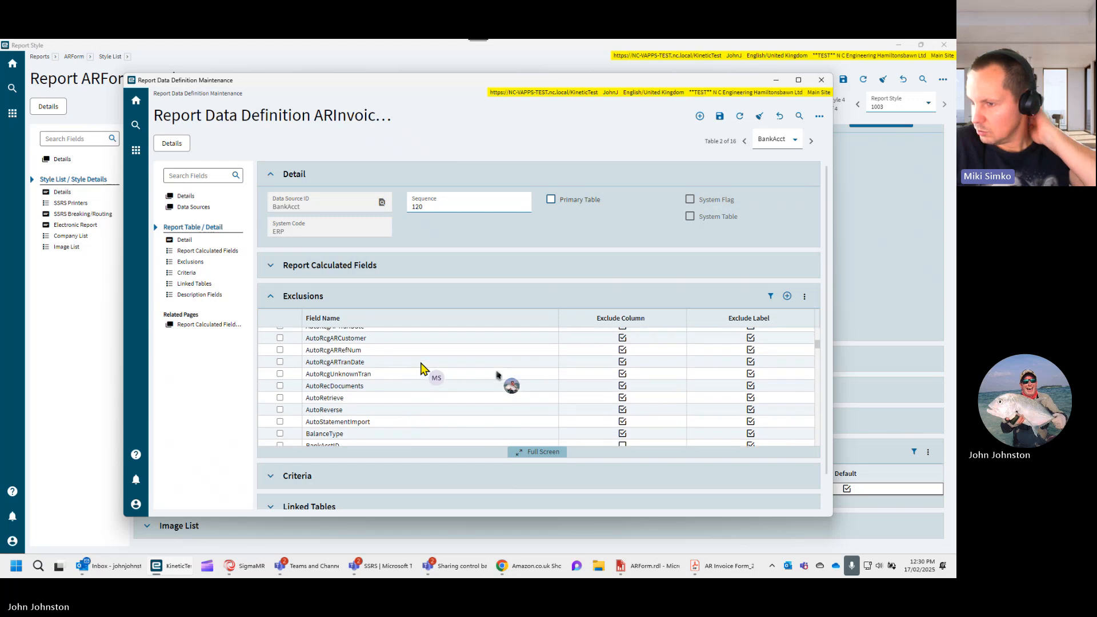
scroll(423, 369, "down", 2)
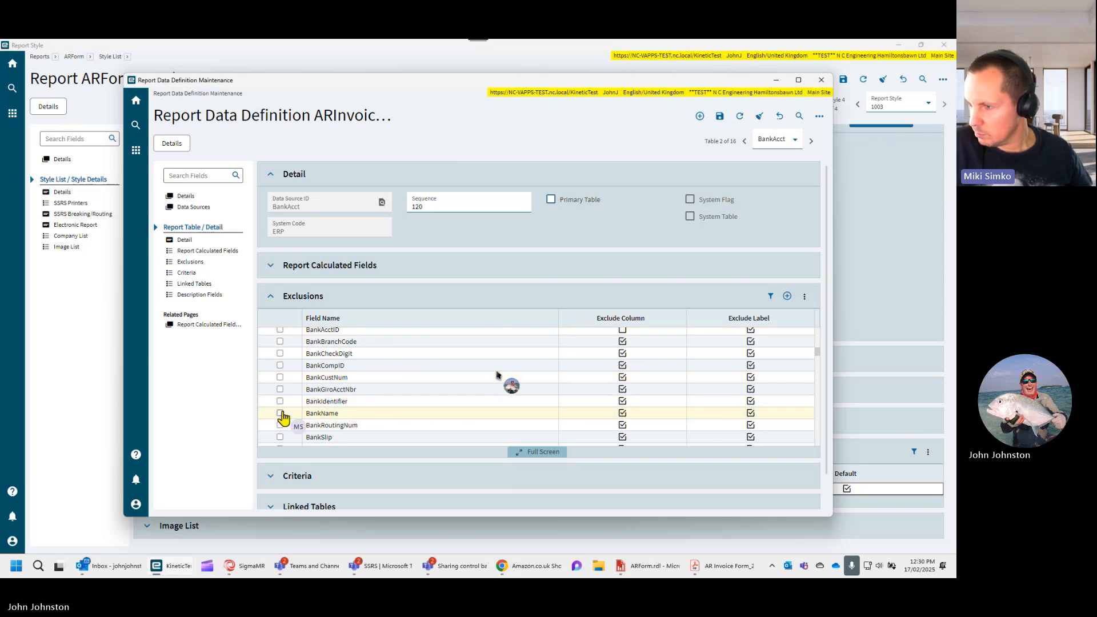
left_click(620, 414)
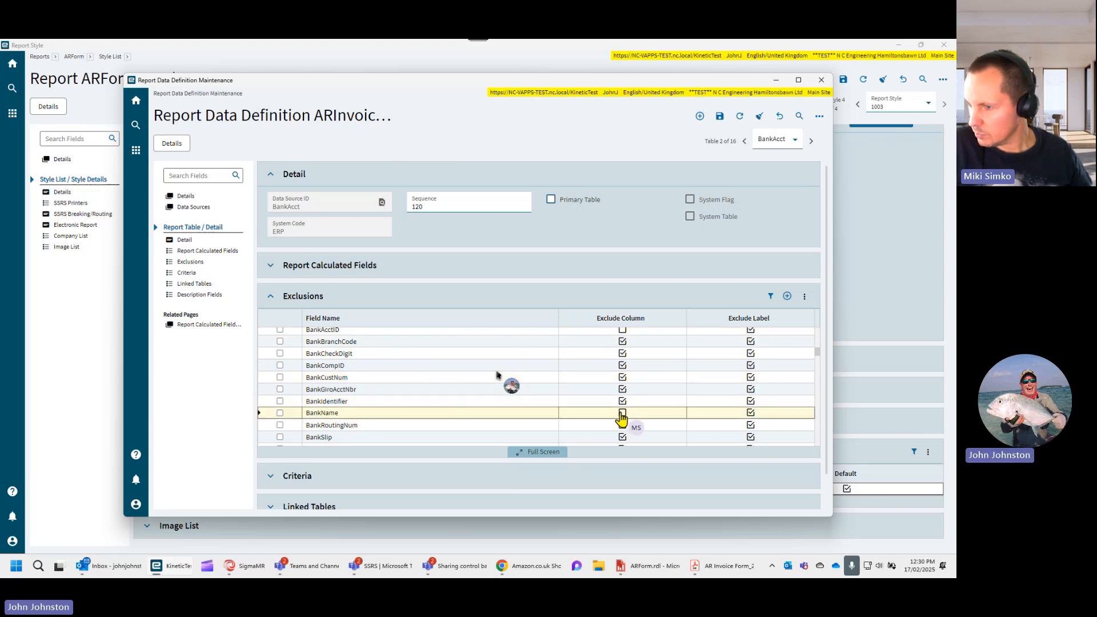
left_click(622, 411)
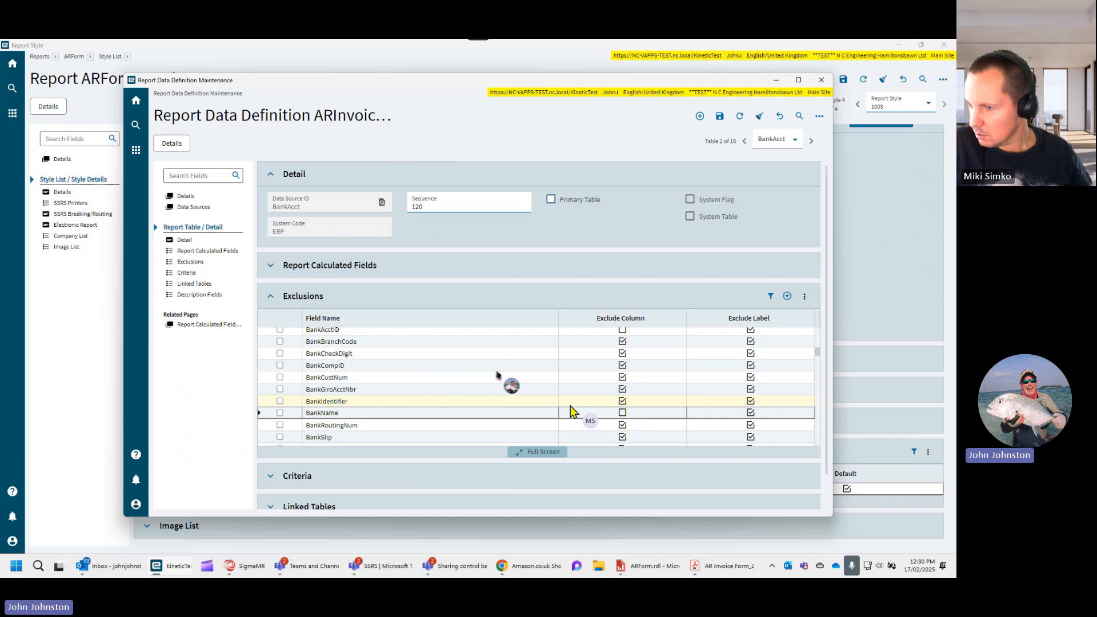
scroll(570, 410, "down", 1)
scroll(537, 410, "down", 1)
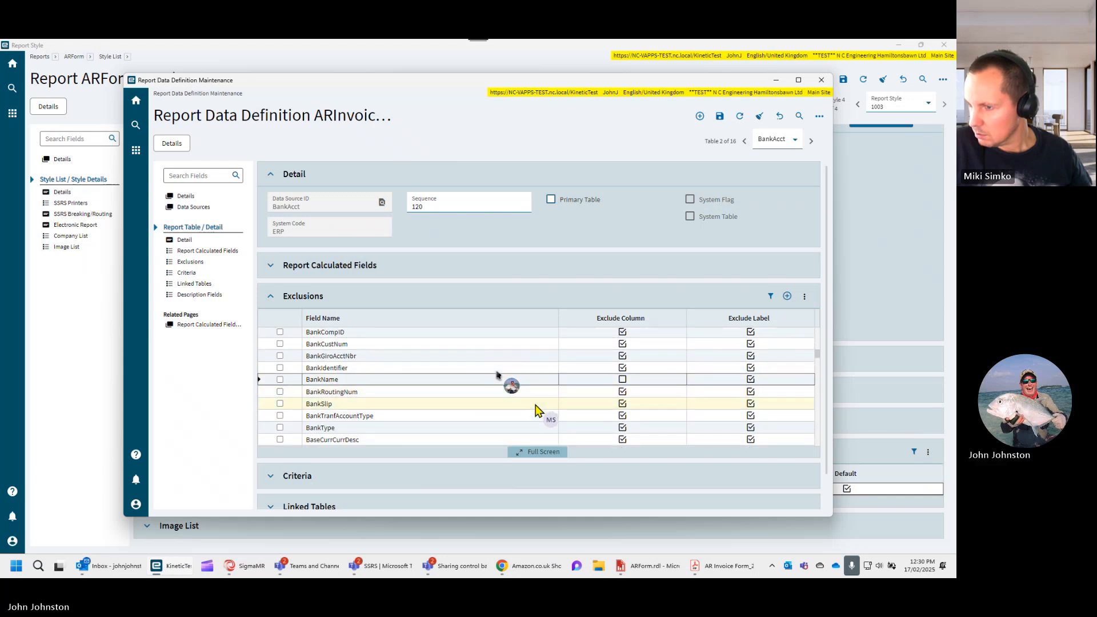
left_click(621, 370)
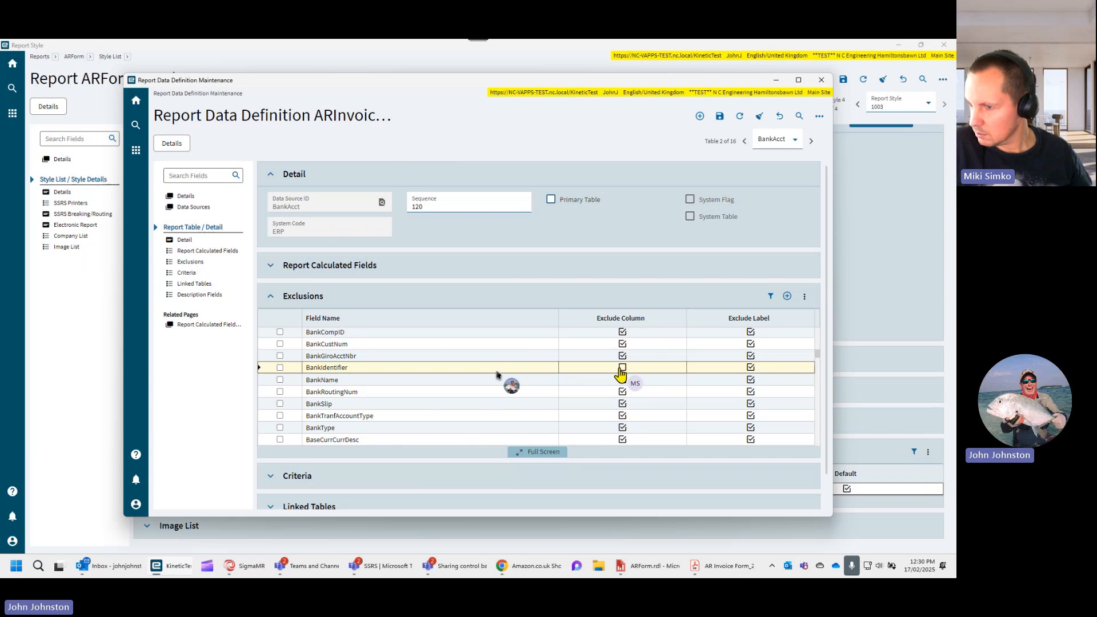
left_click(622, 379)
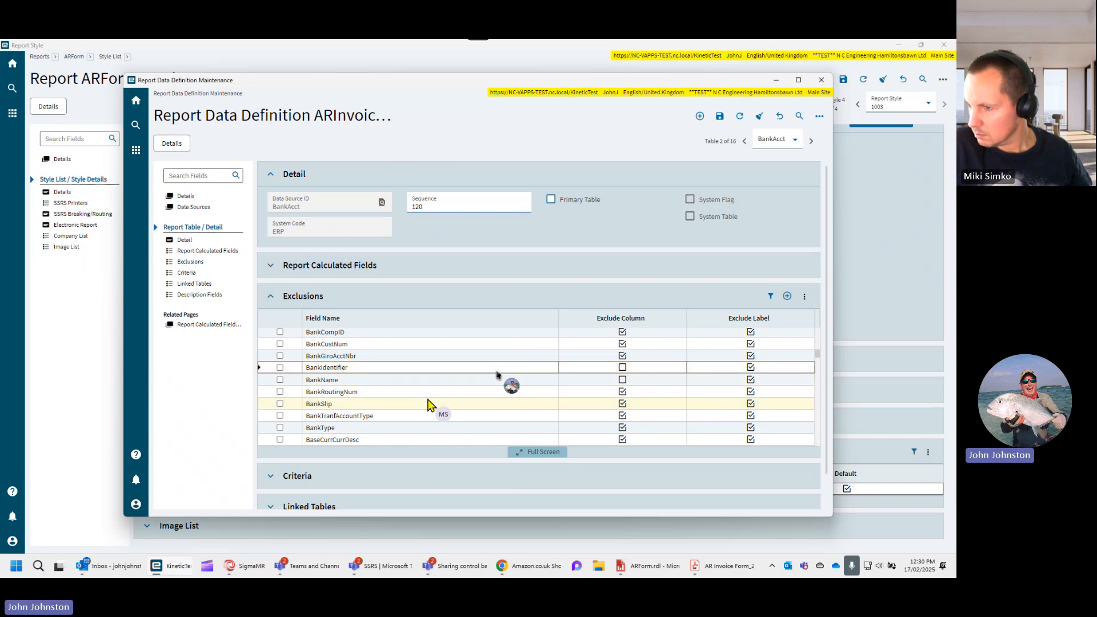
- Clear Exclude Column for the CheckingAccount and Description fields in the BankAcct exclusions
scroll(430, 404, "down", 2)
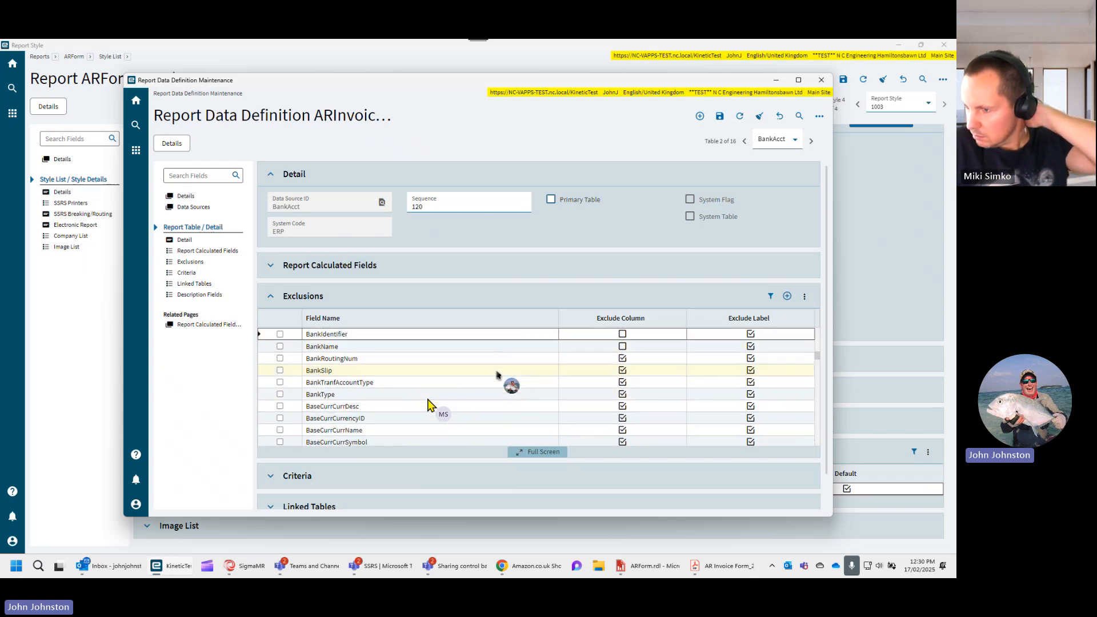
scroll(429, 403, "down", 2)
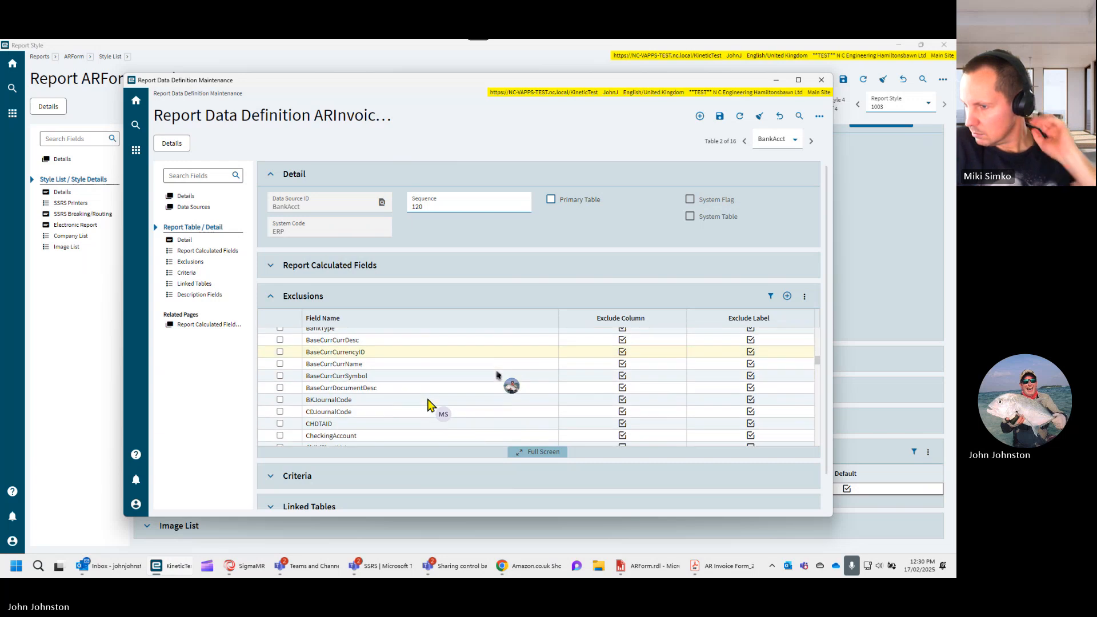
scroll(429, 404, "down", 2)
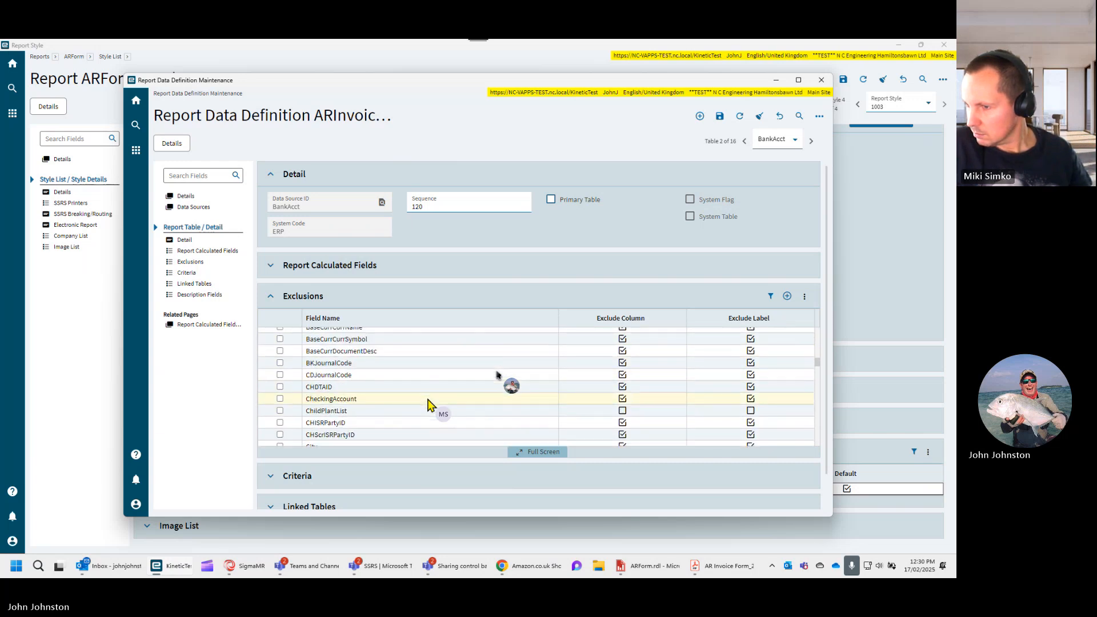
left_click(622, 385)
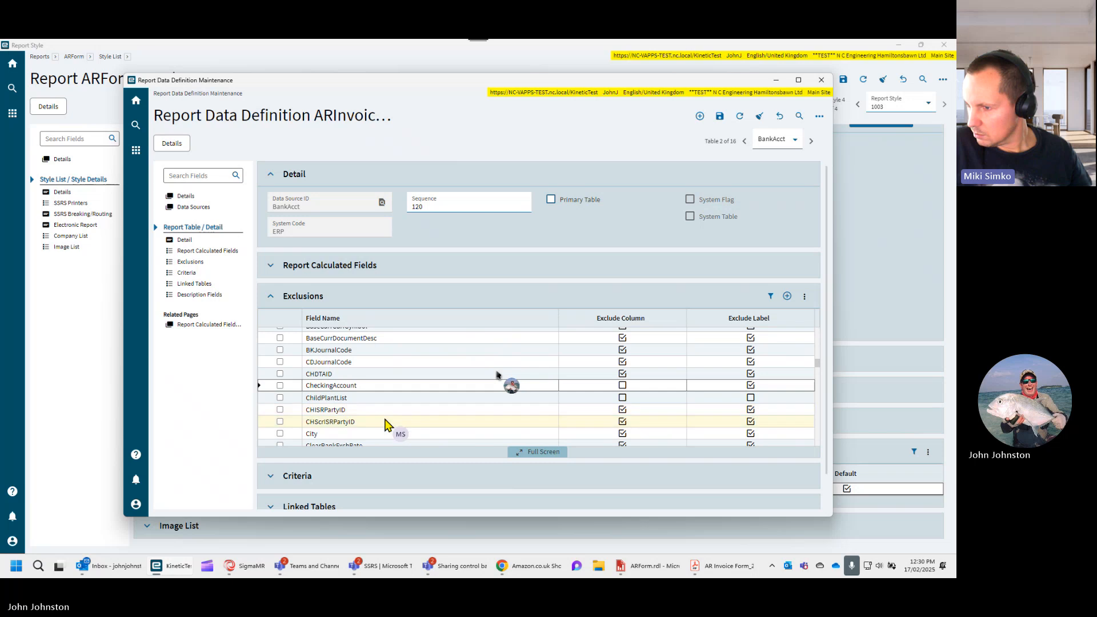
scroll(385, 424, "down", 2)
scroll(386, 424, "down", 3)
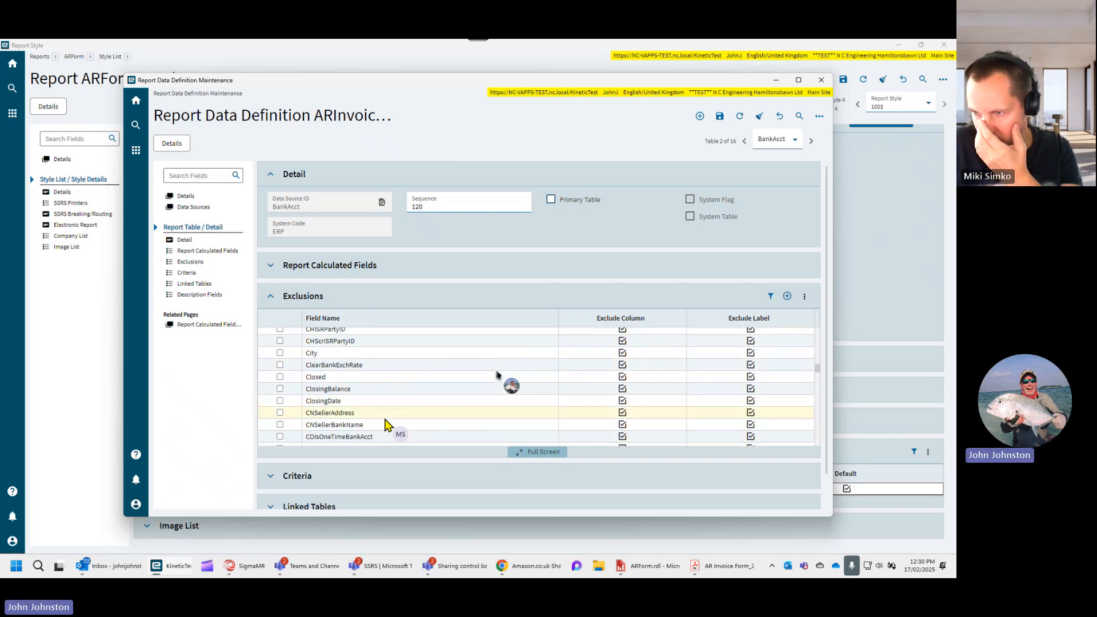
scroll(385, 420, "down", 3)
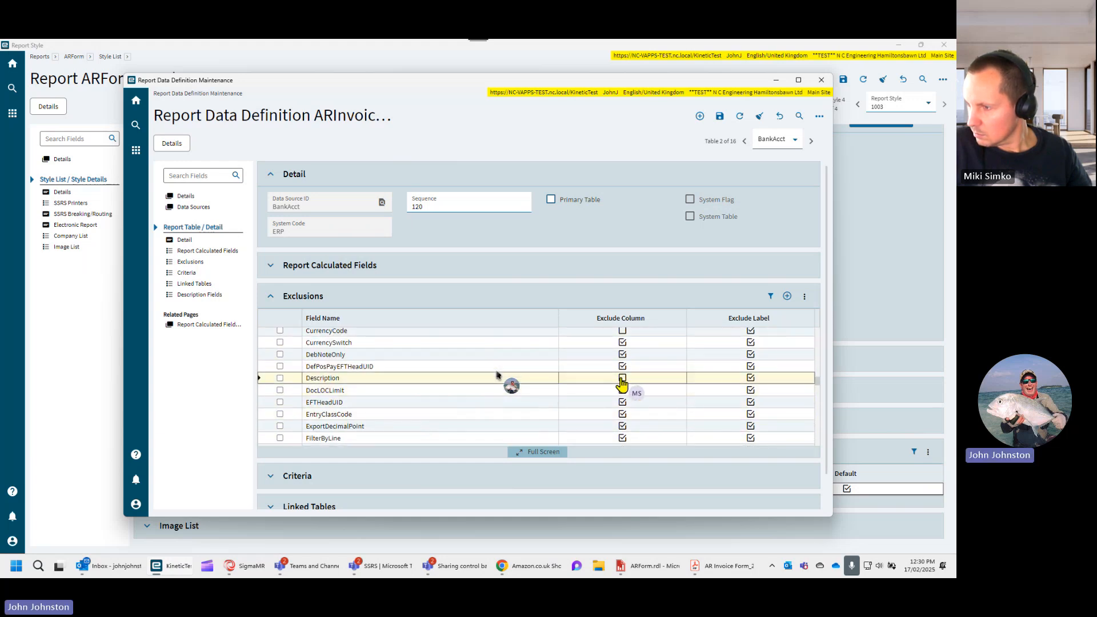
- Filter the BankAcct exclusions by the field name iban and clear Exclude Column for the IBANCode field
scroll(436, 399, "down", 2)
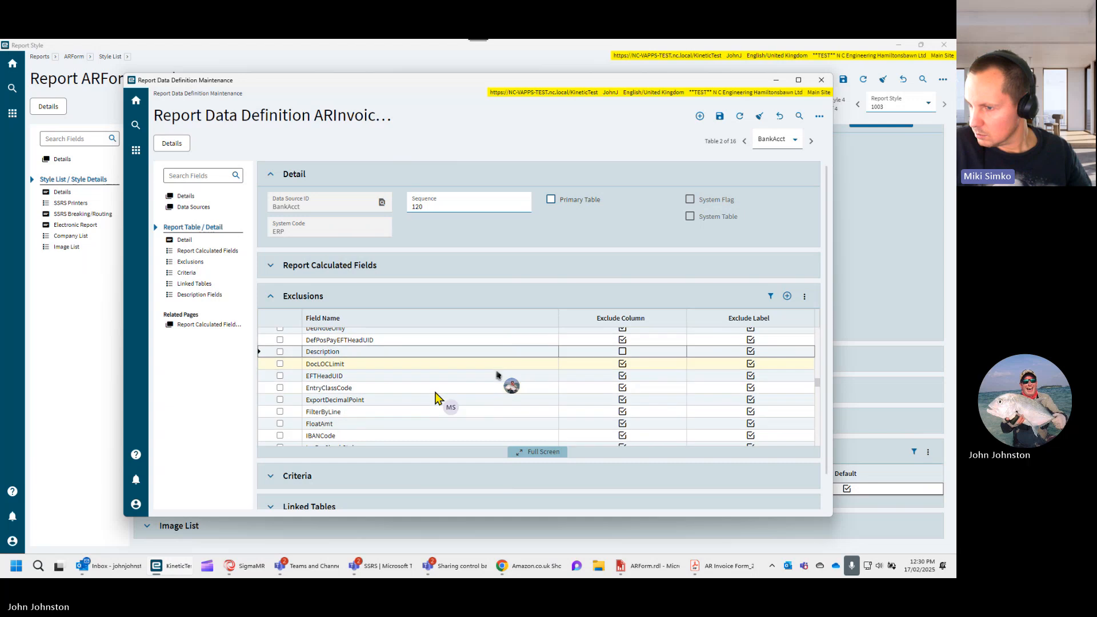
scroll(436, 398, "down", 2)
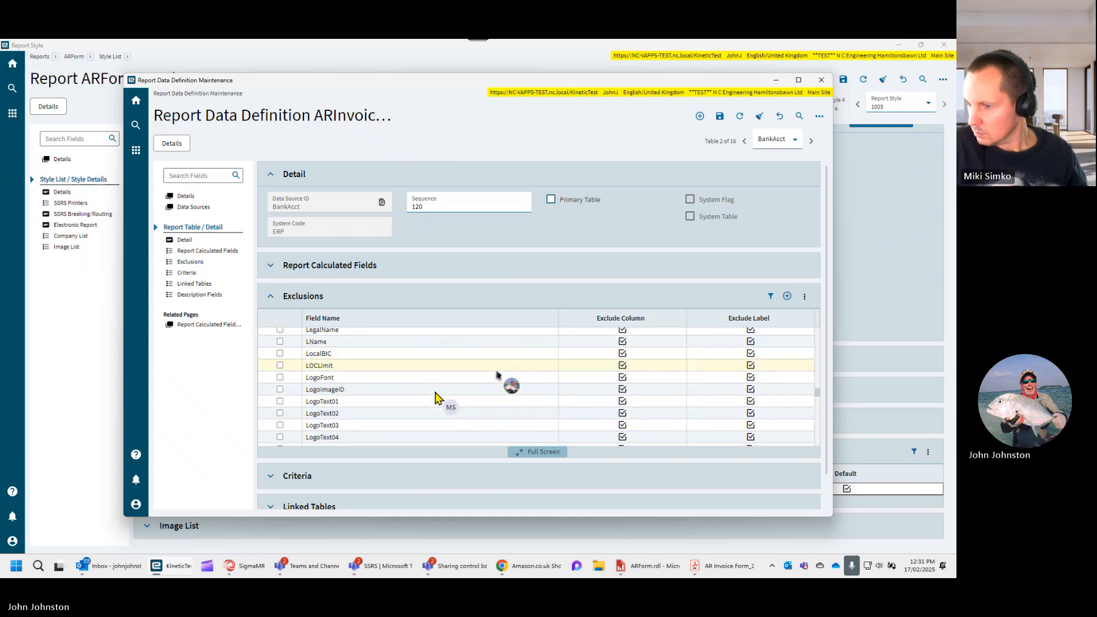
scroll(436, 397, "down", 2)
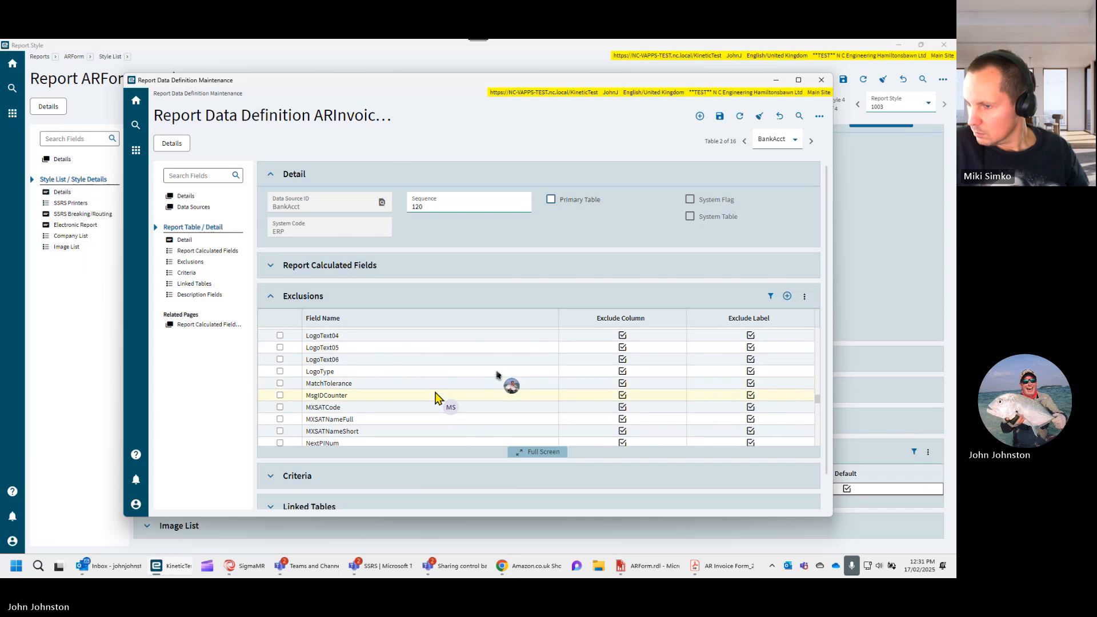
scroll(436, 399, "down", 3)
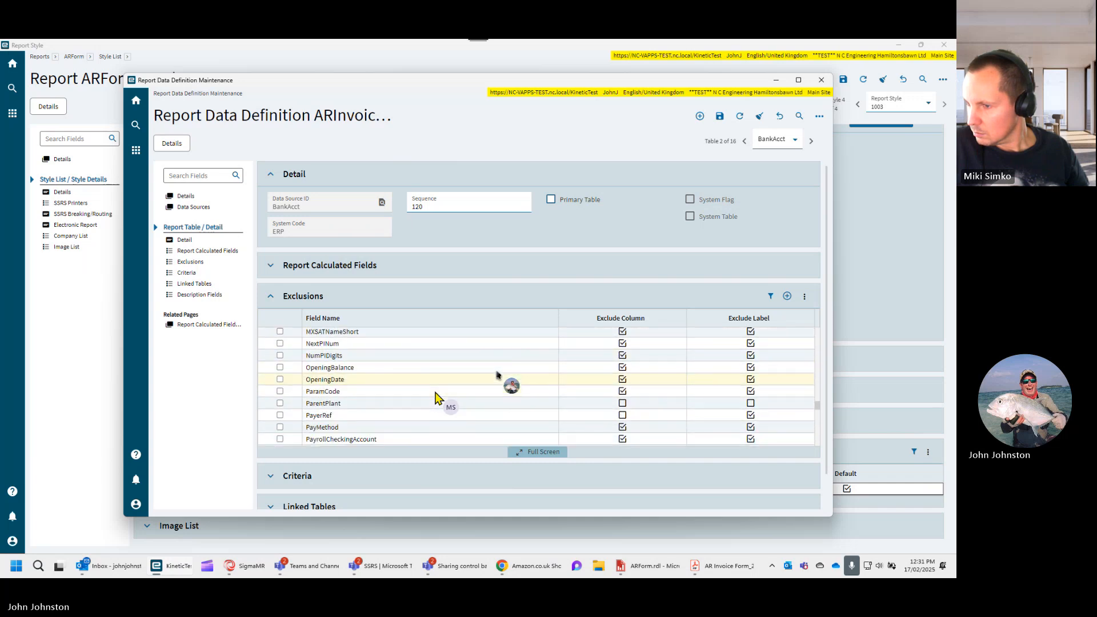
scroll(436, 398, "down", 4)
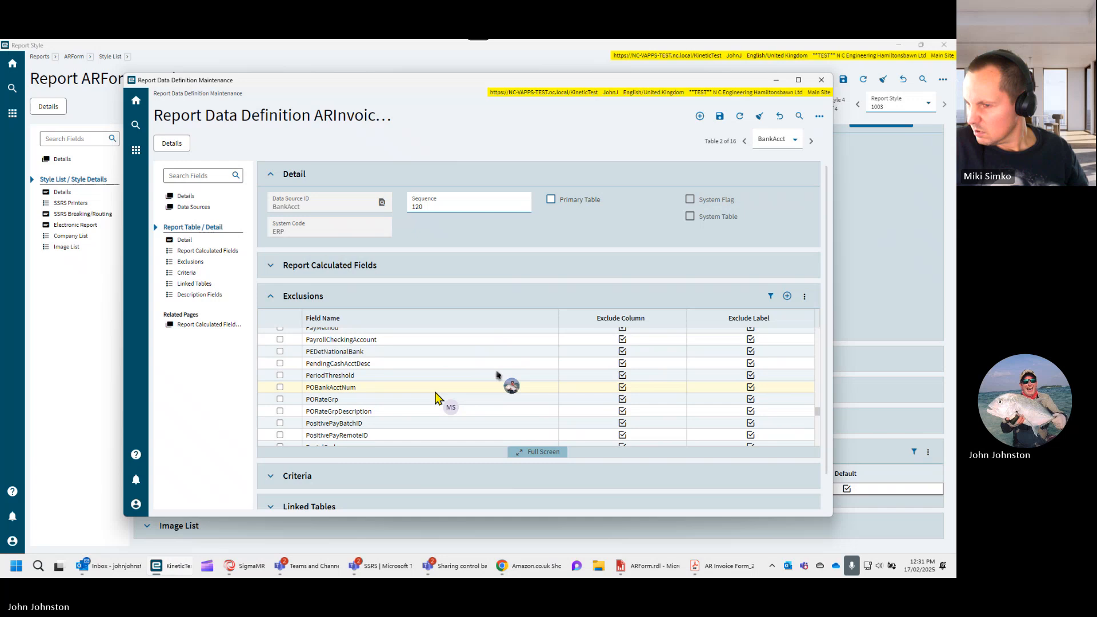
scroll(436, 398, "down", 4)
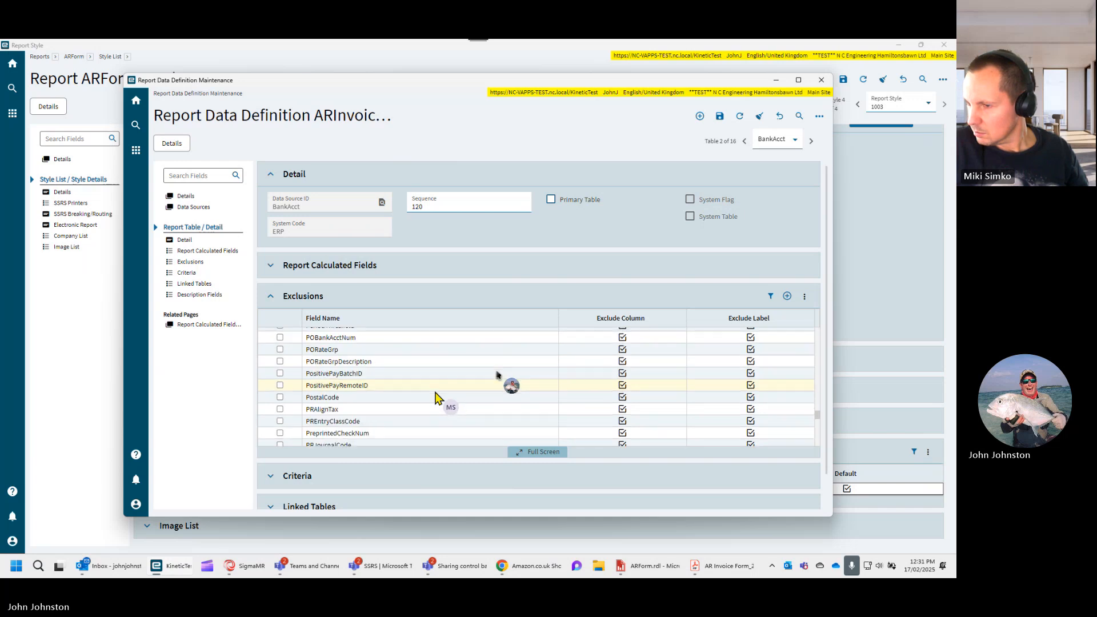
scroll(436, 398, "down", 2)
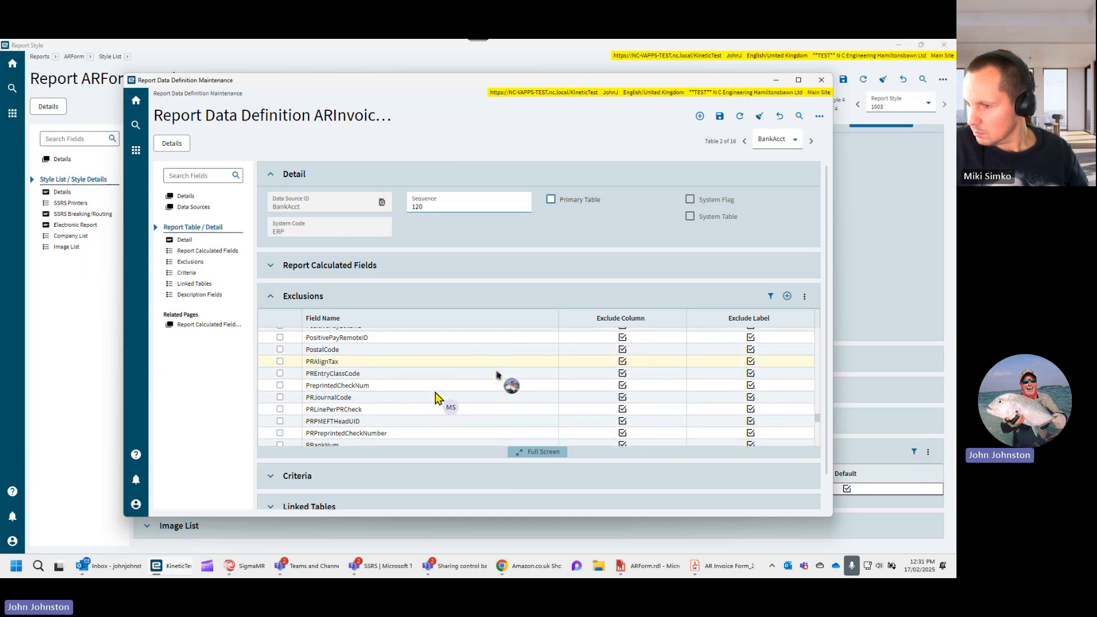
left_click(769, 297)
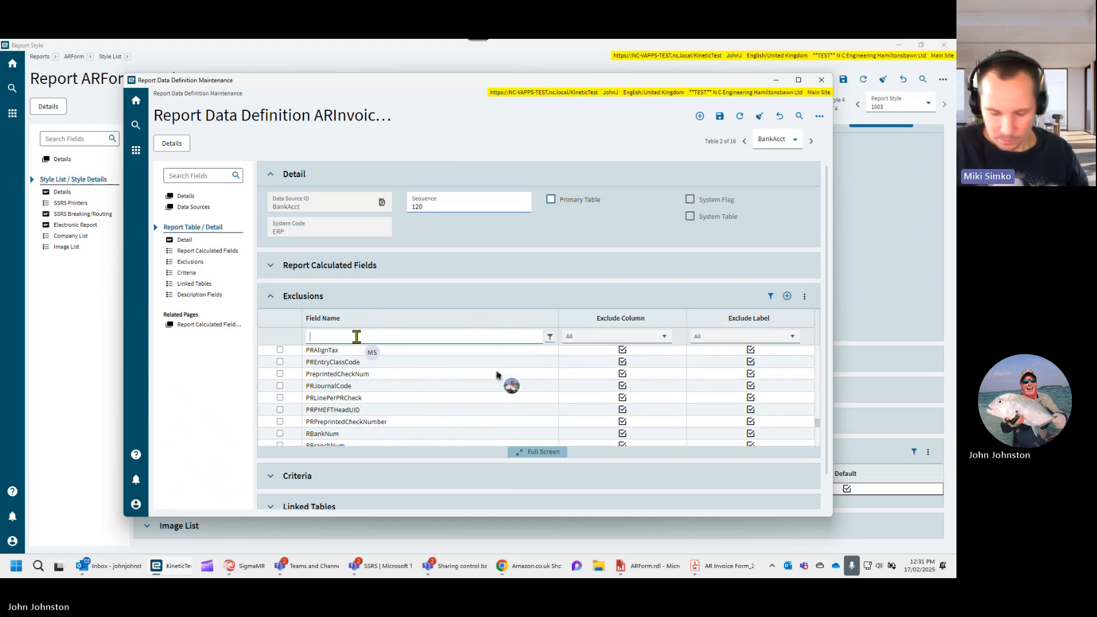
type("iban")
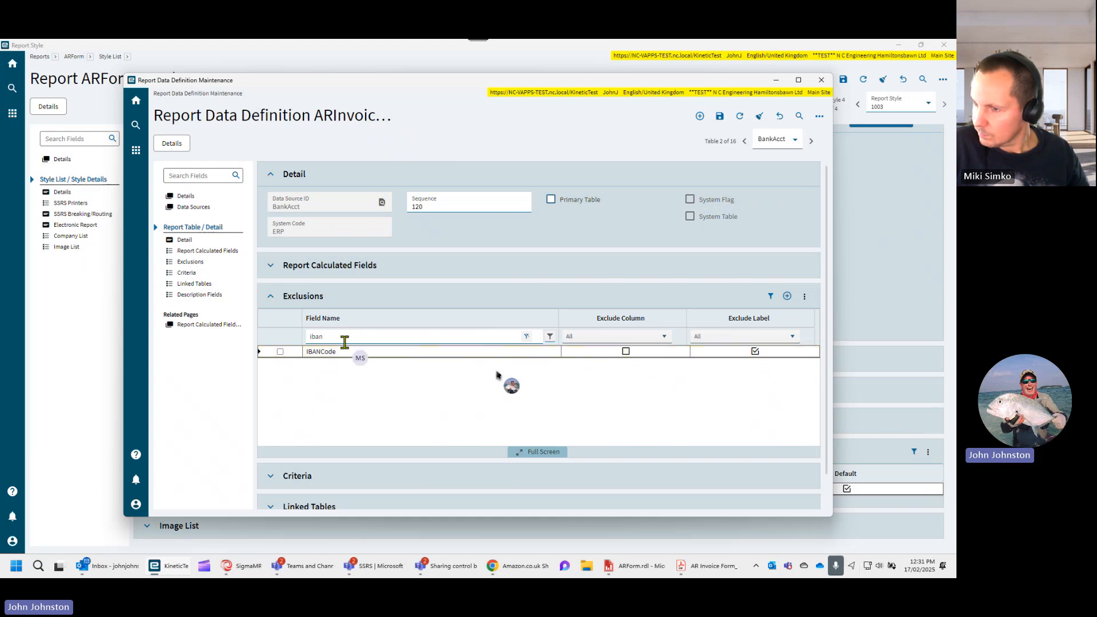
- Check the Exclude Column settings of the fields matching bran and bank, and save the report data definition
left_click_drag(336, 339, 281, 341)
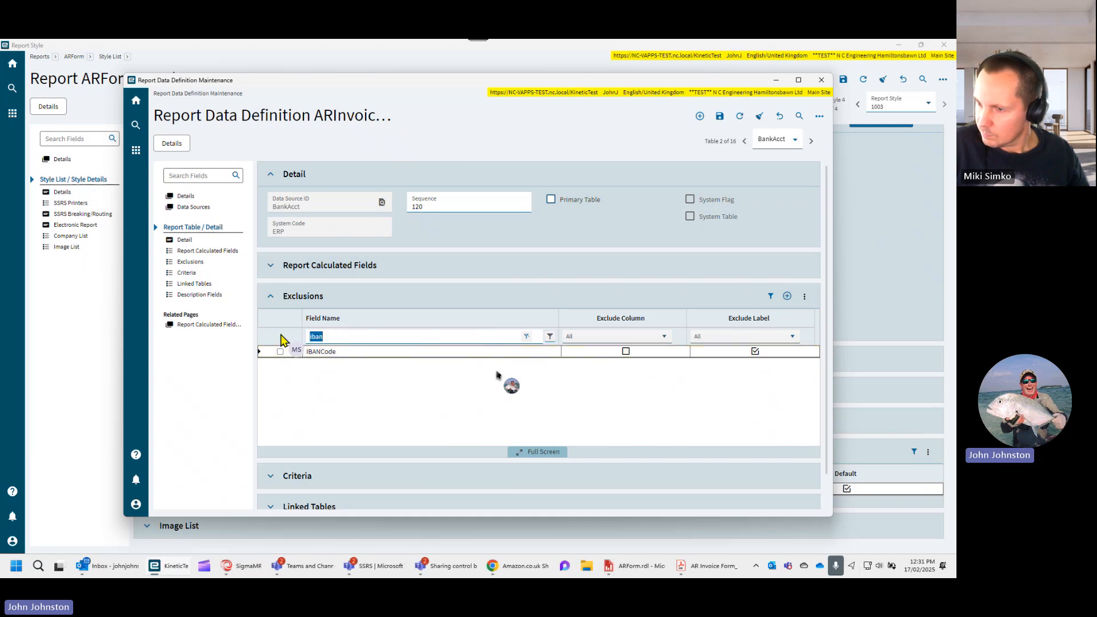
type("bran")
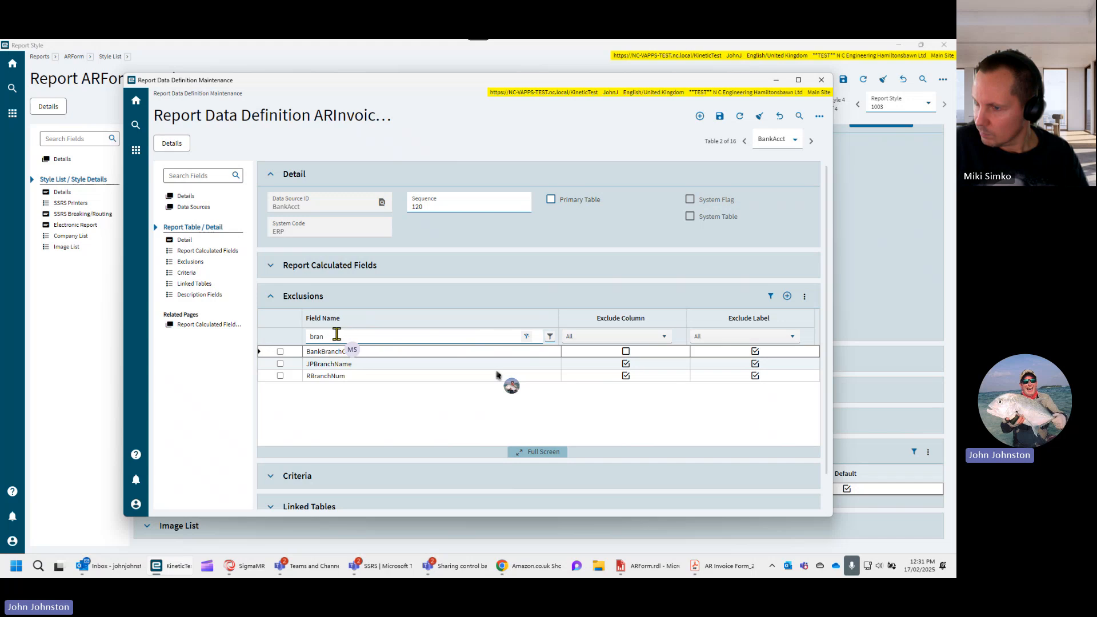
left_click_drag(336, 335, 237, 336)
type("ban")
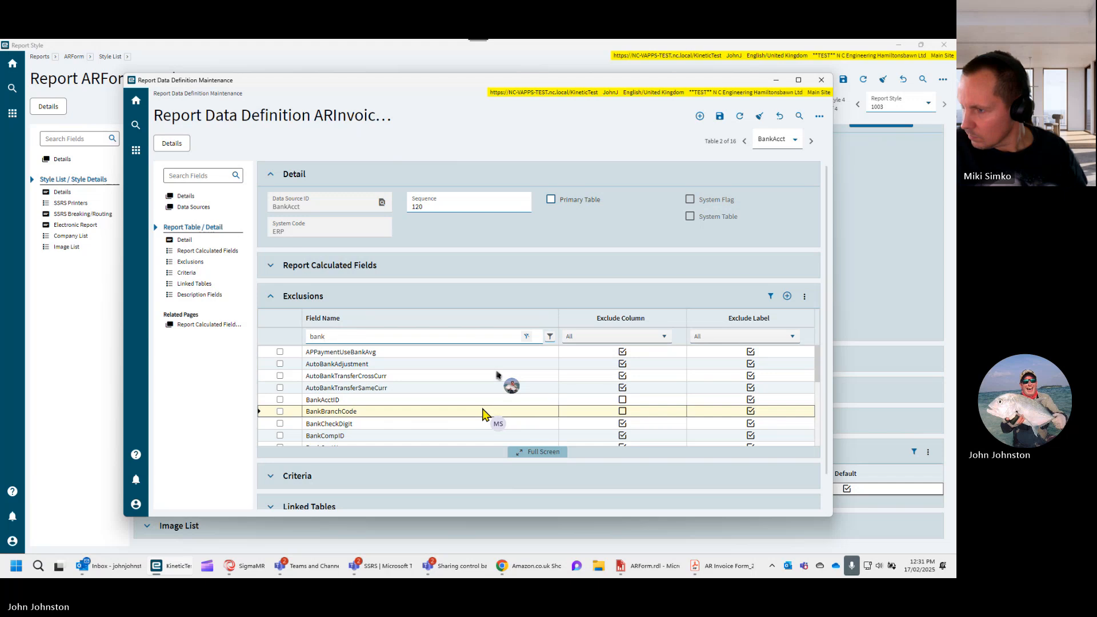
scroll(482, 414, "down", 1)
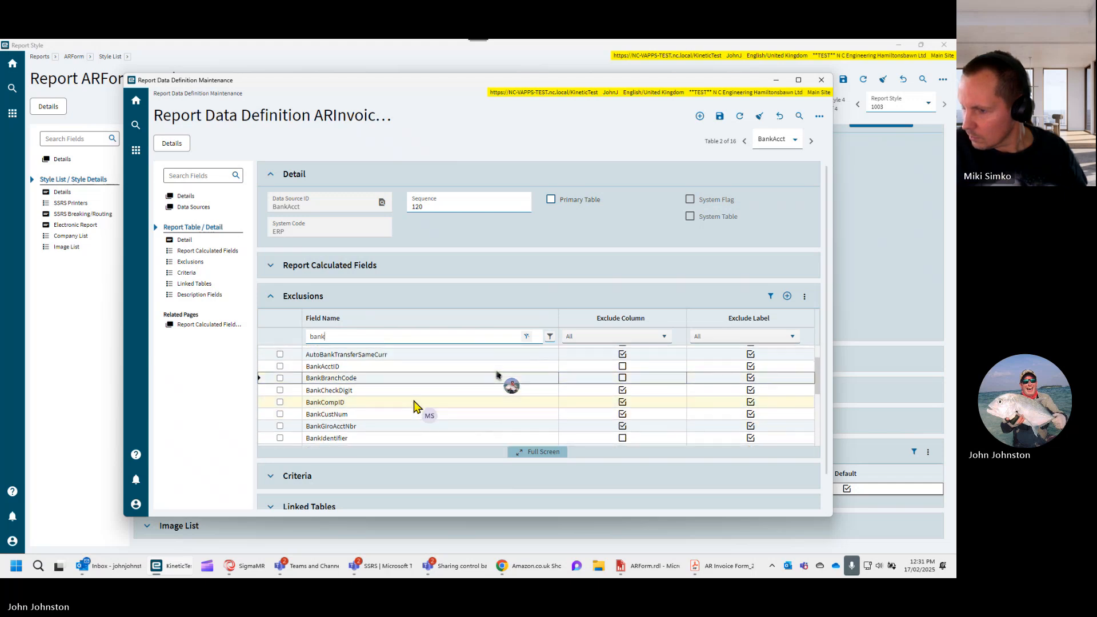
scroll(368, 420, "down", 1)
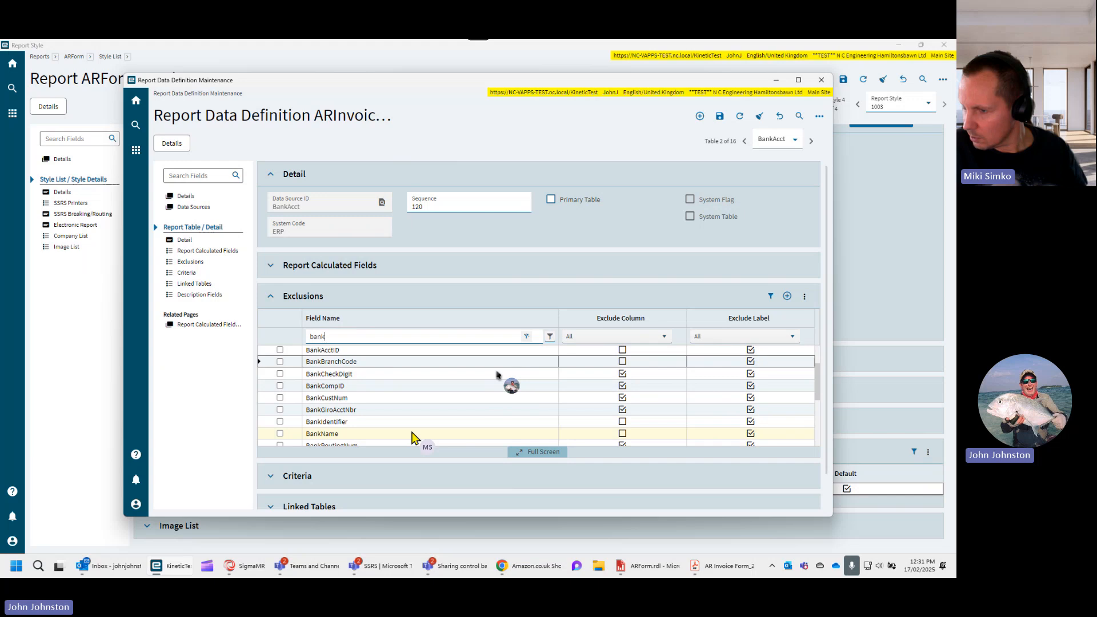
scroll(412, 437, "down", 2)
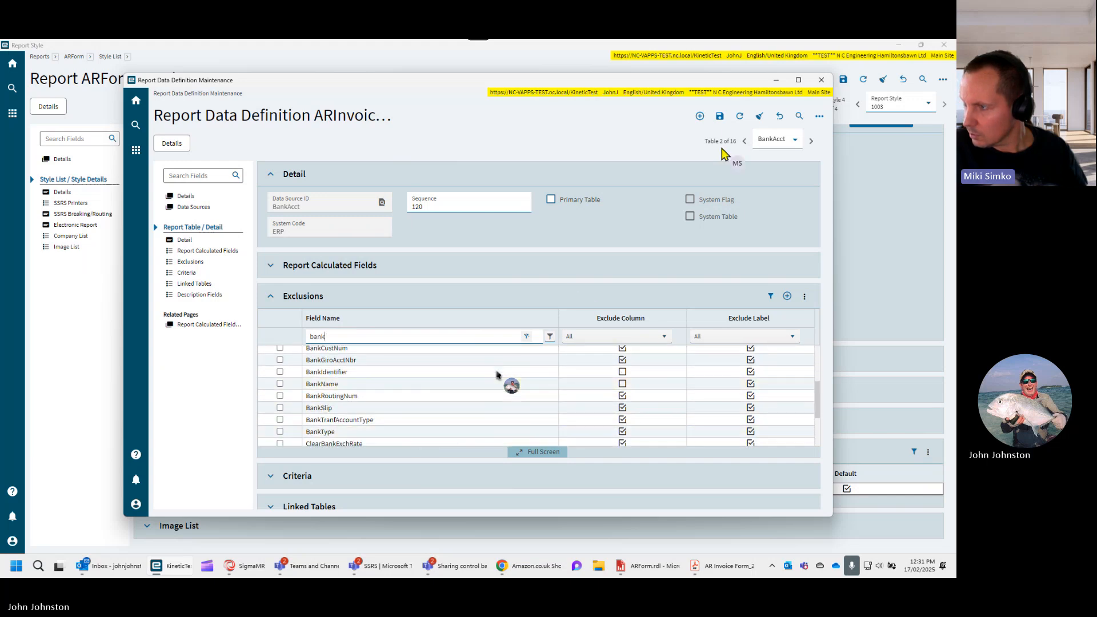
left_click(721, 119)
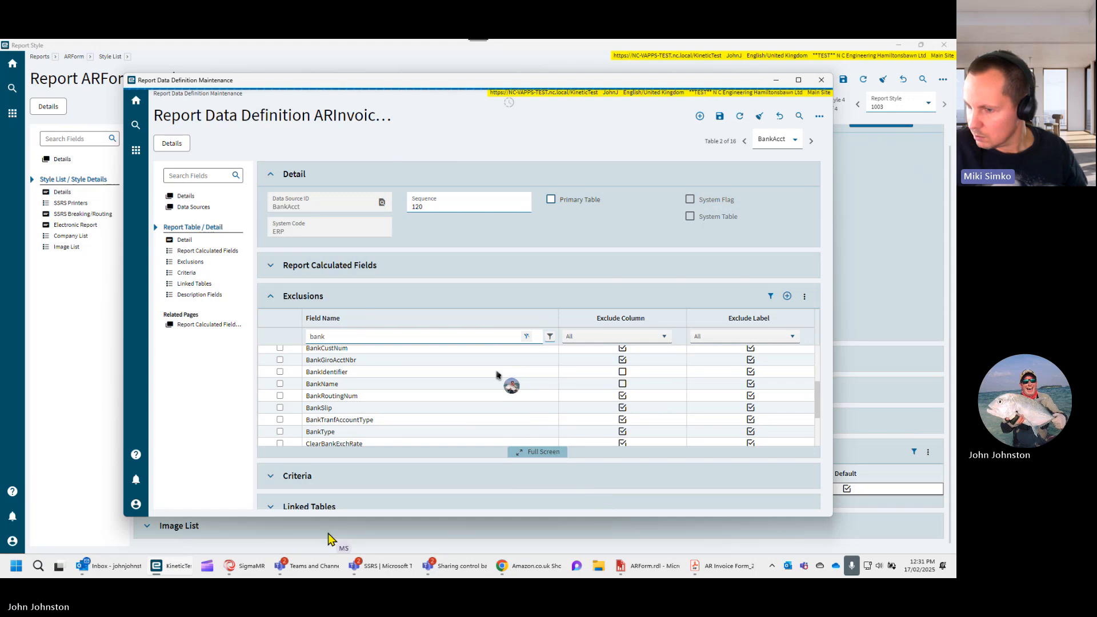
- Switch to SSRS Report Design for ARForm style 1003 and regenerate the report data
mouse_move(170, 570)
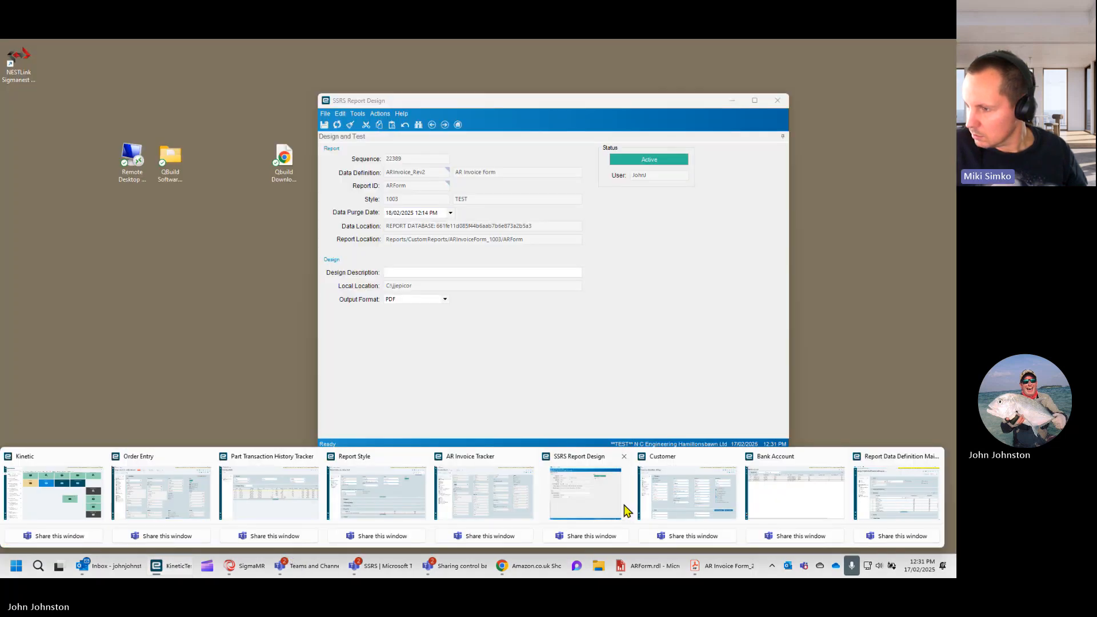
left_click(633, 514)
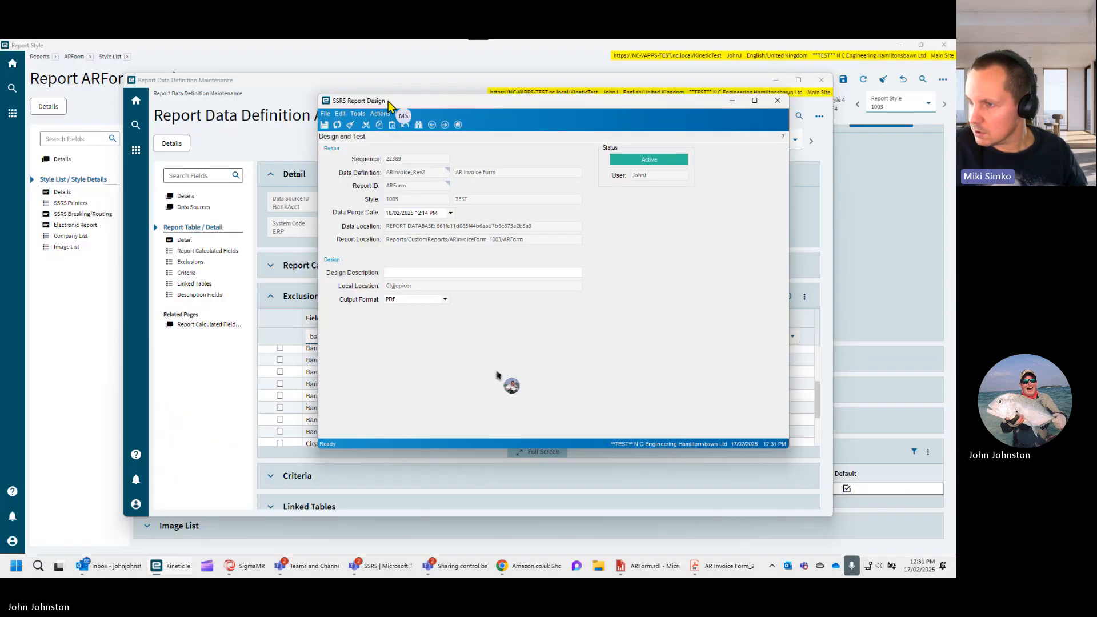
left_click(379, 114)
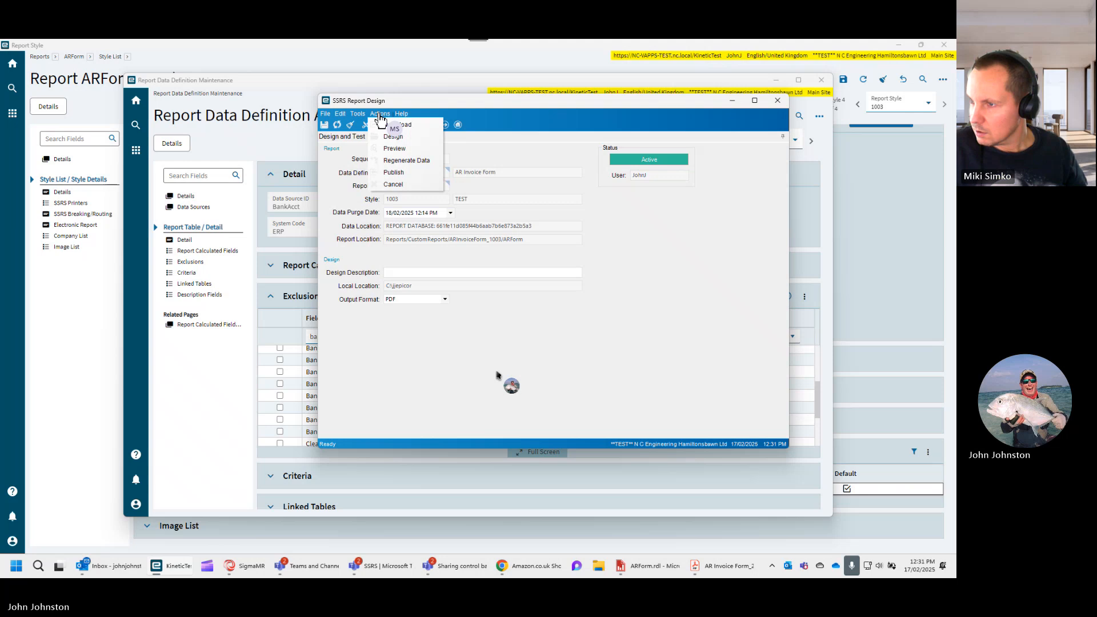
left_click(398, 162)
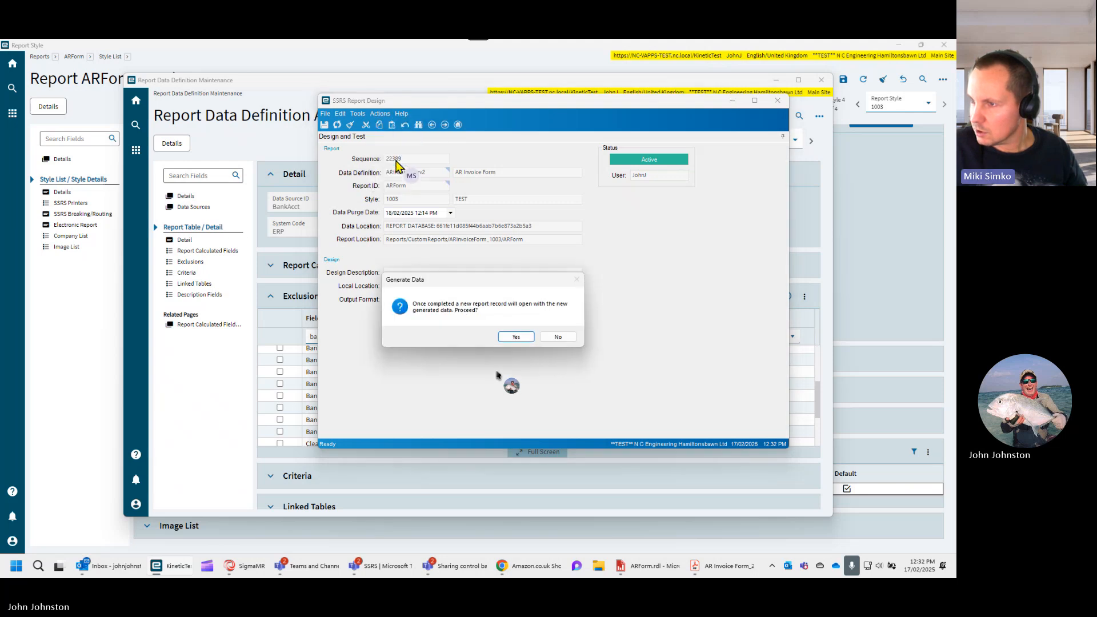
left_click(515, 337)
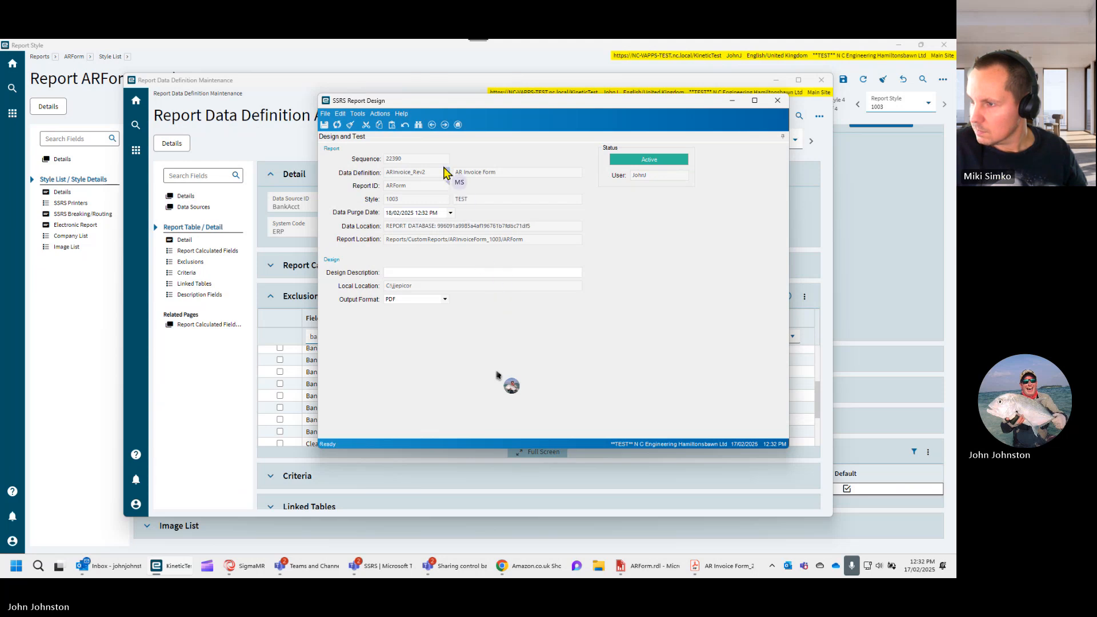
- Preview the AR Invoice Form with the regenerated data and examine the invoice down to its totals
left_click(380, 115)
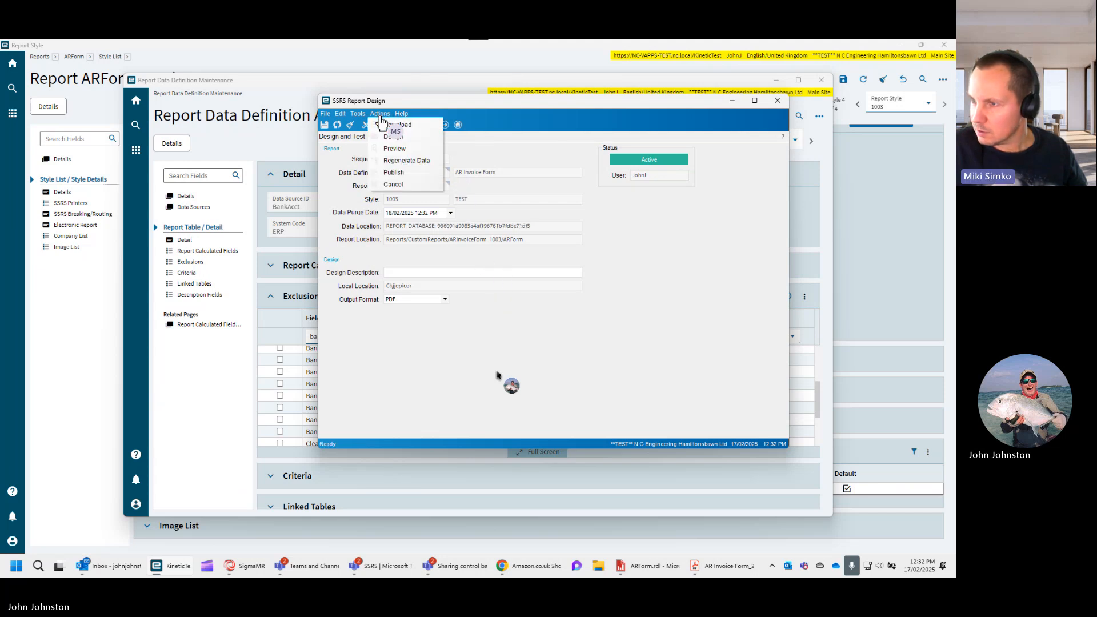
left_click(395, 149)
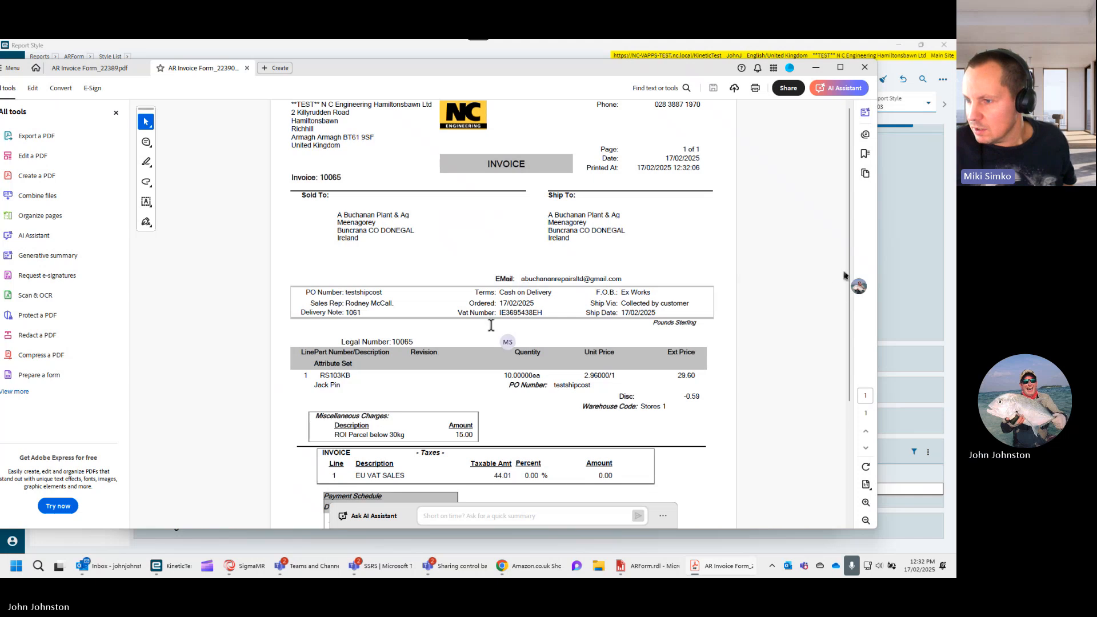
scroll(467, 328, "down", 1)
scroll(468, 326, "down", 2)
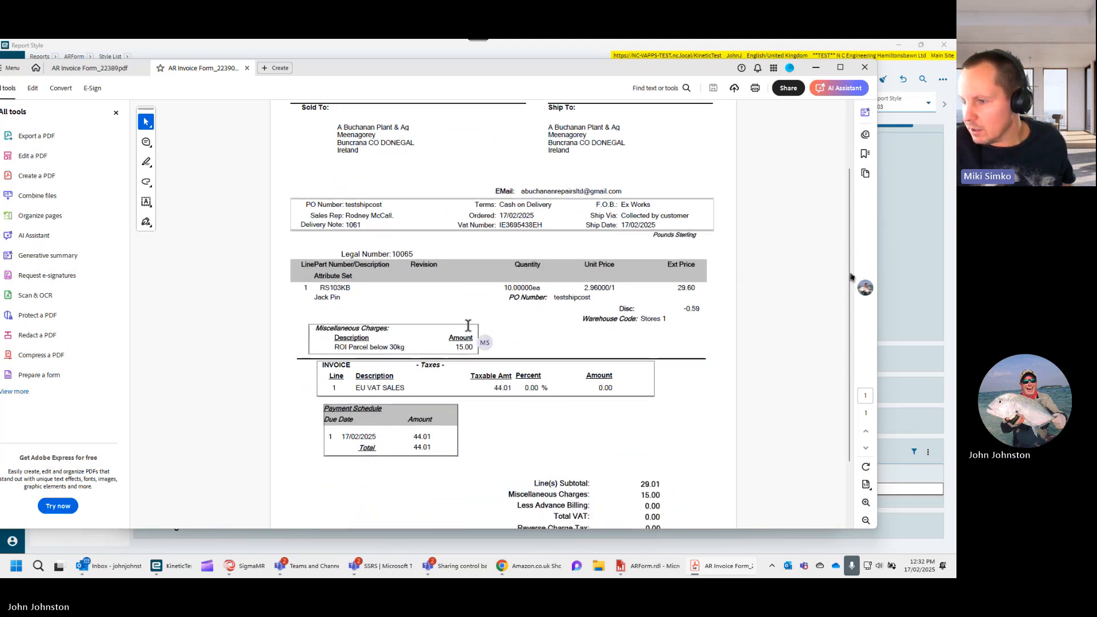
scroll(468, 325, "down", 3)
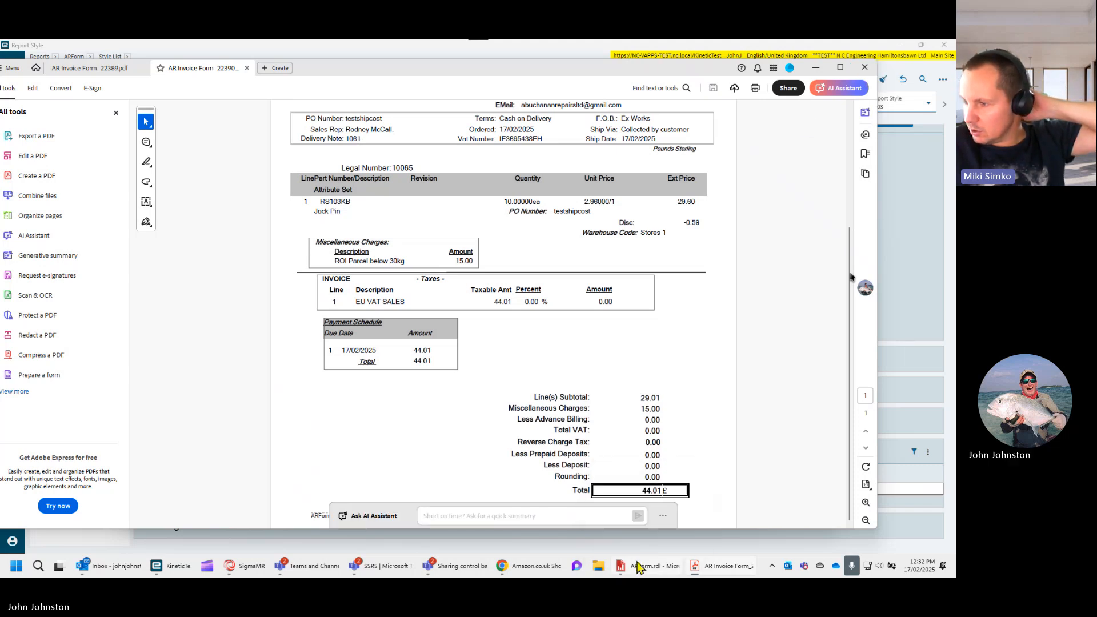
- Switch to ARForm.rdl in Report Builder, insert a row inside the group above the company address row, and make it about 1 inch tall
left_click(638, 566)
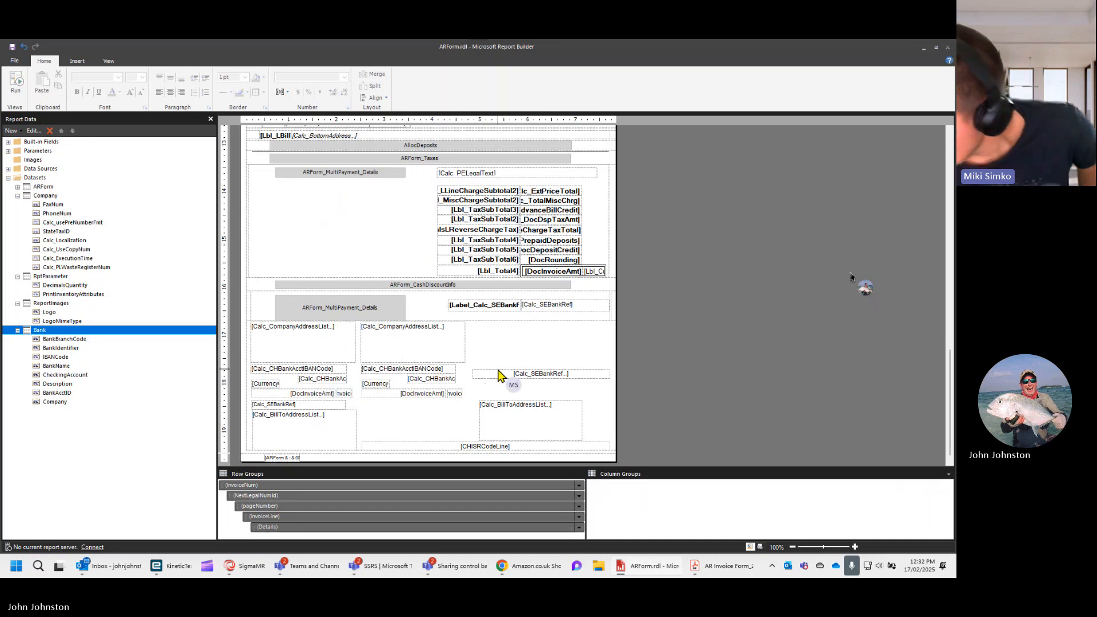
left_click(502, 345)
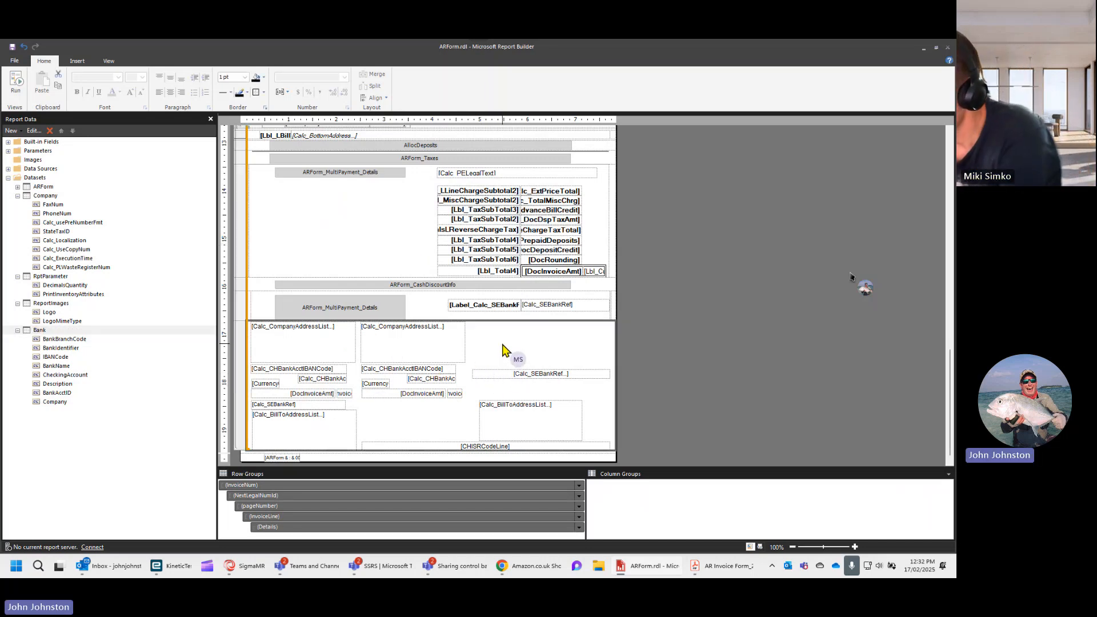
right_click(241, 345)
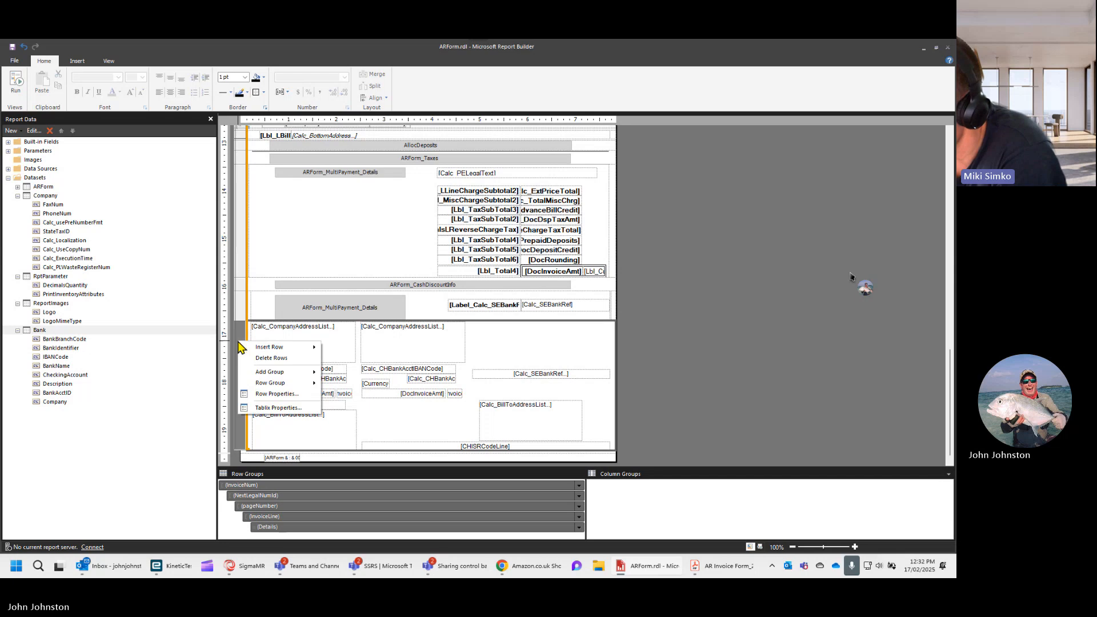
mouse_move(273, 346)
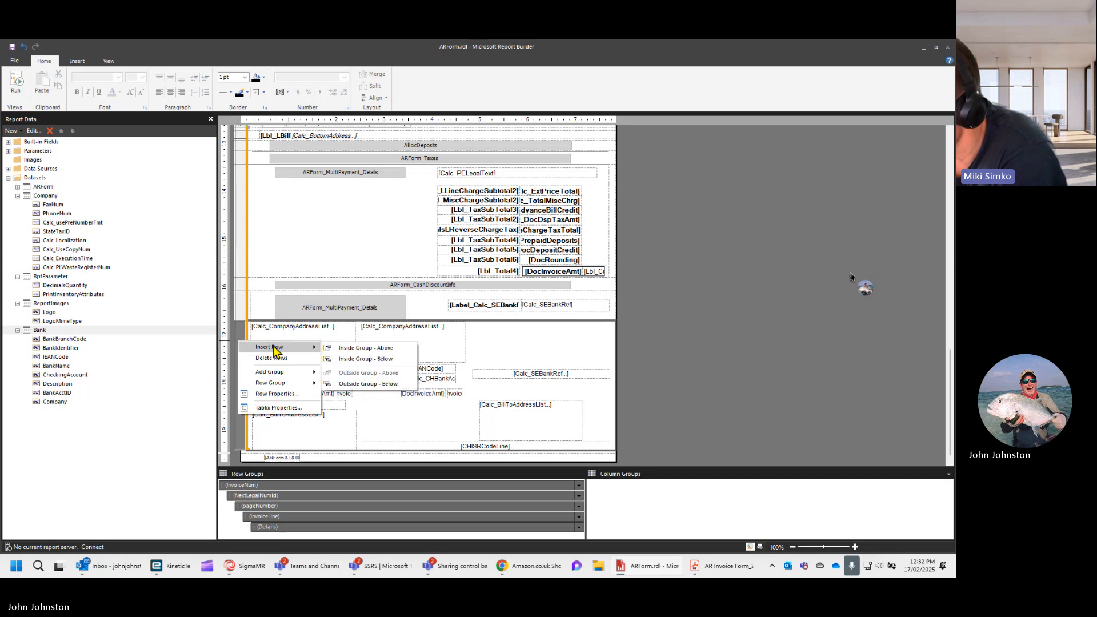
left_click(360, 350)
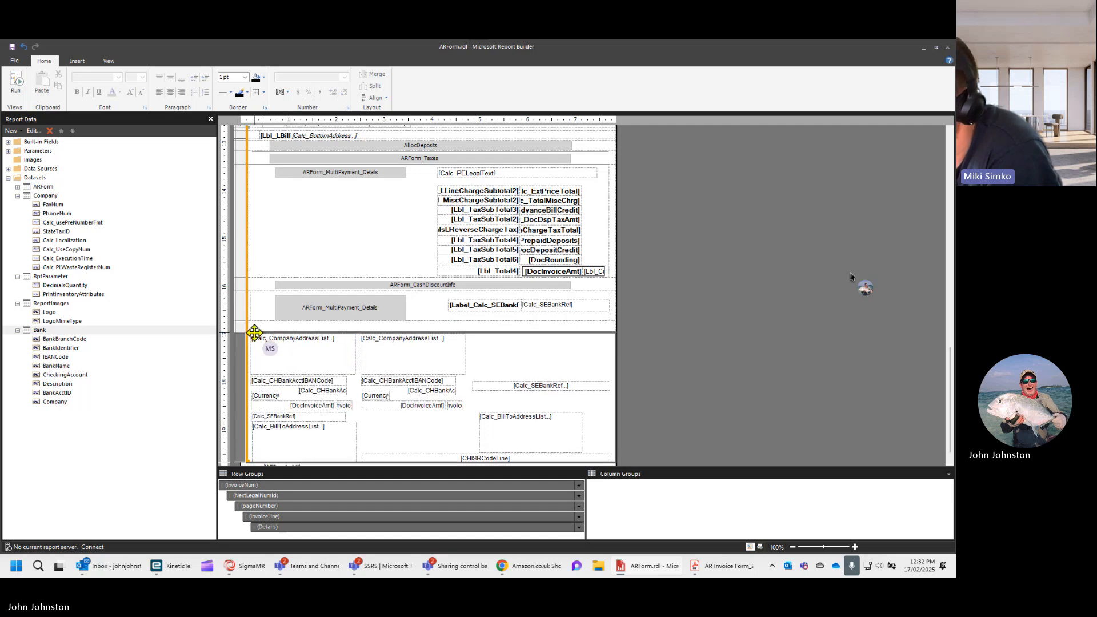
left_click_drag(242, 332, 241, 370)
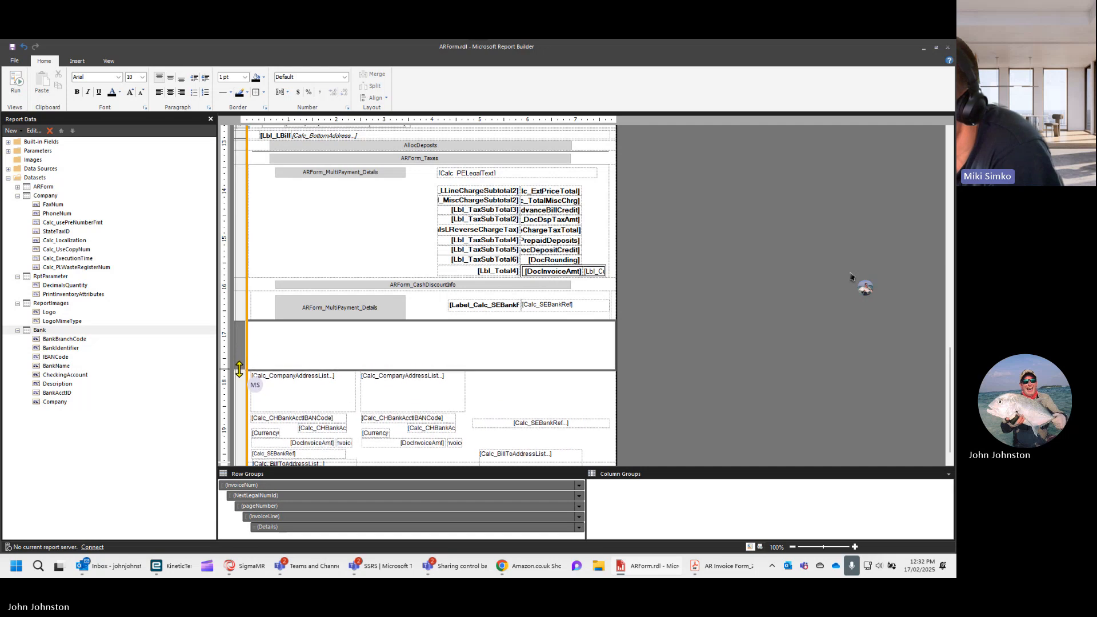
- Insert a table into the blank row above the company address row
right_click(273, 341)
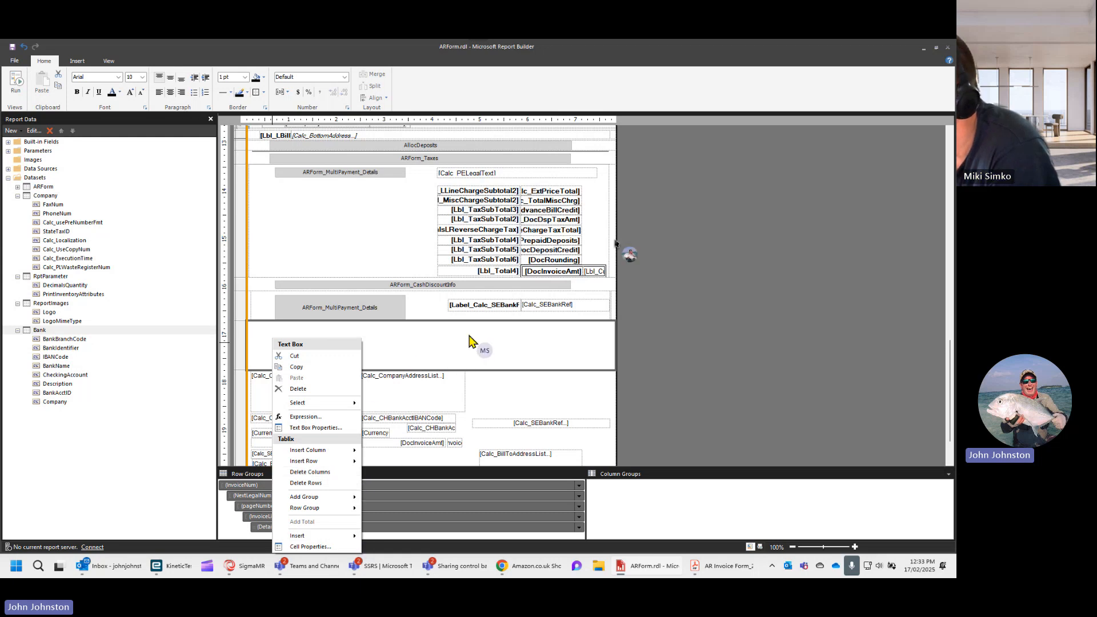
scroll(473, 339, "down", 3)
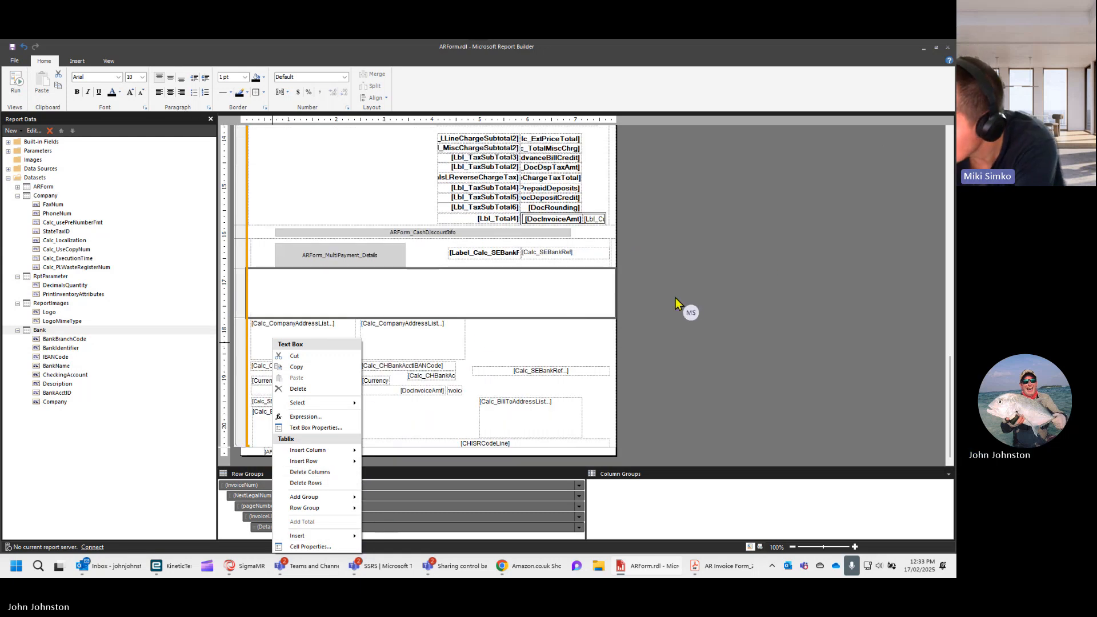
right_click(429, 278)
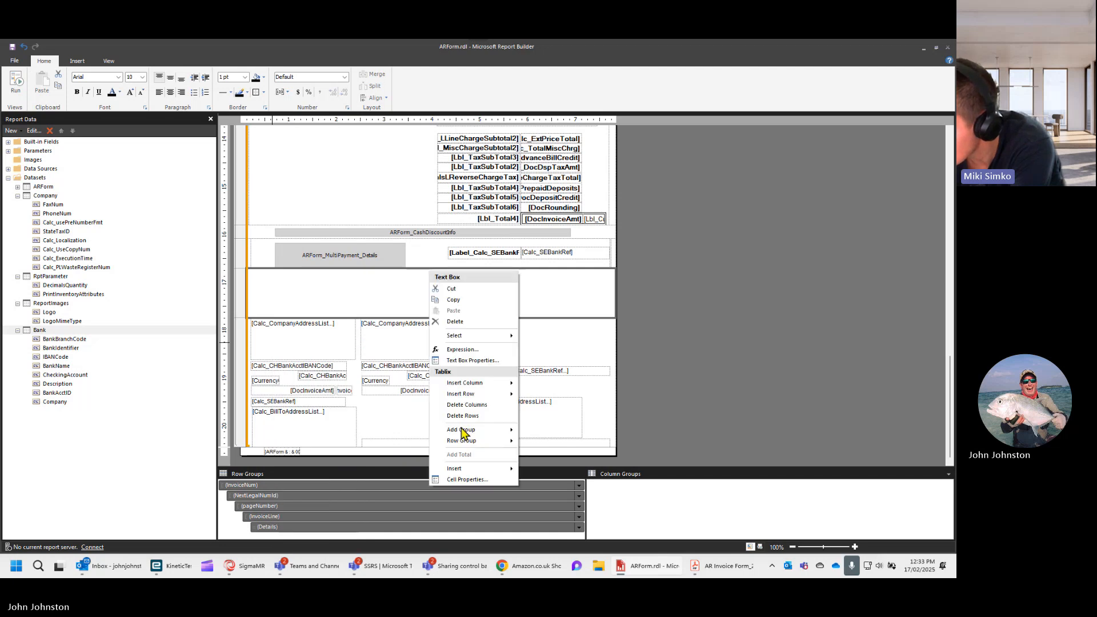
mouse_move(472, 468)
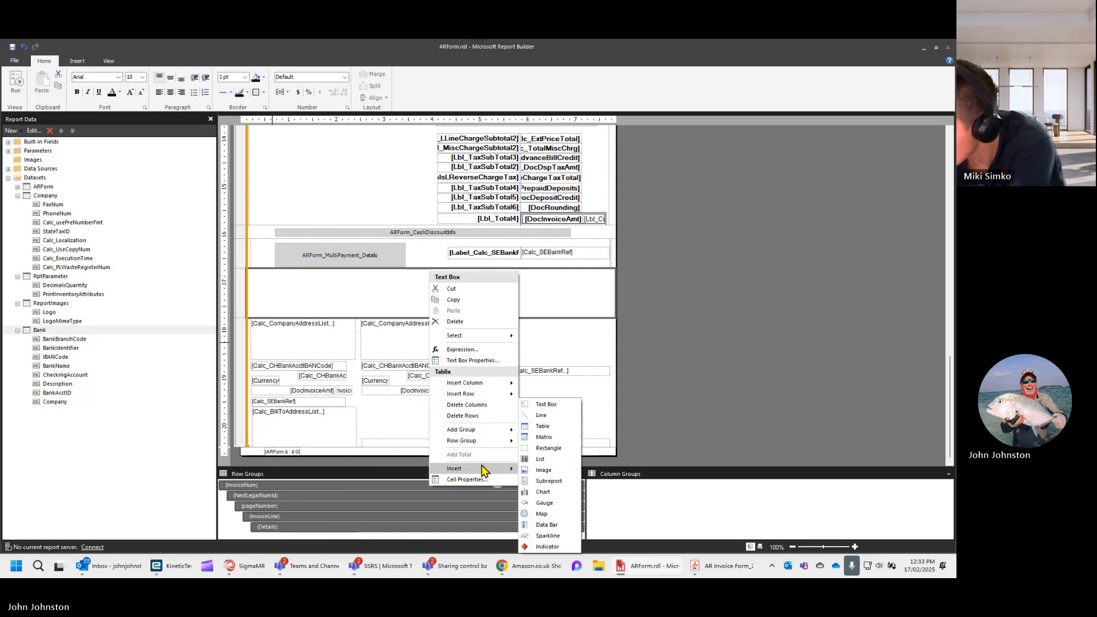
left_click(545, 427)
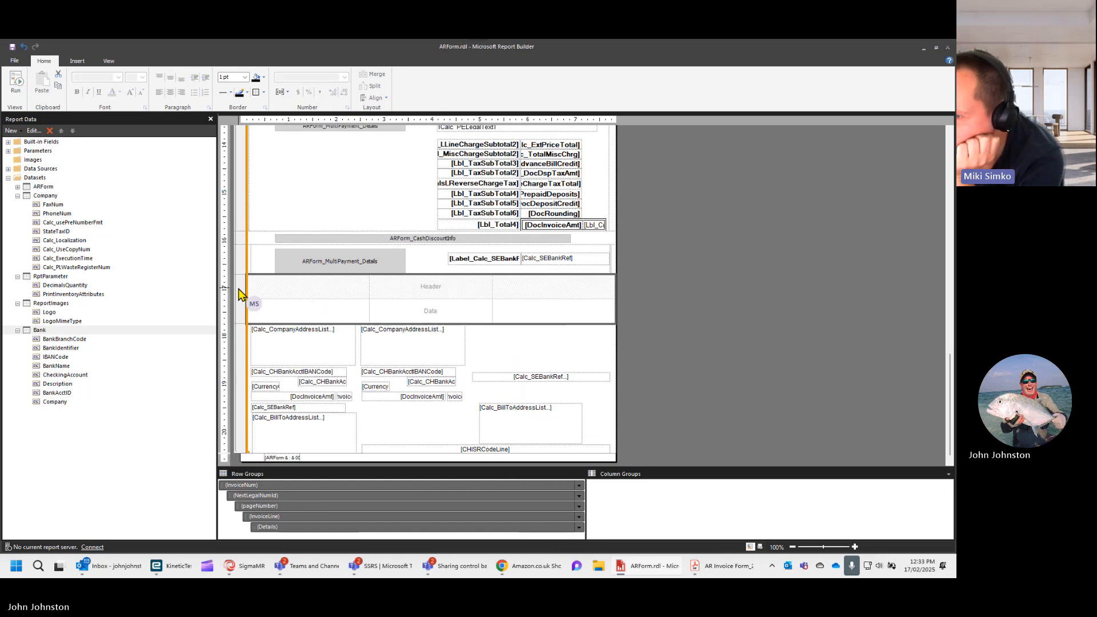
- Delete the new table's data row together with its associated group
left_click(240, 314)
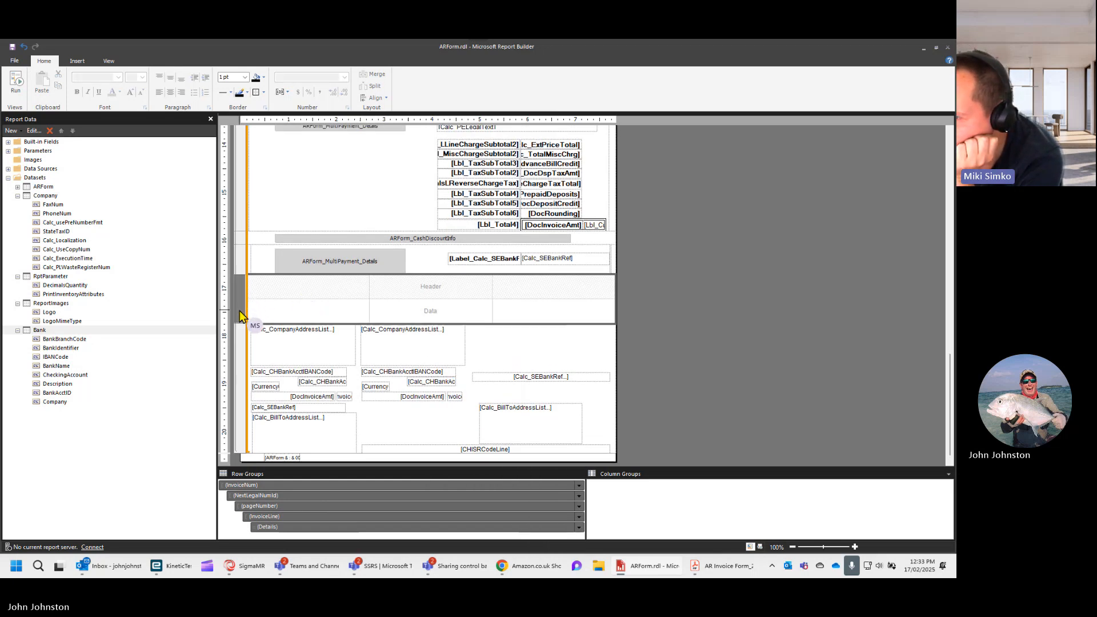
left_click(240, 314)
right_click(240, 315)
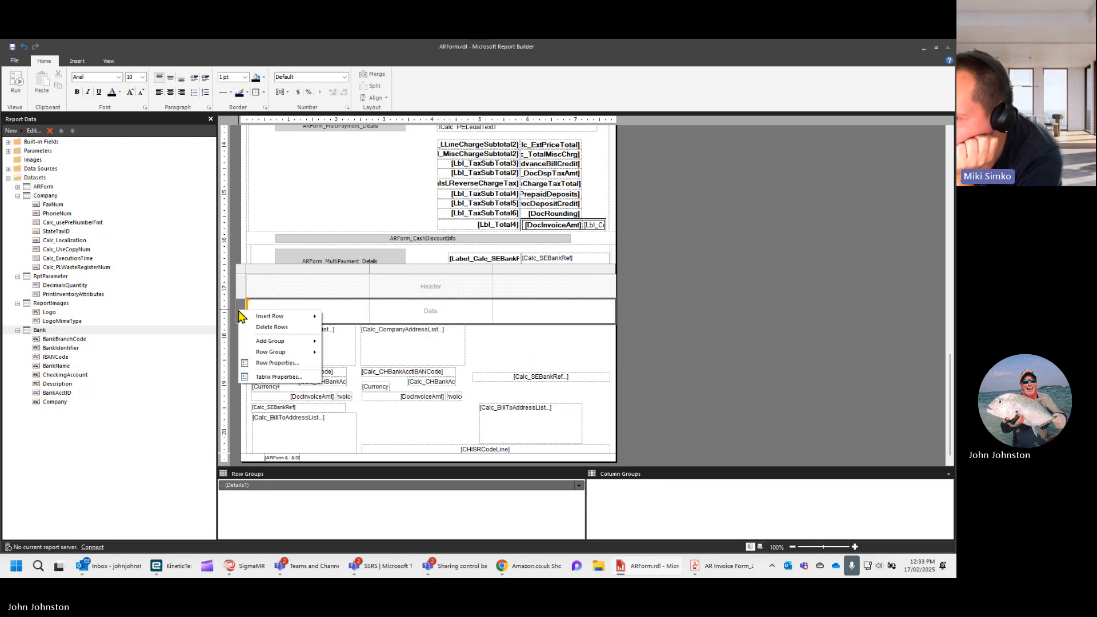
left_click(285, 329)
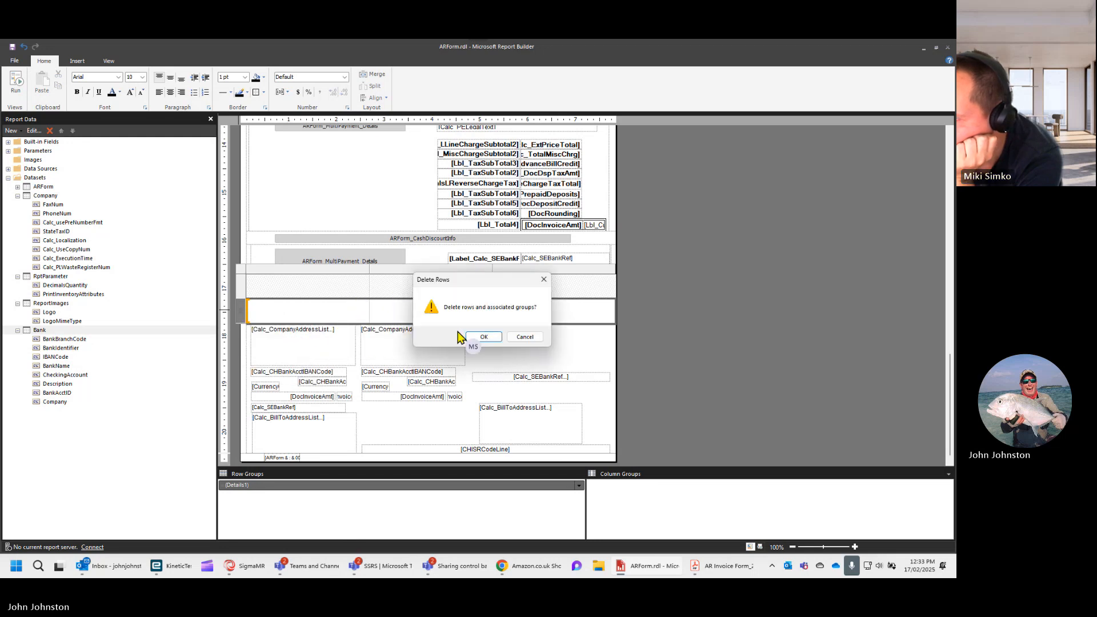
left_click(483, 337)
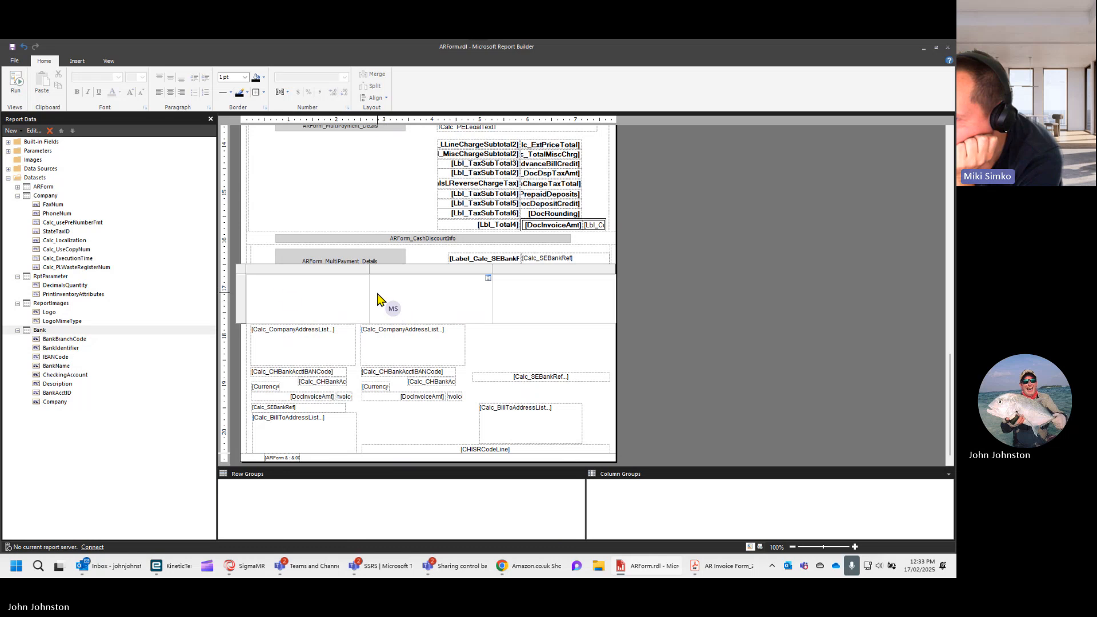
- Insert three more rows above the first row of the nested table, giving it four plain rows
left_click(242, 298)
right_click(242, 298)
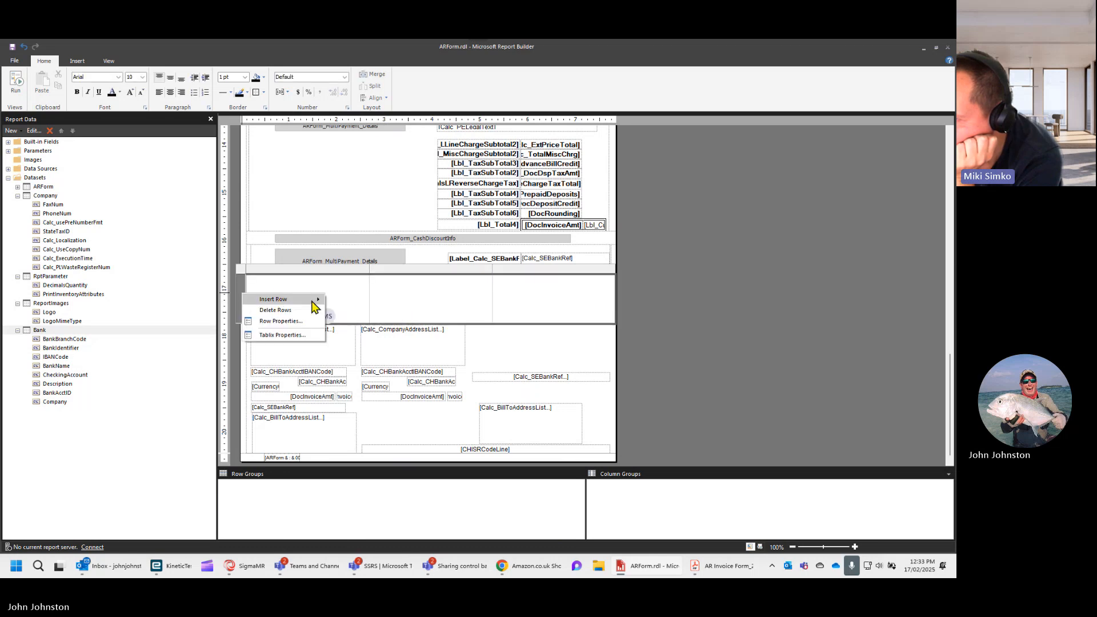
mouse_move(315, 306)
left_click(351, 300)
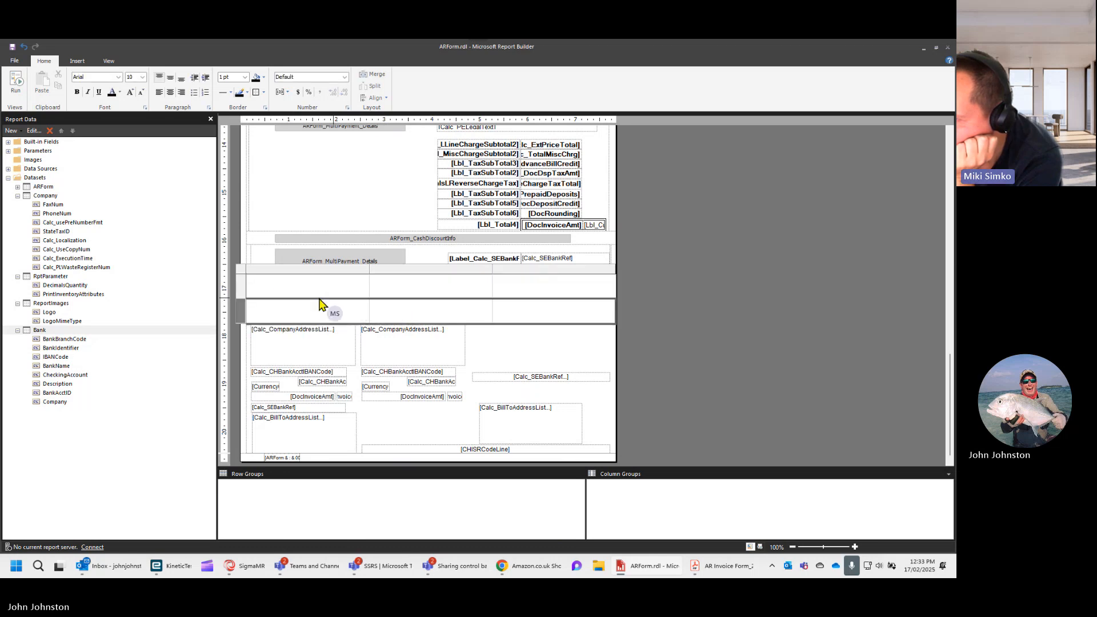
right_click(240, 294)
mouse_move(283, 295)
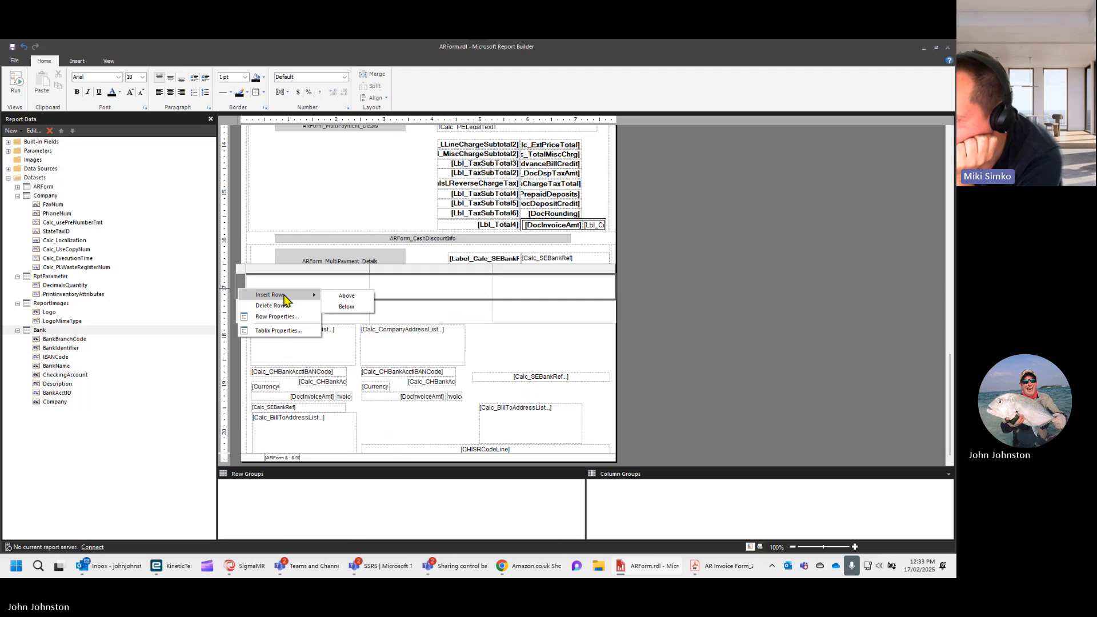
left_click(345, 296)
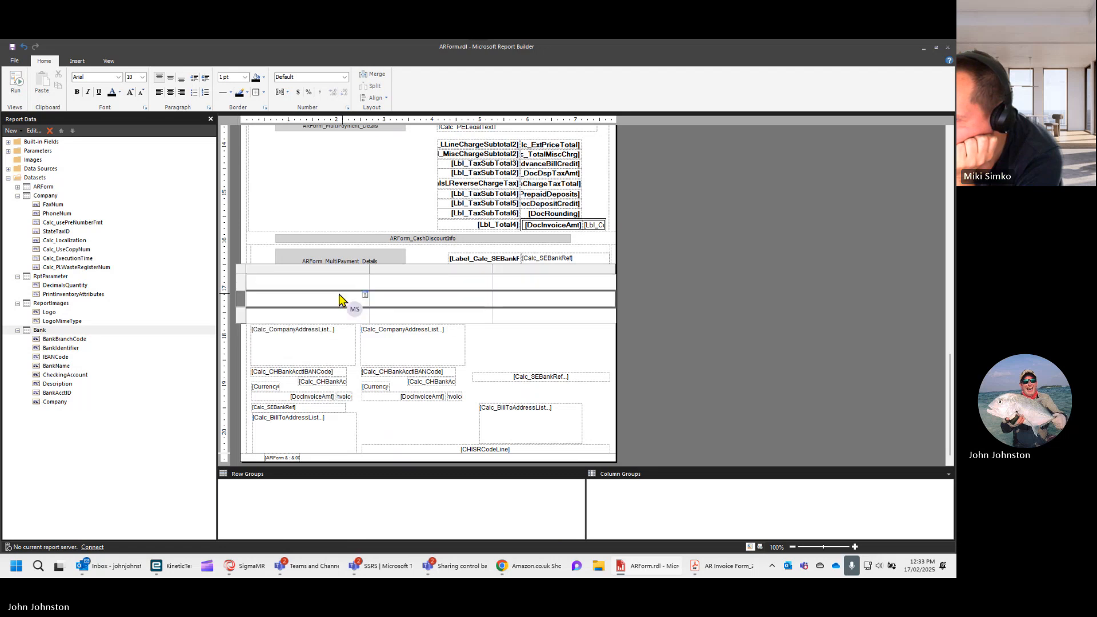
right_click(242, 287)
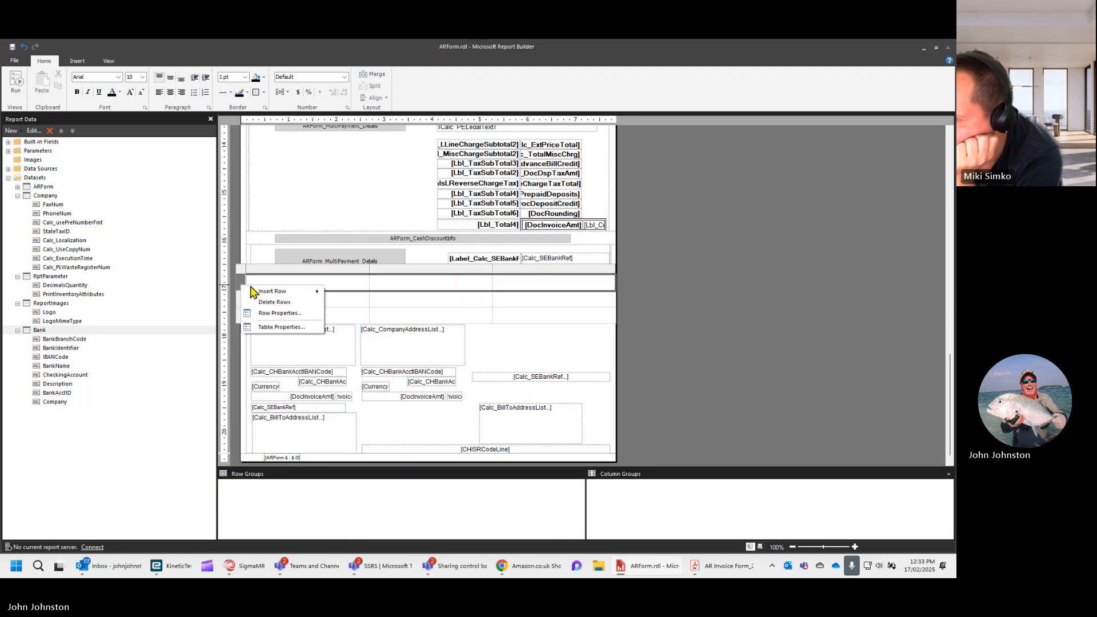
mouse_move(276, 295)
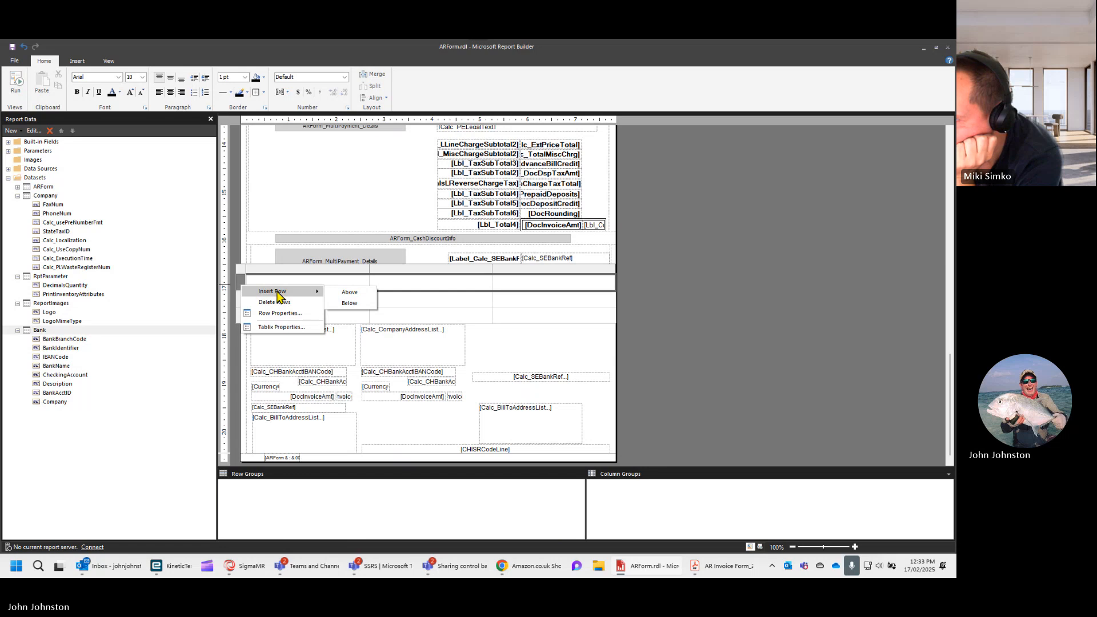
left_click(360, 296)
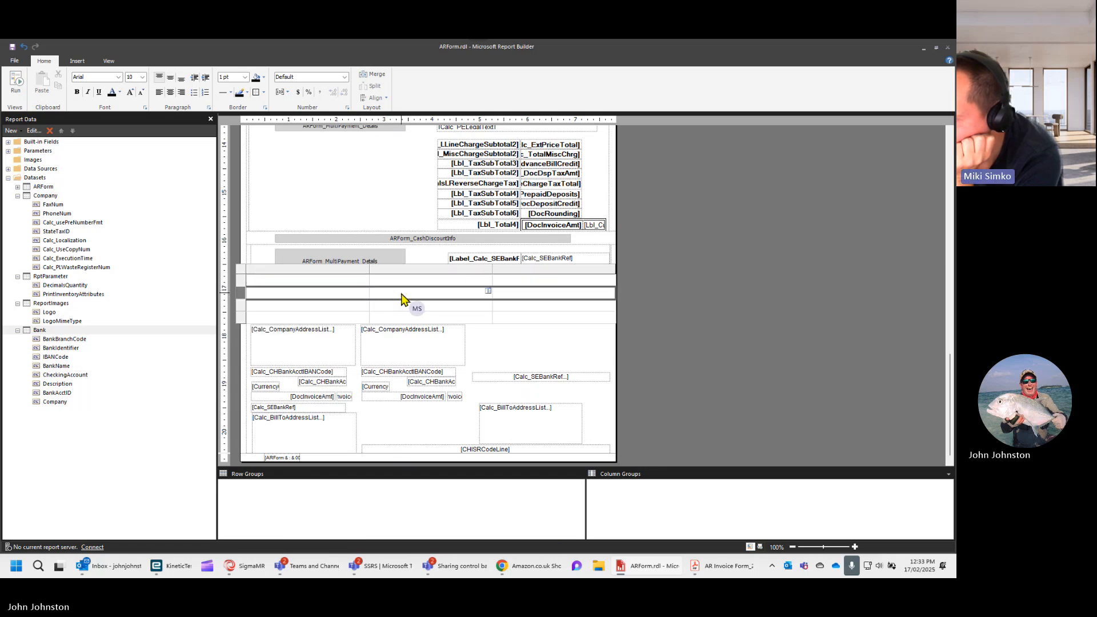
- Set the borders to None for the whole nested table, and select all of its cells
left_click(241, 270)
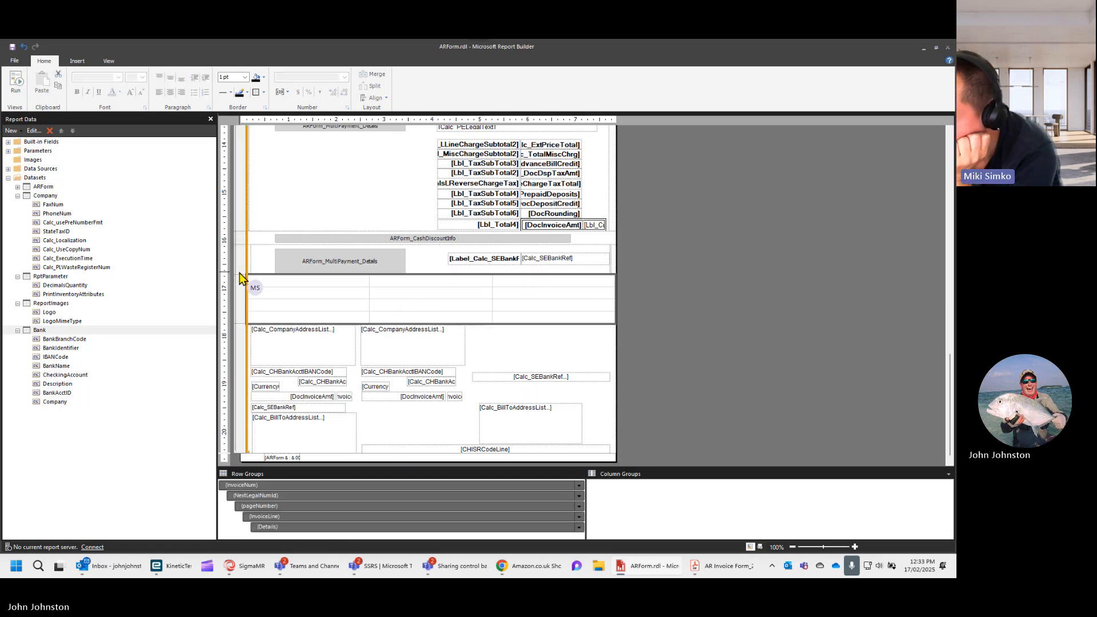
left_click(264, 92)
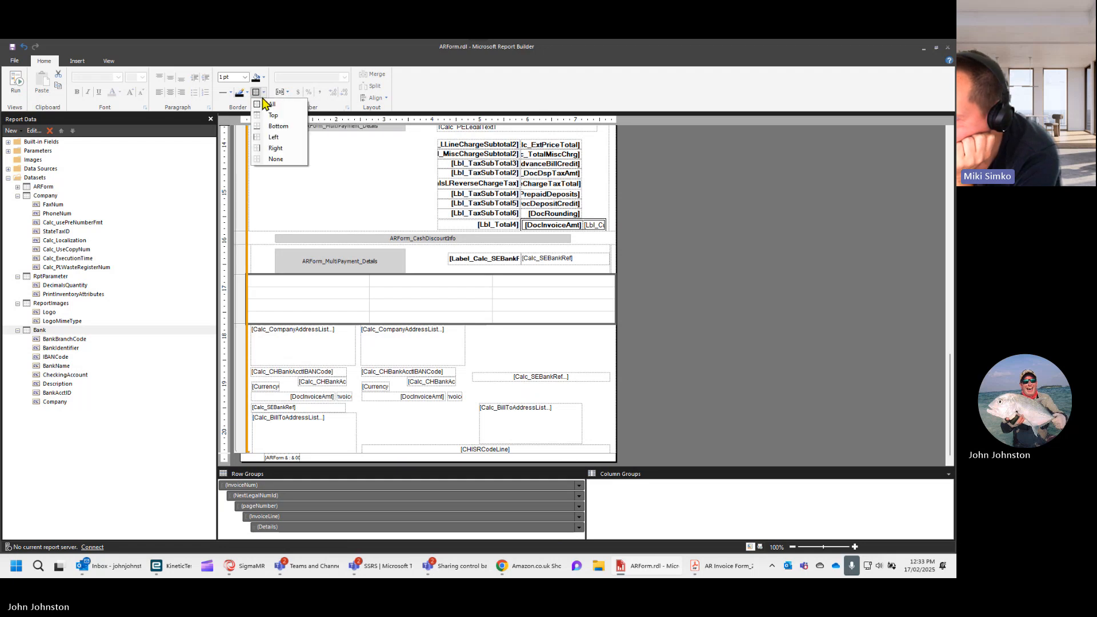
left_click(256, 159)
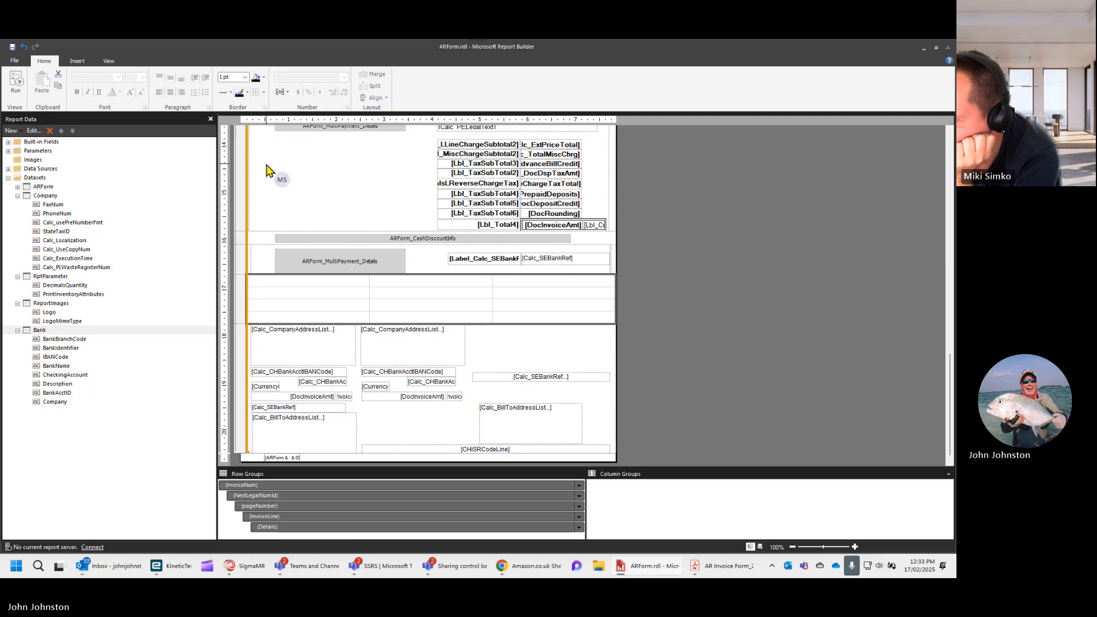
left_click(279, 283)
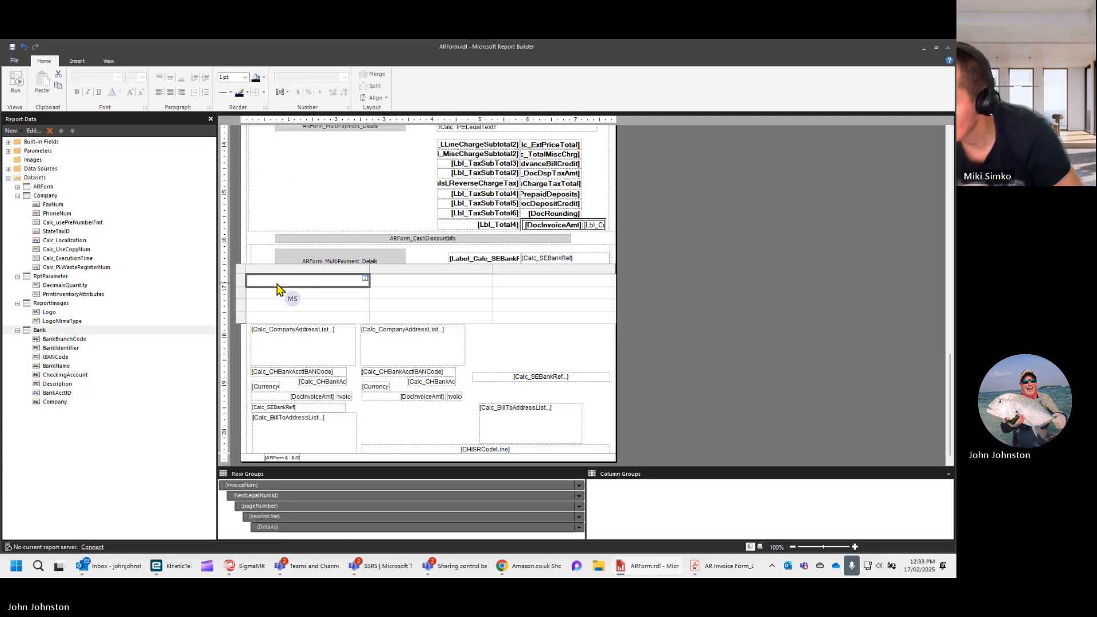
left_click(557, 323)
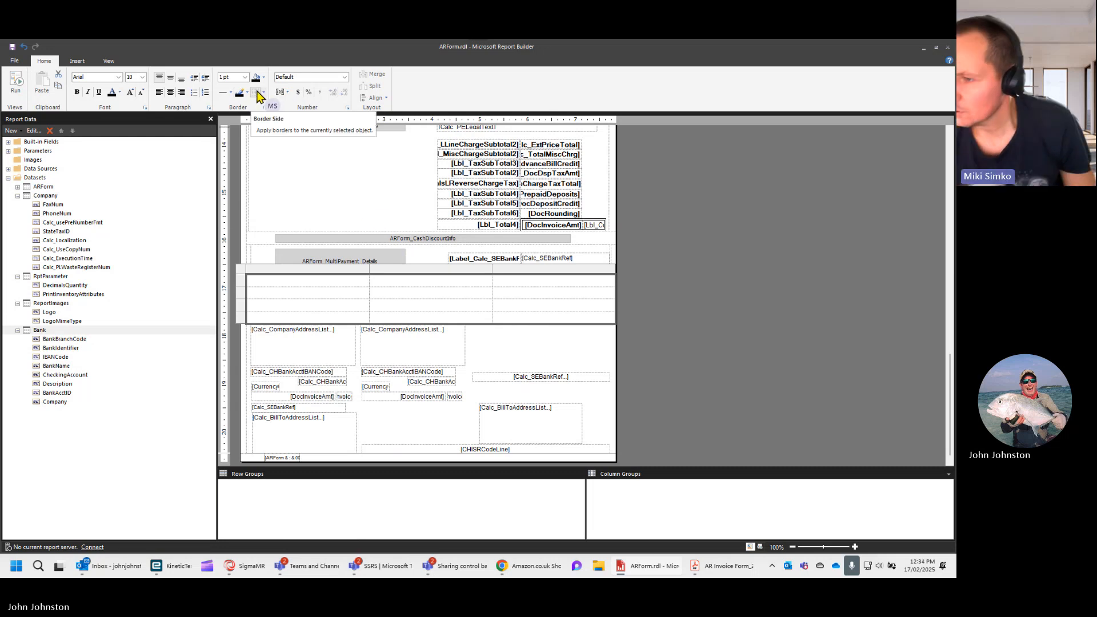
- Create a placeholder in the middle cell of the table's first row with the value =First(Fields!BankName.Value, "Bank")
left_click(384, 281)
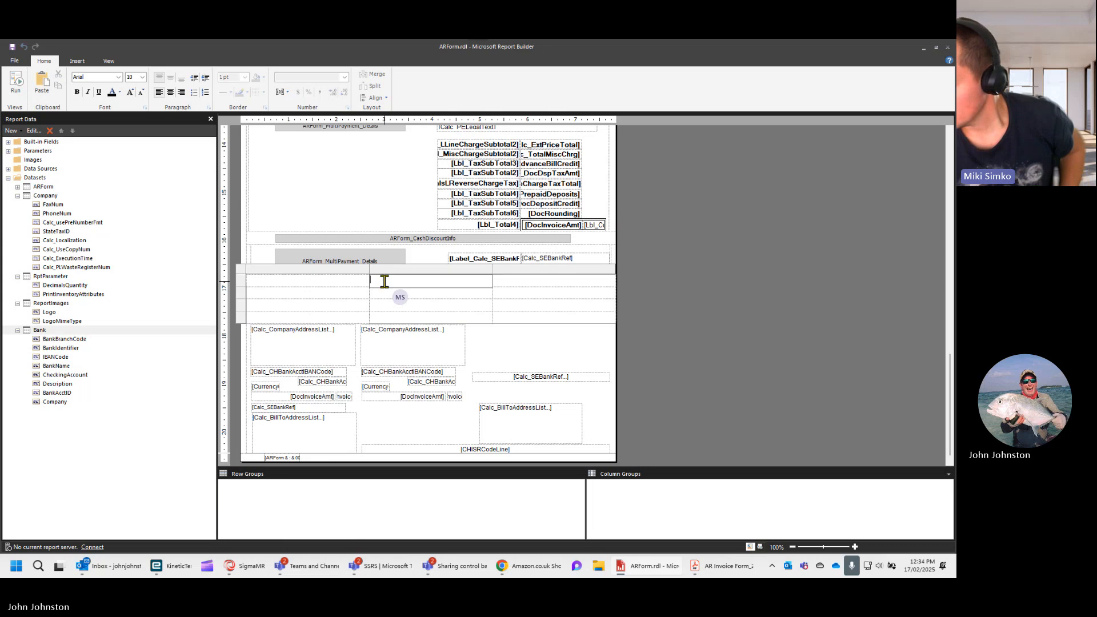
right_click(384, 282)
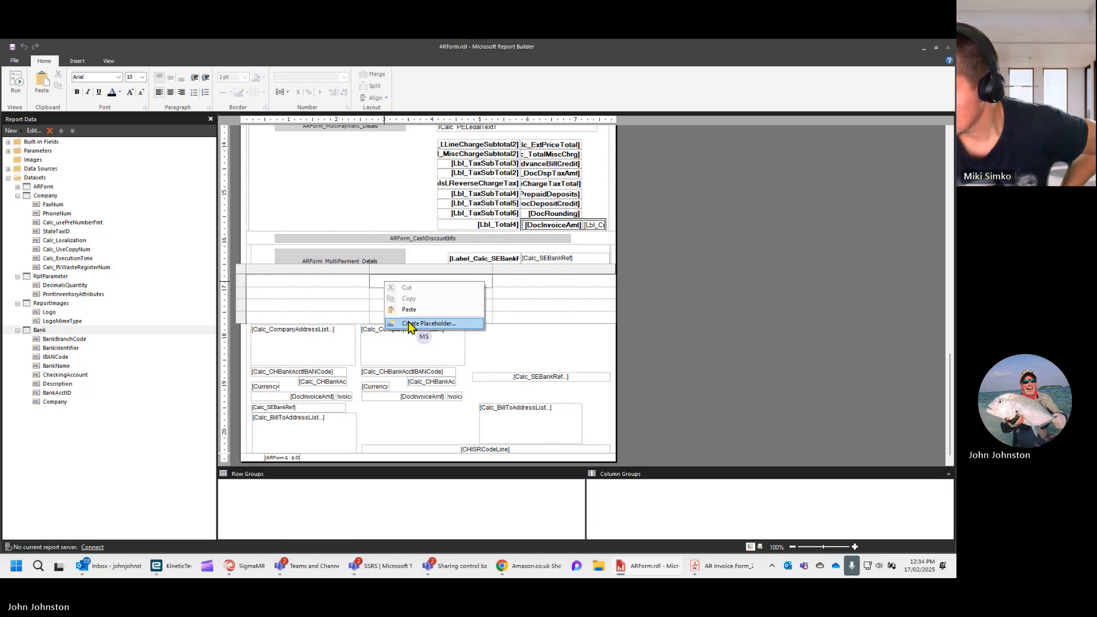
right_click(375, 283)
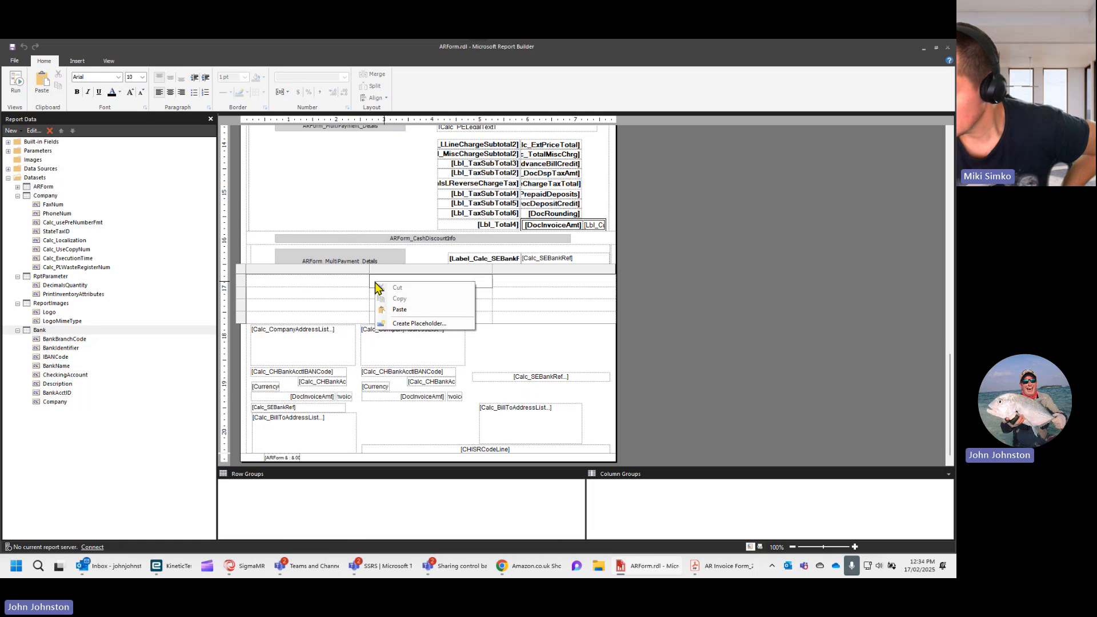
left_click(417, 323)
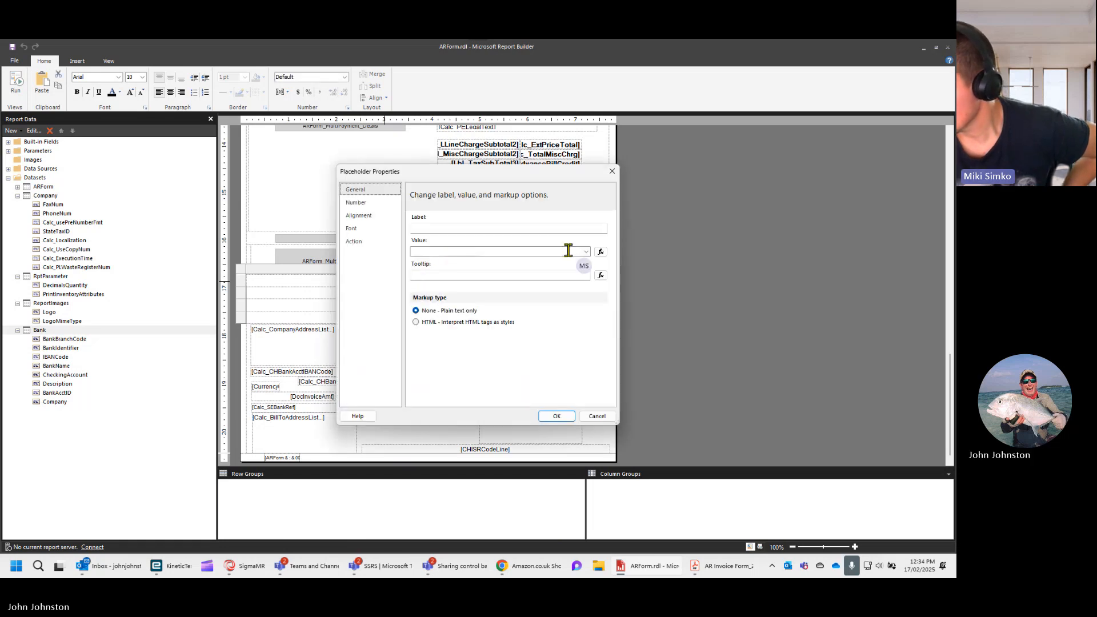
left_click(600, 251)
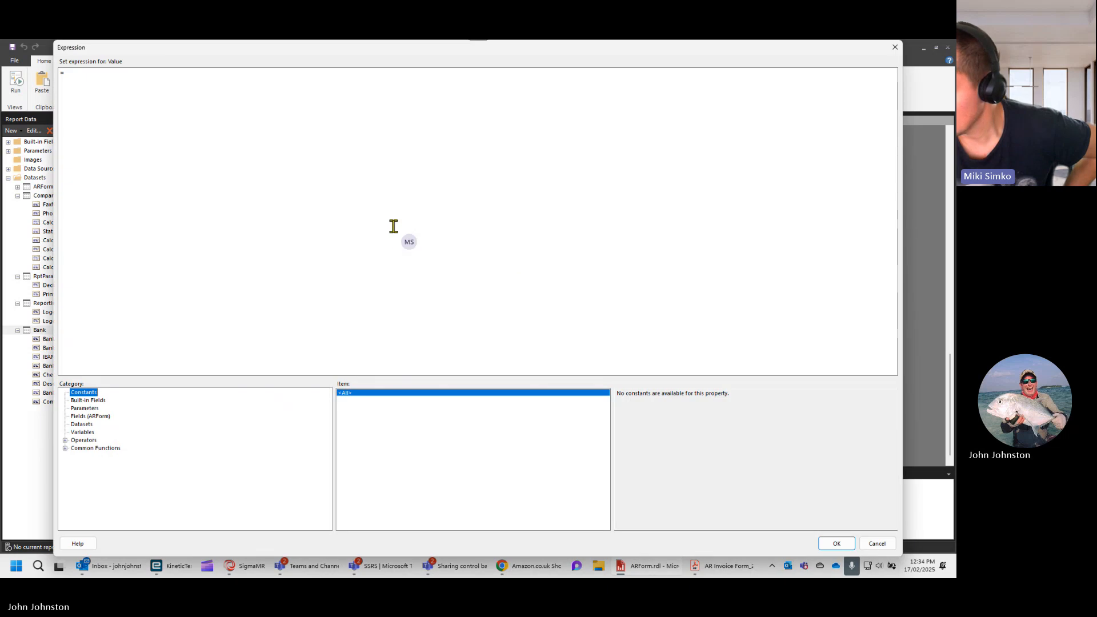
left_click(83, 425)
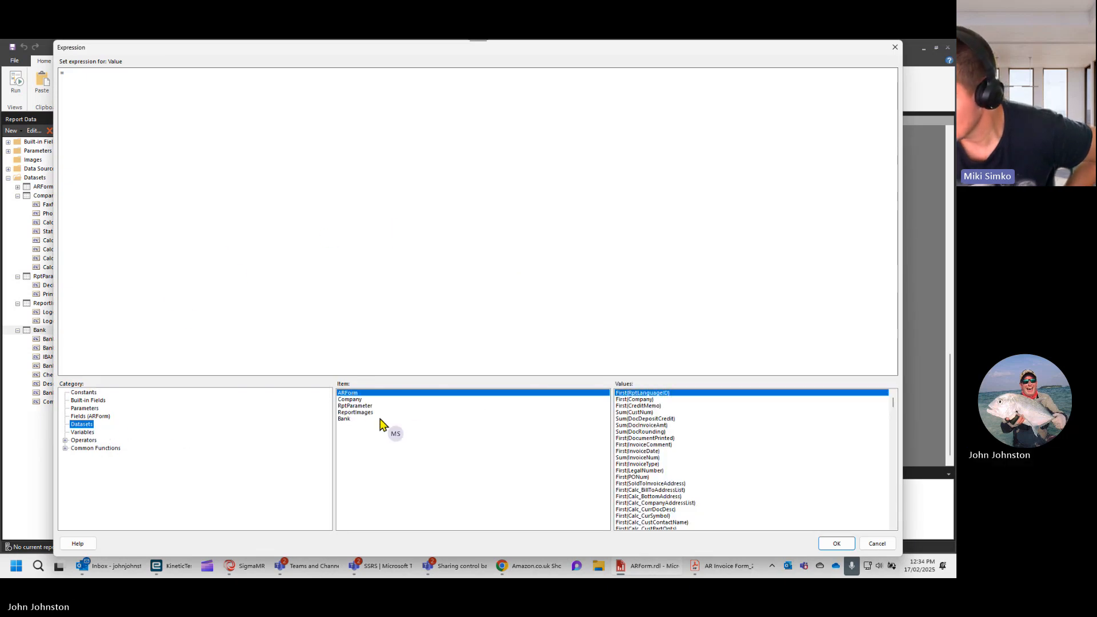
left_click(349, 418)
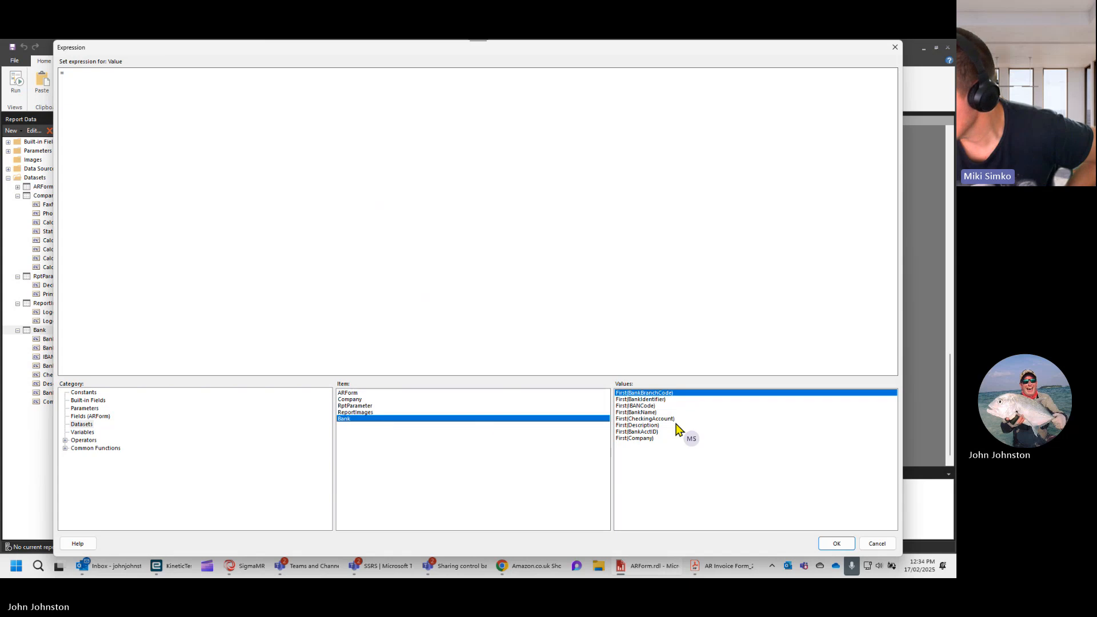
double_click(643, 413)
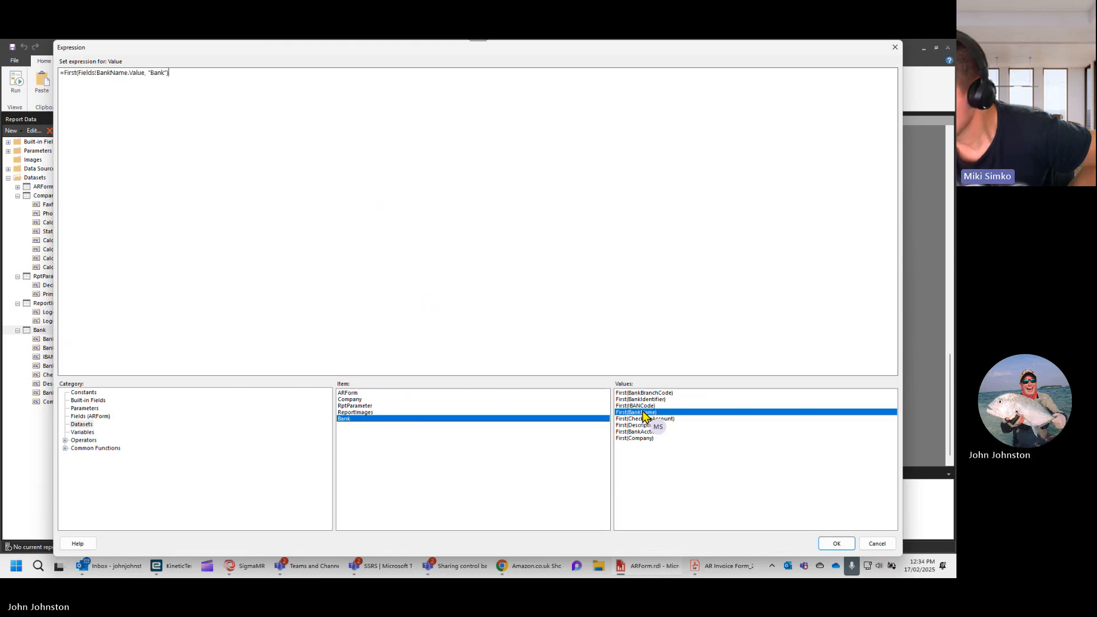
left_click(836, 544)
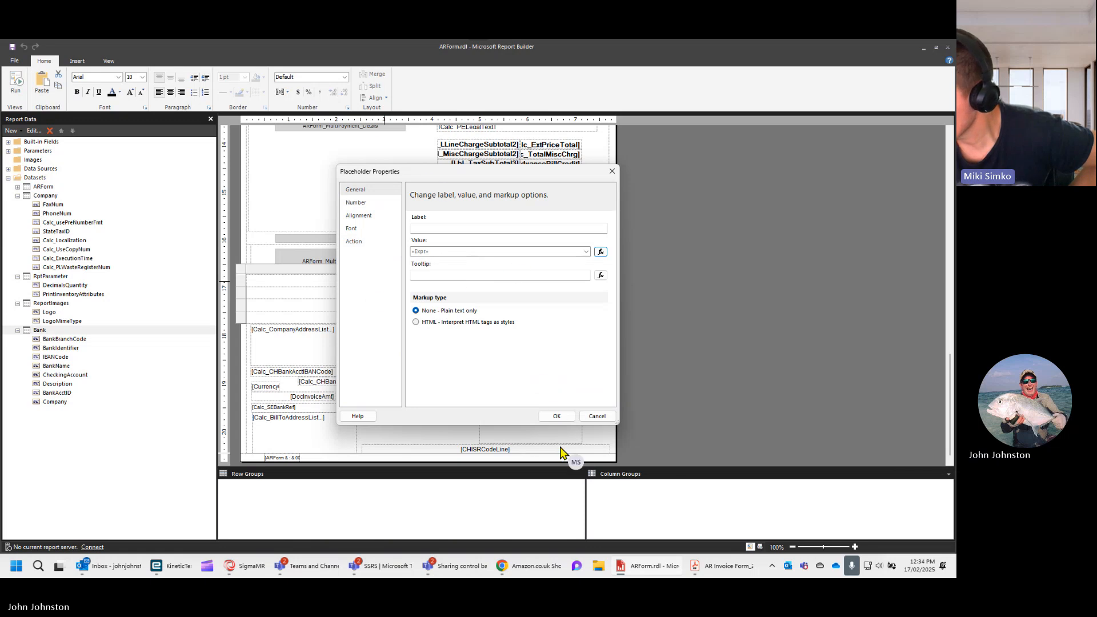
- Label the placeholder BankName and accept its properties
left_click(432, 227)
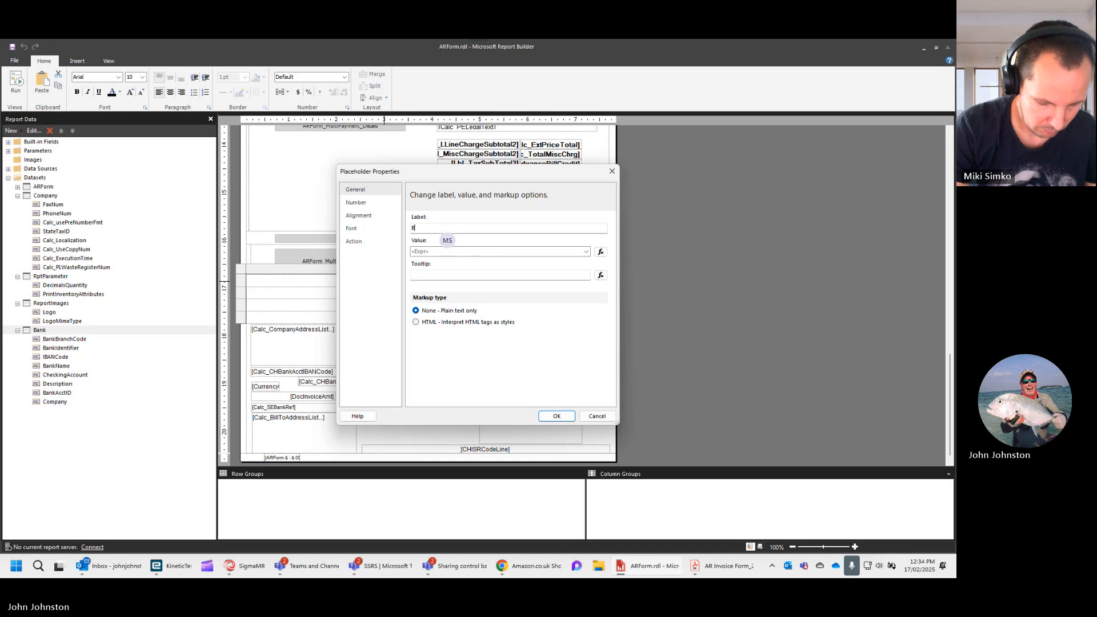
type("BankN")
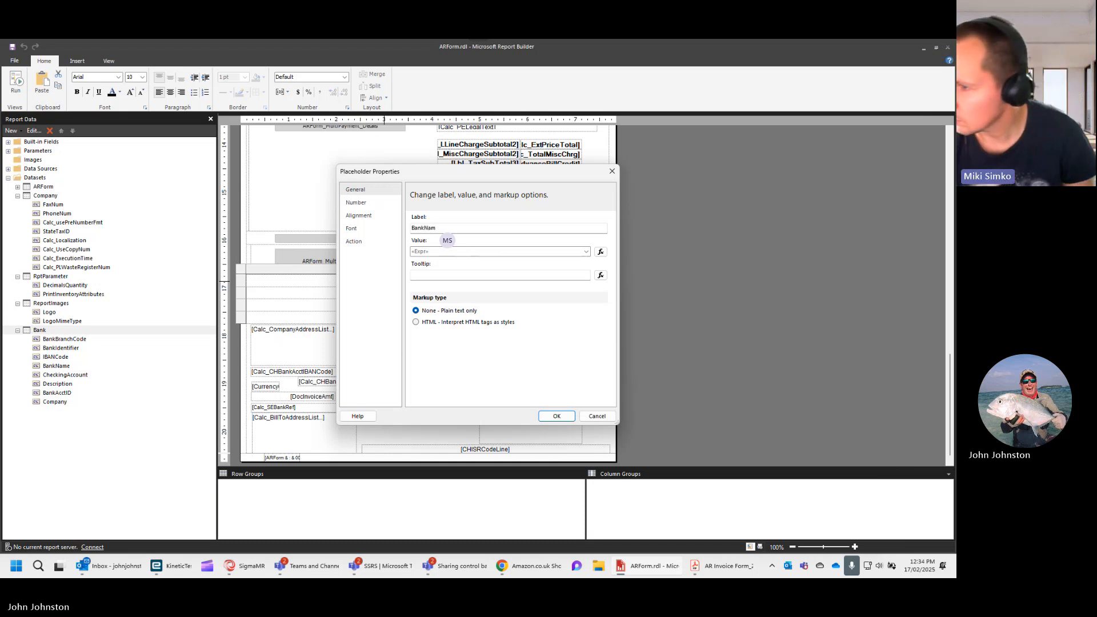
type("am")
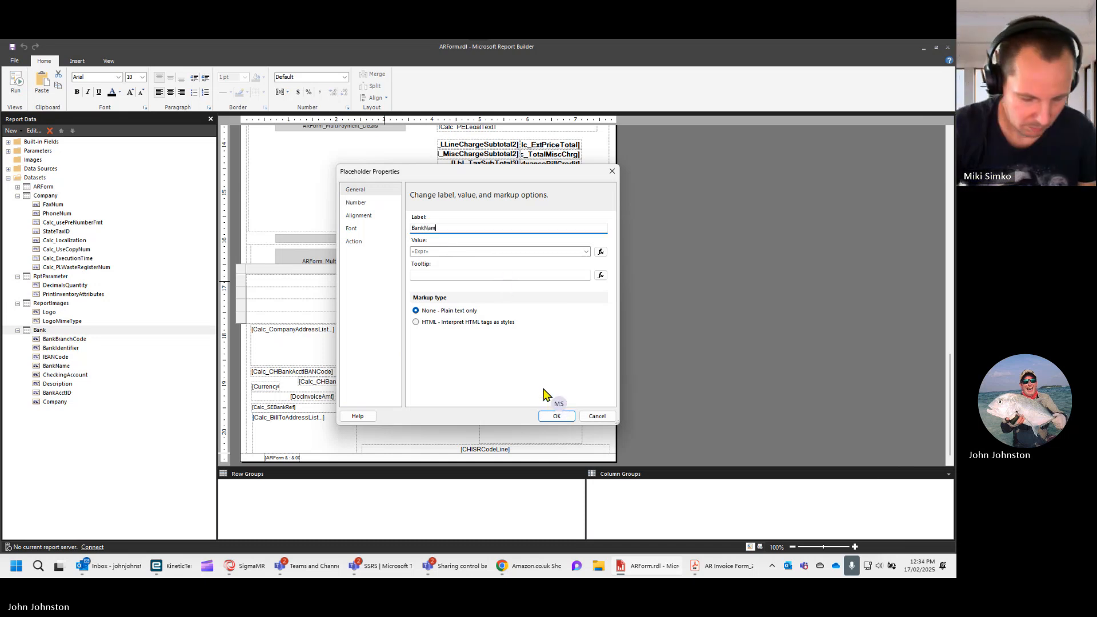
left_click(557, 417)
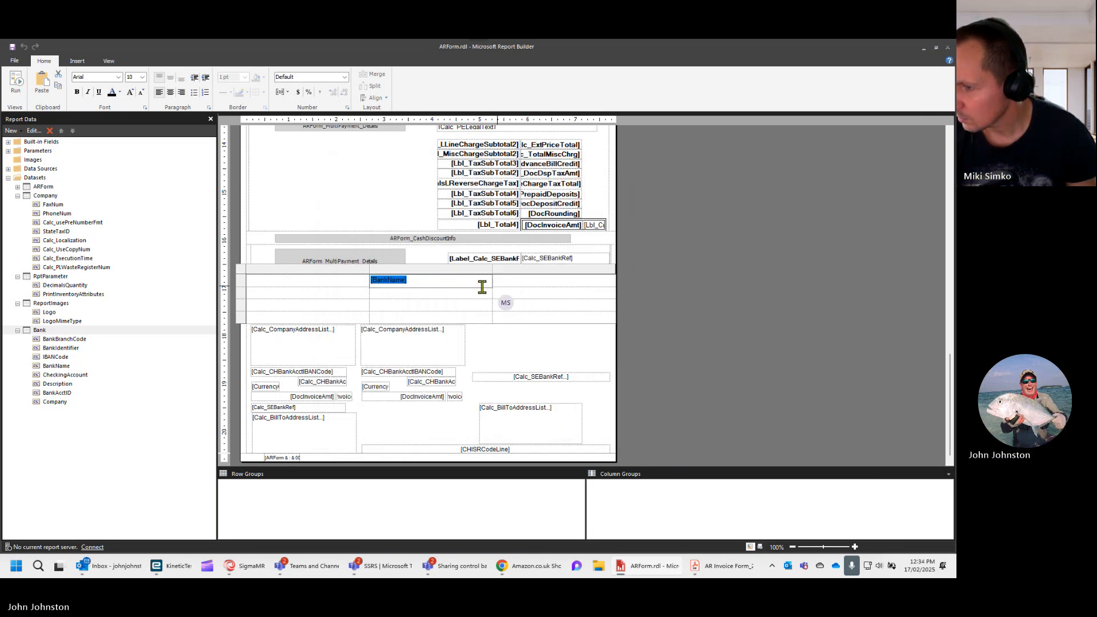
- Set the middle cell of the table's second row to the expression =First(Fields!CheckingAccount.Value, "Bank")
left_click(406, 294)
right_click(406, 297)
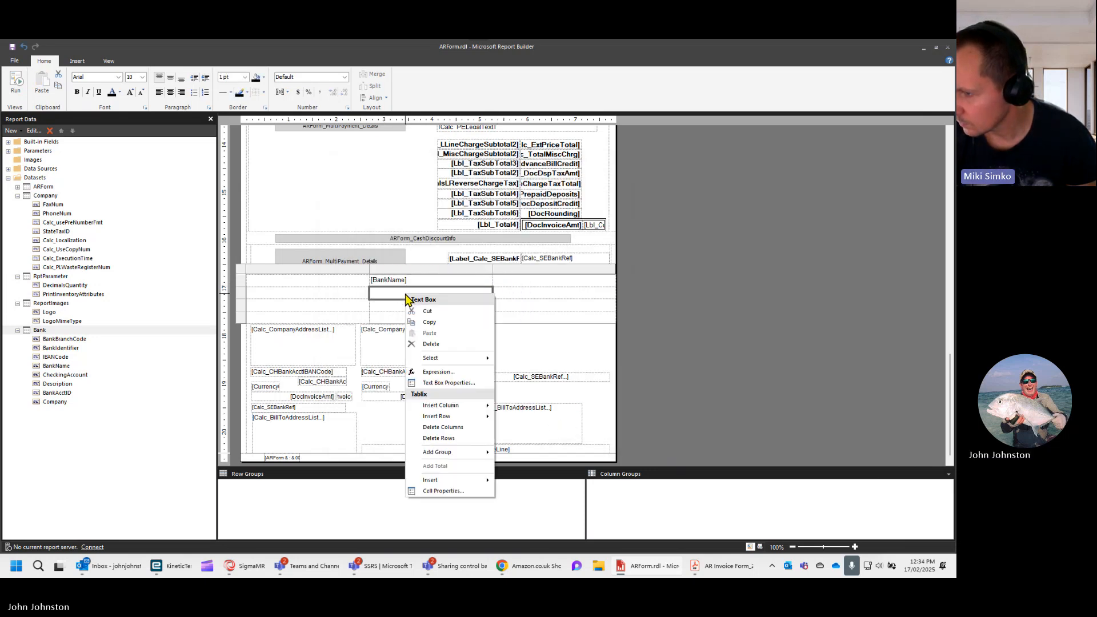
left_click(428, 373)
left_click(196, 139)
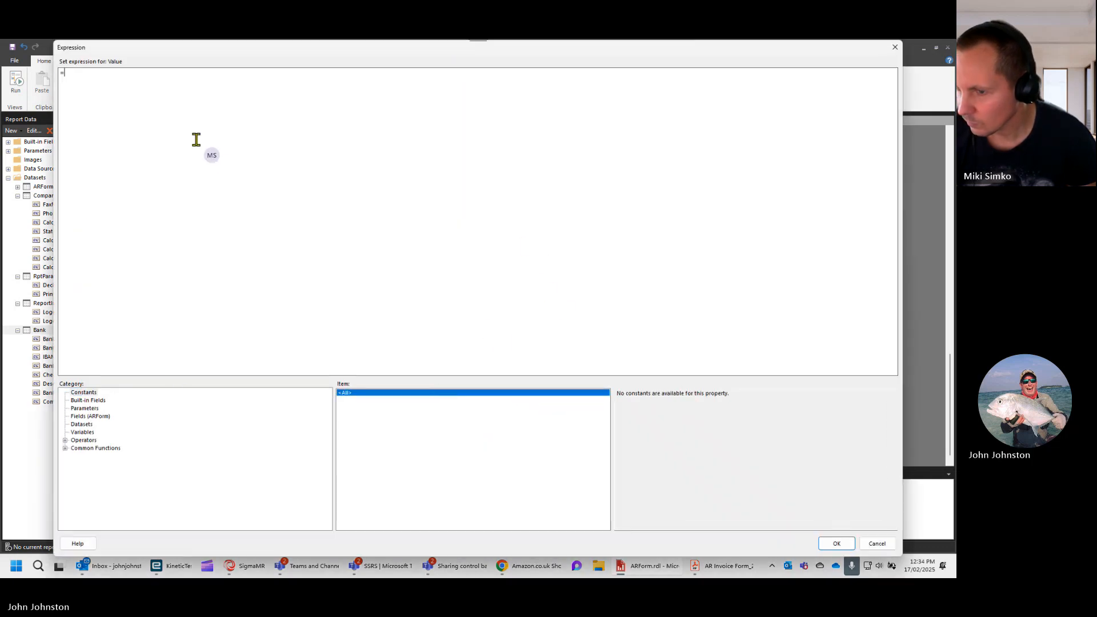
left_click(81, 425)
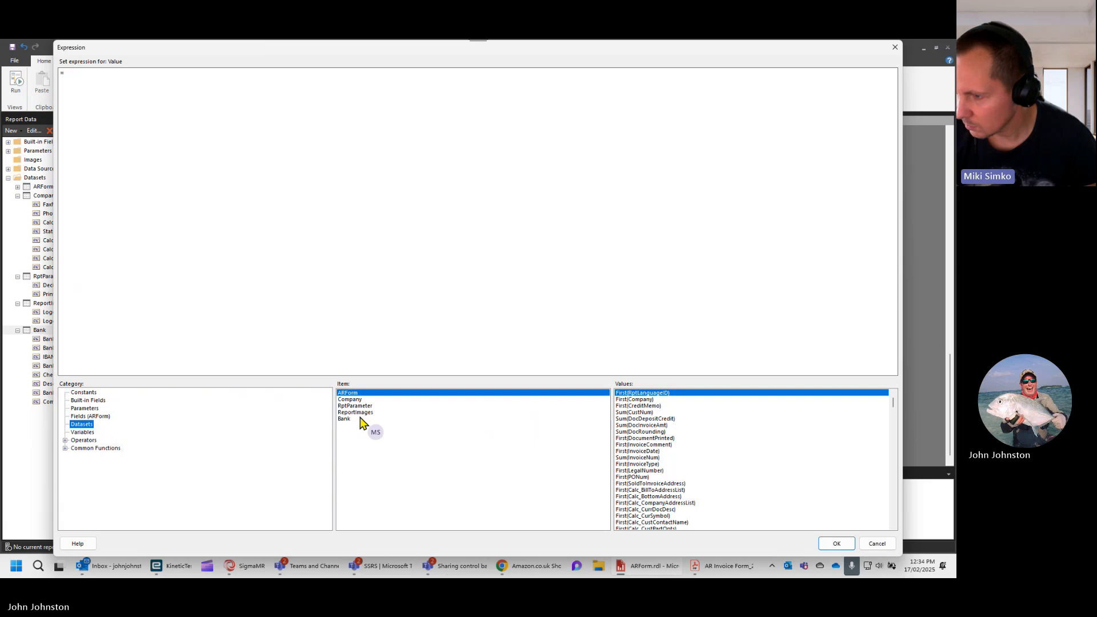
left_click(345, 418)
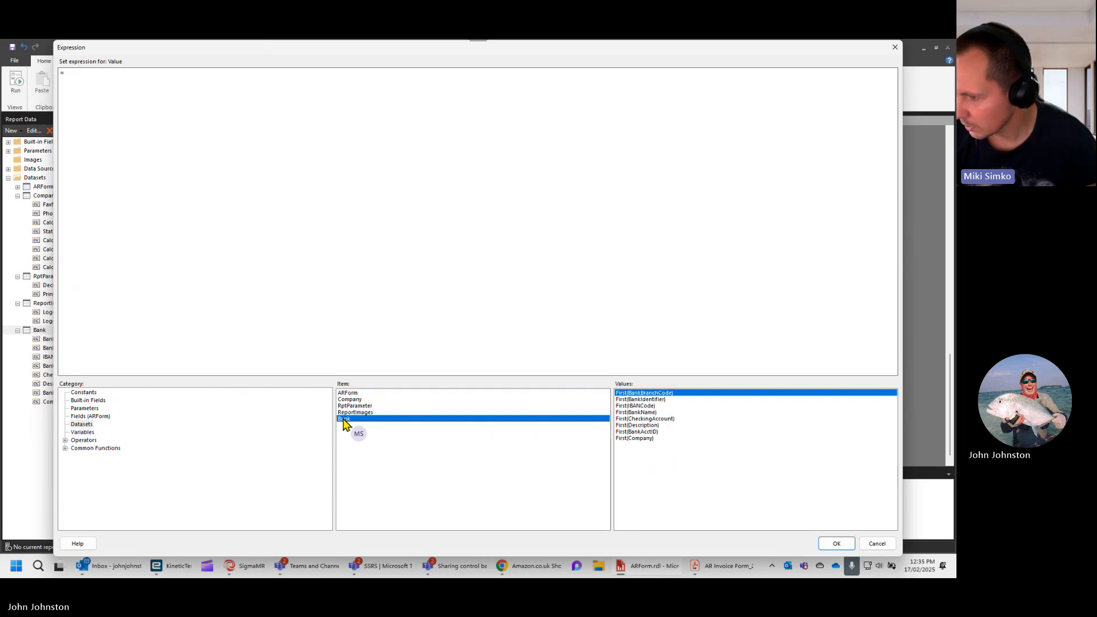
double_click(647, 418)
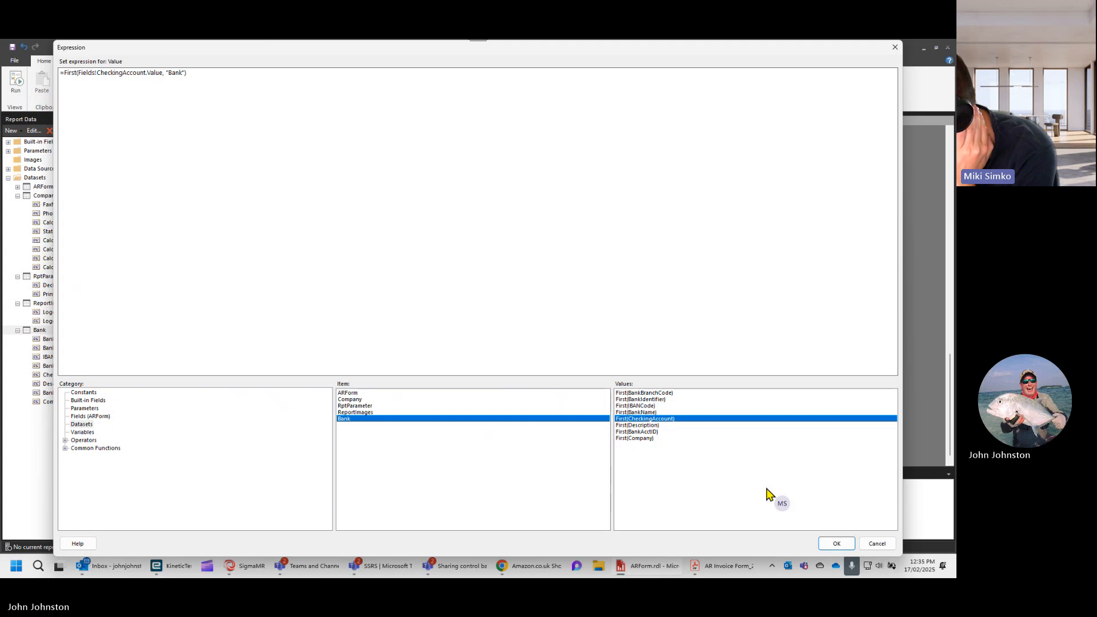
left_click(835, 544)
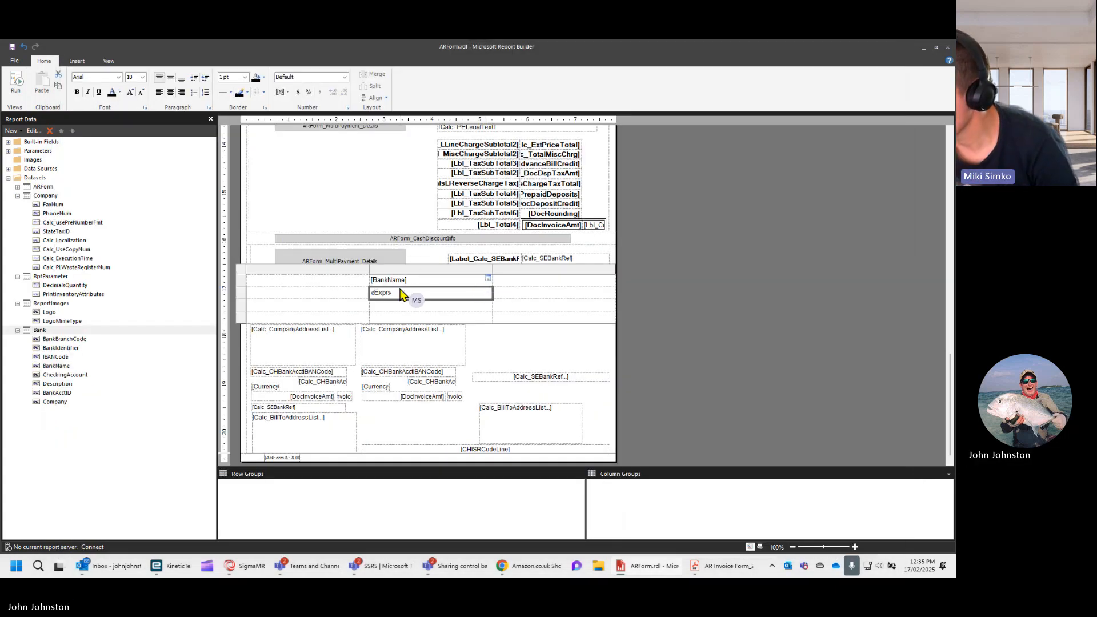
- Set the middle cell of the table's third row to the expression =First(Fields!BankIdentifier.Value, "Bank")
left_click(391, 309)
right_click(391, 309)
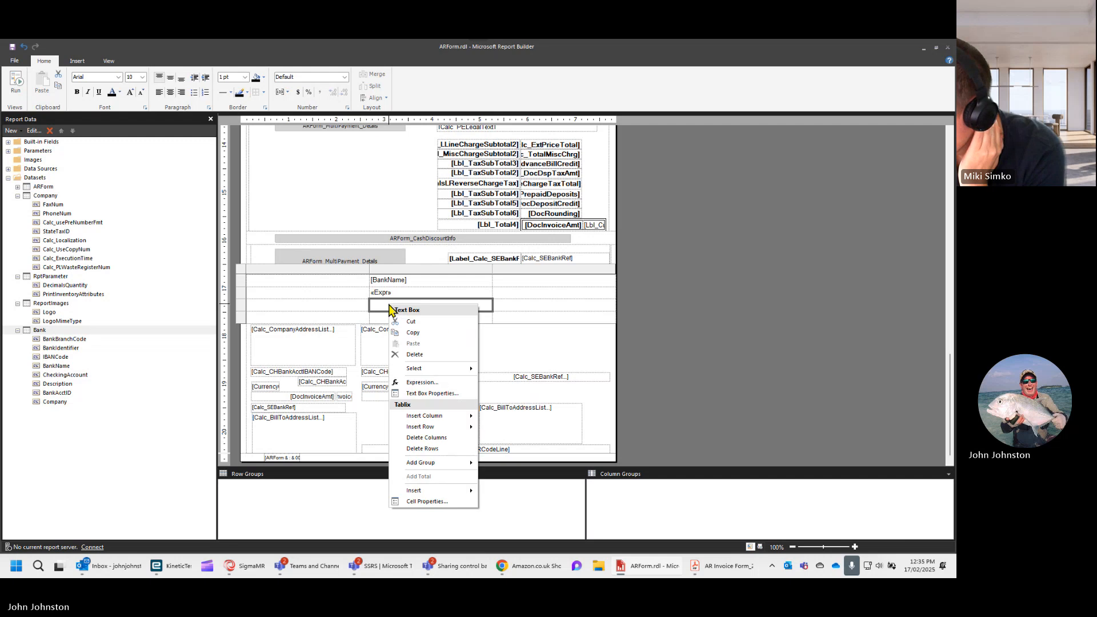
left_click(421, 383)
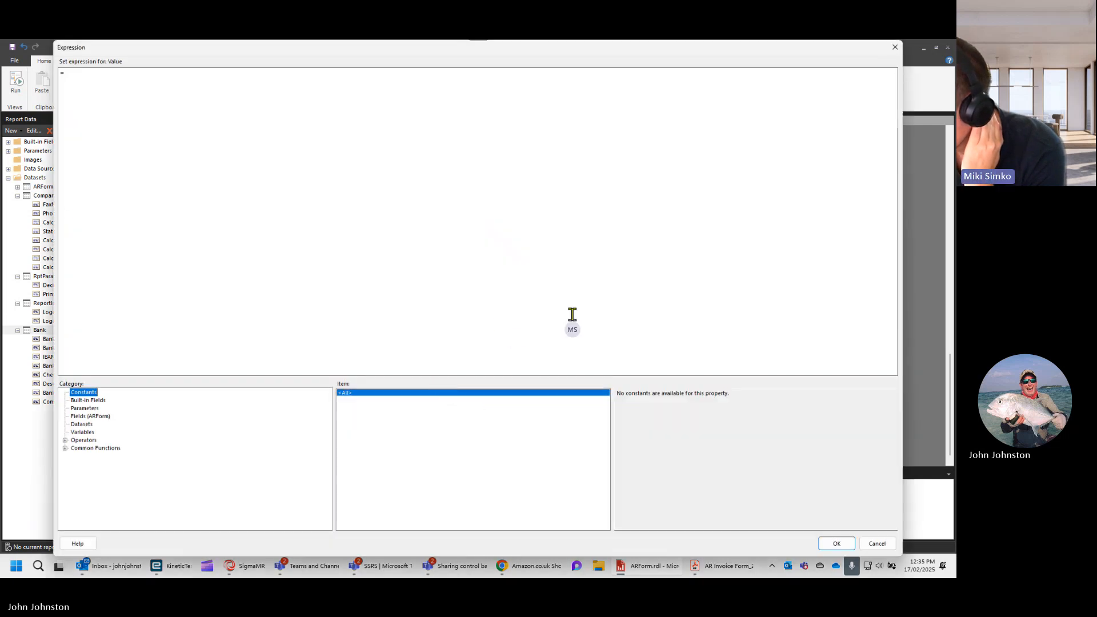
left_click(81, 424)
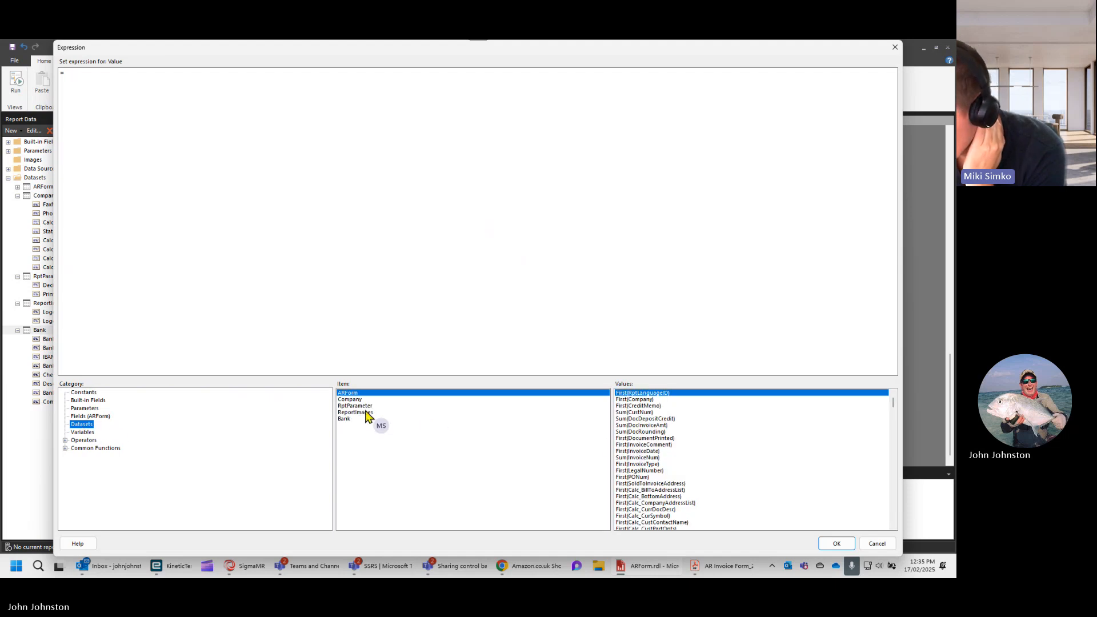
left_click(345, 420)
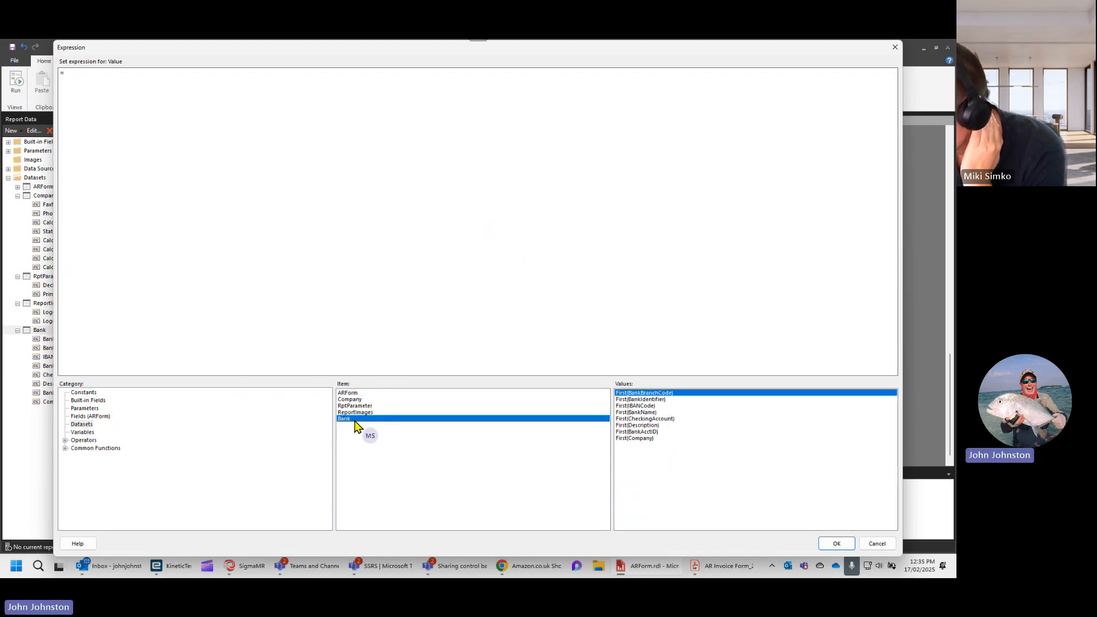
double_click(658, 400)
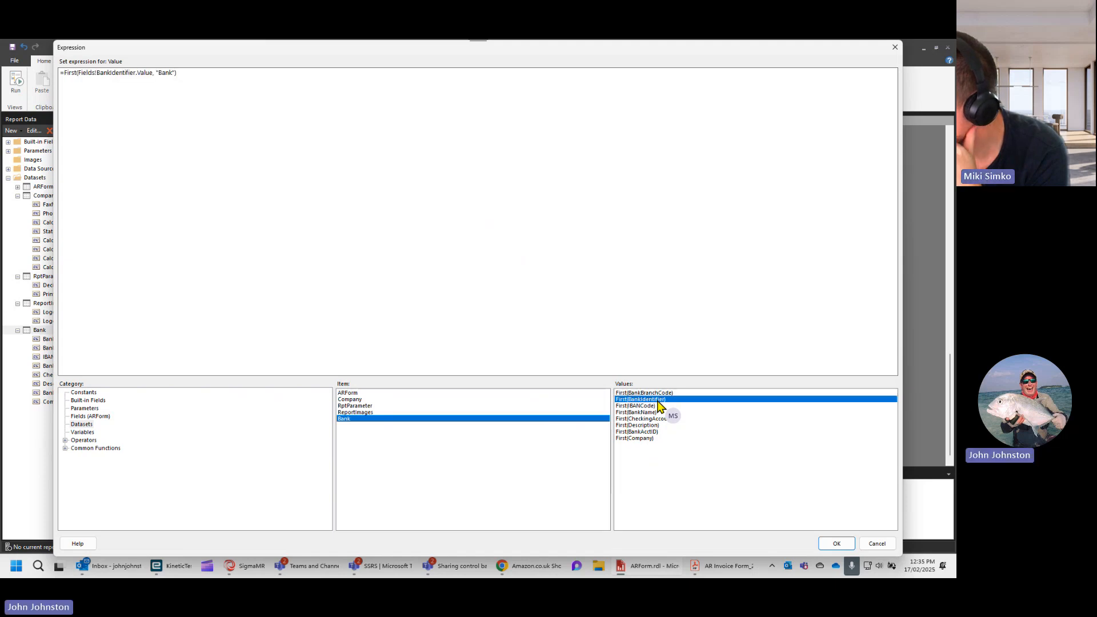
left_click(838, 545)
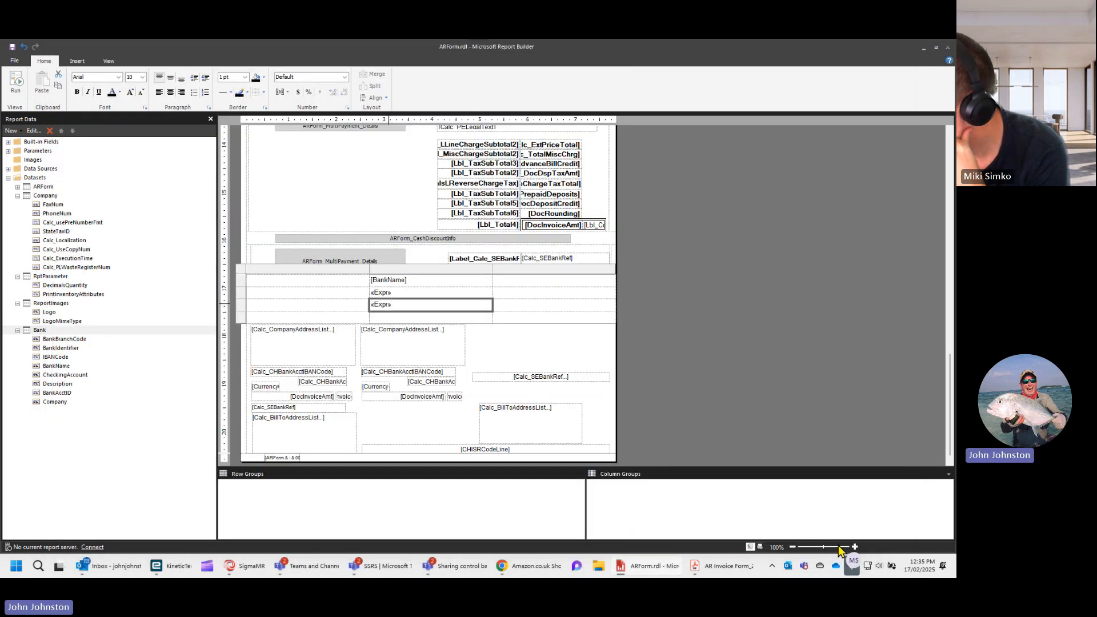
- Set the middle cell of the table's fourth row to the expression =First(Fields!IBANCode.Value, "Bank")
left_click(401, 319)
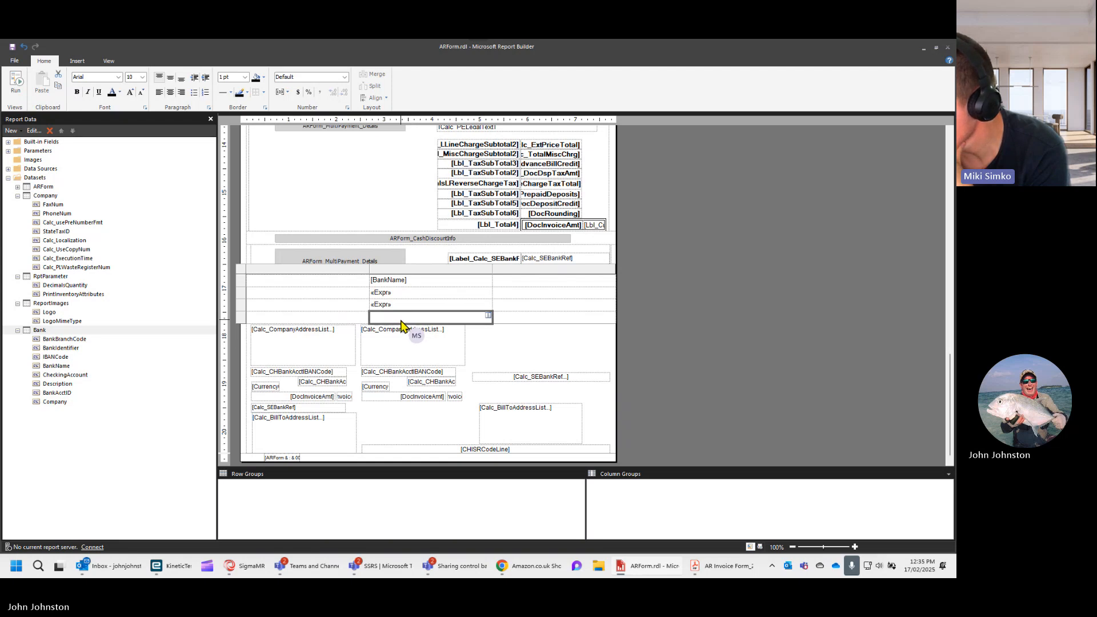
right_click(401, 324)
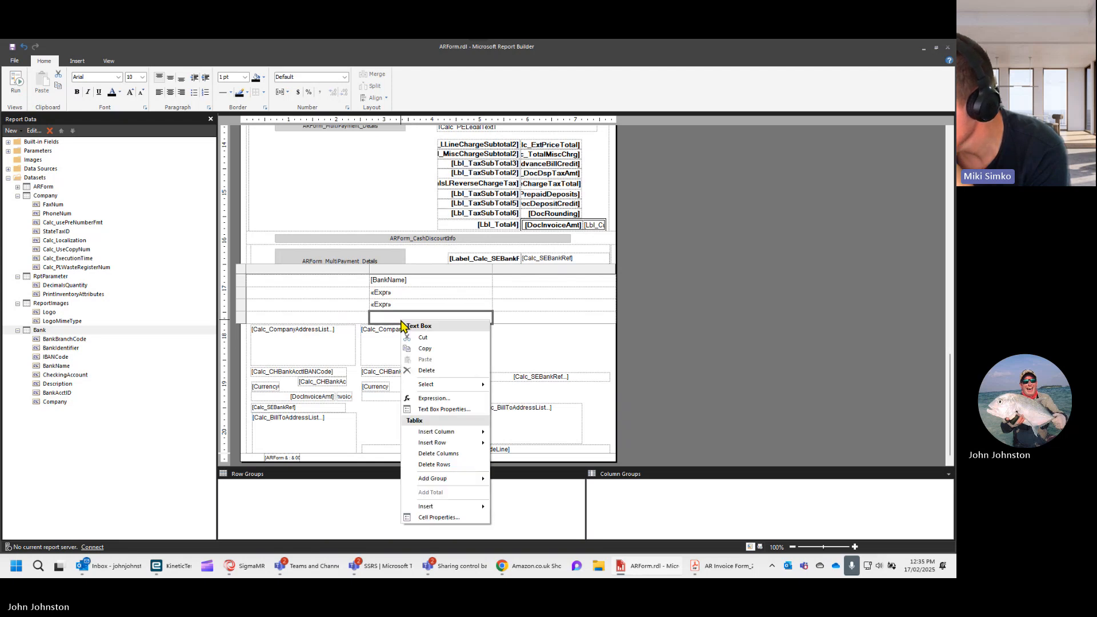
left_click(432, 399)
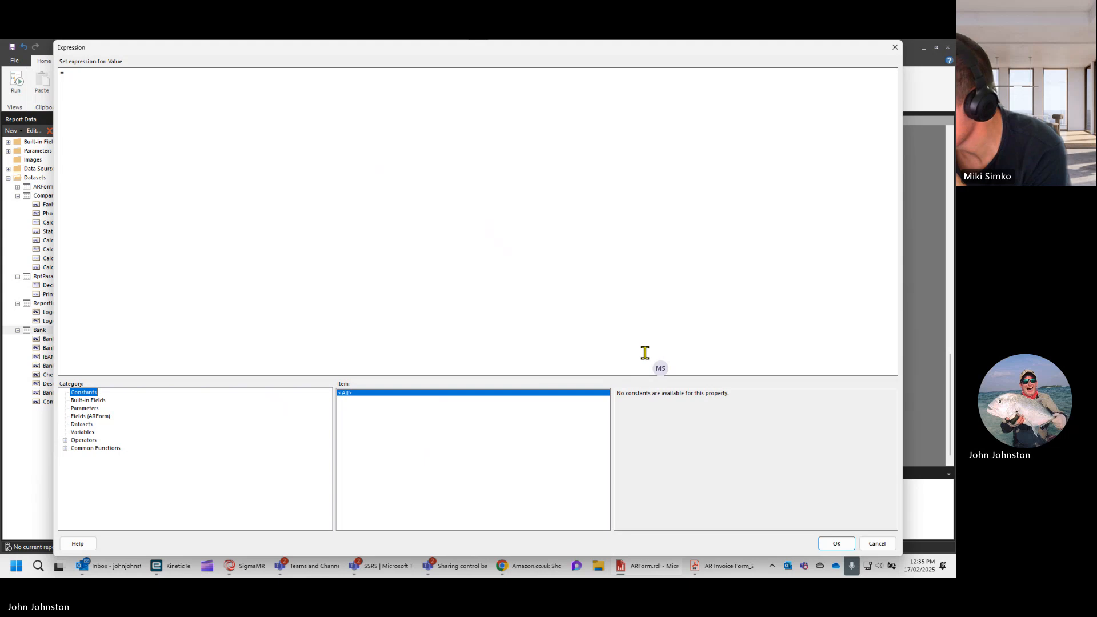
left_click(83, 424)
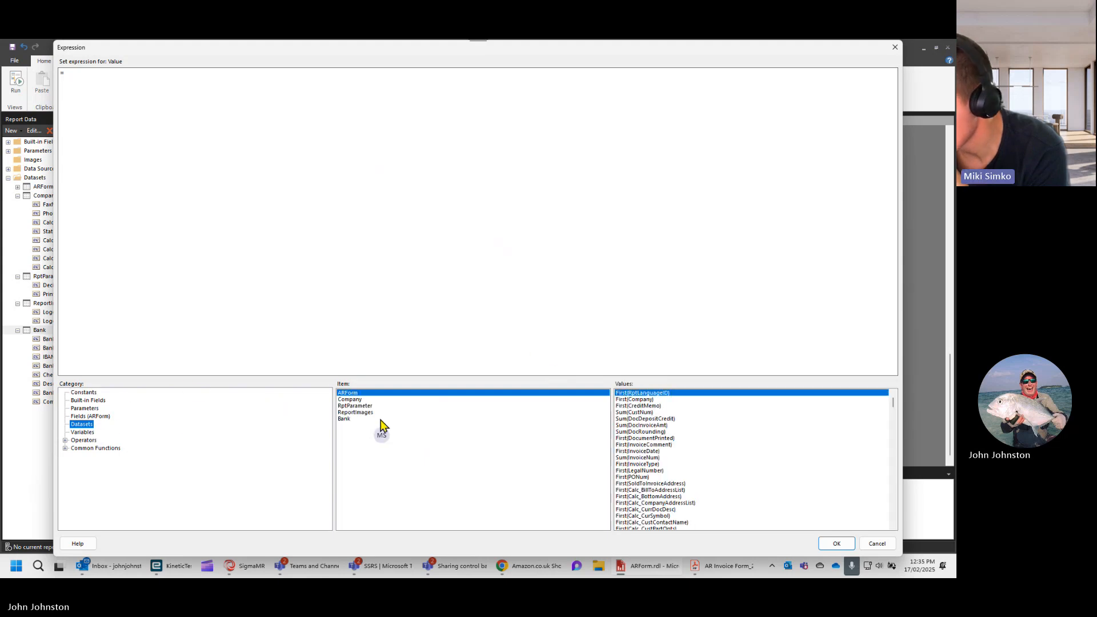
left_click(344, 419)
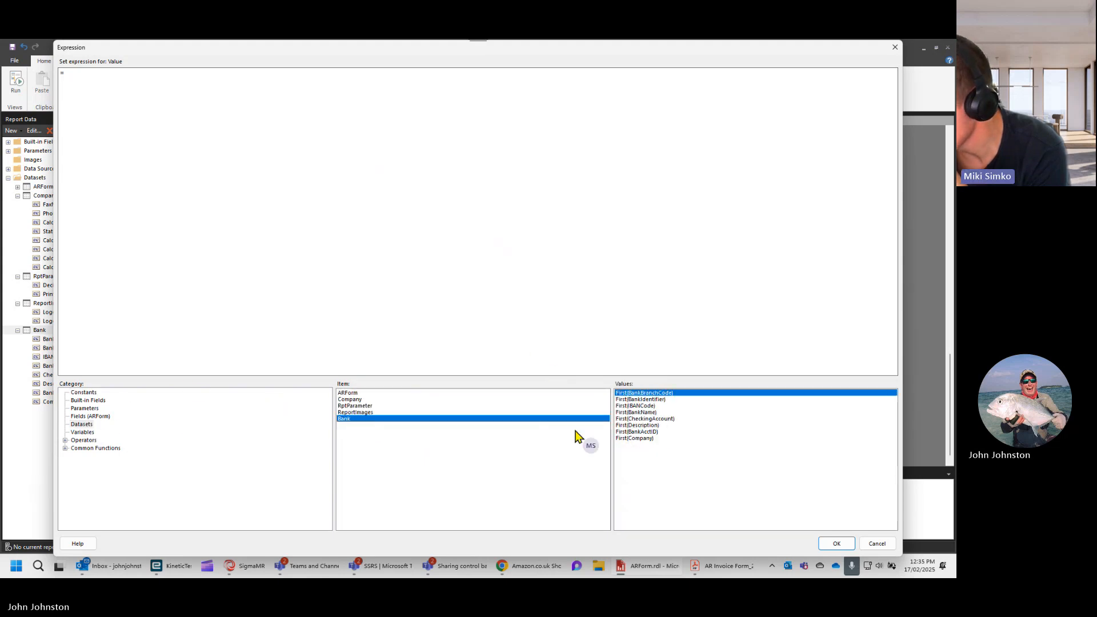
double_click(645, 407)
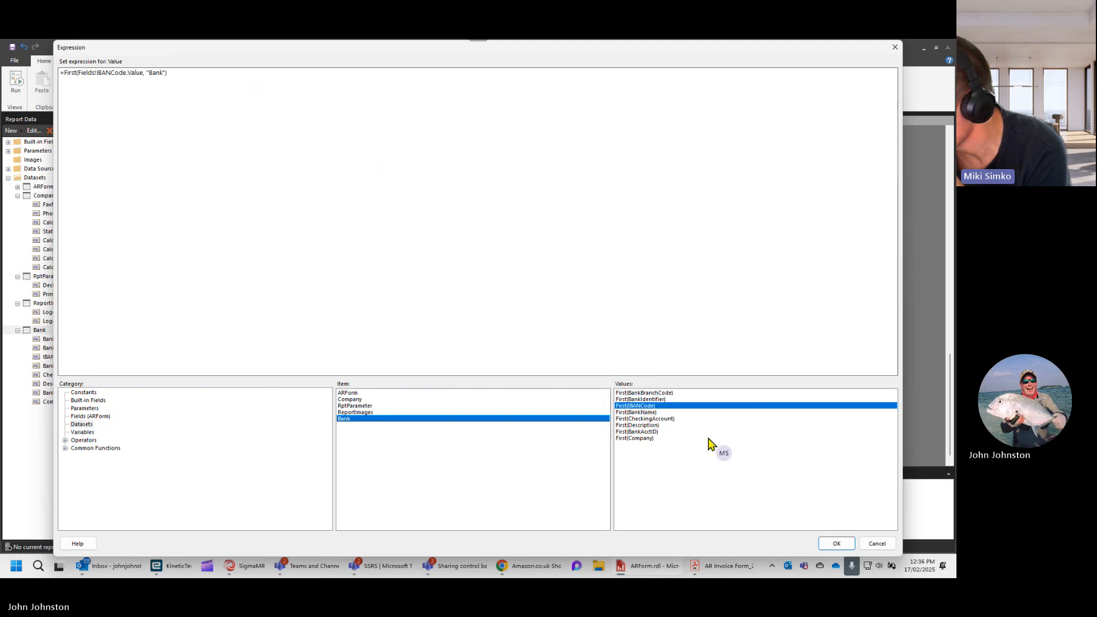
left_click(834, 544)
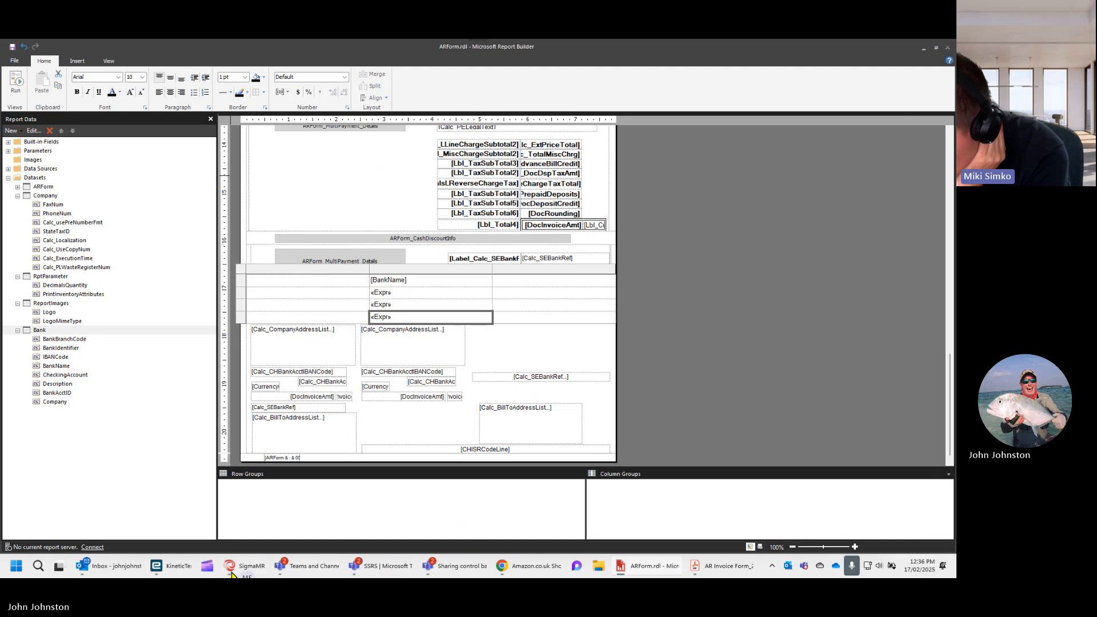
- Switch to the SSRS Report Design window in Kinetic and preview the ARForm report as a PDF
left_click(169, 572)
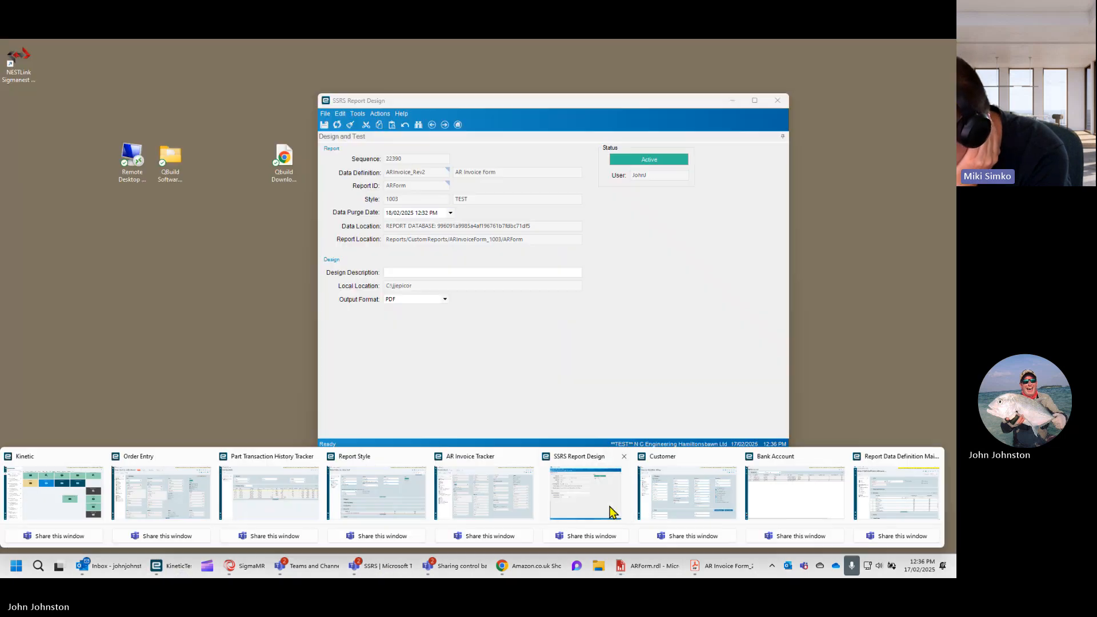
left_click(611, 512)
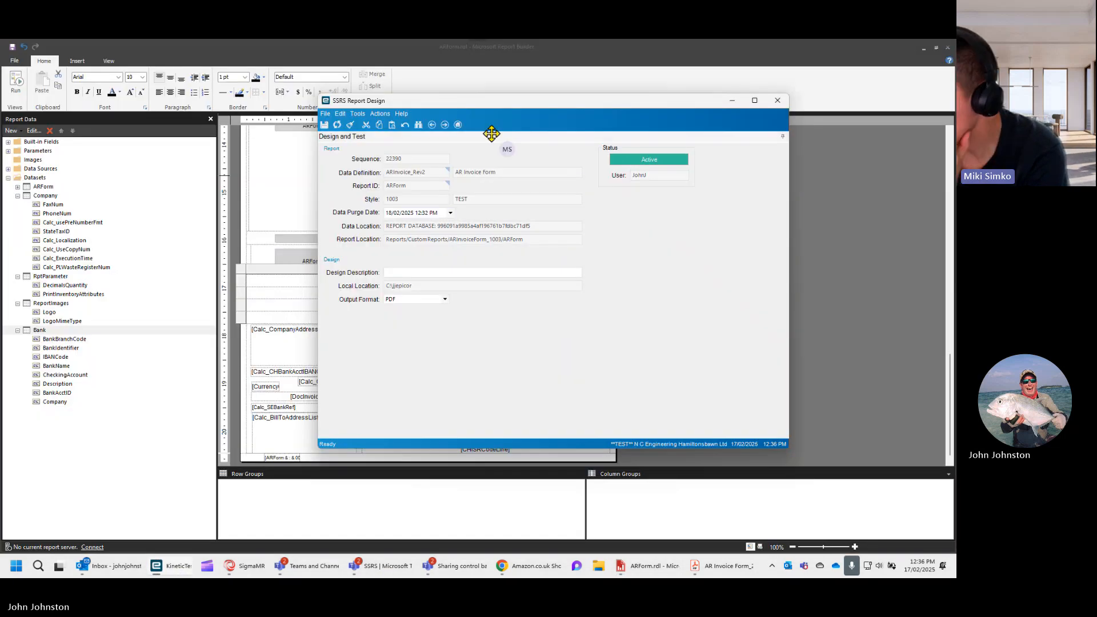
left_click(380, 115)
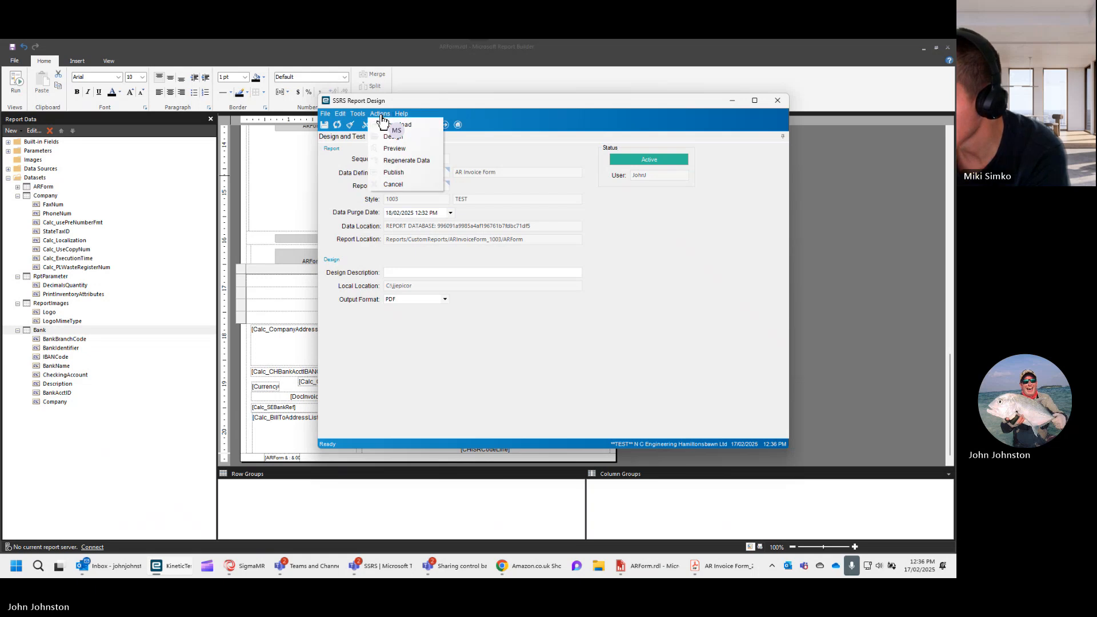
left_click(391, 149)
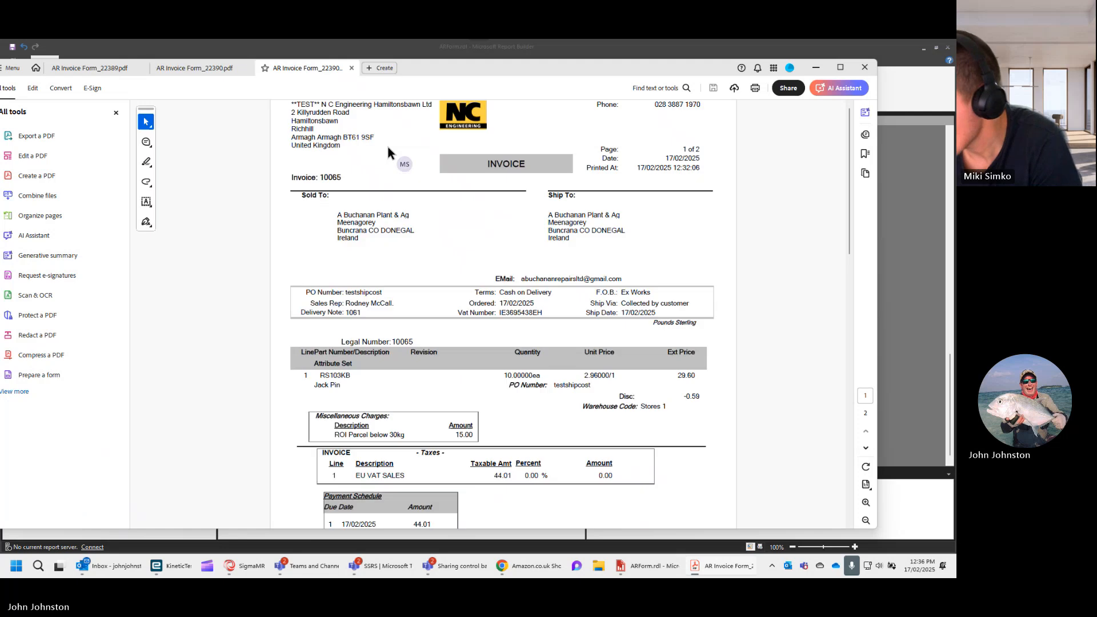
- Check both pages of the previewed invoice PDF for the bank details below the totals
scroll(426, 283, "down", 3)
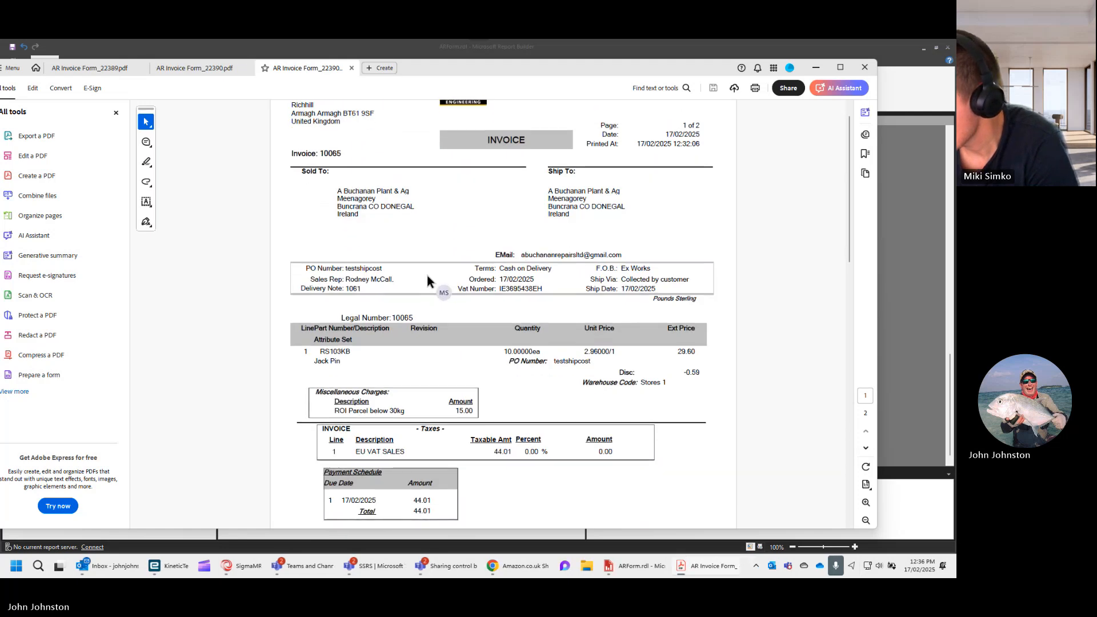
scroll(426, 283, "down", 3)
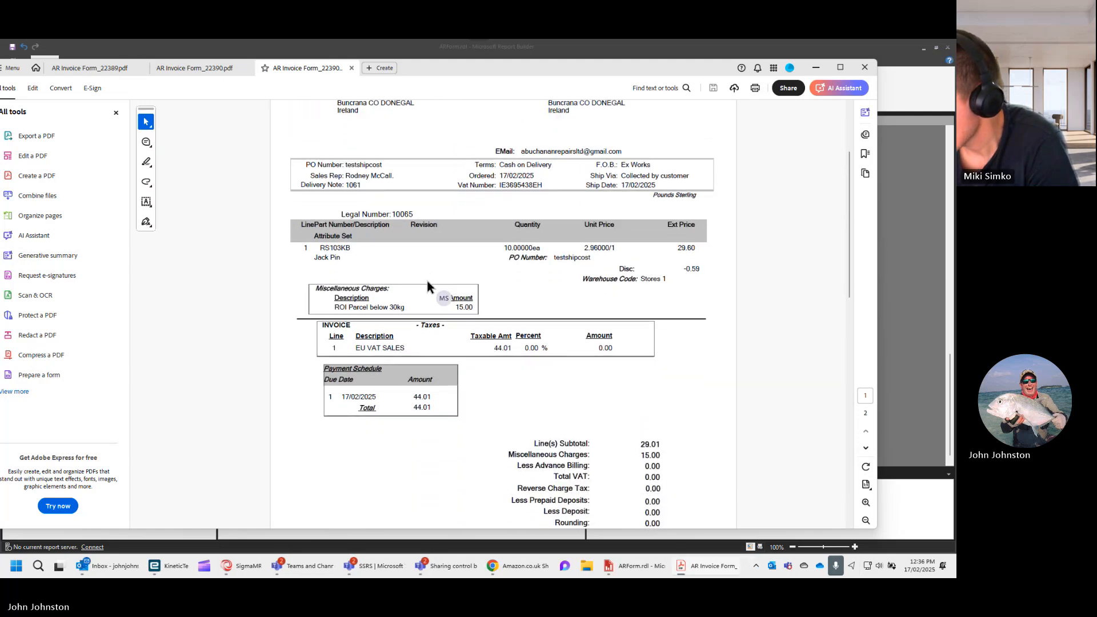
scroll(427, 282, "down", 2)
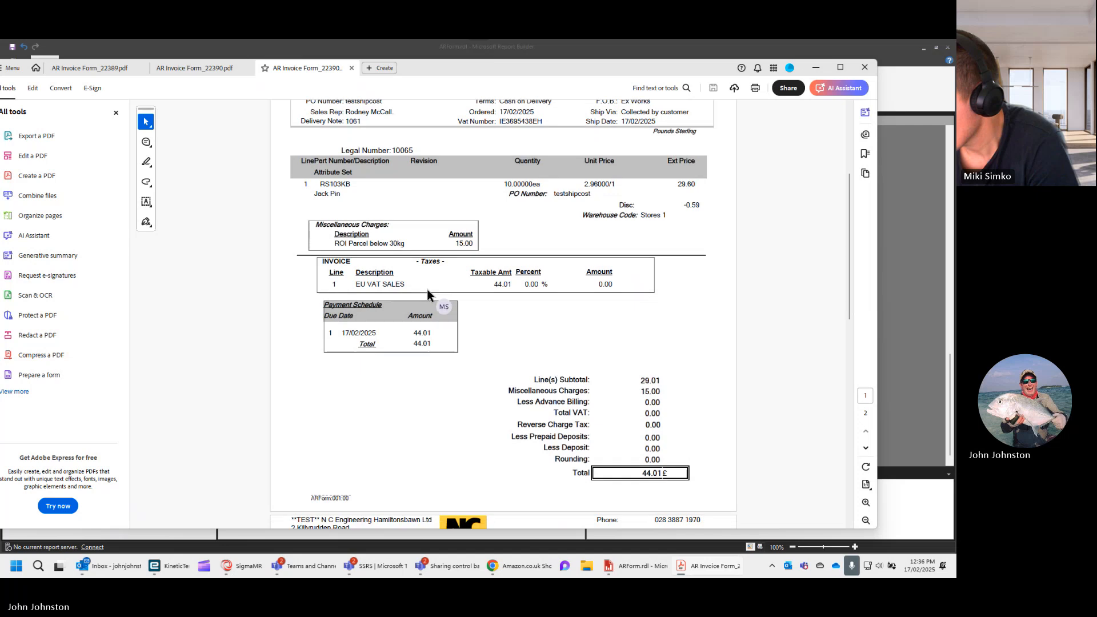
scroll(427, 290, "down", 3)
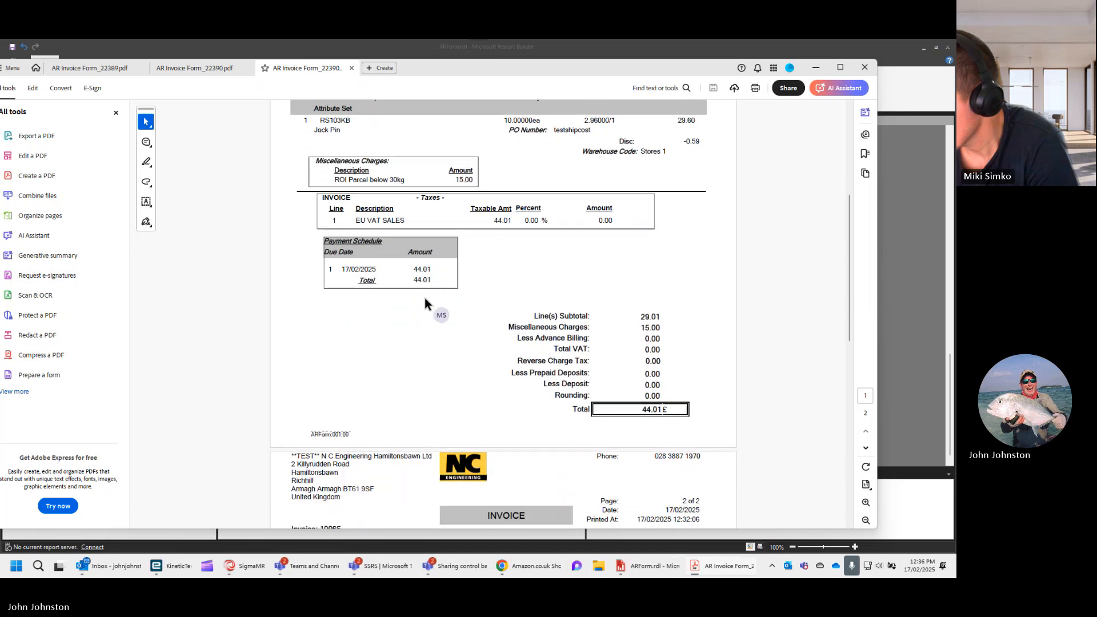
scroll(424, 303, "down", 2)
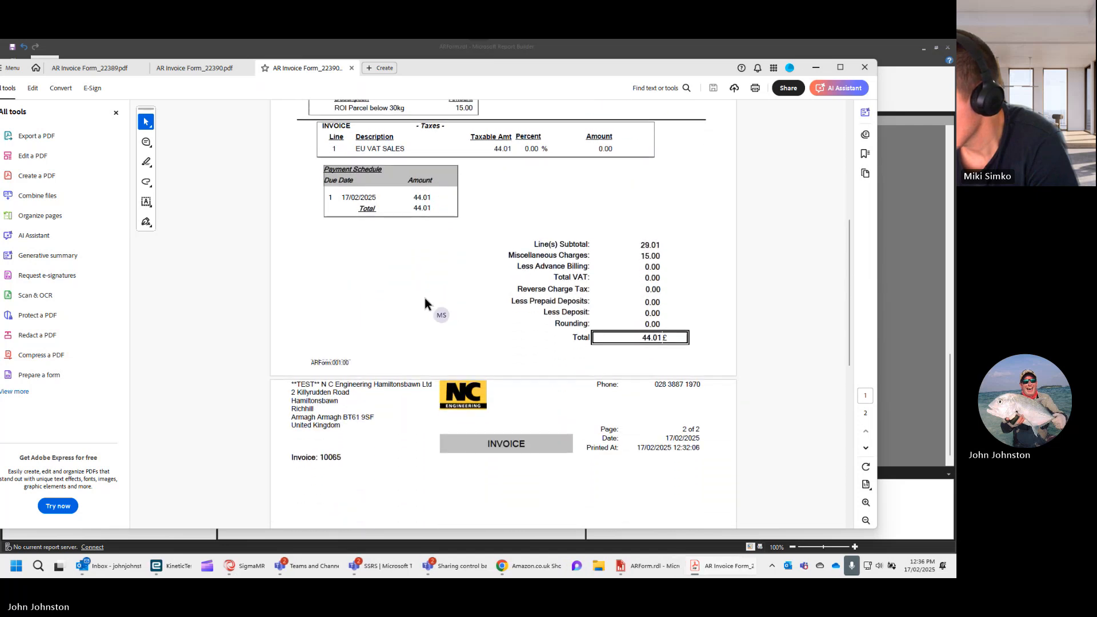
scroll(423, 318, "down", 2)
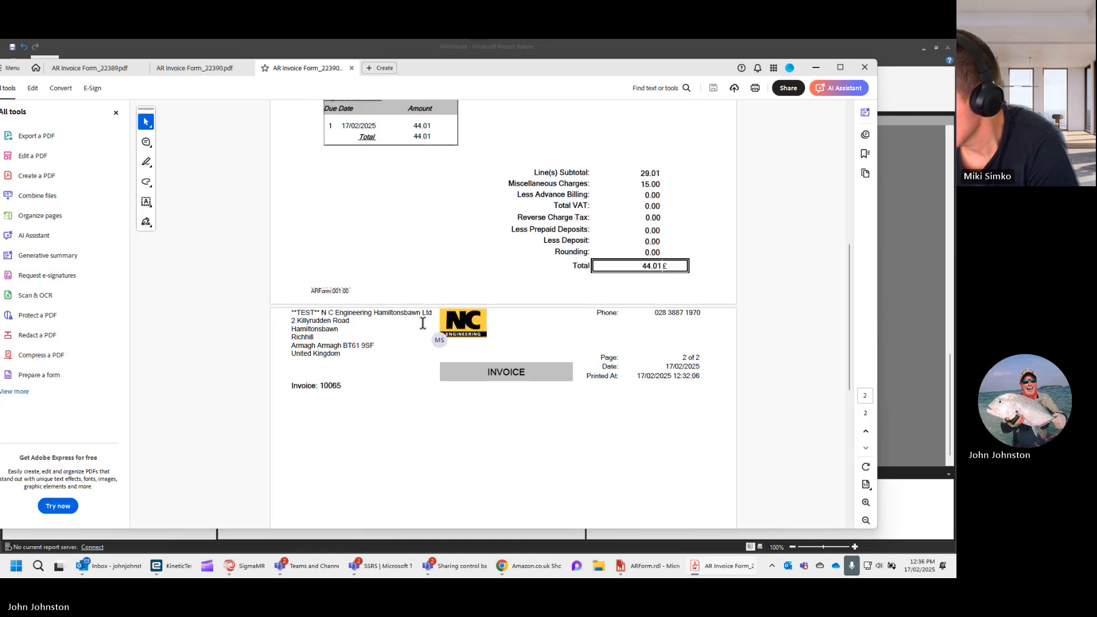
scroll(424, 331, "down", 2)
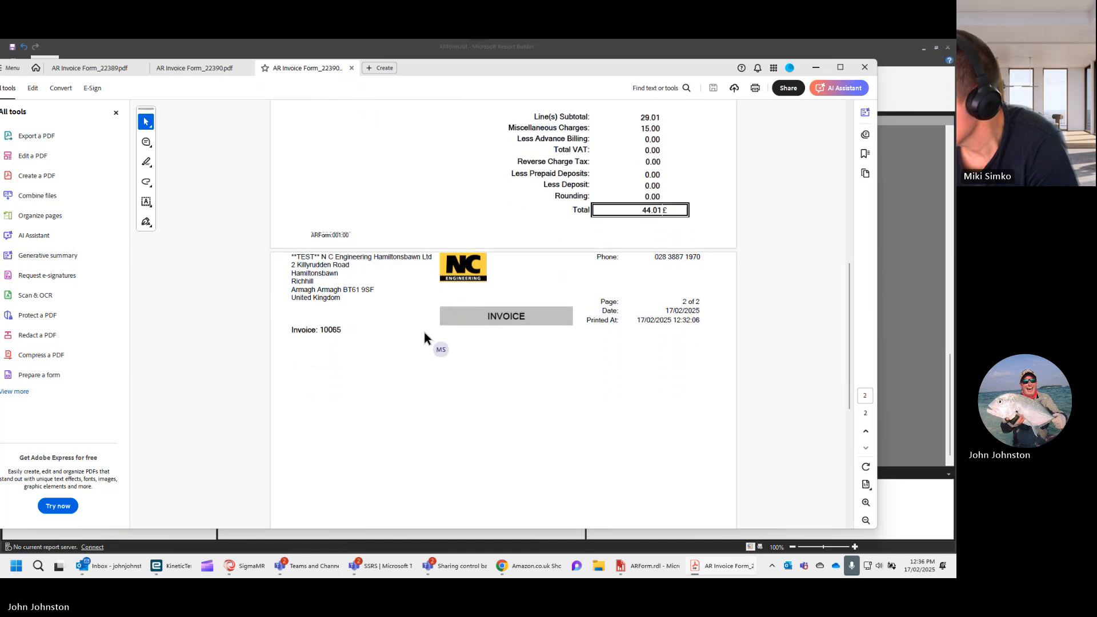
scroll(424, 331, "down", 5)
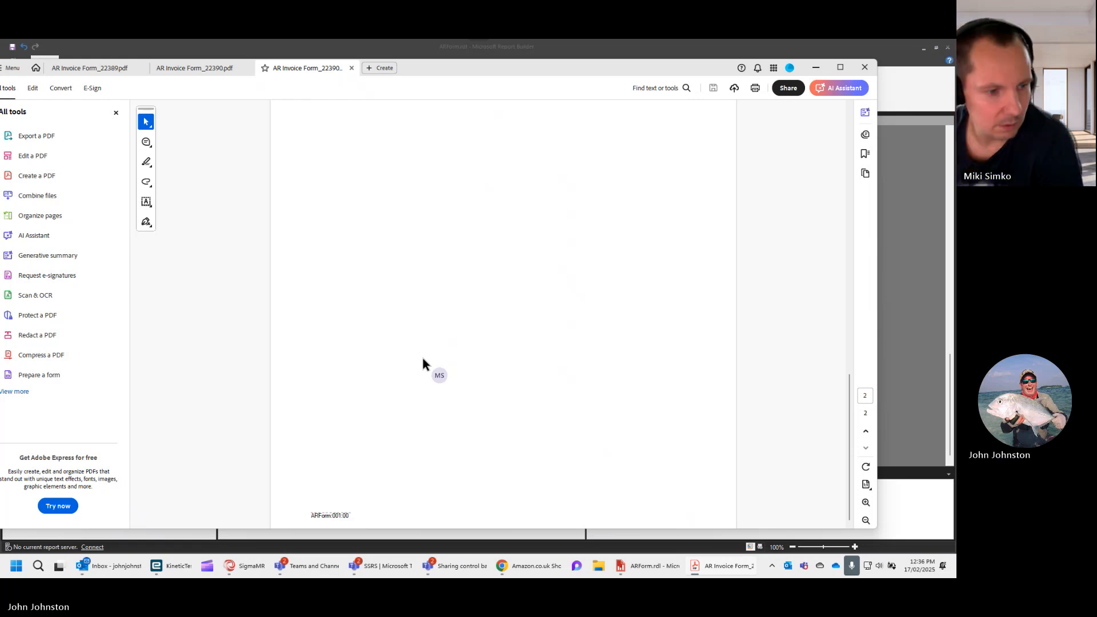
scroll(640, 415, "down", 4)
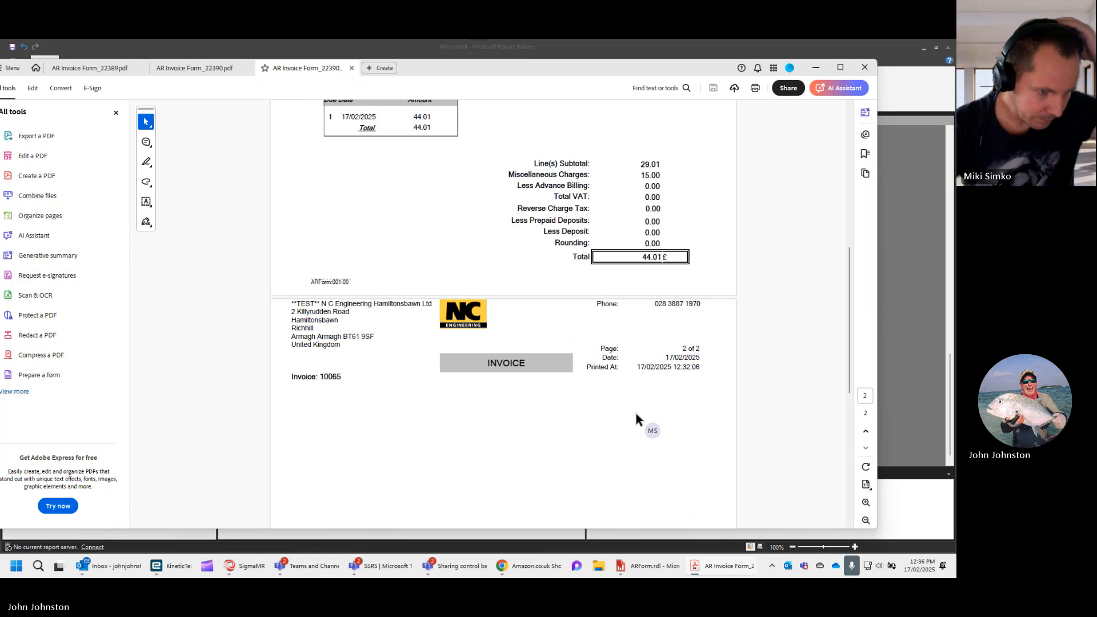
scroll(636, 414, "down", 6)
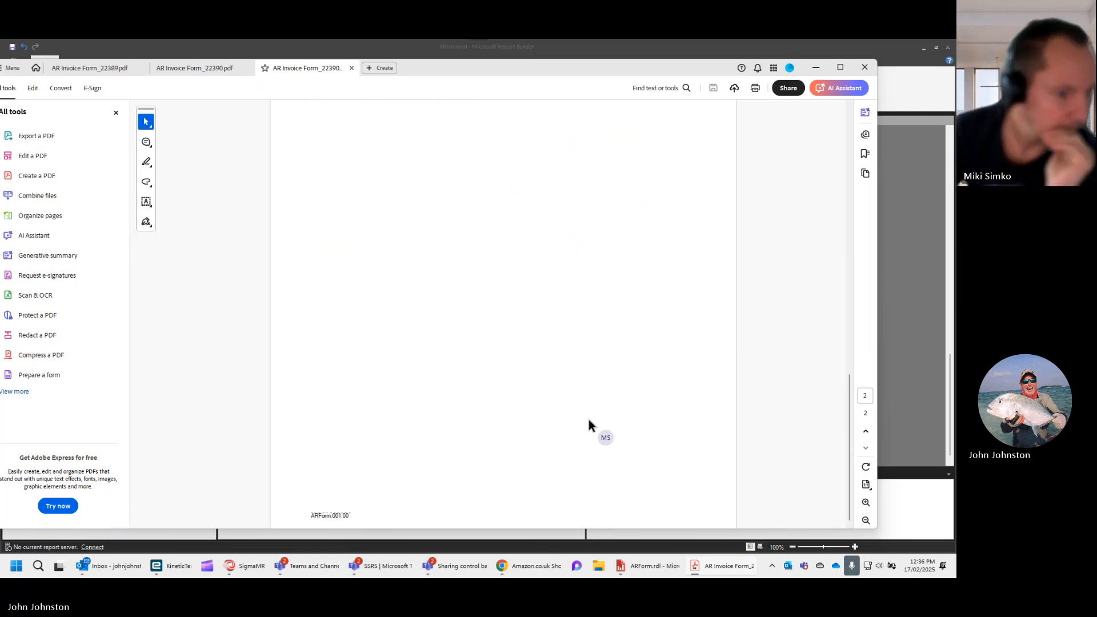
scroll(580, 371, "up", 6)
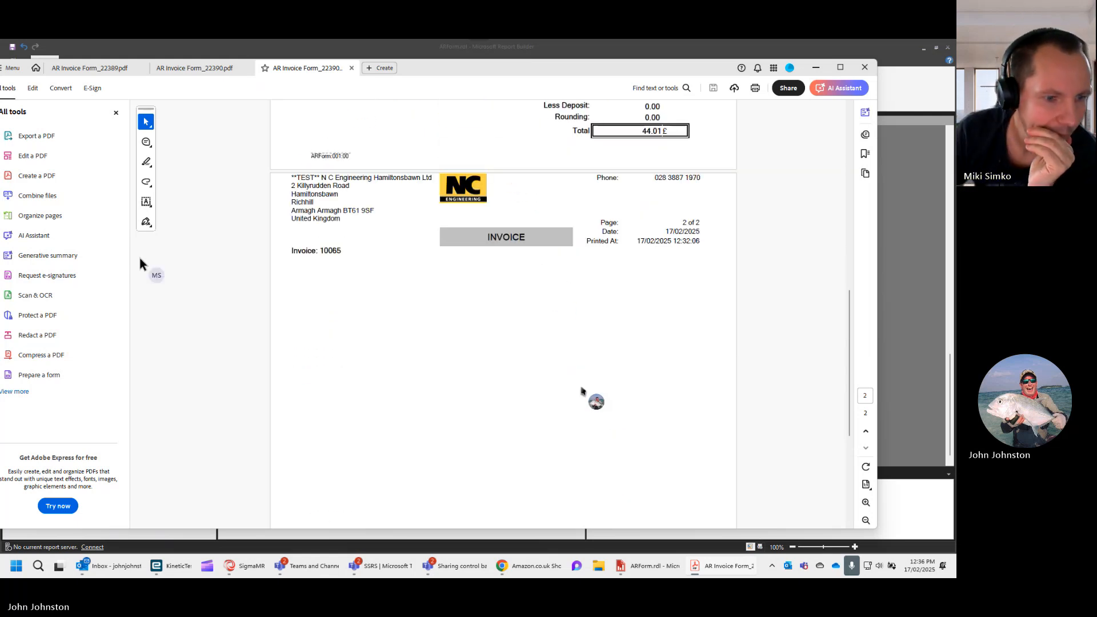
left_click_drag(849, 397, 865, 235)
left_click_drag(864, 310, 848, 397)
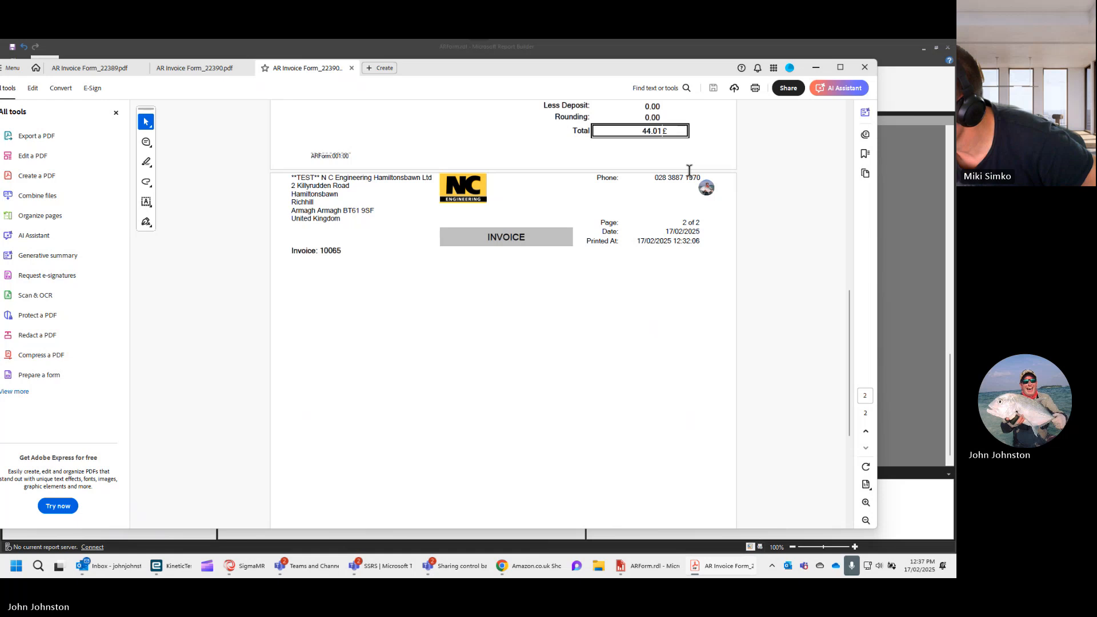
- Switch to ARForm.rdl in Report Builder and enter the label "Bank Name:" in the first cell of the bank table's first row
left_click(650, 567)
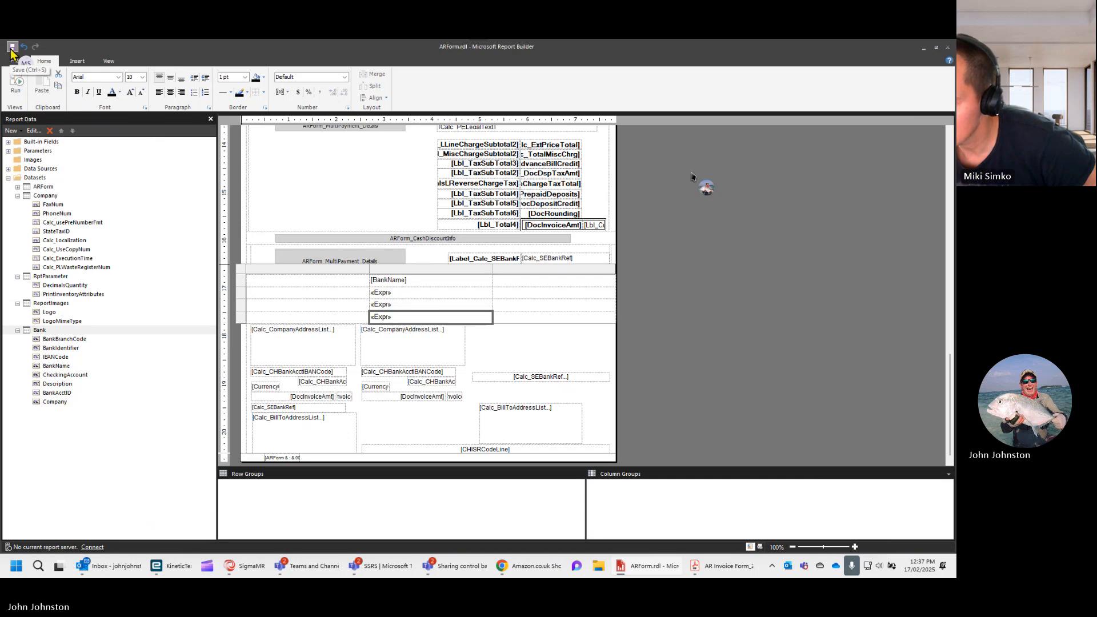
left_click(283, 282)
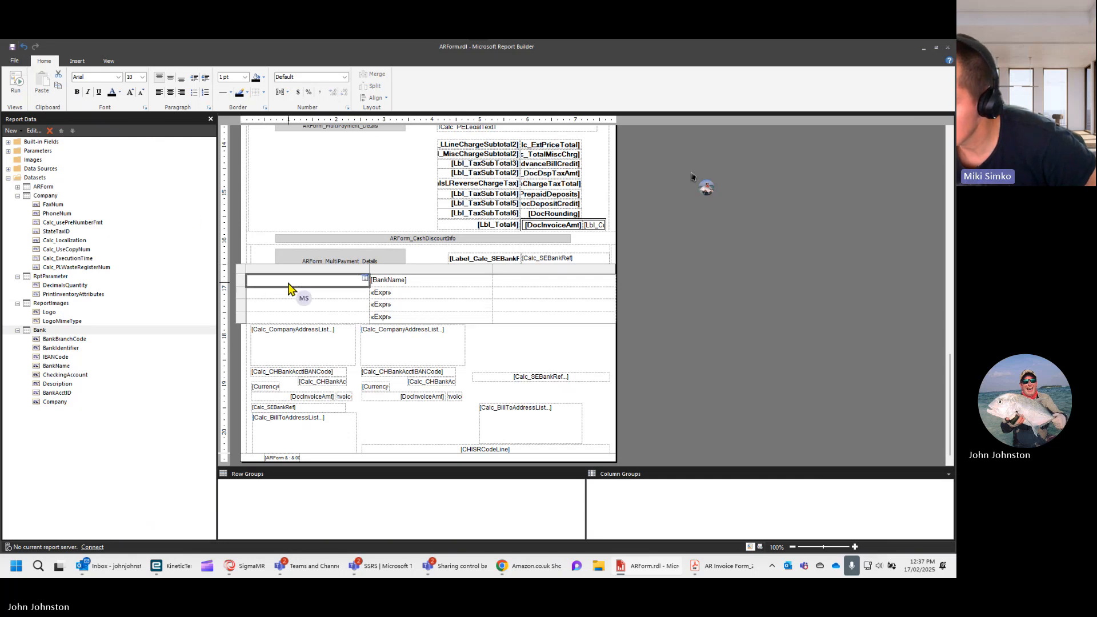
left_click(288, 283)
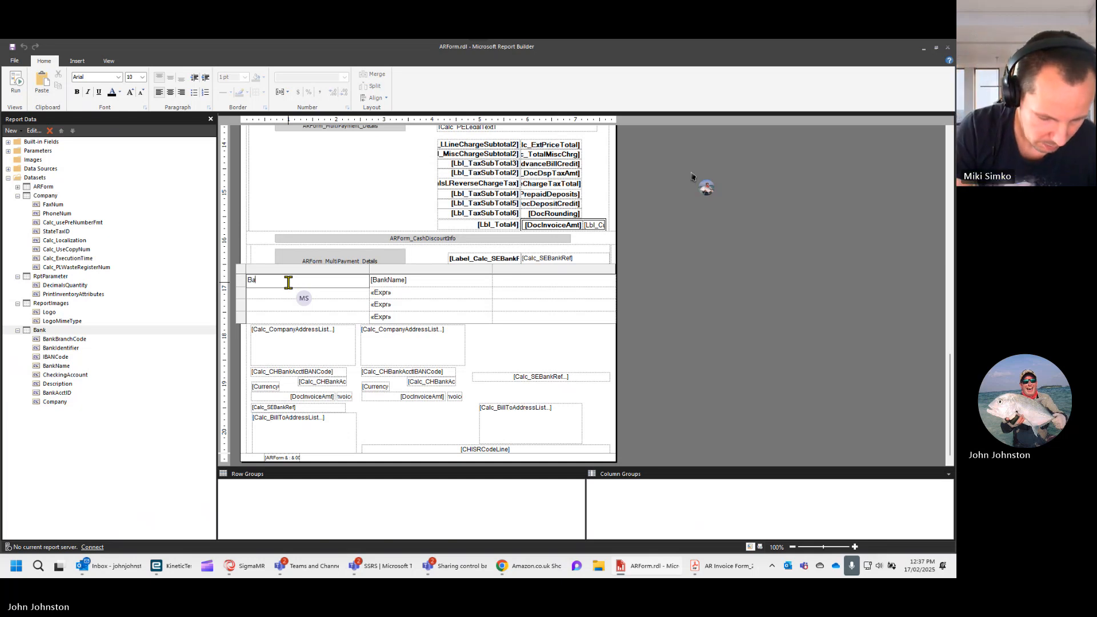
type("Bank Name")
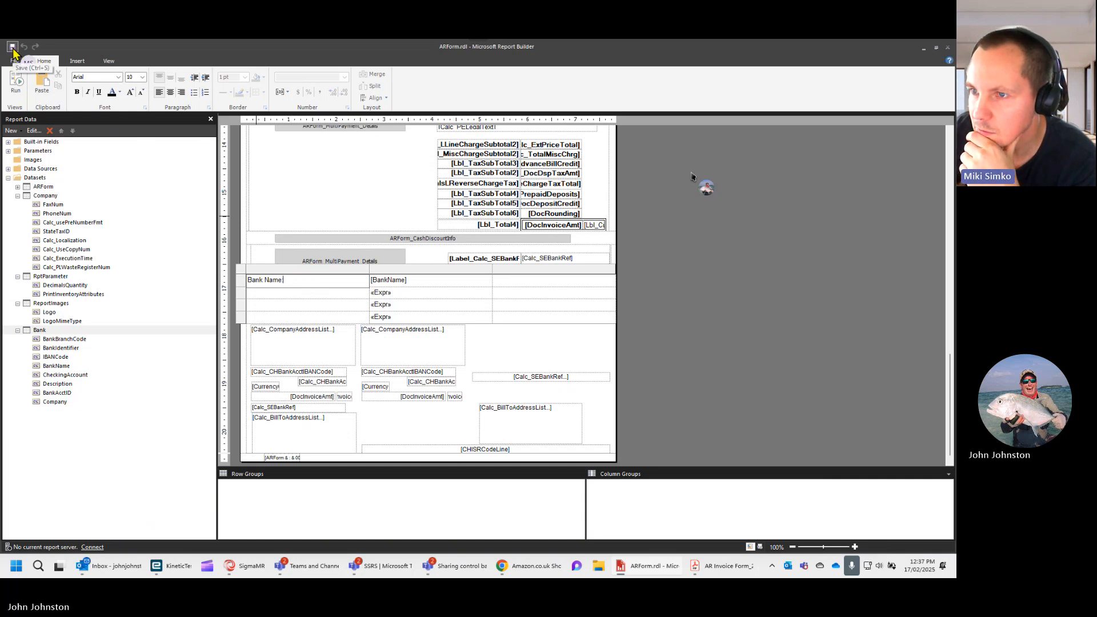
type(":")
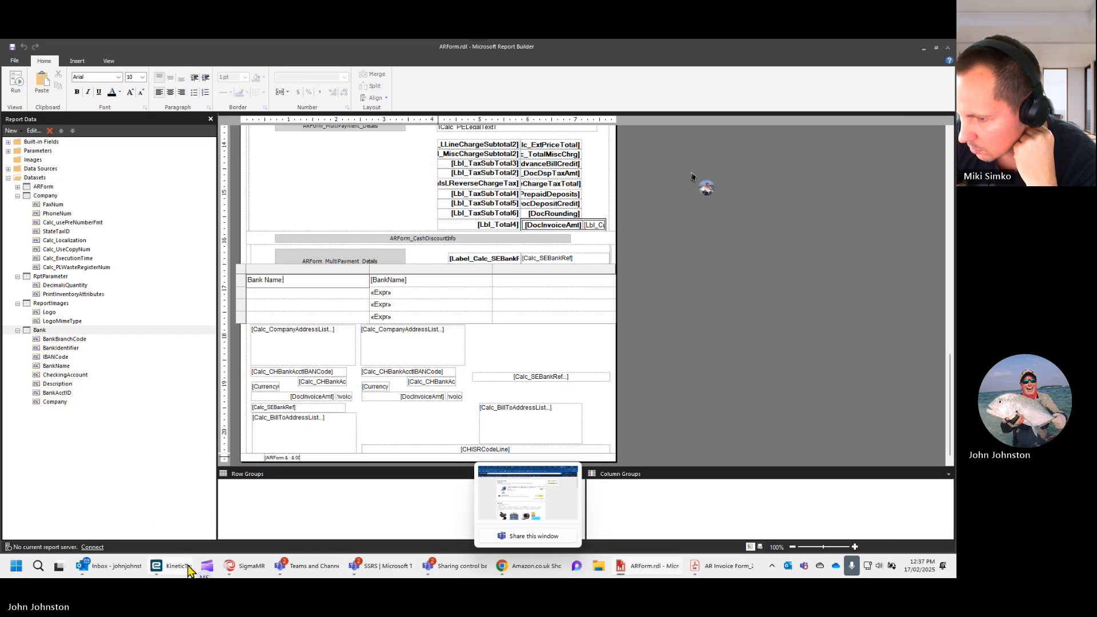
- Switch to the SSRS Report Design window in Kinetic and generate a new PDF preview of the ARForm report with the Bank Name label
mouse_move(186, 570)
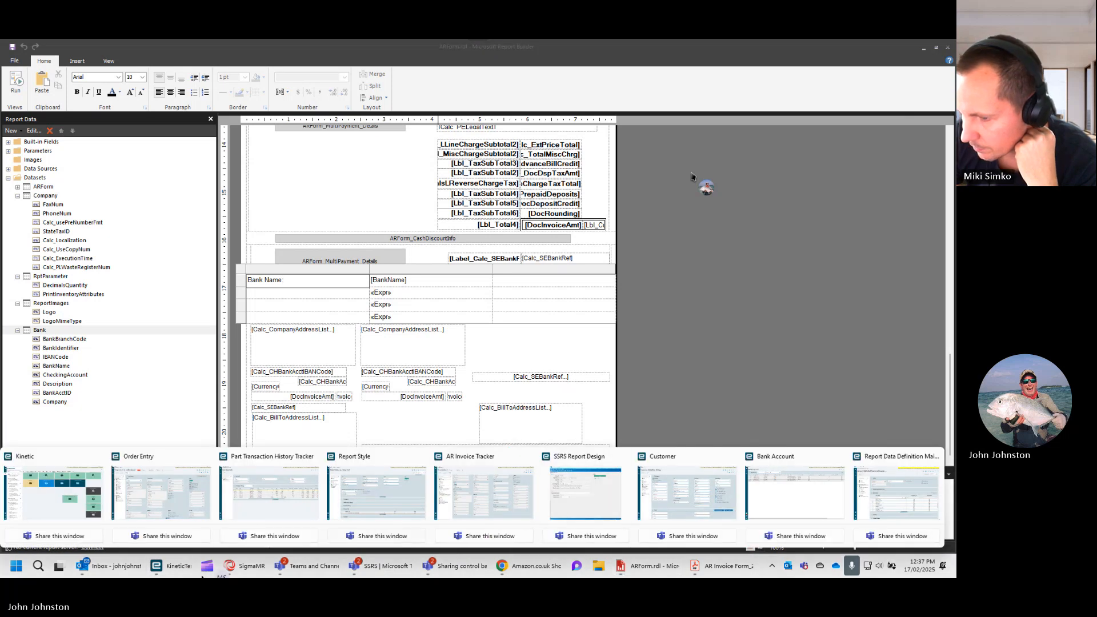
left_click(571, 503)
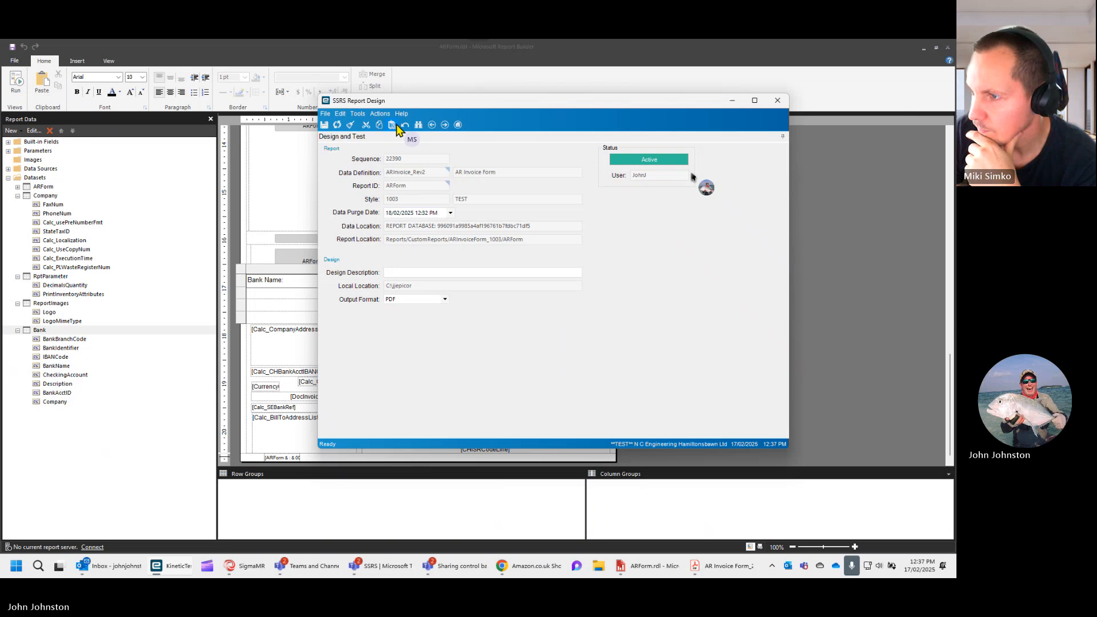
left_click(381, 115)
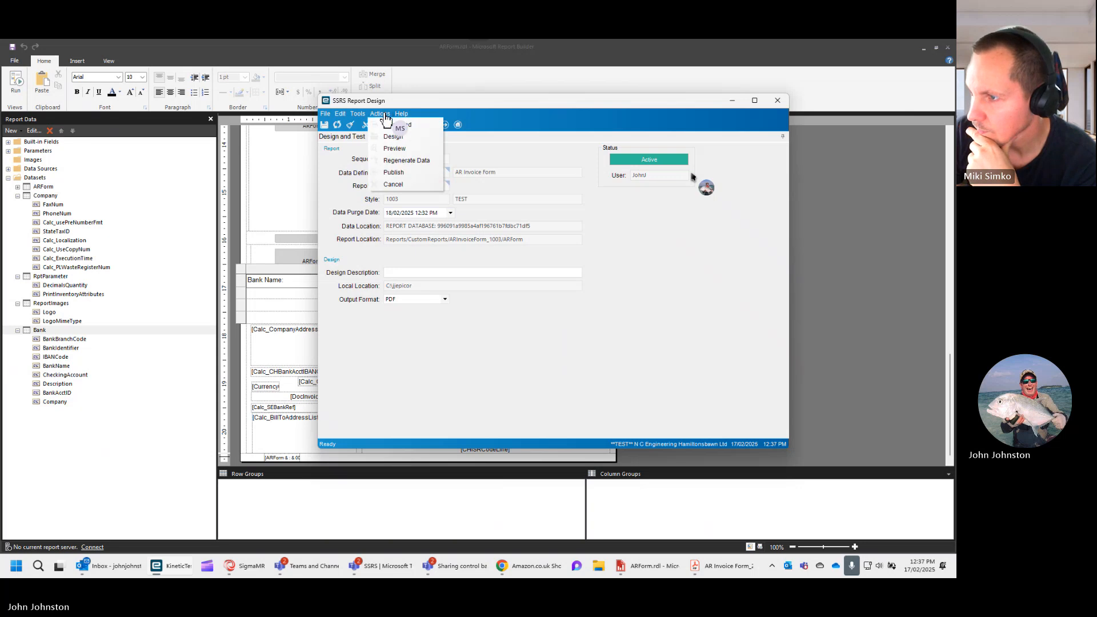
left_click(400, 149)
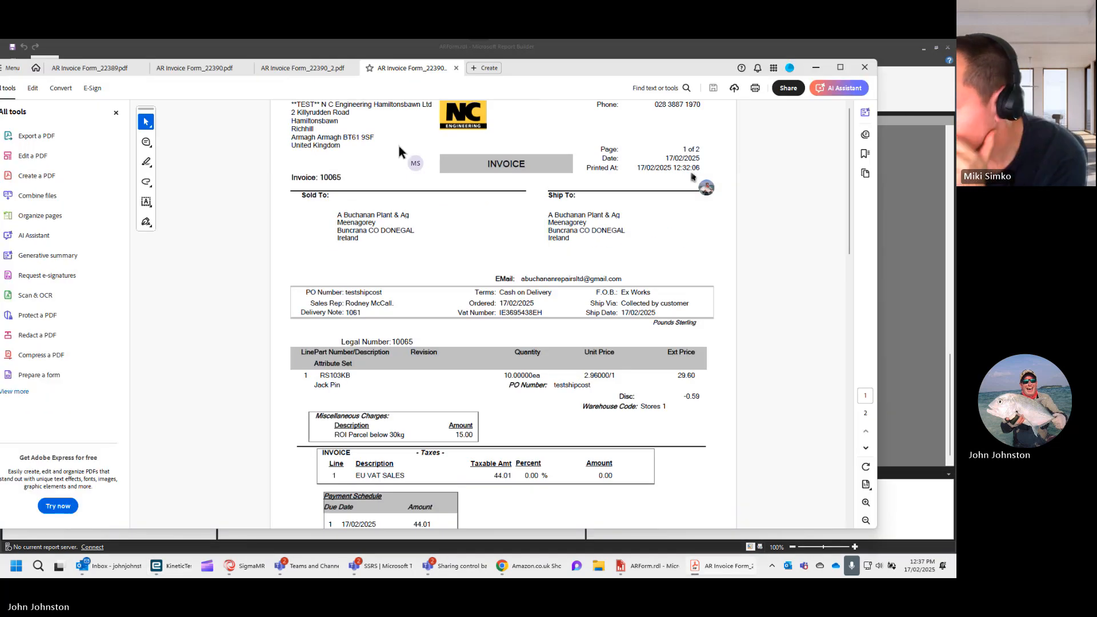
- Examine both pages of the new invoice PDF for the Bank Name label and the bank field values
scroll(425, 332, "down", 5)
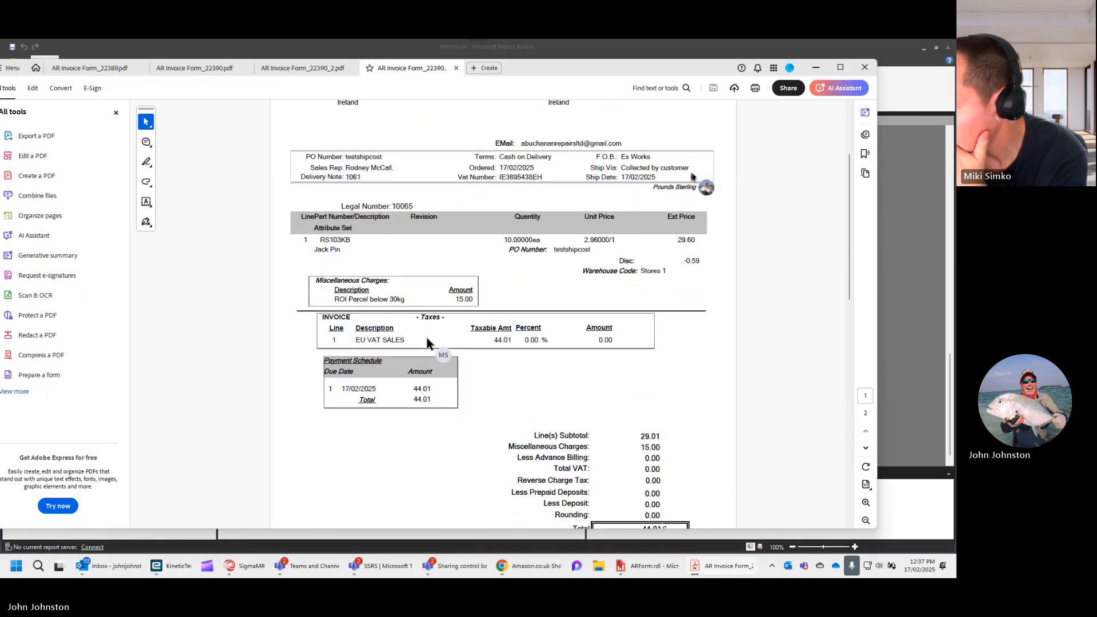
scroll(427, 338, "down", 5)
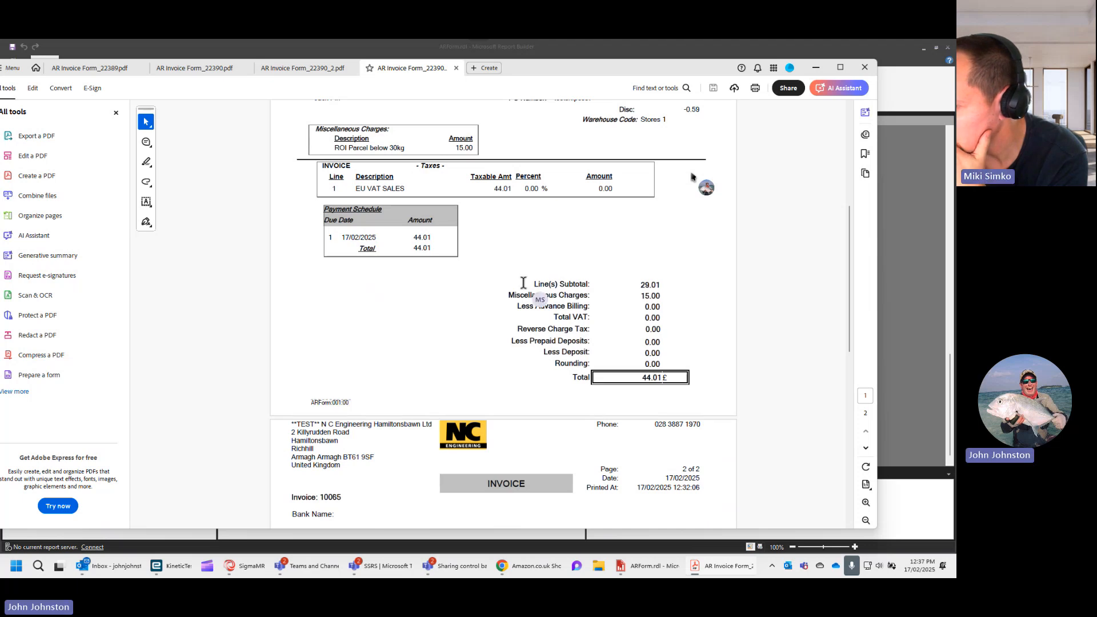
scroll(523, 283, "down", 7)
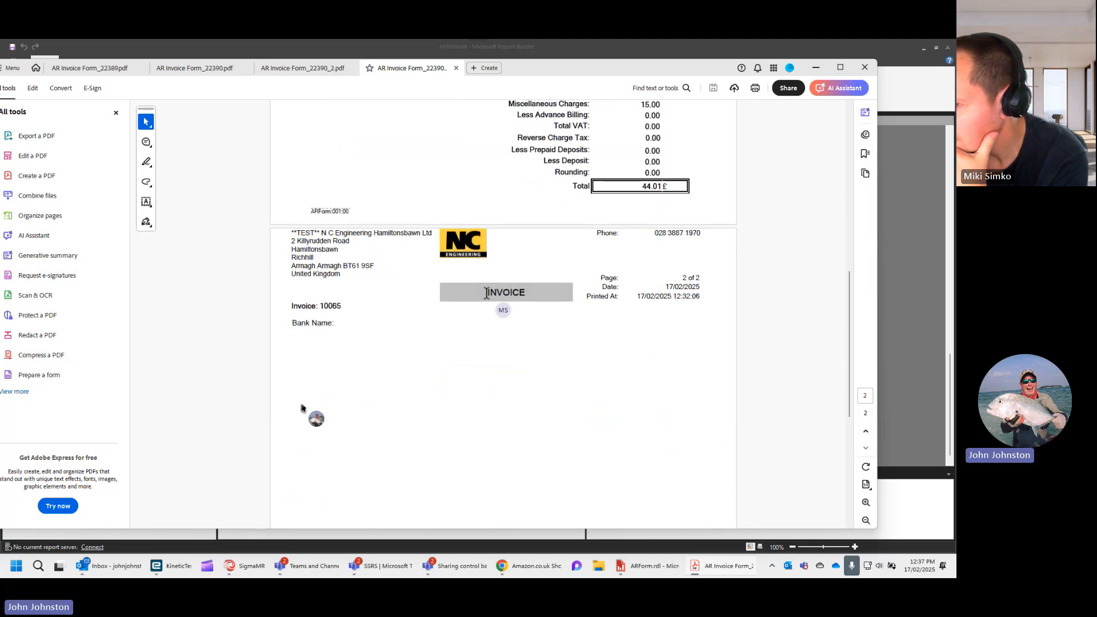
scroll(485, 292, "down", 2)
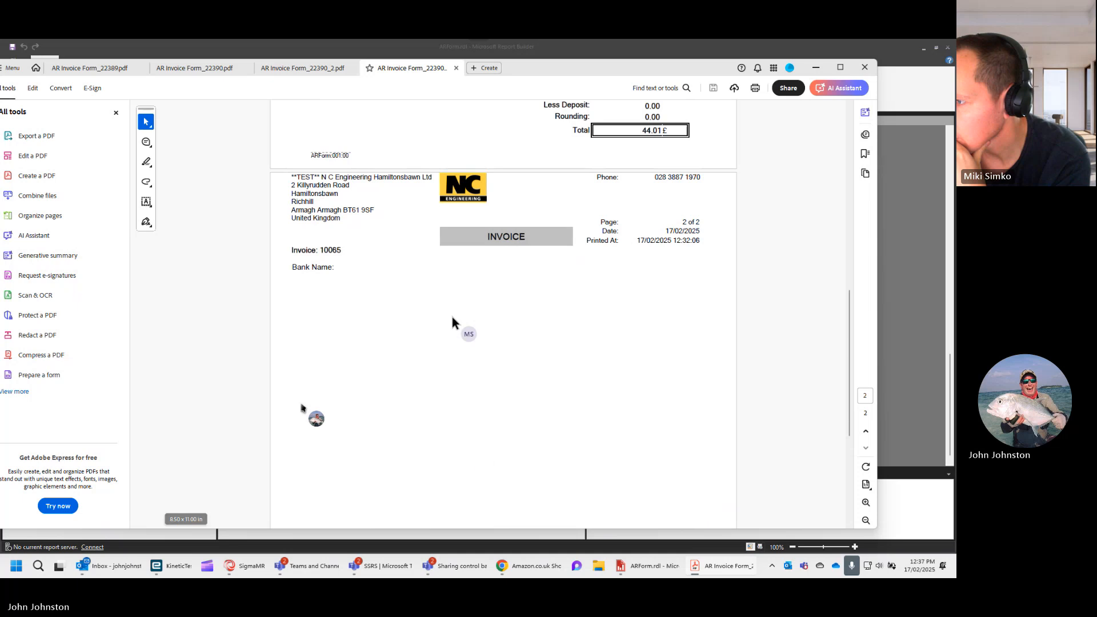
scroll(443, 302, "up", 3)
scroll(444, 302, "up", 2)
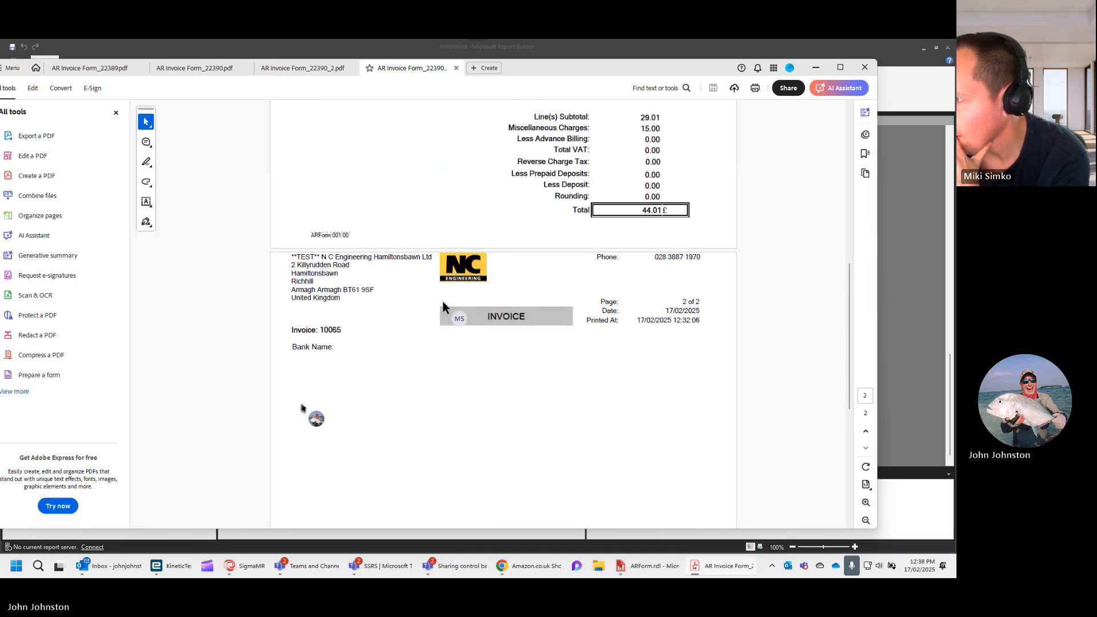
scroll(443, 299, "up", 3)
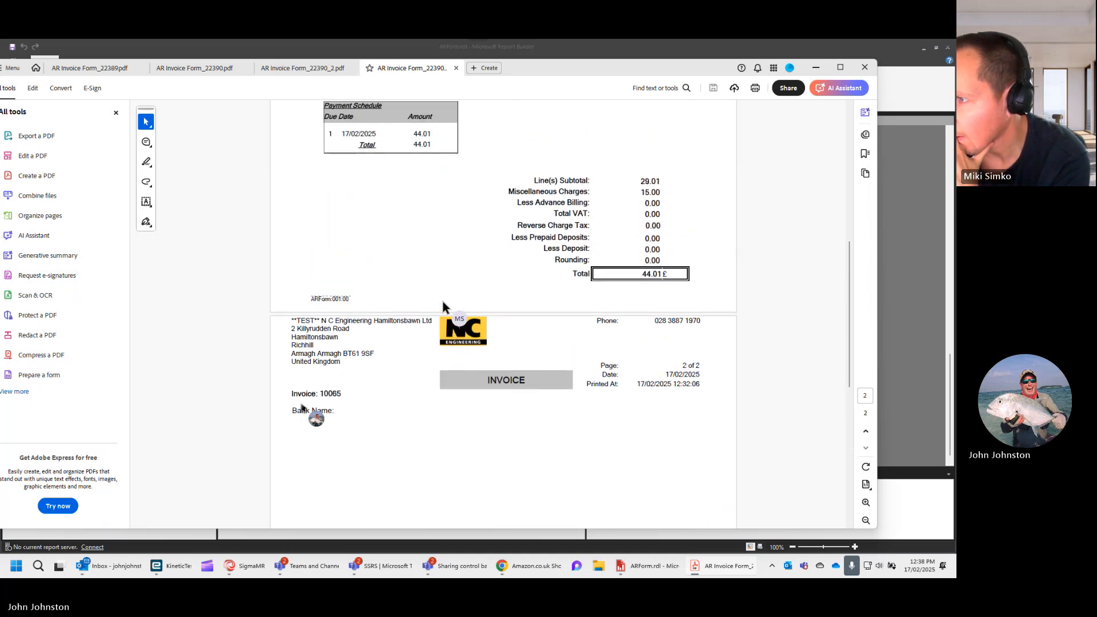
scroll(444, 307, "up", 3)
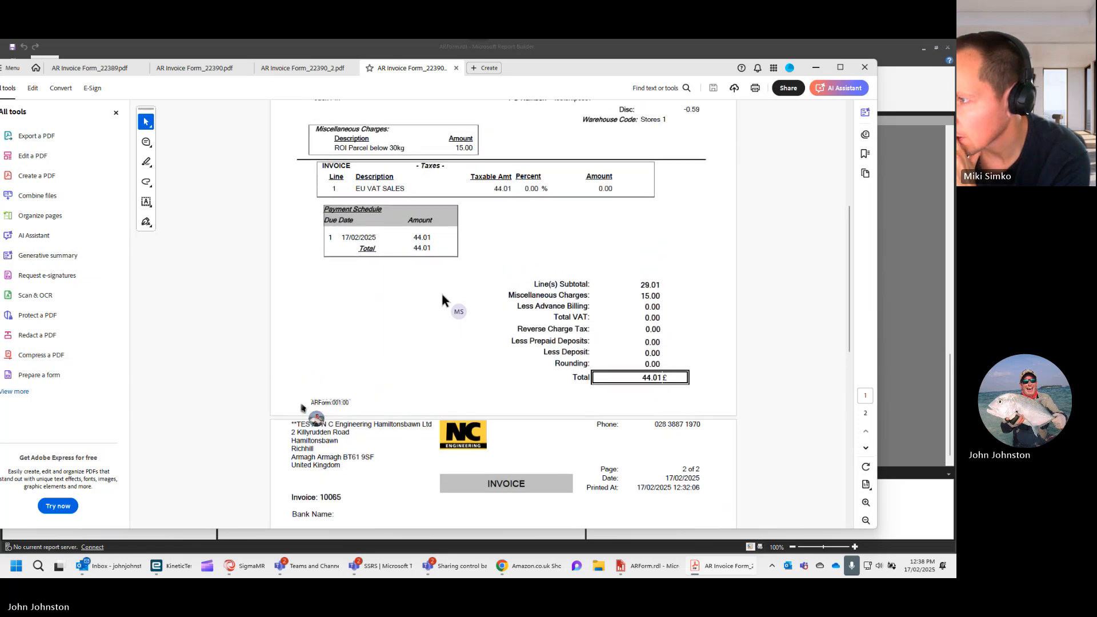
scroll(443, 298, "up", 3)
scroll(451, 279, "up", 3)
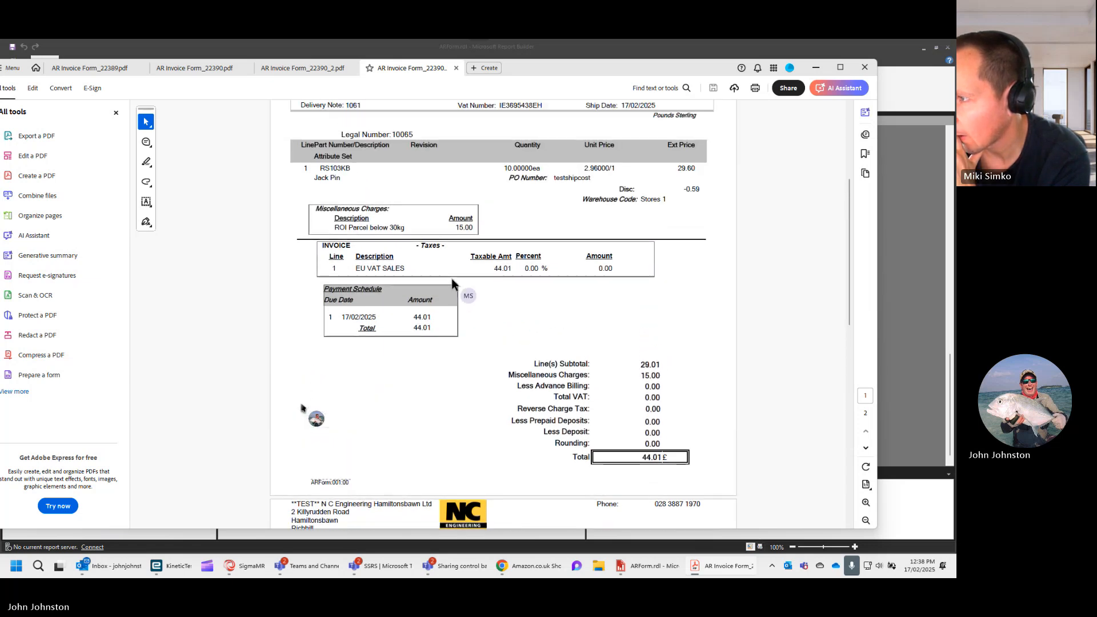
scroll(451, 279, "up", 3)
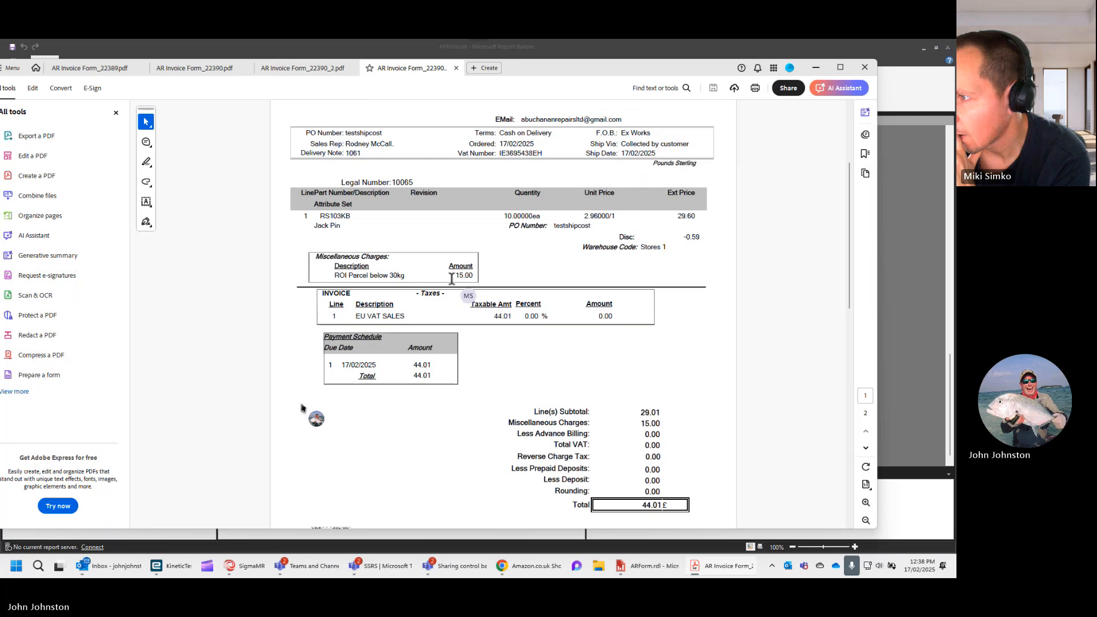
scroll(451, 283, "up", 4)
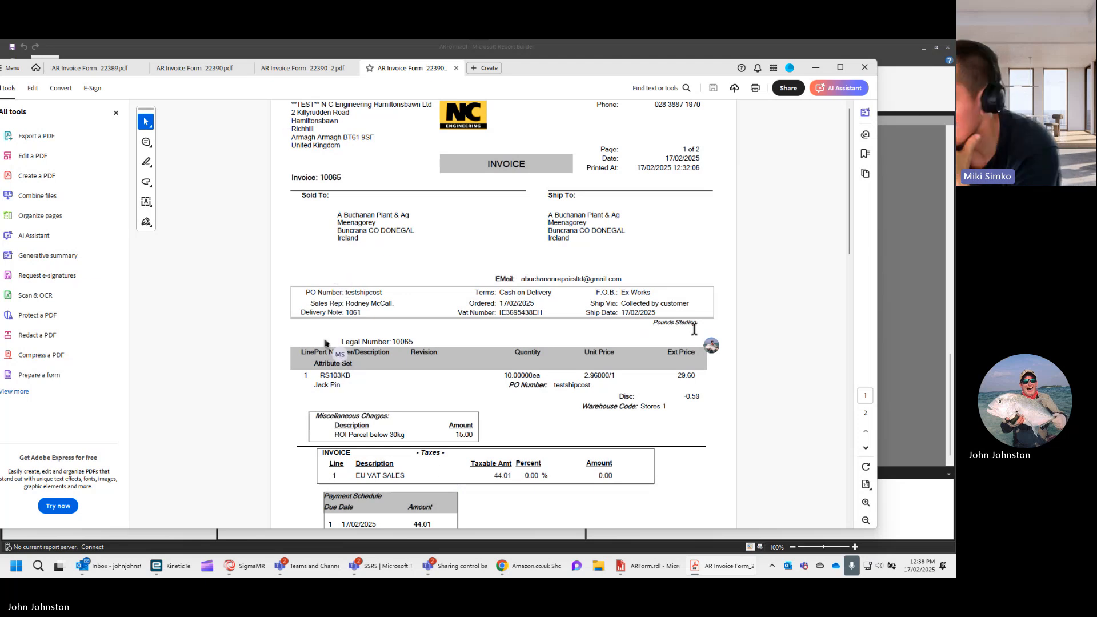
- Switch back to Report Builder and review the query expression in the Bank dataset's properties
left_click(653, 567)
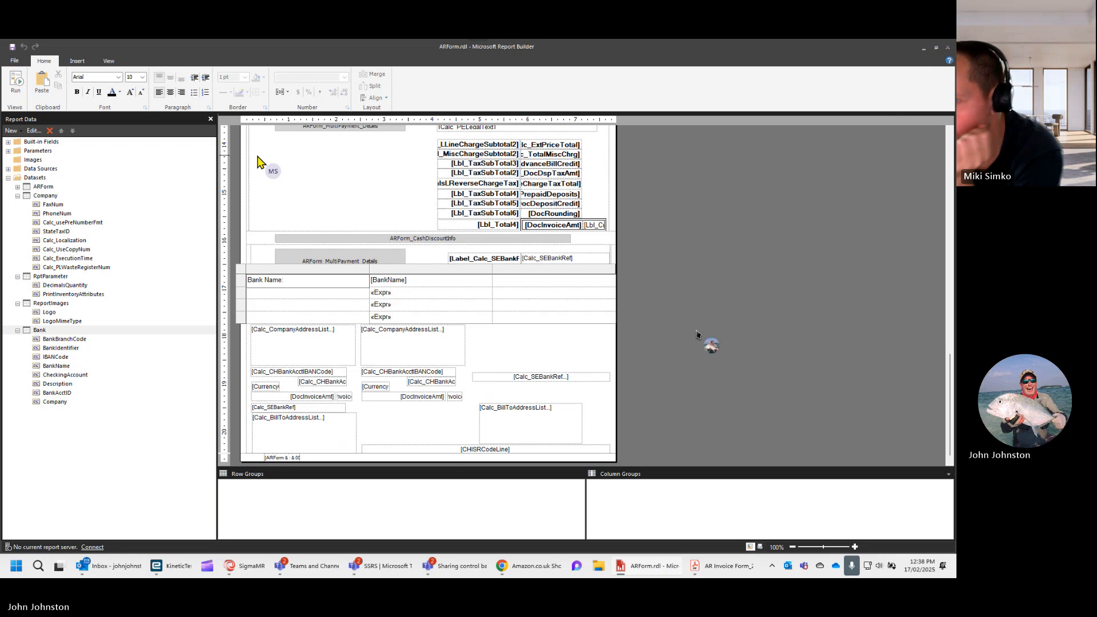
right_click(39, 332)
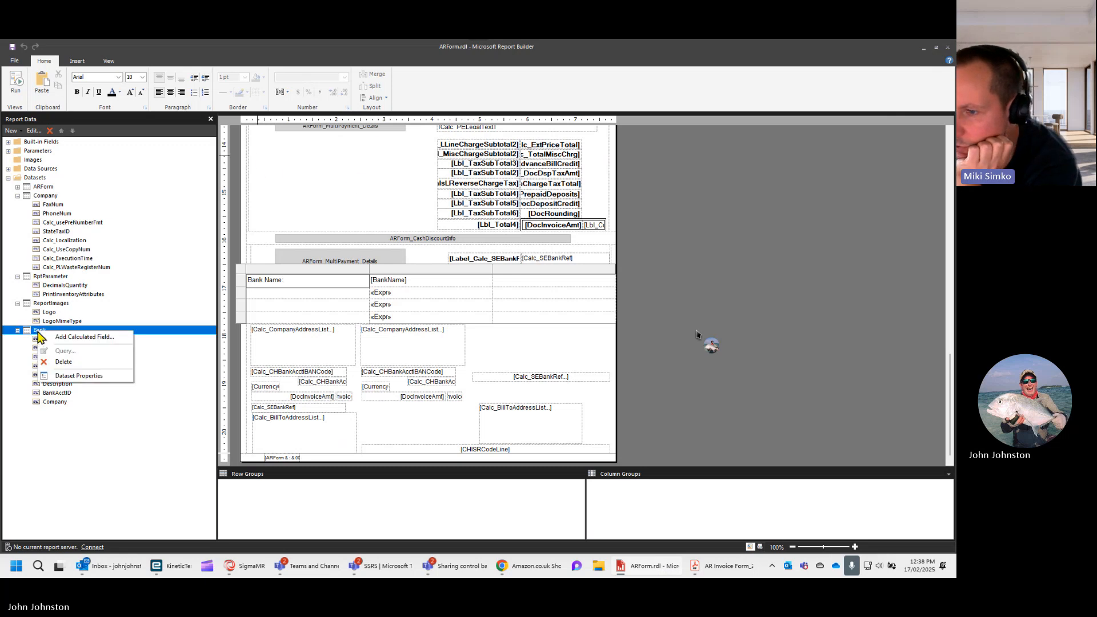
left_click(65, 376)
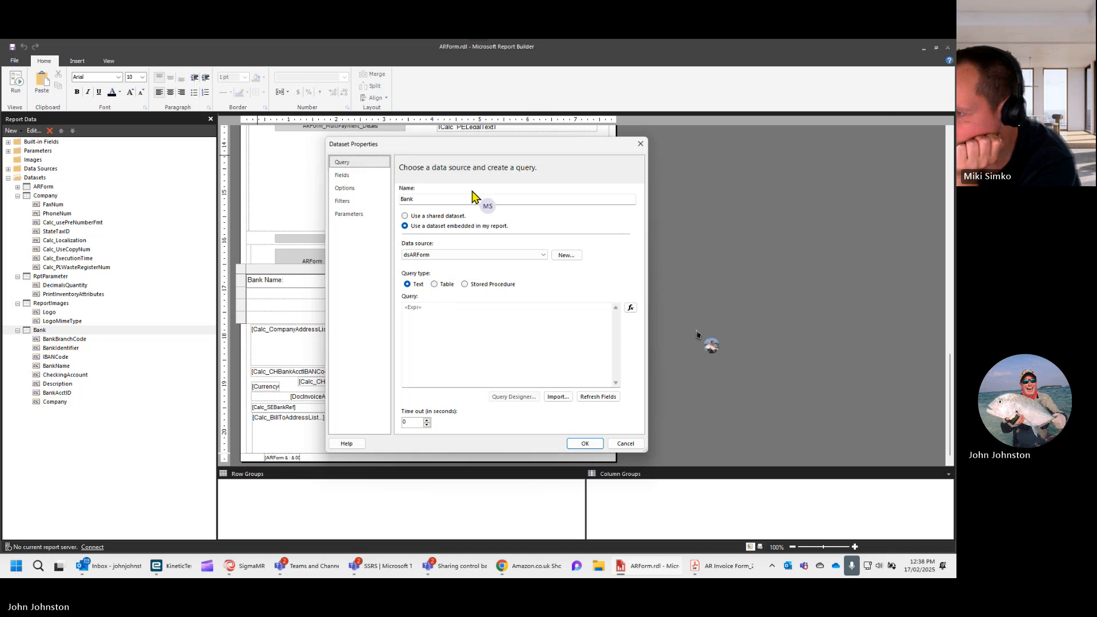
left_click(630, 309)
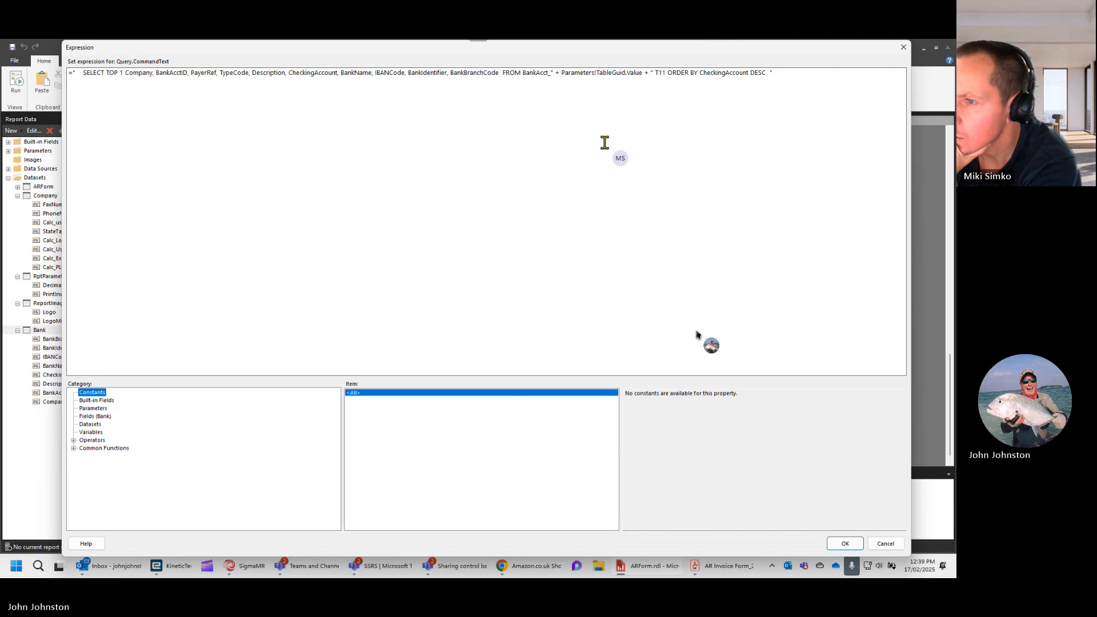
left_click(106, 72)
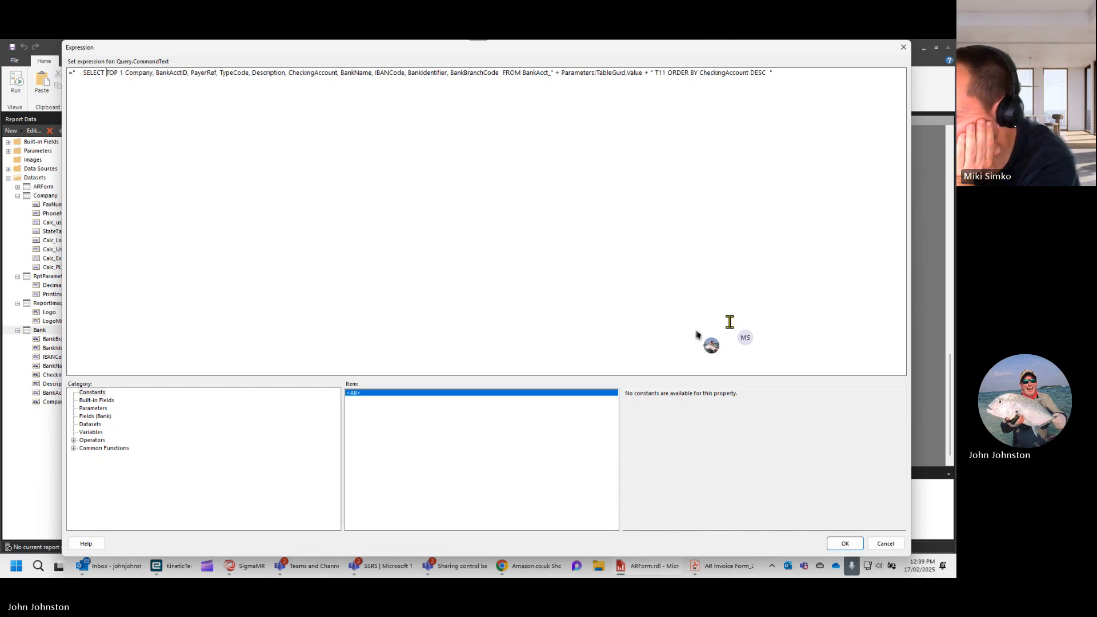
left_click(846, 546)
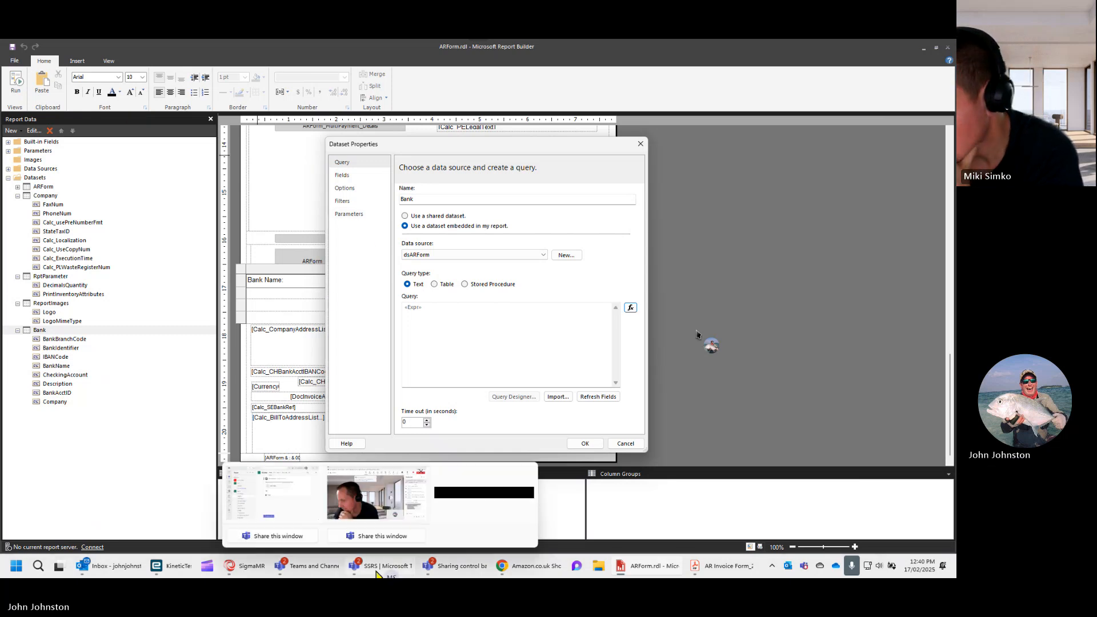
- Switch to the AR Invoice Tracker in Kinetic and examine the invoice's header, including the Our Bank field, and its detail sections
mouse_move(165, 571)
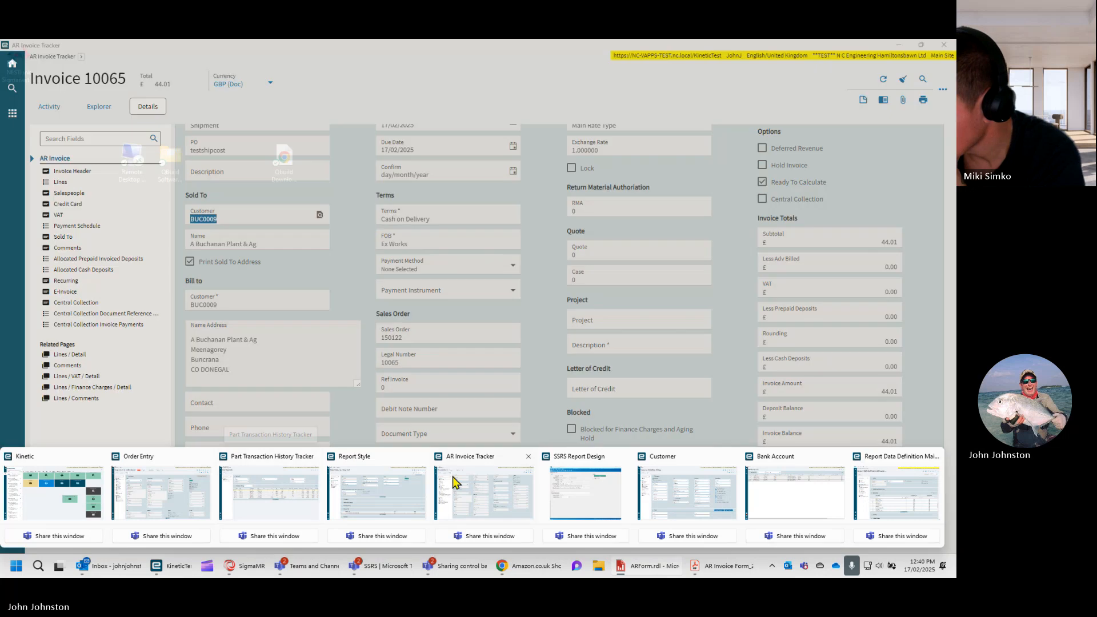
left_click(469, 478)
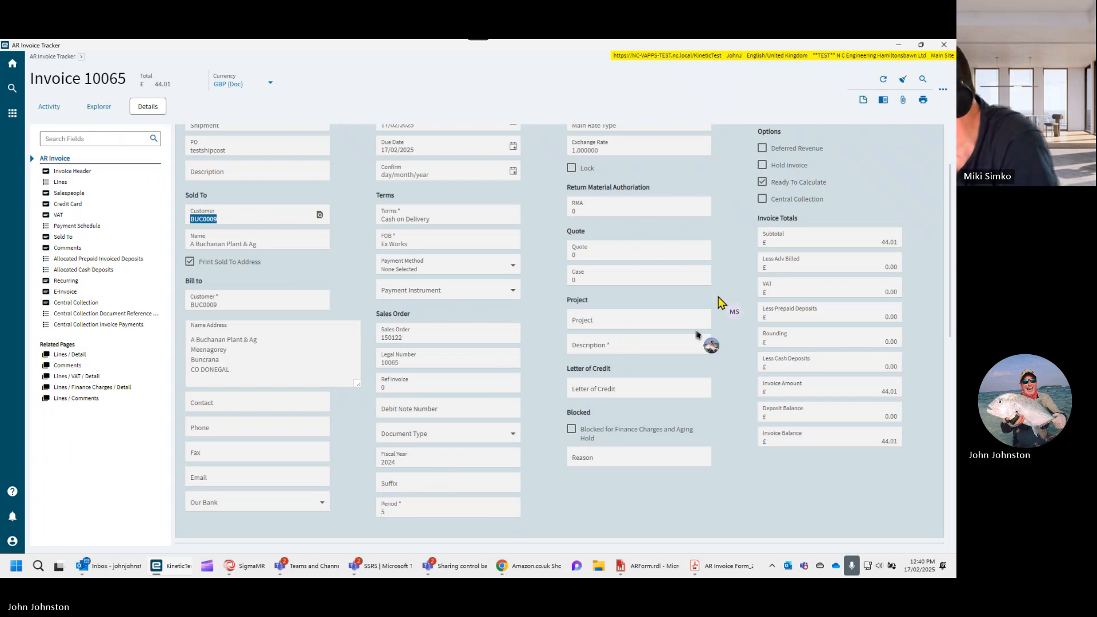
scroll(696, 334, "up", 3)
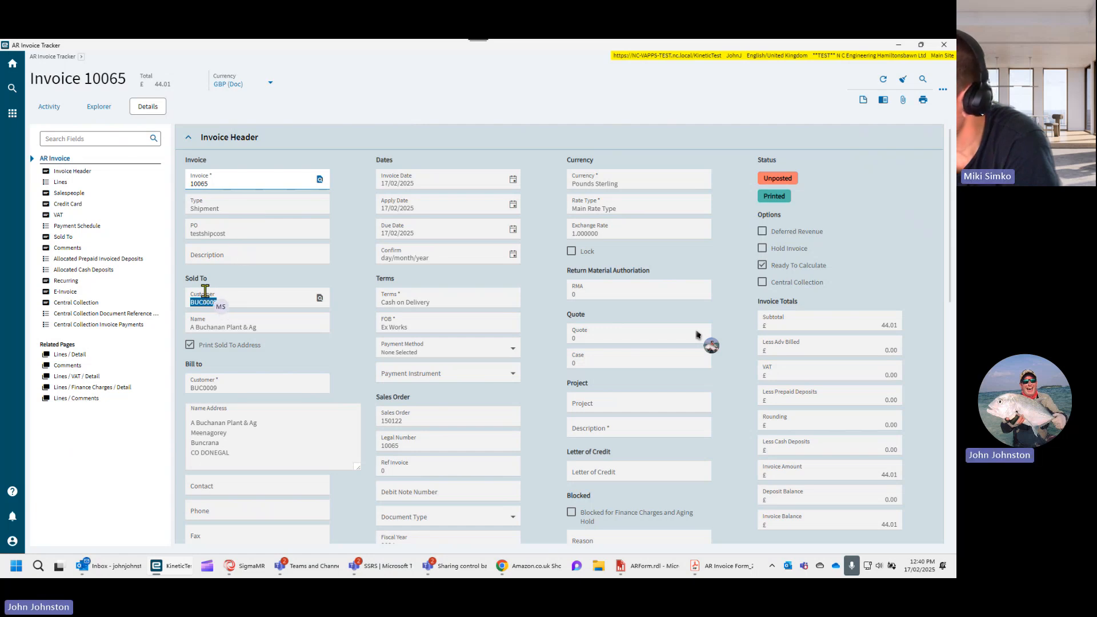
scroll(194, 349, "down", 2)
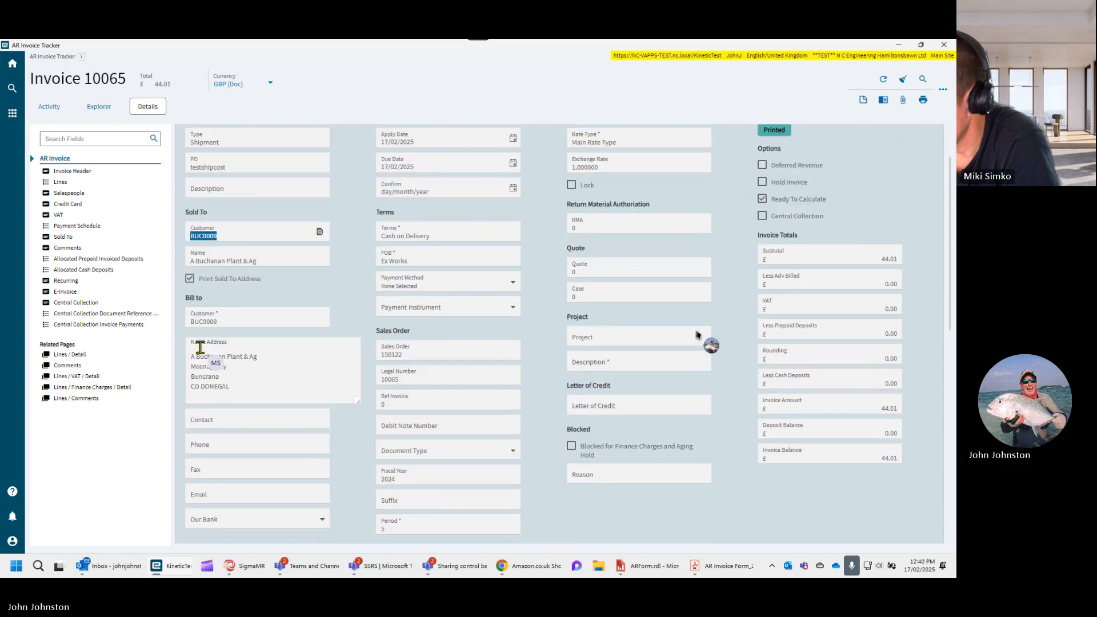
scroll(202, 355, "down", 2)
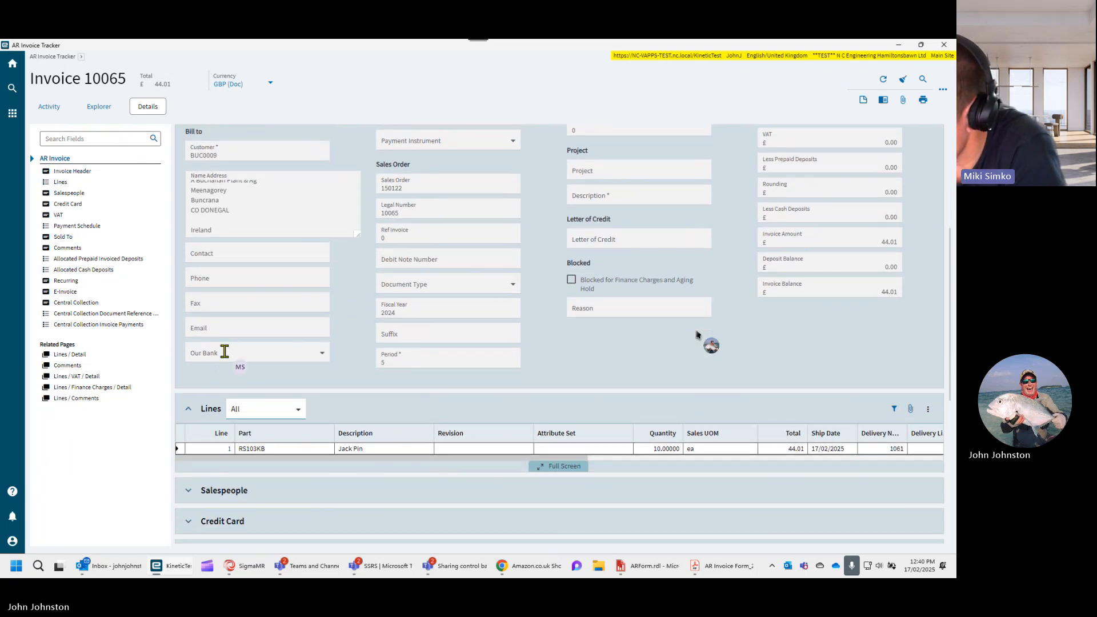
scroll(227, 354, "down", 4)
scroll(237, 381, "down", 3)
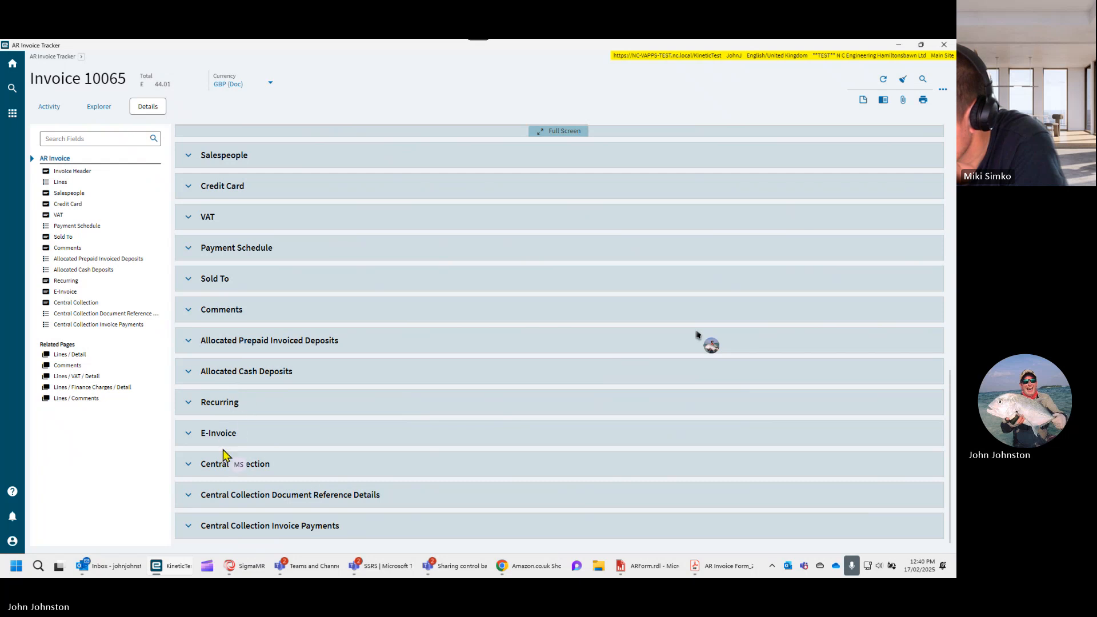
scroll(195, 342, "up", 1)
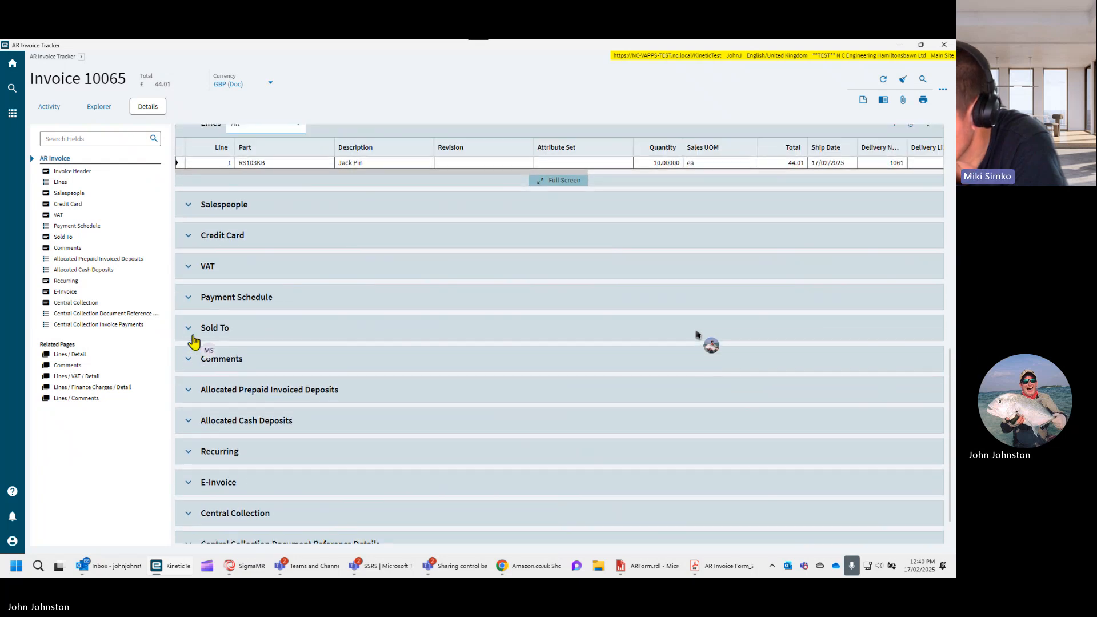
scroll(191, 291, "up", 4)
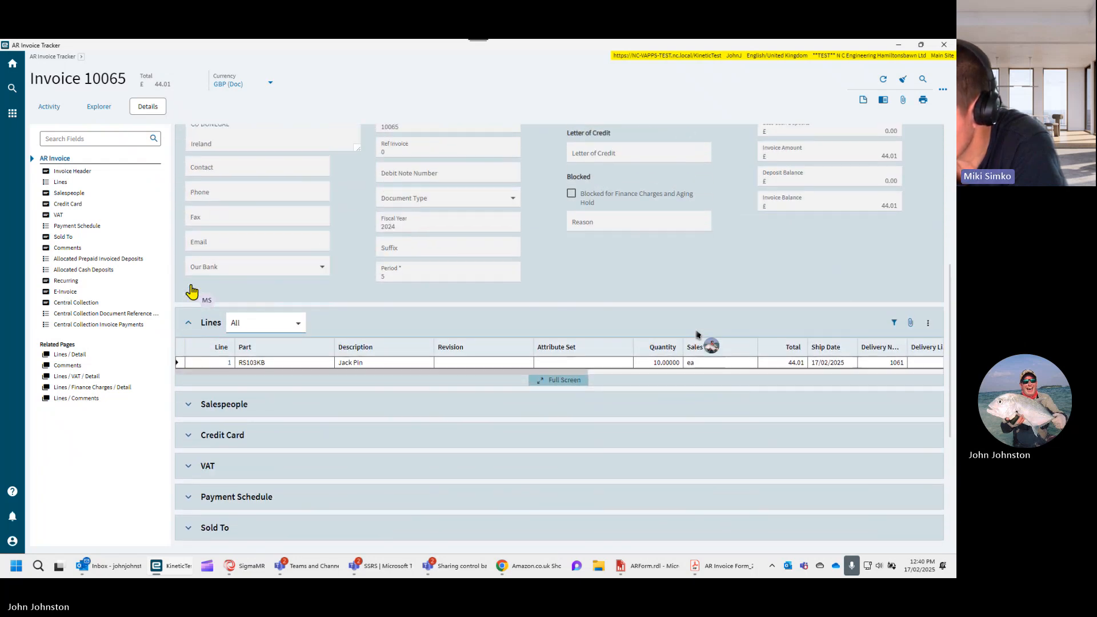
scroll(192, 292, "up", 1)
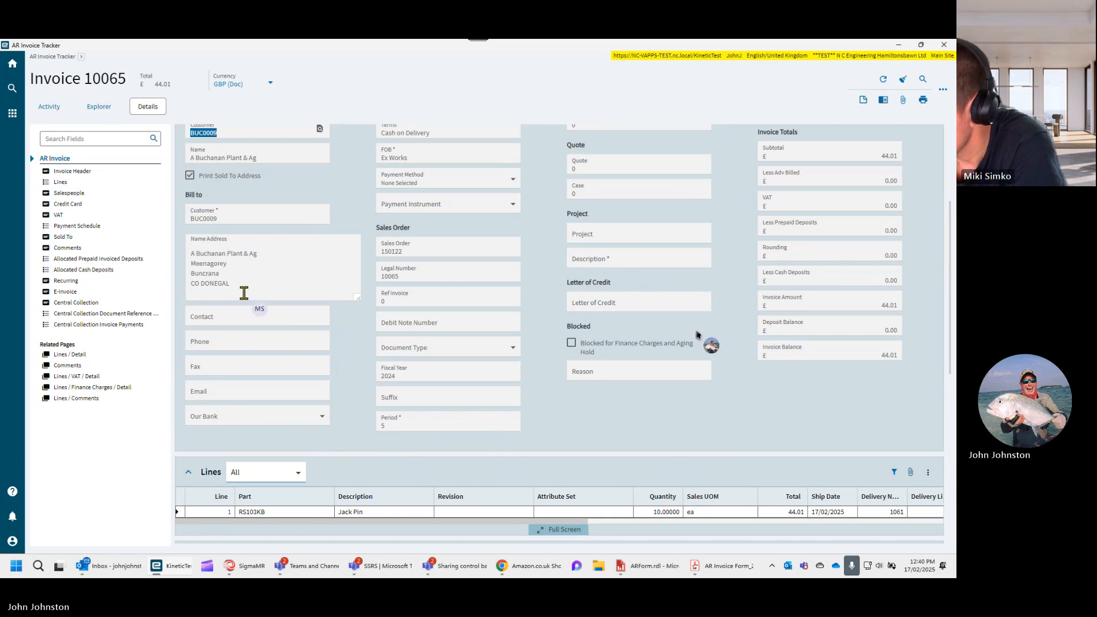
scroll(243, 274, "up", 1)
scroll(242, 257, "up", 1)
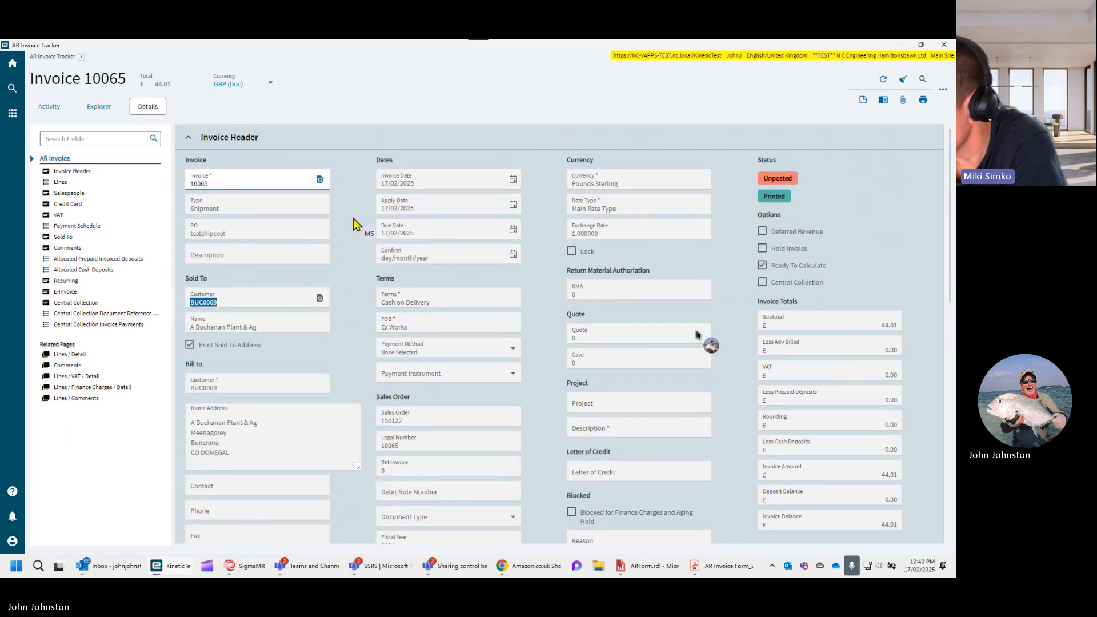
- Switch to the Kinetic home window, search the menu for "invoice entry" and open AR Invoice Entry
right_click(235, 186)
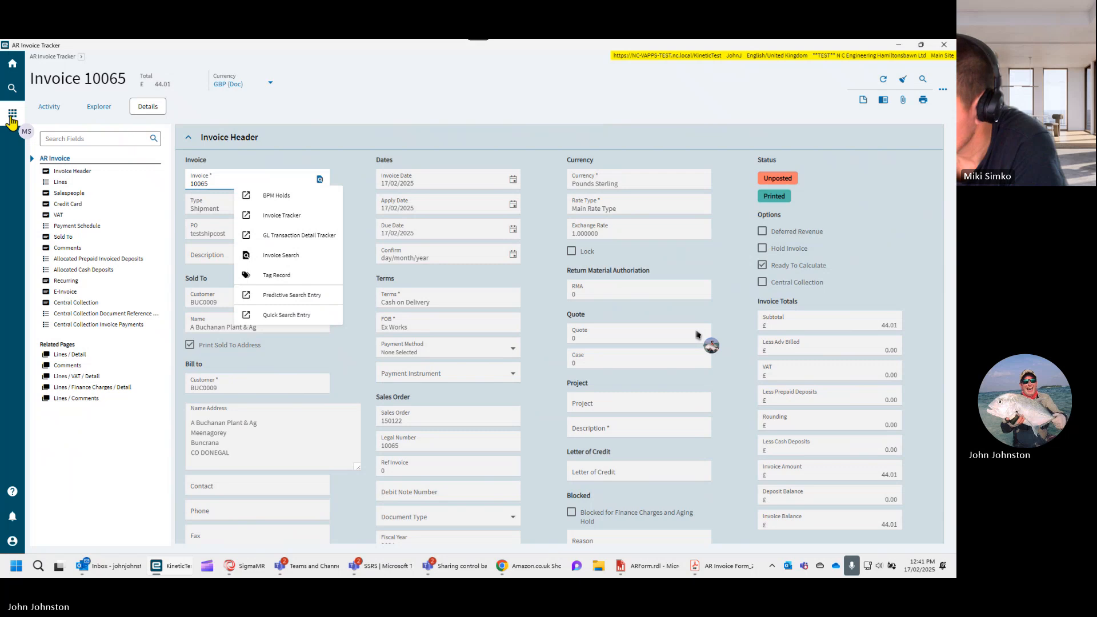
mouse_move(169, 572)
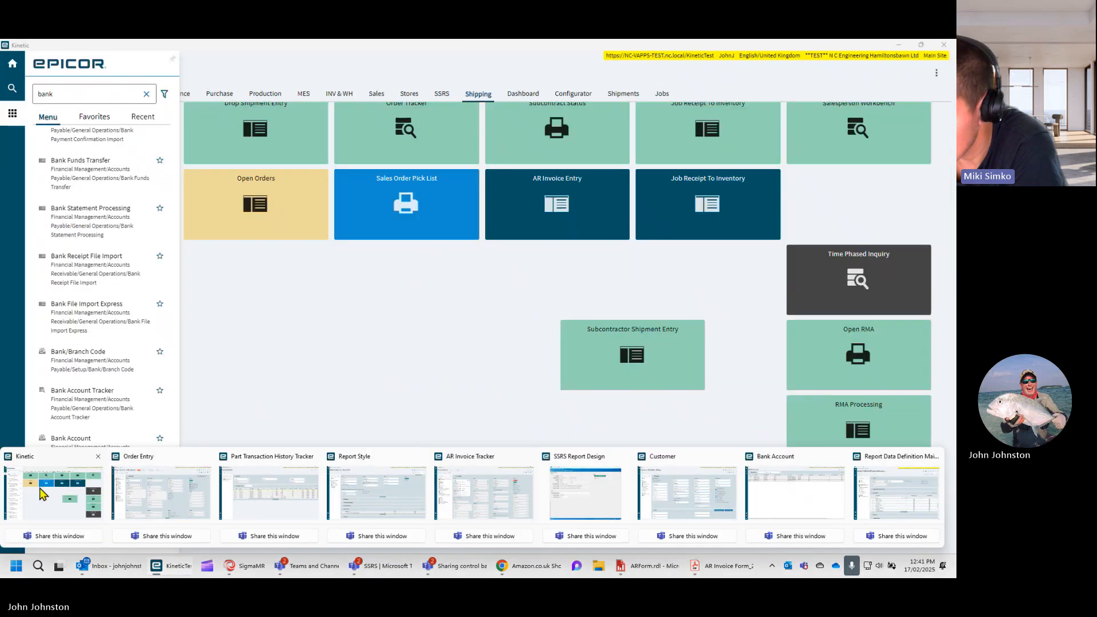
left_click(86, 502)
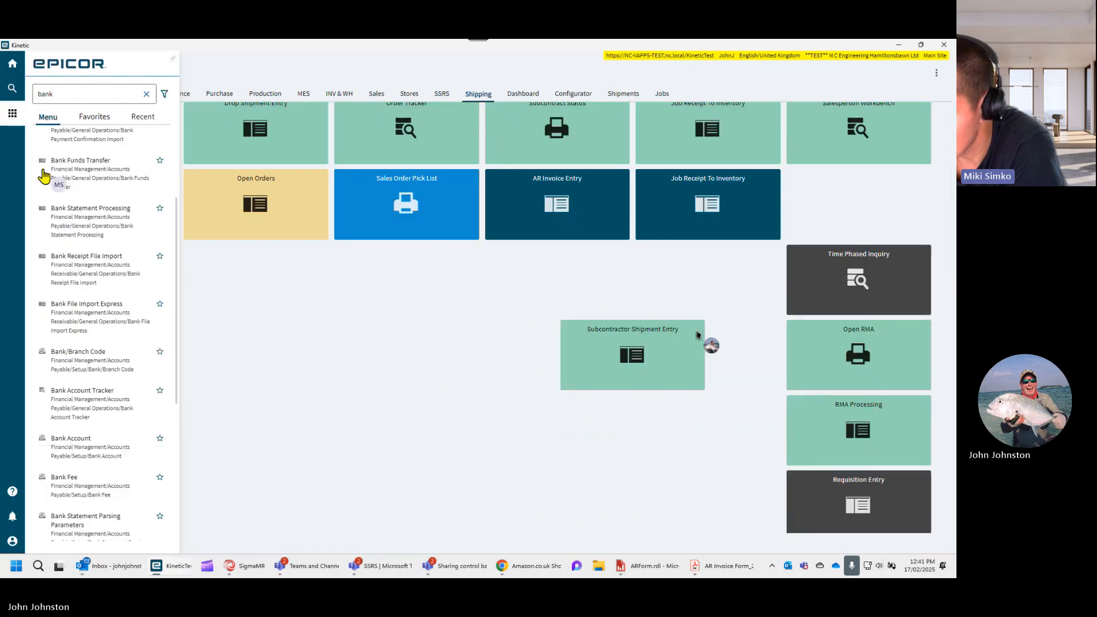
left_click(69, 98)
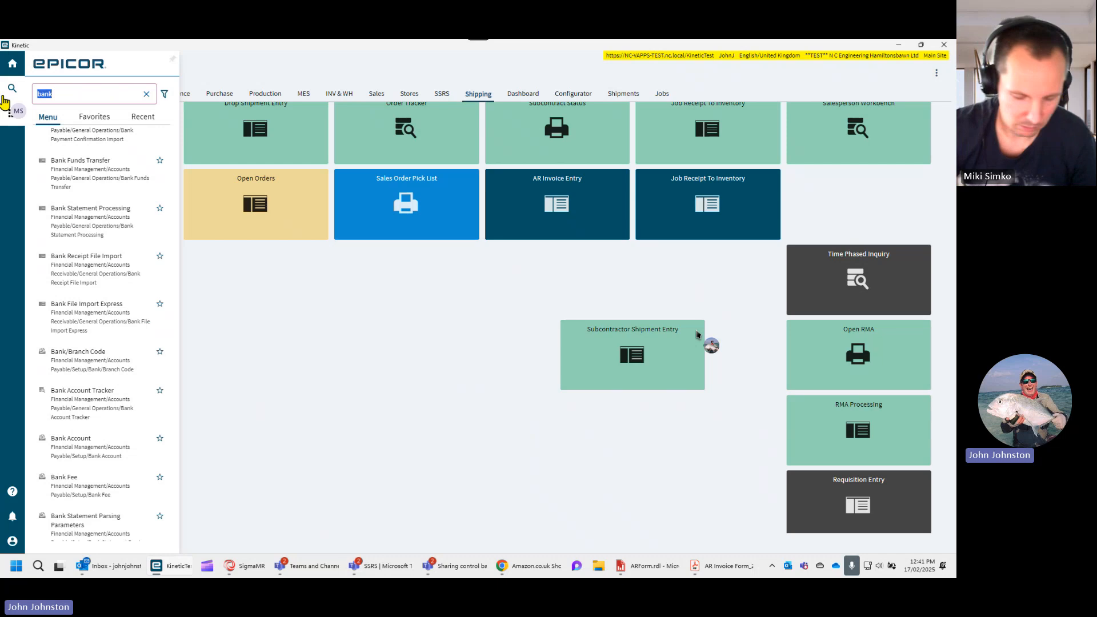
type("invoice ")
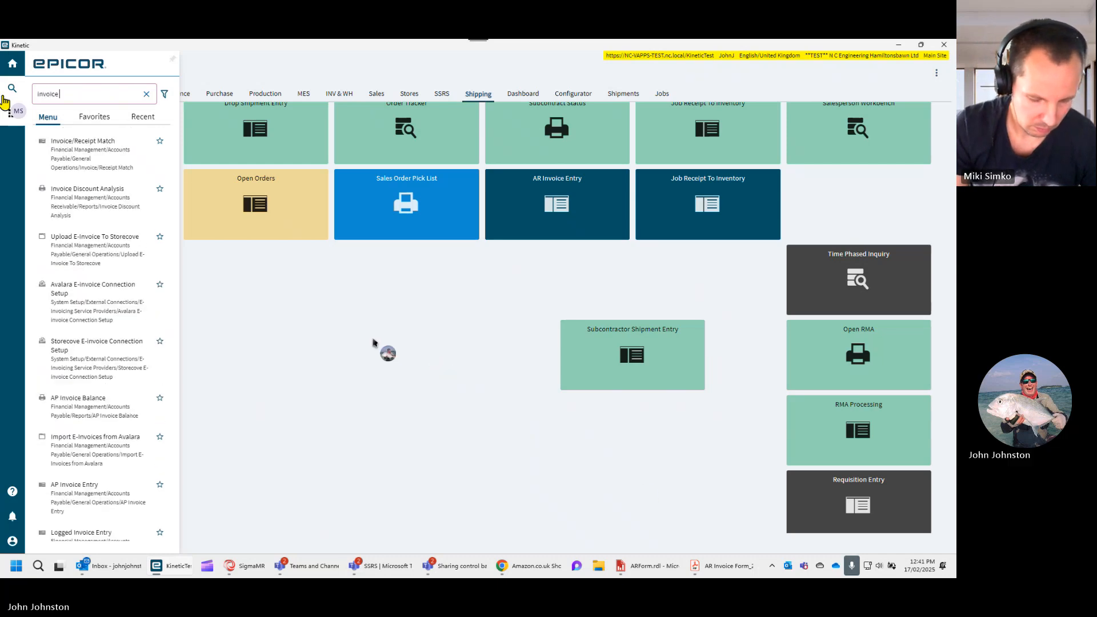
type("entry")
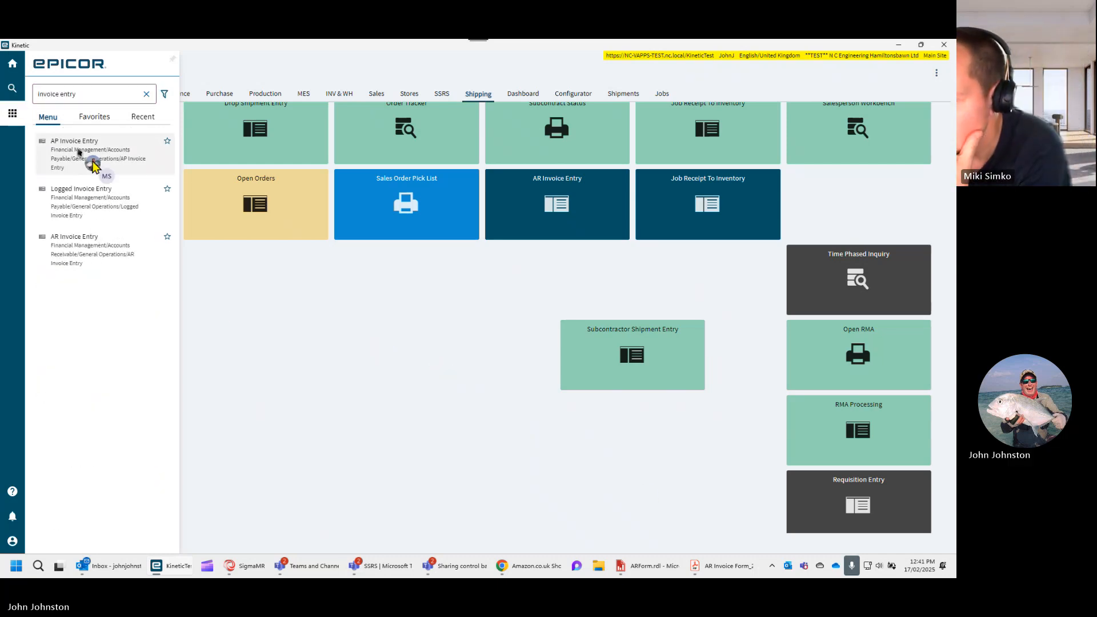
left_click(76, 245)
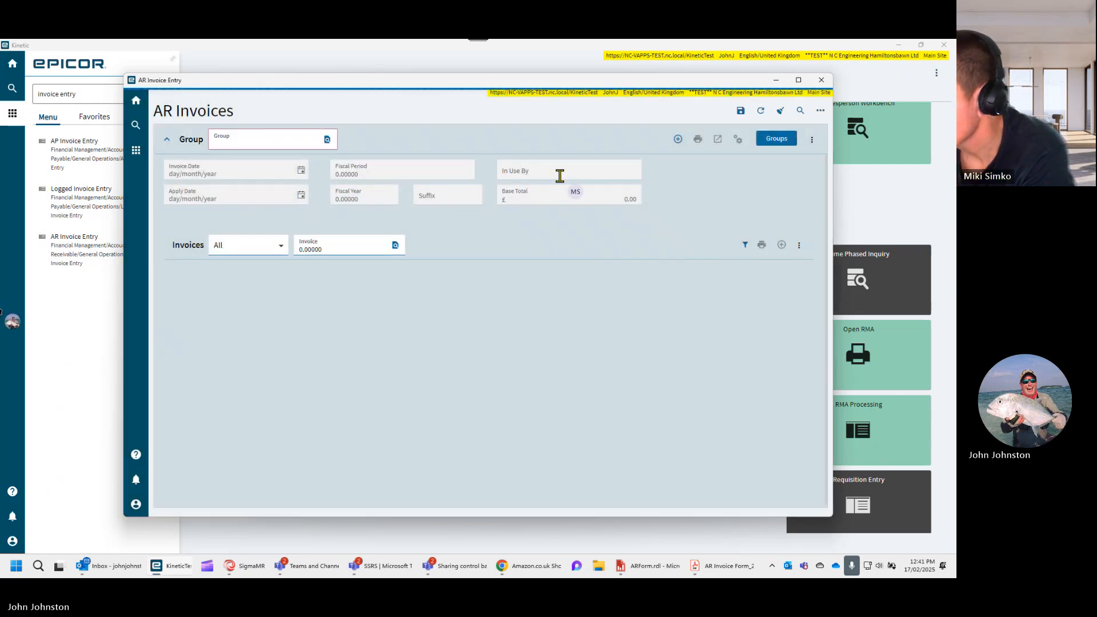
- Load invoice group CS000026 through the group search and open its shipment invoice
left_click(328, 139)
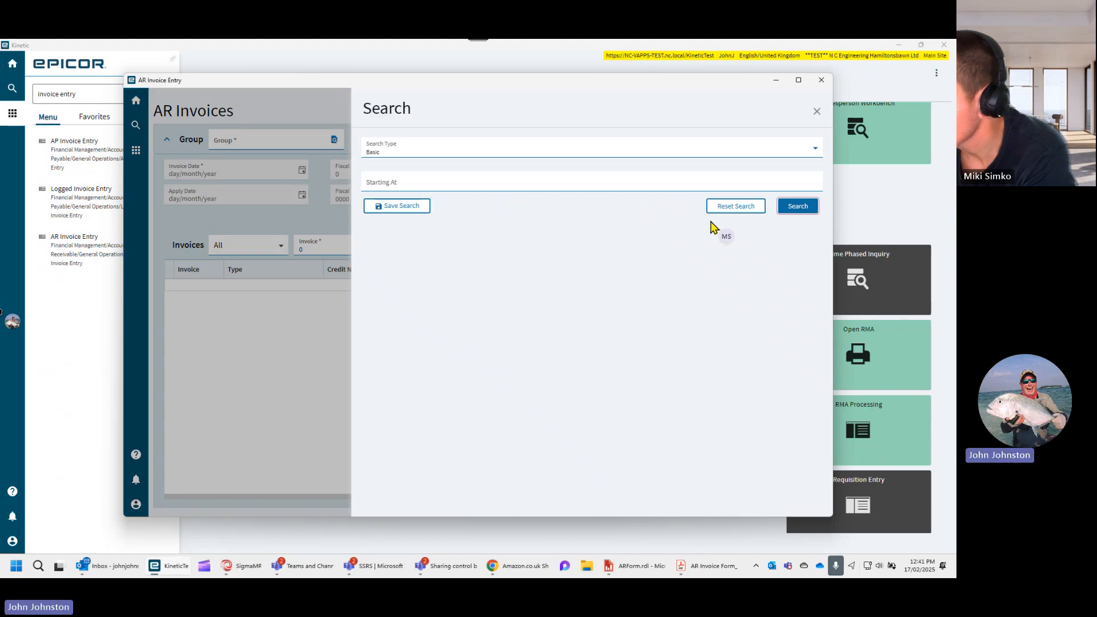
left_click(797, 206)
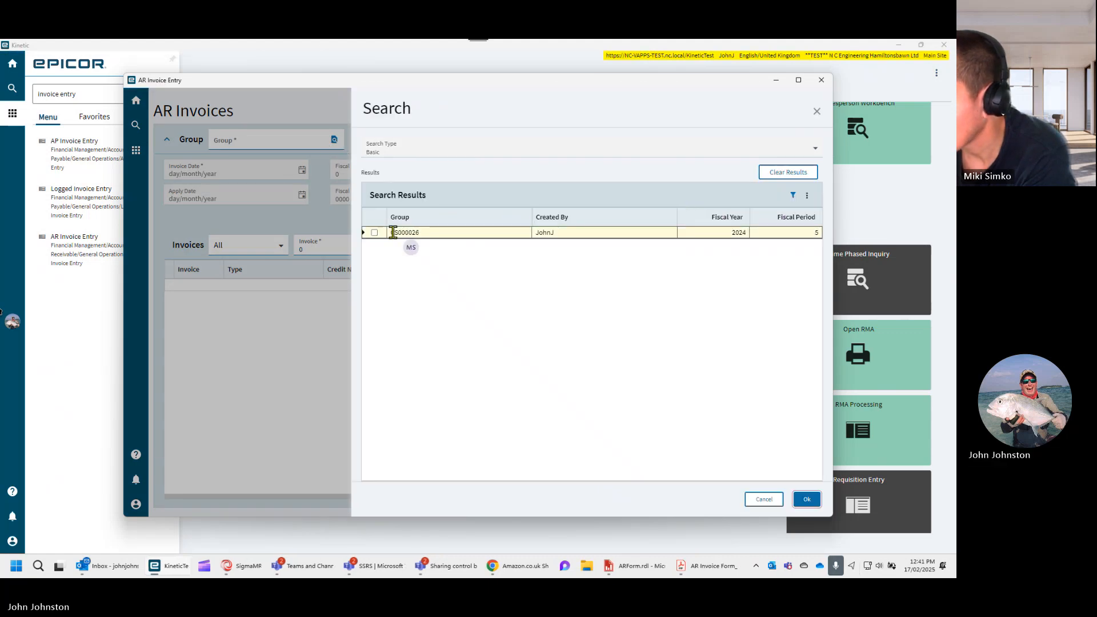
left_click(806, 499)
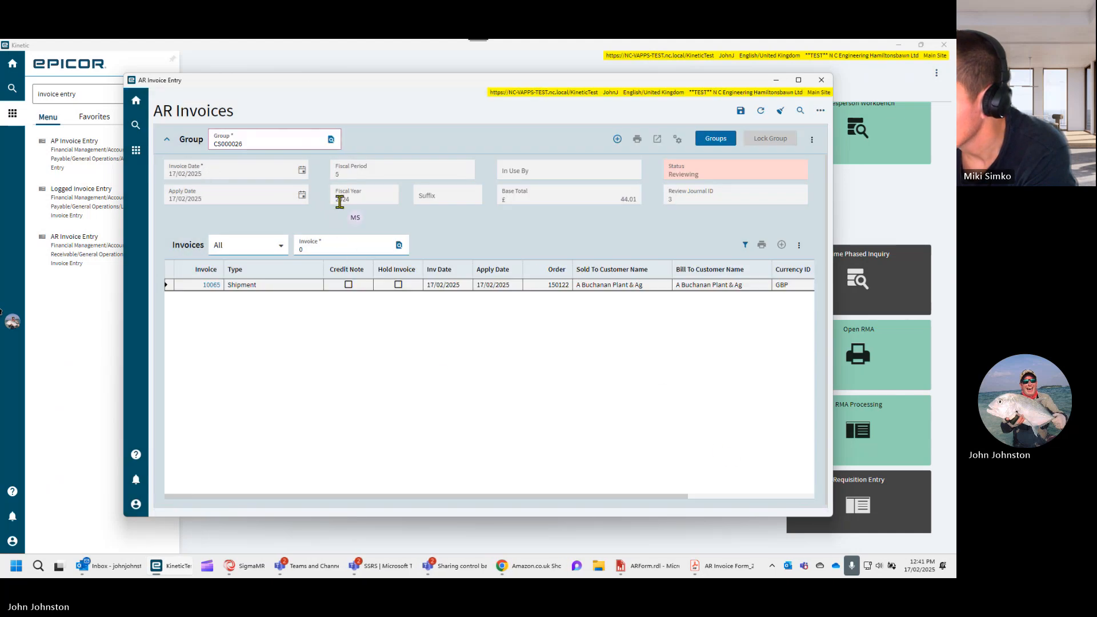
left_click(207, 286)
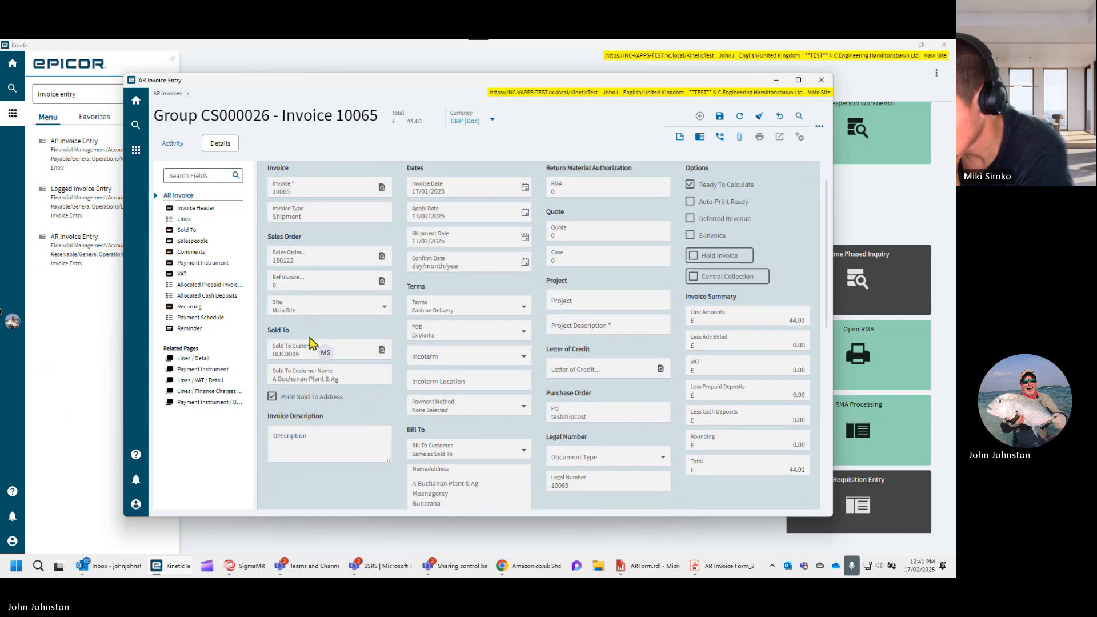
- Expand the invoice header to its full view and examine its fields, including Our Bank under Bill To Contact Info
scroll(311, 343, "down", 4)
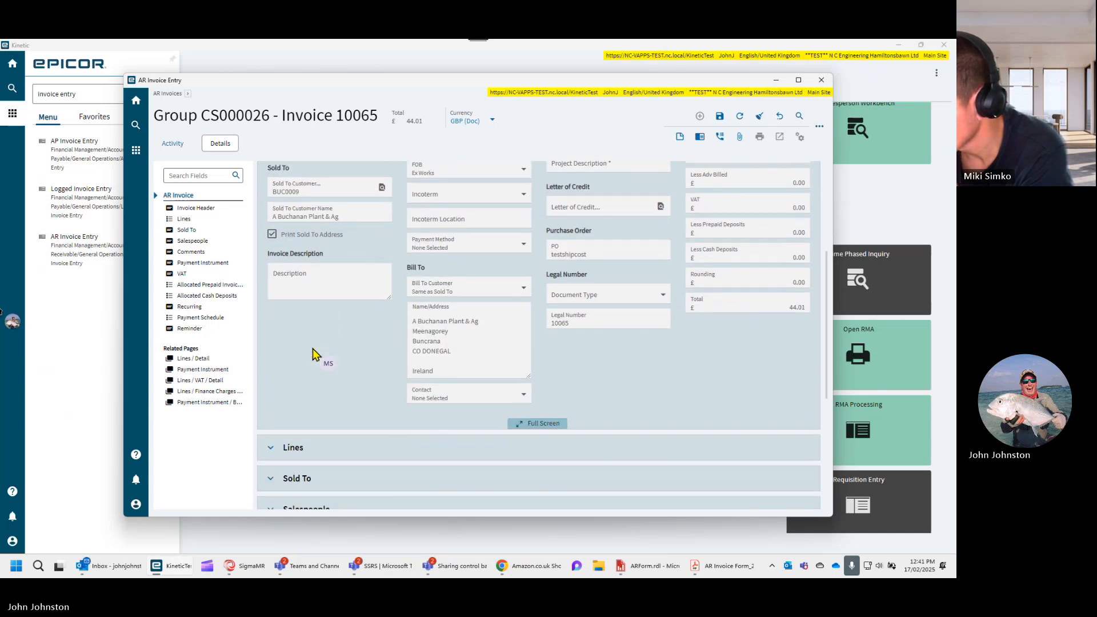
scroll(313, 355, "down", 2)
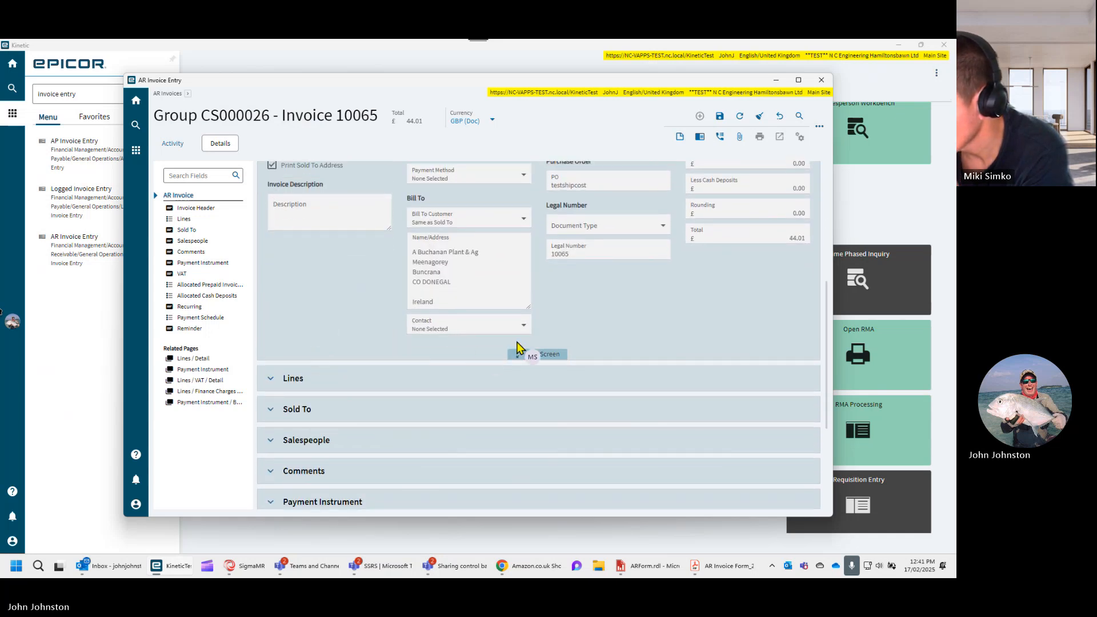
left_click(523, 354)
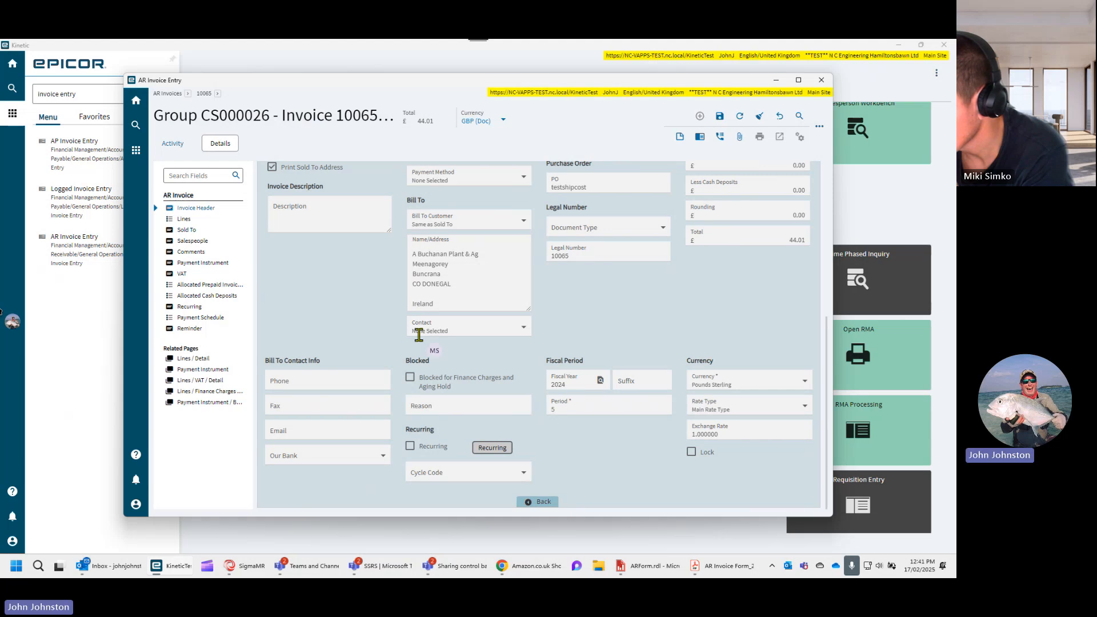
scroll(394, 351, "down", 1)
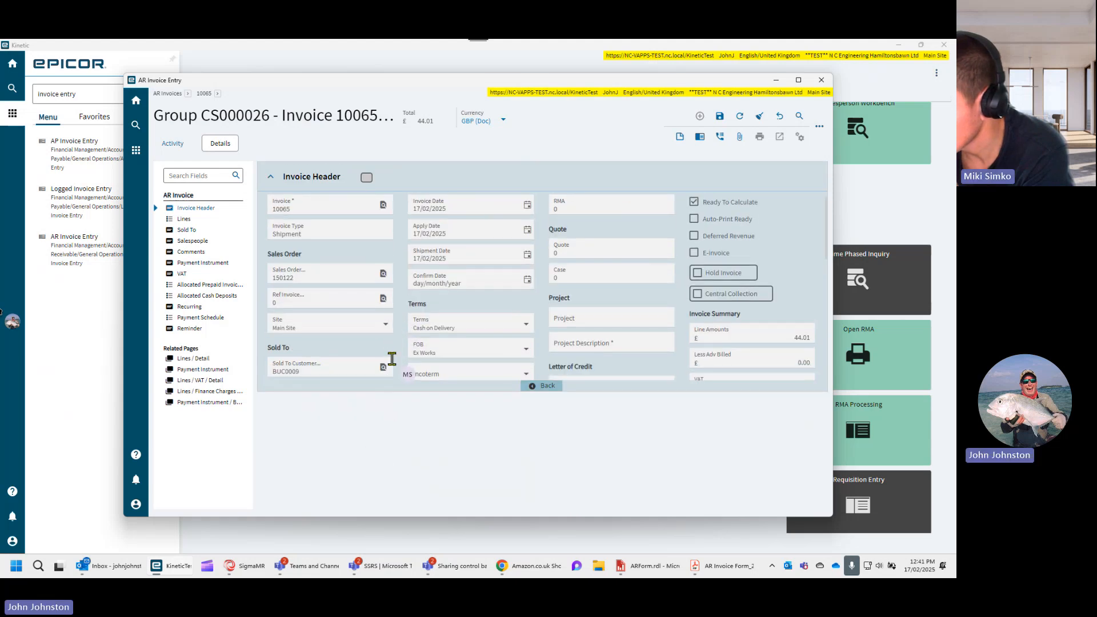
scroll(382, 304, "up", 1)
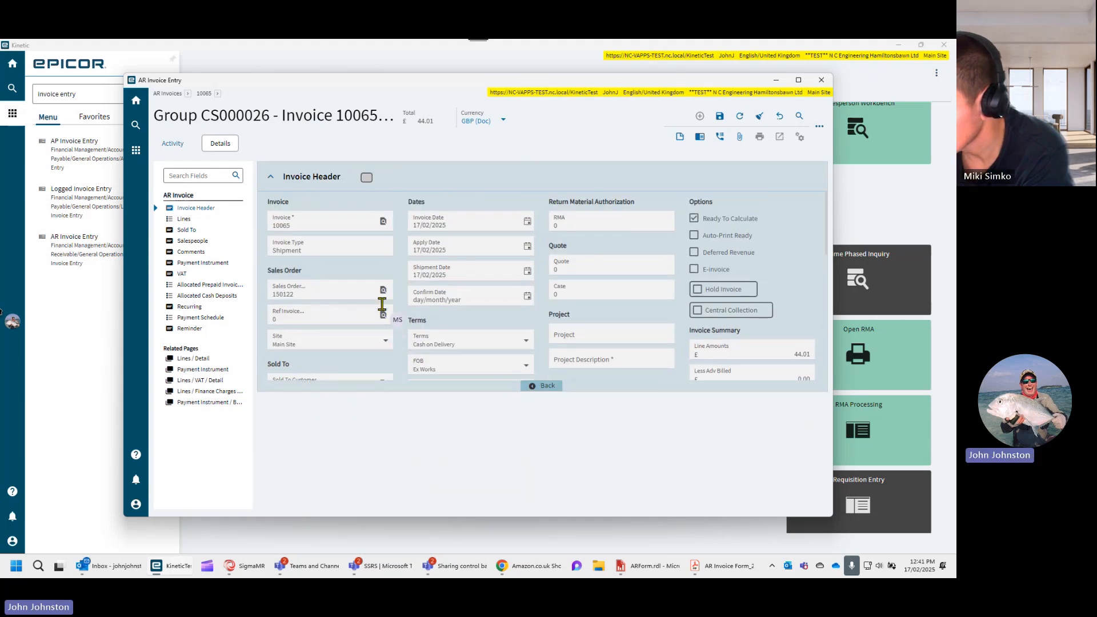
scroll(381, 310, "down", 6)
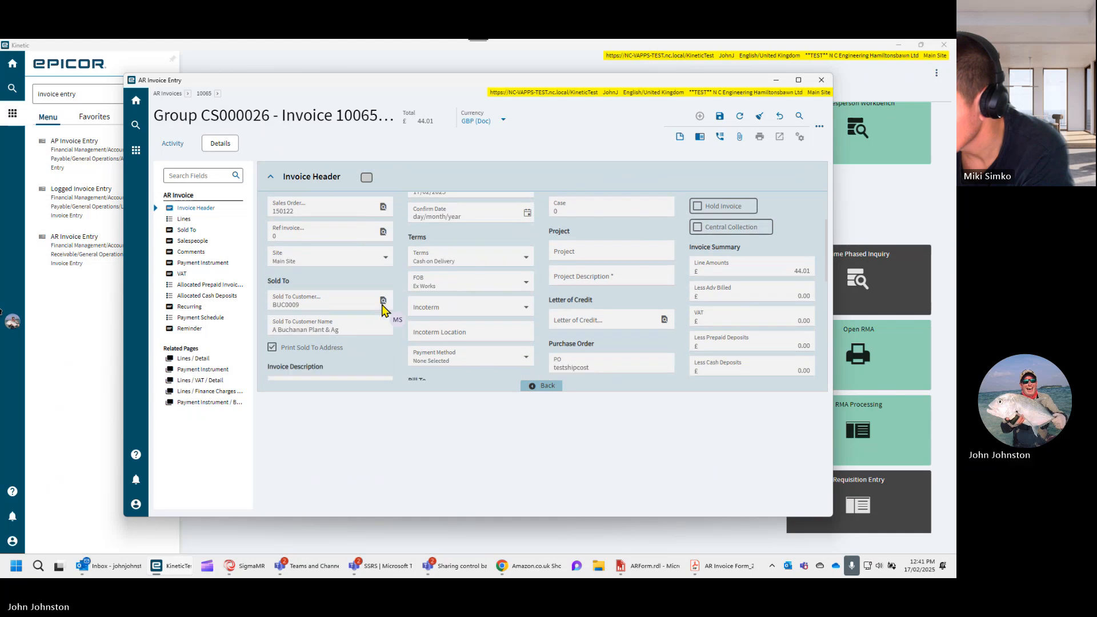
scroll(381, 309, "down", 6)
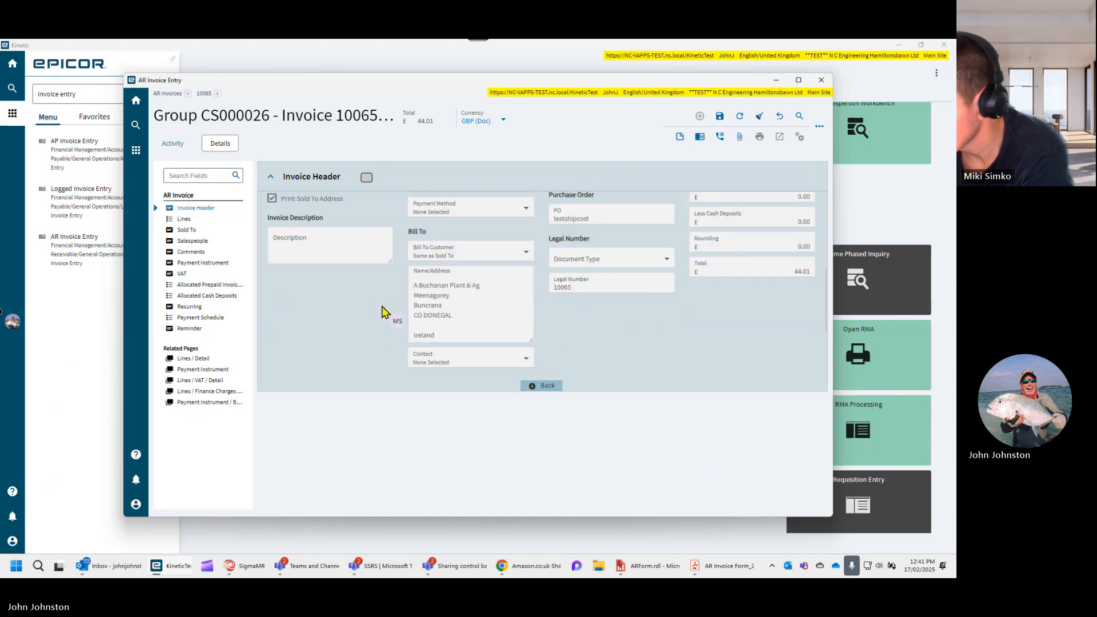
scroll(382, 311, "down", 6)
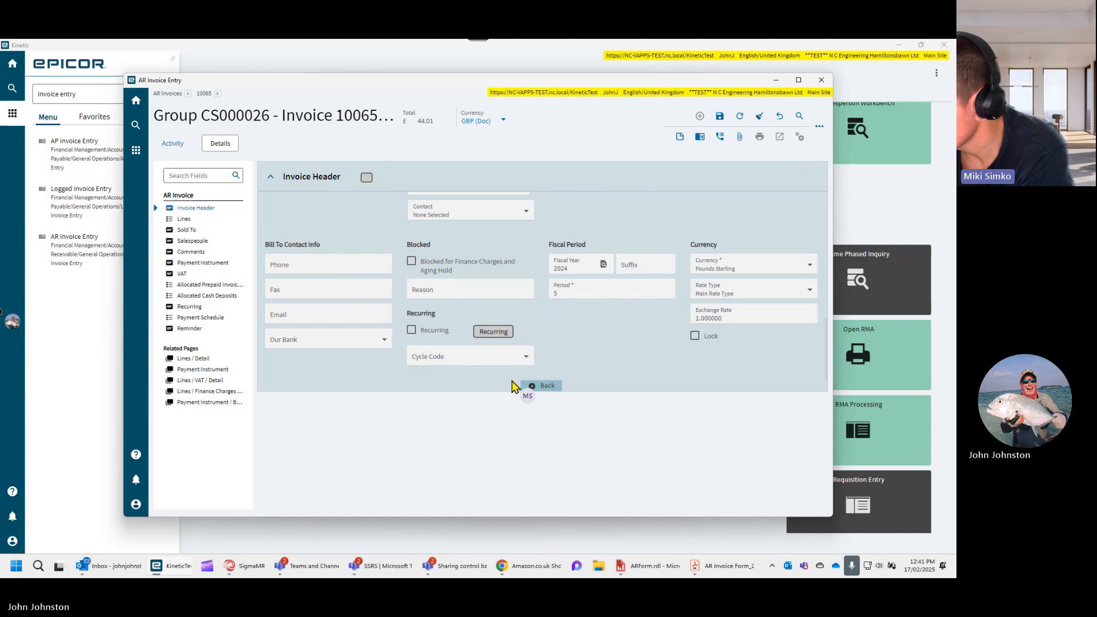
scroll(524, 389, "up", 6)
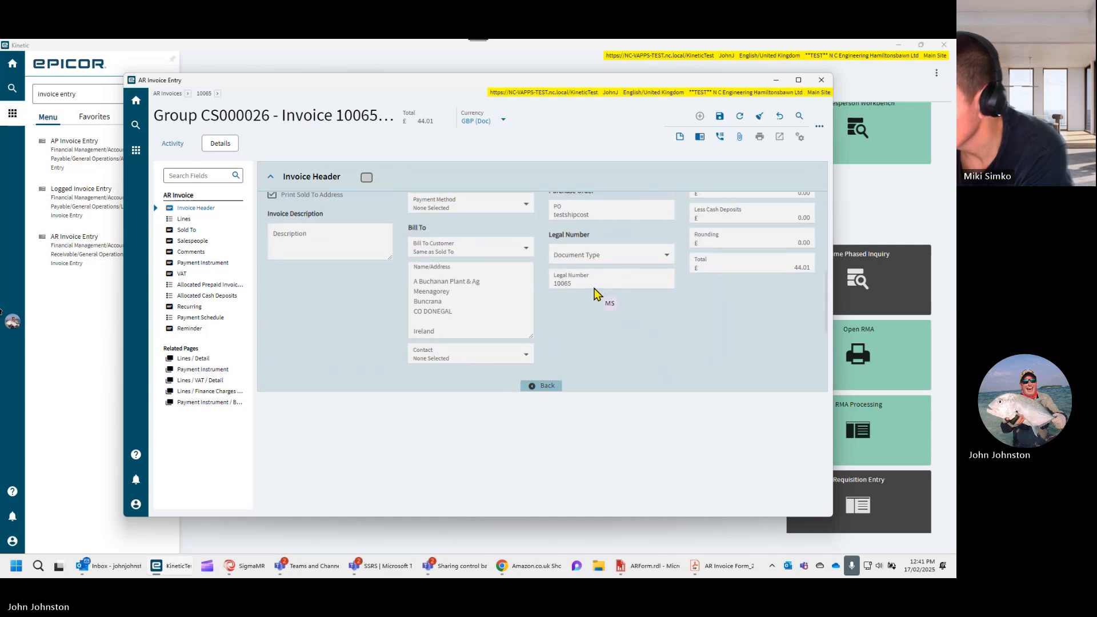
scroll(596, 294, "up", 6)
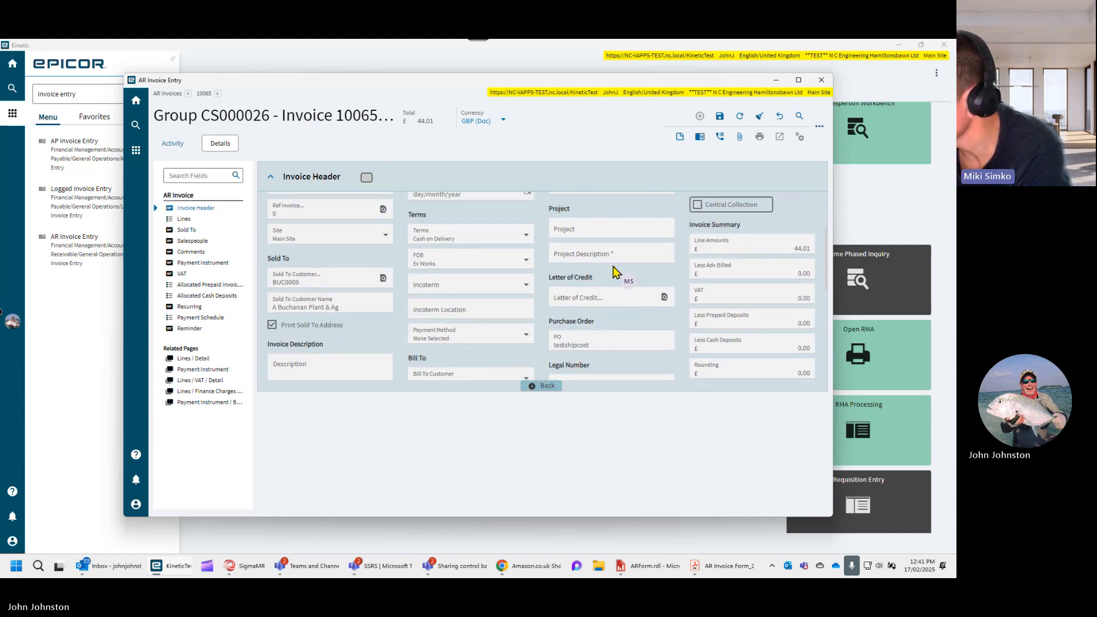
scroll(615, 272, "up", 5)
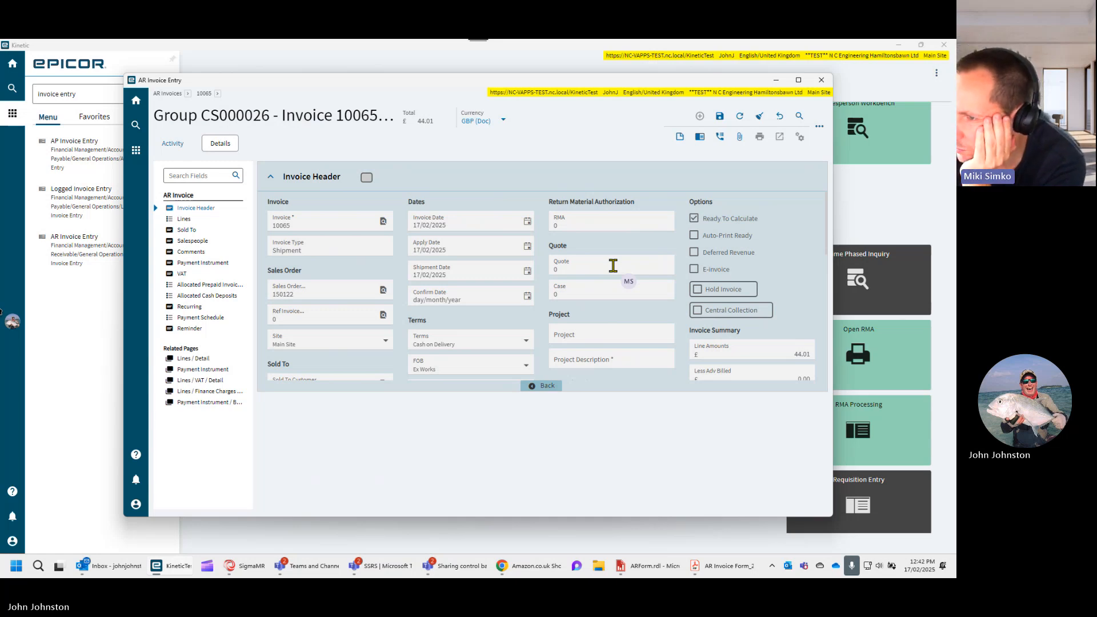
- Return to the invoice's standard detail view and examine the header fields and the collapsed sections below them
left_click(206, 94)
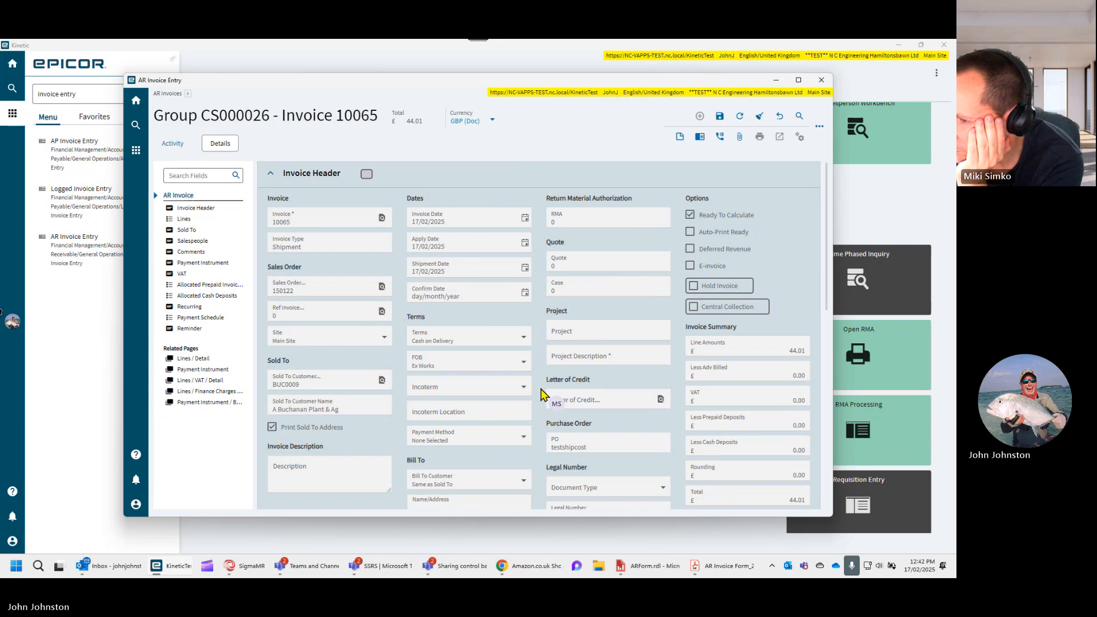
scroll(308, 474, "down", 3)
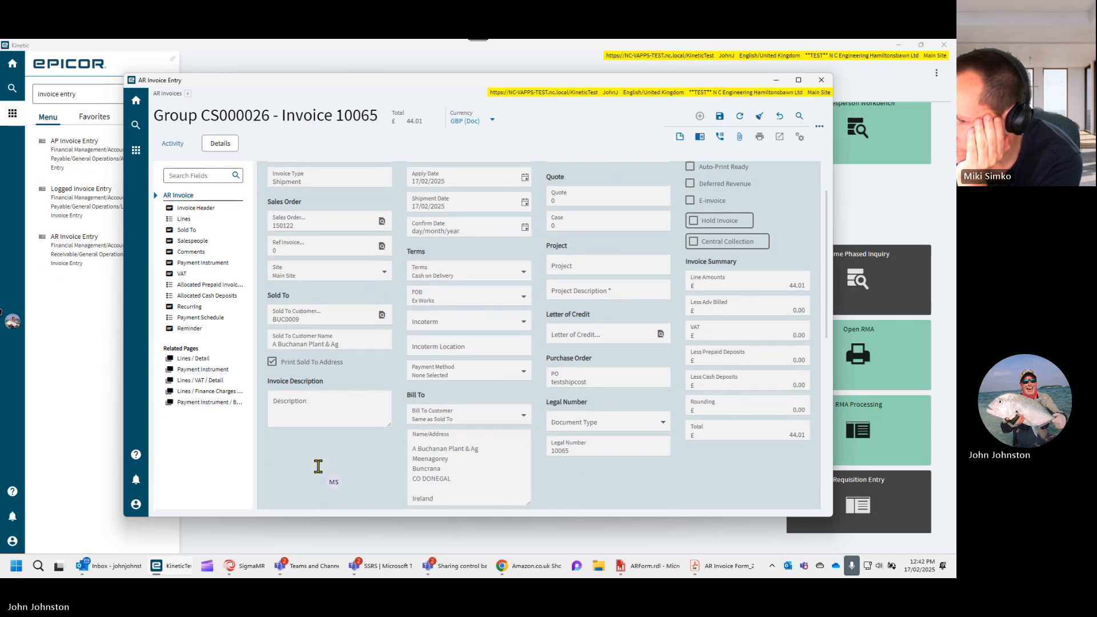
scroll(318, 467, "down", 4)
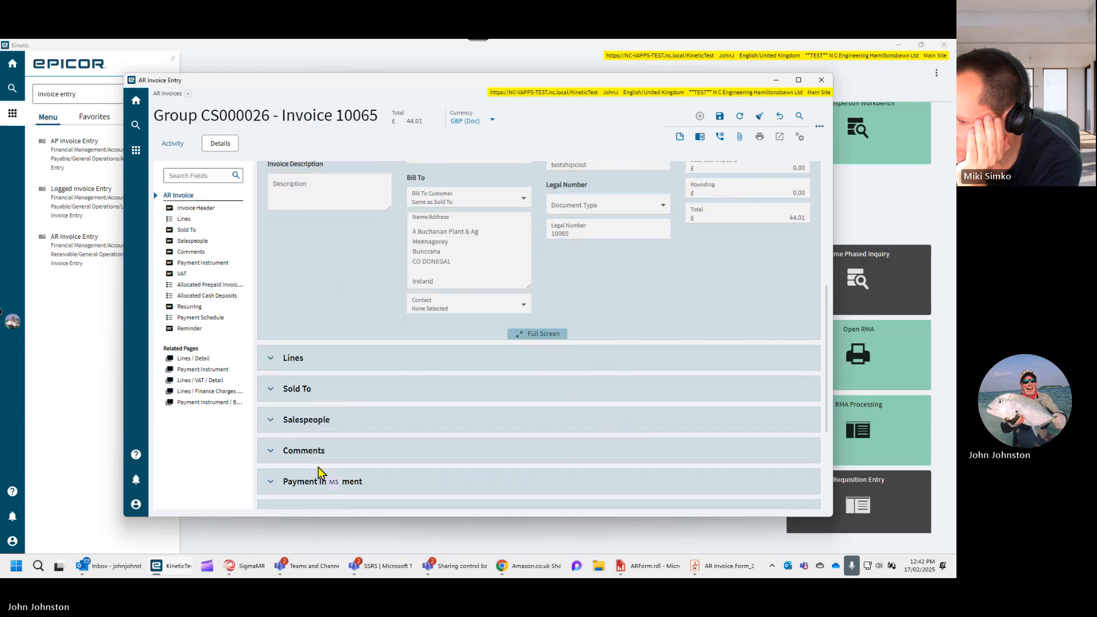
scroll(318, 472, "up", 5)
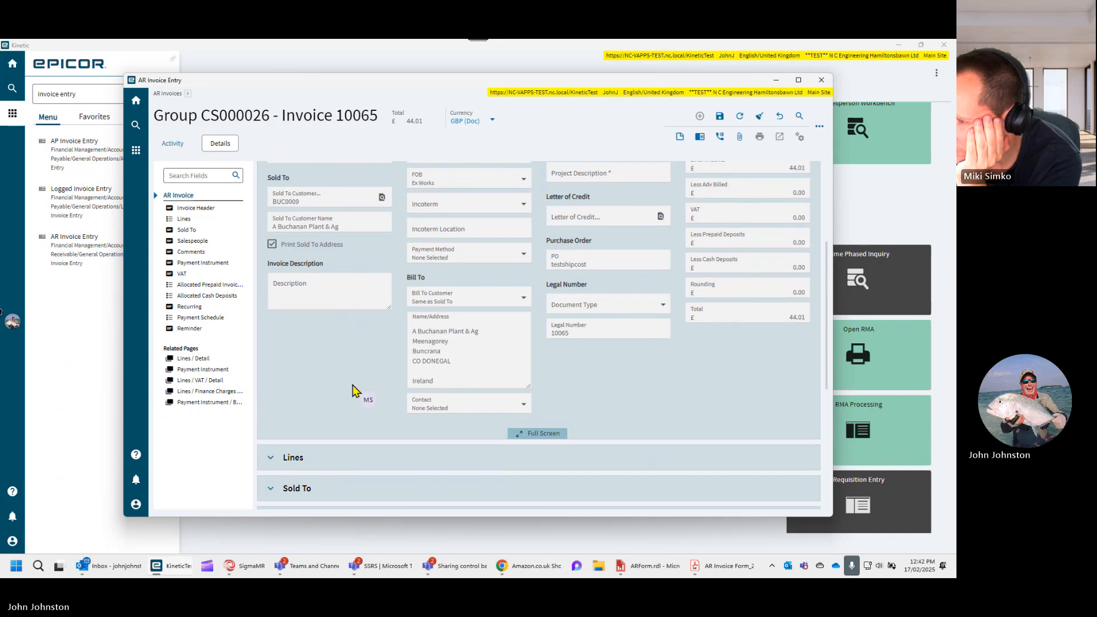
scroll(353, 392, "up", 2)
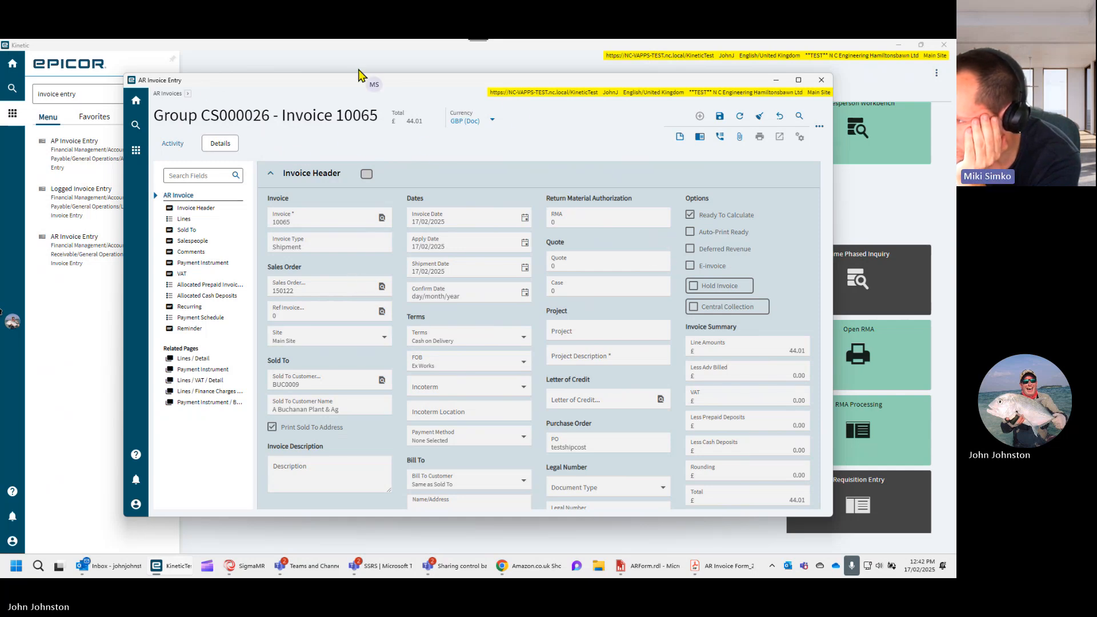
scroll(392, 371, "down", 1)
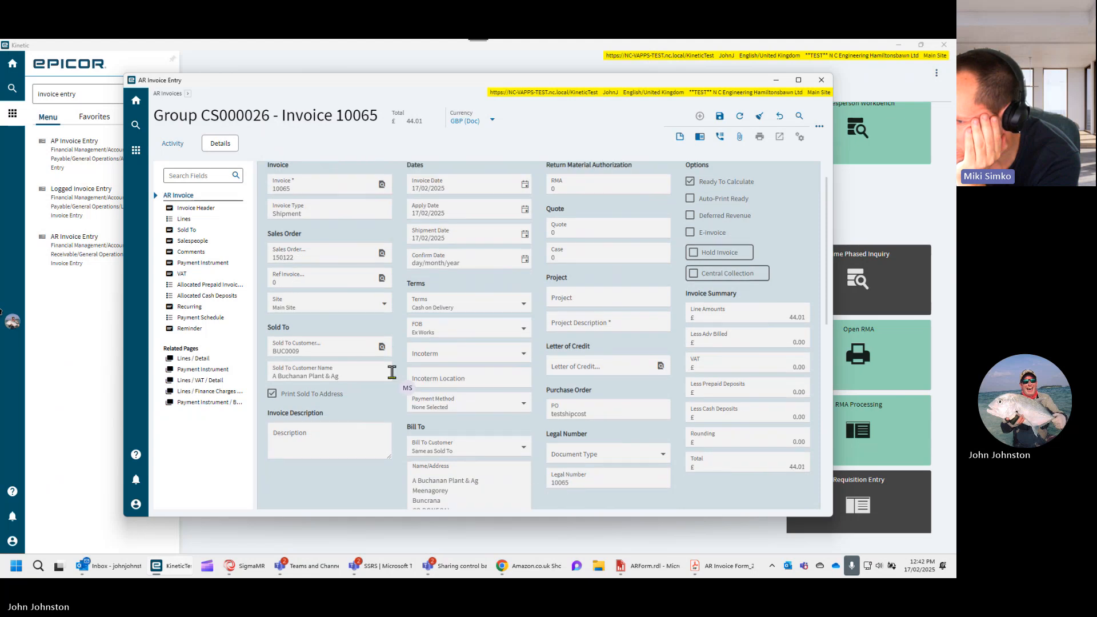
scroll(392, 372, "down", 5)
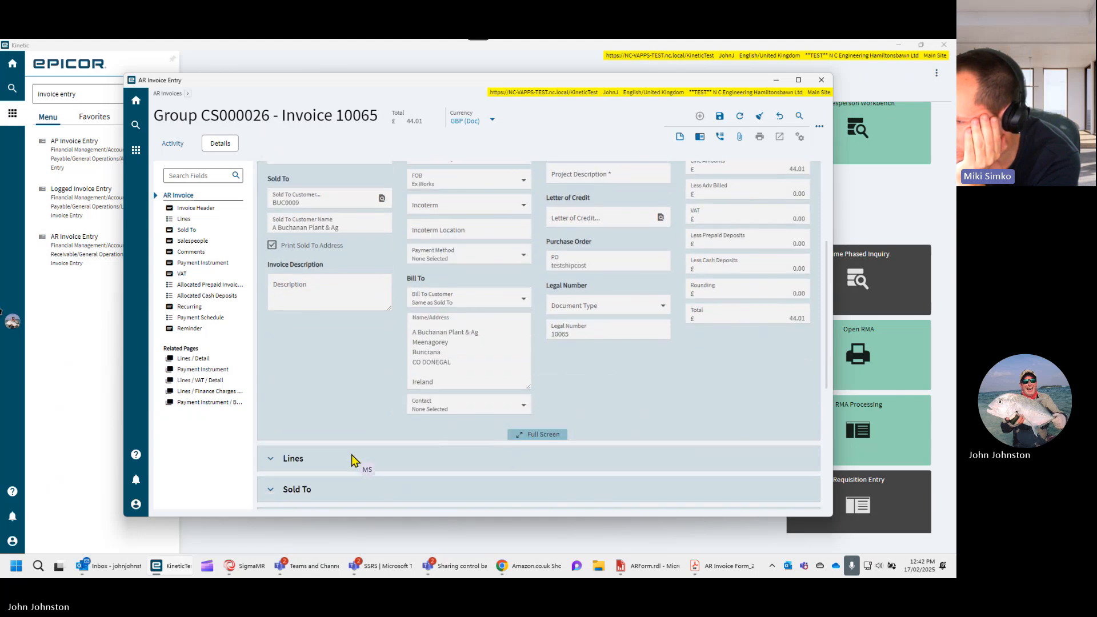
scroll(352, 460, "down", 3)
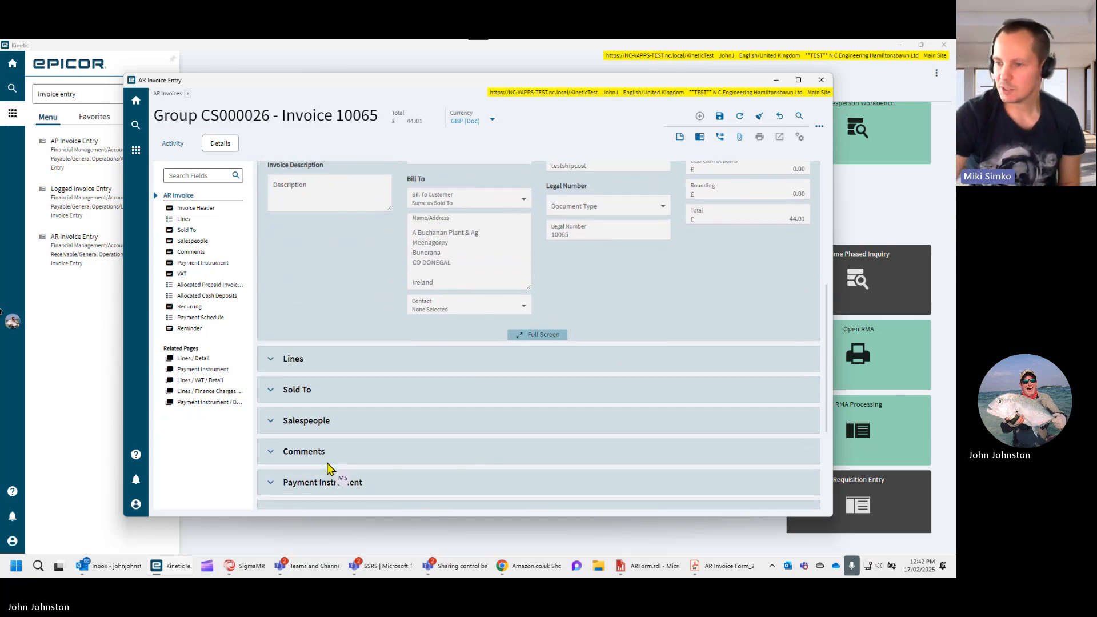
scroll(341, 456, "up", 4)
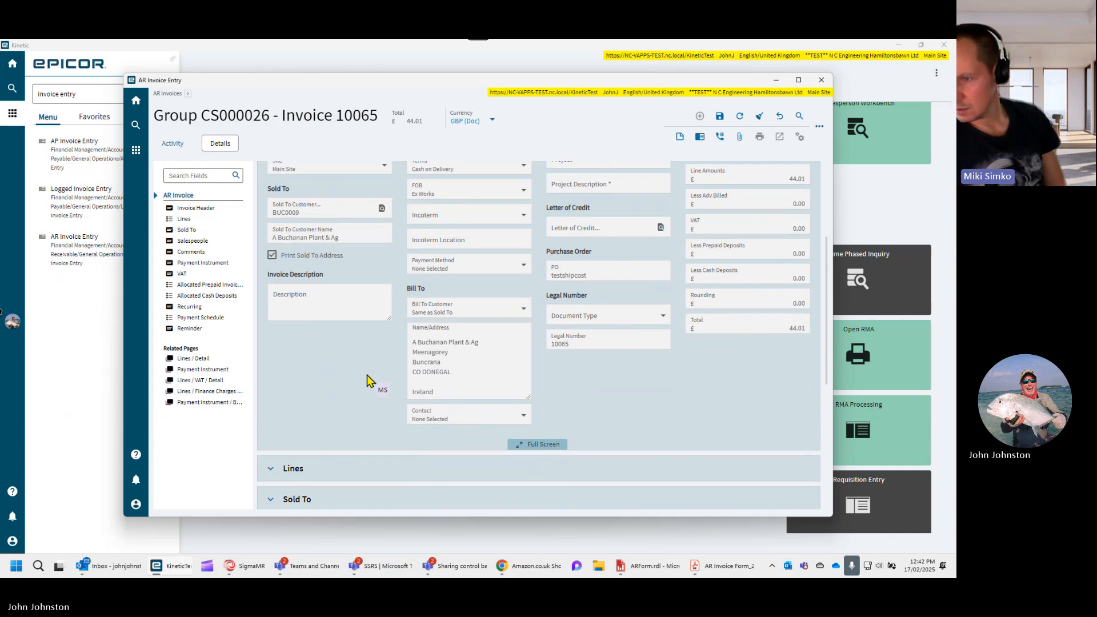
scroll(367, 380, "up", 4)
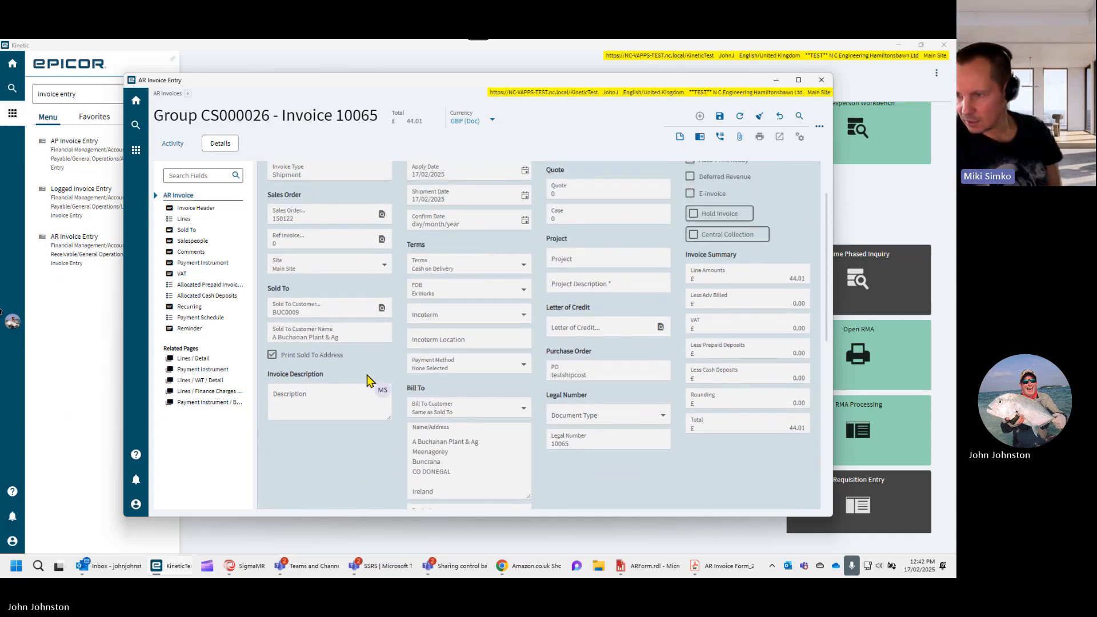
scroll(368, 380, "up", 3)
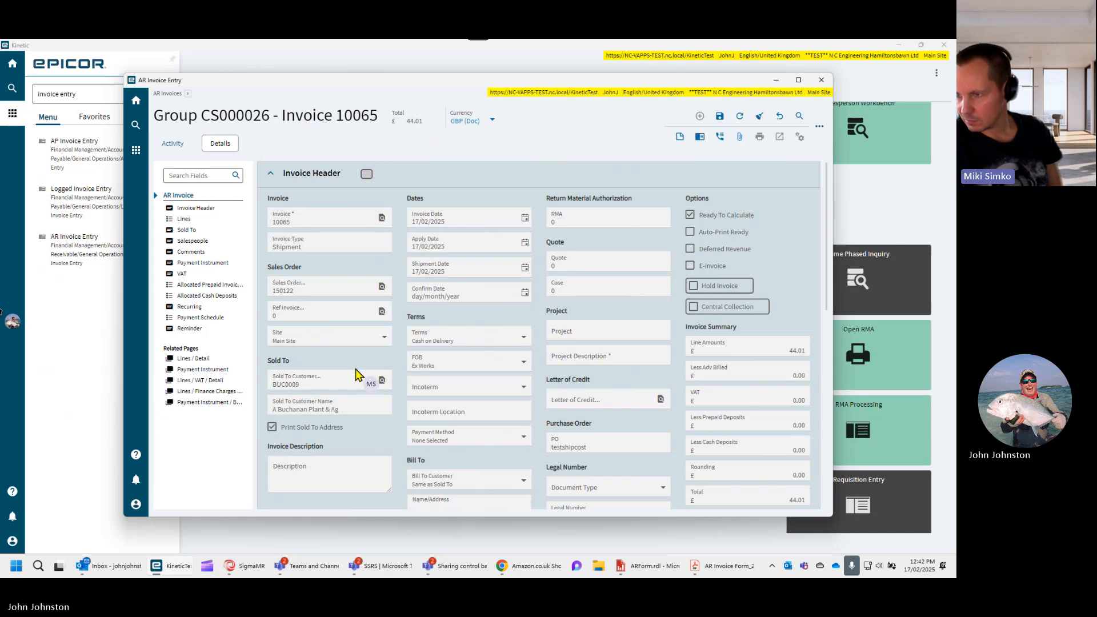
scroll(374, 393, "down", 4)
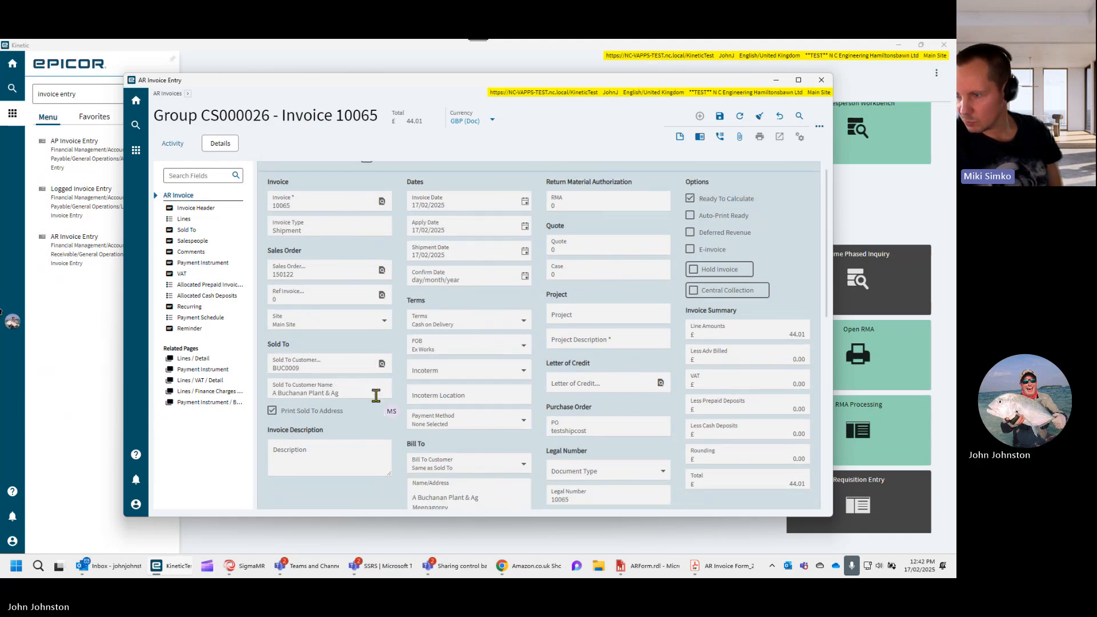
scroll(537, 416, "down", 4)
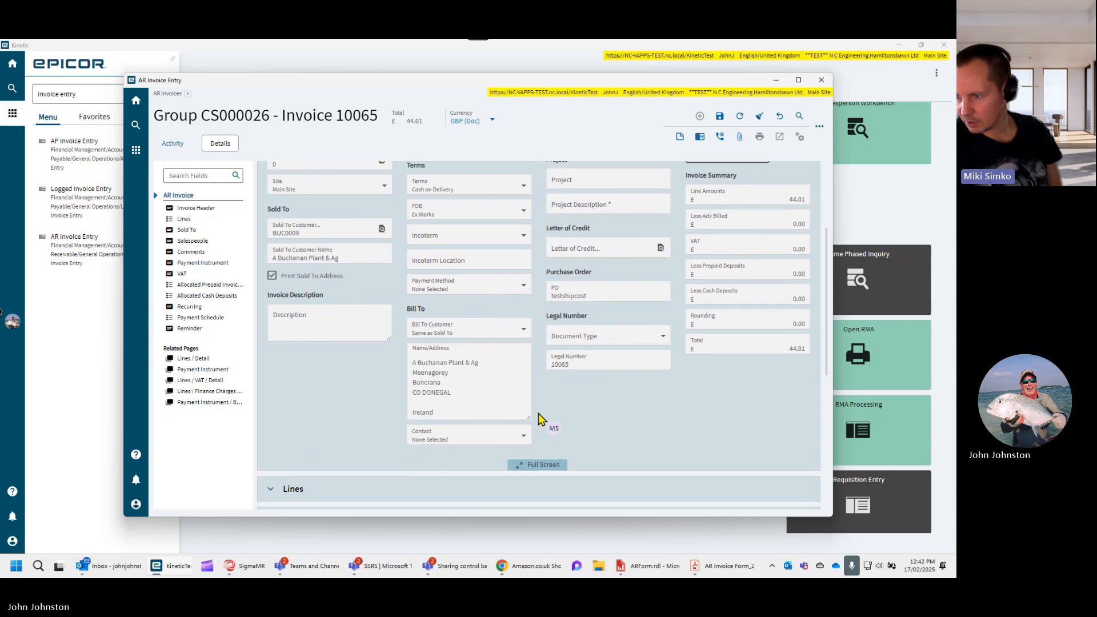
- Look through the remaining collapsed sections of the invoice, from Lines down to Reminder
scroll(488, 412, "down", 3)
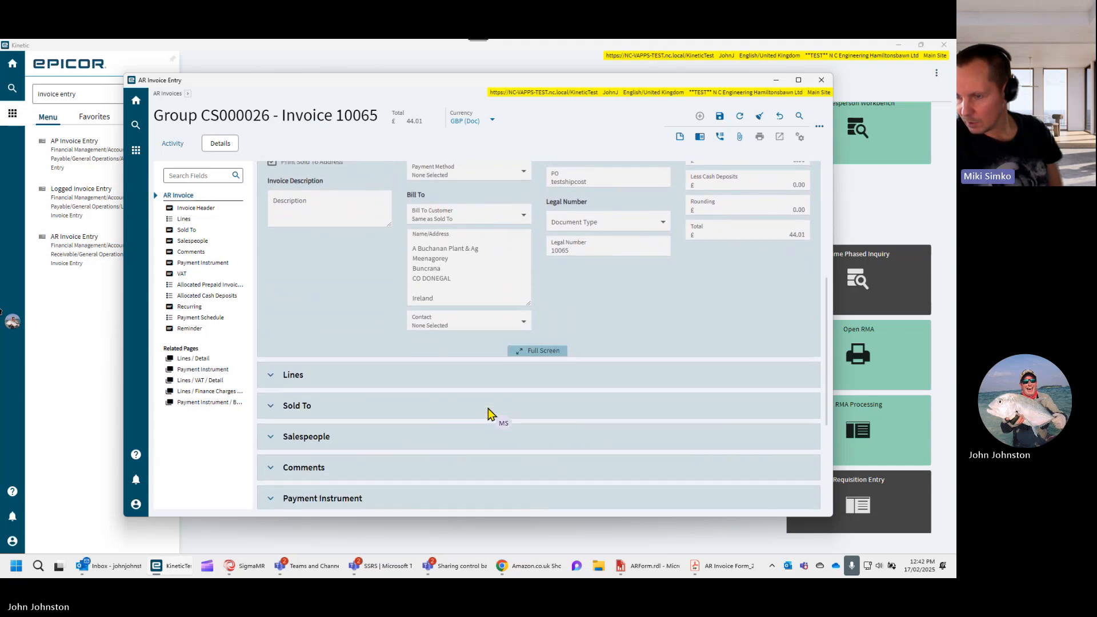
scroll(488, 412, "down", 6)
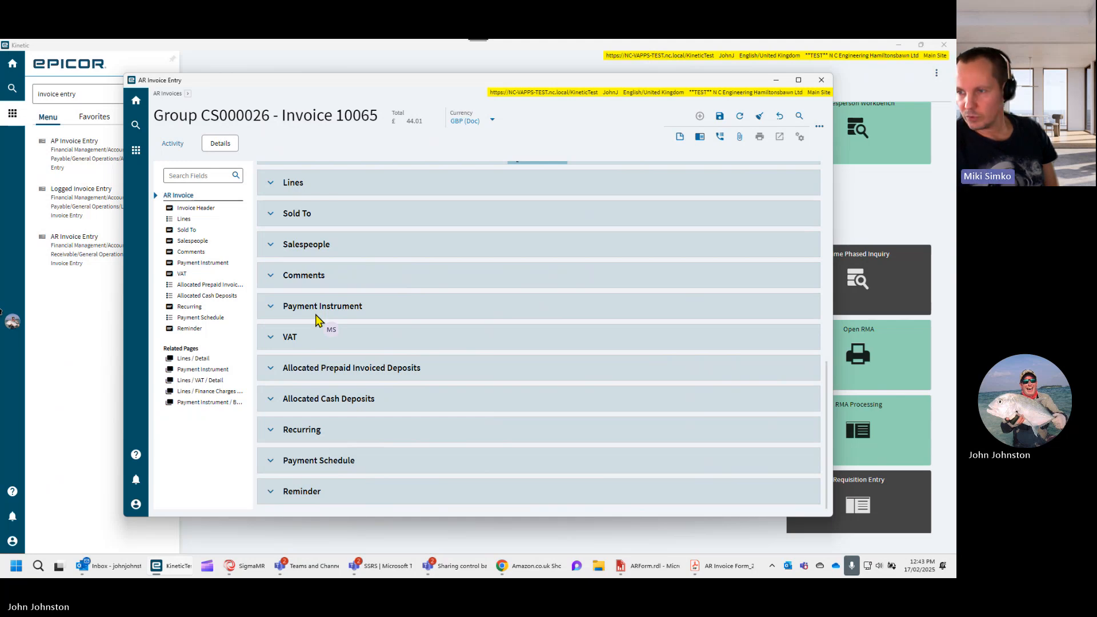
- Switch to Report Data Definition Maintenance and open the InvcHeadBankAcct relationship from the ARInvoice_Rev2 definition's relationships
mouse_move(170, 571)
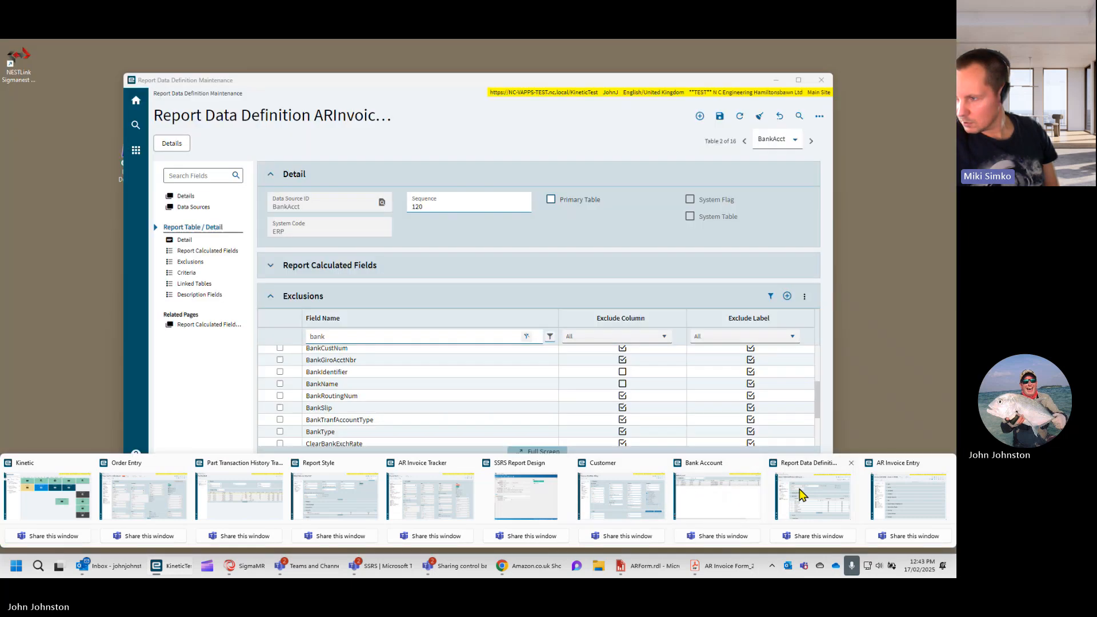
left_click(800, 489)
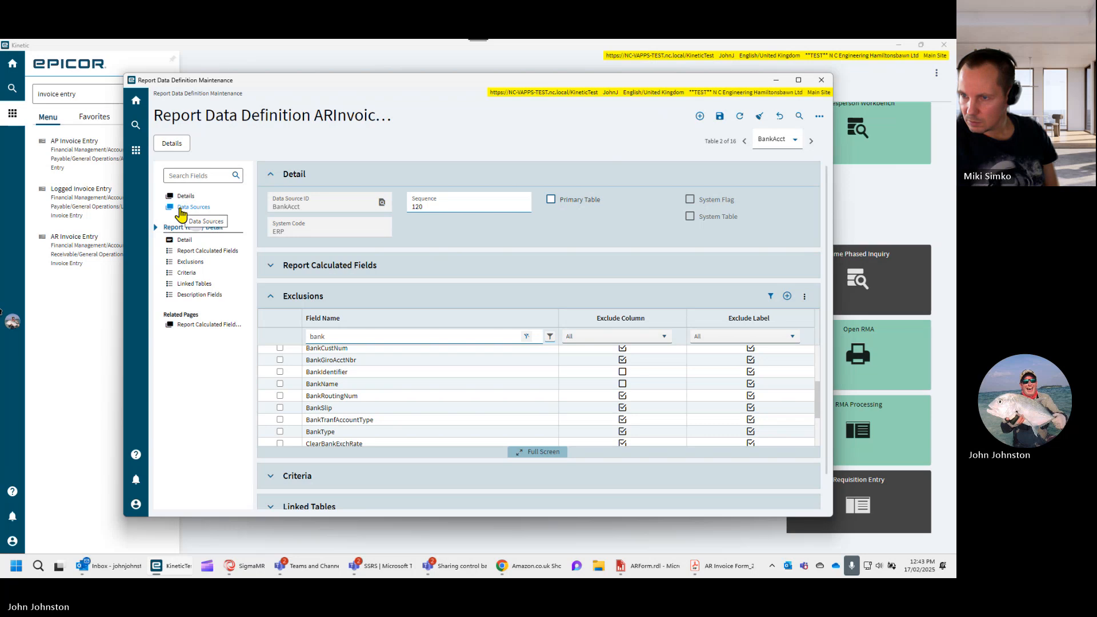
left_click(182, 197)
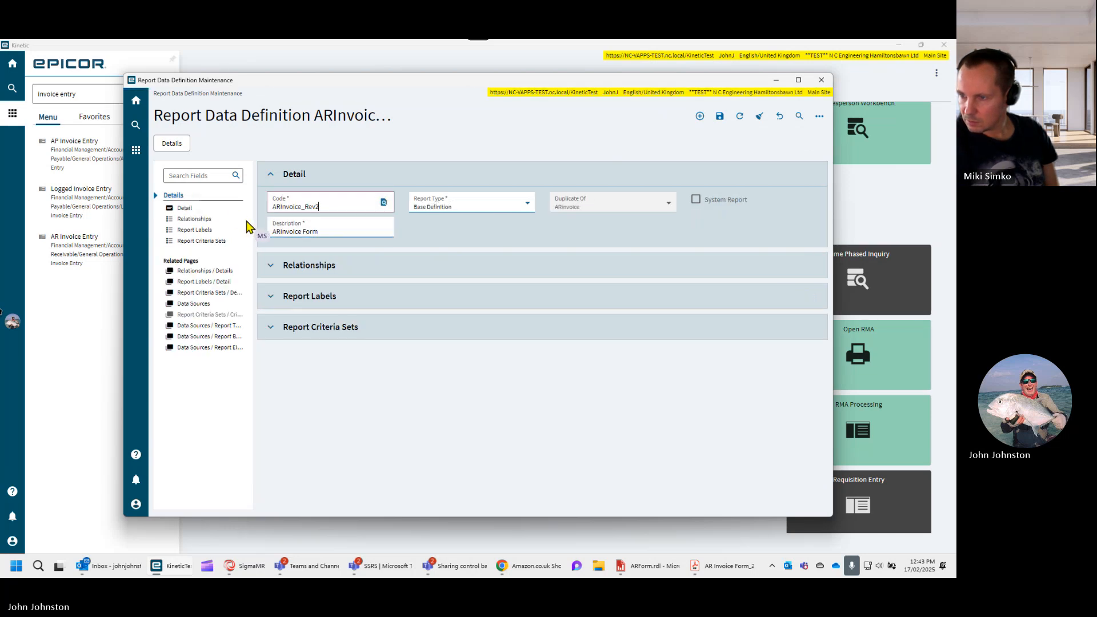
left_click(269, 265)
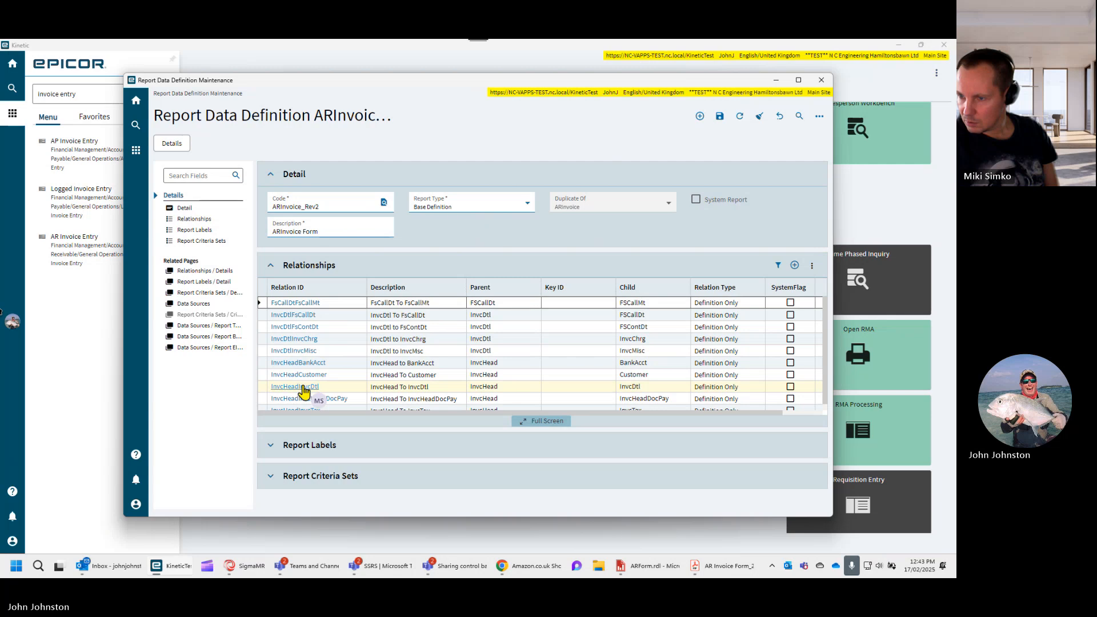
left_click(302, 366)
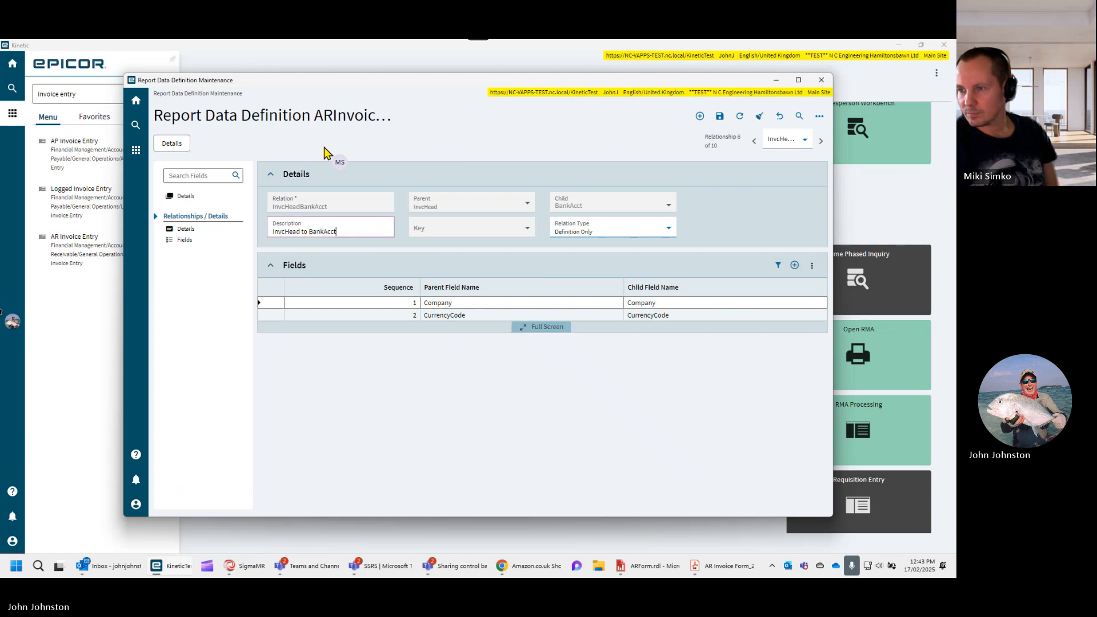
- Set the InvcHead to BankAcct relationship's relation type to Output and save the data definition
left_click(667, 230)
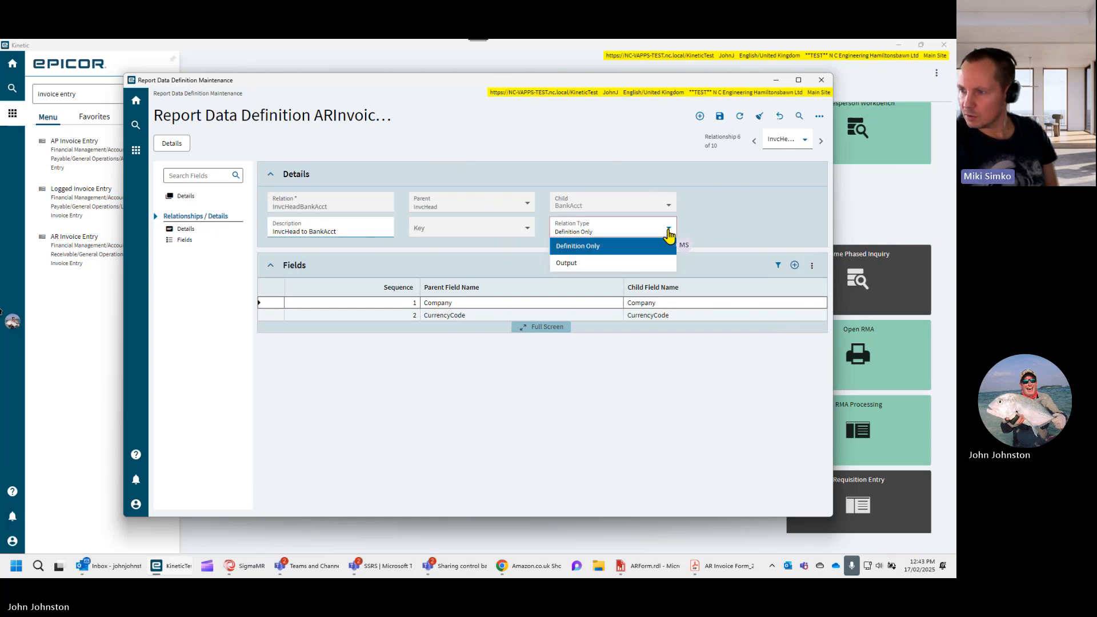
left_click(594, 263)
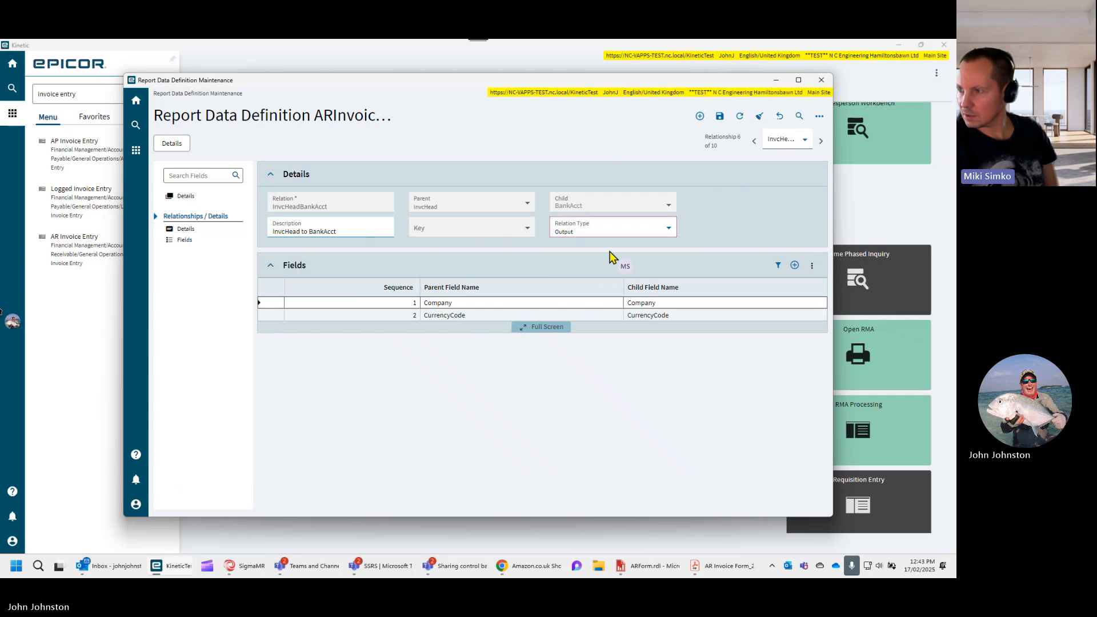
left_click(719, 118)
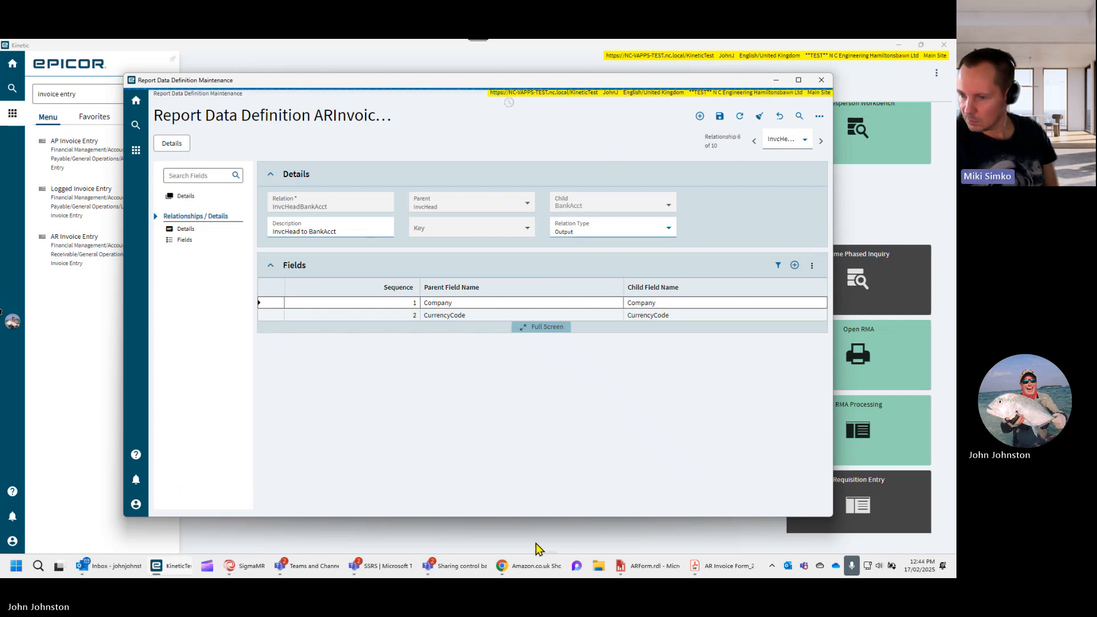
- Switch to the SSRS Report Design window and regenerate the data for the ARForm TEST report, accepting the new report record
mouse_move(184, 570)
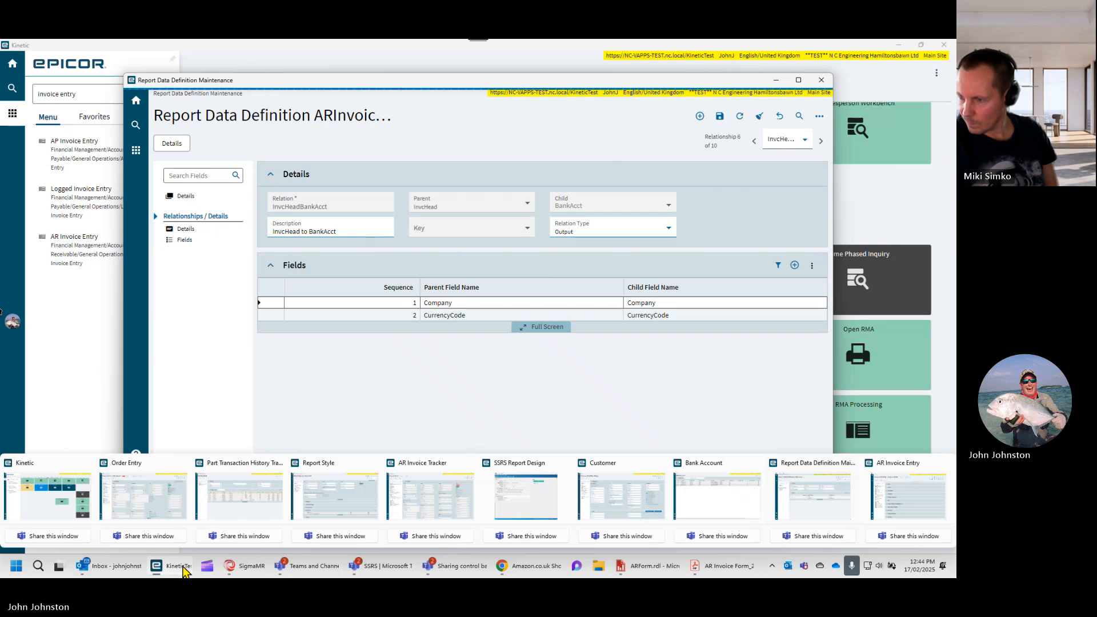
left_click(552, 503)
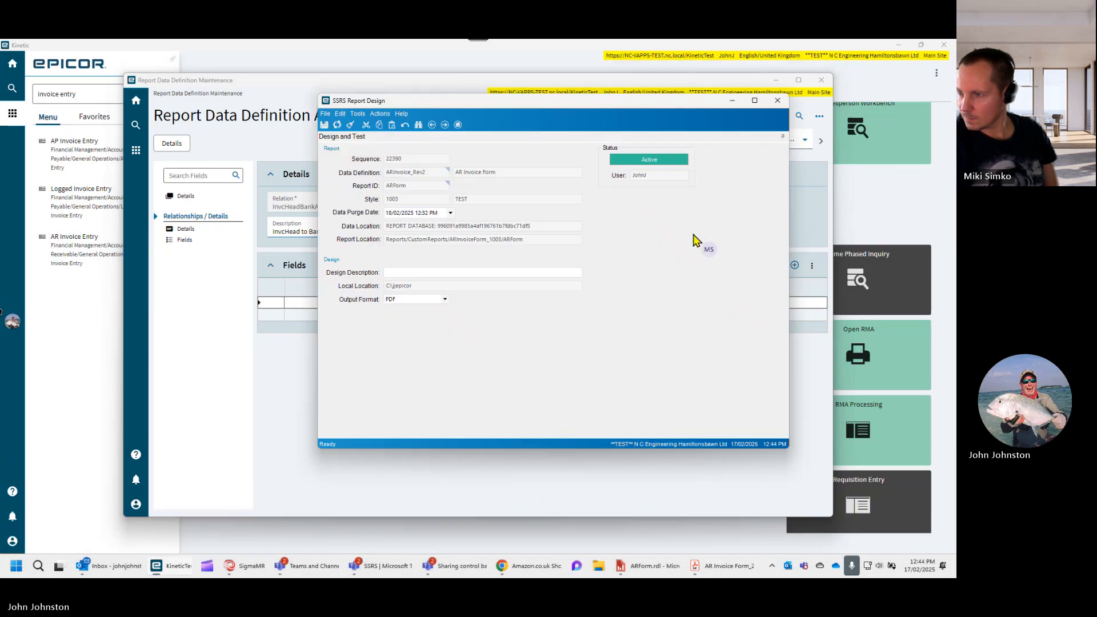
left_click(382, 115)
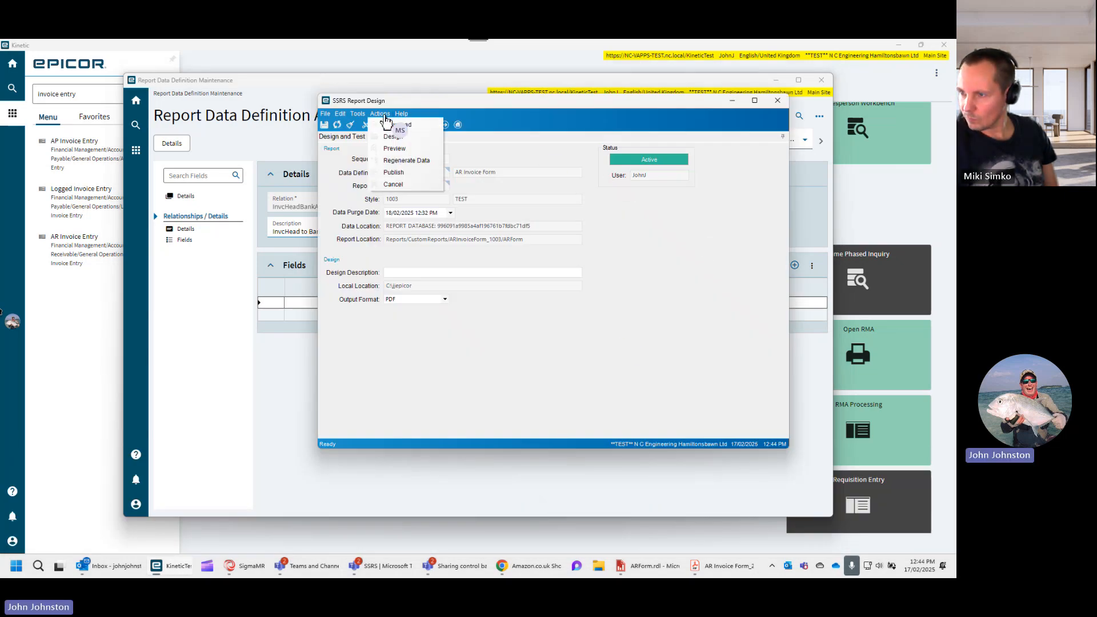
left_click(406, 160)
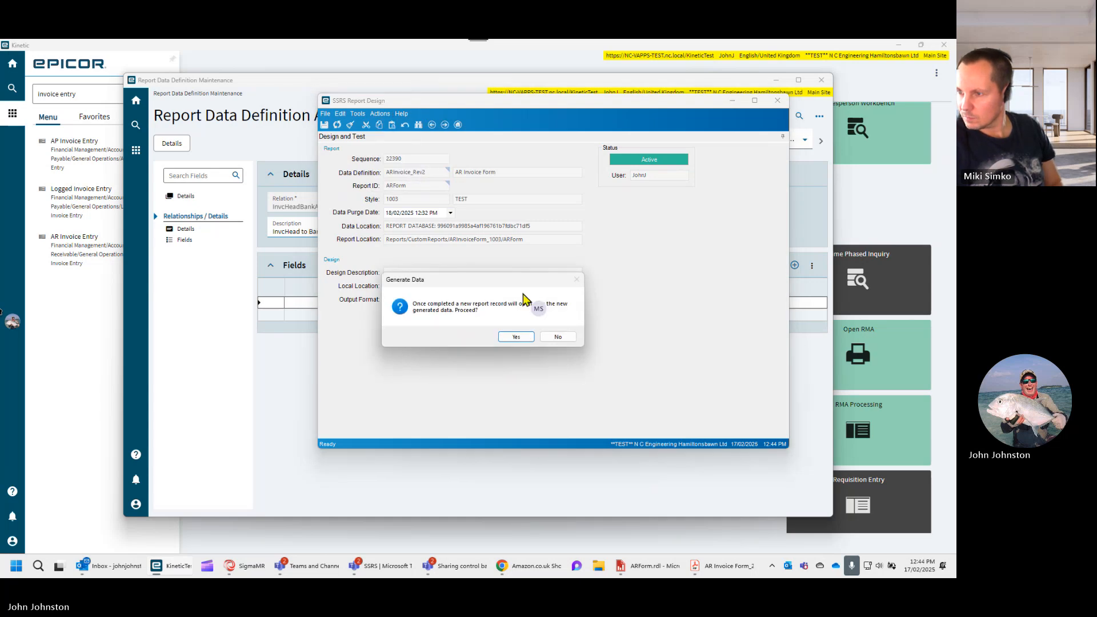
left_click(514, 335)
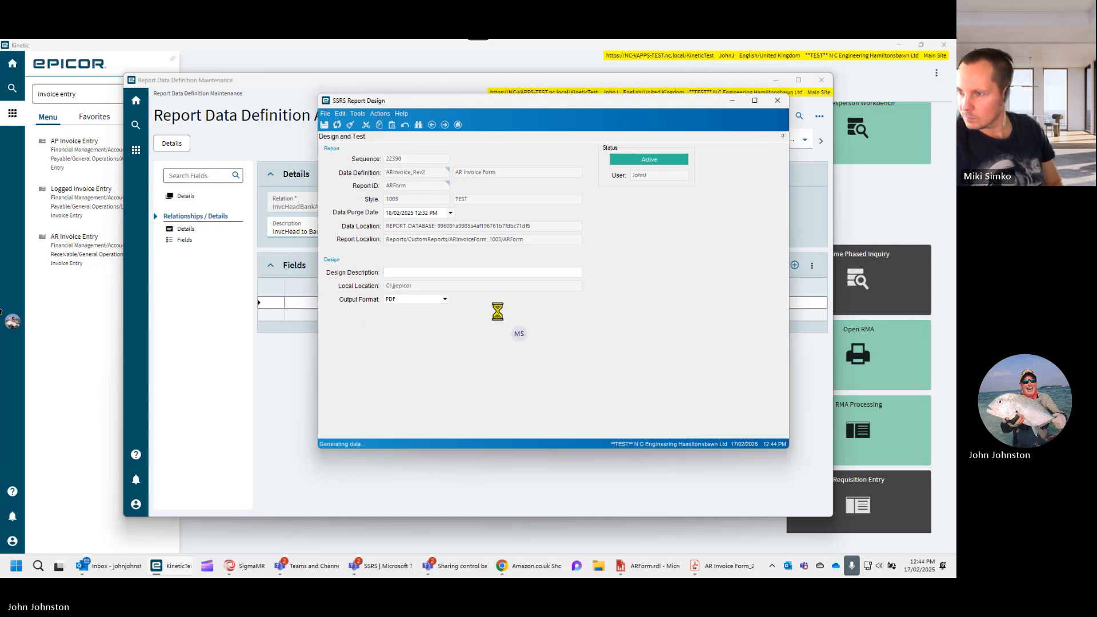
- Preview the ARForm report with the regenerated data and check the bank details on the invoice PDF's second page
left_click(383, 115)
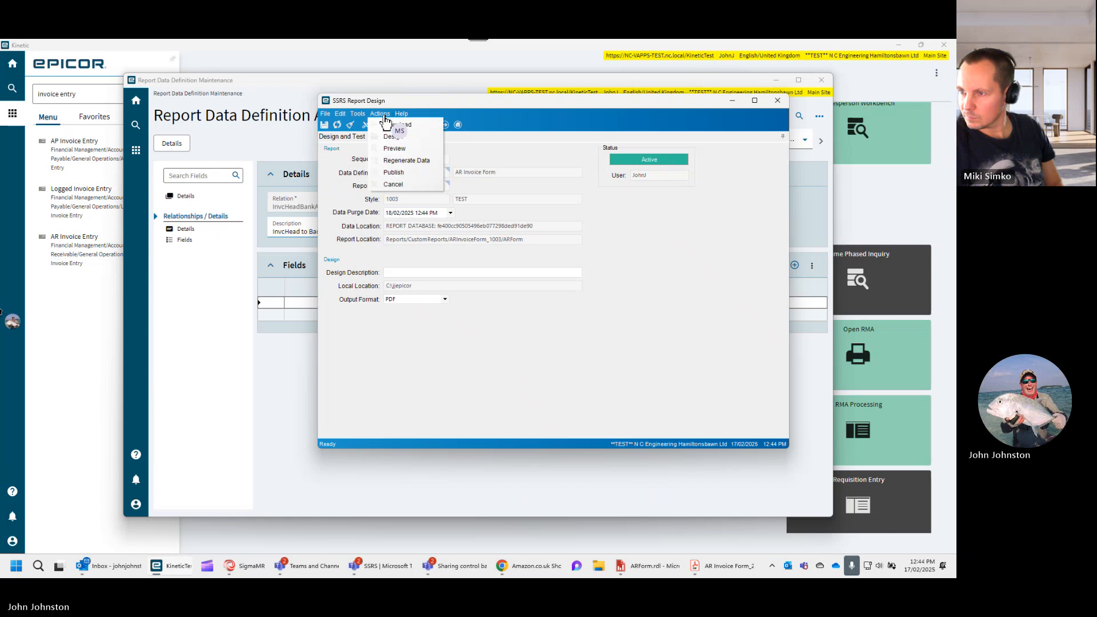
left_click(390, 148)
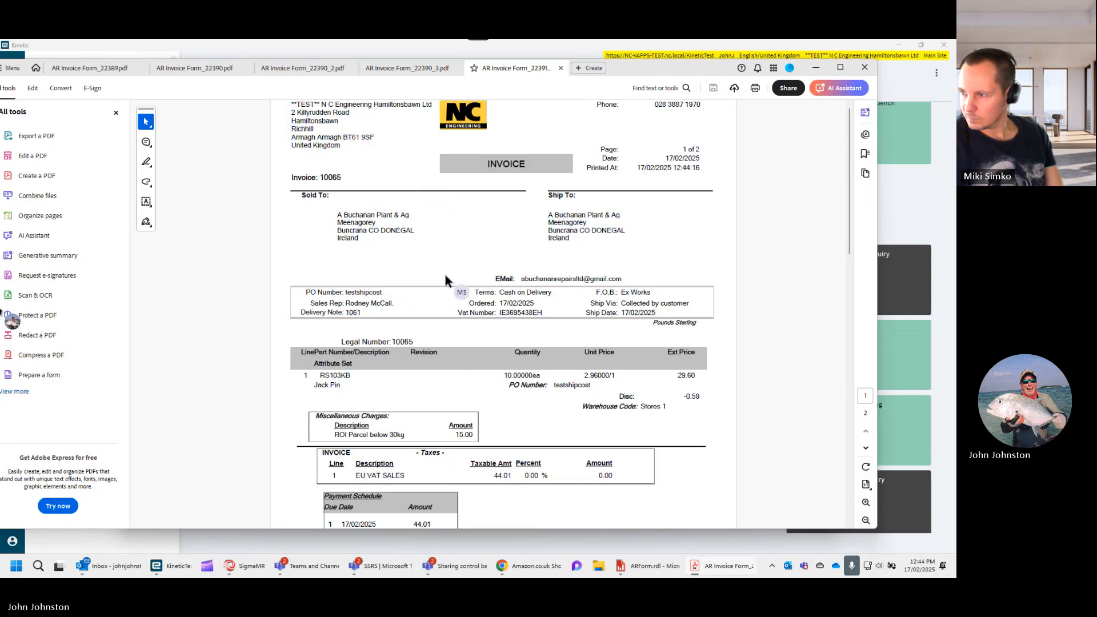
scroll(445, 275, "down", 3)
scroll(446, 277, "down", 5)
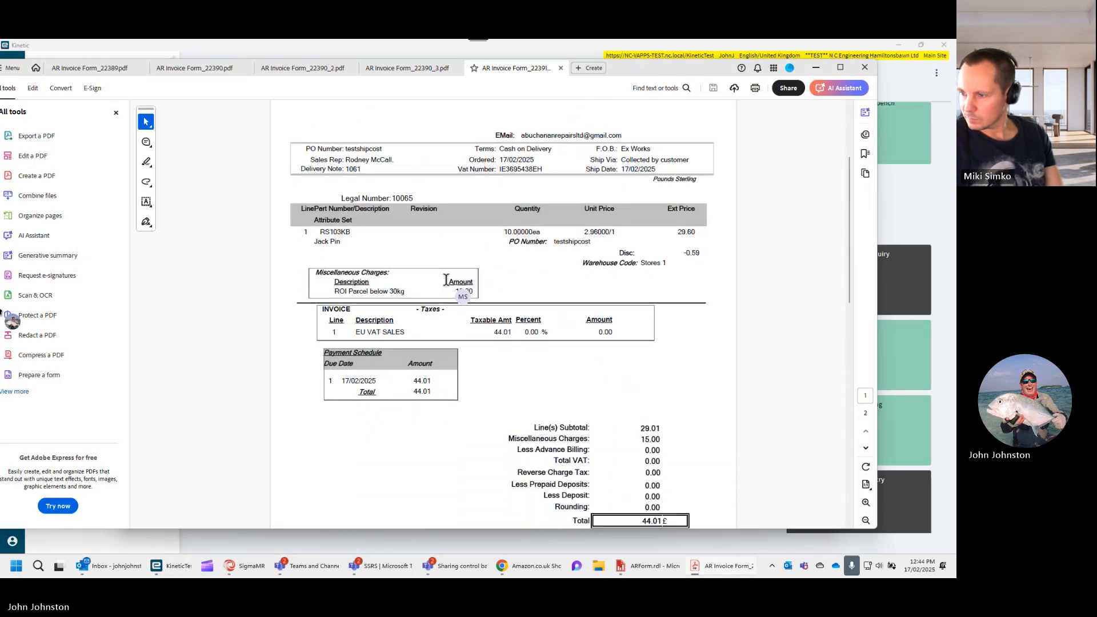
scroll(446, 287, "down", 5)
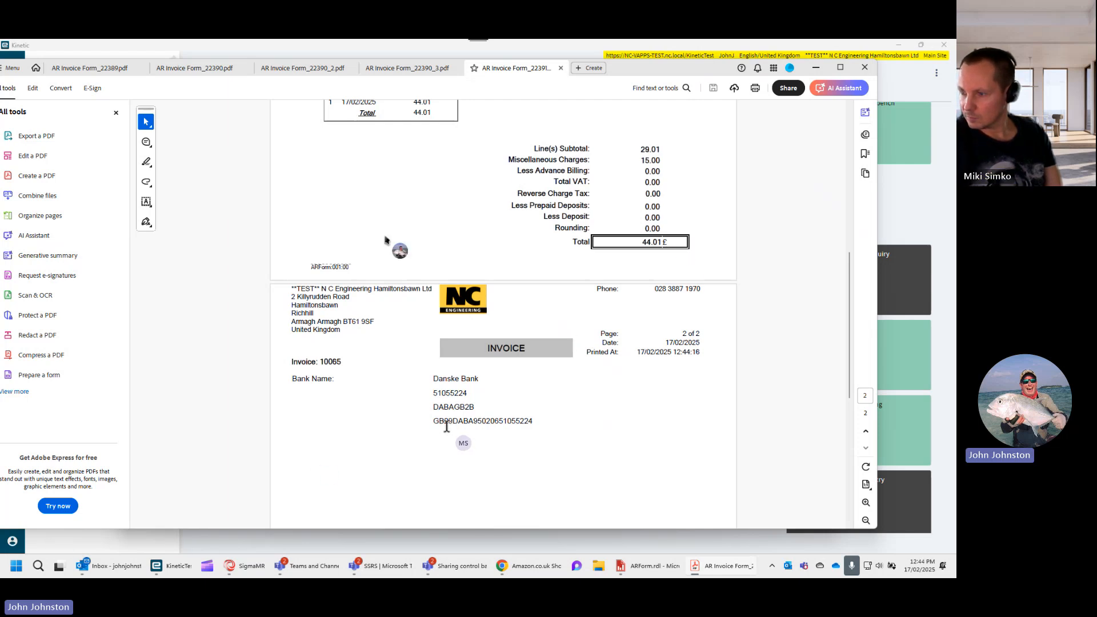
- Bring up the Bank Account list below the invoice PDF and show the printed bank details above it for comparison
mouse_move(171, 577)
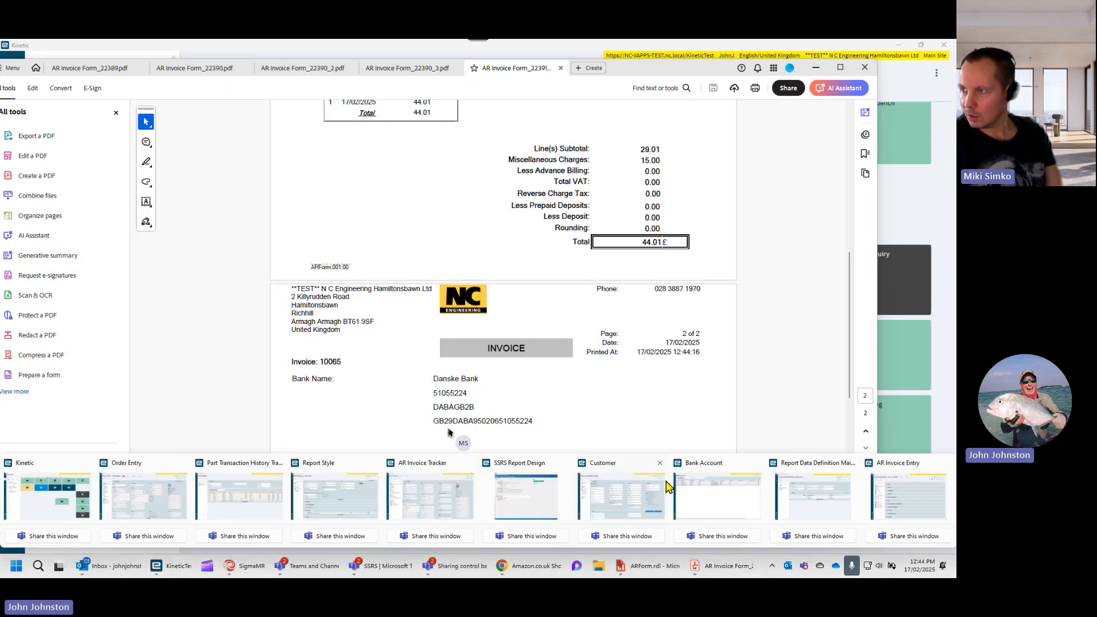
left_click(700, 492)
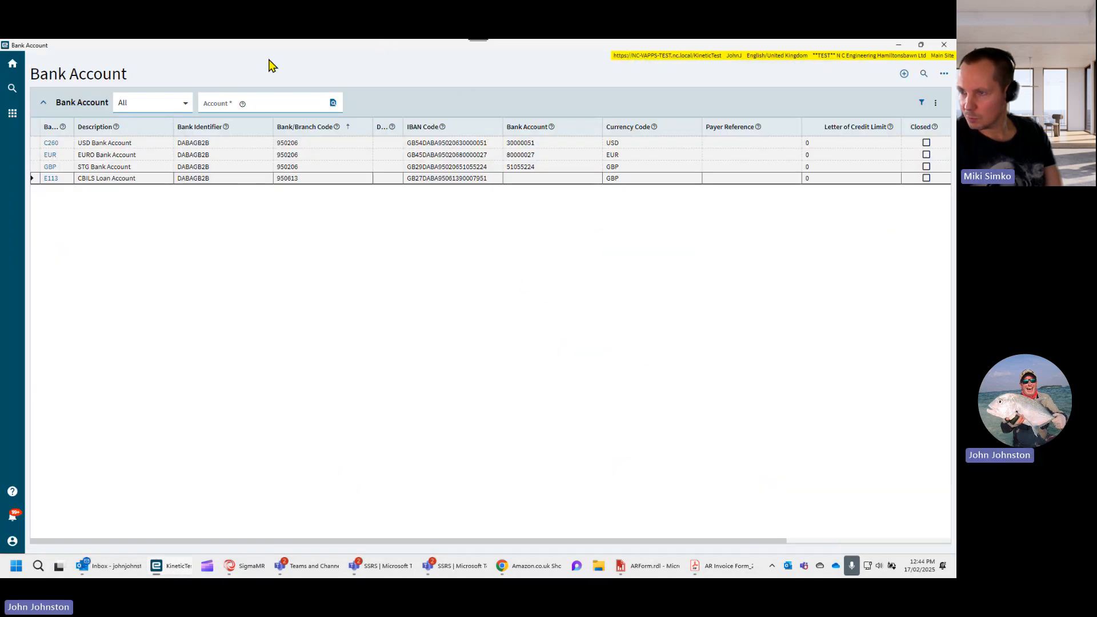
left_click_drag(172, 46, 284, 366)
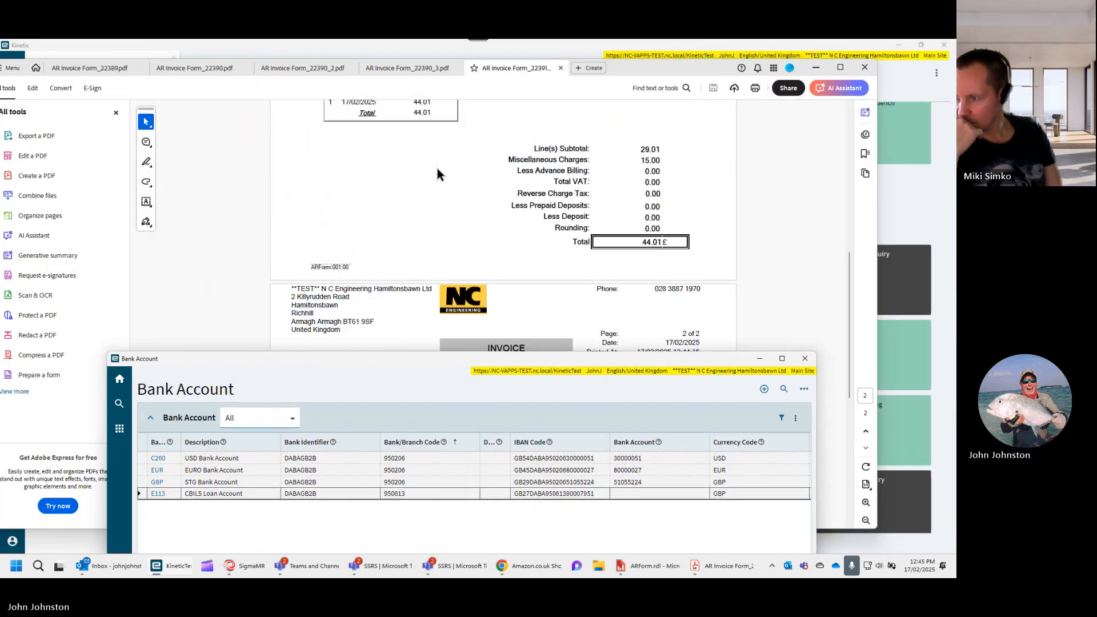
scroll(445, 172, "down", 5)
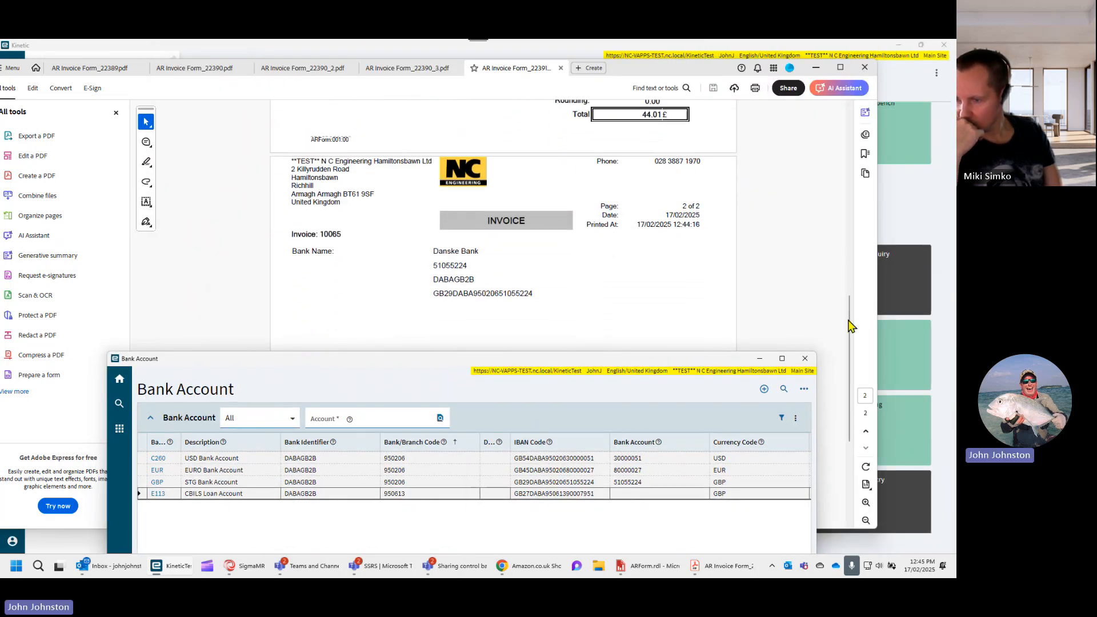
left_click(838, 343)
scroll(841, 347, "down", 3)
left_click(778, 549)
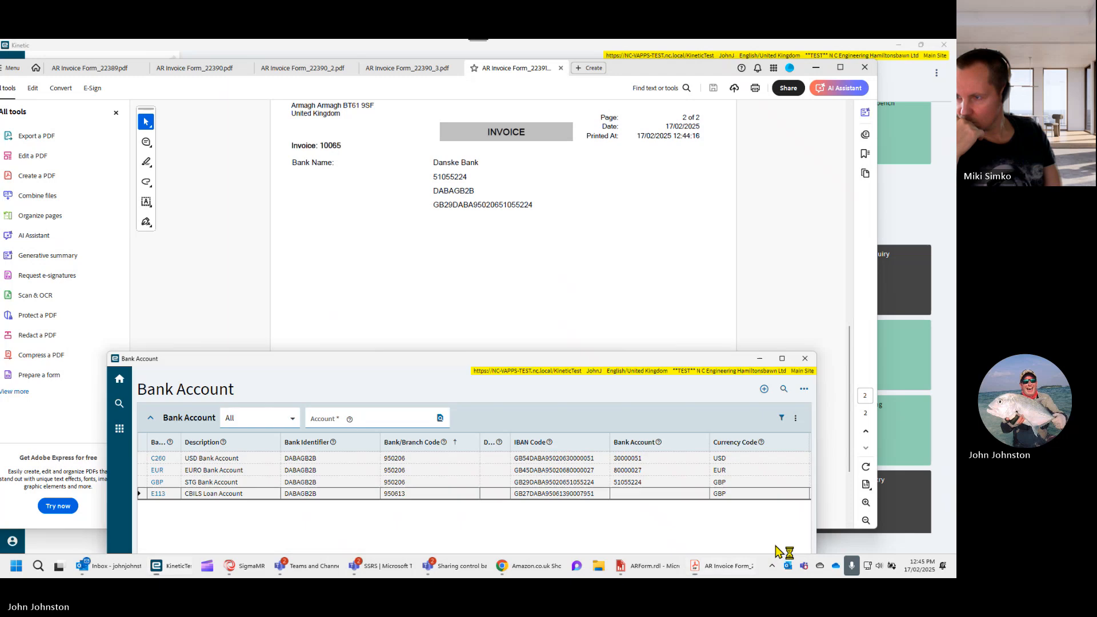
- Reposition the Bank Account window just below the printed bank details and highlight the STG Bank Account's Bank/Branch Code
left_click_drag(540, 366, 557, 242)
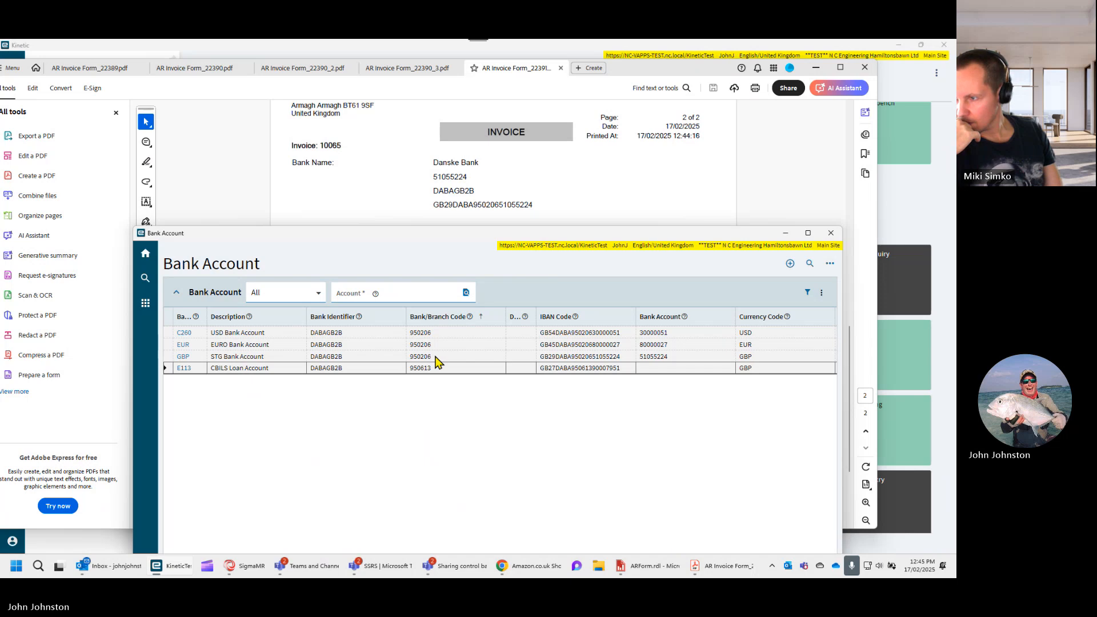
left_click_drag(464, 239, 450, 266)
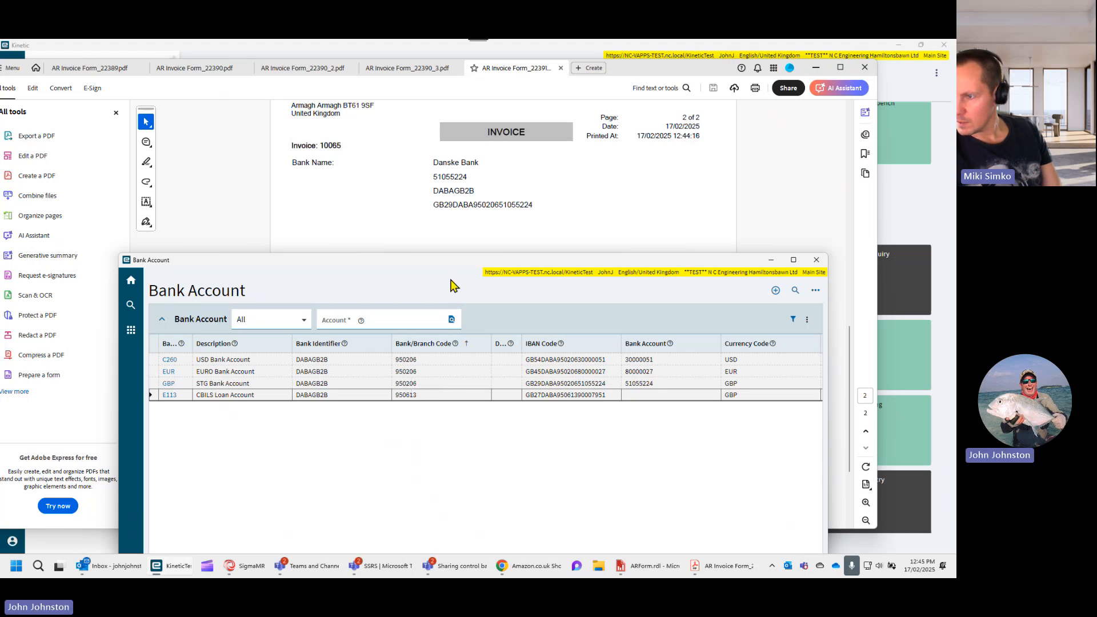
left_click_drag(420, 388, 395, 383)
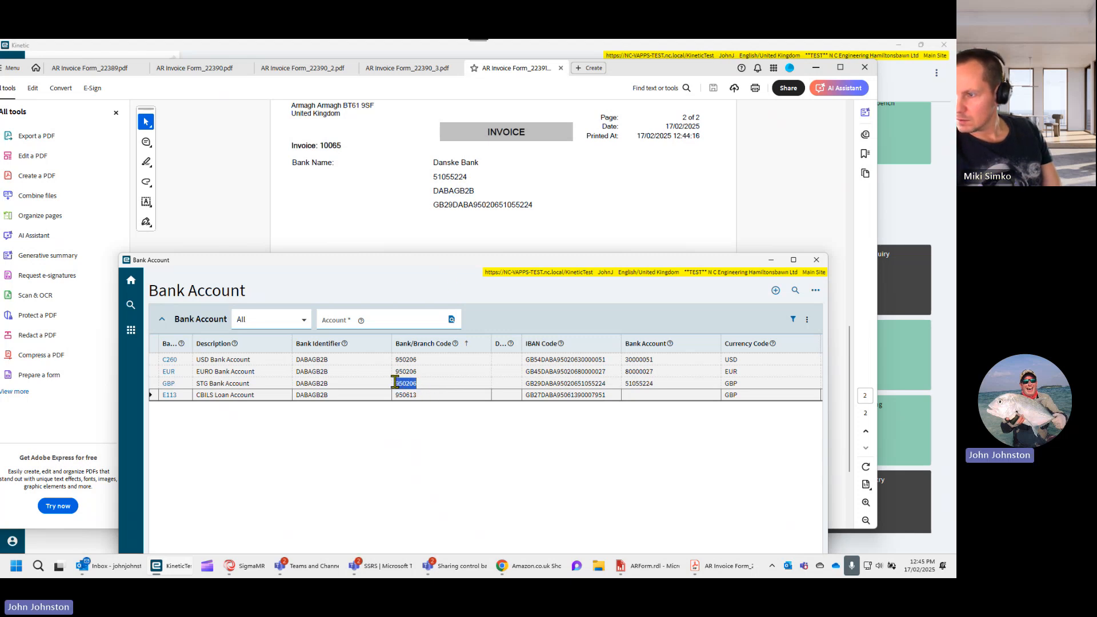
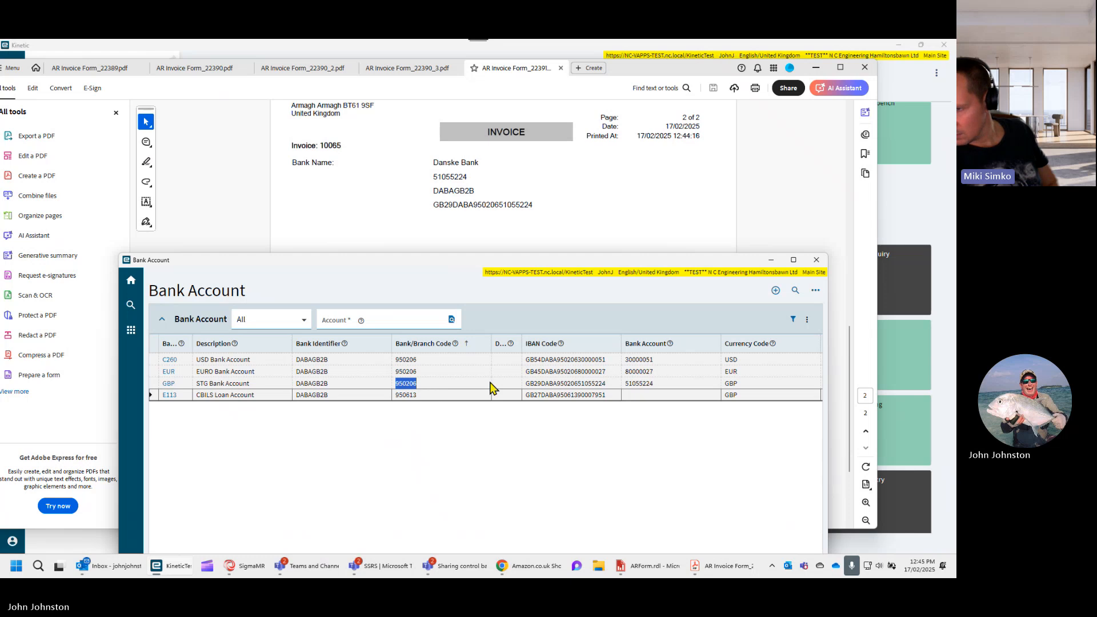
- Put the invoice PDF away, switch to the ARForm design in Report Builder and close the Bank dataset's properties
left_click(503, 231)
left_click(816, 65)
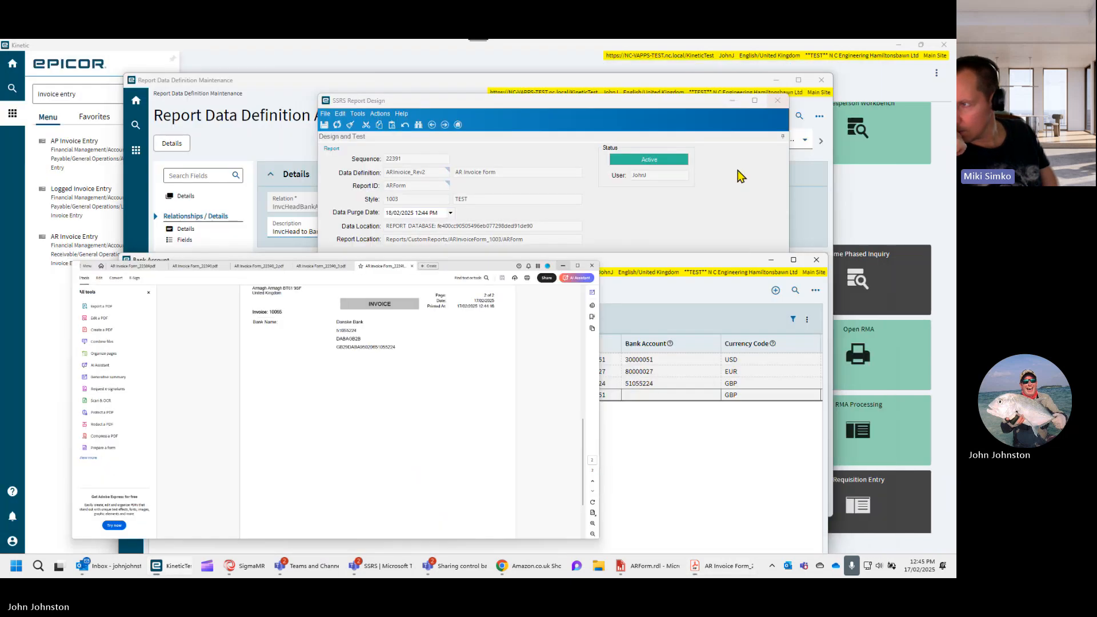
left_click(628, 568)
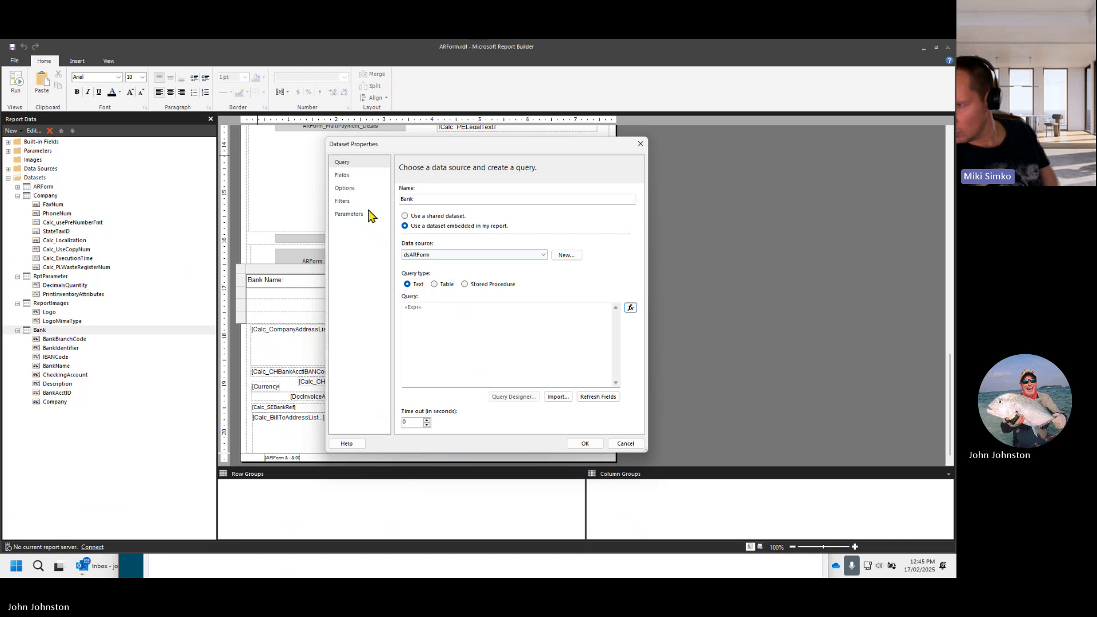
left_click(581, 443)
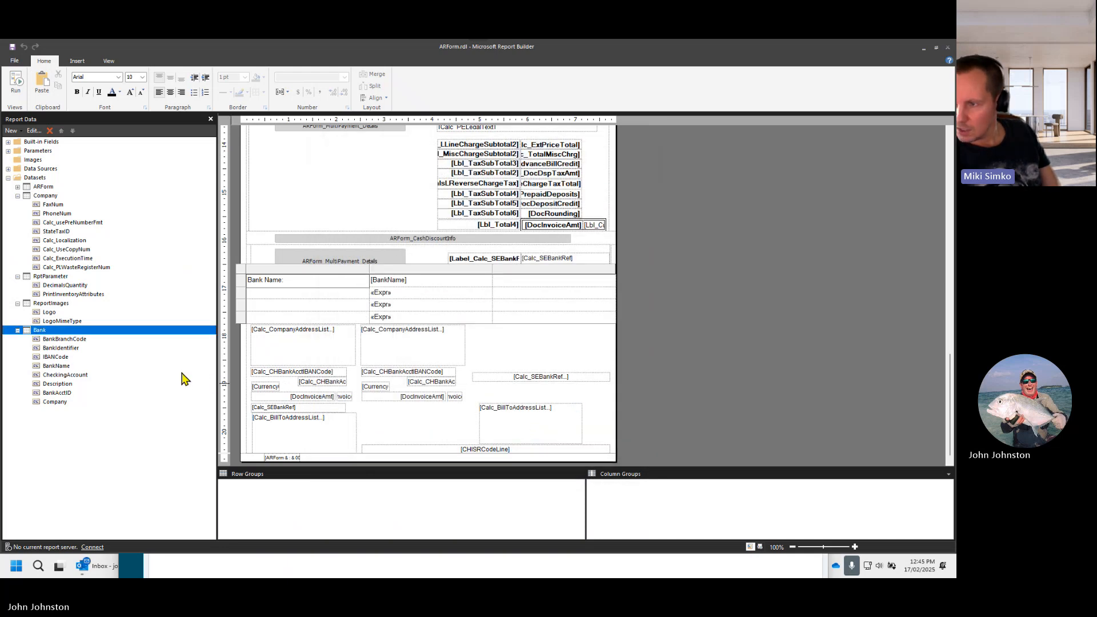
left_click(398, 309)
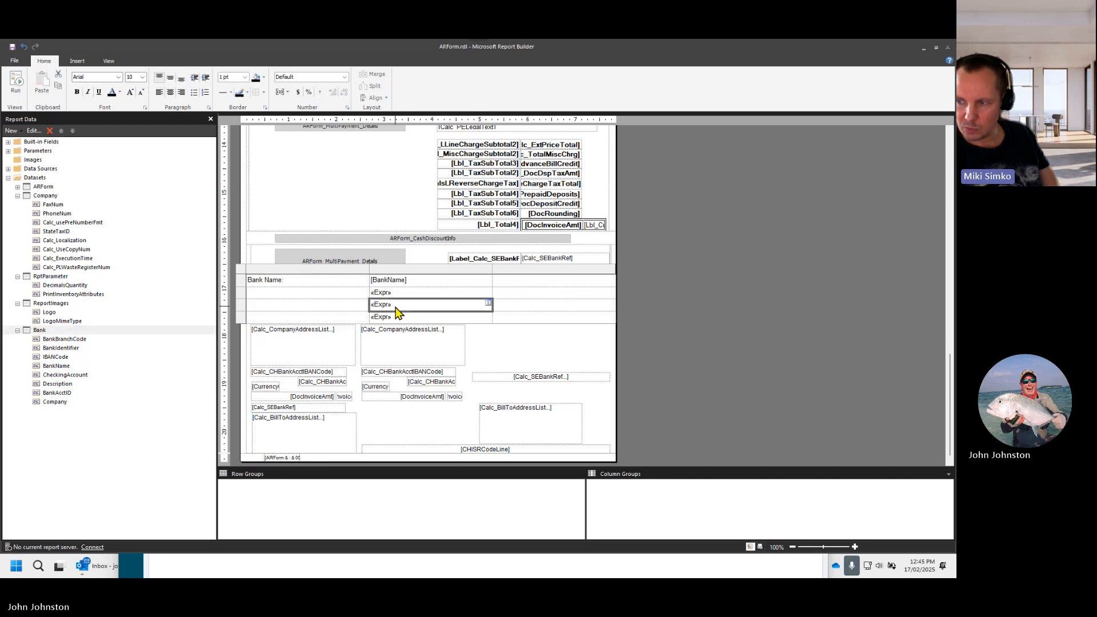
left_click(397, 320)
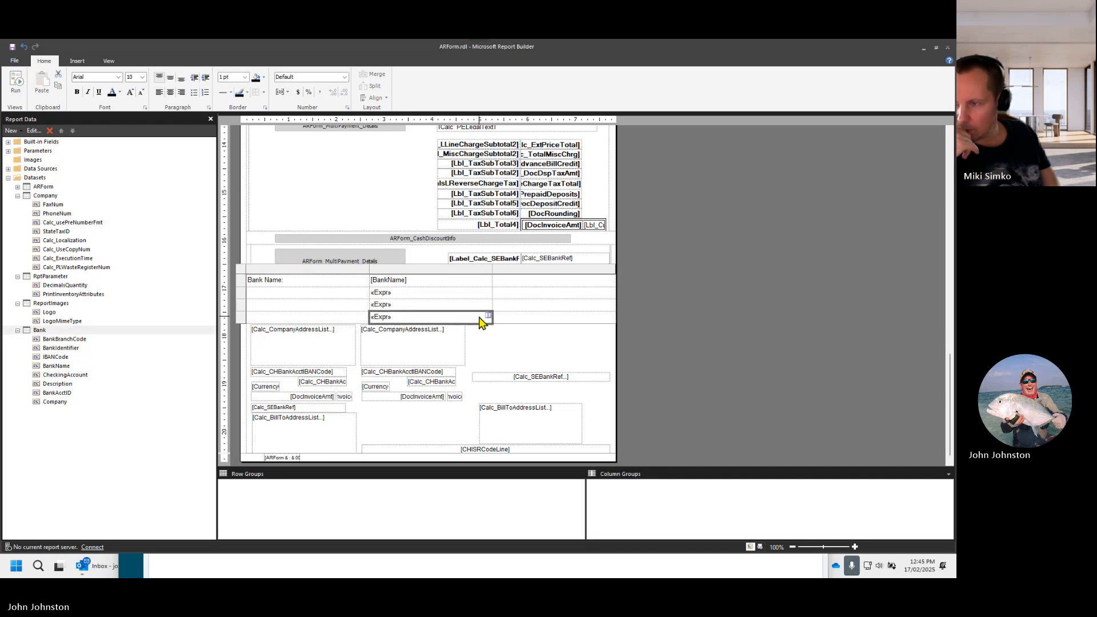
left_click(488, 317)
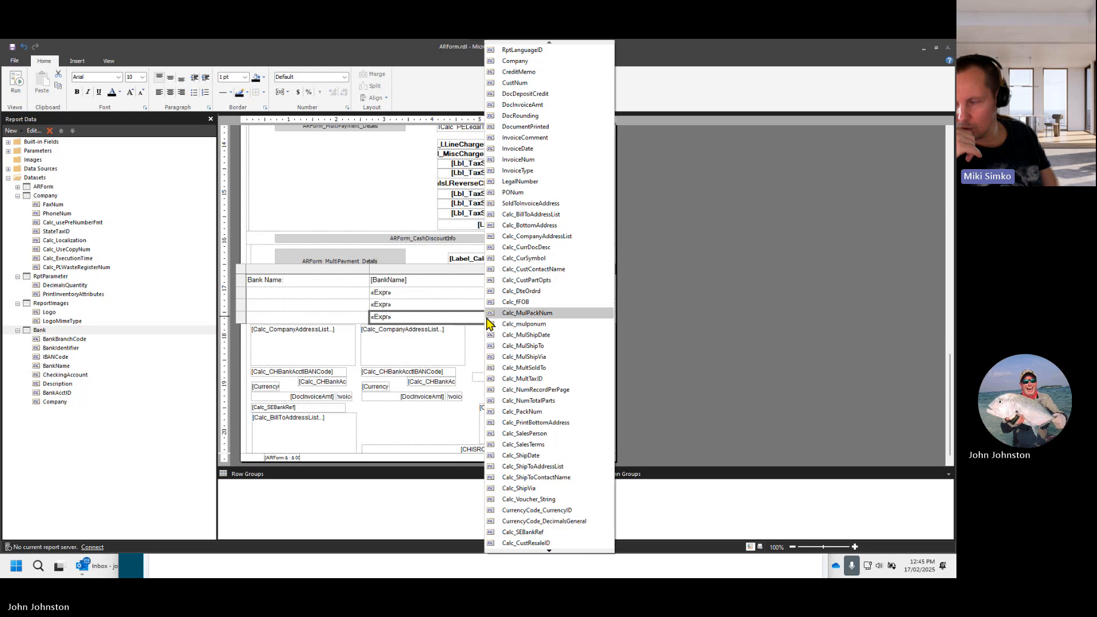
left_click(453, 318)
right_click(446, 323)
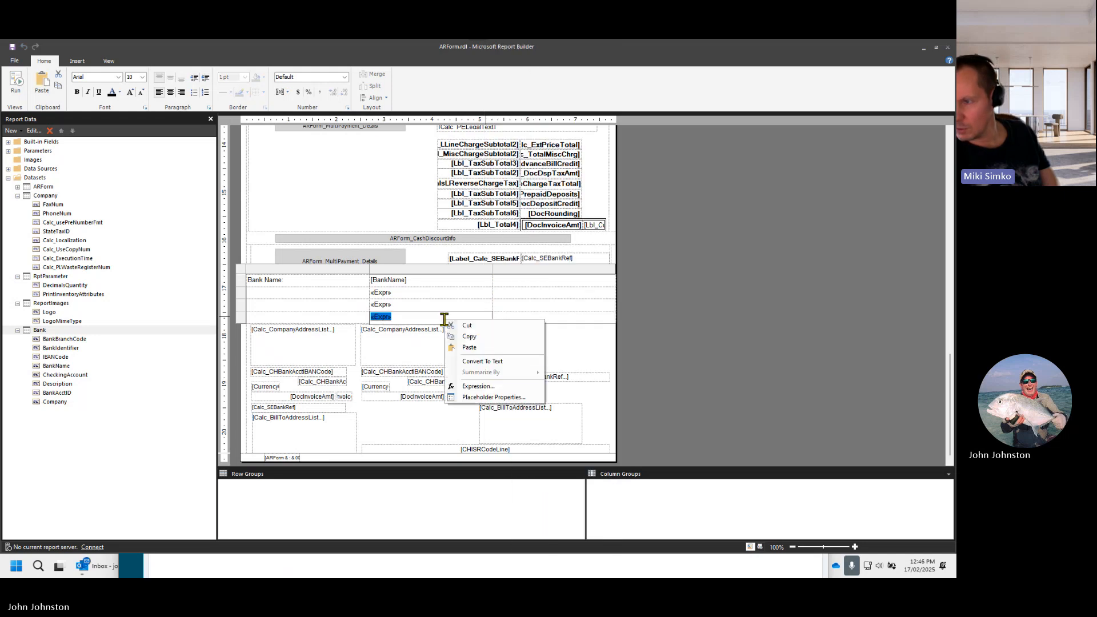
- Set the expression in the third row of the bank details table to =First(Fields!BankBranchCode.Value, "Bank")
left_click(425, 308)
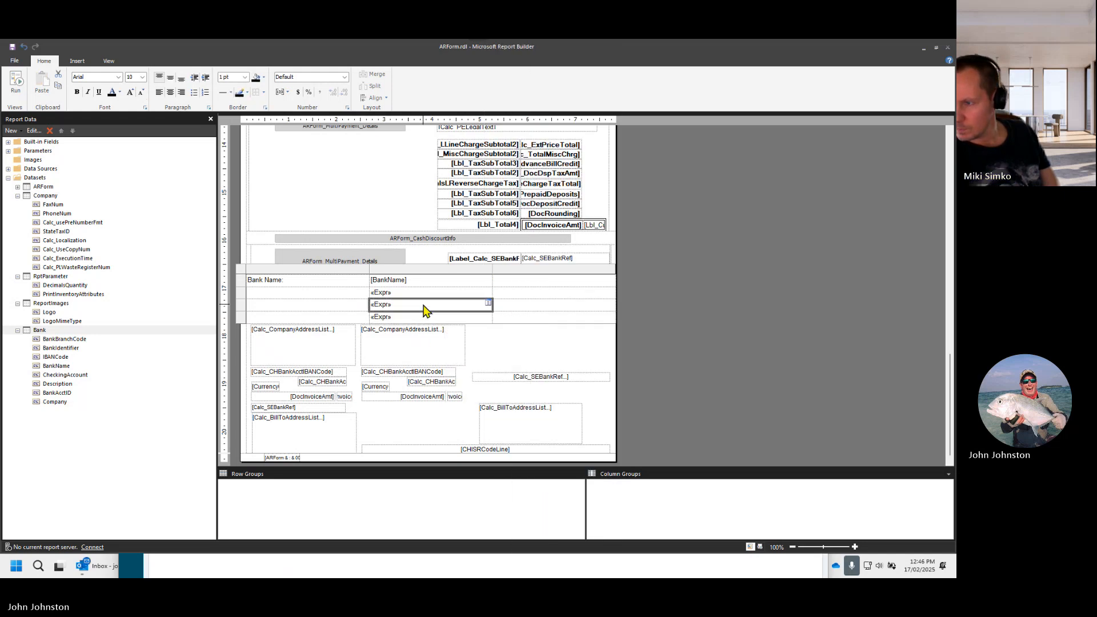
right_click(424, 307)
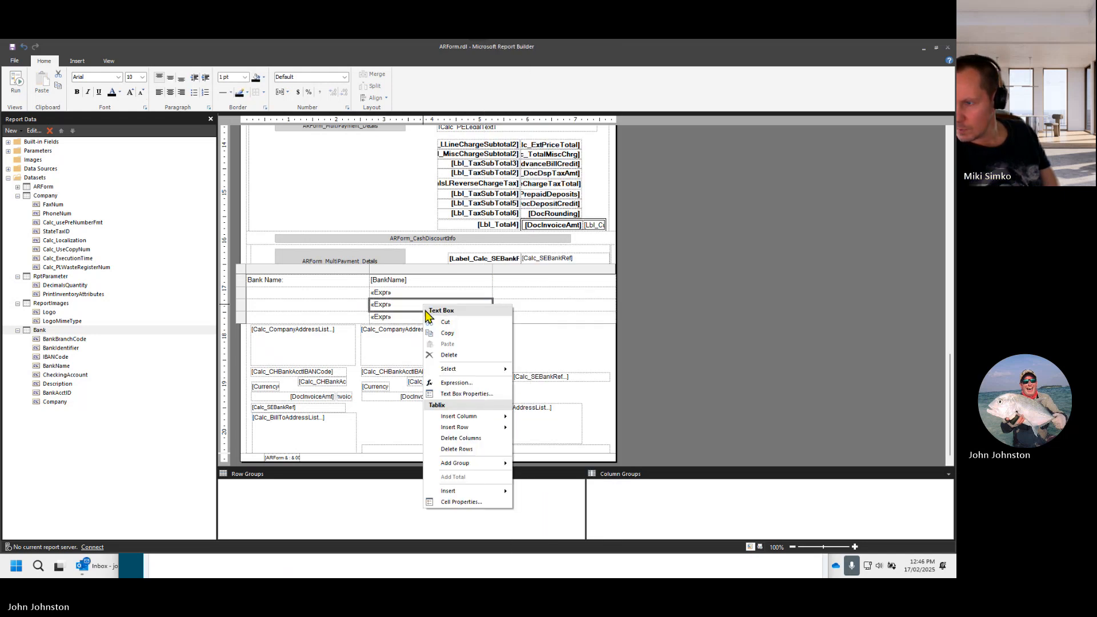
left_click(457, 383)
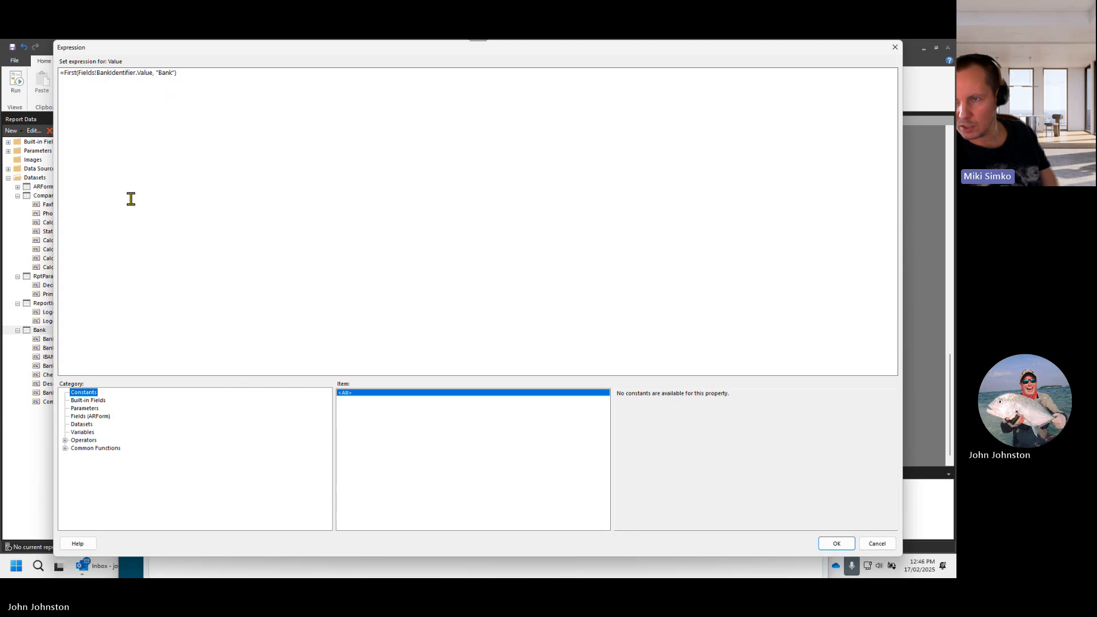
left_click(119, 76)
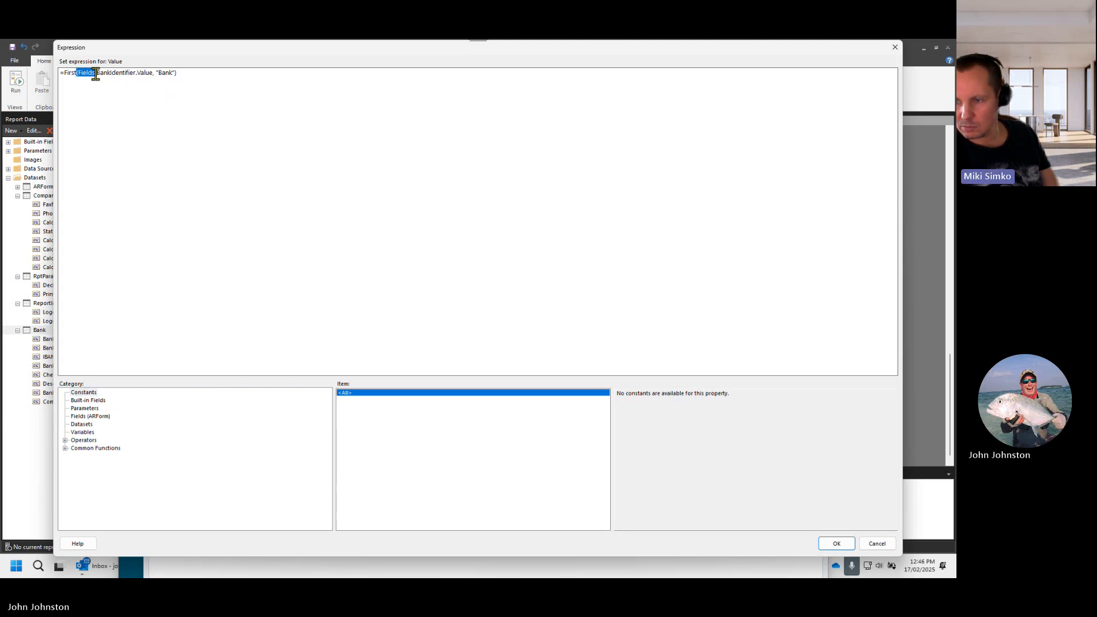
left_click(114, 75)
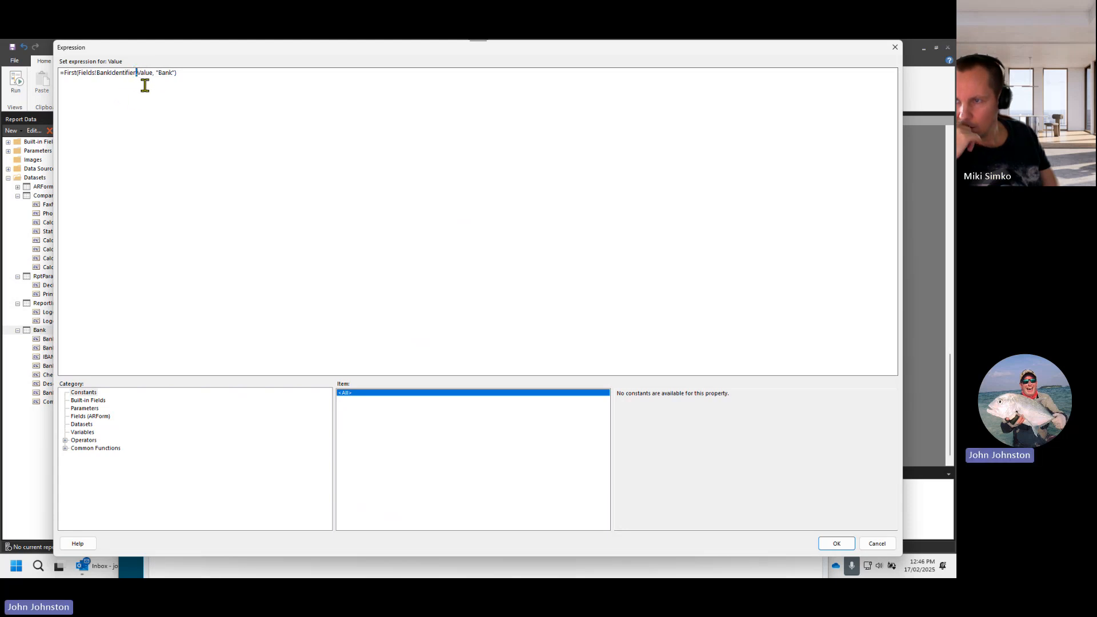
left_click(139, 87)
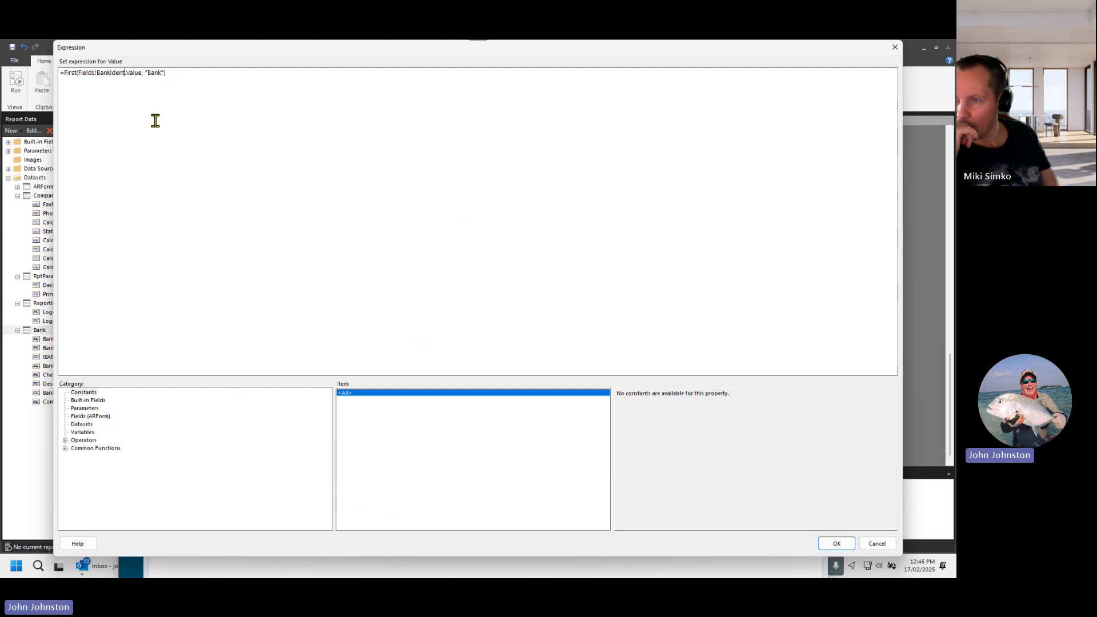
key("BackSpace")
key("BackSpace")
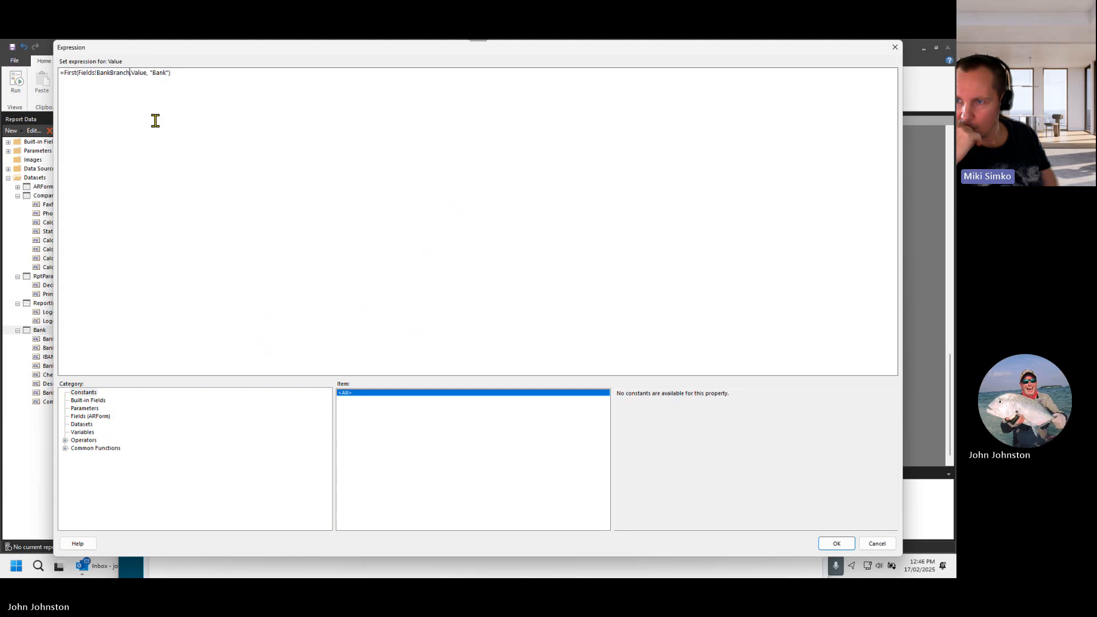
type("Branchcode")
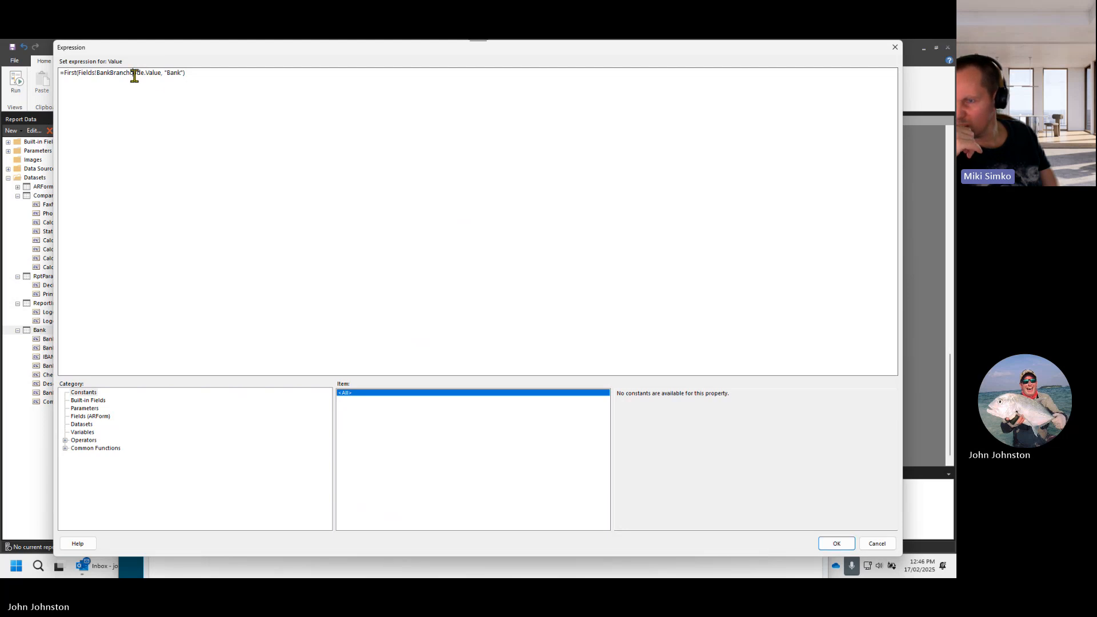
key("BackSpace")
type("C")
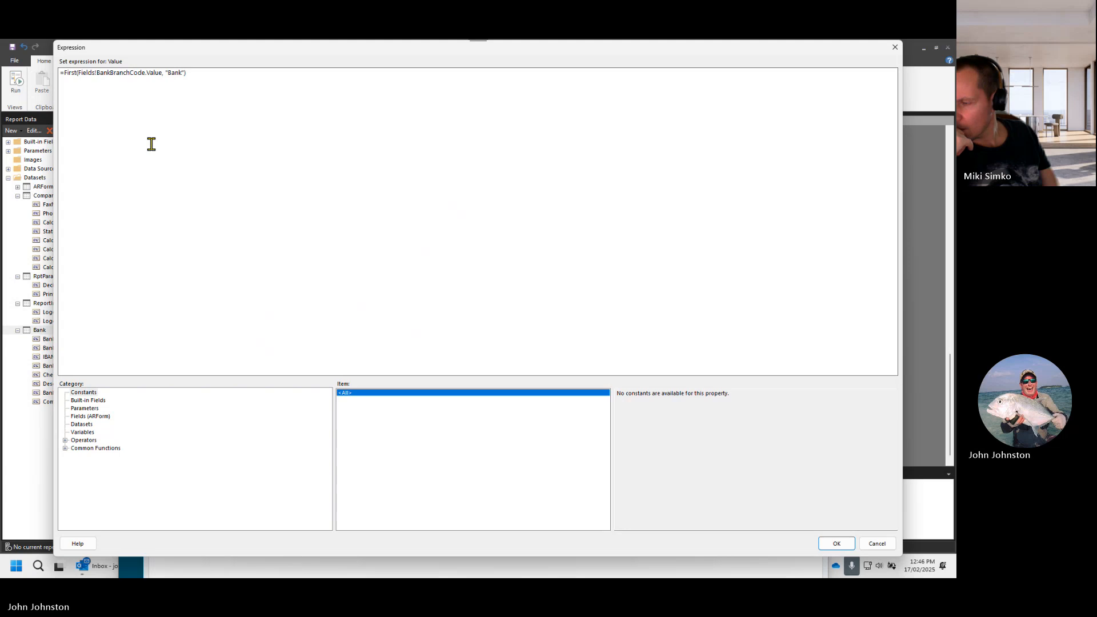
left_click(841, 544)
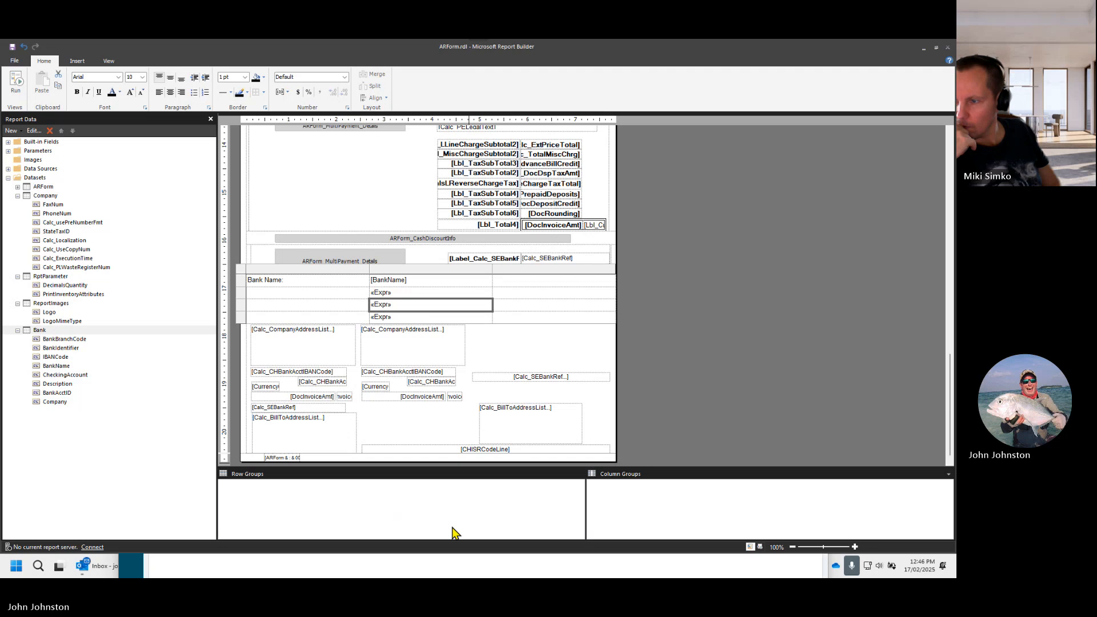
- Switch back to the SSRS Report Design window and preview the ARForm report with the edited branch code expression
left_click(923, 48)
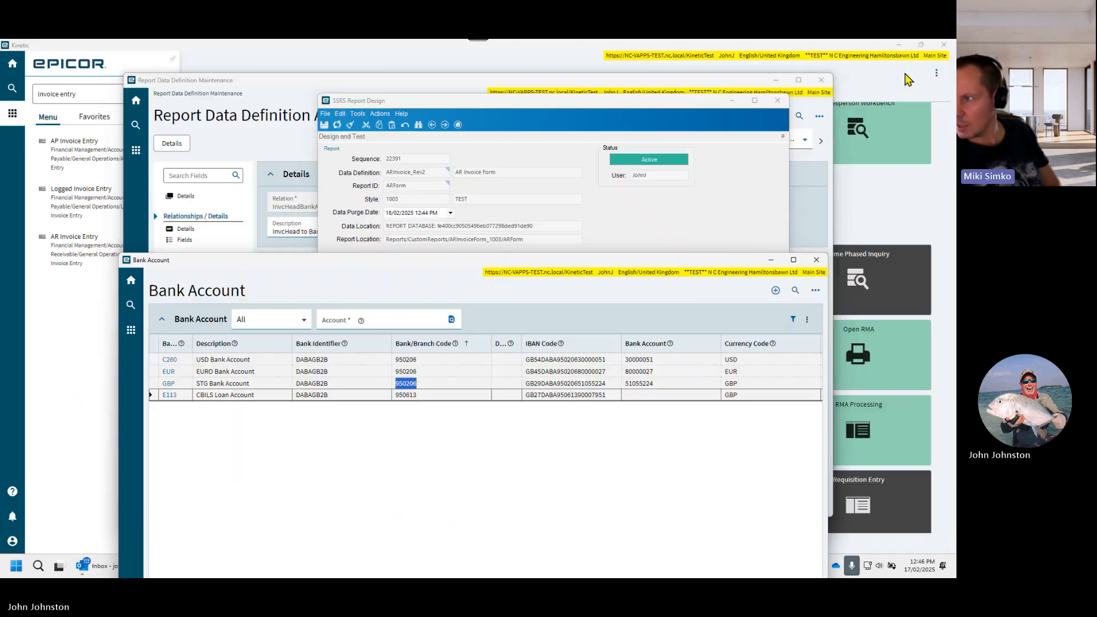
left_click(625, 212)
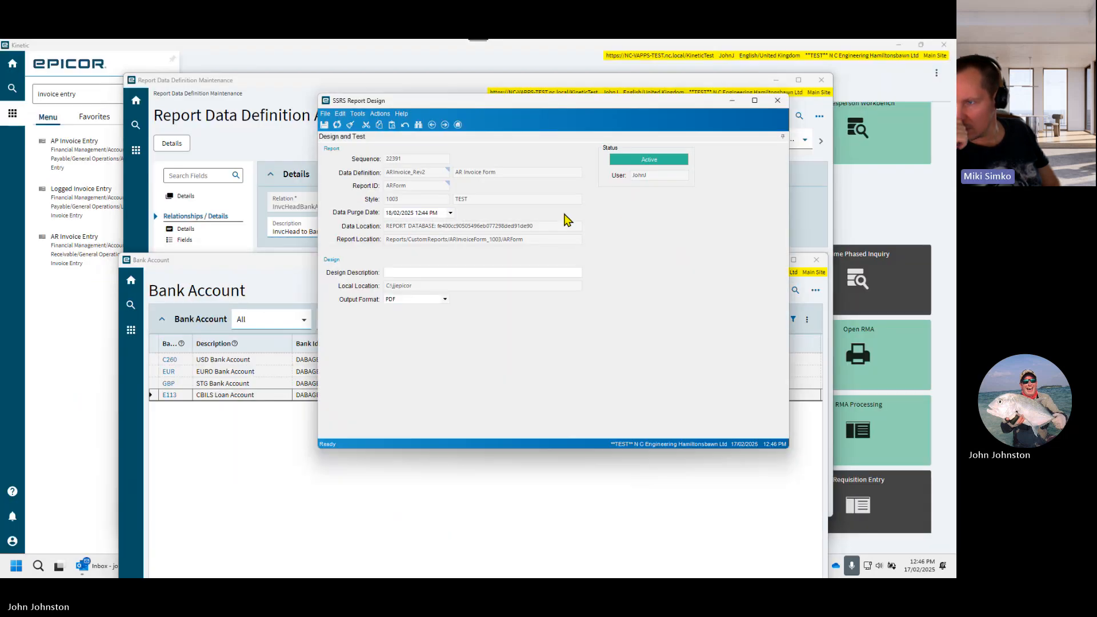
left_click(357, 115)
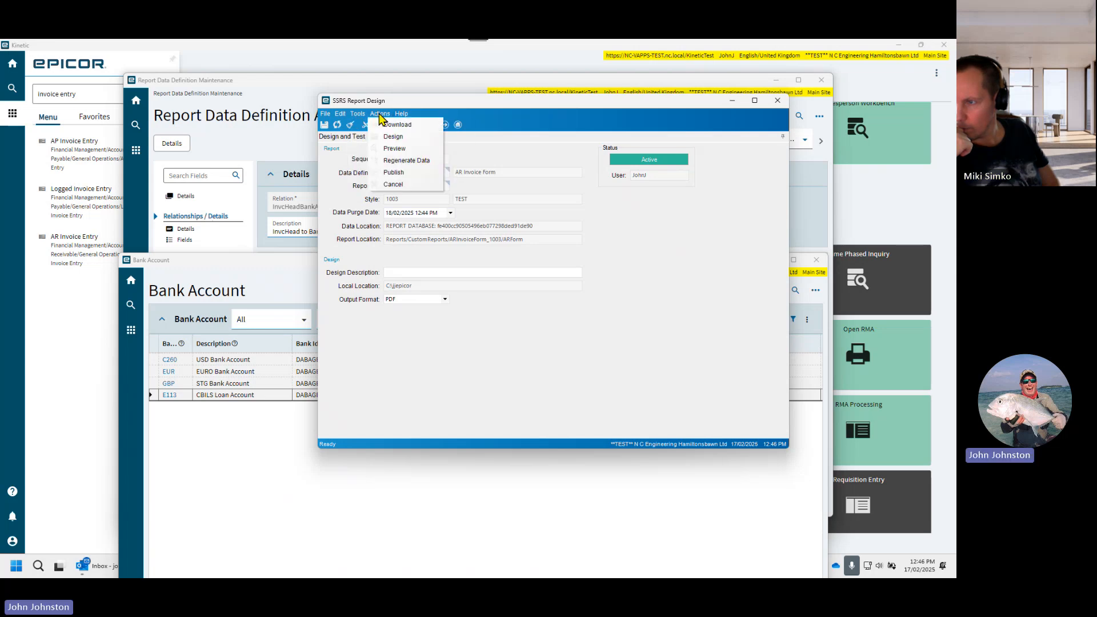
left_click(380, 115)
left_click(379, 116)
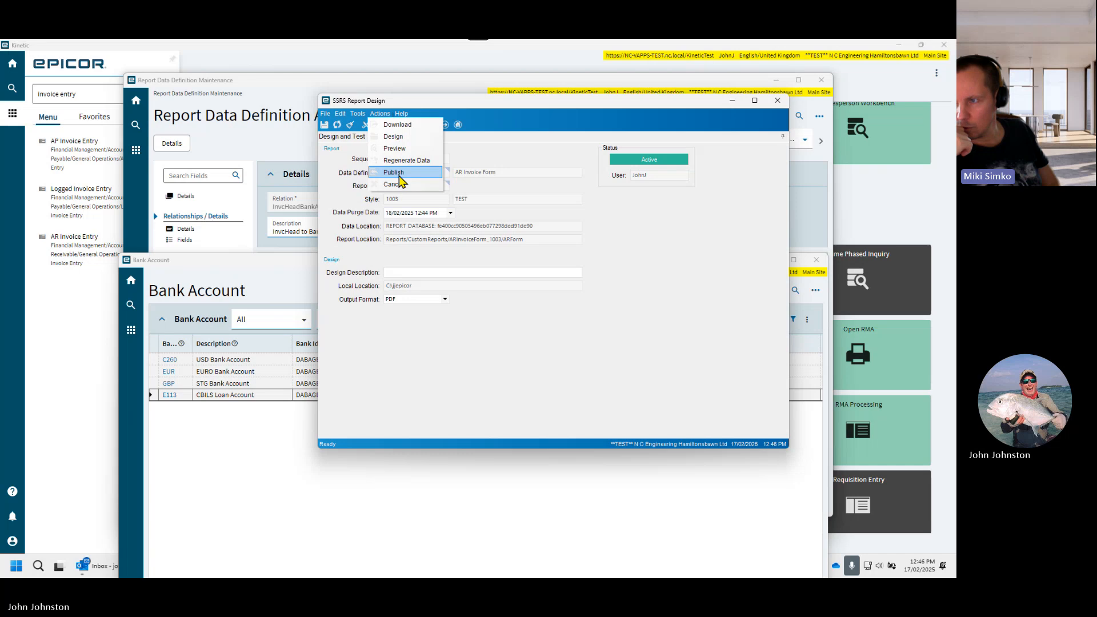
left_click(395, 149)
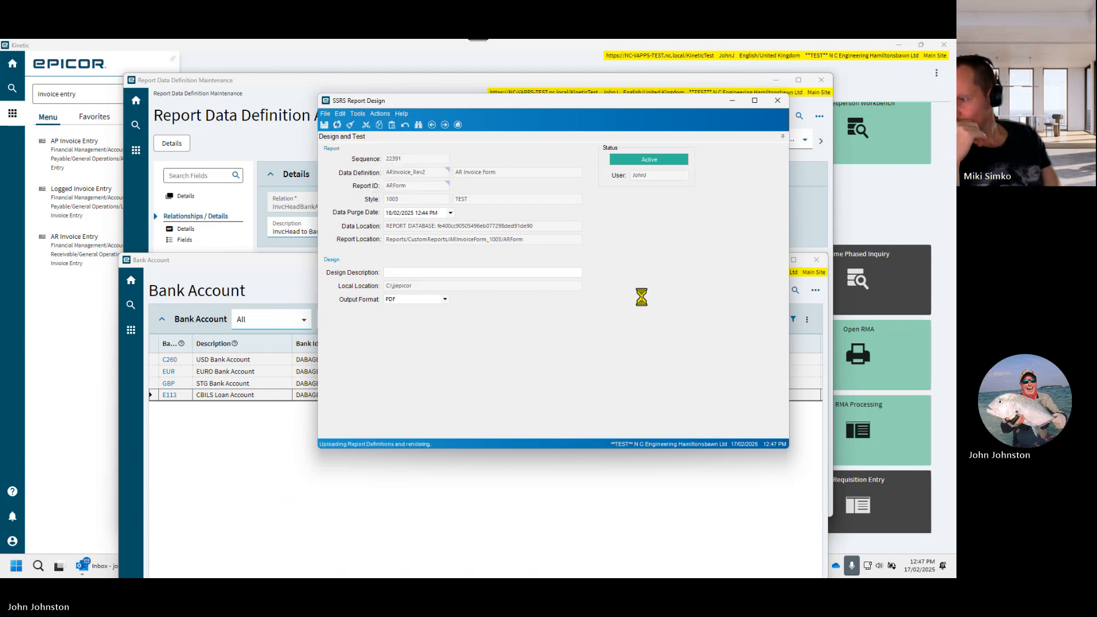
- Check the bank details on the second page of the new invoice PDF, including the branch code line
scroll(641, 298, "down", 3)
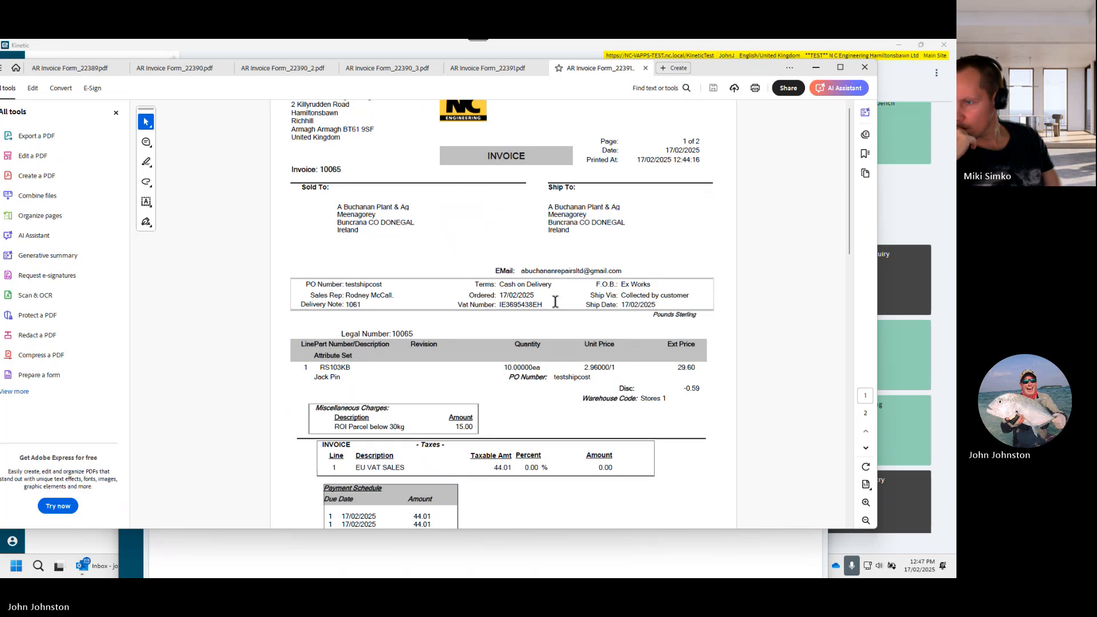
scroll(768, 282, "down", 3)
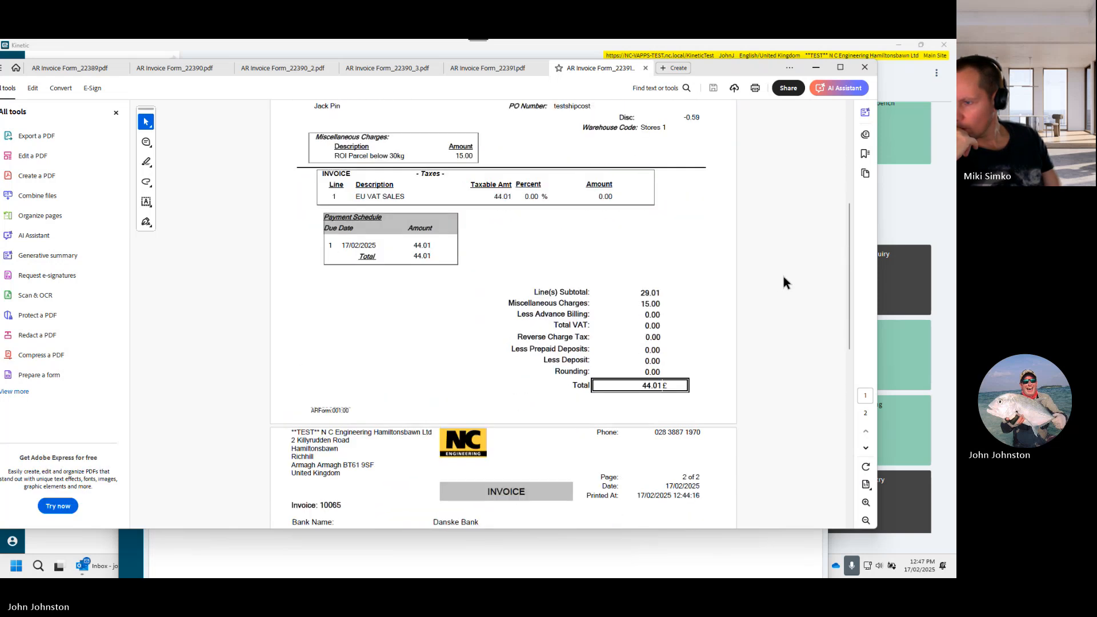
scroll(768, 275, "down", 1)
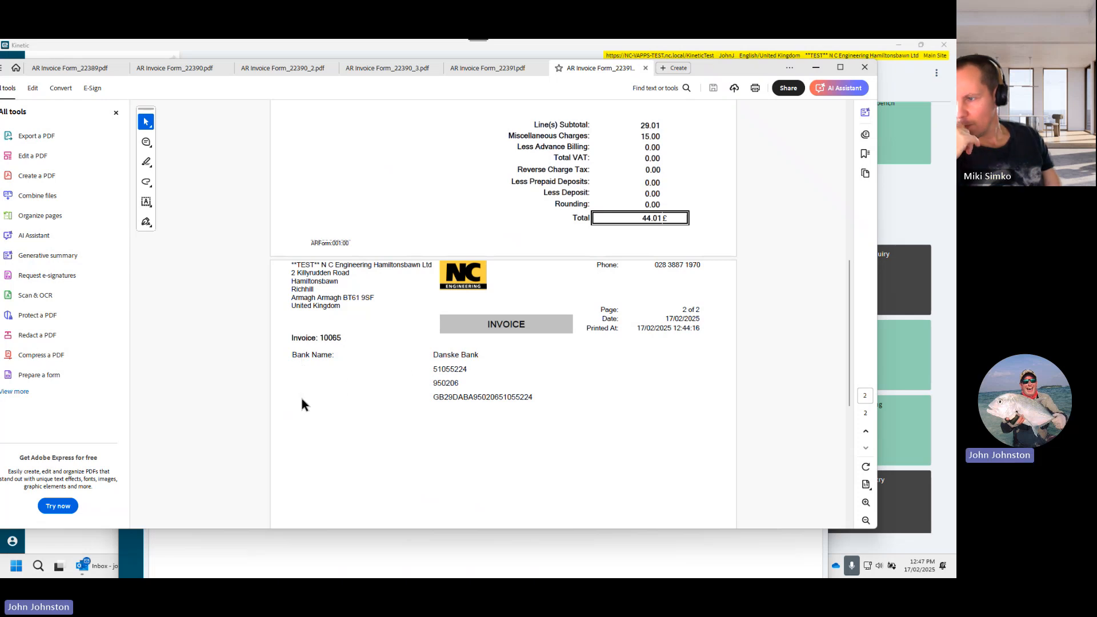
left_click_drag(757, 77, 757, 140)
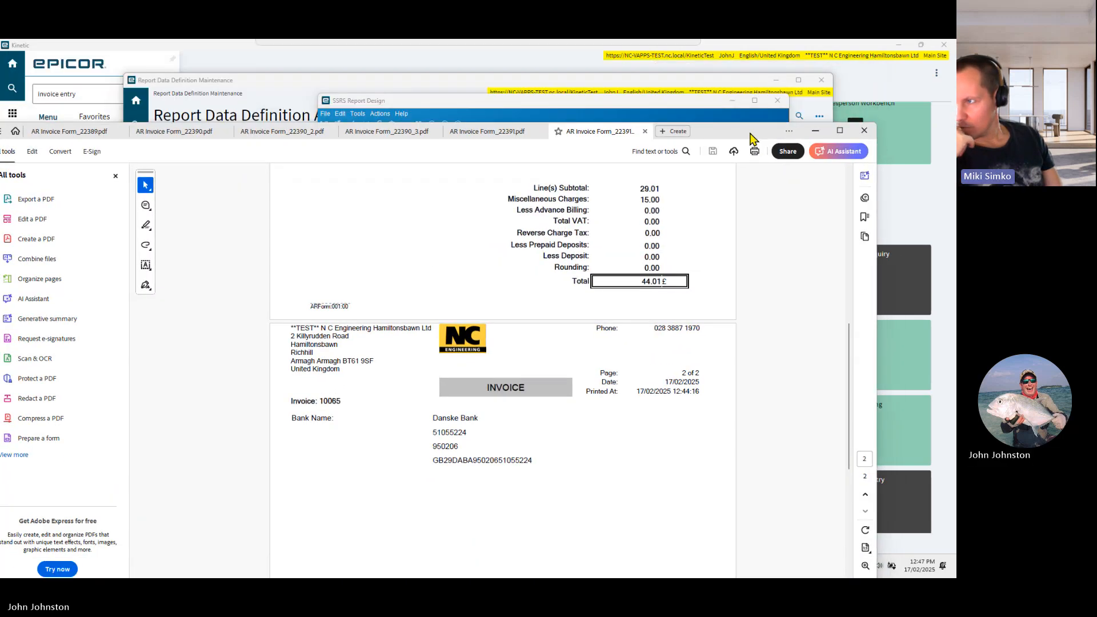
- Put the invoice PDF away, bring the Bank Account window forward and close it
left_click(810, 131)
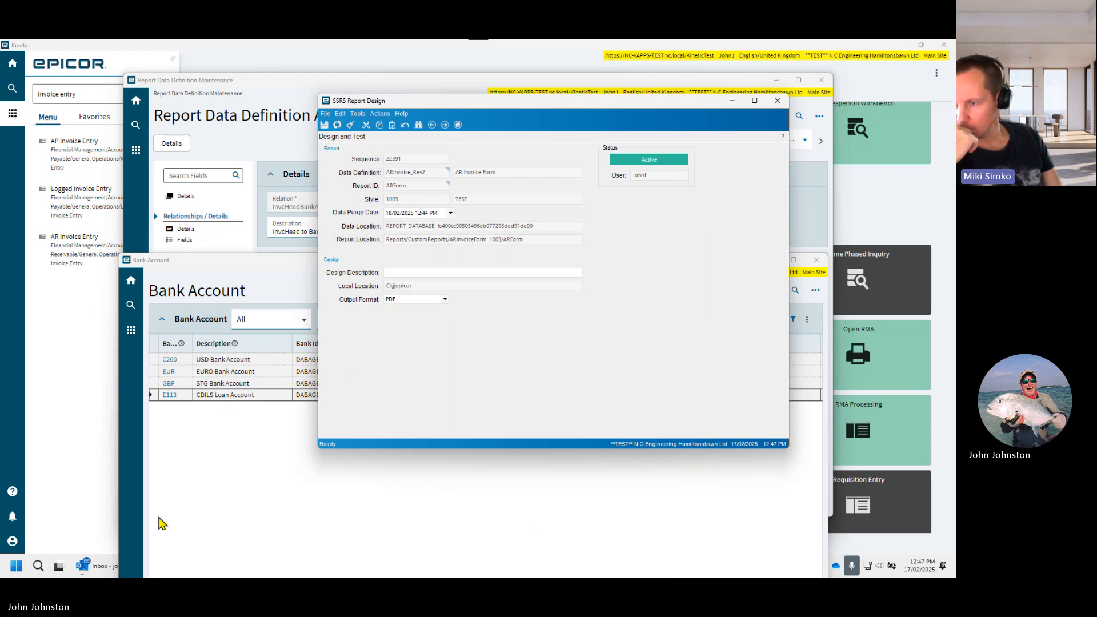
left_click(175, 562)
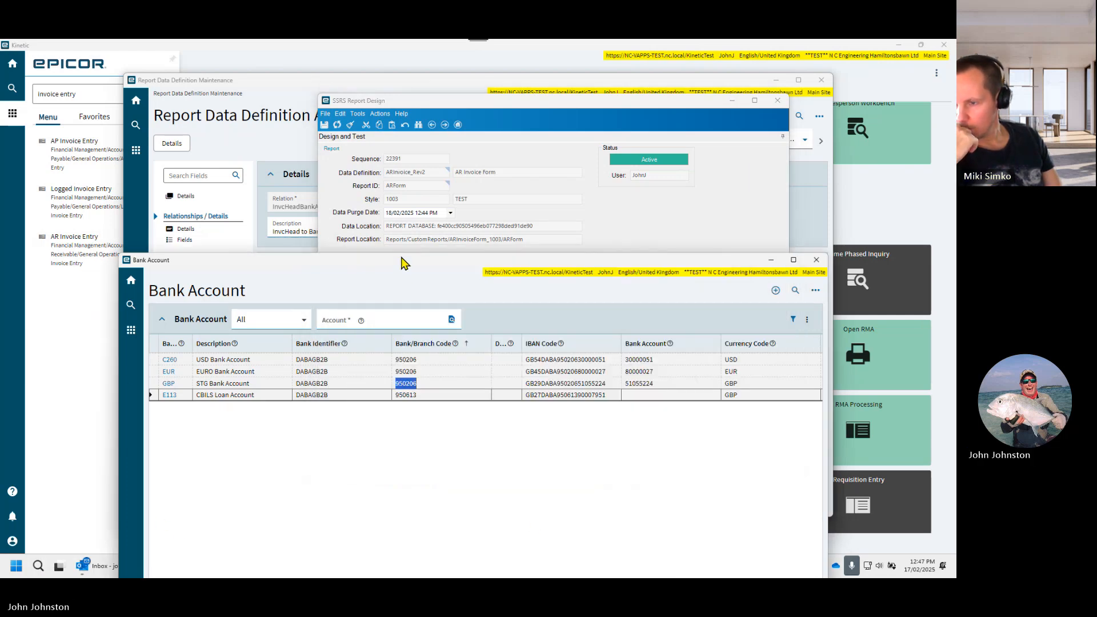
left_click_drag(404, 262, 445, 262)
left_click(812, 260)
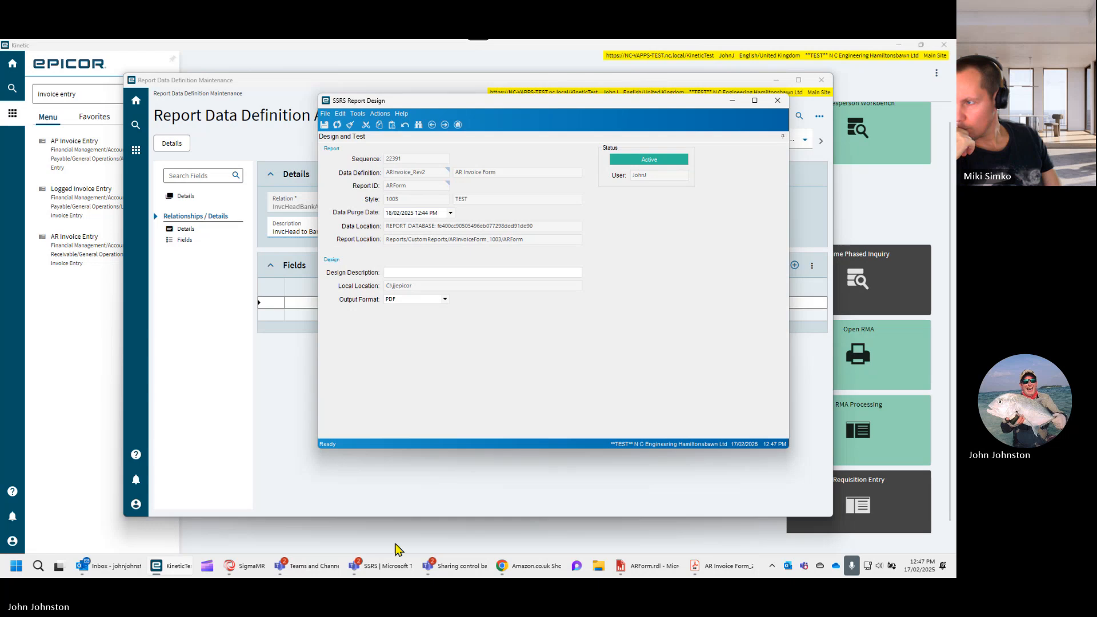
- In Report Builder, label the second row of the bank details table "Account Number:", moving the invoice PDF aside for reference
left_click(642, 565)
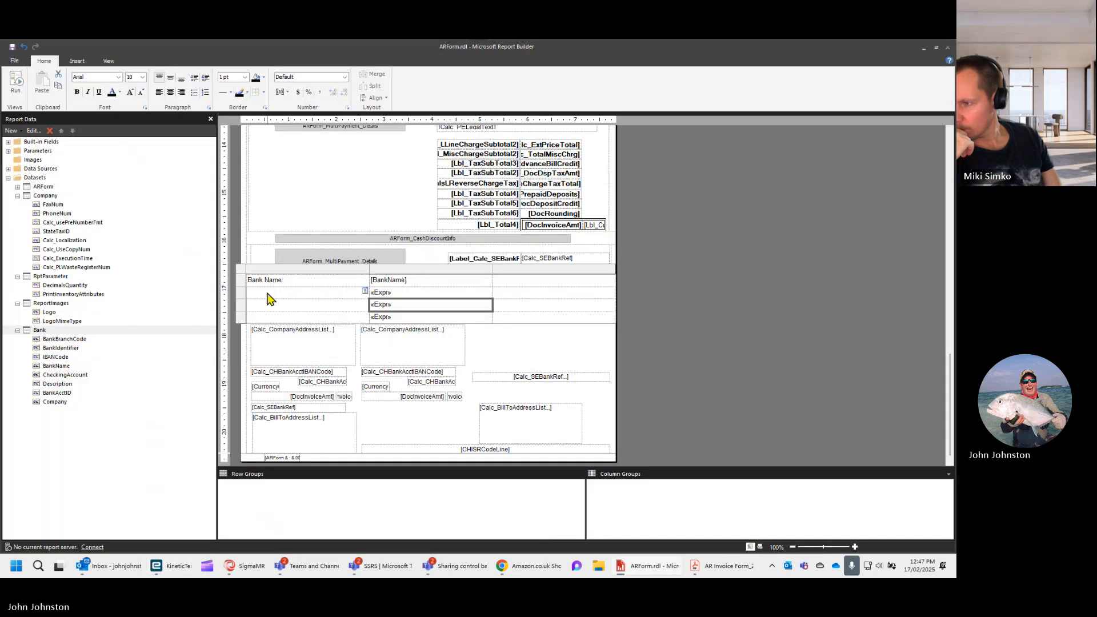
left_click(268, 294)
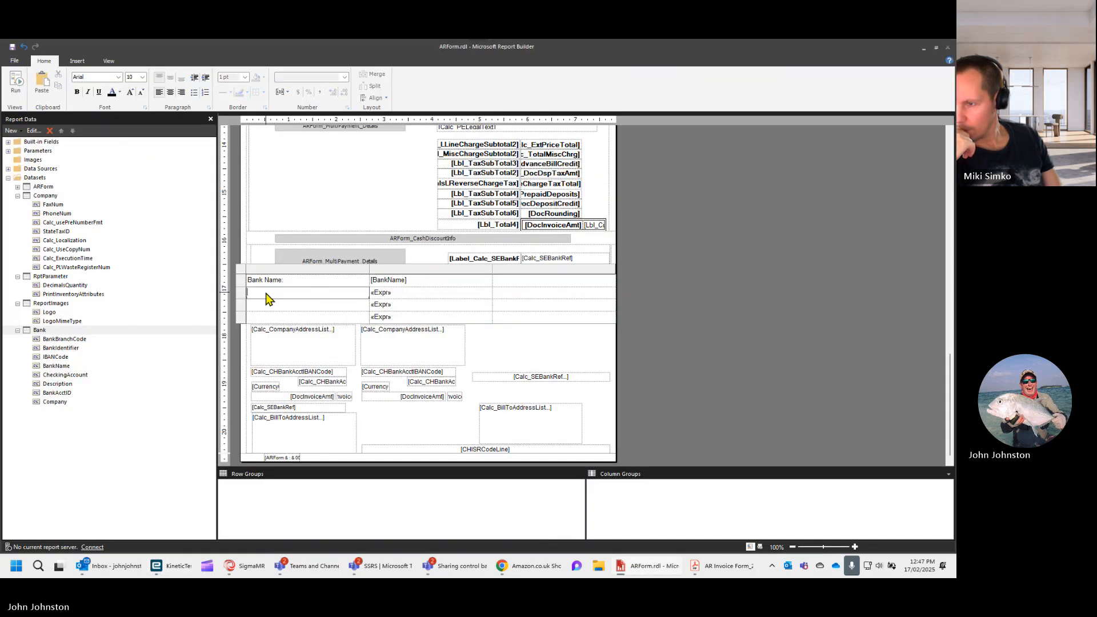
left_click(721, 569)
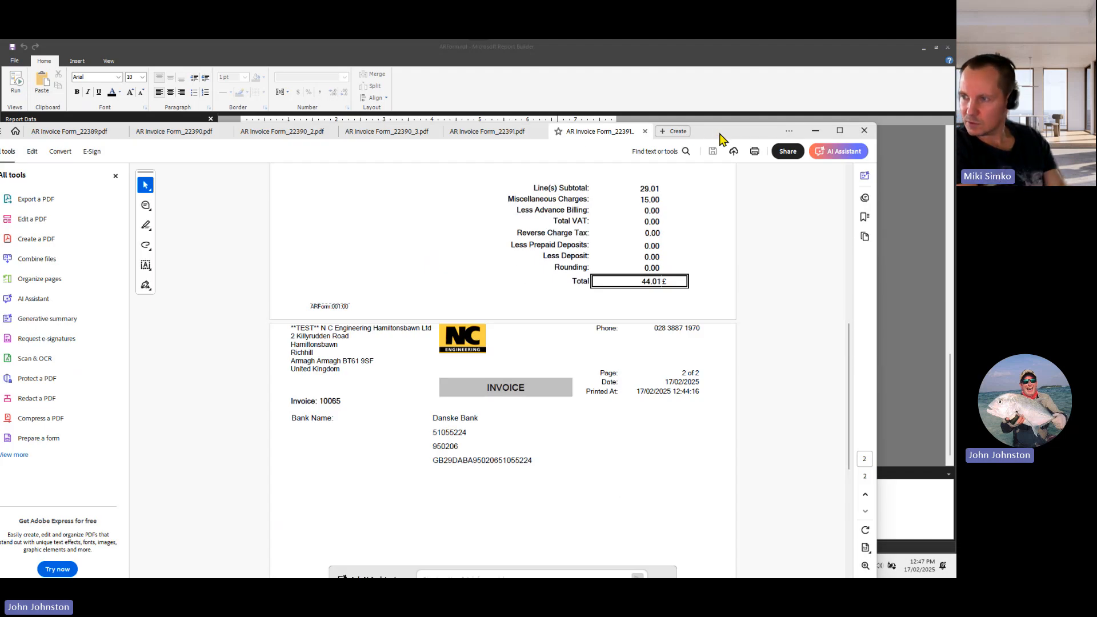
left_click_drag(719, 132, 956, 75)
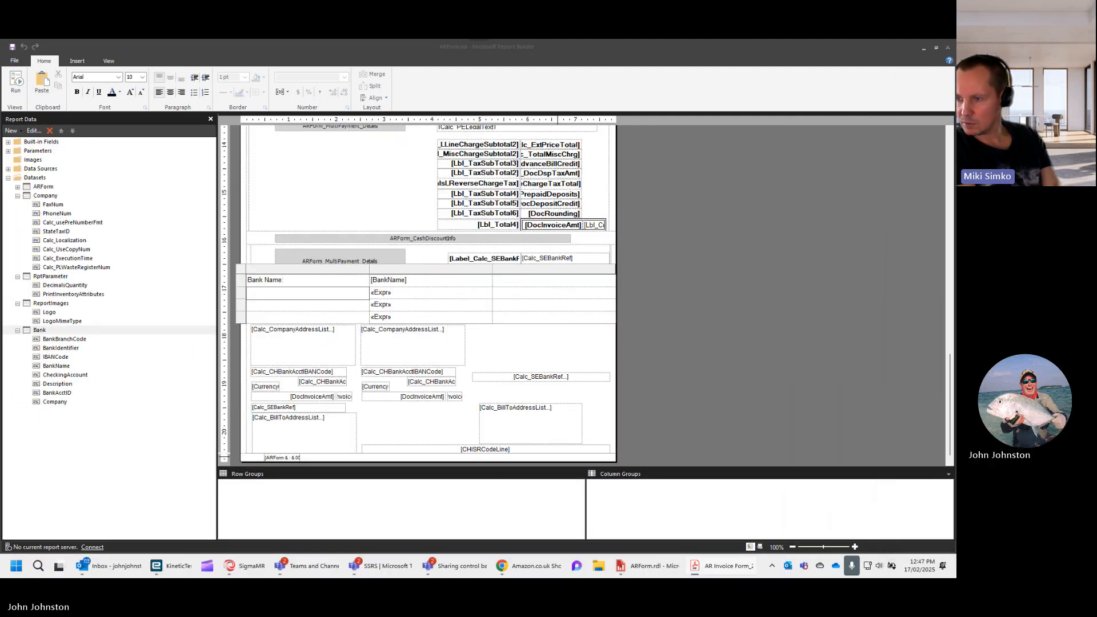
left_click(269, 292)
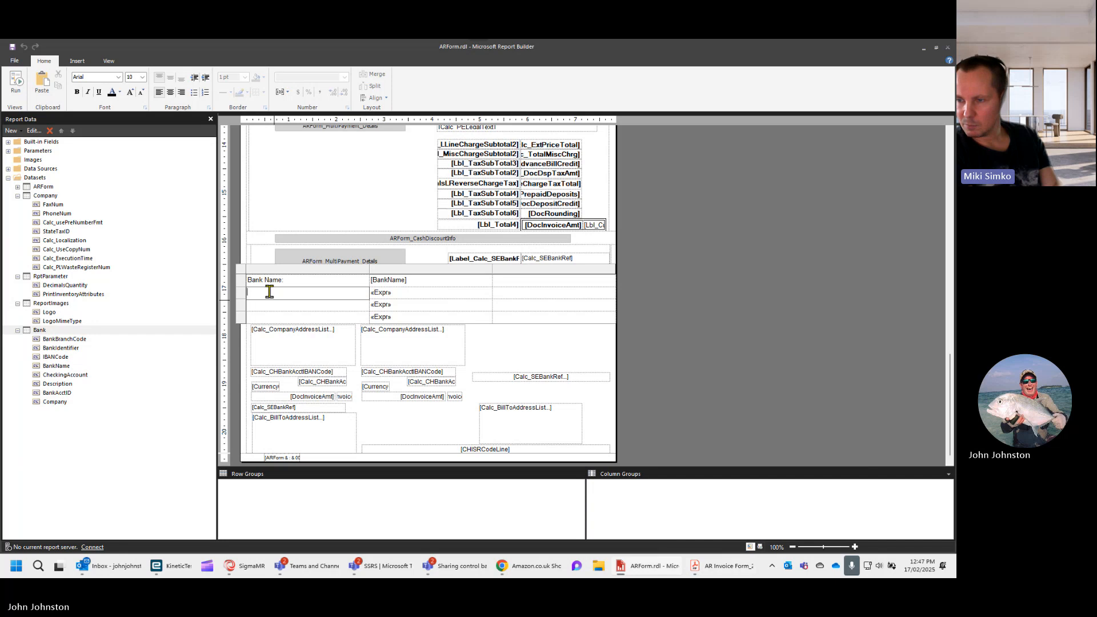
type("Ad")
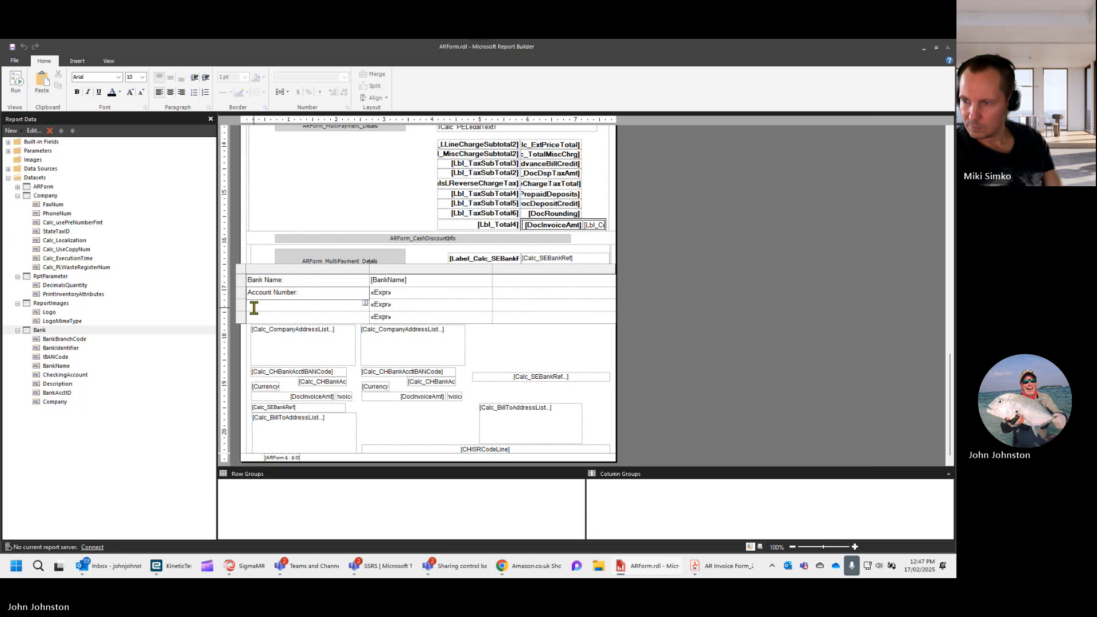
- Label the third row of the bank details table "Sort Code:"
left_click(260, 310)
left_click(271, 308)
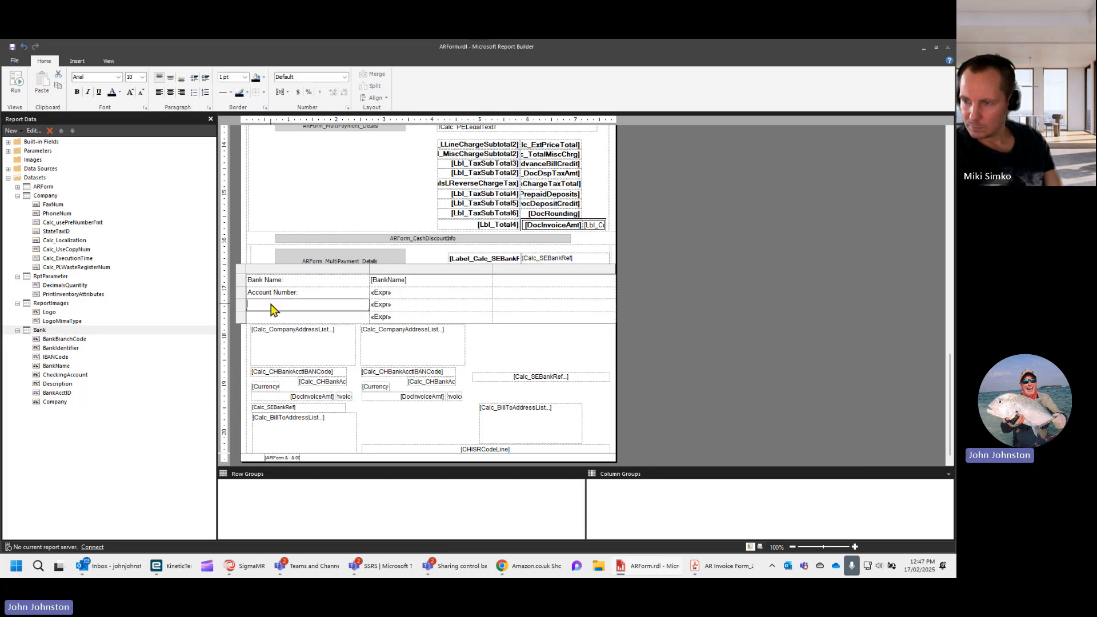
type("Sort")
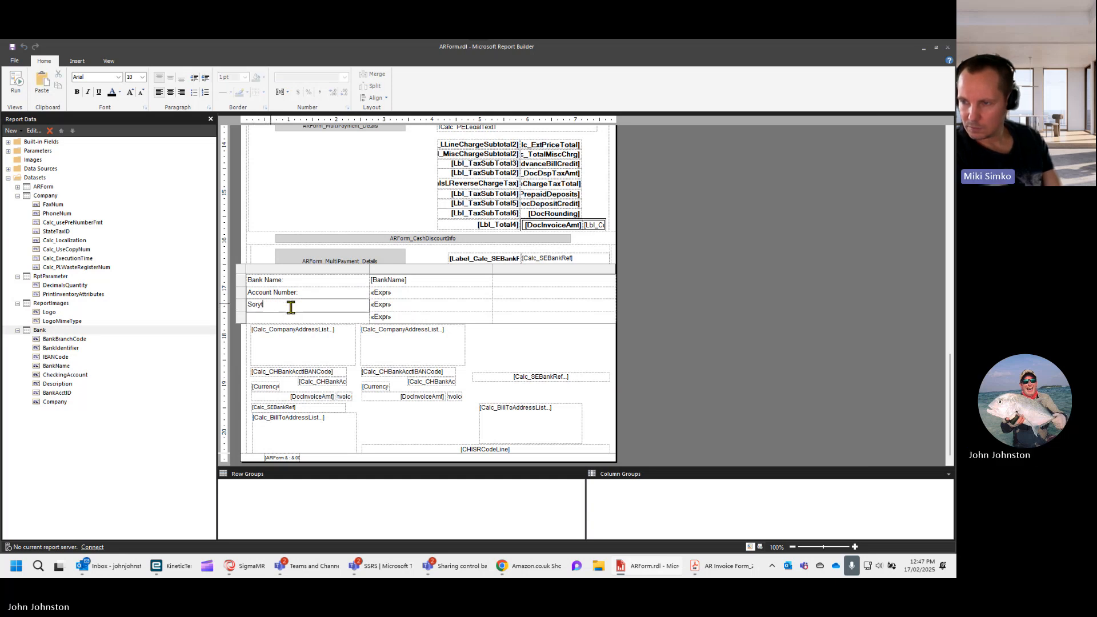
key("BackSpace")
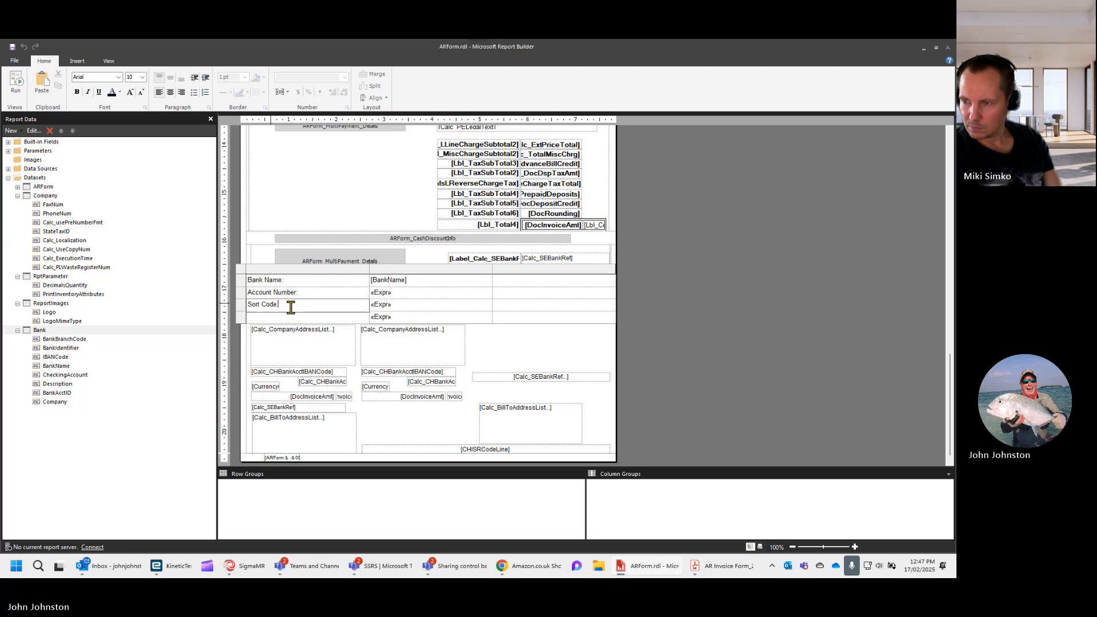
- Label the fourth row of the bank details table "IBAN:"
left_click(314, 321)
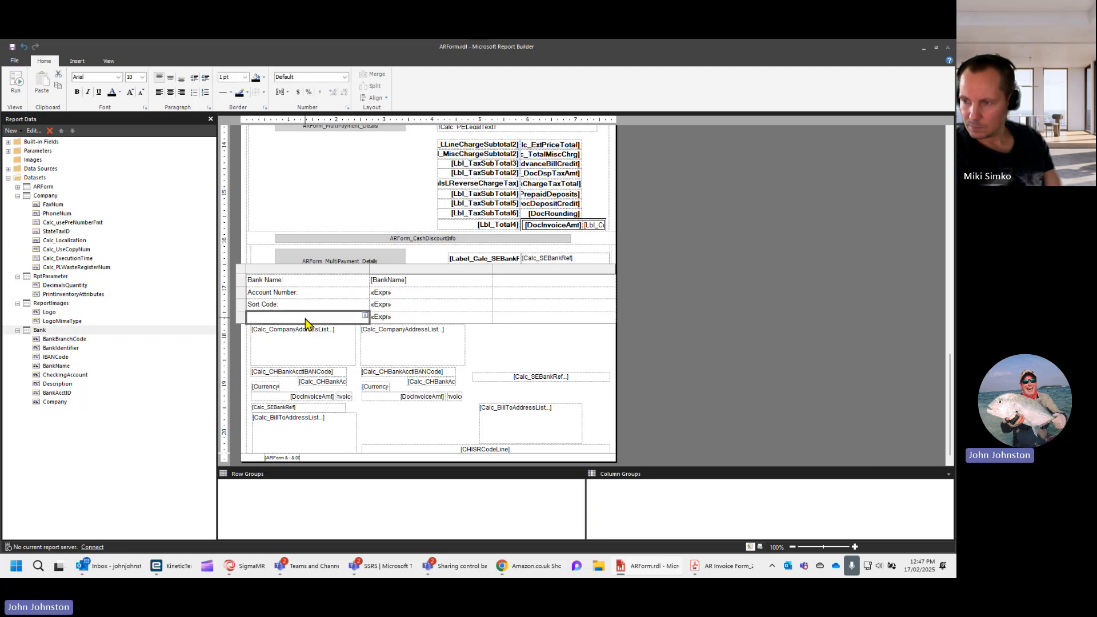
left_click(306, 320)
type("IB")
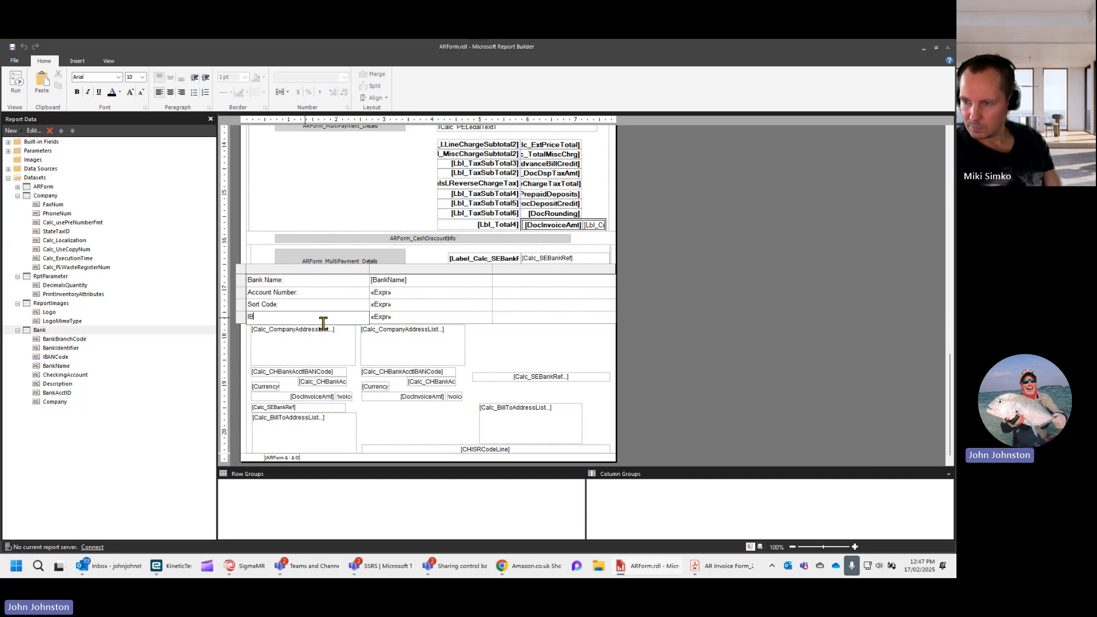
type("AN Number")
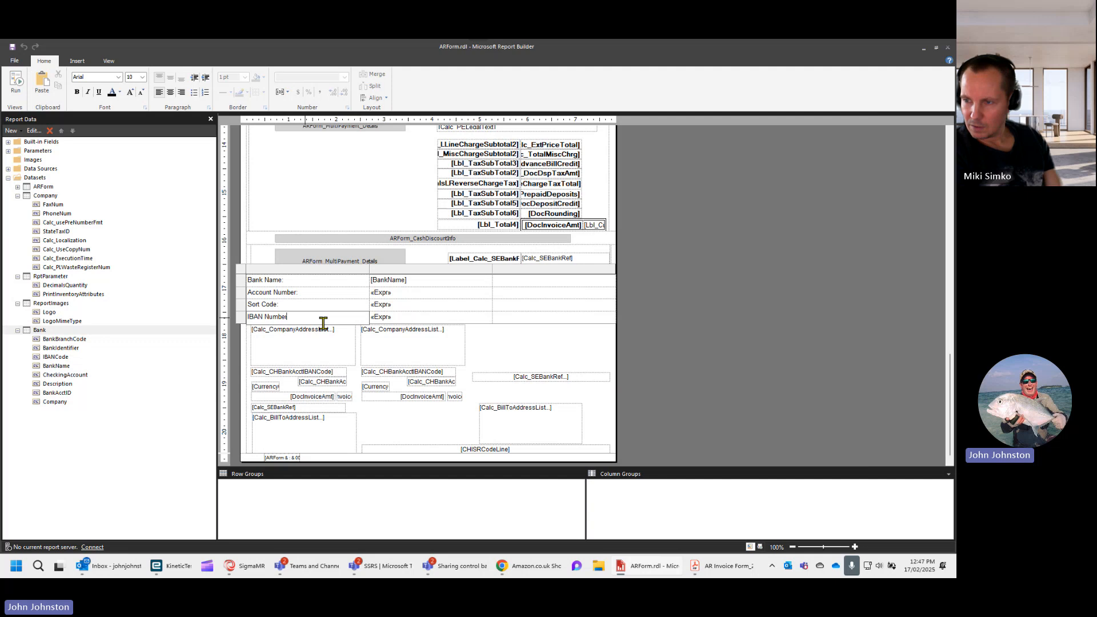
key("BackSpace")
key("BackSpace")
key("BackSpace")
key("BackSpace")
key("BackSpace")
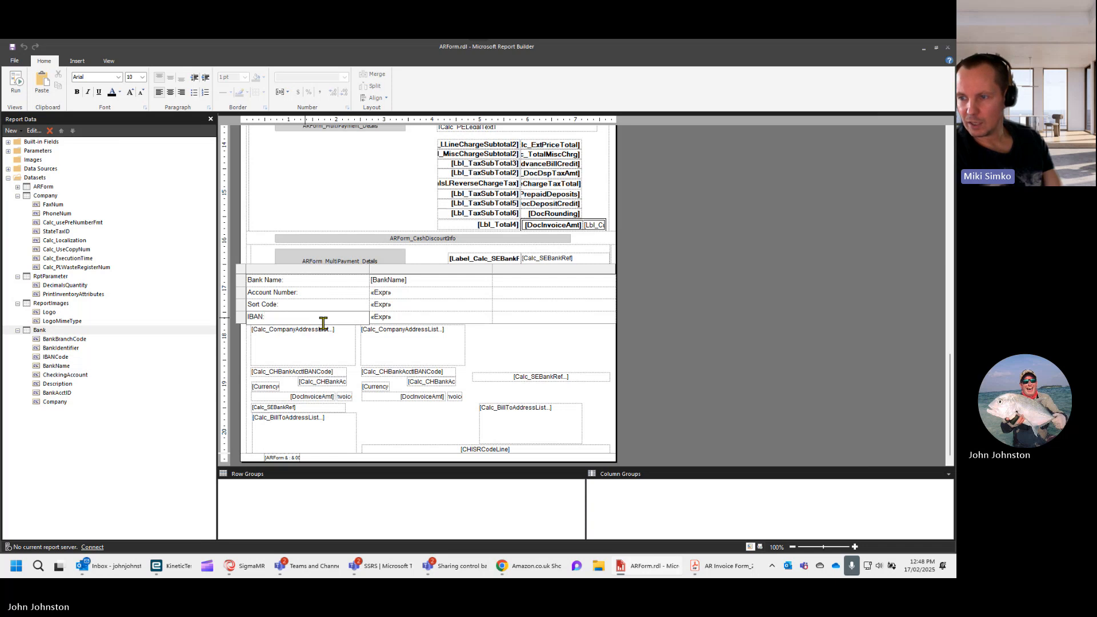
- Tidy the end of the "Account Number:" label in the bank details table and save the report
left_click(289, 280)
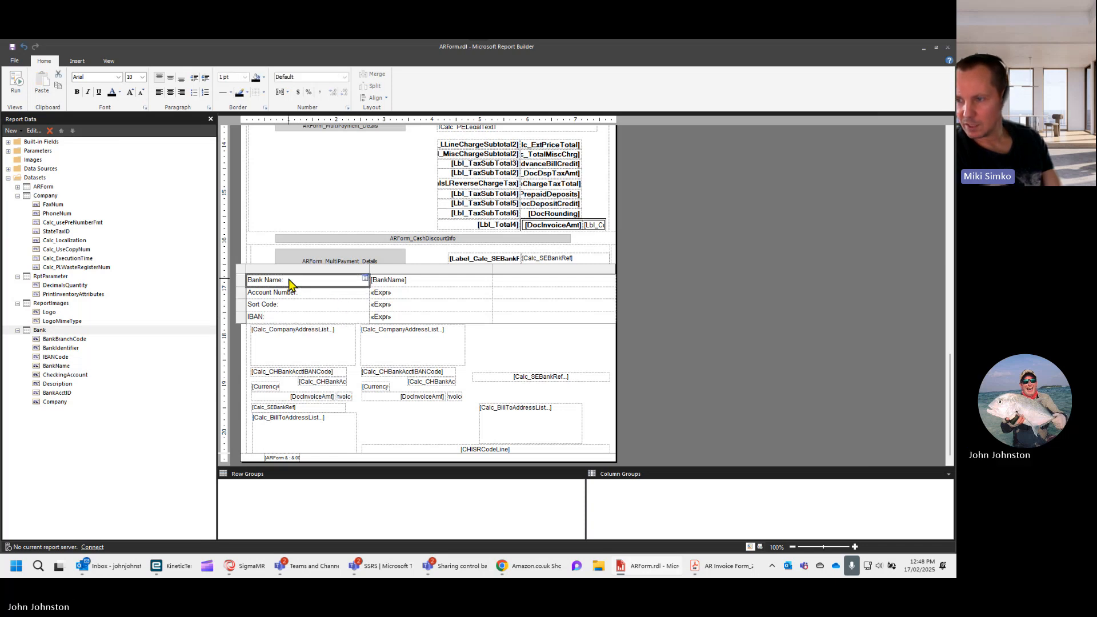
double_click(290, 293)
key("BackSpace")
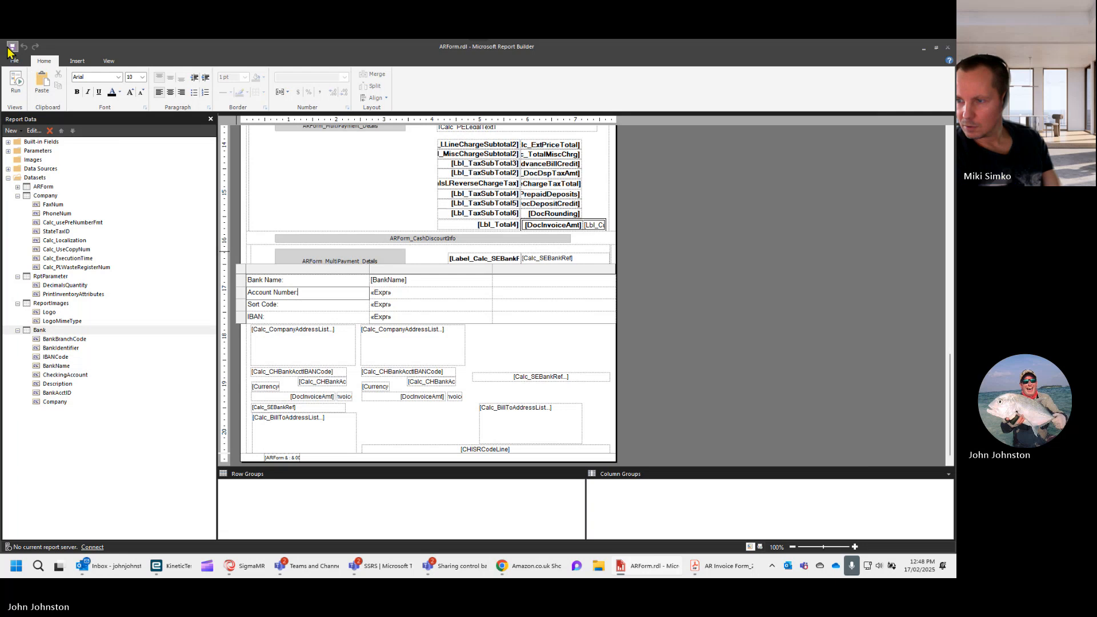
- Switch to the SSRS Report Design window and preview the ARForm report with the new bank detail labels
mouse_move(713, 571)
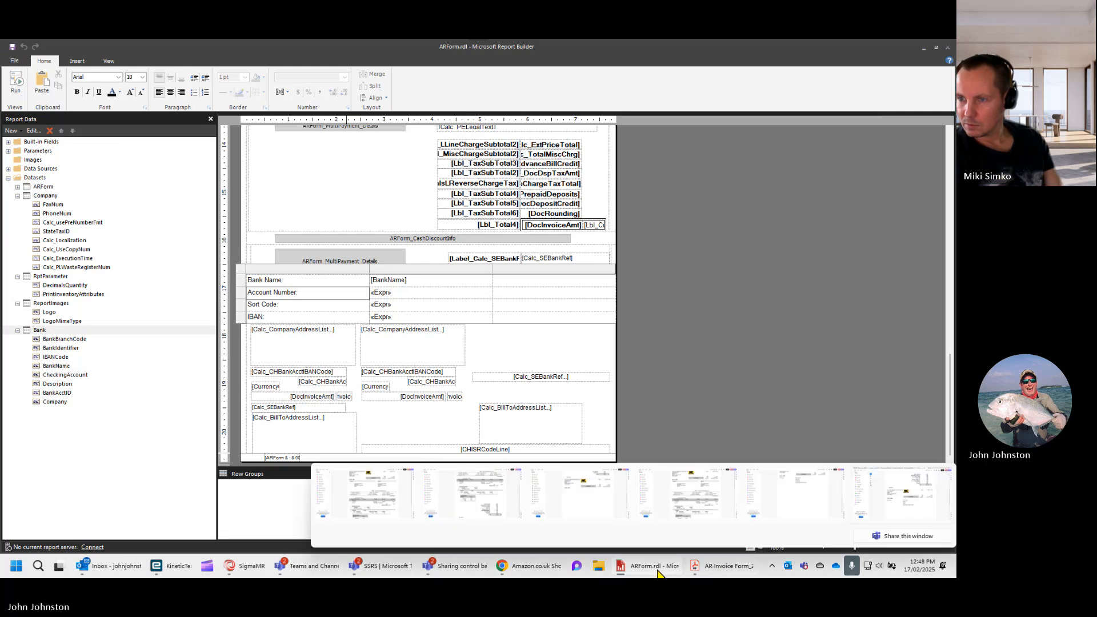
mouse_move(657, 573)
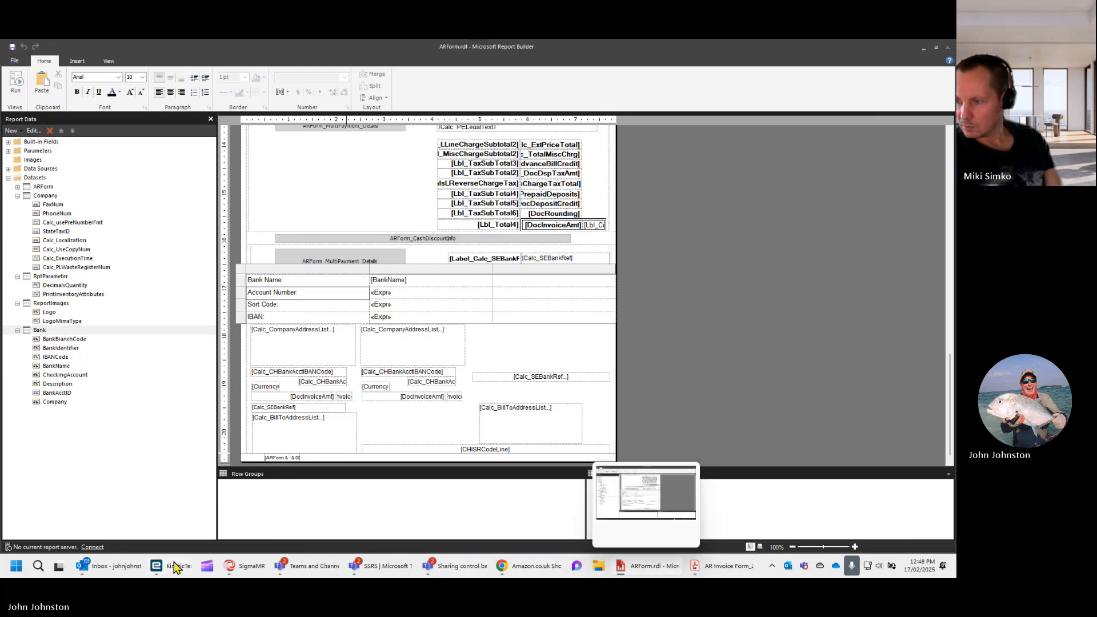
left_click(136, 570)
mouse_move(156, 569)
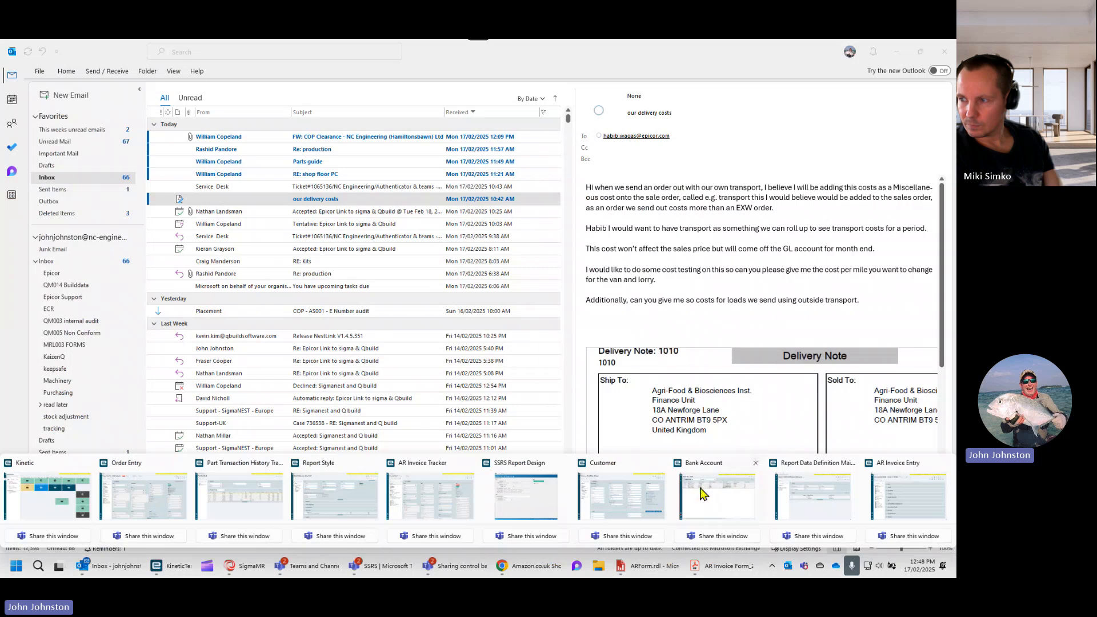
left_click(526, 506)
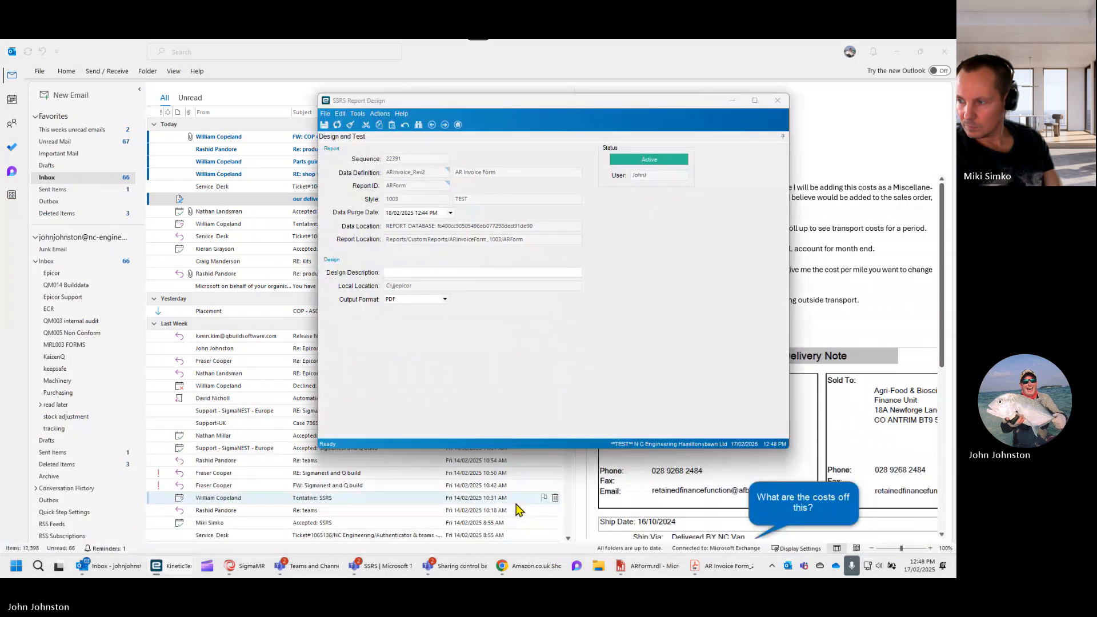
left_click(381, 114)
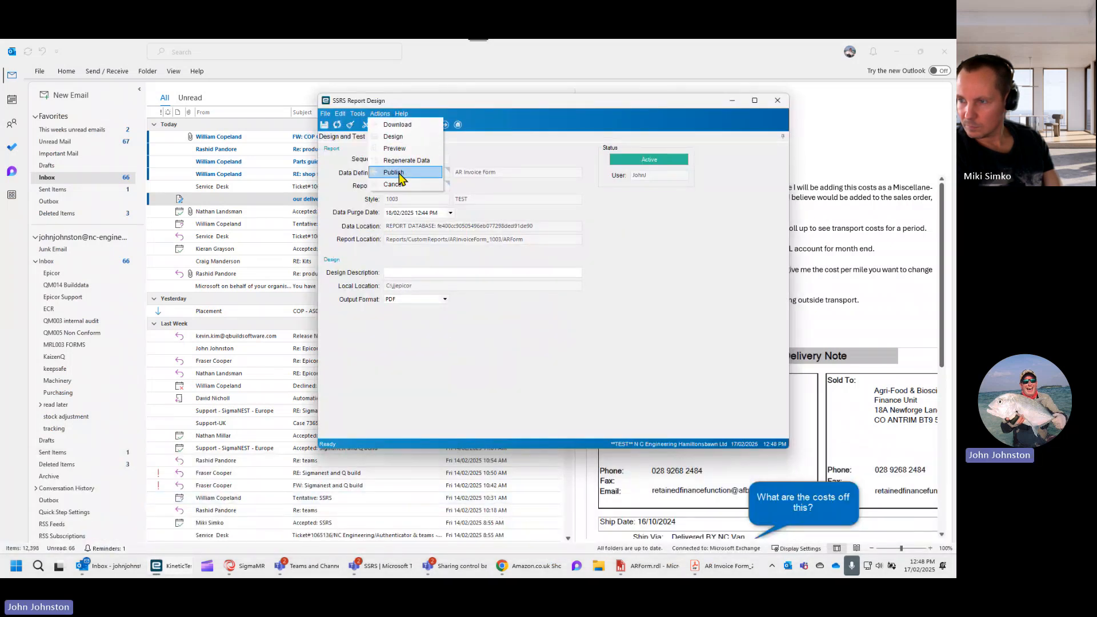
left_click(402, 150)
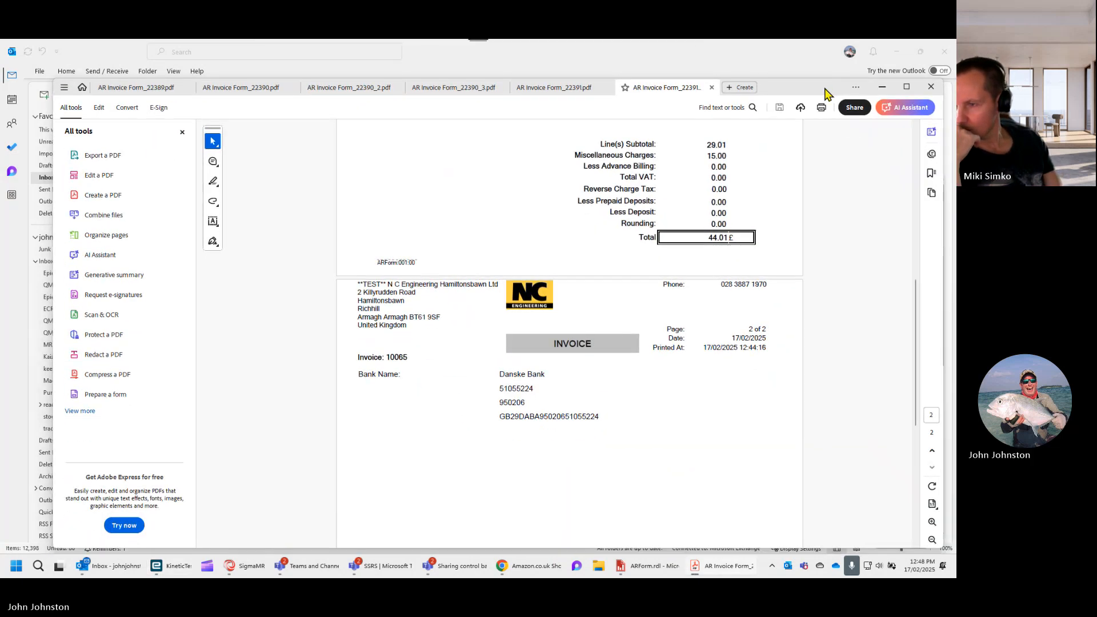
- Check the labelled bank name, account number, sort code and IBAN rows on the second page of the new invoice PDF
scroll(777, 279, "down", 1)
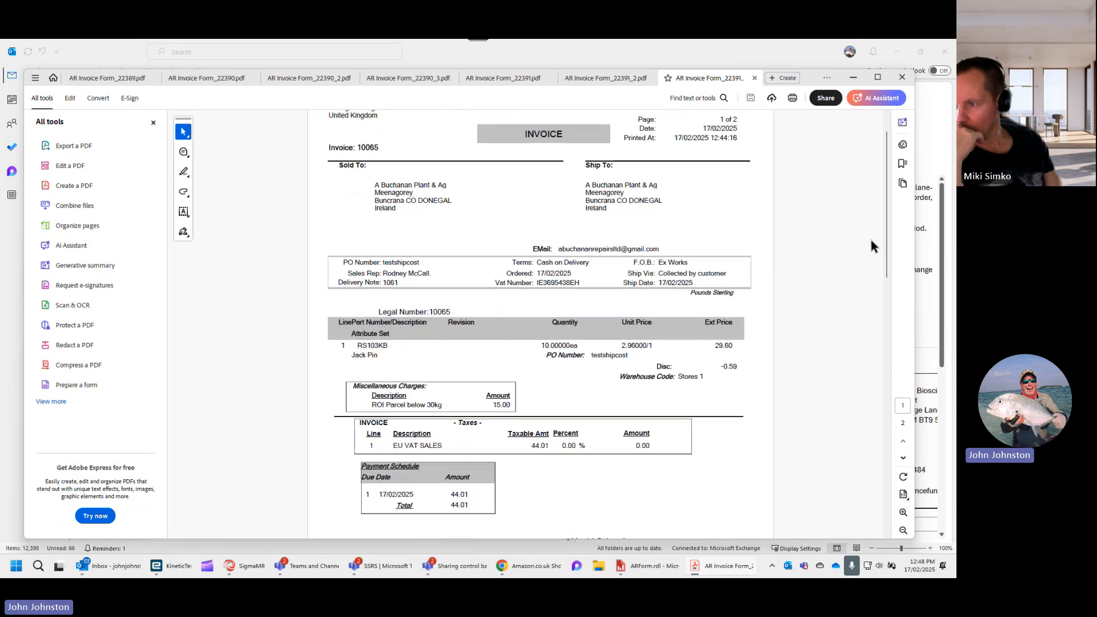
scroll(895, 267, "down", 2)
left_click_drag(896, 267, 891, 394)
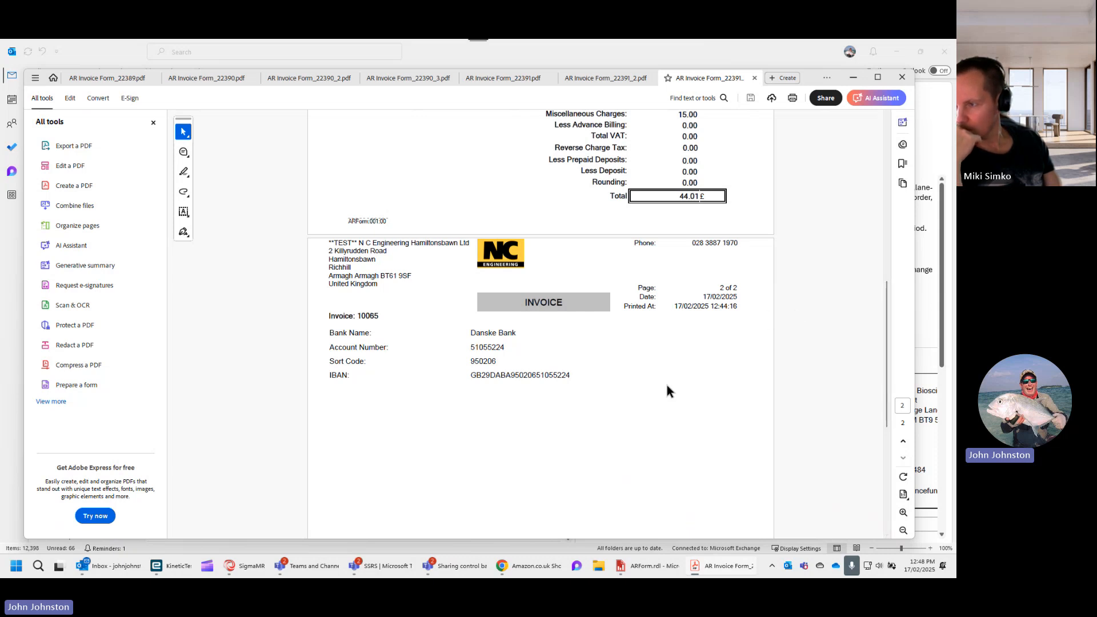
scroll(666, 381, "down", 1)
scroll(670, 381, "up", 2)
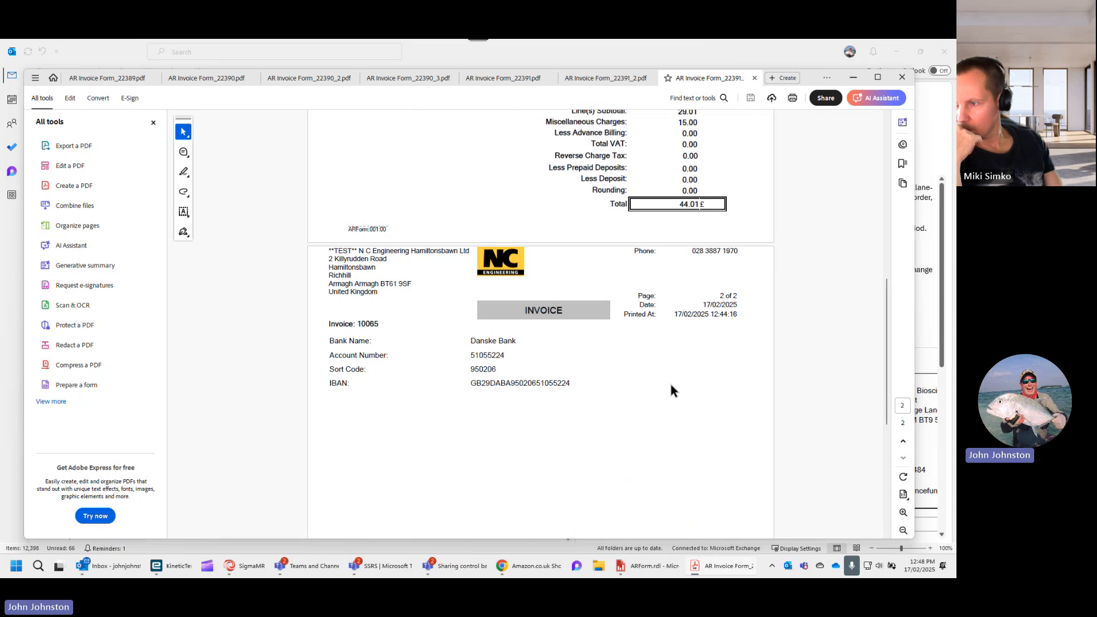
scroll(670, 387, "down", 1)
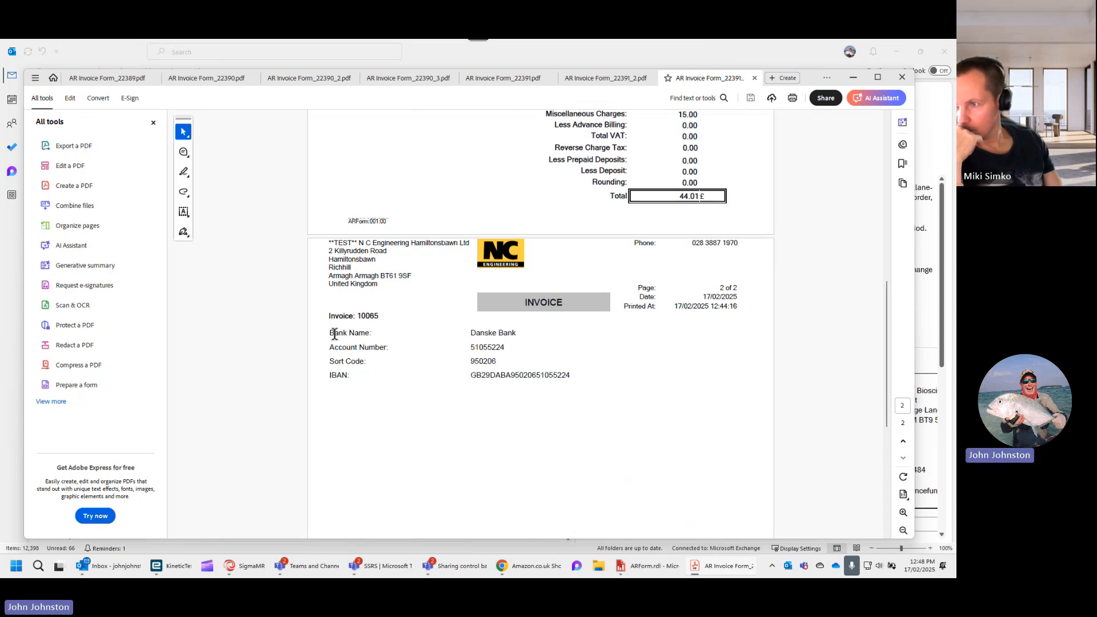
scroll(560, 351, "up", 1)
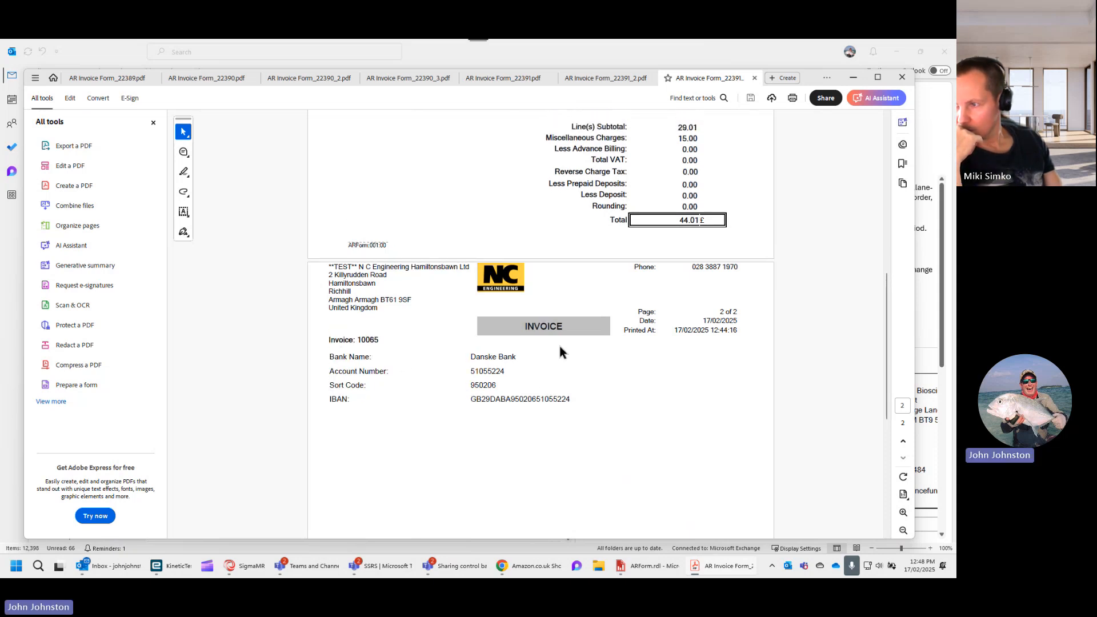
scroll(537, 371, "up", 1)
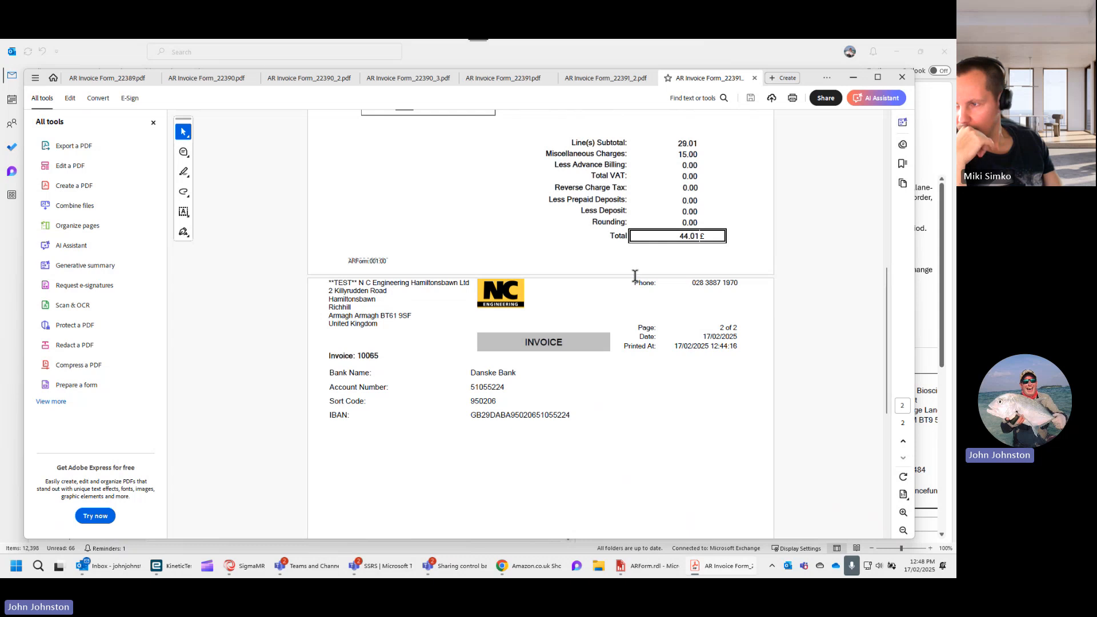
scroll(565, 408, "down", 4)
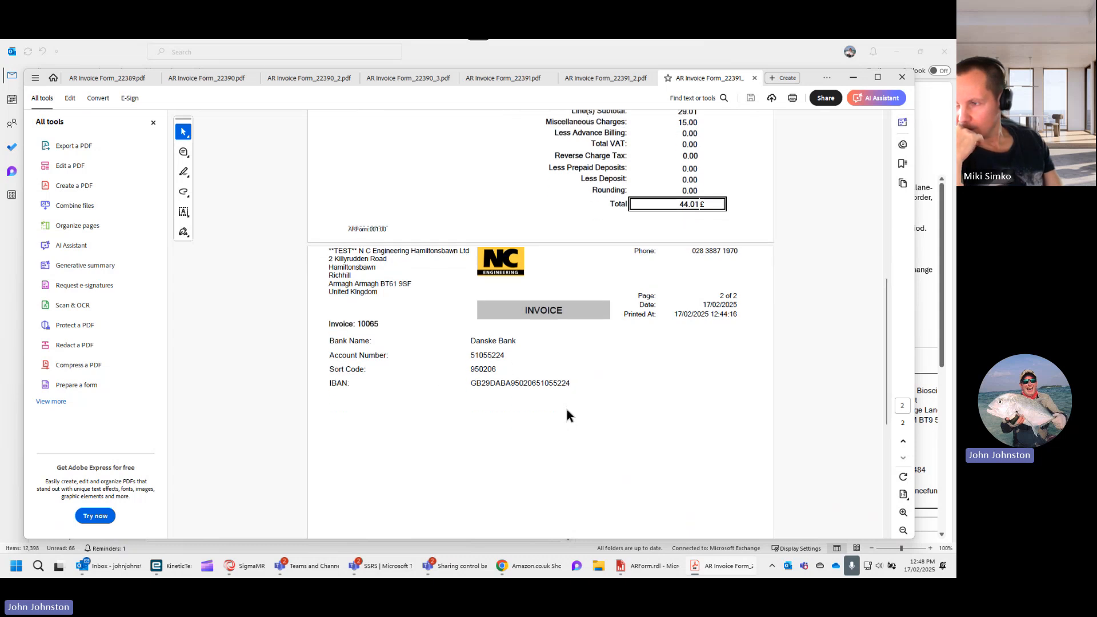
scroll(567, 404, "up", 3)
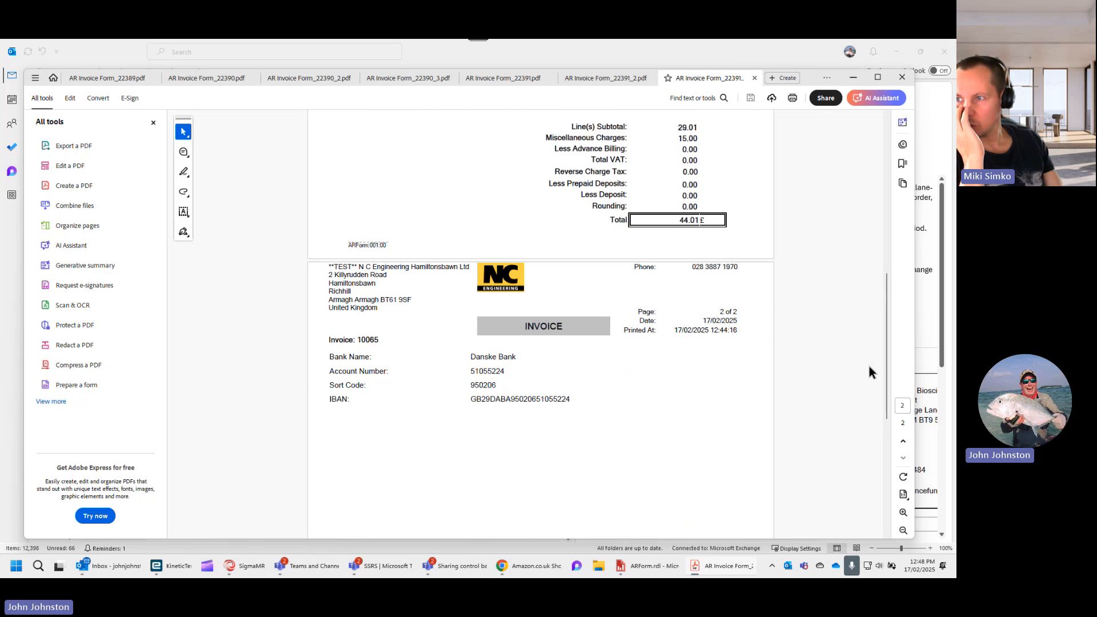
scroll(884, 366, "up", 1)
scroll(884, 366, "up", 8)
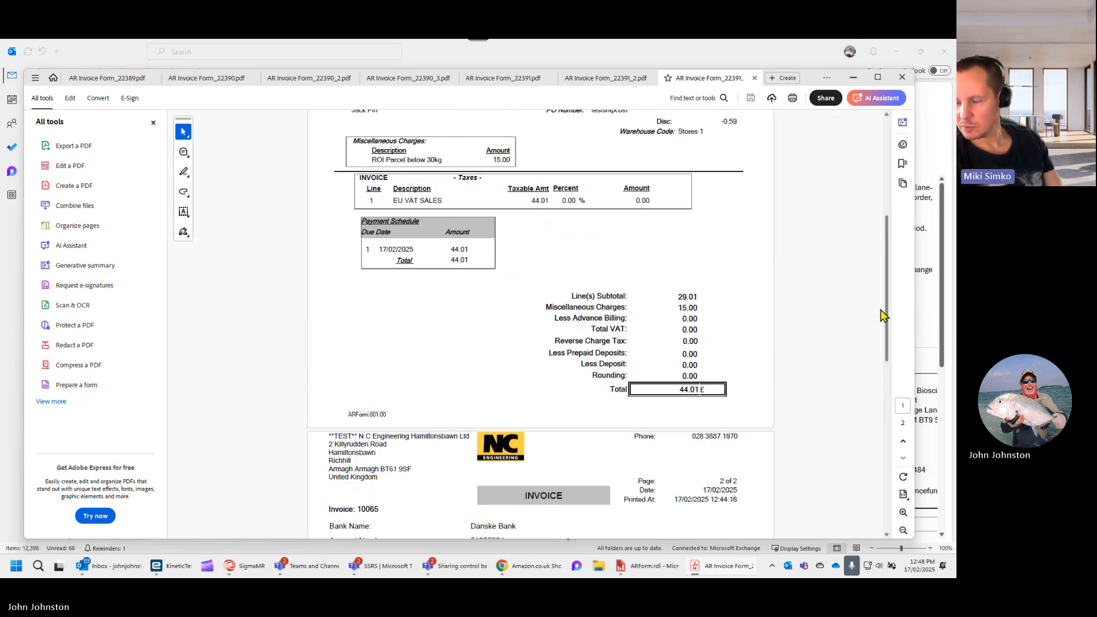
- Put the invoice PDF away, publish the modified ARForm report over the existing definition, and minimize the SSRS Report Design window
left_click(853, 77)
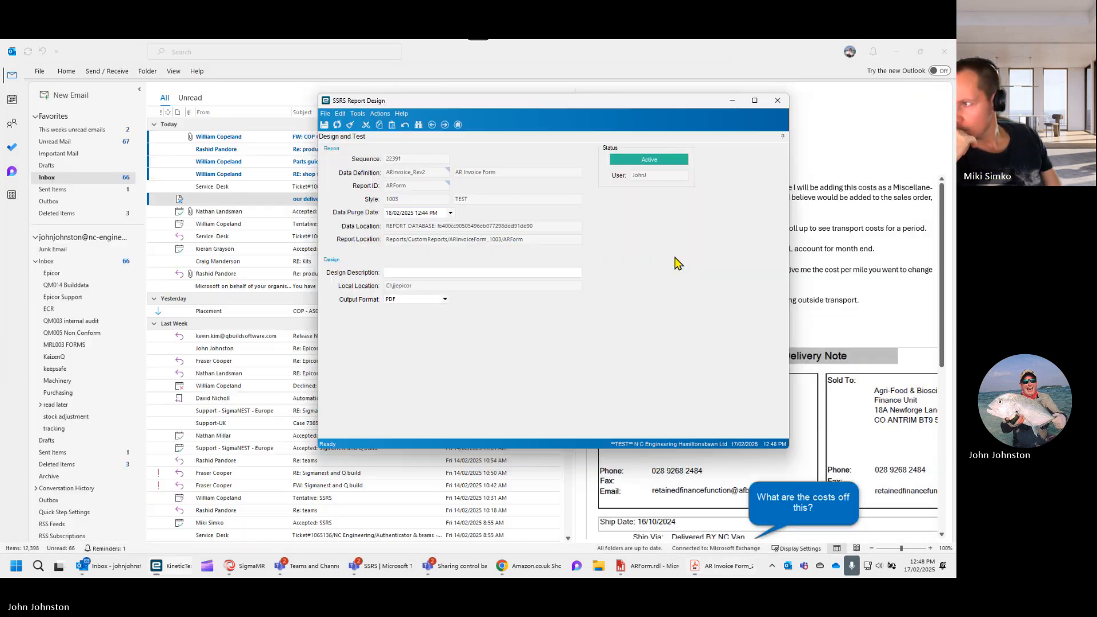
left_click(379, 113)
left_click(404, 174)
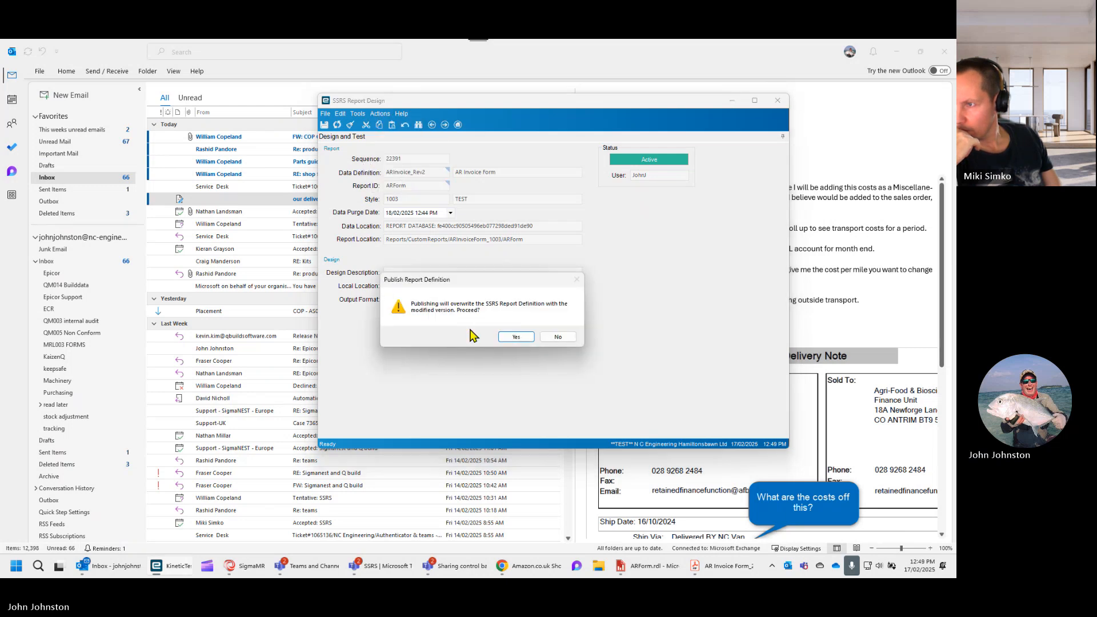
left_click(510, 337)
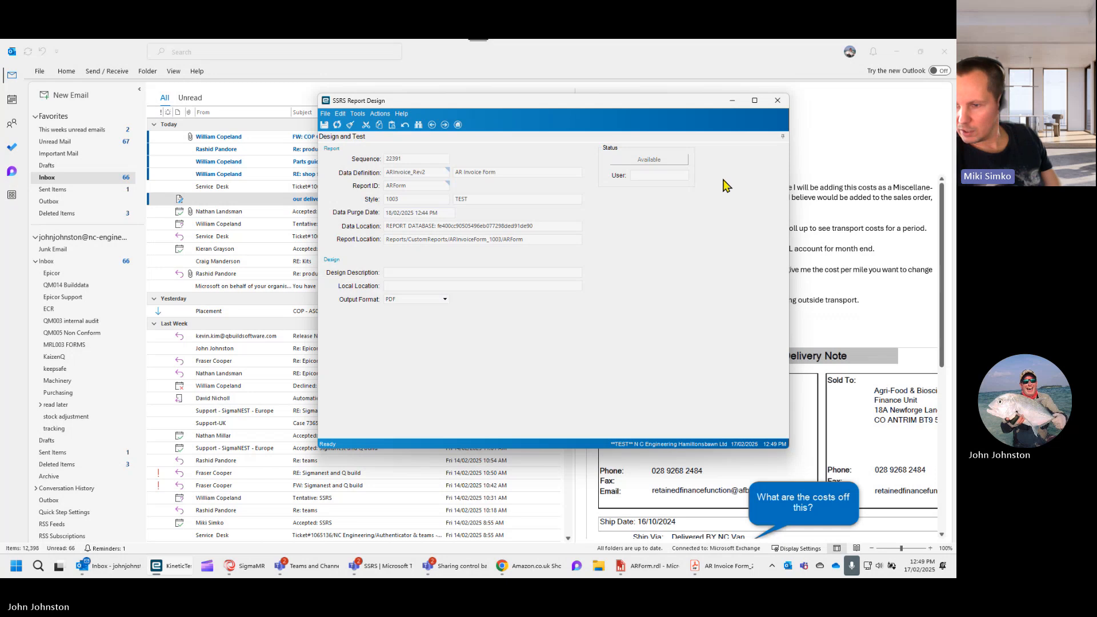
left_click(732, 100)
- In AR Invoice Tracker, find an invoice with € as the customer currency and open invoice 10043
mouse_move(169, 568)
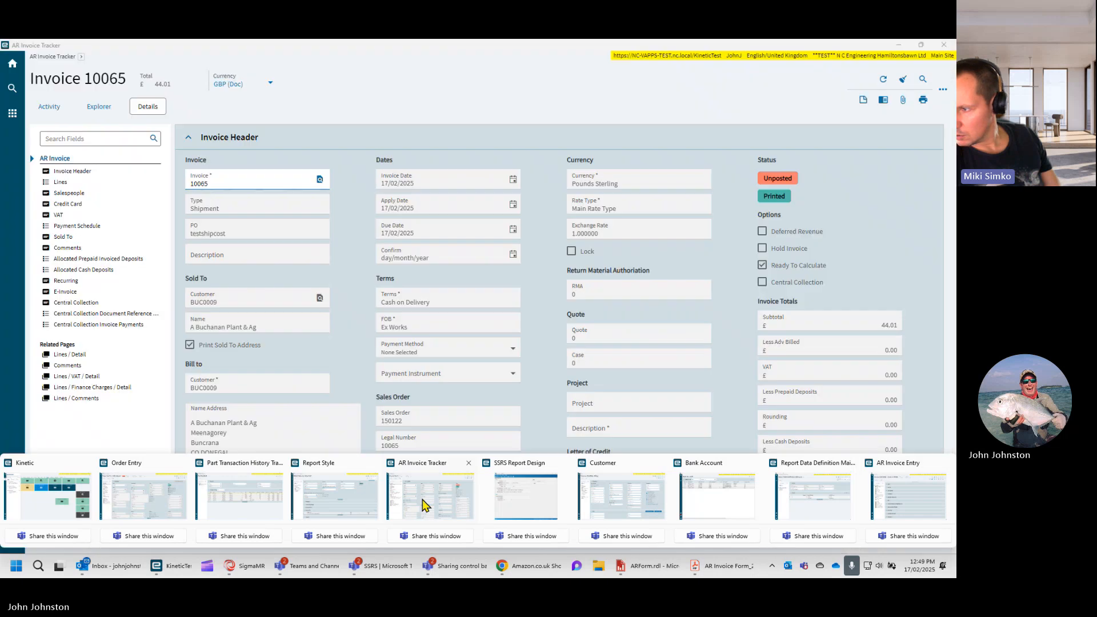
left_click(423, 502)
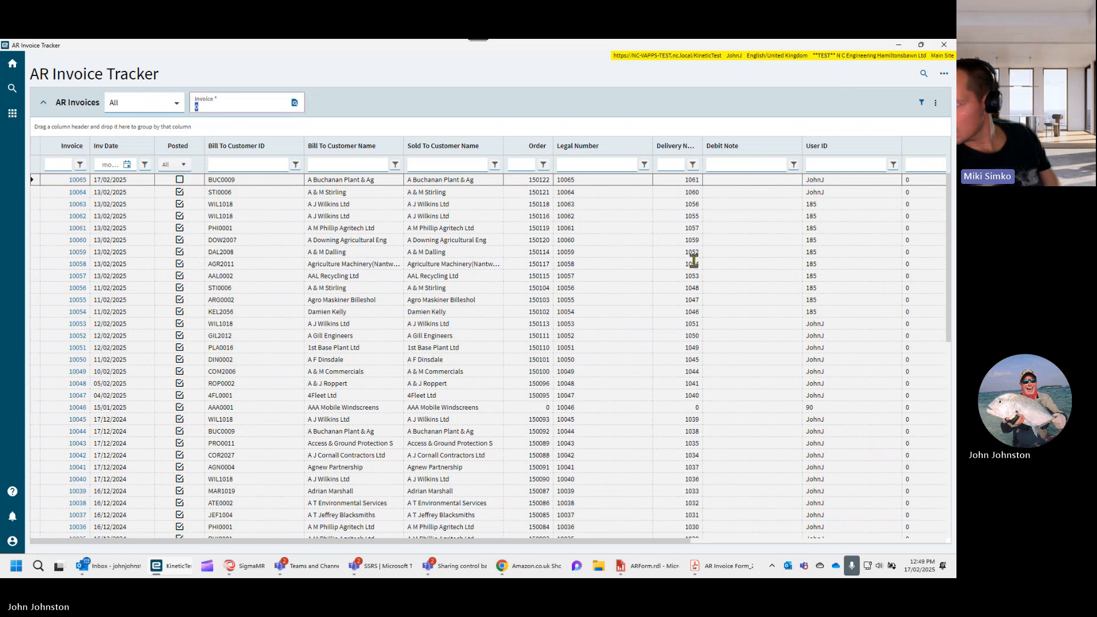
left_click_drag(561, 541, 867, 550)
left_click(937, 164)
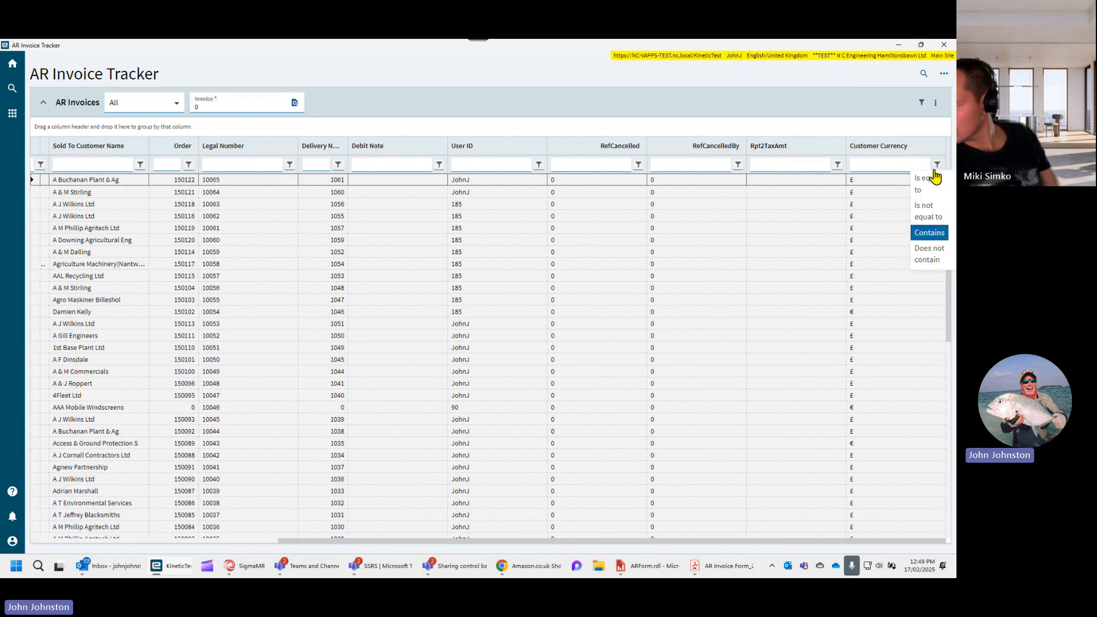
left_click(884, 165)
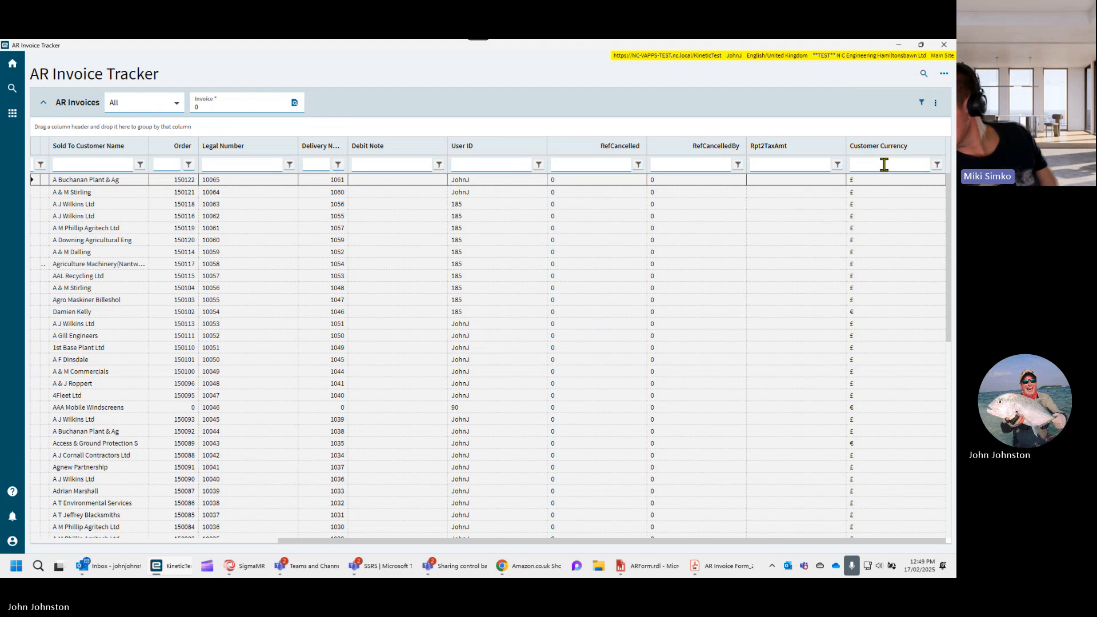
left_click_drag(857, 446, 17, 444)
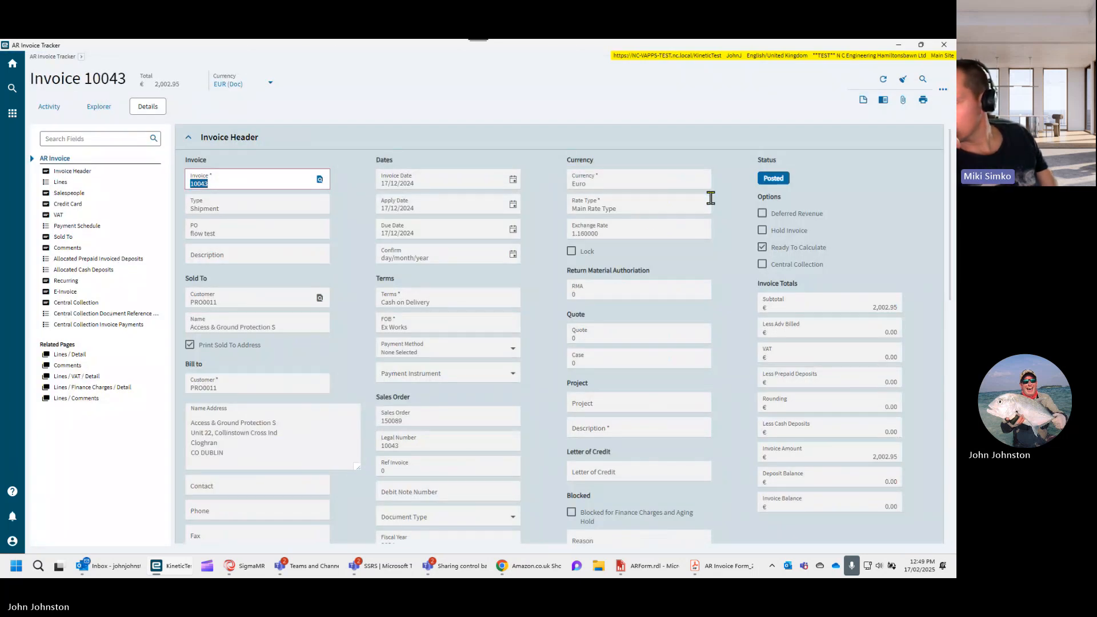
- Generate a print preview of invoice 10043 with the default options and close the Print Invoice panel
left_click(922, 101)
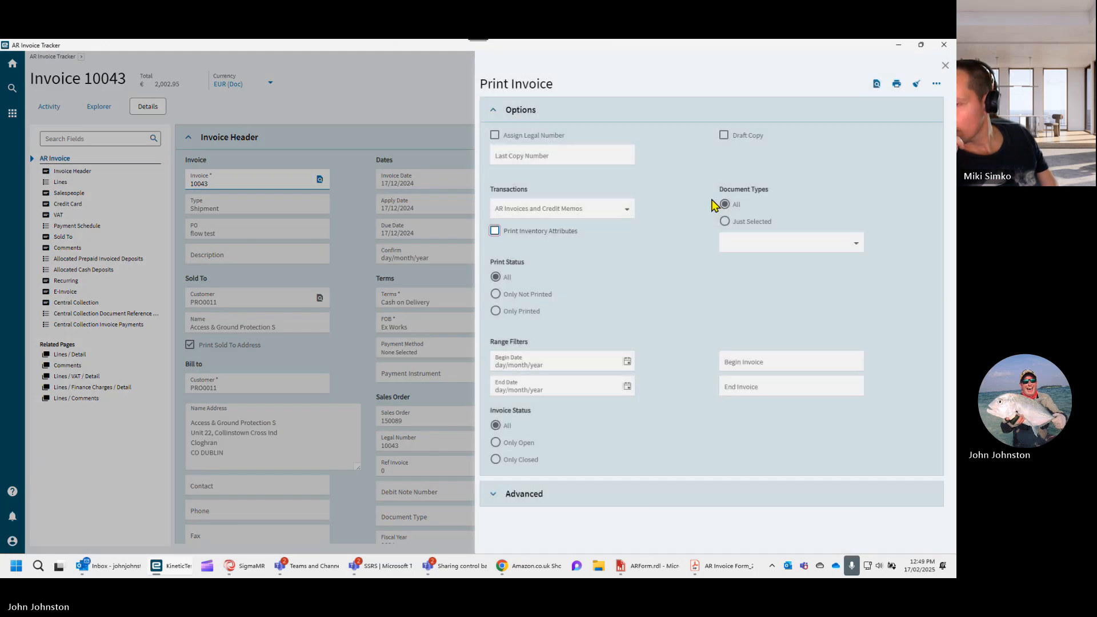
left_click(876, 86)
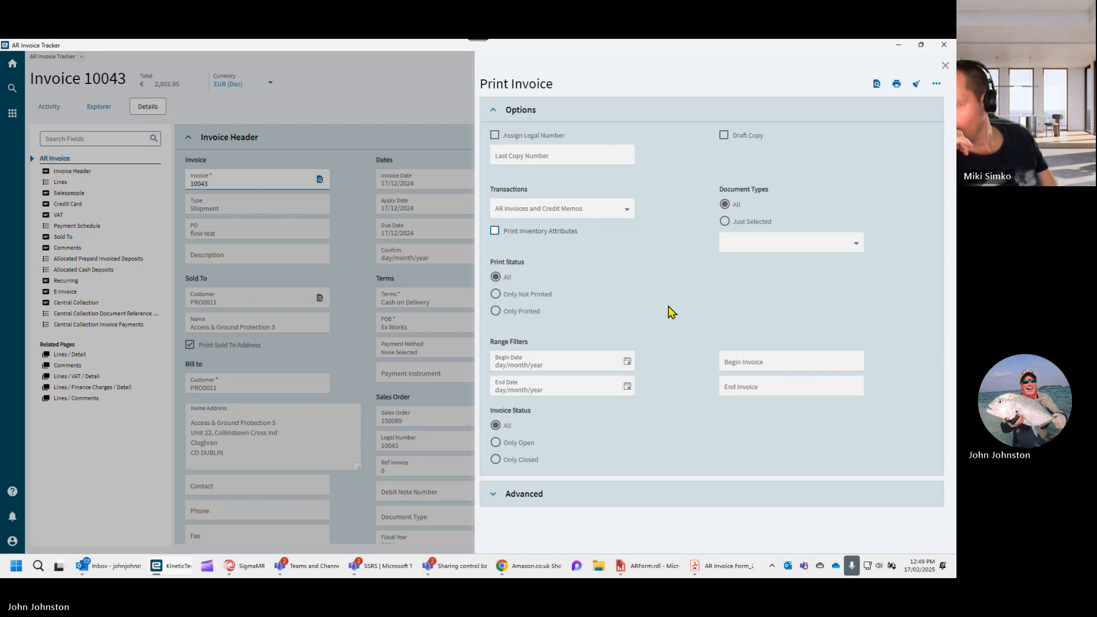
left_click(945, 66)
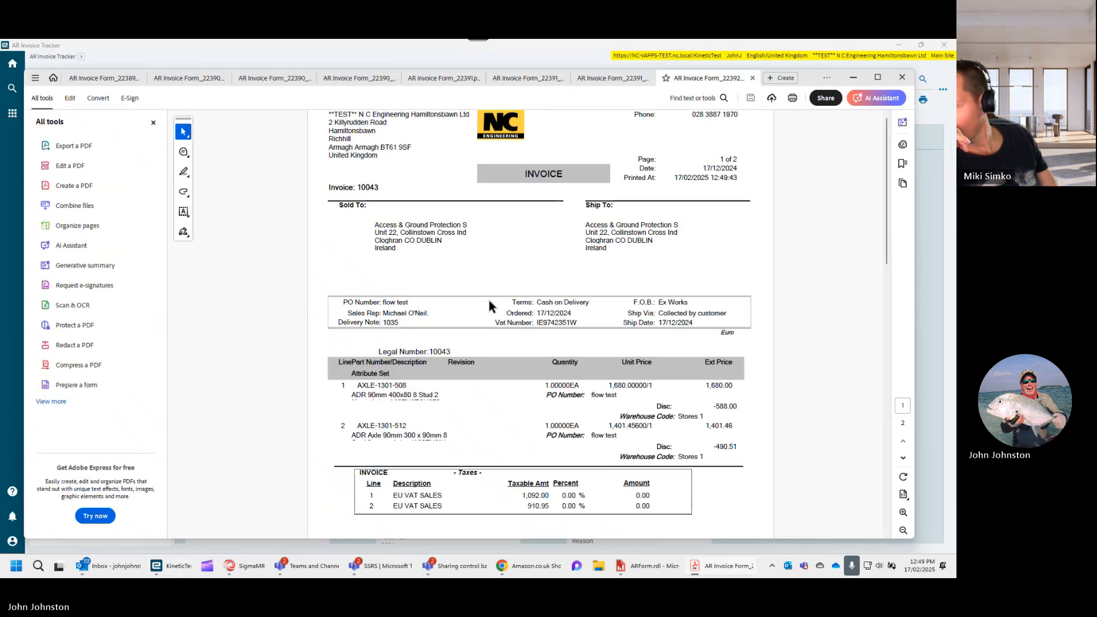
- Check both pages of the invoice 10043 PDF for bank details and minimize the PDF window
scroll(487, 296, "down", 3)
scroll(543, 274, "down", 2)
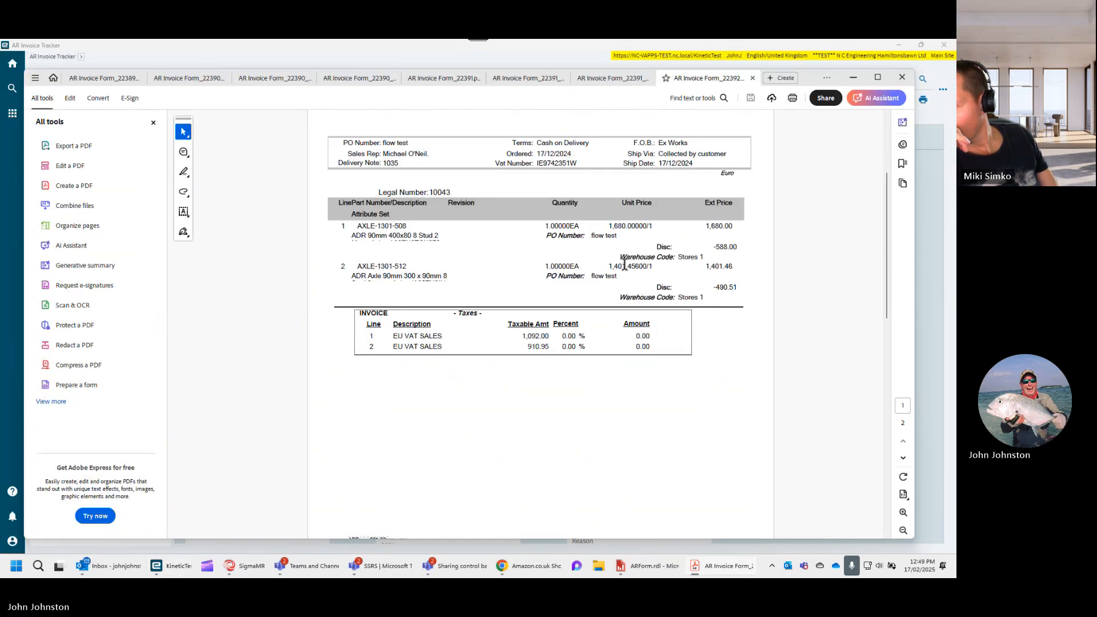
left_click_drag(886, 260, 904, 497)
scroll(906, 500, "up", 5)
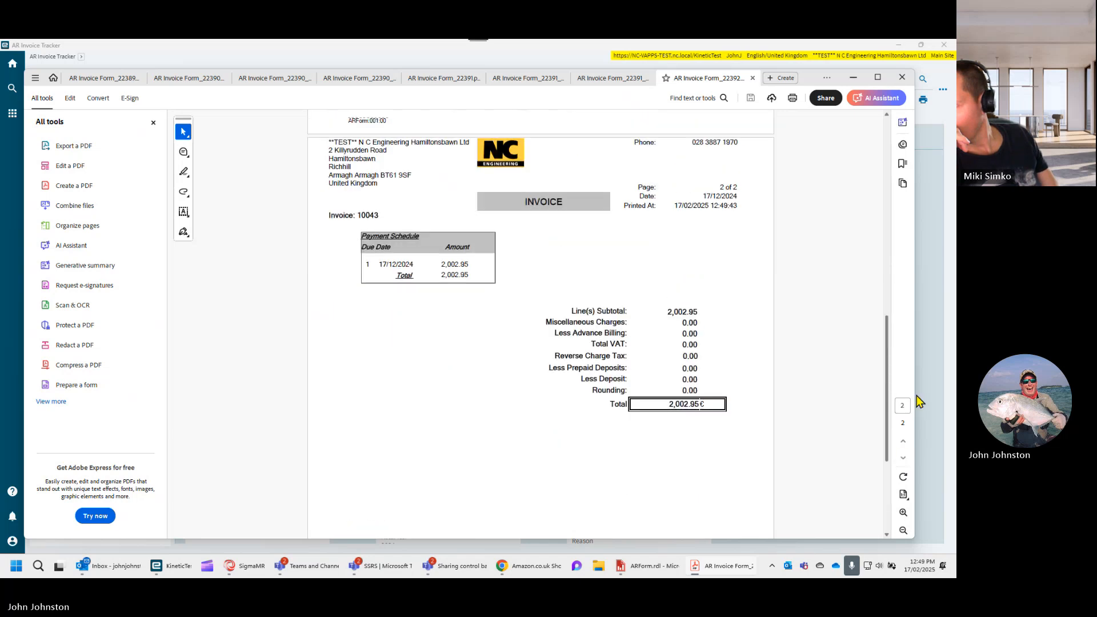
left_click_drag(920, 366, 903, 181)
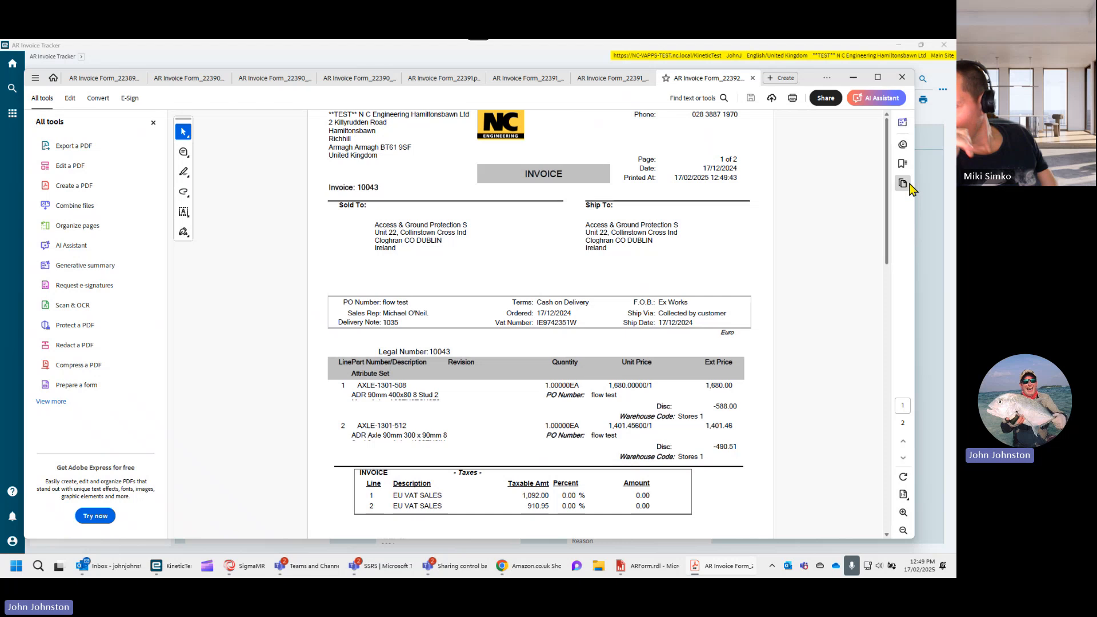
scroll(893, 177, "down", 10)
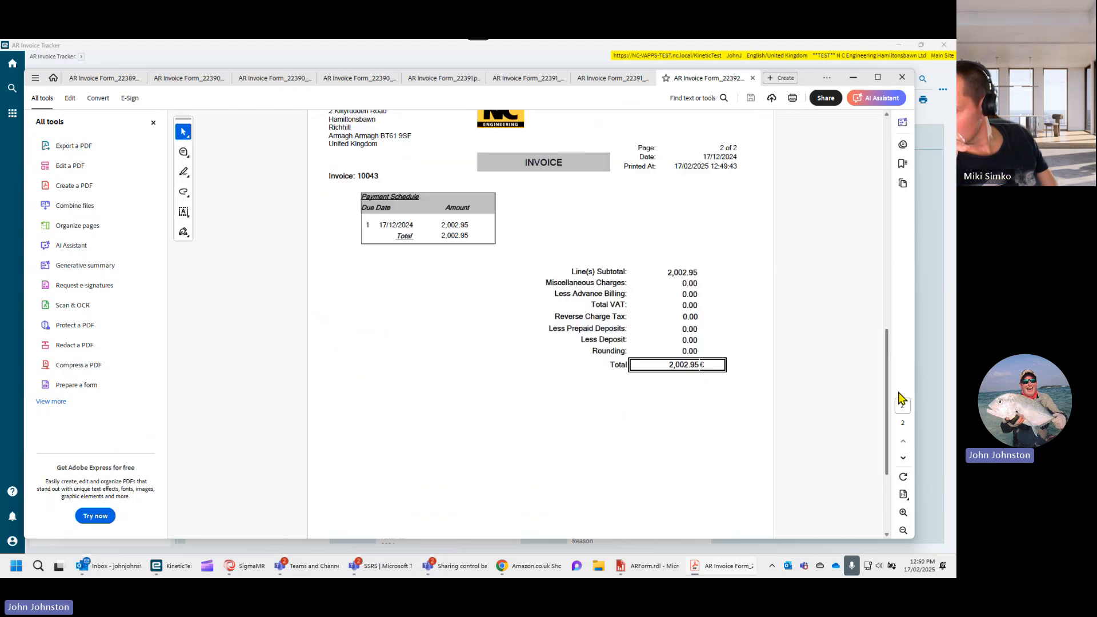
left_click(853, 76)
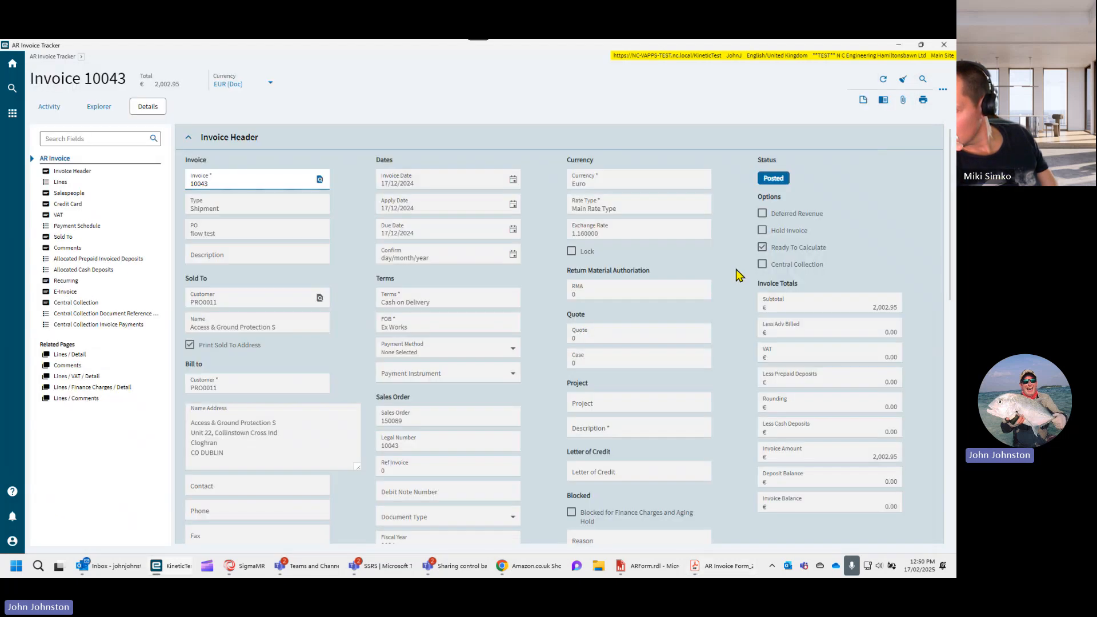
- Open the advanced print options for invoice 10043, refresh the report style list, and select TEST
left_click(922, 103)
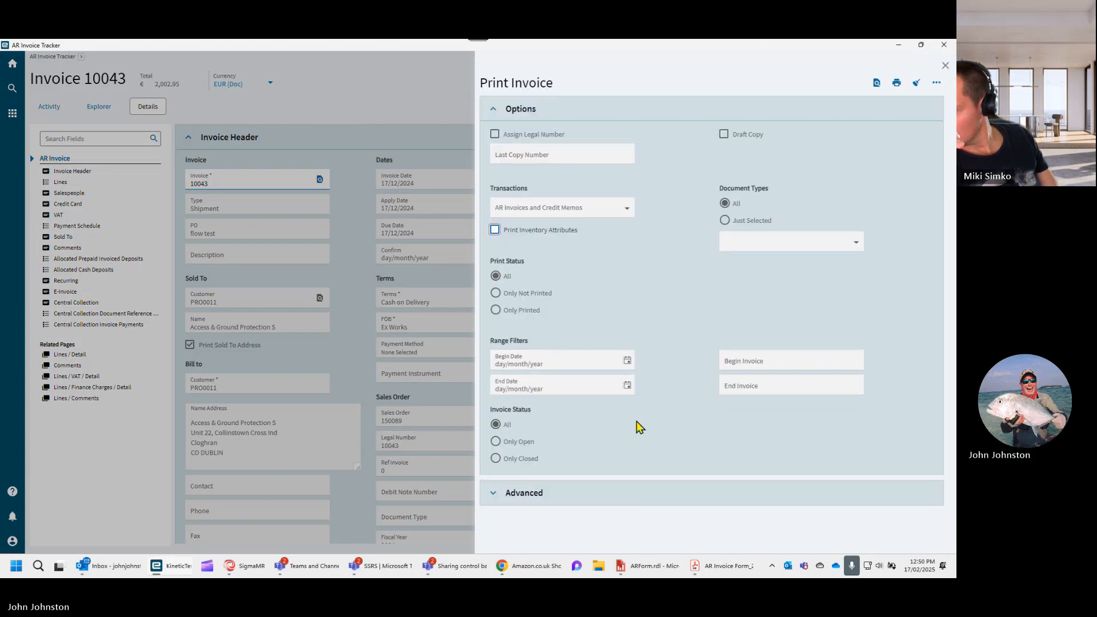
left_click(499, 493)
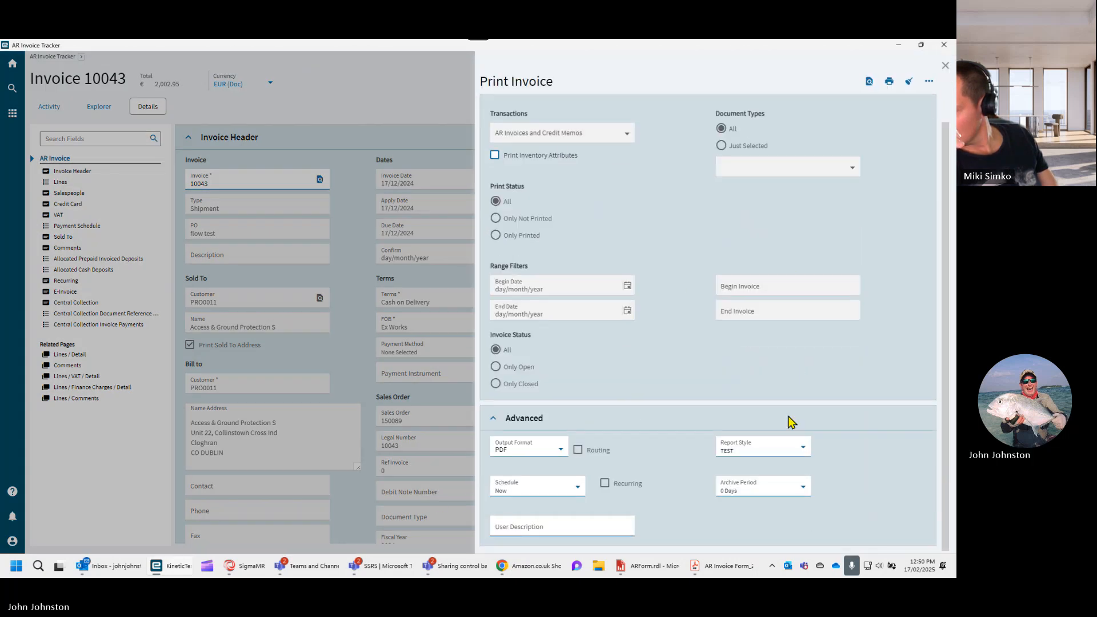
left_click(800, 451)
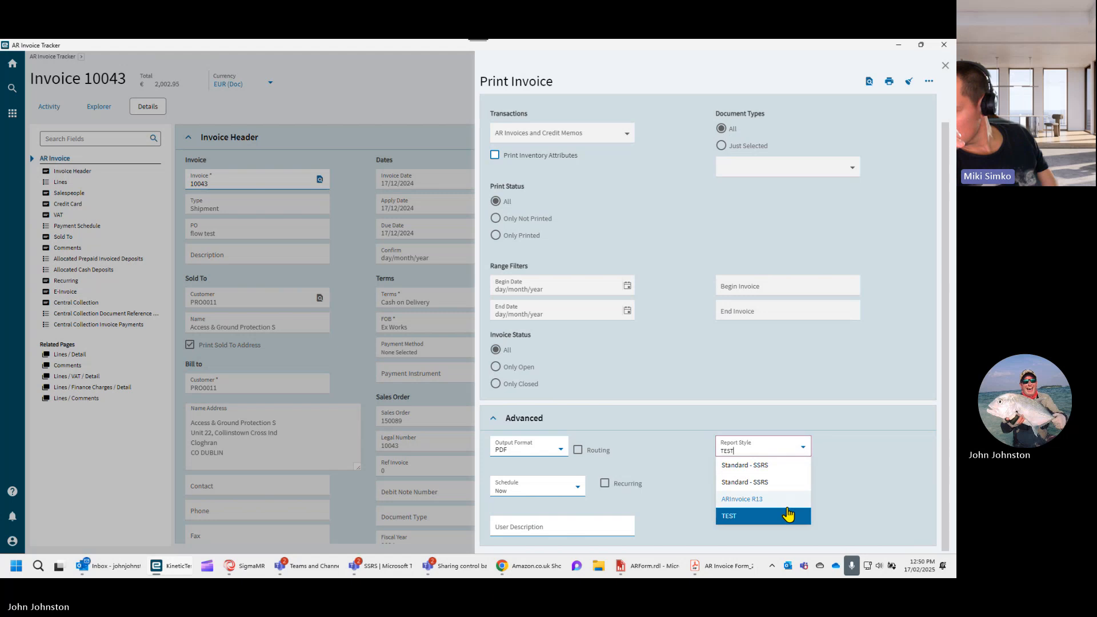
right_click(787, 452)
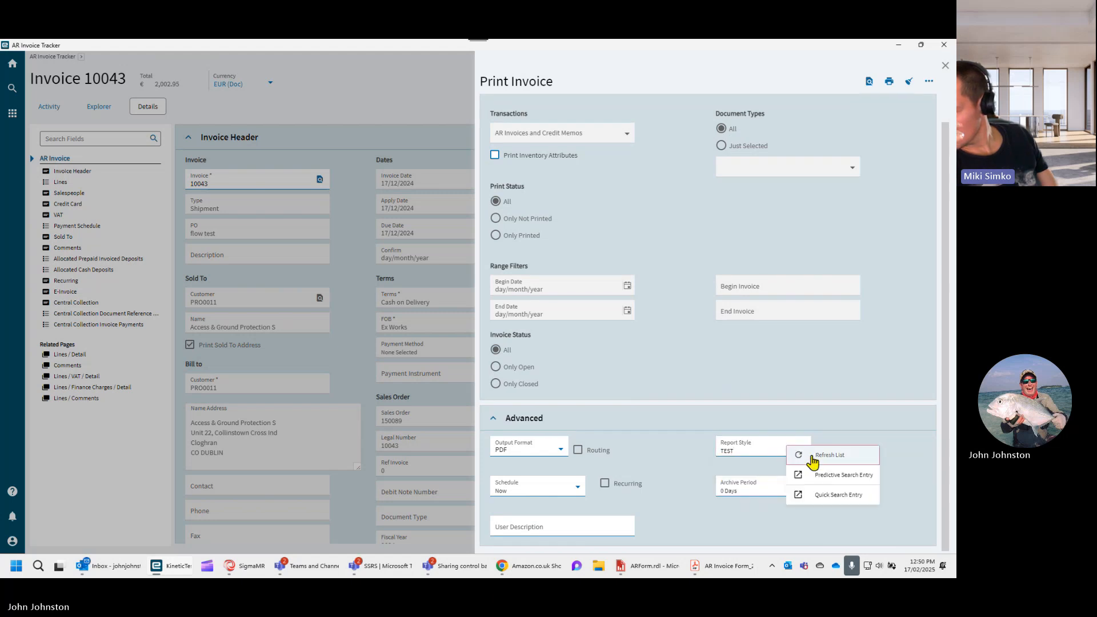
left_click(797, 455)
left_click(797, 452)
left_click(750, 518)
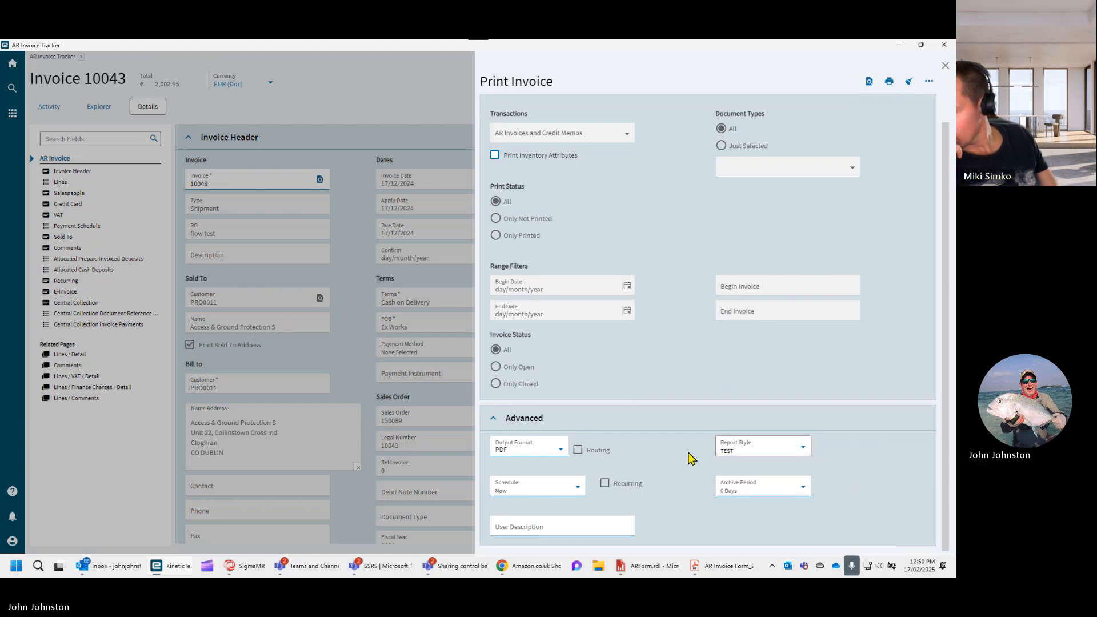
- Recheck the second page of the invoice 10043 PDF for bank details, minimize it, and close the Print Invoice panel
left_click(714, 567)
scroll(488, 336, "up", 1)
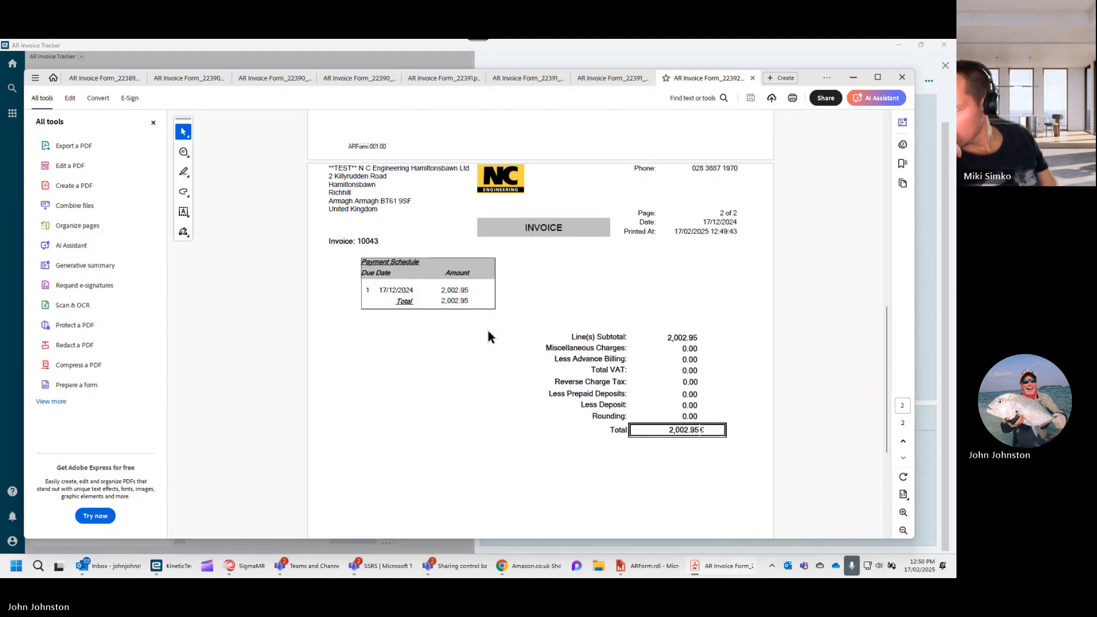
scroll(514, 342, "down", 2)
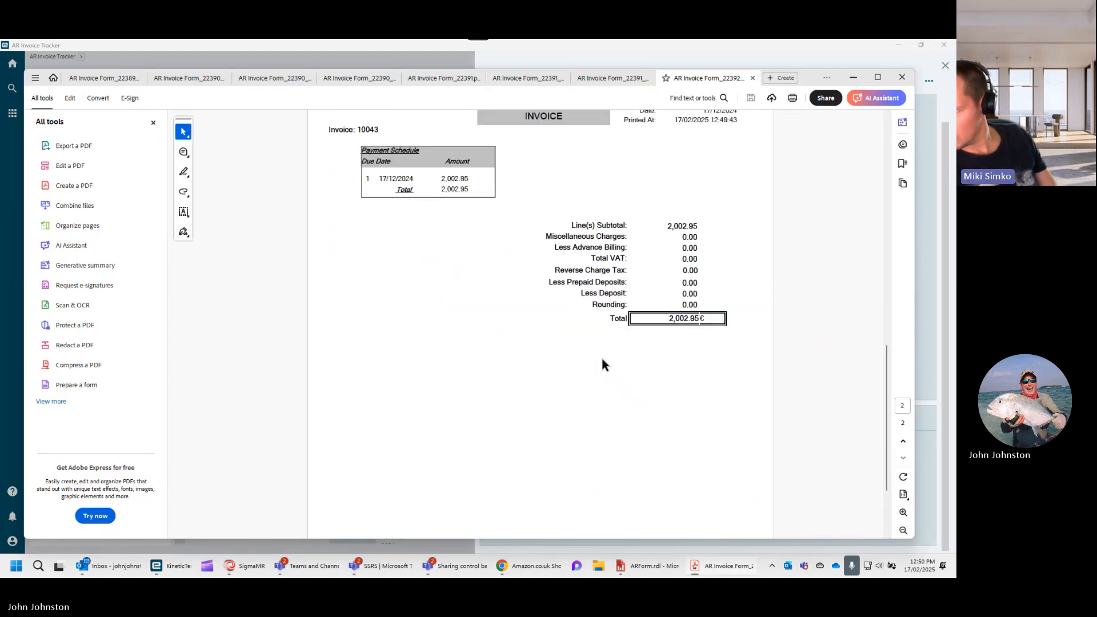
scroll(601, 359, "up", 3)
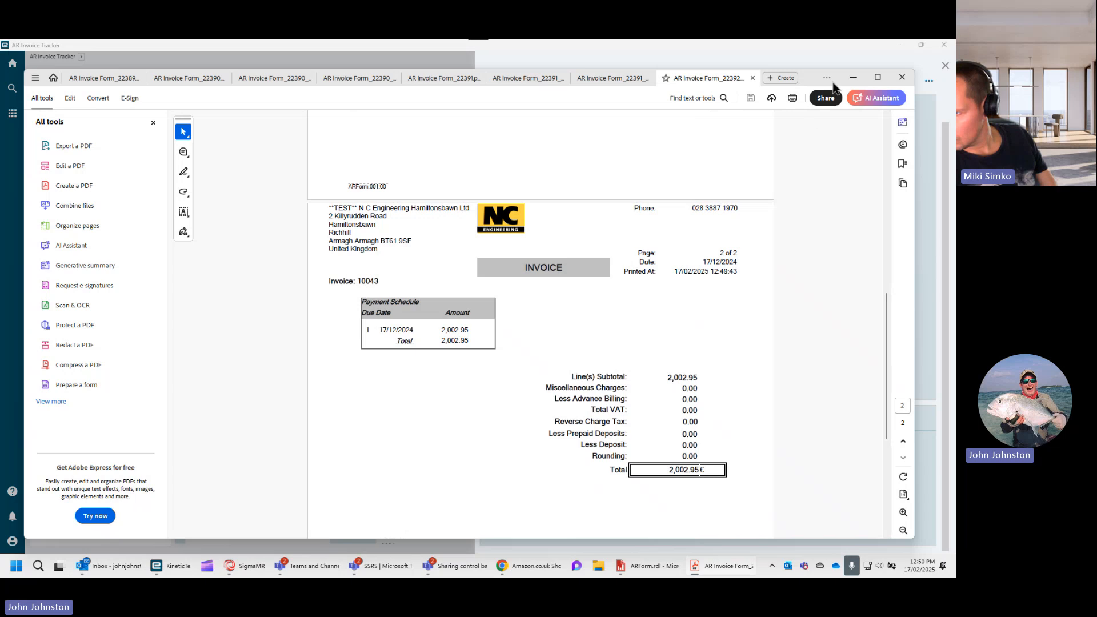
left_click(853, 77)
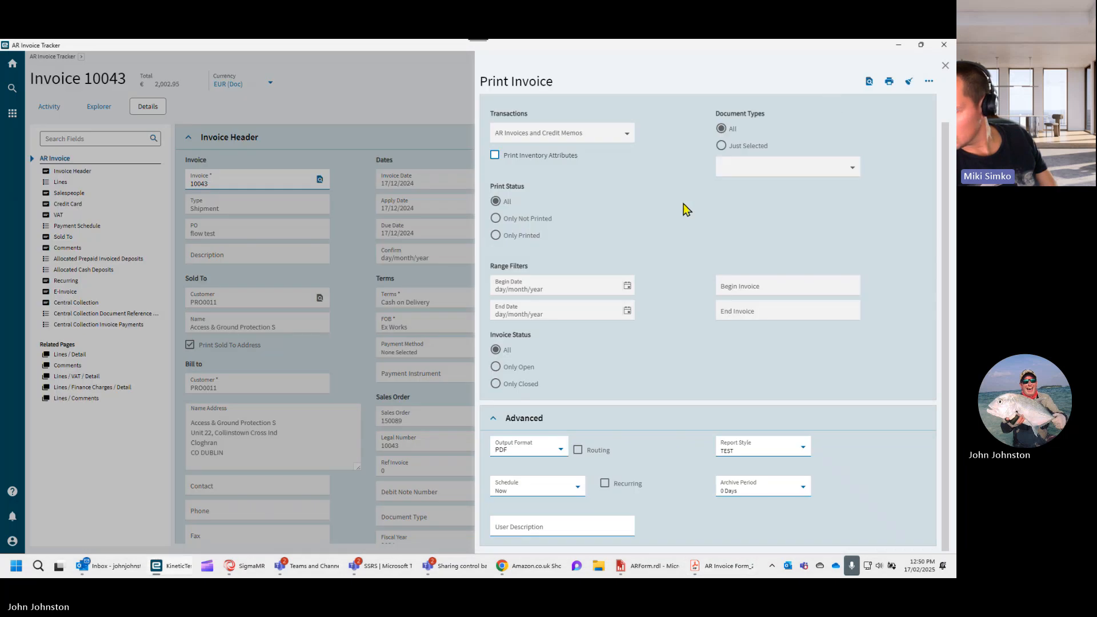
left_click(946, 67)
- Close the ARForm.rdl editor, check the available actions in SSRS Report Design, and close that window too
left_click(650, 566)
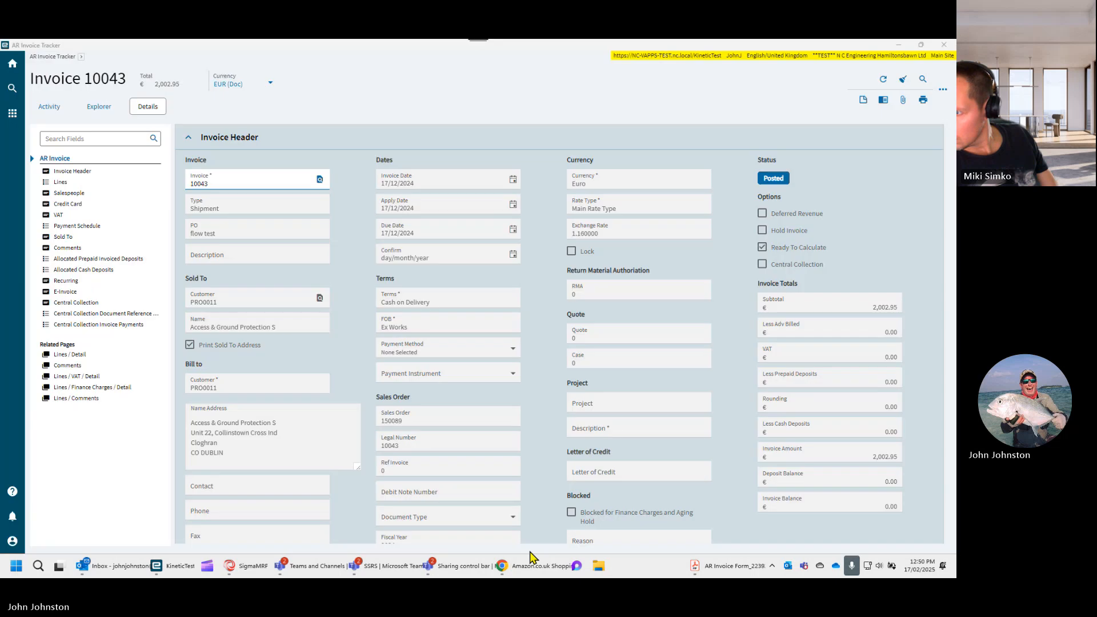
mouse_move(190, 568)
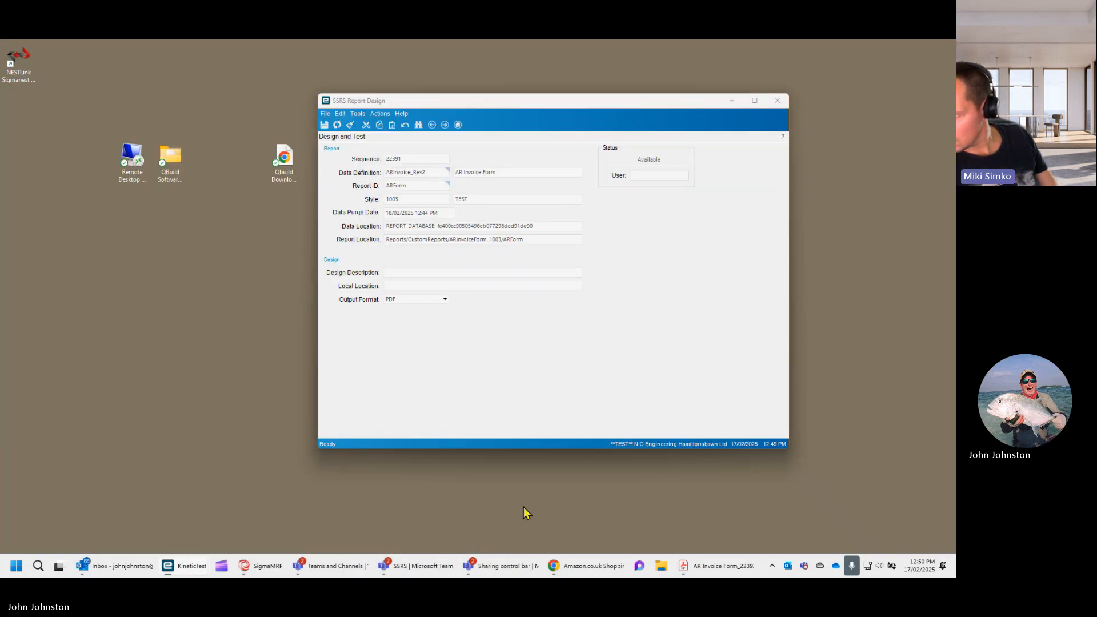
left_click(523, 502)
left_click(379, 113)
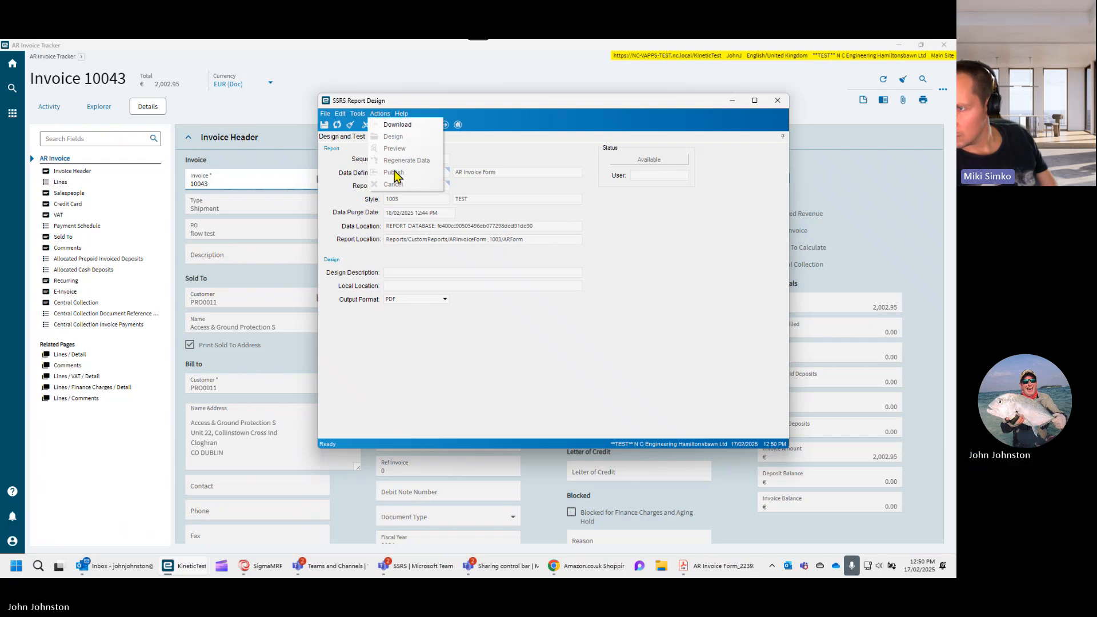
left_click(436, 266)
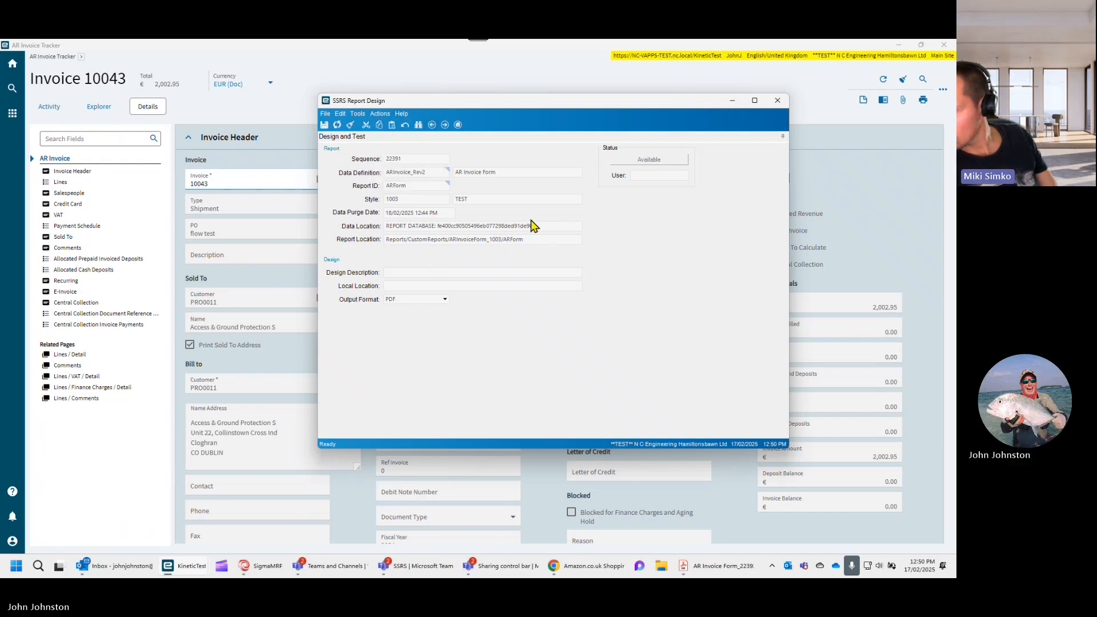
left_click(778, 100)
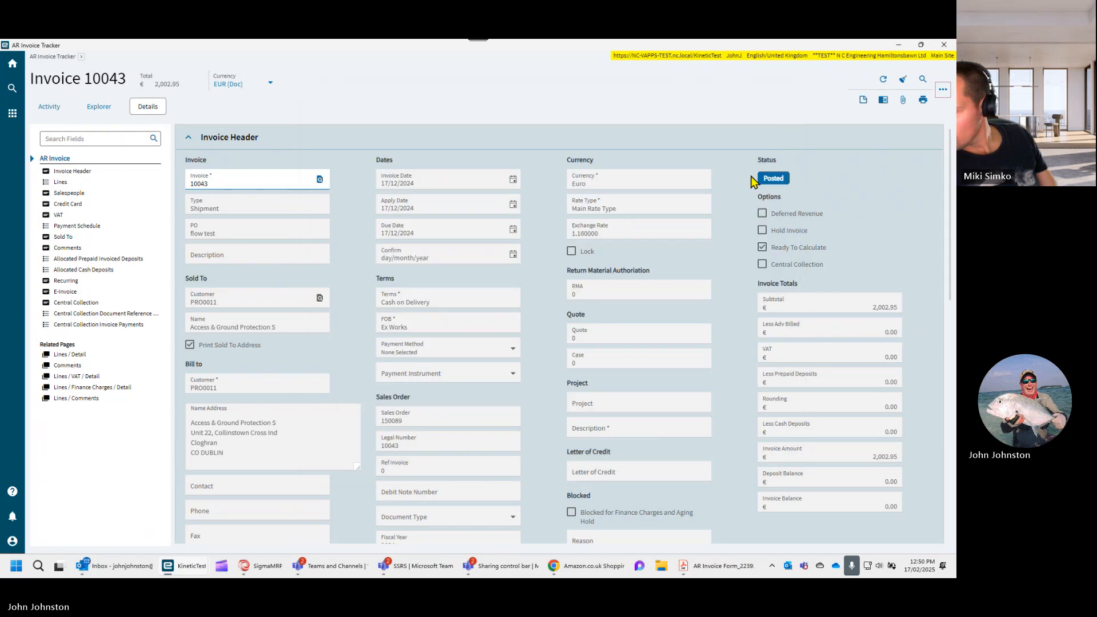
- Generate a fresh print preview of invoice 10043 with the default options and inspect the new PDF
left_click(921, 101)
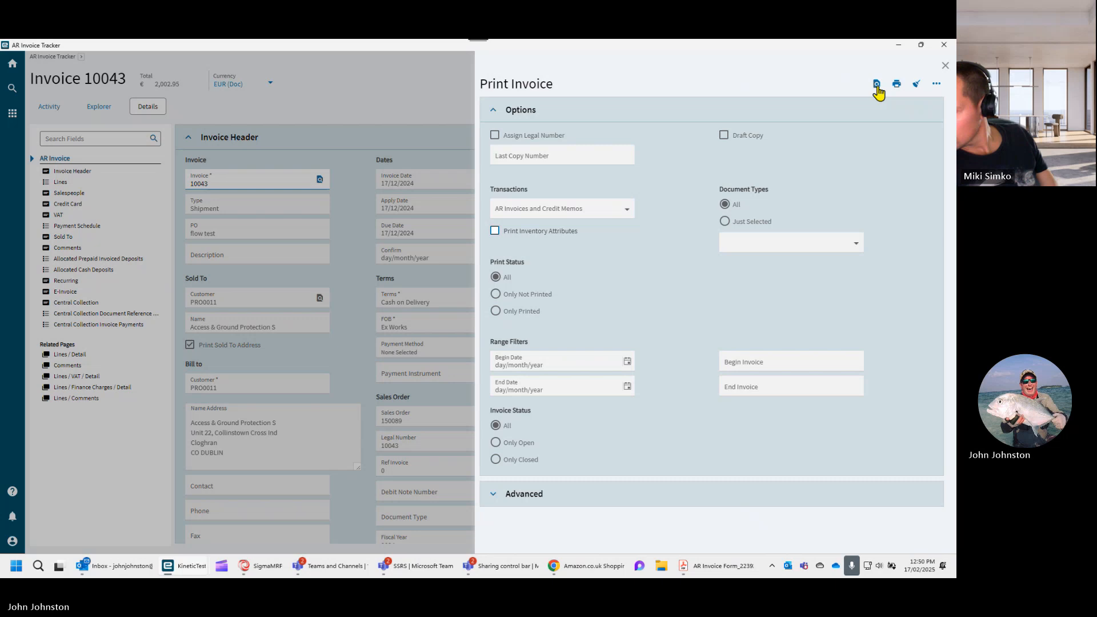
left_click(876, 85)
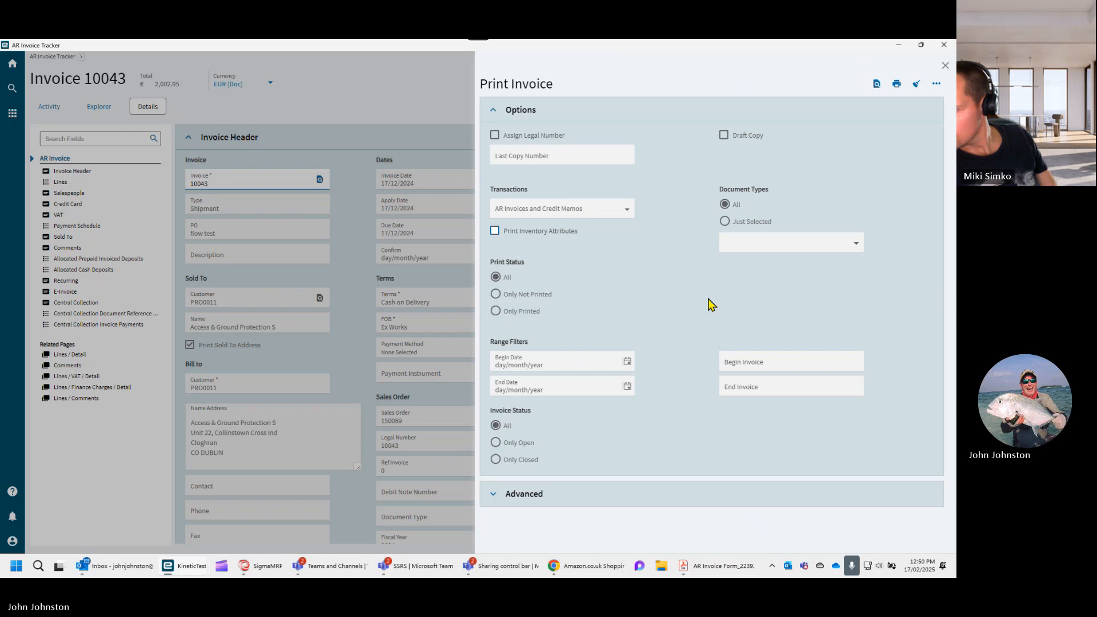
scroll(707, 297, "down", 2)
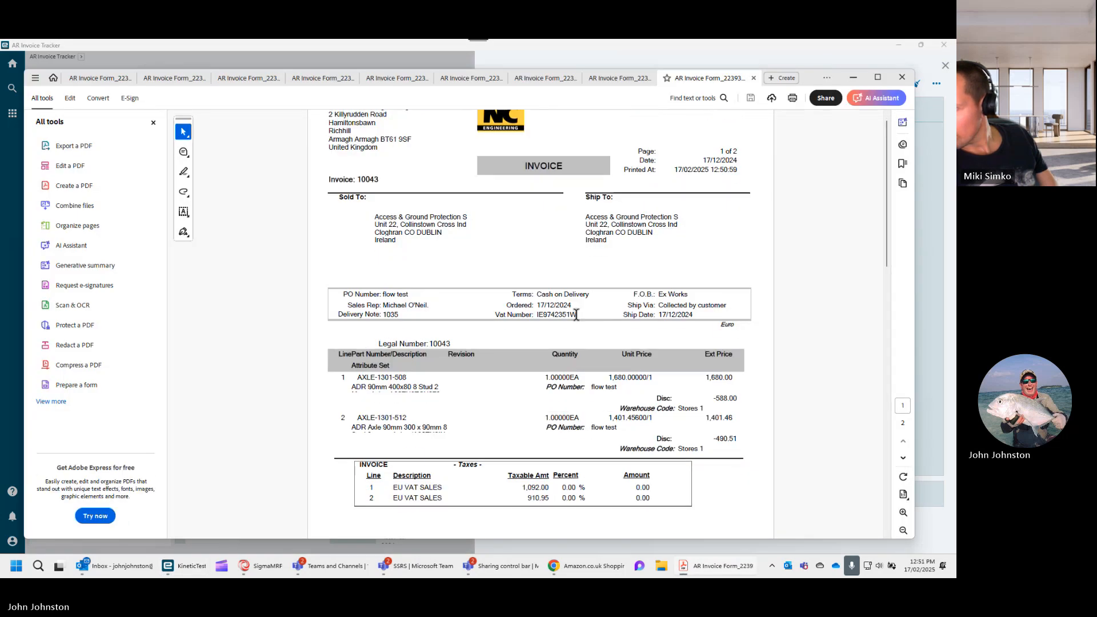
left_click_drag(887, 224, 890, 193)
- Compare the previous invoice 10043 PDF with AR Invoice Form_22393.pdf and close the newer PDF
left_click(629, 80)
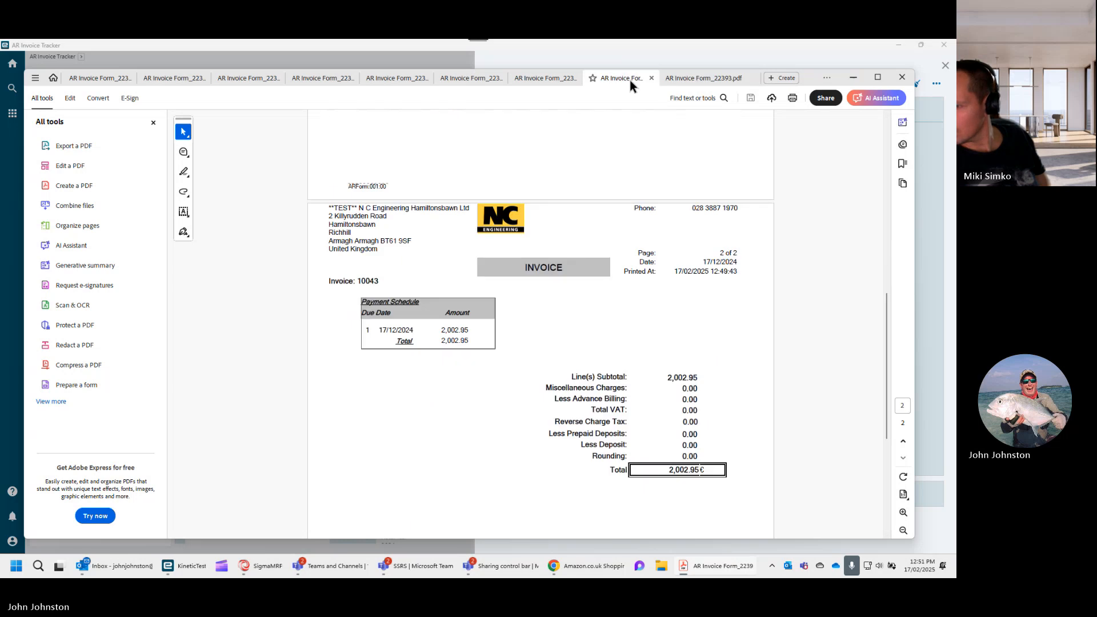
left_click_drag(887, 337, 881, 160)
left_click(717, 78)
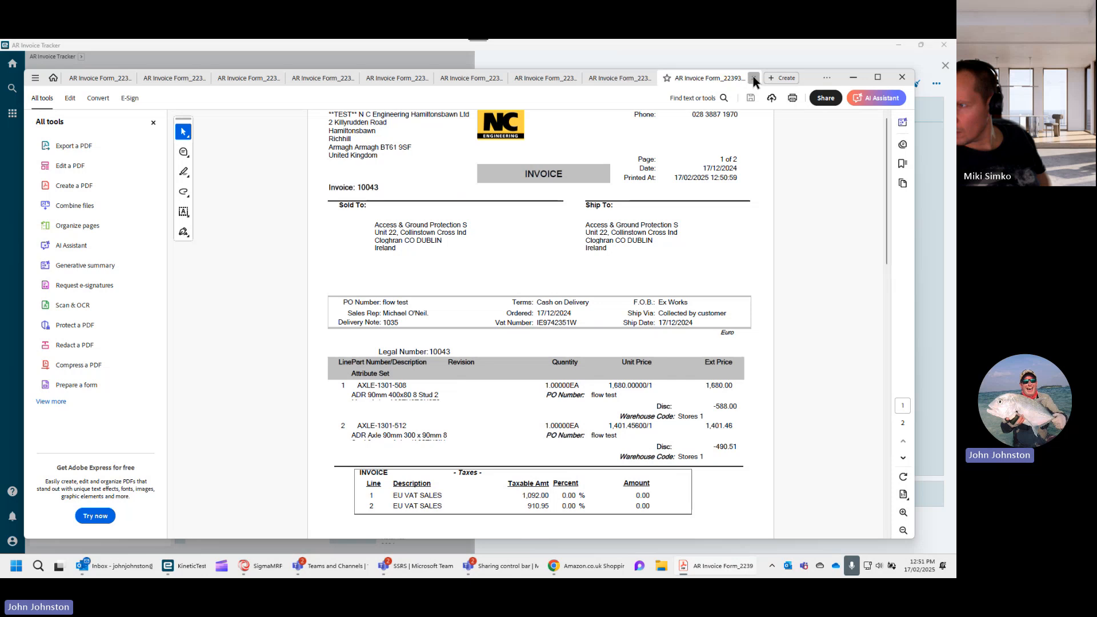
left_click(753, 77)
- Review the pound sterling invoice 10065 PDF, checking its currency, totals and bank details section
left_click(590, 75)
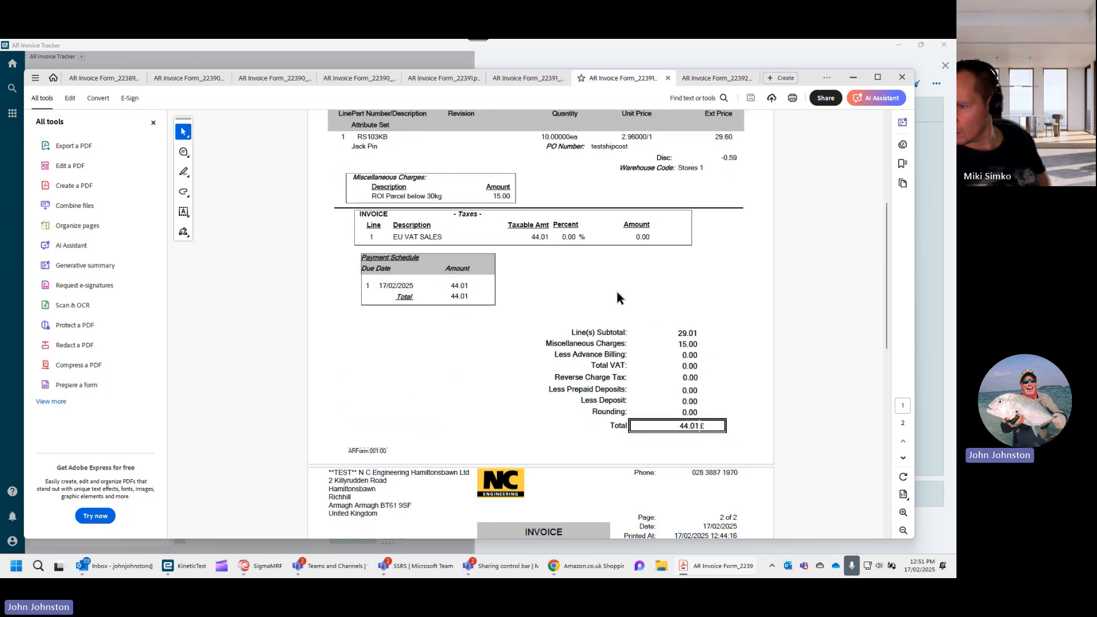
scroll(616, 288, "down", 3)
scroll(502, 397, "up", 3)
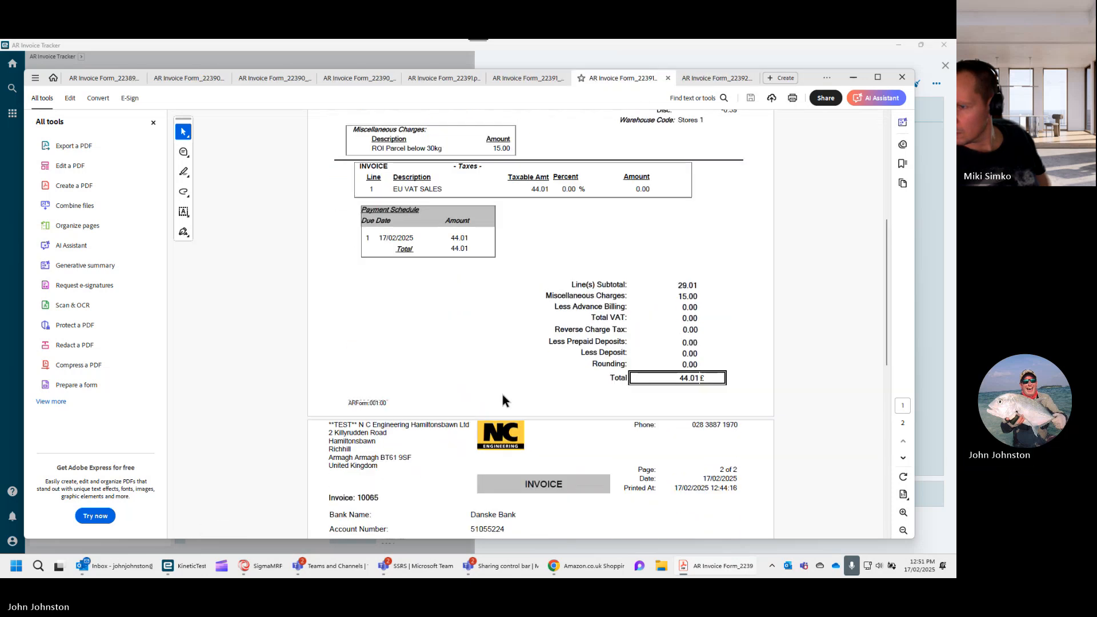
scroll(502, 395, "up", 3)
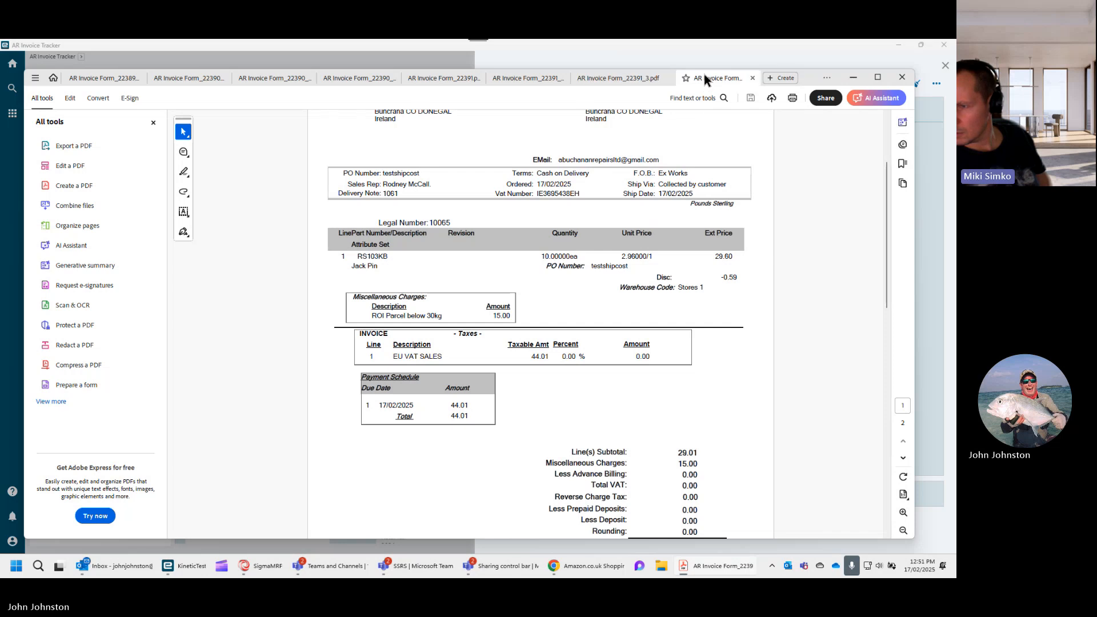
- Examine the invoice 10043 PDF again, checking its currency name on page one and the missing bank details on page two
left_click(706, 78)
scroll(508, 300, "up", 2)
scroll(505, 296, "down", 2)
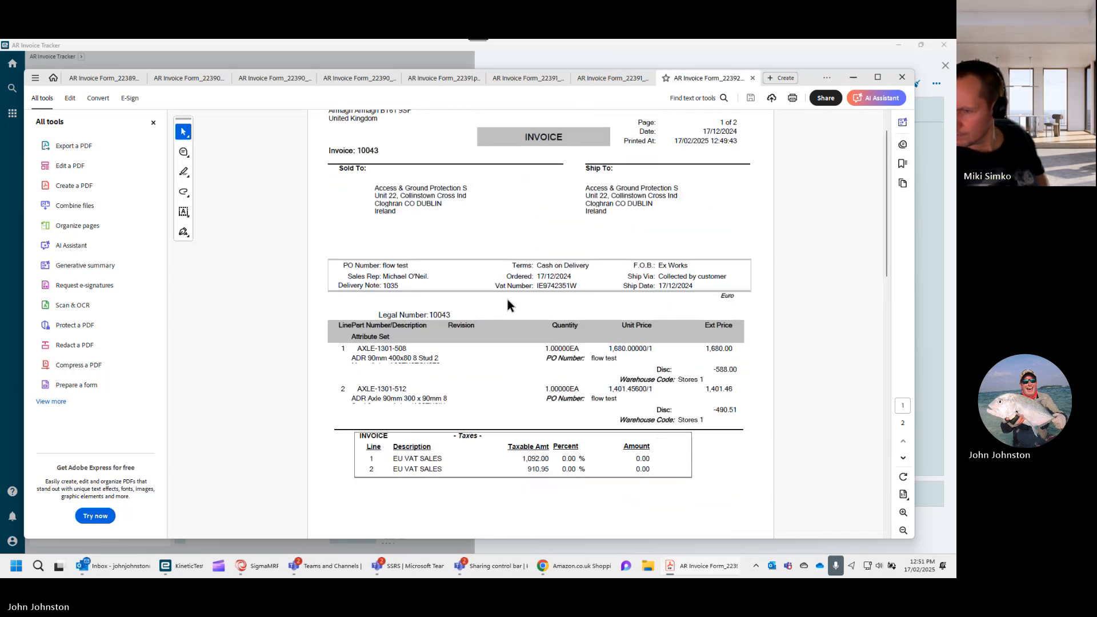
double_click(728, 288)
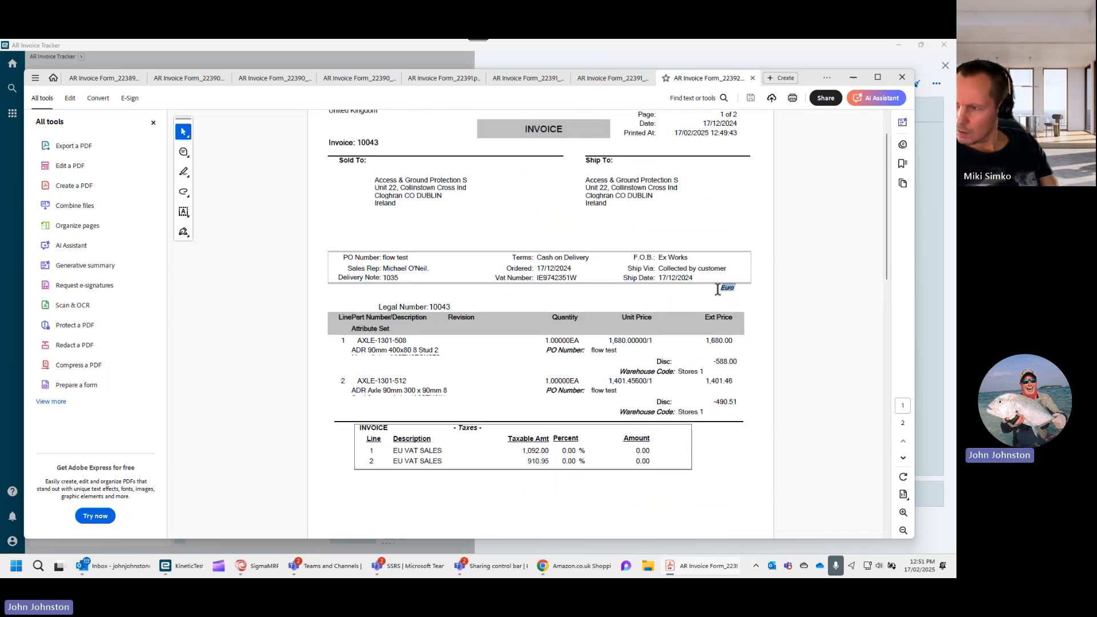
scroll(577, 330, "down", 1)
scroll(577, 330, "down", 4)
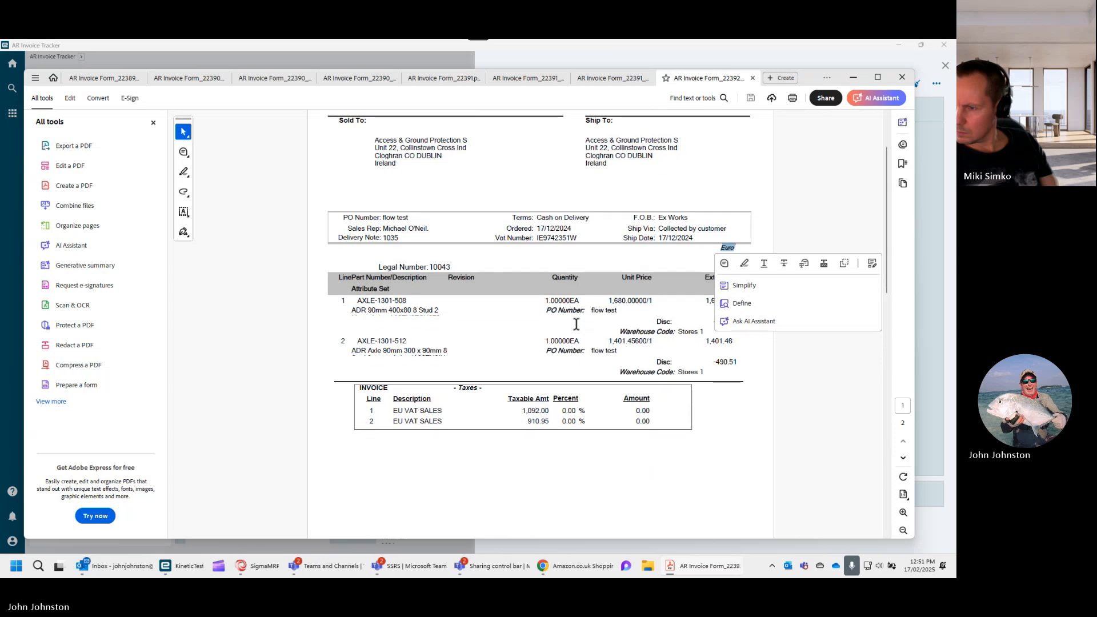
scroll(576, 324, "down", 1)
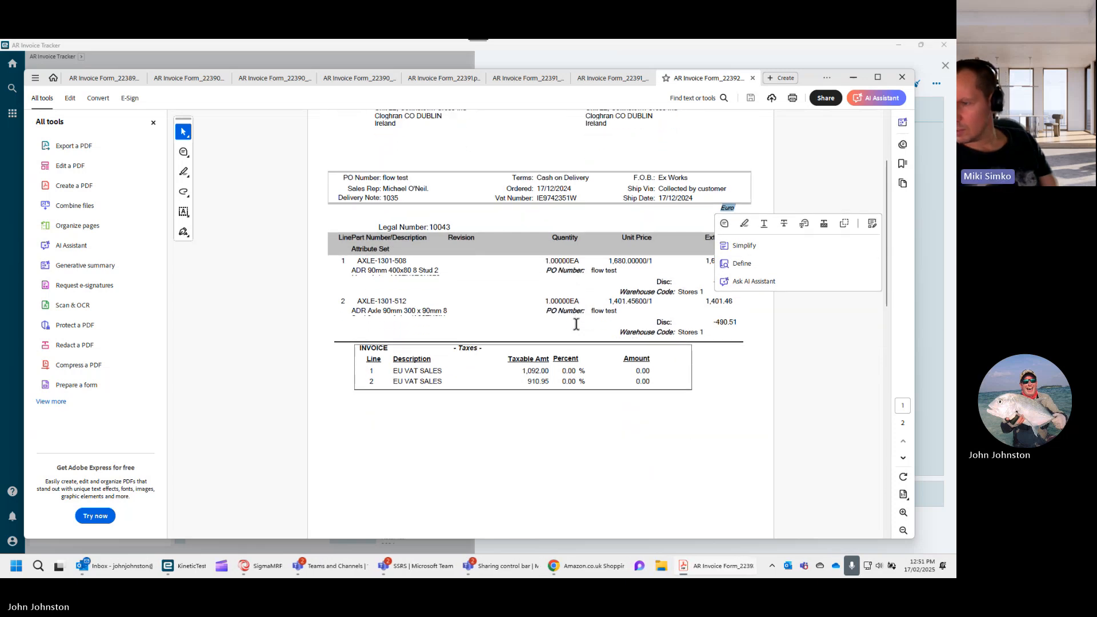
scroll(576, 324, "down", 2)
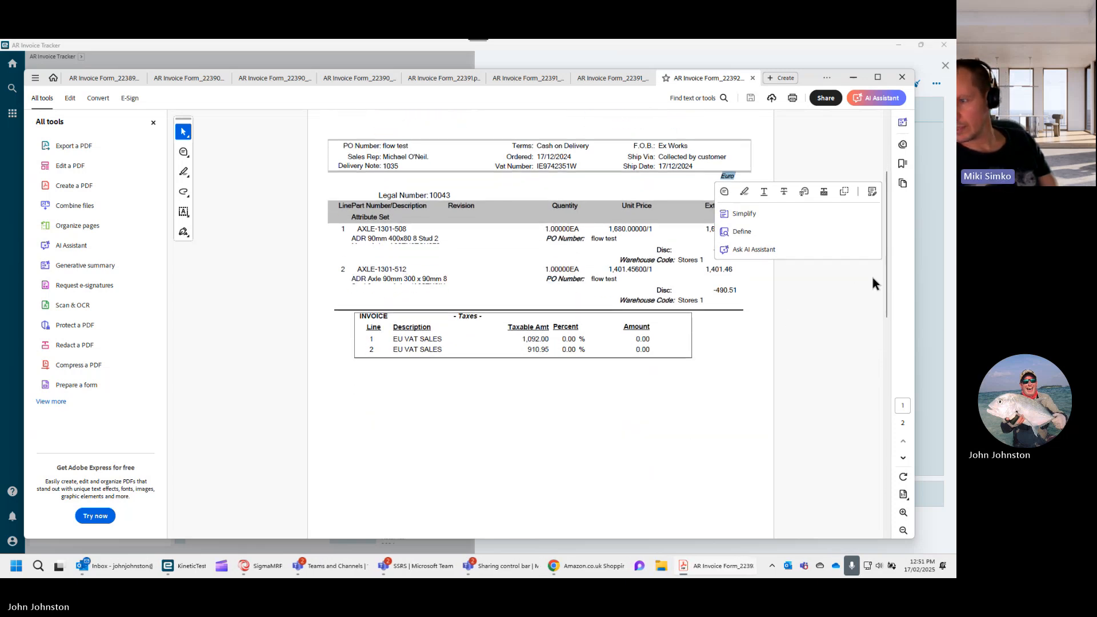
left_click_drag(887, 284, 880, 470)
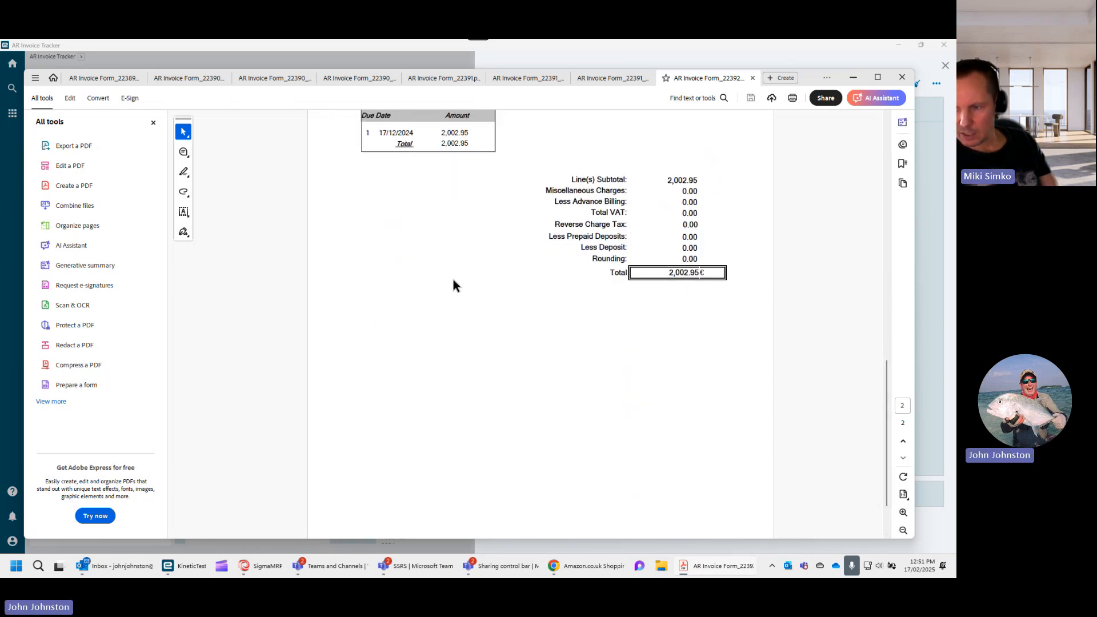
scroll(453, 284, "down", 1)
scroll(490, 274, "up", 5)
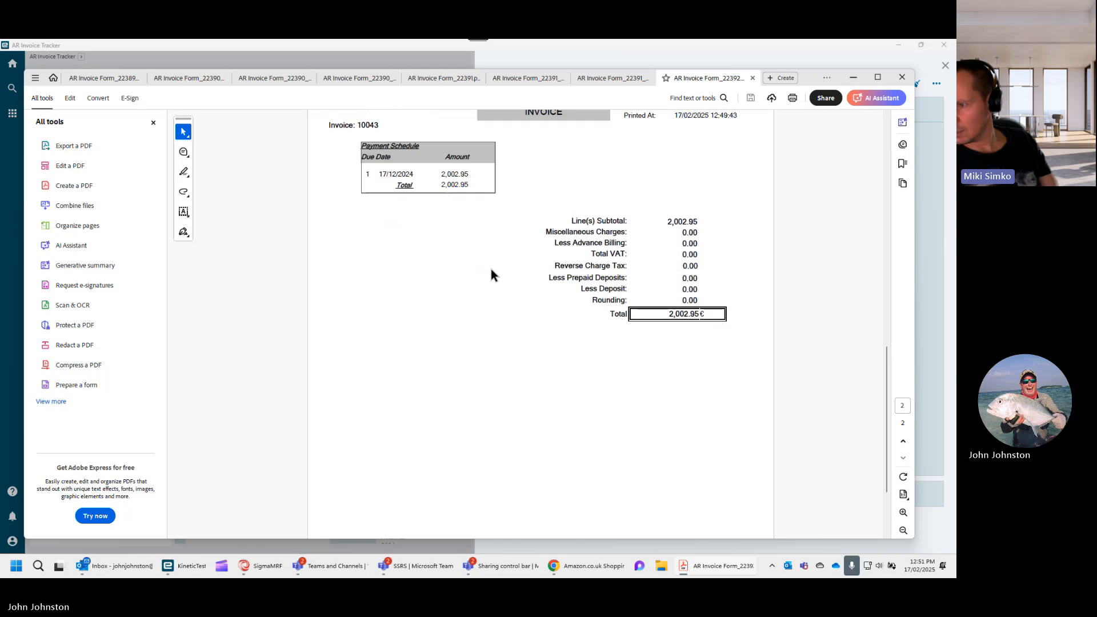
scroll(491, 274, "up", 4)
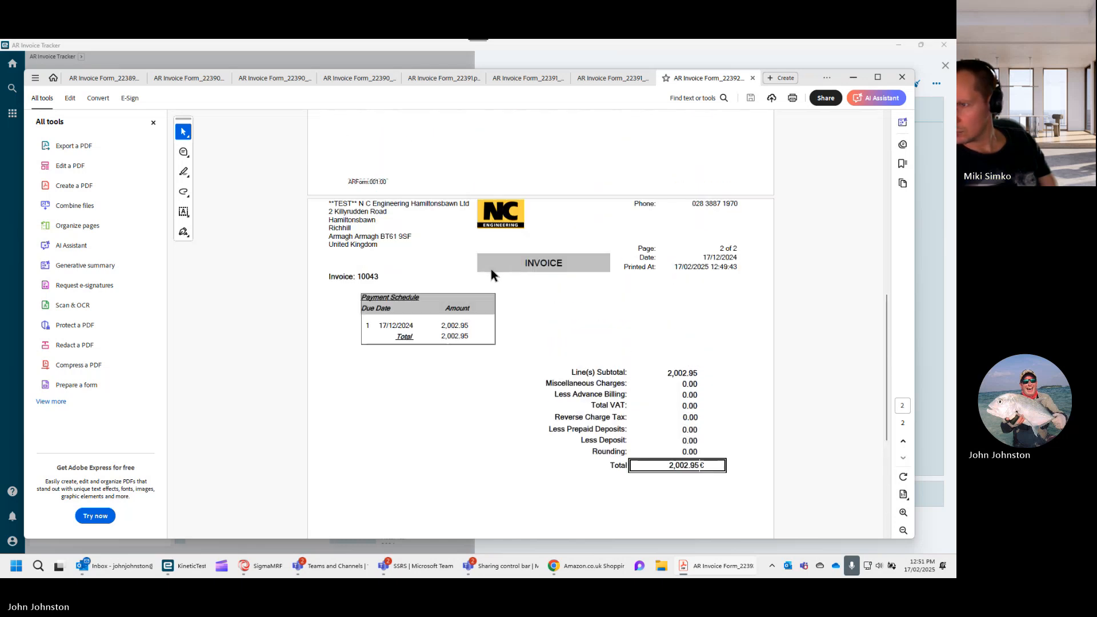
- Return to AR Invoice Tracker, close the print options for invoice 10043 and open invoice 10065
left_click(860, 75)
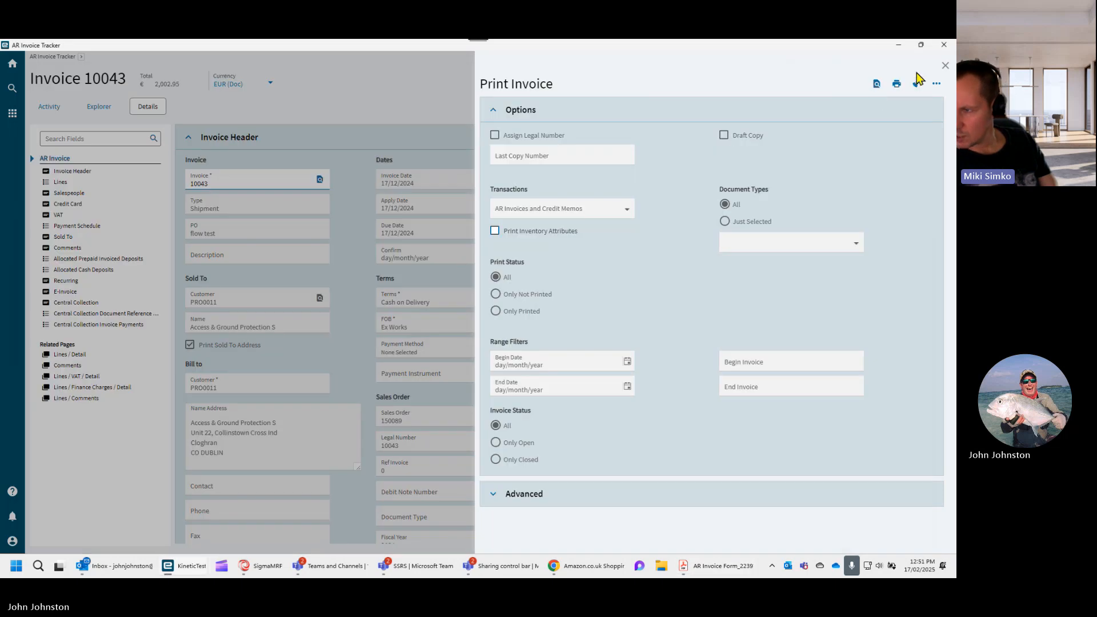
left_click(944, 67)
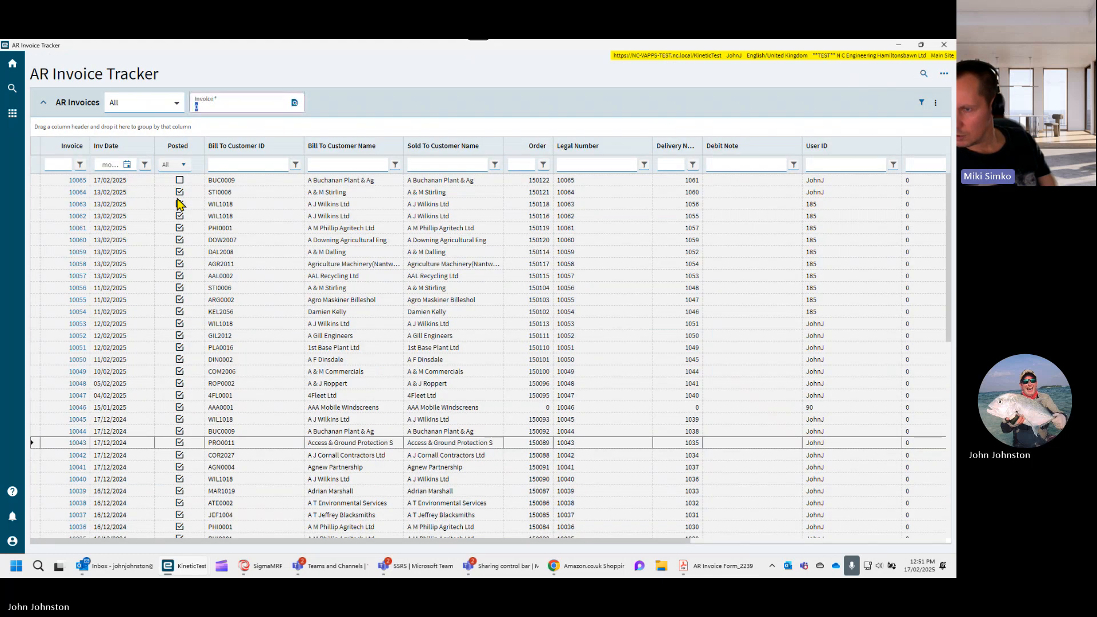
left_click(78, 181)
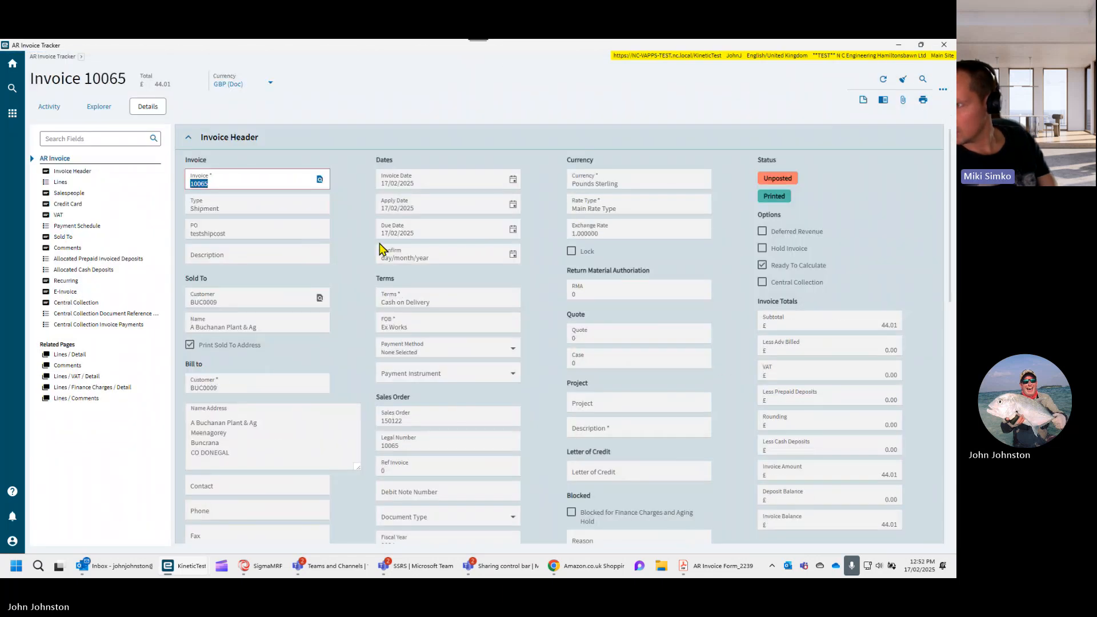
left_click(56, 57)
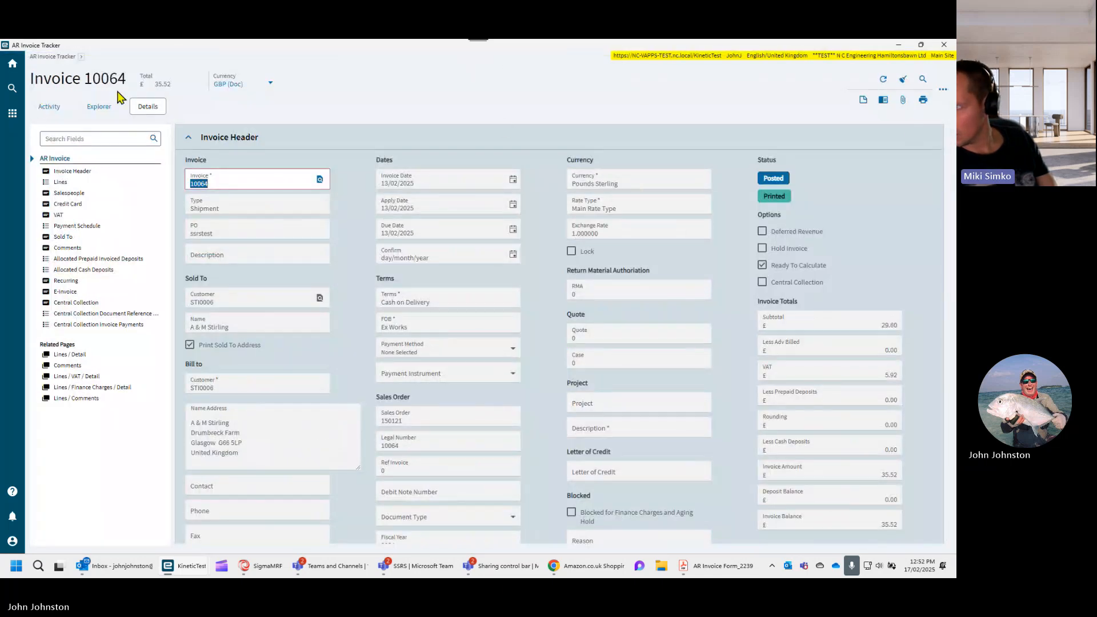
left_click(81, 56)
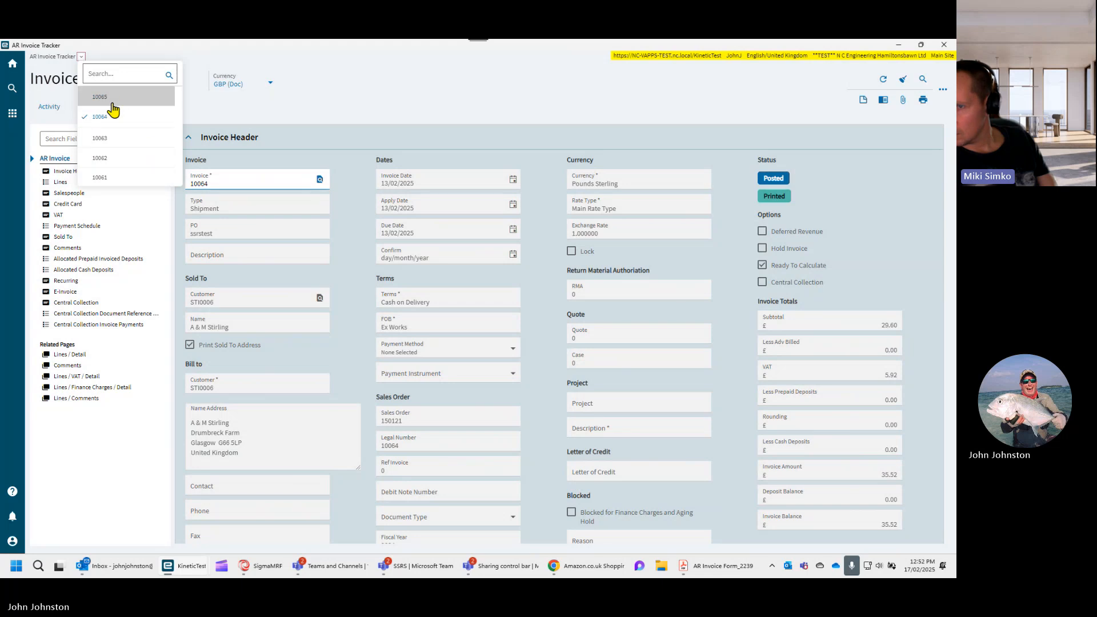
left_click(112, 105)
- Generate a print preview of invoice 10065 with the default options and close the print options
left_click(923, 101)
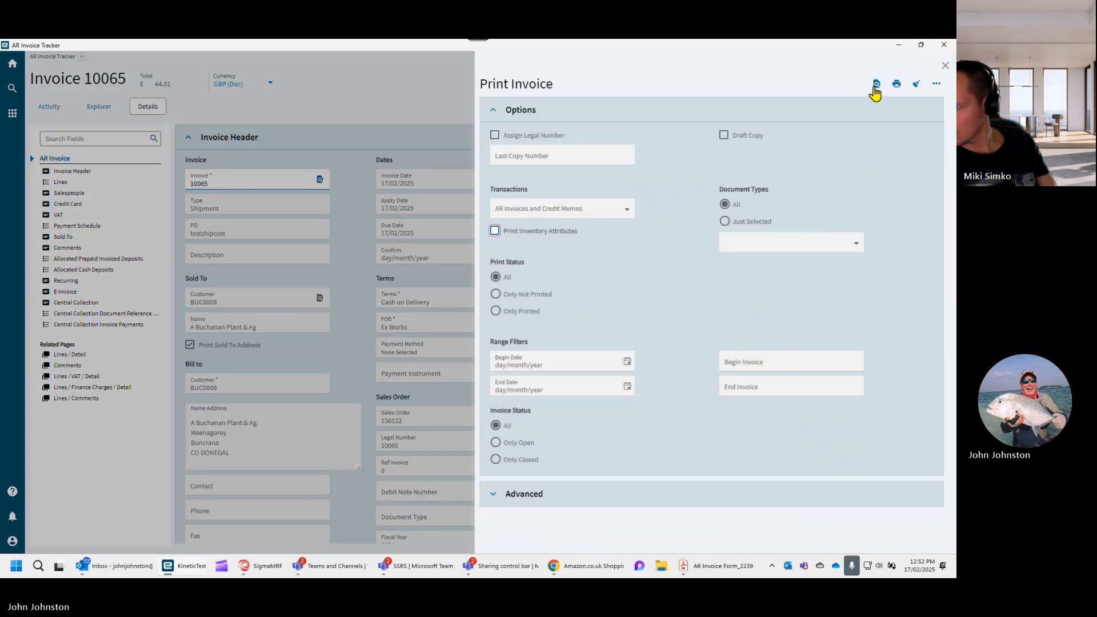
left_click(876, 86)
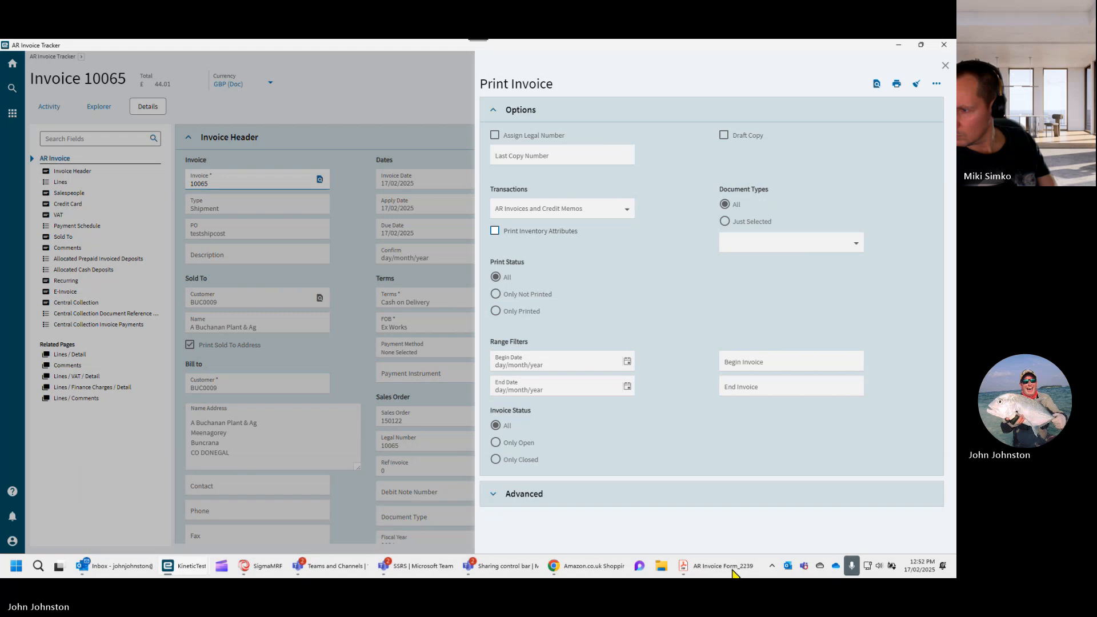
left_click(945, 65)
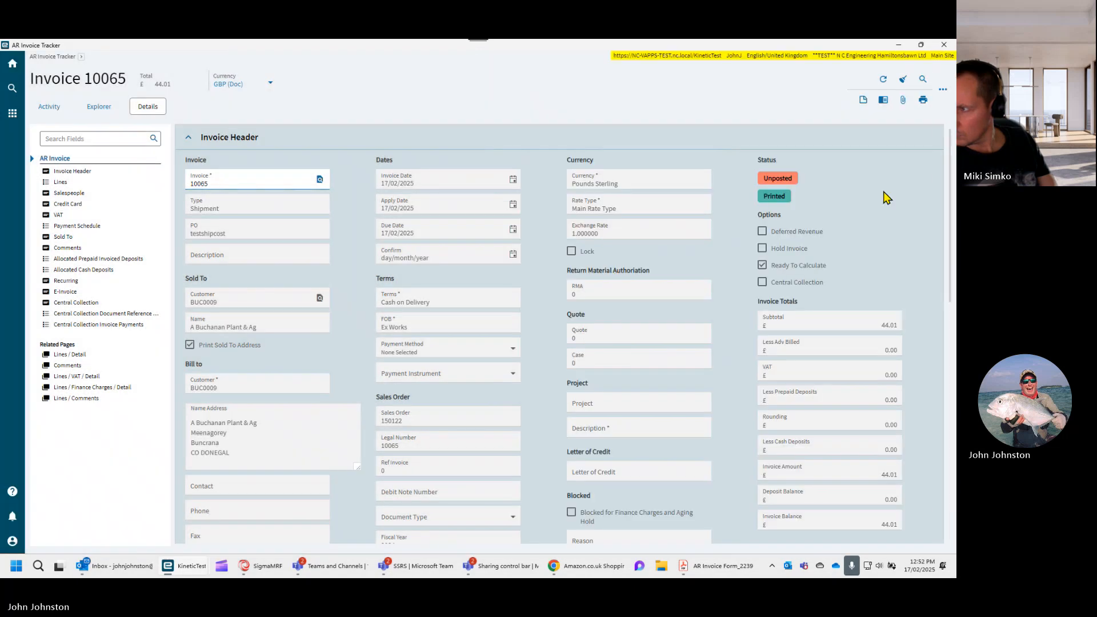
- Review the newly generated invoice 10065 PDF, checking its currency, charges and payment schedule
left_click(726, 567)
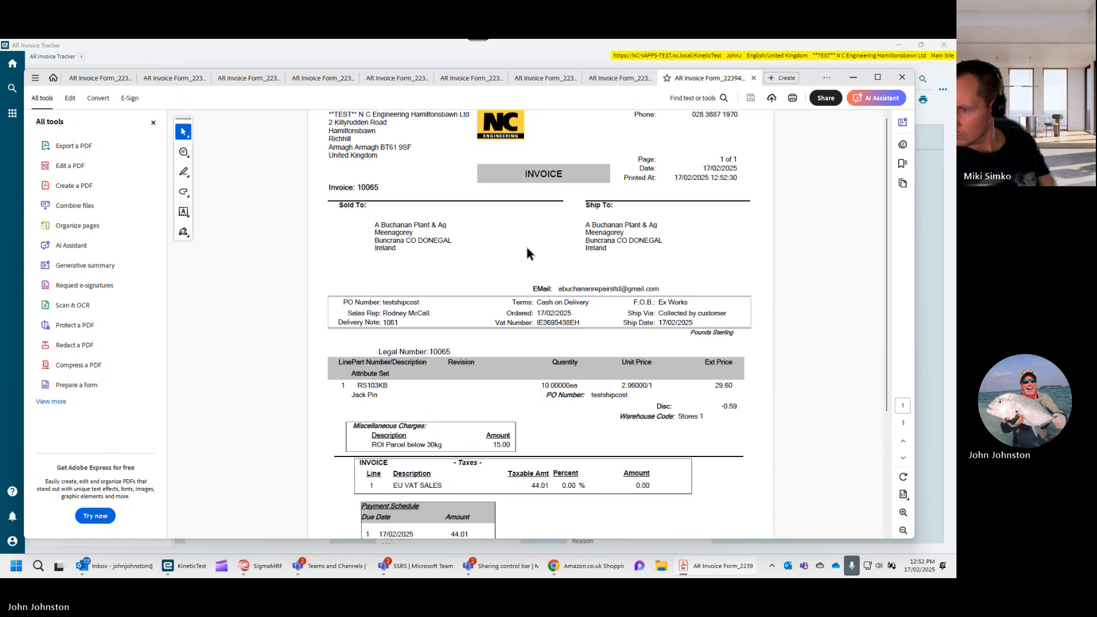
scroll(537, 259, "down", 2)
scroll(538, 258, "down", 1)
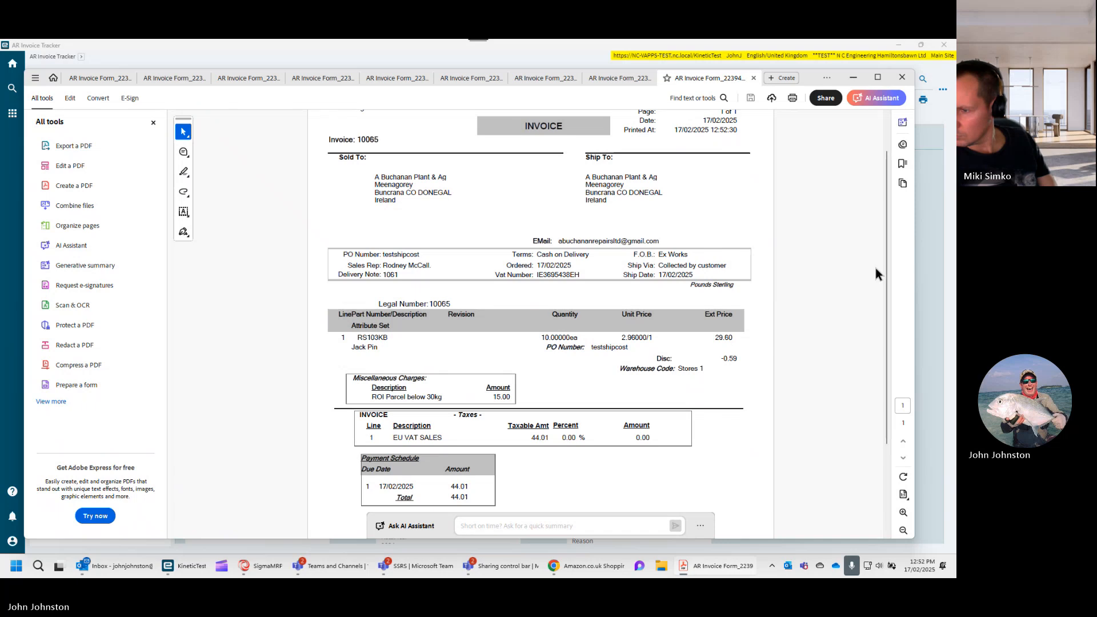
scroll(875, 268, "down", 2)
left_click_drag(906, 446, 914, 194)
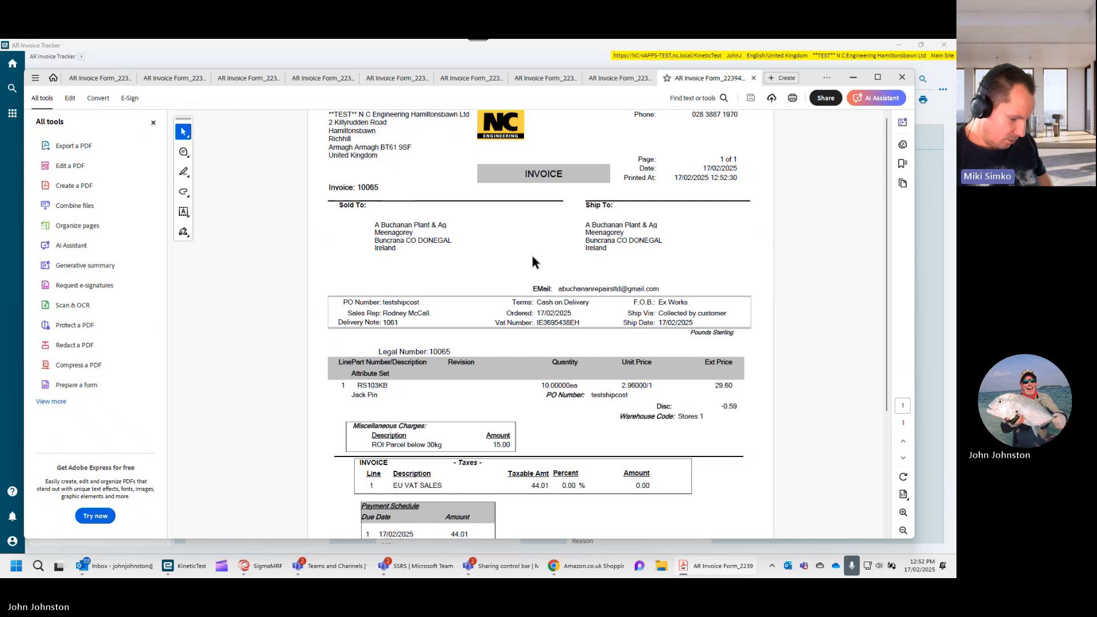
- Leave the PDF and return to the main Kinetic window, search its menu for "repo" and open Report Style
left_click(851, 78)
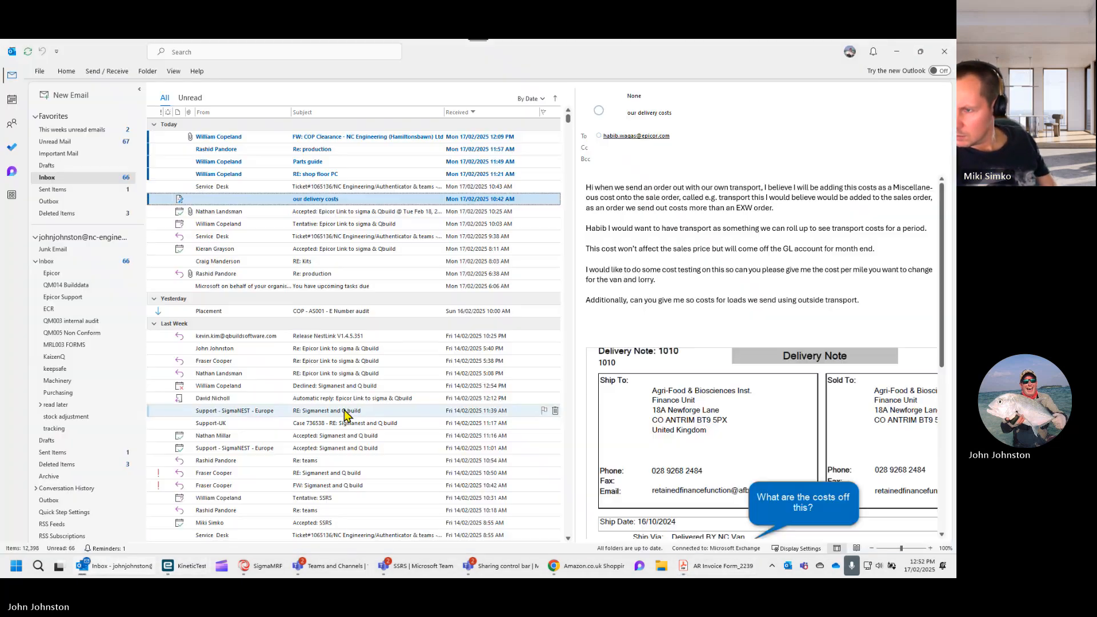
left_click(898, 45)
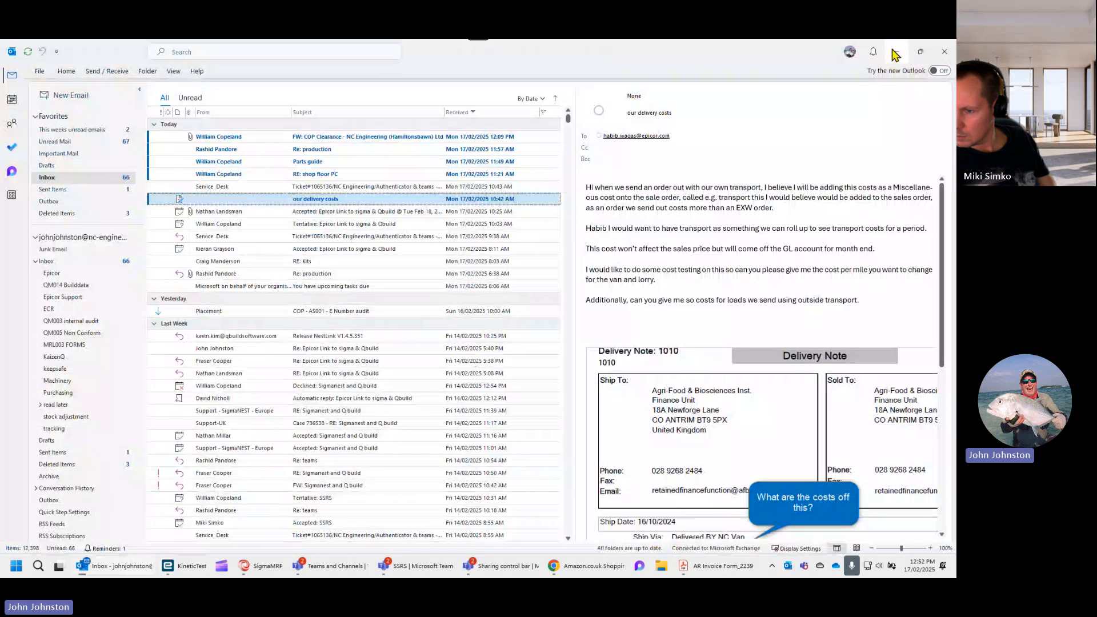
key("alt+Tab")
left_click(159, 94)
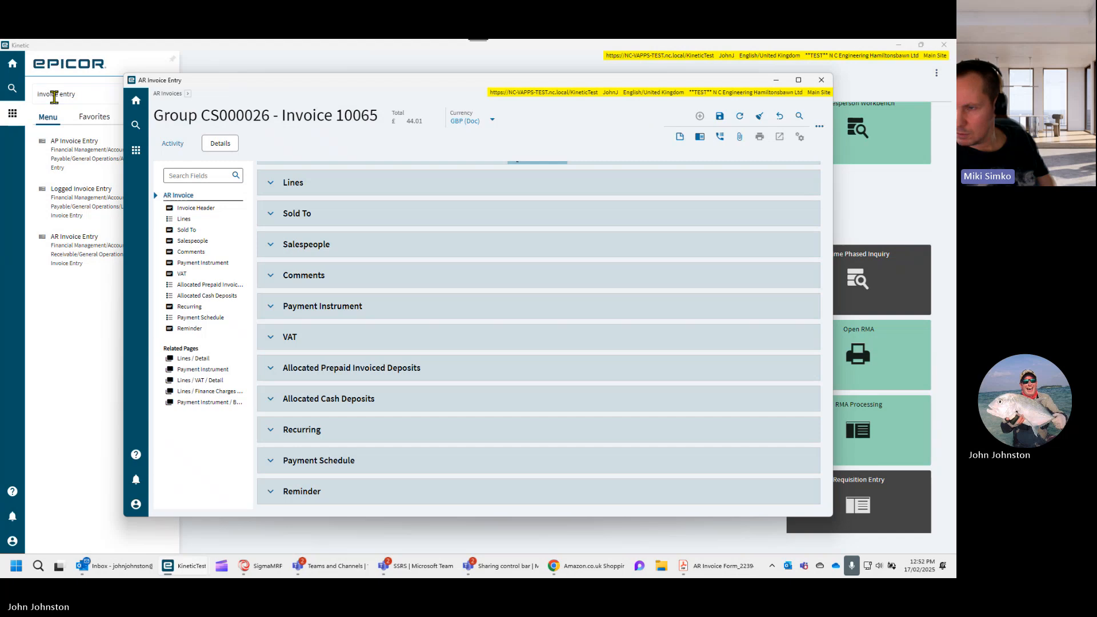
left_click_drag(80, 96, 2, 99)
type("repo")
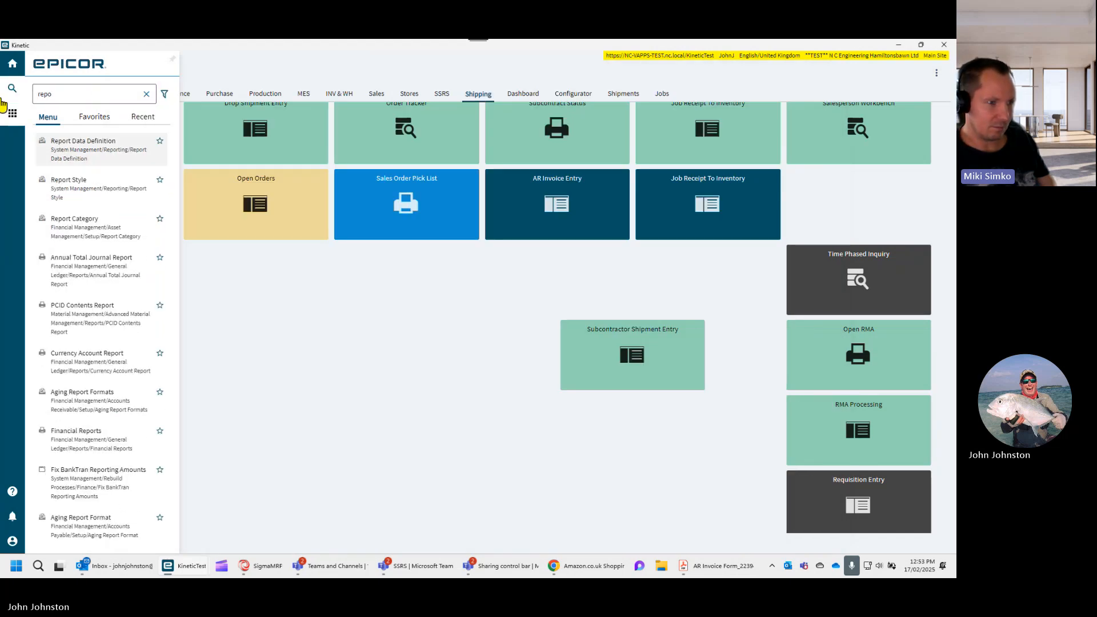
left_click(70, 181)
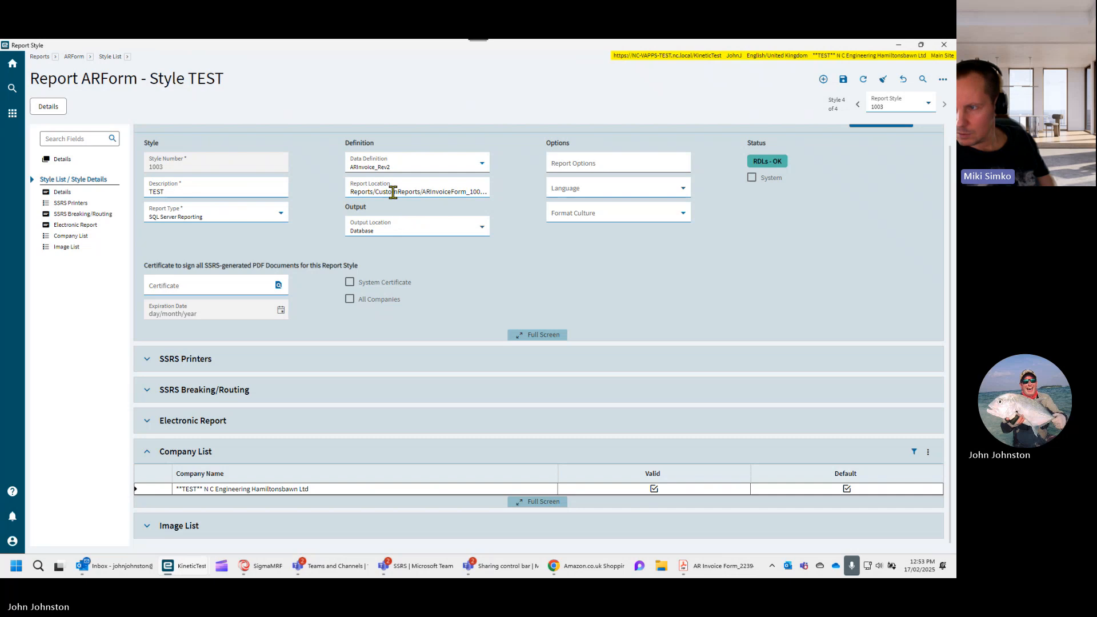
- Check the data definition choices of ARForm style TEST, keeping ARInvoice_Rev2 selected
left_click(407, 164)
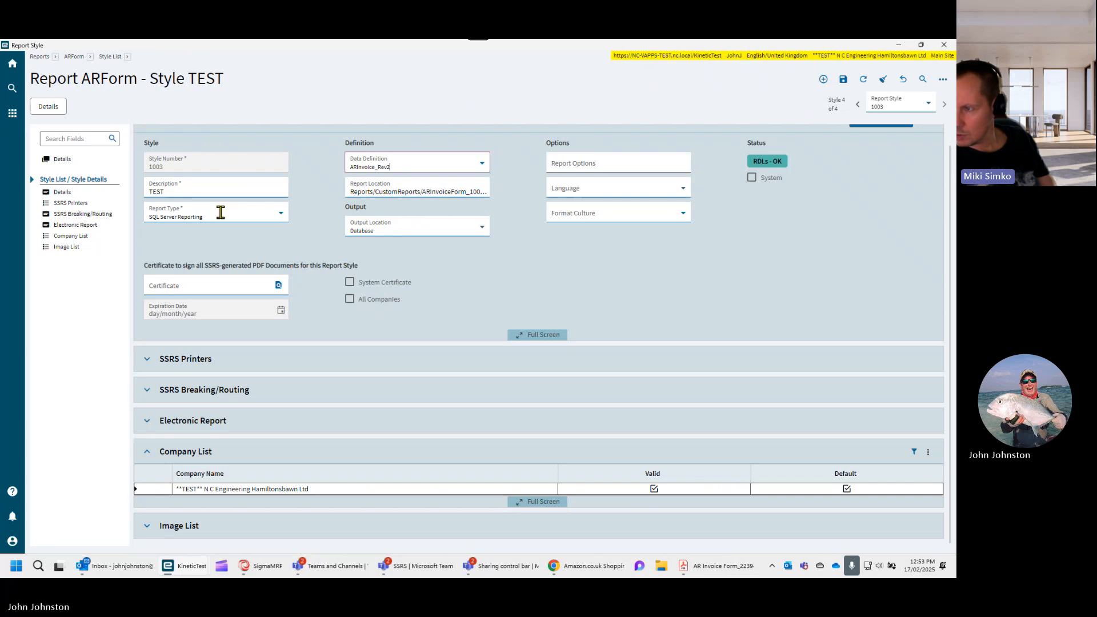
left_click(321, 219)
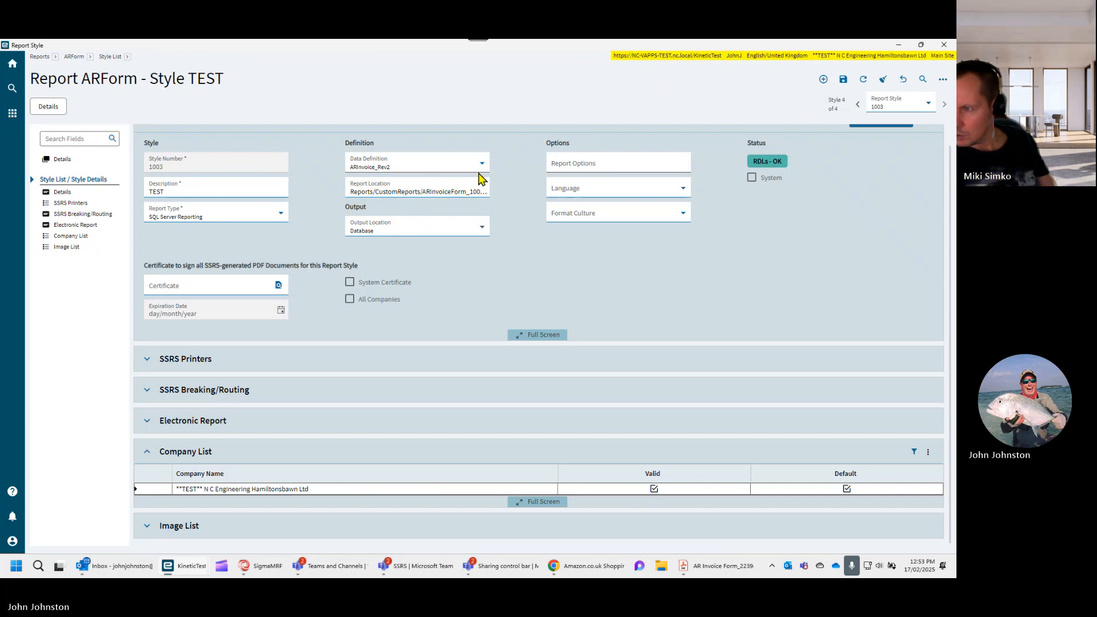
left_click(482, 165)
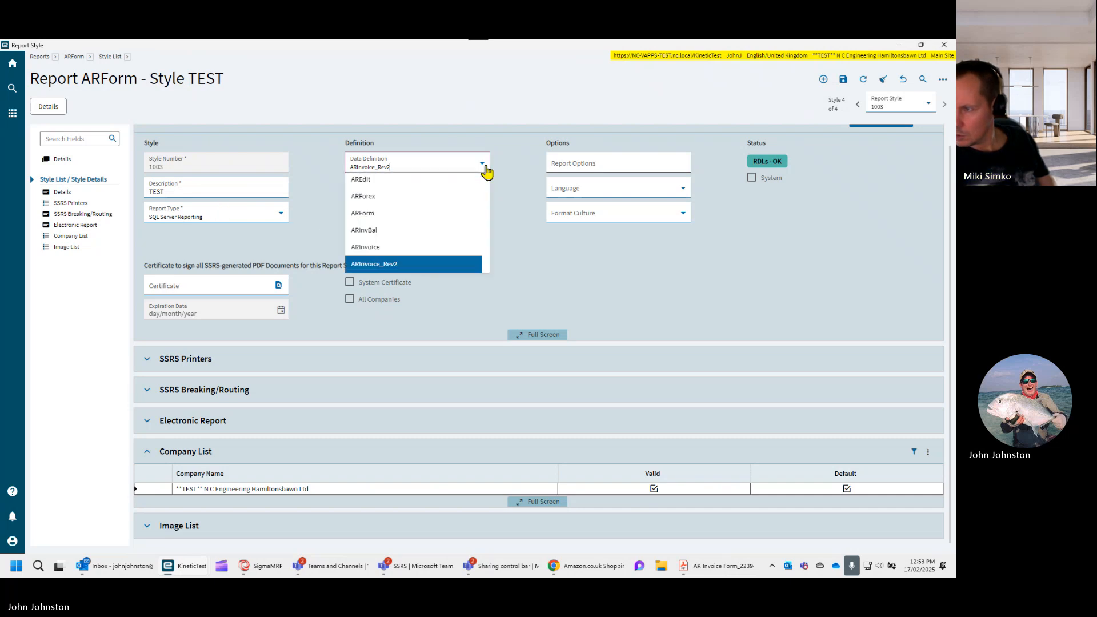
left_click(401, 265)
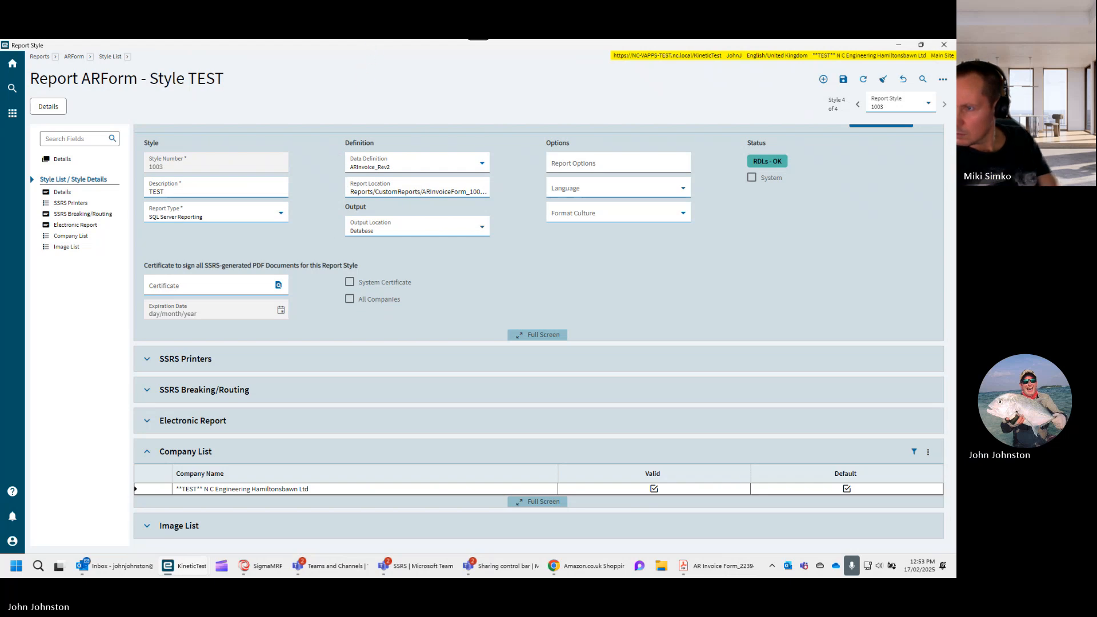
scroll(482, 403, "up", 1)
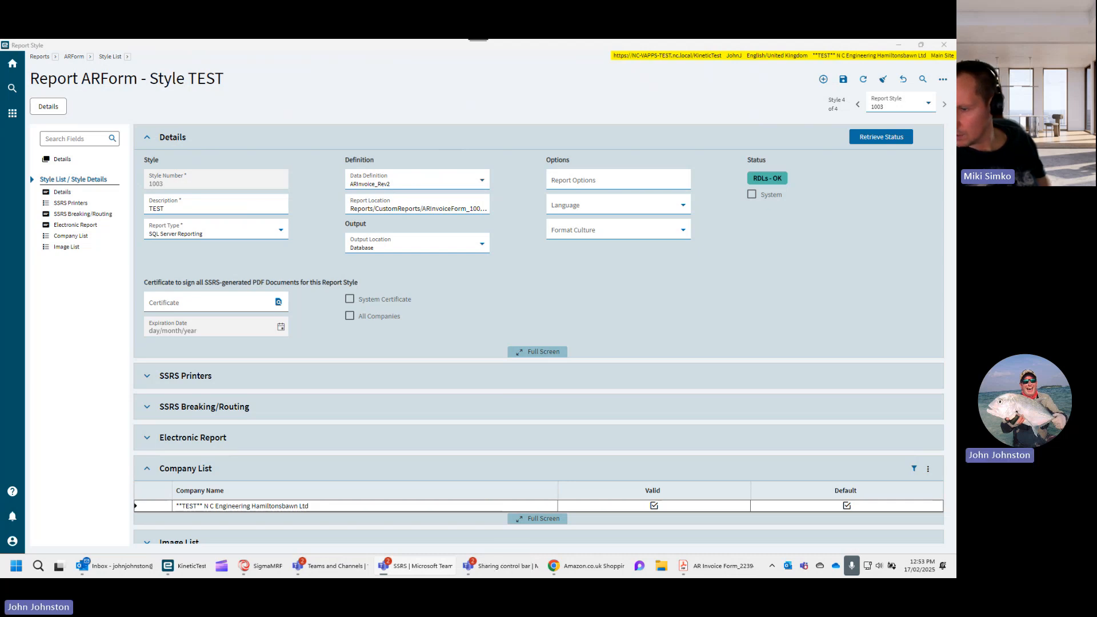
left_click(467, 308)
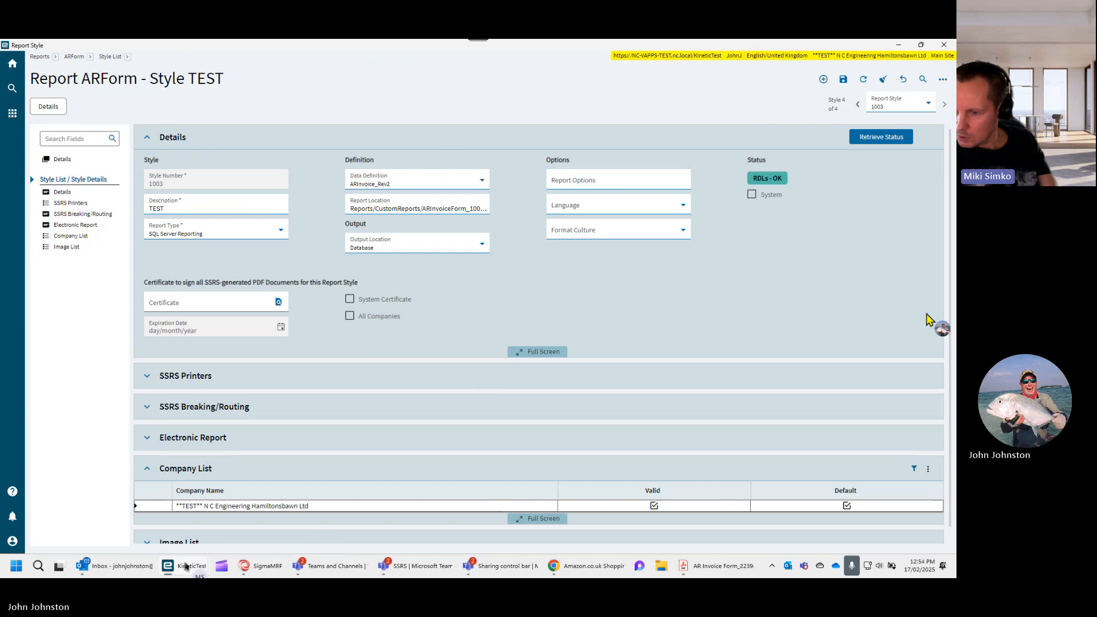
- Open the System Monitor and sort its reports by last action time, newest first
mouse_move(184, 566)
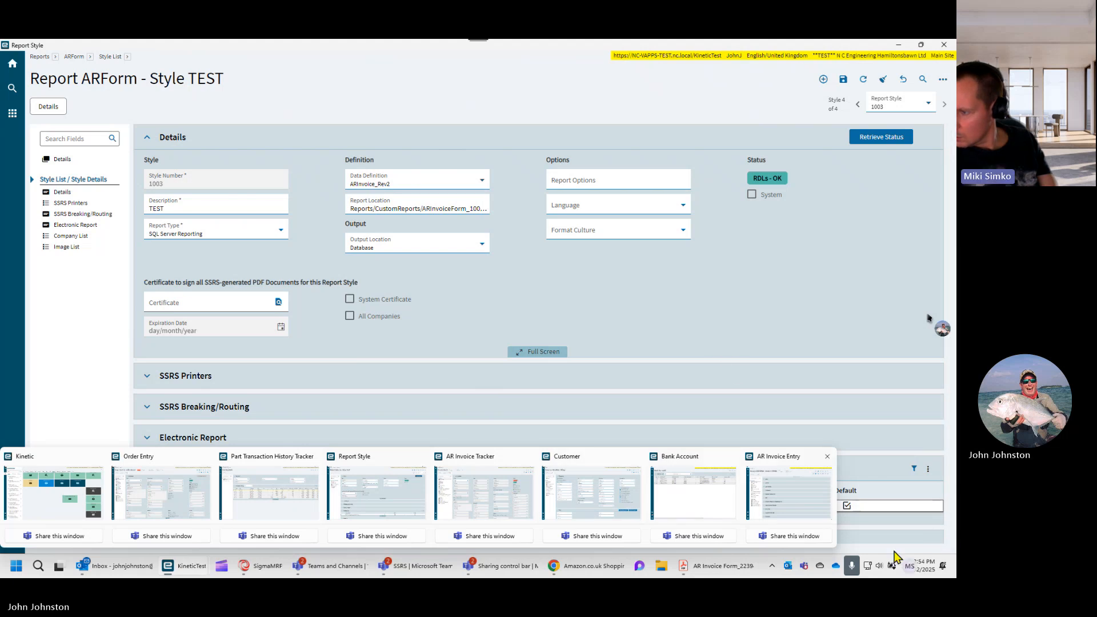
left_click(773, 566)
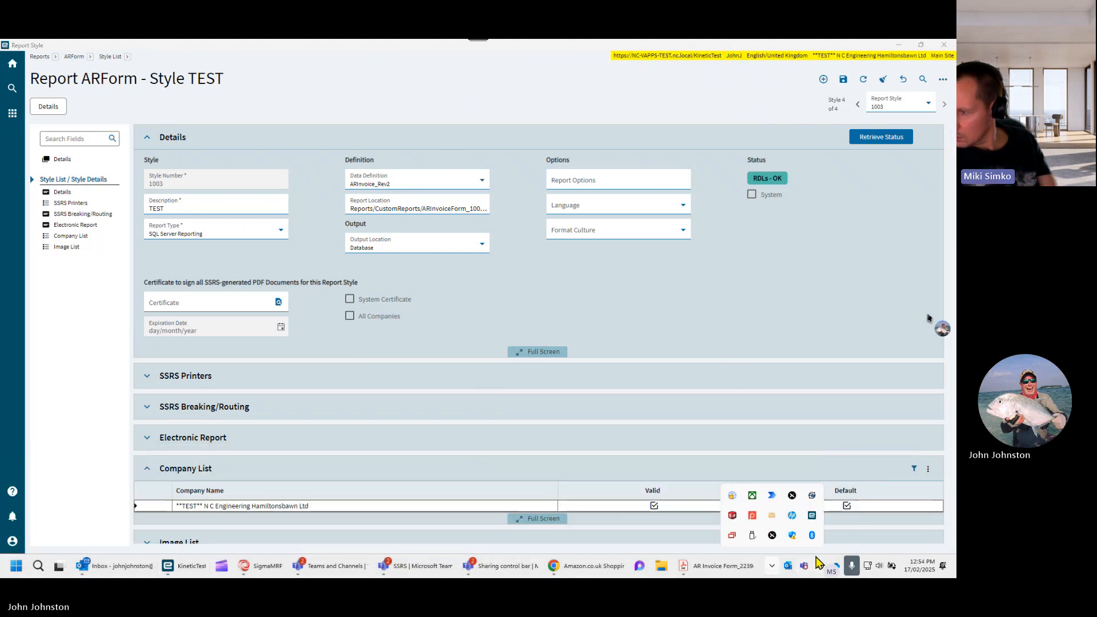
left_click(812, 516)
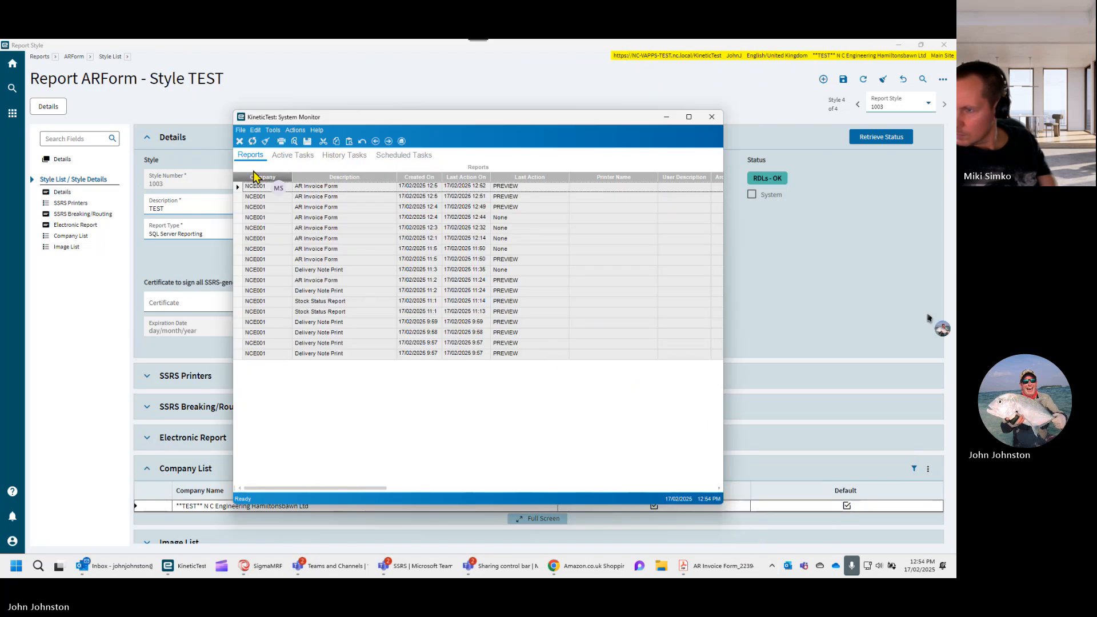
left_click(472, 179)
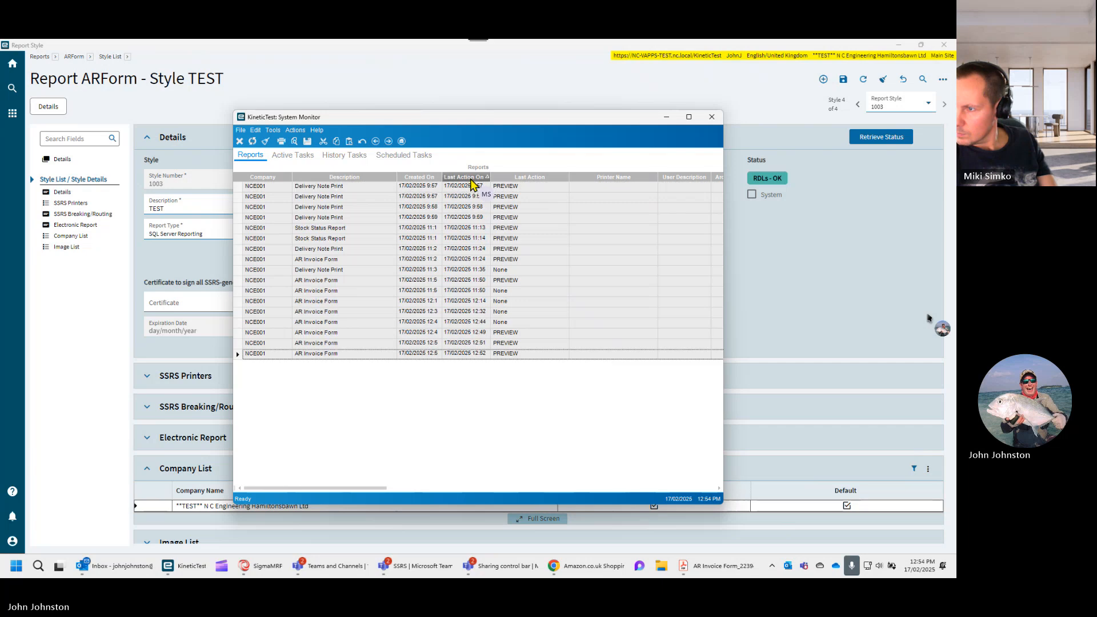
left_click(467, 179)
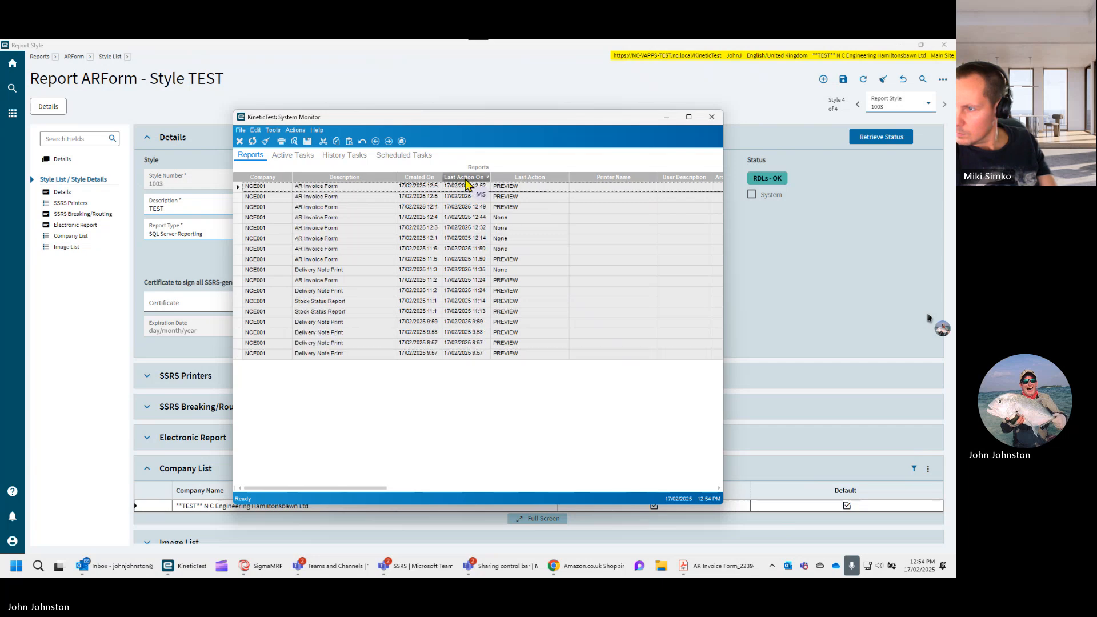
- Run Design SSRS Report on the AR Invoice Form entry last actioned at 12:44, repeating the command
left_click(239, 218)
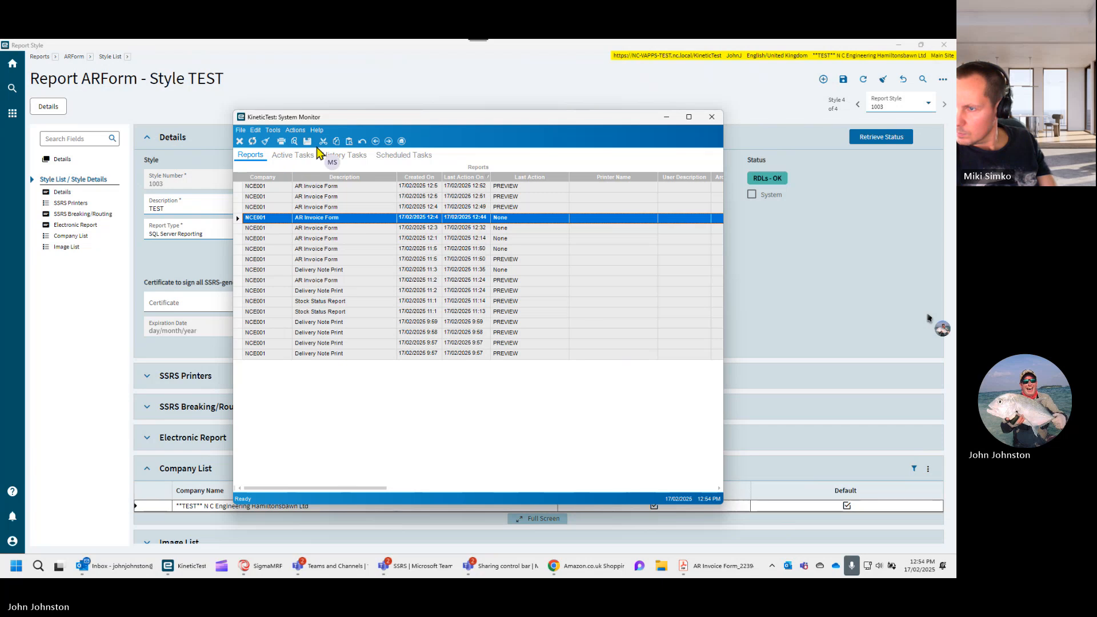
left_click(297, 131)
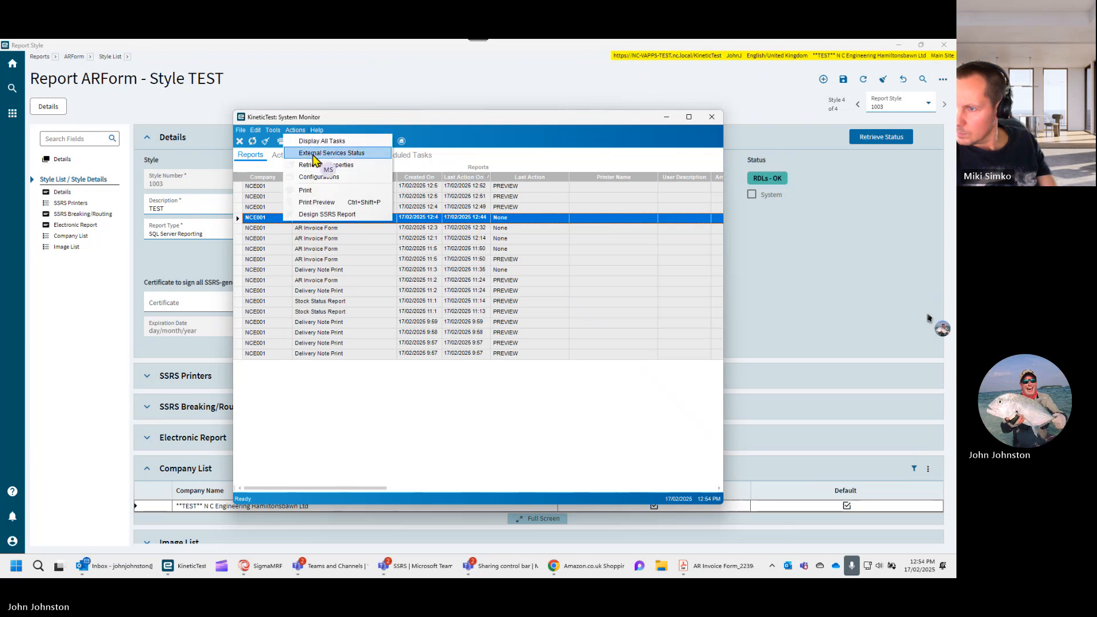
left_click(319, 215)
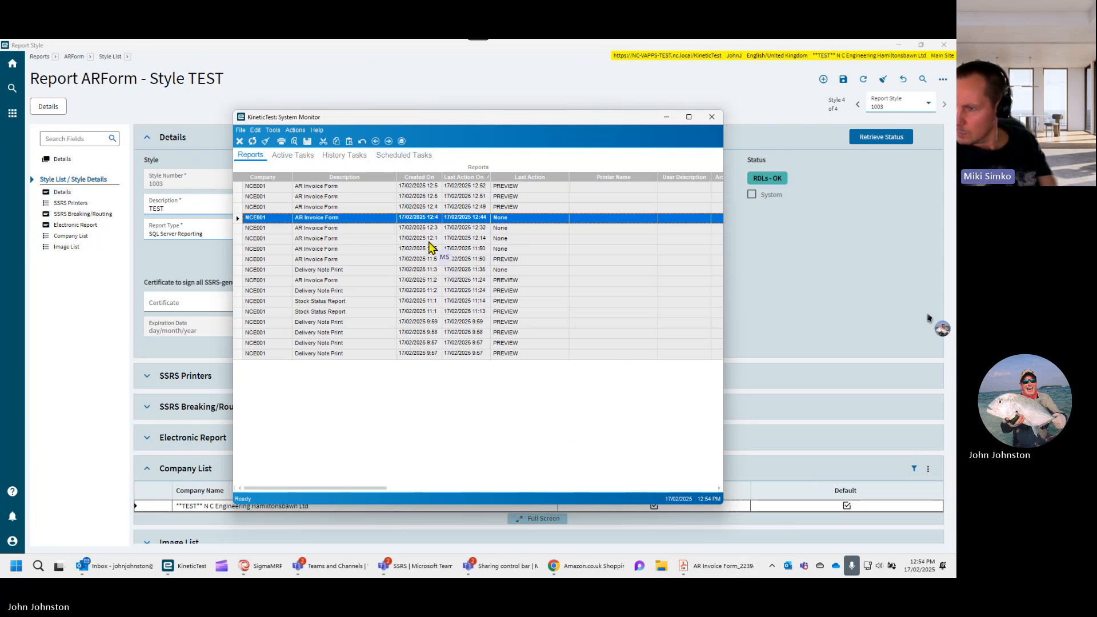
left_click(297, 131)
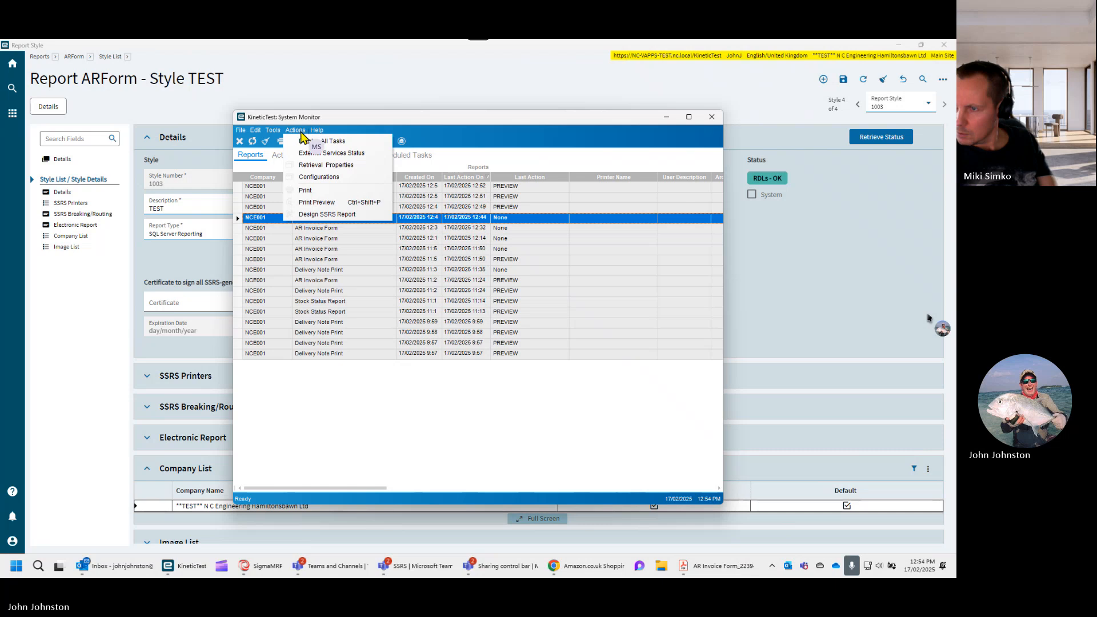
left_click(317, 215)
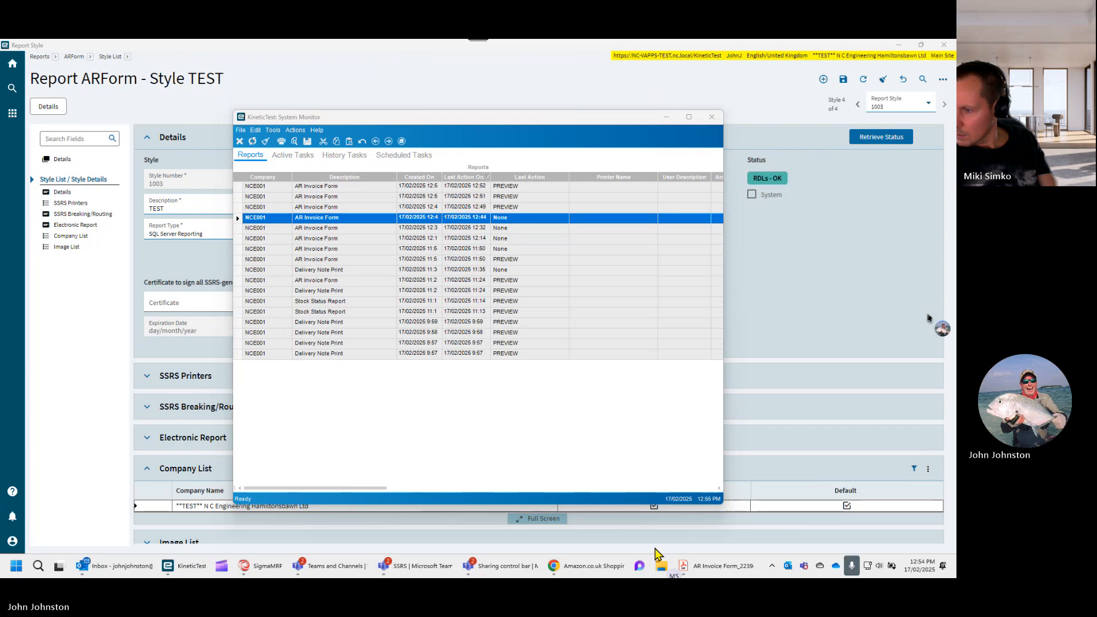
- Switch to File Explorer and open the folder C:\jjepicor\Reports\CustomReports\ARInvoiceForm_1003
left_click(661, 566)
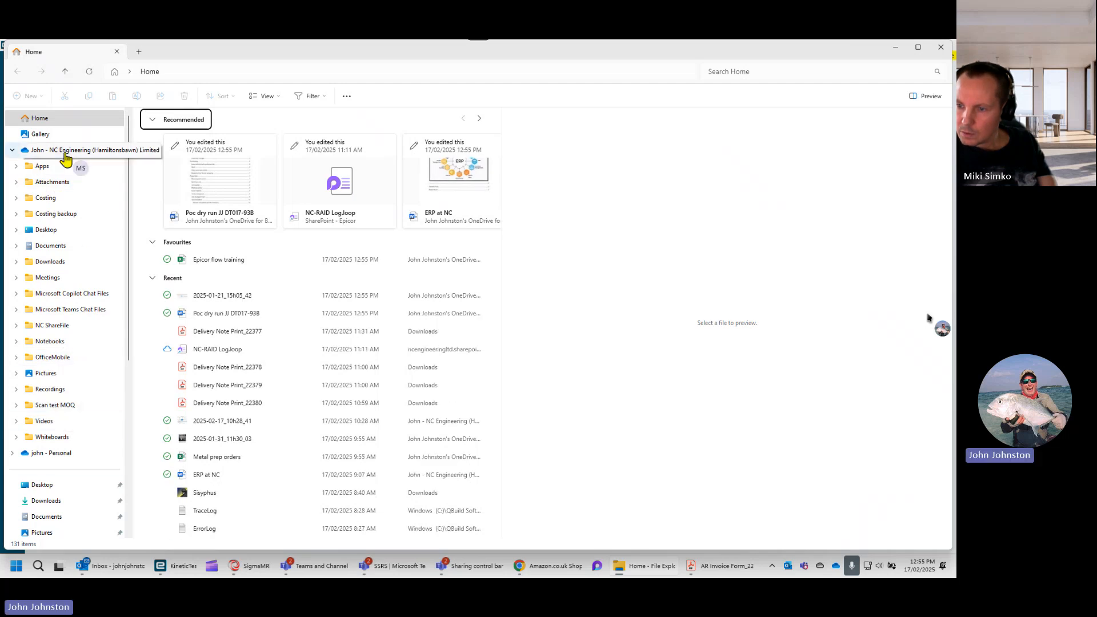
left_click(228, 72)
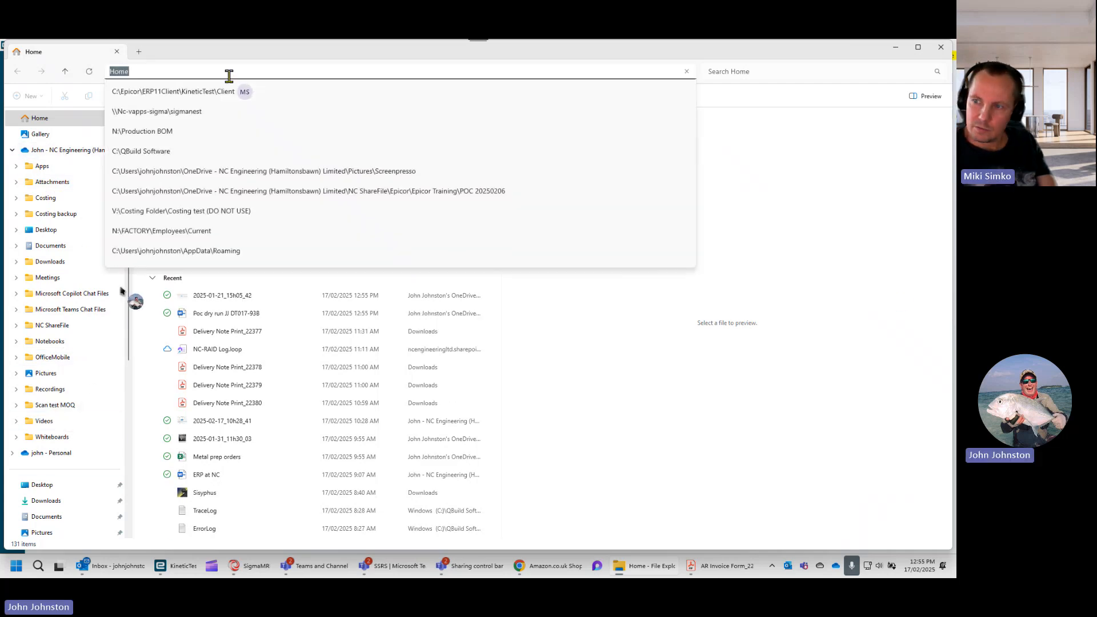
type("\\")
left_click_drag(129, 296, 131, 324)
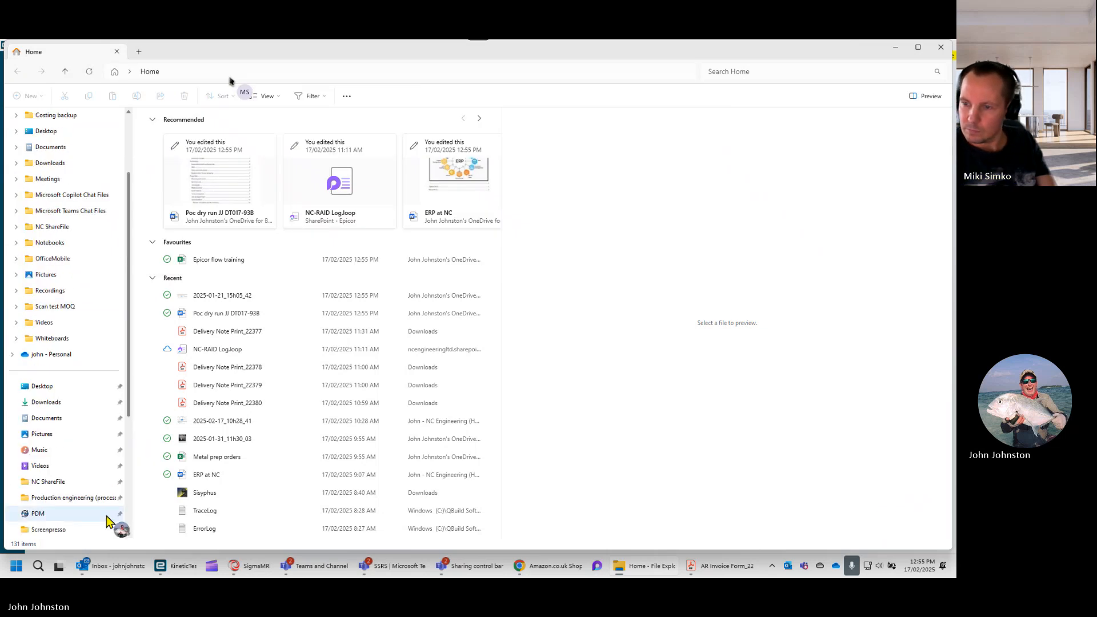
scroll(90, 394, "down", 2)
scroll(58, 443, "down", 3)
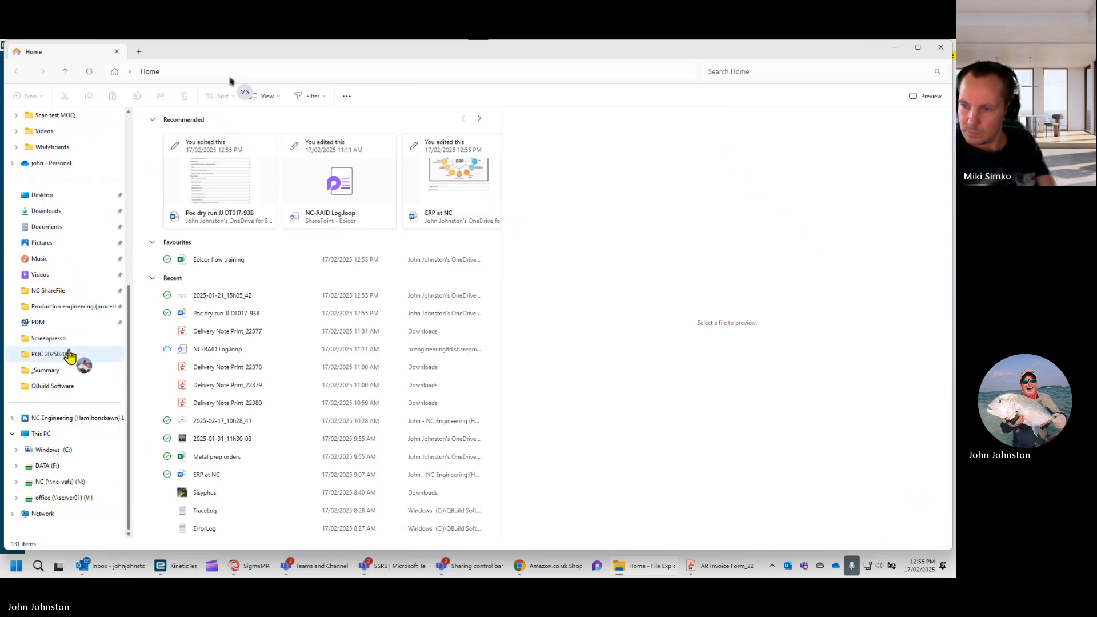
left_click(58, 452)
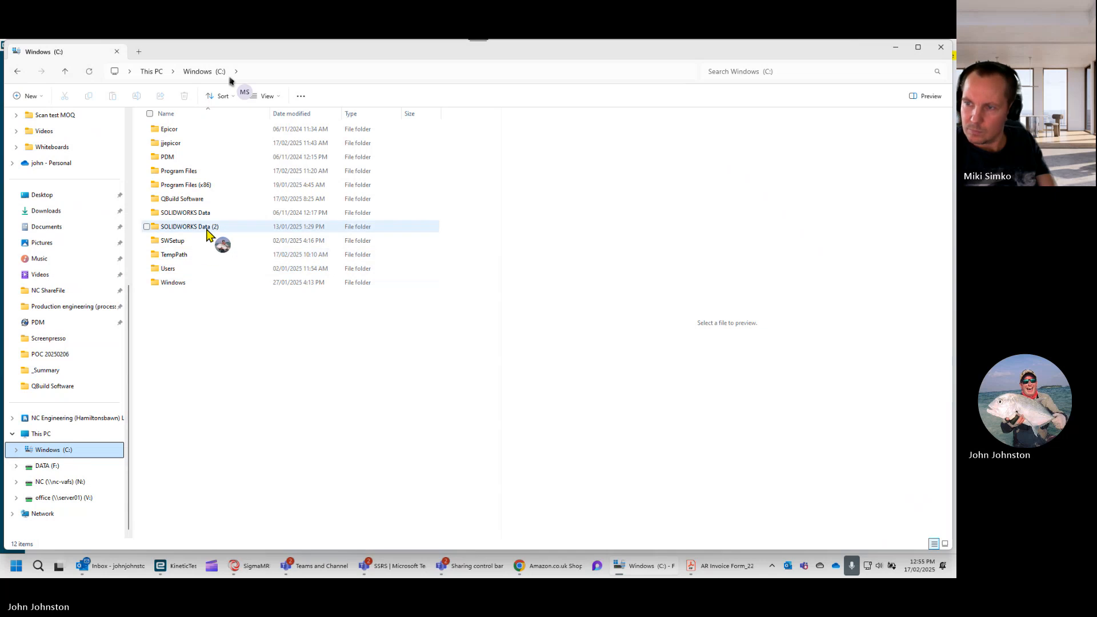
double_click(175, 144)
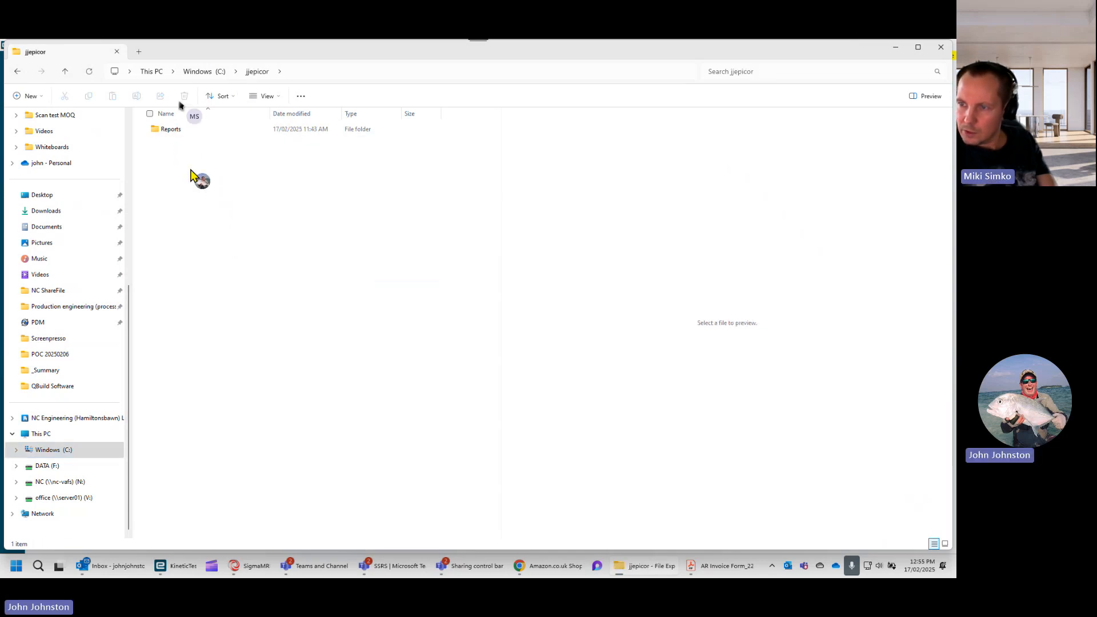
double_click(174, 130)
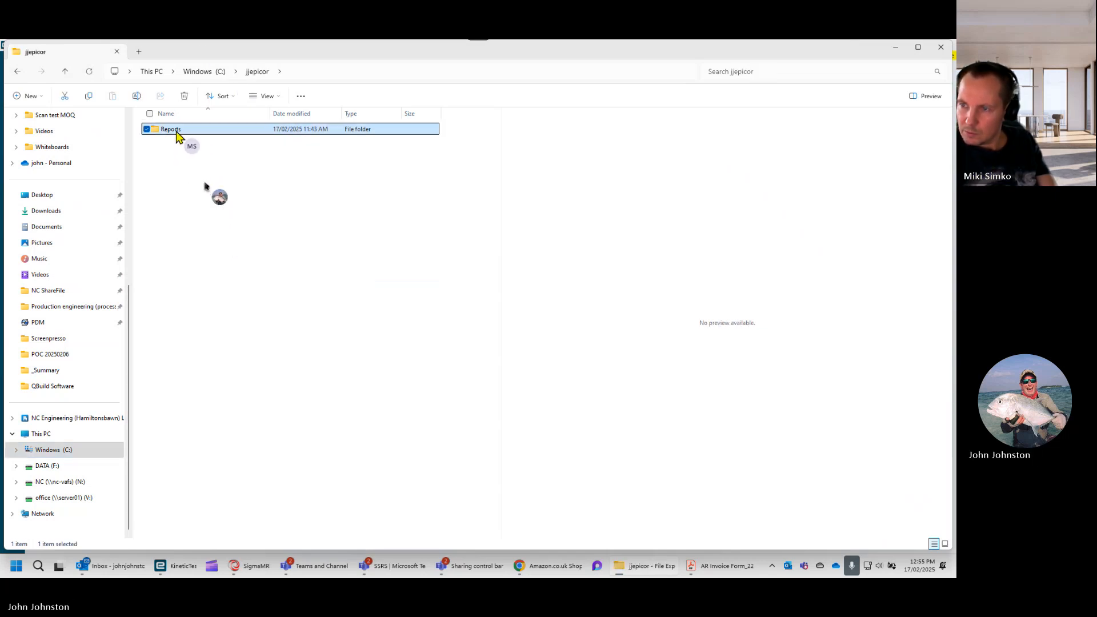
double_click(178, 131)
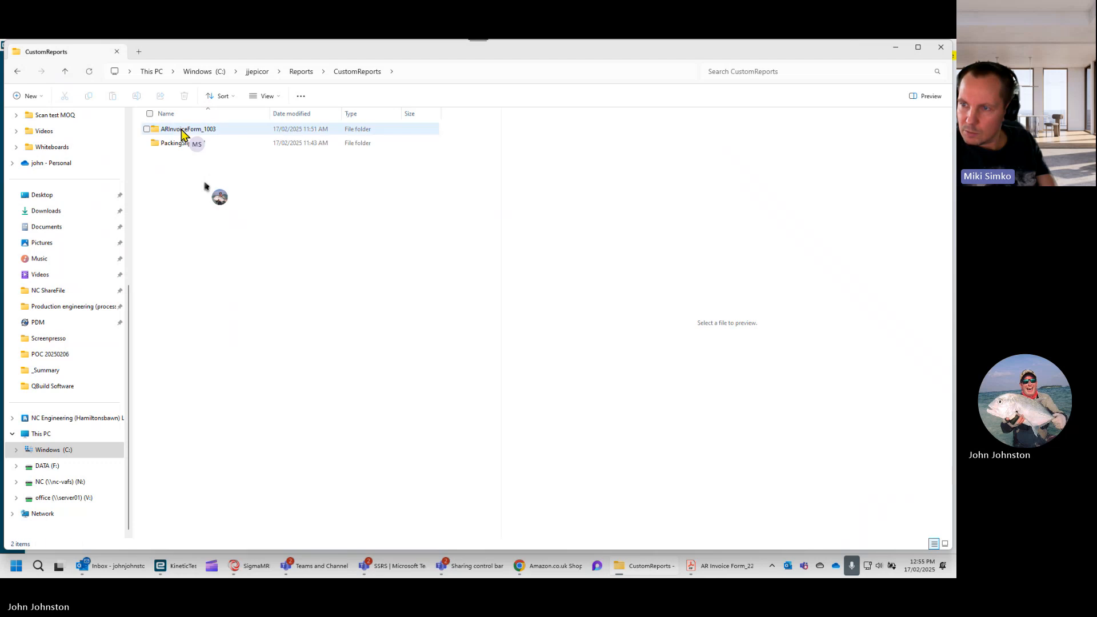
double_click(236, 131)
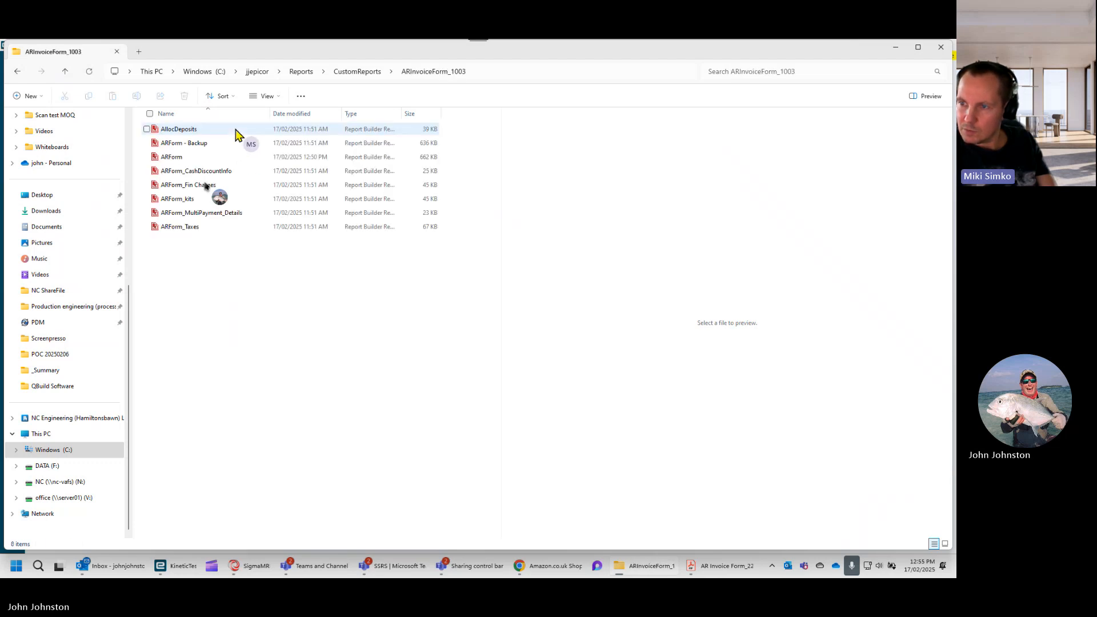
- Open the ARForm report in Report Builder without connecting to a report server, and check the bank details rows near its end
left_click(195, 159)
left_click(195, 160)
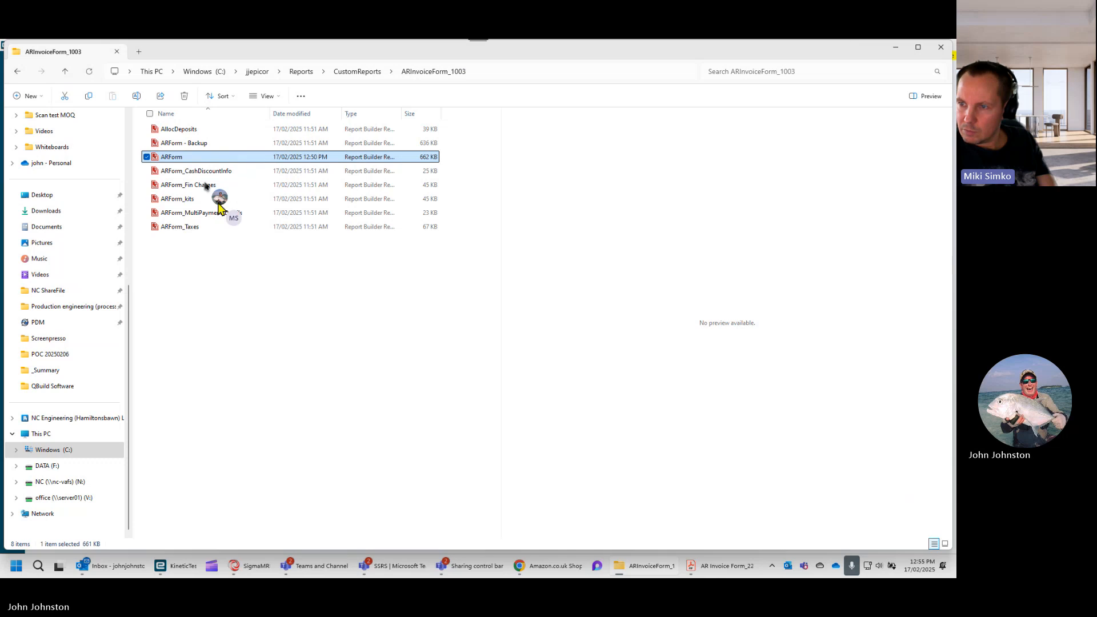
double_click(227, 158)
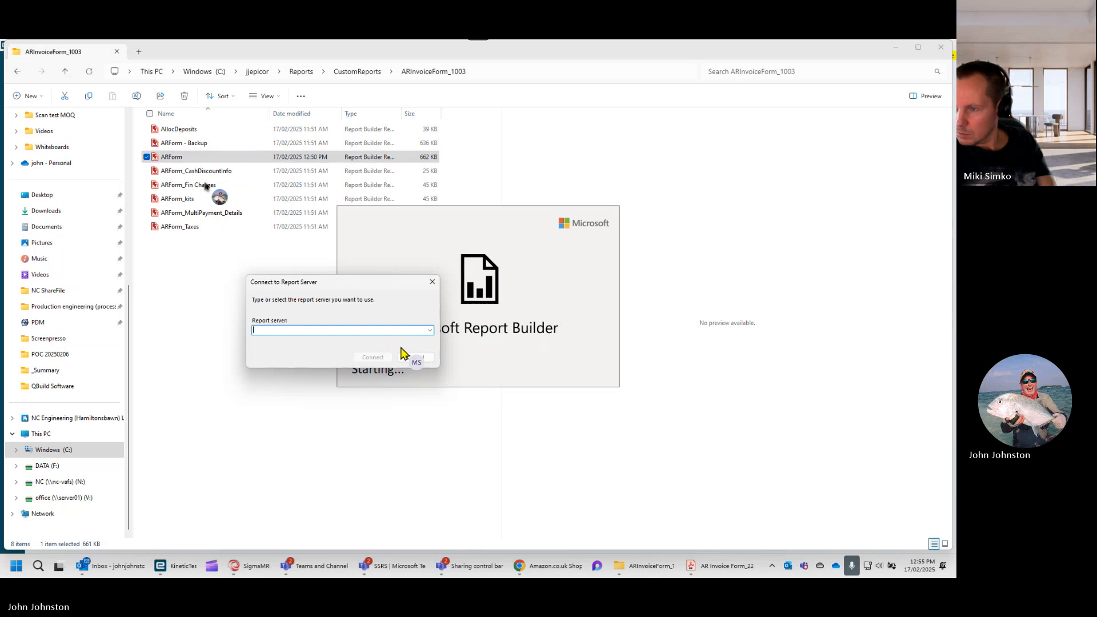
left_click(415, 358)
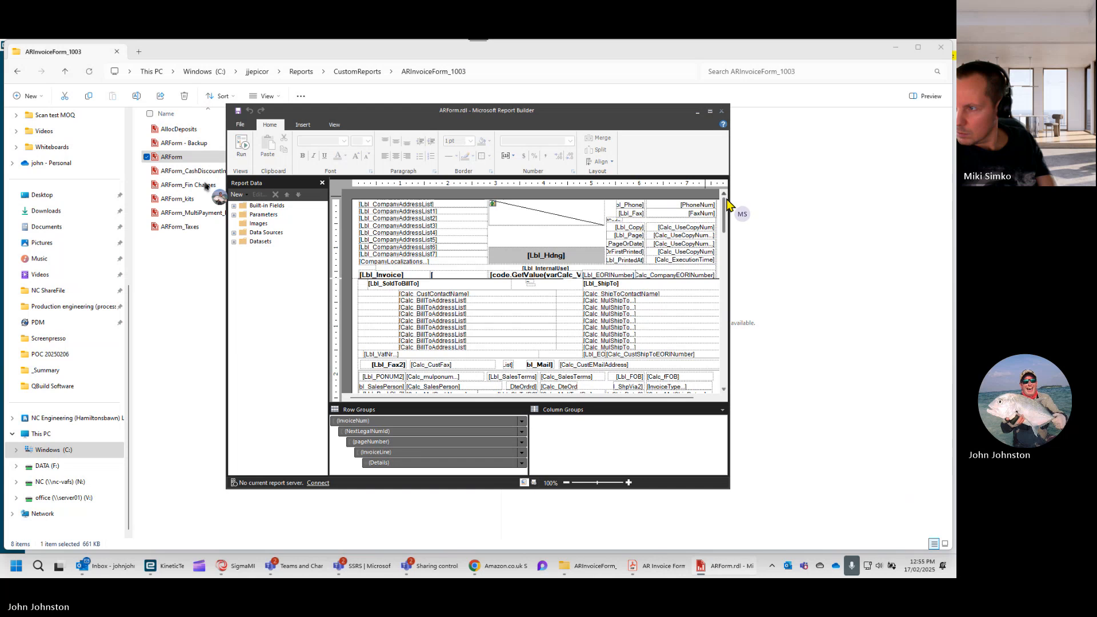
left_click_drag(723, 208, 724, 359)
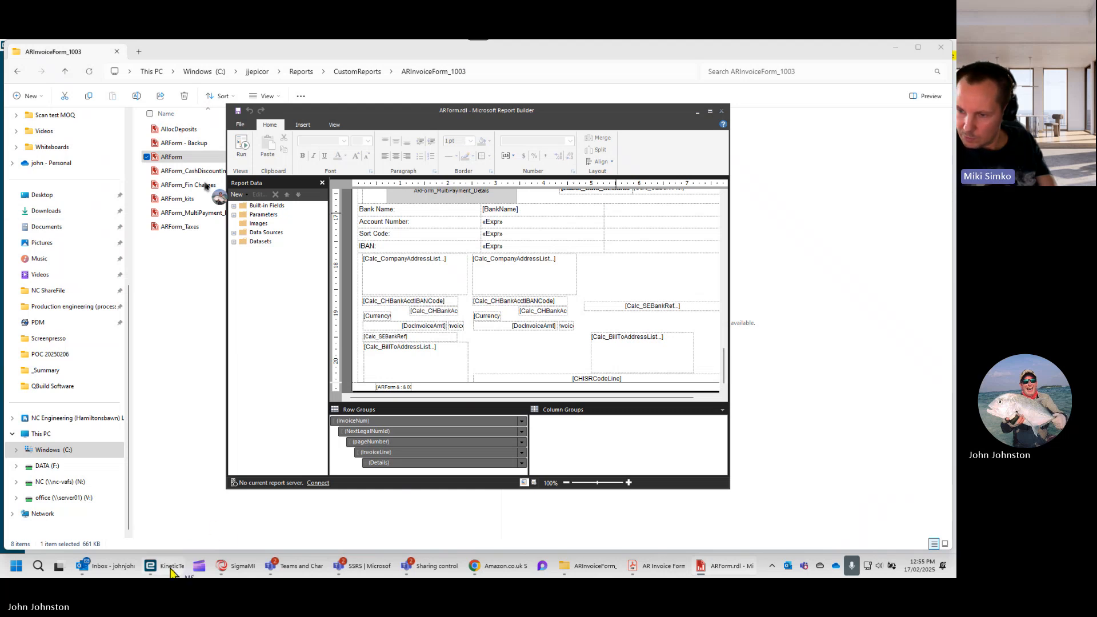
- Return to Kinetic's Report Style, remove the second path Reports/CustomReports/ARPBForm_1003/ARPBForm from style TEST's report location, and save
mouse_move(171, 572)
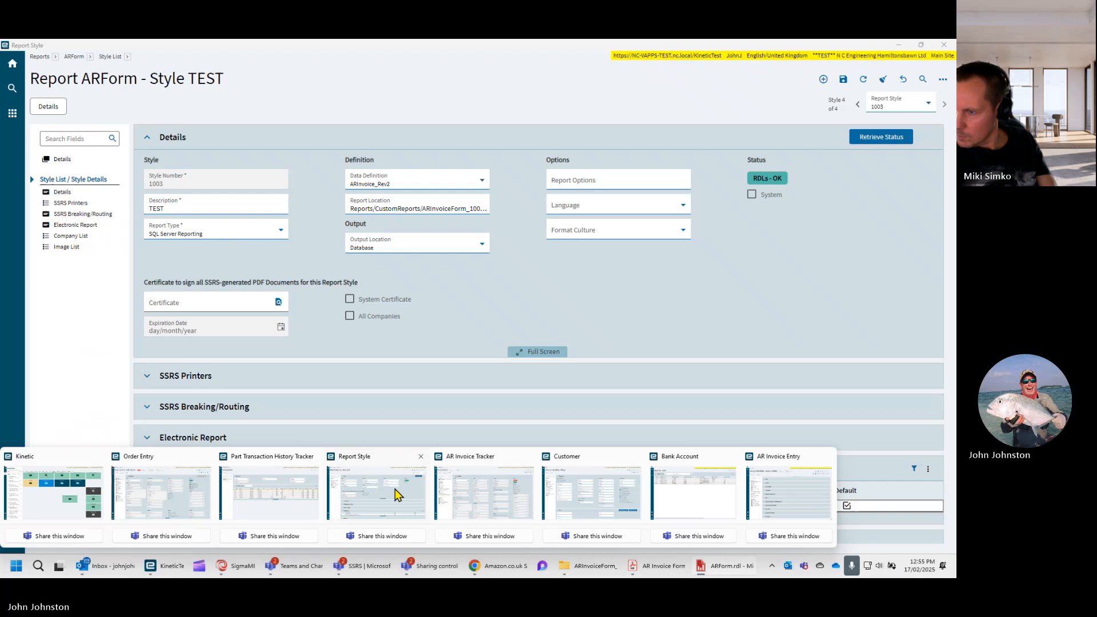
left_click(396, 495)
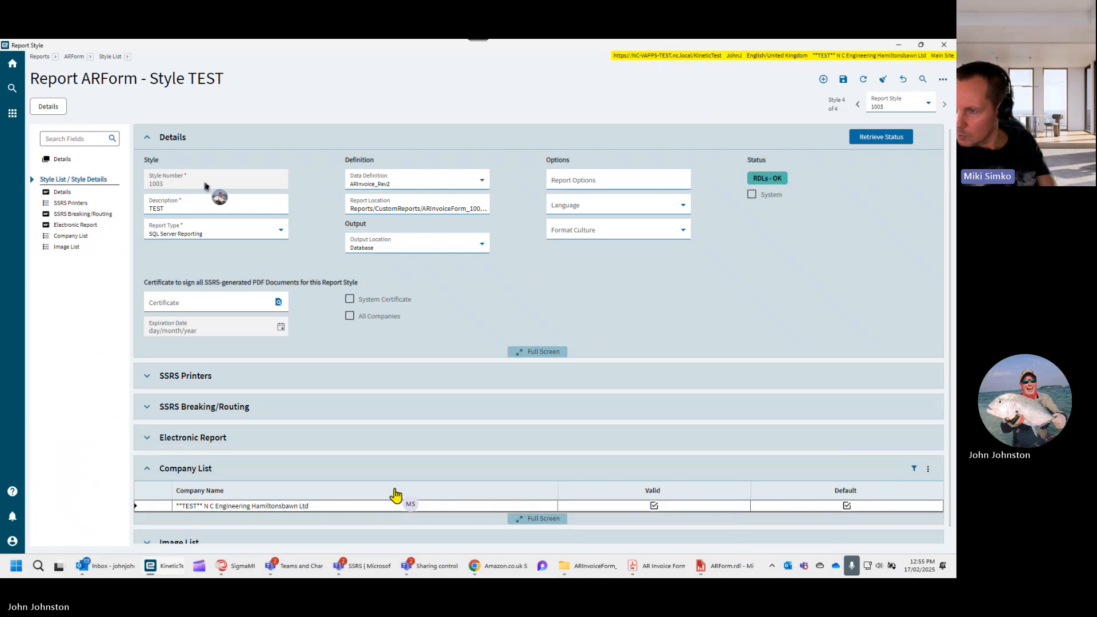
left_click(382, 208)
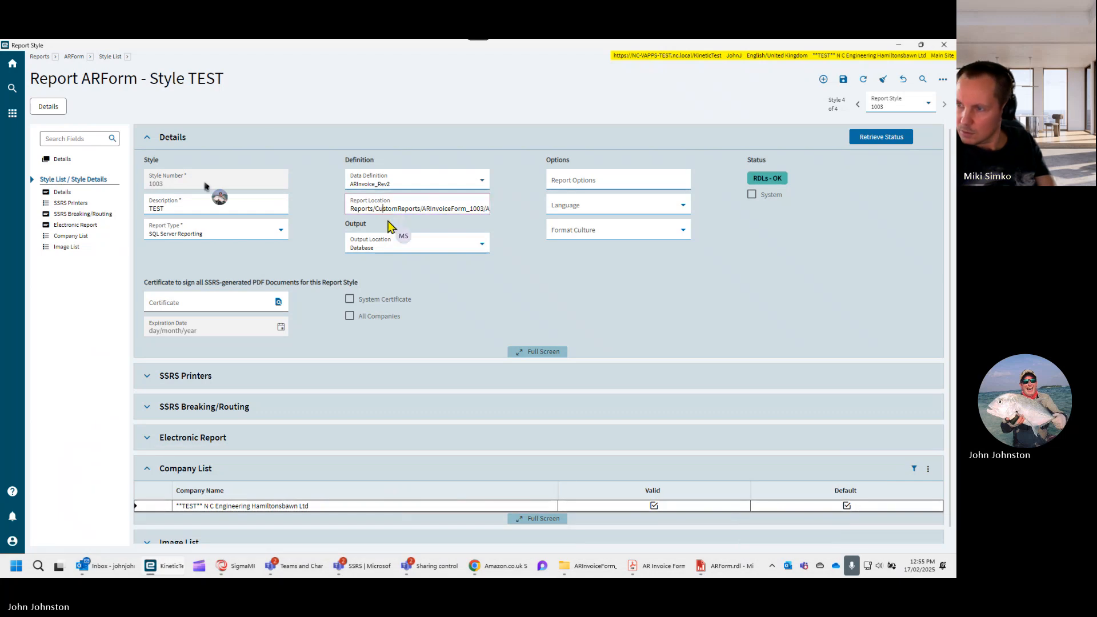
key("End")
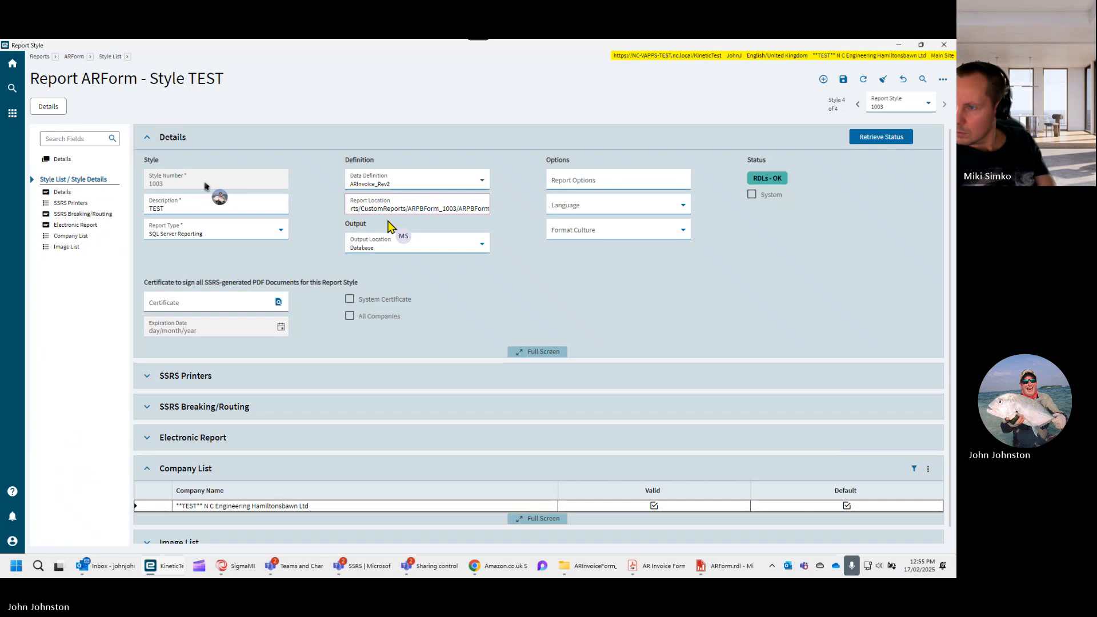
key("shift+Left")
key("shift+Left")
key("shift+Left")
key("shift+Left")
key("shift+Left")
key("shift+Left")
key("shift+Left")
key("shift+Left")
key("shift+Left")
key("shift+Left")
key("shift+Left")
key("shift+Left")
key("shift+Left")
key("shift+Left")
key("shift+Left")
key("shift+Left")
key("shift+Left")
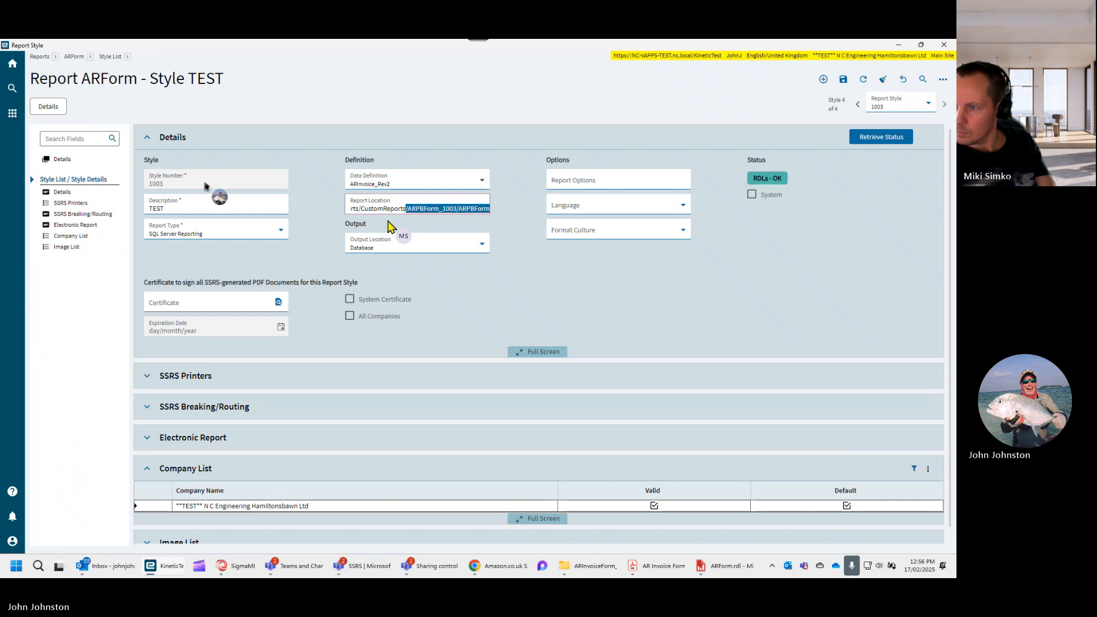
key("shift+Left")
key("shift+Left")
key("shift+Left")
key("shift+Left")
key("shift+Left")
key("shift+Left")
key("shift+Left")
key("shift+Left")
key("shift+Left")
key("shift+Left")
key("shift+Left")
key("shift+Left")
key("shift+Left")
key("shift+Left")
key("shift+Left")
key("shift+Left")
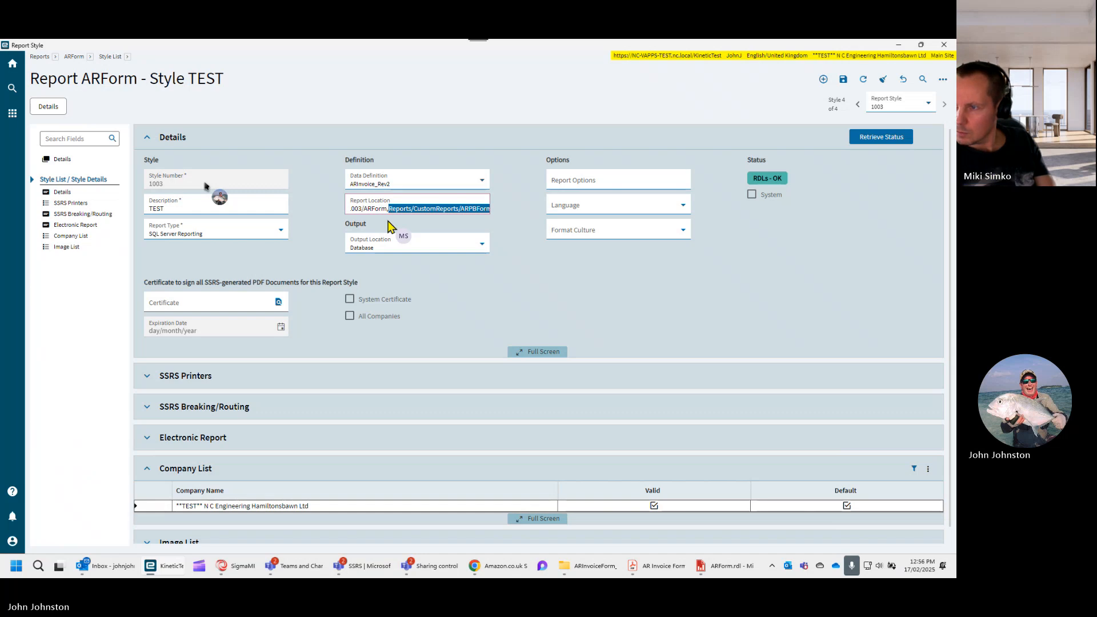
key("Delete")
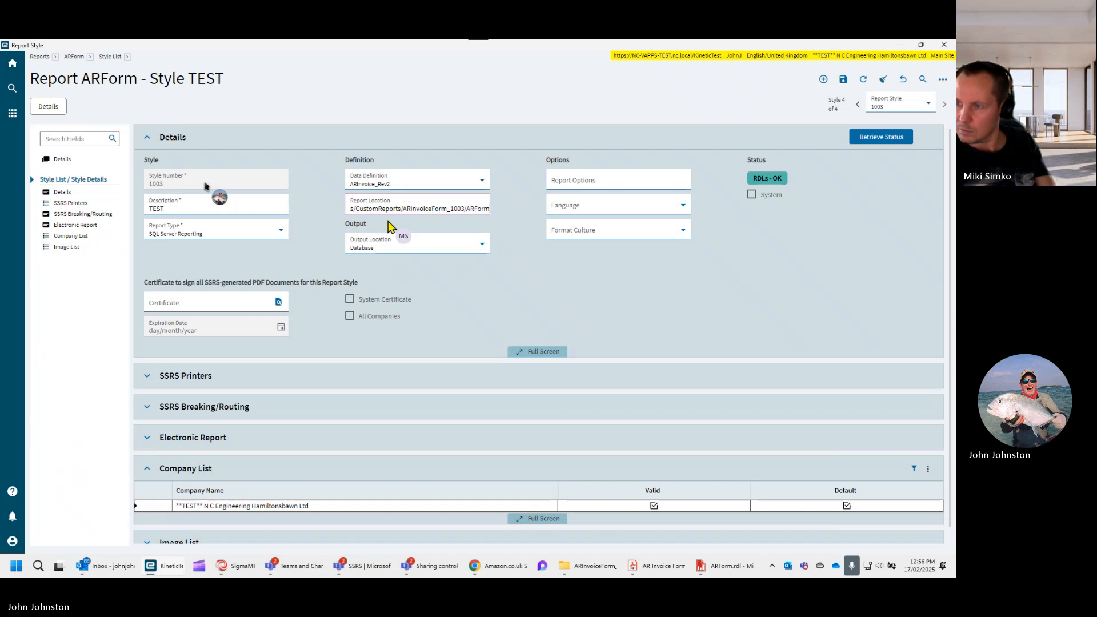
left_click(844, 82)
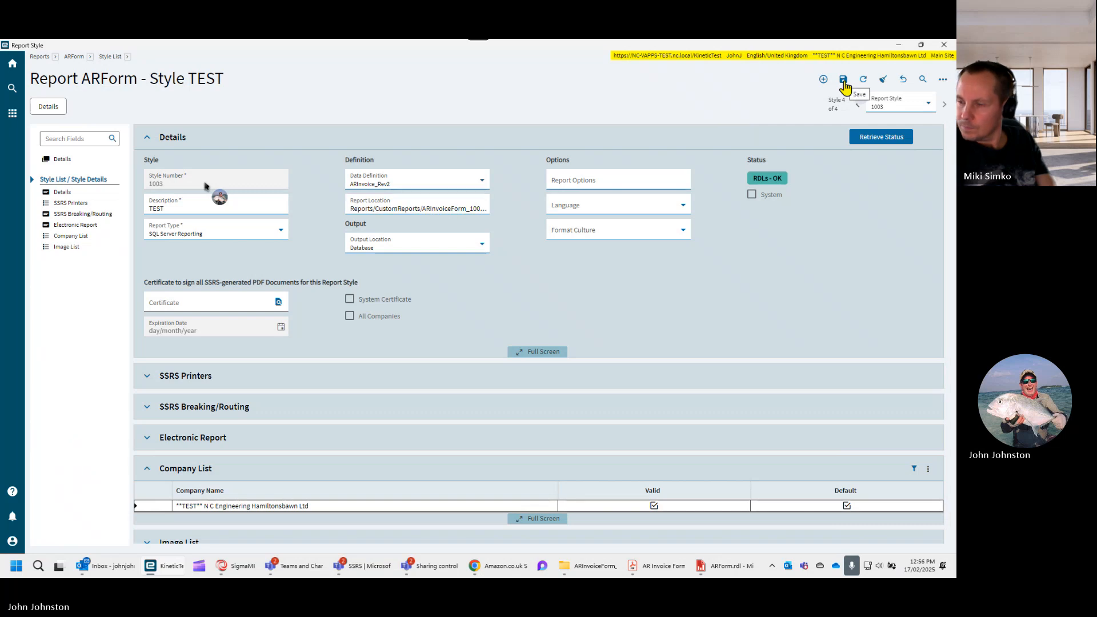
- Switch to the AR Invoice Tracker and open the pound invoice's print options with the advanced settings expanded
mouse_move(171, 570)
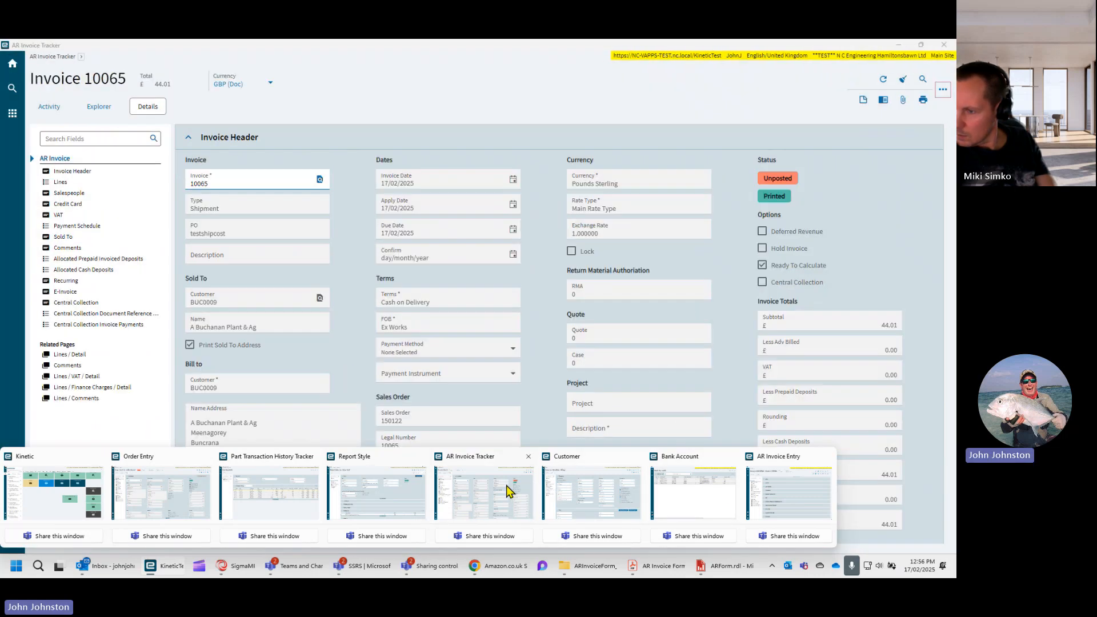
left_click(507, 490)
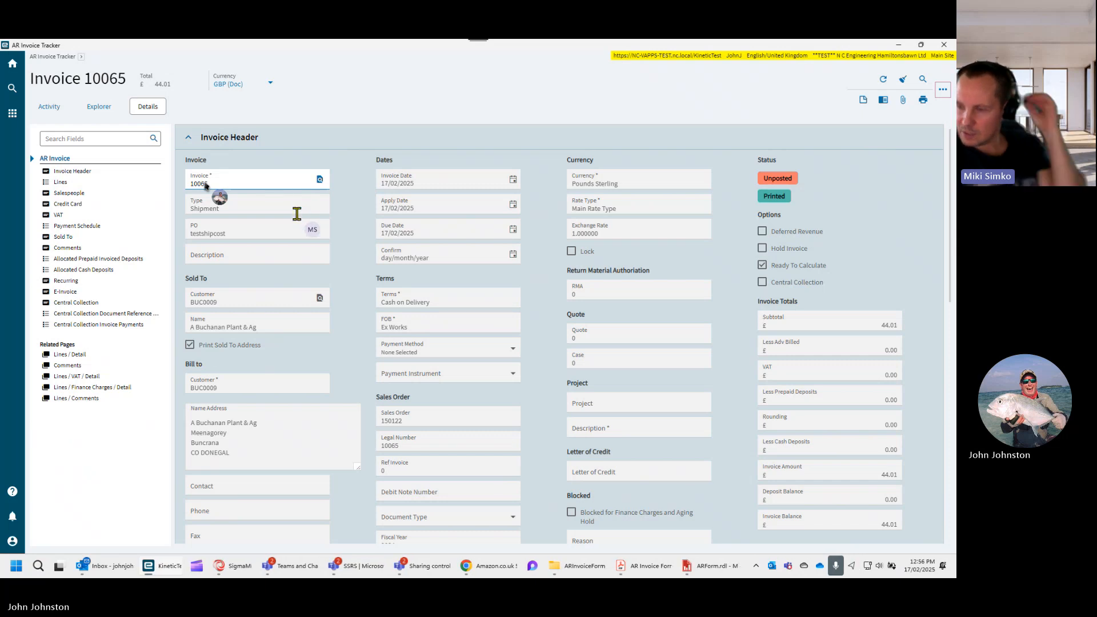
left_click(923, 102)
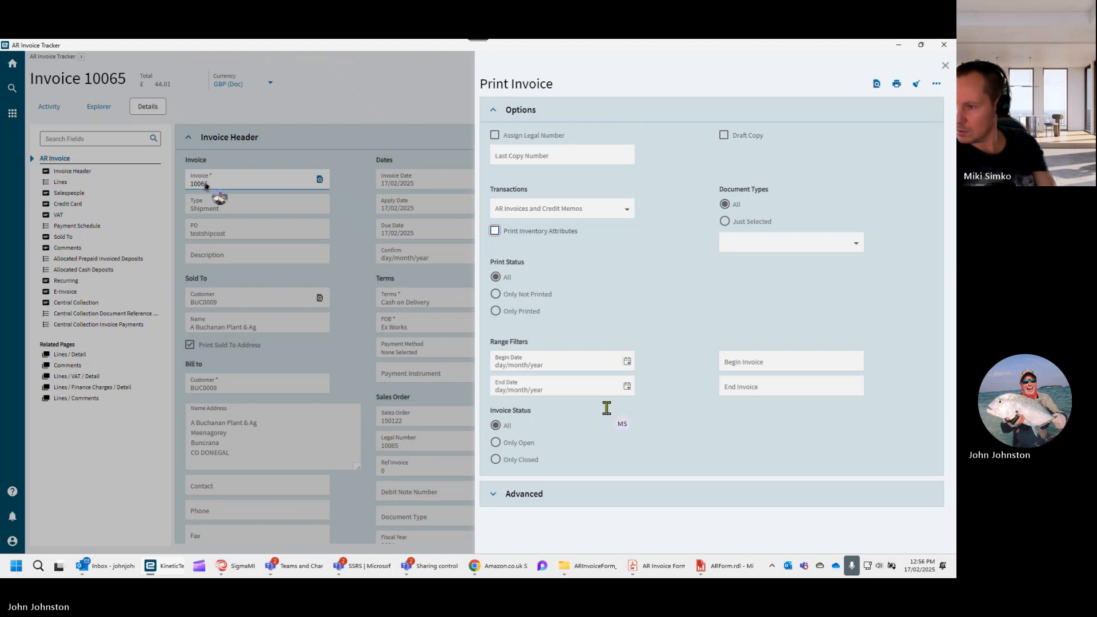
left_click(490, 495)
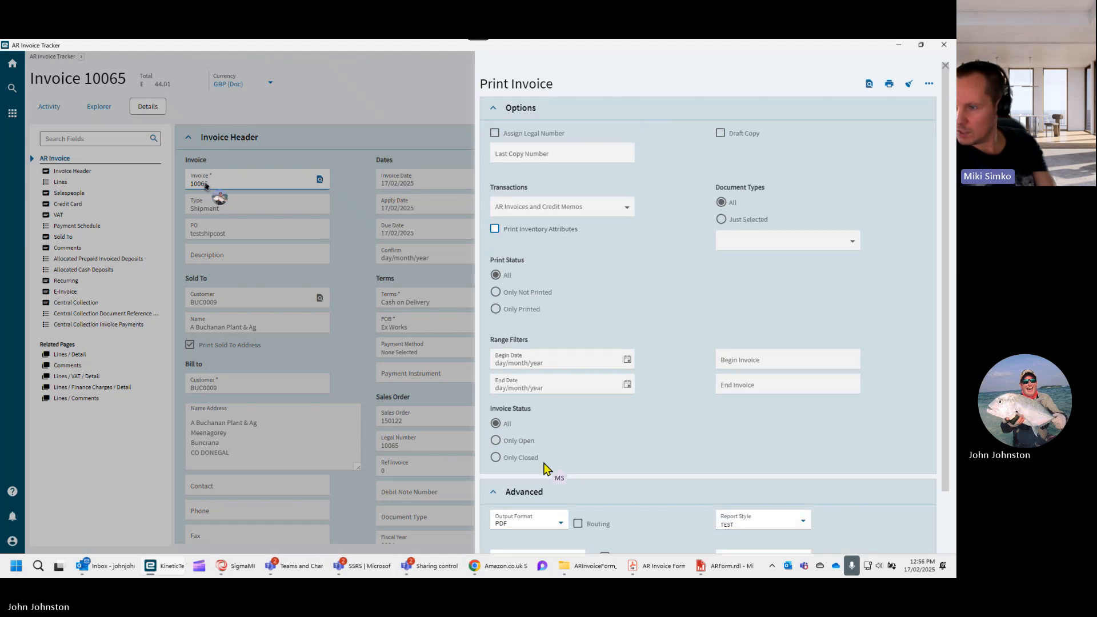
scroll(551, 465, "down", 1)
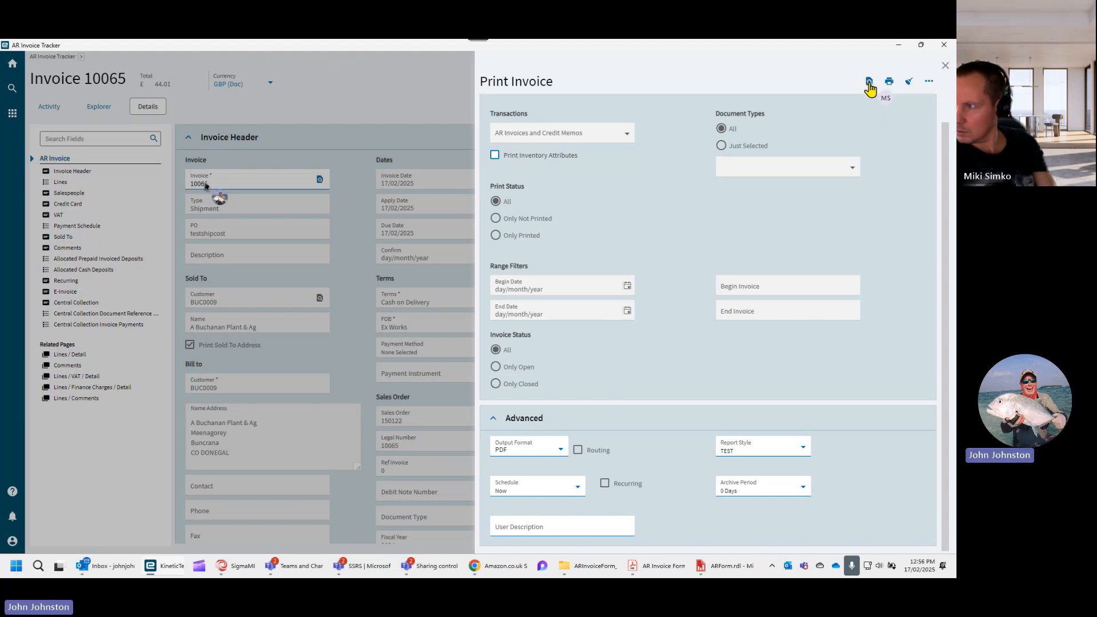
- Review the previously generated invoice PDF in Acrobat down to the totals and footer, and close the PDF viewer
left_click(651, 570)
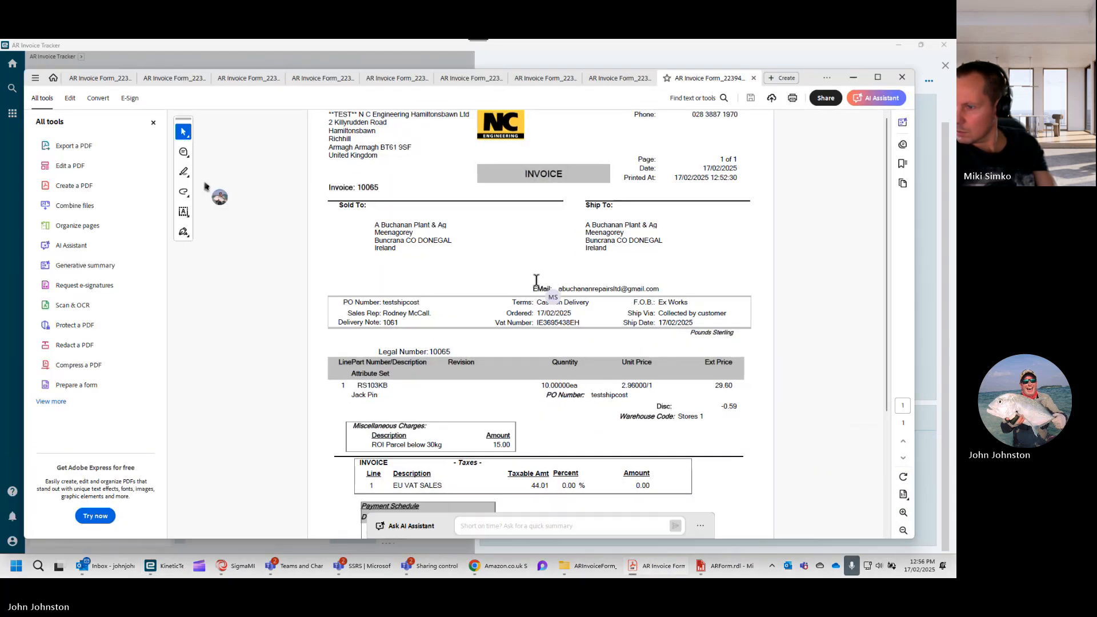
scroll(543, 303, "down", 2)
scroll(543, 311, "down", 2)
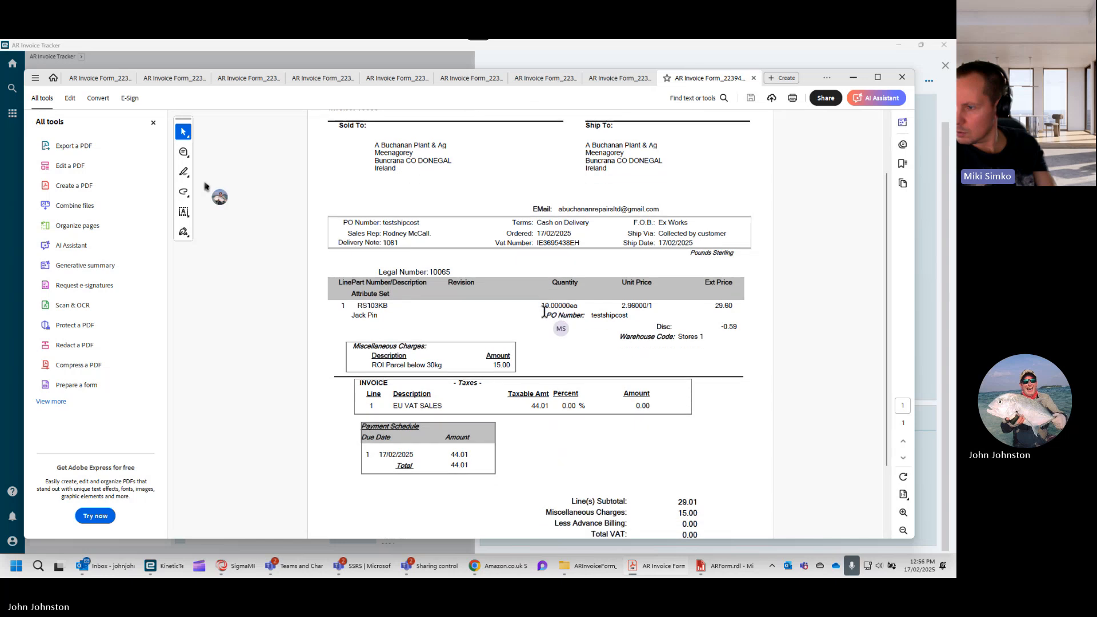
scroll(544, 319, "down", 2)
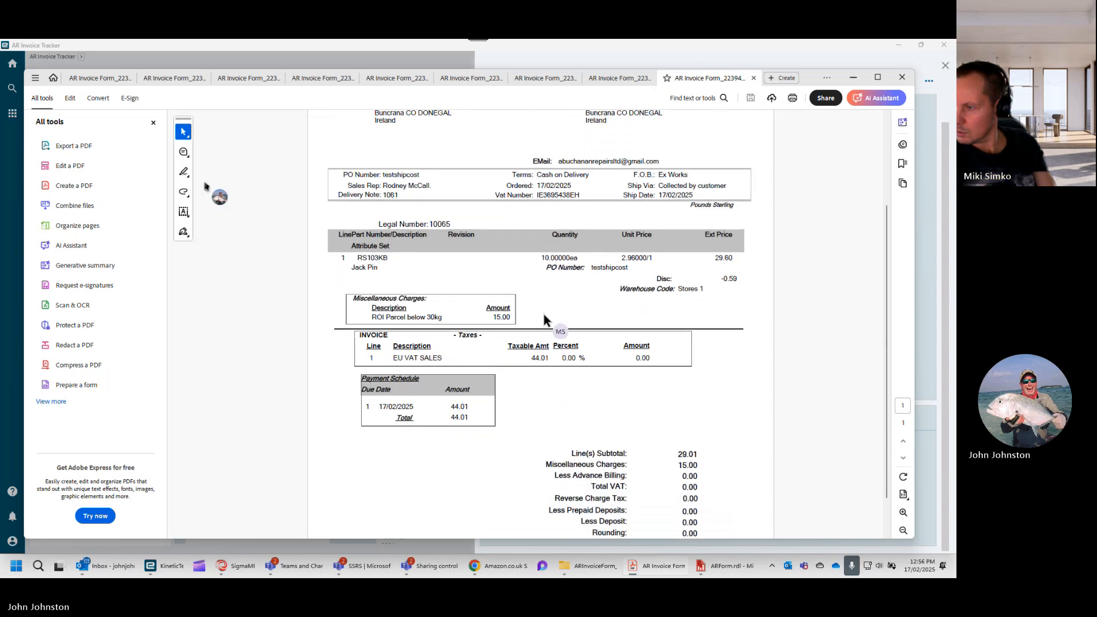
scroll(543, 314, "down", 1)
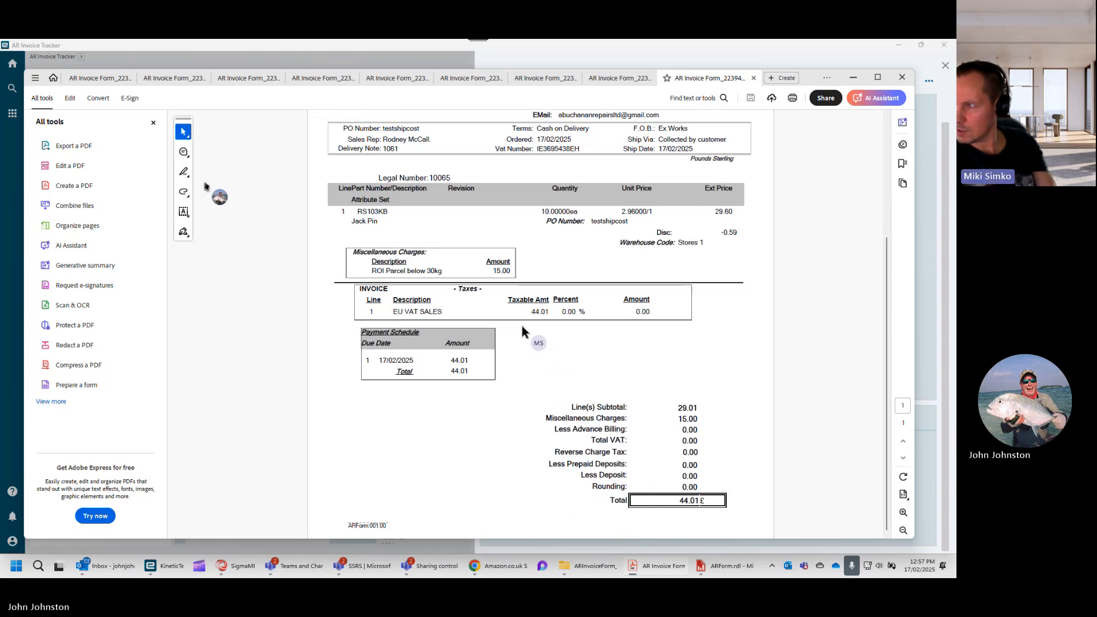
left_click(902, 76)
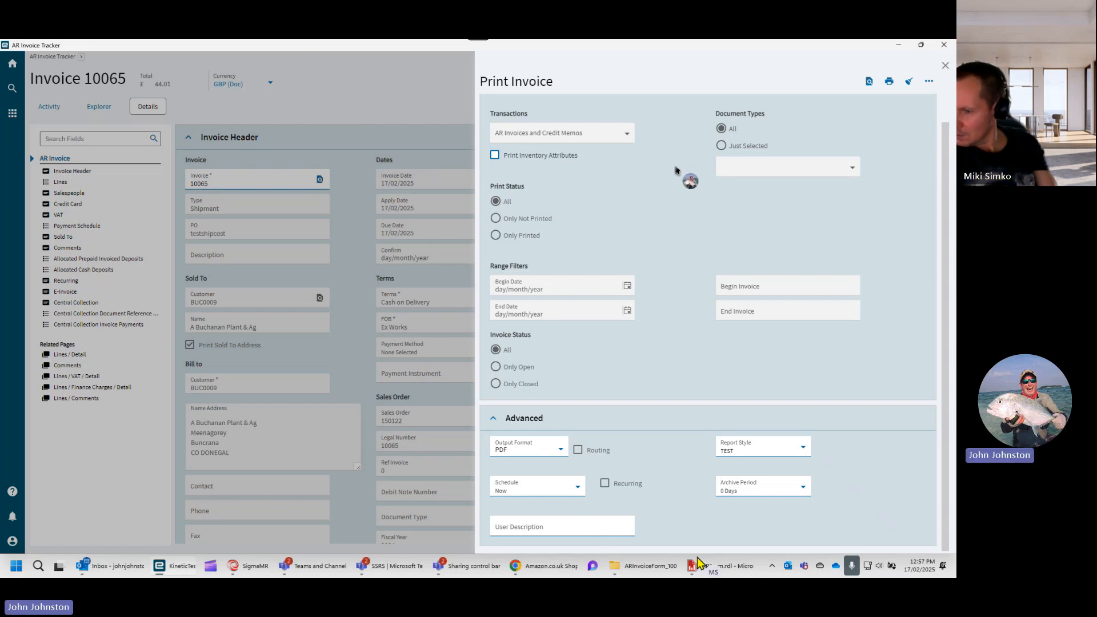
- Generate a fresh PDF preview of the pound invoice with report style TEST, check it down to the totals and footer, and close it
left_click(868, 83)
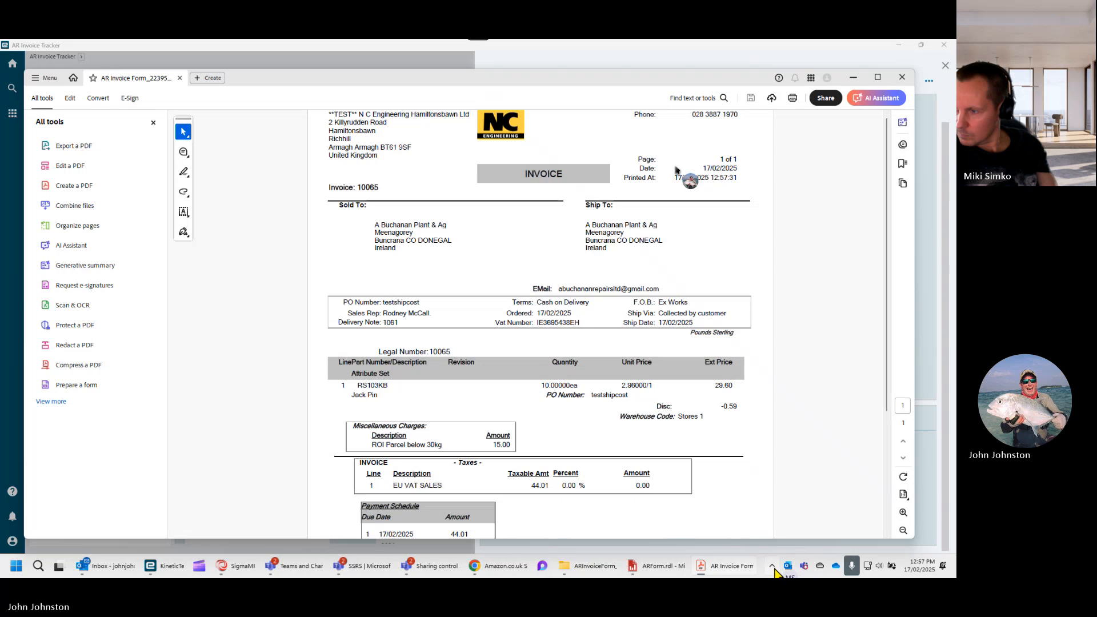
left_click(772, 566)
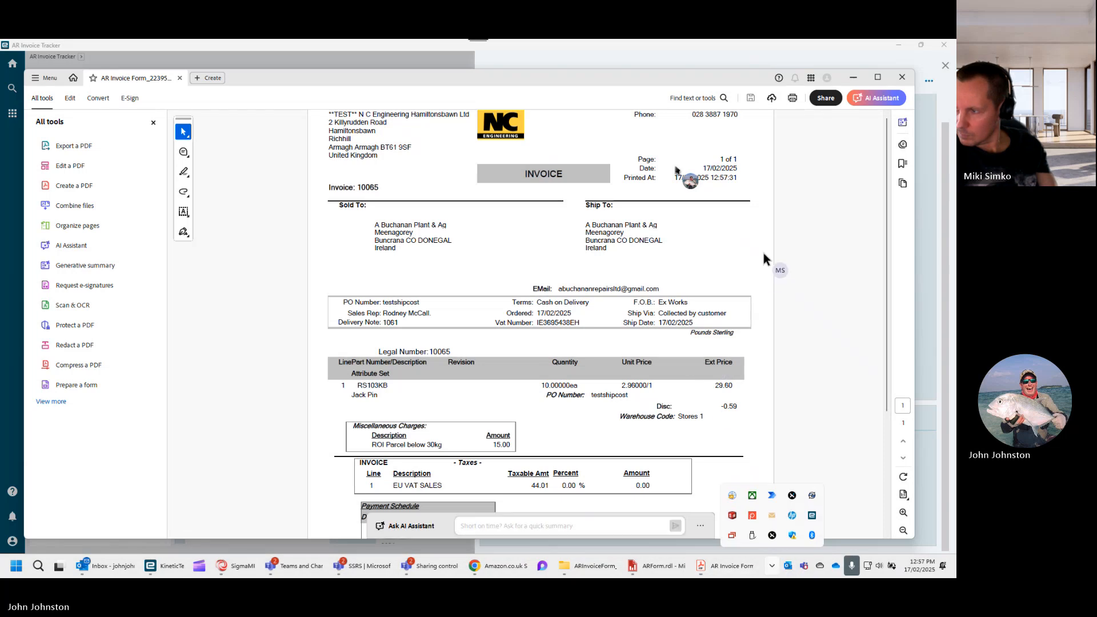
left_click(794, 239)
scroll(619, 289, "down", 1)
scroll(620, 288, "down", 3)
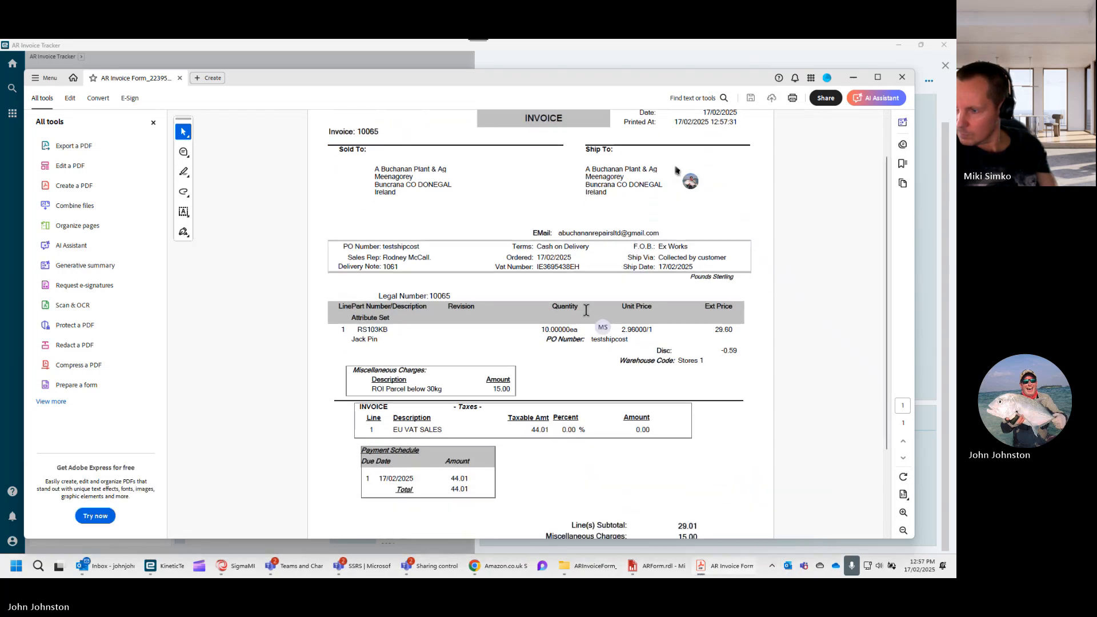
scroll(565, 324, "down", 3)
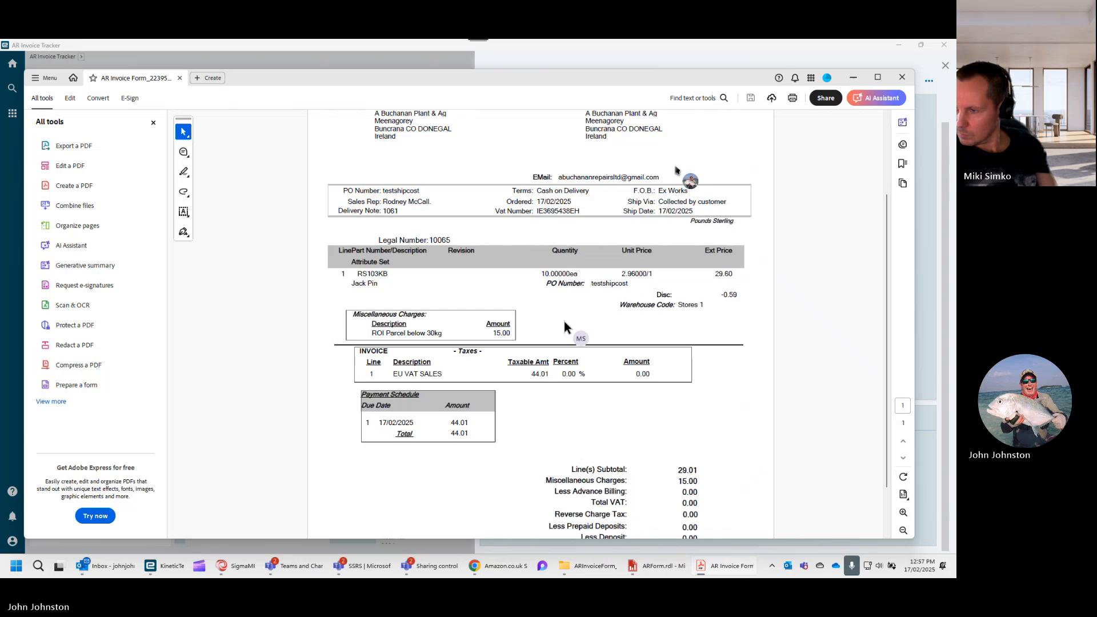
scroll(553, 338, "down", 1)
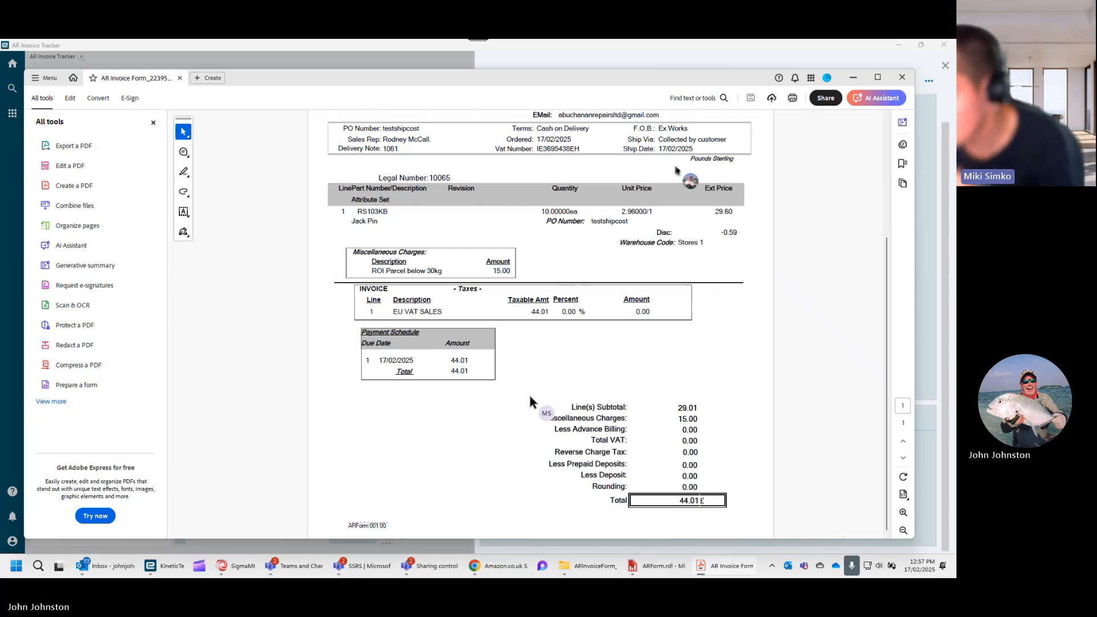
scroll(530, 396, "up", 2)
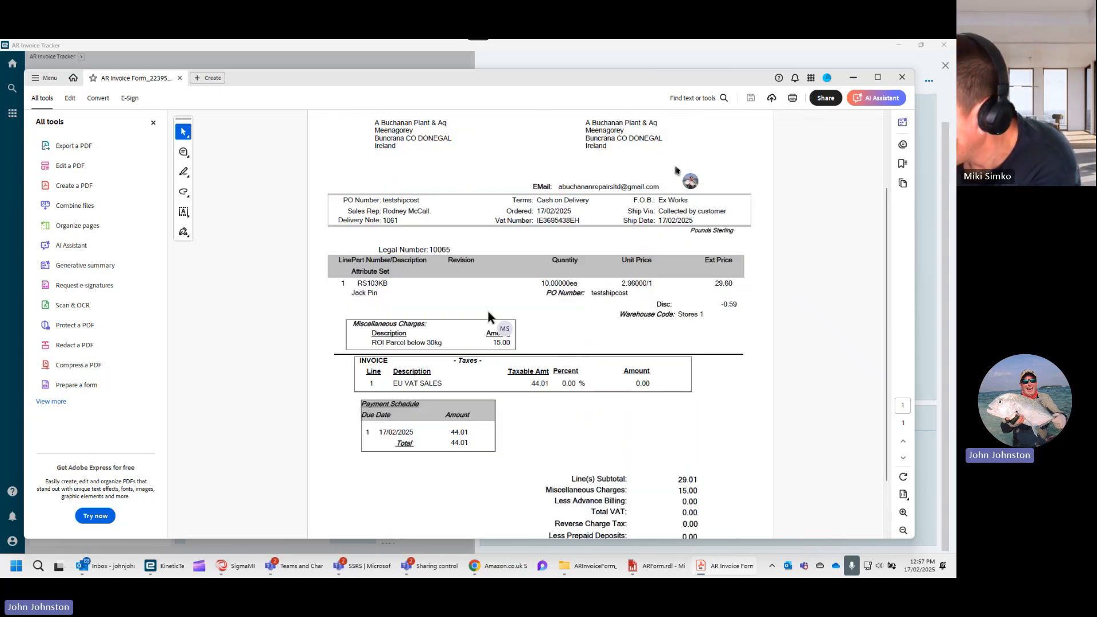
scroll(488, 315, "down", 2)
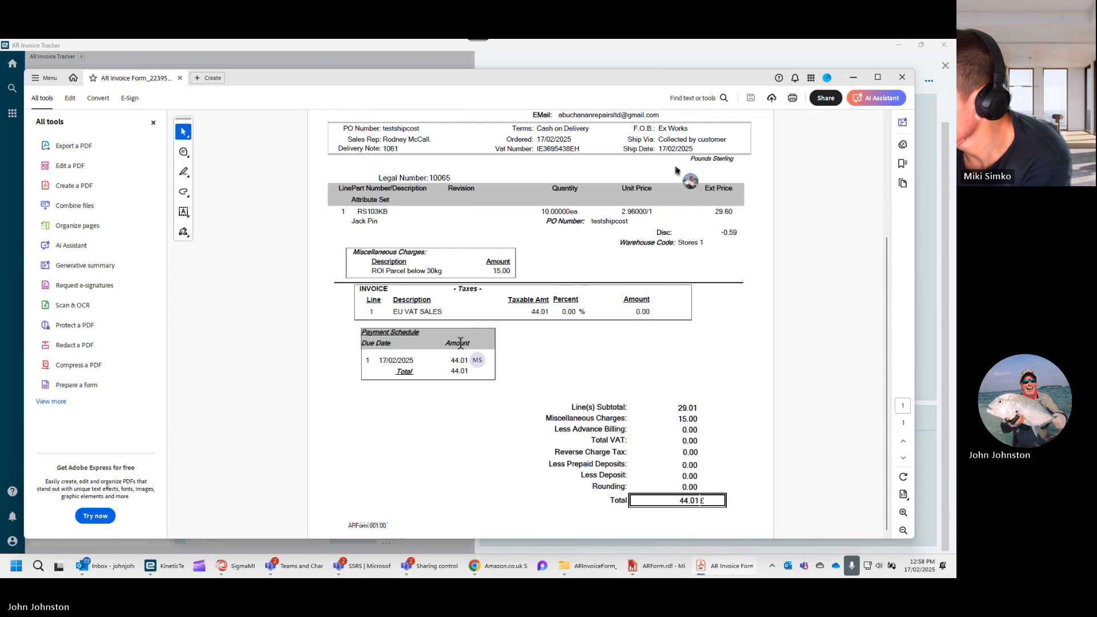
left_click(902, 78)
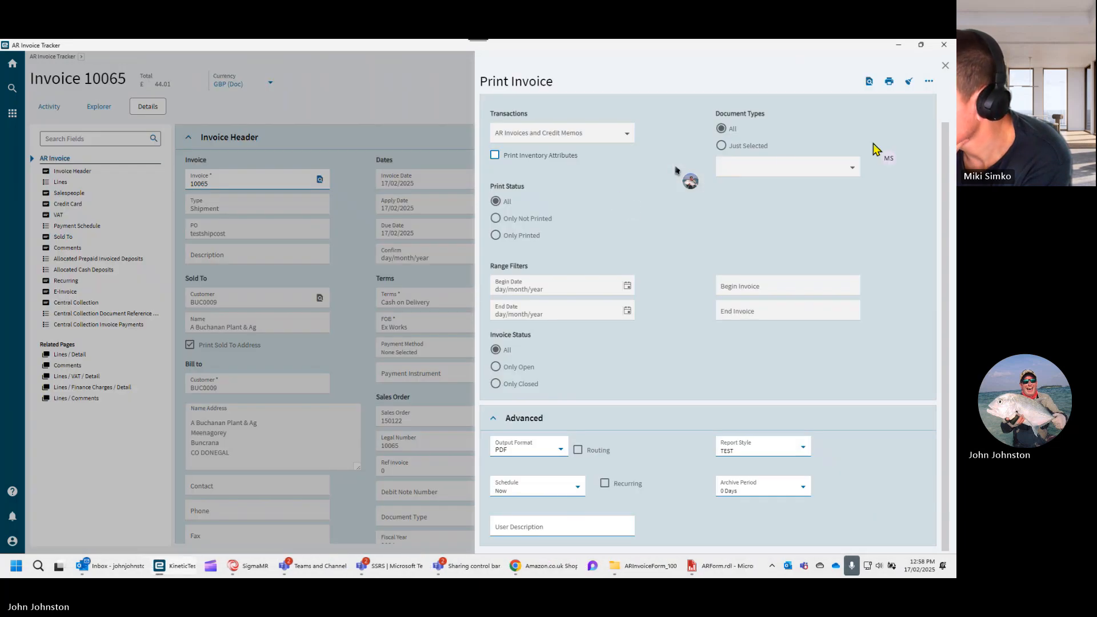
- Generate the invoice for design and open the newest AR Invoice Form entry from System Monitor in SSRS Report Design
left_click(928, 84)
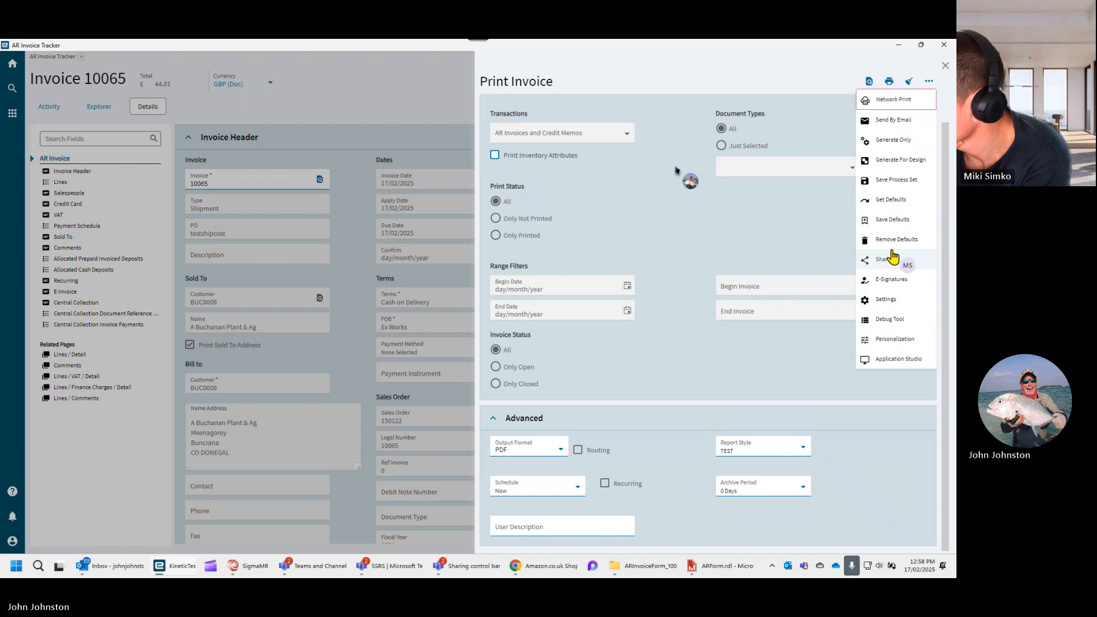
left_click(902, 163)
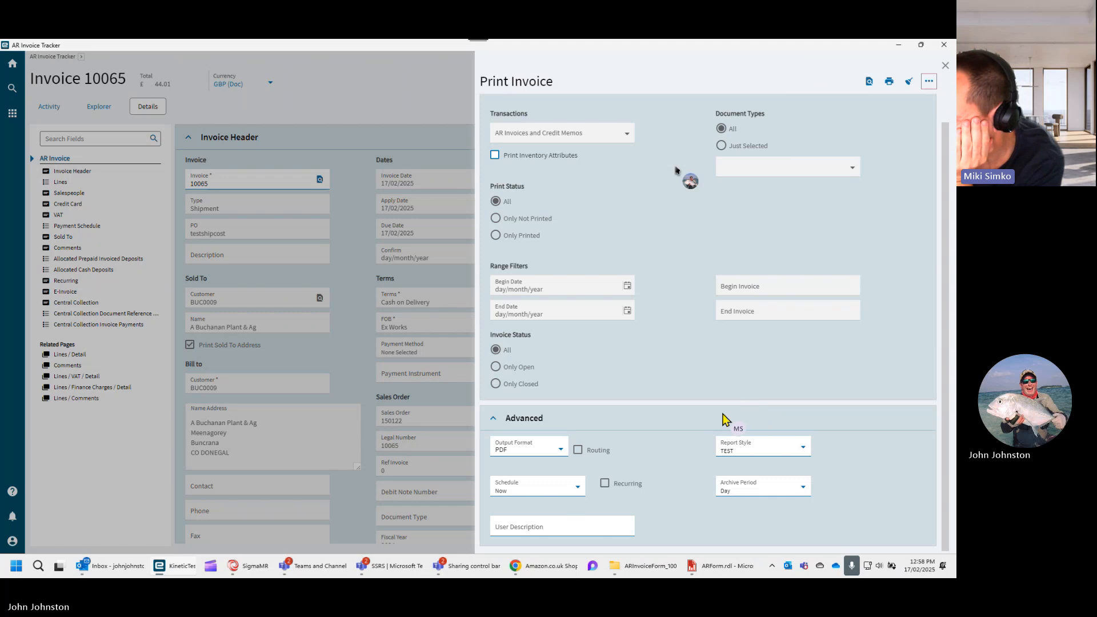
left_click(773, 567)
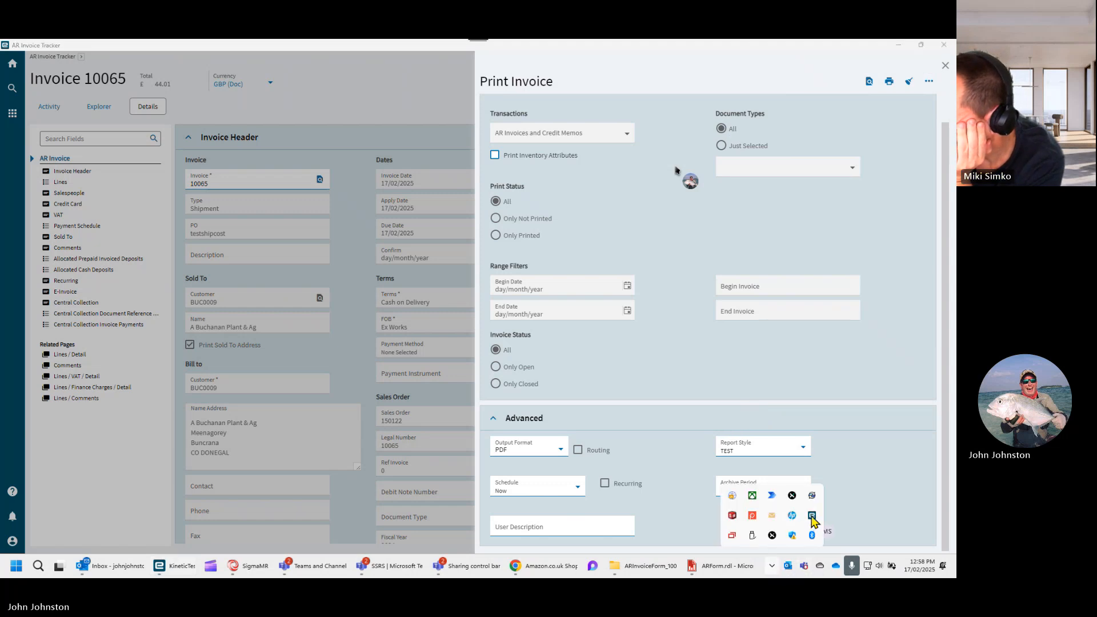
double_click(812, 517)
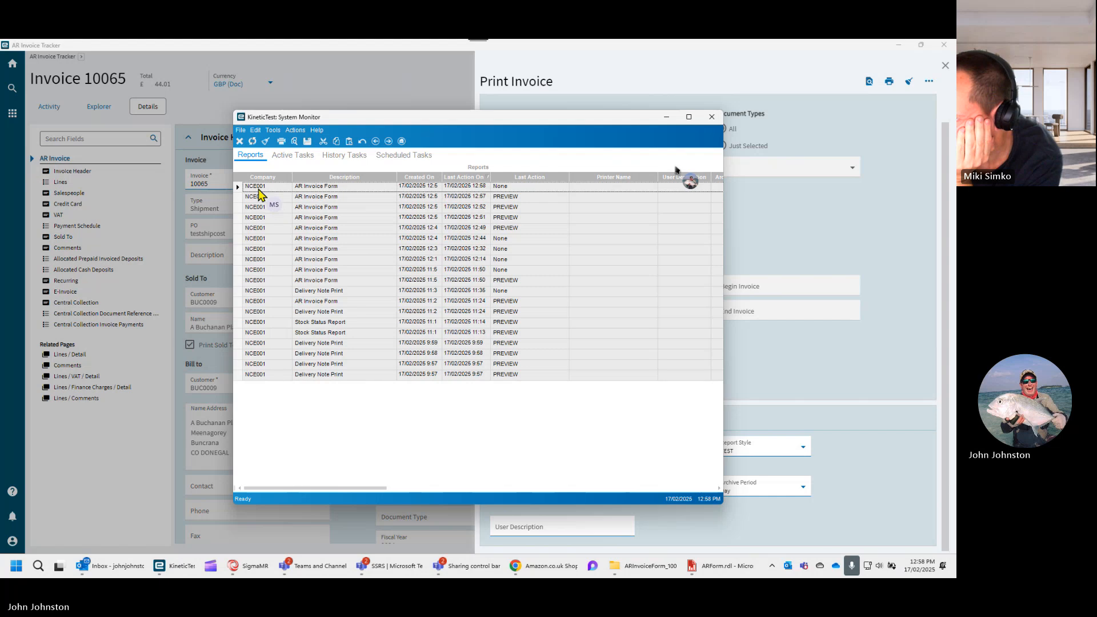
left_click(237, 188)
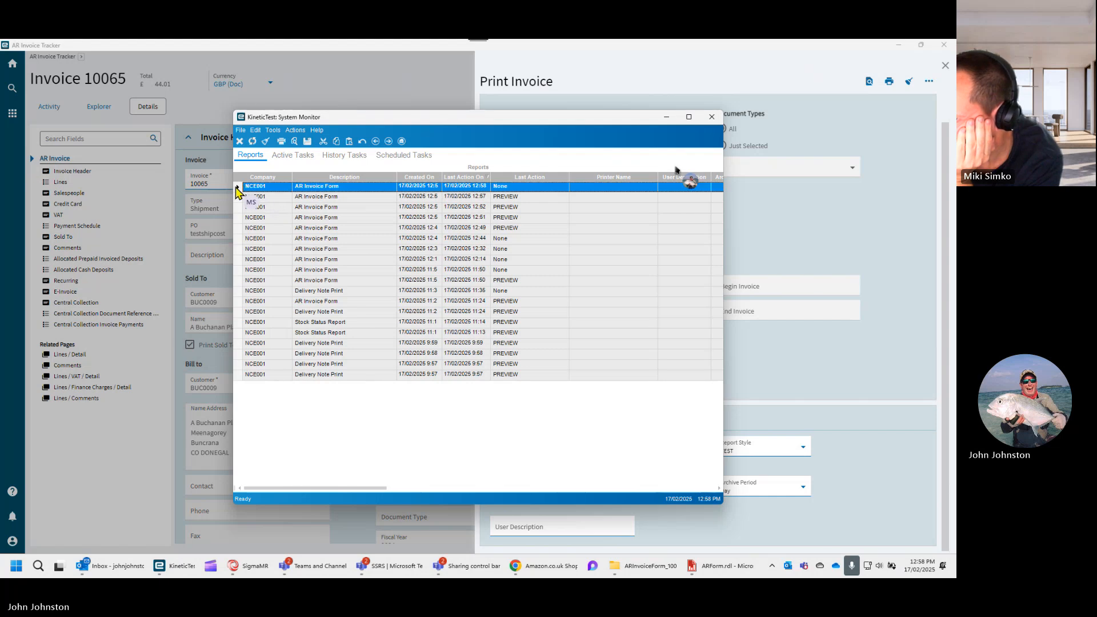
left_click(295, 131)
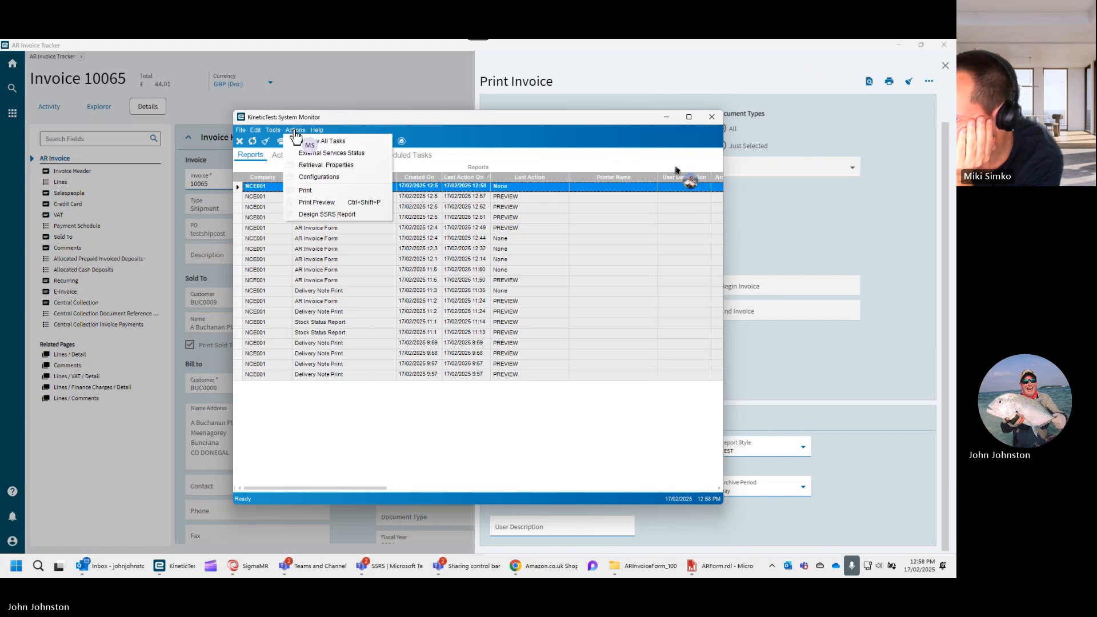
left_click(319, 215)
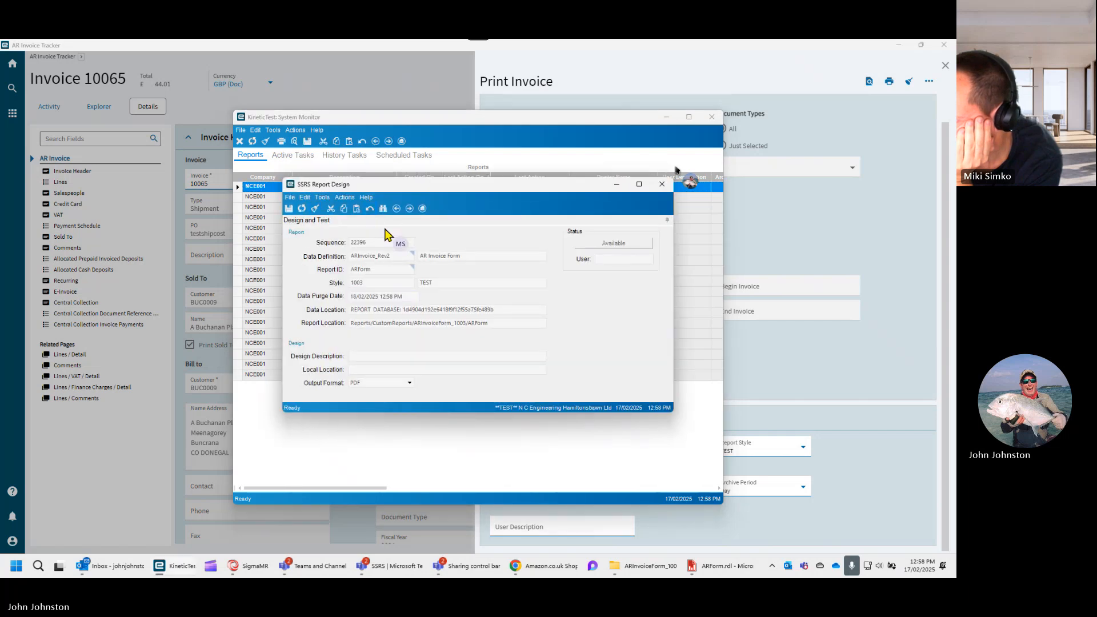
- Download the report definition to the jjepicor folder on drive C, declining to overwrite the existing local definitions
left_click(345, 197)
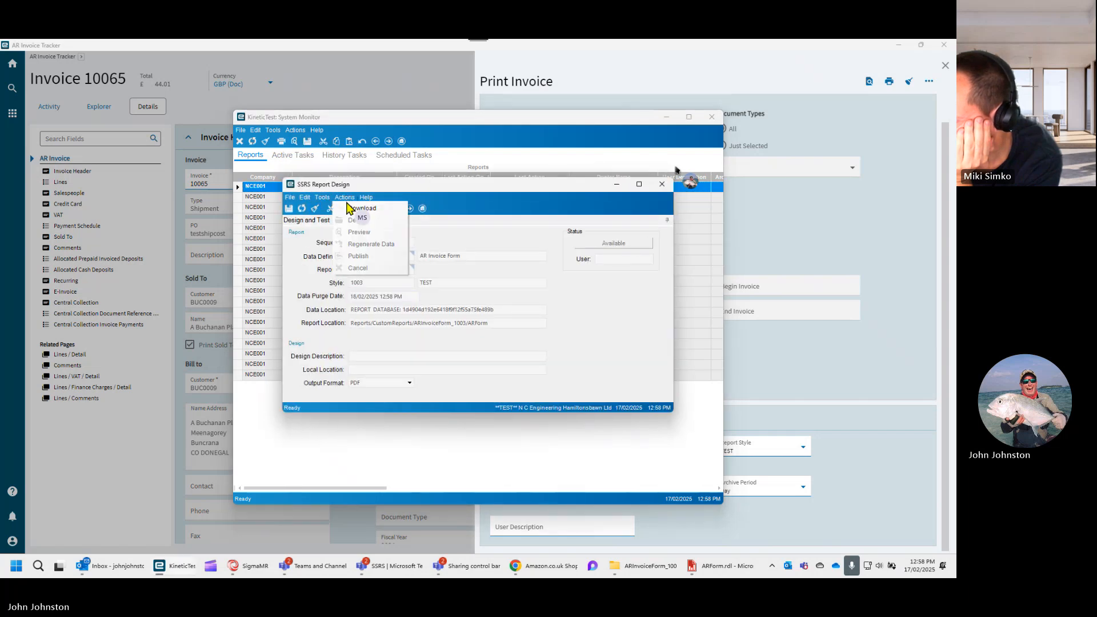
left_click(359, 208)
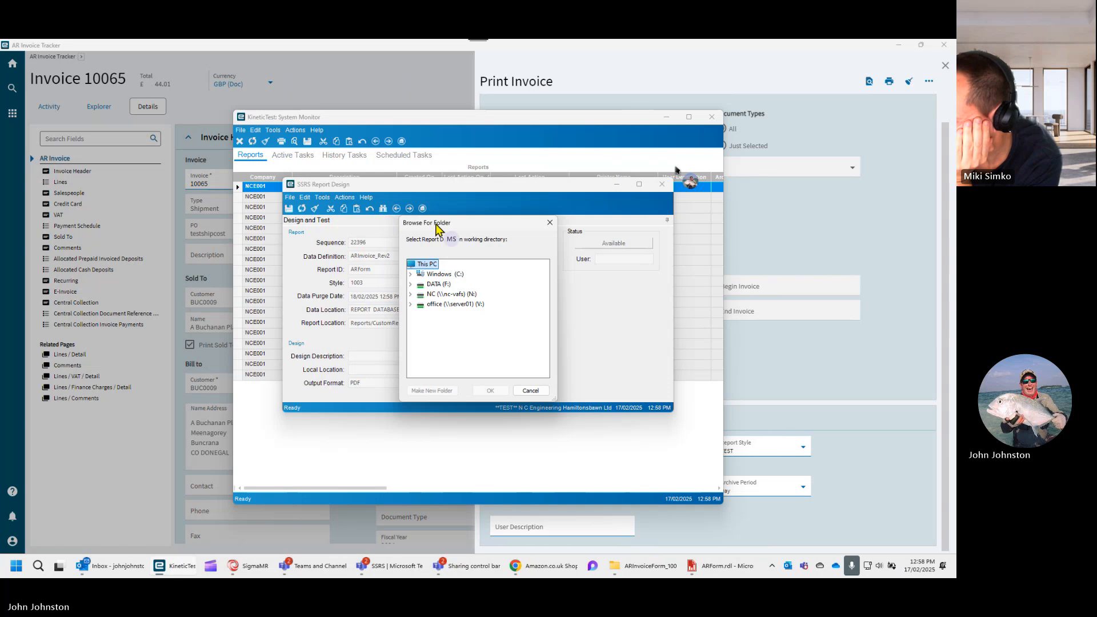
left_click(410, 275)
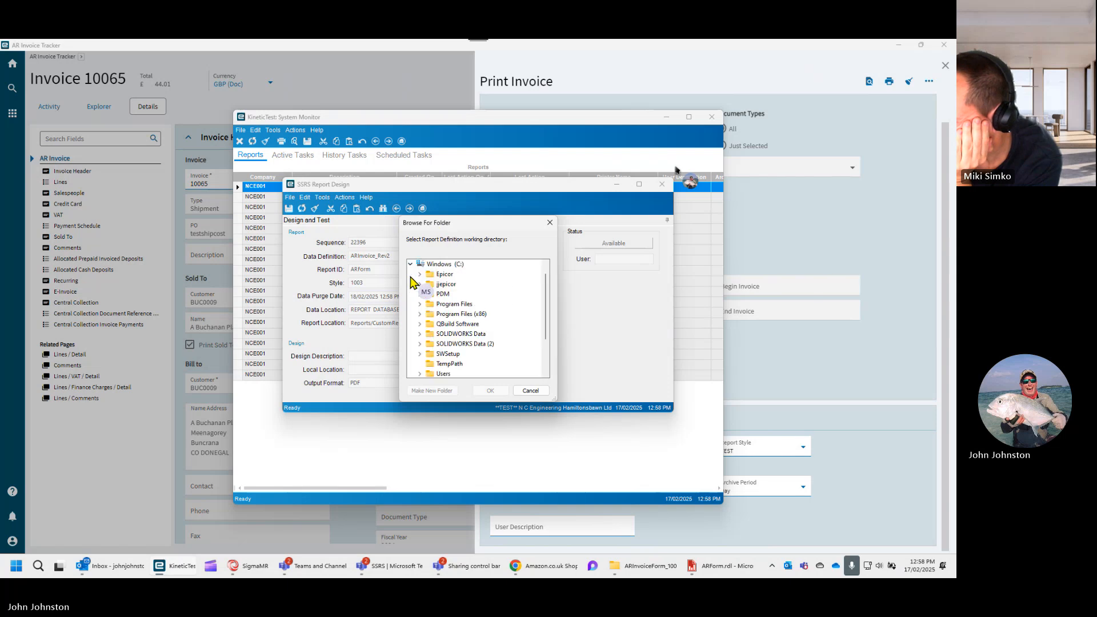
left_click(445, 284)
double_click(437, 285)
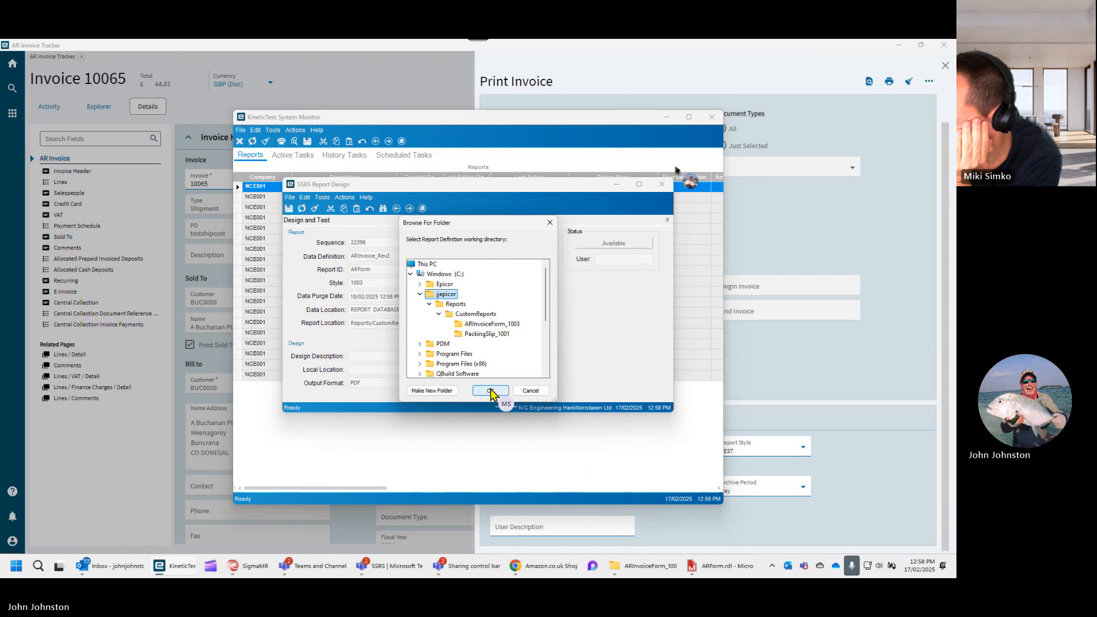
left_click(490, 392)
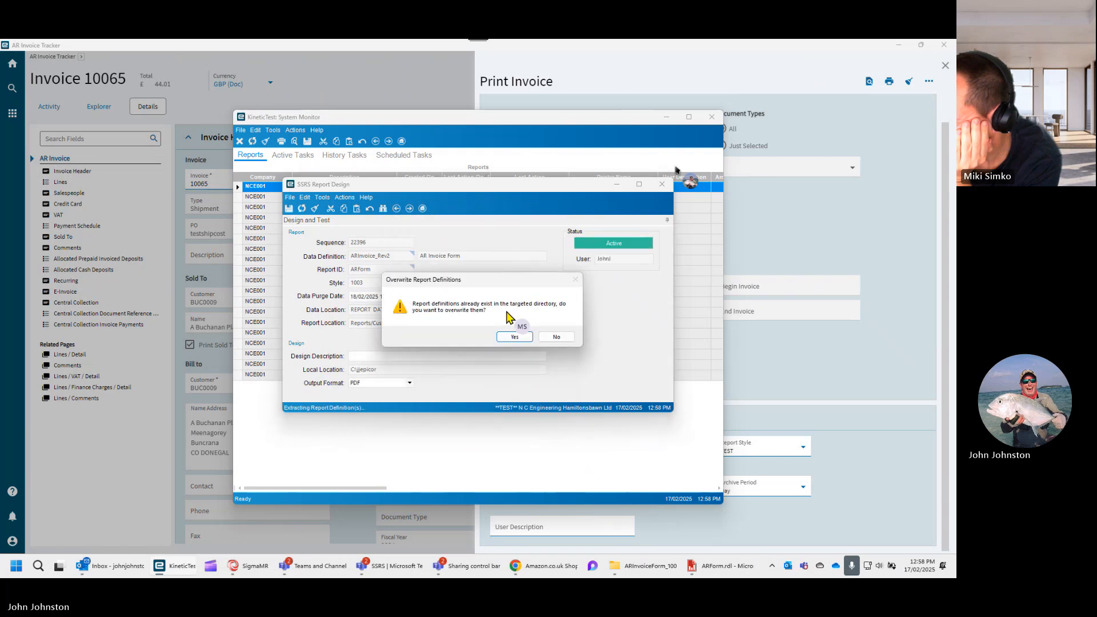
left_click(557, 337)
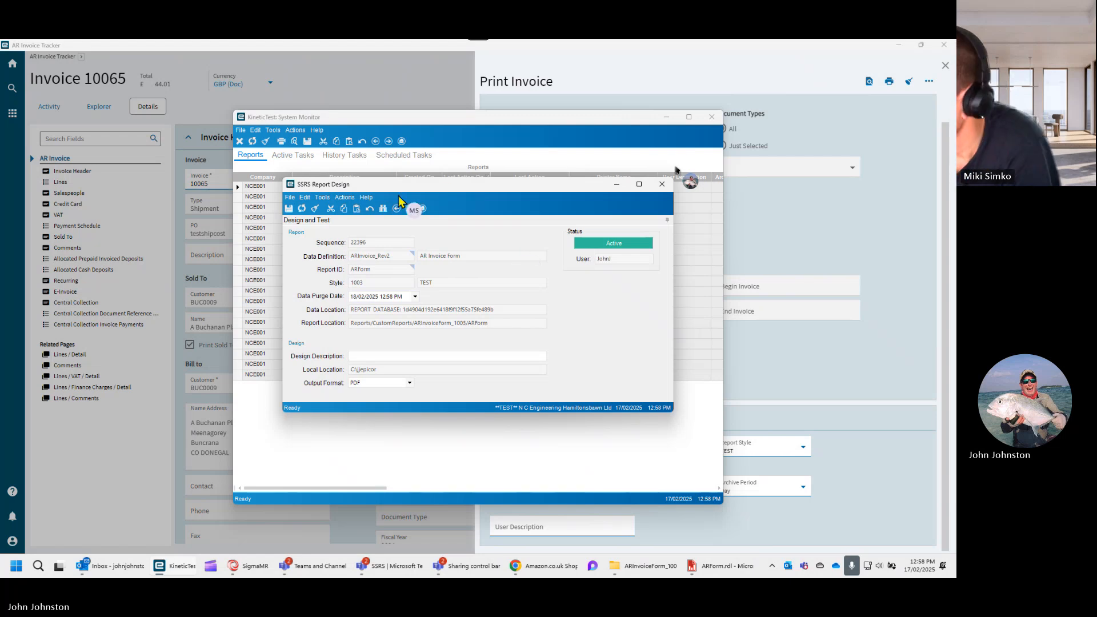
- Preview the local report design as a PDF, check the bank details on its second page, and minimize the viewer
left_click(345, 197)
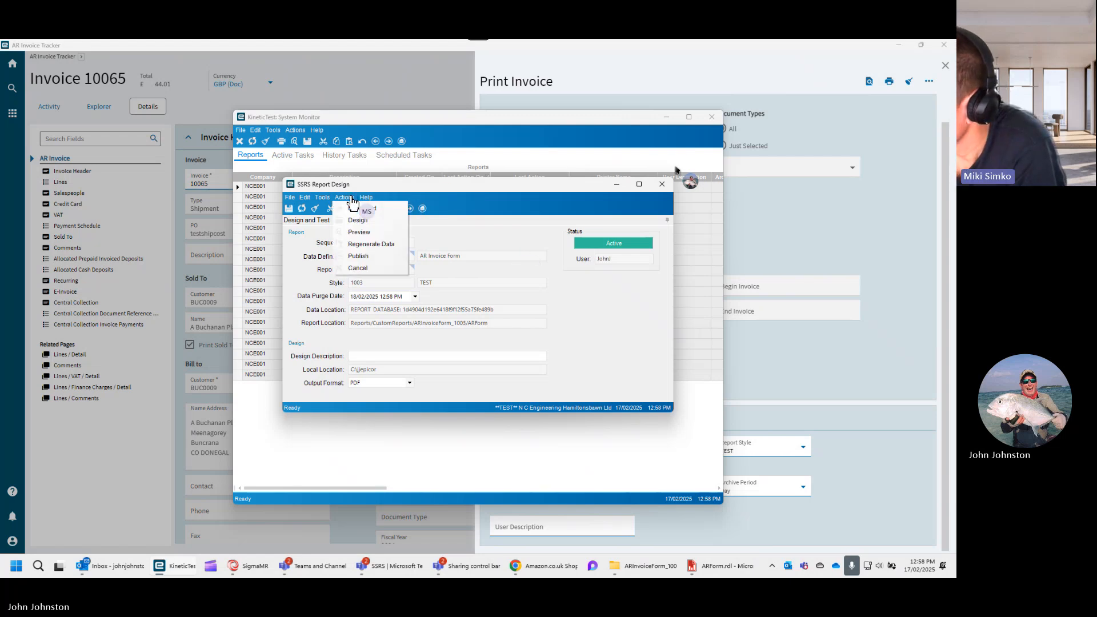
left_click(364, 236)
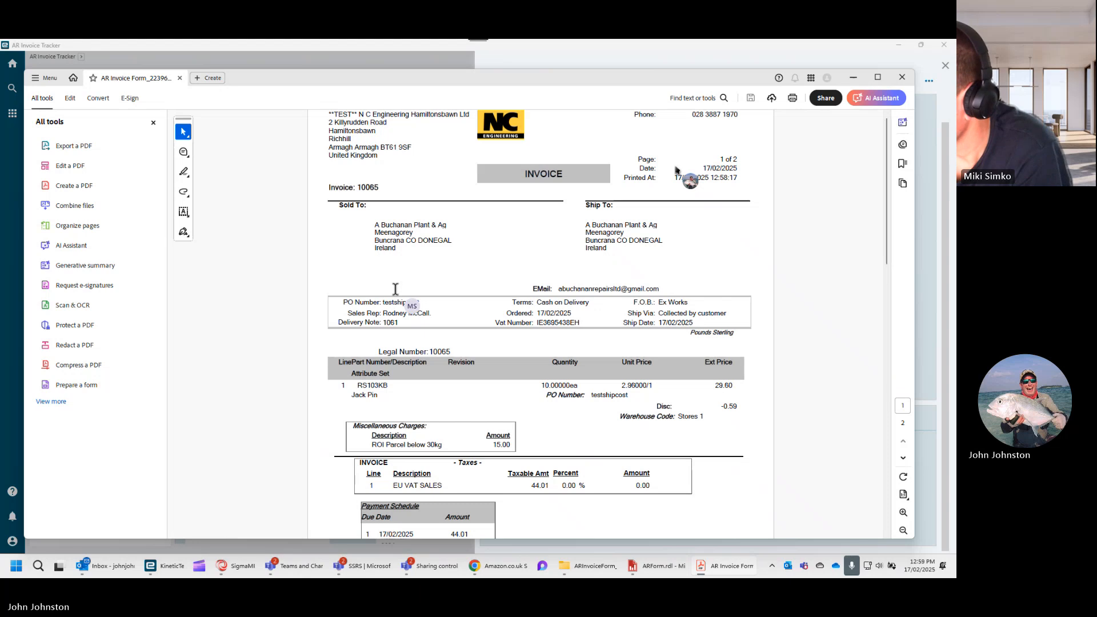
scroll(395, 295, "down", 2)
scroll(396, 296, "down", 3)
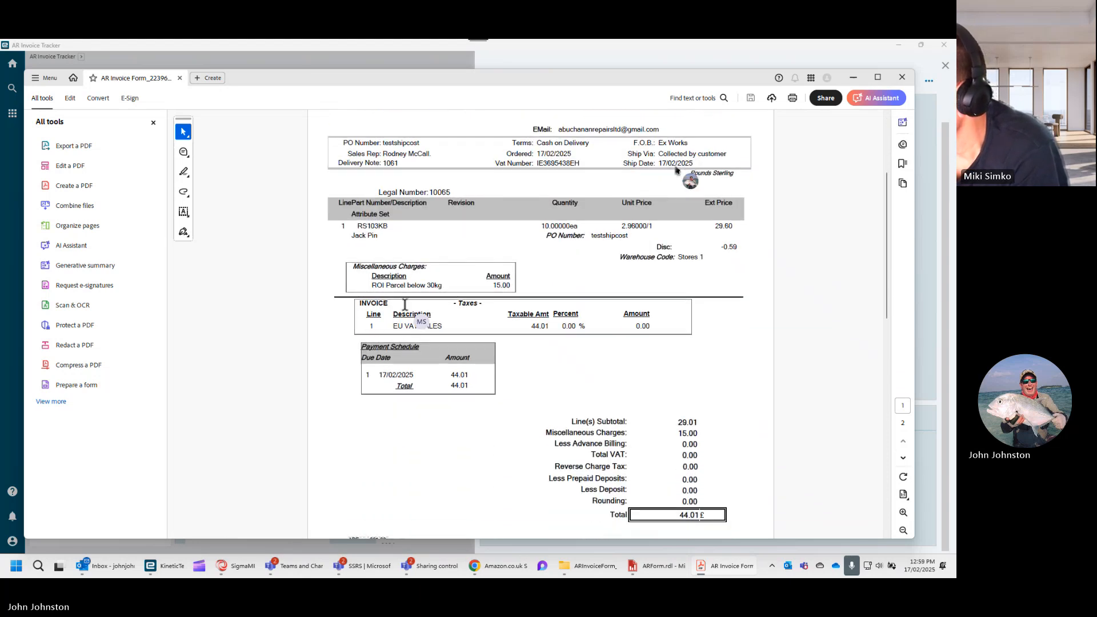
scroll(405, 305, "down", 4)
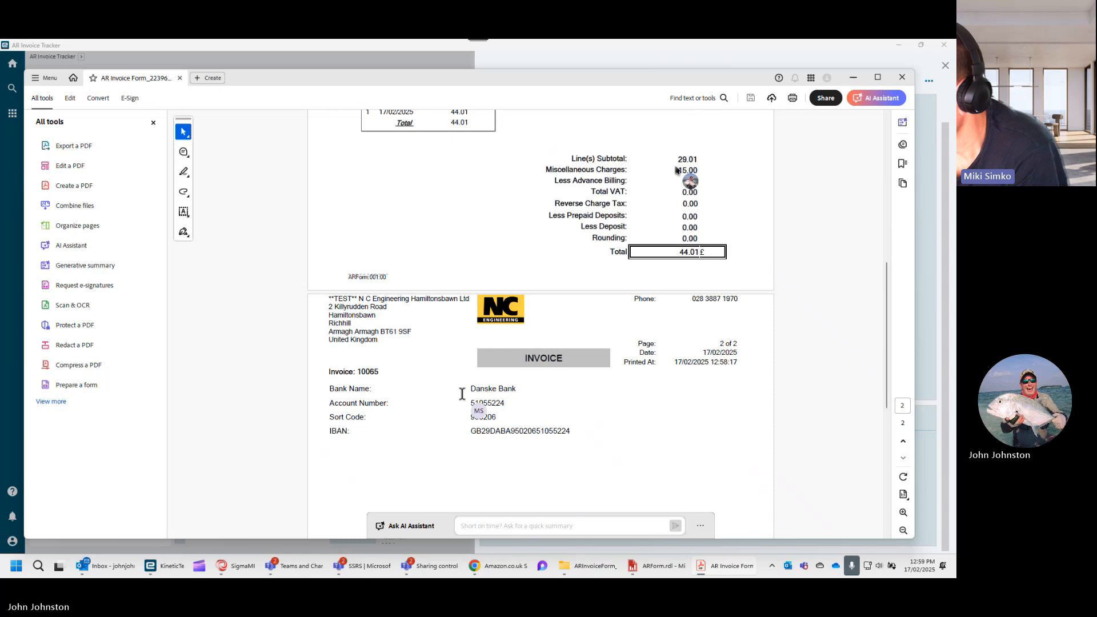
scroll(421, 286, "up", 1)
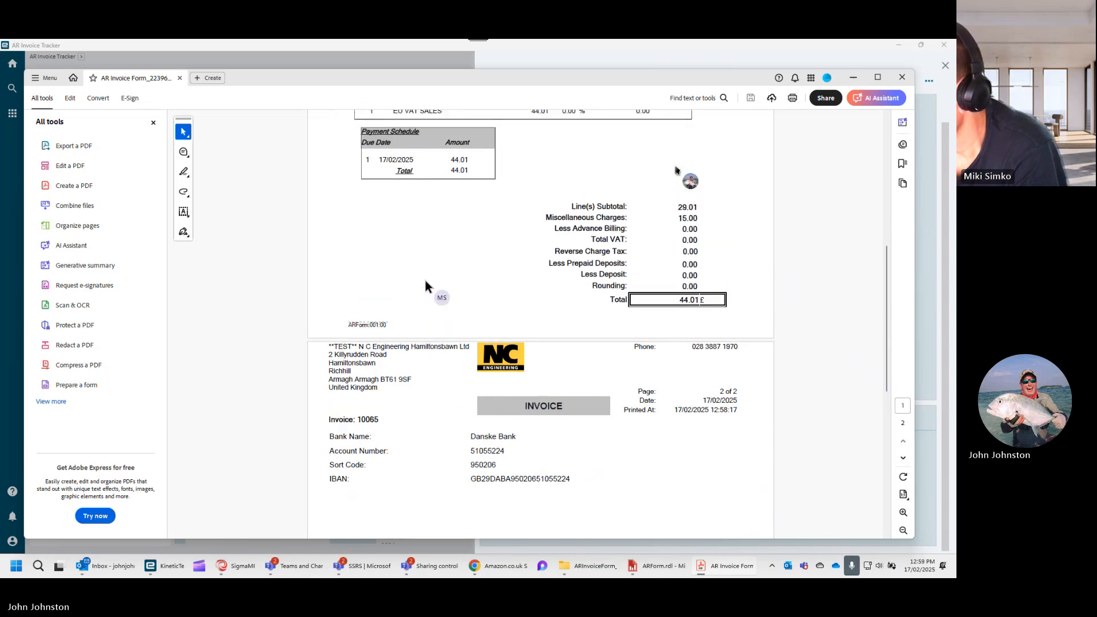
left_click(852, 77)
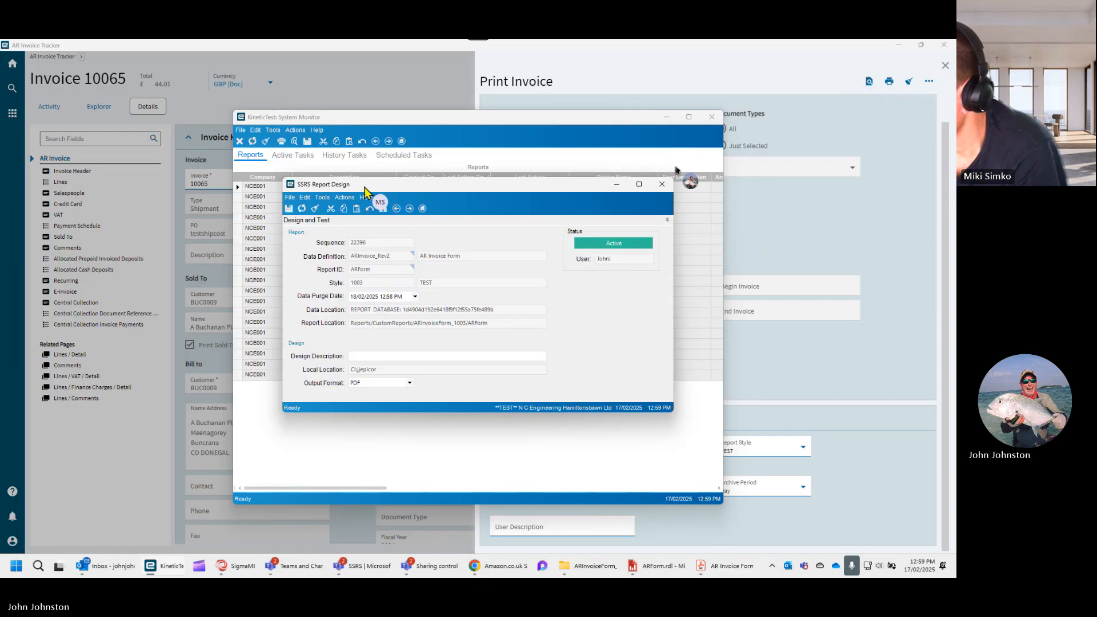
- Publish the local ARForm design, agreeing to overwrite the SSRS report definition with the modified version
left_click(345, 198)
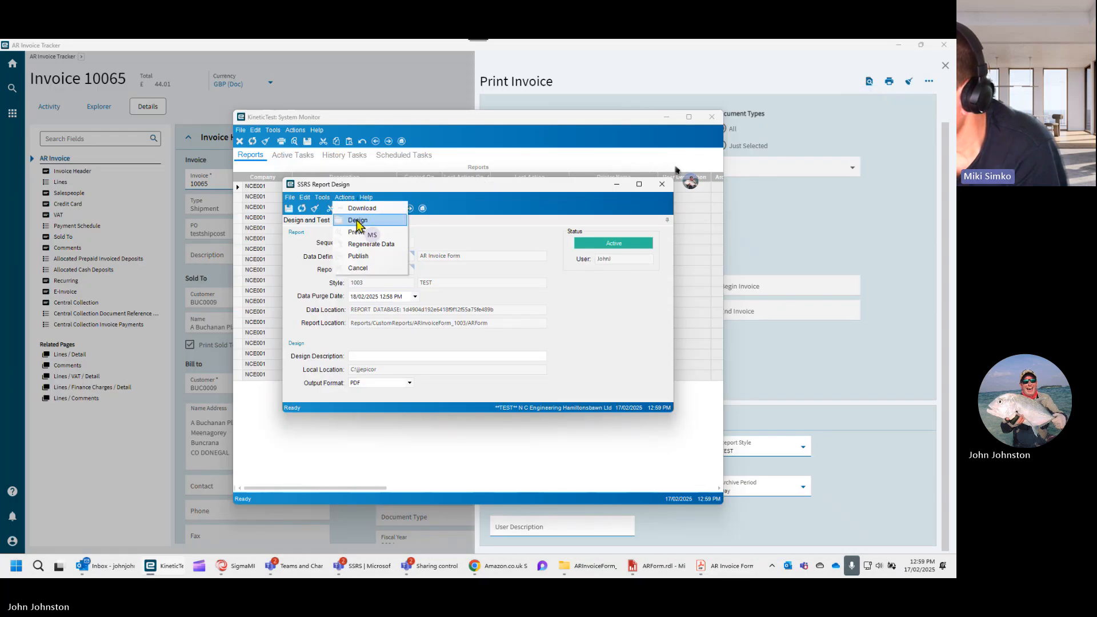
left_click(359, 257)
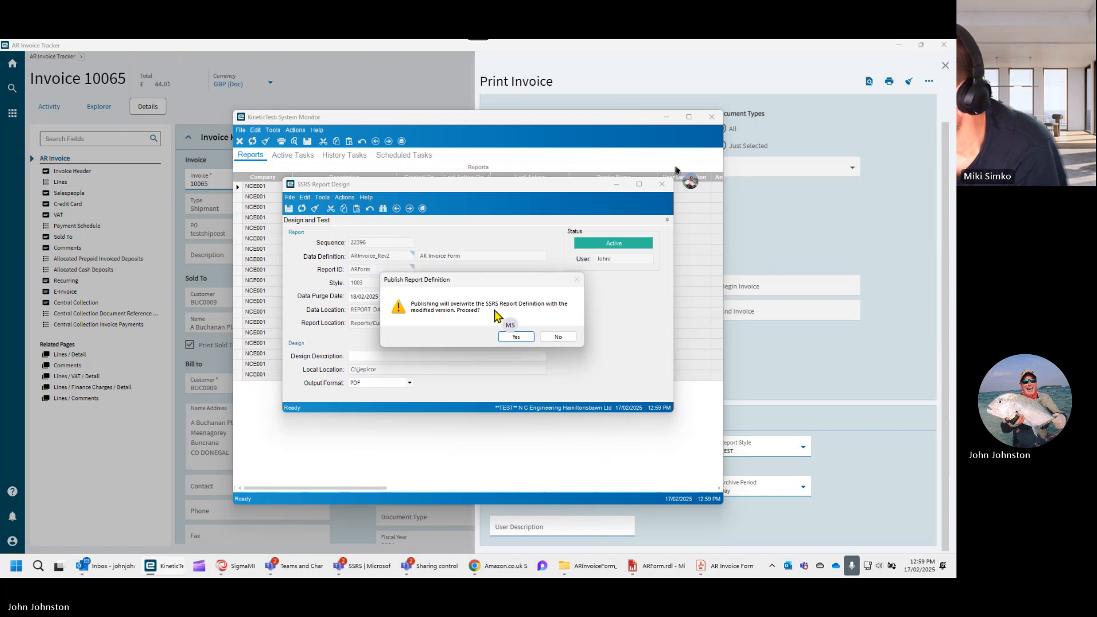
left_click(516, 337)
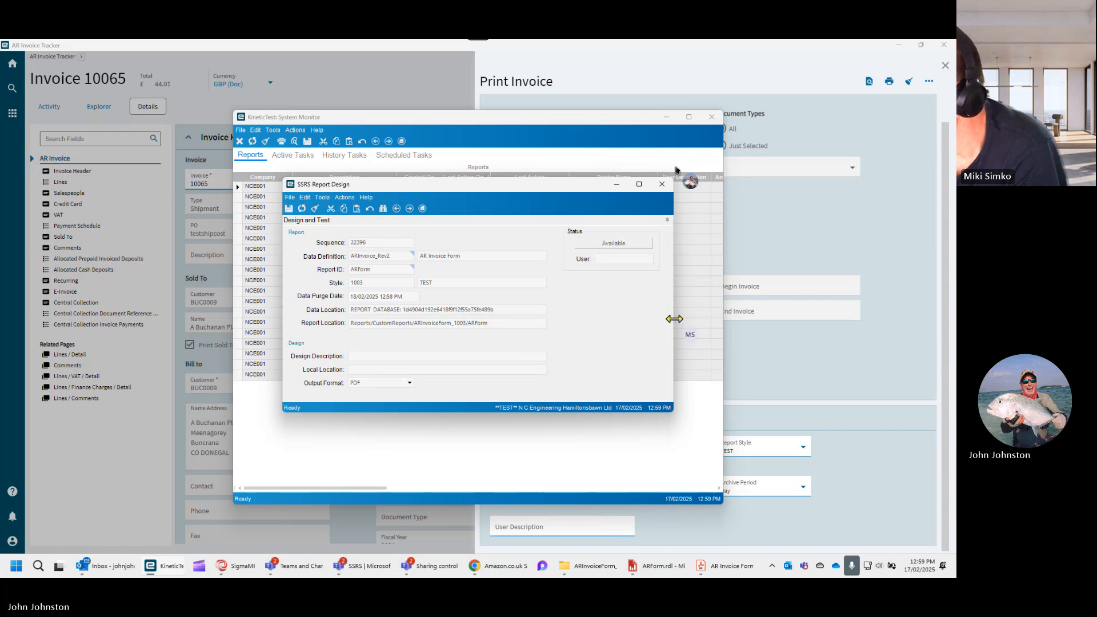
- Return to the Print Invoice options, generate another PDF preview with style TEST, and check its end for the bank details
left_click(886, 227)
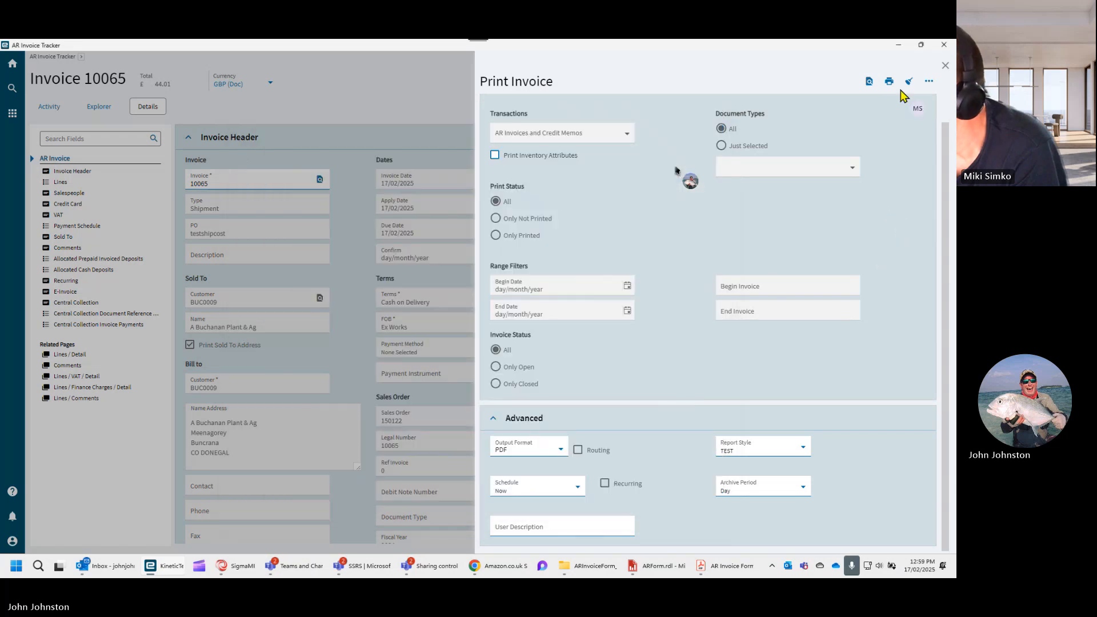
left_click(869, 83)
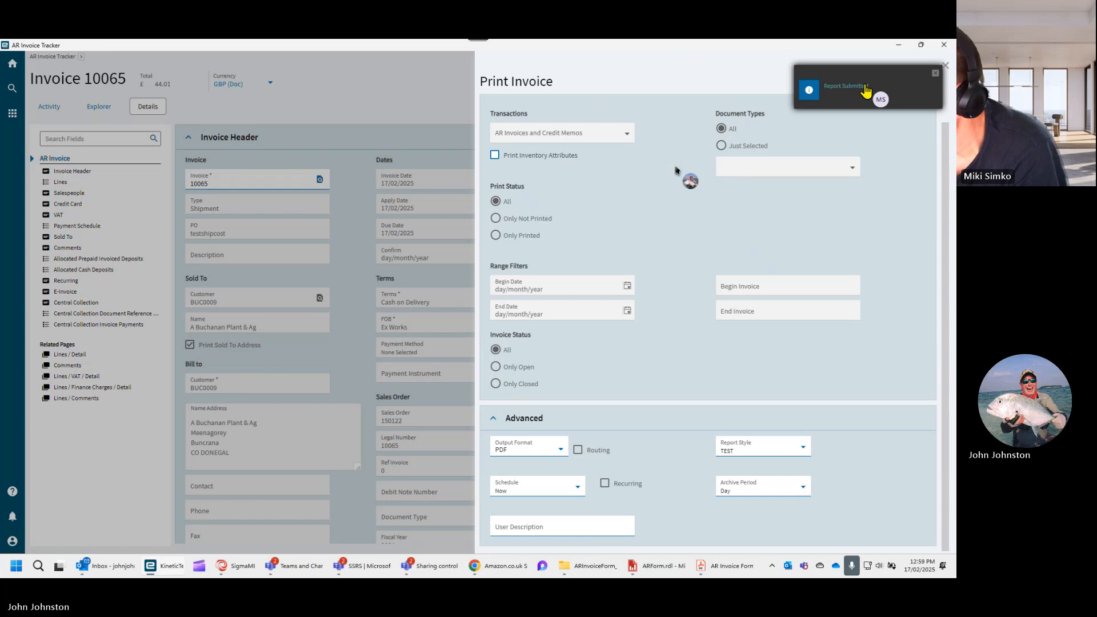
left_click(729, 567)
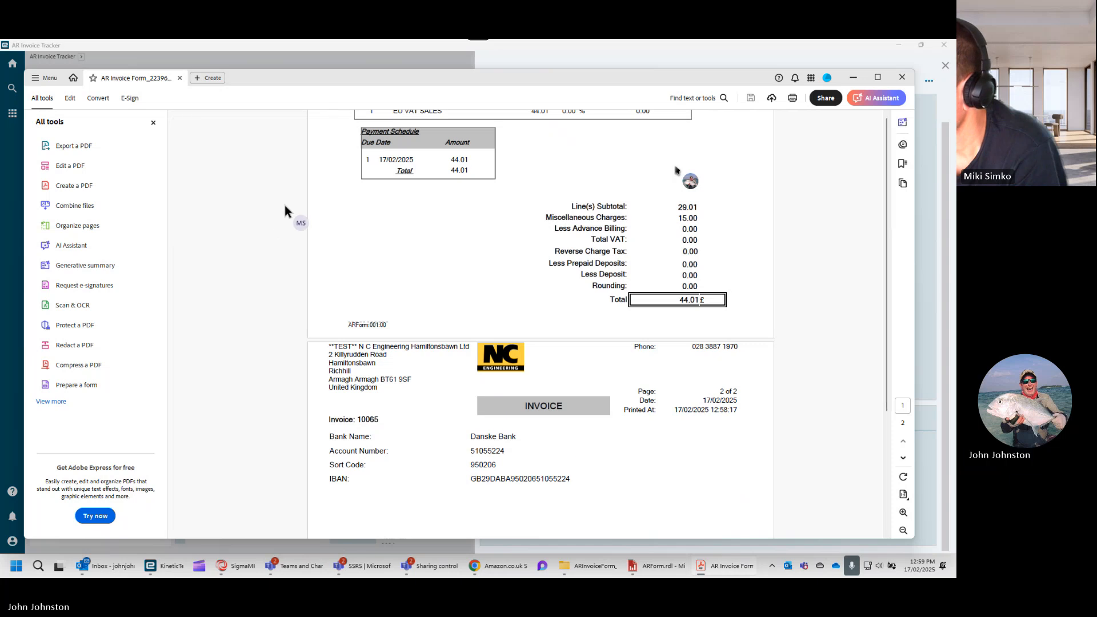
scroll(317, 280, "down", 3)
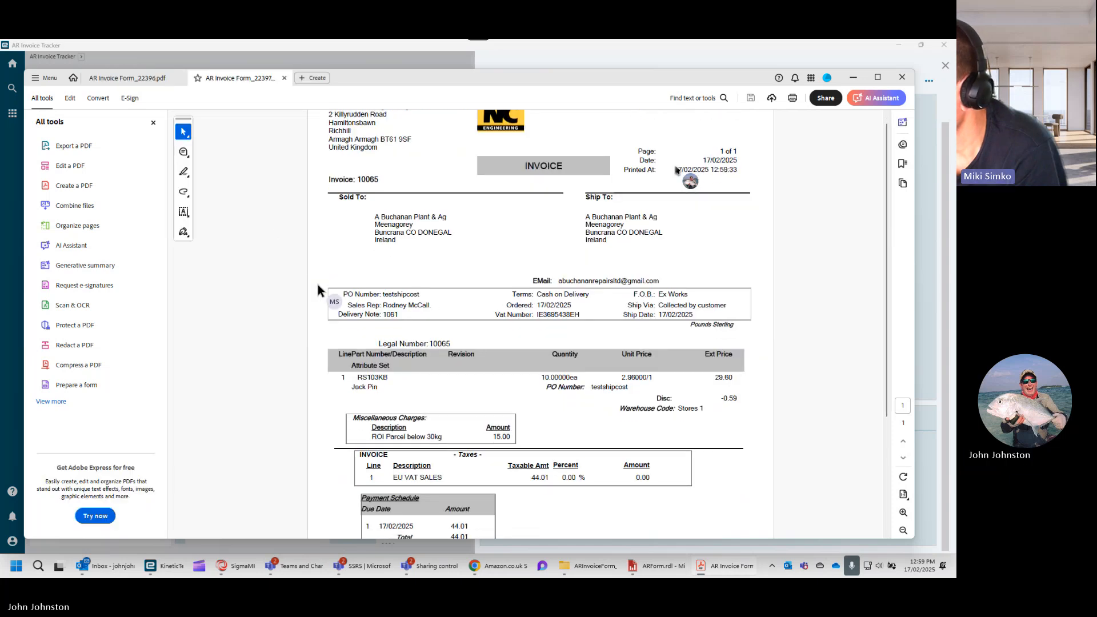
scroll(328, 308, "down", 4)
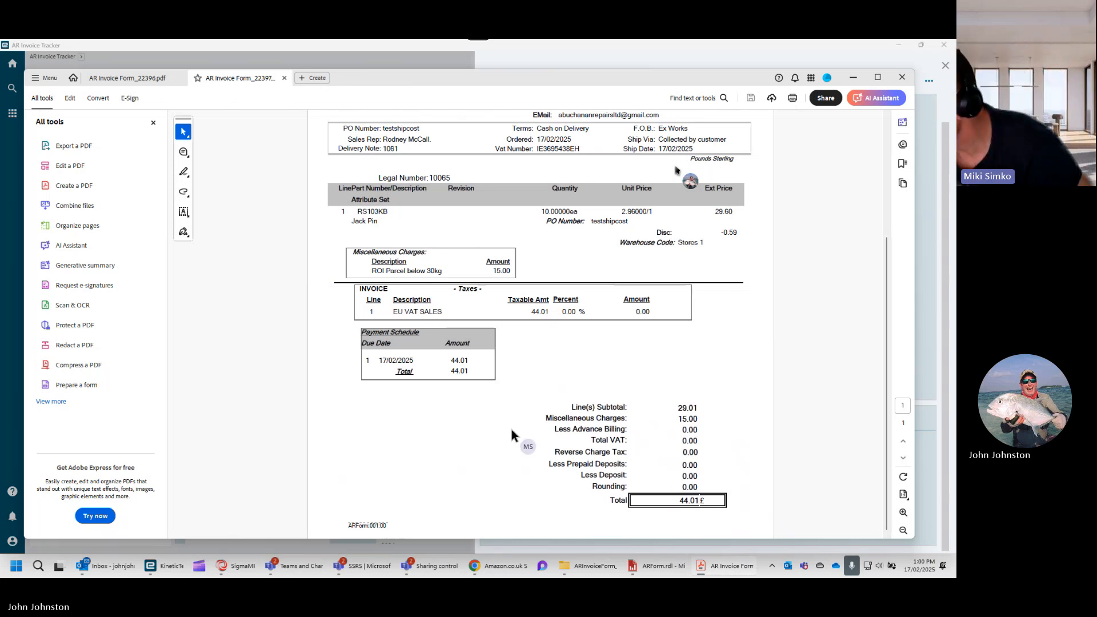
- Switch to the AR Invoice Entry window and look over the header and available actions of invoice 10065
mouse_move(632, 572)
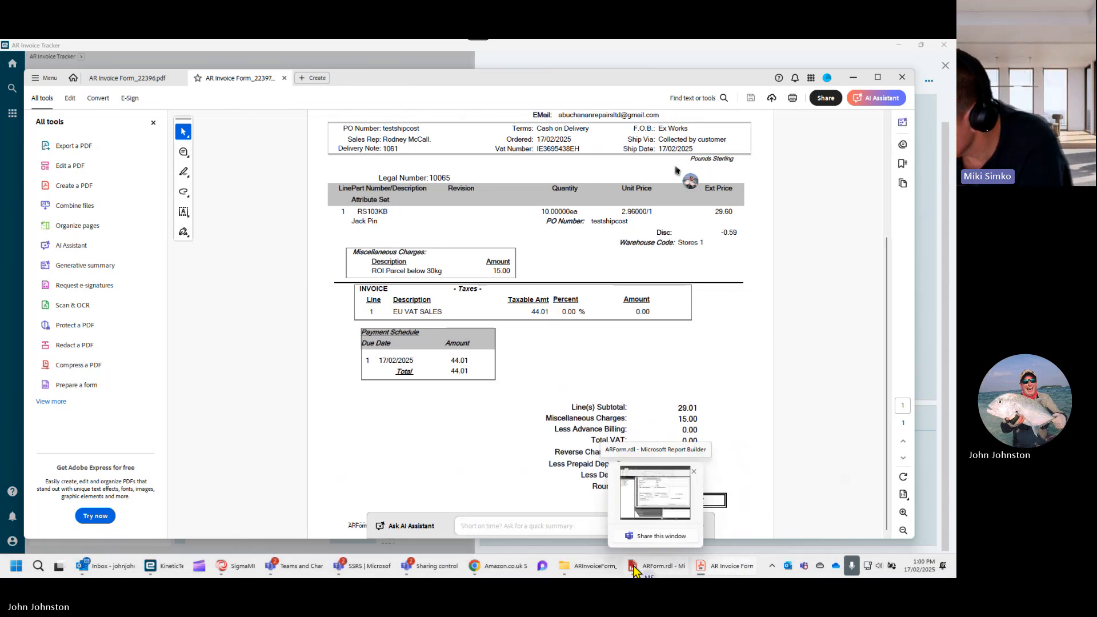
left_click(660, 495)
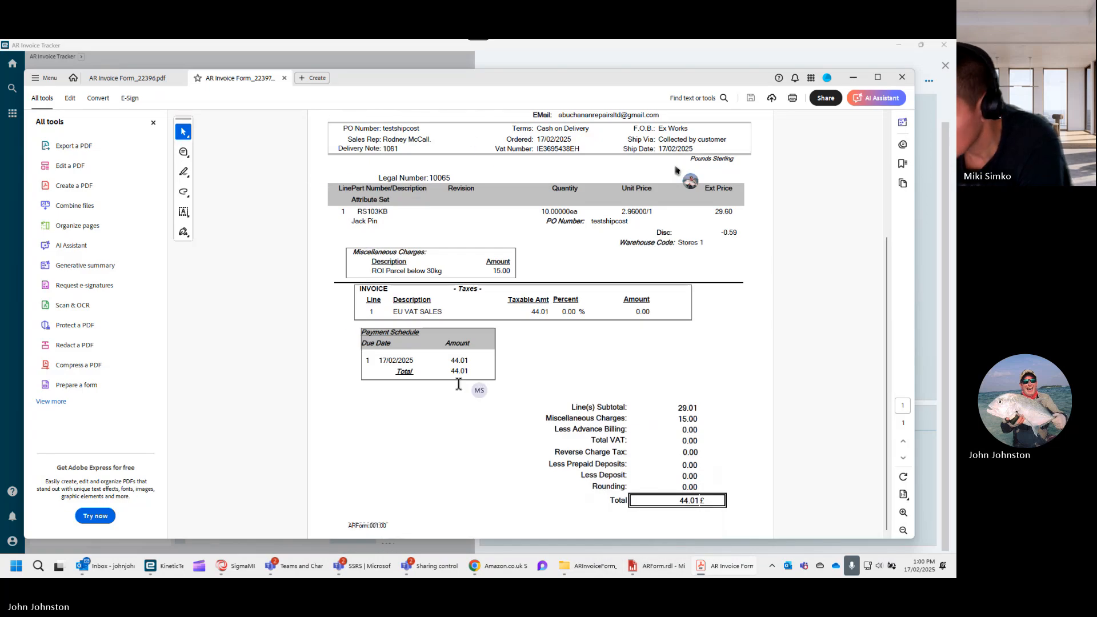
mouse_move(169, 574)
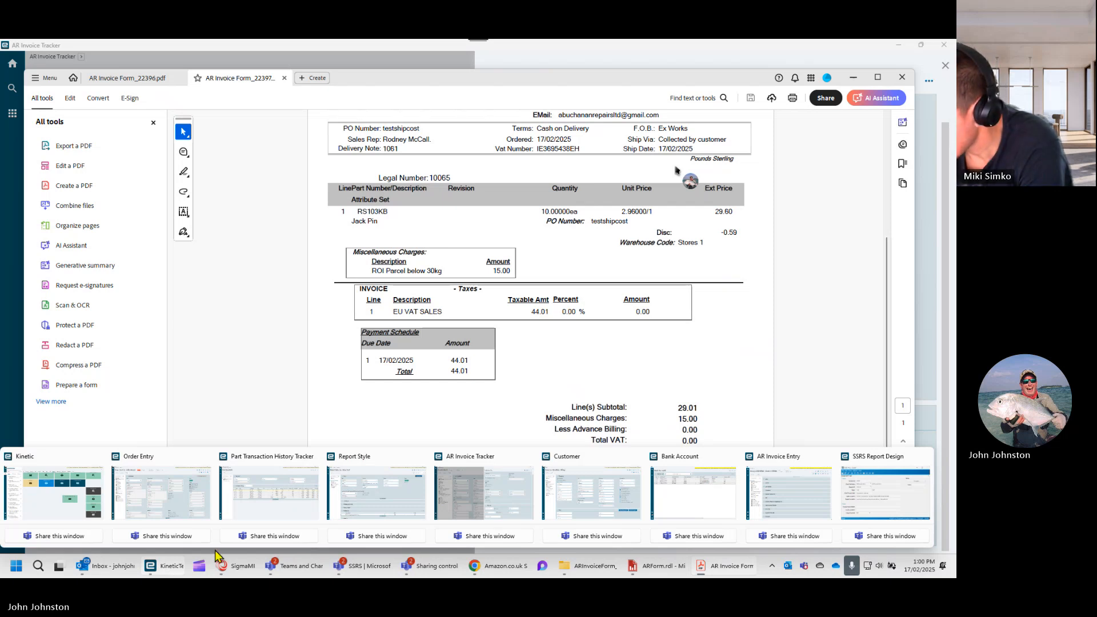
mouse_move(473, 478)
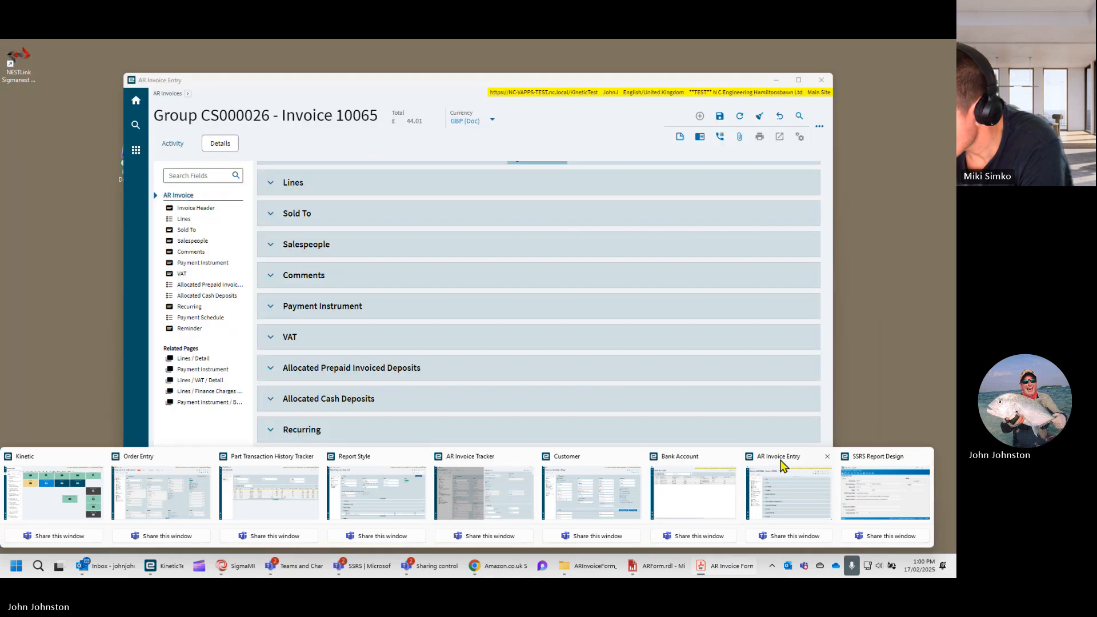
left_click(782, 464)
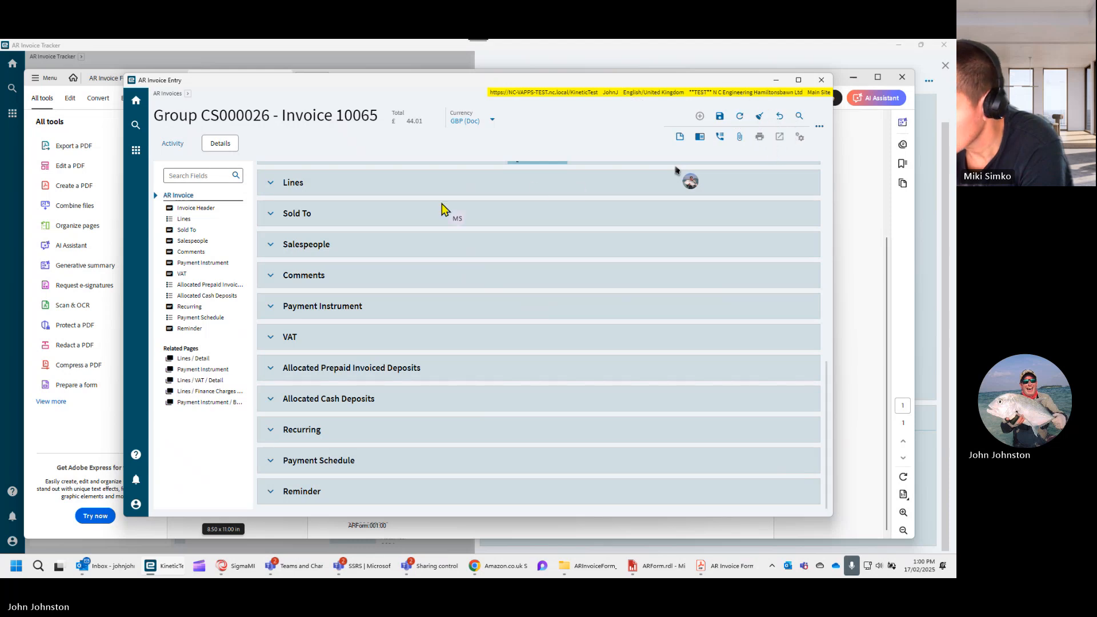
scroll(425, 209, "up", 5)
scroll(366, 205, "up", 4)
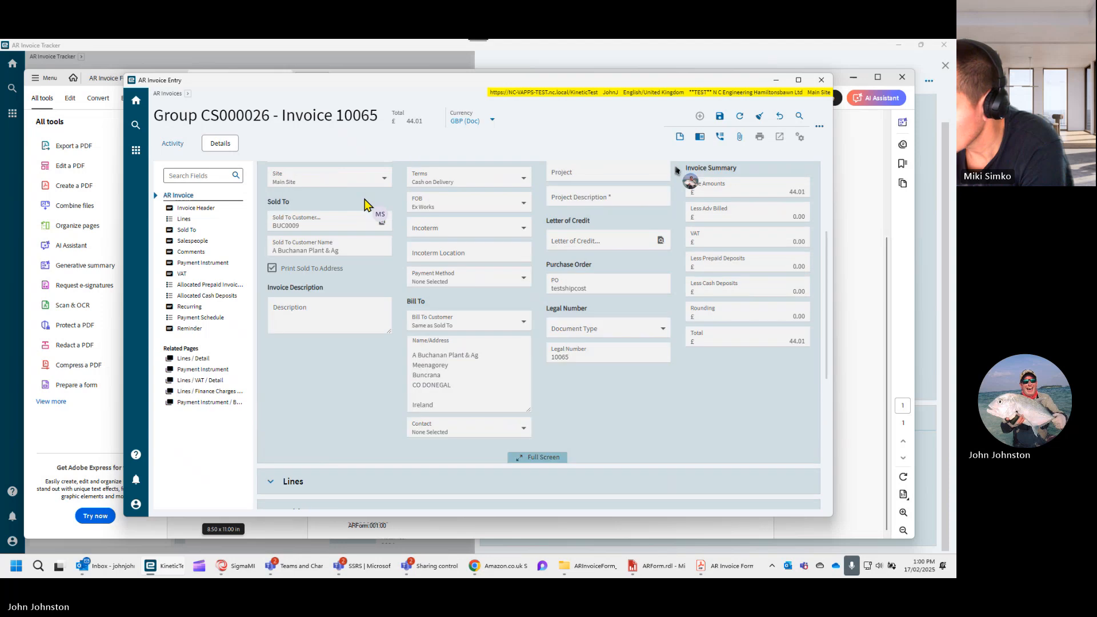
left_click(819, 131)
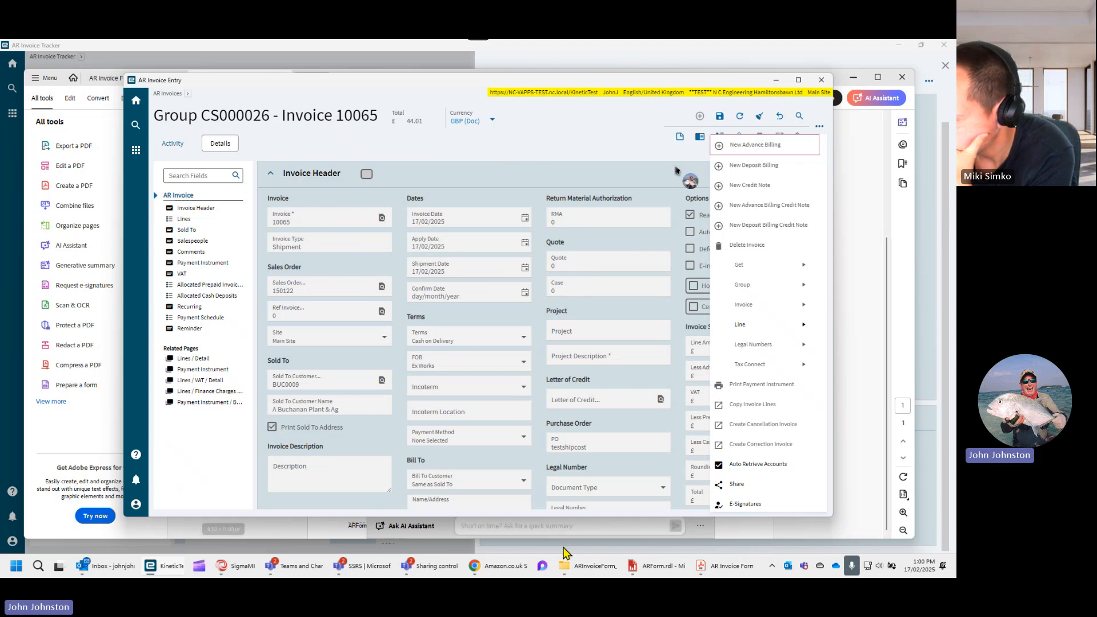
- Switch to the Report Style window, check the TEST style's full report location, and retrieve its status
mouse_move(414, 573)
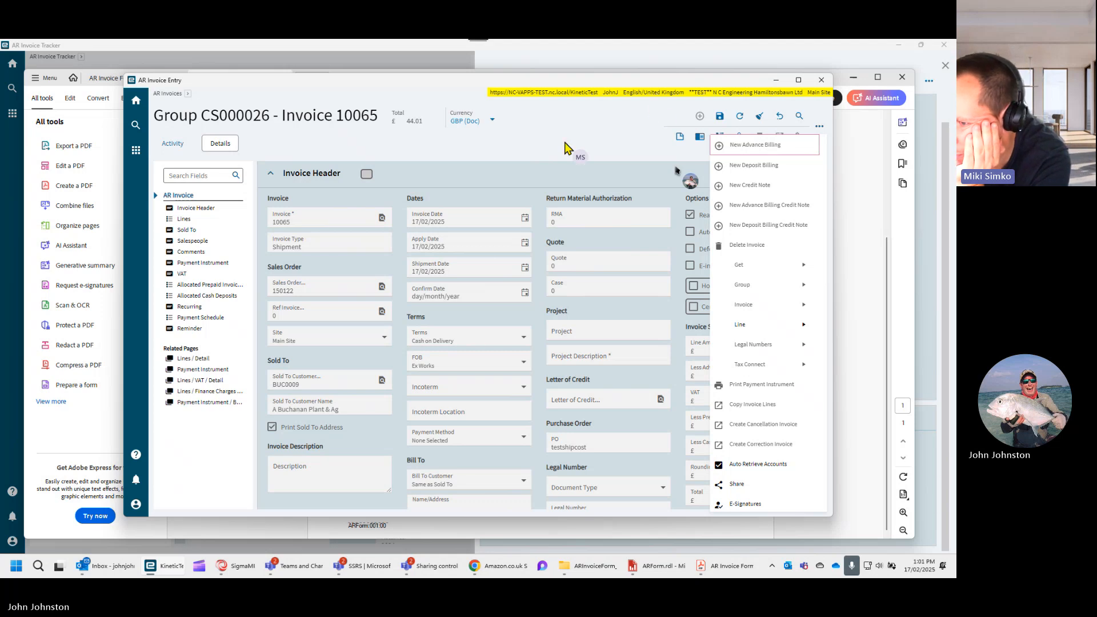
mouse_move(172, 573)
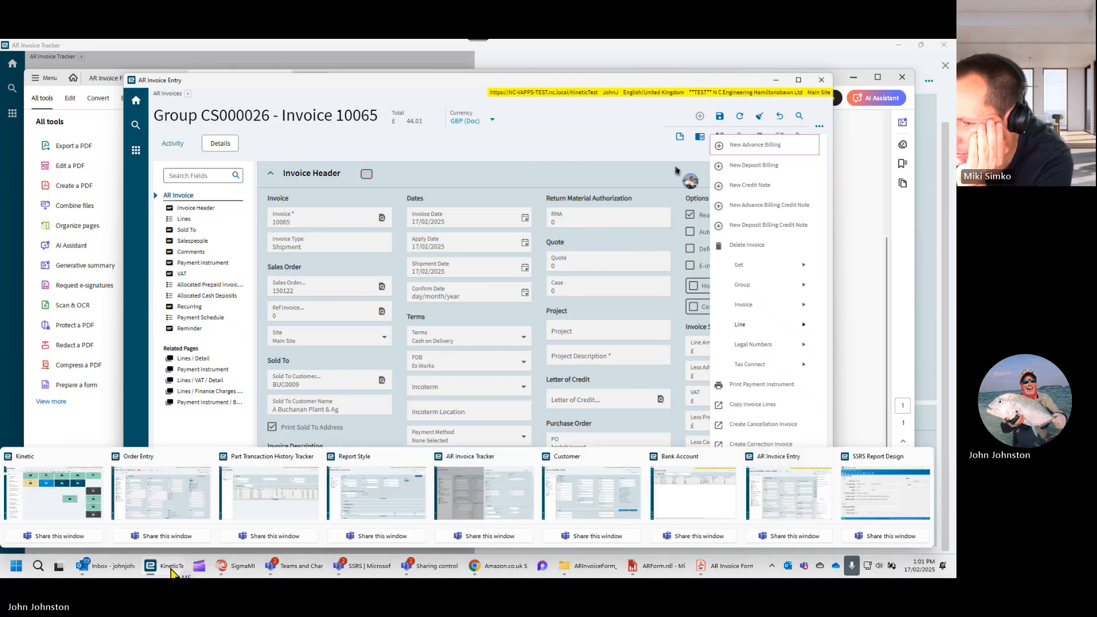
mouse_move(607, 486)
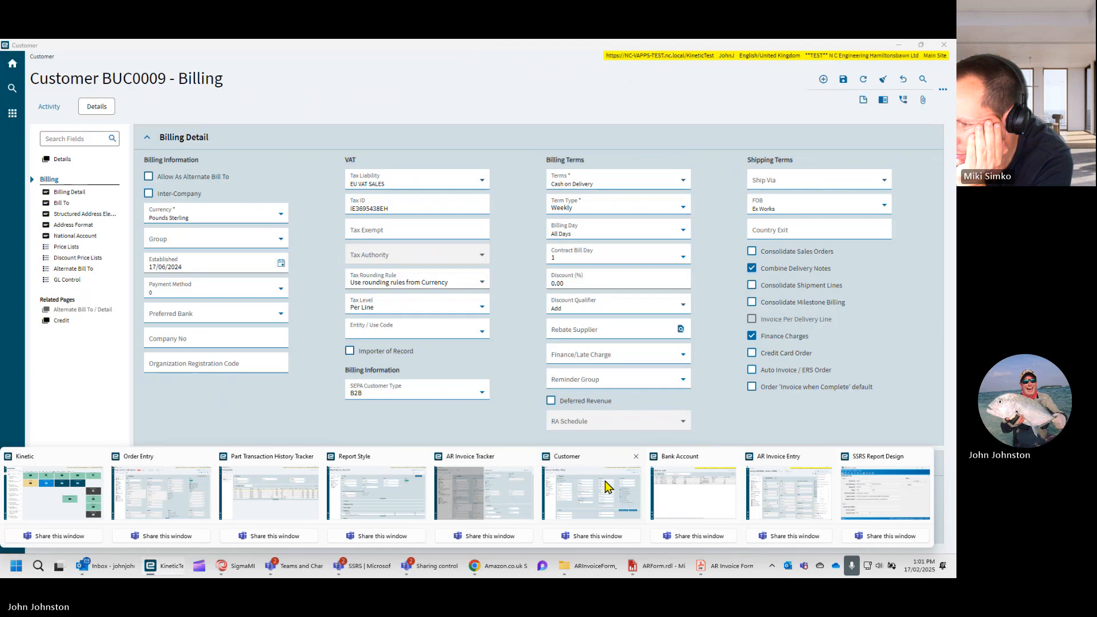
mouse_move(705, 487)
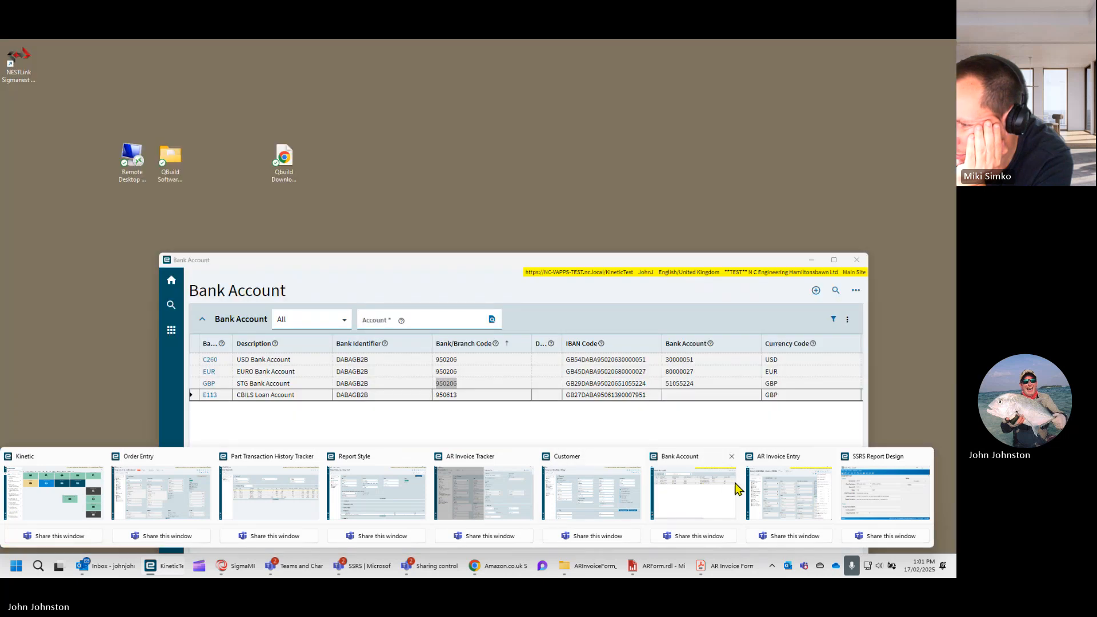
mouse_move(785, 488)
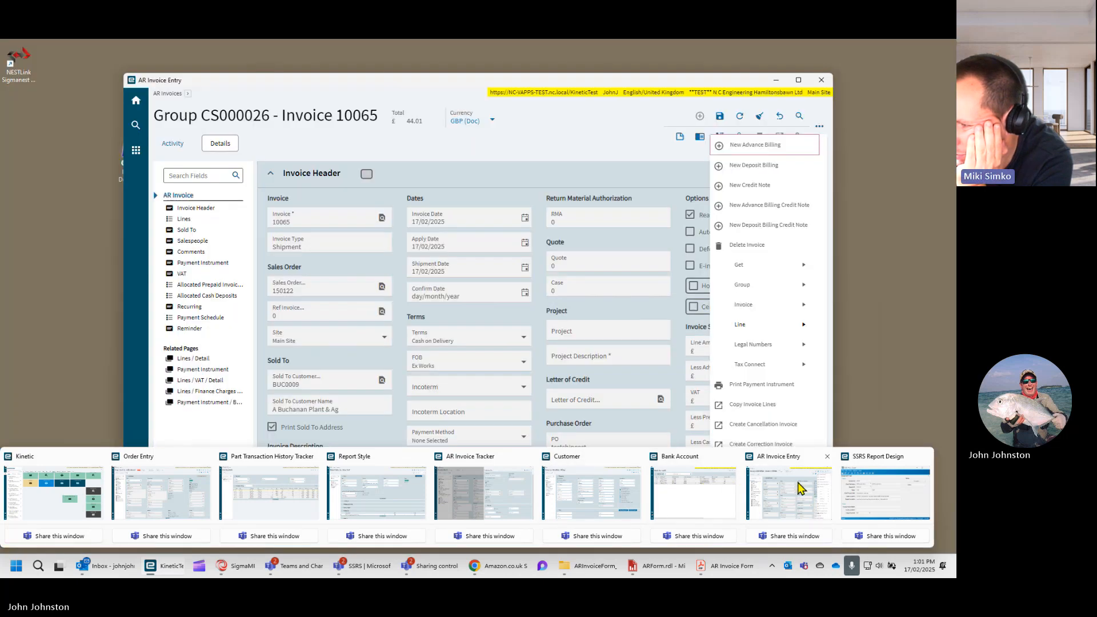
mouse_move(855, 487)
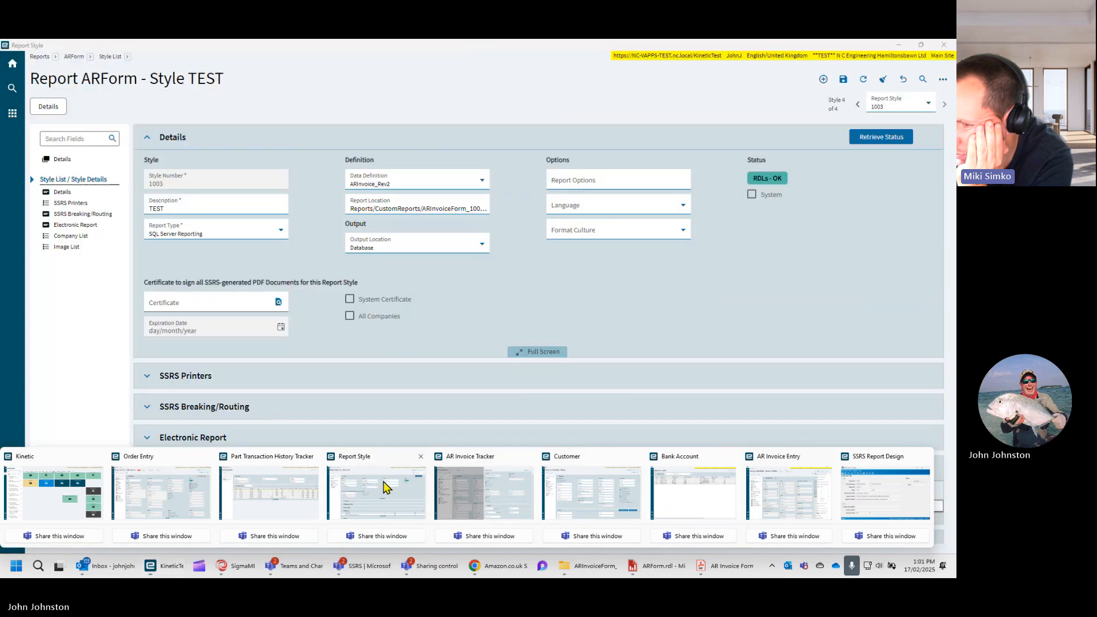
left_click(384, 482)
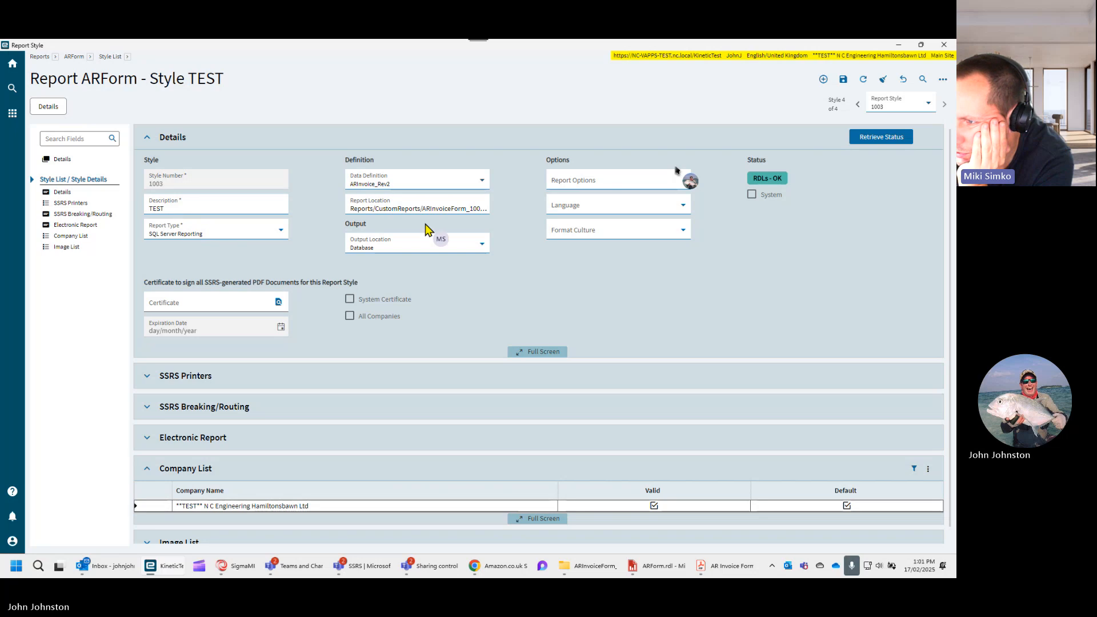
left_click(445, 212)
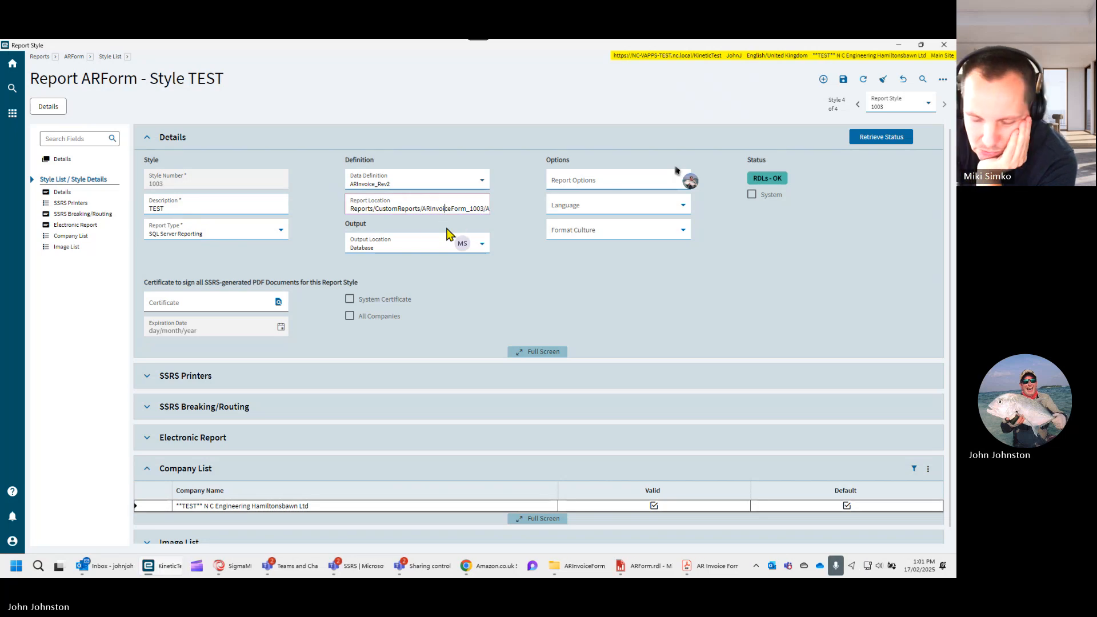
key("End")
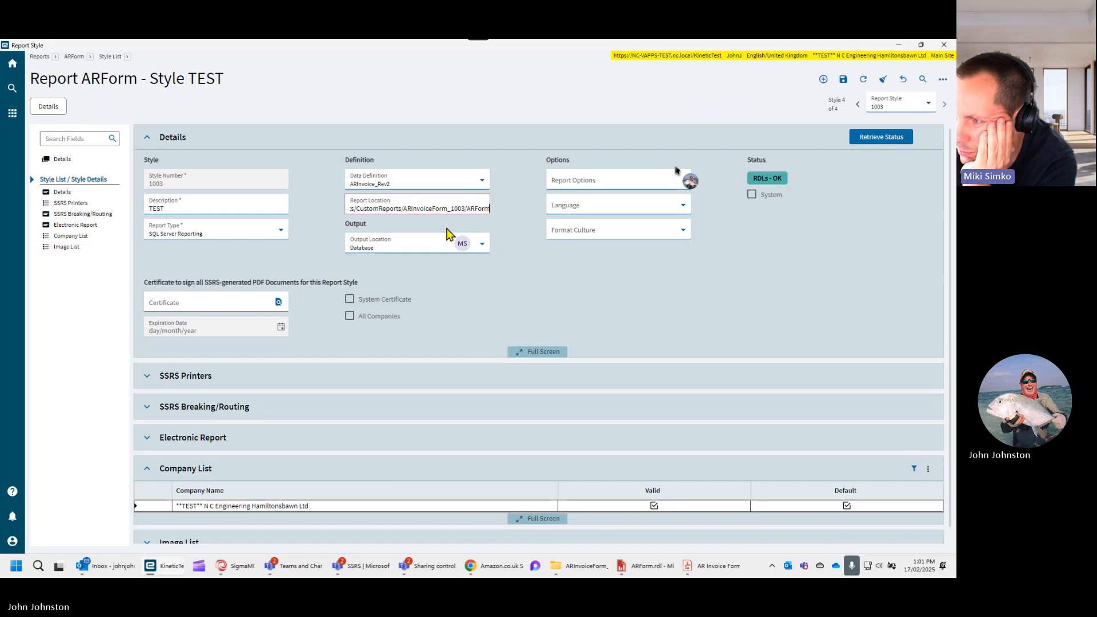
left_click(869, 142)
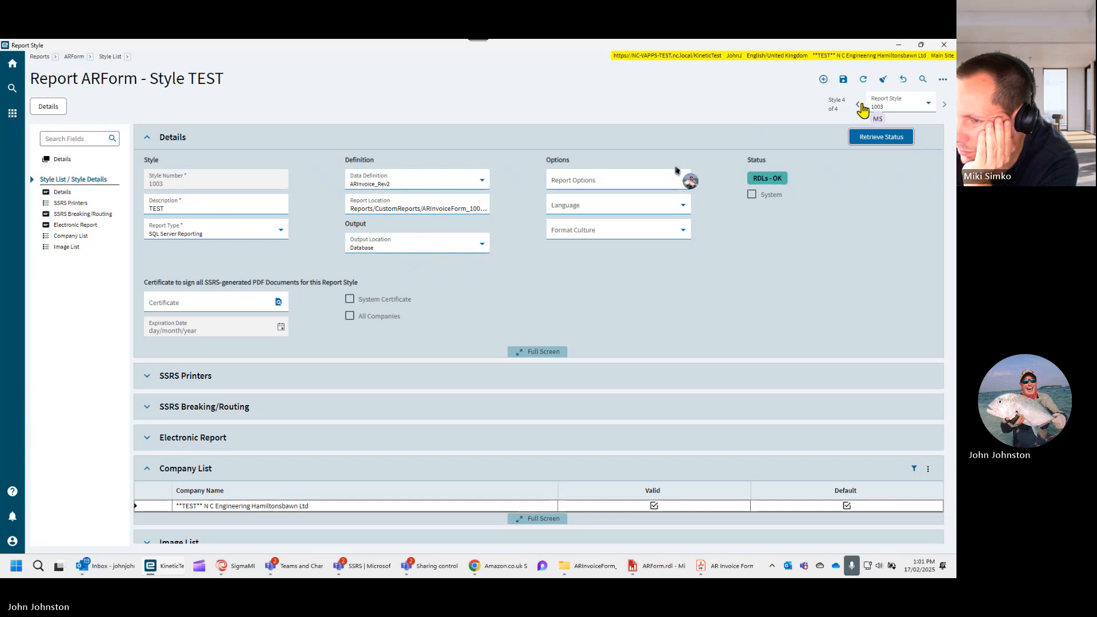
- Widen the PrintProgram column in the ARForm style list to compare the report paths, and reopen style 1003
left_click(108, 57)
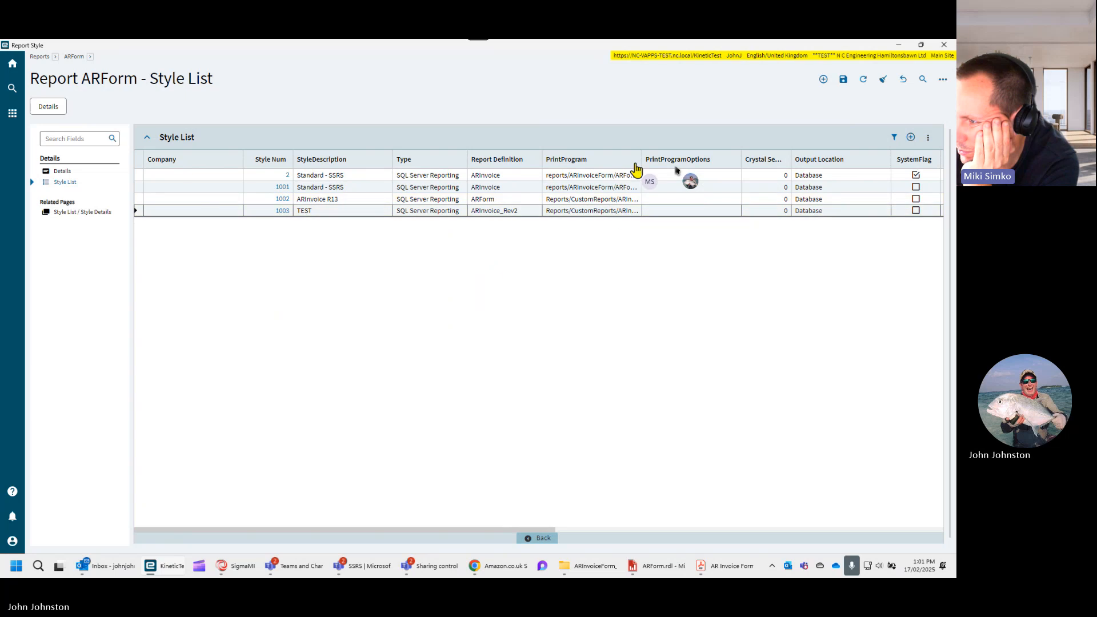
left_click_drag(639, 155, 776, 153)
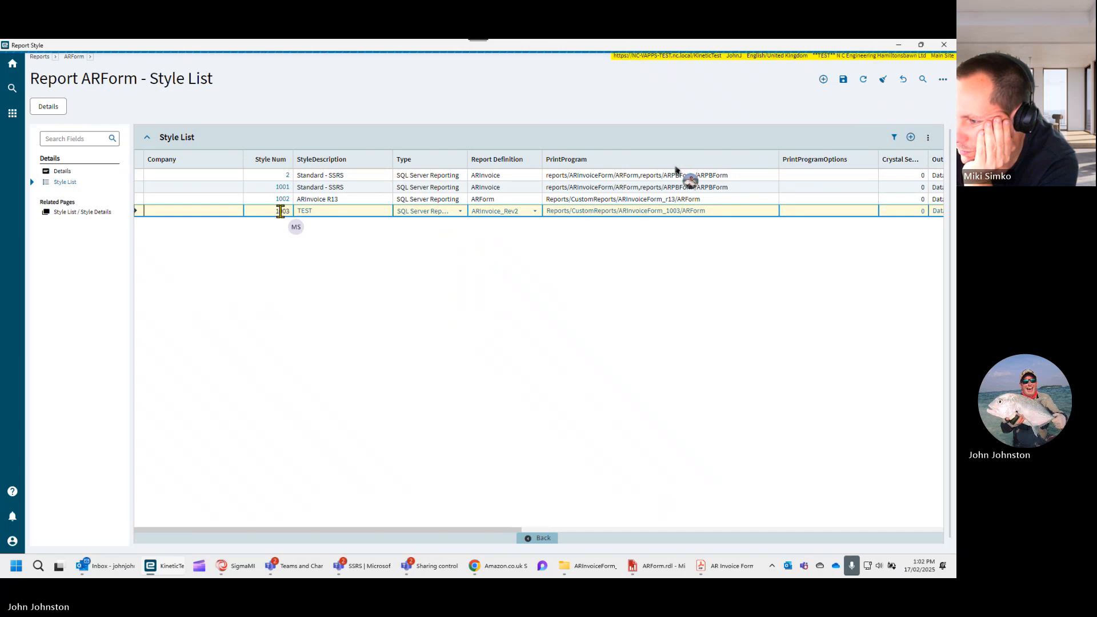
left_click(282, 211)
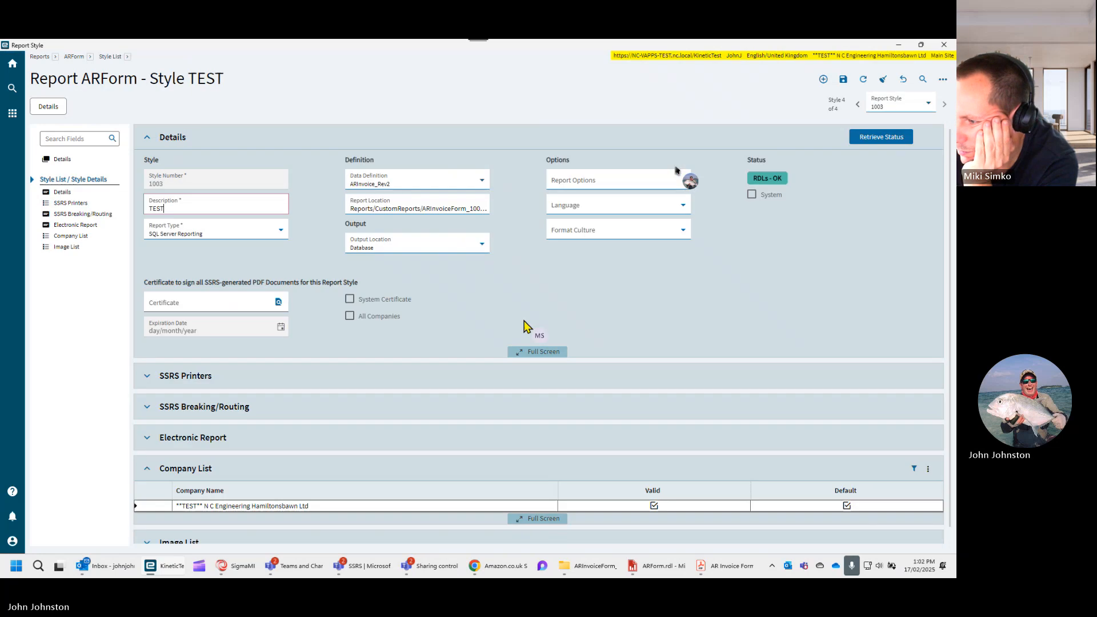
- Check the ARForm design in Report Builder, and examine the Electronic Report section of the TEST report style
left_click(663, 567)
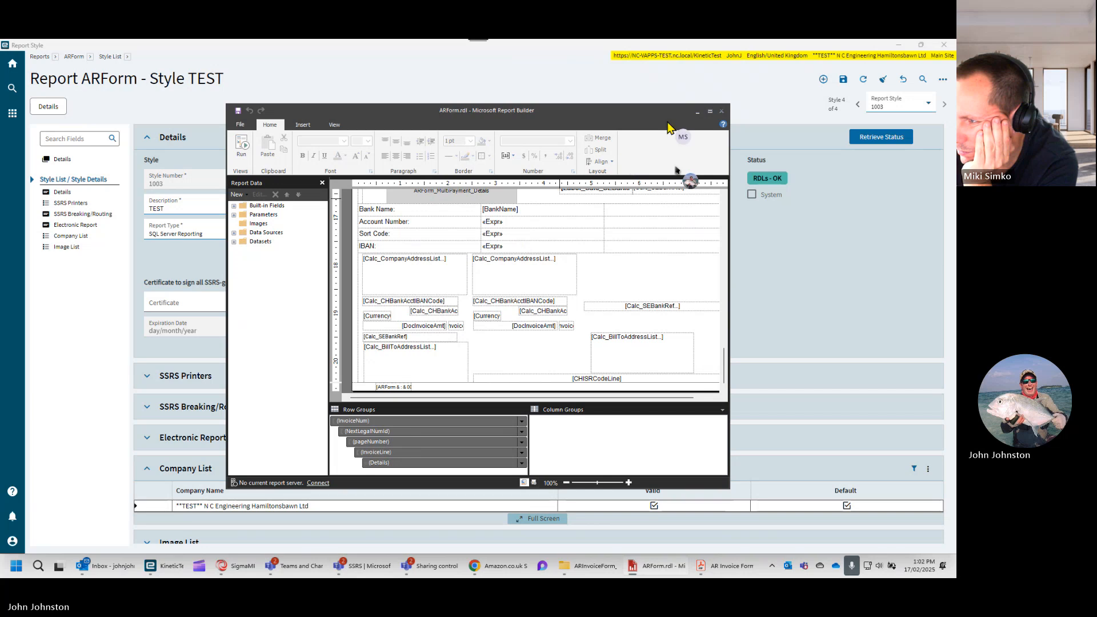
left_click(697, 112)
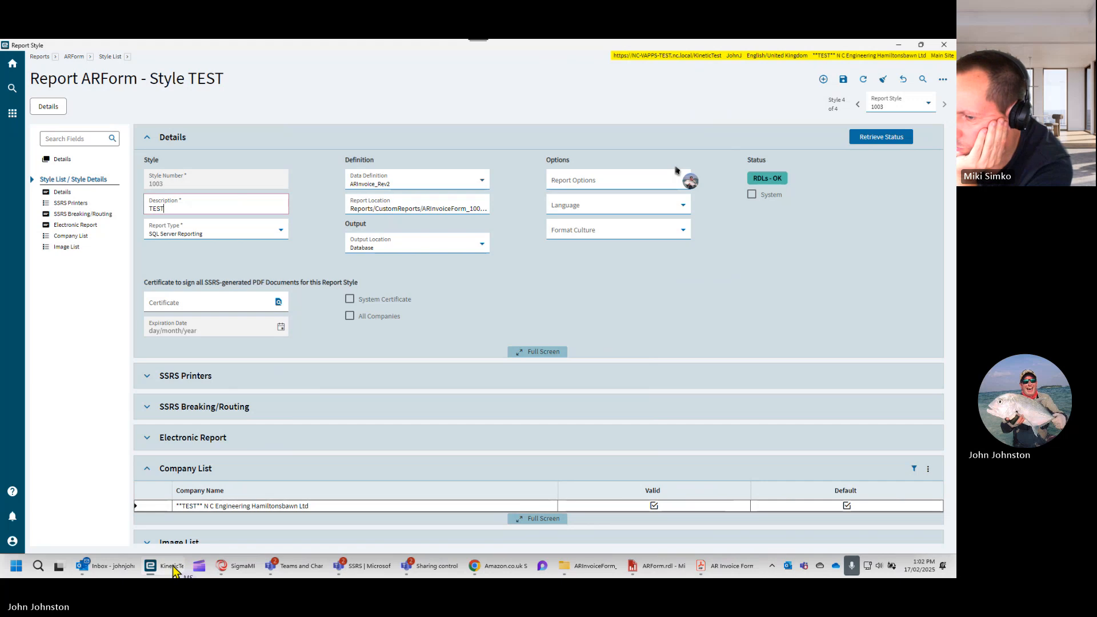
mouse_move(173, 567)
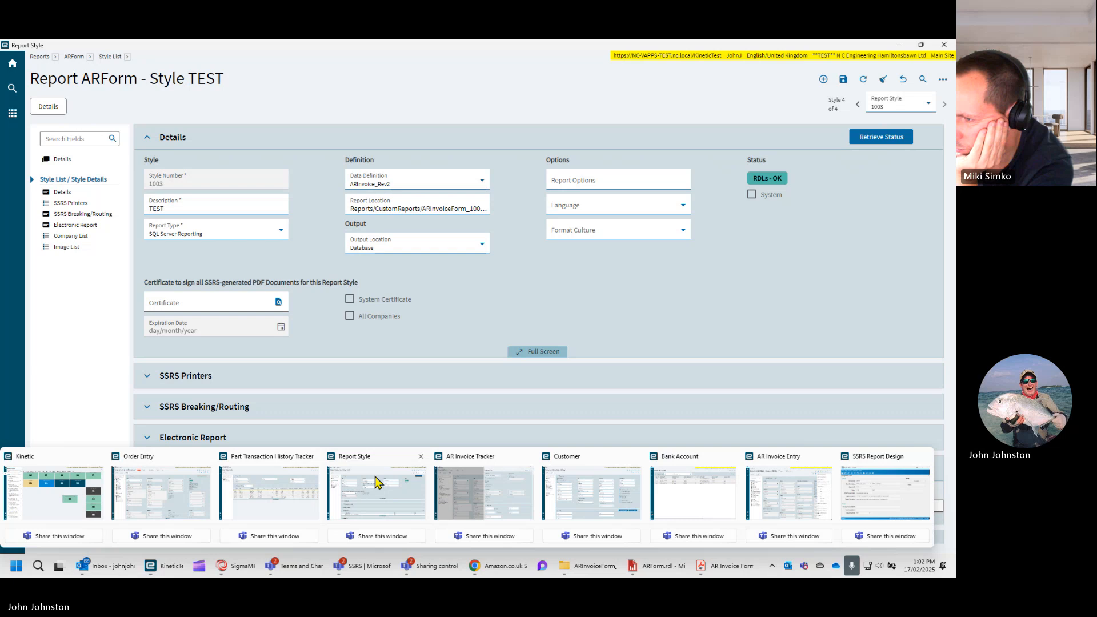
left_click(375, 477)
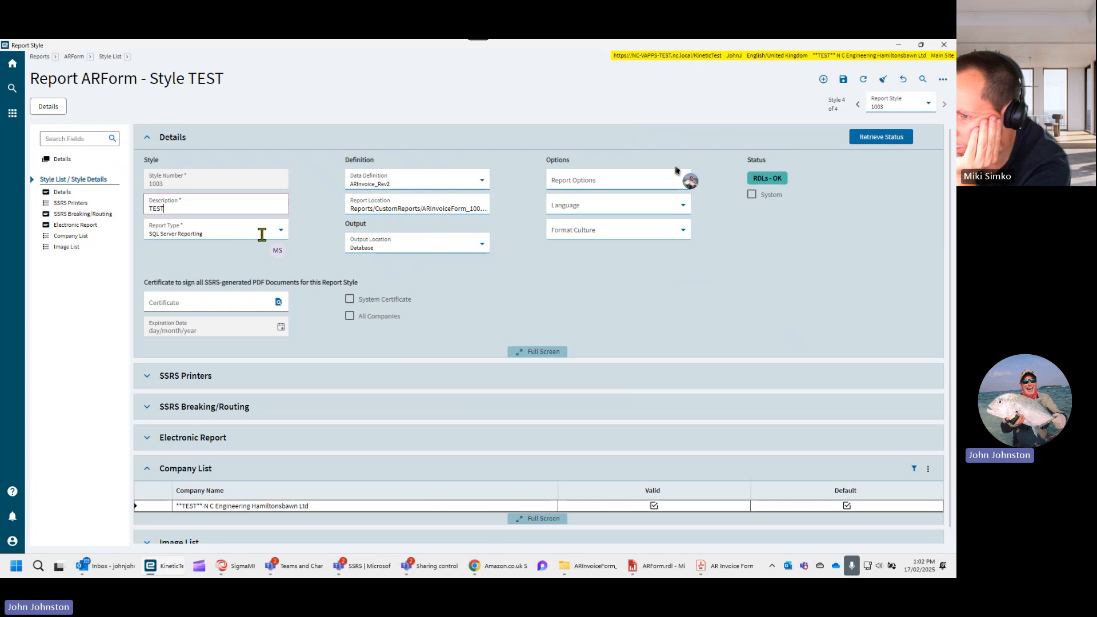
left_click(148, 438)
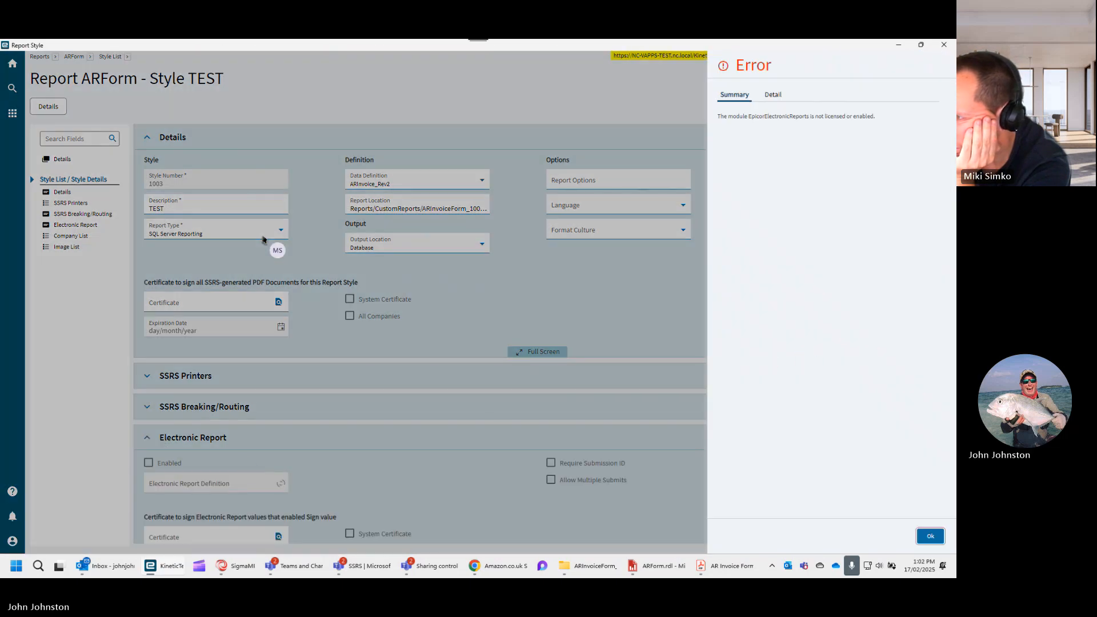
left_click(931, 536)
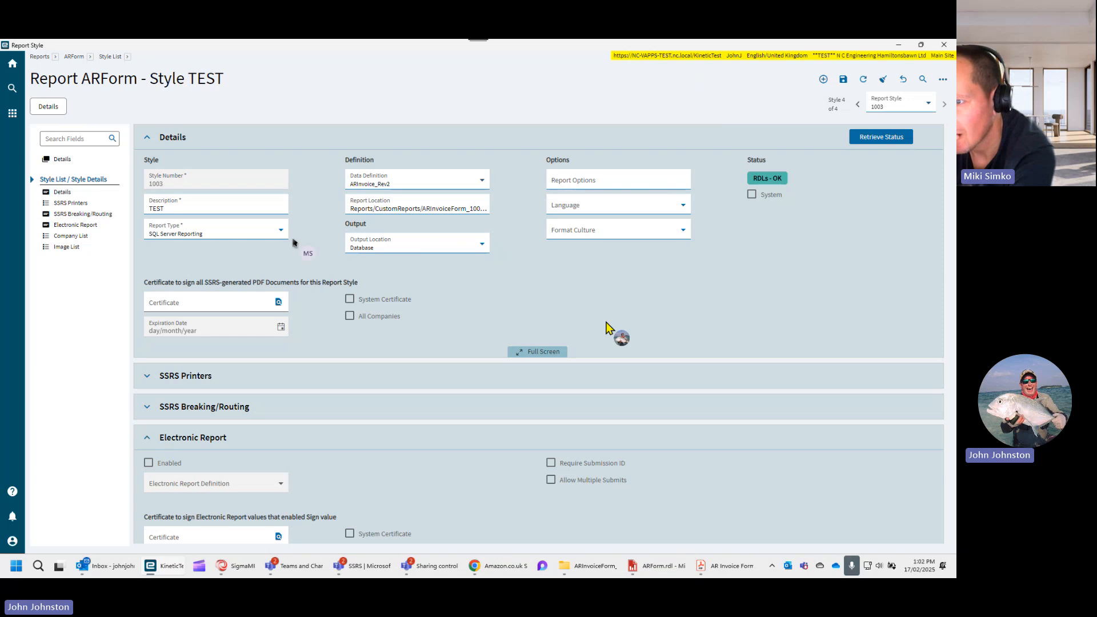
- Download the TEST style's SSRS report as the zip file reports into the jjepicor folder on drive C
left_click(943, 83)
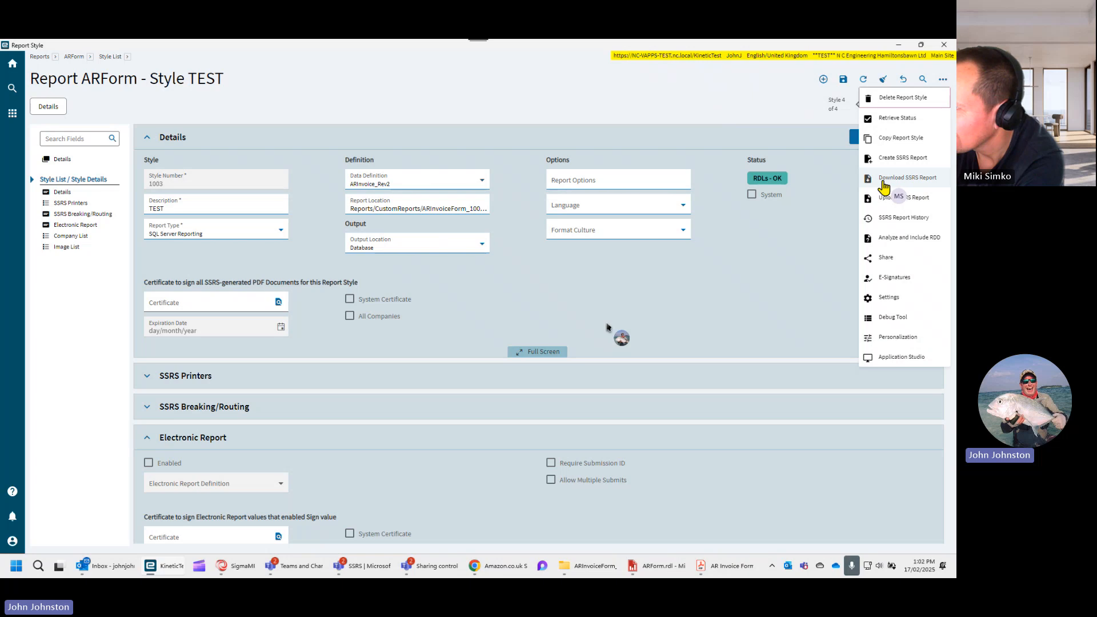
left_click(883, 182)
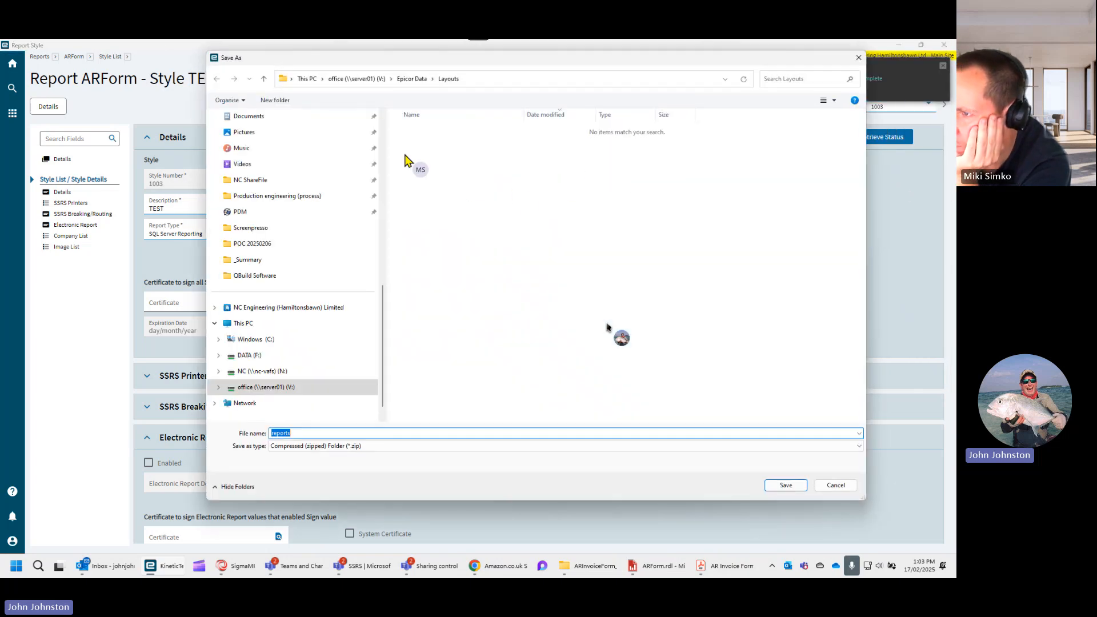
left_click(260, 341)
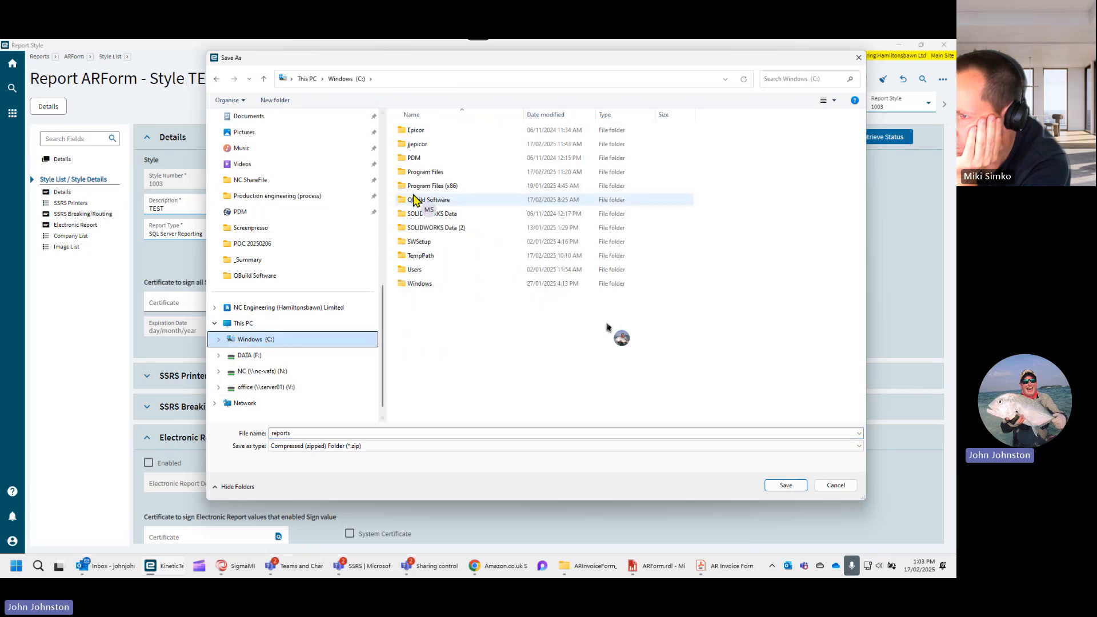
left_click(425, 147)
double_click(425, 147)
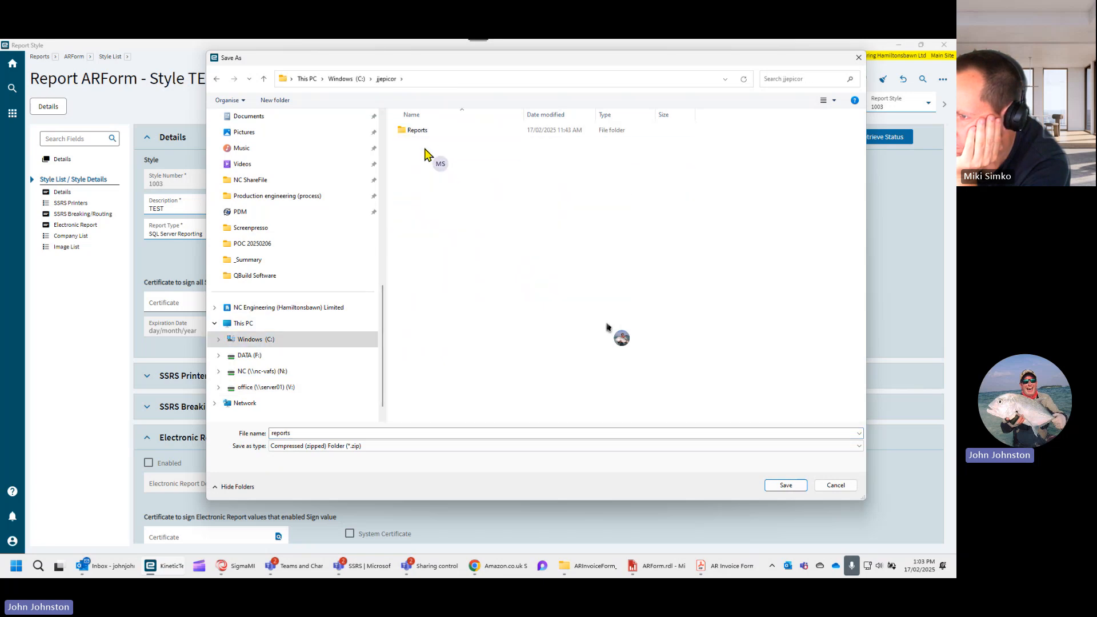
left_click(777, 486)
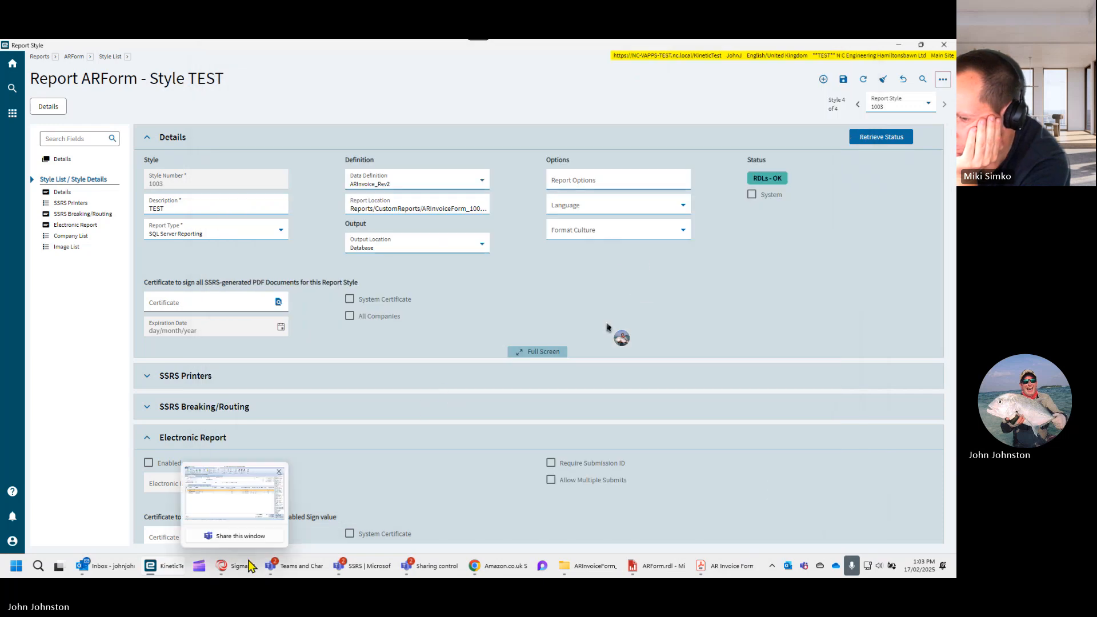
- Open the ARForm report from ARInvoiceForm_1003 inside the downloaded reports zip in Report Builder, without connecting to a report server
left_click(600, 567)
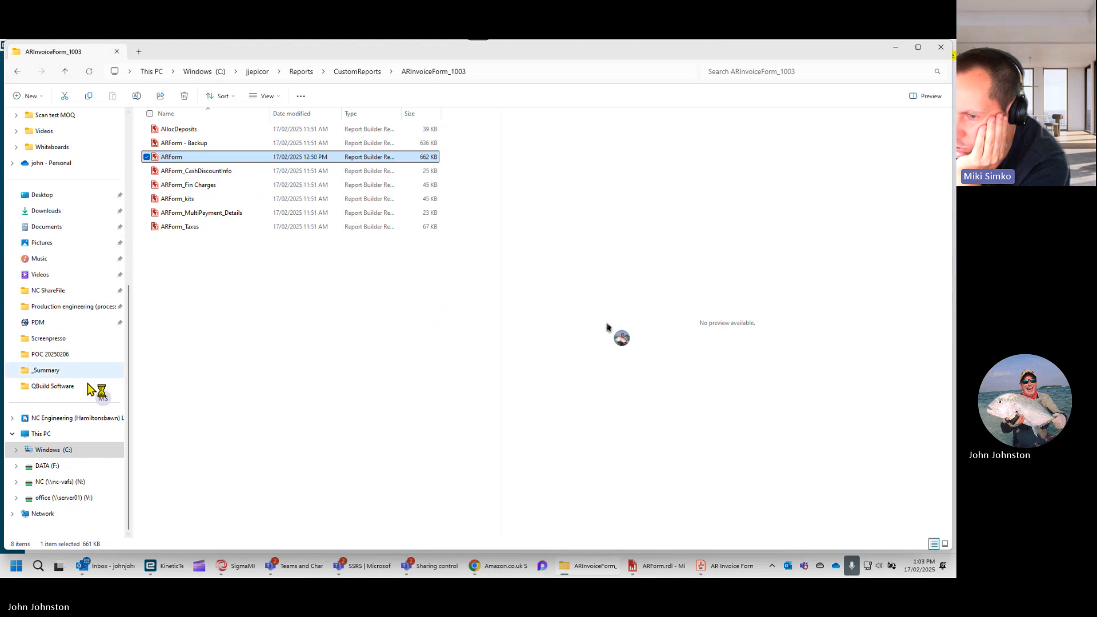
left_click(53, 450)
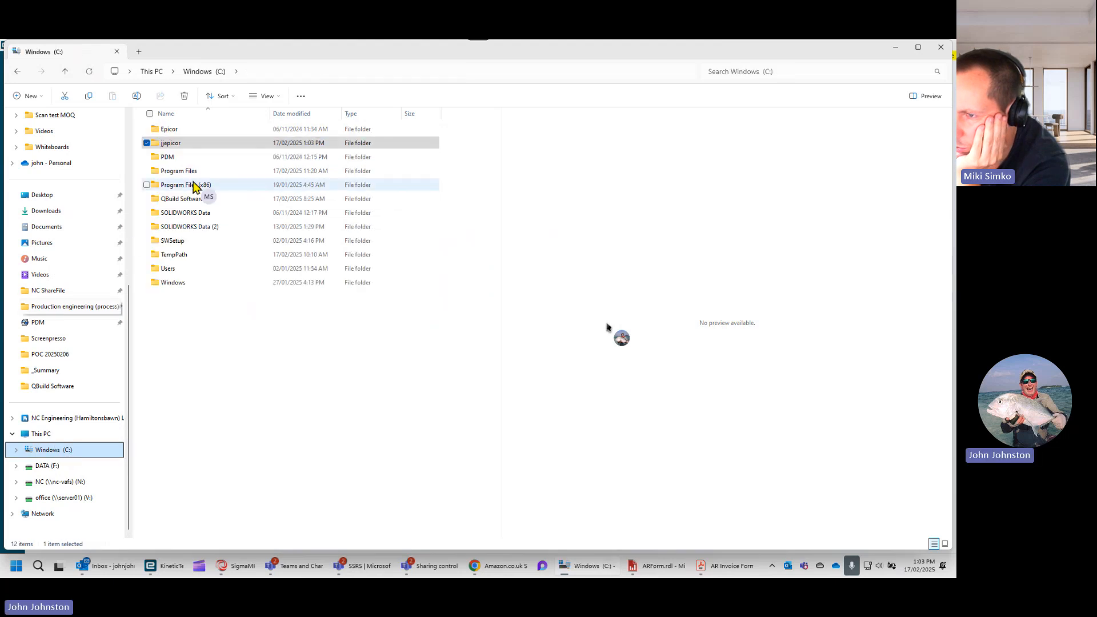
double_click(178, 144)
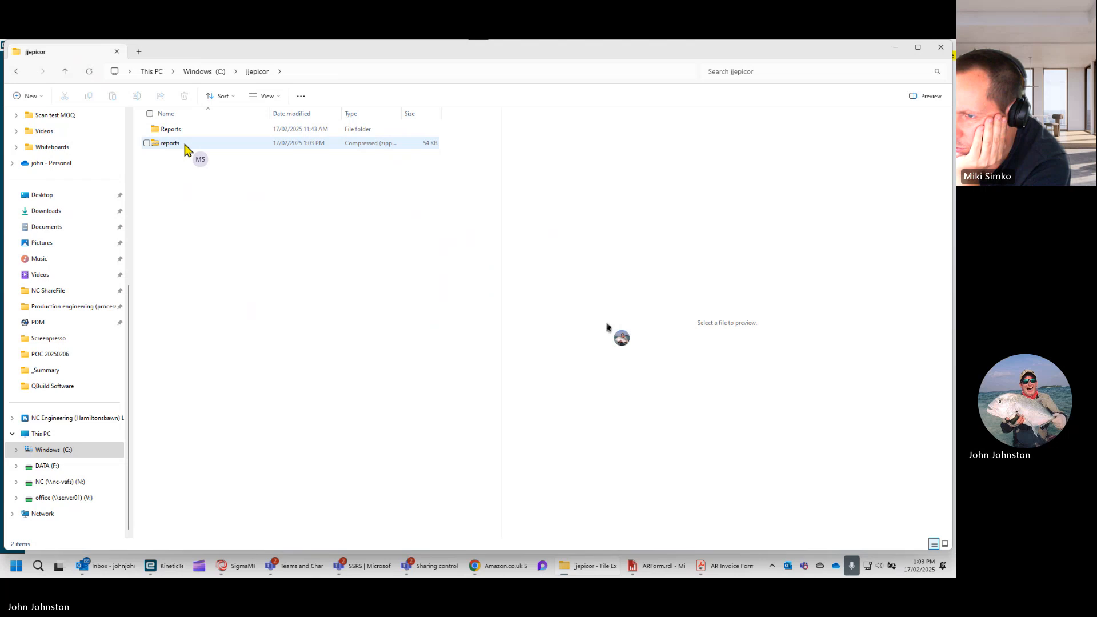
double_click(183, 144)
double_click(183, 131)
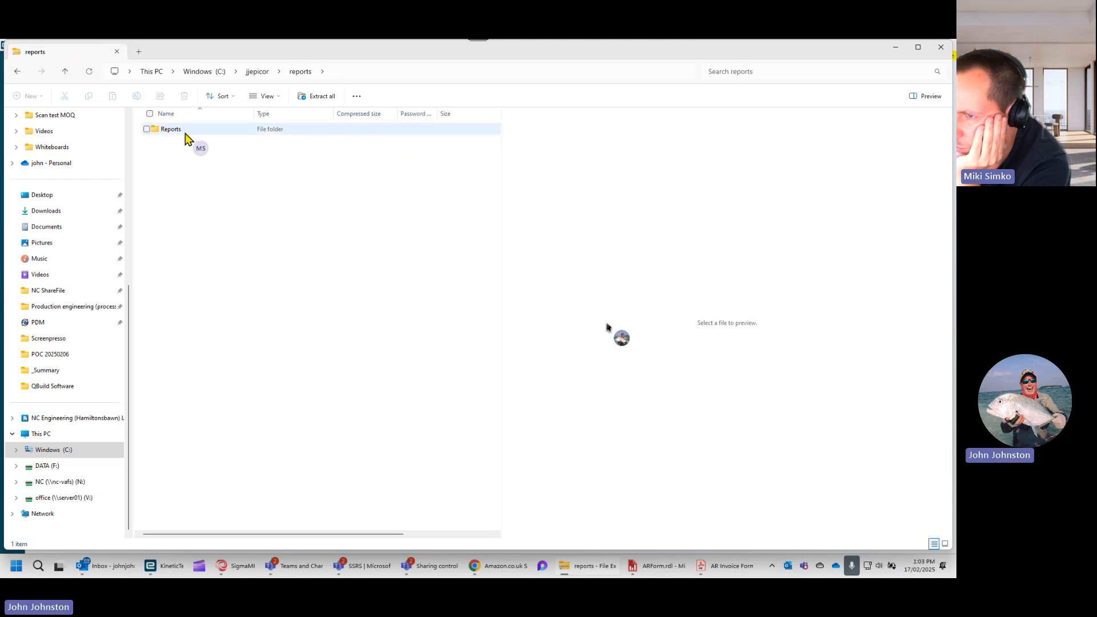
double_click(185, 133)
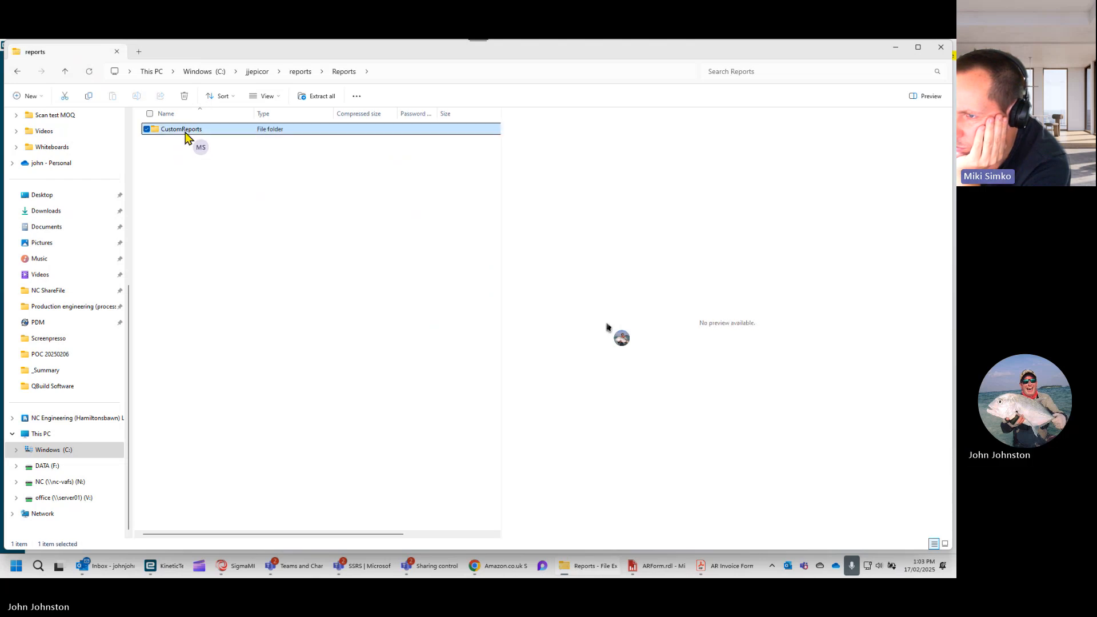
double_click(185, 132)
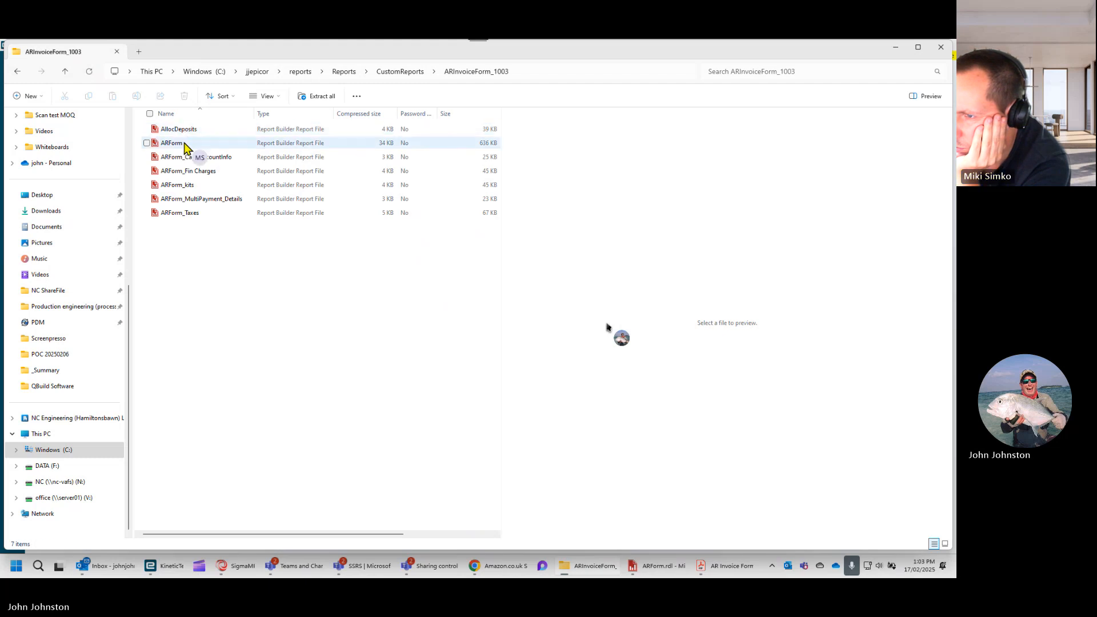
double_click(183, 144)
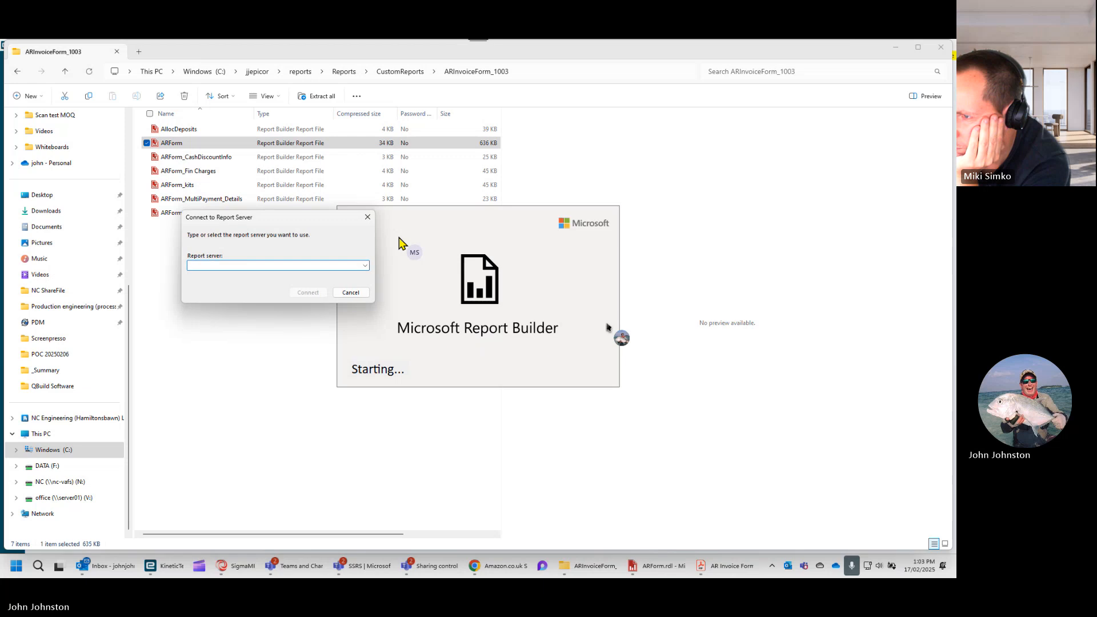
left_click(347, 292)
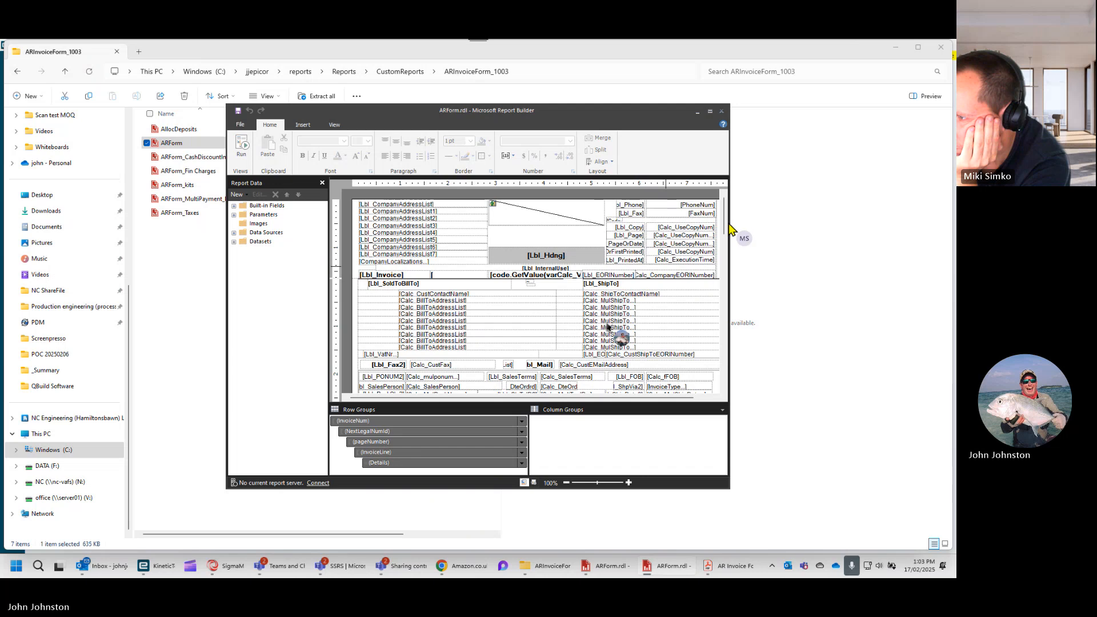
- Examine the downloaded ARForm layout from the header down to the bank details area, and close the report
left_click_drag(724, 219, 724, 224)
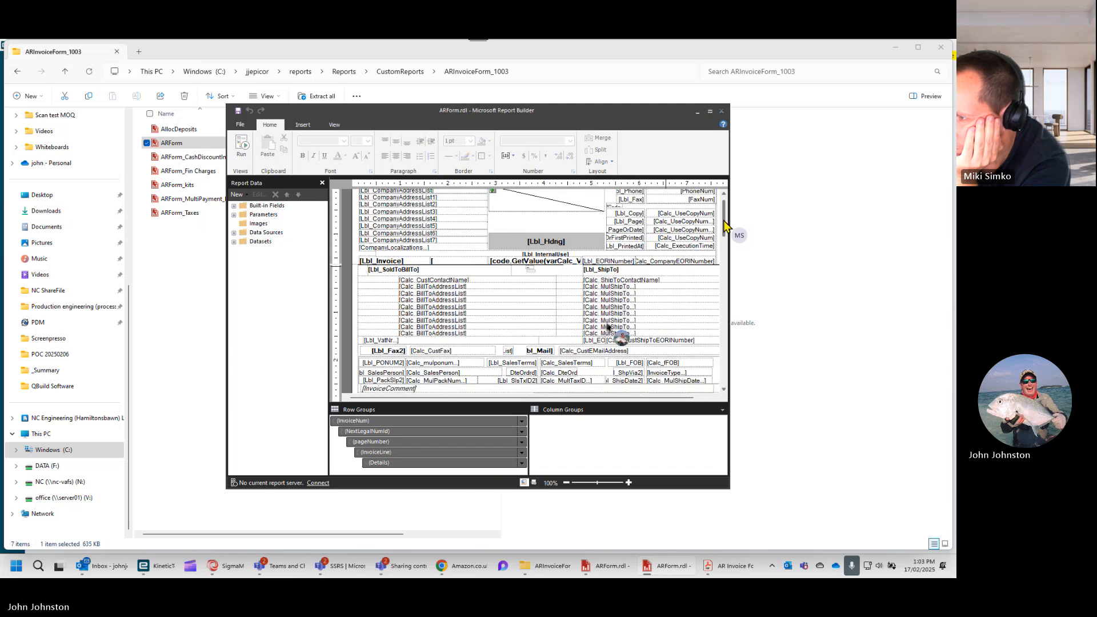
left_click_drag(724, 225, 727, 214)
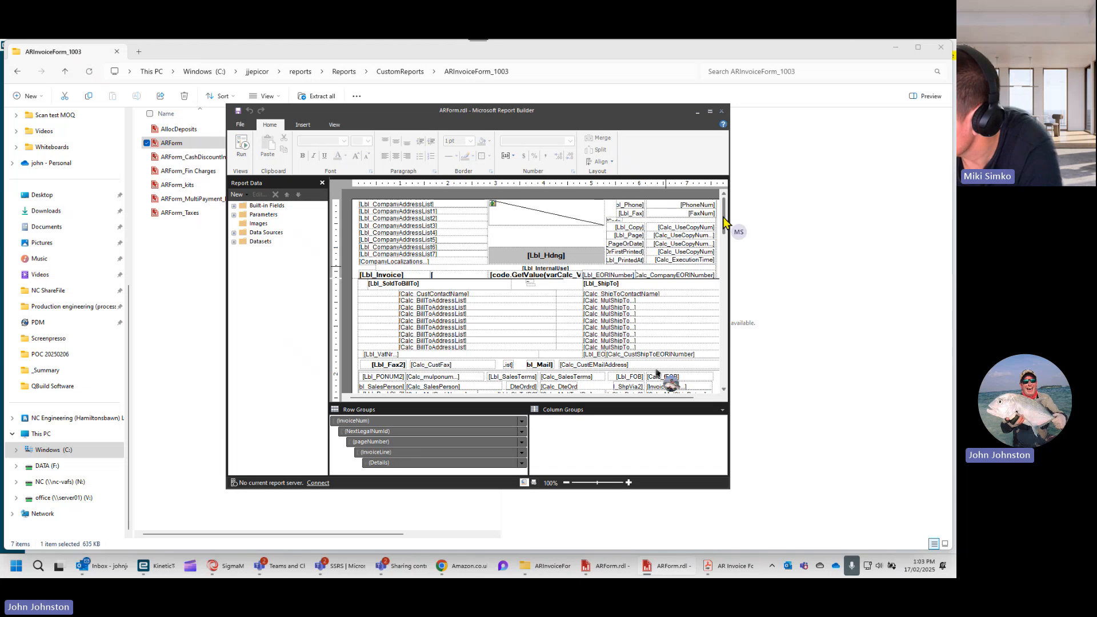
left_click_drag(723, 218, 725, 387)
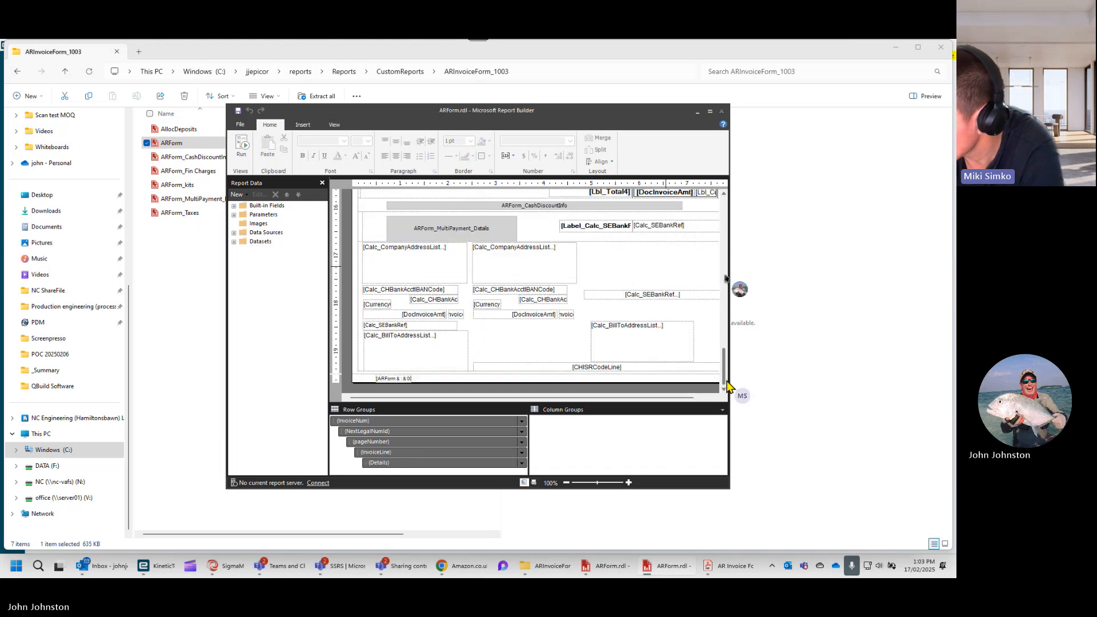
left_click_drag(726, 388, 725, 362)
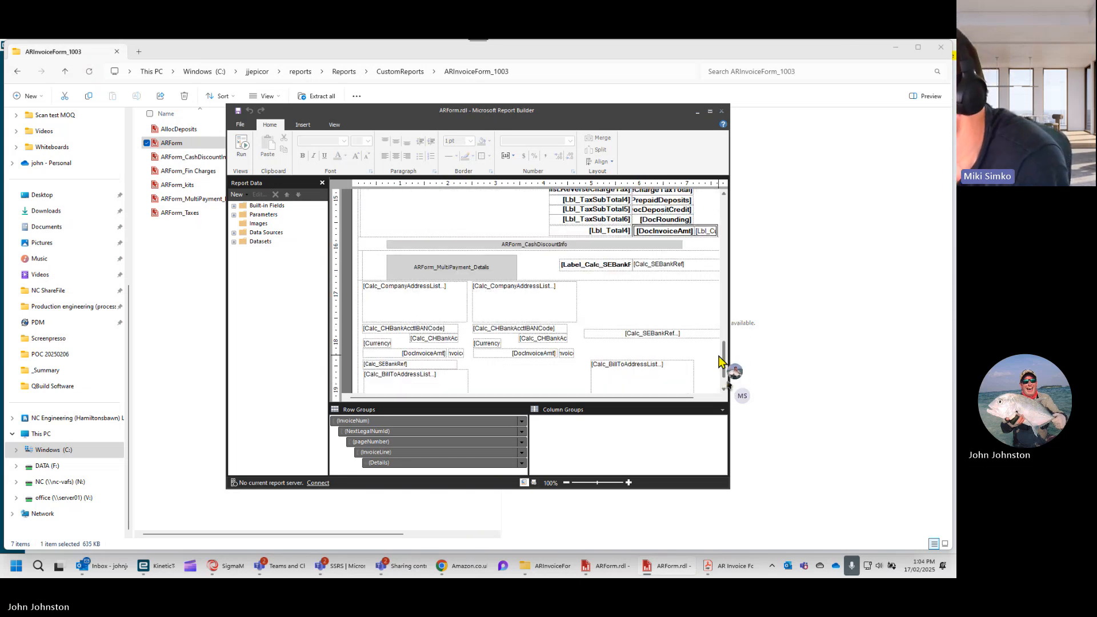
left_click(721, 113)
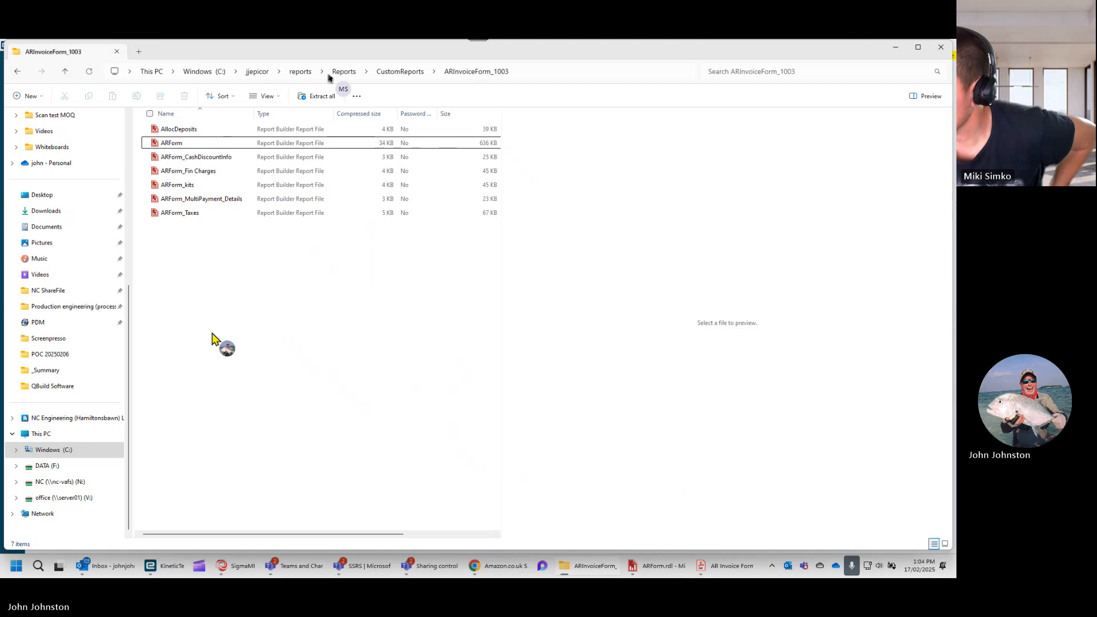
- Permanently delete the downloaded reports zip file from the jjepicor folder, keeping the Reports folder
left_click(257, 72)
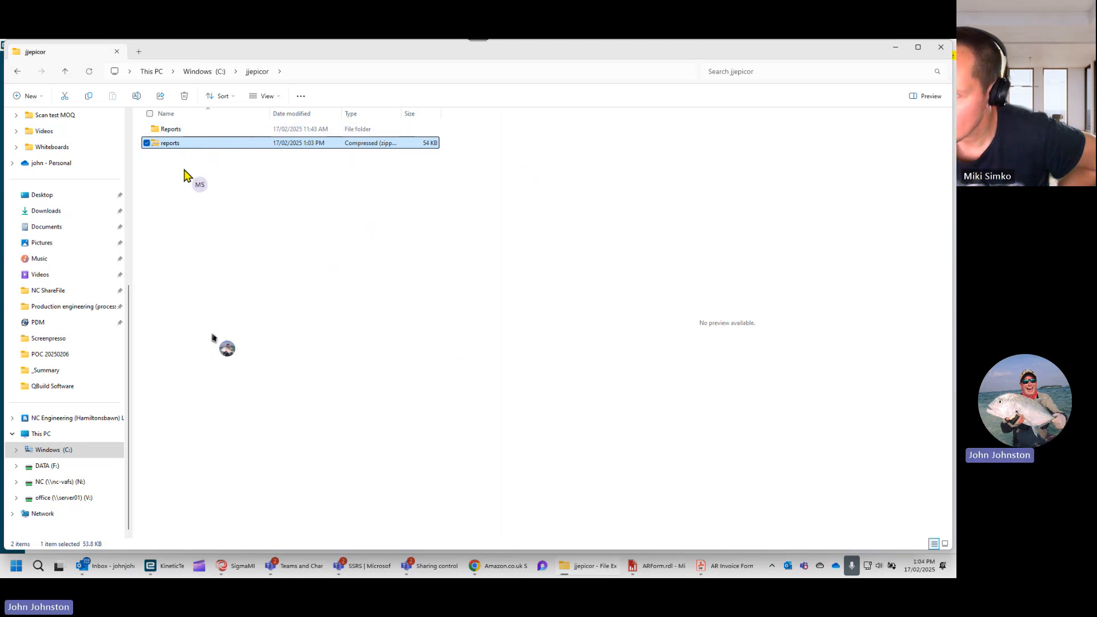
left_click(180, 133)
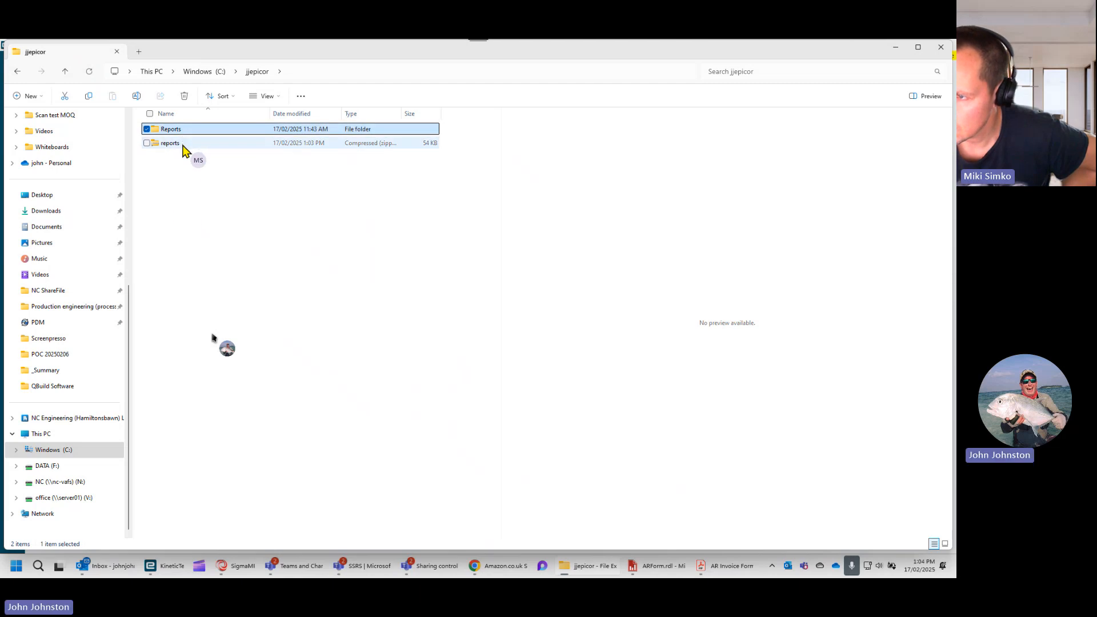
left_click(182, 147)
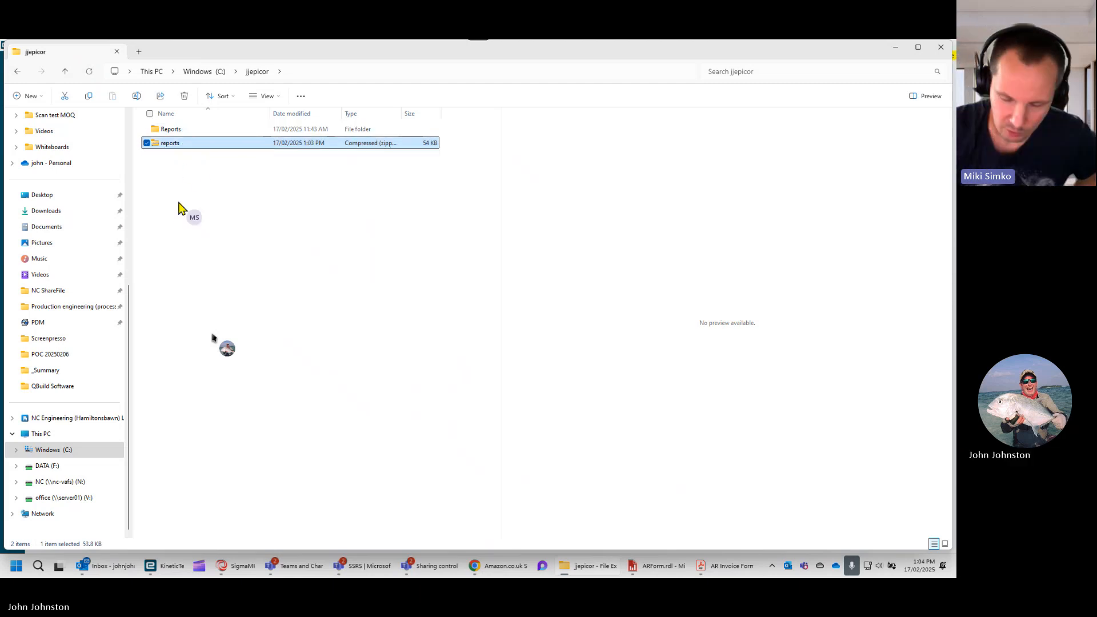
key("shift+Delete")
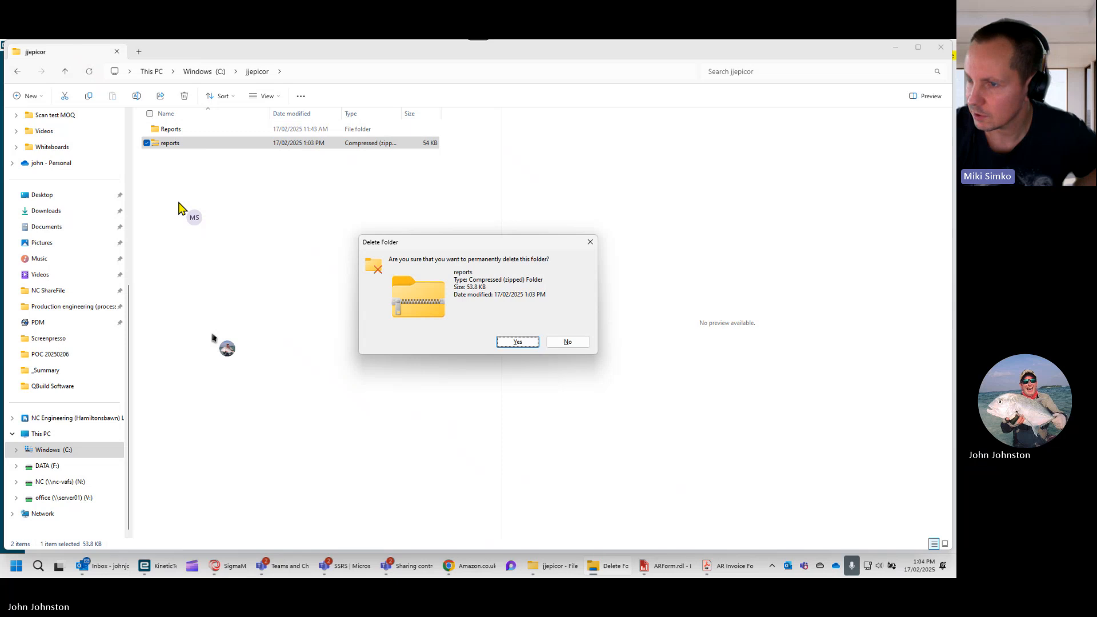
key("Return")
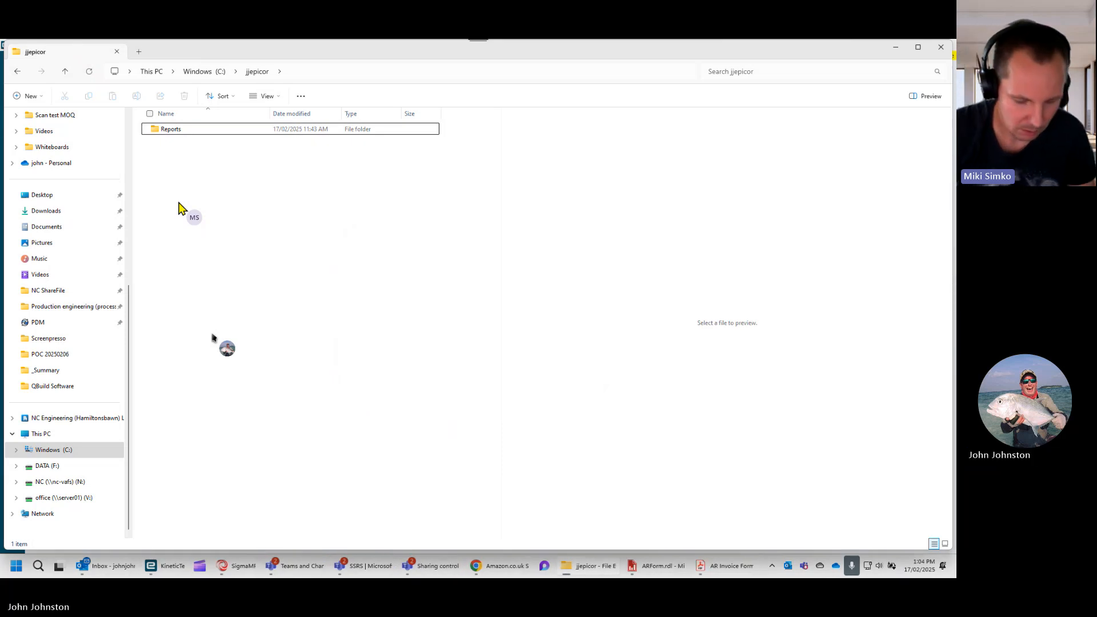
- Create a new folder named aaa inside the jjepicor folder
right_click(230, 207)
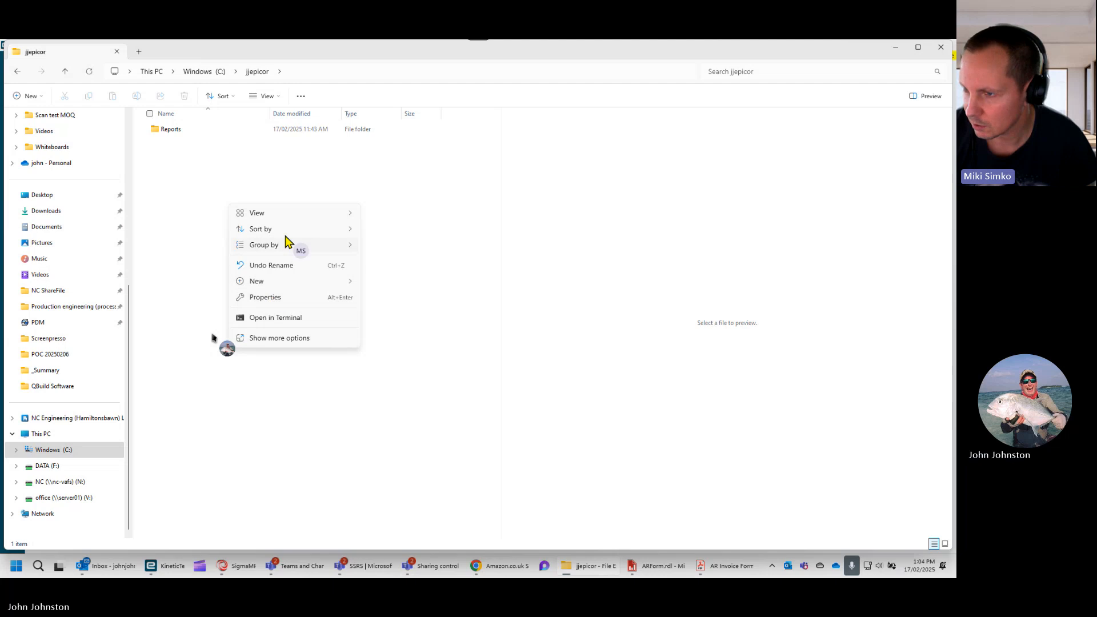
mouse_move(288, 228)
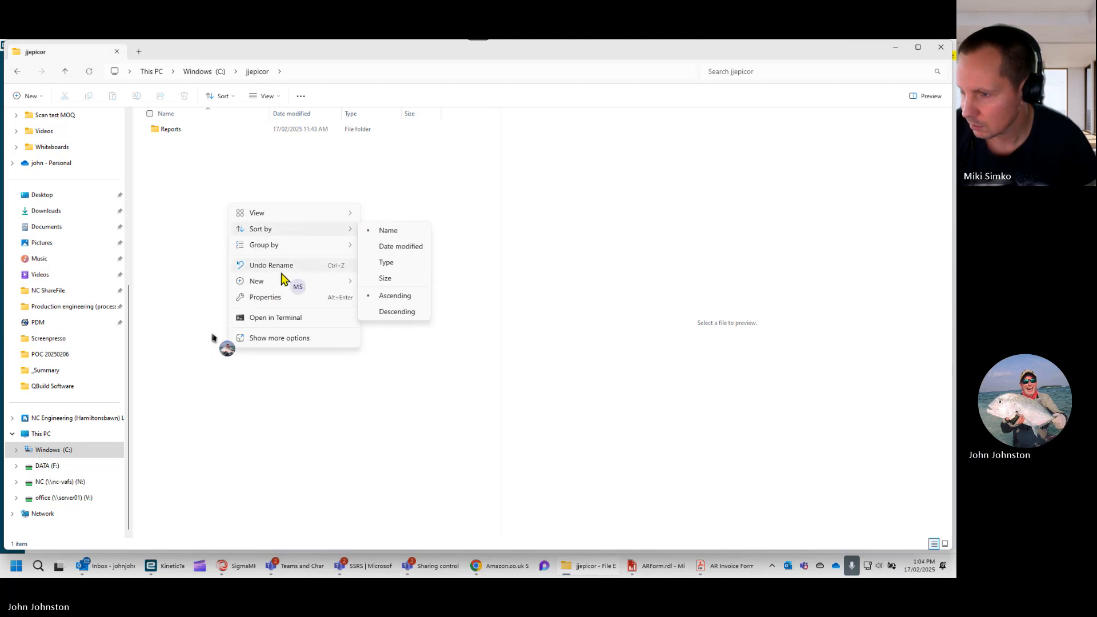
mouse_move(282, 281)
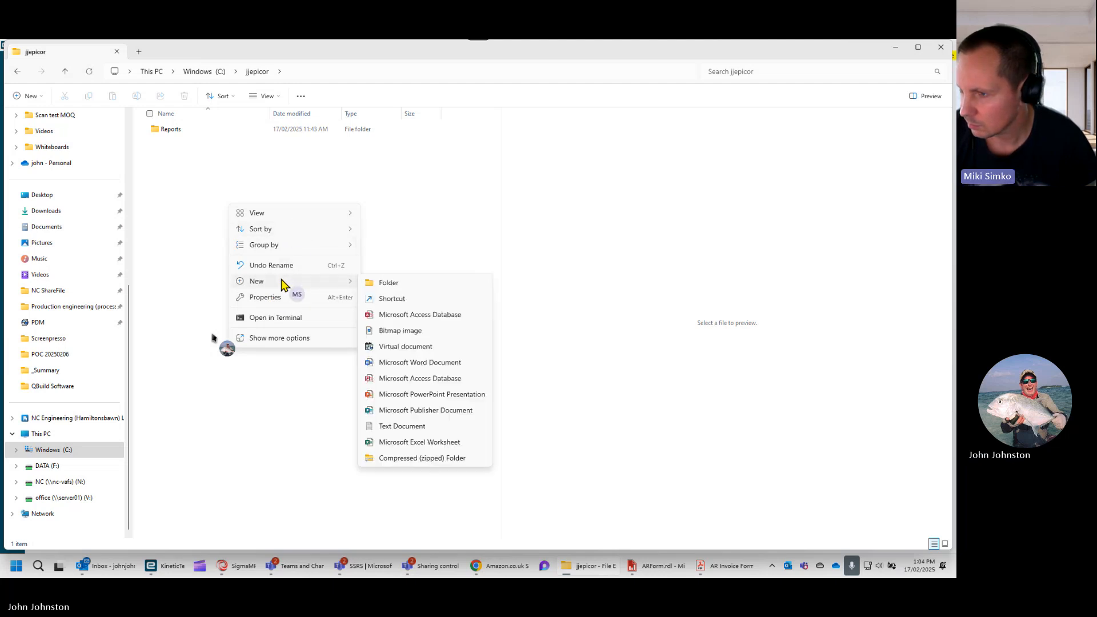
left_click(382, 285)
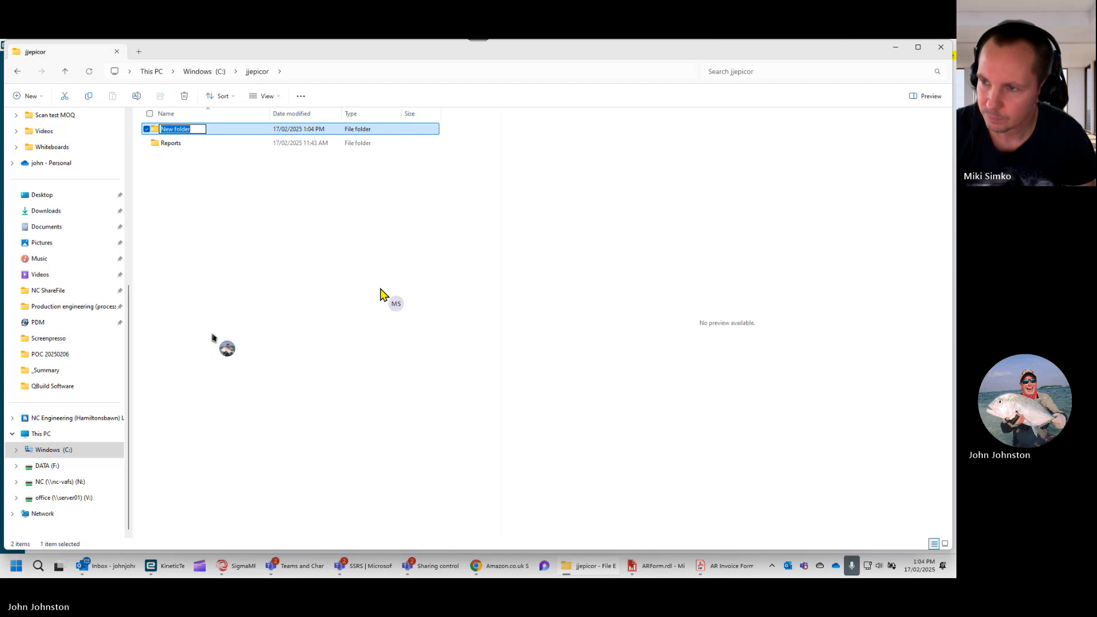
type("aaa")
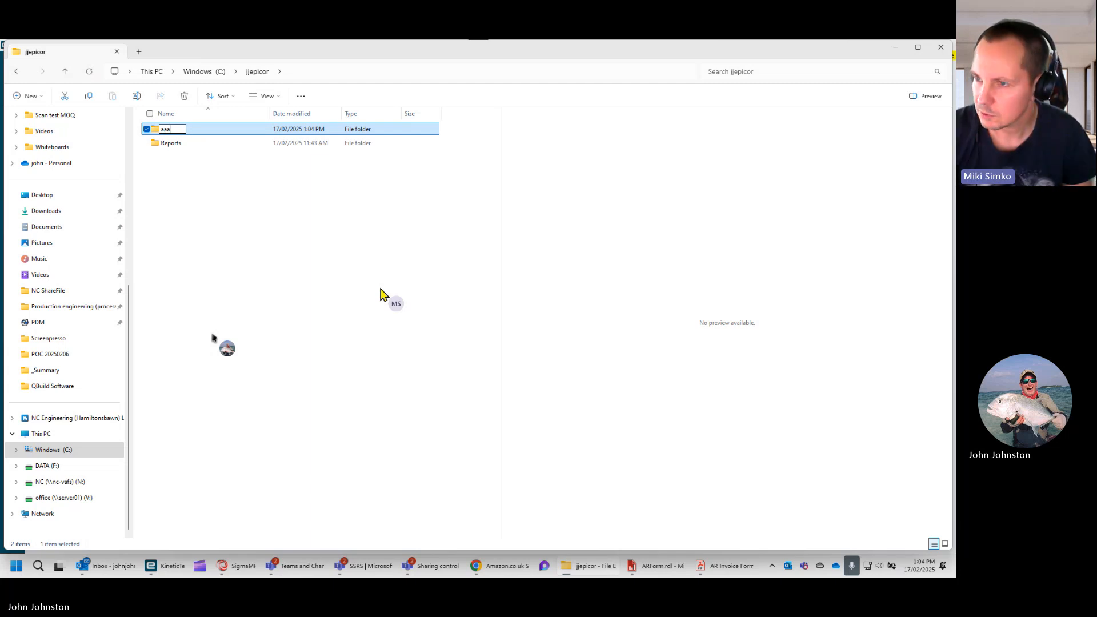
key("Return")
- Copy the Reports folder from jjepicor into the aaa folder
key("Down")
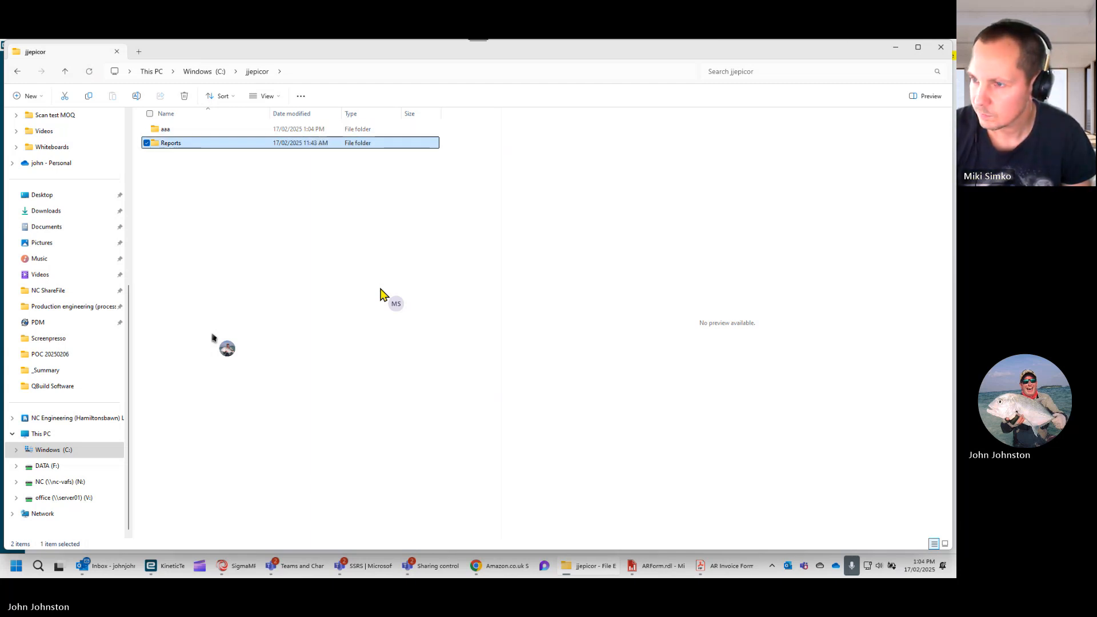
key("Up")
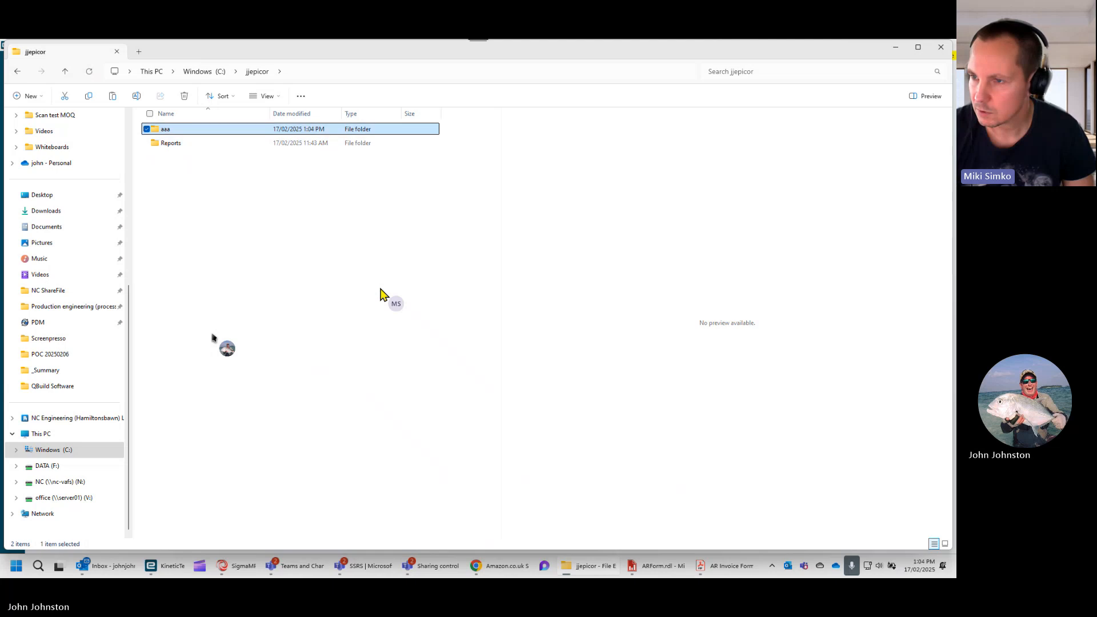
key("Return")
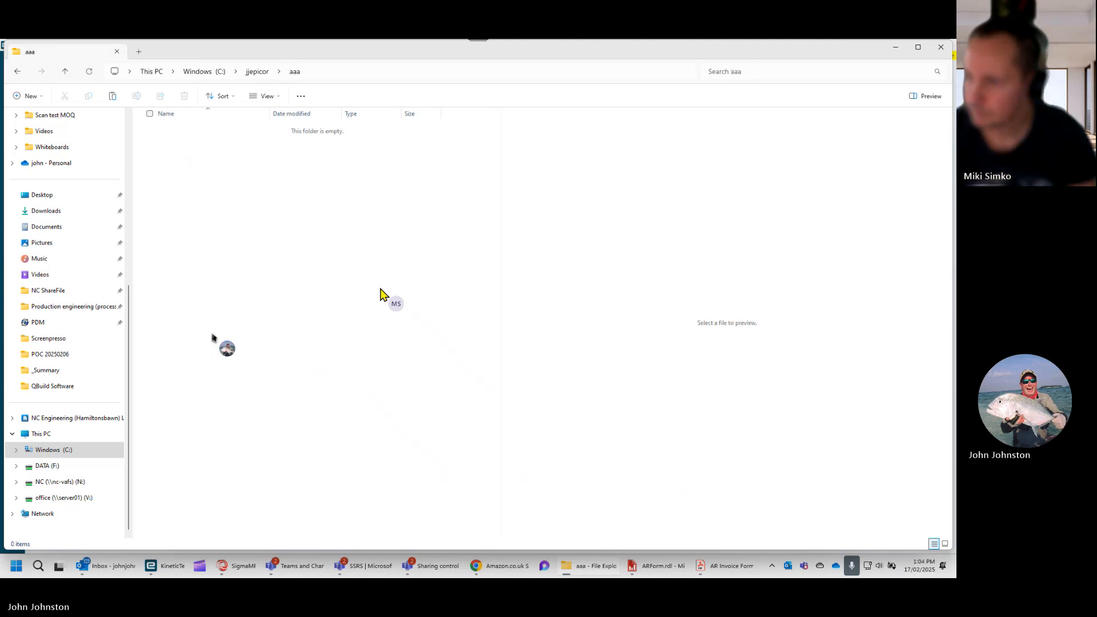
key("ctrl+v")
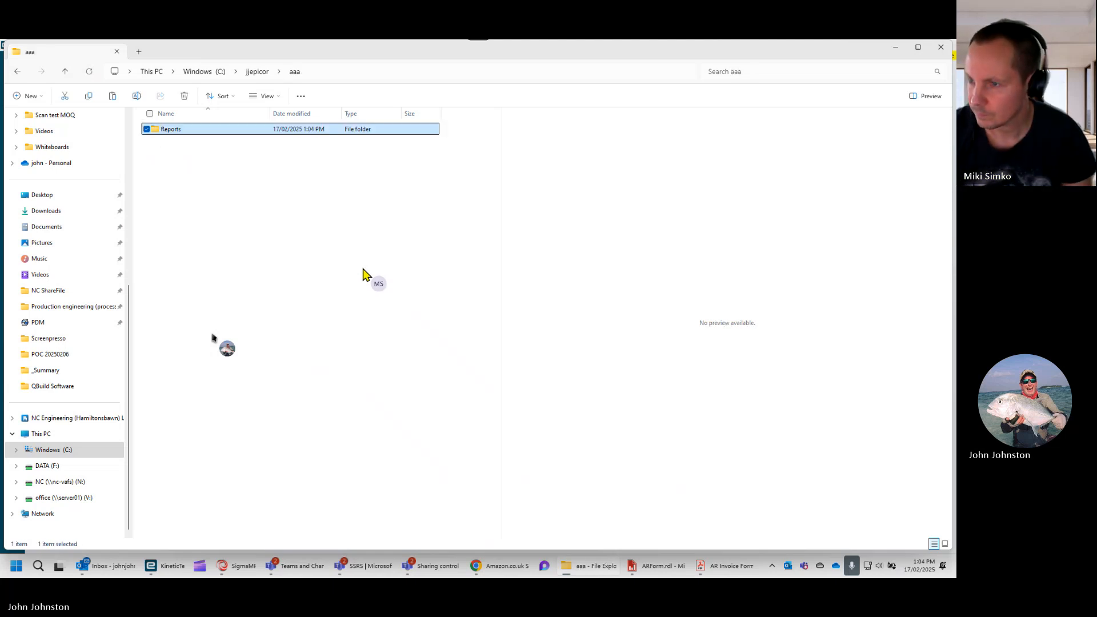
- Permanently delete the PackingSlip_1001 folder from CustomReports in the copied Reports folder
double_click(201, 131)
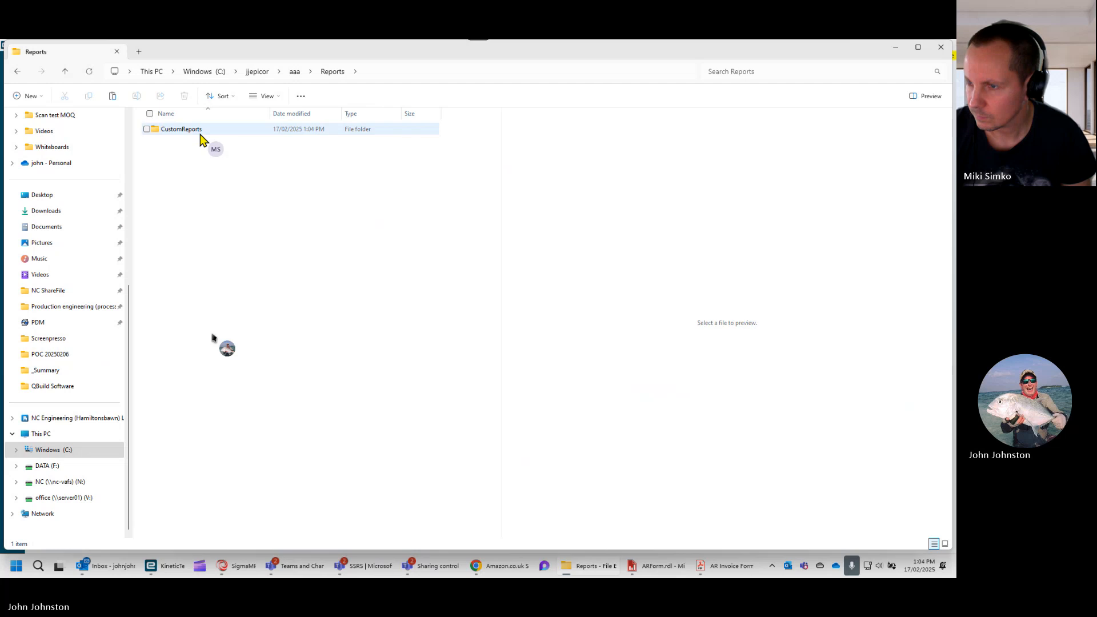
double_click(200, 133)
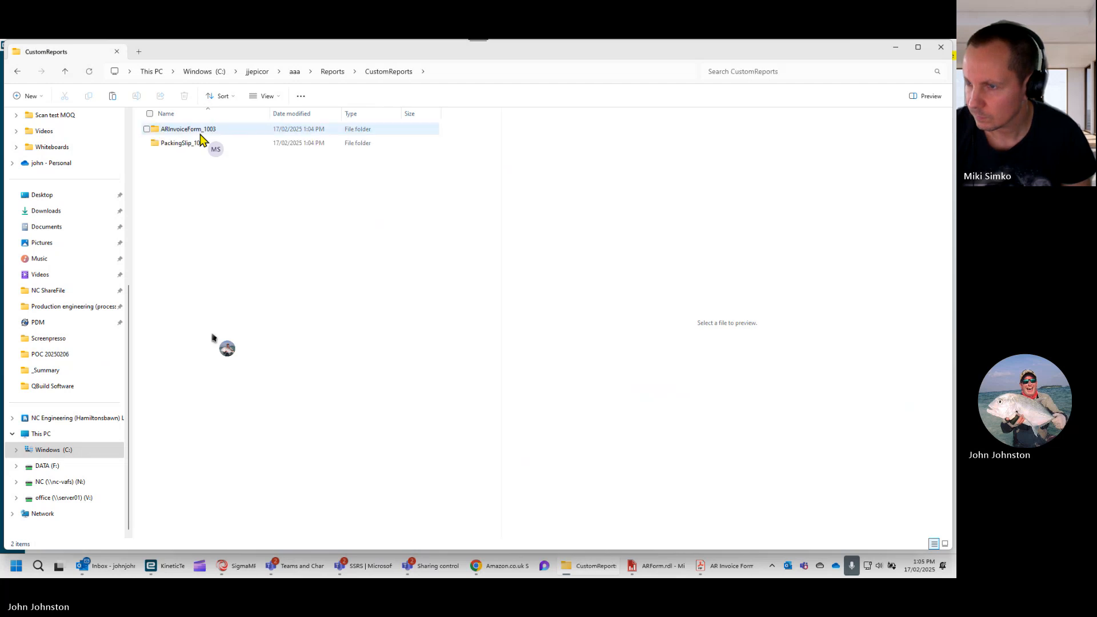
left_click(200, 144)
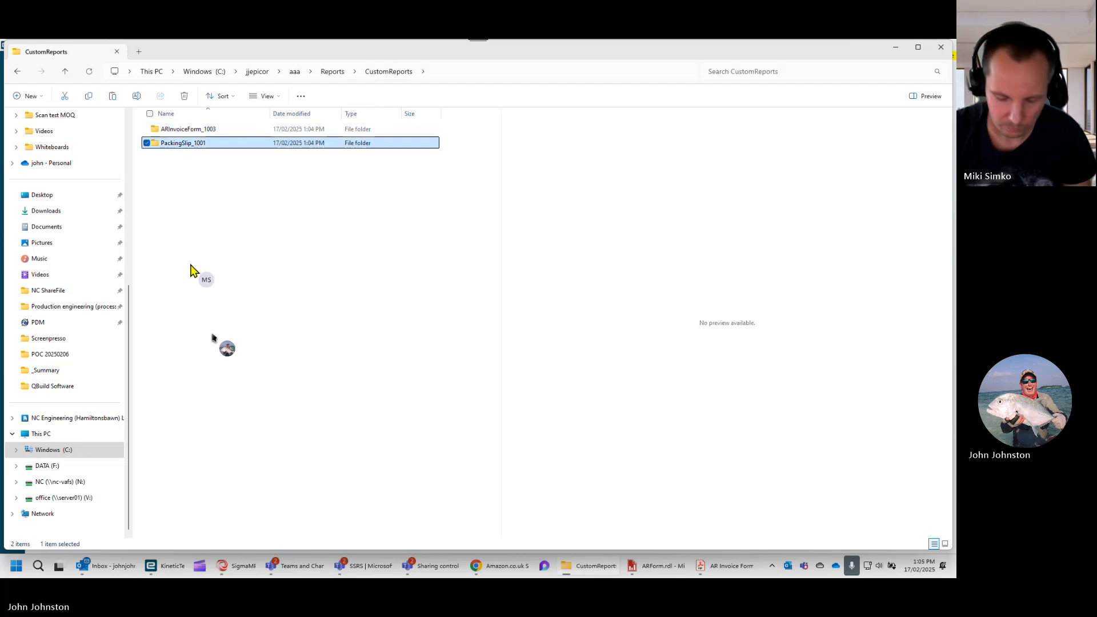
key("shift+Delete")
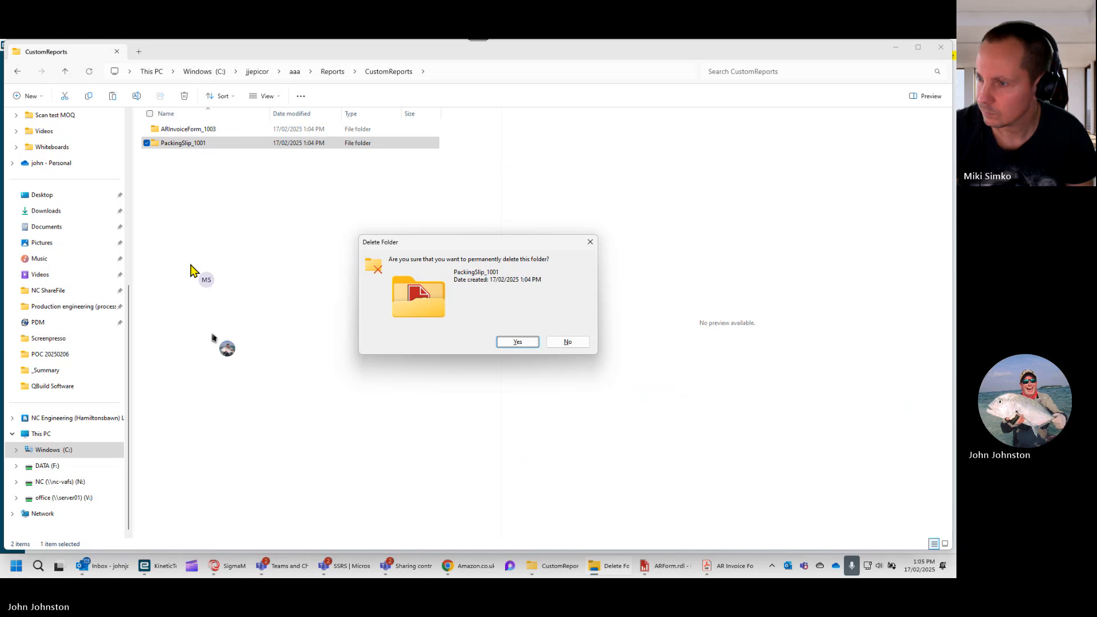
key("Return")
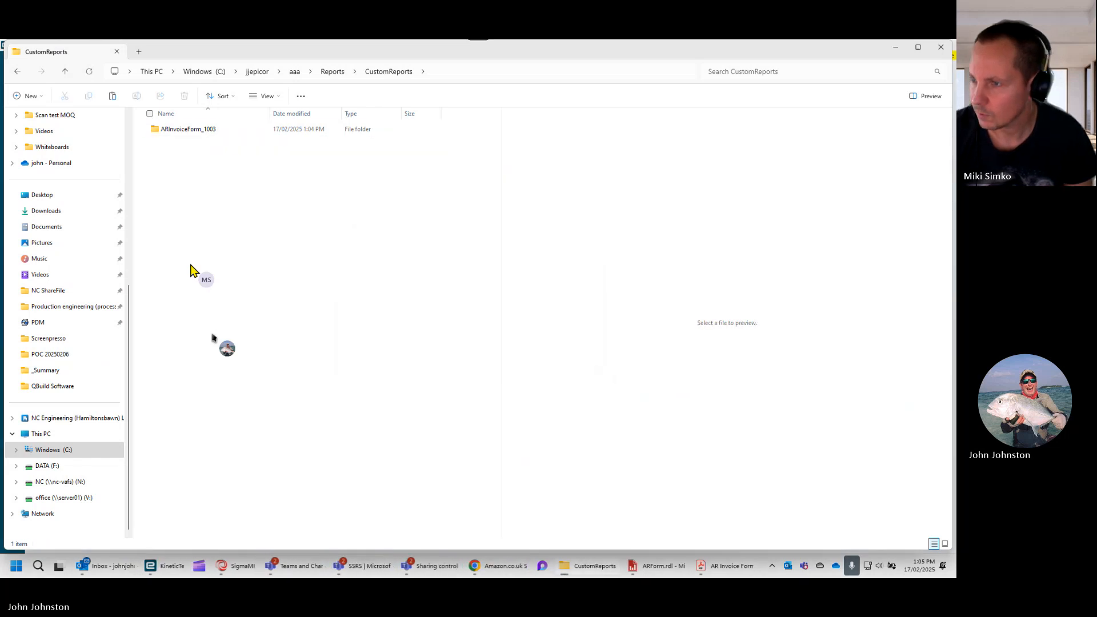
- Compress the trimmed Reports folder inside aaa into a zip file, keeping the name Reports
left_click(294, 73)
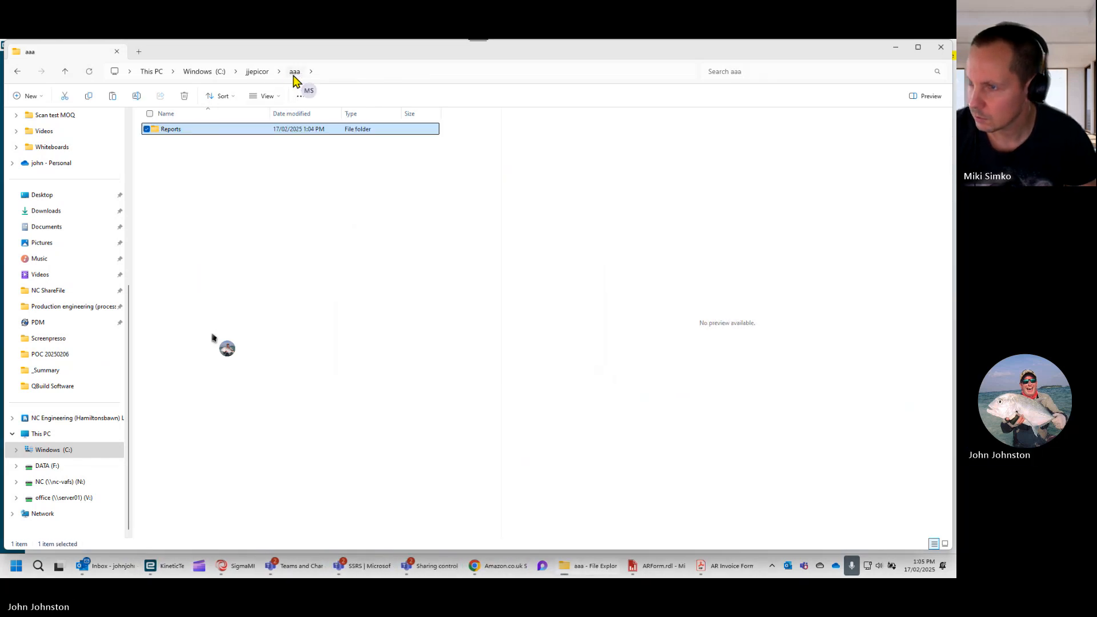
right_click(194, 131)
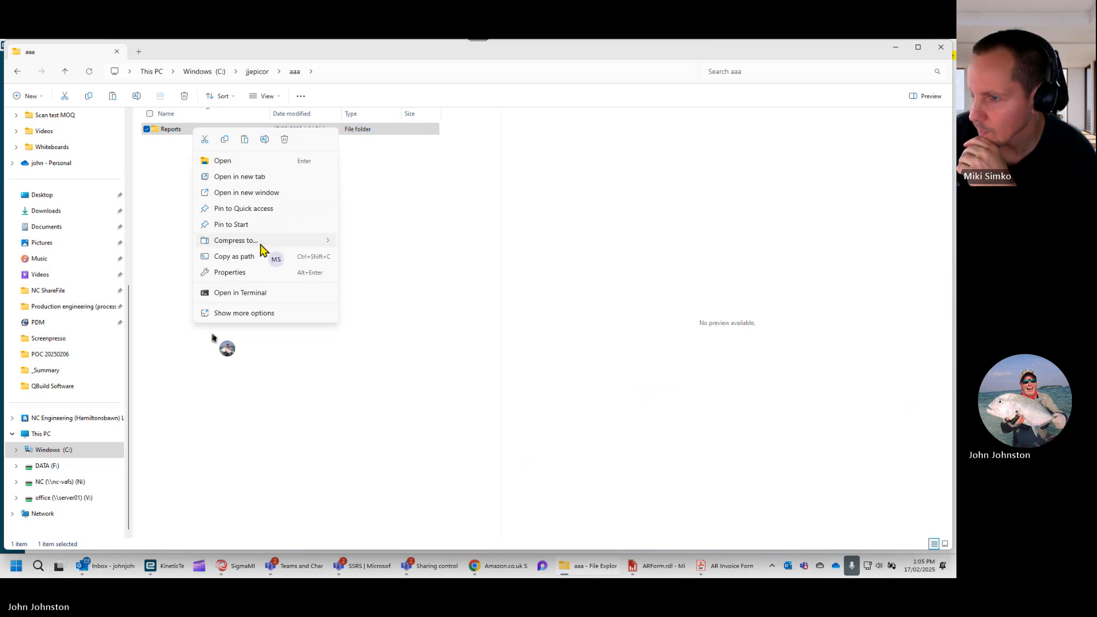
mouse_move(262, 245)
left_click(244, 313)
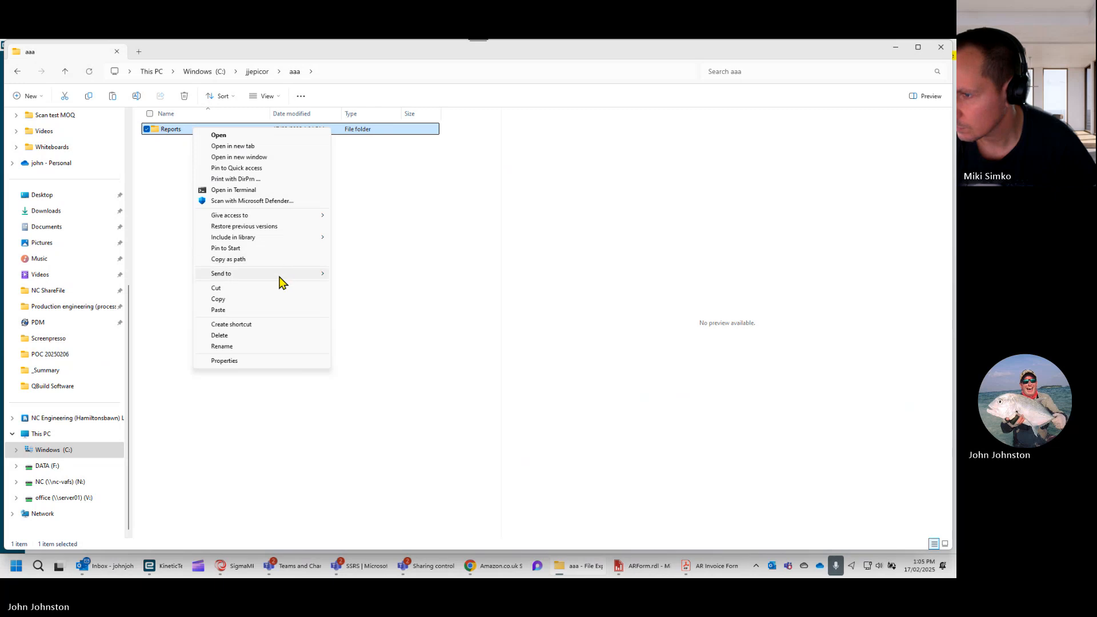
mouse_move(280, 281)
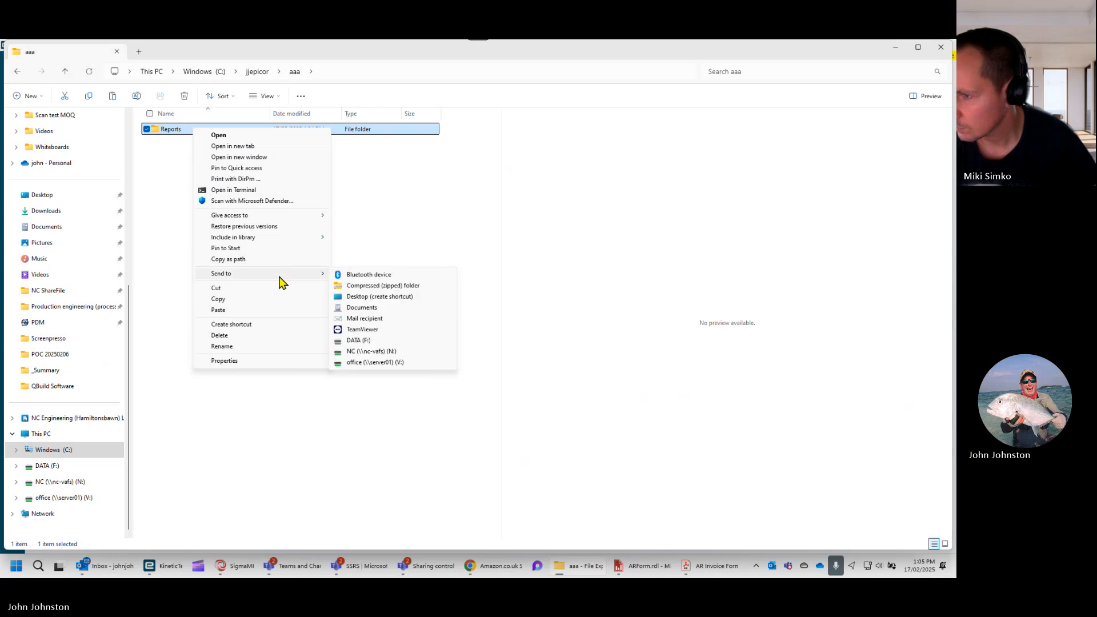
left_click(362, 285)
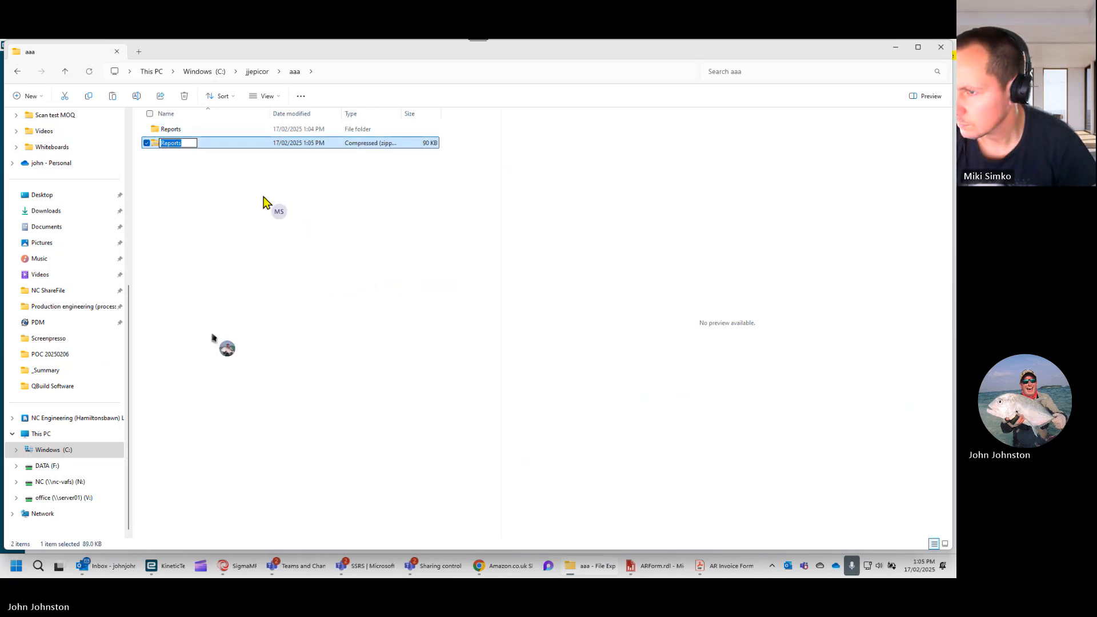
left_click(218, 163)
- Check the folder structure inside the Reports zip file down to CustomReports and return to the aaa folder
double_click(216, 143)
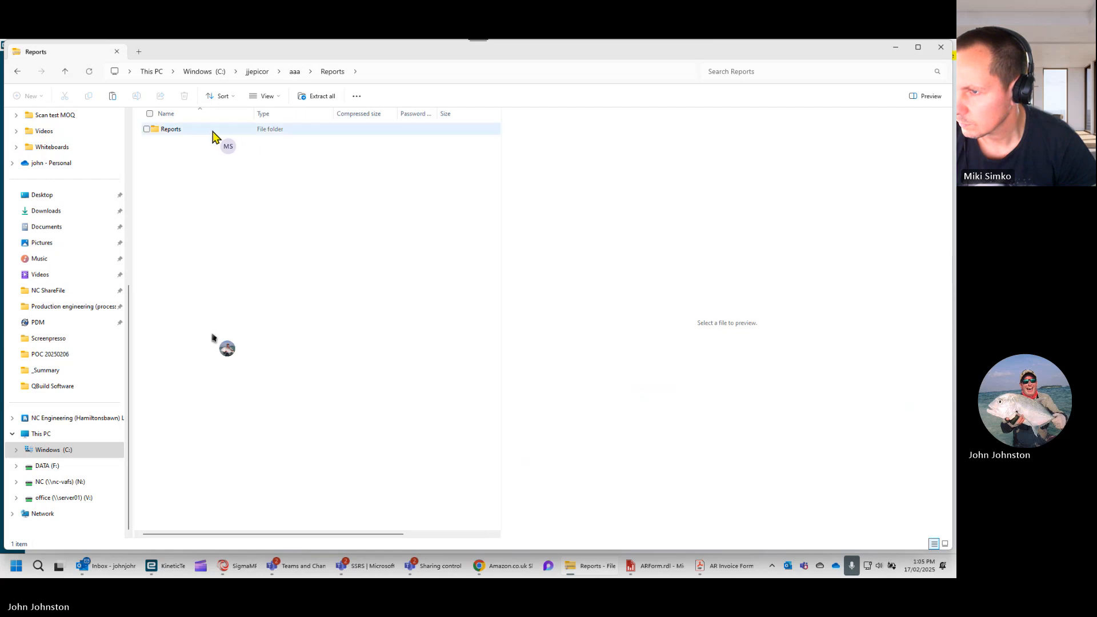
double_click(214, 133)
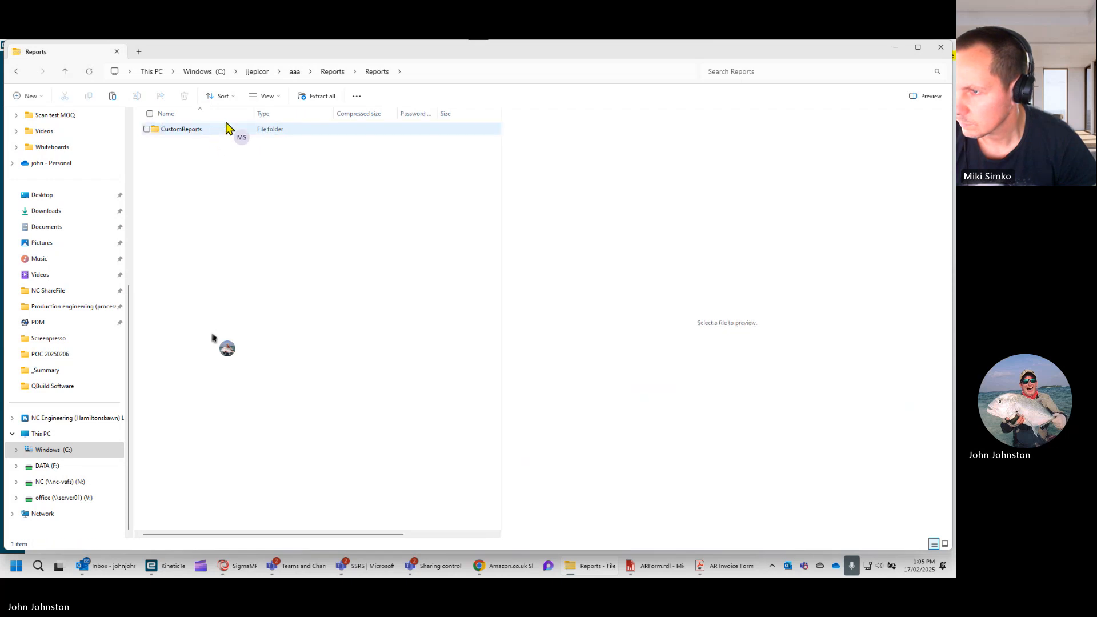
left_click(294, 73)
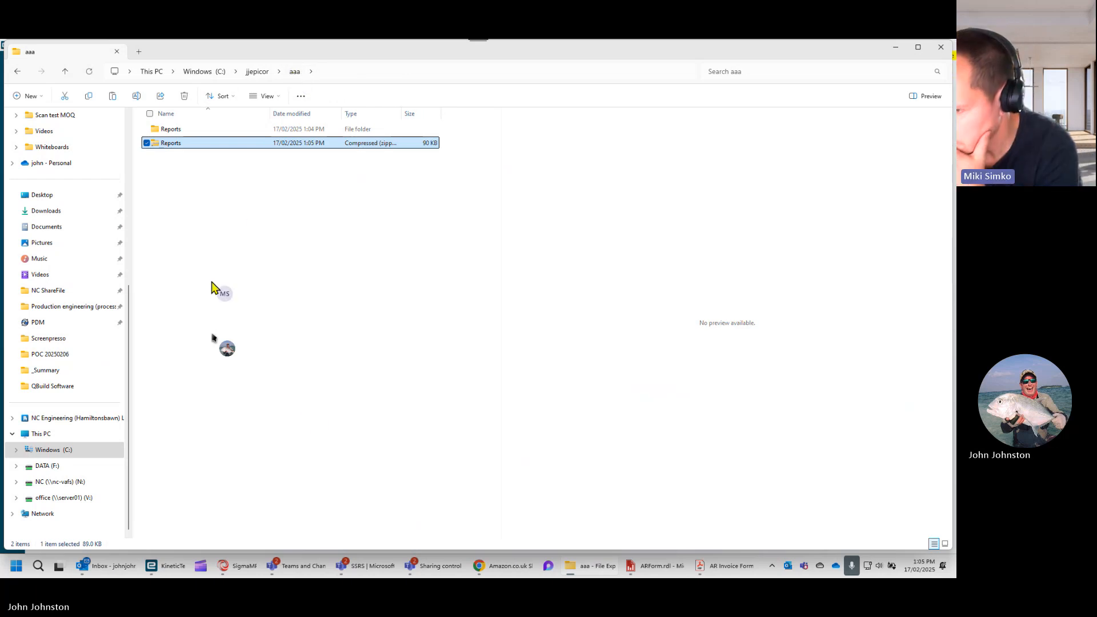
- Switch to Report Style in Kinetic and upload Reports.zip from the aaa folder as the SSRS report for the ARForm TEST style
mouse_move(168, 570)
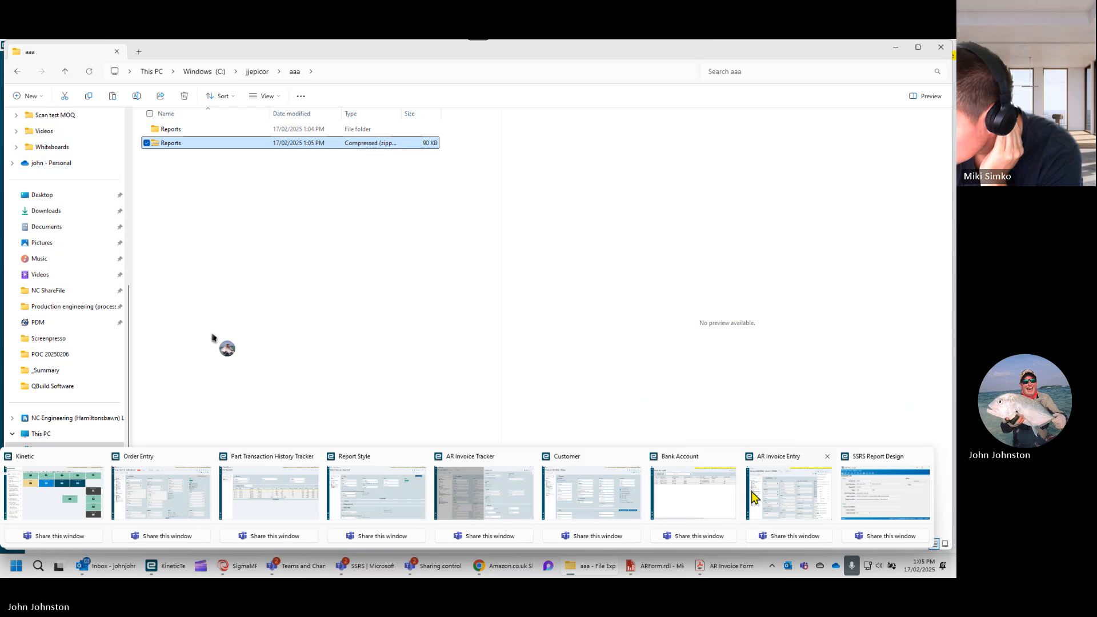
left_click(374, 486)
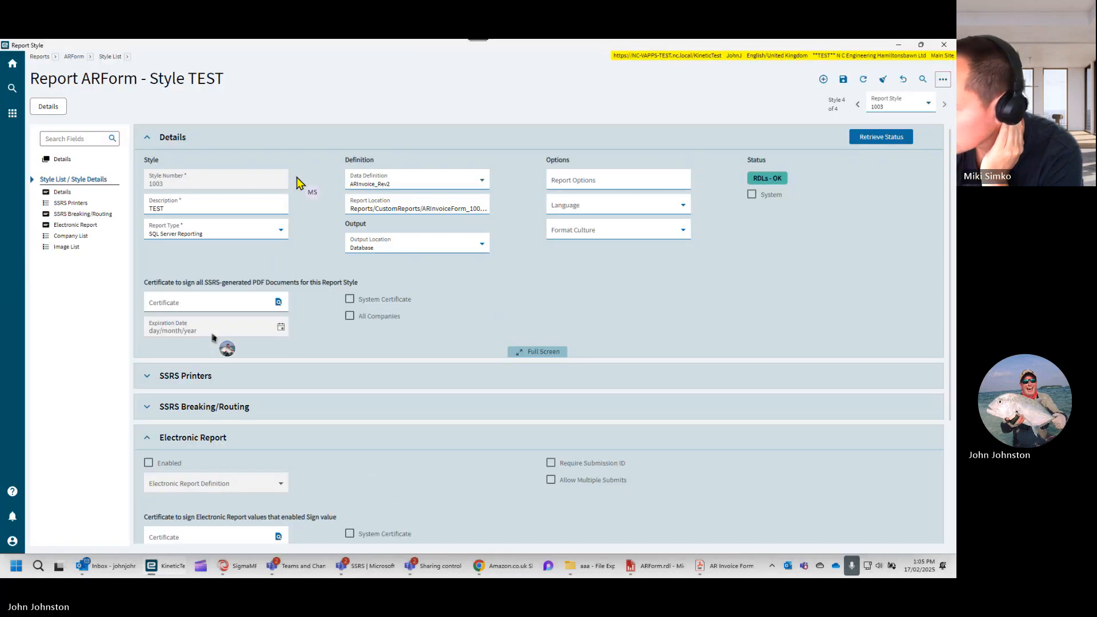
left_click(942, 80)
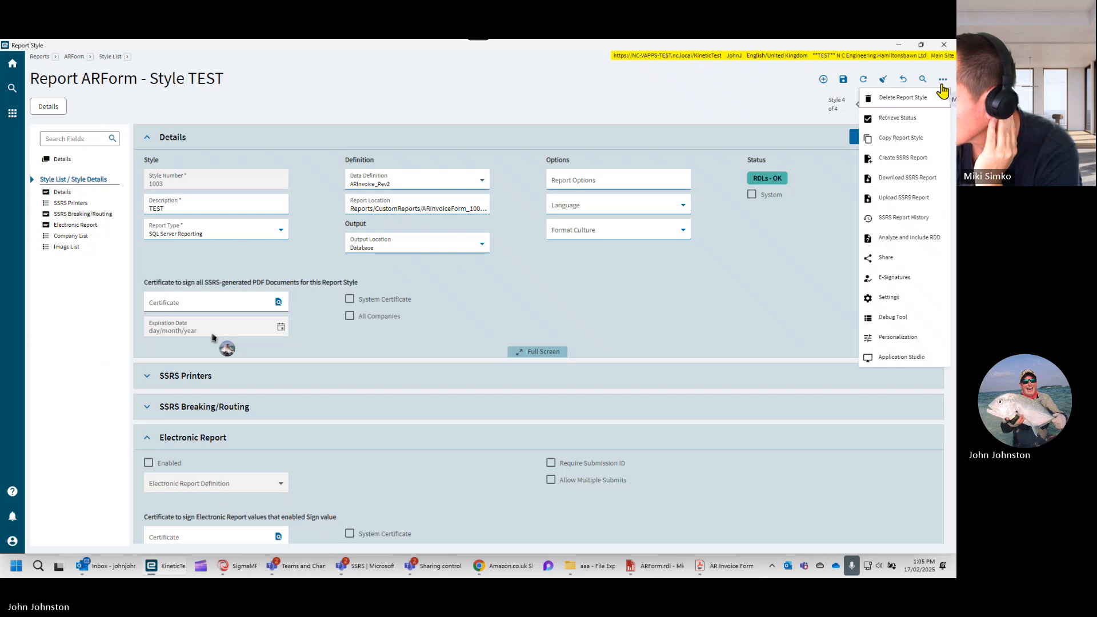
left_click(884, 200)
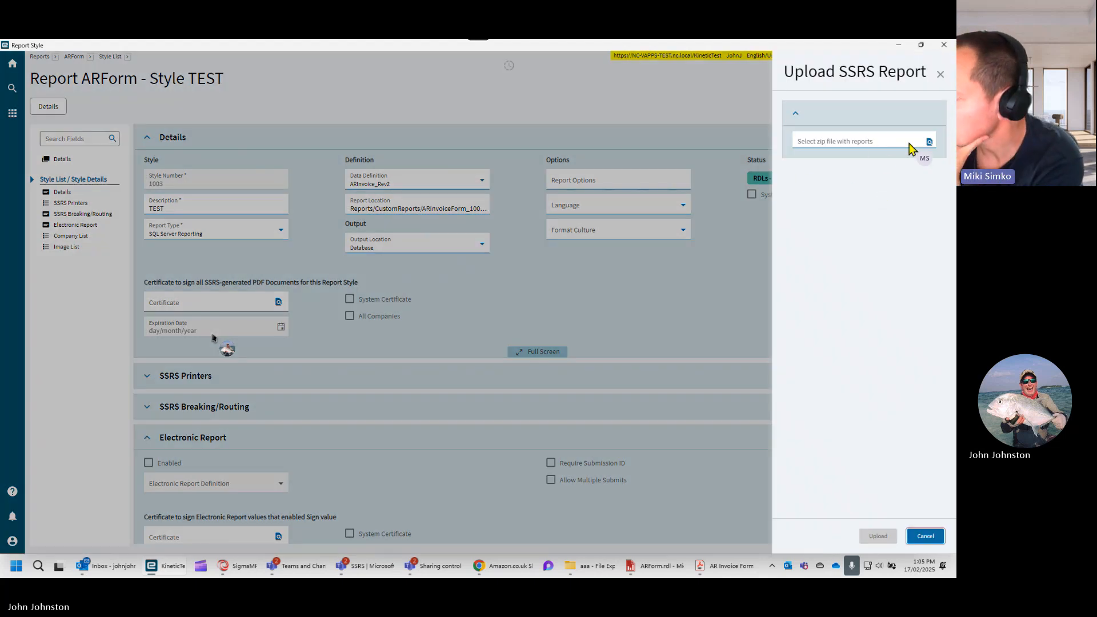
left_click(929, 143)
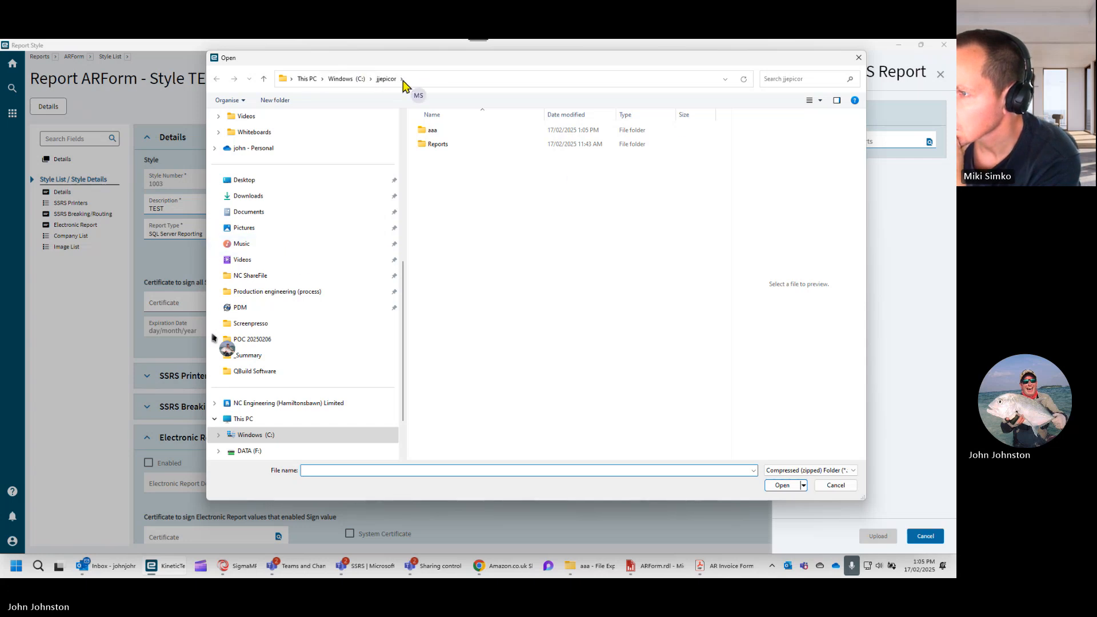
double_click(426, 131)
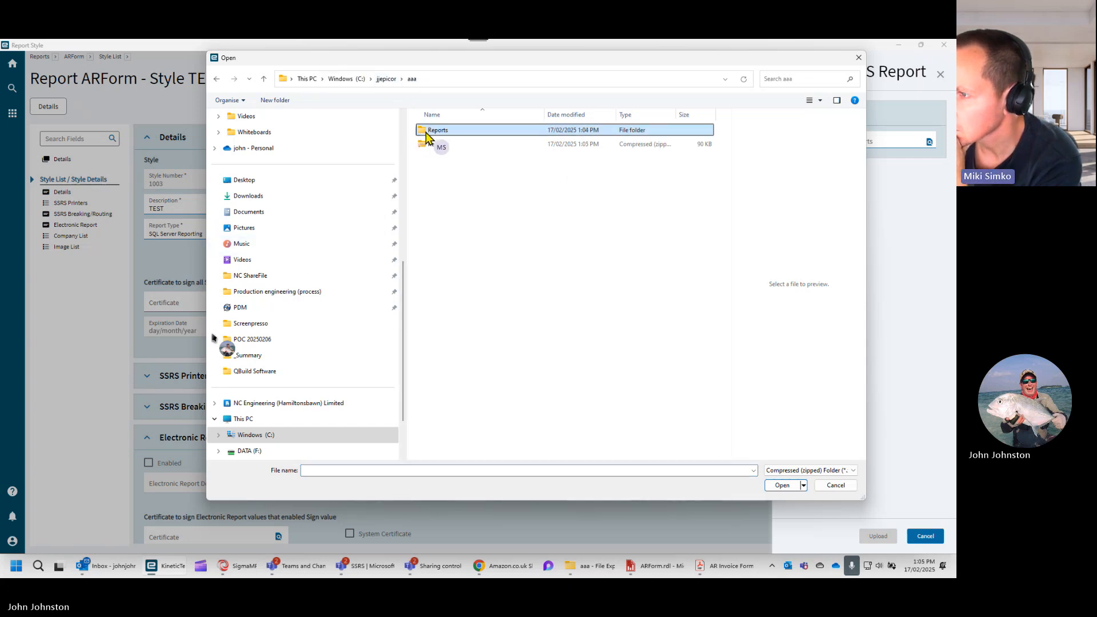
left_click(420, 146)
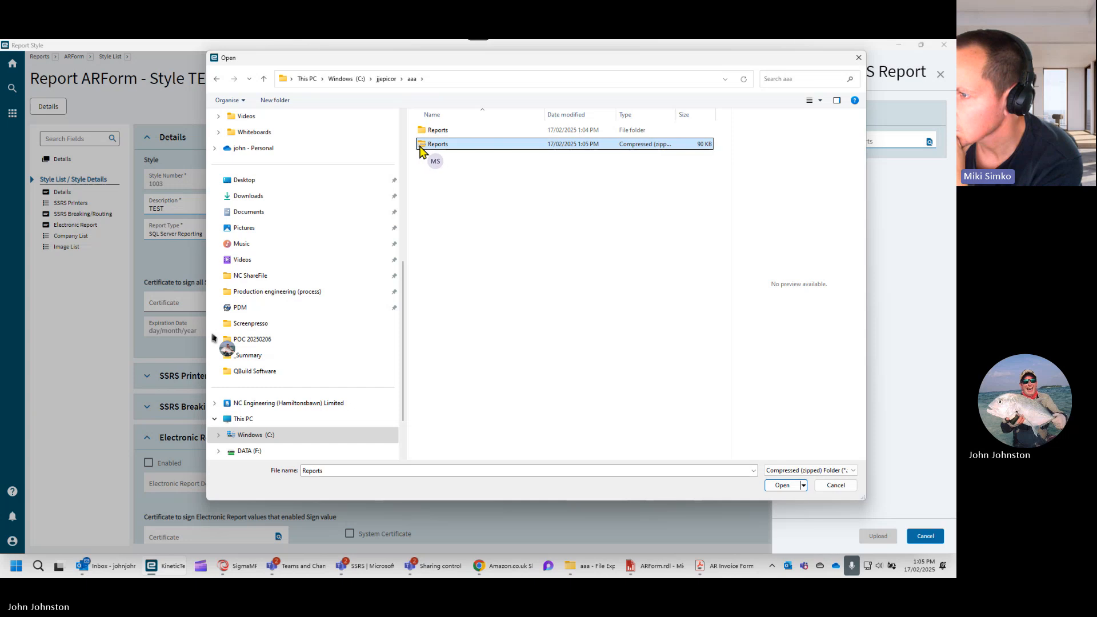
left_click(780, 487)
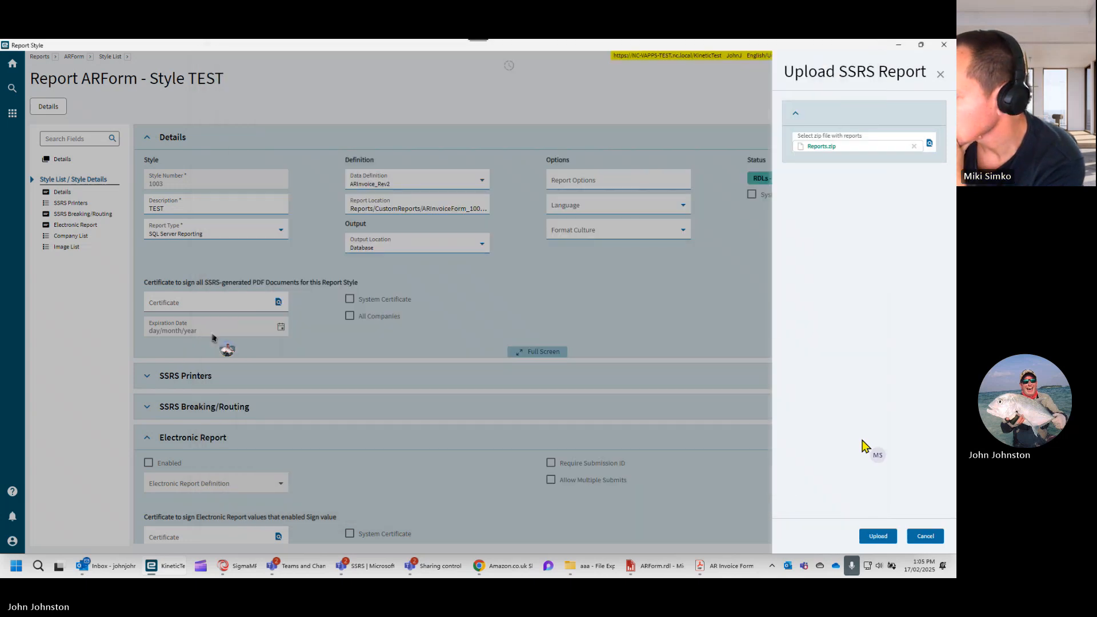
left_click(877, 536)
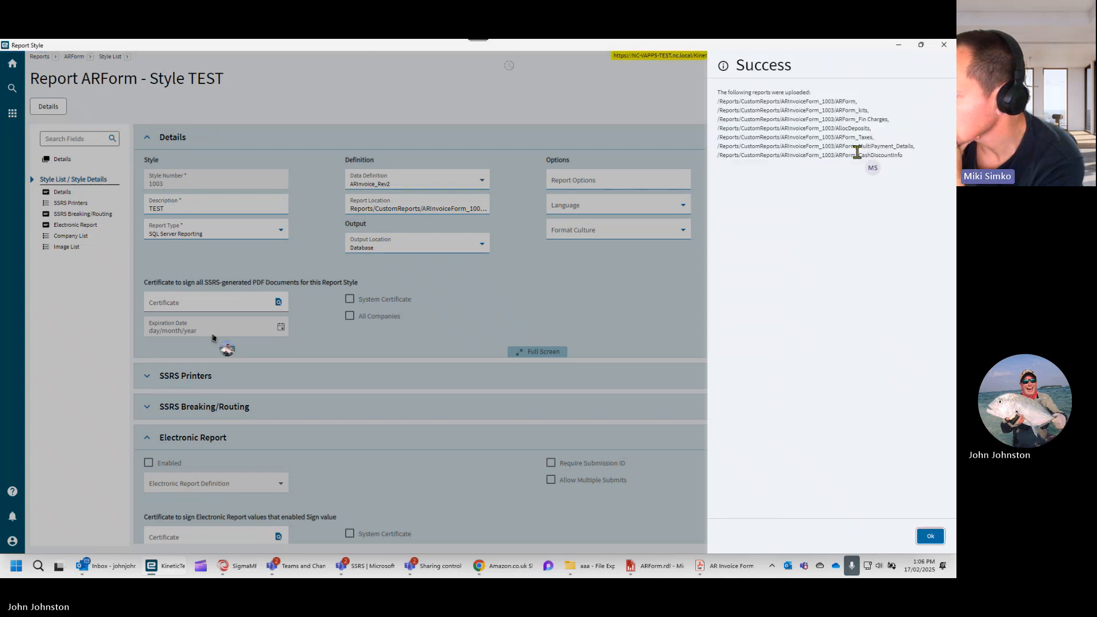
left_click(930, 536)
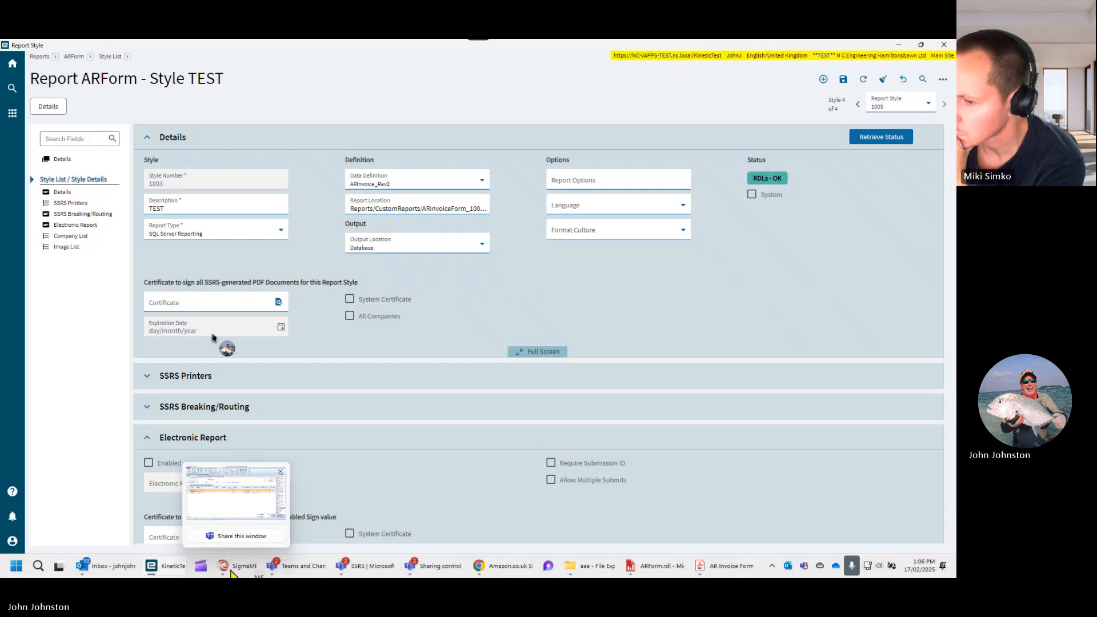
- Generate a print preview of the invoice from AR Invoice Tracker with the TEST report style and view the PDF in Adobe Acrobat
mouse_move(174, 571)
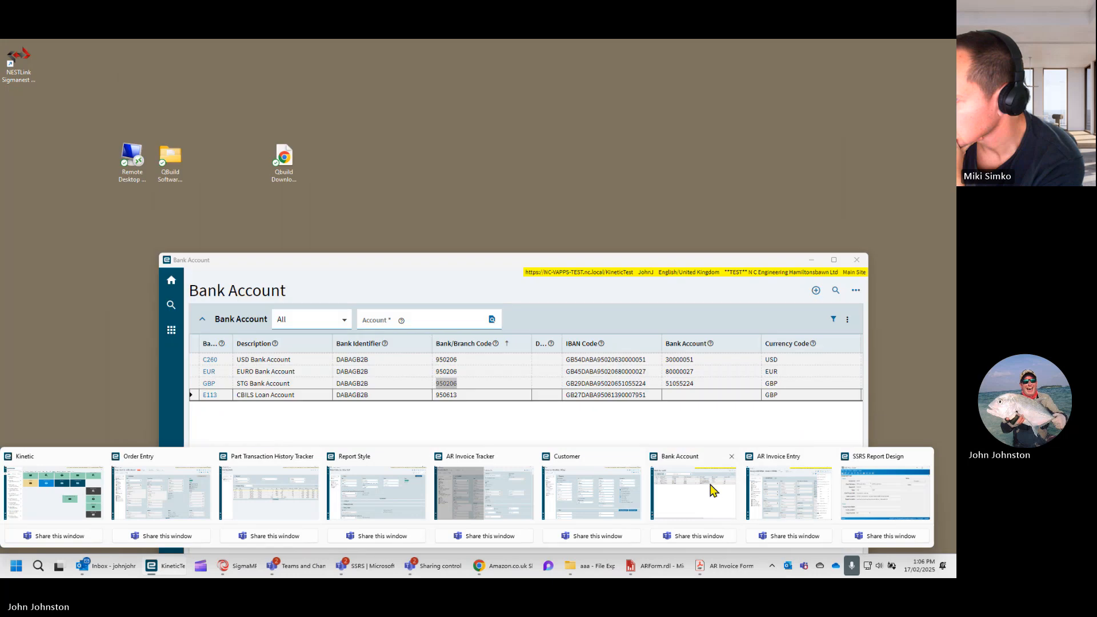
mouse_move(776, 481)
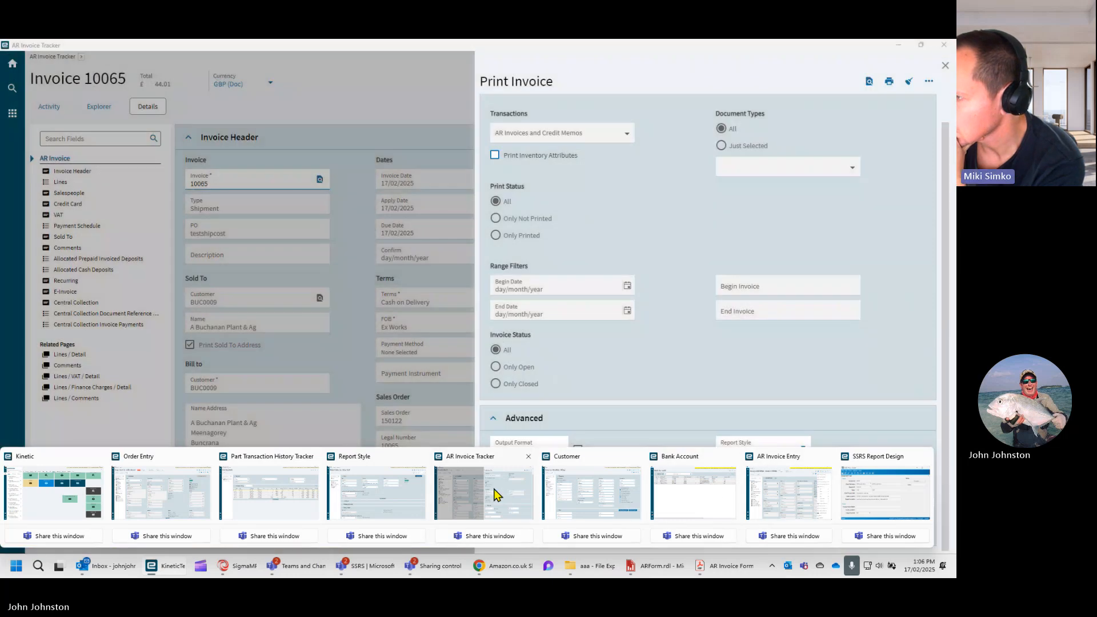
left_click(500, 490)
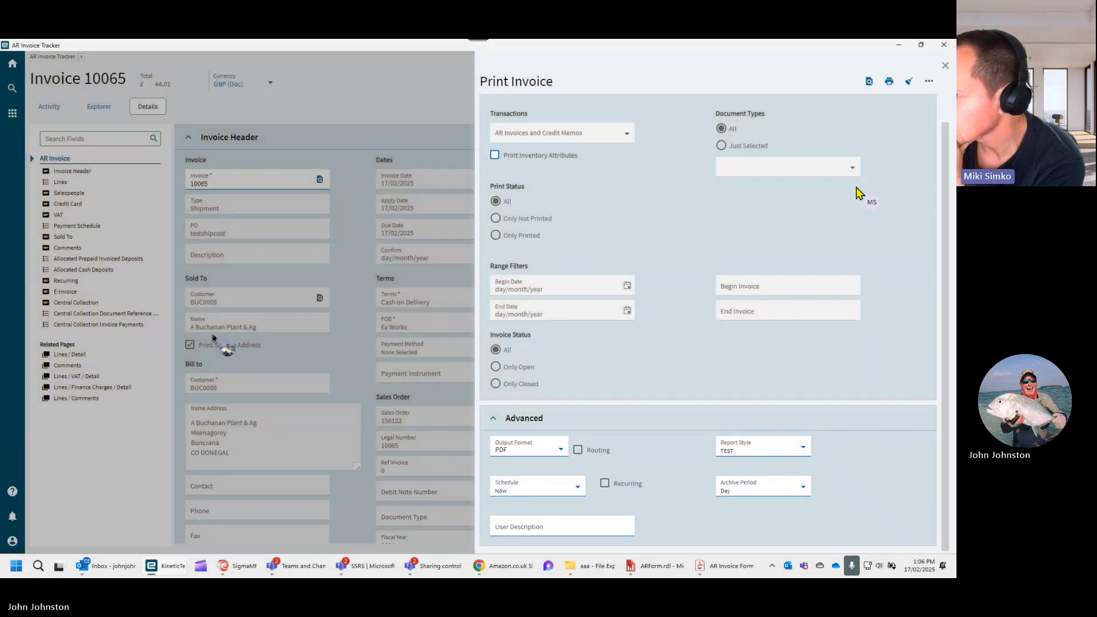
left_click(868, 82)
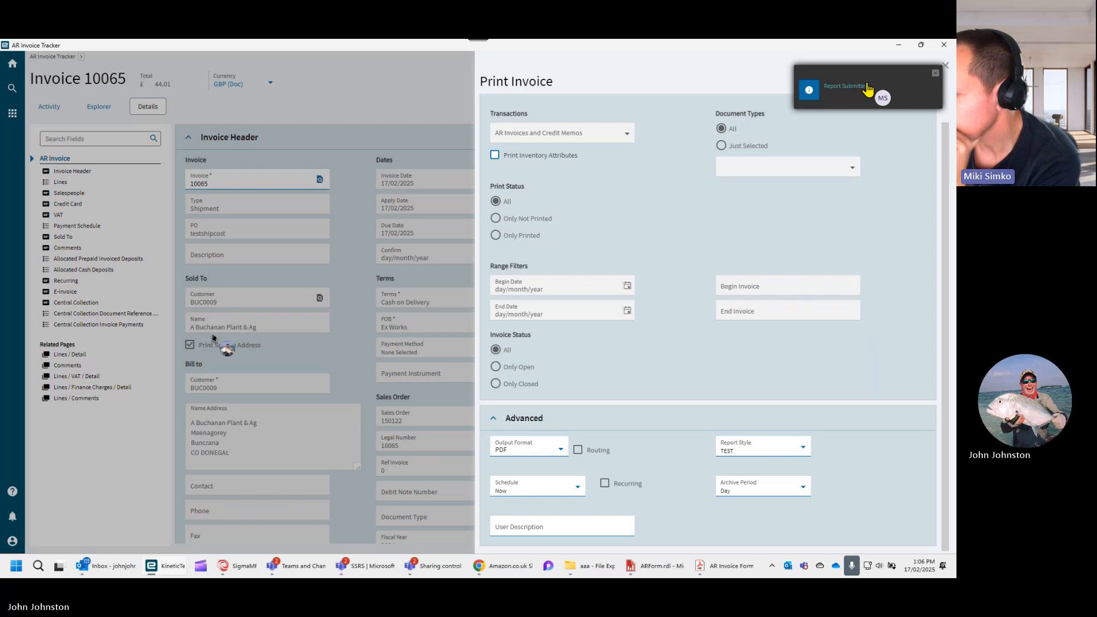
left_click(735, 569)
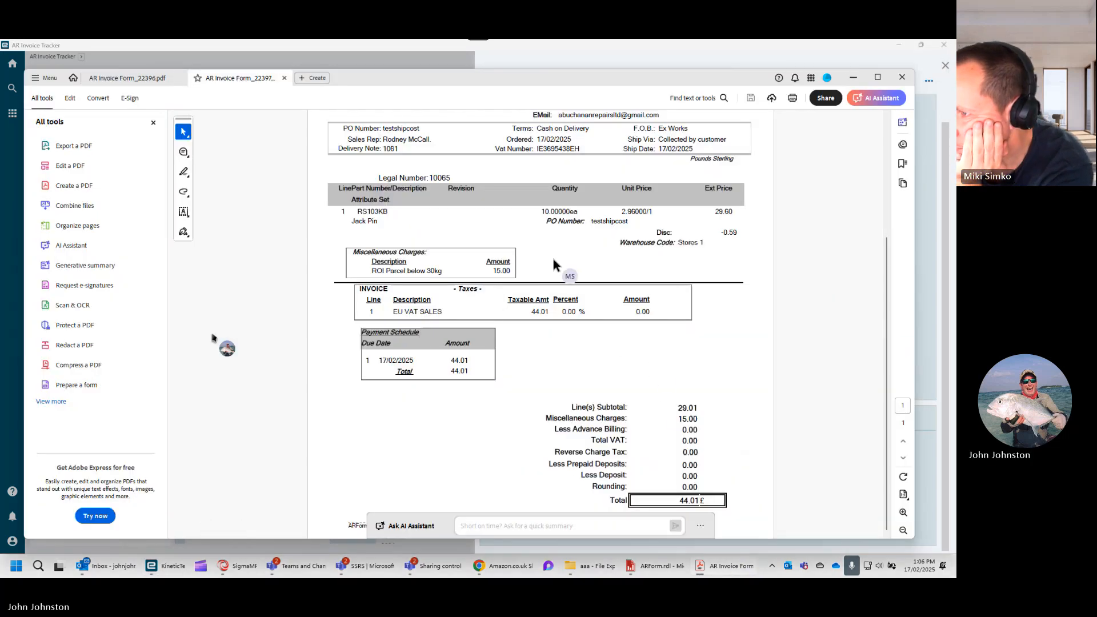
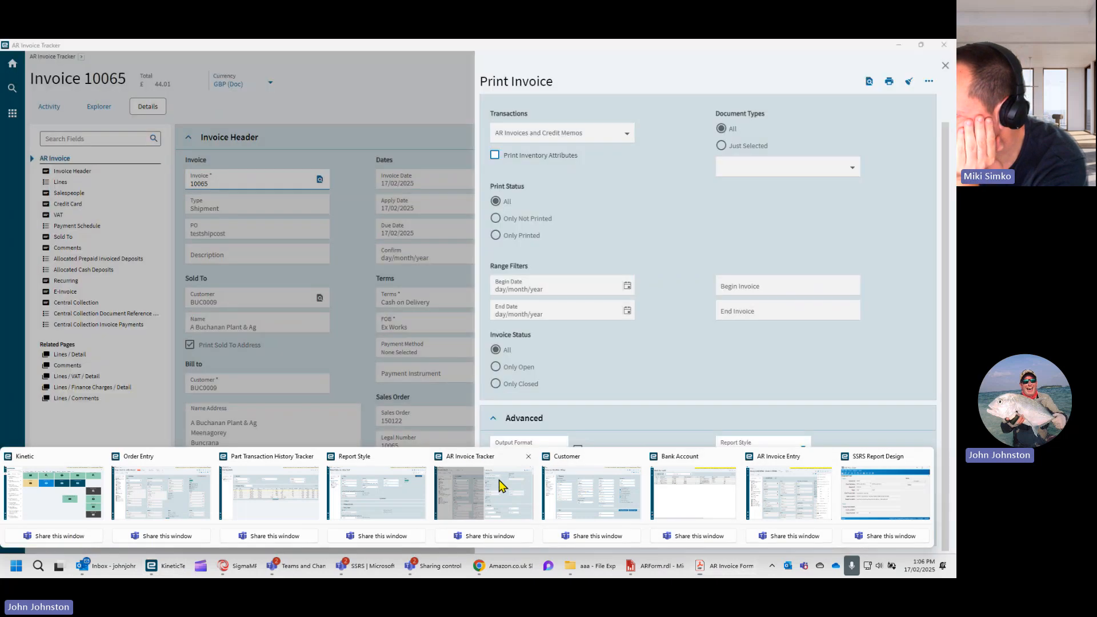
- Generate a print preview of the invoice in AR Invoice Tracker with PDF output and the TEST report style
left_click(502, 486)
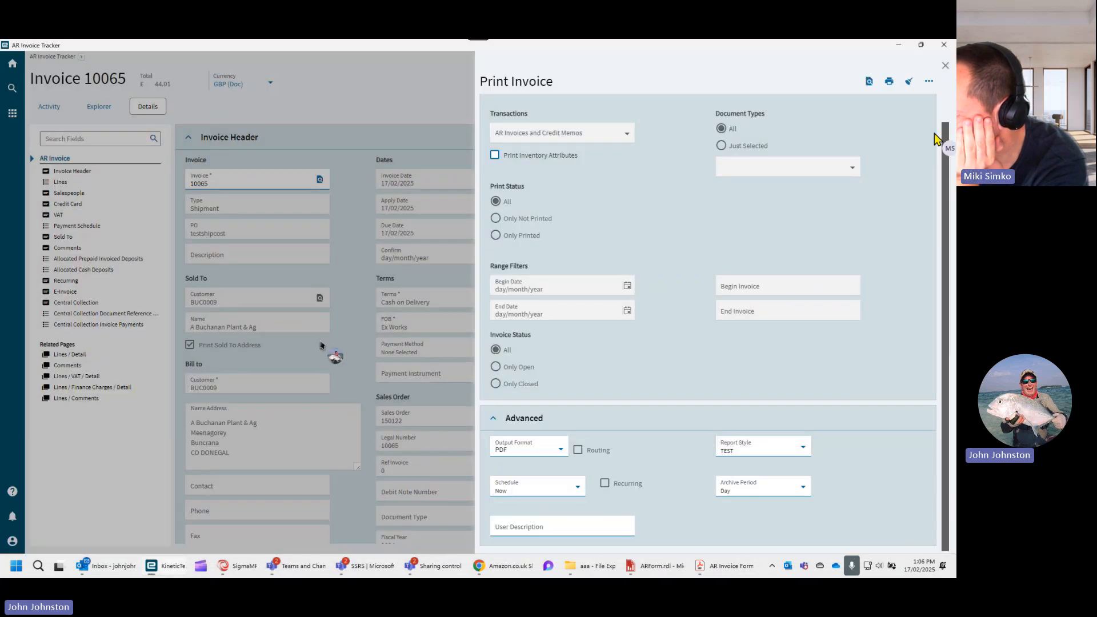
left_click(869, 83)
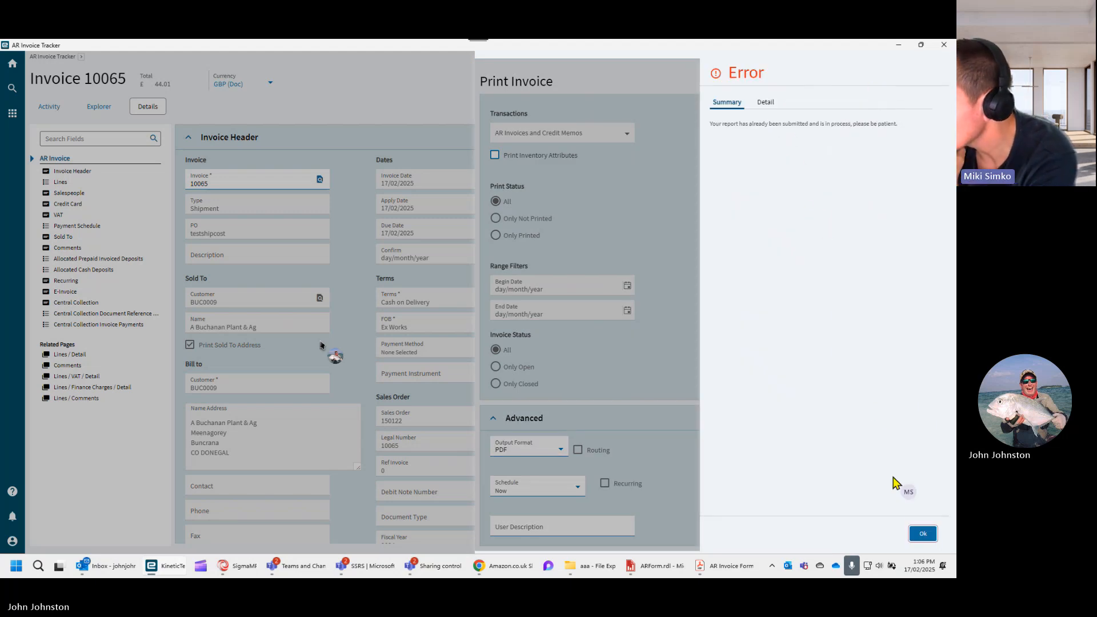
left_click(922, 533)
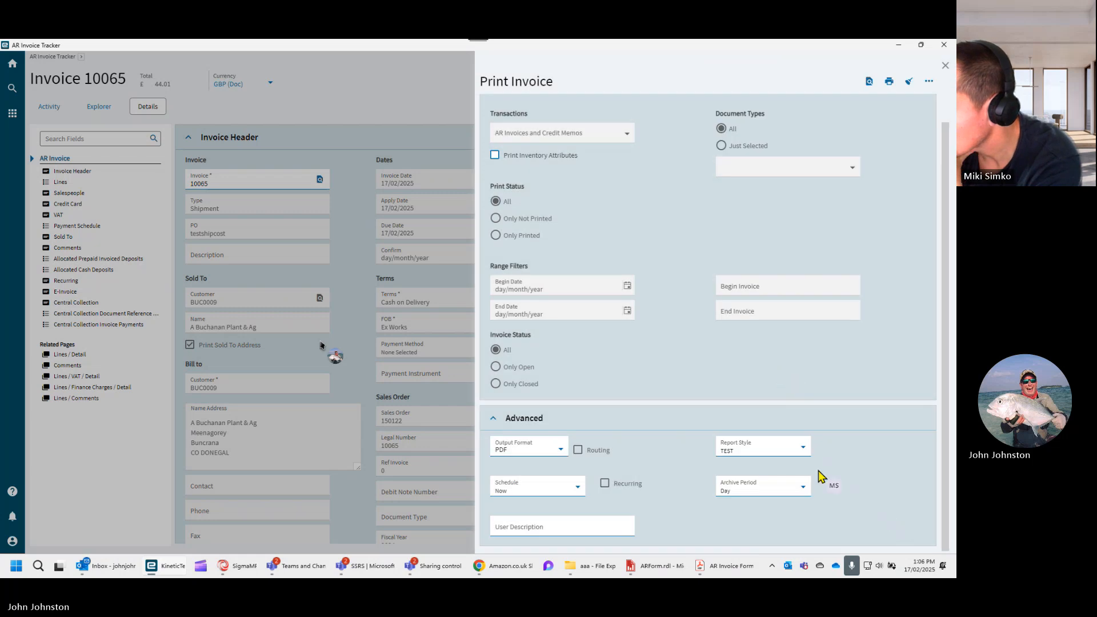
- Open the System Monitor and refresh its list of reports
left_click(778, 566)
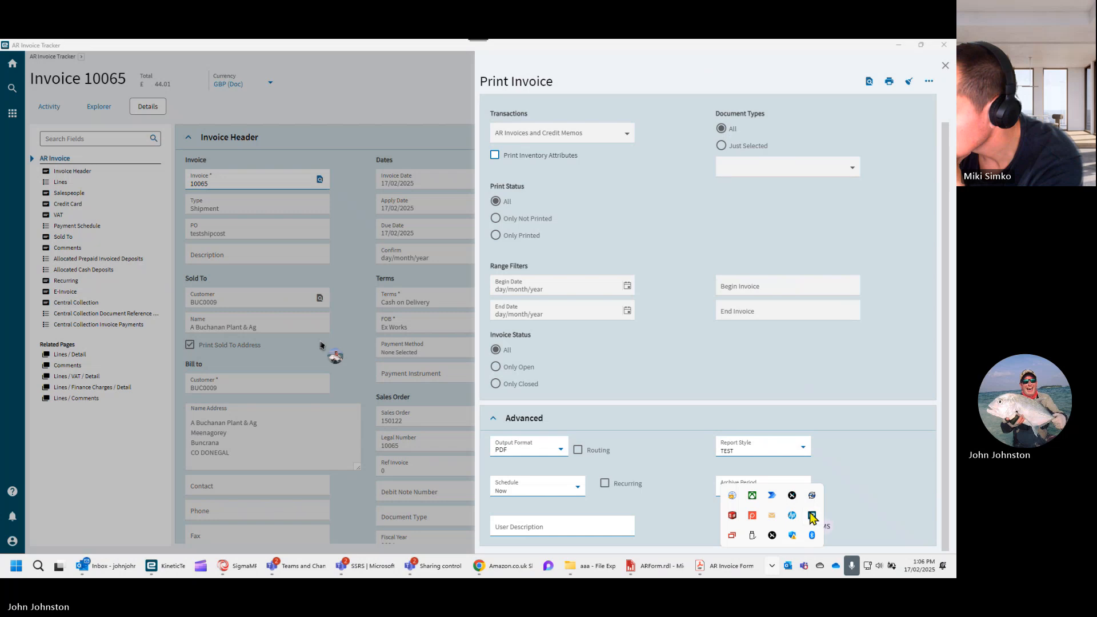
double_click(812, 516)
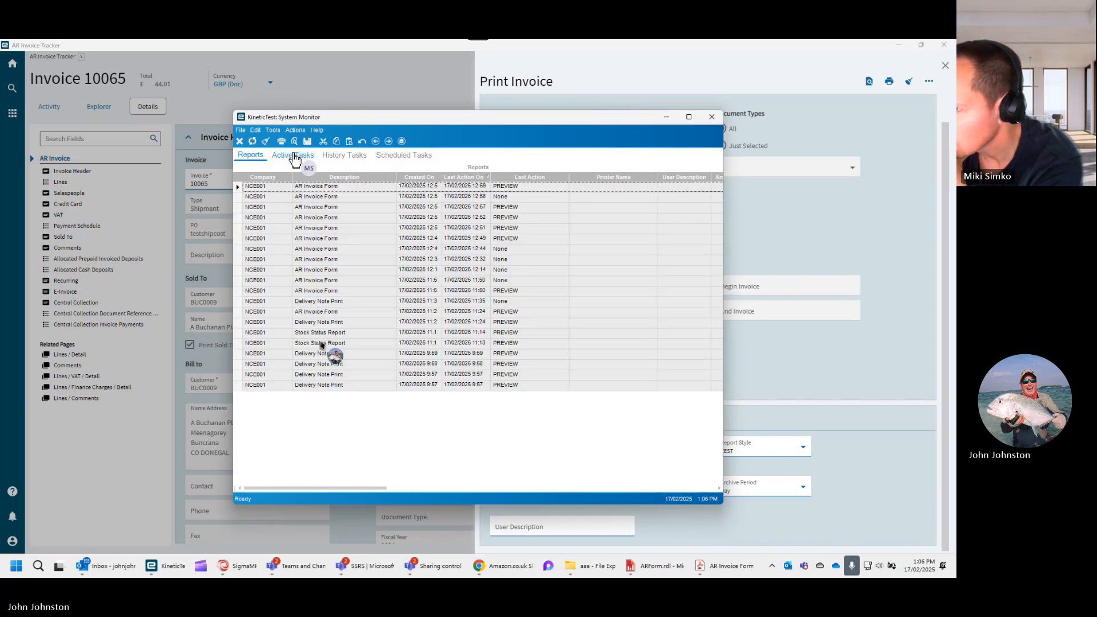
left_click(255, 142)
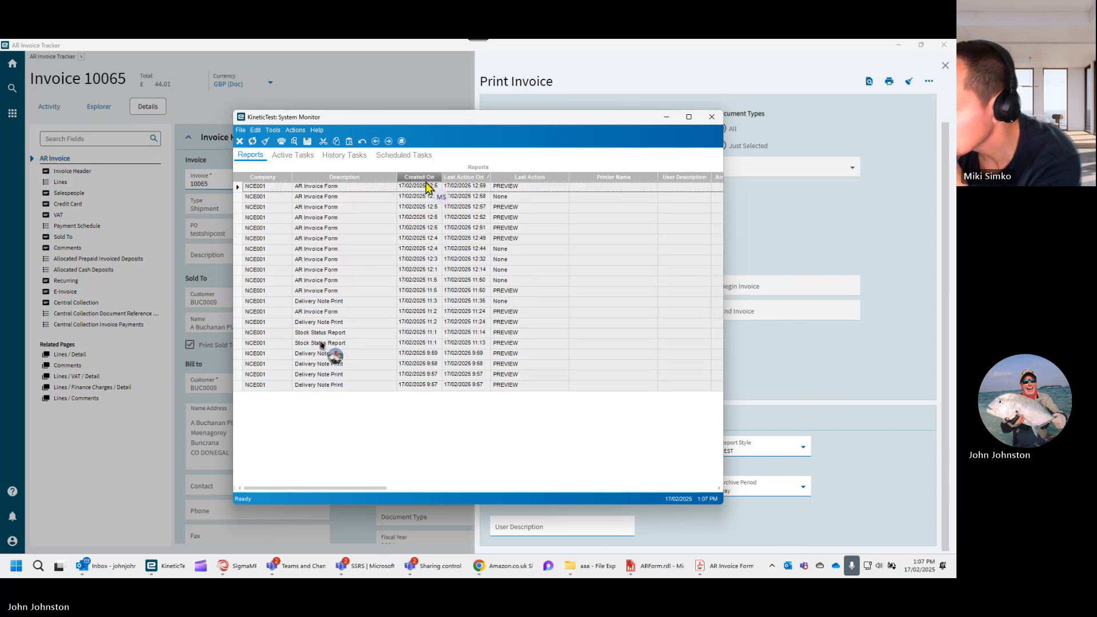
- Check the active, history and scheduled tasks for the submitted AR Invoice Form job
left_click(293, 156)
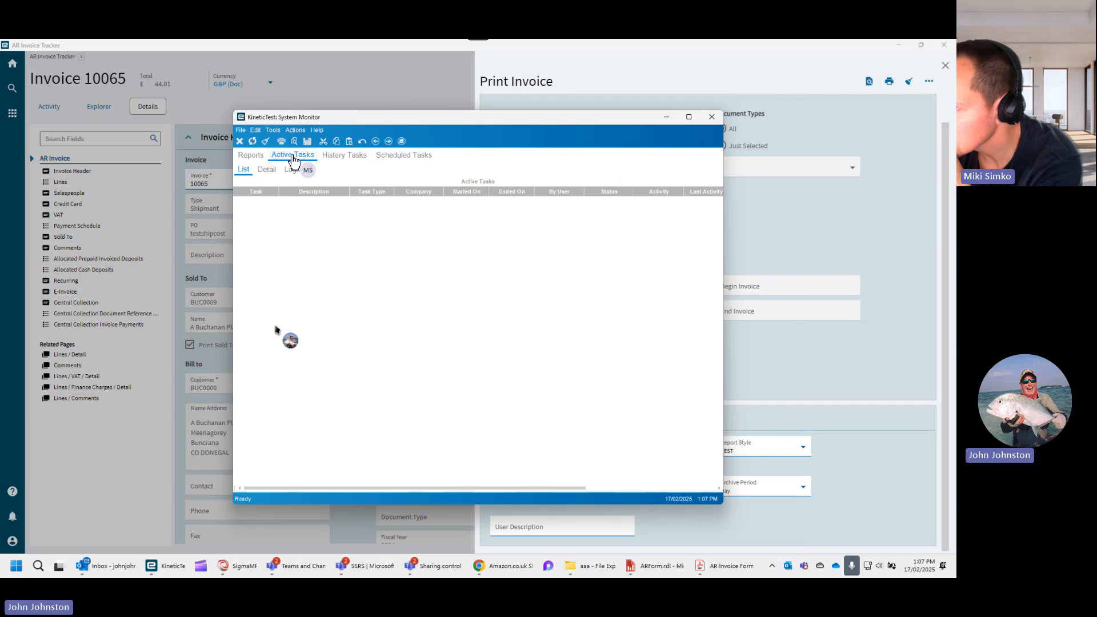
left_click(345, 158)
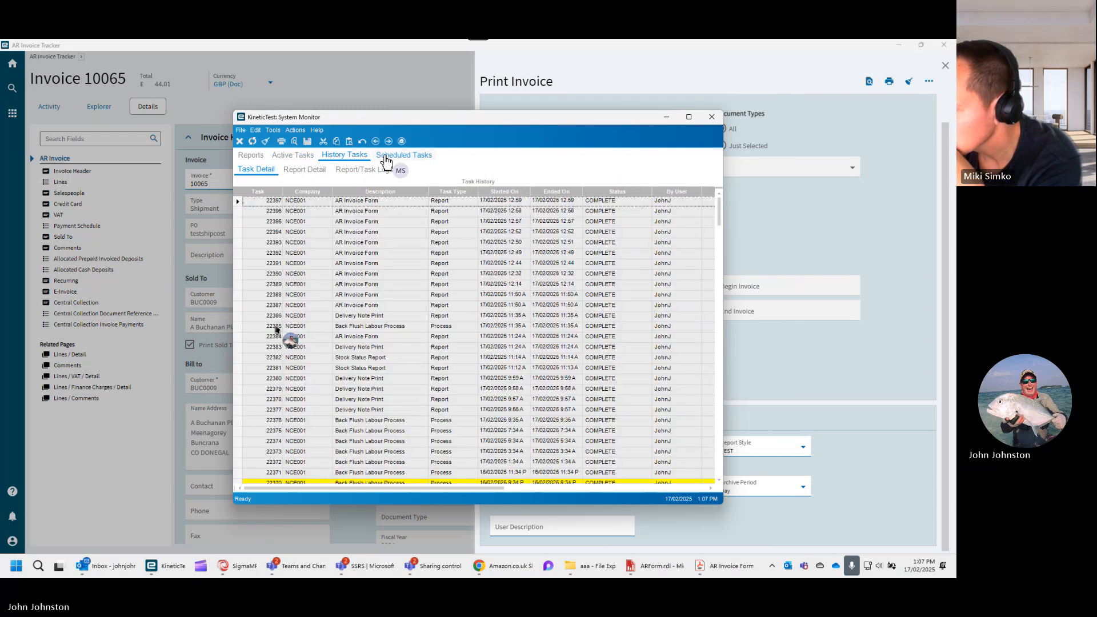
scroll(385, 245, "down", 2)
scroll(382, 274, "down", 4)
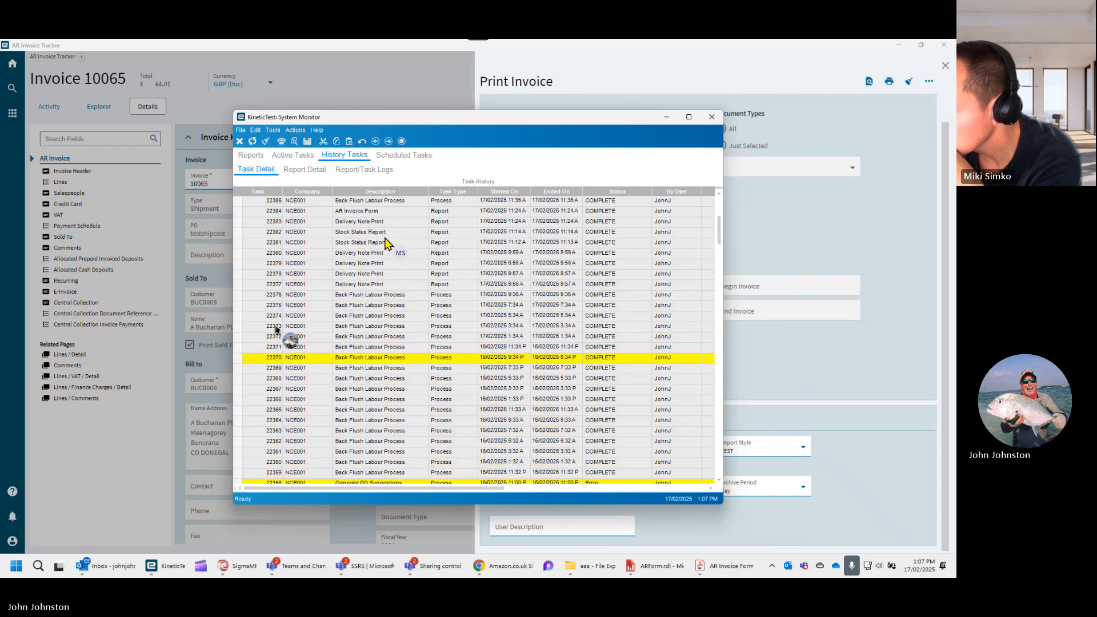
left_click(405, 156)
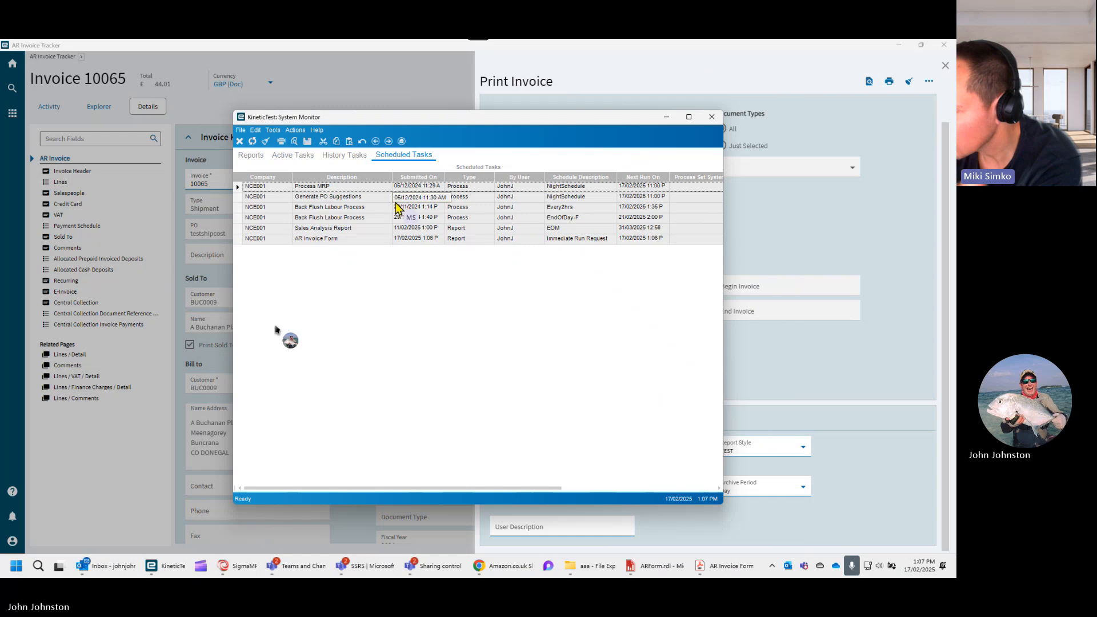
- Refresh the scheduled tasks from the AR Invoice Form entry and recheck the active tasks, task history and reports for its output
left_click(238, 239)
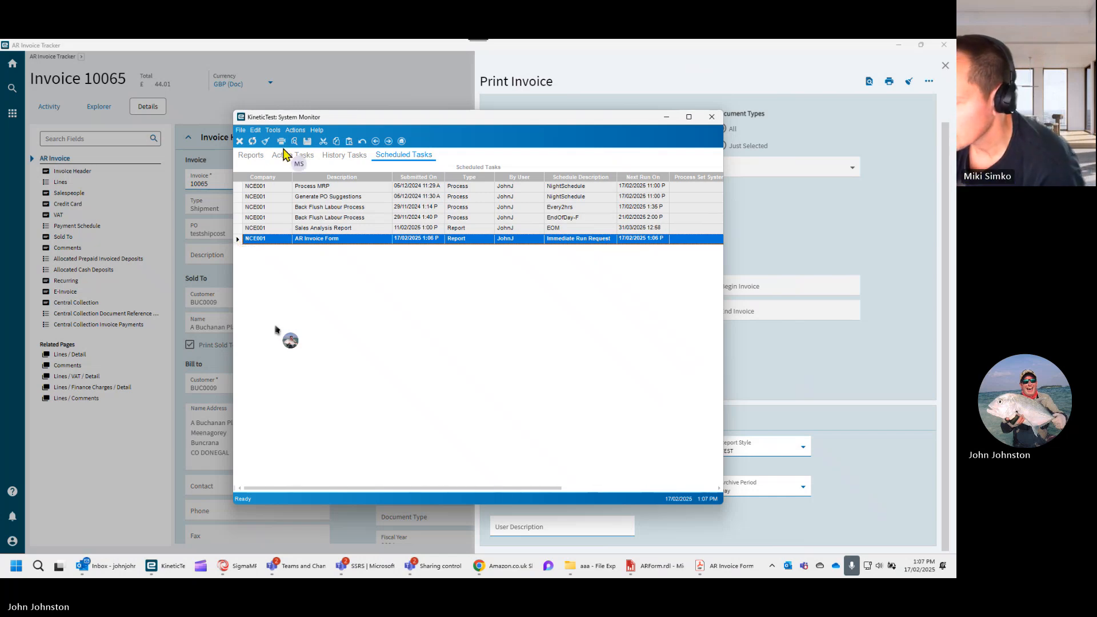
left_click(253, 142)
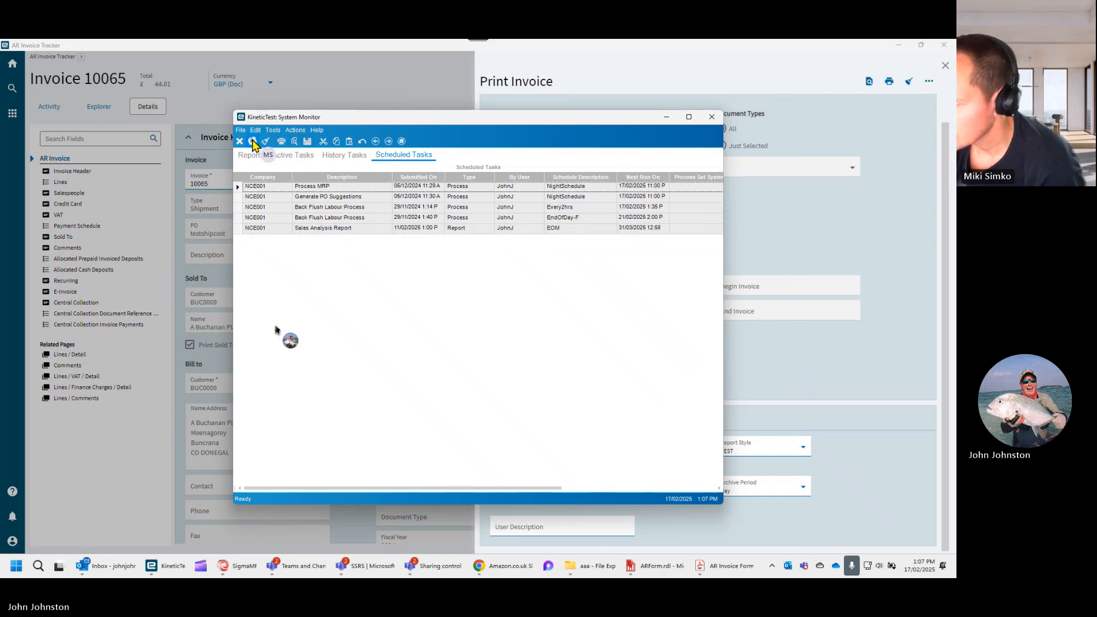
left_click(288, 156)
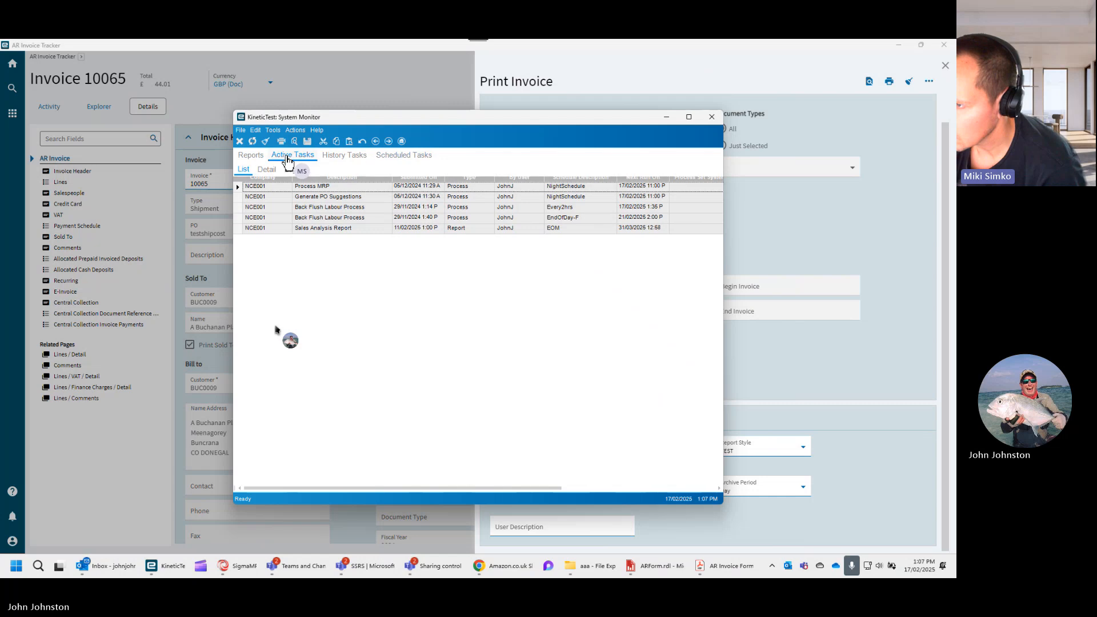
left_click(256, 159)
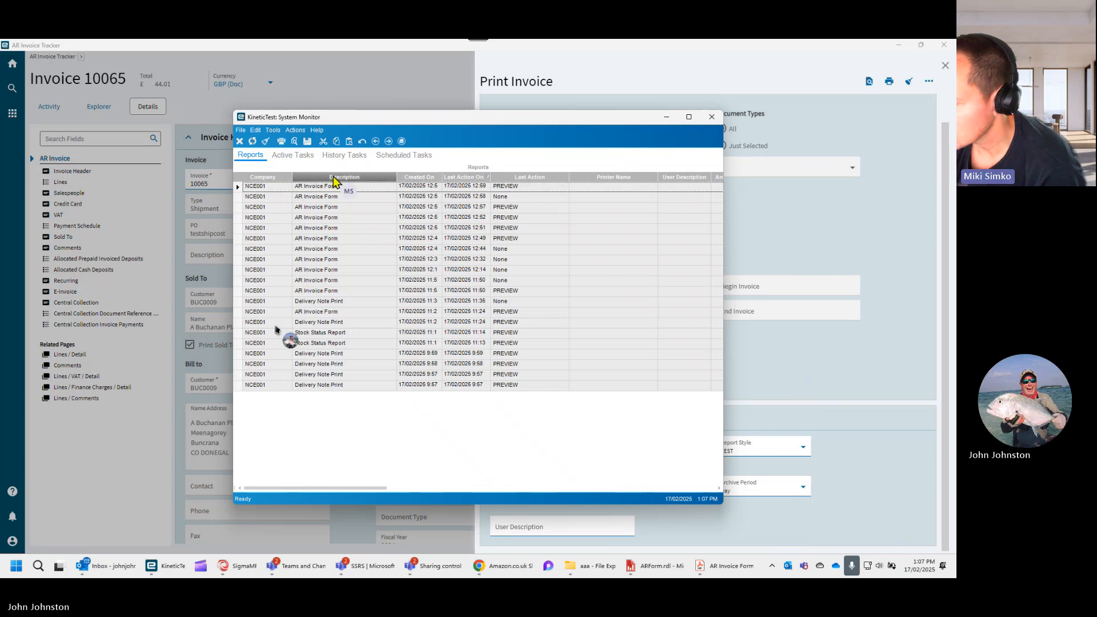
left_click(292, 158)
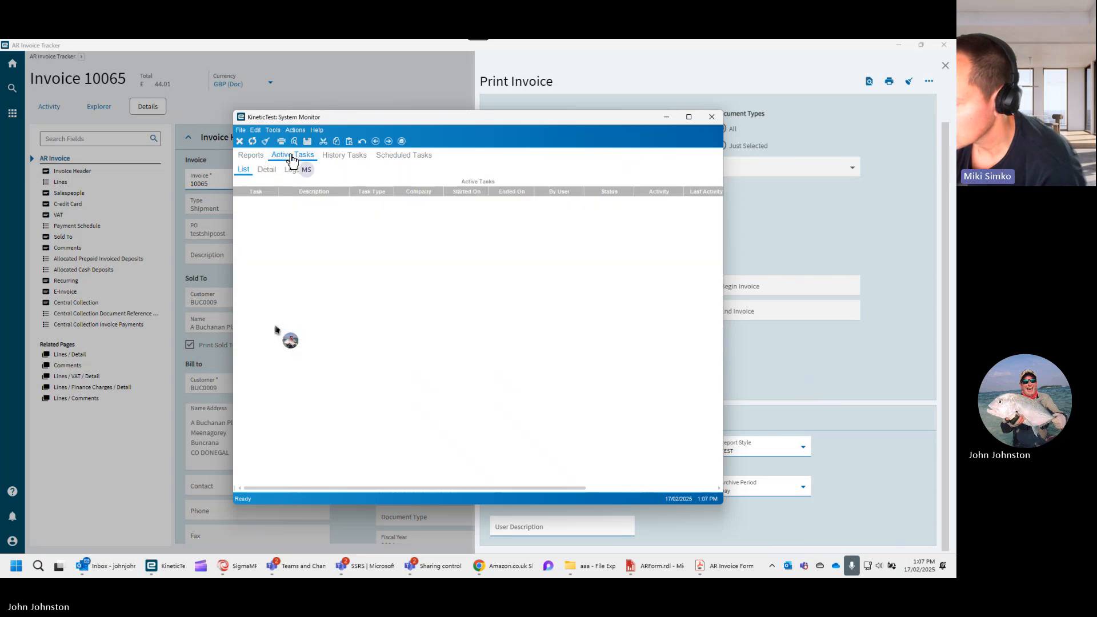
left_click(339, 160)
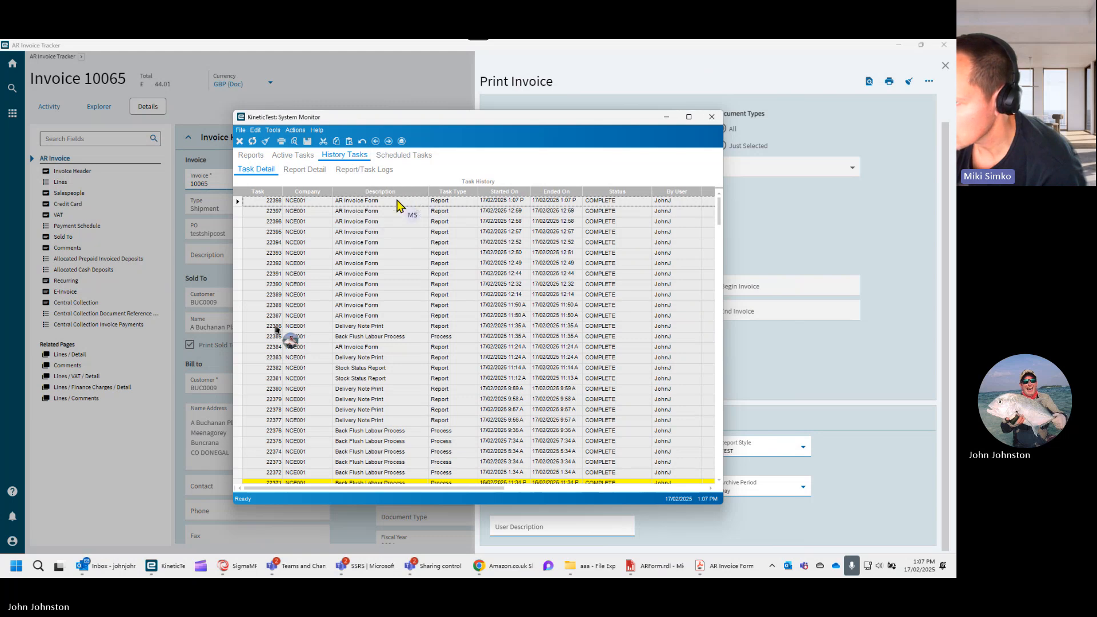
left_click(252, 156)
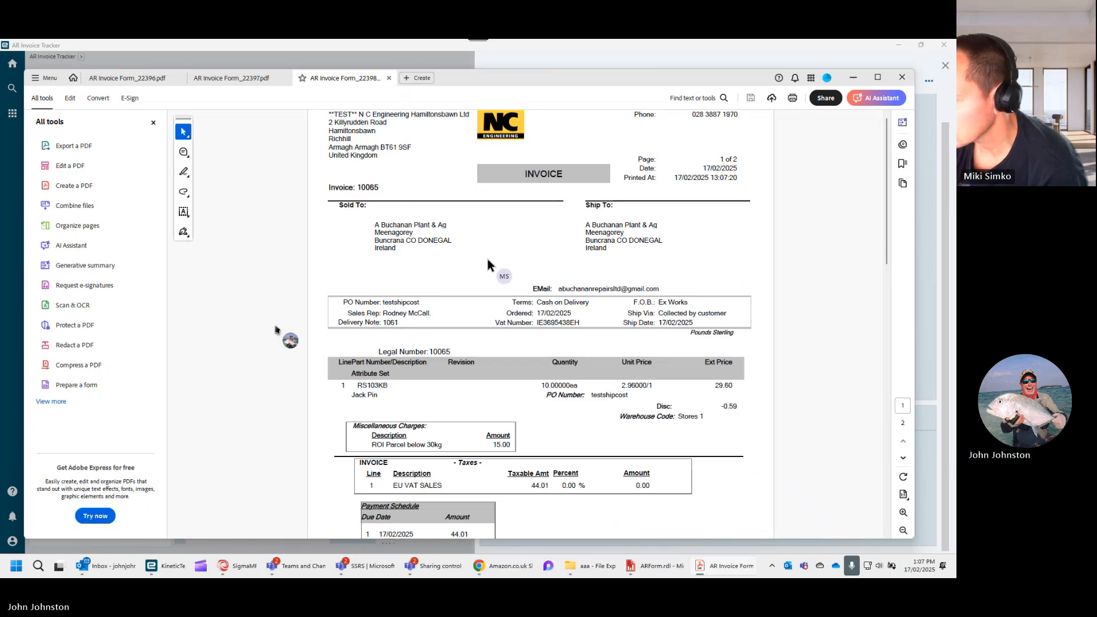
- Examine the previewed invoice PDF through both pages, including the miscellaneous charges, taxes, payment schedule, totals and bank details
scroll(487, 262, "down", 2)
scroll(488, 258, "down", 3)
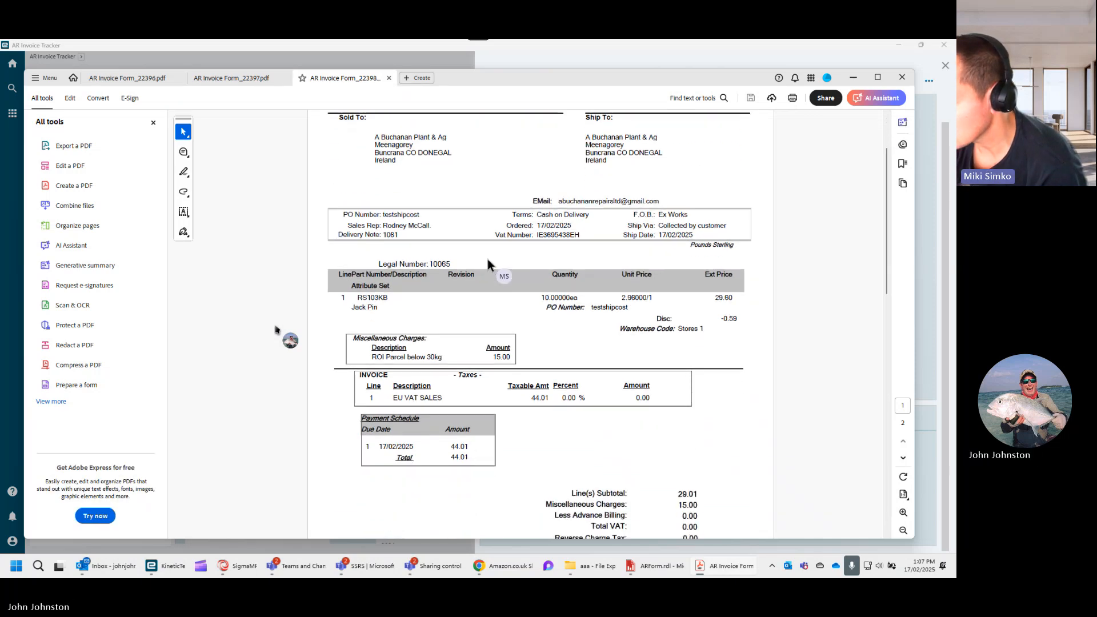
scroll(488, 259, "down", 4)
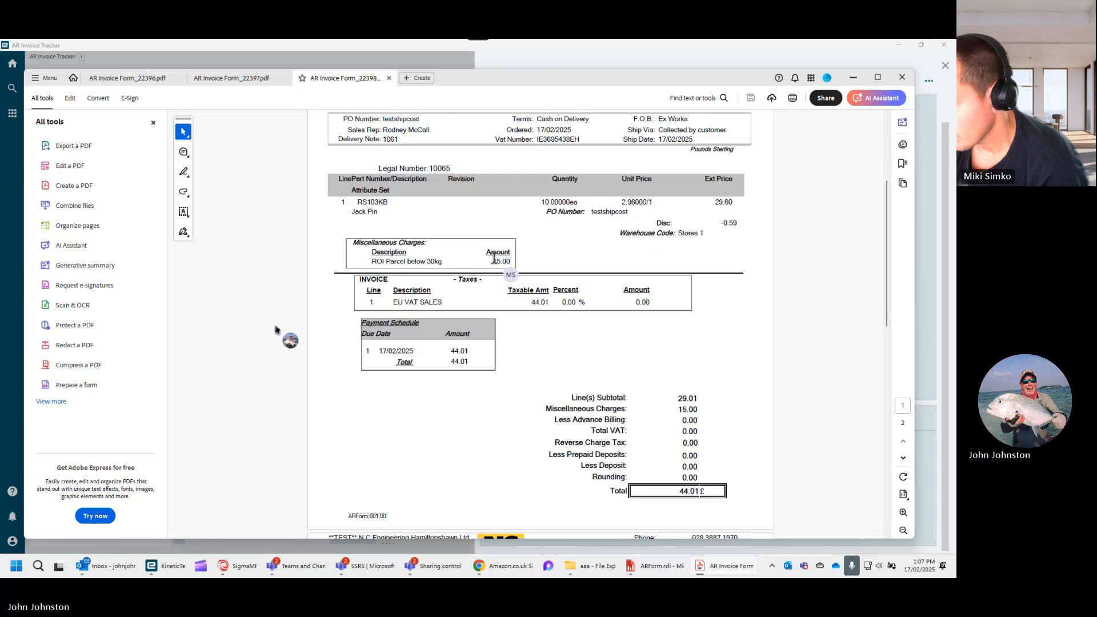
scroll(494, 267, "down", 2)
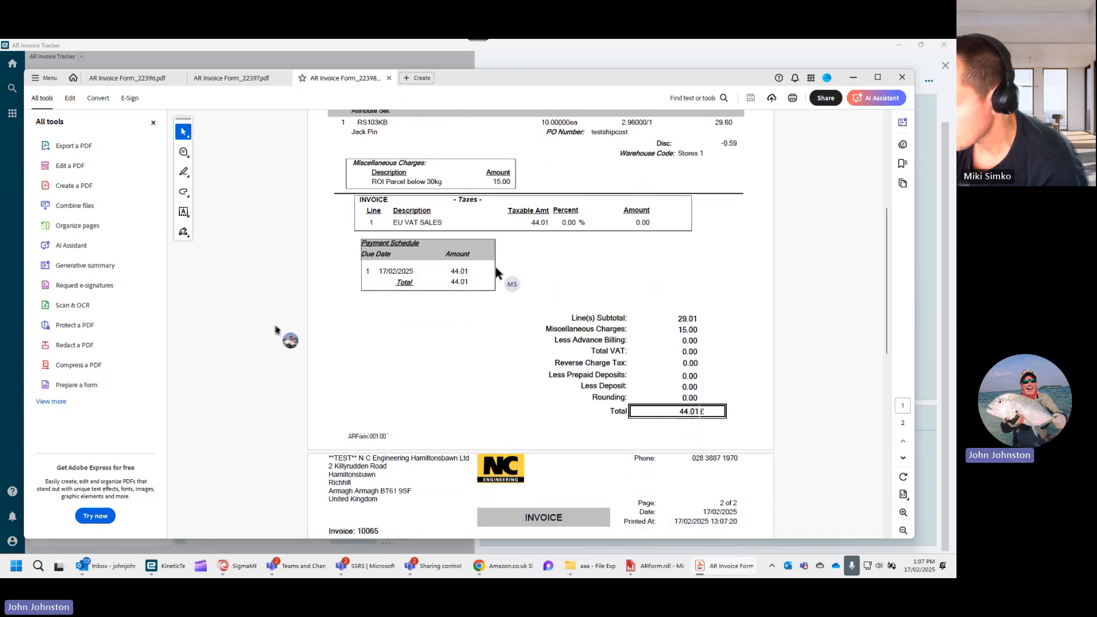
scroll(503, 280, "down", 2)
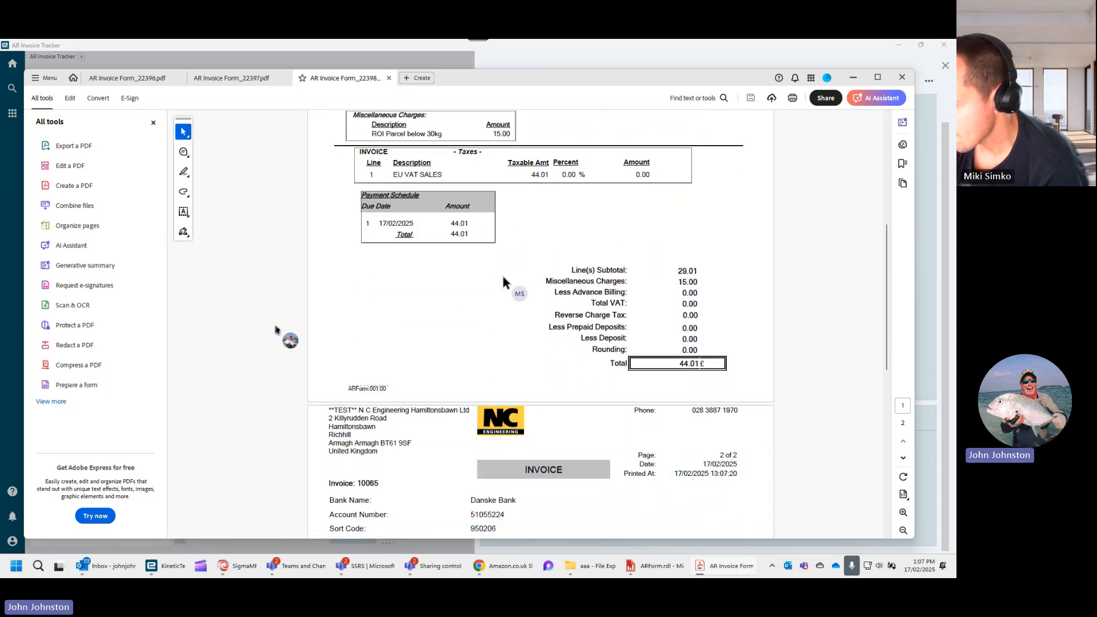
scroll(503, 305, "down", 2)
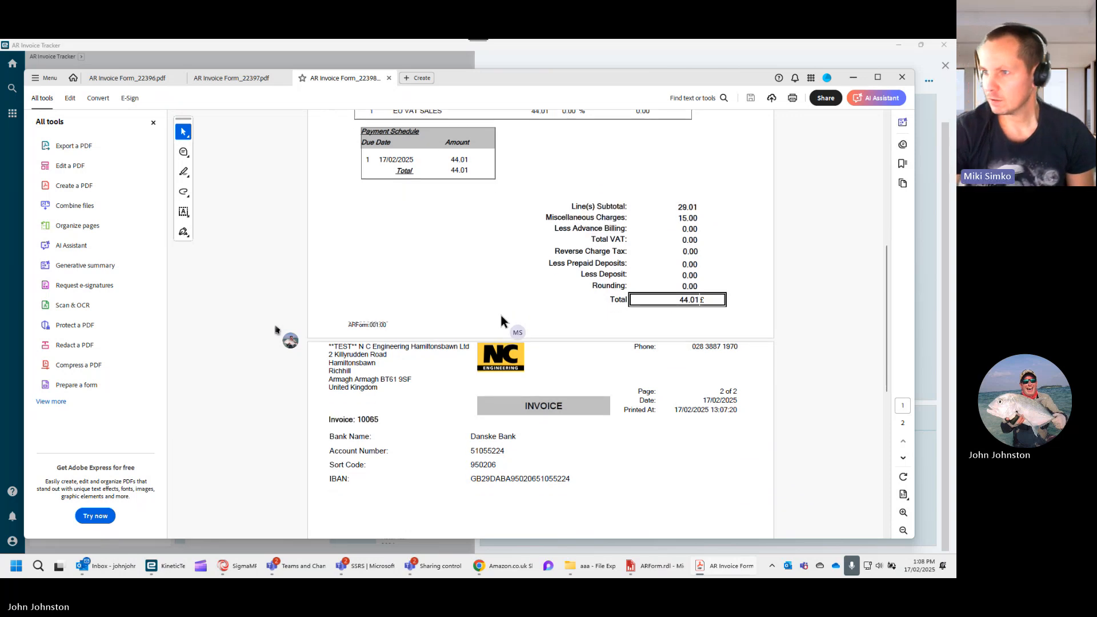
scroll(501, 315, "down", 5)
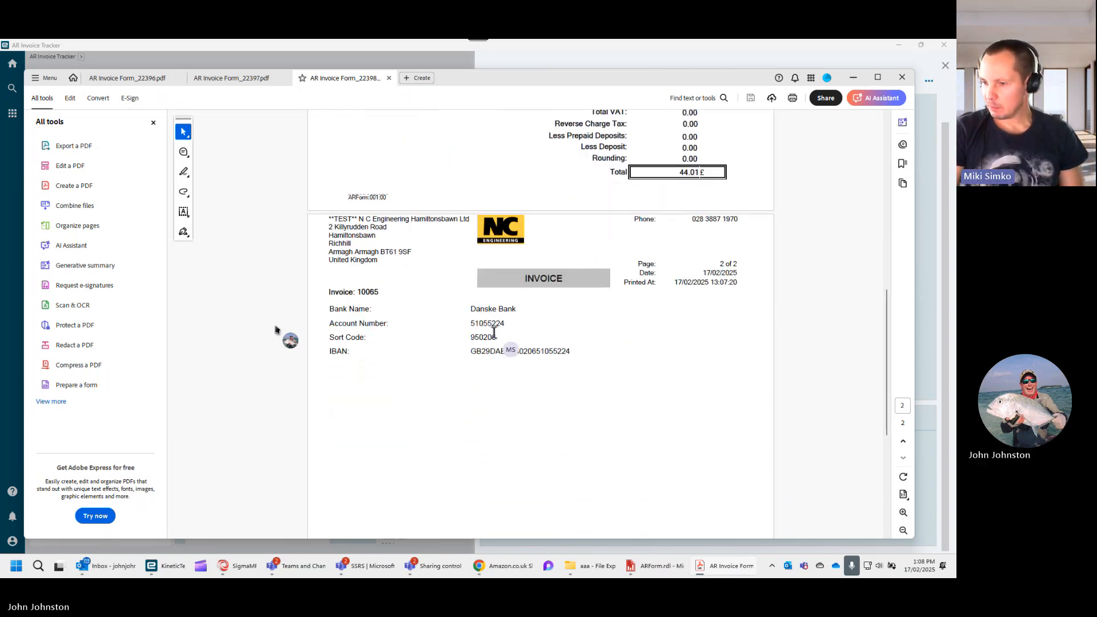
scroll(493, 332, "down", 2)
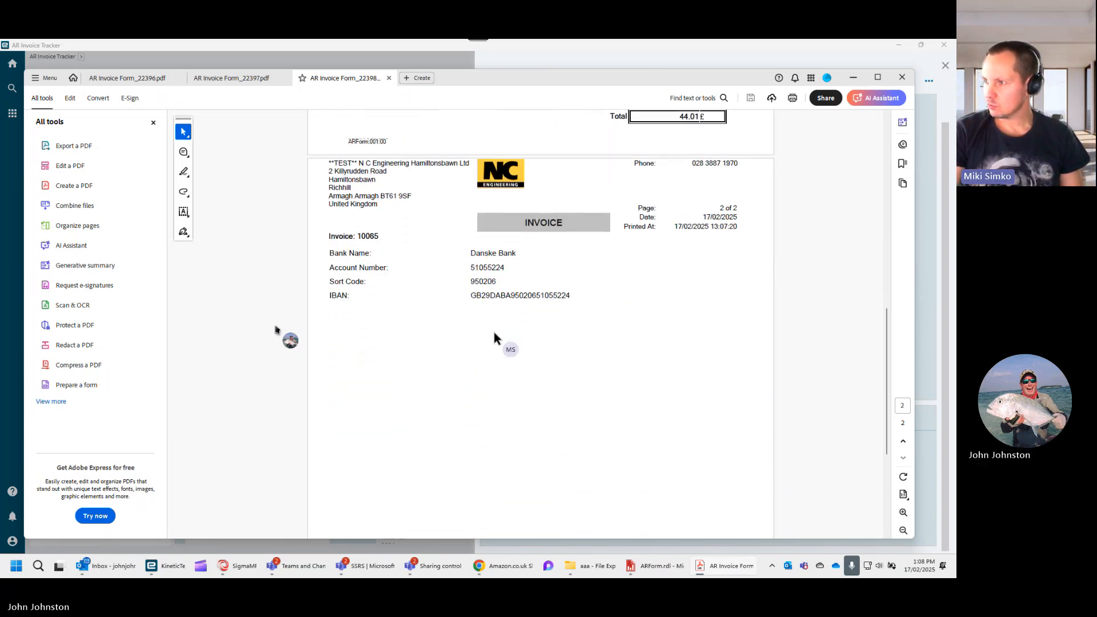
scroll(494, 334, "down", 2)
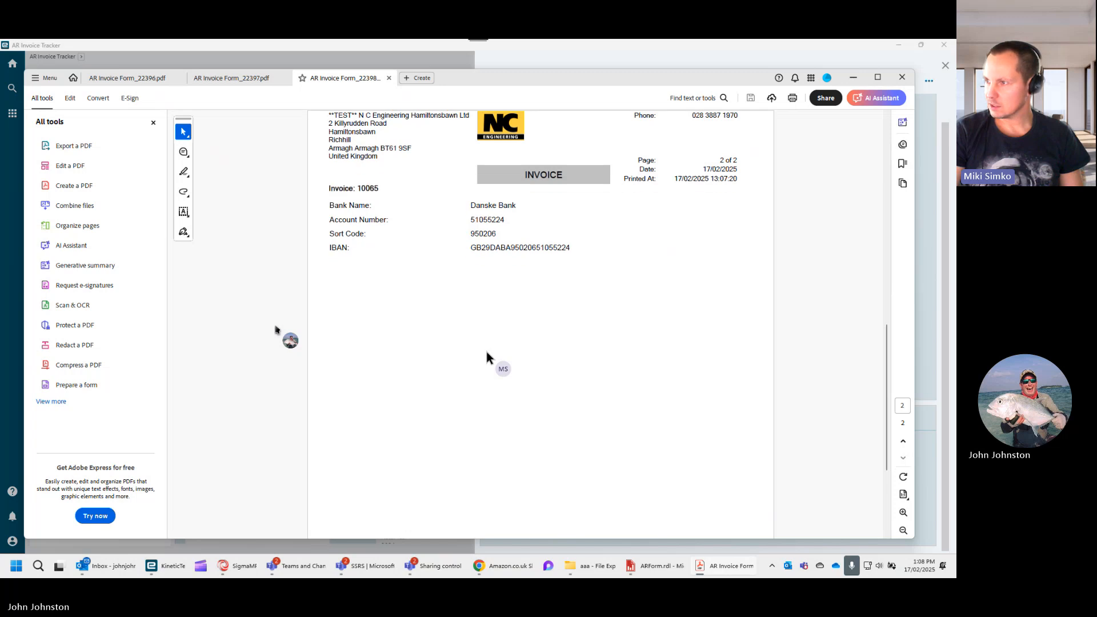
scroll(486, 357, "down", 2)
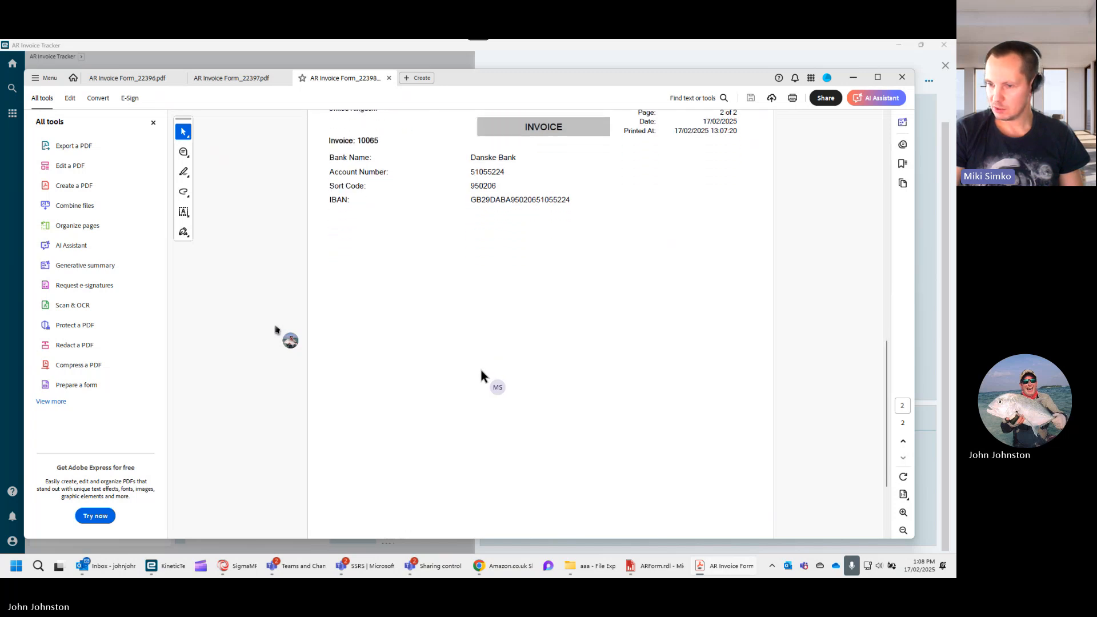
scroll(482, 366, "down", 5)
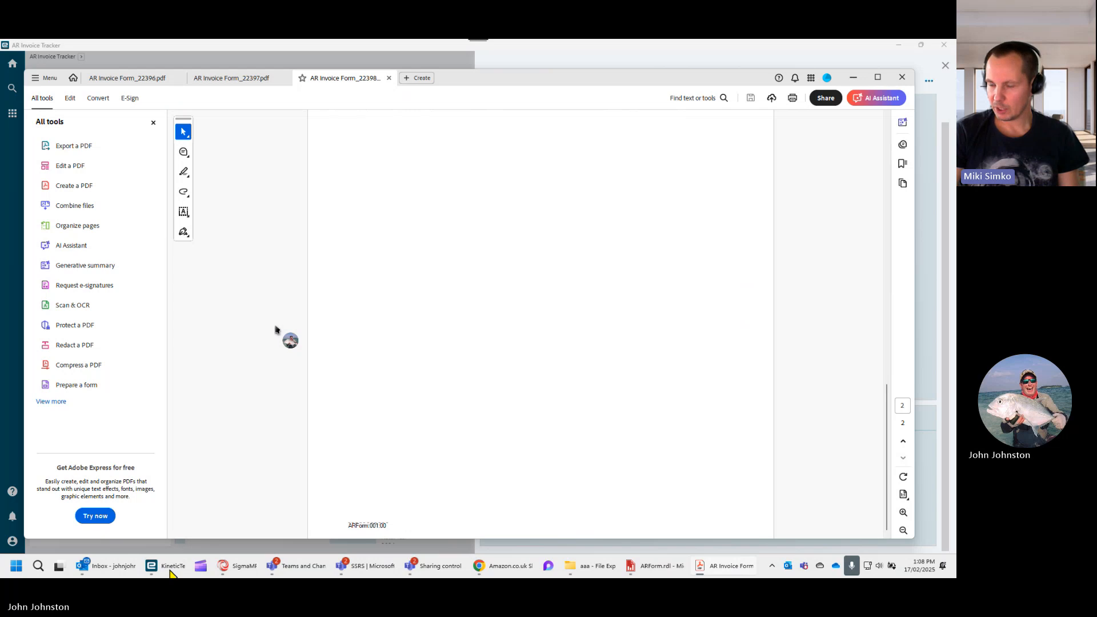
- Bring the invoice PDF back to the front and close it
mouse_move(155, 569)
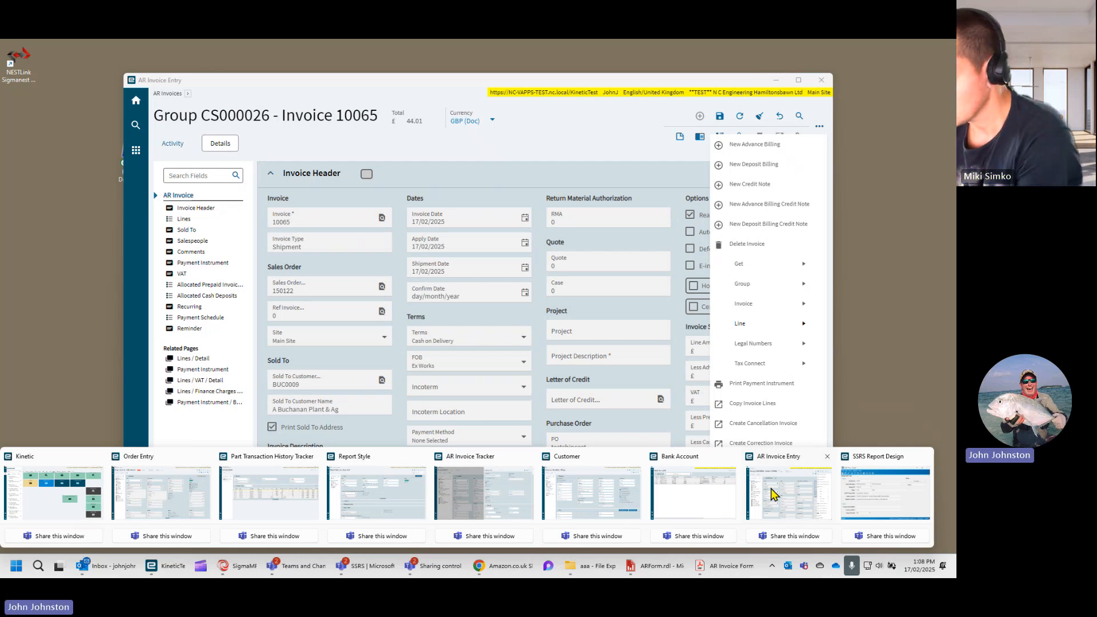
left_click(724, 565)
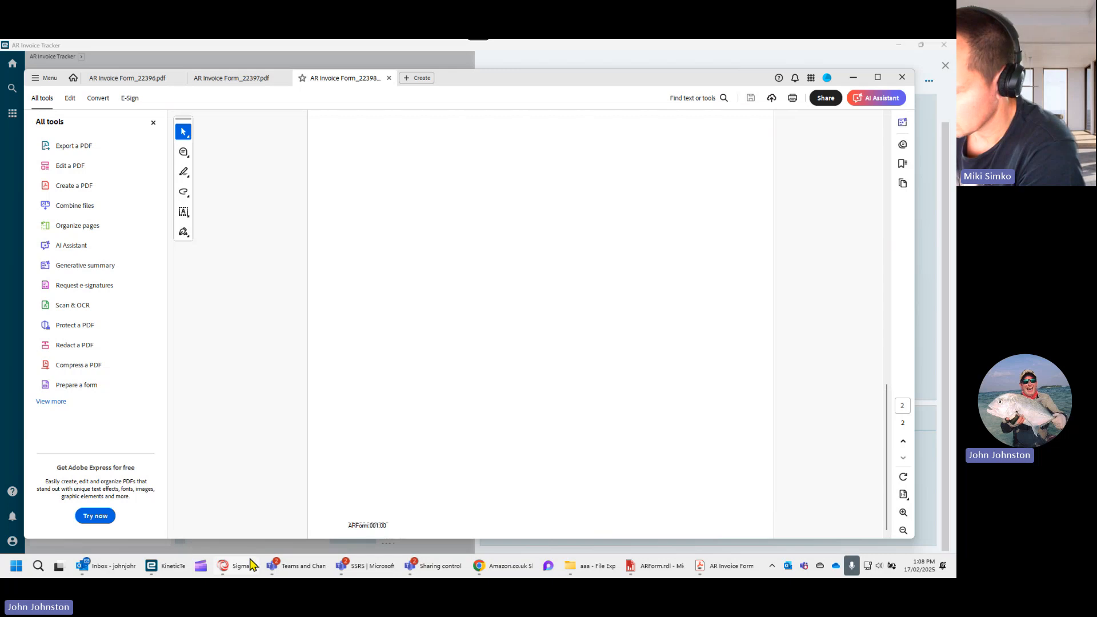
left_click(902, 78)
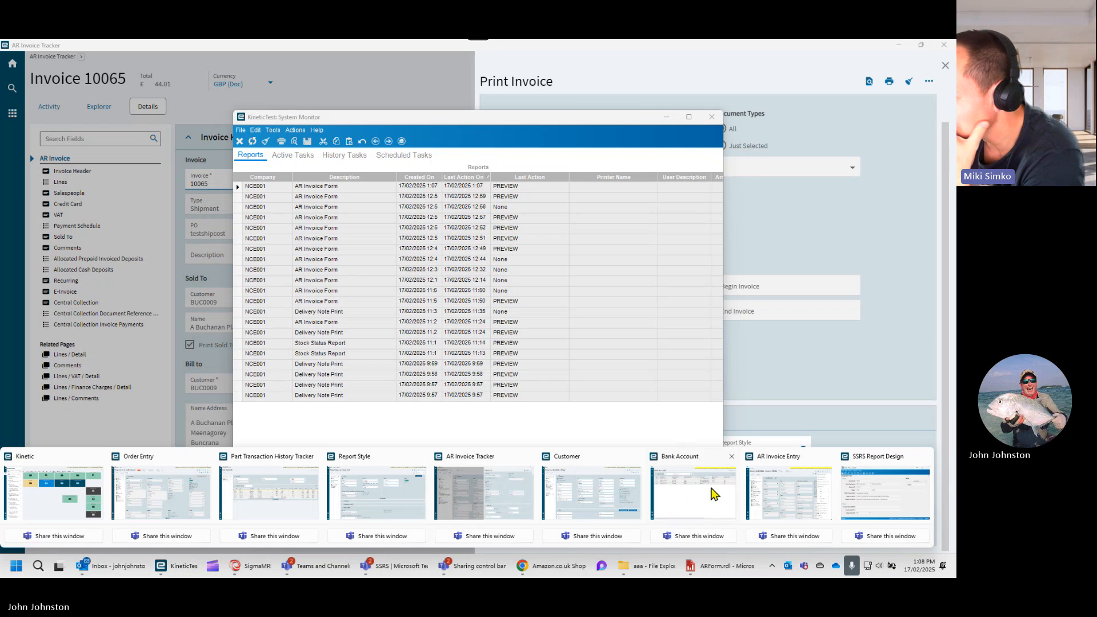
- Switch to the AR Invoice Tracker window and close the Print Invoice form
mouse_move(717, 495)
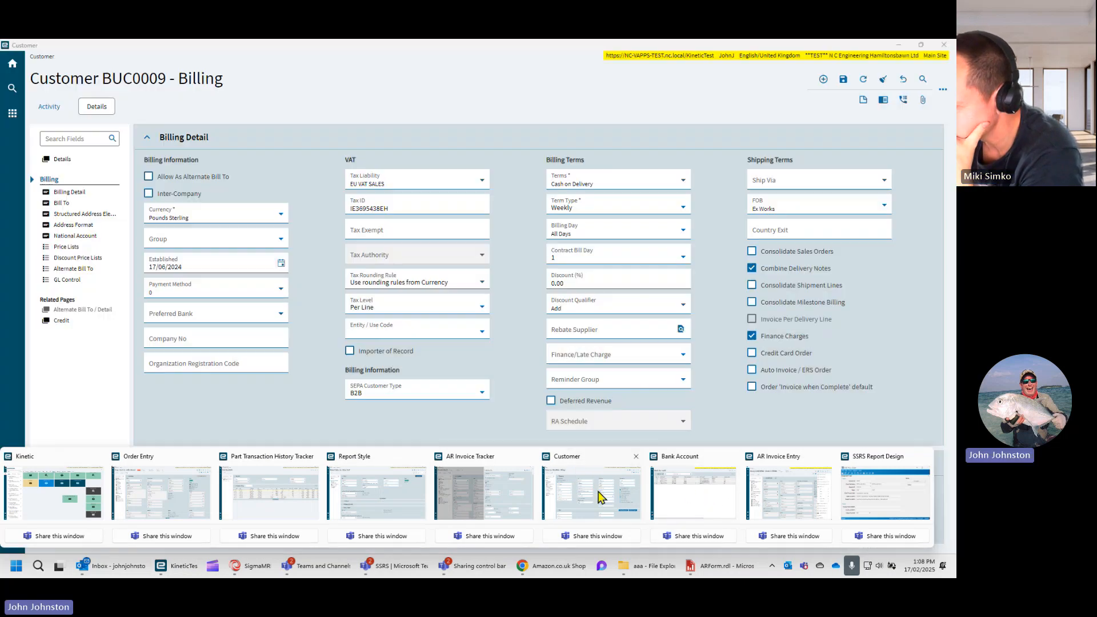
mouse_move(512, 493)
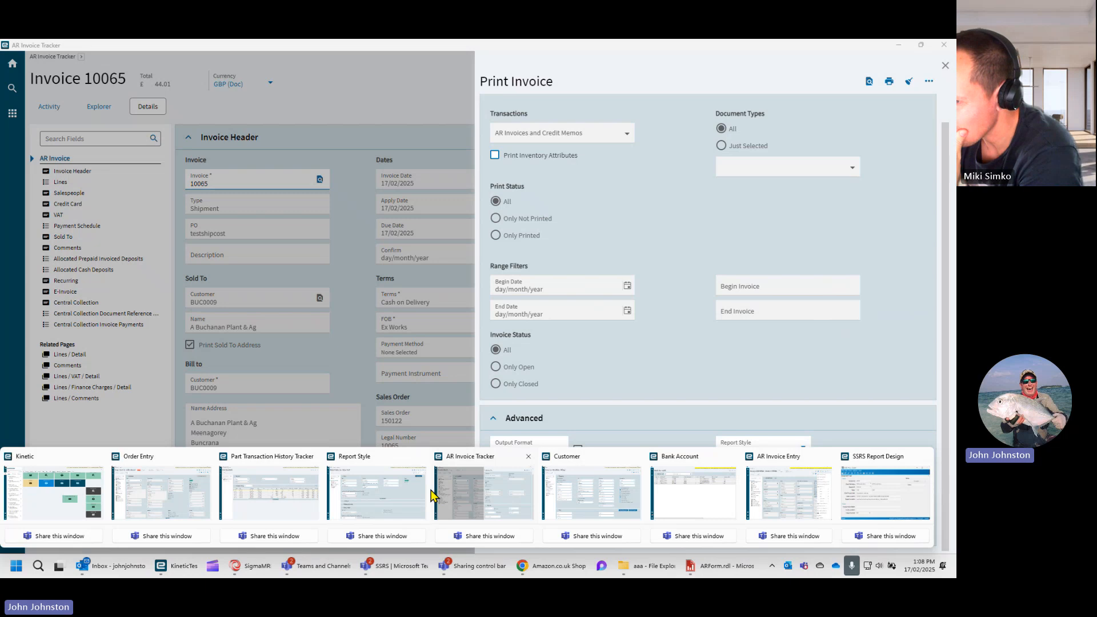
mouse_move(416, 496)
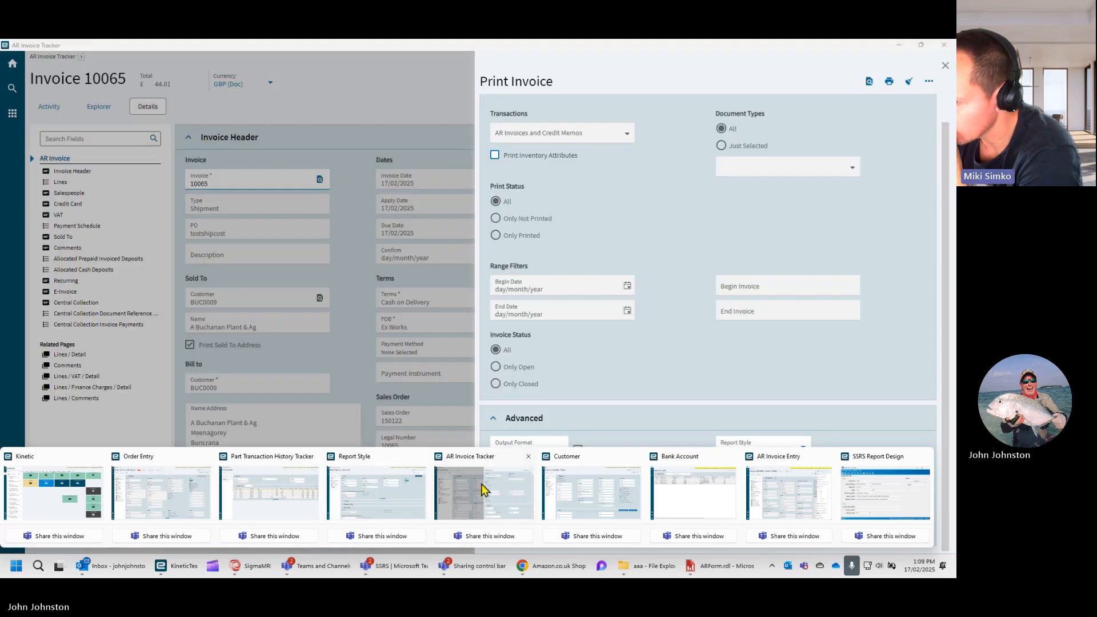
left_click(481, 490)
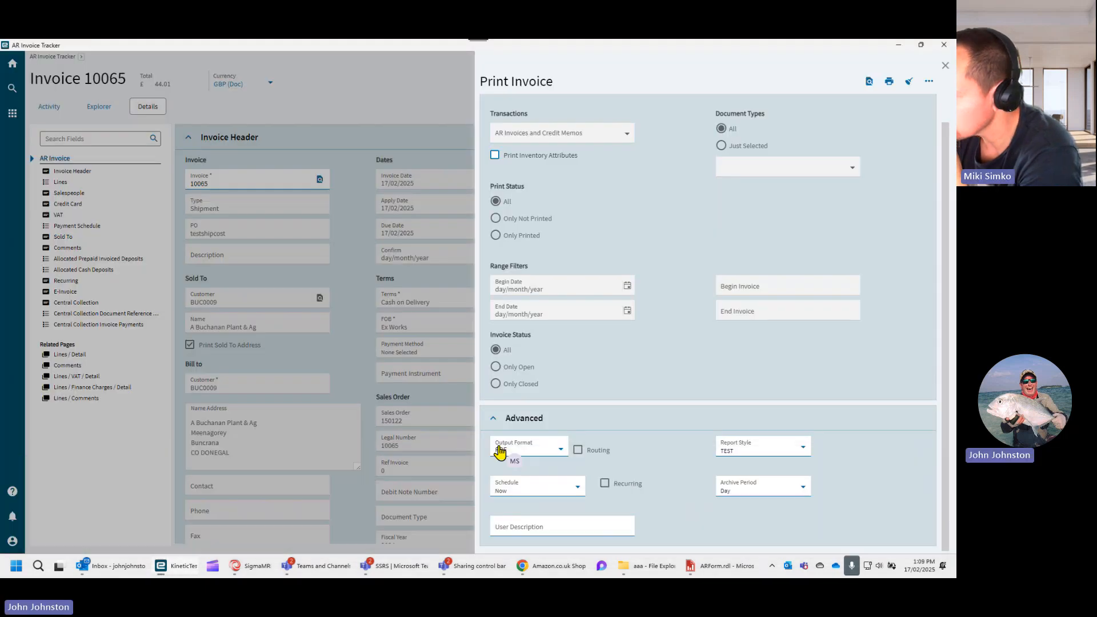
left_click(945, 66)
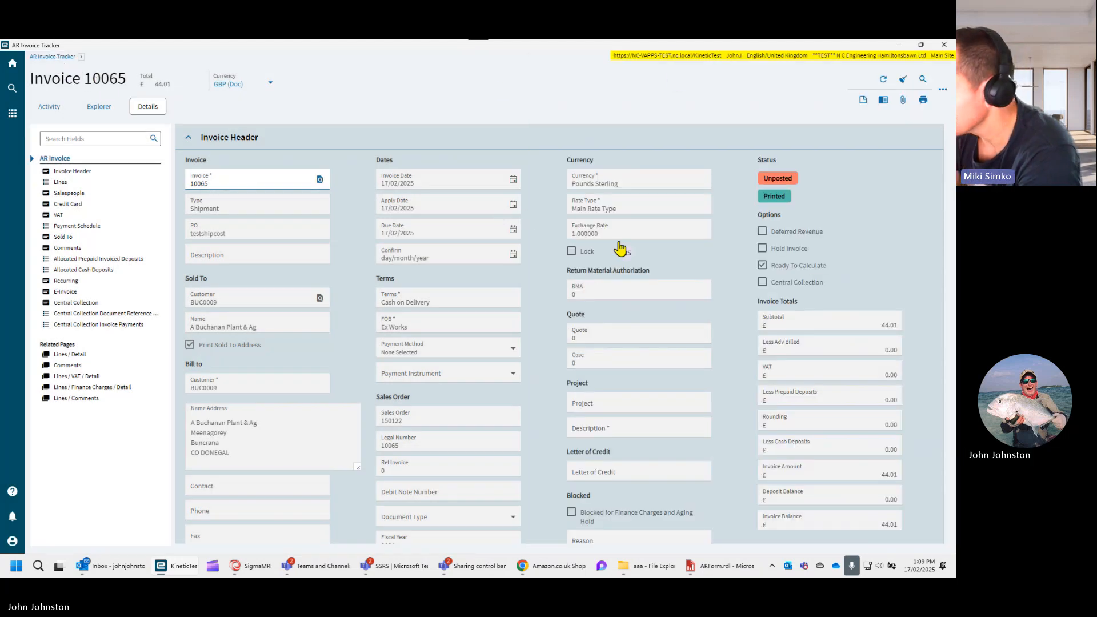
- Find the euro-currency invoice for AAA Mobile Windscreens in the AR invoice list by its customer currency and open it
scroll(662, 317, "down", 3)
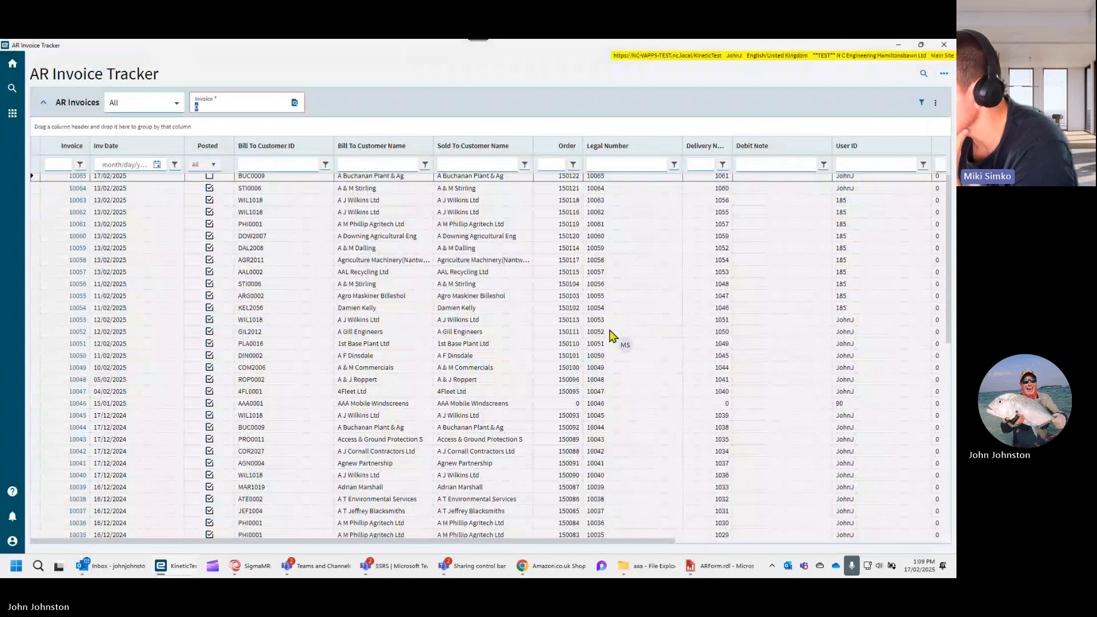
left_click_drag(562, 540, 844, 530)
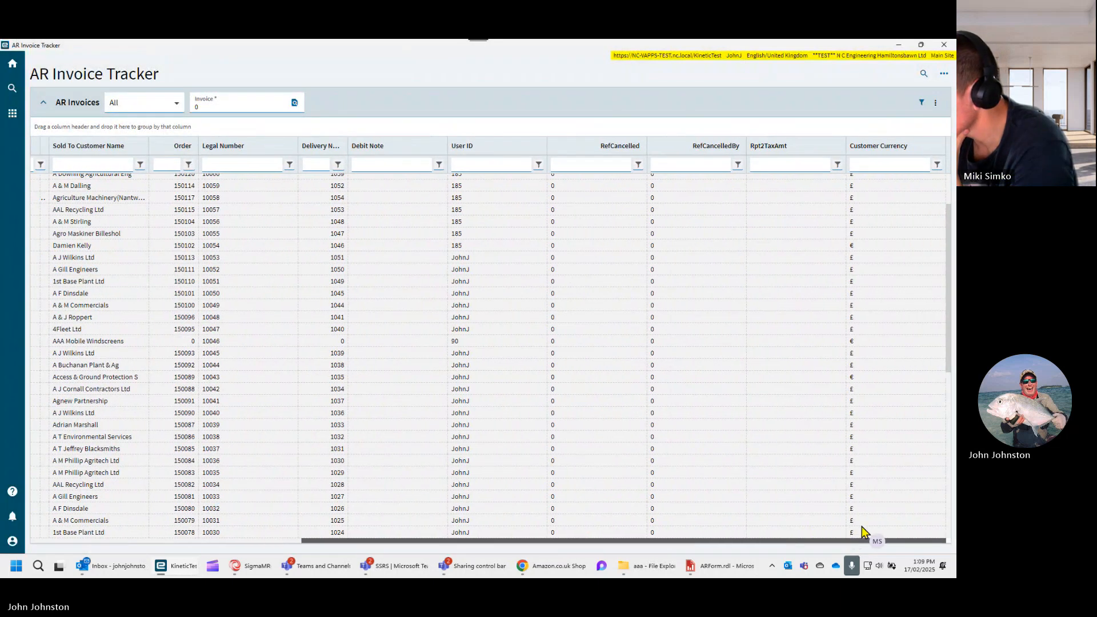
left_click_drag(766, 341, 217, 330)
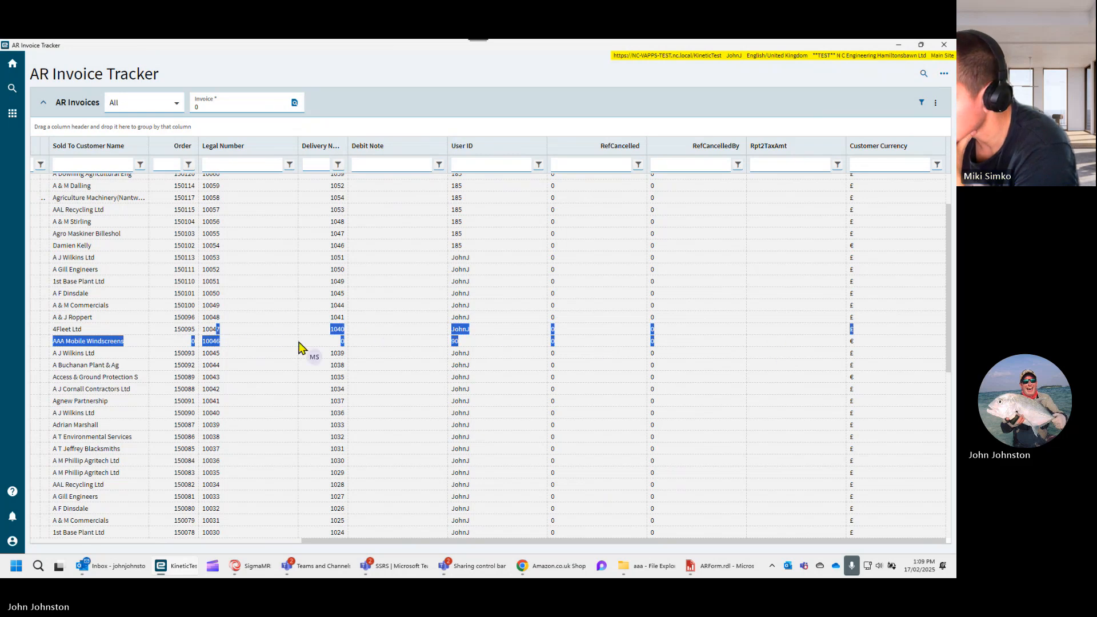
mouse_move(472, 551)
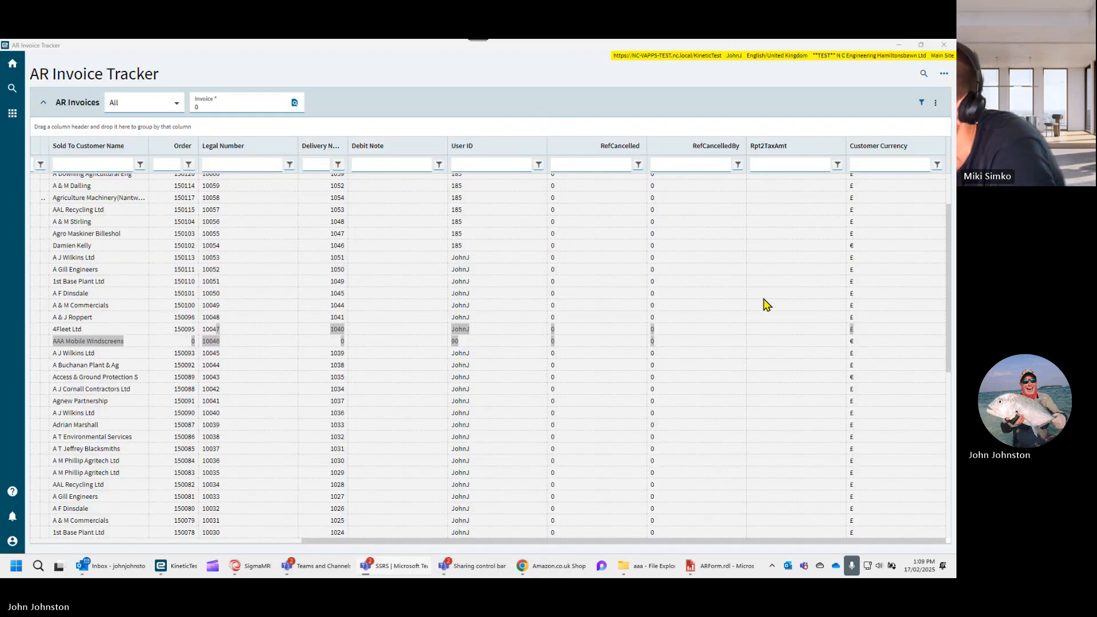
left_click(831, 338)
left_click_drag(864, 339, 73, 342)
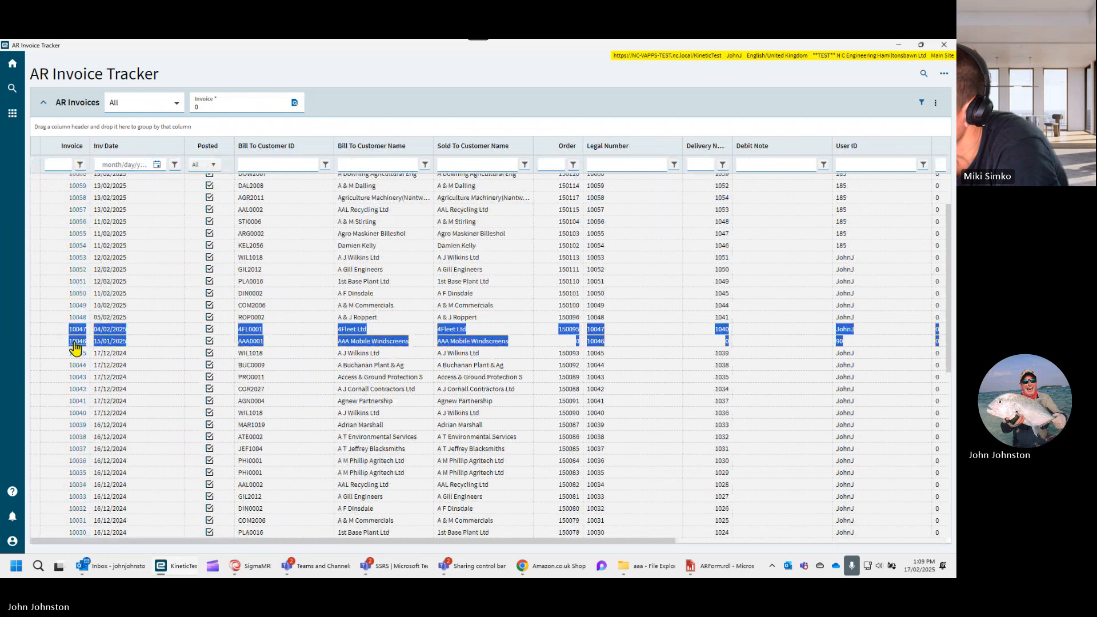
left_click(82, 343)
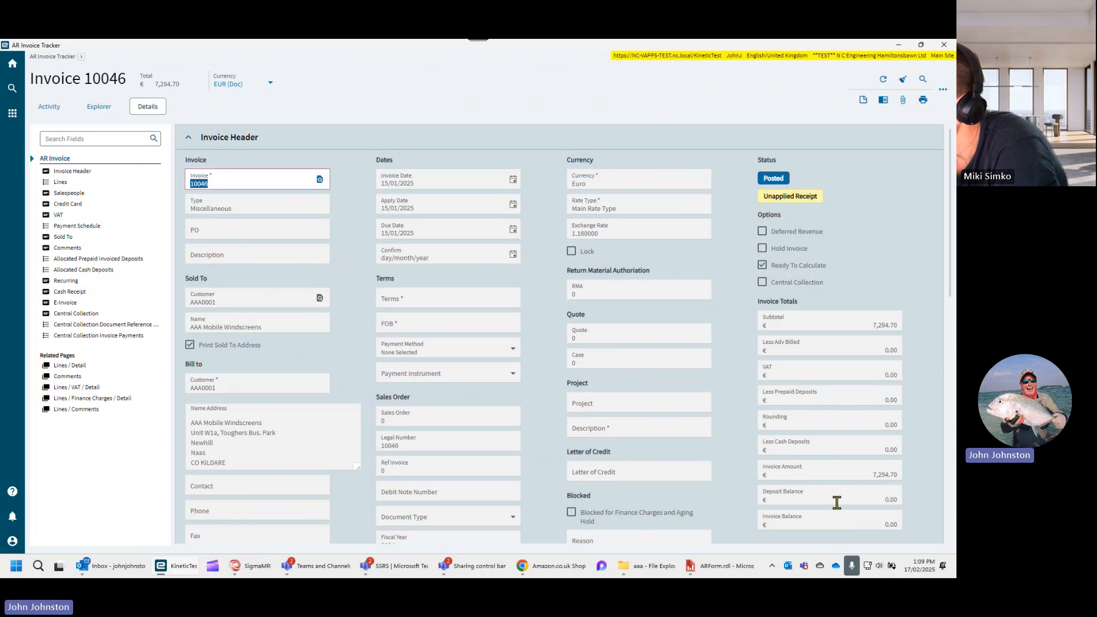
- Generate a print preview of the AAA Mobile Windscreens invoice and close the Print Invoice form
scroll(838, 506, "down", 1)
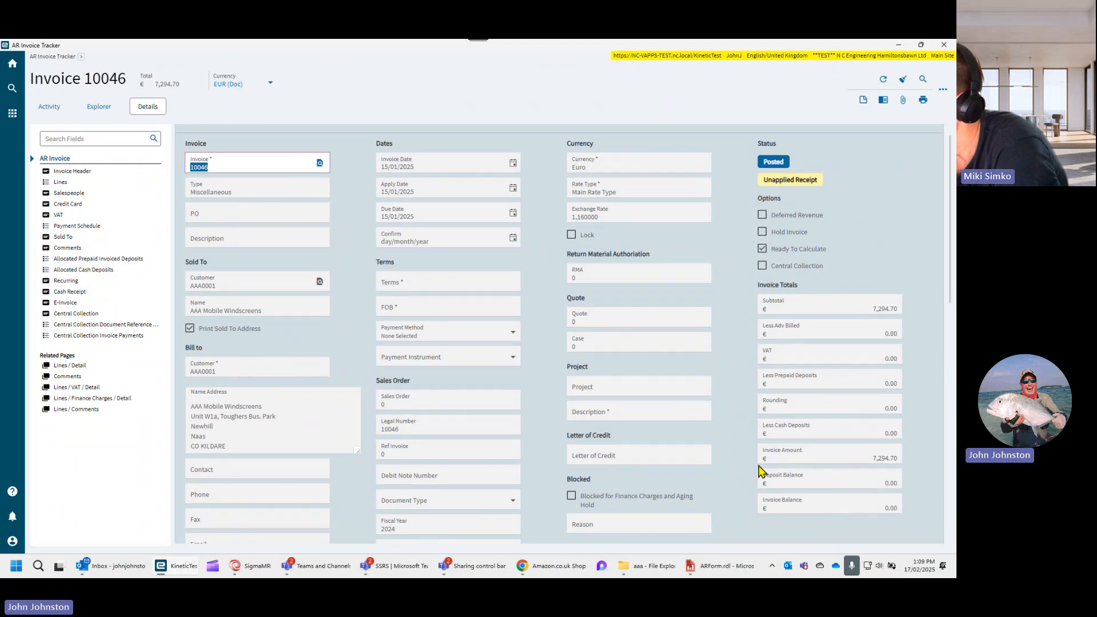
left_click(923, 101)
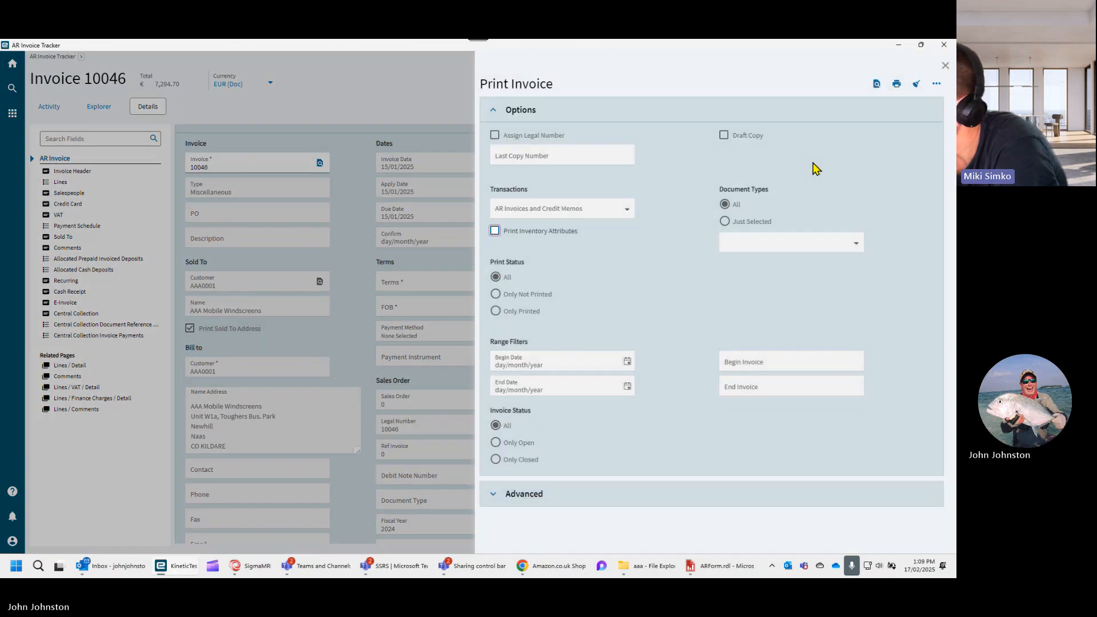
left_click(877, 85)
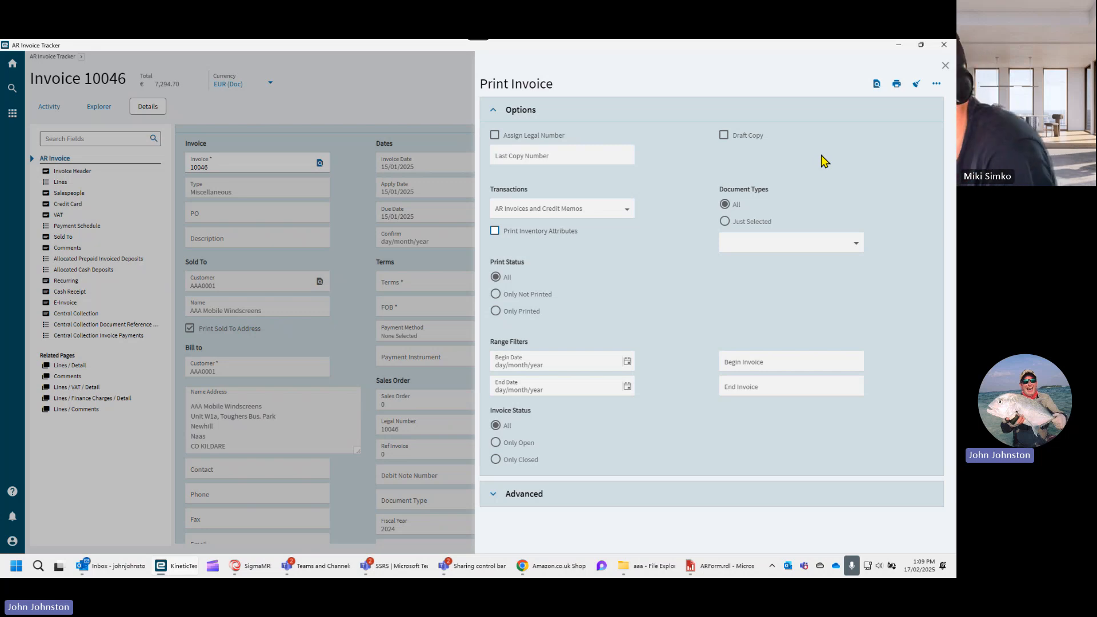
left_click(946, 67)
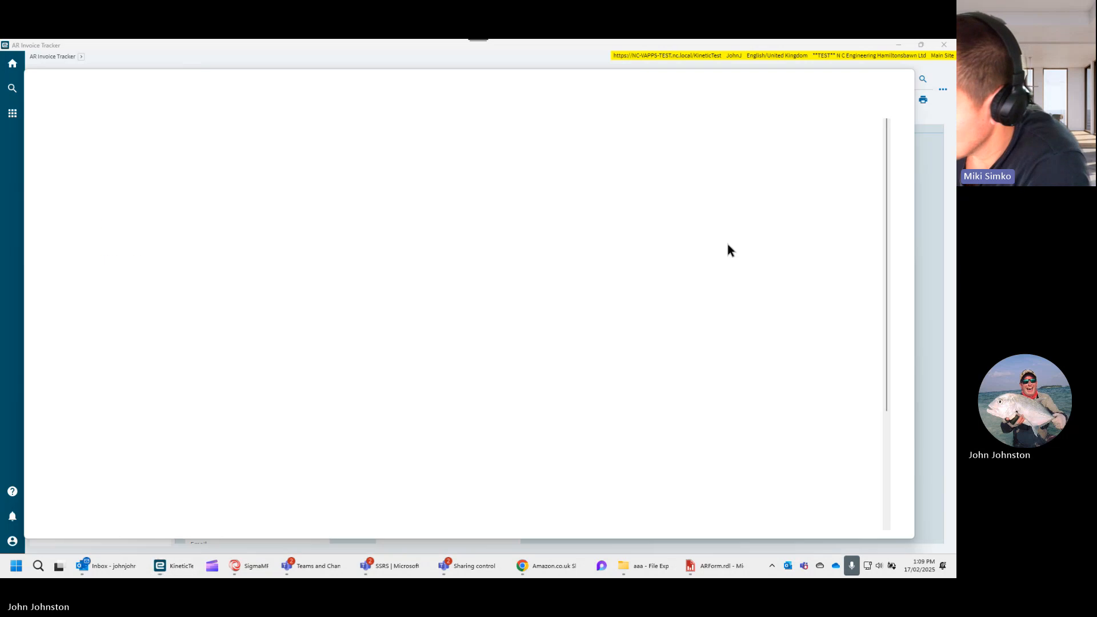
- Examine the previewed euro invoice PDF, including its header, line, payment schedule, totals, currency symbol and bank details
scroll(682, 287, "down", 1)
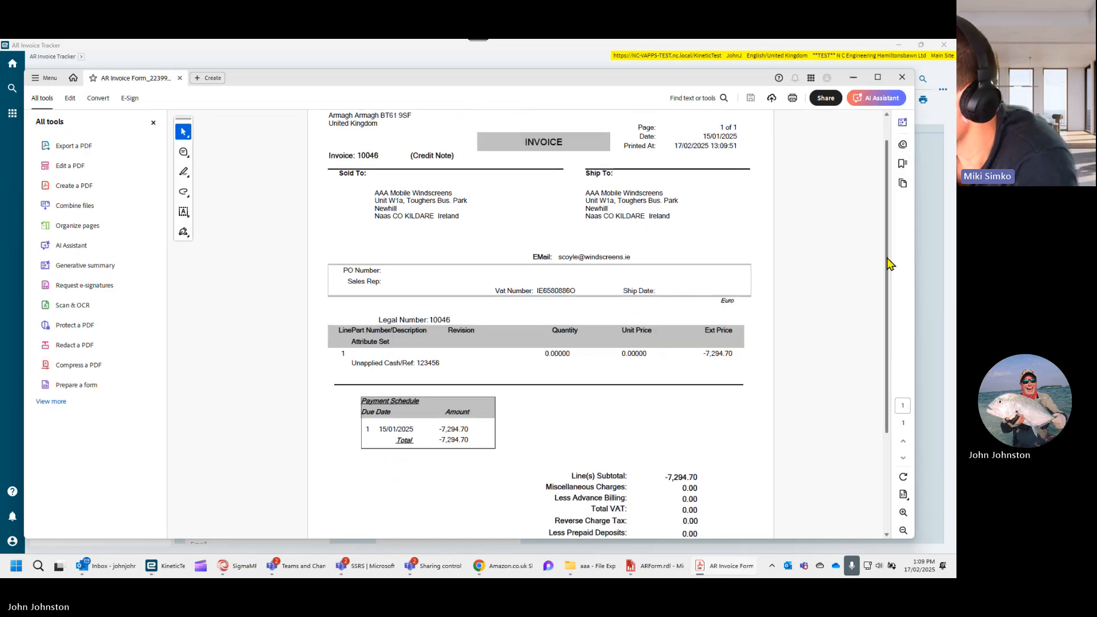
scroll(875, 286, "down", 3)
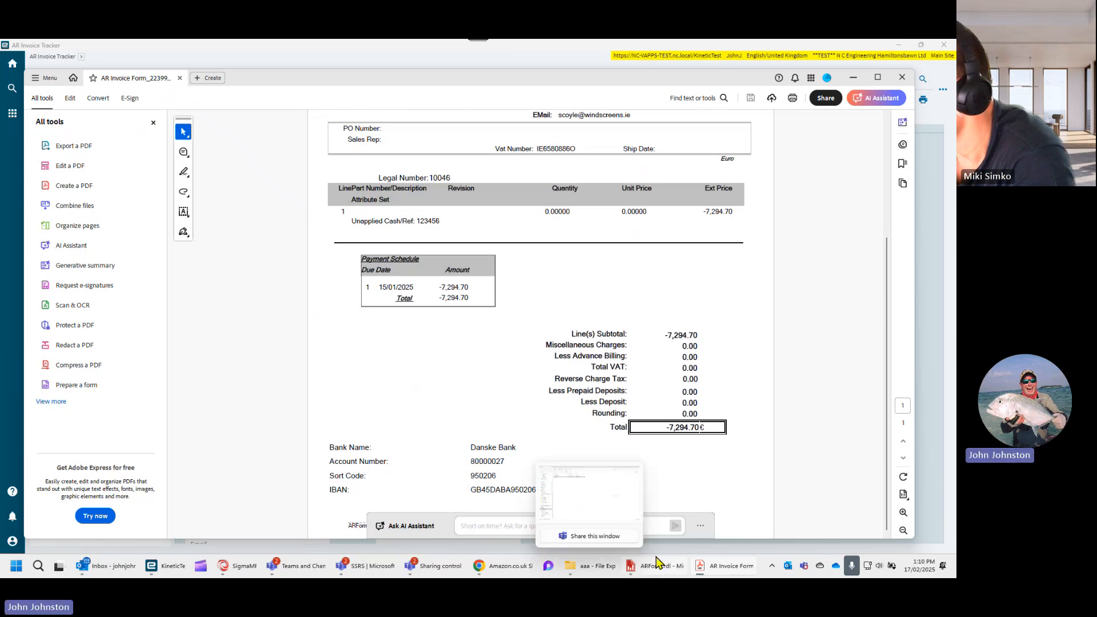
mouse_move(243, 567)
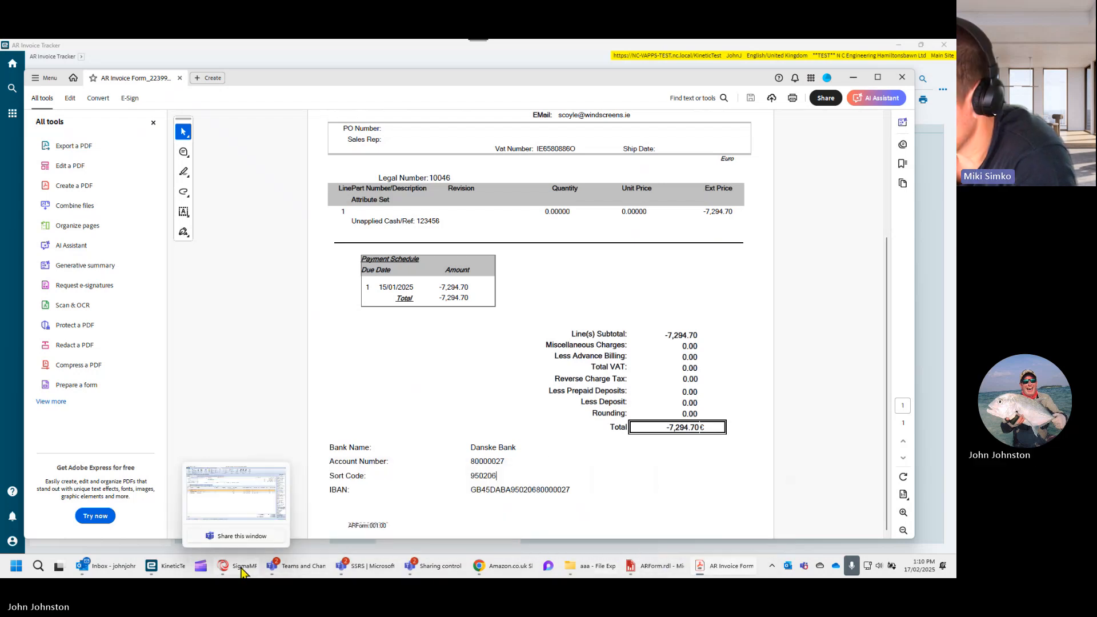